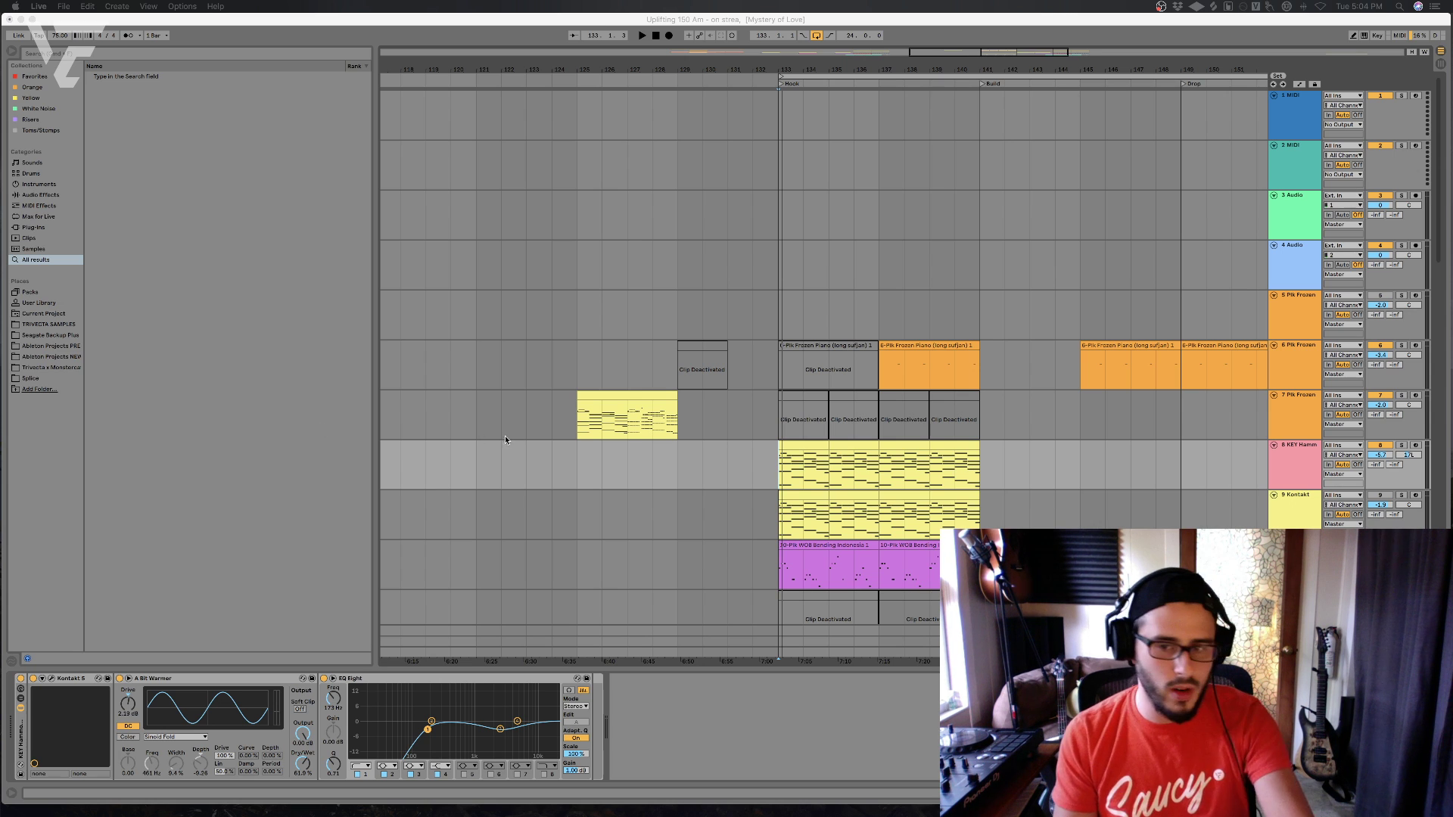
- Play the arrangement briefly from the start of the Build section at bar 141
{"action": "left_click", "coordinate": [979, 481]}
{"action": "key", "text": "space"}
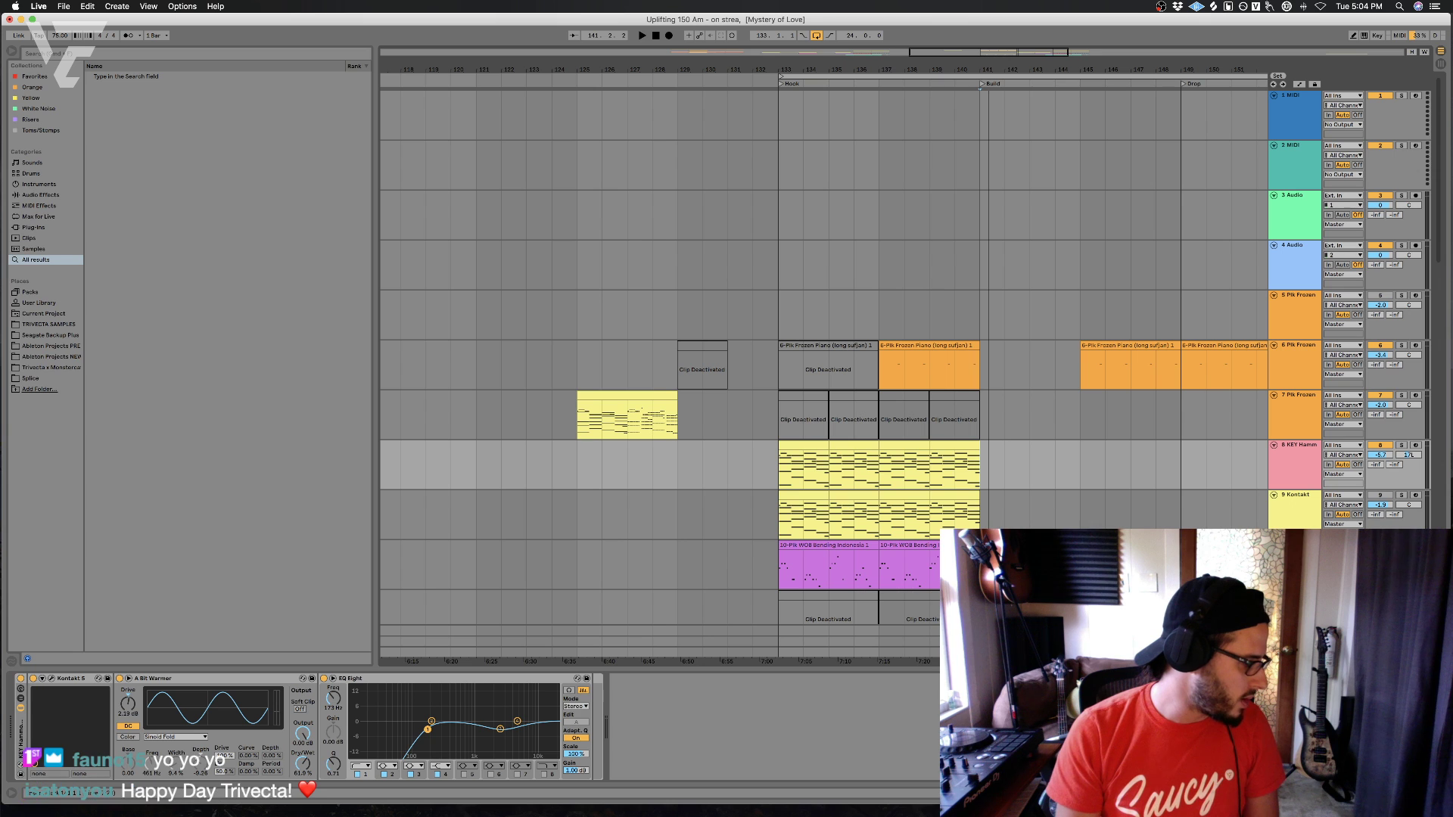
{"action": "key", "text": "space"}
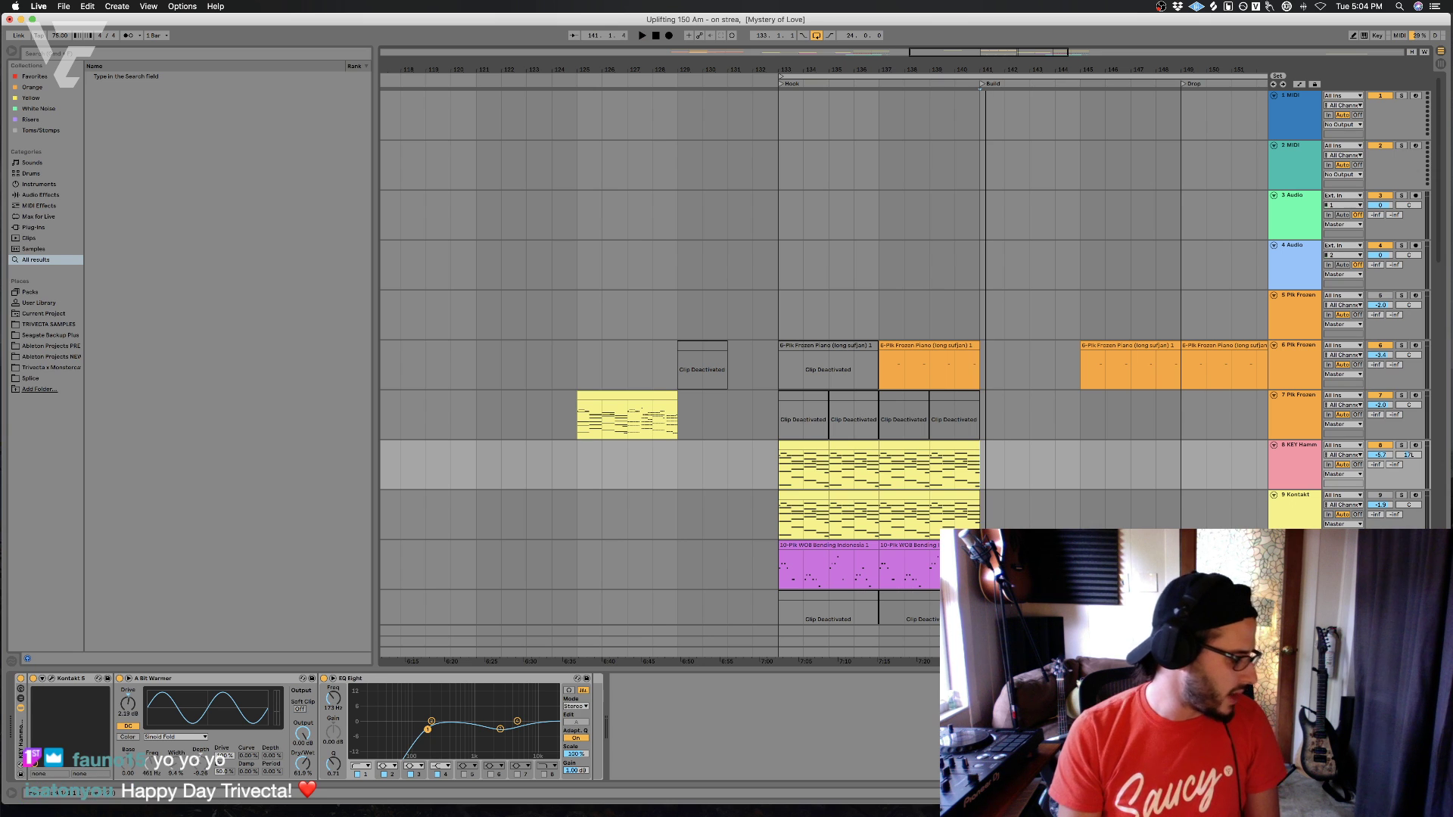
{"action": "key", "text": "space"}
- Place the insert marker at the start of the Hook section, at bar 133
{"action": "left_click", "coordinate": [923, 314]}
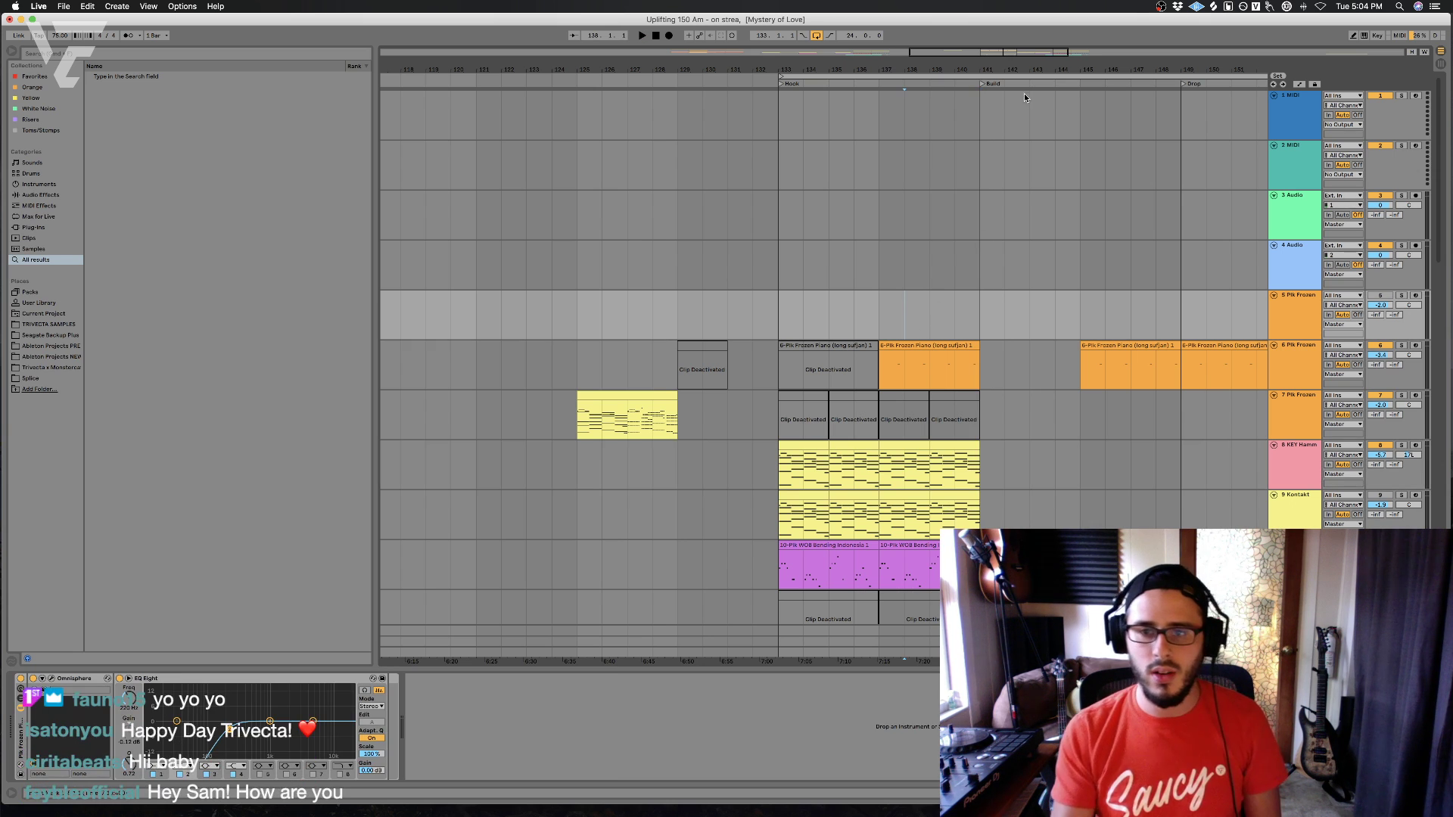
{"action": "left_click", "coordinate": [866, 274]}
{"action": "left_click", "coordinate": [910, 346]}
{"action": "left_click", "coordinate": [888, 329]}
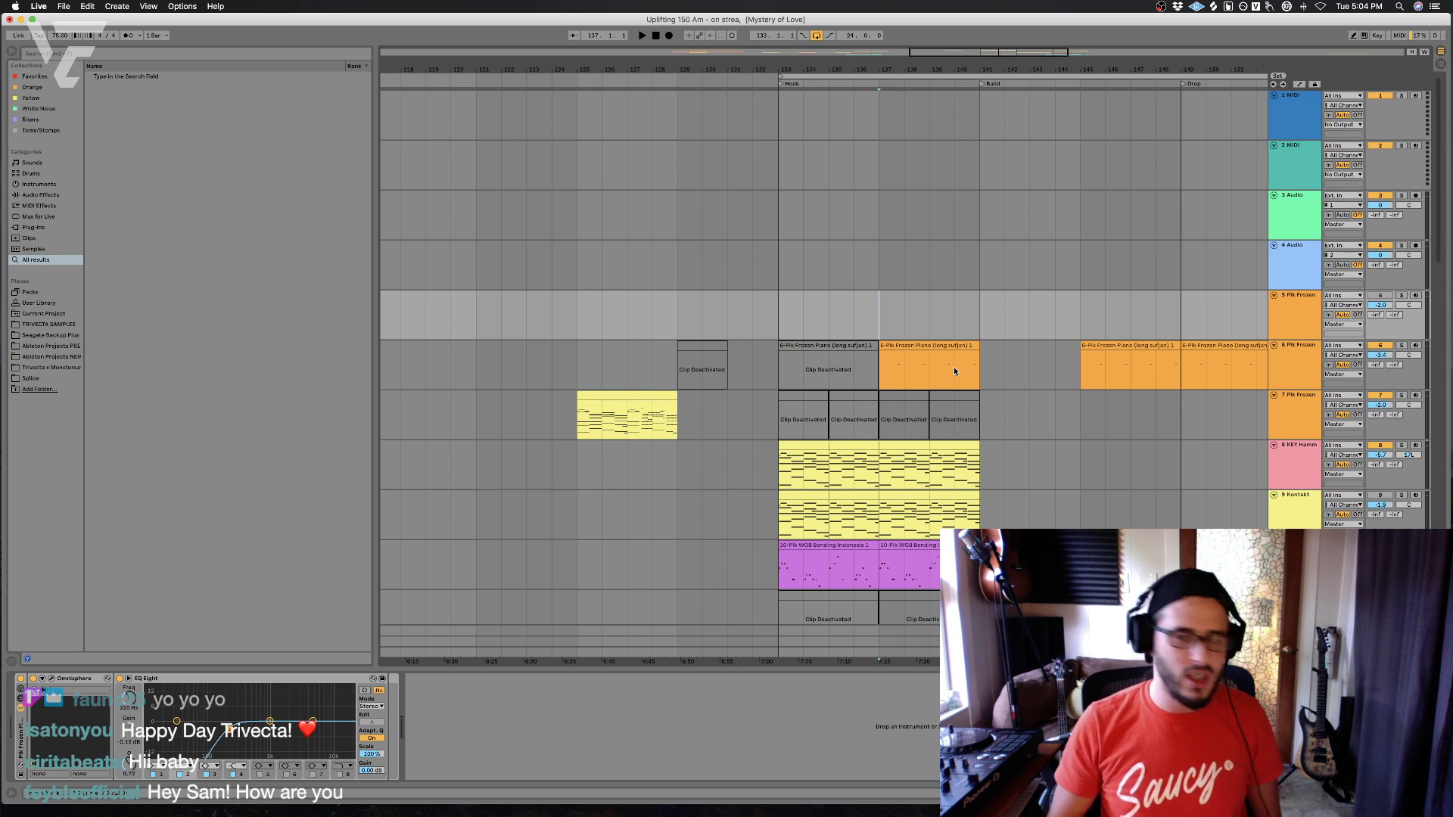
{"action": "left_click_drag", "start_coordinate": [959, 65], "coordinate": [851, 260]}
{"action": "left_click", "coordinate": [712, 306]}
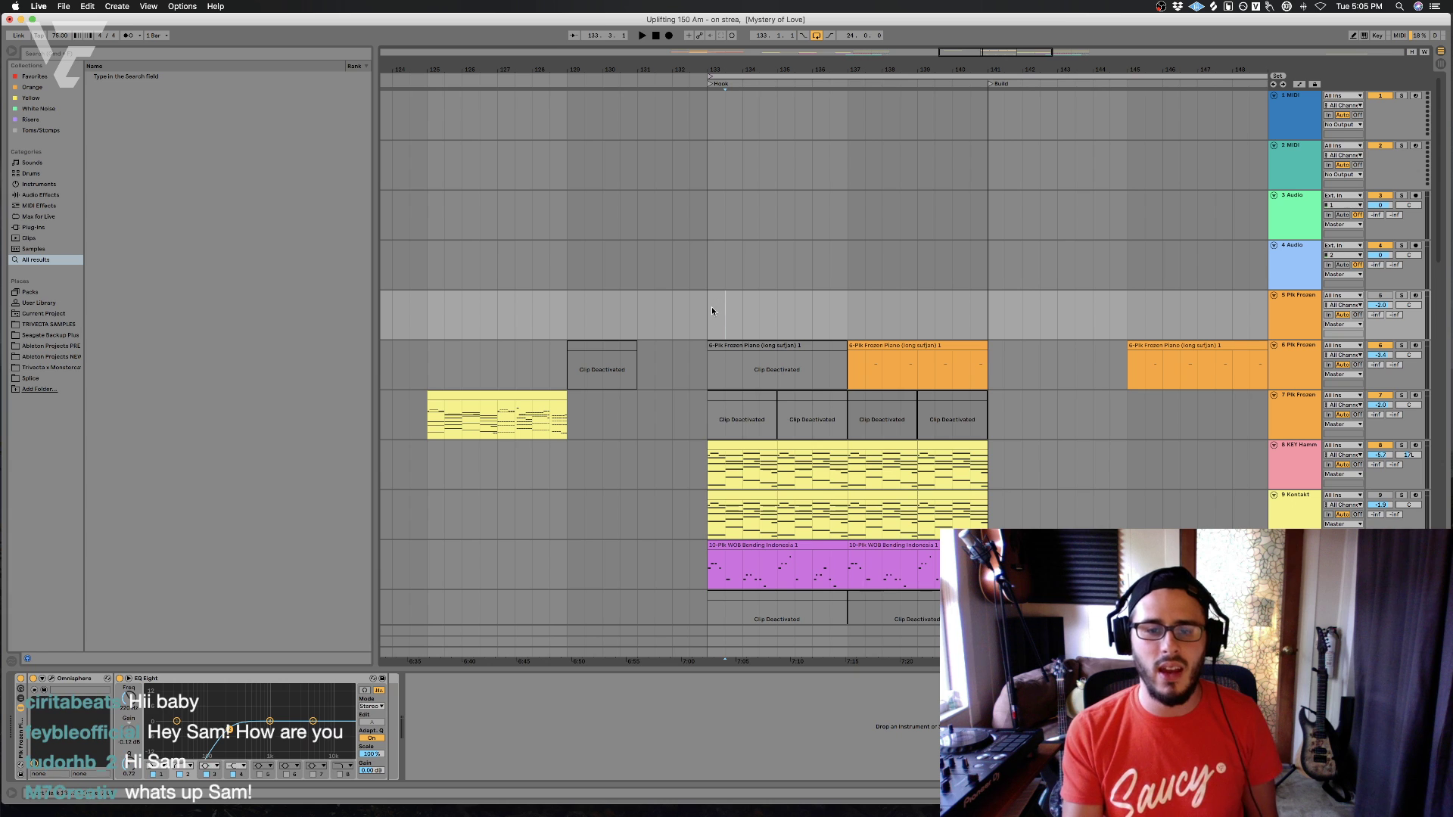
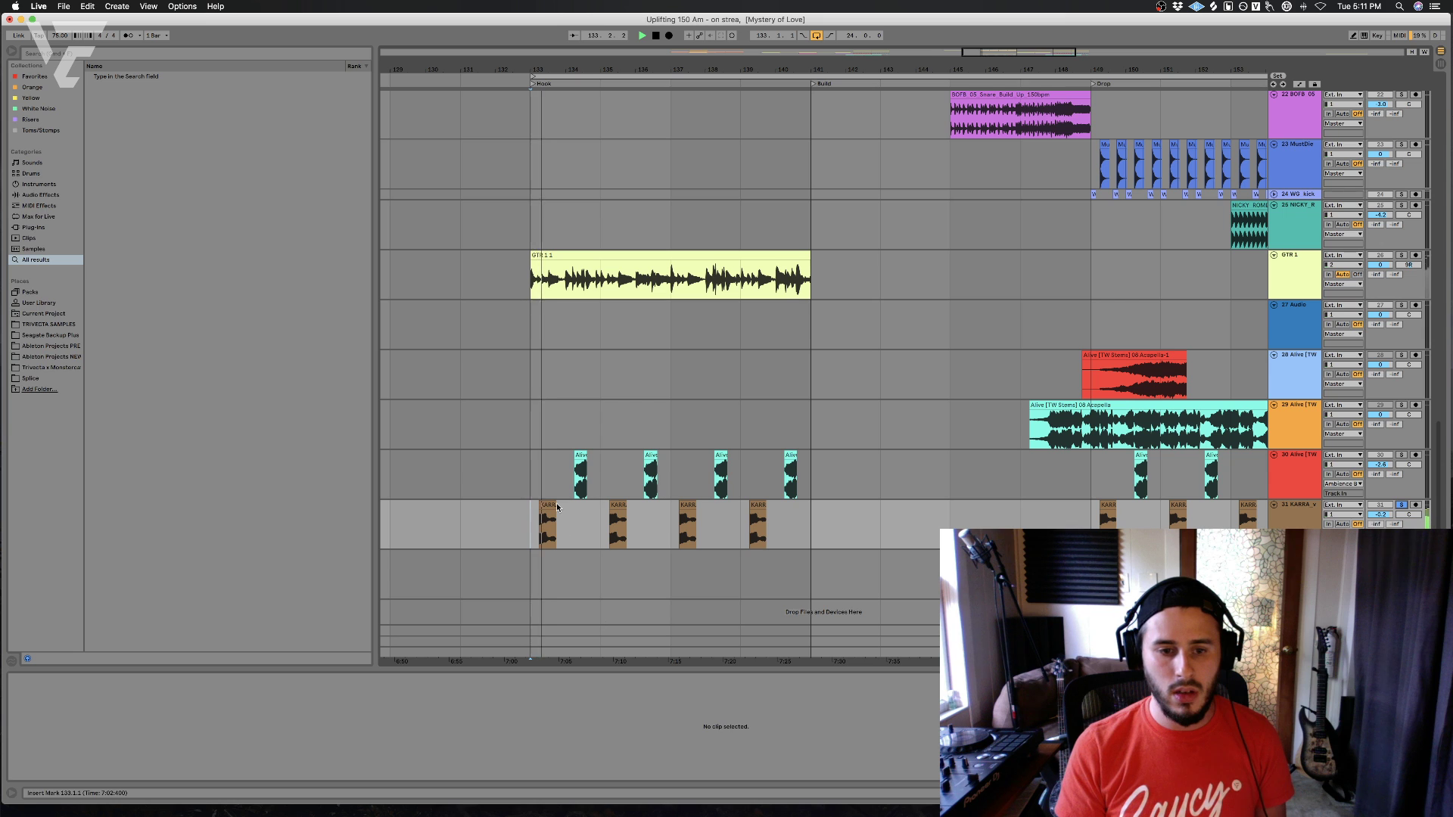
- Audition the first KARRA vocal clip of the Hook on its soloed track, with the track's device chain shown
{"action": "left_click", "coordinate": [546, 506]}
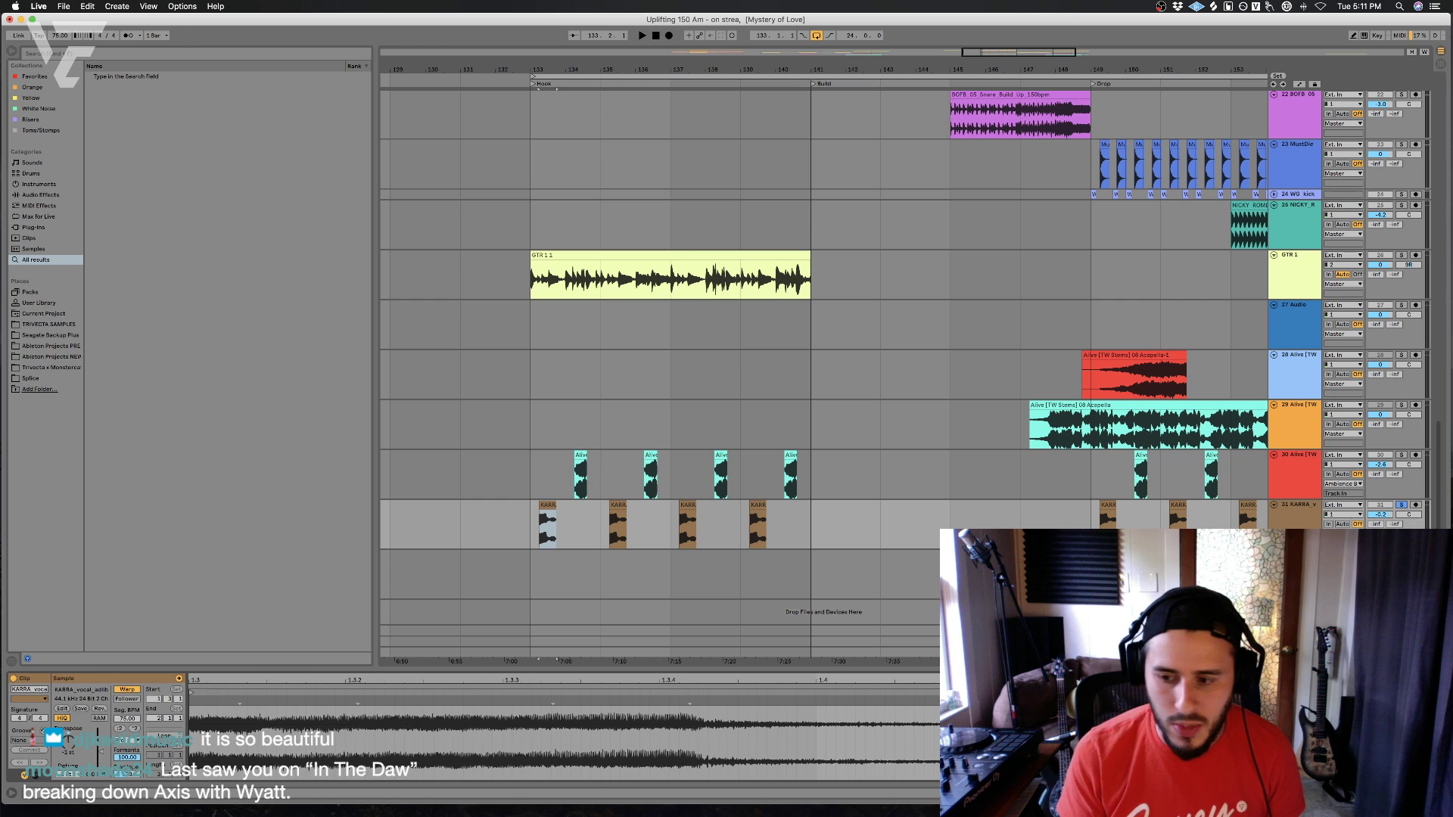
{"action": "key", "text": "shift+Tab"}
{"action": "left_click", "coordinate": [532, 497]}
{"action": "left_click", "coordinate": [545, 505]}
{"action": "key", "text": "space"}
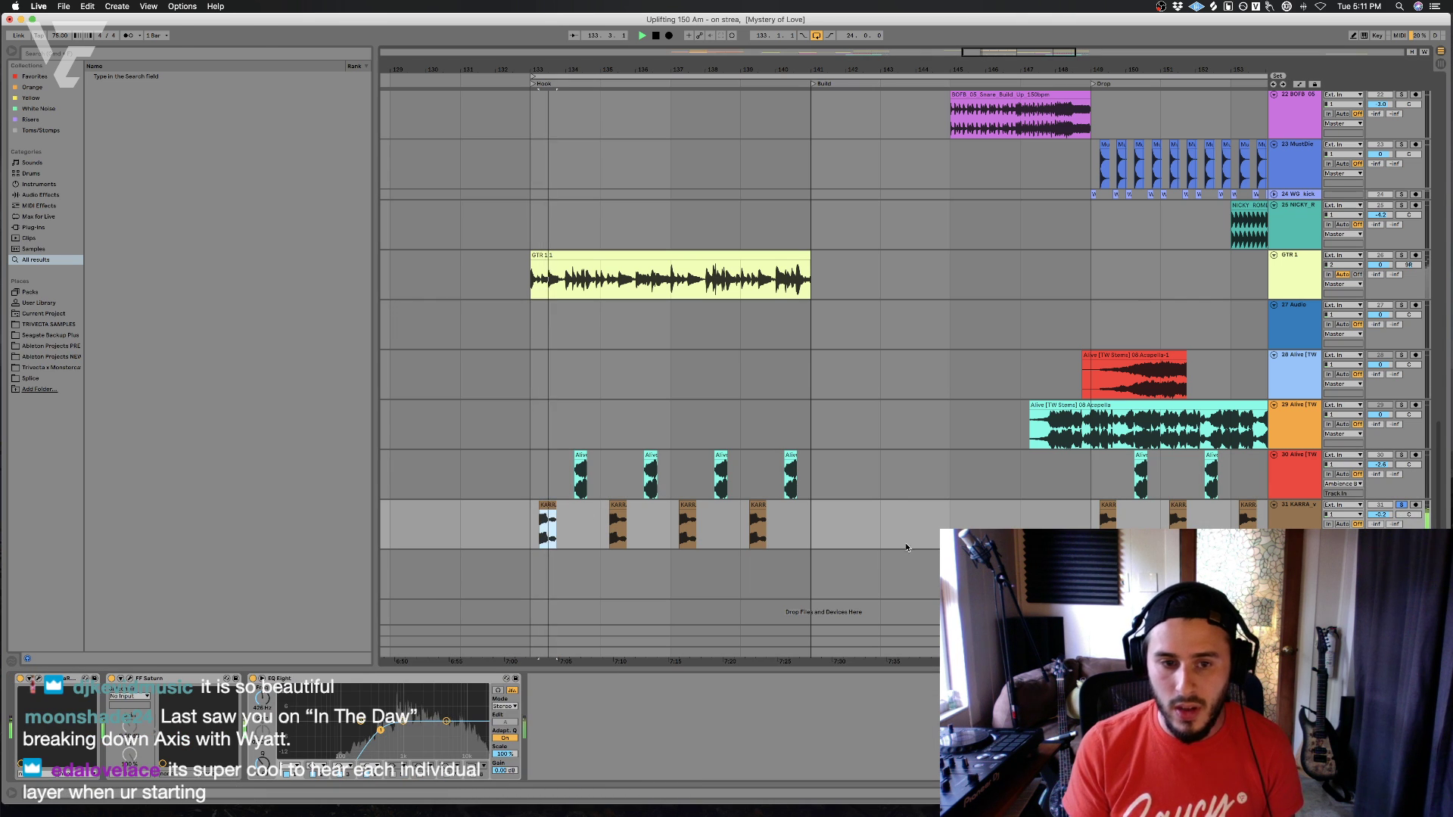
{"action": "key", "text": "space"}
- Audition the first Alive vocal clip on the soloed track 30 and inspect its sample settings and device chain
{"action": "left_click", "coordinate": [580, 455]}
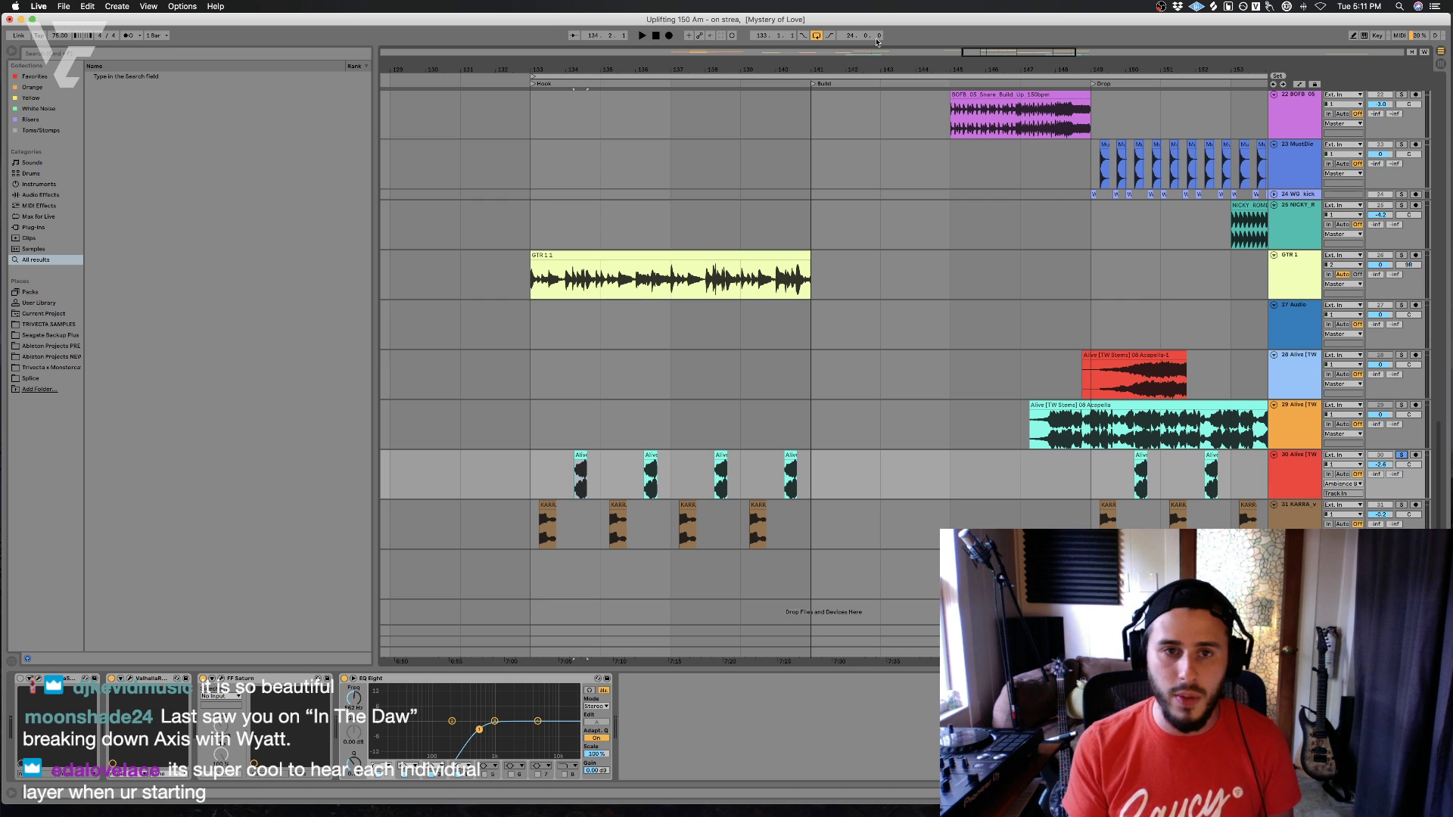
{"action": "left_click", "coordinate": [580, 455]}
{"action": "key", "text": "space"}
{"action": "double_click", "coordinate": [580, 454]}
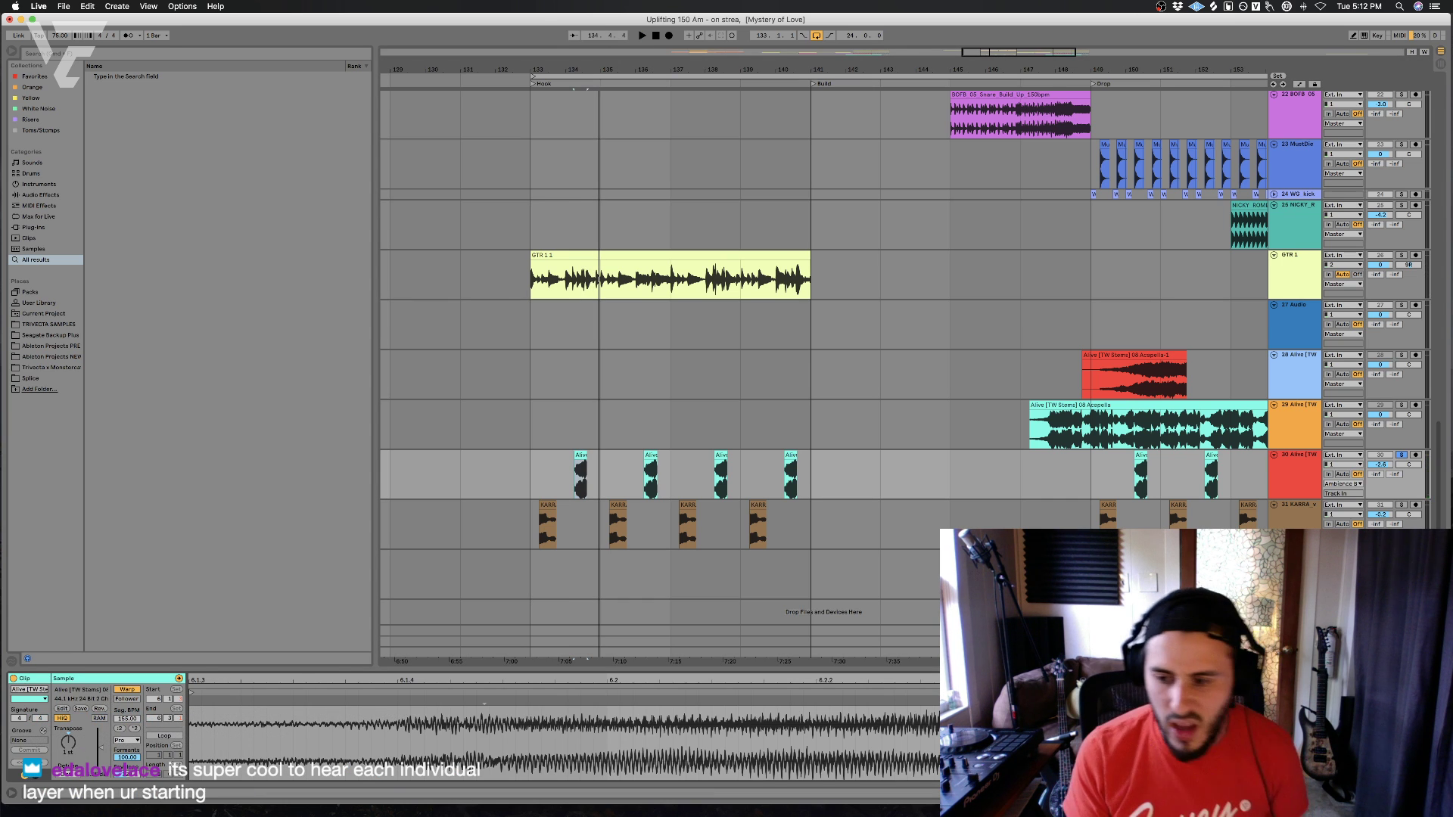
{"action": "key", "text": "shift+Tab"}
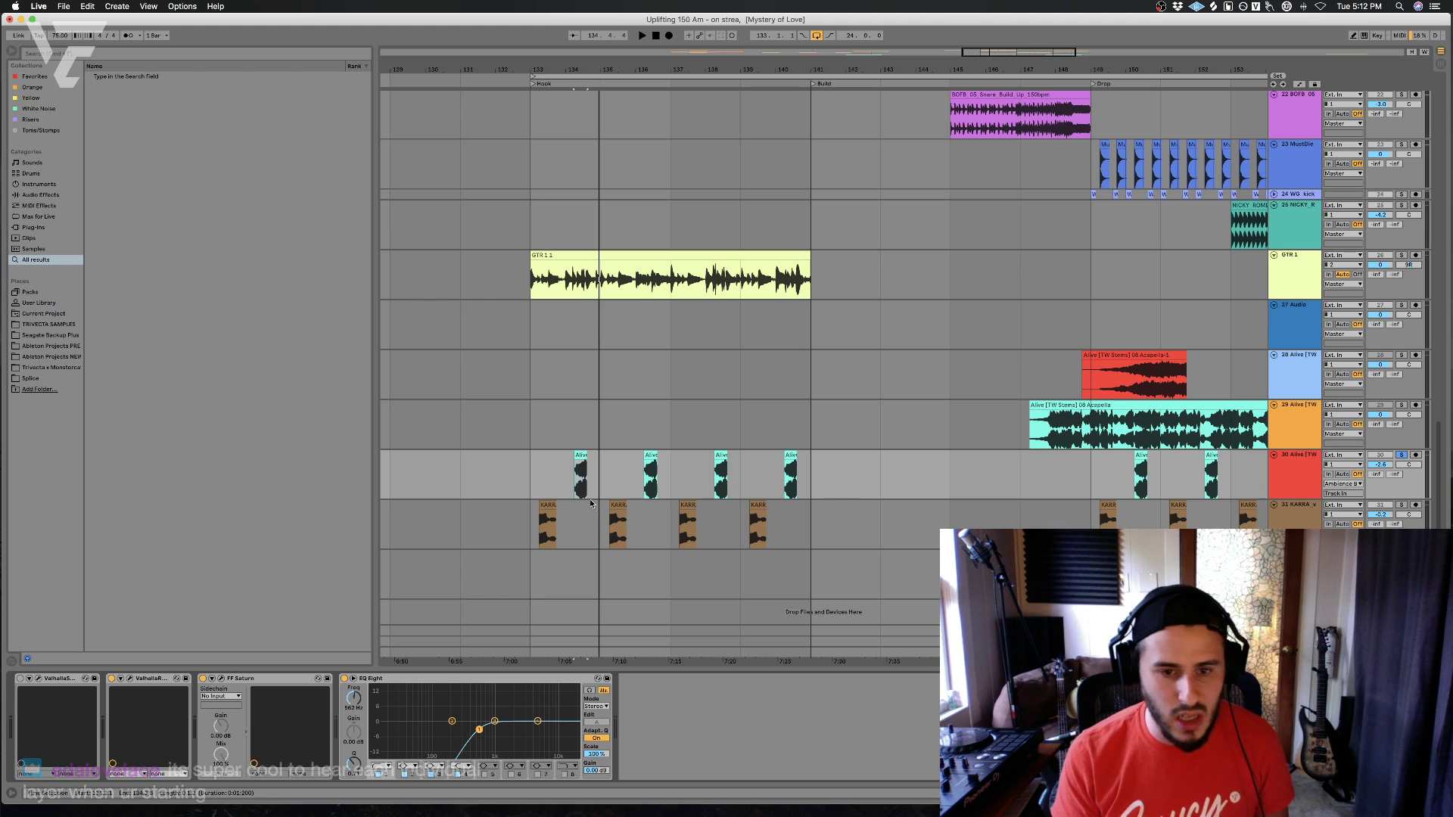
- Play the Hook section with all tracks in the mix, restarting from bar 137
{"action": "key", "text": "space"}
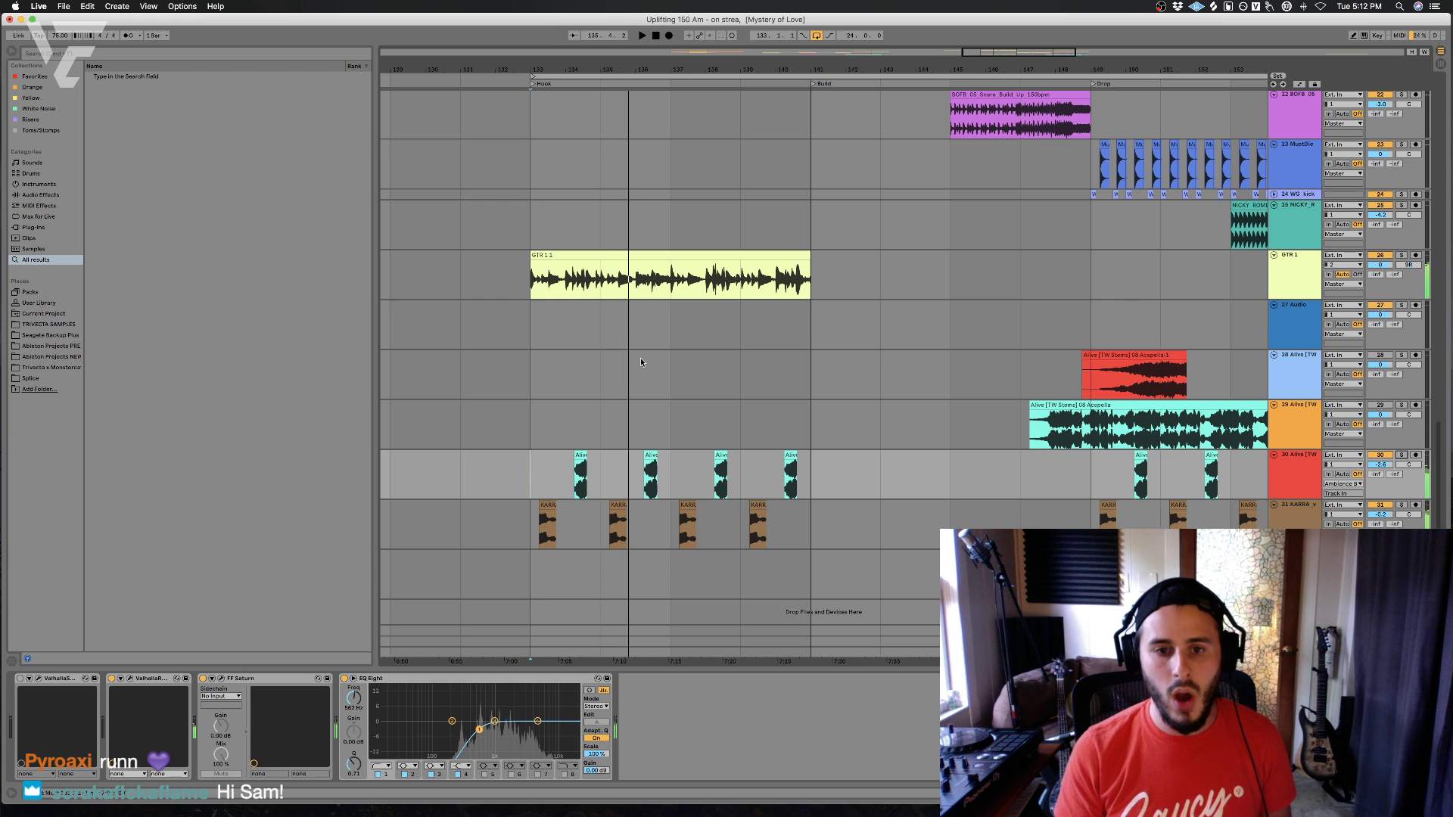
{"action": "key", "text": "space"}
{"action": "left_click", "coordinate": [686, 380]}
{"action": "scroll", "coordinate": [688, 386], "scroll_direction": "up", "scroll_amount": 6}
{"action": "scroll", "coordinate": [688, 386], "scroll_direction": "right", "scroll_amount": 2}
{"action": "scroll", "coordinate": [687, 381], "scroll_direction": "up", "scroll_amount": 15}
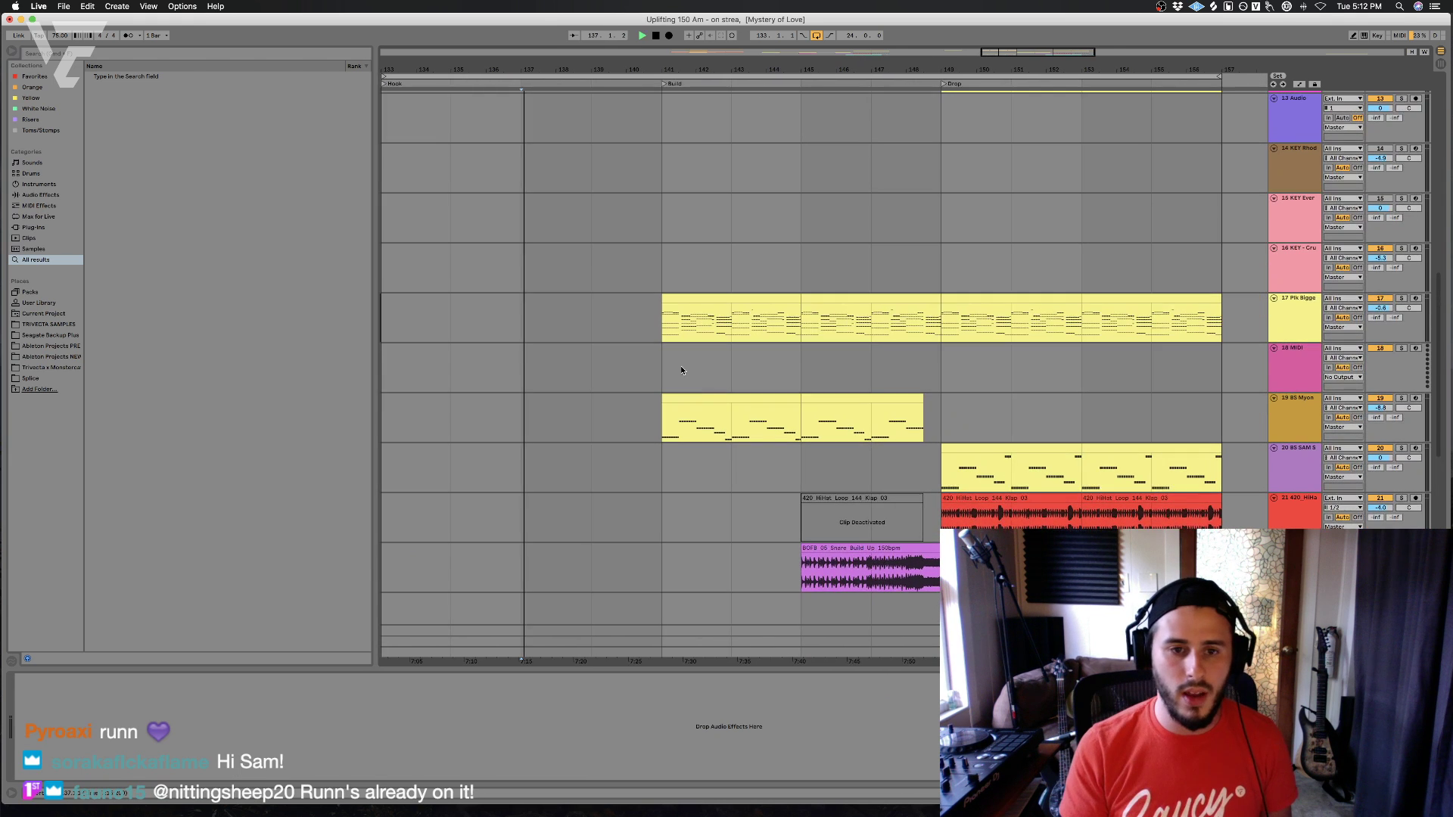
{"action": "key", "text": "space"}
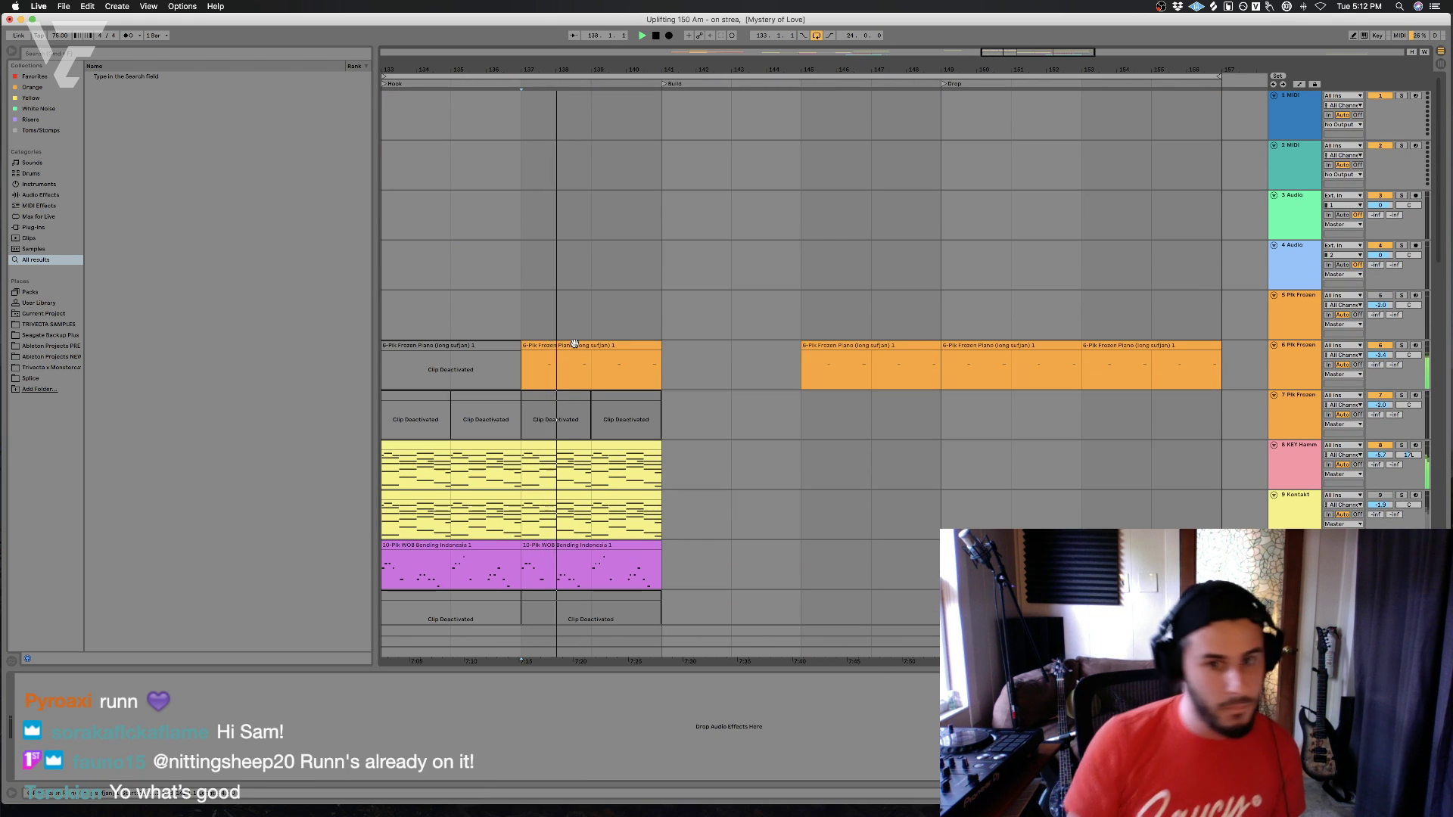
- Solo the frozen piano on track 6 during playback, unsolo it, and show its device chain
{"action": "left_click", "coordinate": [1400, 346]}
{"action": "left_click", "coordinate": [1402, 346]}
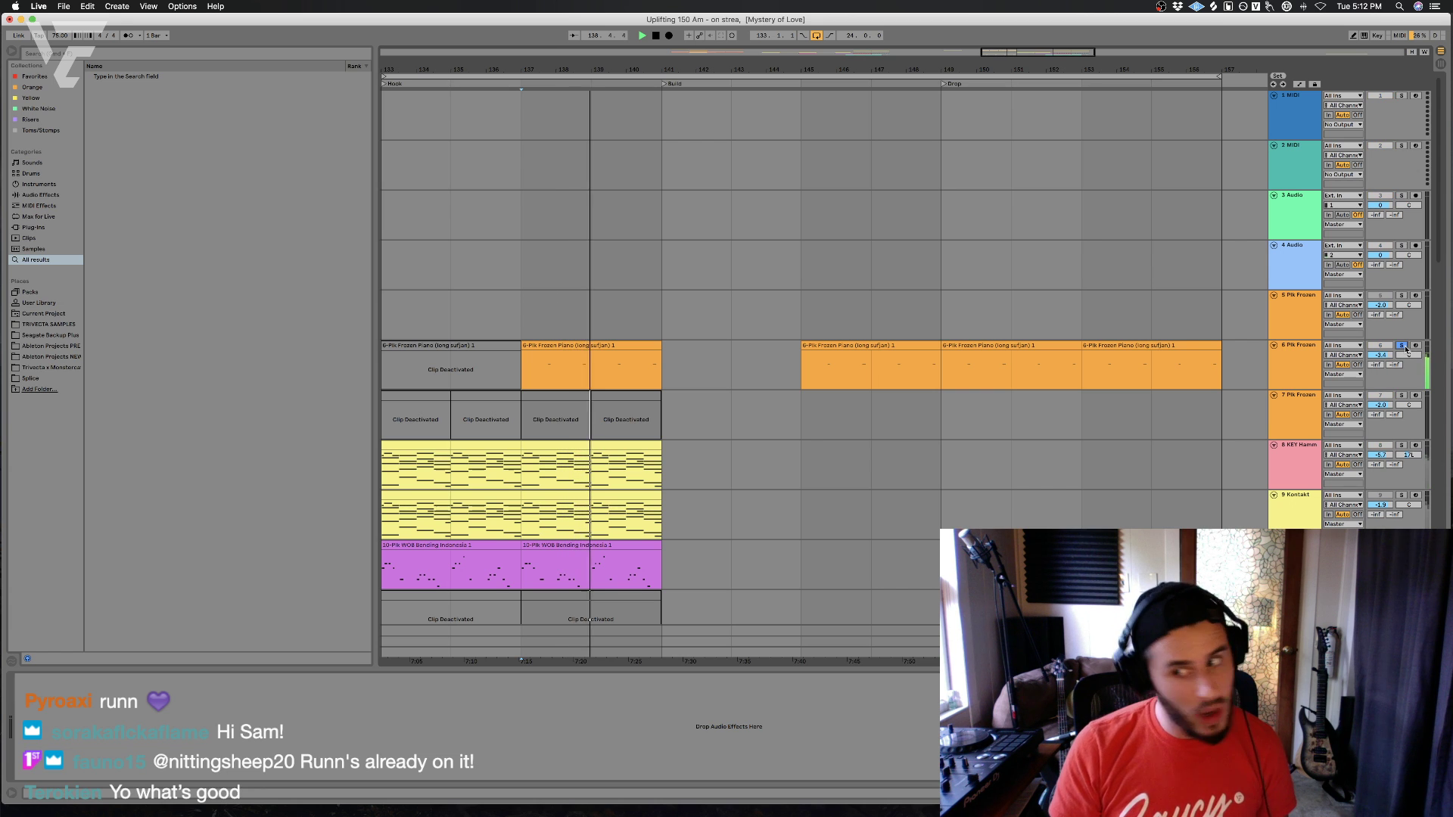
{"action": "left_click", "coordinate": [1277, 364]}
{"action": "scroll", "coordinate": [872, 364], "scroll_direction": "left", "scroll_amount": 3}
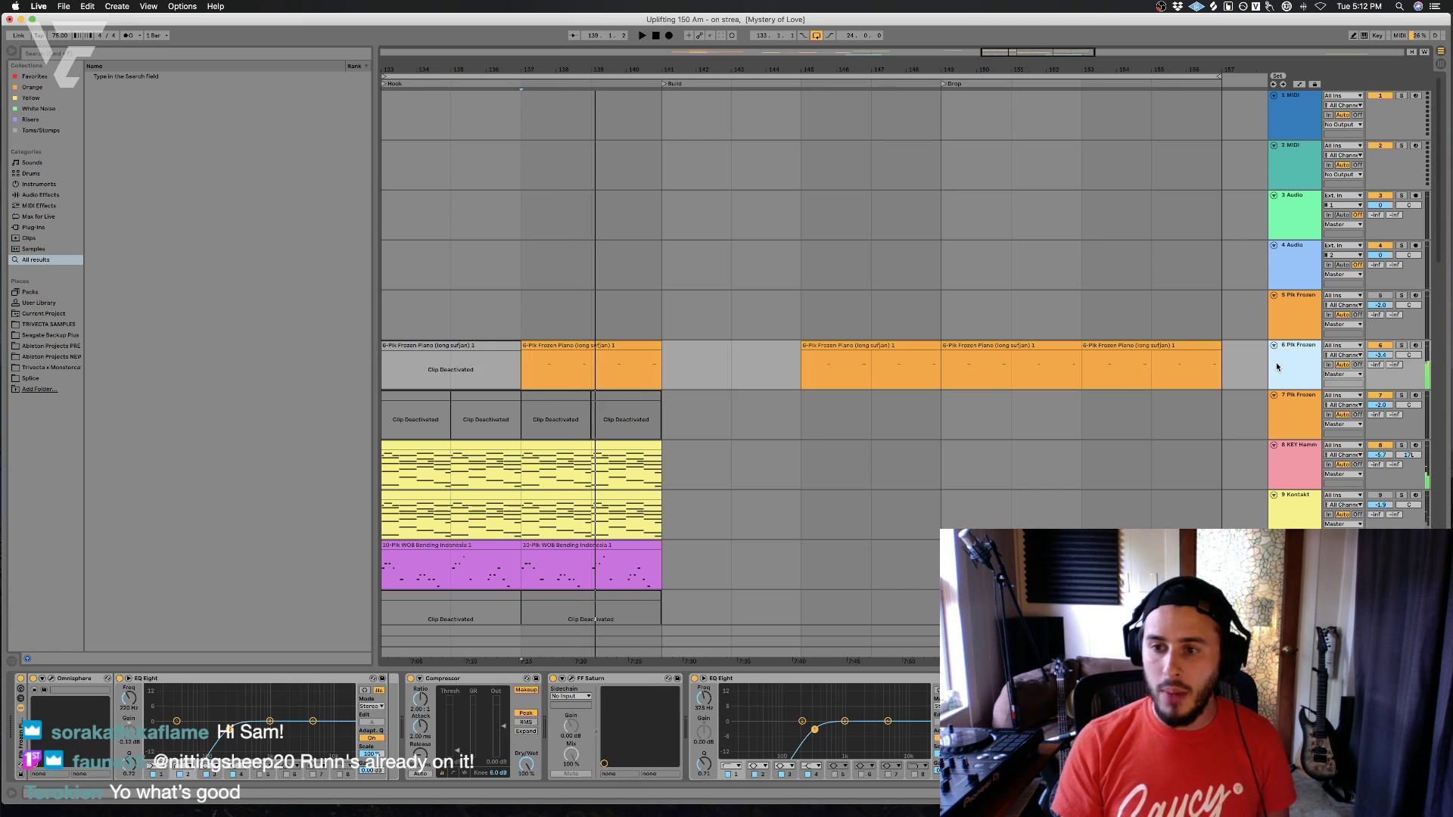
{"action": "left_click", "coordinate": [504, 385]}
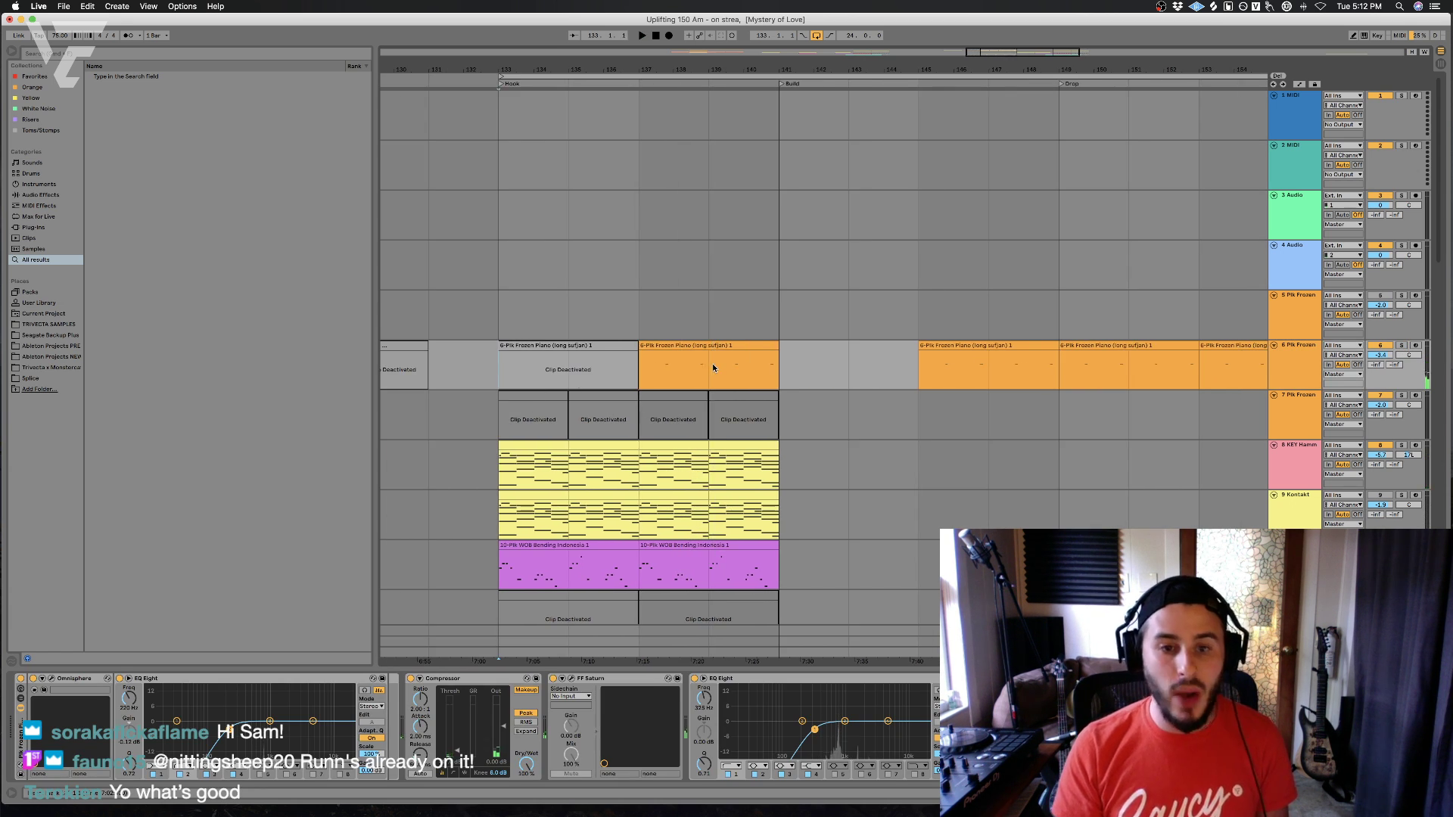
- Place the insert marker at bar 140 on bass track 19, just before the Build section
{"action": "scroll", "coordinate": [784, 374], "scroll_direction": "down", "scroll_amount": 10}
{"action": "left_click", "coordinate": [782, 369]}
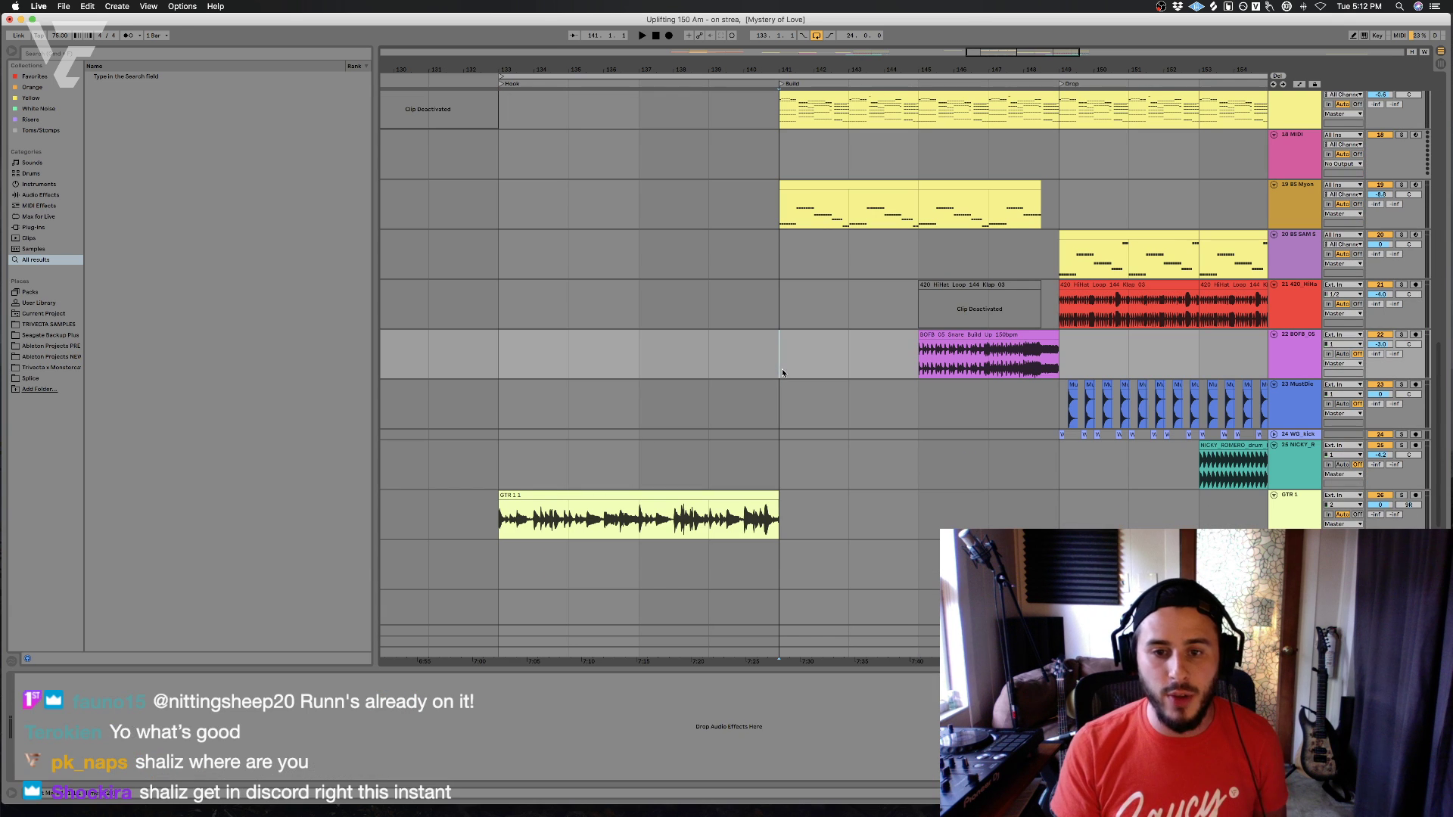
{"action": "left_click", "coordinate": [749, 206]}
{"action": "key", "text": "super+1"}
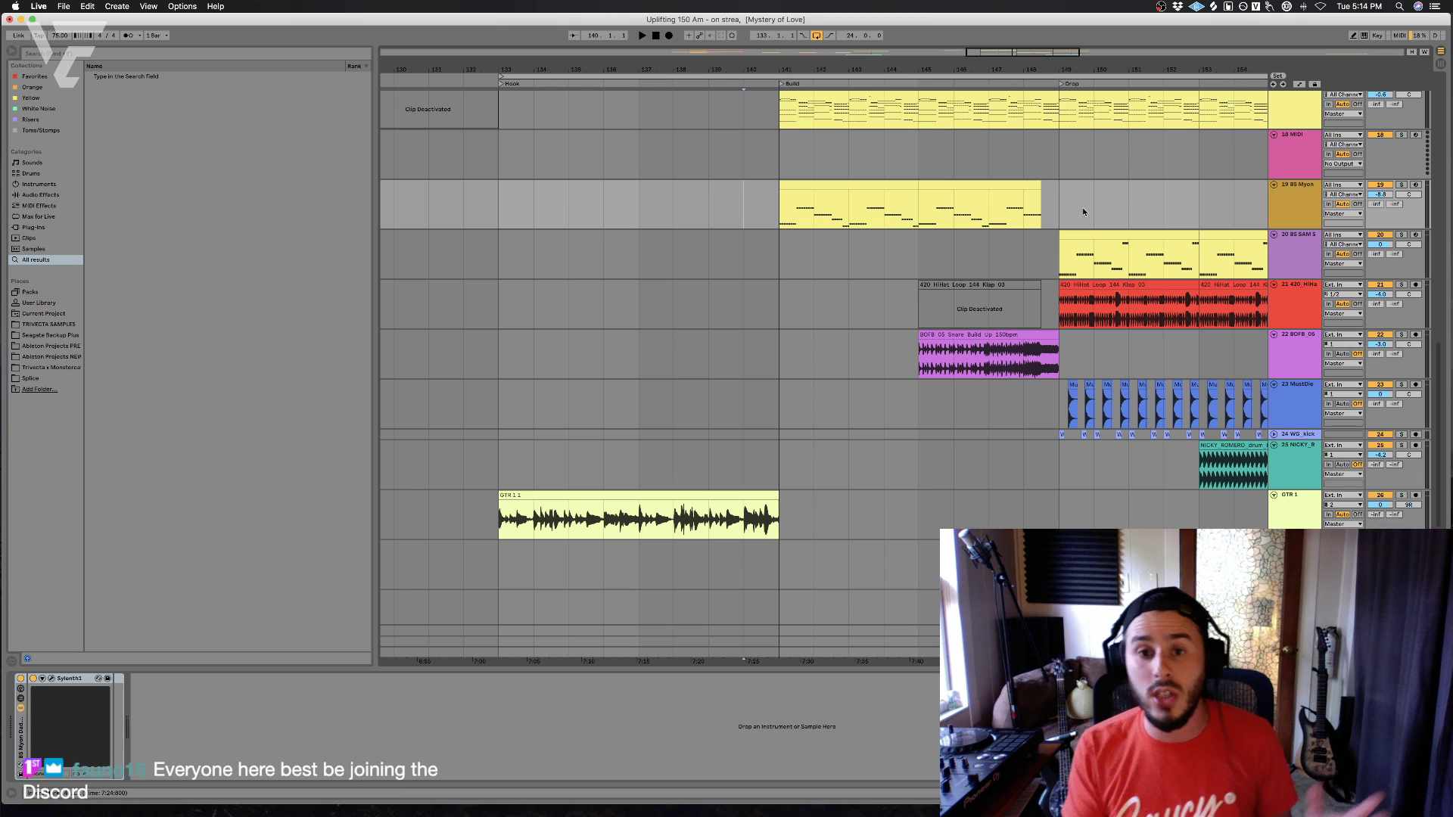
- Play the second half of the Hook from bar 137 and stop playback
{"action": "scroll", "coordinate": [757, 250], "scroll_direction": "up", "scroll_amount": 1}
{"action": "left_click", "coordinate": [541, 202]}
{"action": "left_click", "coordinate": [640, 219]}
{"action": "key", "text": "space"}
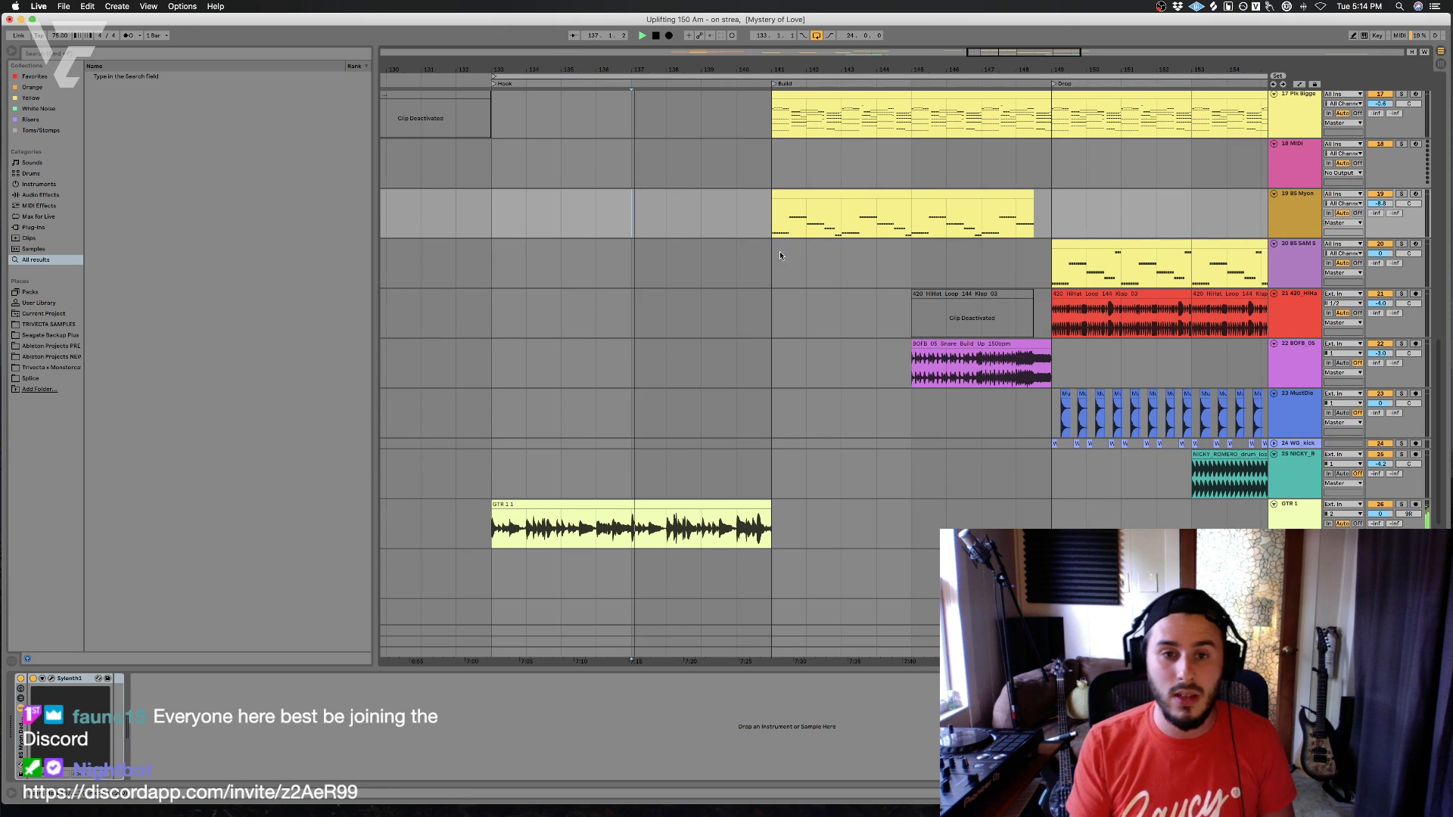
{"action": "scroll", "coordinate": [877, 265], "scroll_direction": "up", "scroll_amount": 3}
{"action": "left_click", "coordinate": [764, 219]}
{"action": "key", "text": "space"}
- Play the arrangement from the start of the Build section at bar 141 through into the Drop
{"action": "scroll", "coordinate": [828, 244], "scroll_direction": "up", "scroll_amount": 9}
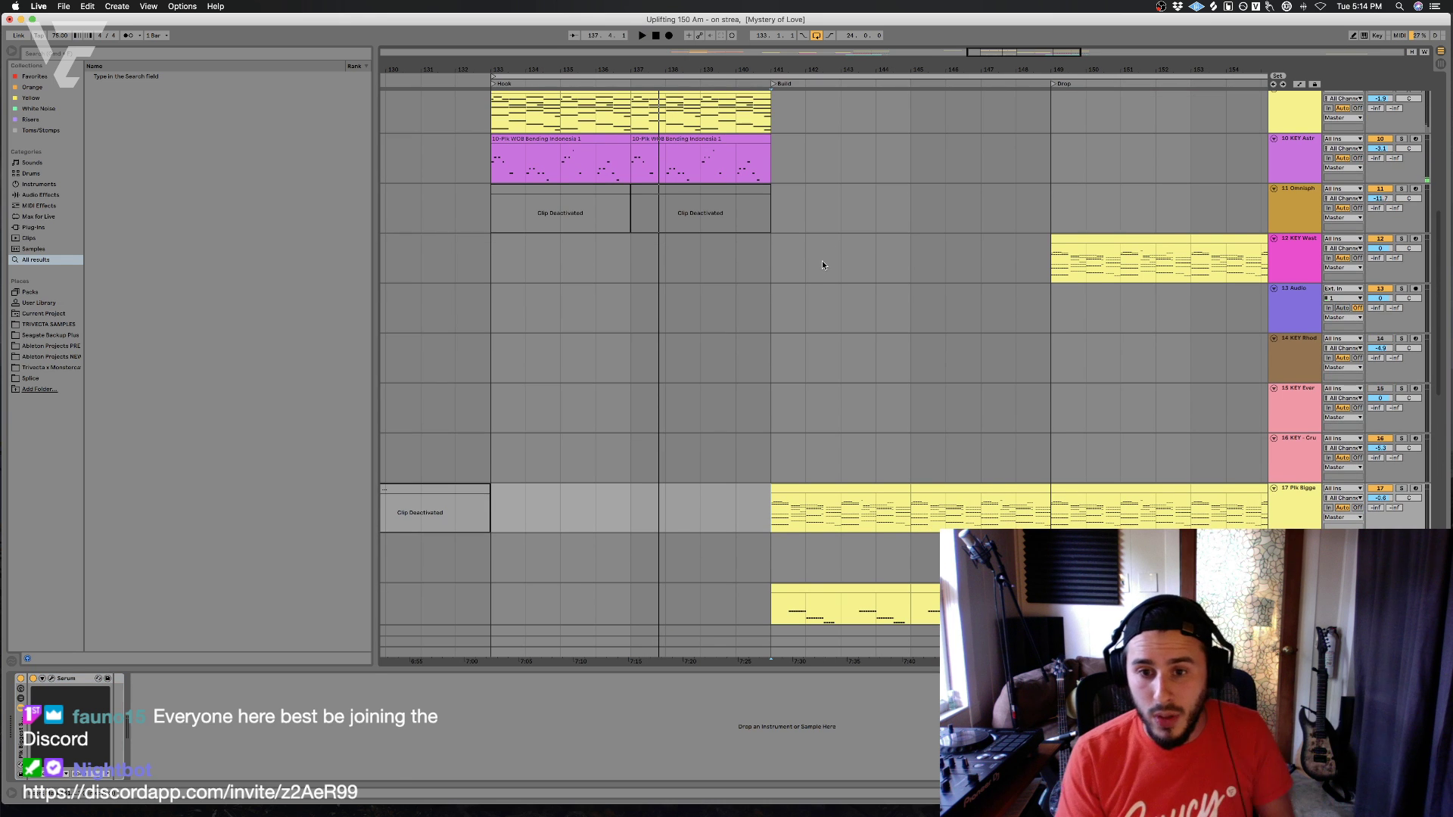
{"action": "left_click", "coordinate": [788, 298]}
{"action": "scroll", "coordinate": [788, 298], "scroll_direction": "down", "scroll_amount": 9}
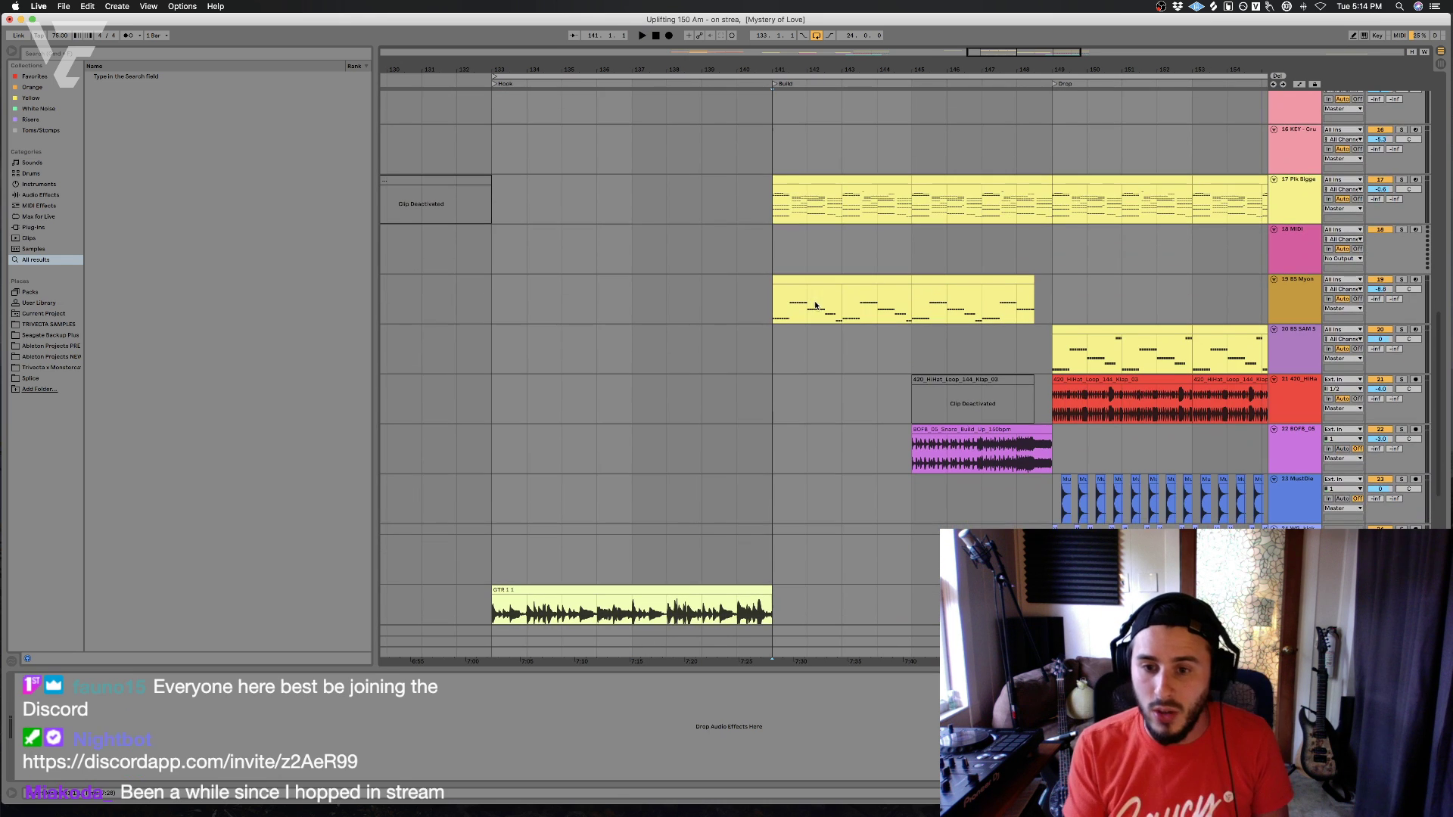
{"action": "left_click", "coordinate": [734, 434]}
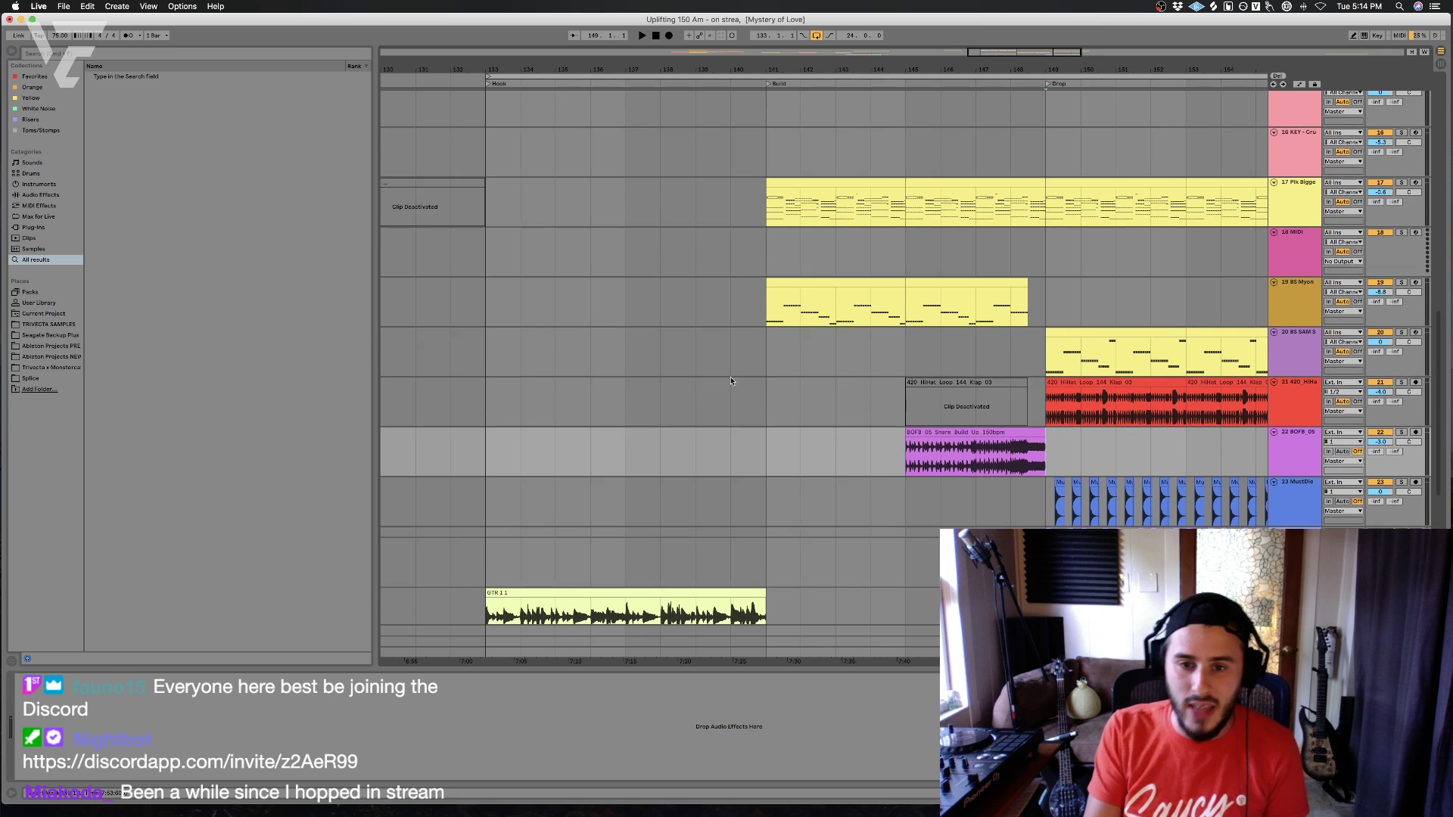
{"action": "left_click", "coordinate": [760, 373]}
{"action": "key", "text": "space"}
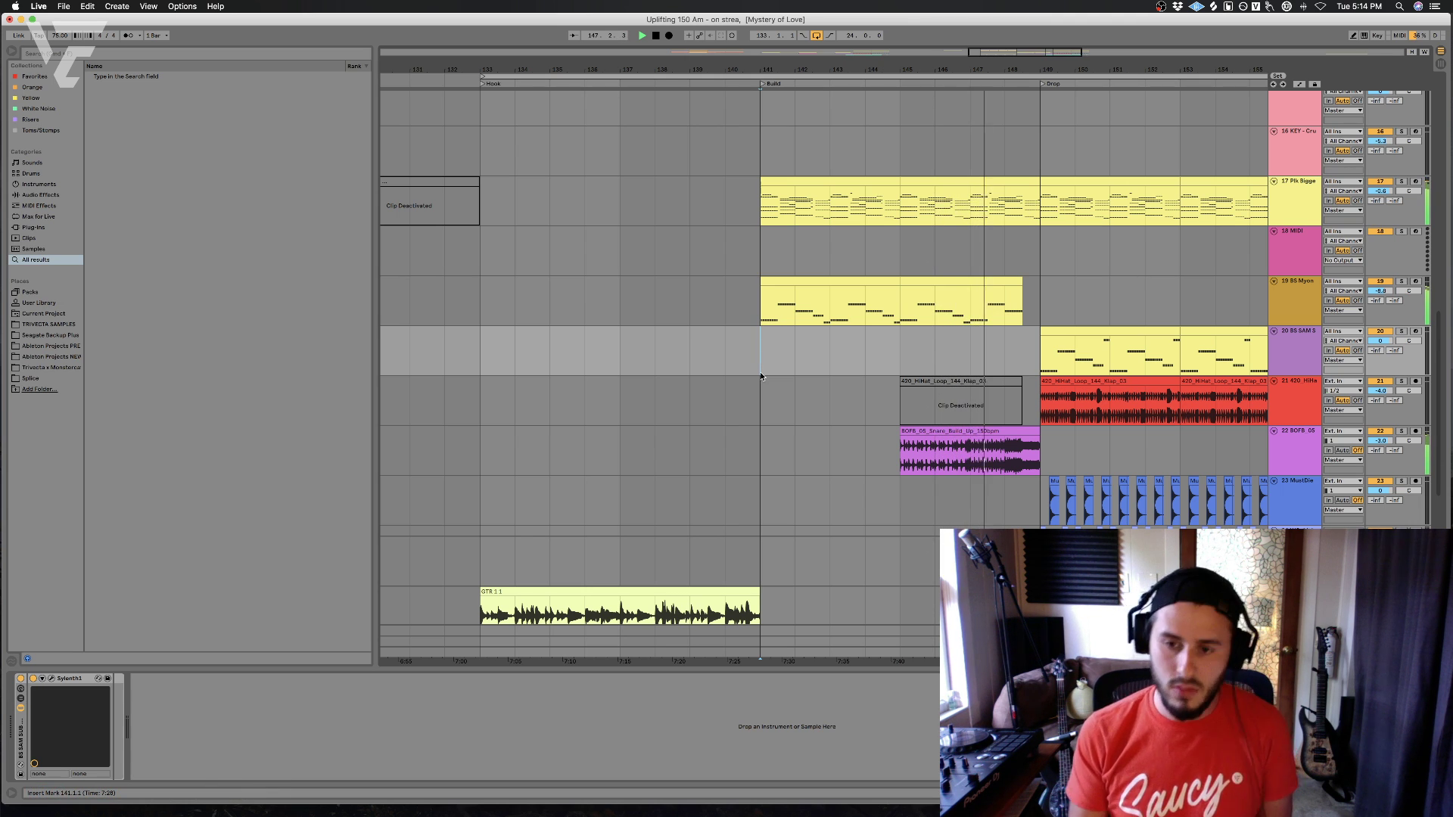
{"action": "scroll", "coordinate": [828, 386], "scroll_direction": "right", "scroll_amount": 3}
{"action": "scroll", "coordinate": [828, 385], "scroll_direction": "right", "scroll_amount": 3}
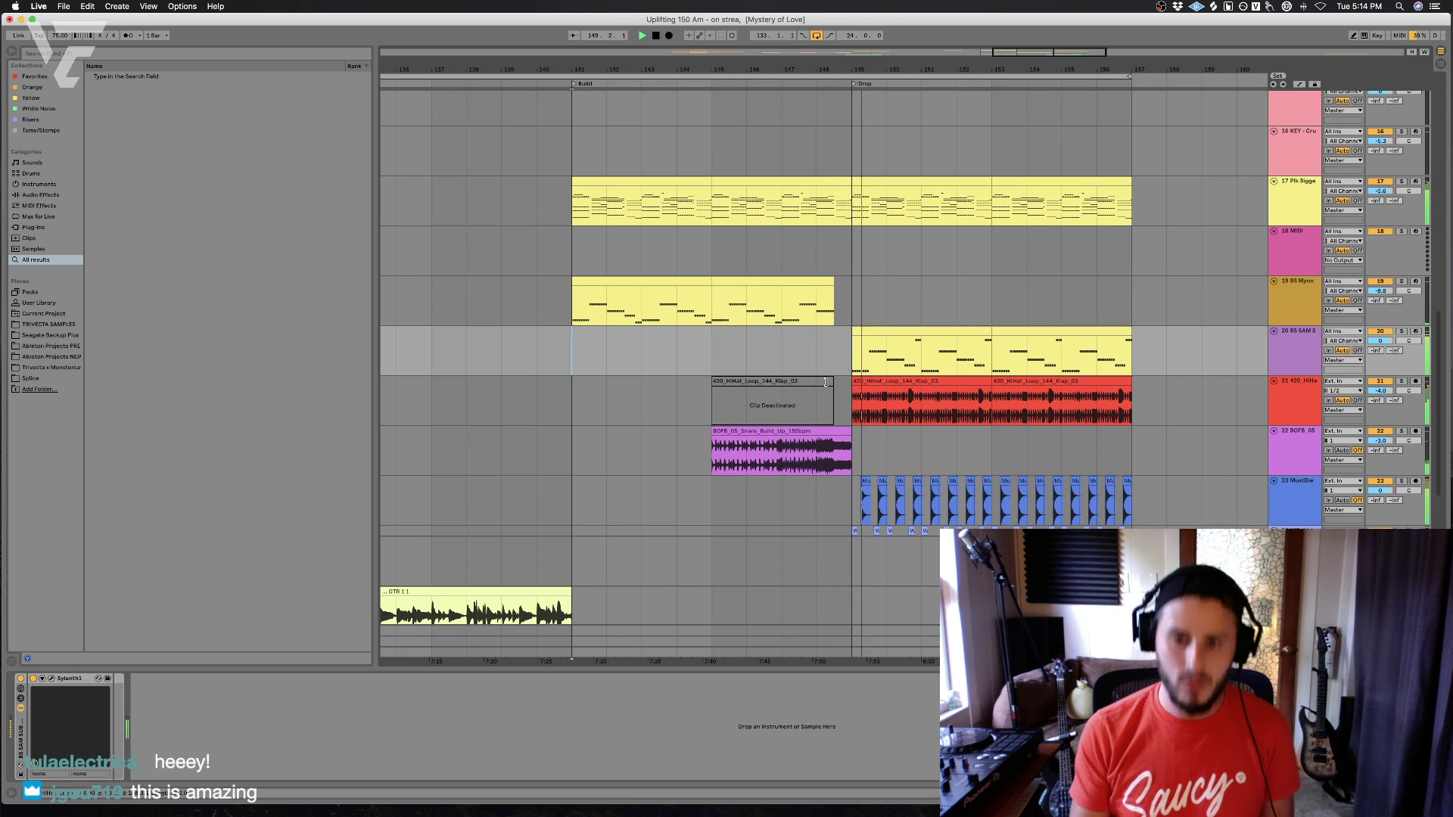
{"action": "left_click", "coordinate": [814, 348]}
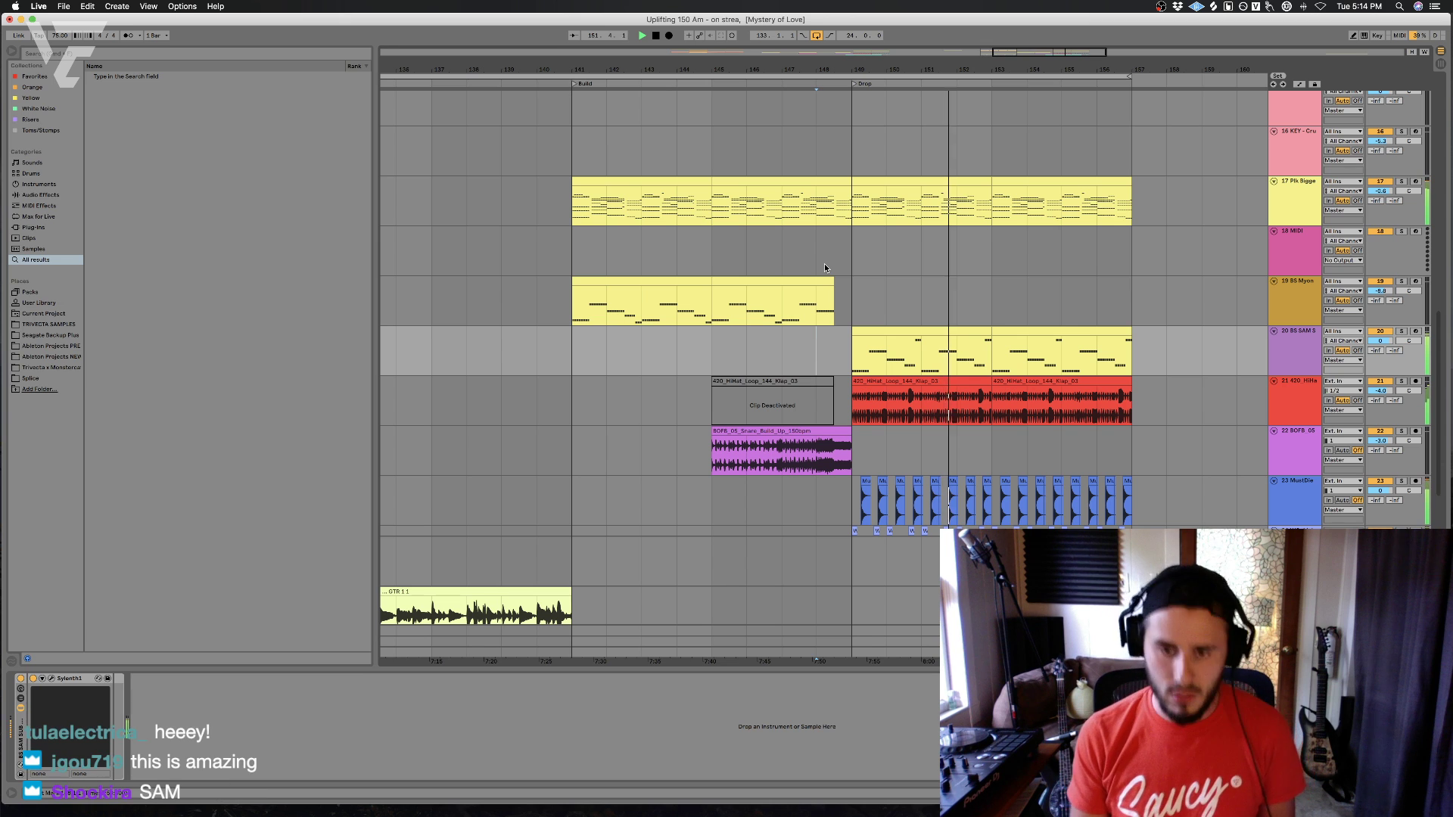
{"action": "left_click", "coordinate": [853, 262]}
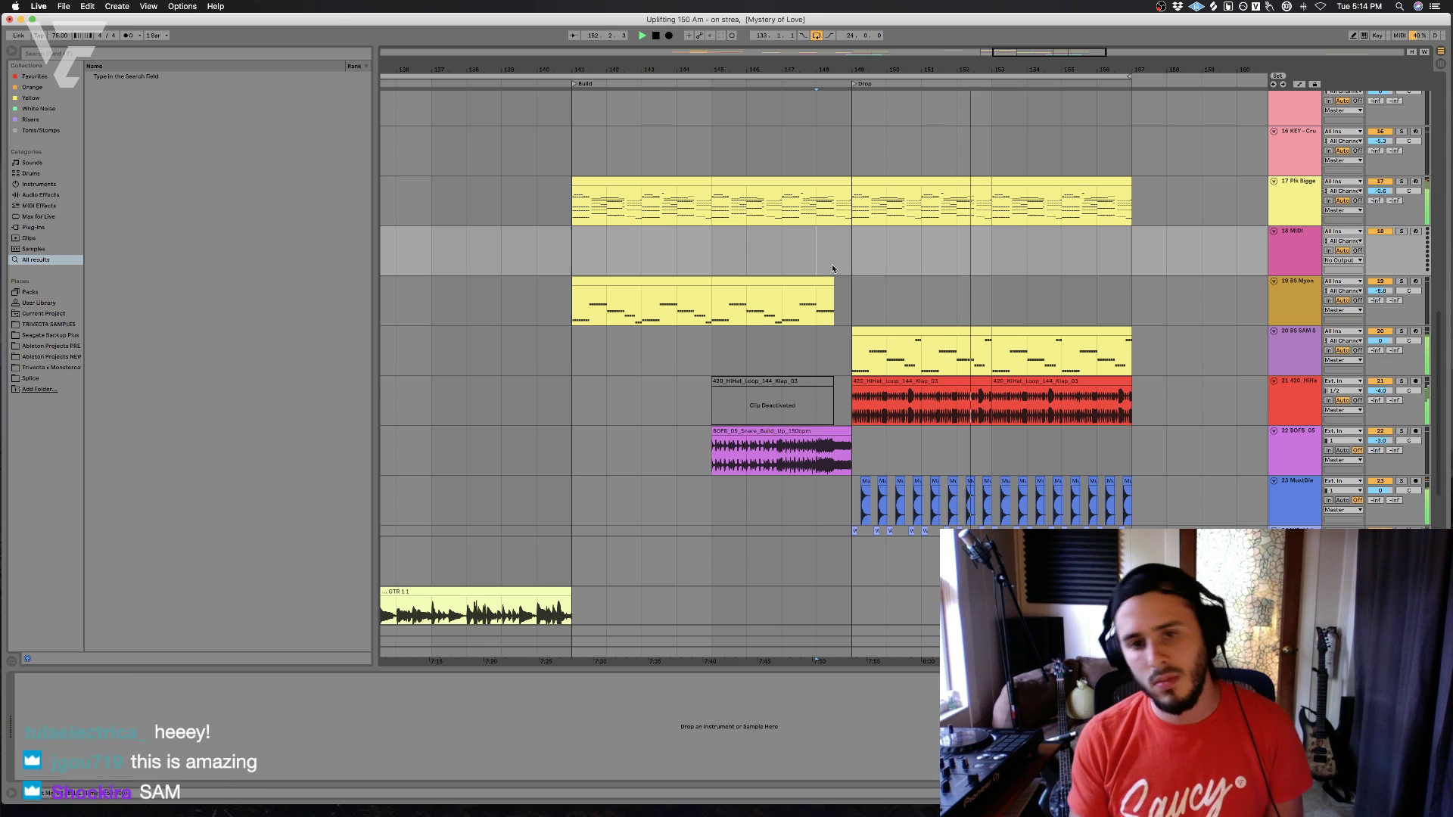
{"action": "key", "text": "space"}
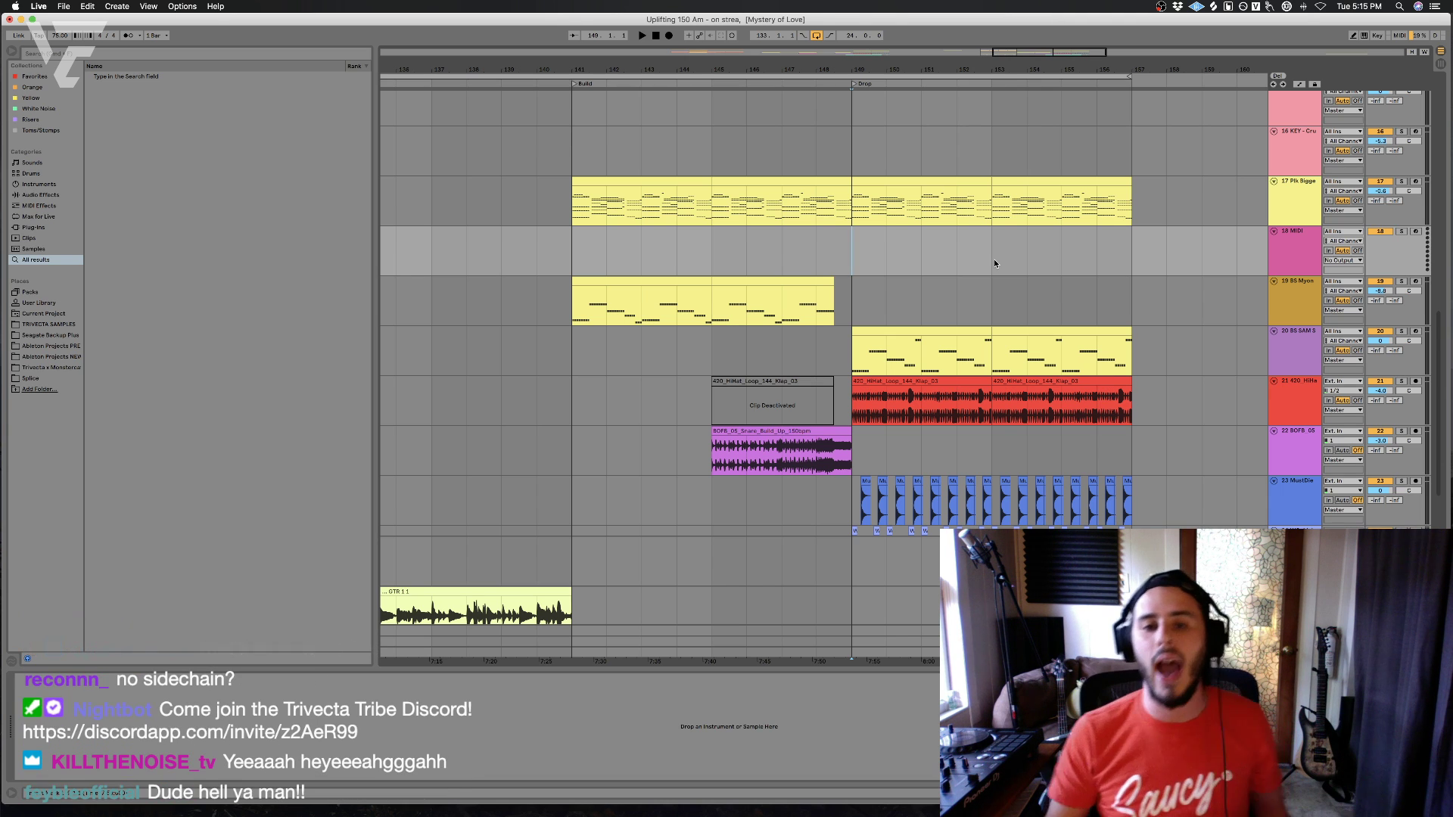
{"action": "left_click", "coordinate": [810, 259]}
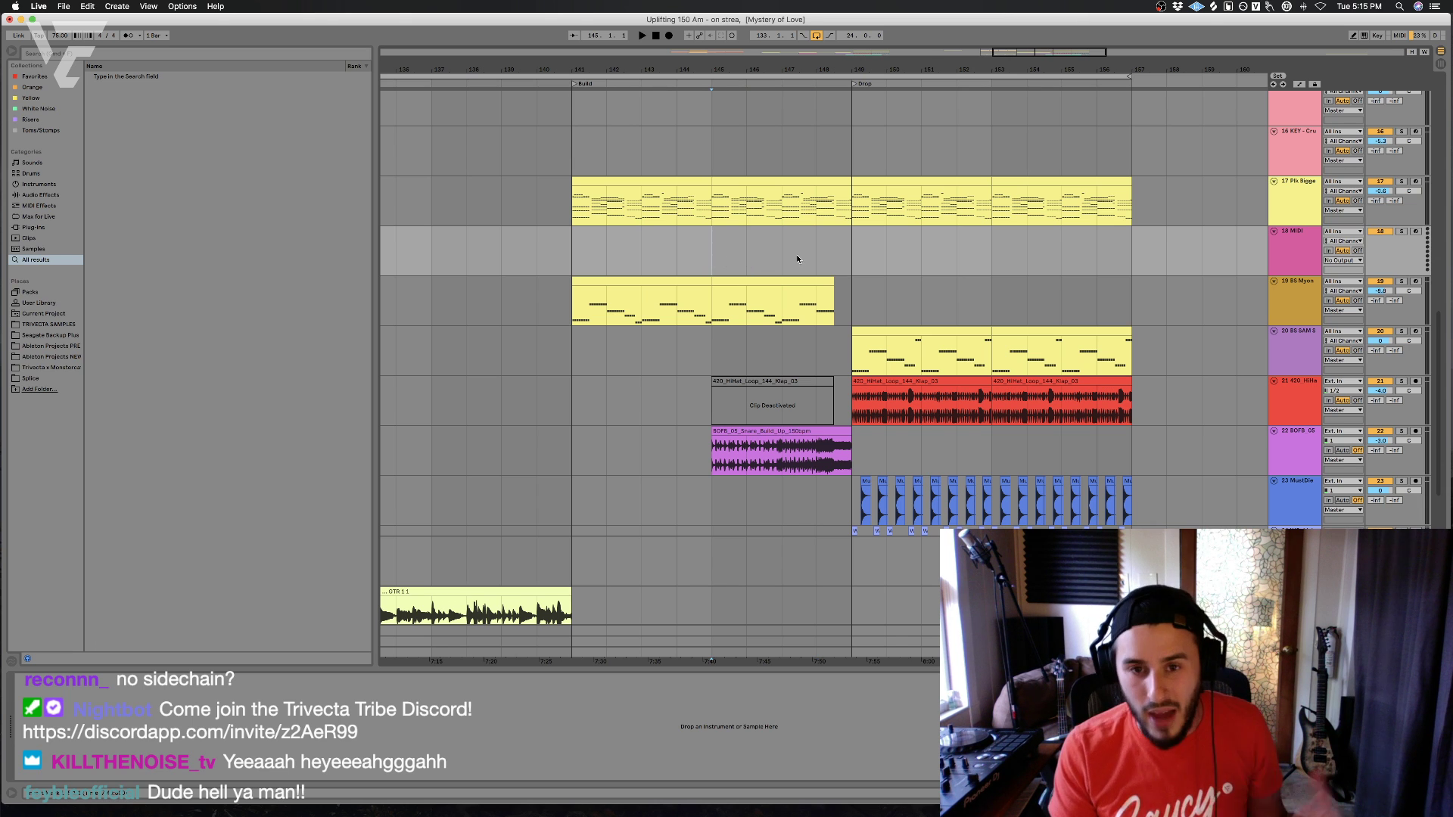
{"action": "left_click", "coordinate": [800, 254]}
{"action": "left_click", "coordinate": [732, 267]}
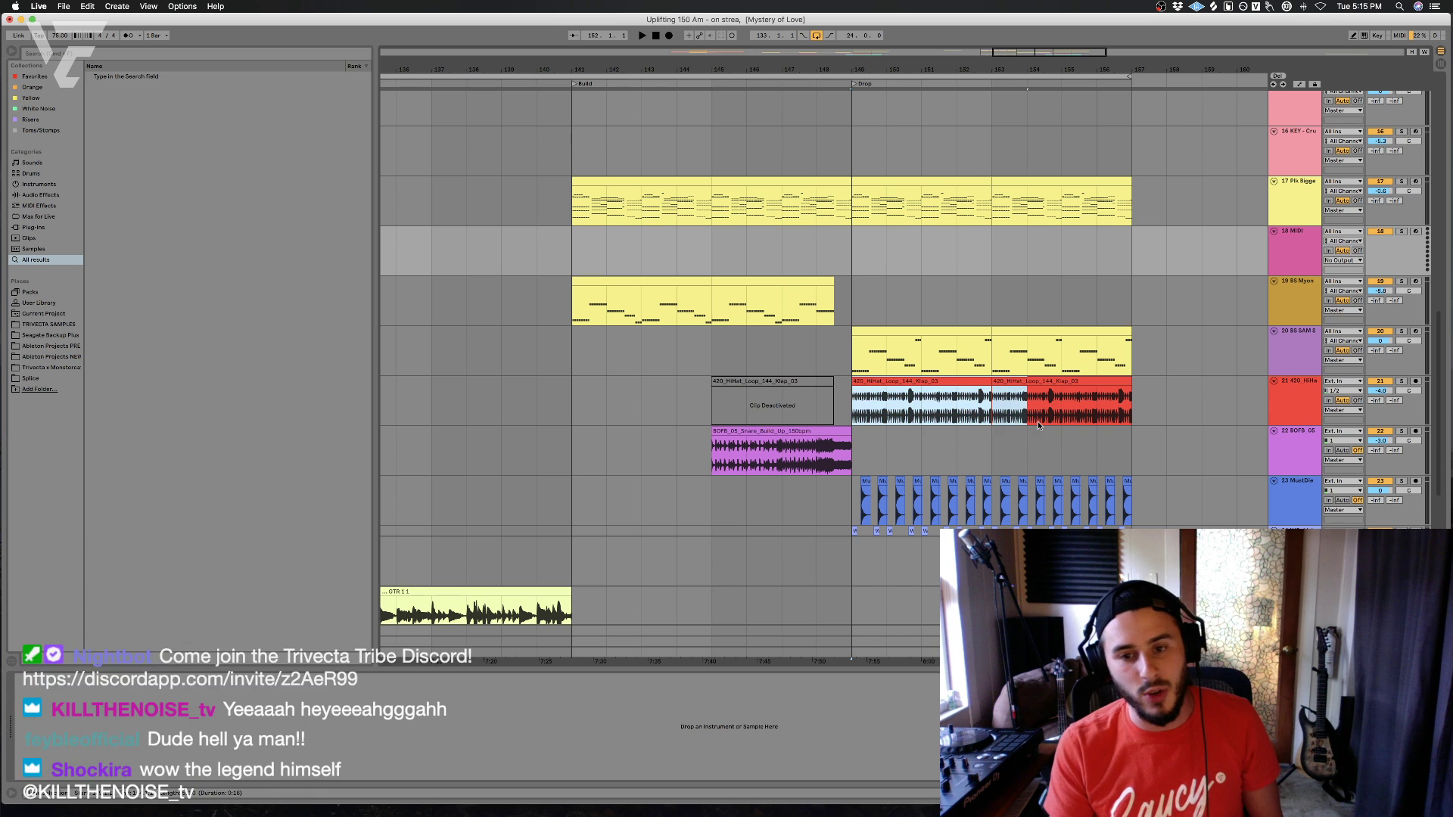
{"action": "left_click", "coordinate": [1038, 421]}
{"action": "left_click", "coordinate": [737, 257]}
{"action": "left_click", "coordinate": [722, 263]}
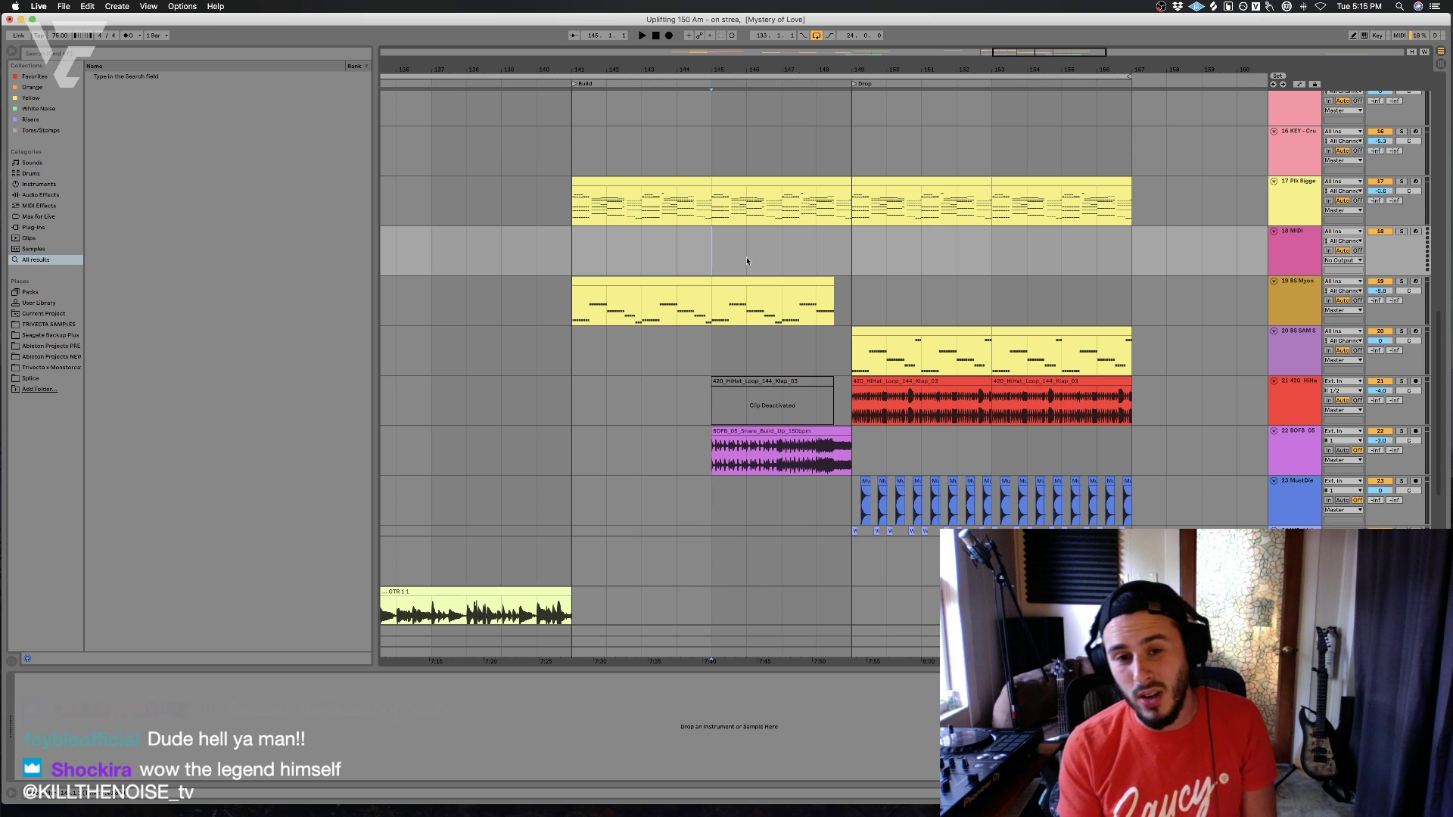
- Play the whole sequence from the start of the Hook at bar 133 through the Build into the Drop
{"action": "scroll", "coordinate": [727, 258], "scroll_direction": "left", "scroll_amount": 5}
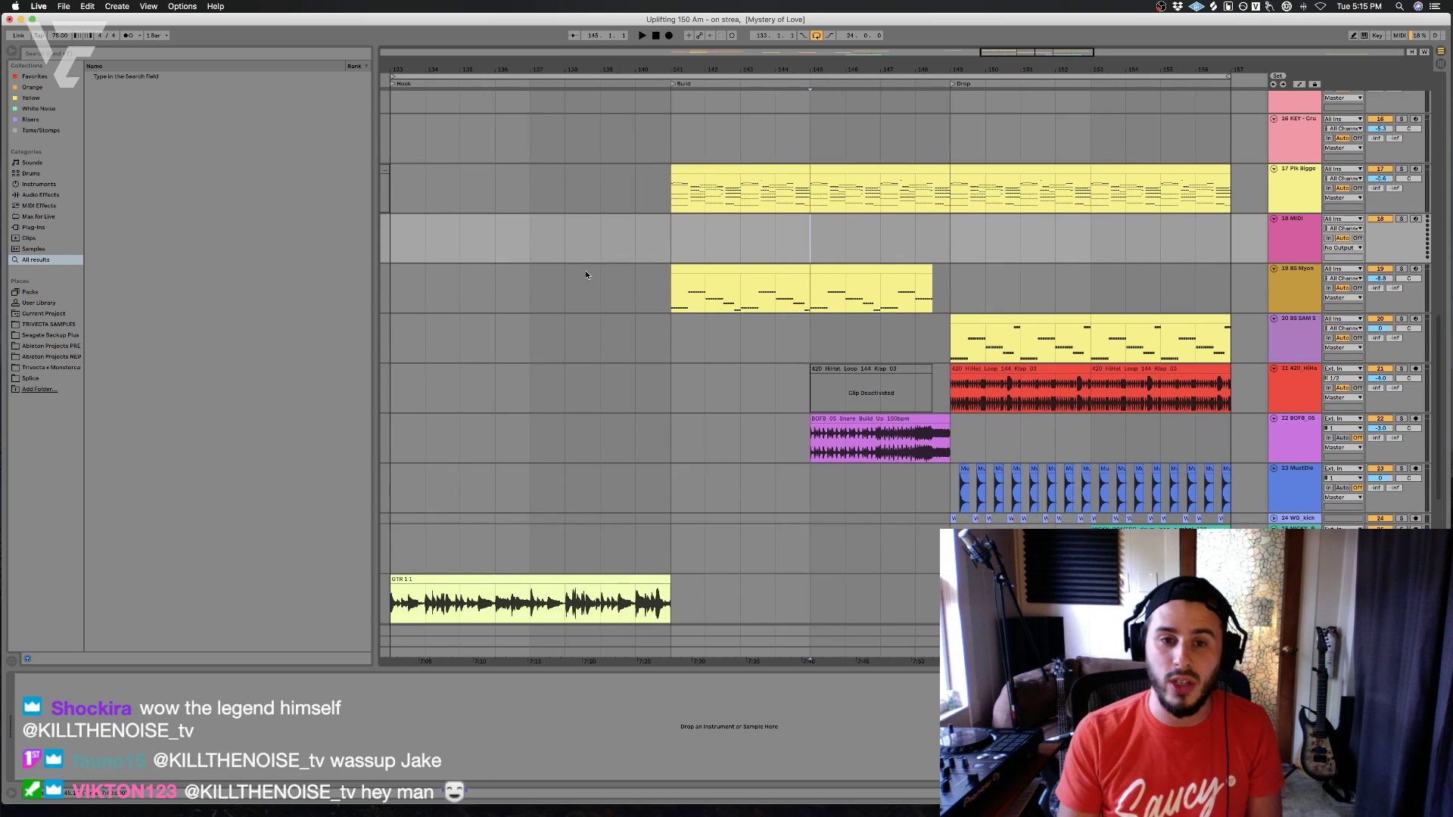
{"action": "left_click_drag", "start_coordinate": [438, 213], "coordinate": [576, 227]}
{"action": "left_click", "coordinate": [718, 227]}
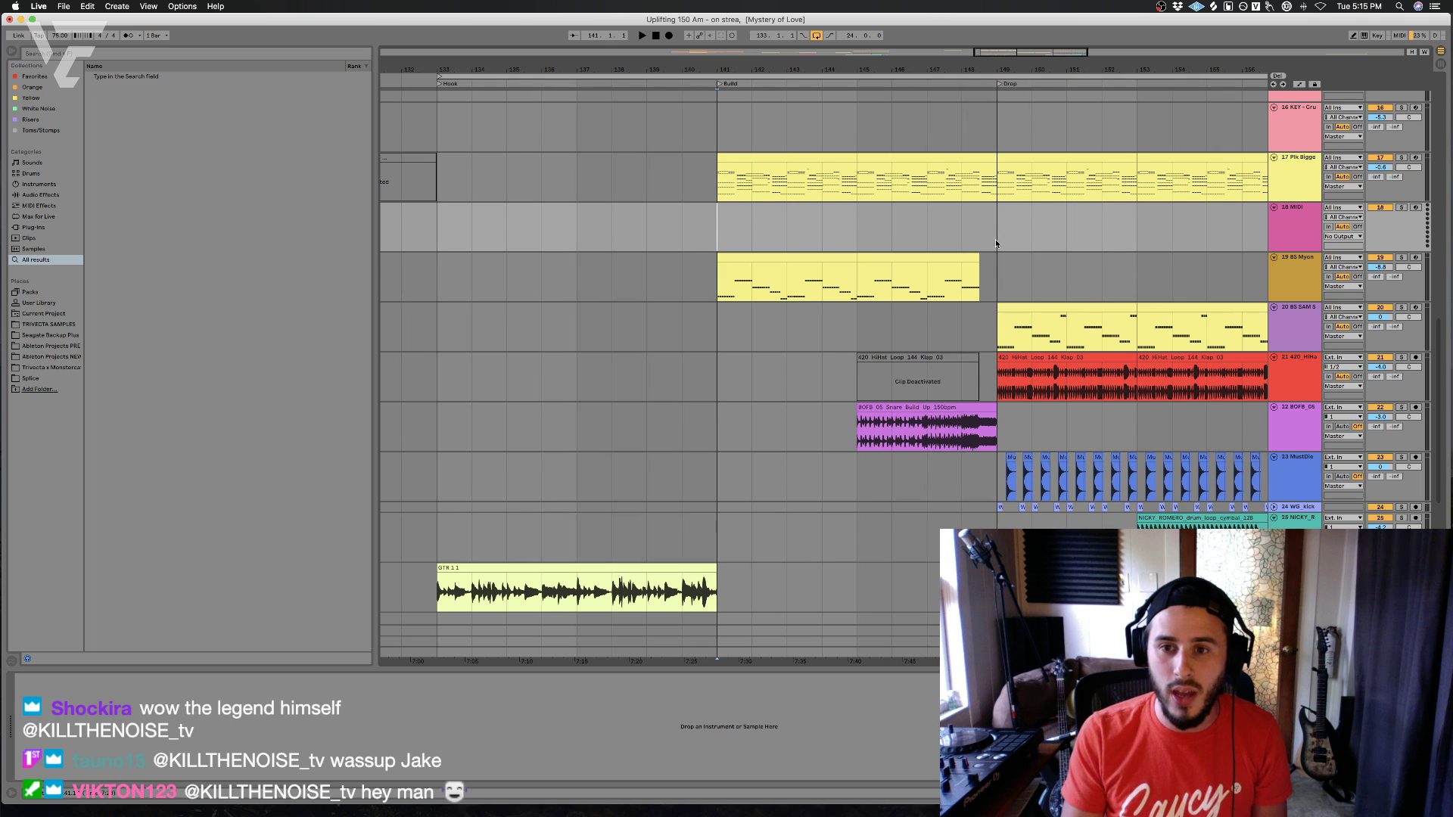
{"action": "left_click", "coordinate": [431, 225]}
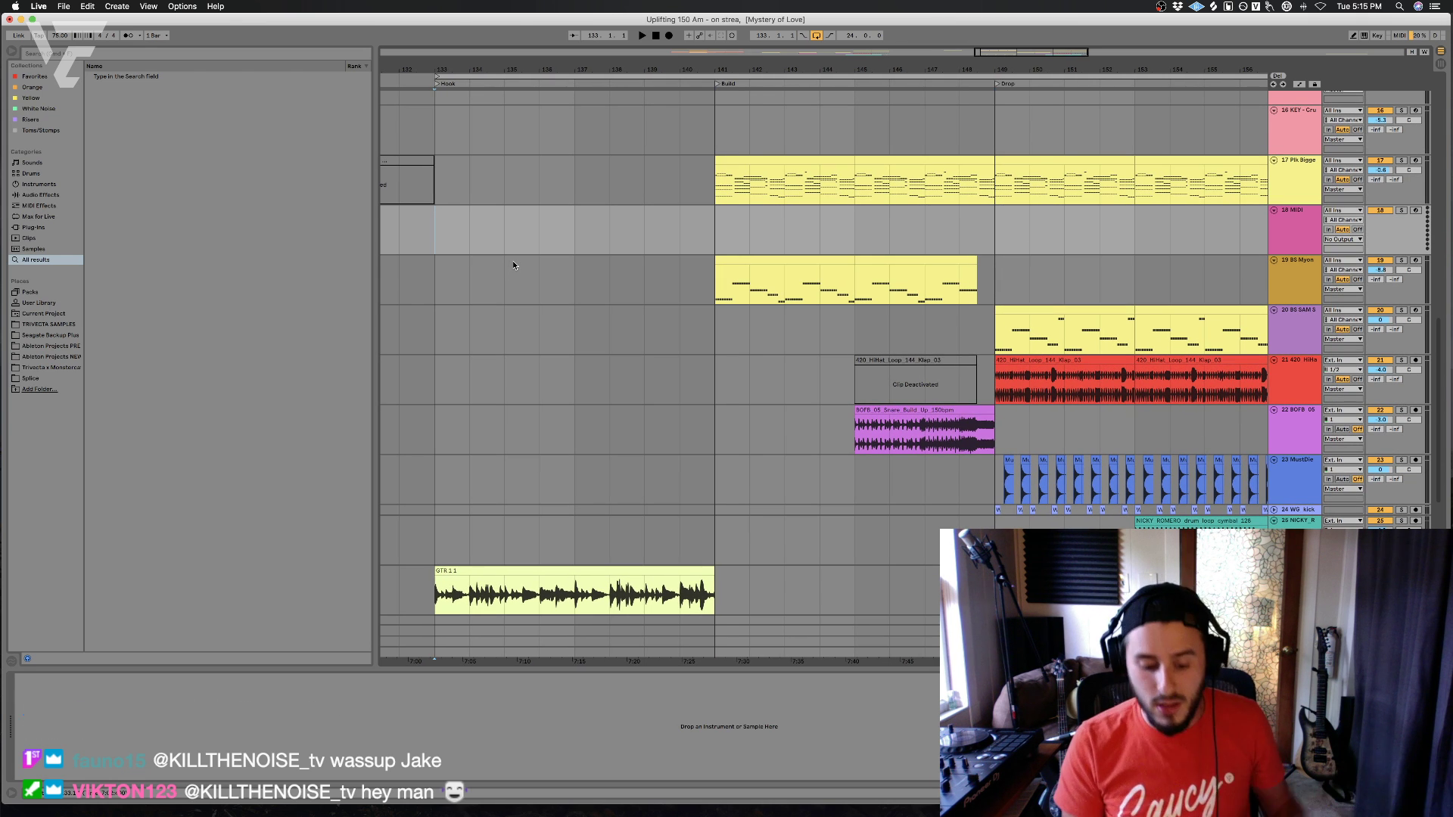
{"action": "key", "text": "space"}
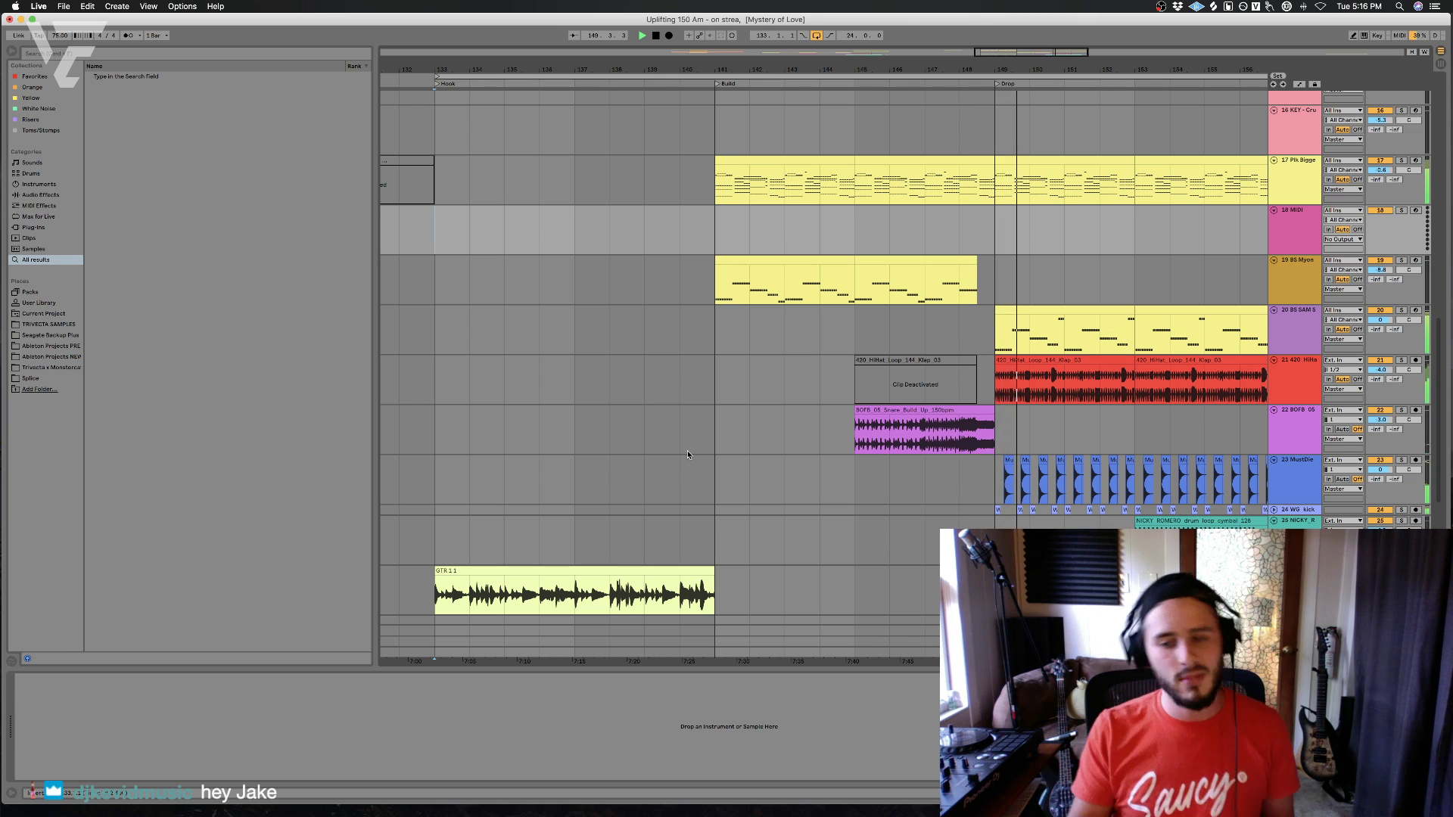
- Play the opening bars of the Drop while reviewing its bass, drum and vocal tracks, and stop playback
{"action": "scroll", "coordinate": [690, 465], "scroll_direction": "down", "scroll_amount": 8}
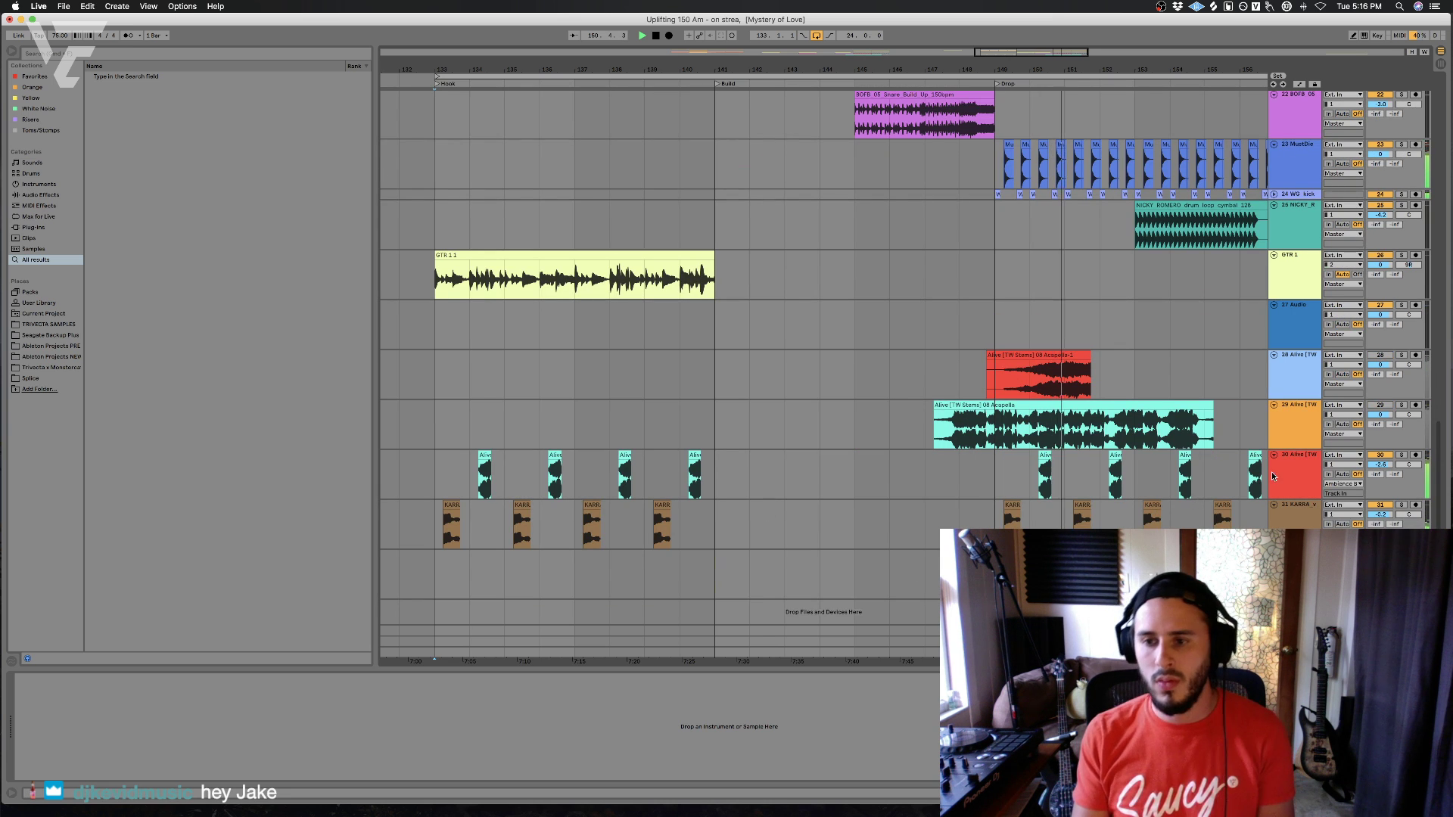
{"action": "scroll", "coordinate": [1149, 451], "scroll_direction": "up", "scroll_amount": 4}
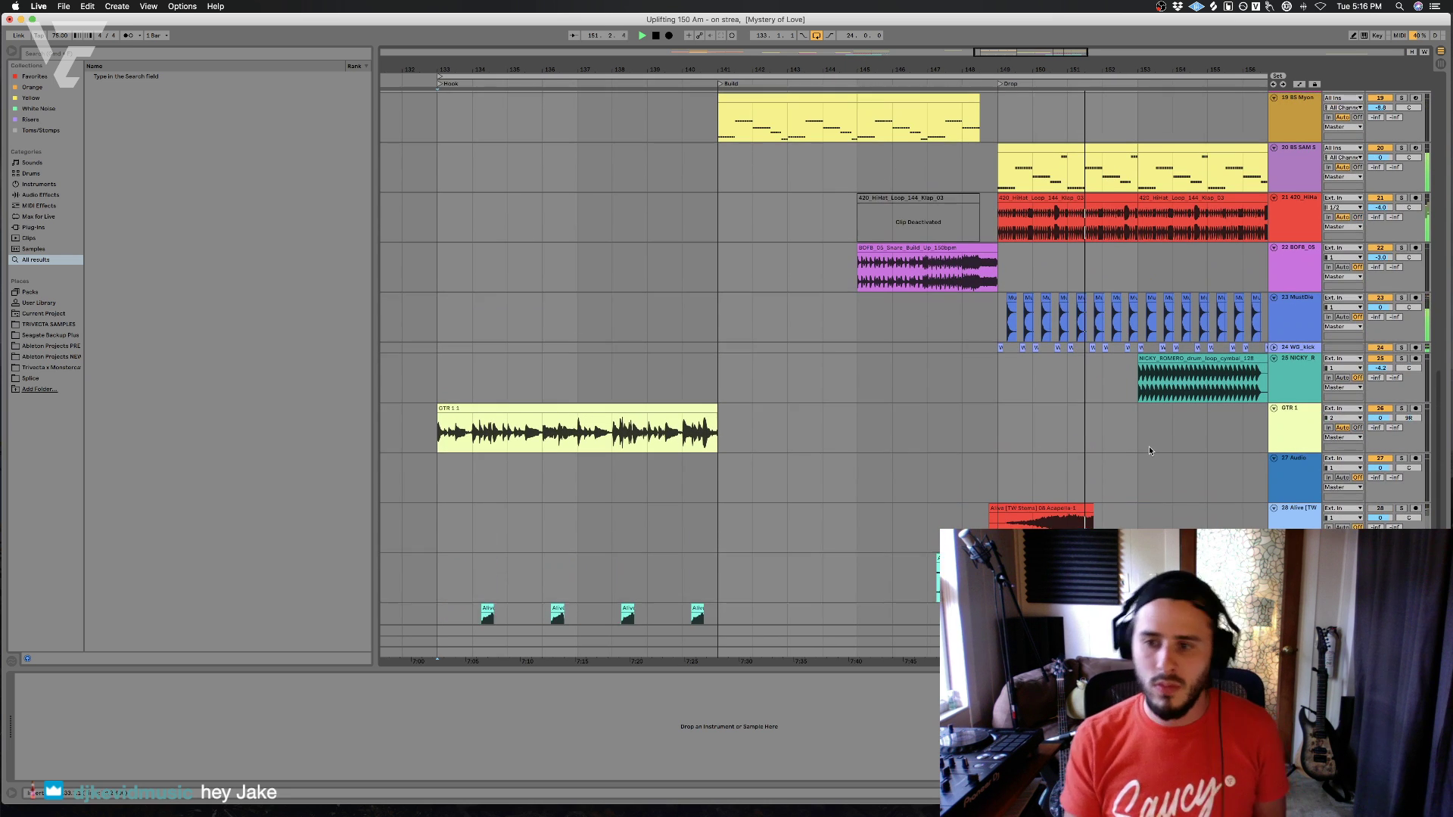
{"action": "scroll", "coordinate": [1148, 451], "scroll_direction": "up", "scroll_amount": 1}
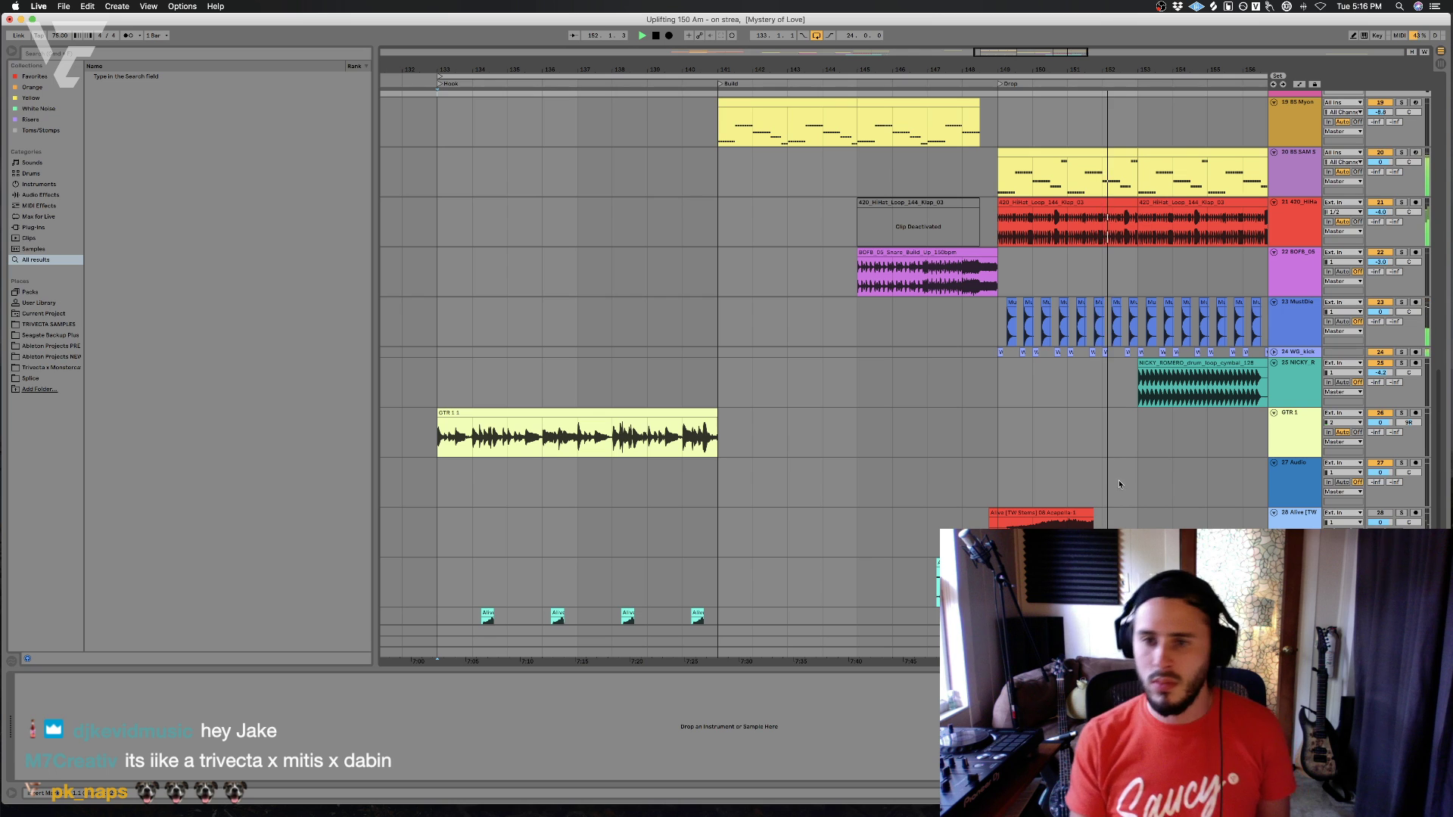
{"action": "scroll", "coordinate": [1116, 478], "scroll_direction": "up", "scroll_amount": 2}
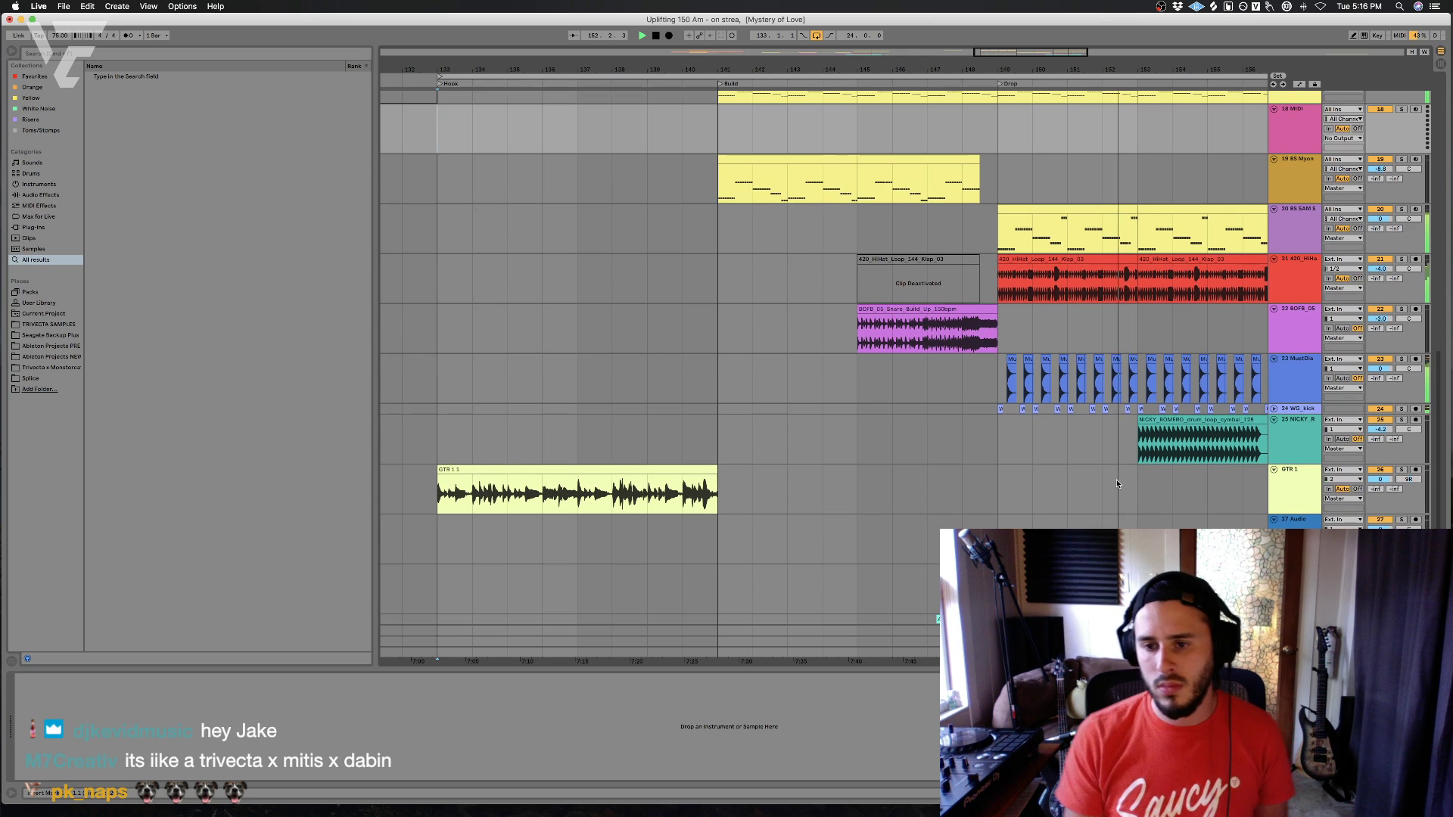
{"action": "left_click", "coordinate": [1018, 463]}
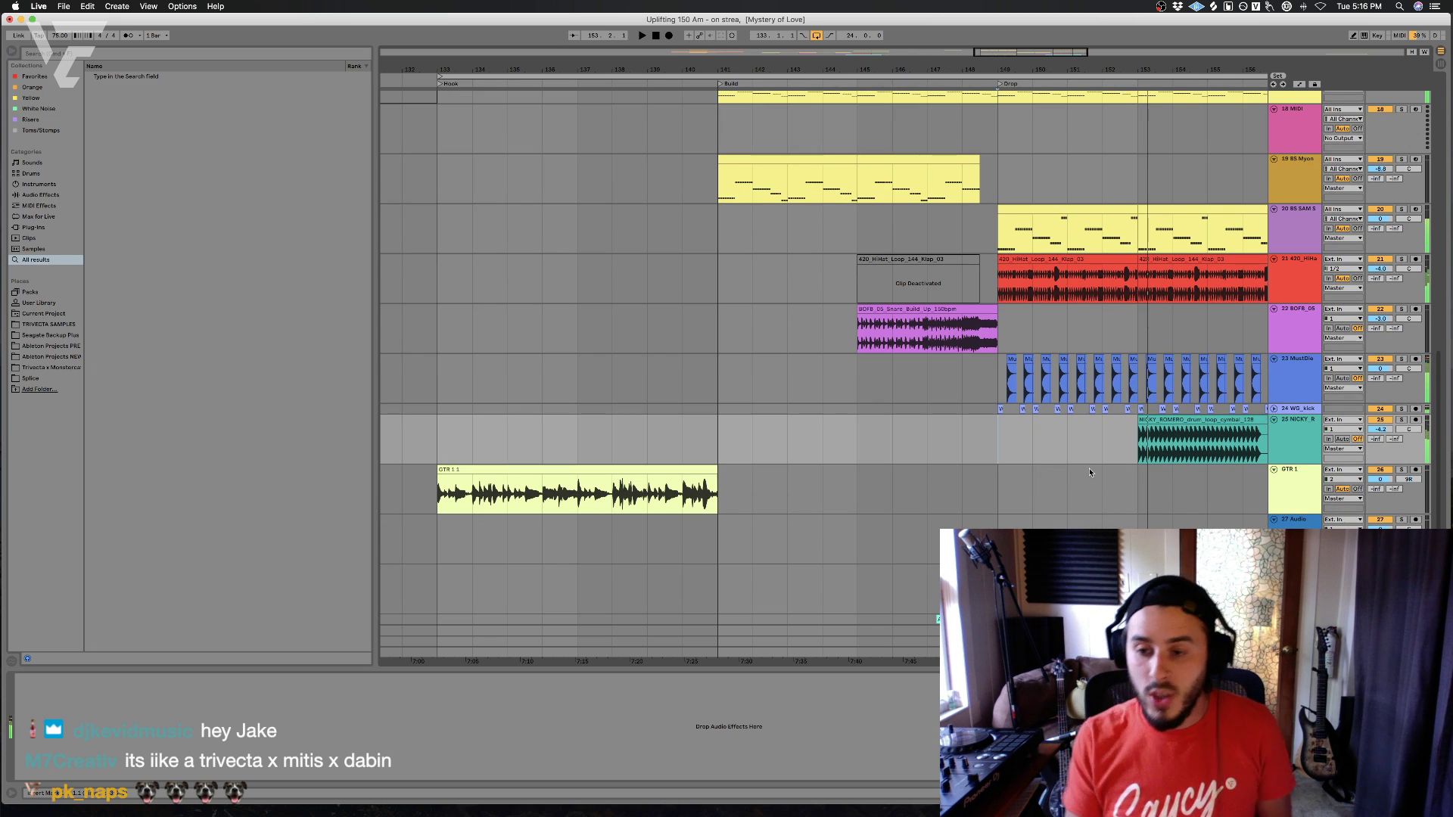
{"action": "scroll", "coordinate": [1090, 472], "scroll_direction": "up", "scroll_amount": 1}
{"action": "left_click", "coordinate": [477, 271]}
{"action": "left_click", "coordinate": [434, 309]}
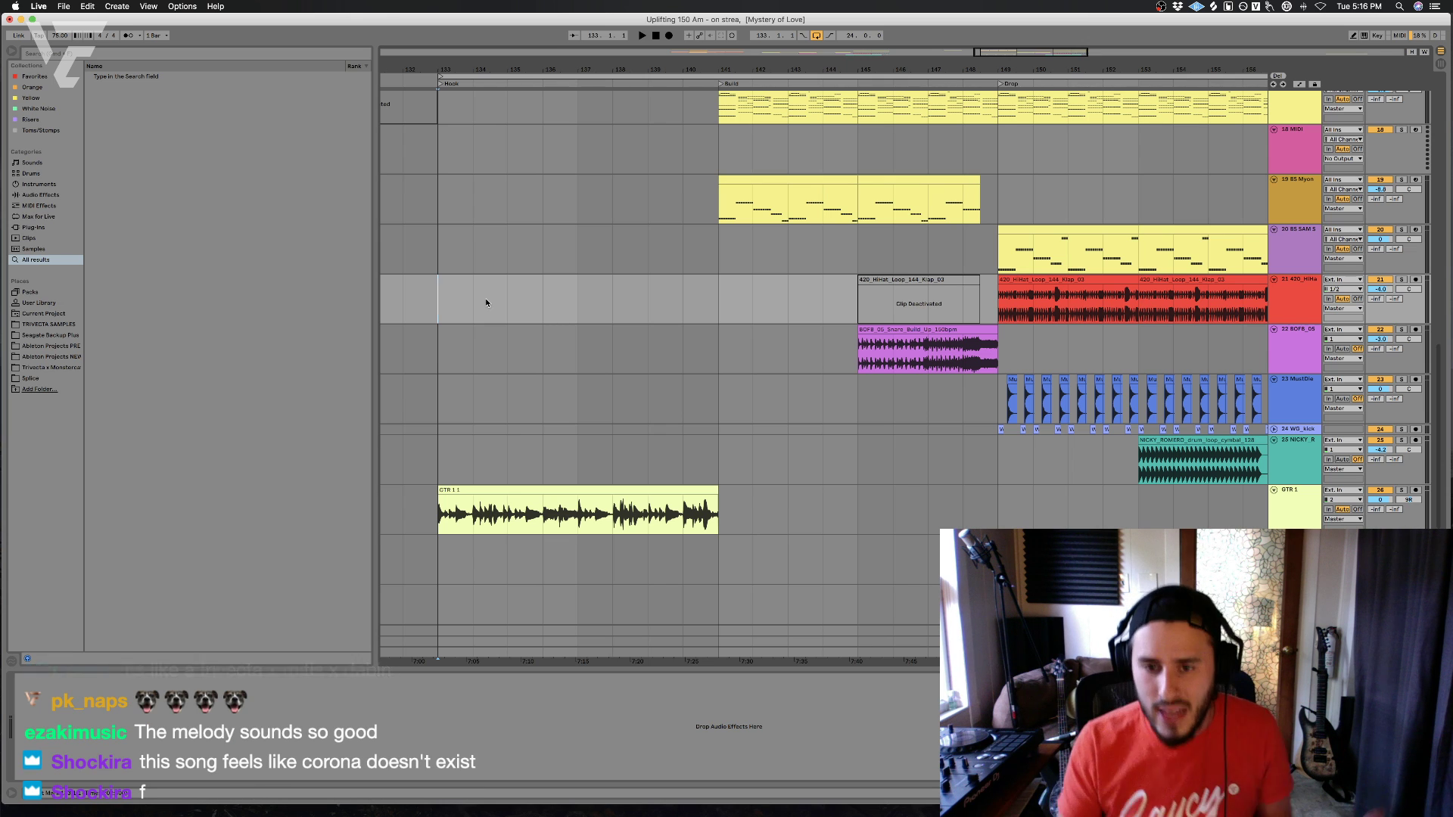
{"action": "left_click", "coordinate": [734, 325]}
{"action": "scroll", "coordinate": [730, 325], "scroll_direction": "up", "scroll_amount": 3}
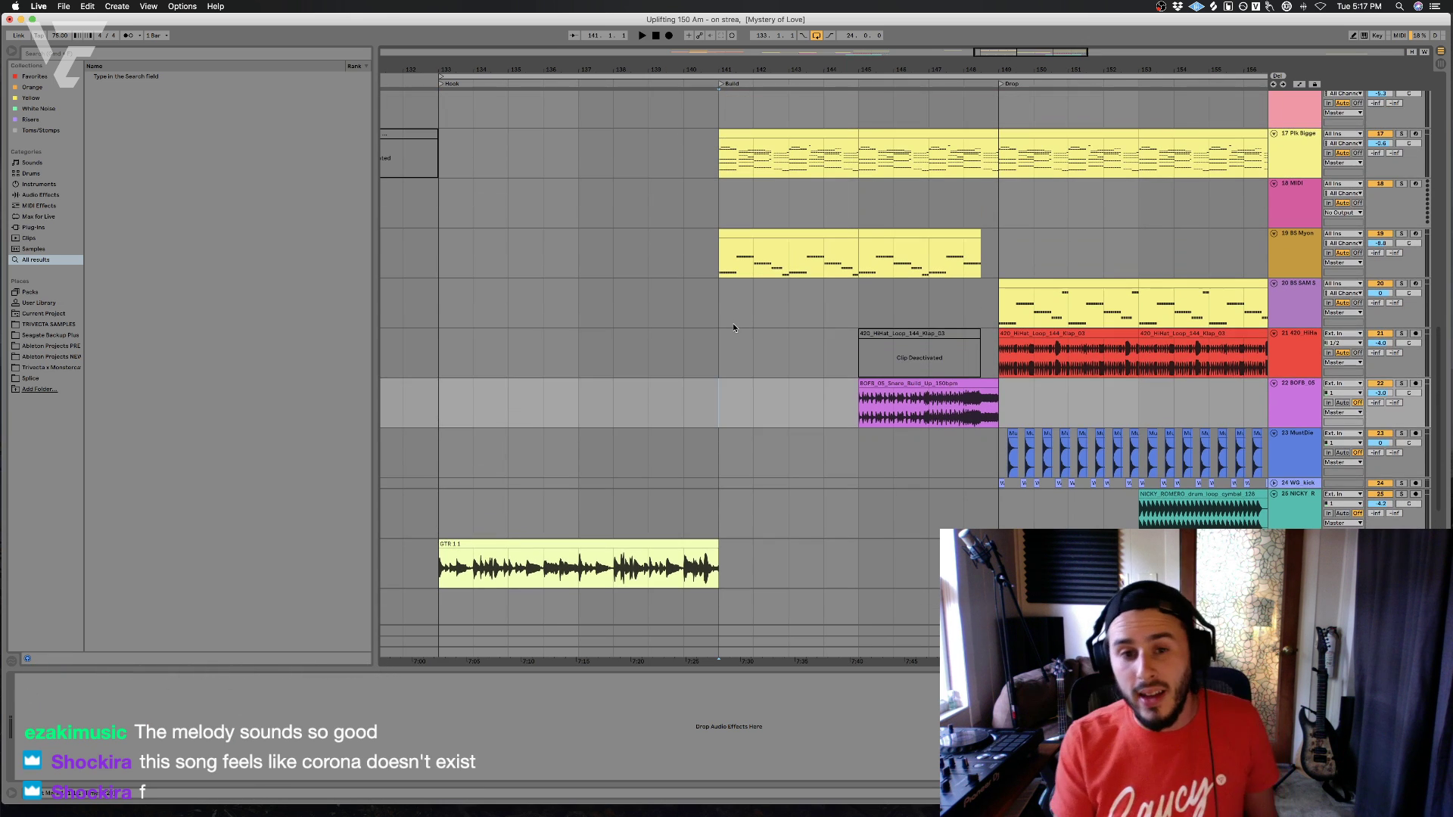
{"action": "left_click", "coordinate": [726, 324]}
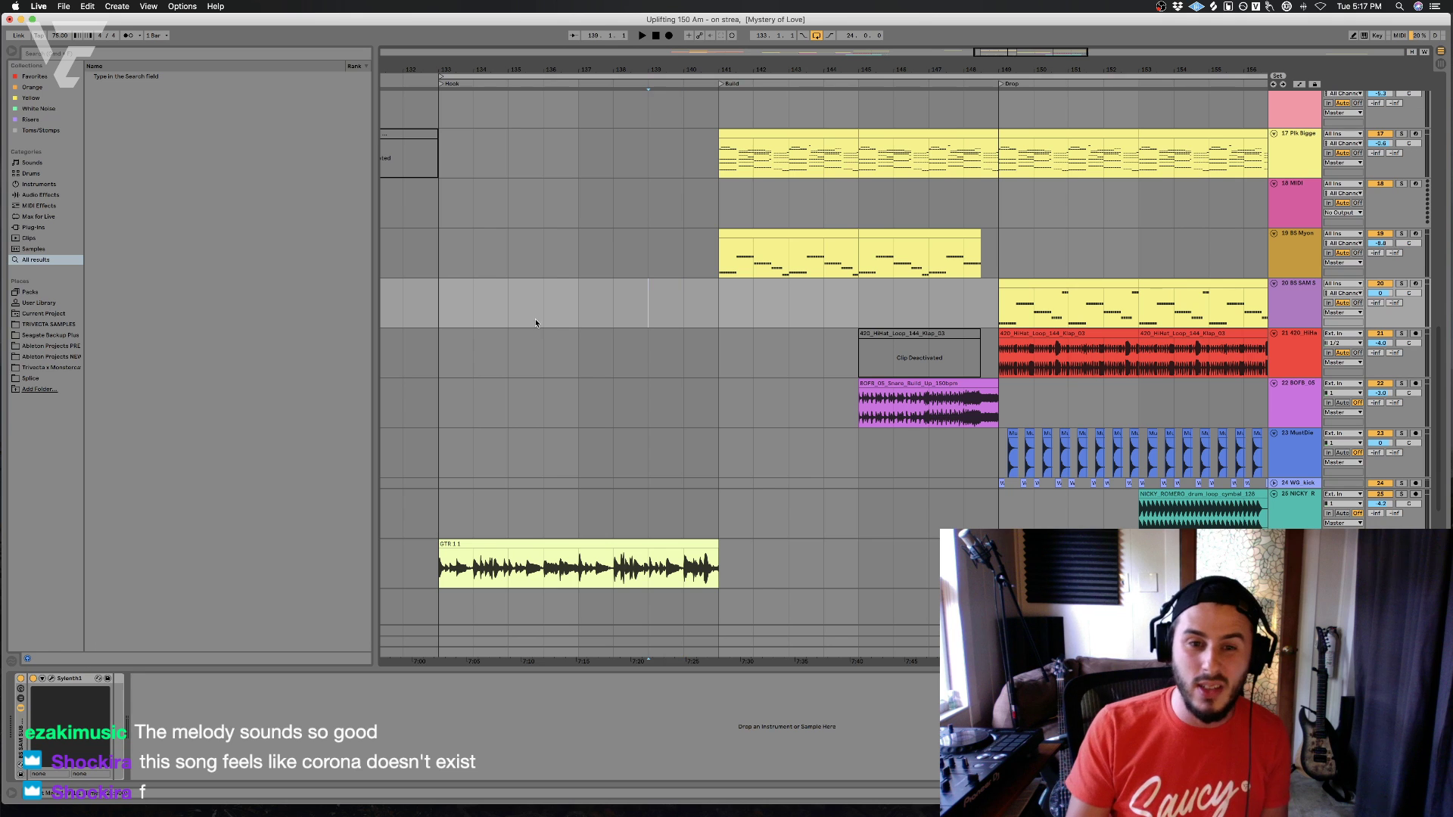
- Delete the two empty MIDI tracks above the PN Frozen tracks
{"action": "scroll", "coordinate": [453, 284], "scroll_direction": "up", "scroll_amount": 15}
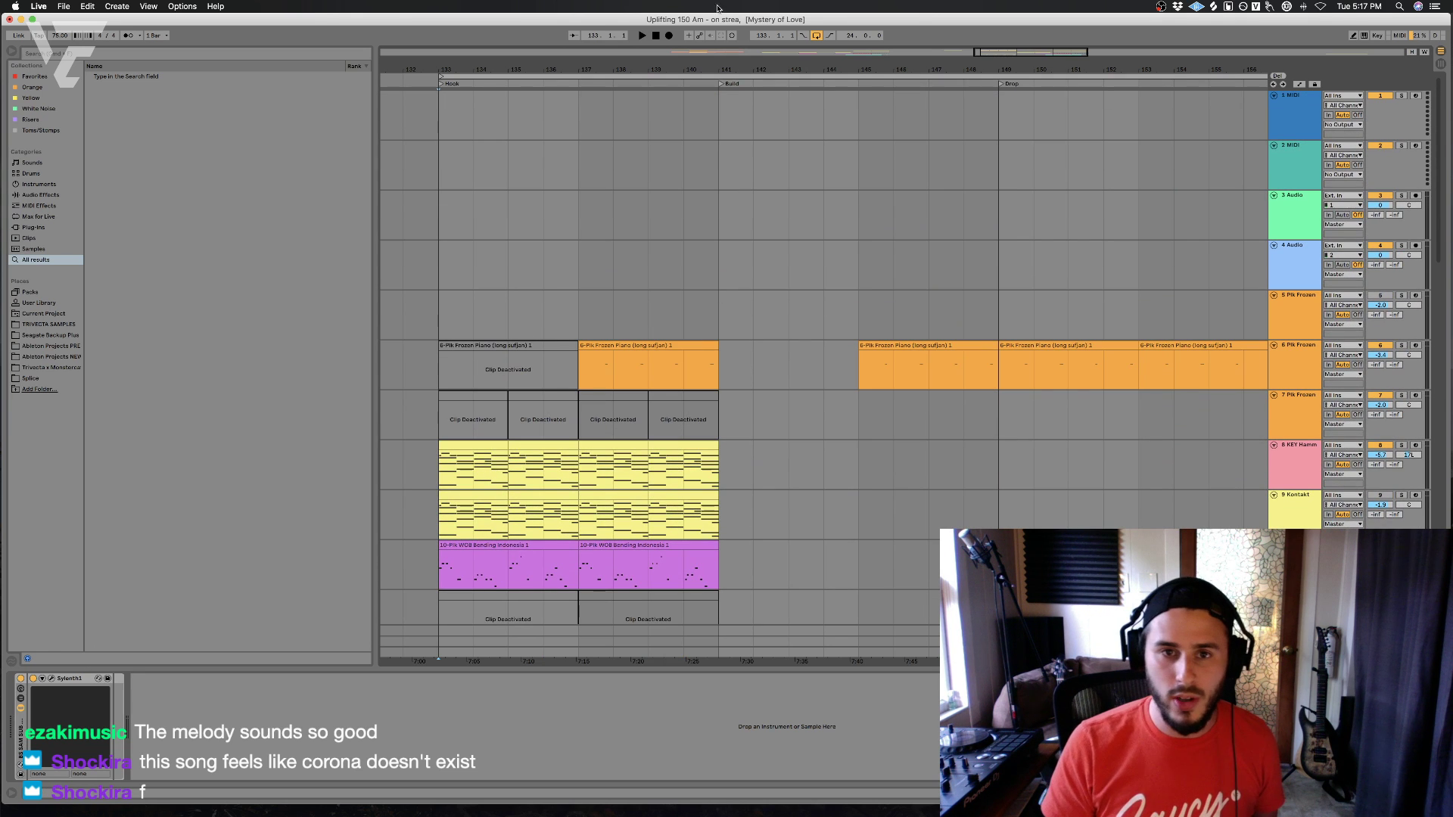
{"action": "left_click_drag", "start_coordinate": [694, 72], "coordinate": [696, 47]}
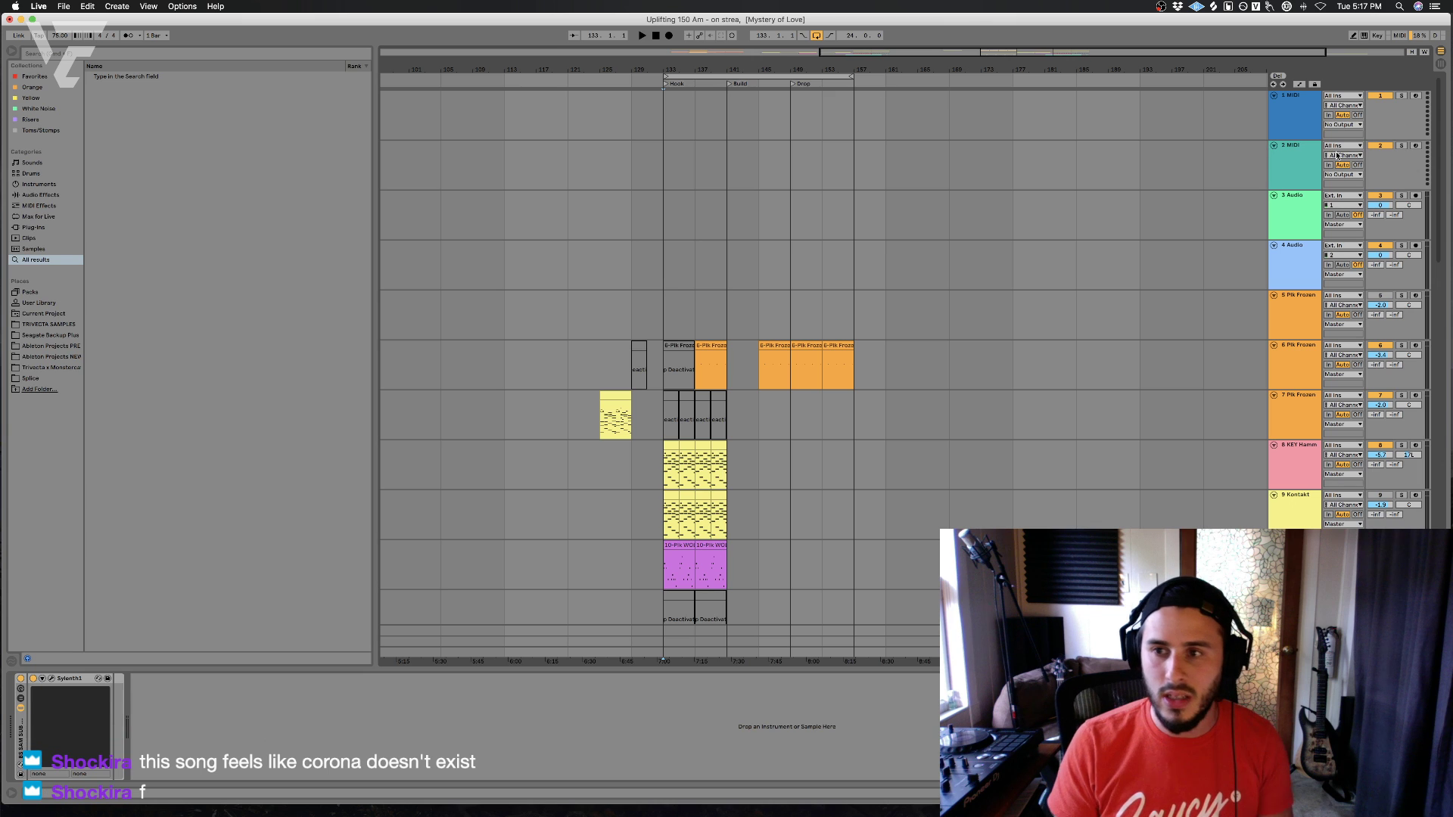
{"action": "left_click", "coordinate": [1291, 124]}
{"action": "key", "text": "Delete"}
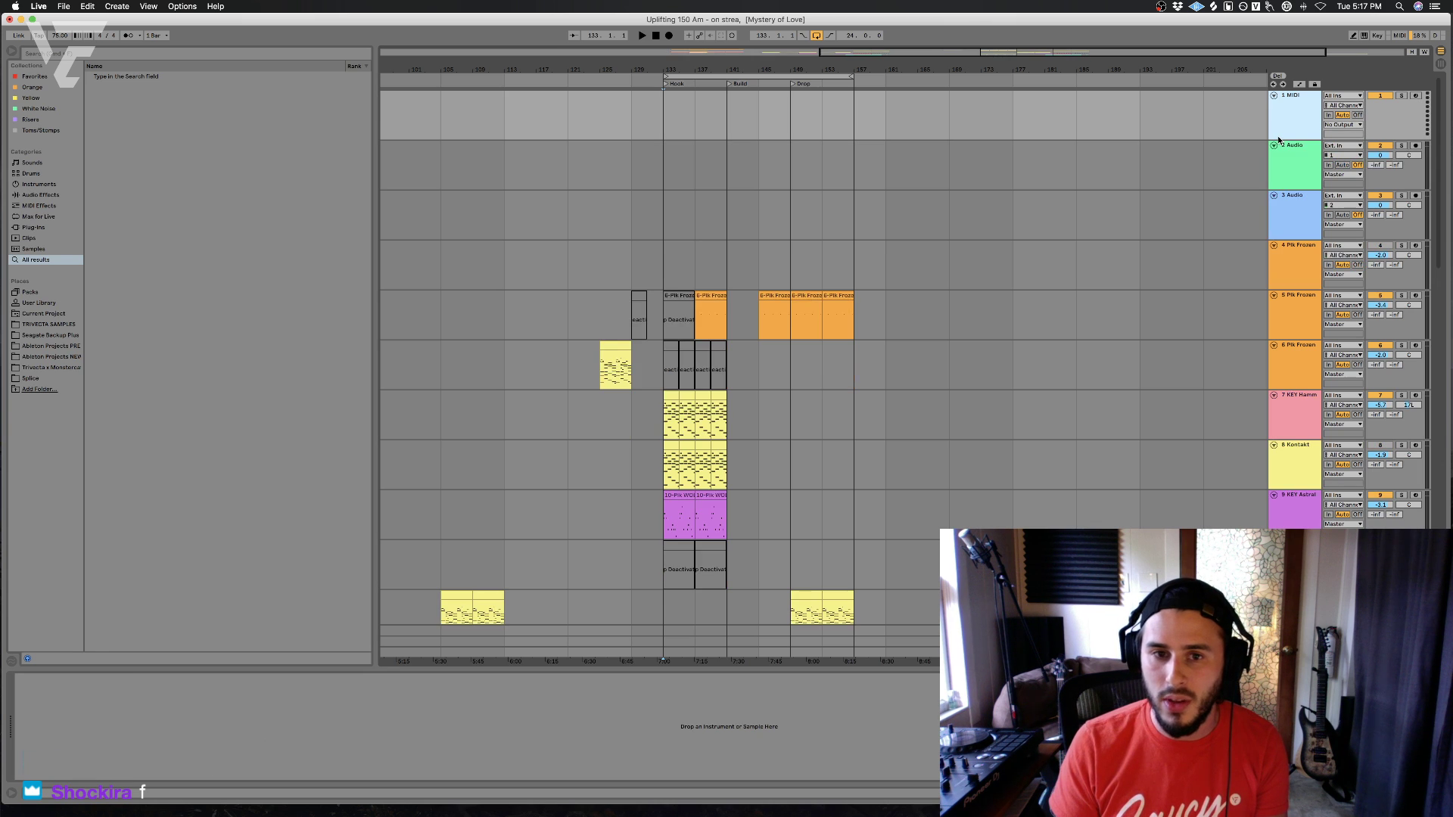
{"action": "key", "text": "Delete"}
- Check the full timeline and delete the two empty audio tracks above the PN Frozen tracks
{"action": "scroll", "coordinate": [1033, 138], "scroll_direction": "left", "scroll_amount": 10}
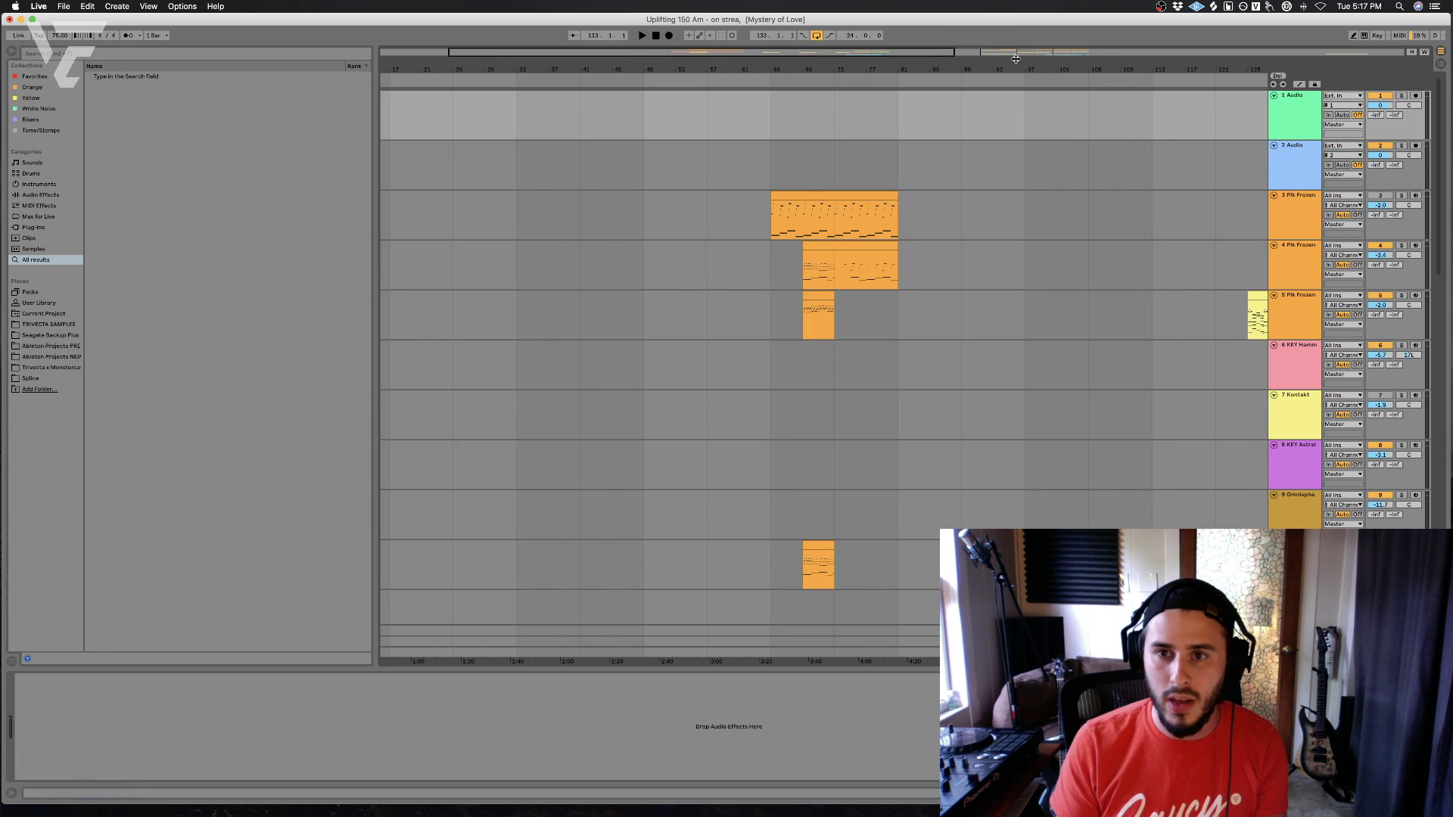
{"action": "left_click_drag", "start_coordinate": [1015, 68], "coordinate": [1015, 47]}
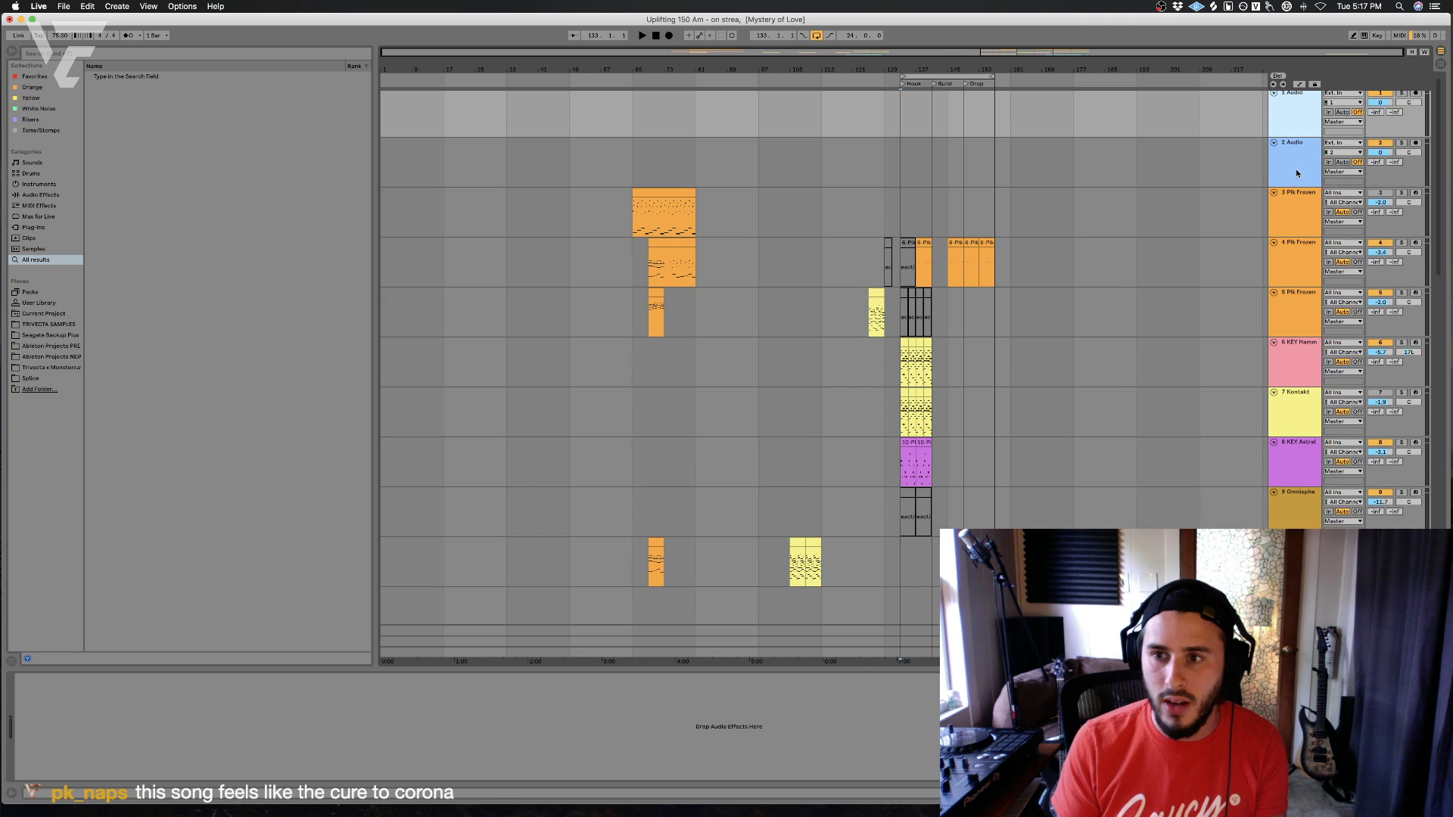
{"action": "key", "text": "Delete"}
{"action": "key", "text": "Delete"}
- Delete the Omnisphere track between KEY Astral and KEY Waste that holds only deactivated clips
{"action": "left_click_drag", "start_coordinate": [913, 67], "coordinate": [912, 88]}
{"action": "left_click", "coordinate": [1291, 269]}
{"action": "left_click", "coordinate": [1278, 368]}
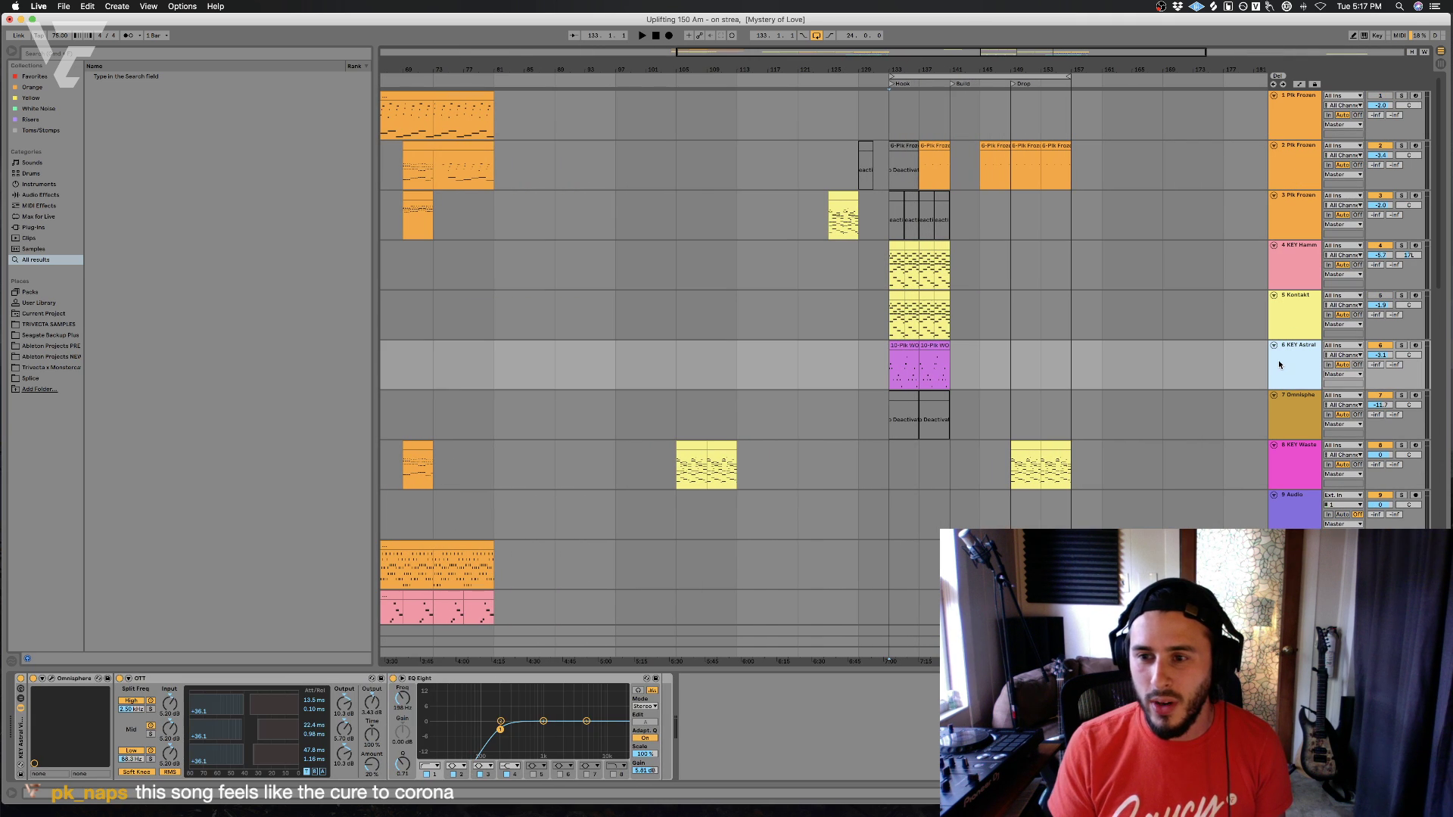
{"action": "left_click_drag", "start_coordinate": [942, 48], "coordinate": [947, 96]}
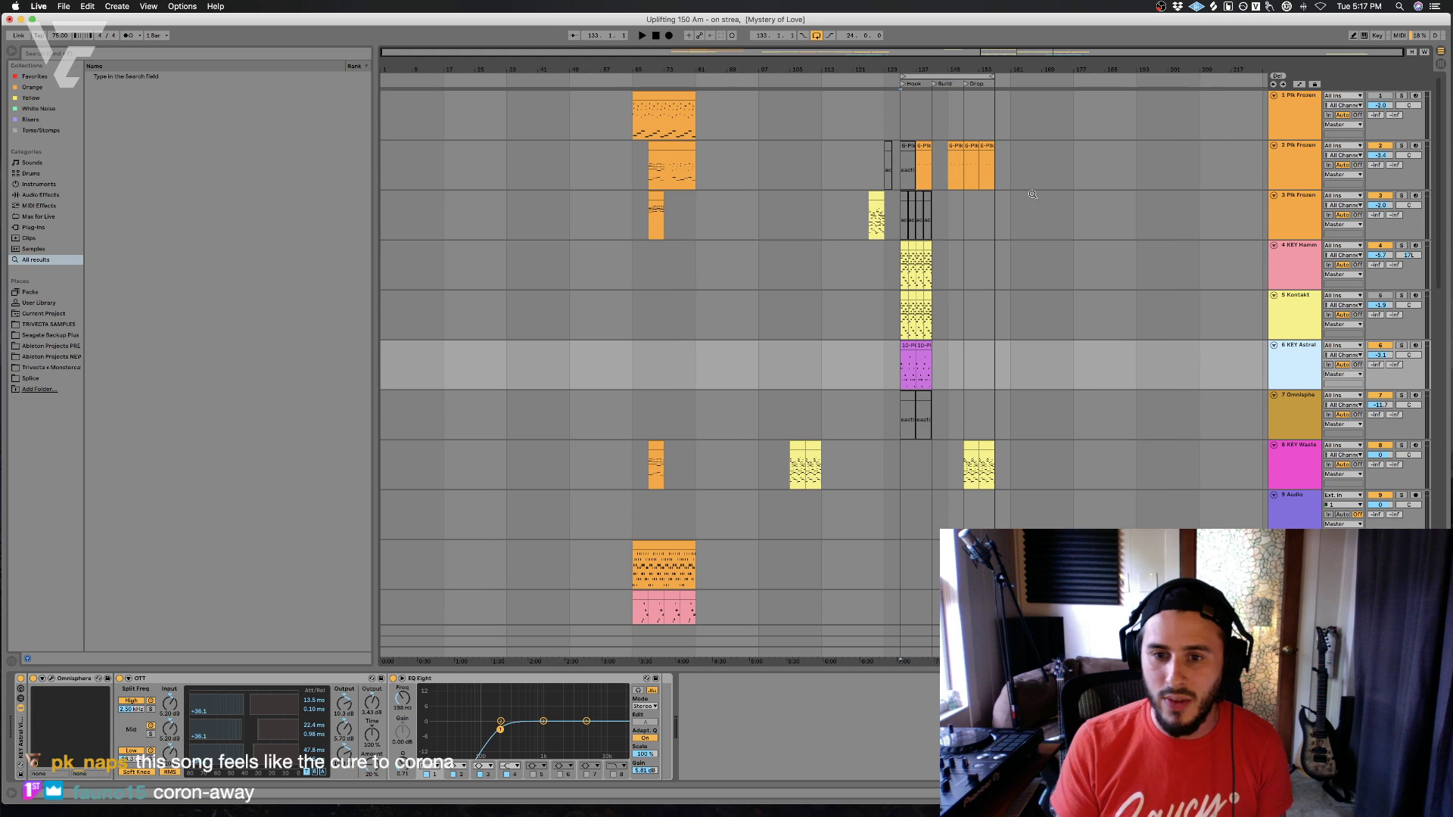
{"action": "left_click", "coordinate": [1294, 417]}
{"action": "key", "text": "Delete"}
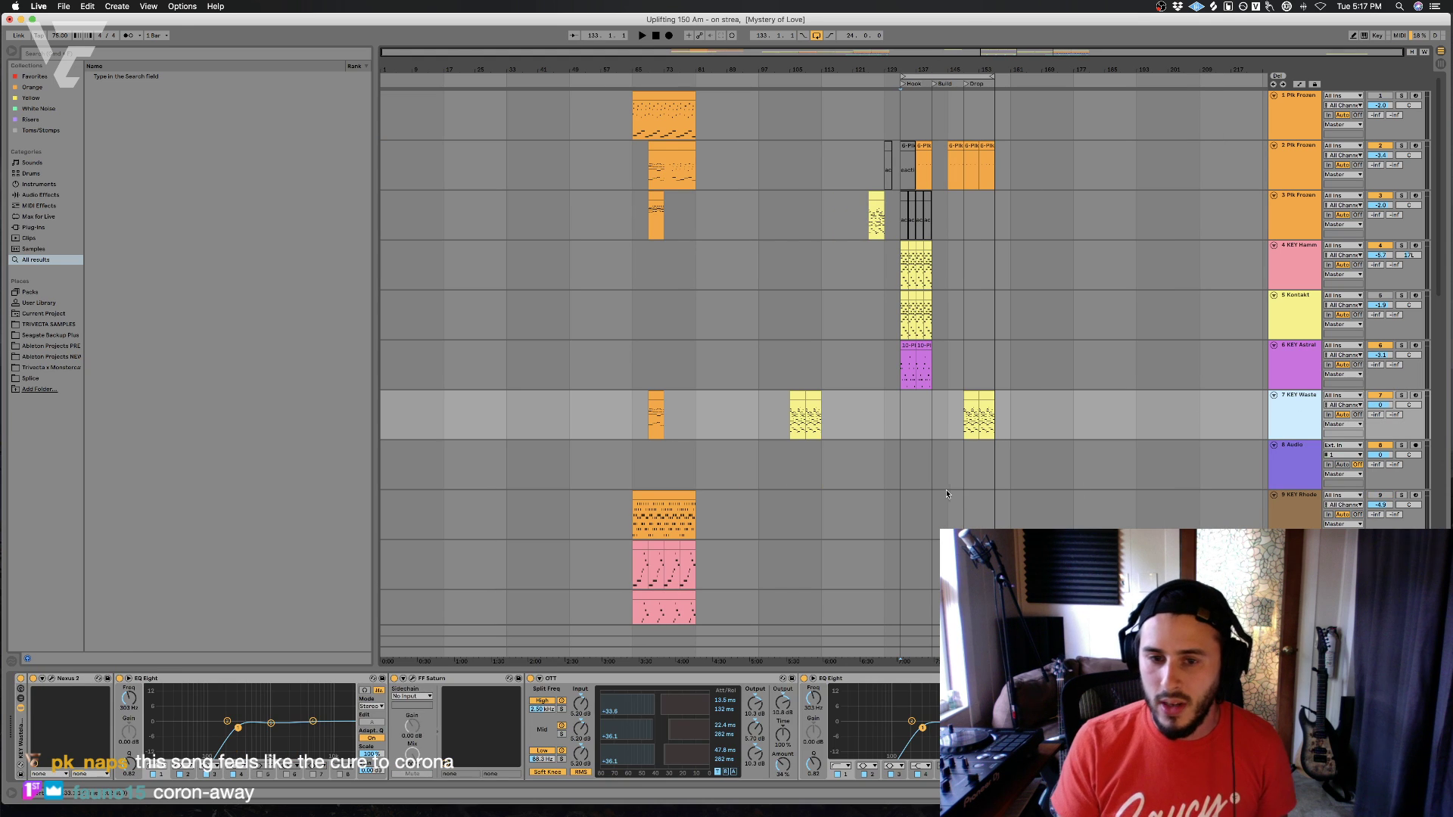
- Delete the empty audio track below KEY Waste and place the insert marker at the start of the Hook
{"action": "left_click", "coordinate": [964, 495]}
{"action": "left_click", "coordinate": [1293, 458]}
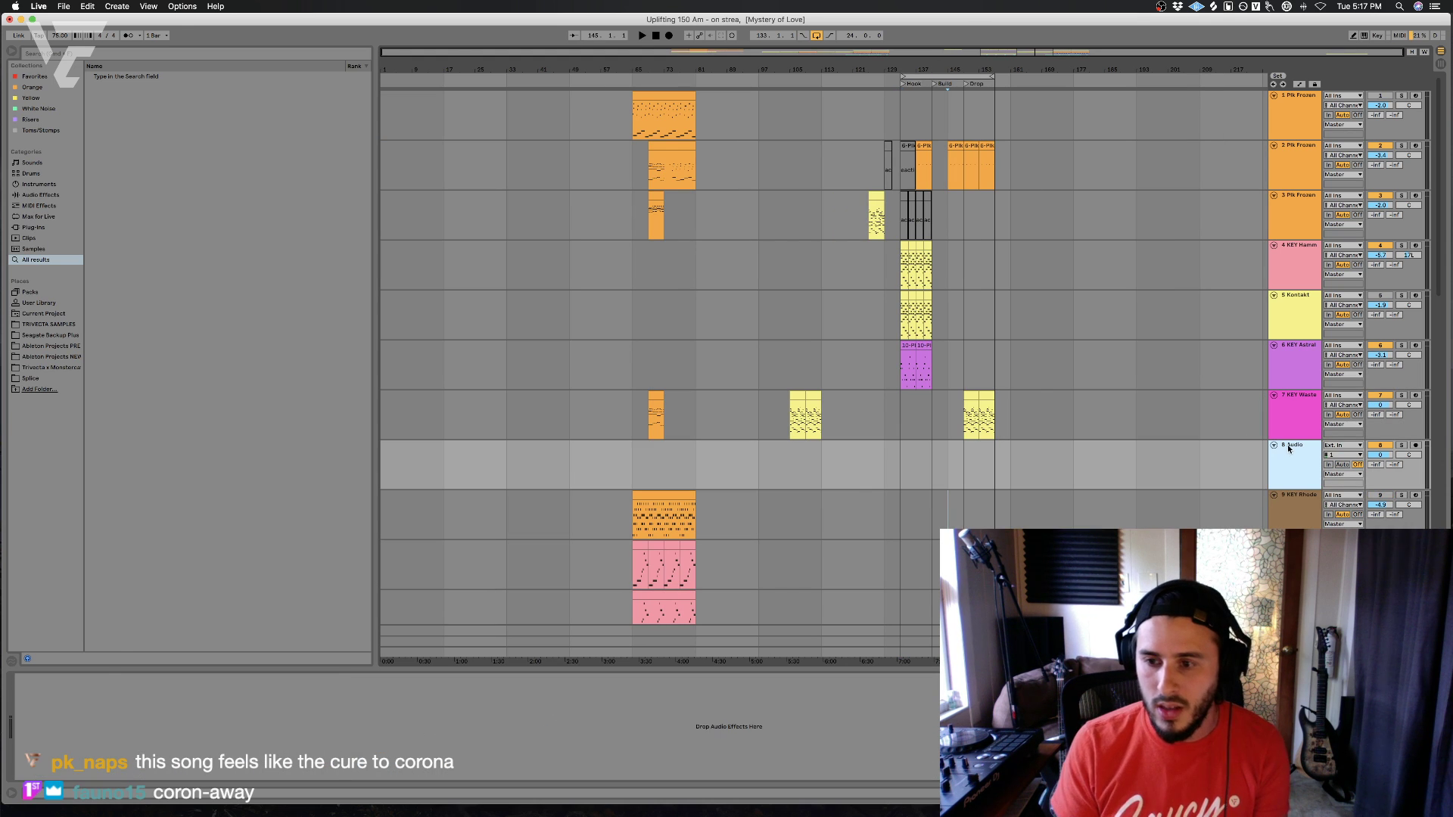
{"action": "key", "text": "Delete"}
{"action": "left_click", "coordinate": [896, 474]}
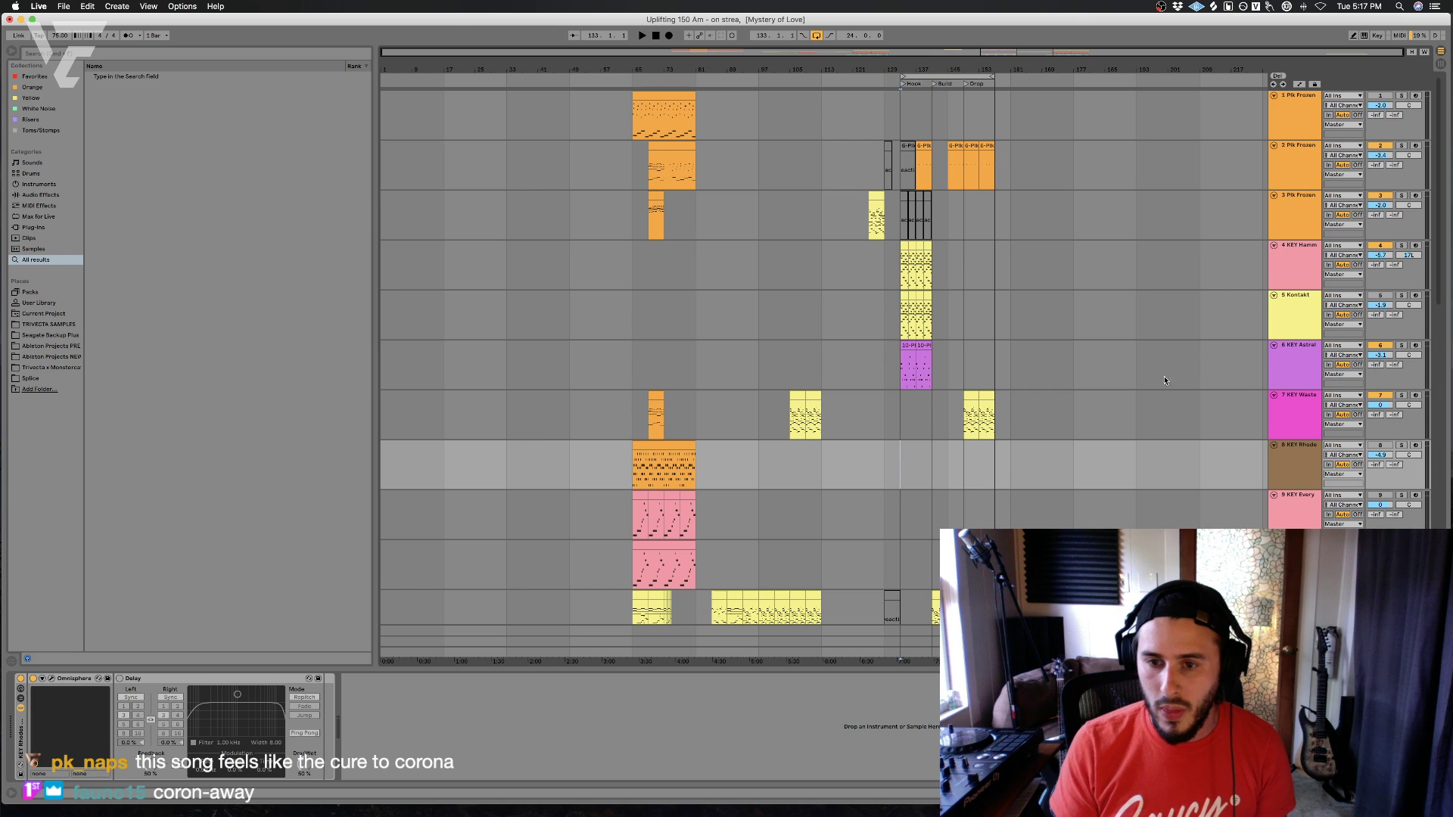
{"action": "scroll", "coordinate": [980, 163], "scroll_direction": "down", "scroll_amount": 10}
{"action": "left_click_drag", "start_coordinate": [984, 53], "coordinate": [989, 239]}
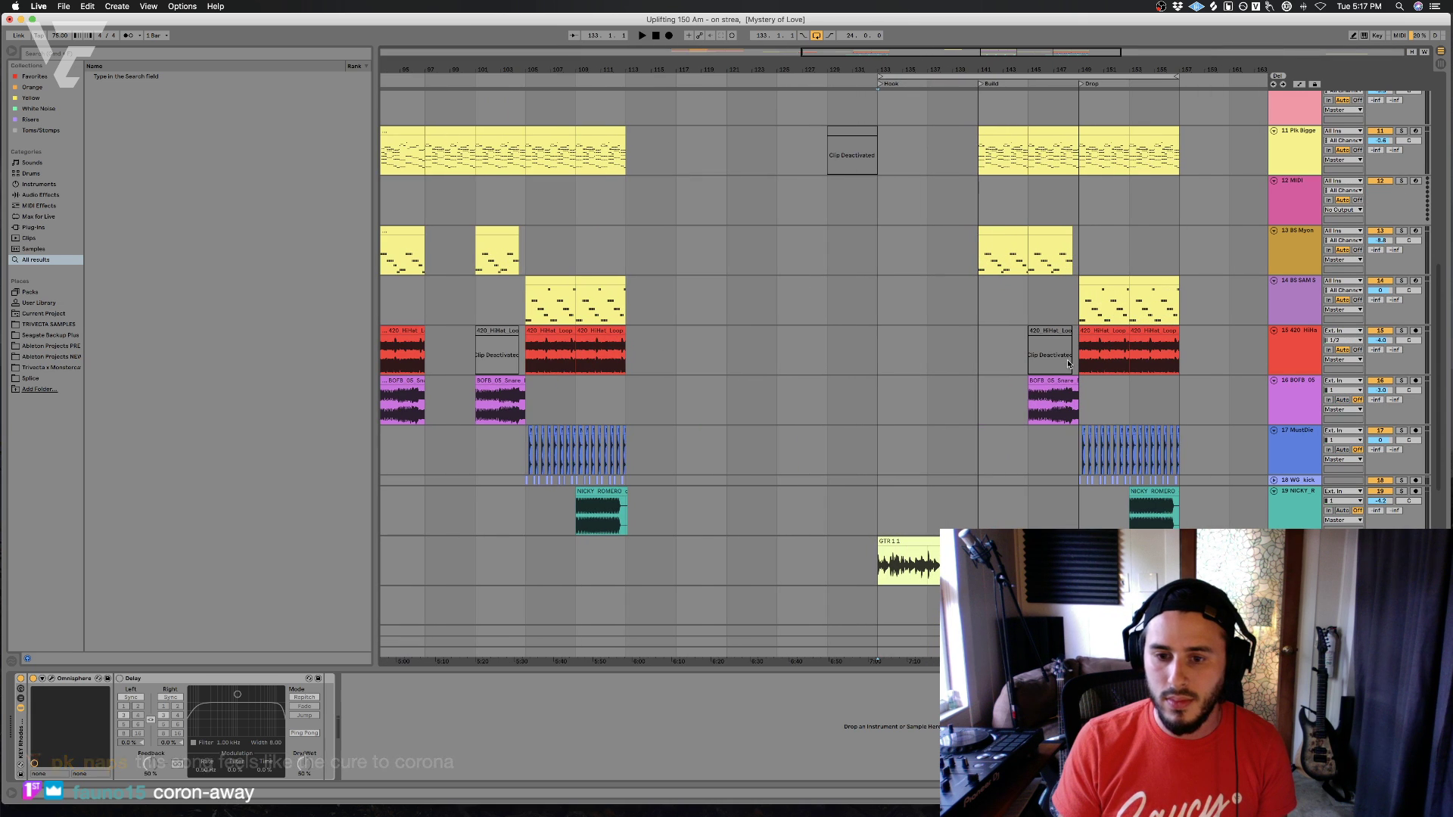
{"action": "left_click", "coordinate": [1020, 464]}
{"action": "key", "text": "space"}
{"action": "left_click", "coordinate": [1296, 457]}
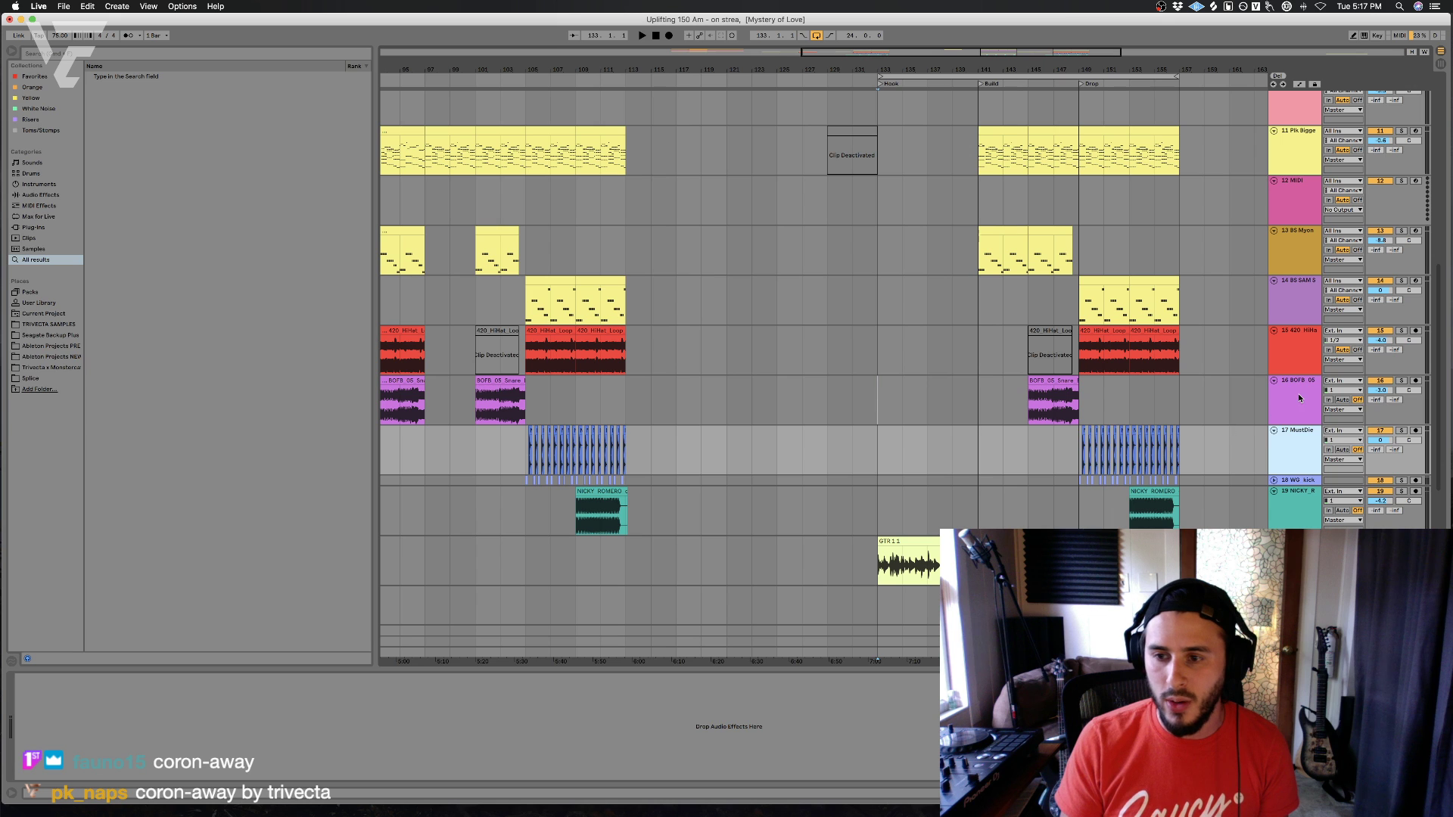
- Delete the first PN Frozen track and the Kontakt track
{"action": "scroll", "coordinate": [1224, 401], "scroll_direction": "up", "scroll_amount": 10}
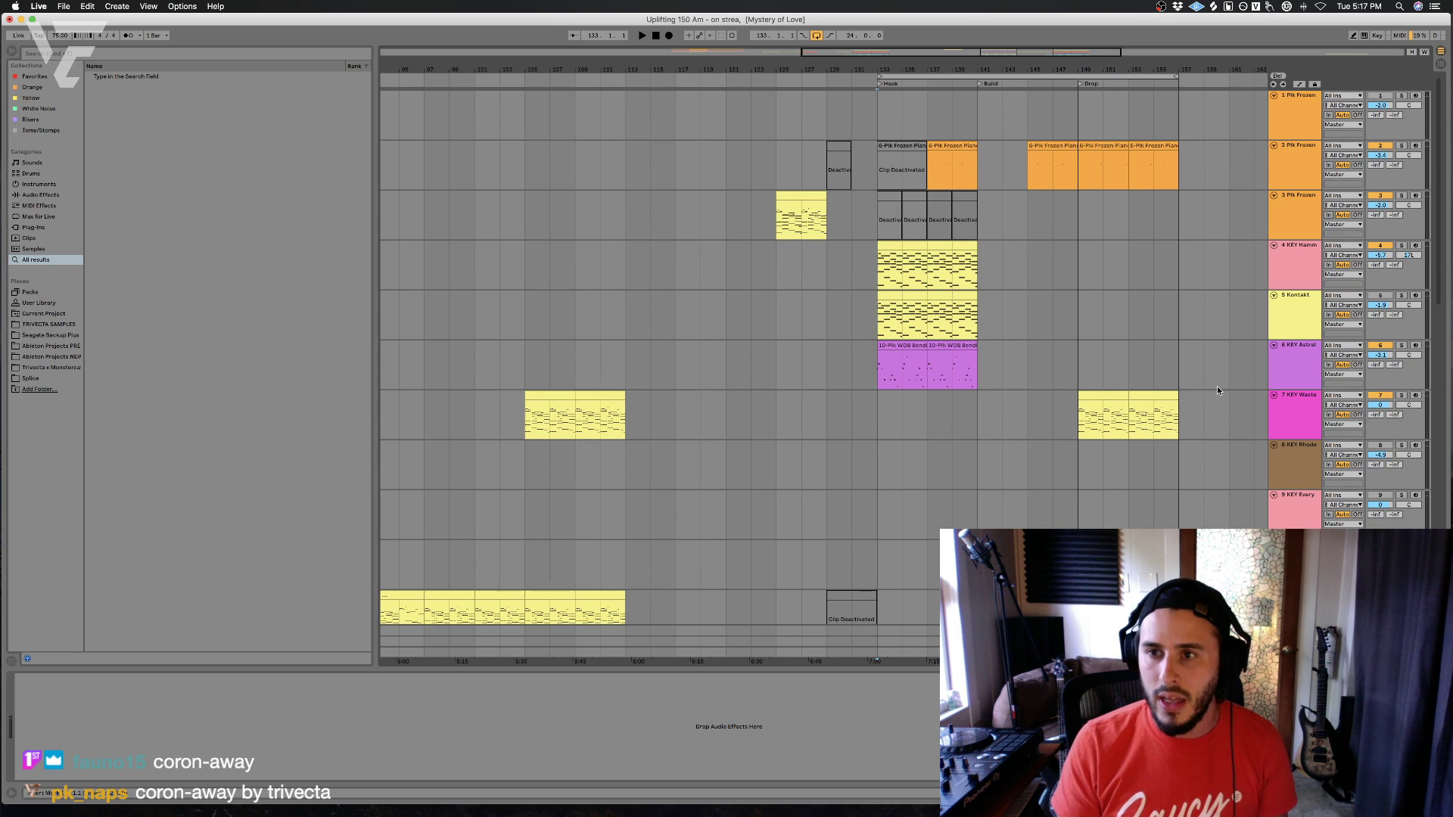
{"action": "left_click", "coordinate": [1289, 100]}
{"action": "key", "text": "Delete"}
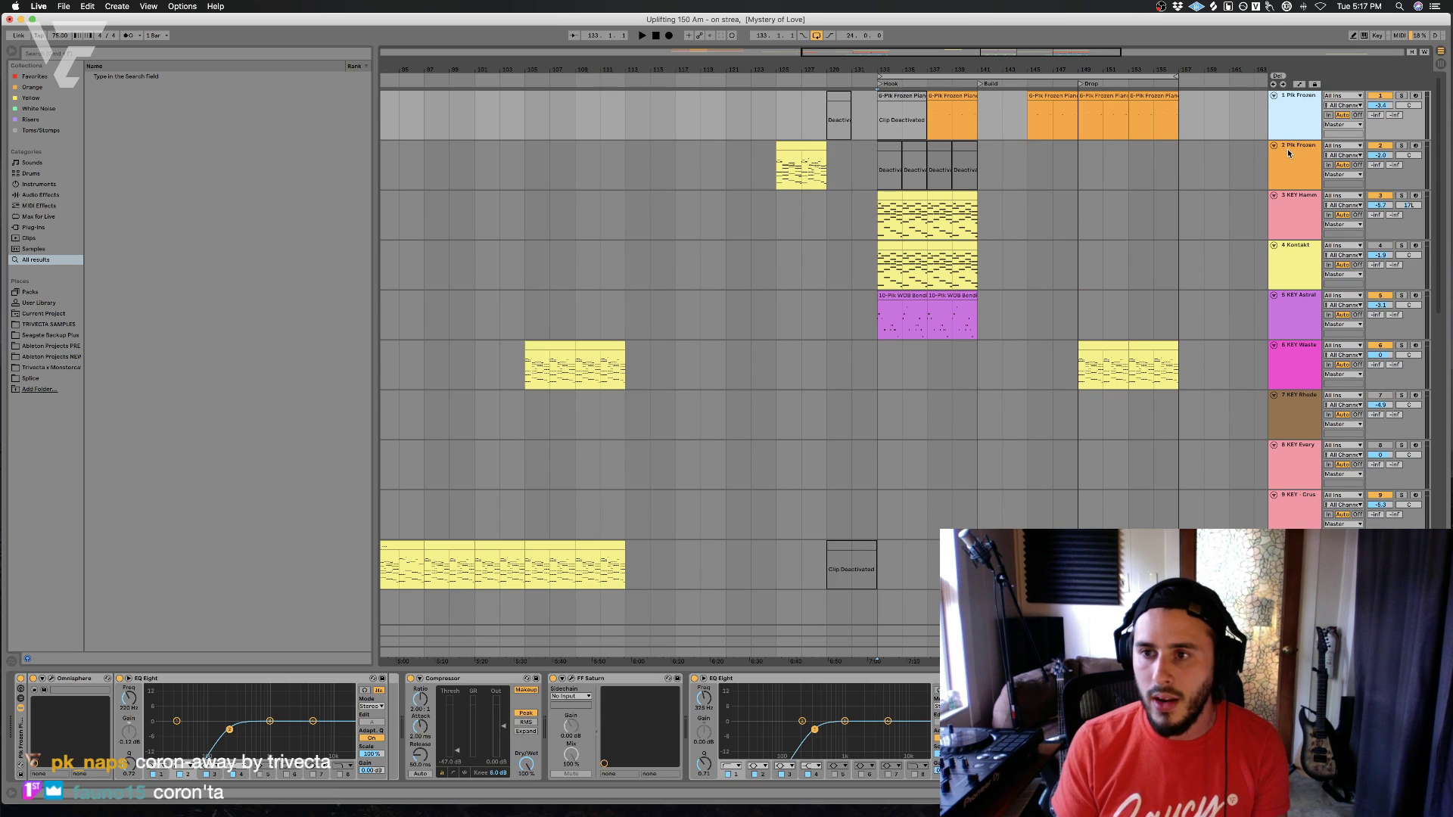
{"action": "left_click", "coordinate": [1312, 261]}
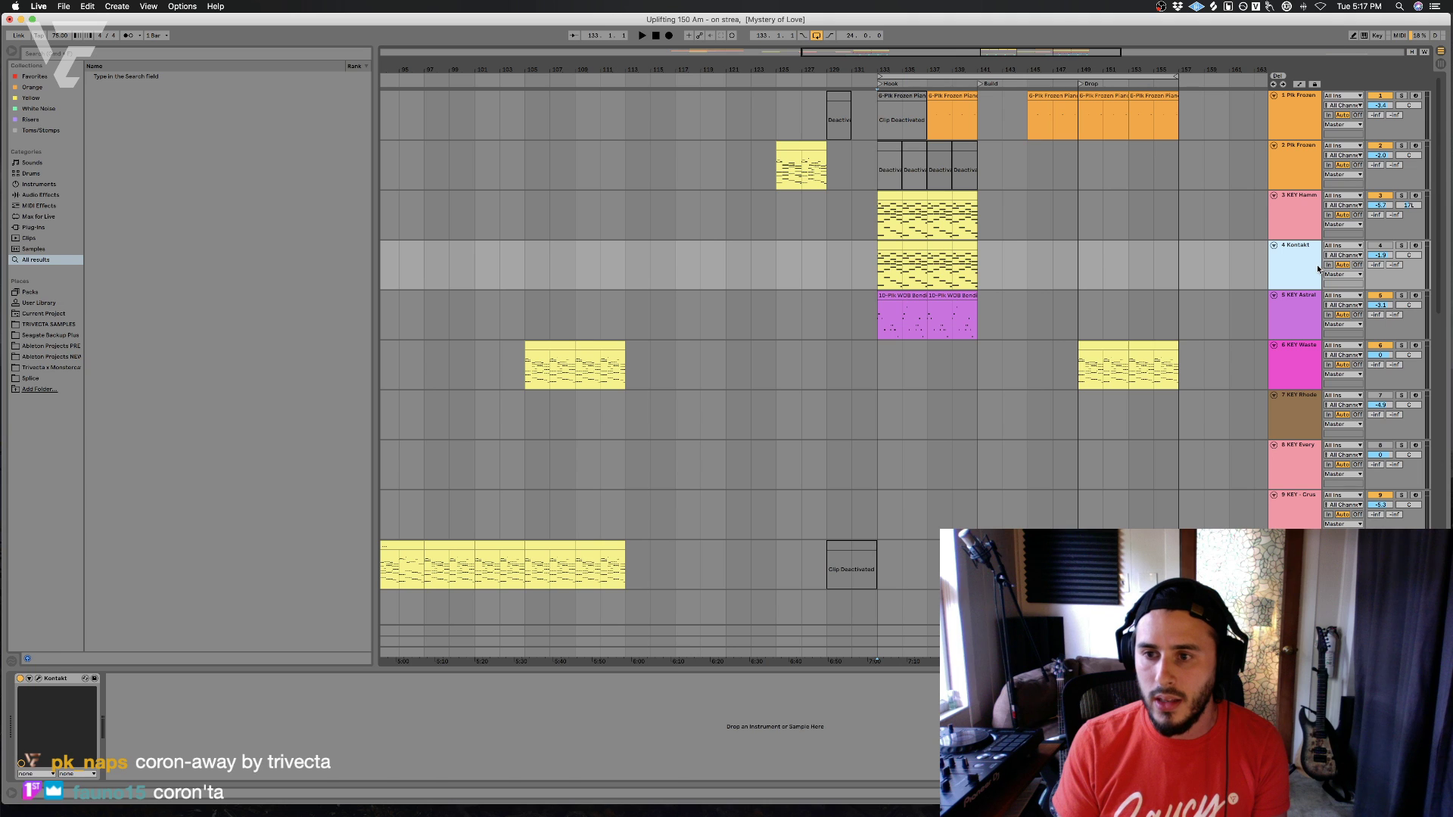
{"action": "key", "text": "Delete"}
- Delete the KEY Rhodes and KEY Every tracks and the empty MIDI track below Plk Bigger
{"action": "left_click", "coordinate": [1285, 353]}
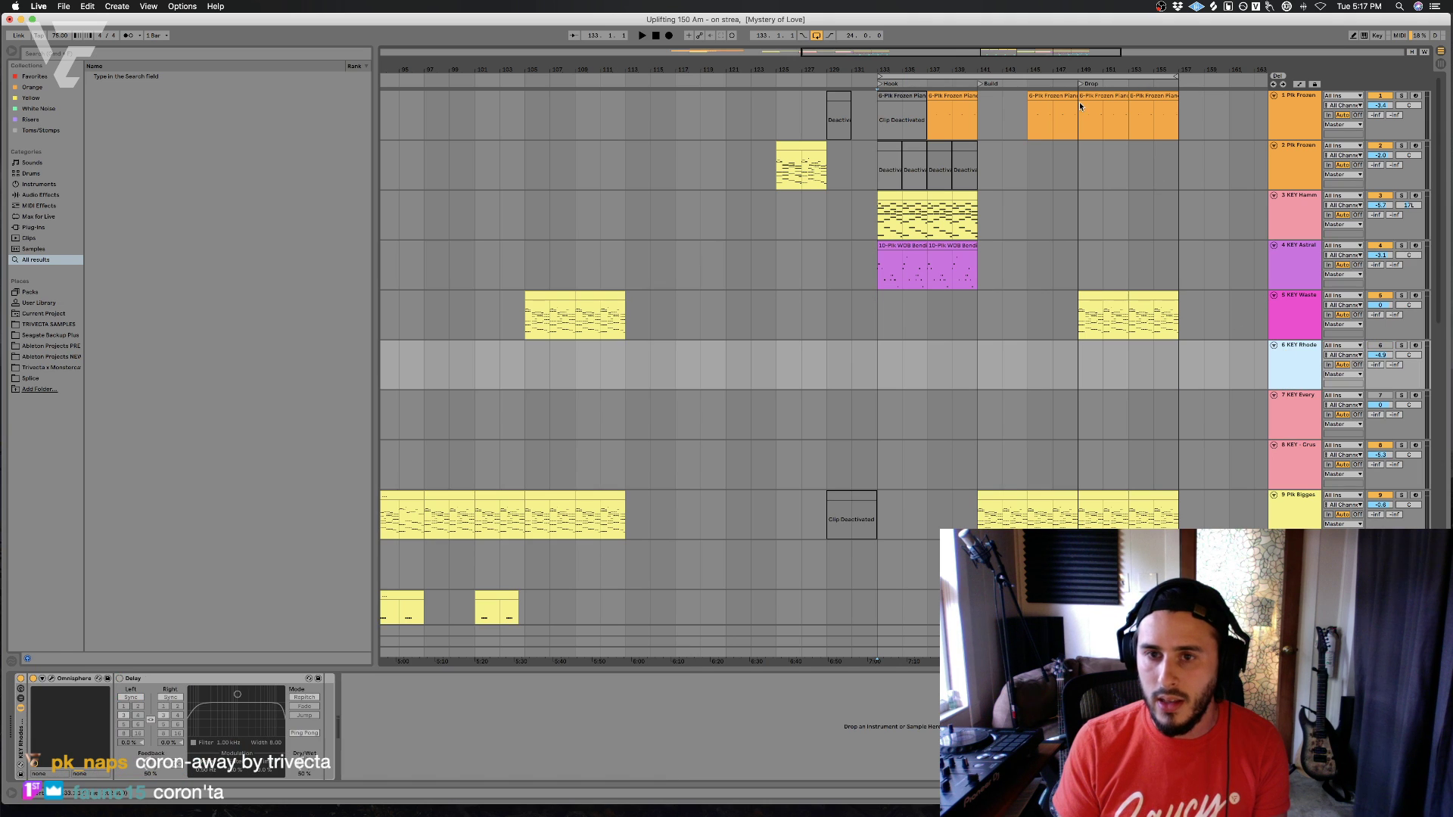
{"action": "double_click", "coordinate": [1095, 69]}
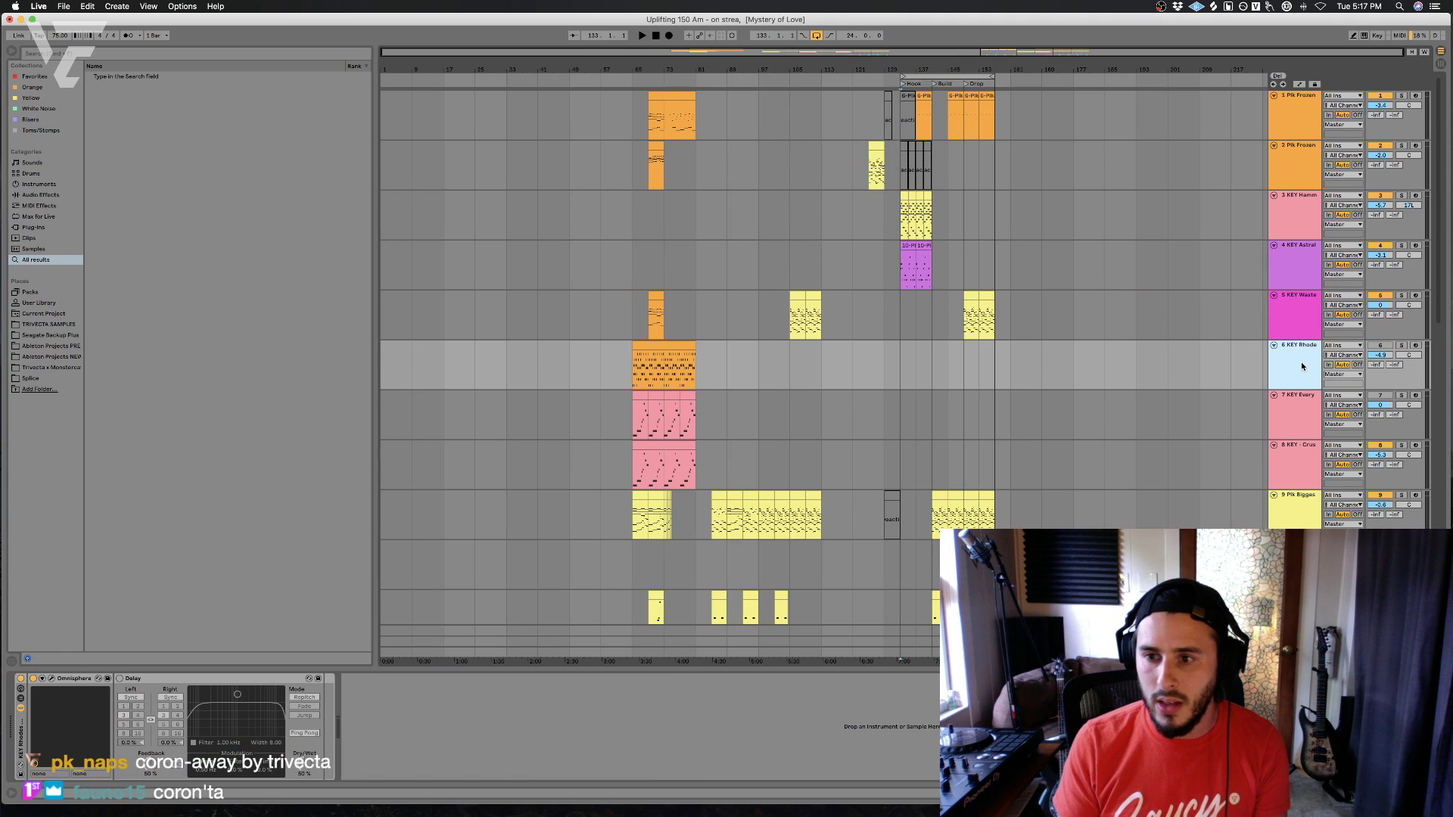
{"action": "key", "text": "Delete"}
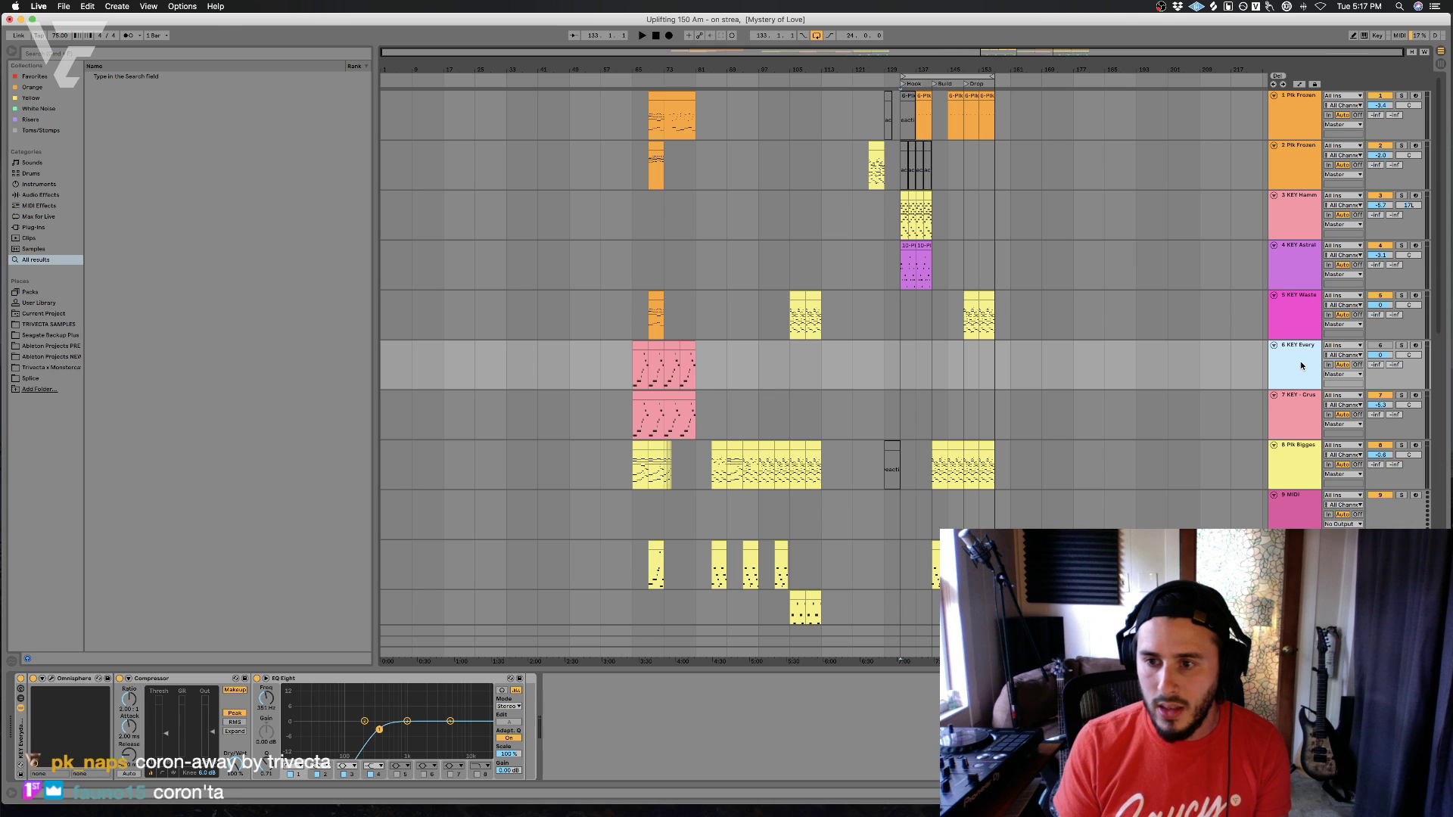
{"action": "key", "text": "Delete"}
{"action": "left_click", "coordinate": [1278, 451]}
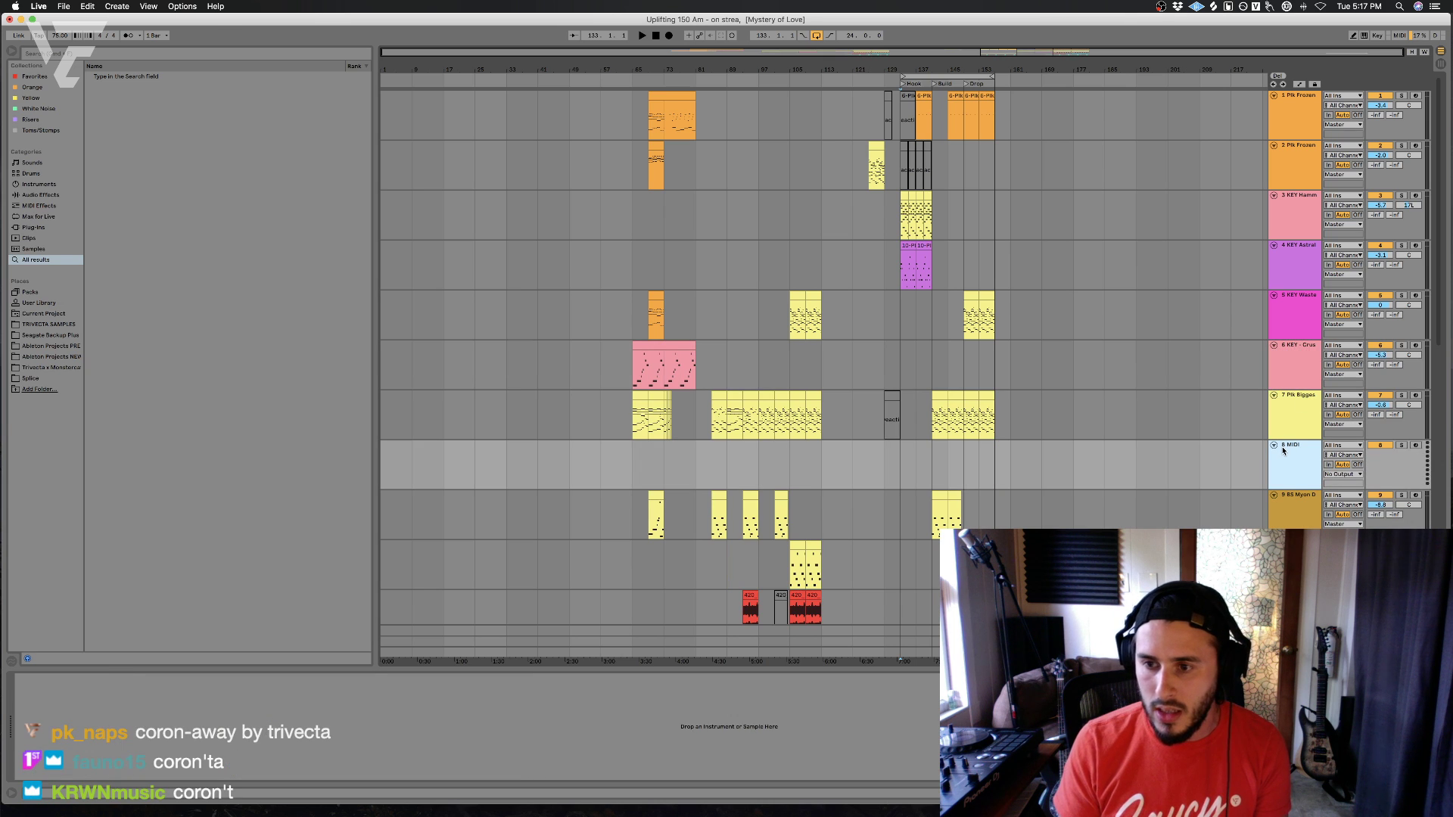
{"action": "key", "text": "Delete"}
- Delete the two Alive acapella tracks 17 and 18 and the empty audio track 16 below the GTR 1 track
{"action": "scroll", "coordinate": [1280, 444], "scroll_direction": "down", "scroll_amount": 1}
{"action": "scroll", "coordinate": [1278, 445], "scroll_direction": "down", "scroll_amount": 10}
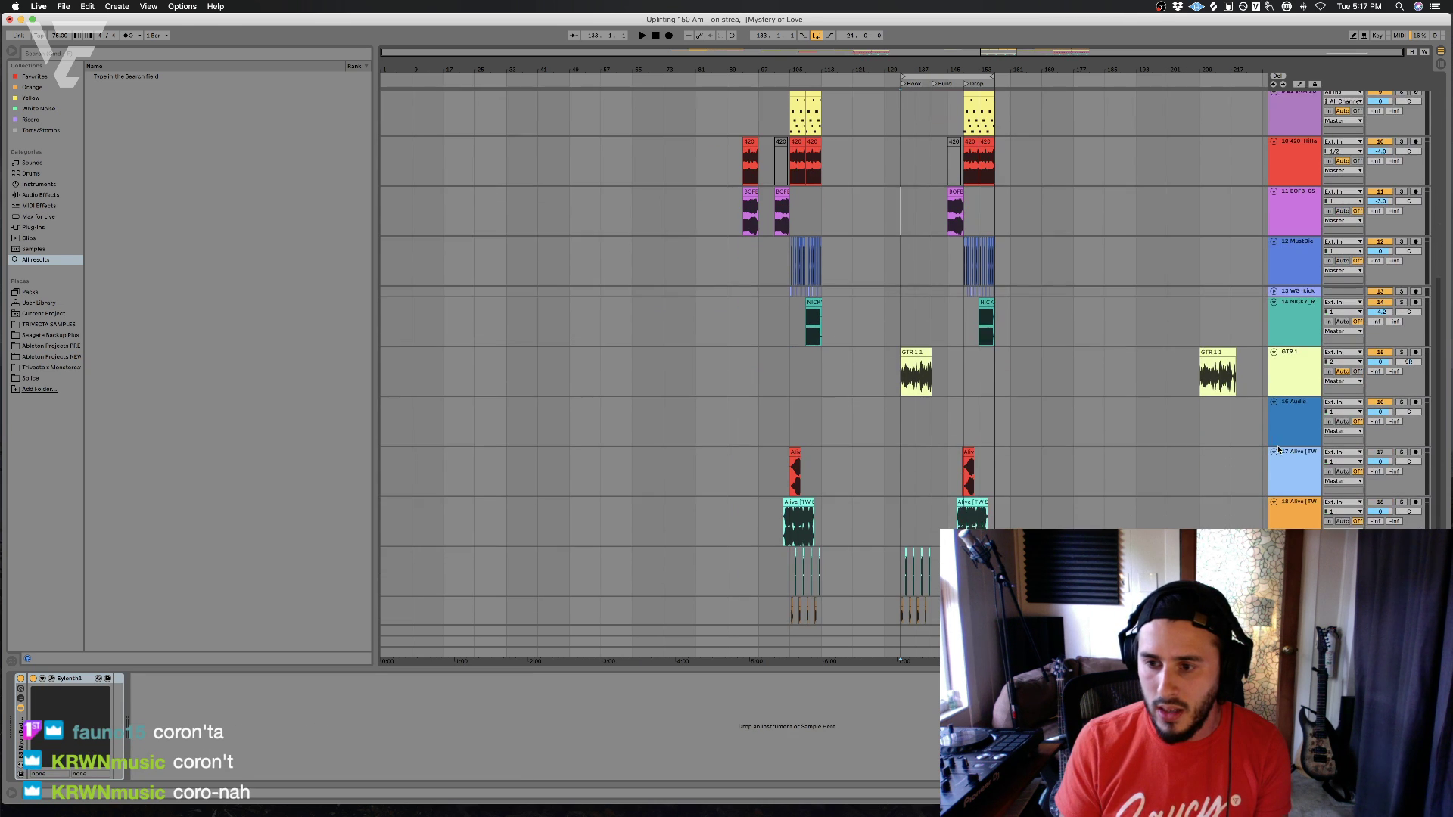
{"action": "left_click", "coordinate": [1284, 451]}
{"action": "scroll", "coordinate": [1286, 456], "scroll_direction": "down", "scroll_amount": 1}
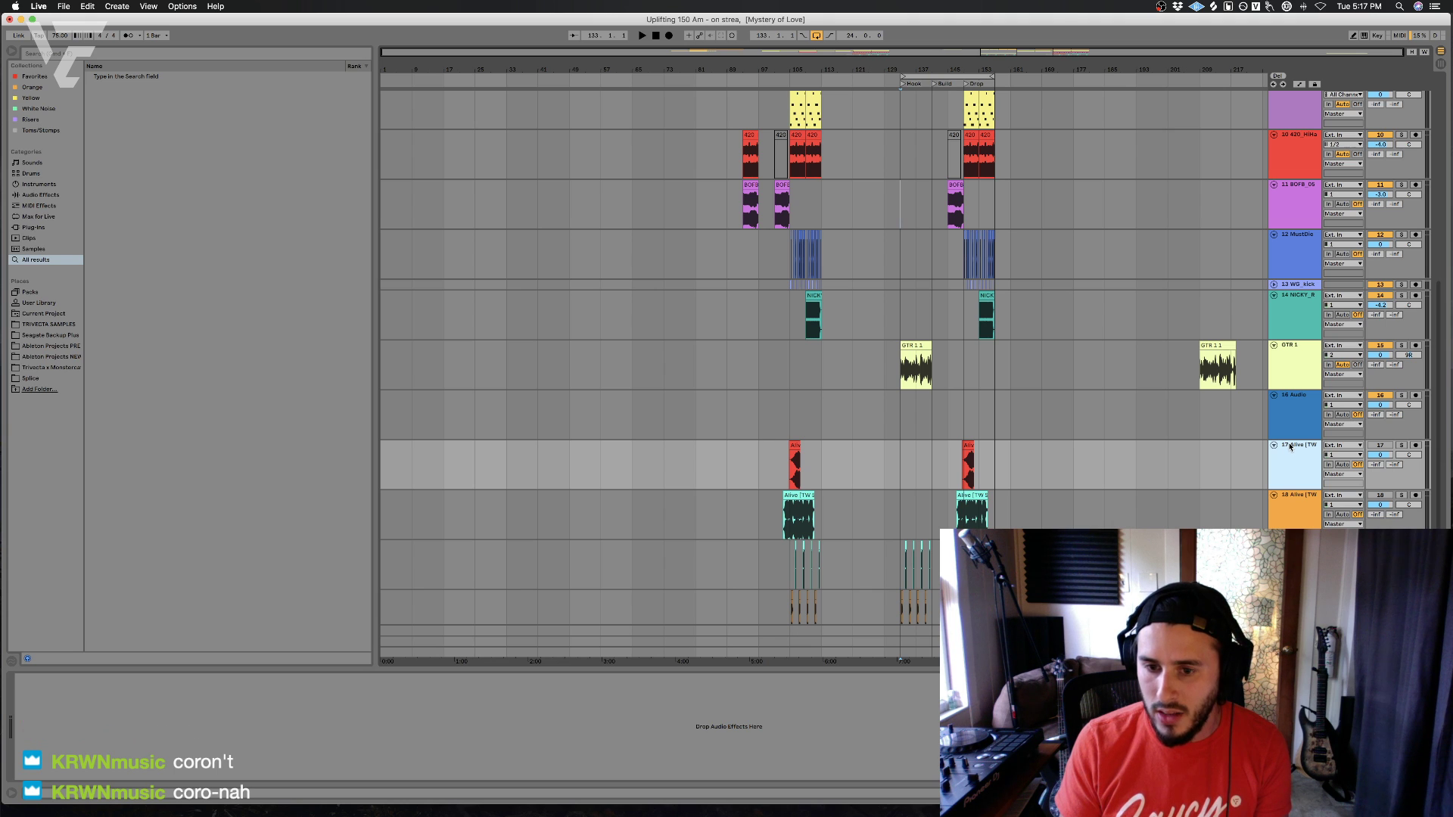
{"action": "key", "text": "Delete"}
{"action": "key", "text": "Delete"}
{"action": "left_click", "coordinate": [1291, 422]}
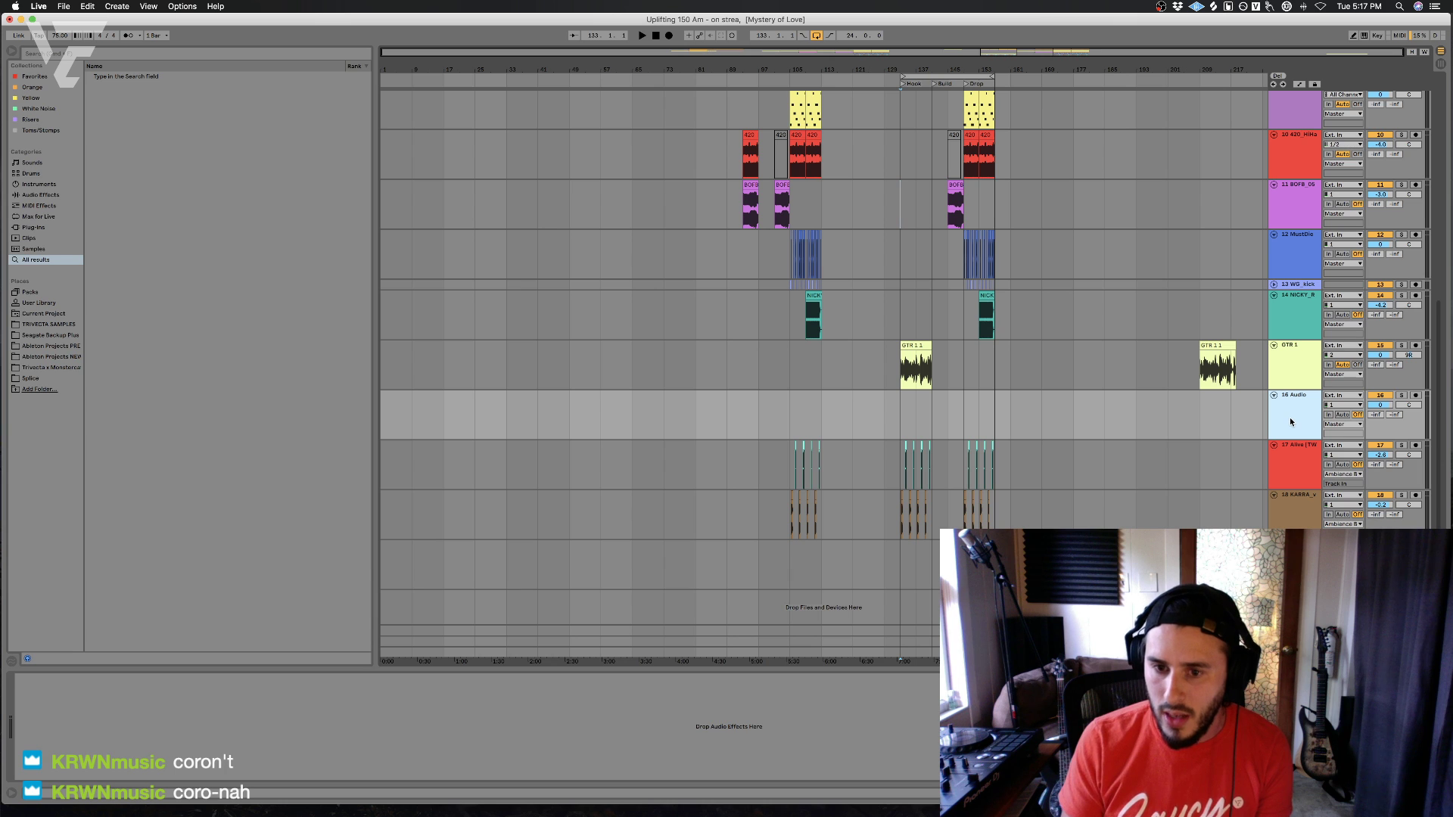
{"action": "key", "text": "Delete"}
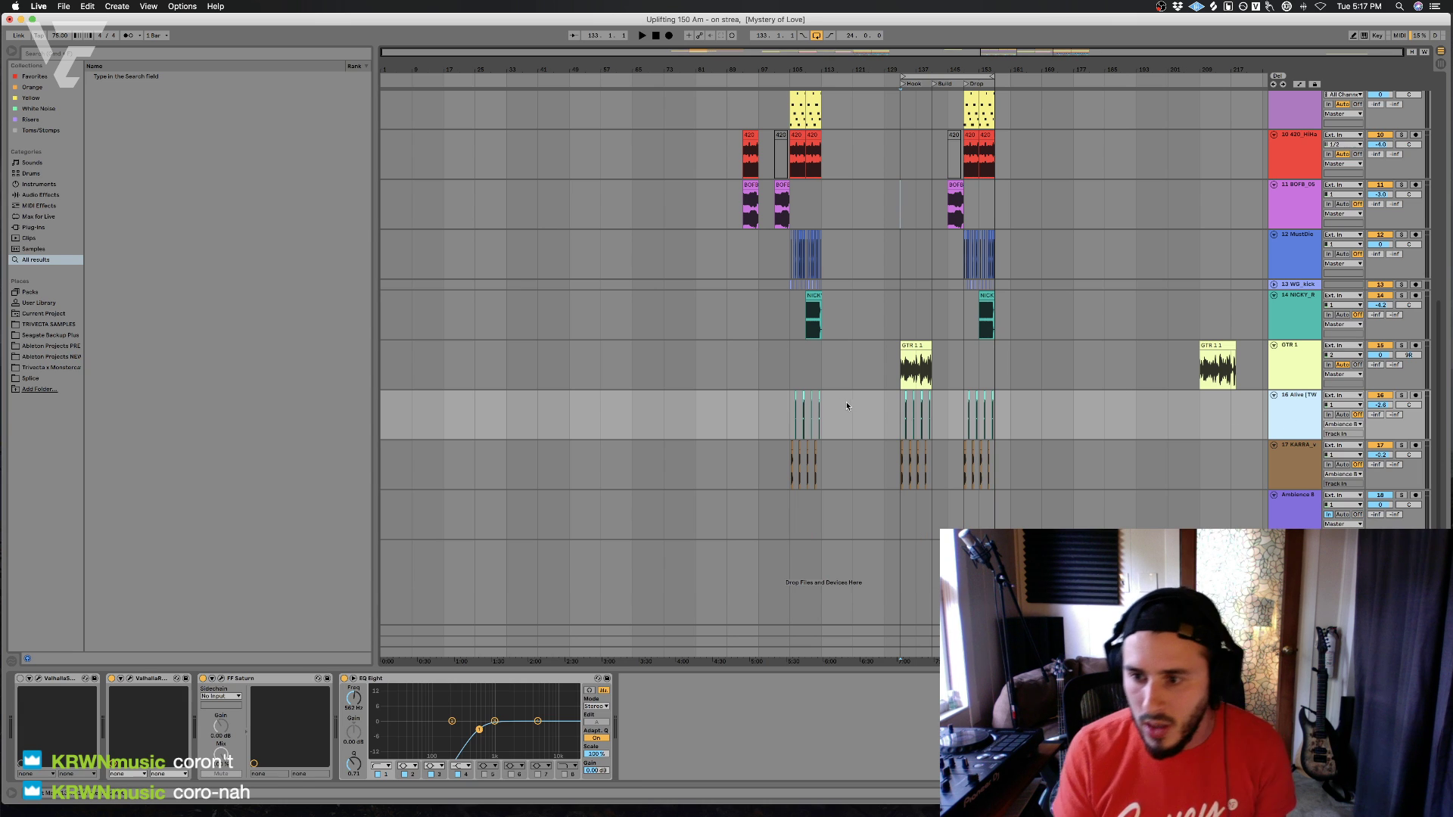
- Play the arrangement from the start of the Hook and review which tracks are used through the Build
{"action": "left_click", "coordinate": [898, 429]}
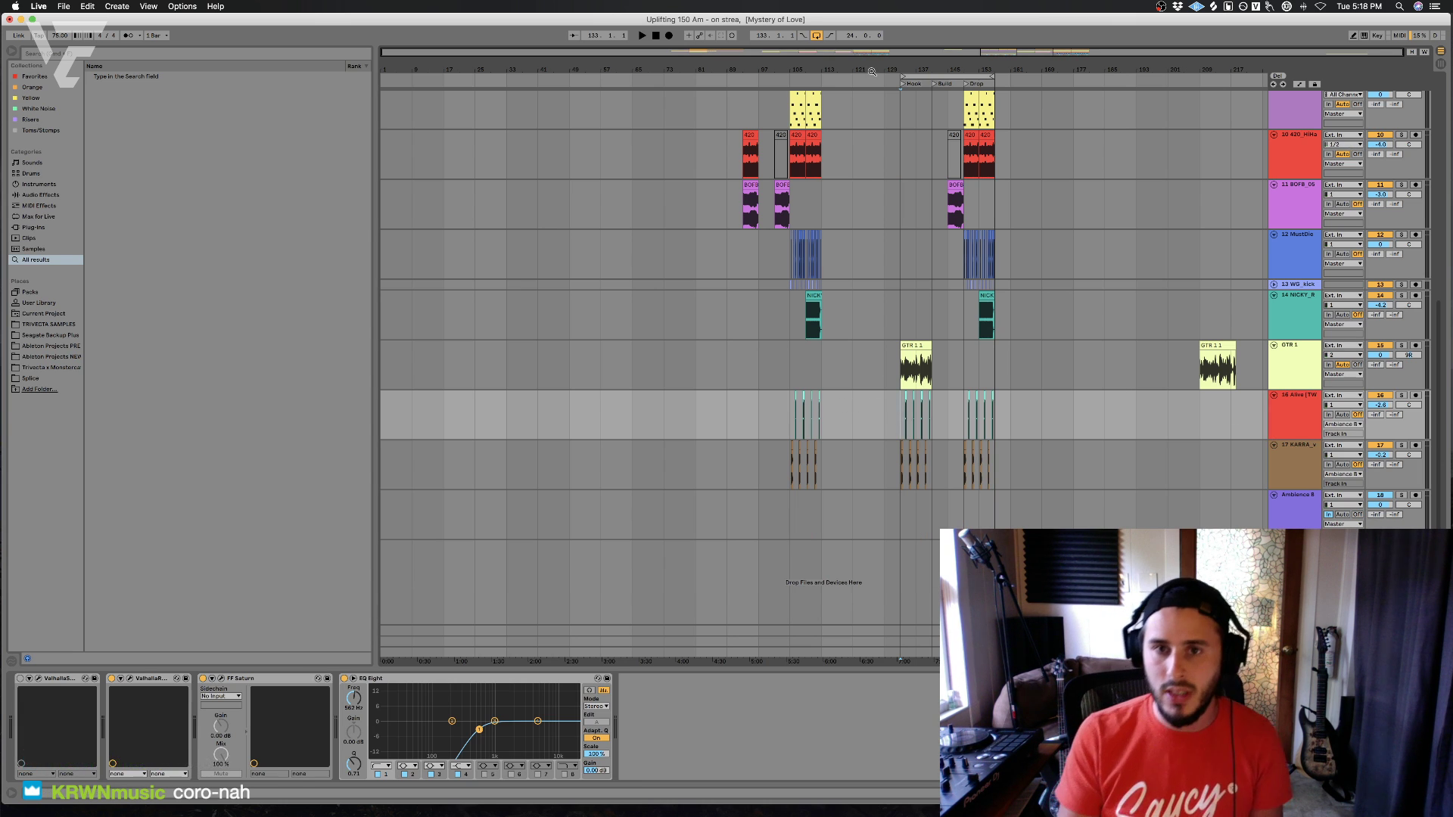
{"action": "left_click_drag", "start_coordinate": [879, 67], "coordinate": [931, 168]}
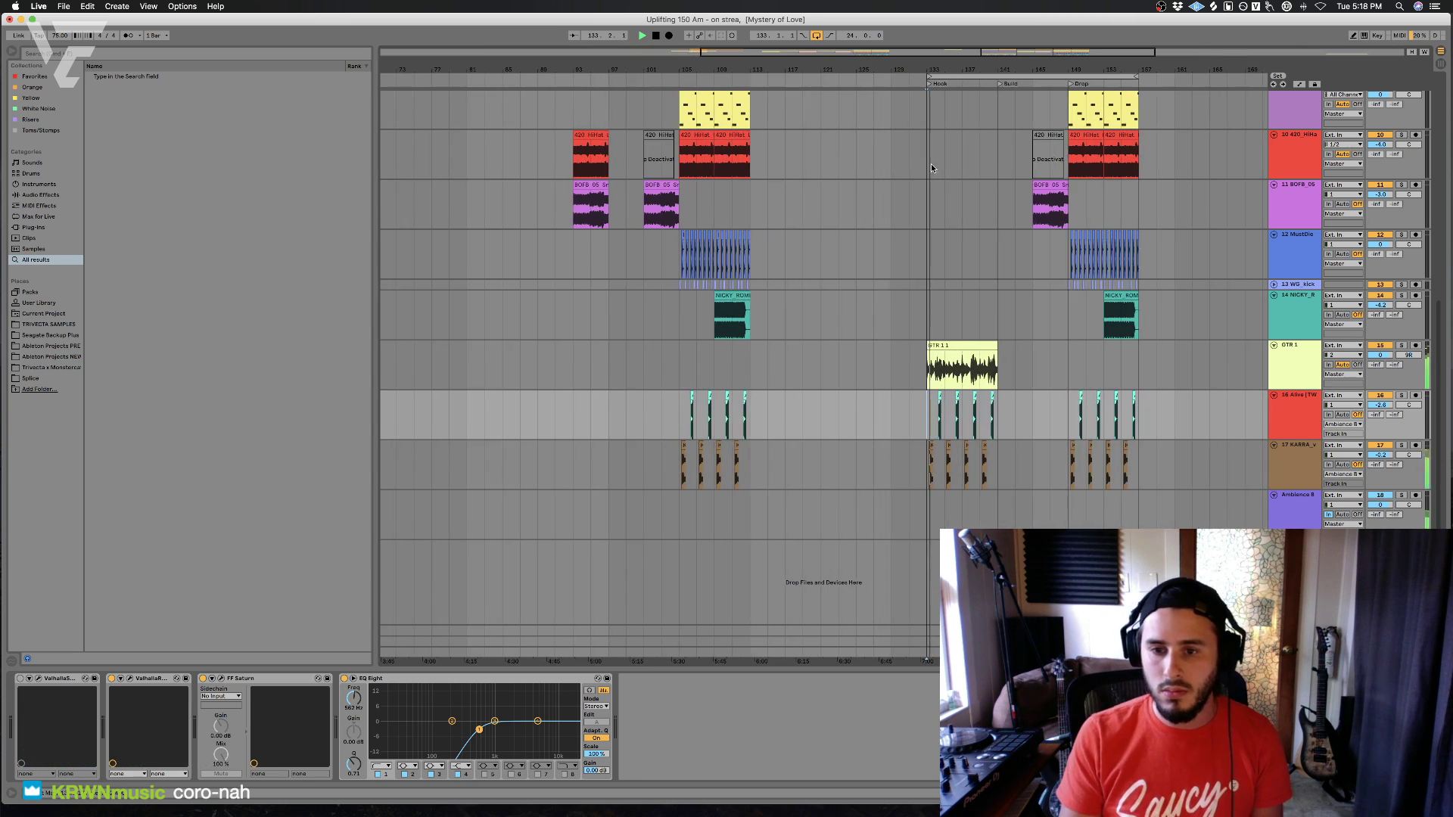
{"action": "left_click", "coordinate": [971, 300]}
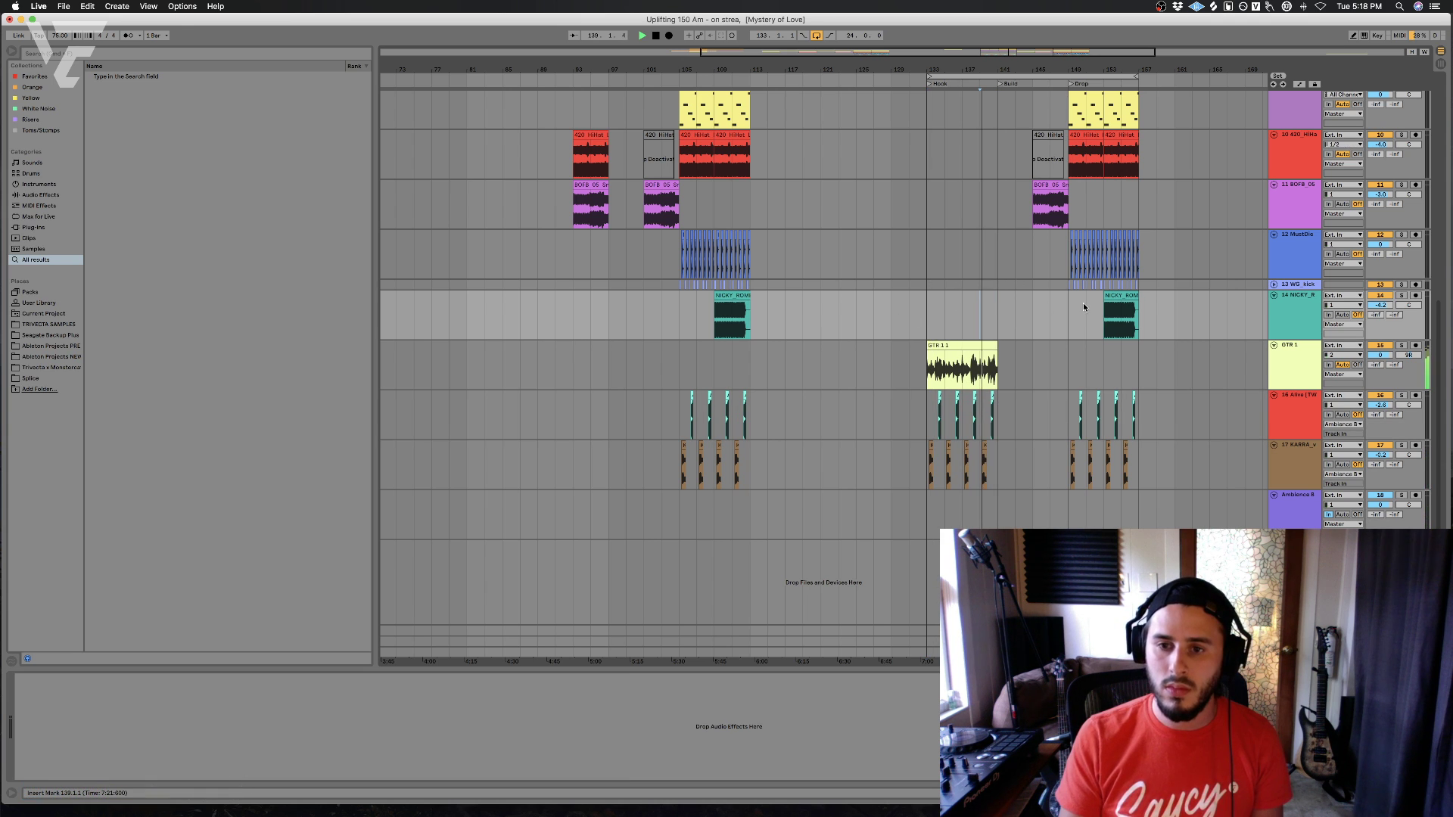
{"action": "scroll", "coordinate": [1085, 305], "scroll_direction": "up", "scroll_amount": 3}
{"action": "left_click", "coordinate": [1038, 218]}
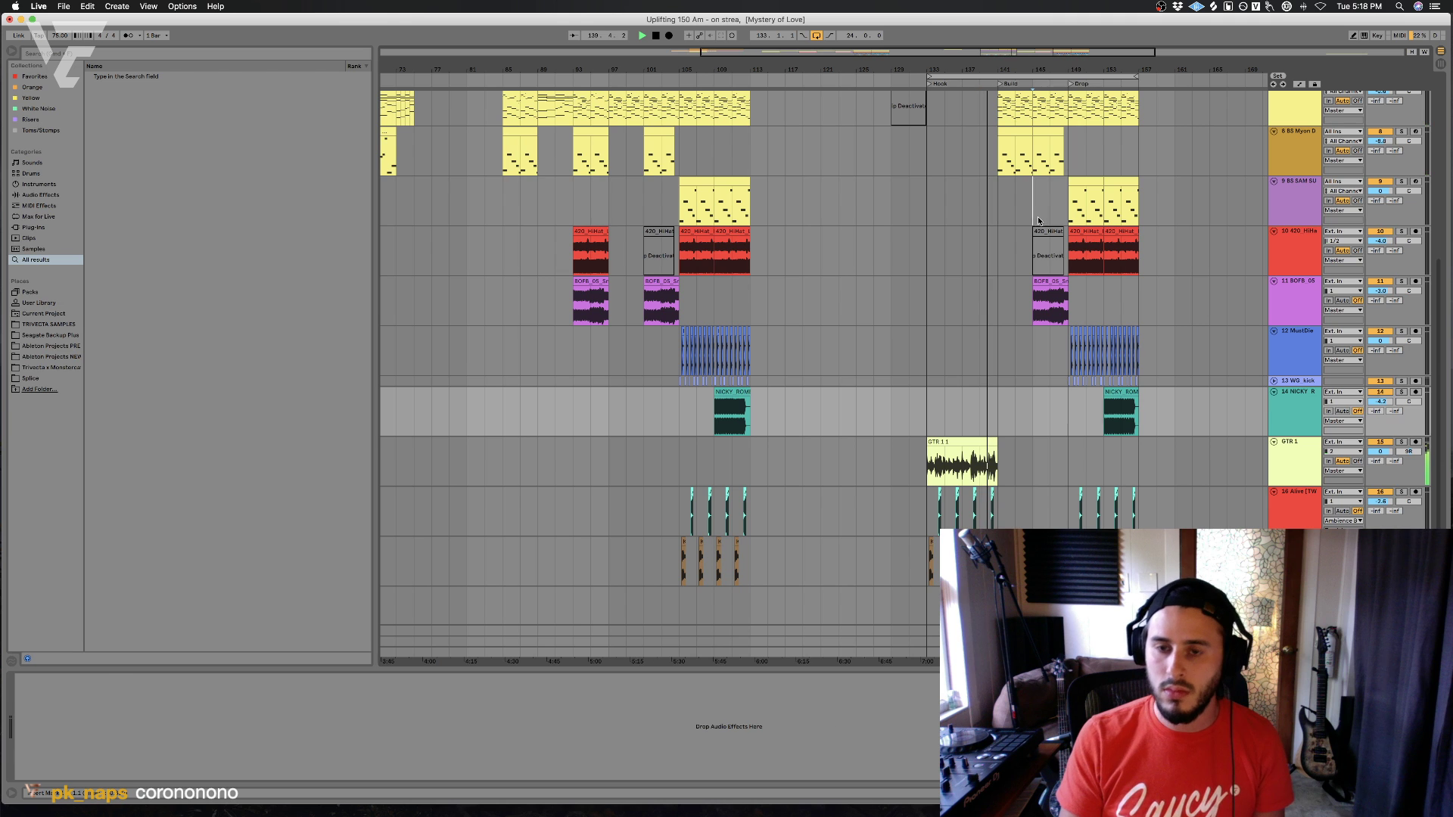
{"action": "left_click_drag", "start_coordinate": [1010, 66], "coordinate": [1011, 124]}
{"action": "scroll", "coordinate": [1031, 383], "scroll_direction": "up", "scroll_amount": 3}
{"action": "scroll", "coordinate": [1032, 379], "scroll_direction": "up", "scroll_amount": 6}
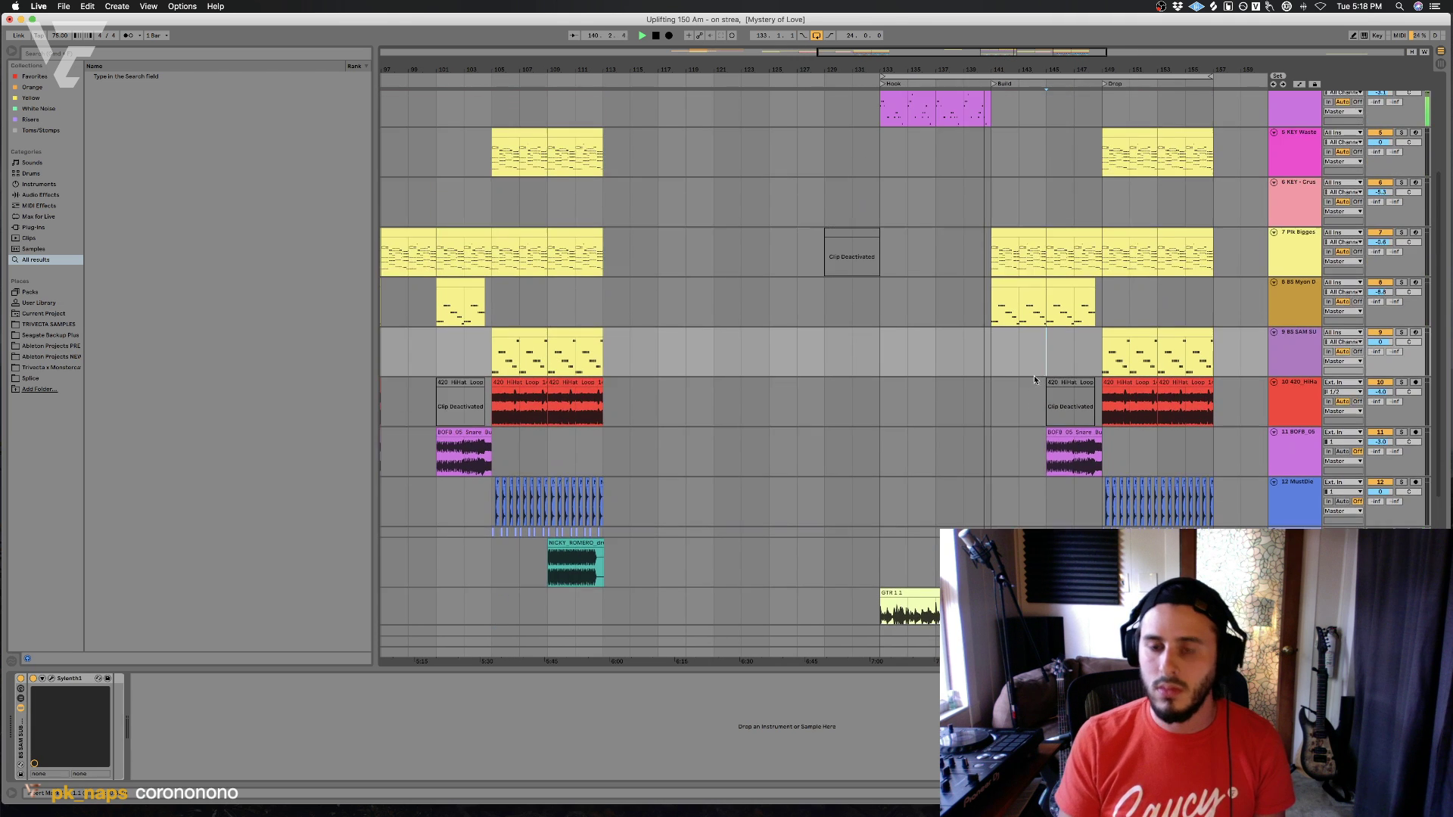
{"action": "left_click", "coordinate": [910, 360]}
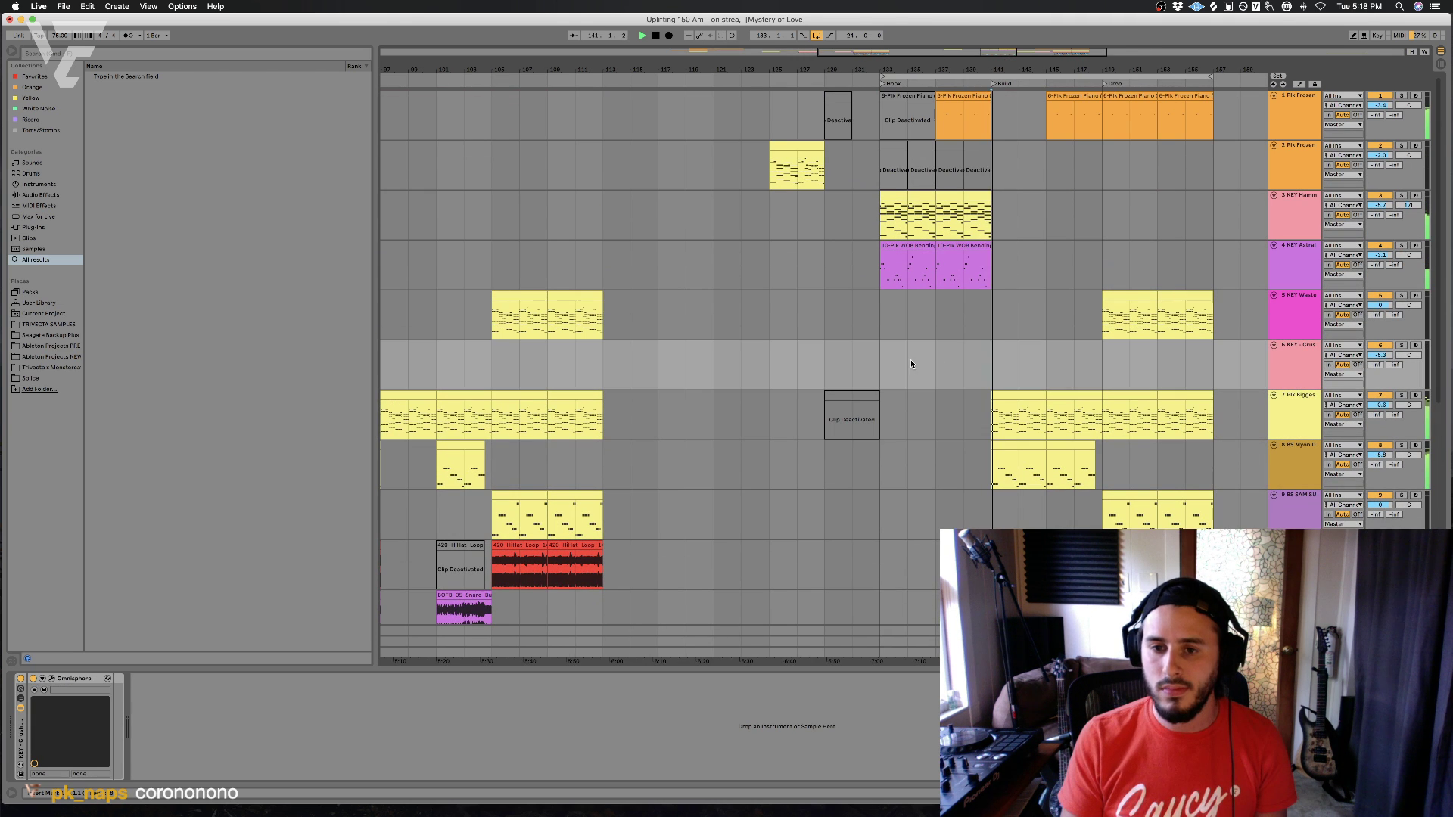
- Inspect the devices on the first PN Frozen, KEY Hamm and KEY Astral tracks during playback
{"action": "left_click", "coordinate": [1280, 121]}
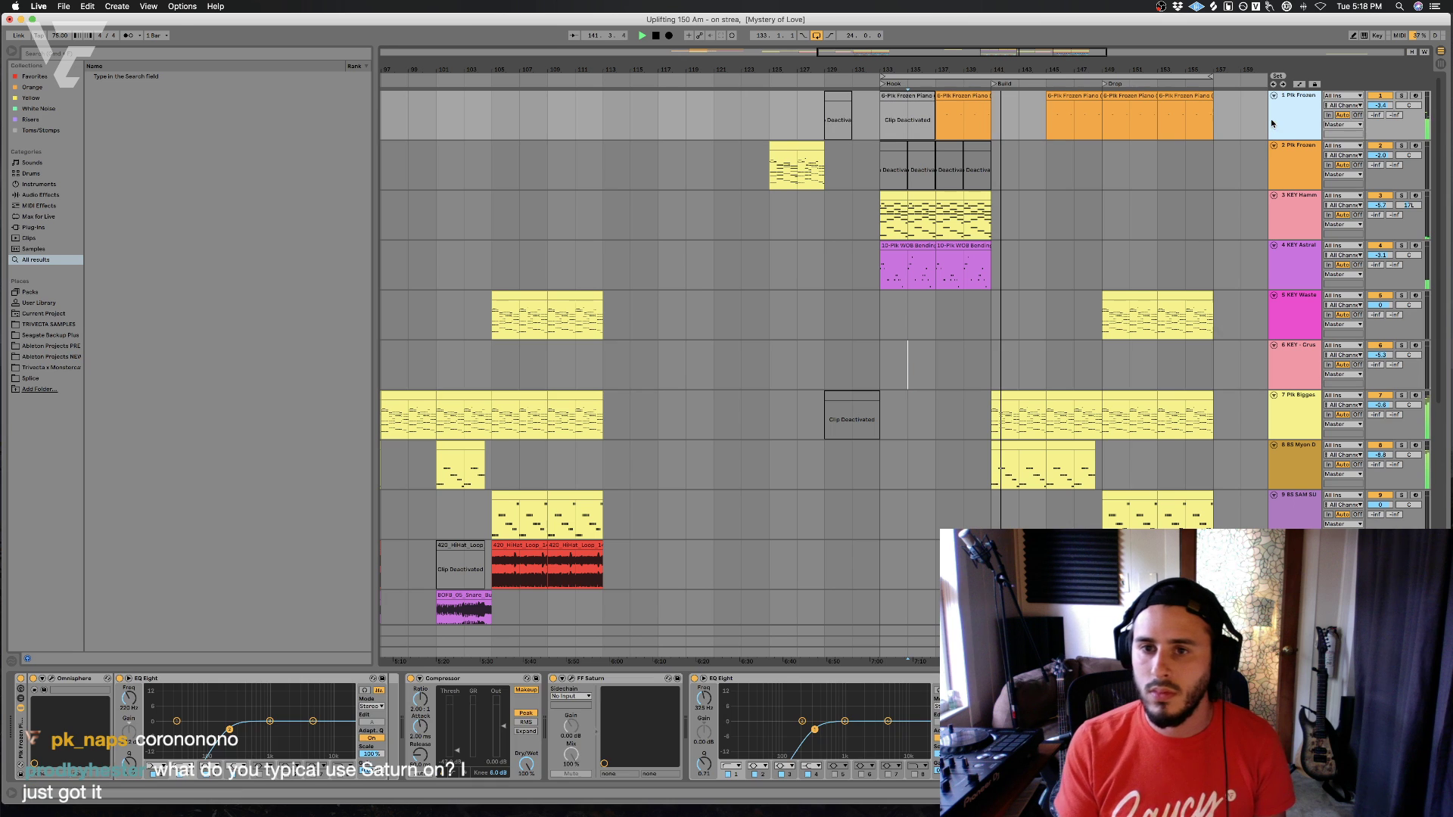
{"action": "right_click", "coordinate": [1279, 120]}
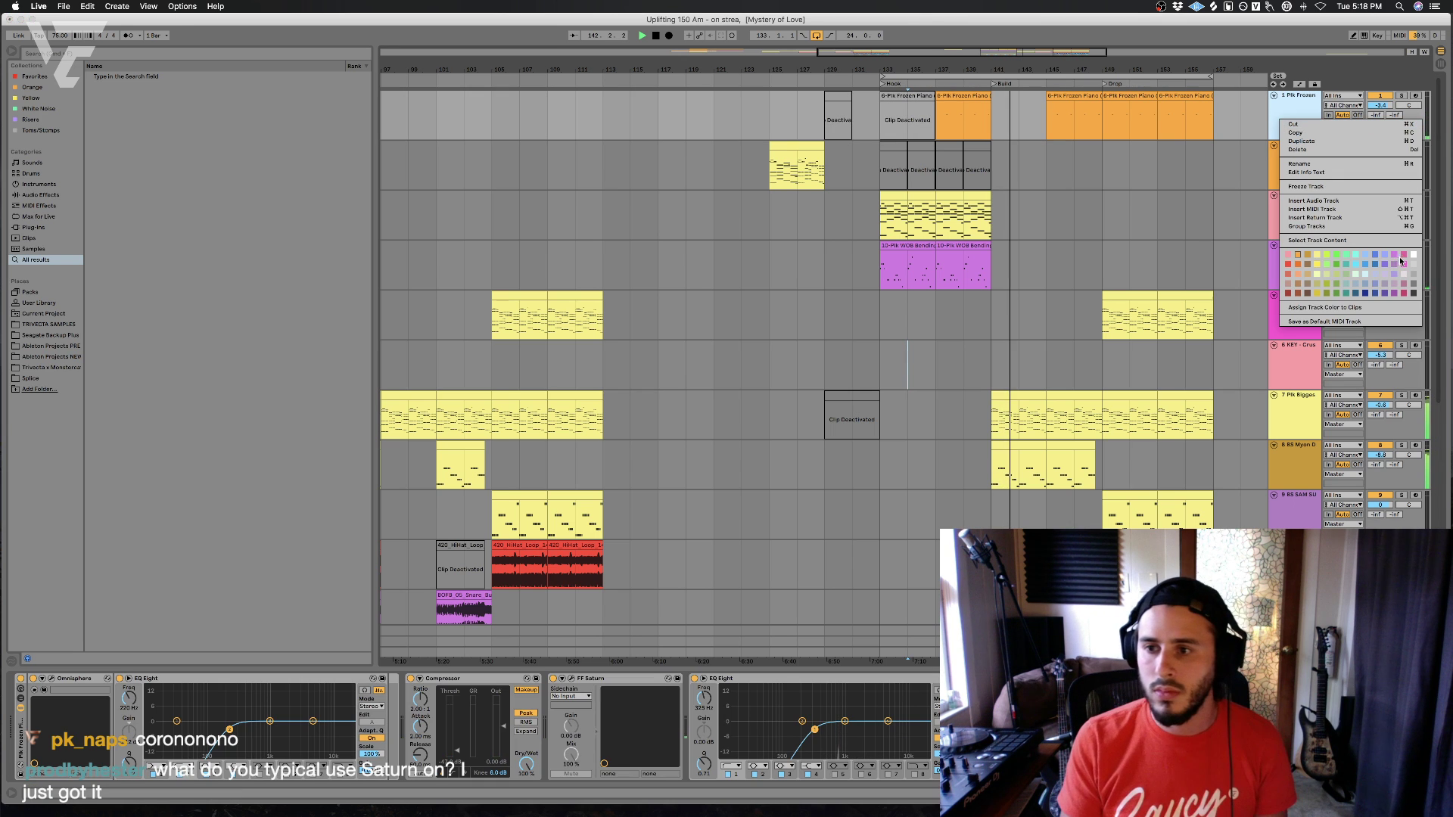
{"action": "left_click", "coordinate": [1230, 180]}
{"action": "left_click", "coordinate": [1028, 195]}
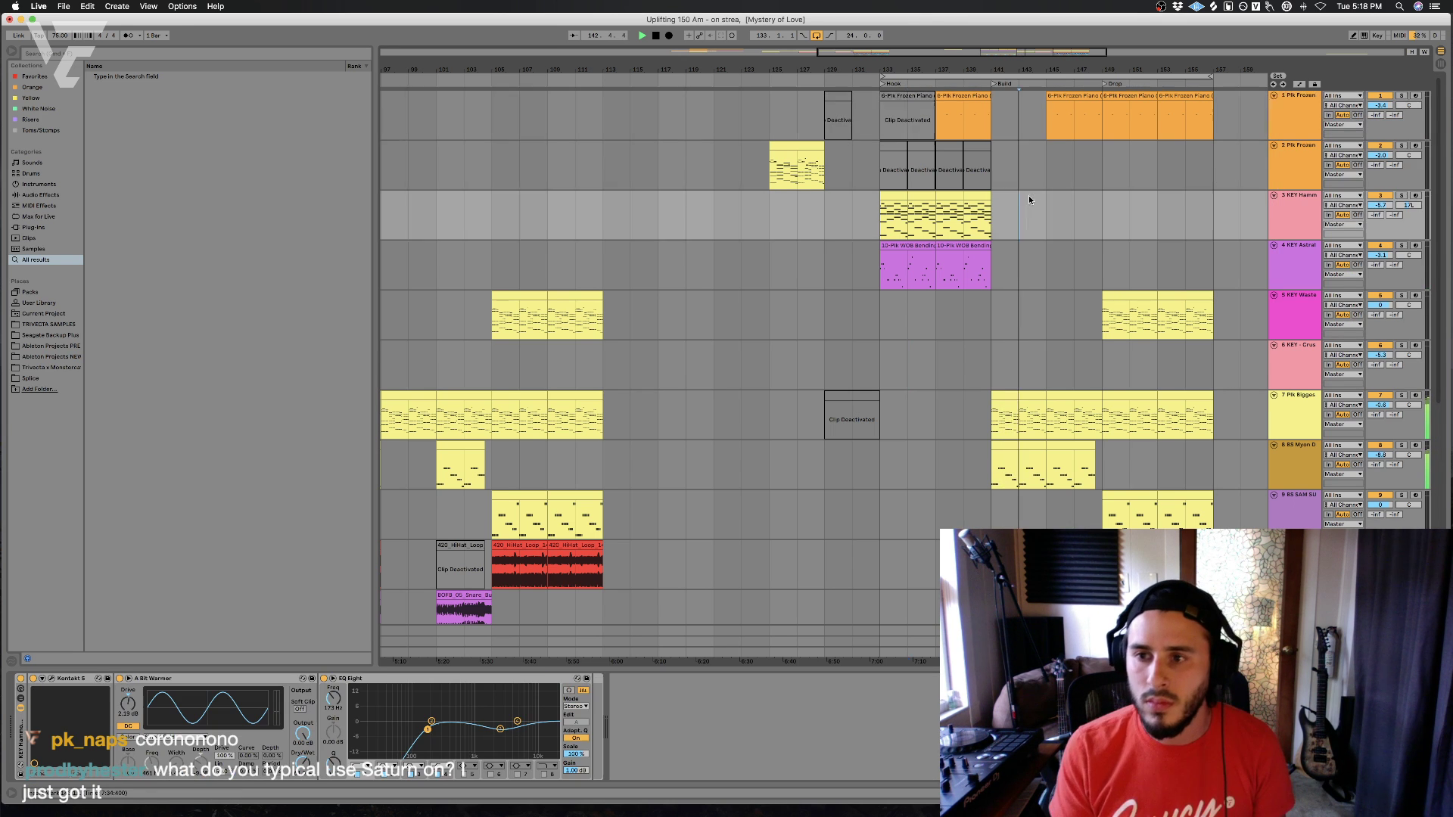
{"action": "left_click", "coordinate": [1296, 276]}
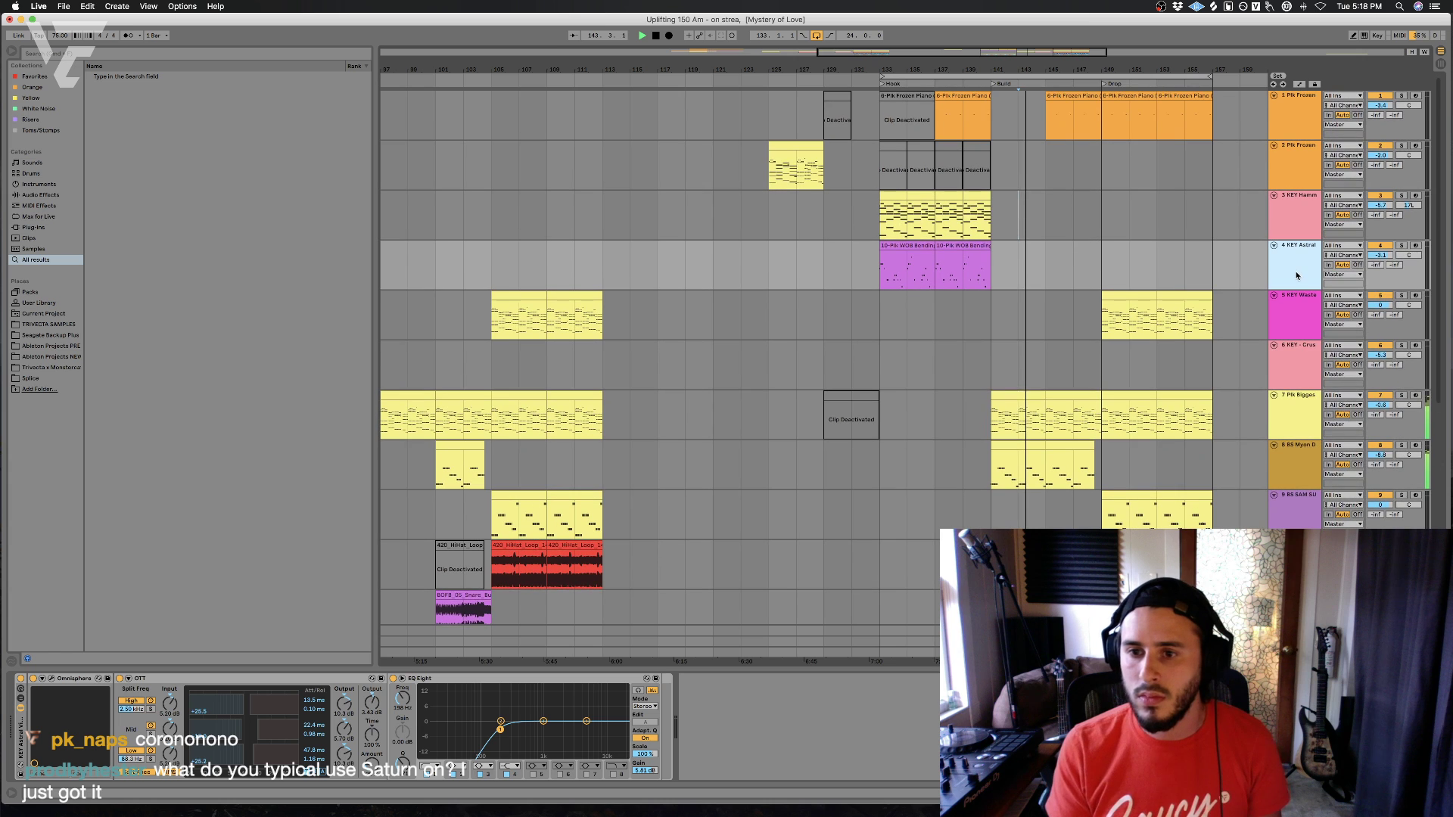
{"action": "left_click", "coordinate": [1295, 312]}
{"action": "left_click", "coordinate": [1299, 265]}
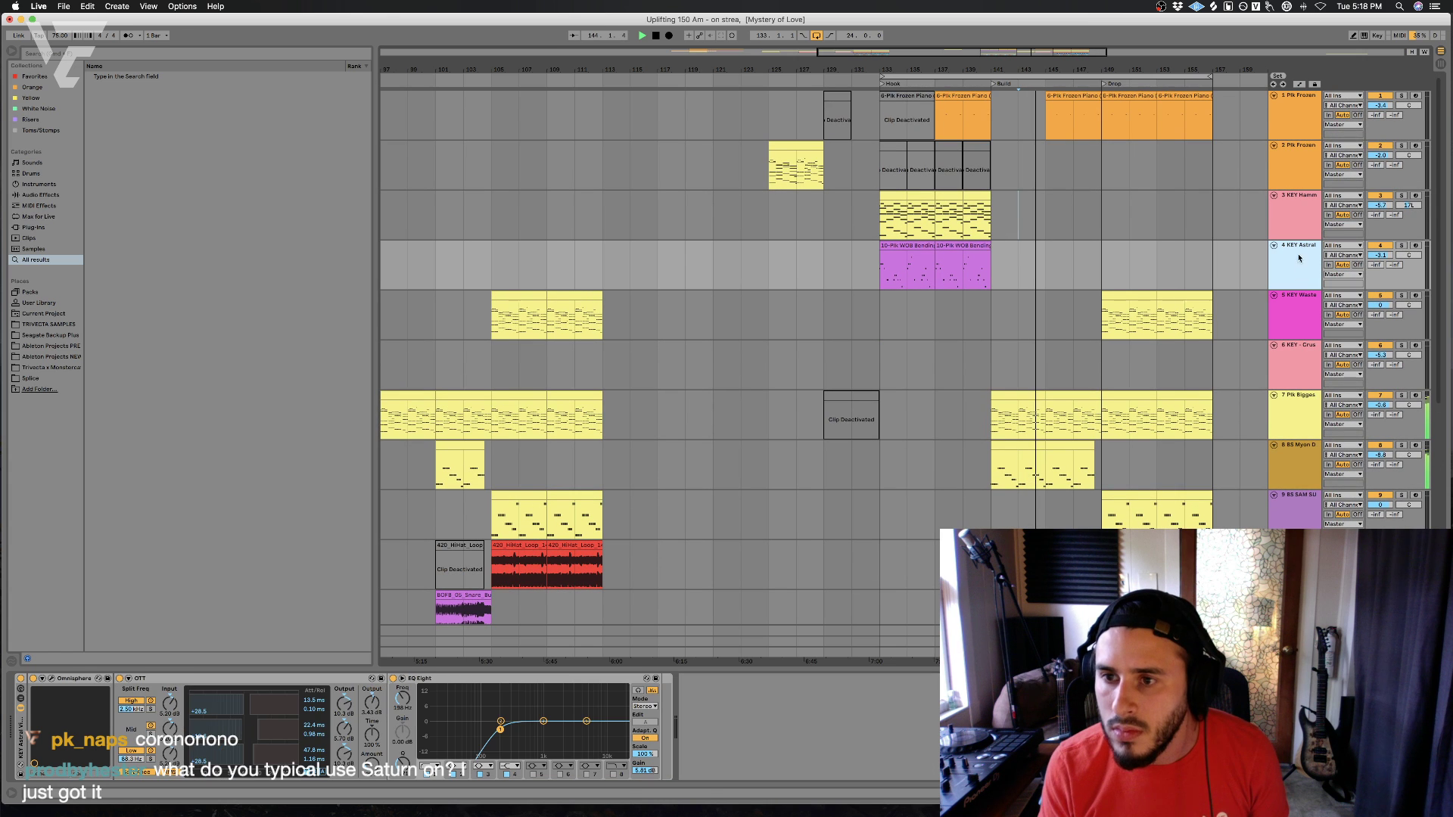
{"action": "left_click", "coordinate": [1302, 233]}
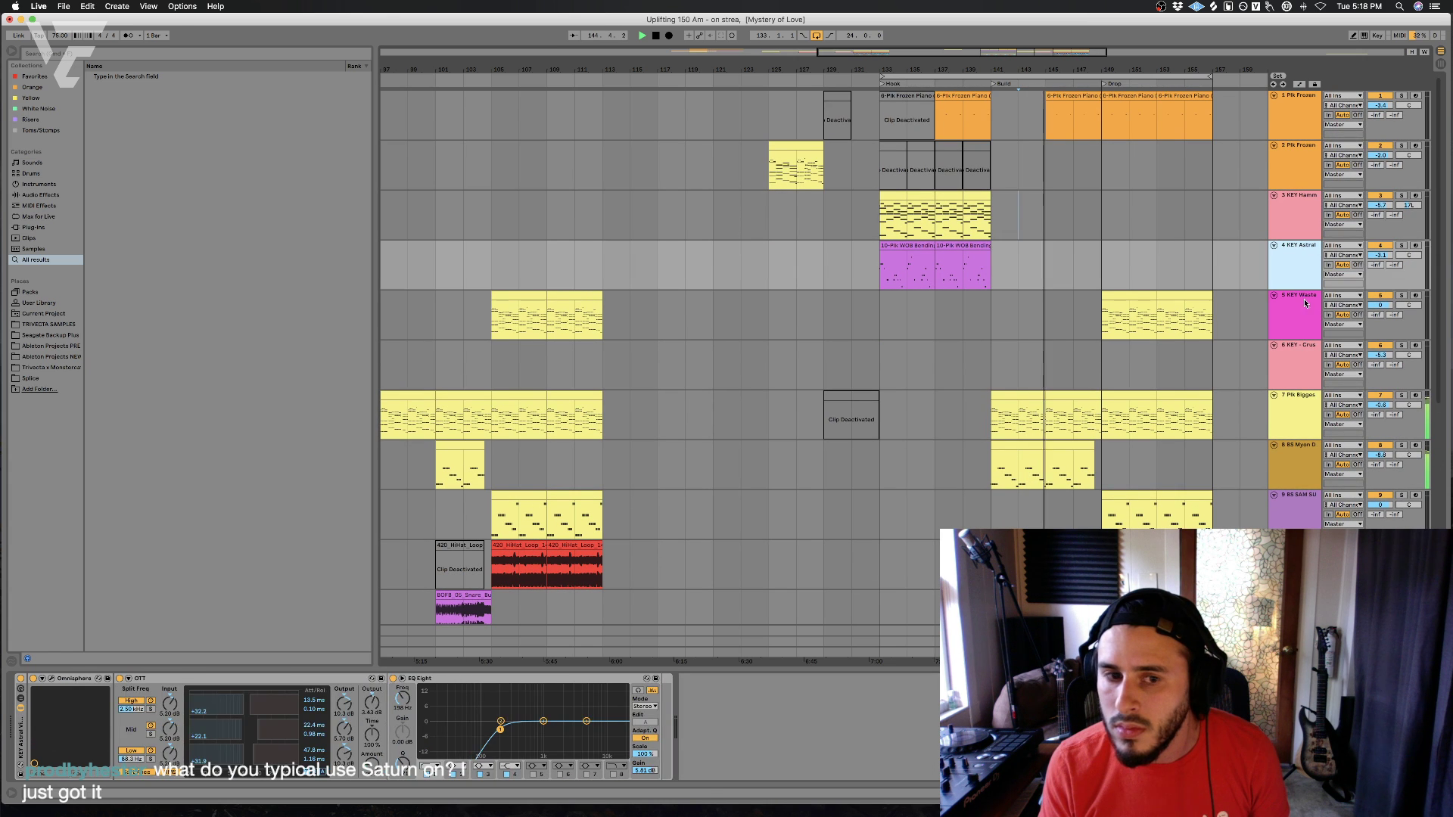
- Check the KEY Crus track's clips across the whole arrangement and delete the track
{"action": "left_click", "coordinate": [1293, 351]}
{"action": "left_click_drag", "start_coordinate": [1166, 66], "coordinate": [1165, 15]}
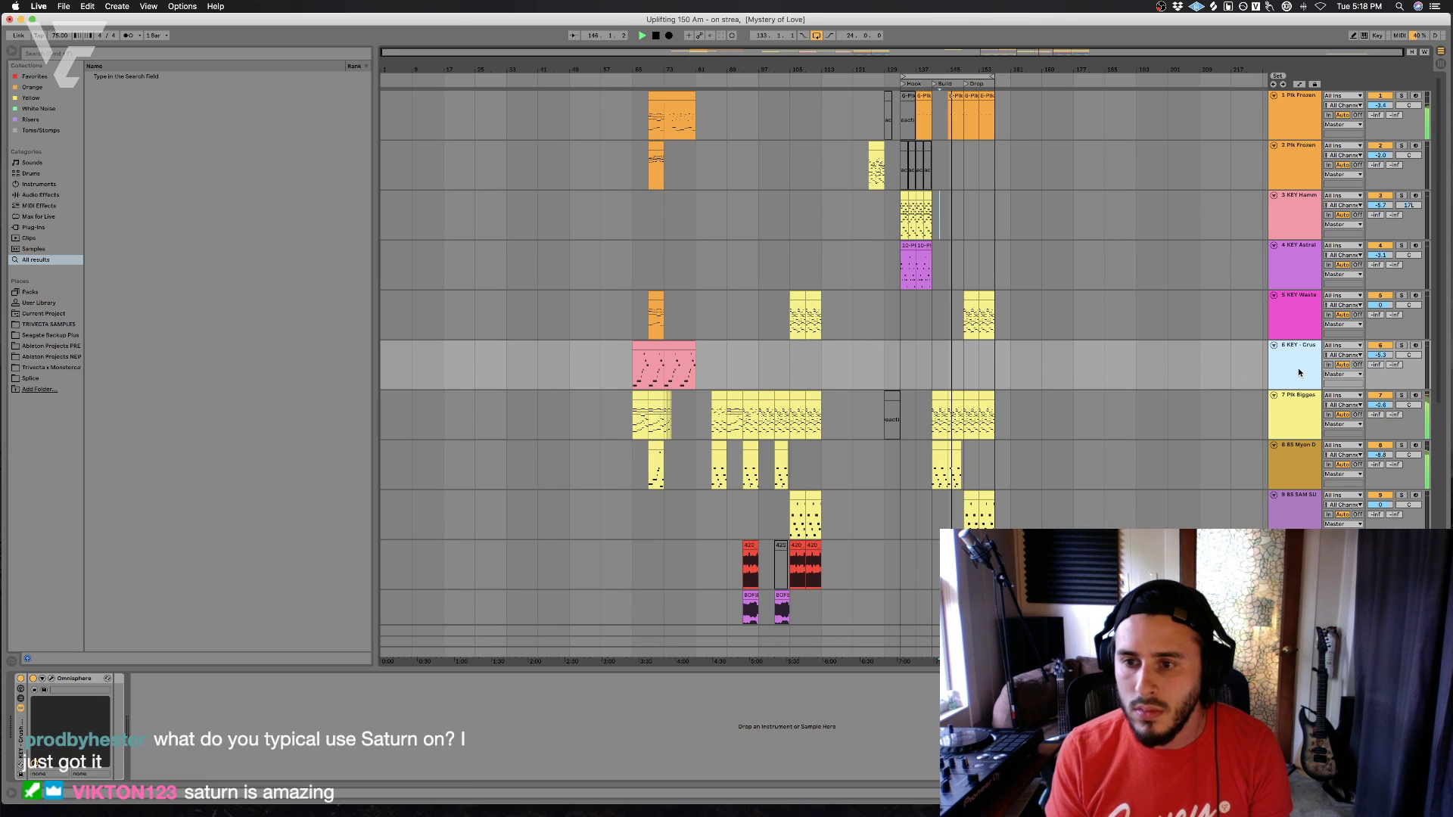
{"action": "key", "text": "Delete"}
{"action": "left_click_drag", "start_coordinate": [988, 65], "coordinate": [988, 114]}
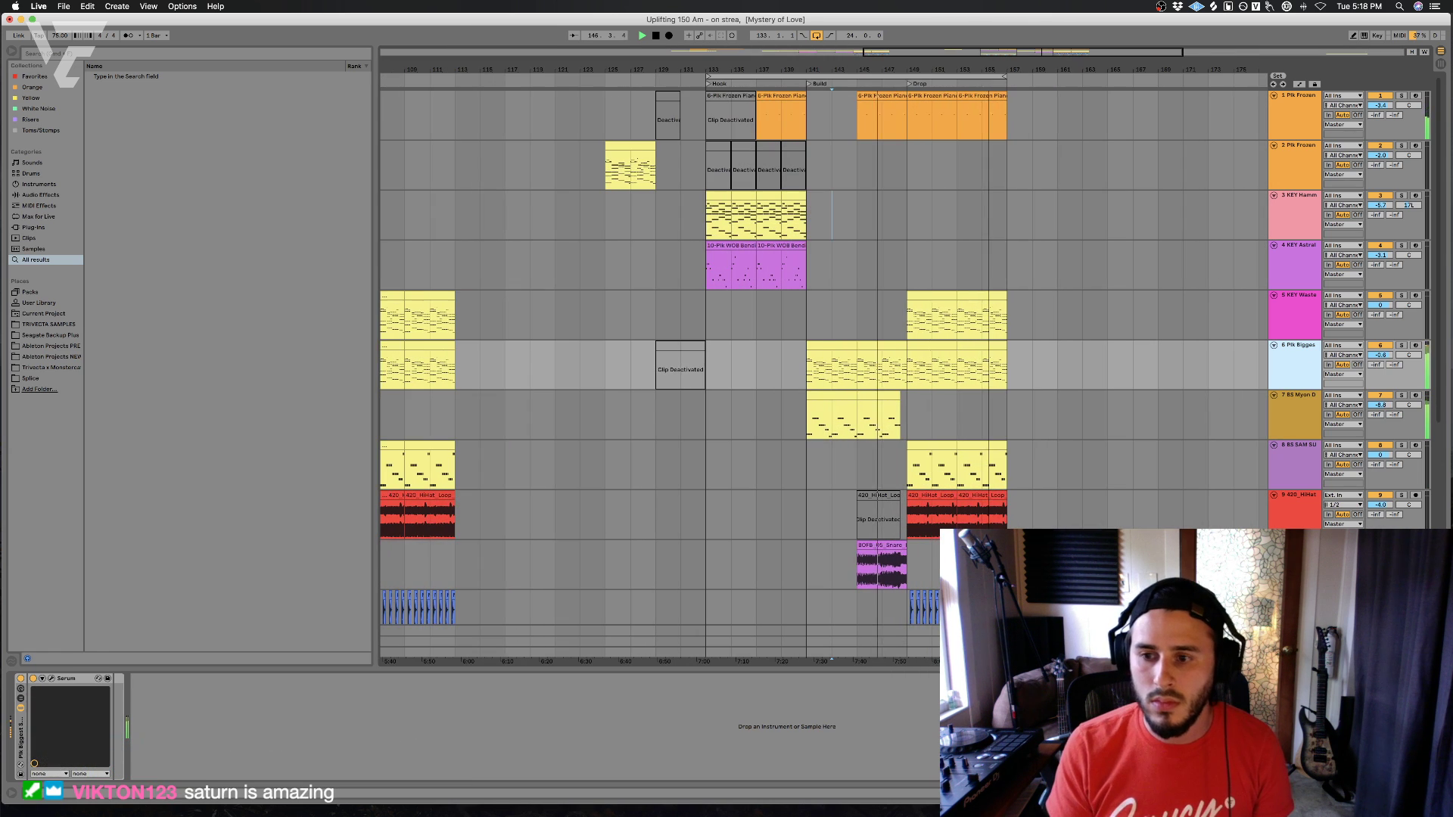
{"action": "left_click_drag", "start_coordinate": [745, 65], "coordinate": [746, 84]}
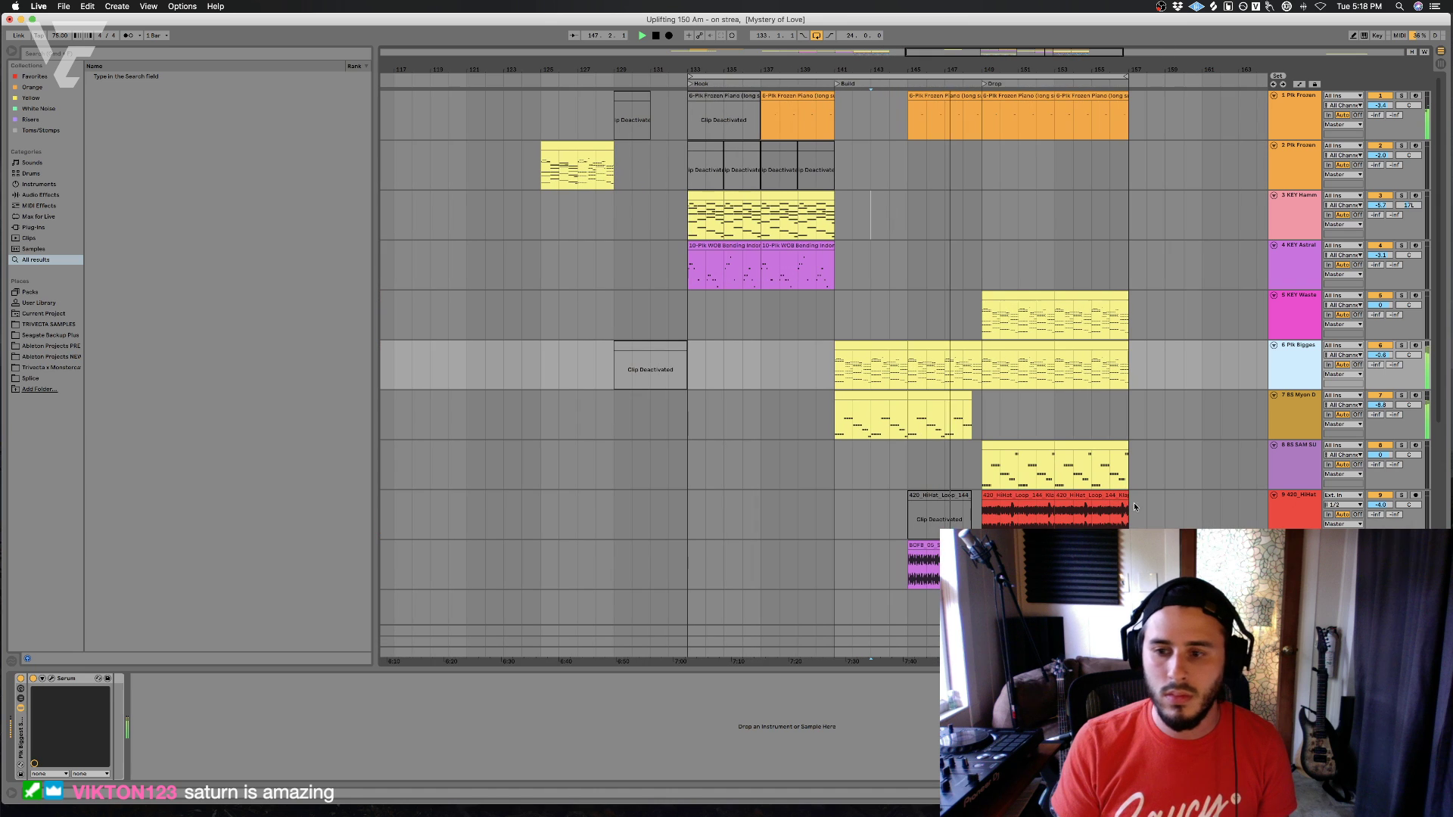
- Group the BS Myon and BS SAM bass tracks
{"action": "left_click", "coordinate": [1299, 466]}
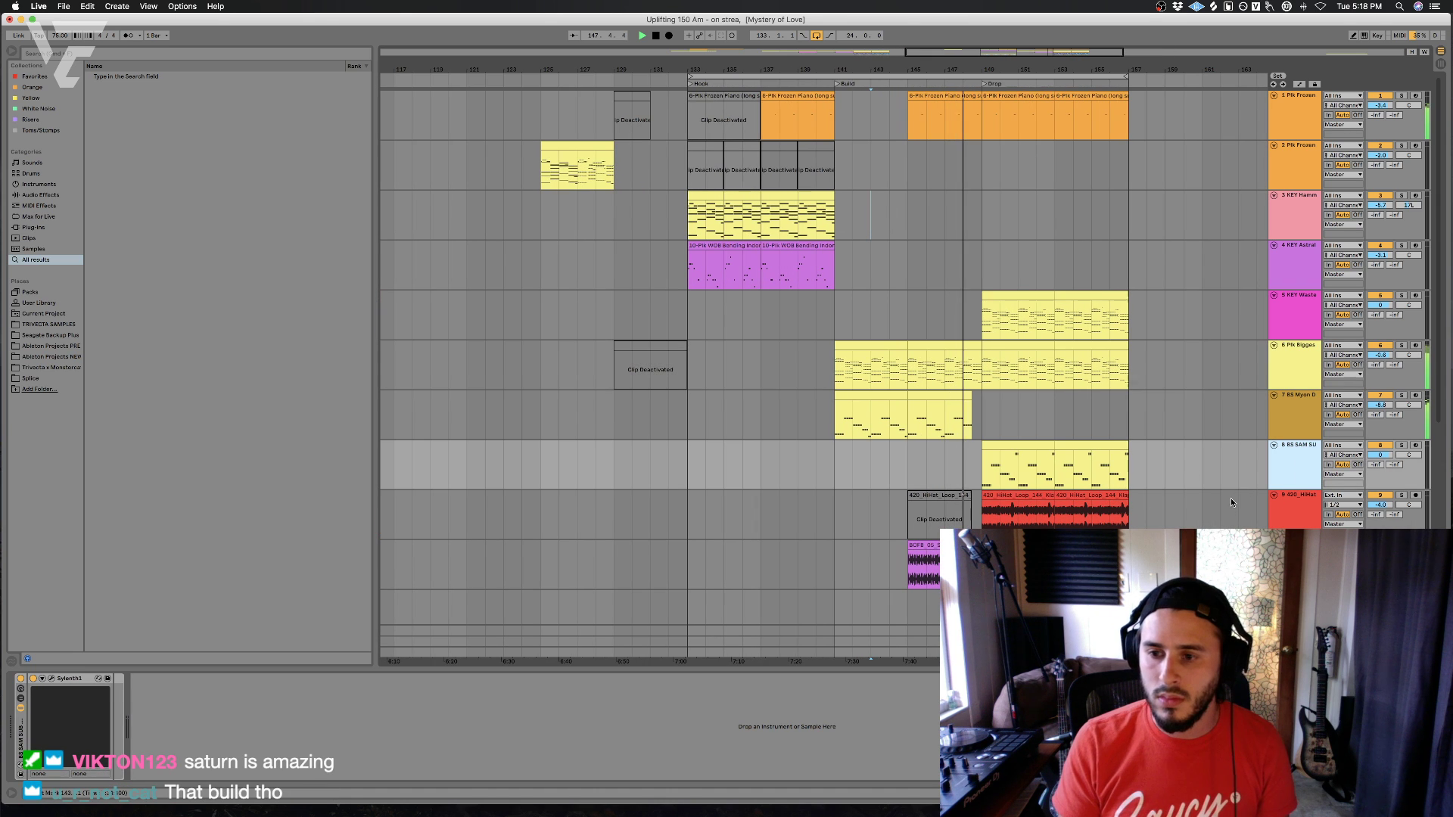
{"action": "left_click", "coordinate": [1300, 433]}
{"action": "left_click", "coordinate": [1304, 460], "text": "shift"}
{"action": "key", "text": "super+g"}
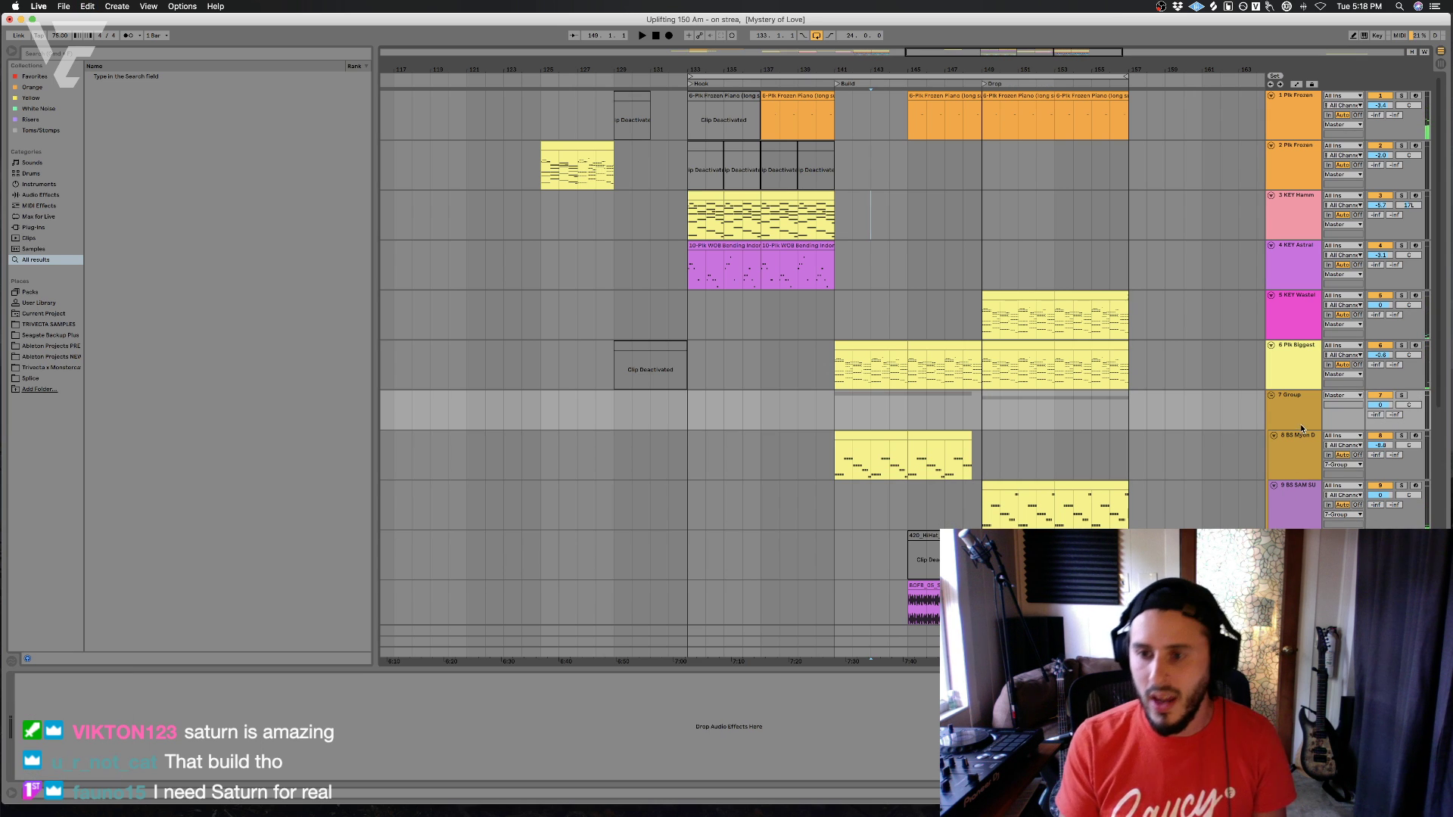
- Colour the two bass tracks and their group track red
{"action": "left_click", "coordinate": [1296, 487]}
{"action": "left_click", "coordinate": [1297, 457], "text": "shift"}
{"action": "right_click", "coordinate": [1297, 457]}
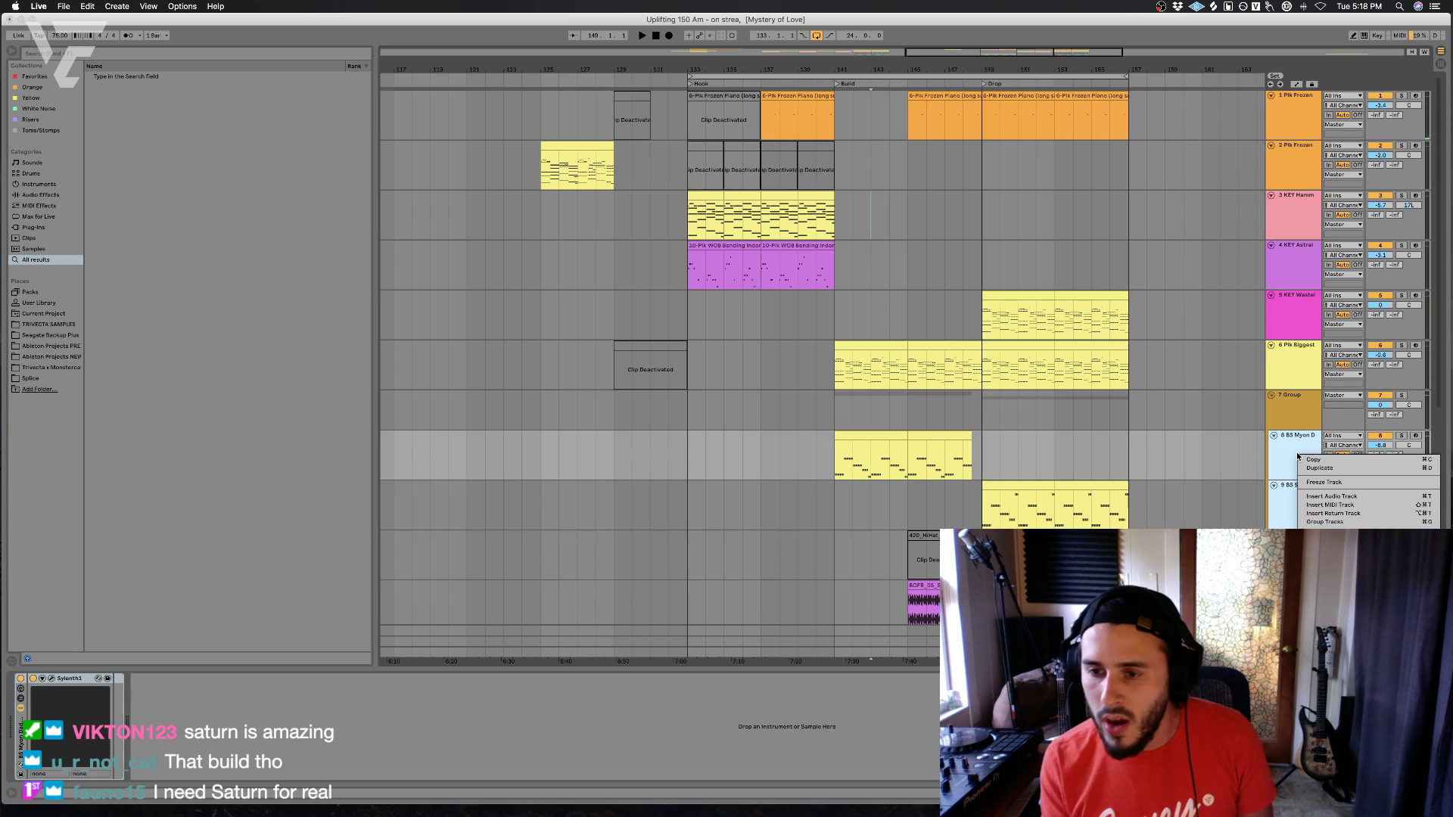
{"action": "left_click", "coordinate": [1308, 642]}
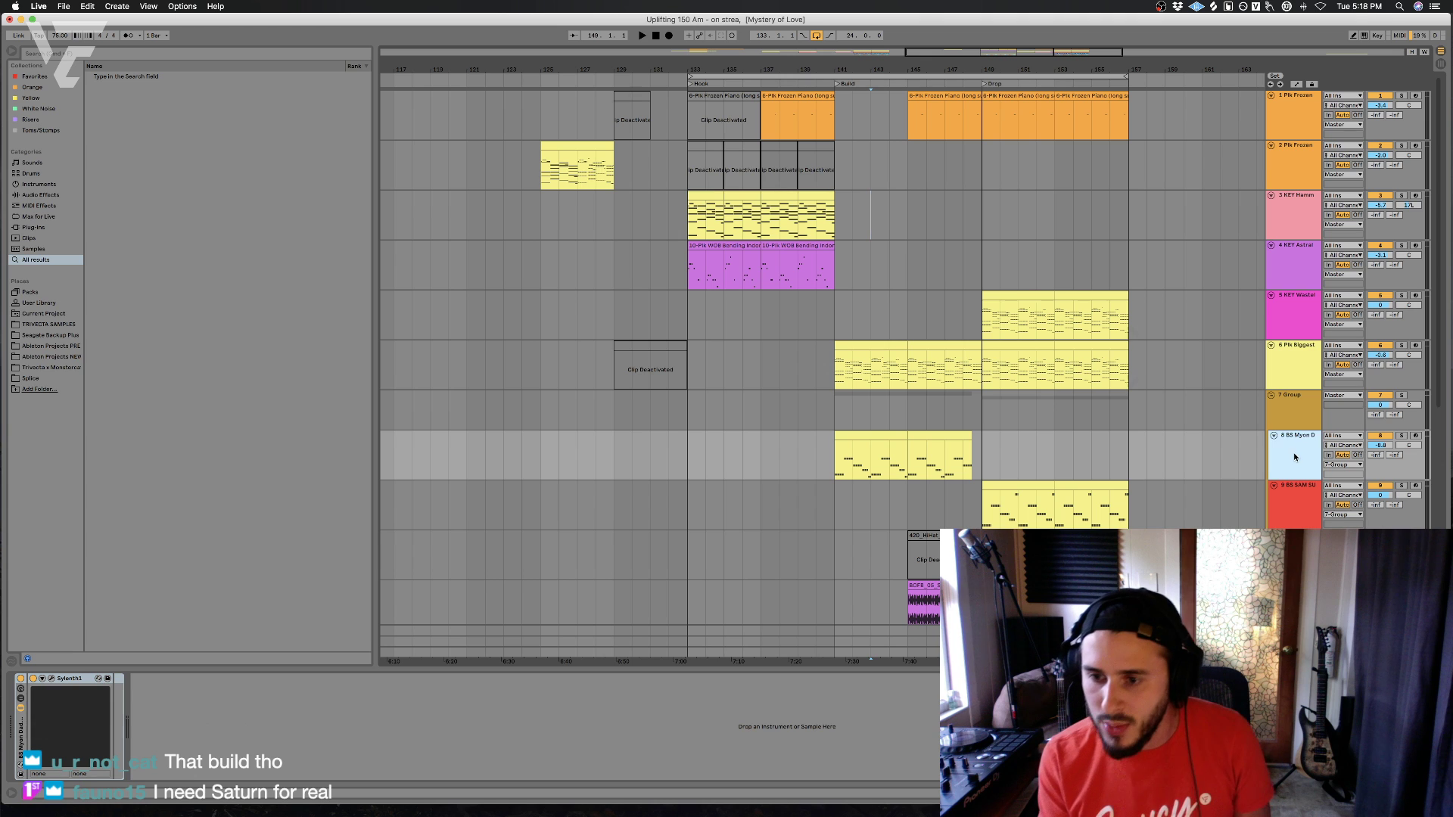
{"action": "right_click", "coordinate": [1293, 419]}
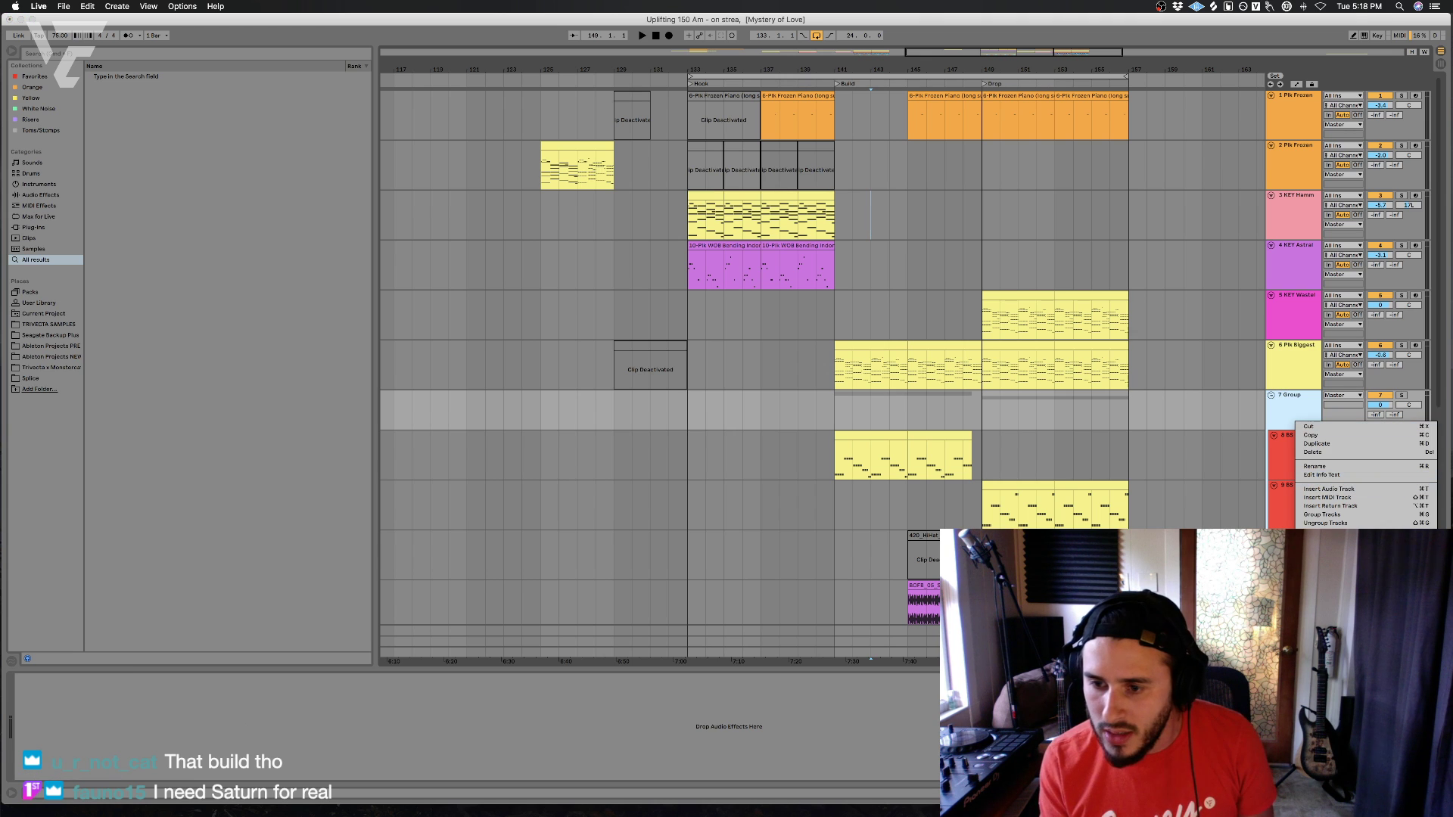
{"action": "left_click", "coordinate": [1307, 607]}
- Rename the bass group to BASSES
{"action": "left_click", "coordinate": [1300, 411]}
{"action": "key", "text": "super+r"}
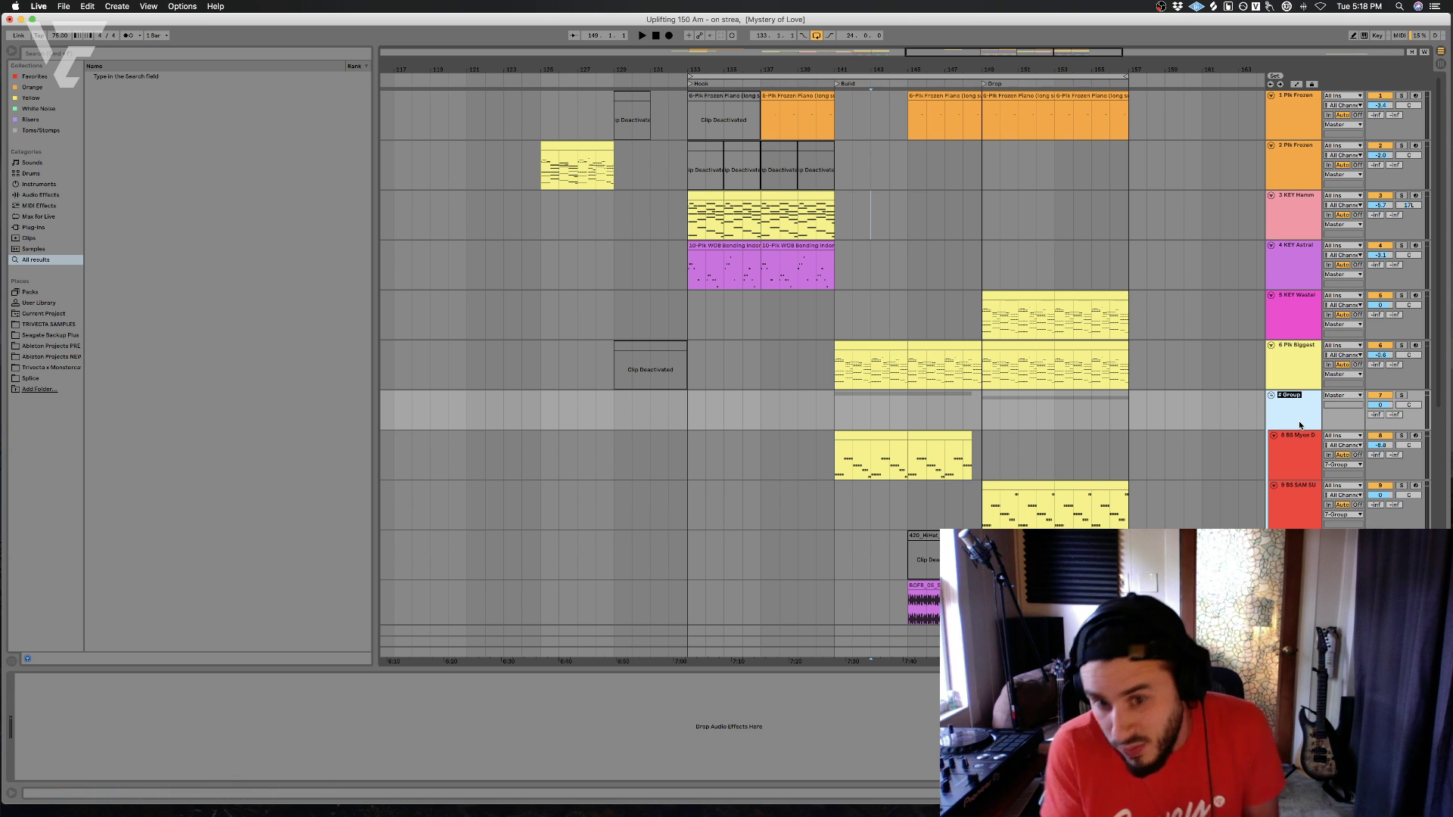
{"action": "type", "text": "8"}
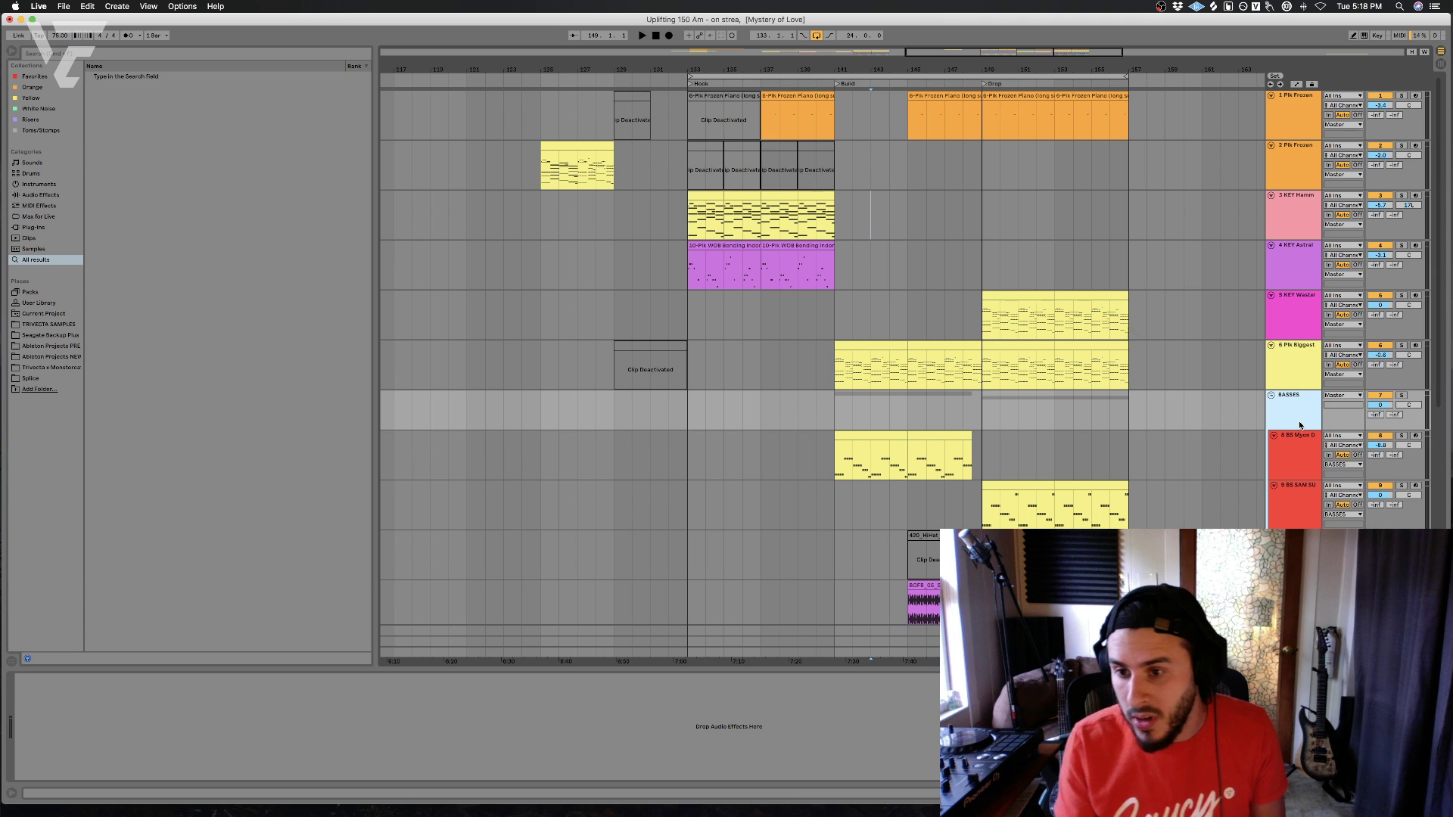
{"action": "left_click", "coordinate": [1298, 436]}
{"action": "left_click", "coordinate": [1284, 409]}
- Colour the bass clips from the Hook through the Drop red and collapse the BASSES group
{"action": "left_click", "coordinate": [1193, 455]}
{"action": "left_click_drag", "start_coordinate": [690, 457], "coordinate": [1219, 493]}
{"action": "right_click", "coordinate": [896, 436]}
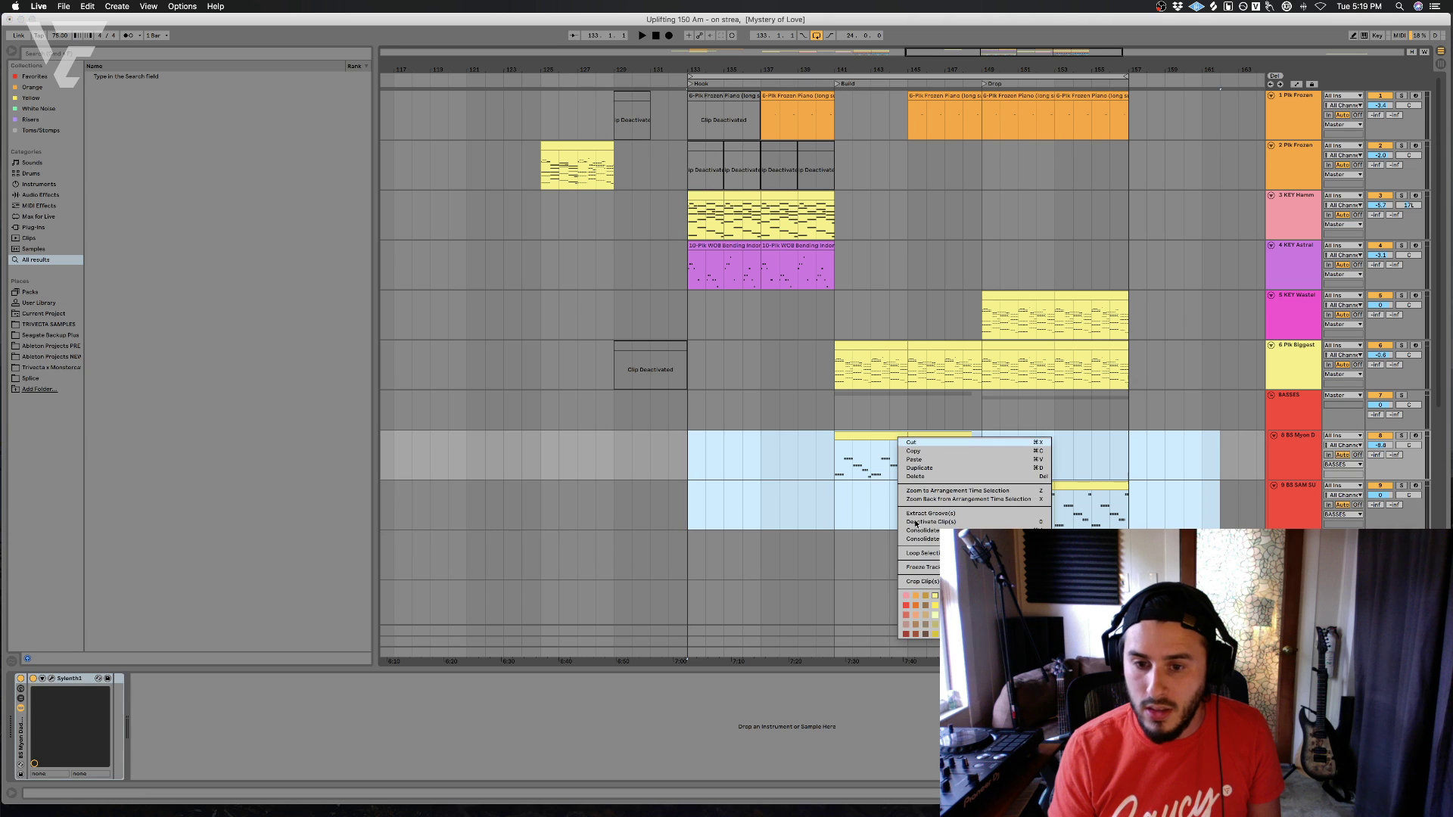
{"action": "left_click", "coordinate": [905, 605]}
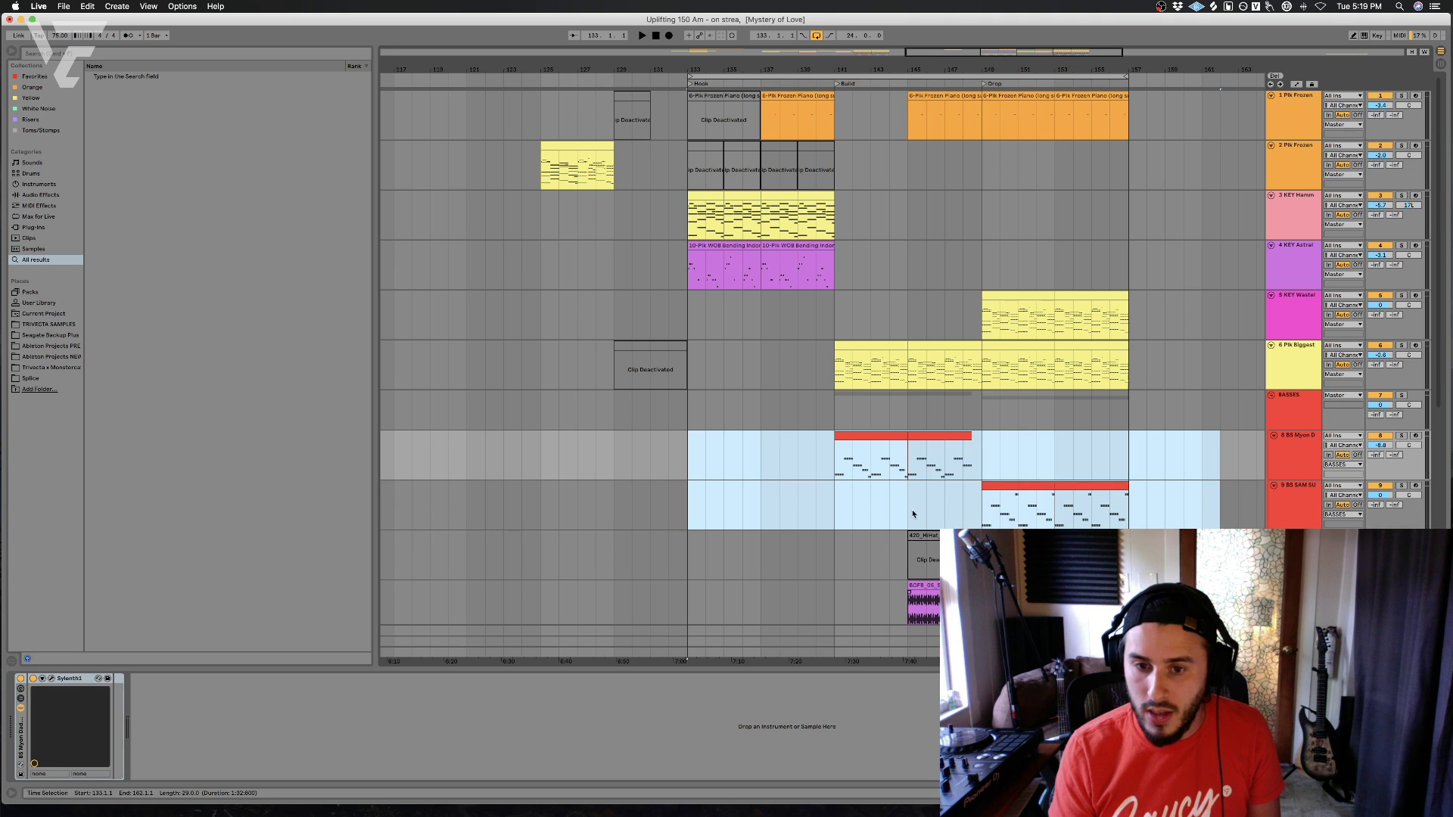
{"action": "left_click", "coordinate": [1271, 396]}
- Fold track 12 below the snare build track and unfold the WG kick track
{"action": "left_click", "coordinate": [1283, 428]}
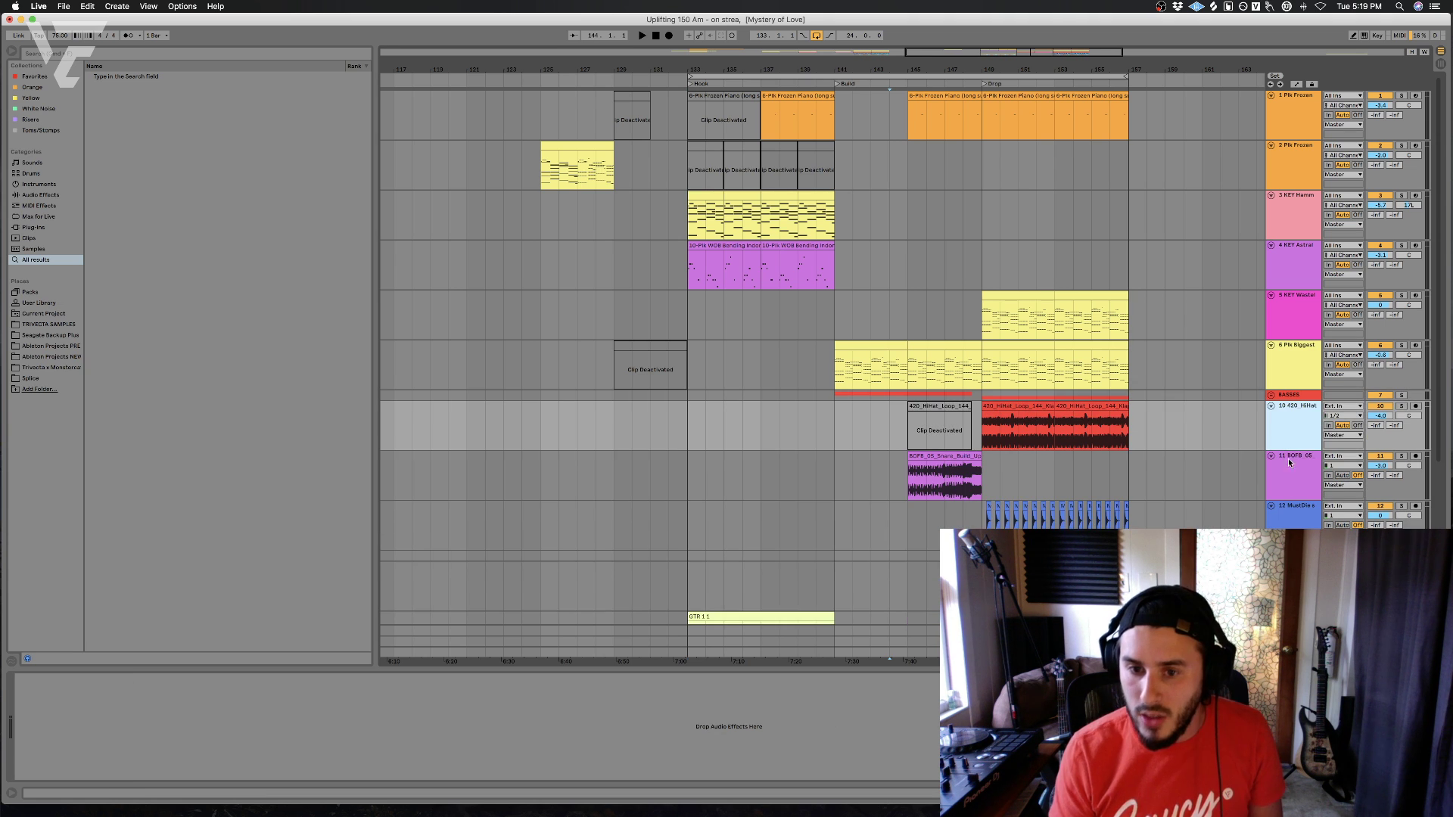
{"action": "left_click", "coordinate": [1290, 518]}
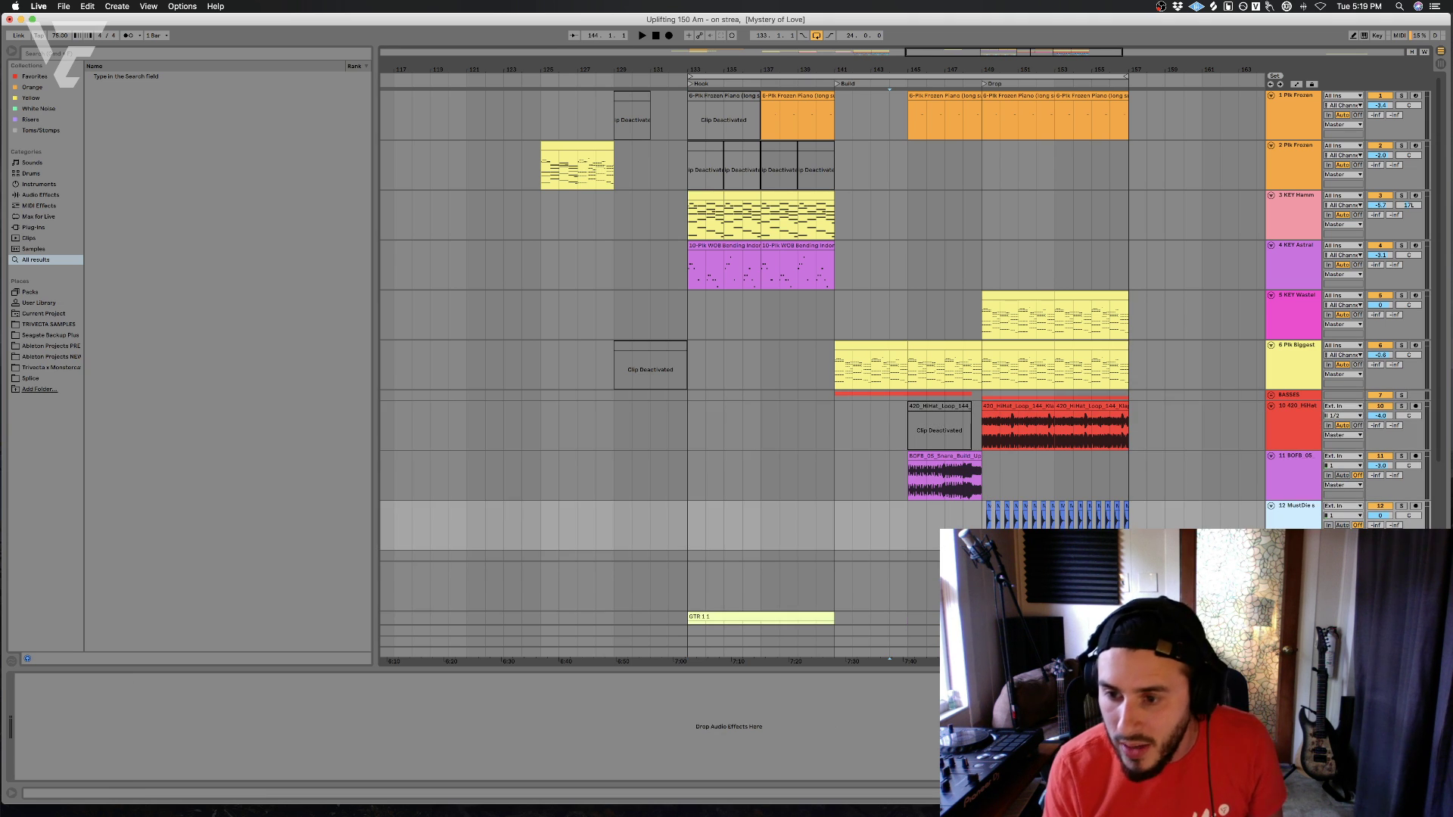
{"action": "left_click", "coordinate": [1272, 505]}
{"action": "left_click", "coordinate": [1278, 517]}
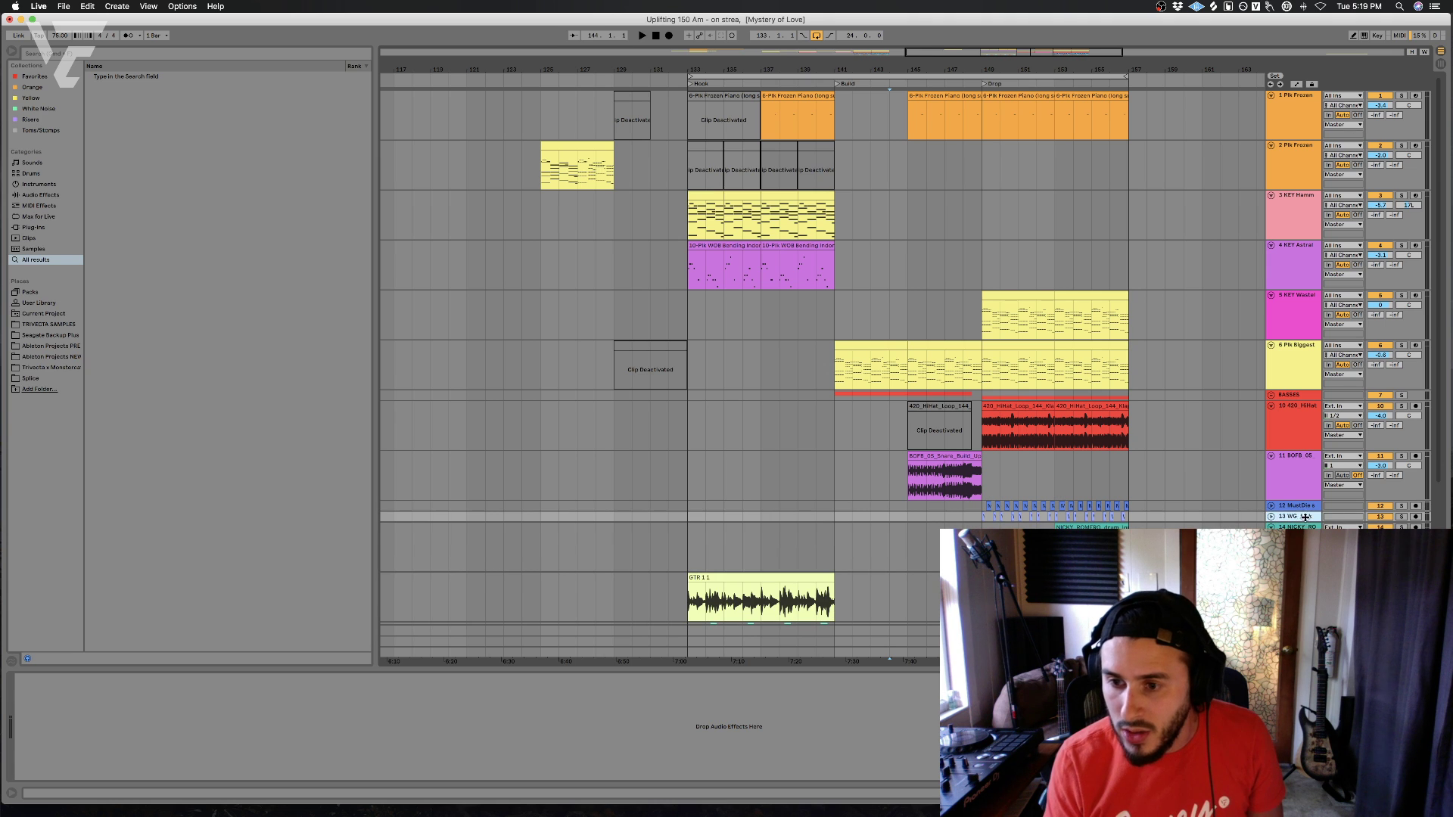
{"action": "left_click", "coordinate": [1273, 517]}
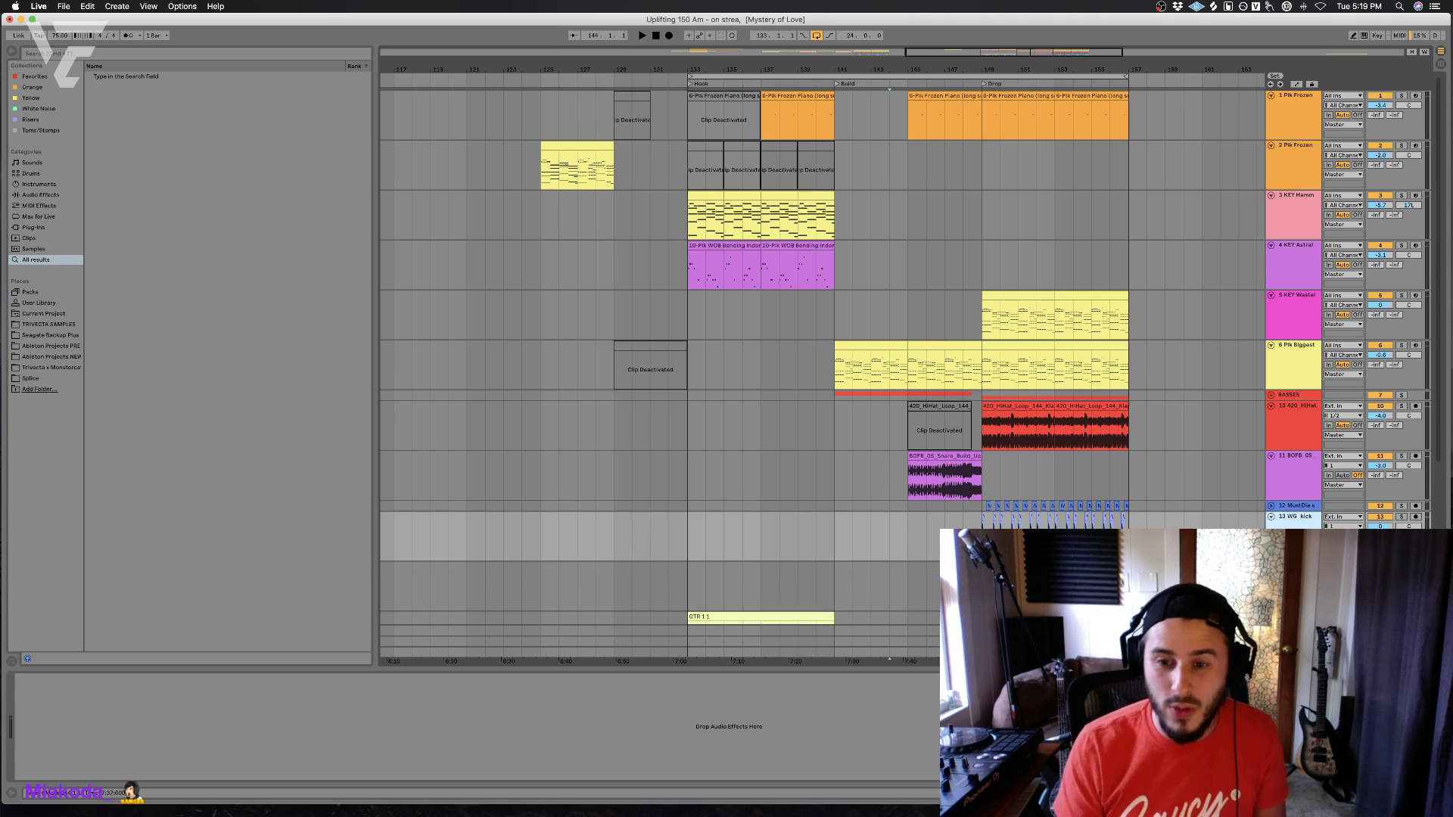
- Solo the WG kick track, listen to it from the start of the Drop, and turn the solo off
{"action": "left_click", "coordinate": [983, 536]}
{"action": "left_click", "coordinate": [1400, 517]}
{"action": "key", "text": "space"}
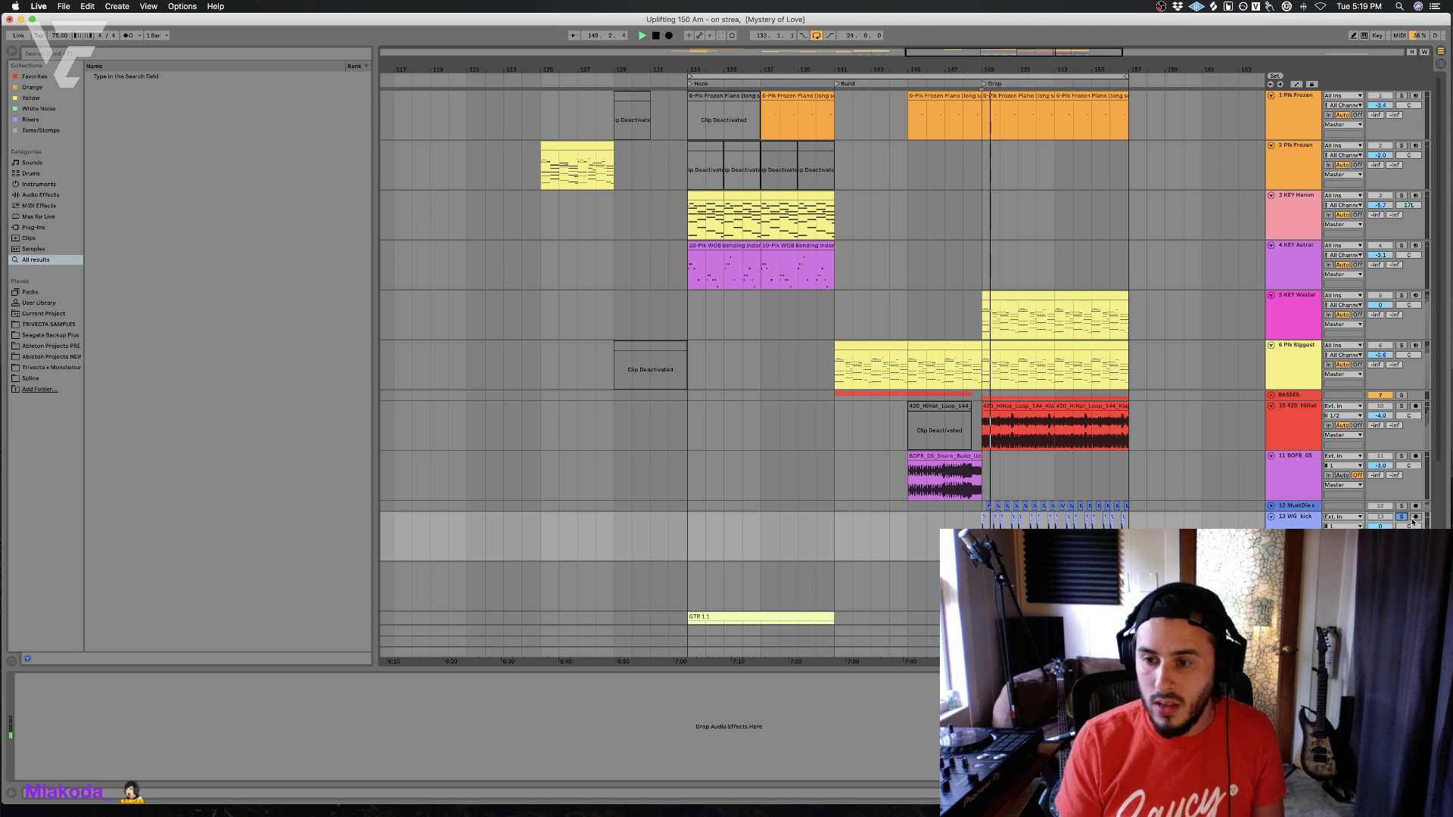
{"action": "left_click", "coordinate": [1400, 517]}
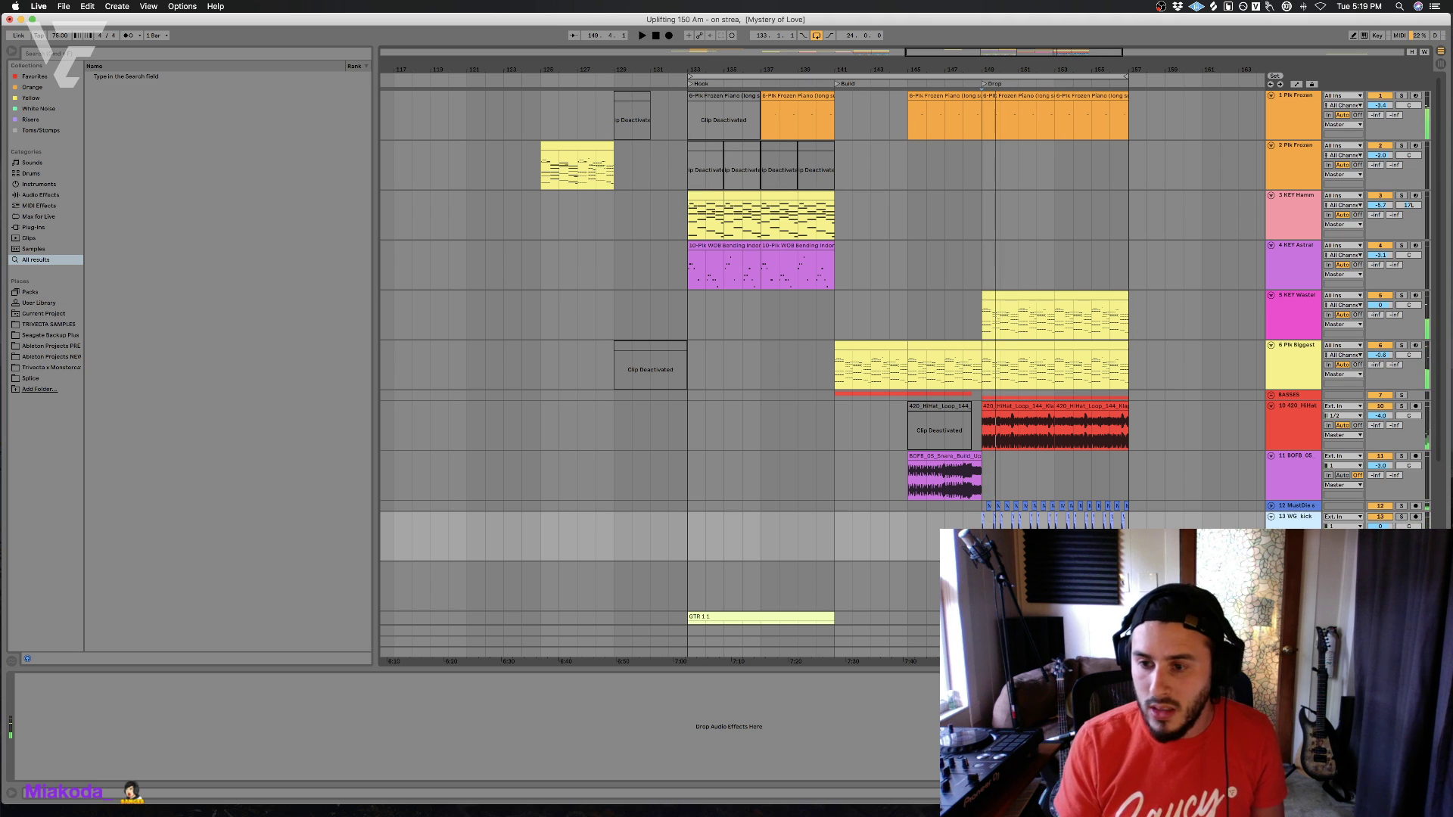
- Group the five drum tracks from the 420 HiHat track through the NICKY_RO track
{"action": "scroll", "coordinate": [1305, 436], "scroll_direction": "down", "scroll_amount": 2}
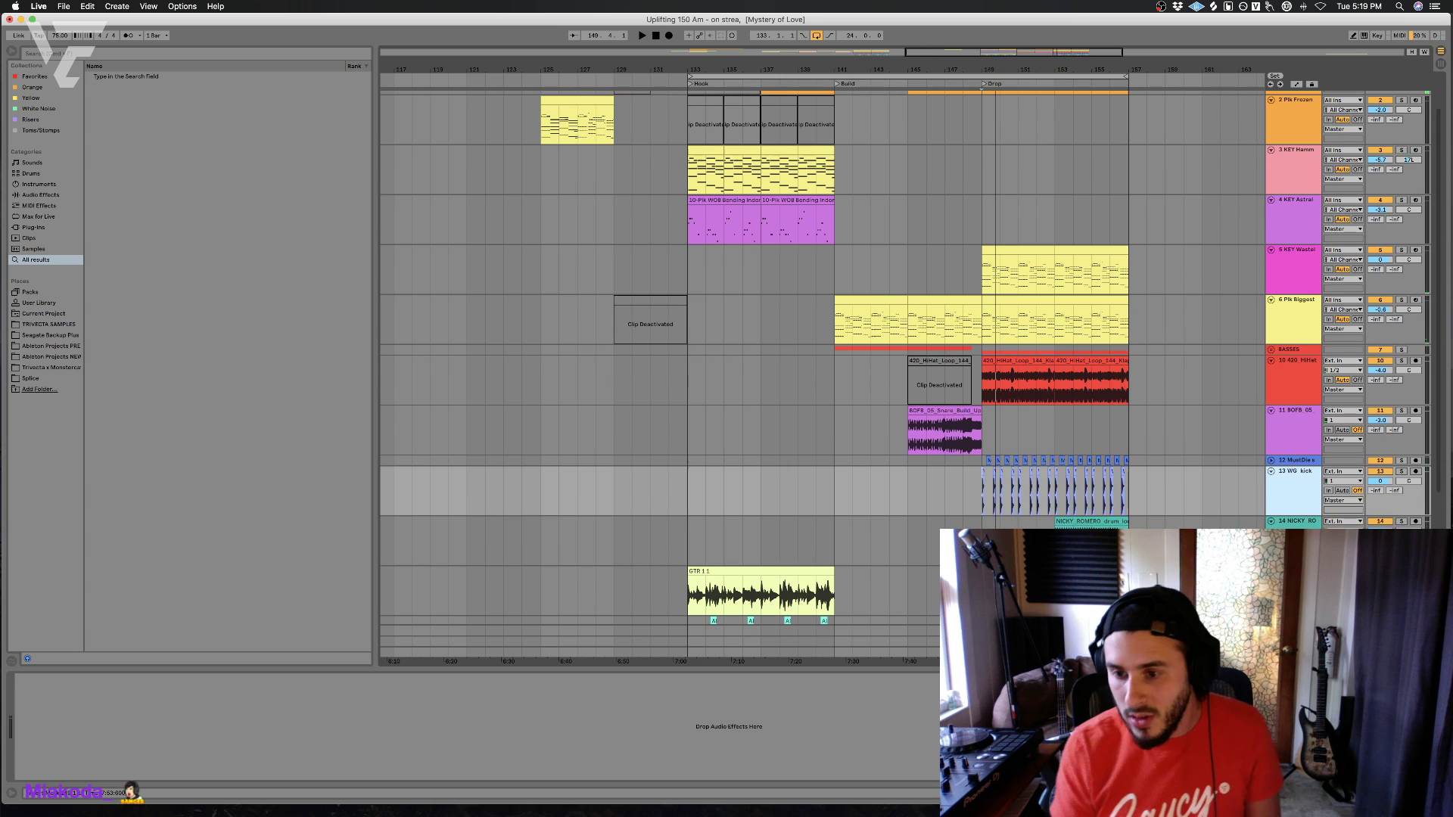
{"action": "left_click", "coordinate": [1303, 539]}
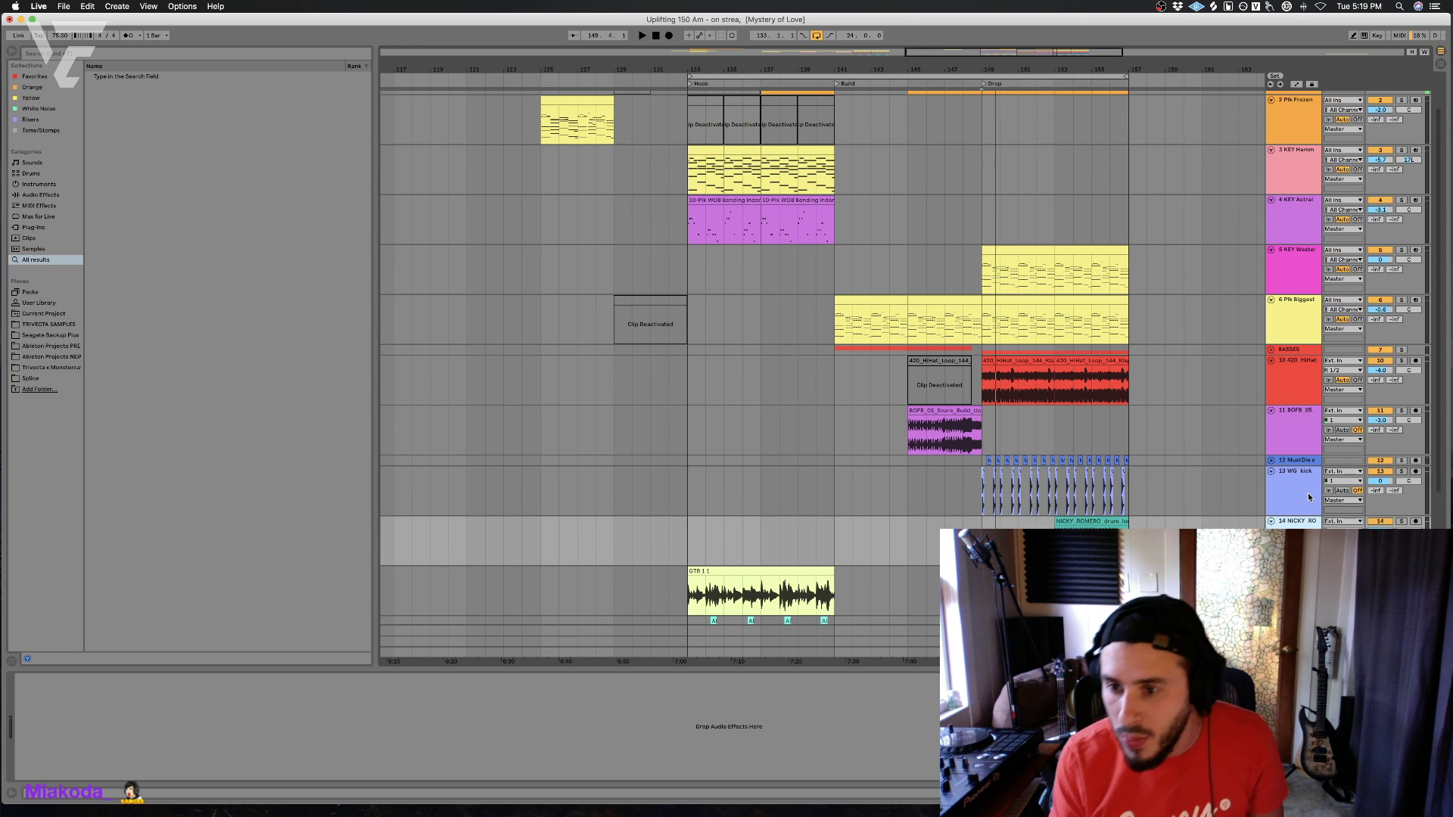
{"action": "left_click", "coordinate": [1294, 375], "text": "shift"}
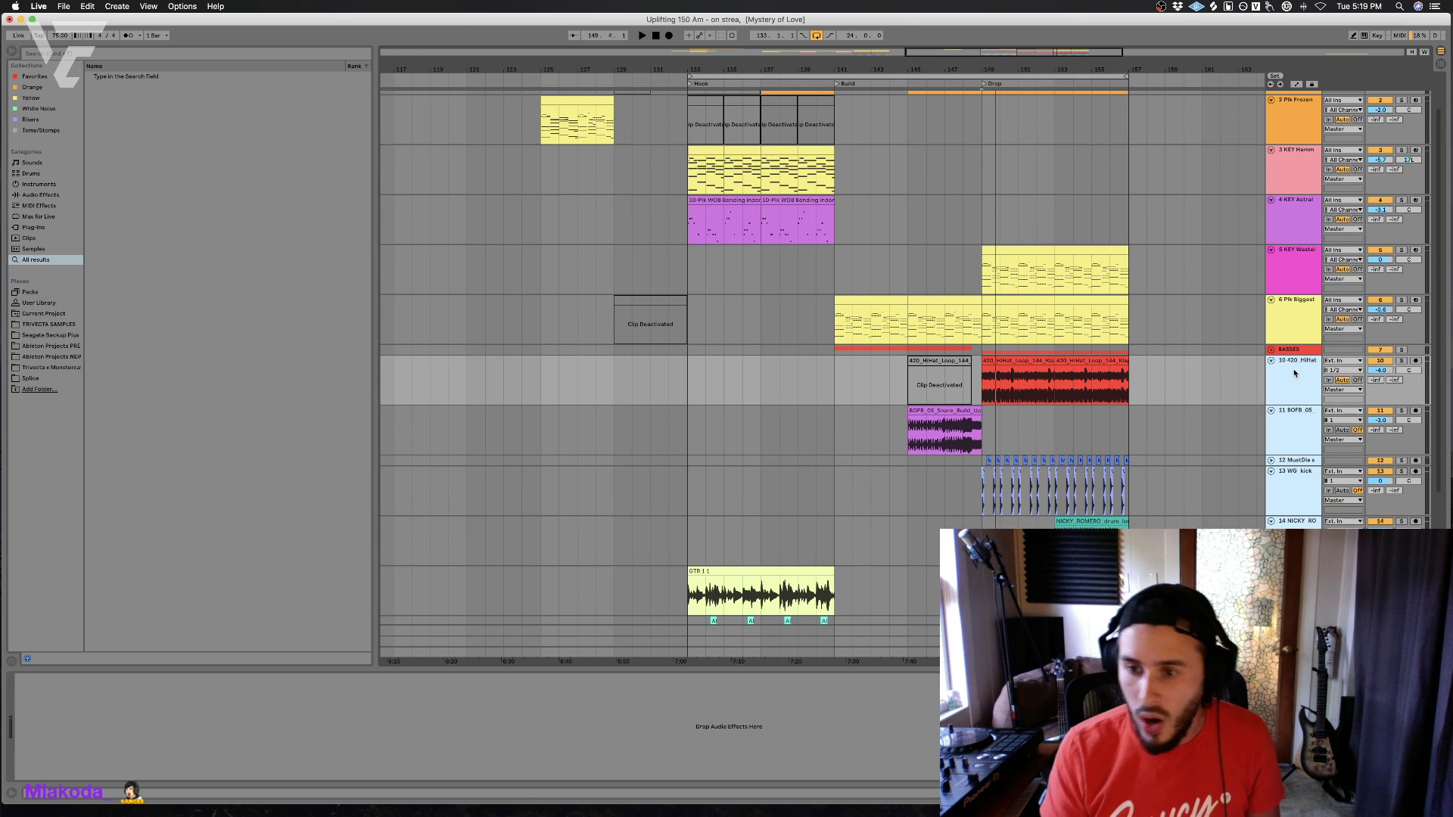
{"action": "key", "text": "super+g"}
- Colour the new drum group track dark red and select the last track inside it
{"action": "right_click", "coordinate": [1291, 383]}
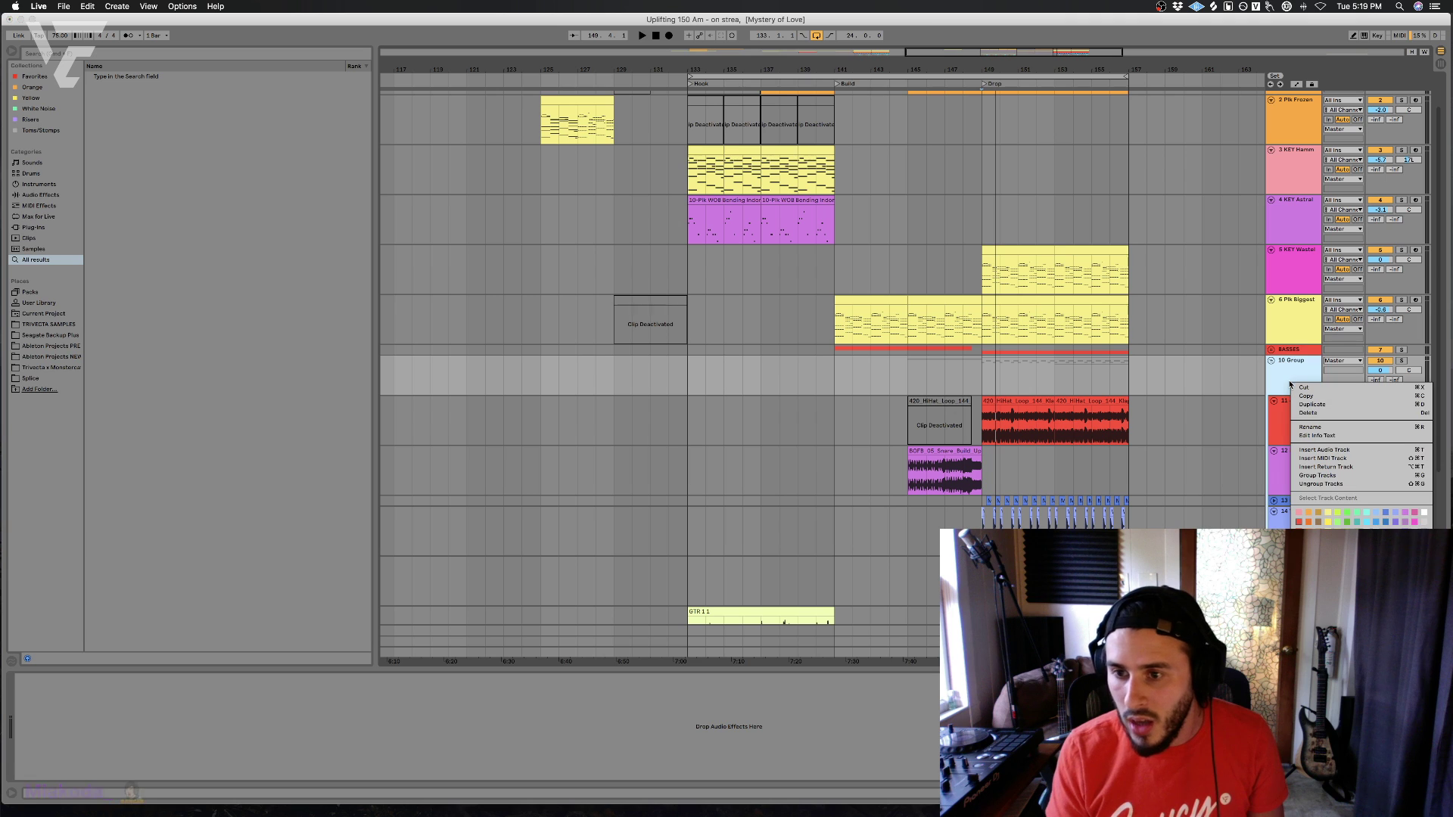
{"action": "left_click", "coordinate": [1299, 552]}
{"action": "left_click", "coordinate": [1296, 575]}
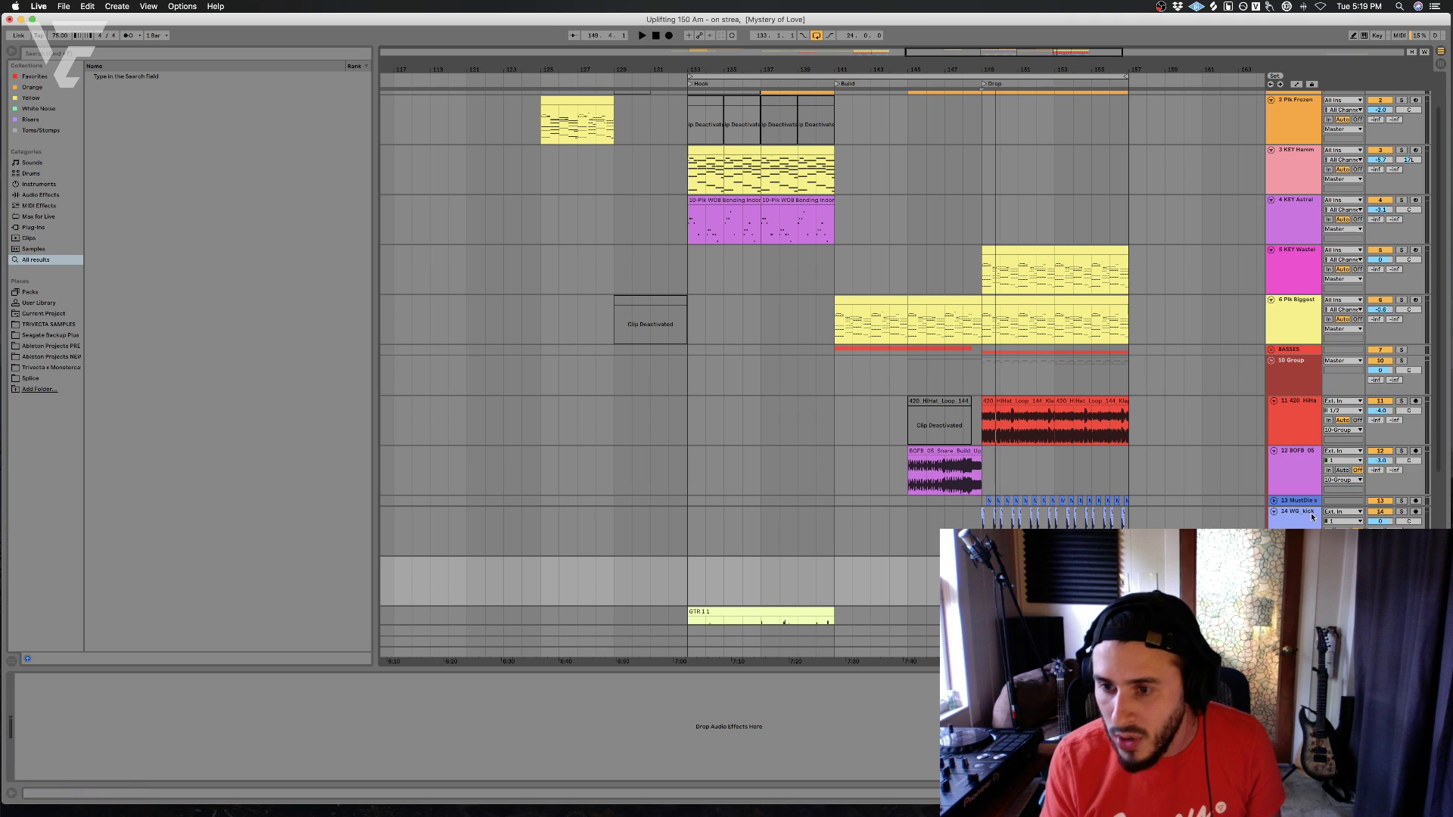
- Colour the five tracks inside the drum group dark red to match the group
{"action": "left_click", "coordinate": [1308, 423]}
{"action": "right_click", "coordinate": [1309, 424]}
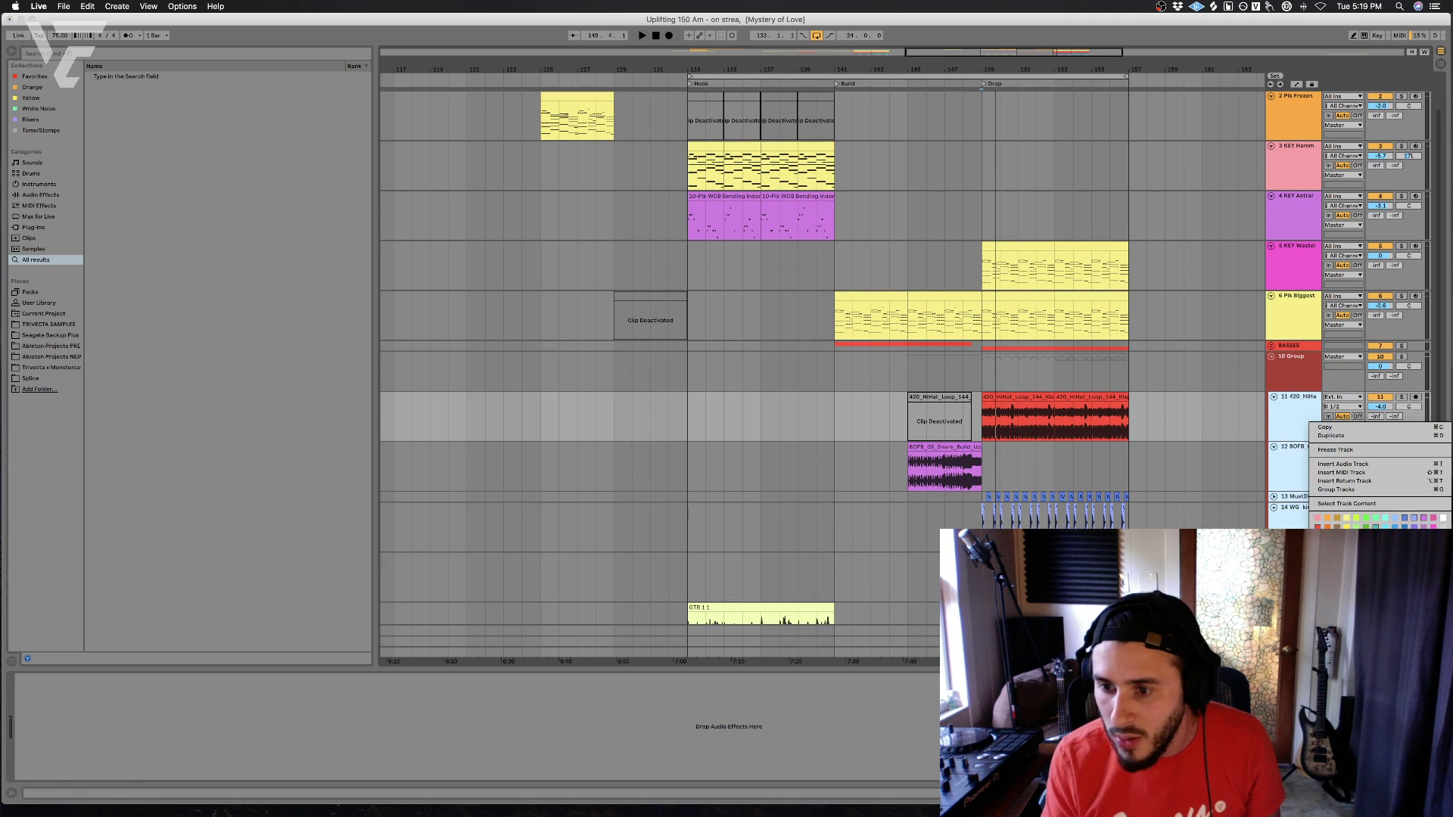
{"action": "left_click", "coordinate": [1317, 555]}
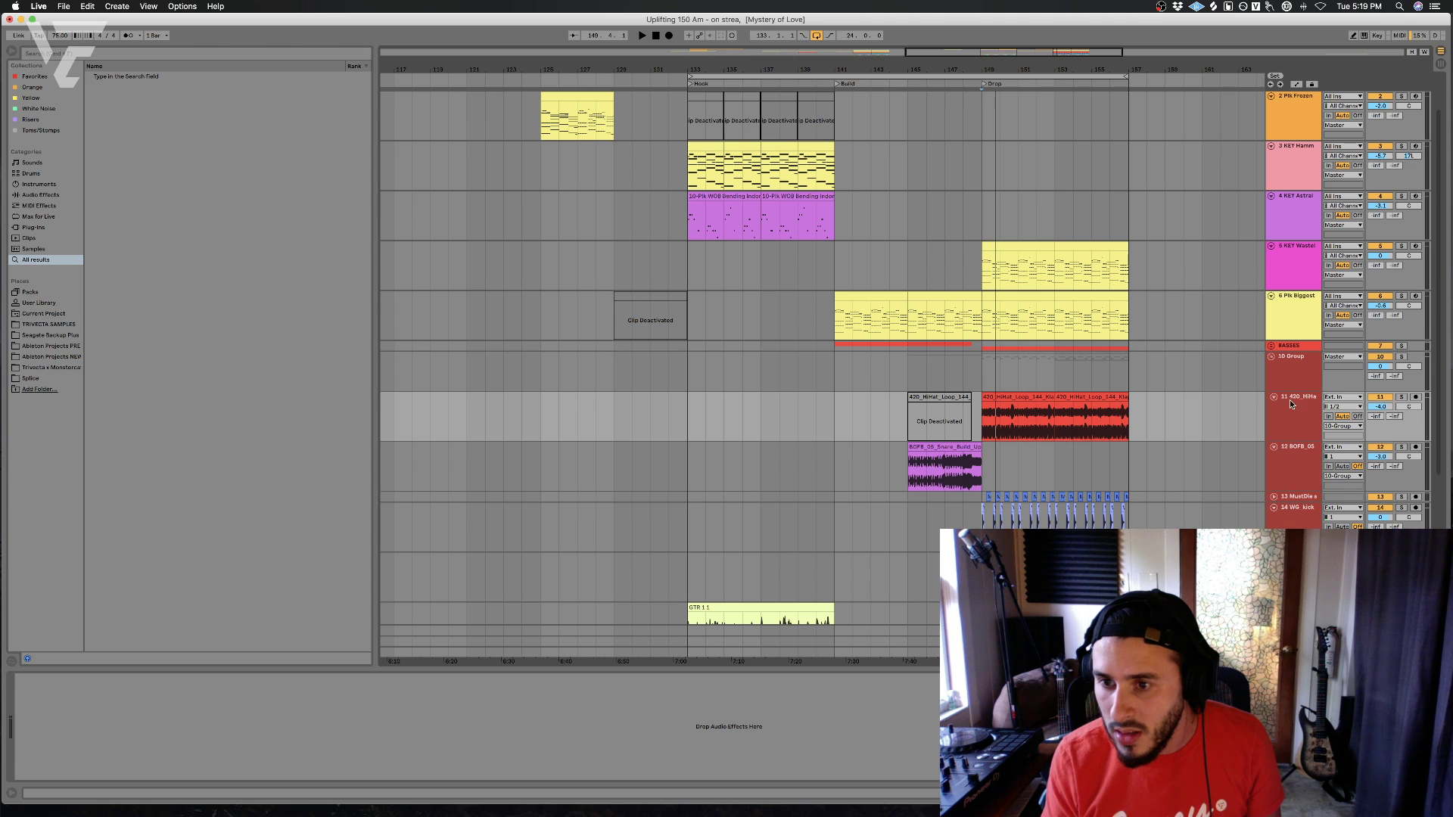
- Recolour the drum group and its five tracks brown, and apply the same brown to their clips in the arrangement
{"action": "left_click", "coordinate": [1289, 379]}
{"action": "right_click", "coordinate": [1312, 373]}
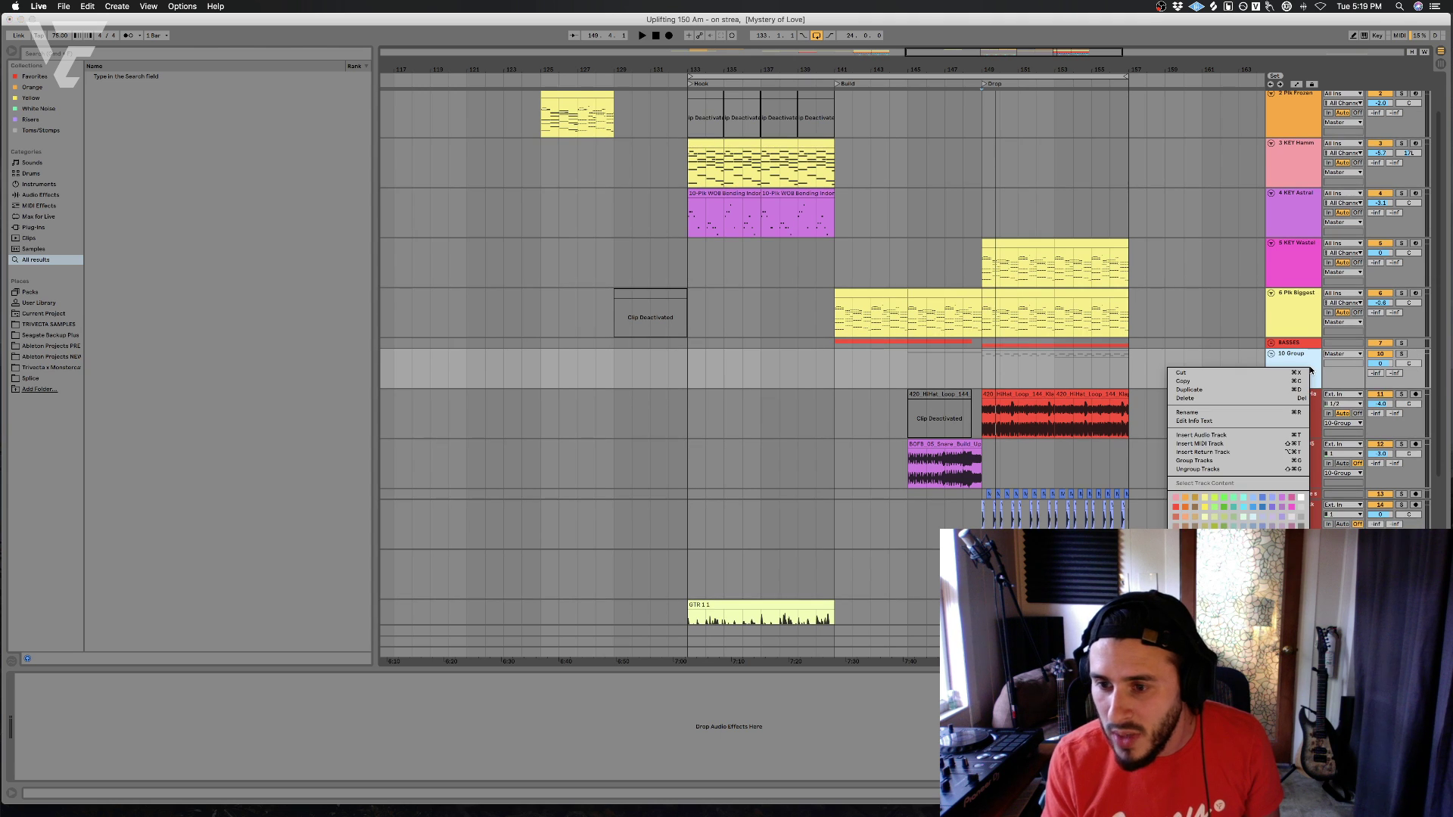
{"action": "key", "text": "Escape"}
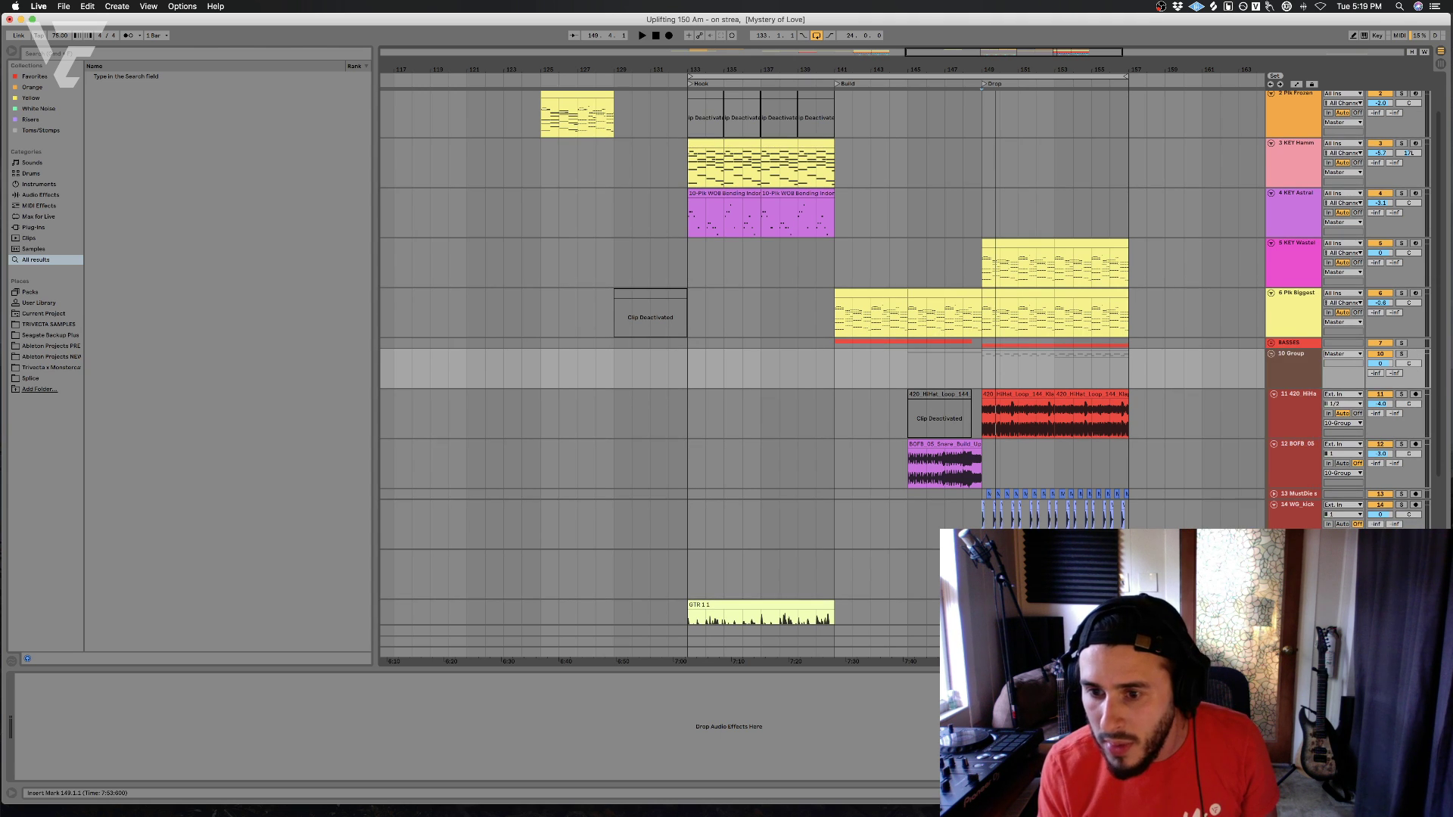
{"action": "left_click", "coordinate": [1305, 398]}
{"action": "right_click", "coordinate": [1305, 416]}
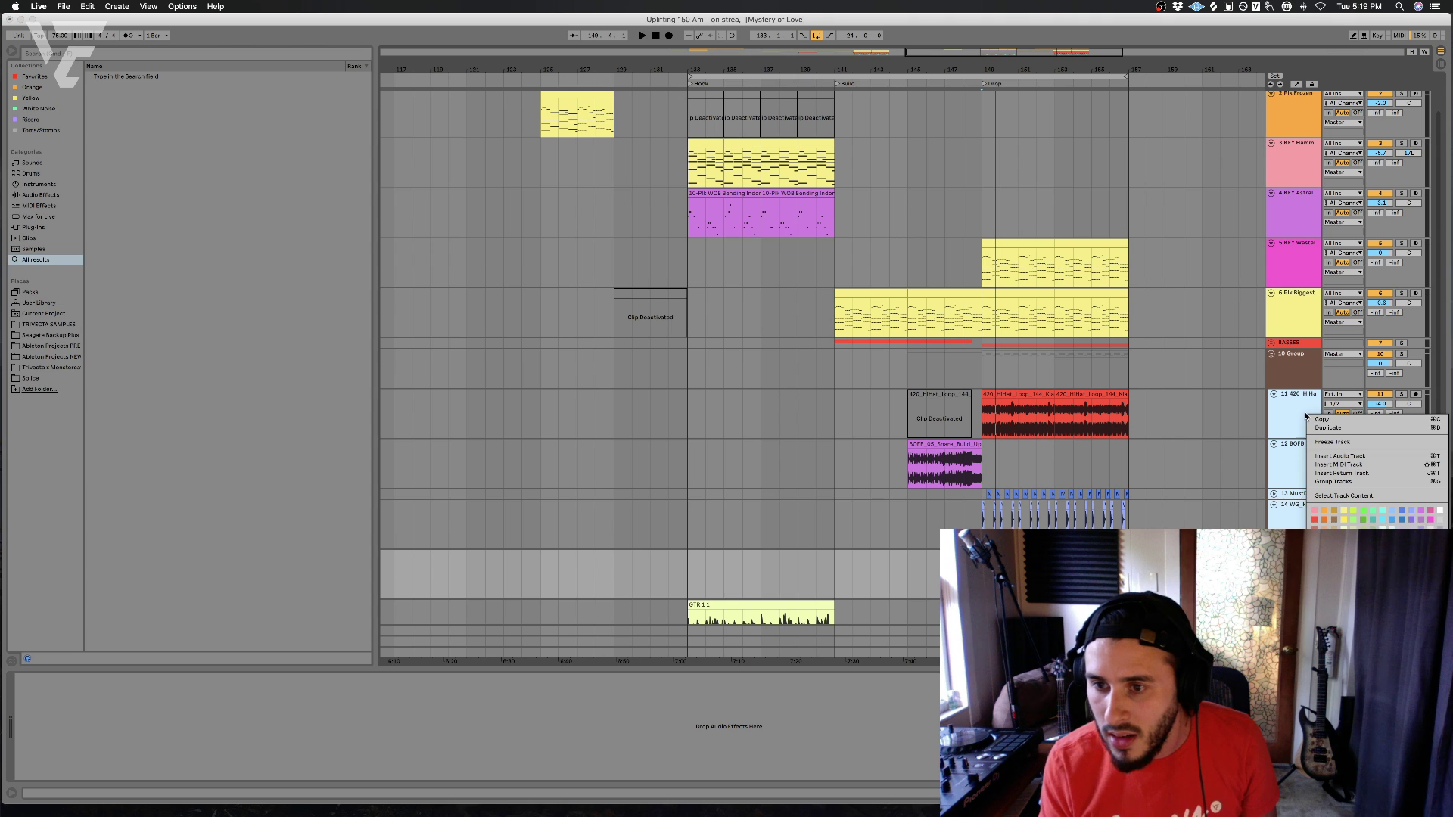
{"action": "left_click", "coordinate": [1148, 476]}
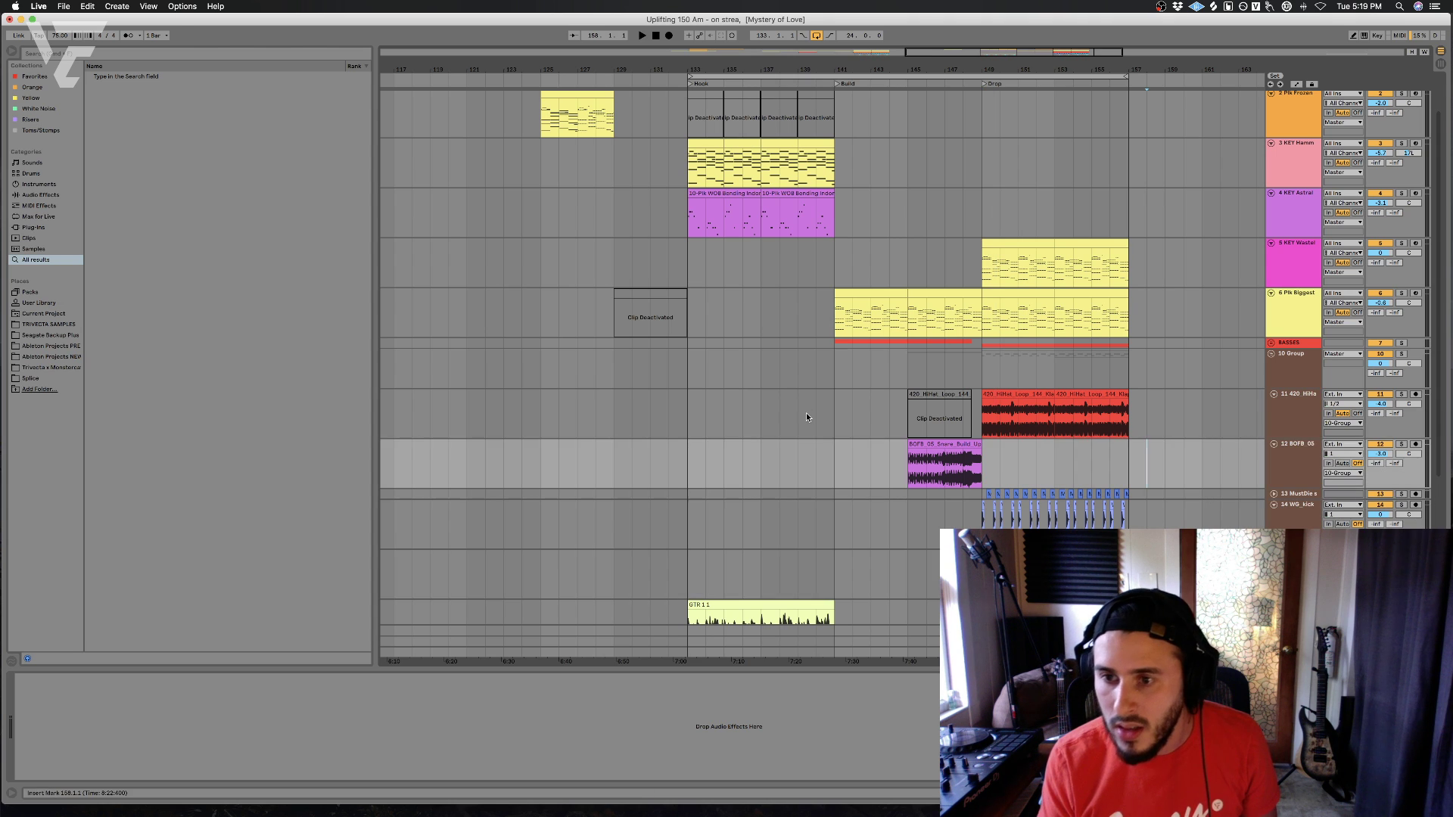
{"action": "left_click", "coordinate": [678, 424]}
{"action": "left_click_drag", "start_coordinate": [678, 423], "coordinate": [1201, 596]}
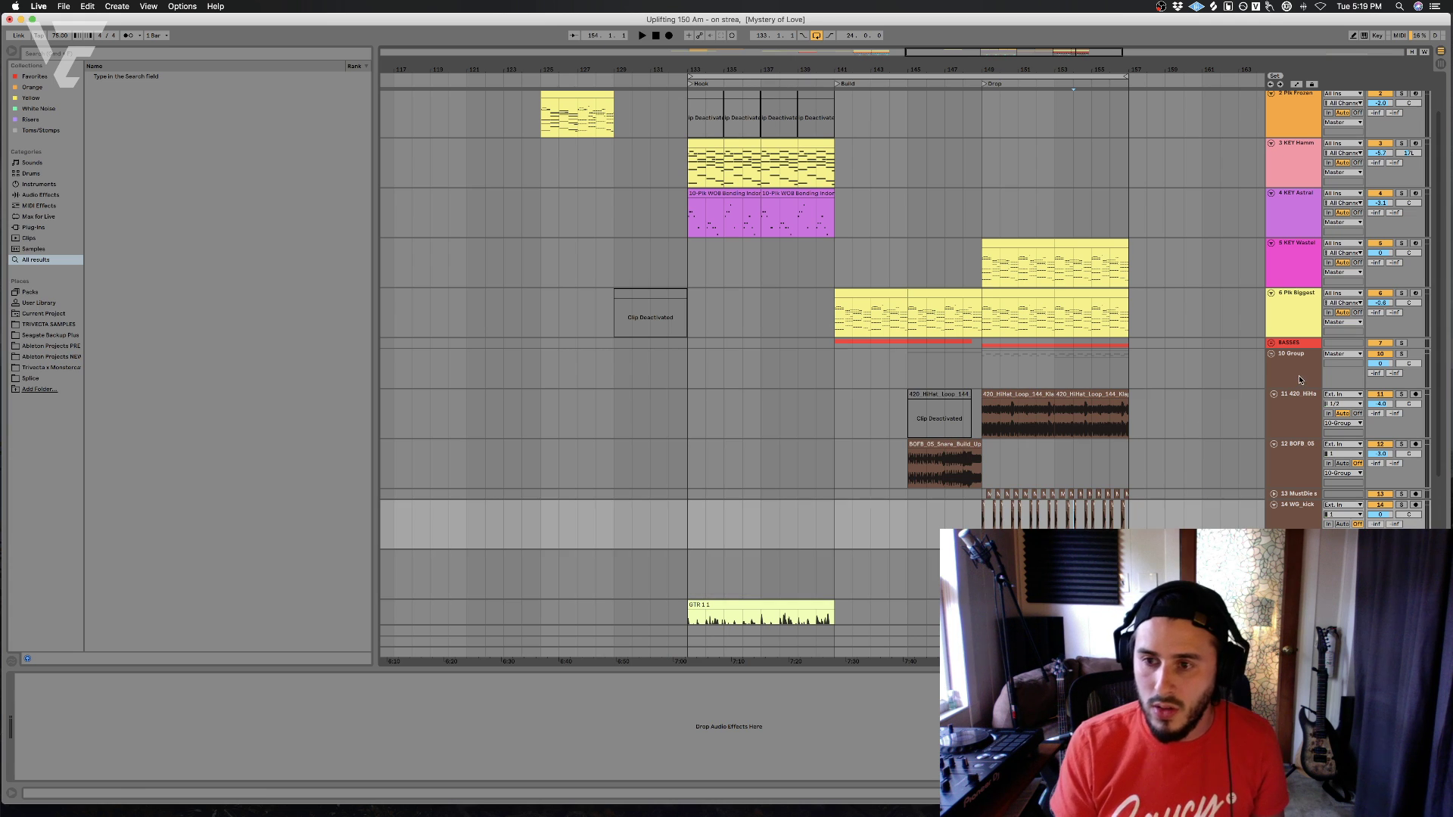
- Rename the brown group DRUMS and fold it
{"action": "left_click", "coordinate": [1298, 376]}
{"action": "key", "text": "super+r"}
{"action": "type", "text": "DRUMS"}
{"action": "key", "text": "Return"}
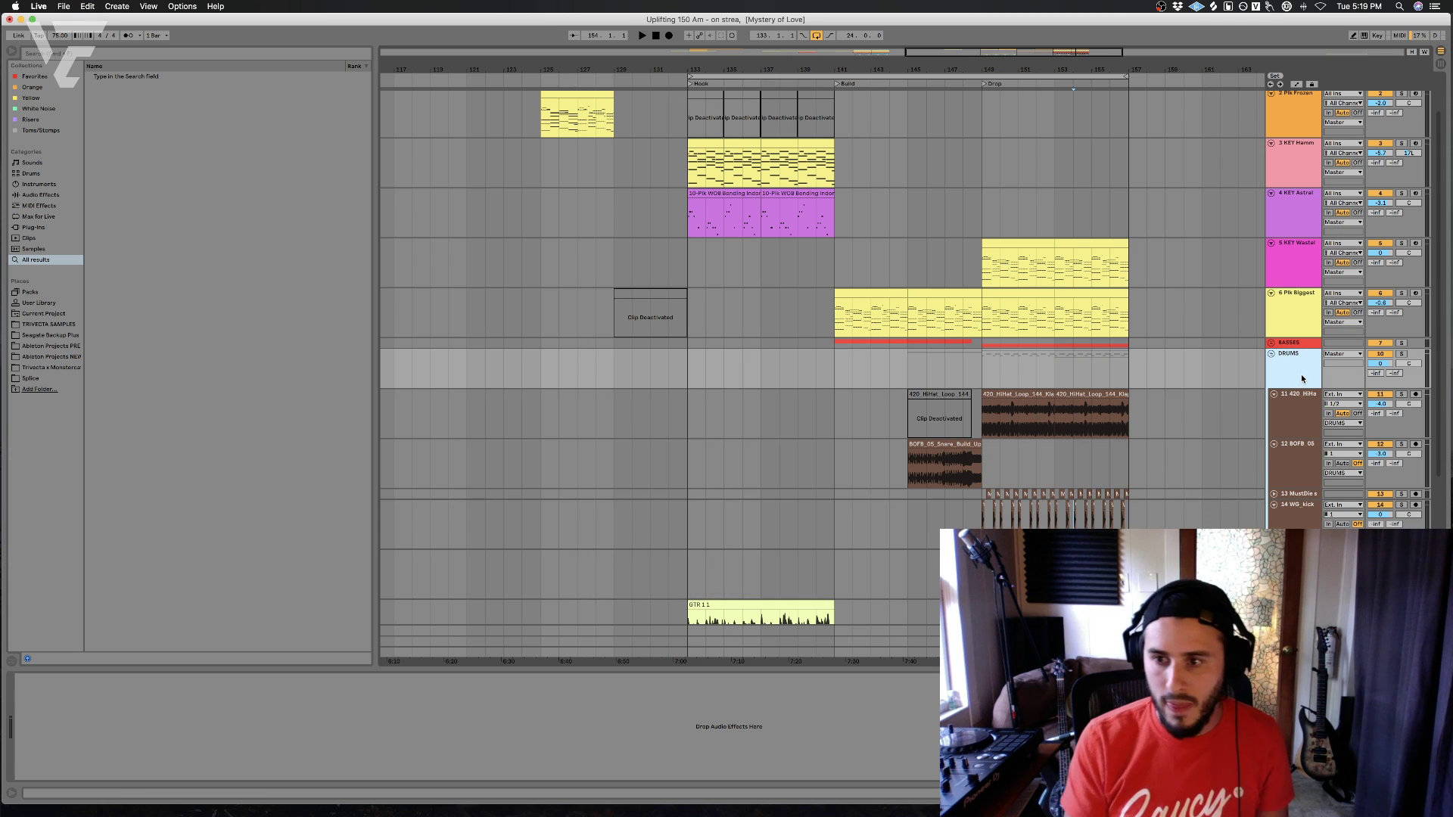
{"action": "left_click", "coordinate": [1272, 354]}
- Group the GTR 1 track as GTRS and give the track inside it a name starting with Acoustic
{"action": "left_click", "coordinate": [1298, 385]}
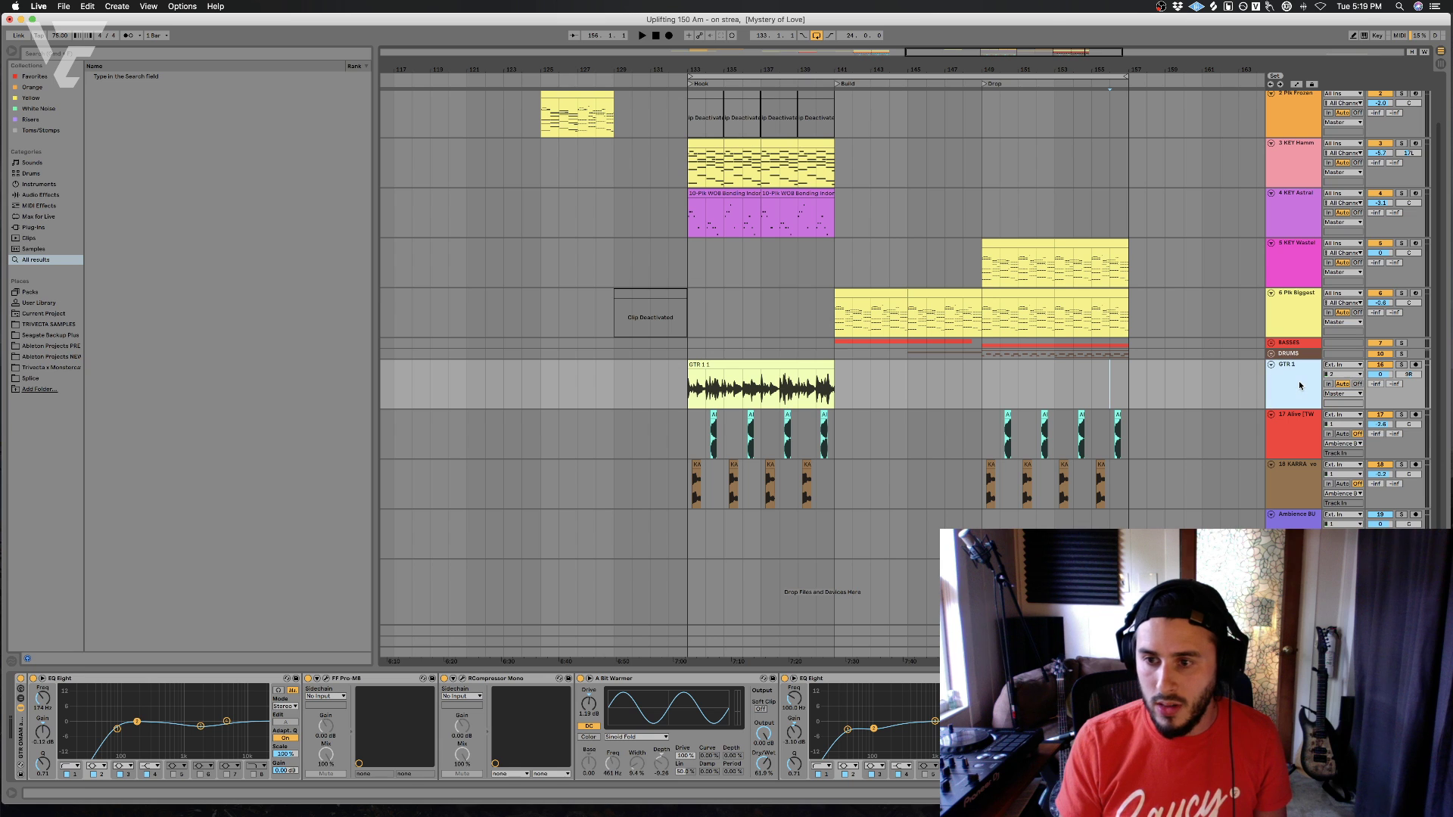
{"action": "key", "text": "super+g"}
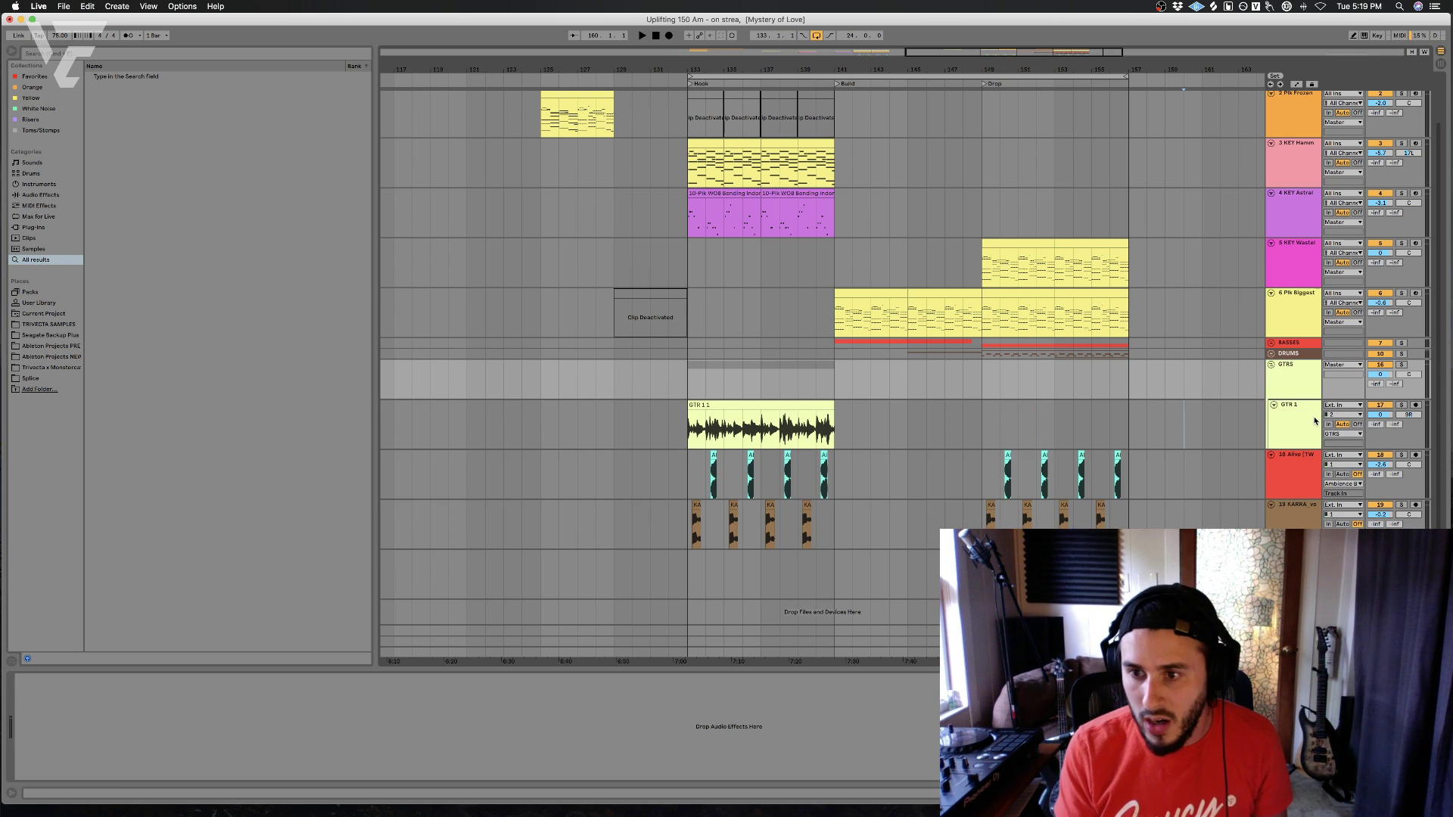
{"action": "left_click", "coordinate": [1287, 433]}
{"action": "key", "text": "super+r"}
{"action": "type", "text": "Ac"}
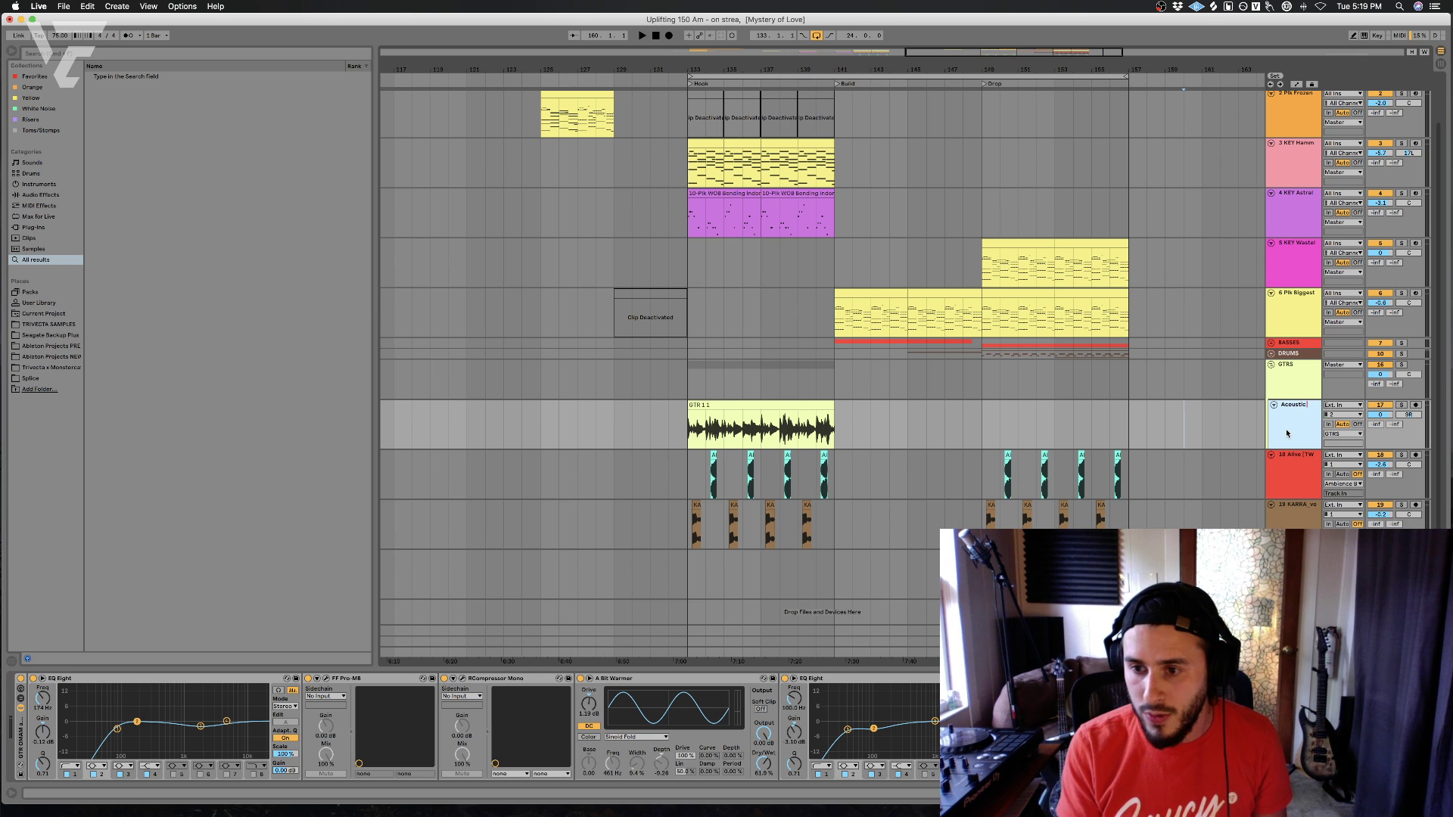
- Group the Alive, KARRA and Ambience Bus tracks, name the group AMBI and colour it pink
{"action": "left_click", "coordinate": [1296, 521]}
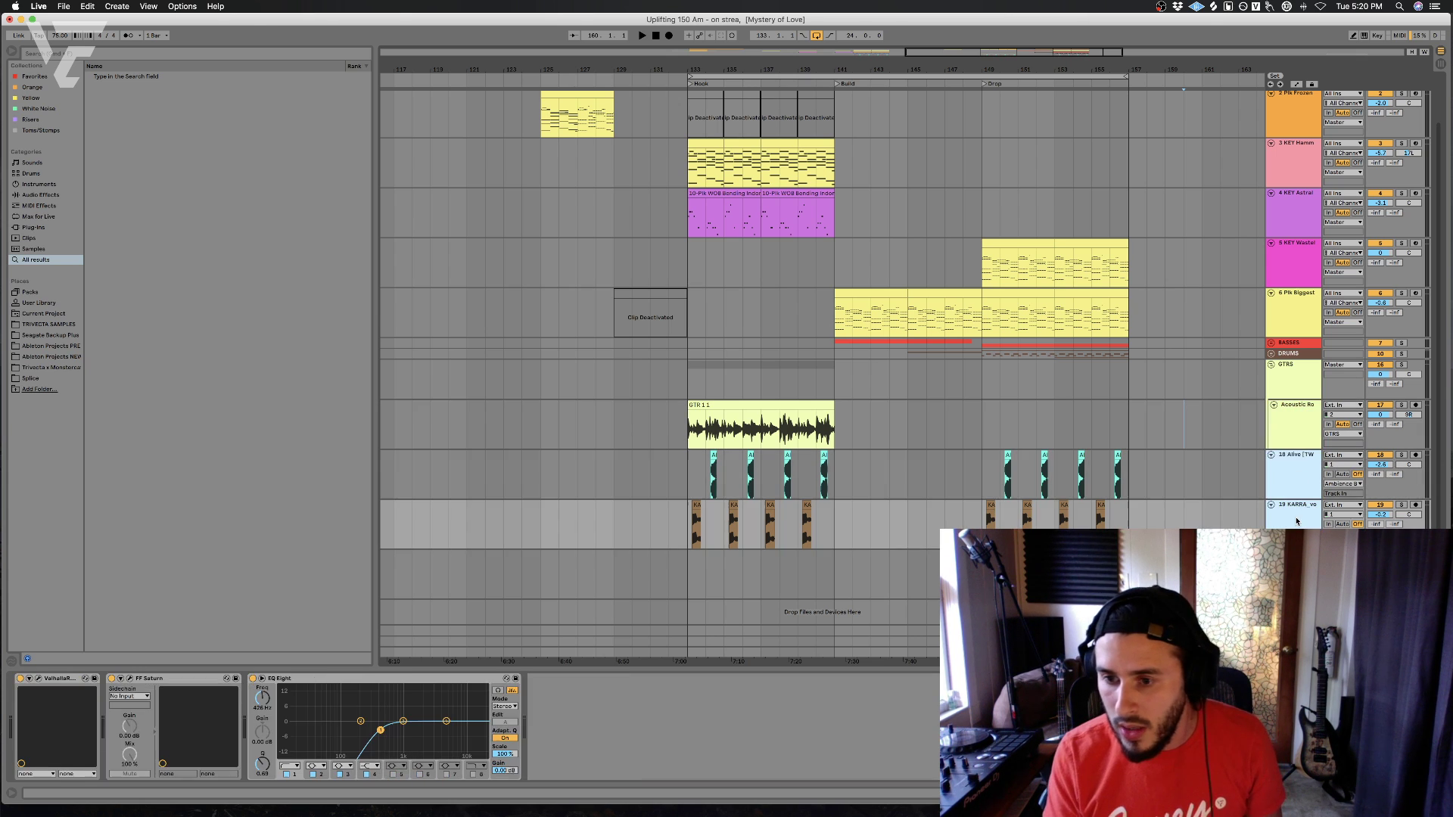
{"action": "left_click", "coordinate": [1291, 496], "text": "shift"}
{"action": "key", "text": "super+g"}
{"action": "key", "text": "super+r"}
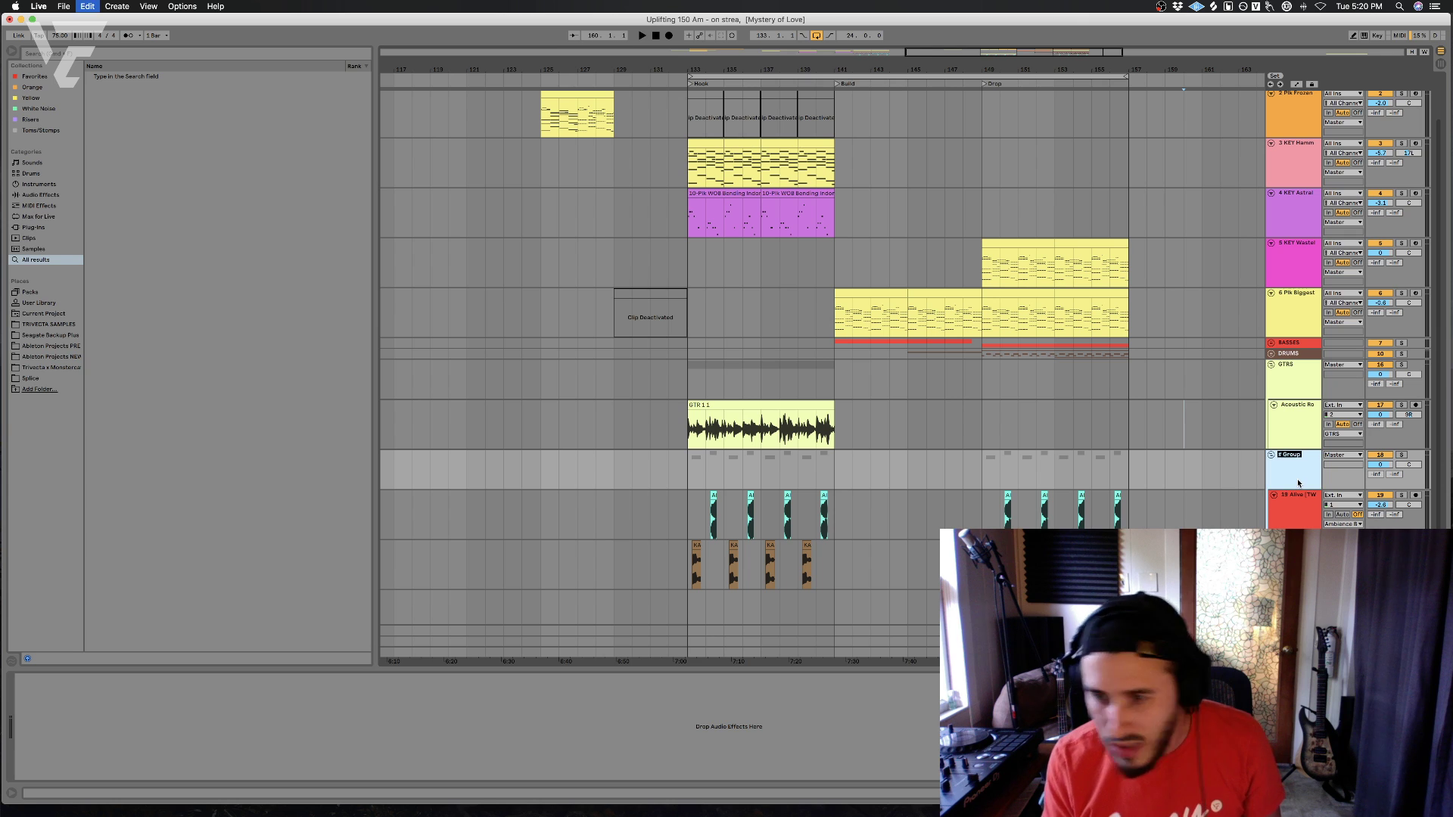
{"action": "type", "text": "AMBI"}
{"action": "right_click", "coordinate": [1292, 477]}
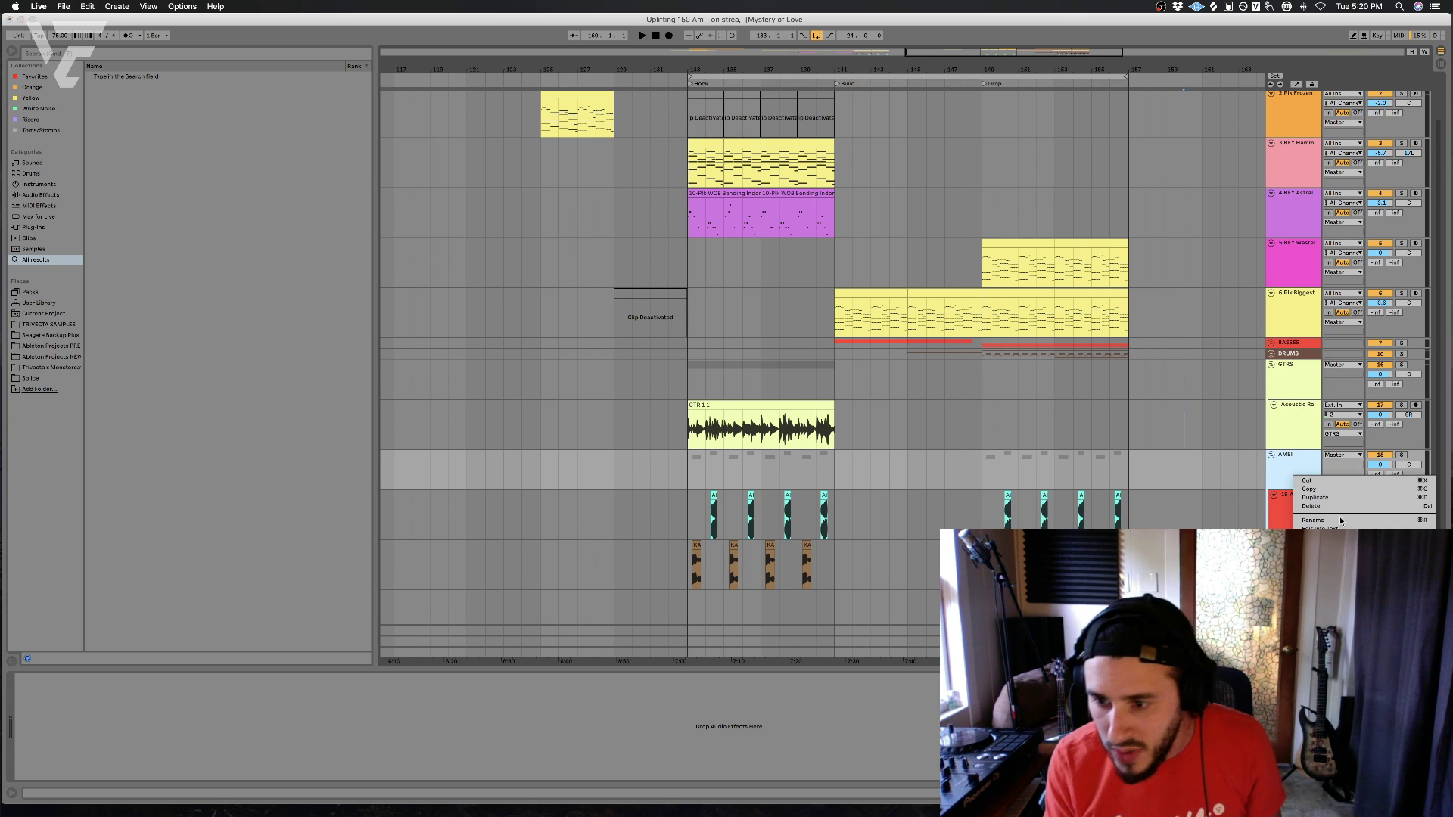
{"action": "left_click", "coordinate": [1416, 629]}
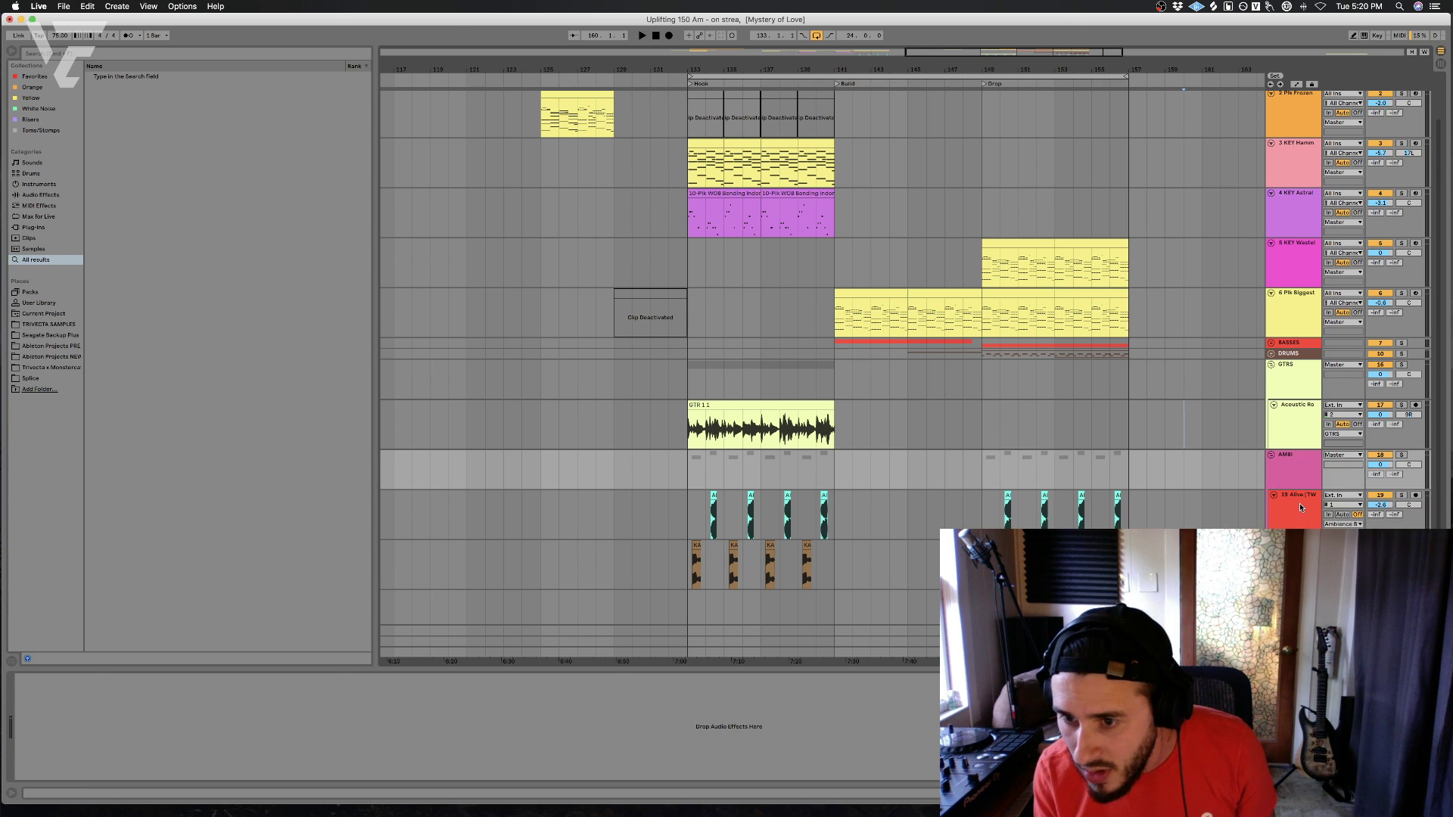
- Colour the tracks inside the AMBI group the same pink as the group
{"action": "left_click", "coordinate": [1299, 519]}
{"action": "left_click", "coordinate": [1299, 556], "text": "shift"}
{"action": "right_click", "coordinate": [1301, 522]}
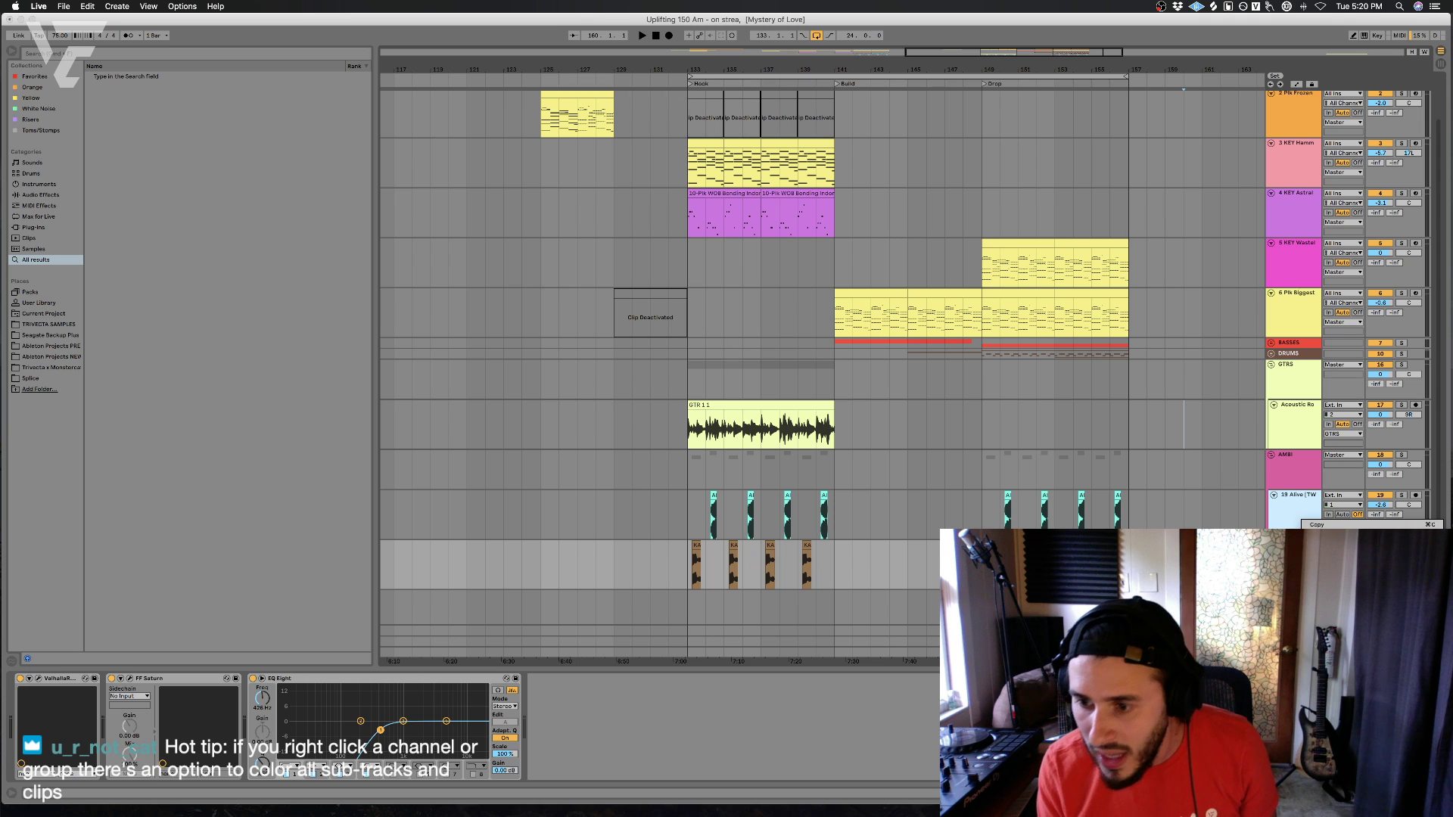
{"action": "left_click", "coordinate": [1416, 666]}
- Fold the AMBI and GTRS groups, briefly playing the arrangement around the start of the Hook
{"action": "scroll", "coordinate": [1300, 567], "scroll_direction": "down", "scroll_amount": 3}
{"action": "left_click", "coordinate": [1299, 567]}
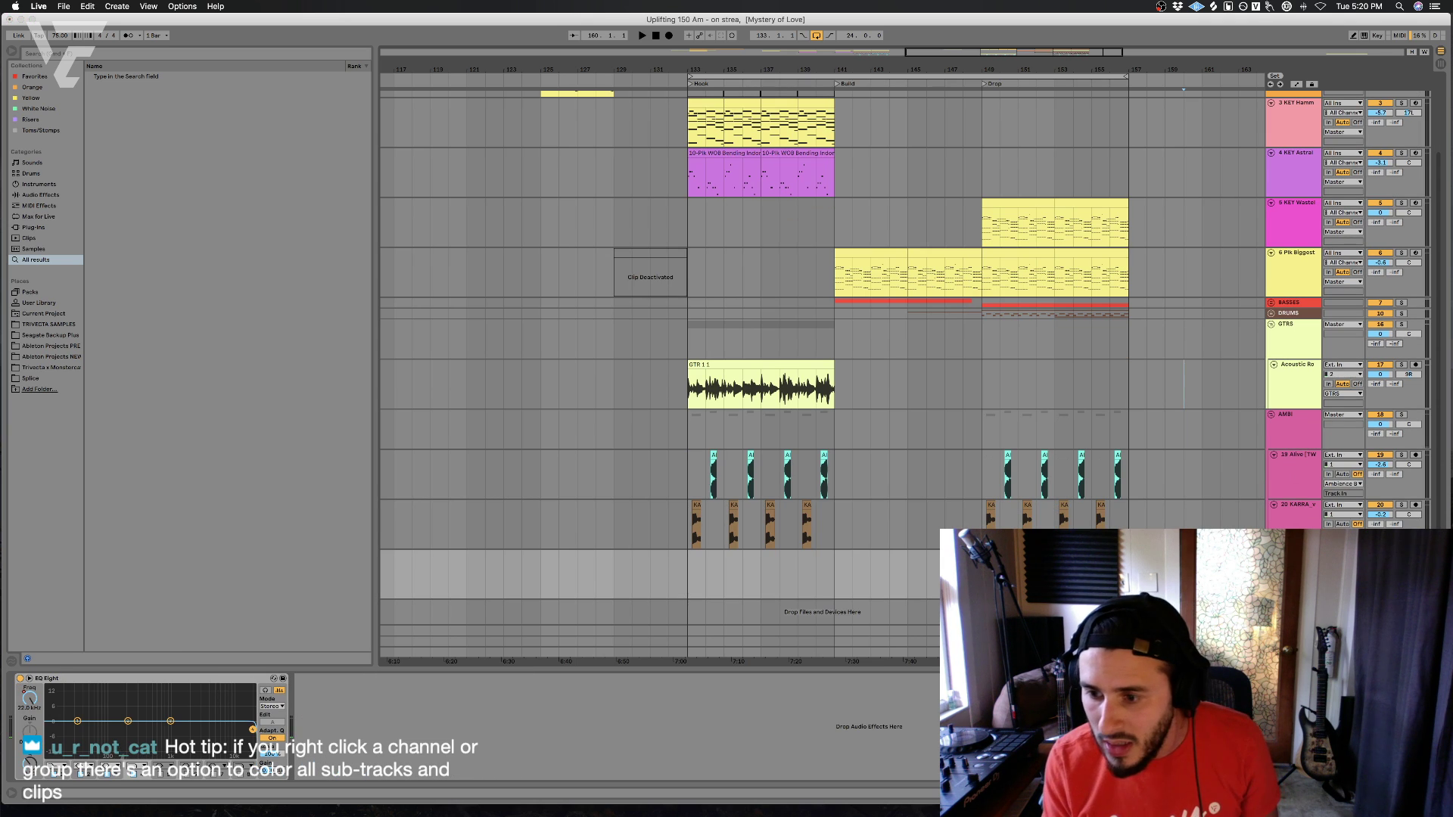
{"action": "left_click", "coordinate": [1199, 517]}
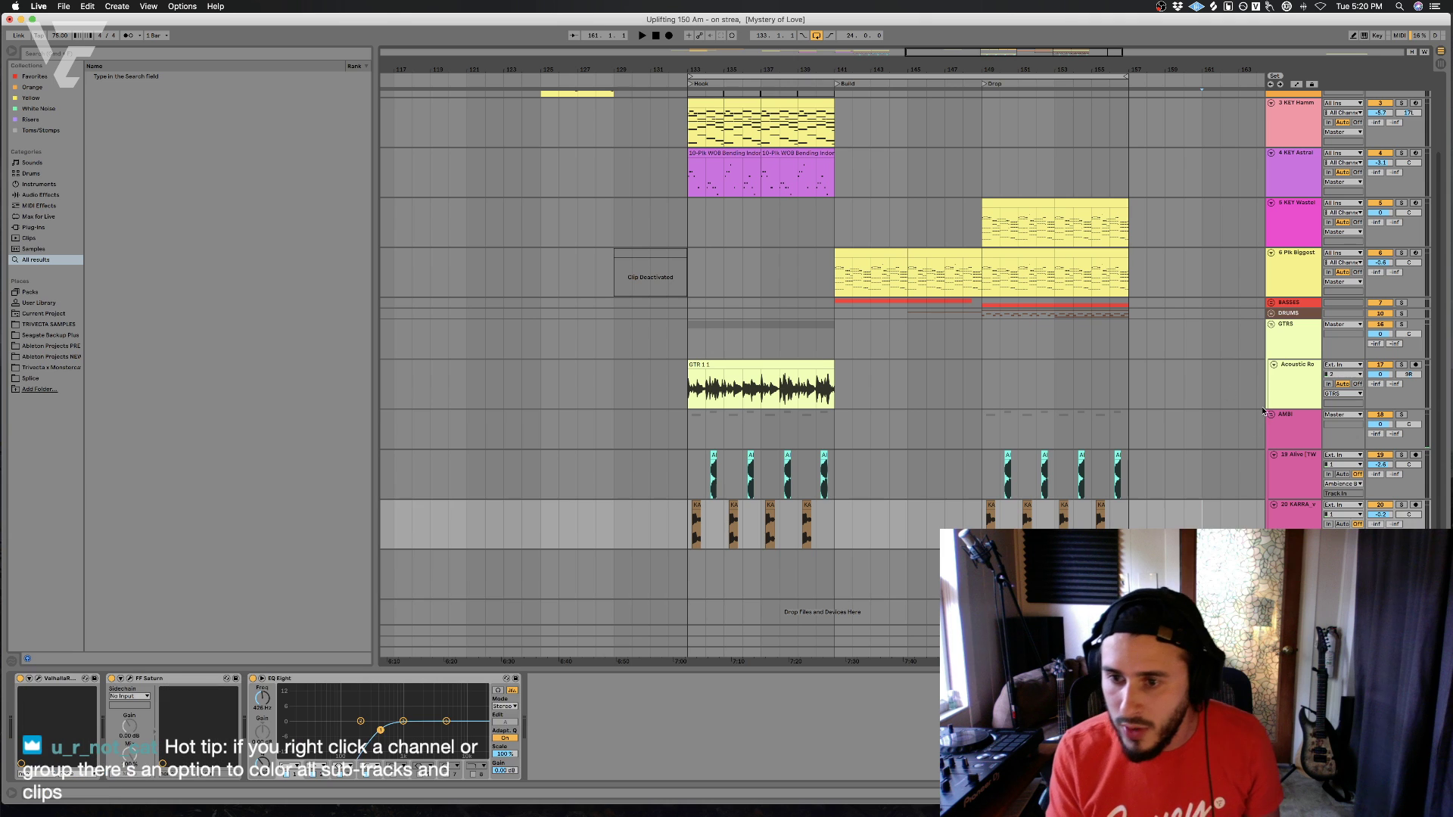
{"action": "left_click", "coordinate": [670, 397]}
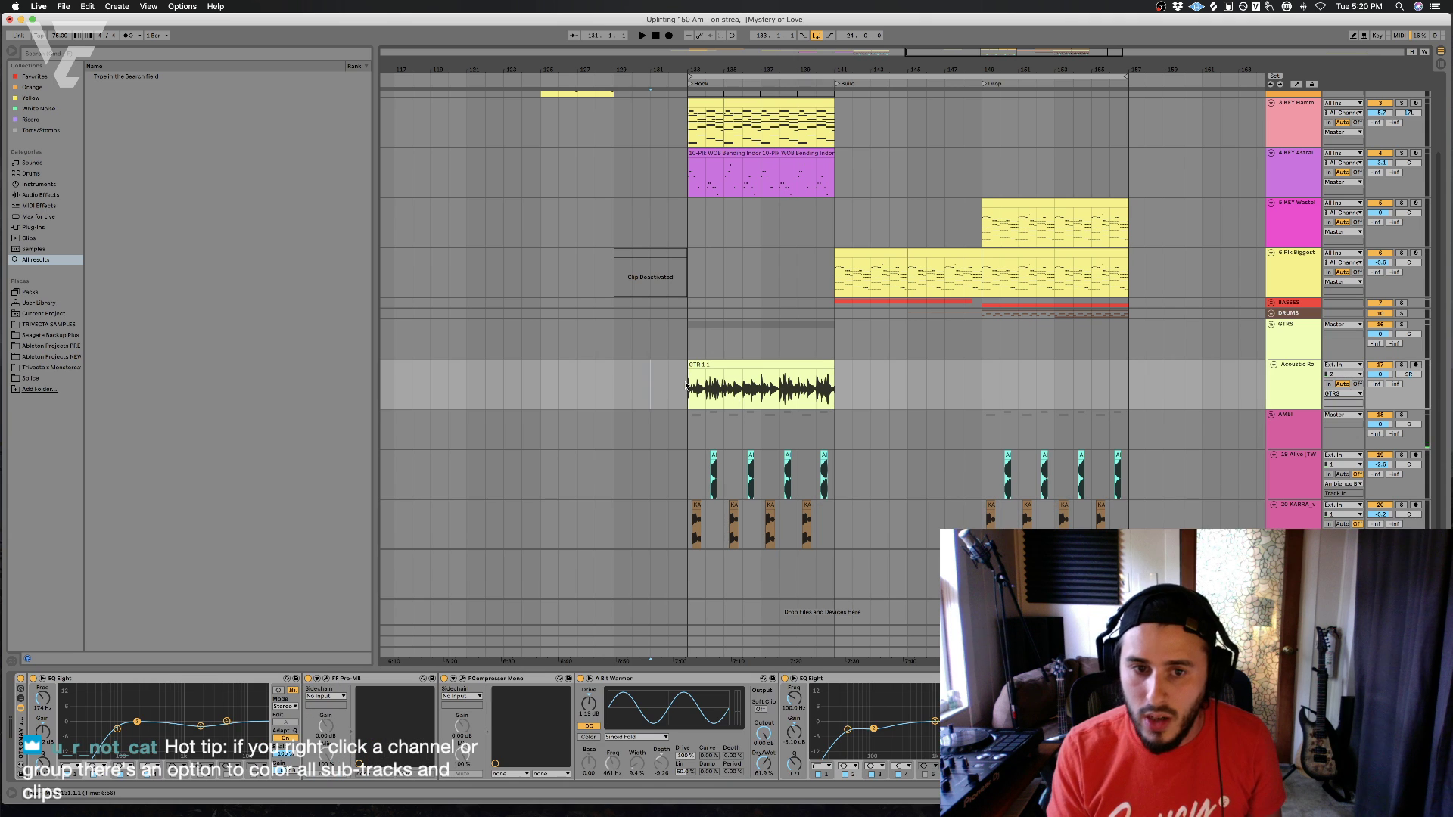
{"action": "left_click", "coordinate": [1272, 416]}
{"action": "key", "text": "space"}
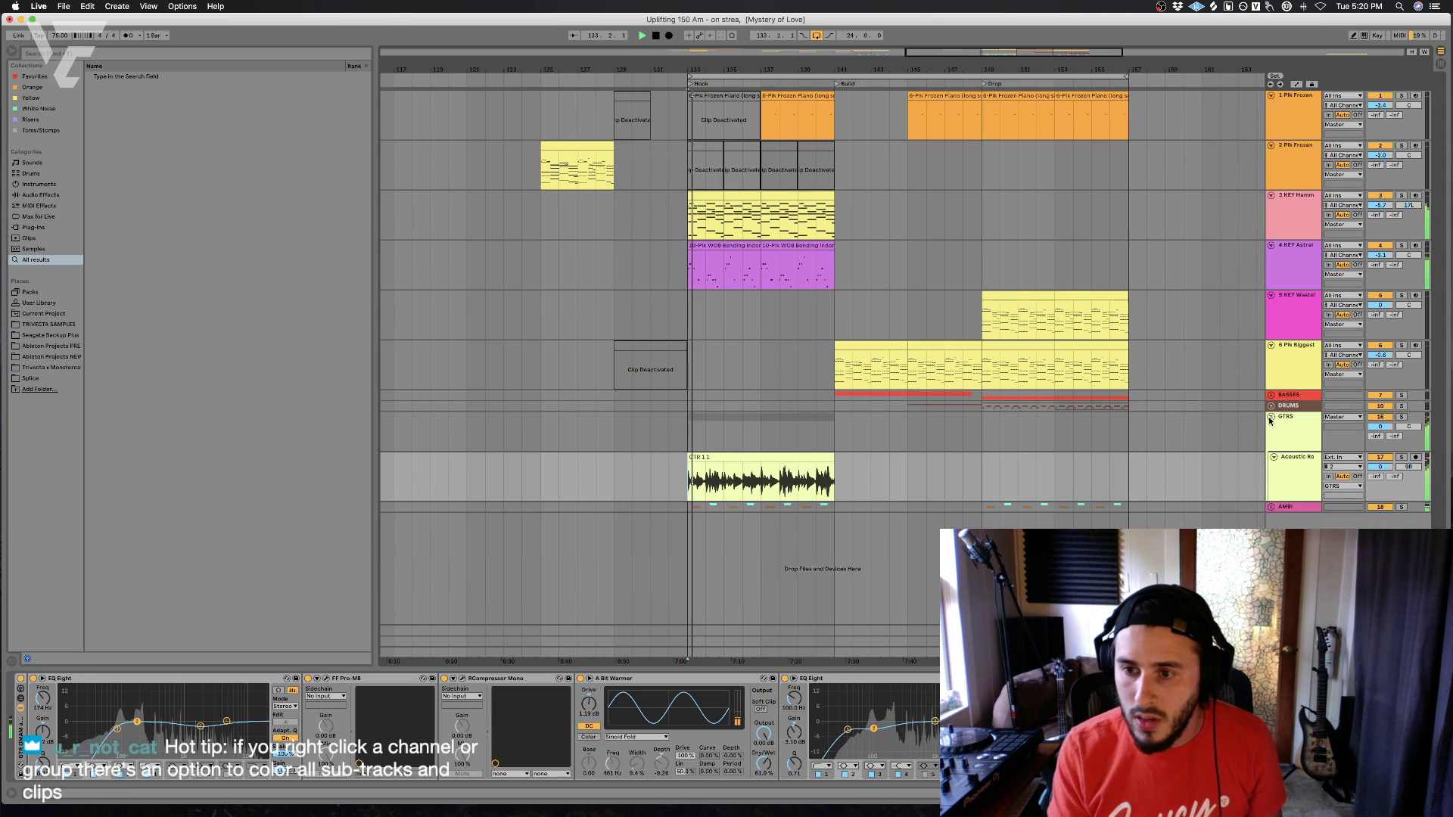
{"action": "left_click", "coordinate": [1272, 417]}
- Insert a MIDI track below the AMBI group, colour it yellow and group it as FX
{"action": "left_click", "coordinate": [1288, 429]}
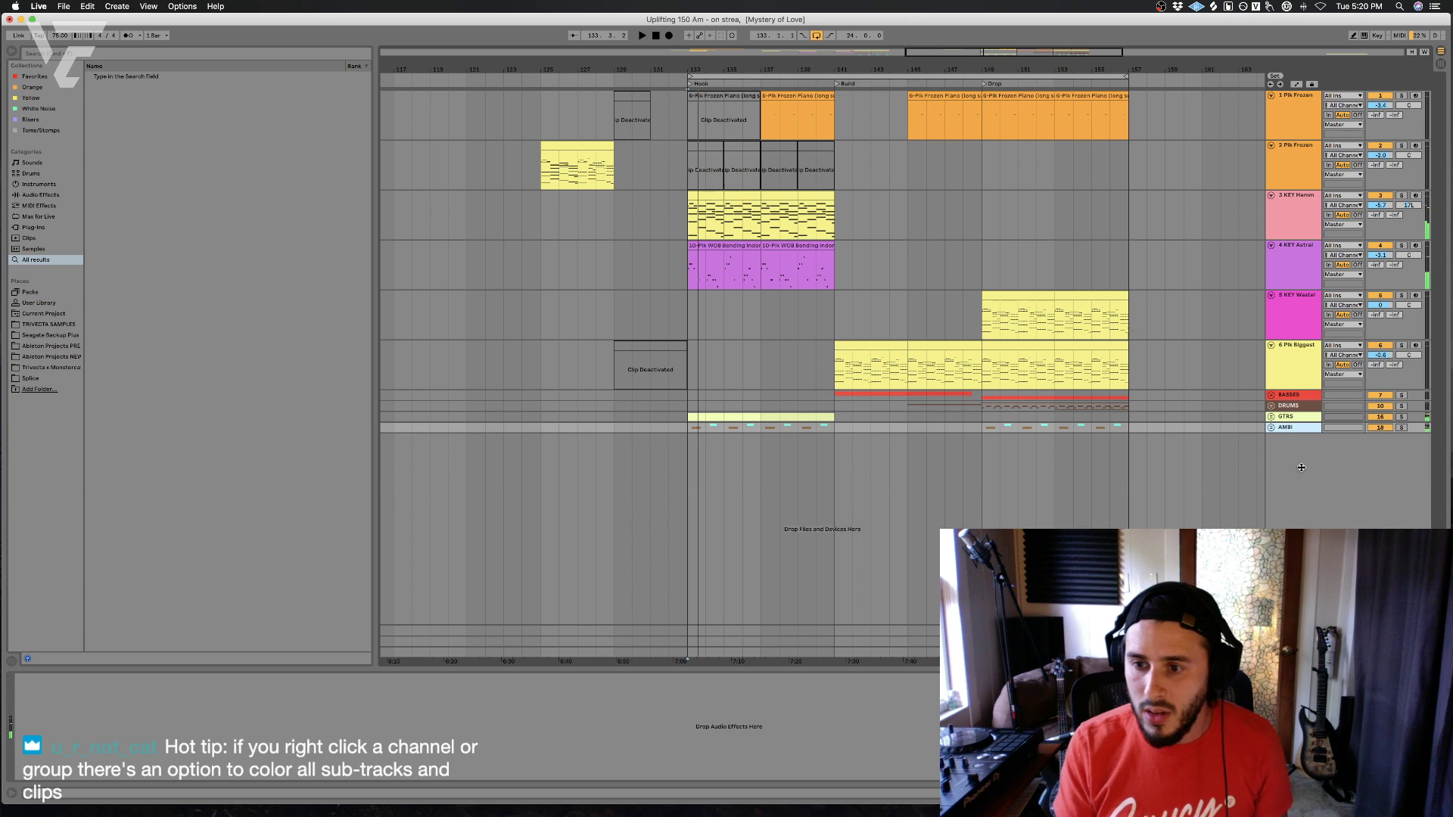
{"action": "key", "text": "super+shift+t"}
{"action": "right_click", "coordinate": [1299, 453]}
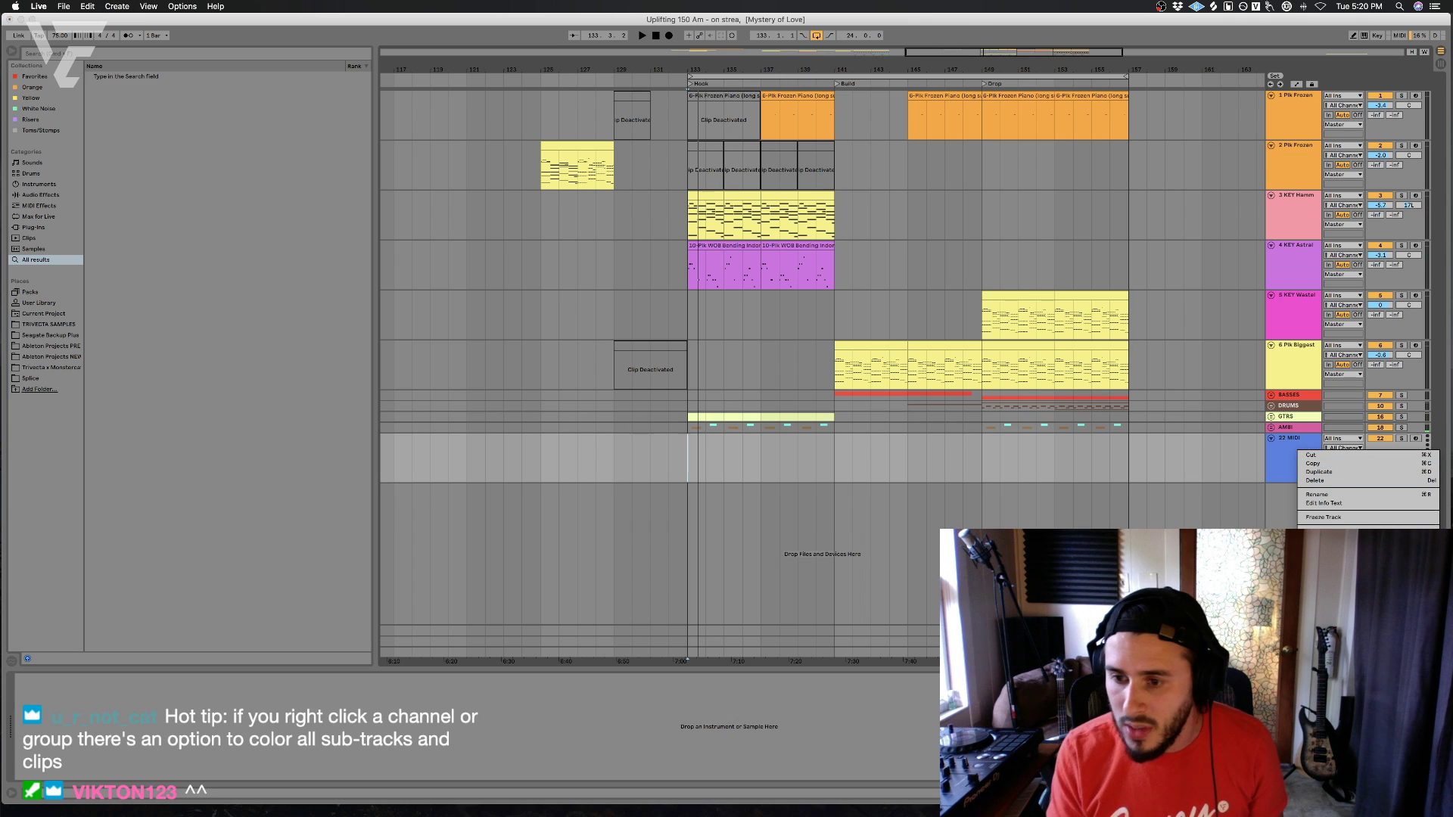
{"action": "key", "text": "Escape"}
{"action": "key", "text": "super+g"}
{"action": "type", "text": "FX"}
- Rename the MIDI track inside the FX group as FX and fold the group
{"action": "left_click", "coordinate": [1299, 501]}
{"action": "key", "text": "super+r"}
{"action": "type", "text": "FX"}
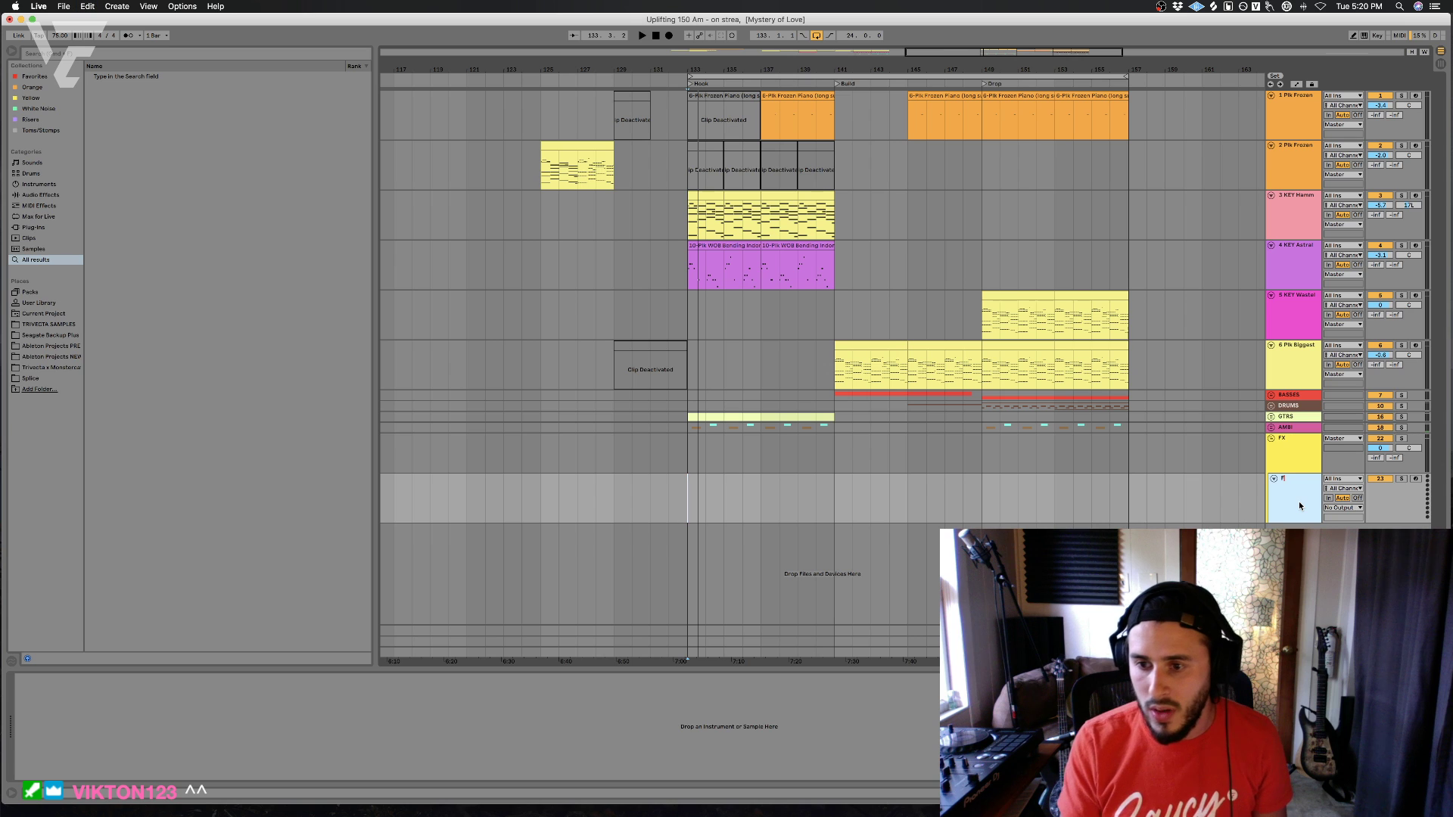
{"action": "left_click", "coordinate": [1271, 438]}
- Solo track 6 (Biggest), listen to its clip at the start of the Build, and turn the solo off
{"action": "left_click", "coordinate": [1296, 364]}
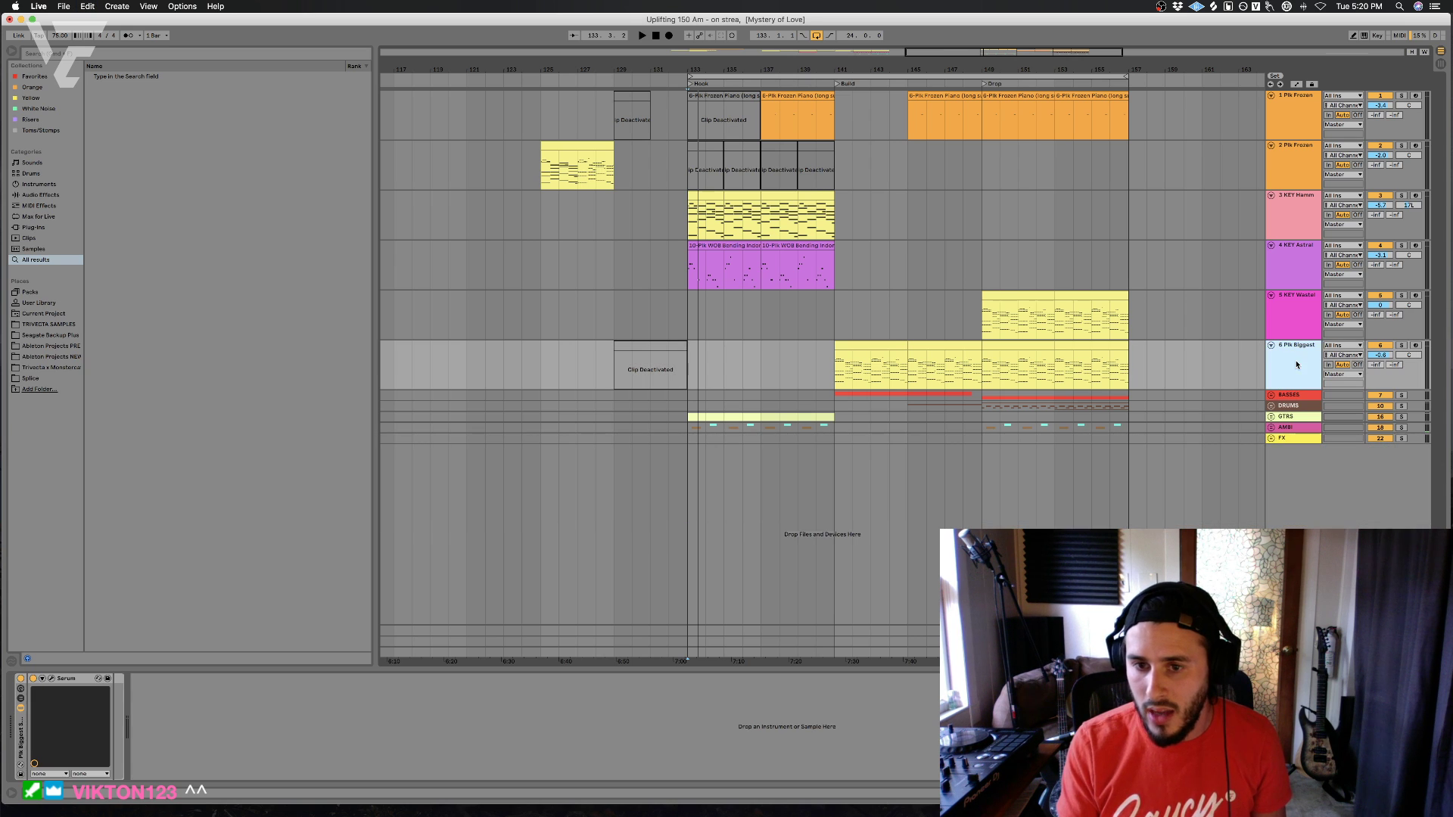
{"action": "left_click", "coordinate": [1292, 326]}
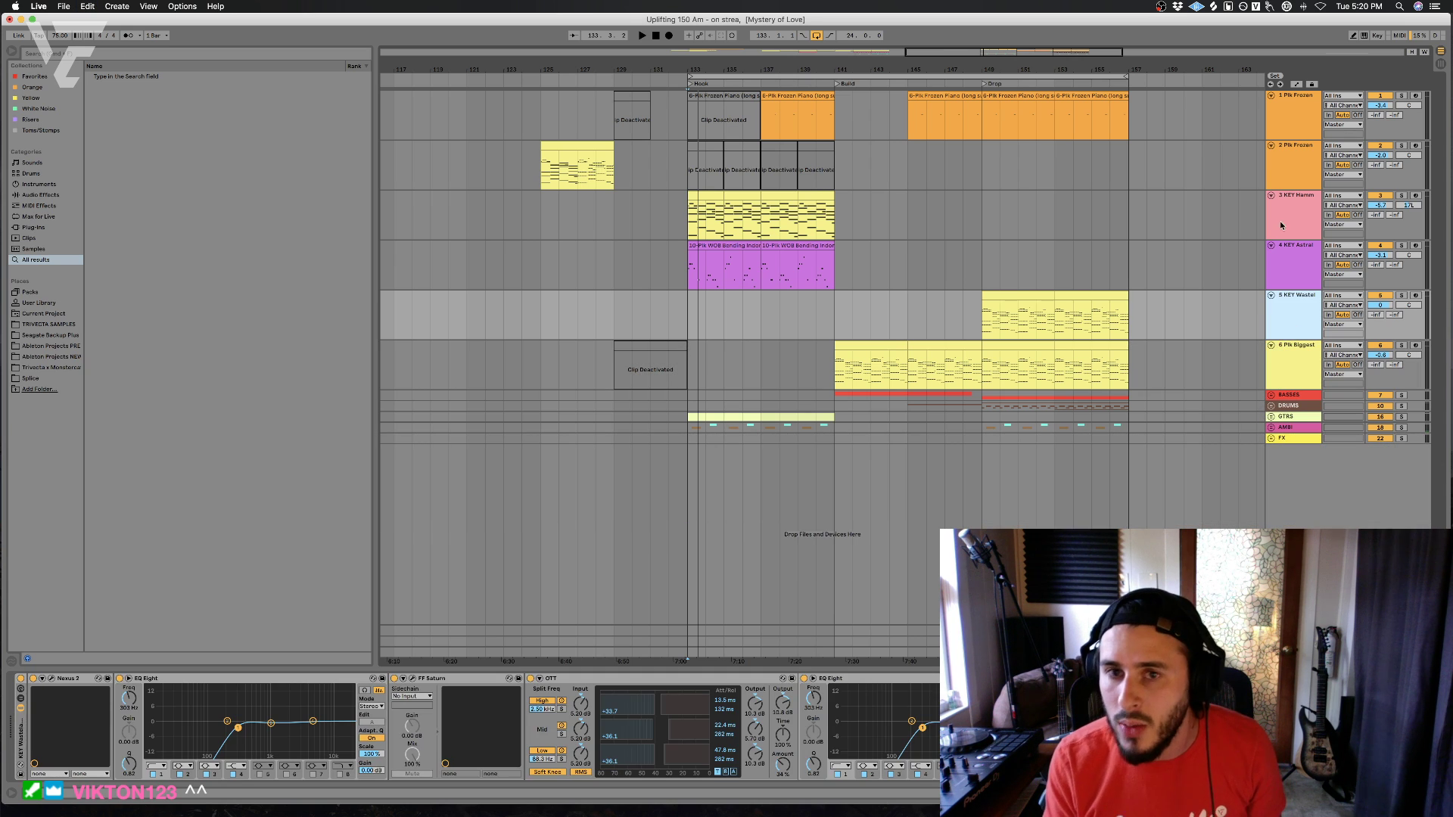
{"action": "left_click", "coordinate": [1295, 352]}
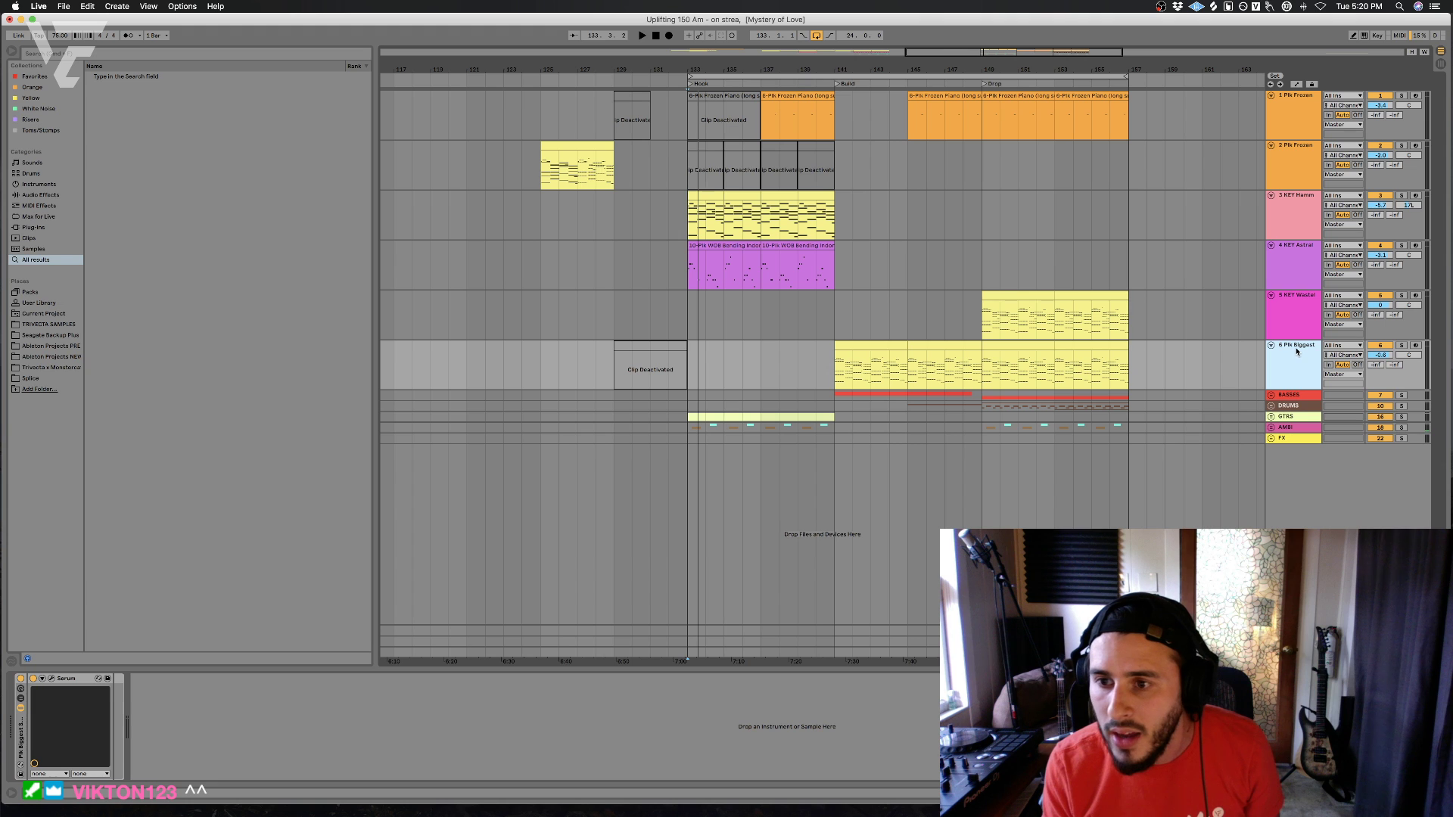
{"action": "left_click", "coordinate": [1297, 320]}
{"action": "left_click", "coordinate": [943, 384]}
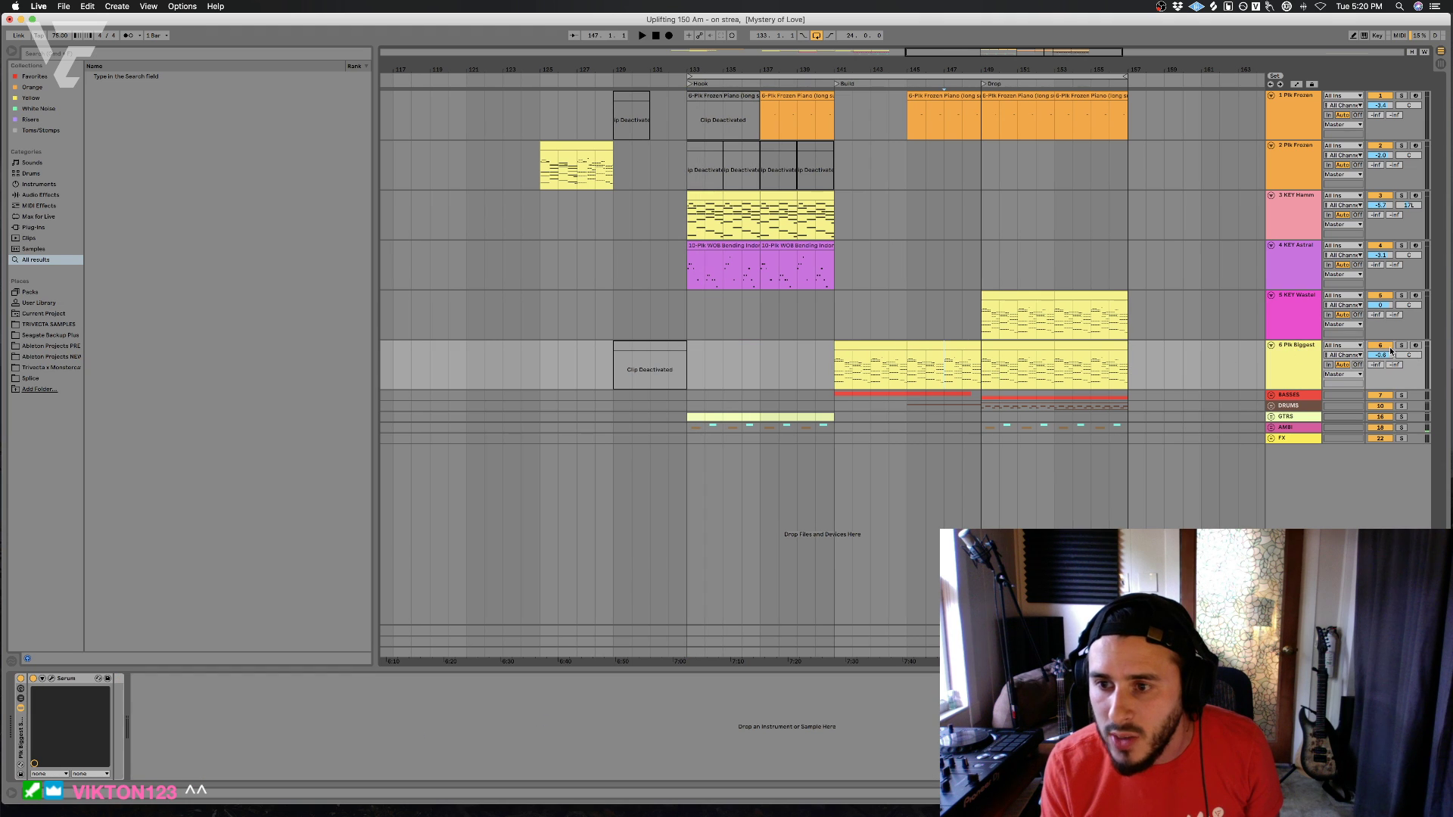
{"action": "left_click", "coordinate": [1402, 346]}
{"action": "key", "text": "space"}
{"action": "left_click", "coordinate": [868, 346]}
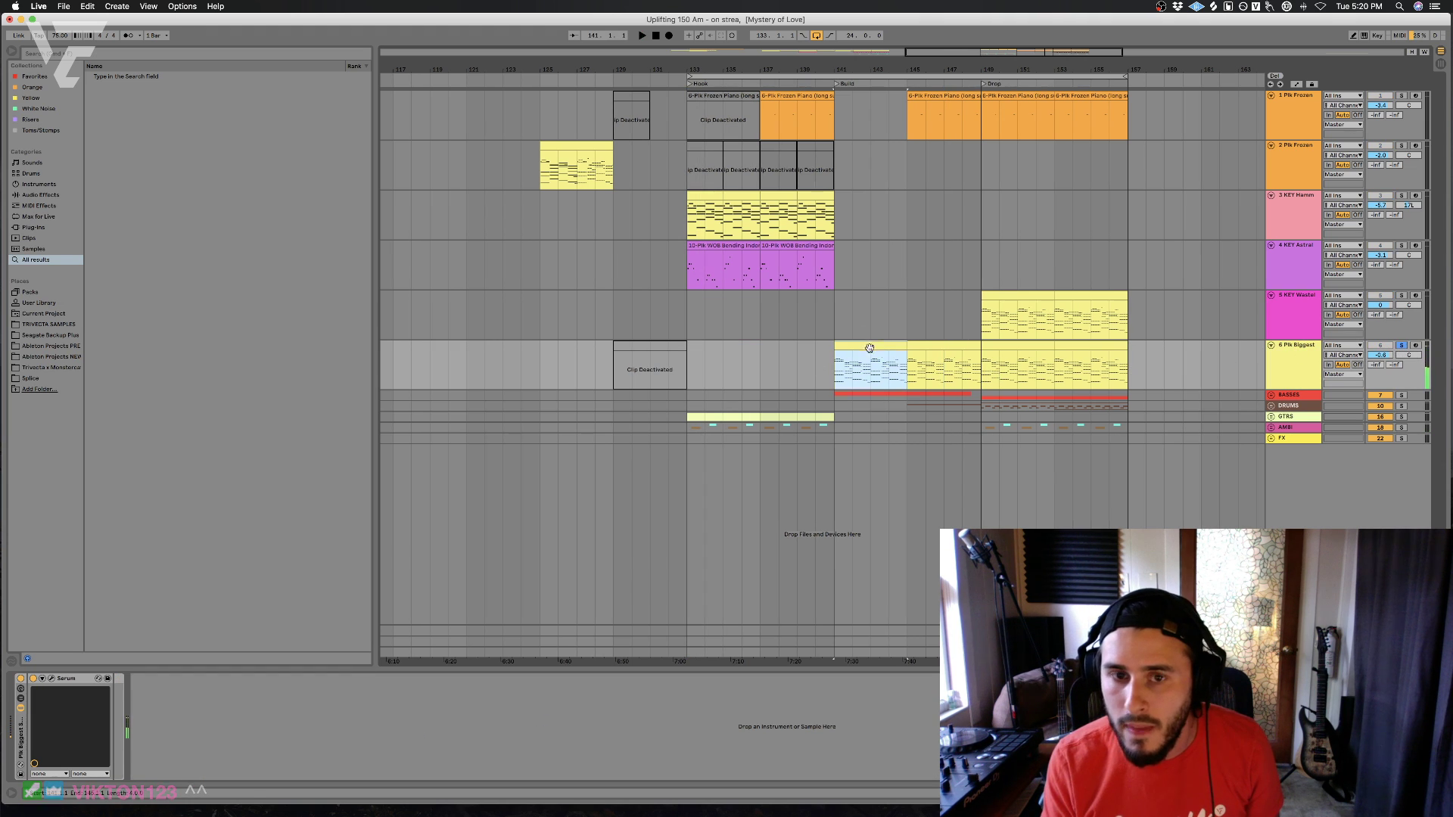
{"action": "key", "text": "space"}
{"action": "left_click", "coordinate": [1401, 346]}
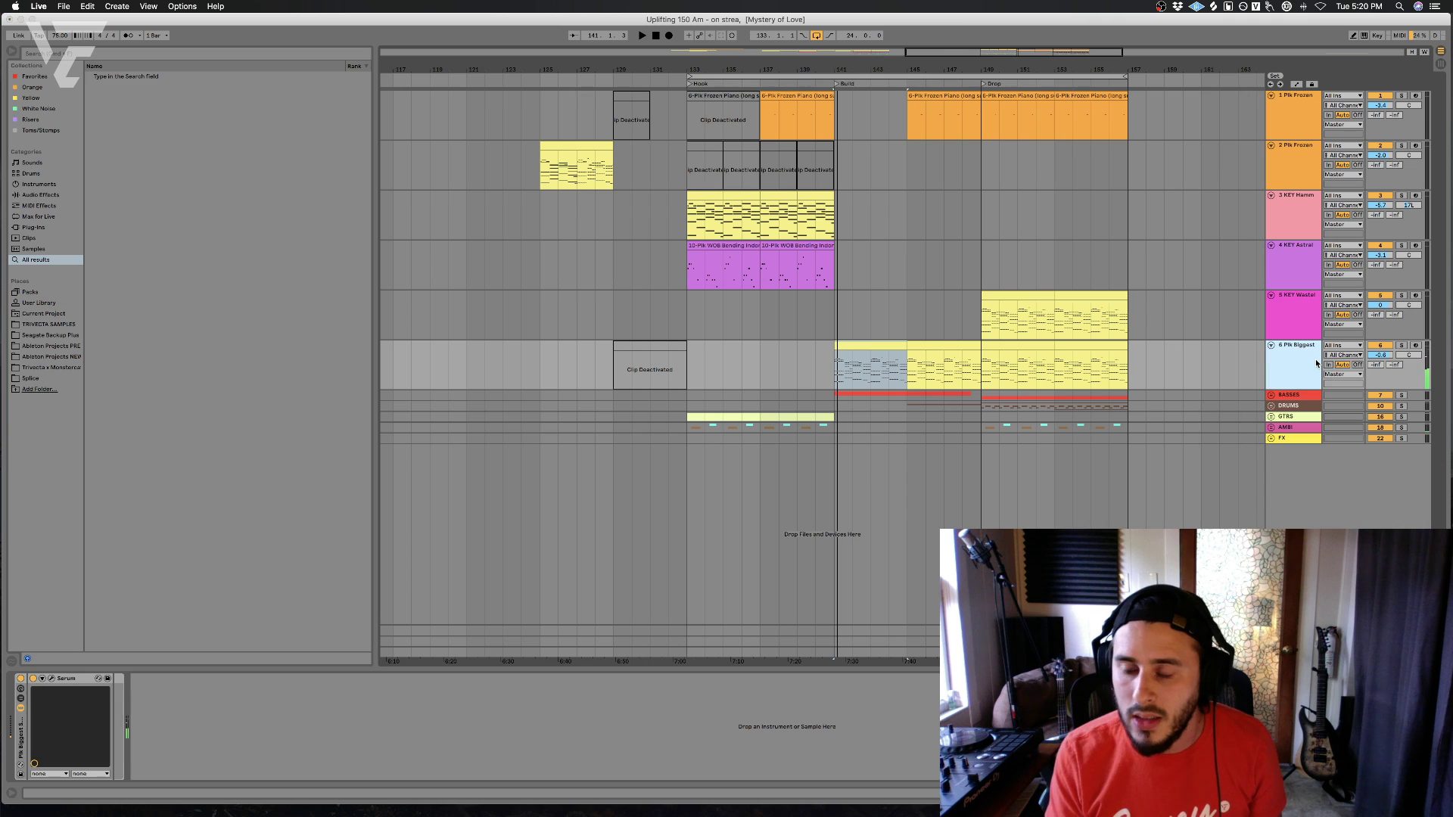
- Colour track 6 (Biggest) cyan and group it under the name PLUCKS/CHO
{"action": "right_click", "coordinate": [1315, 359]}
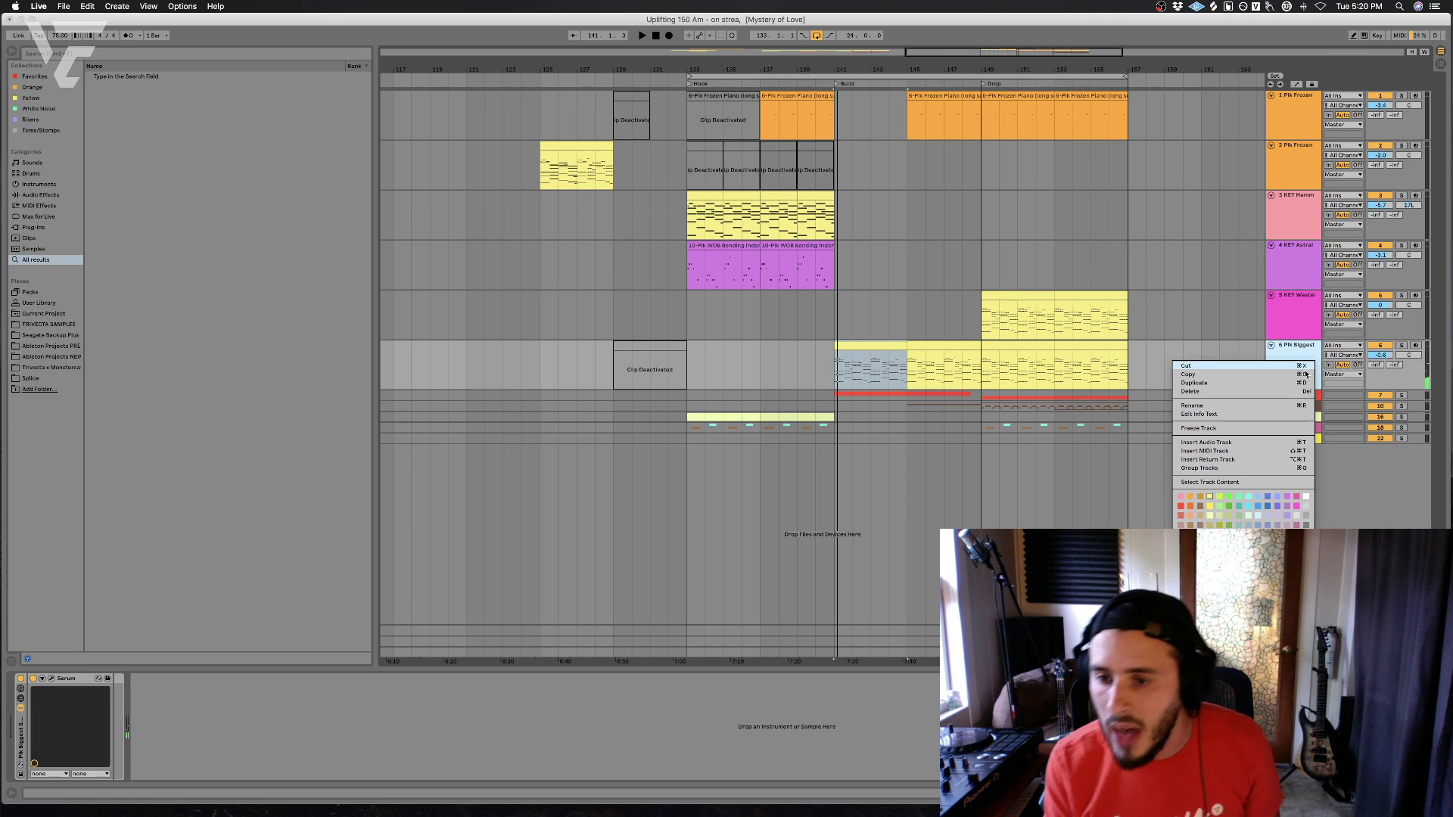
{"action": "left_click", "coordinate": [1251, 506]}
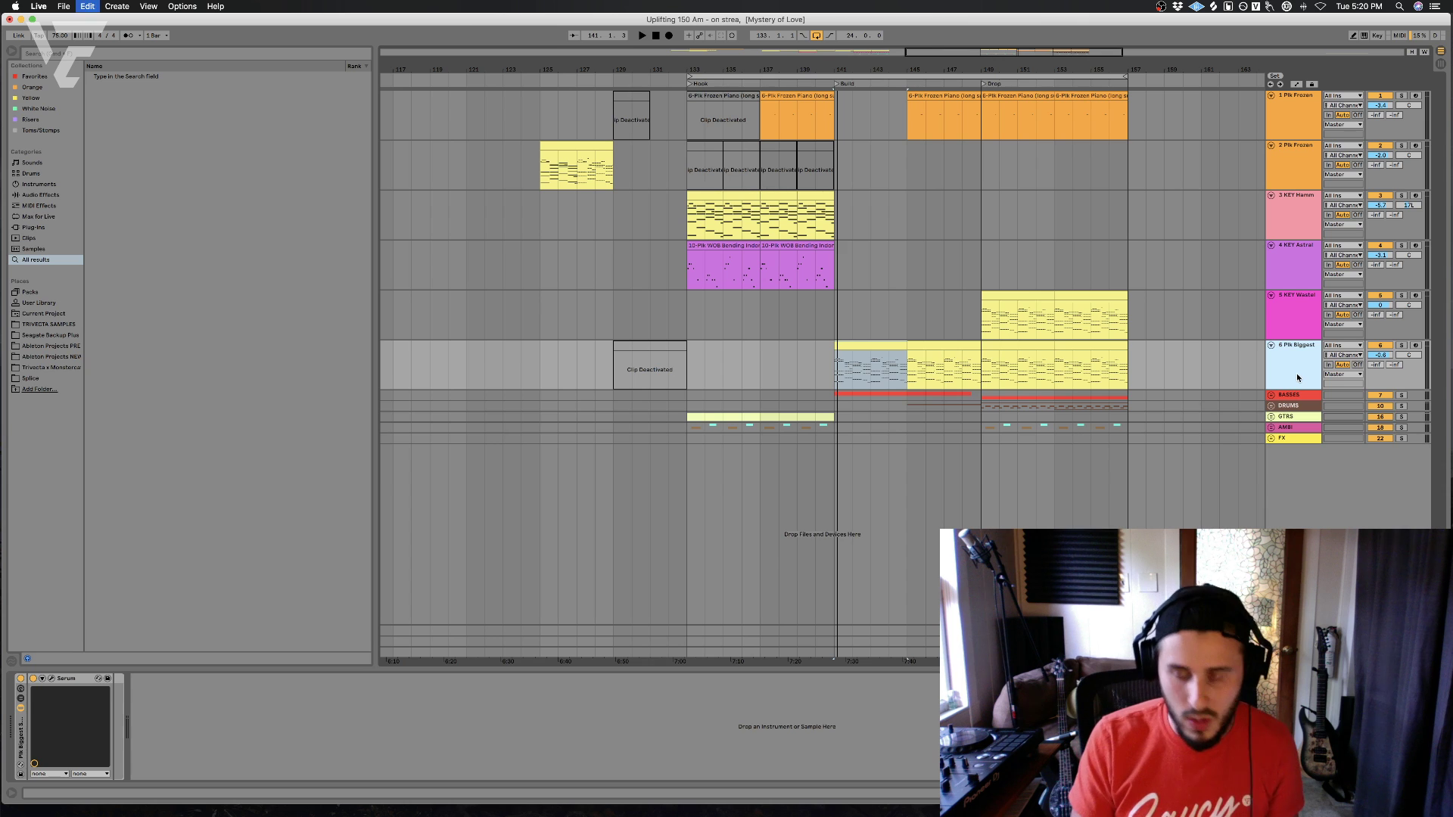
{"action": "key", "text": "super+g"}
{"action": "type", "text": "UCKS"}
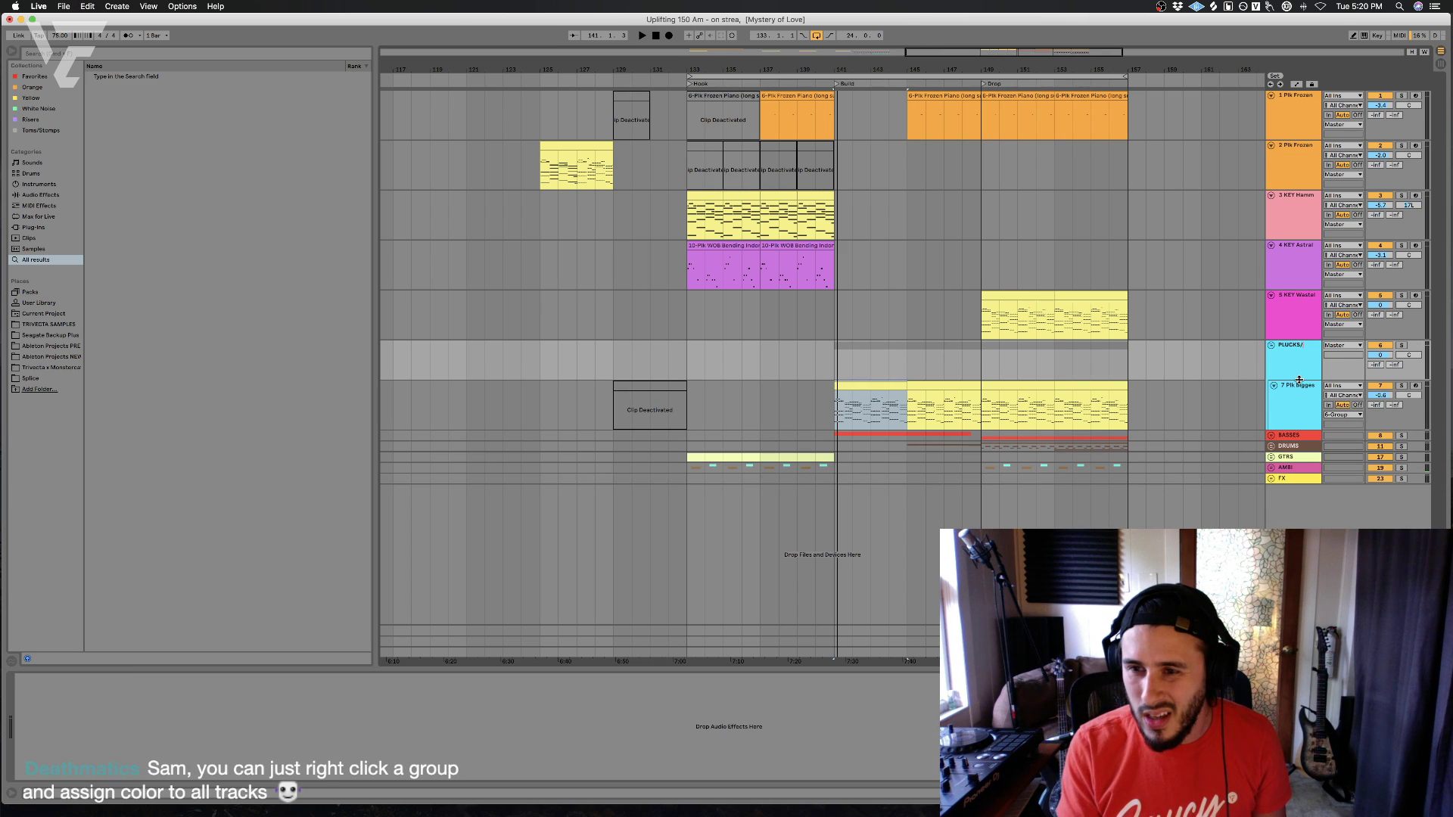
{"action": "type", "text": "/CHO"}
{"action": "key", "text": "Return"}
- Colour the five piano and key tracks above the PLUCKS/CHO group white and select the fifth one
{"action": "left_click", "coordinate": [1314, 325]}
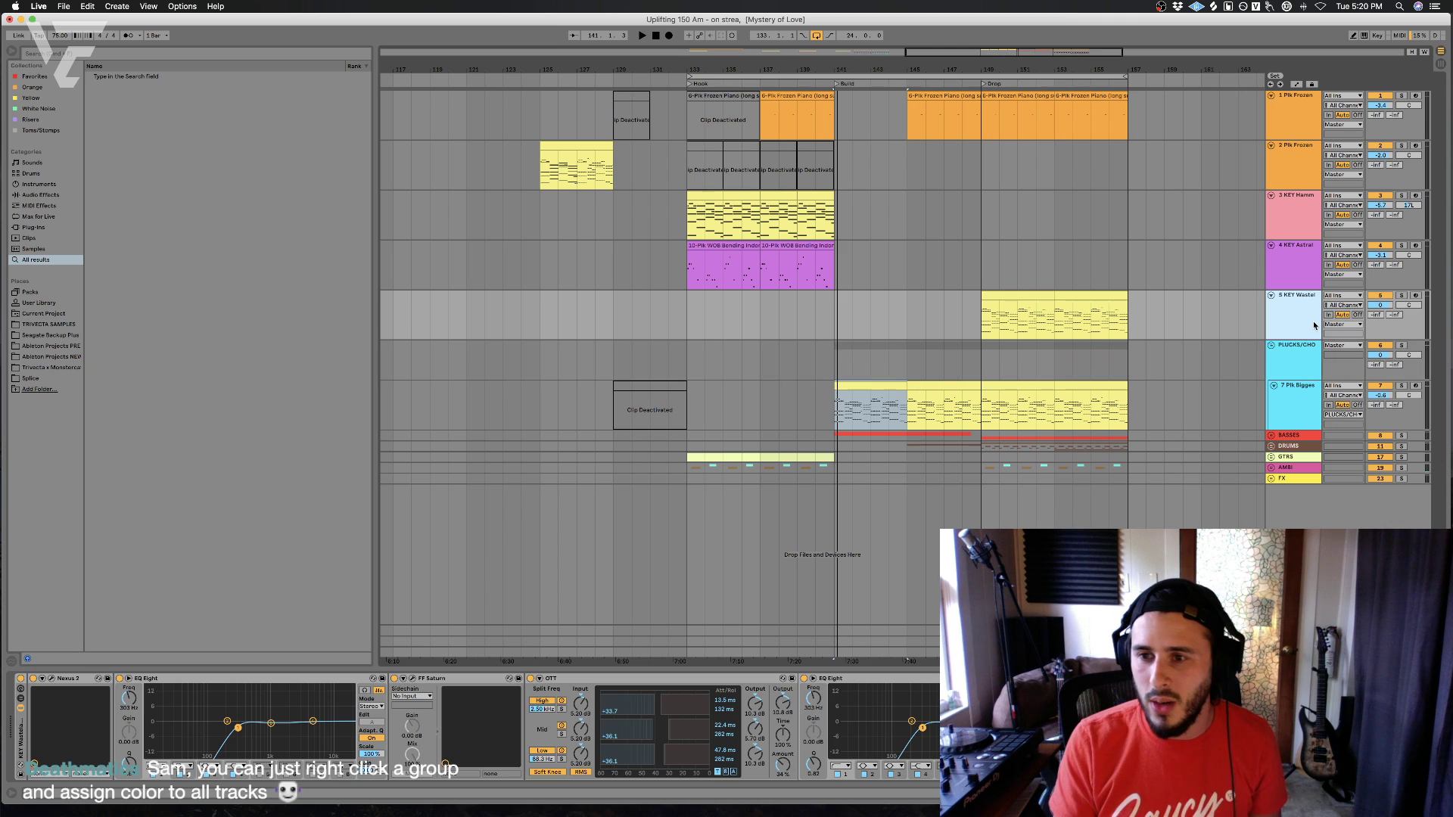
{"action": "left_click", "coordinate": [1303, 127], "text": "shift"}
{"action": "right_click", "coordinate": [1299, 122]}
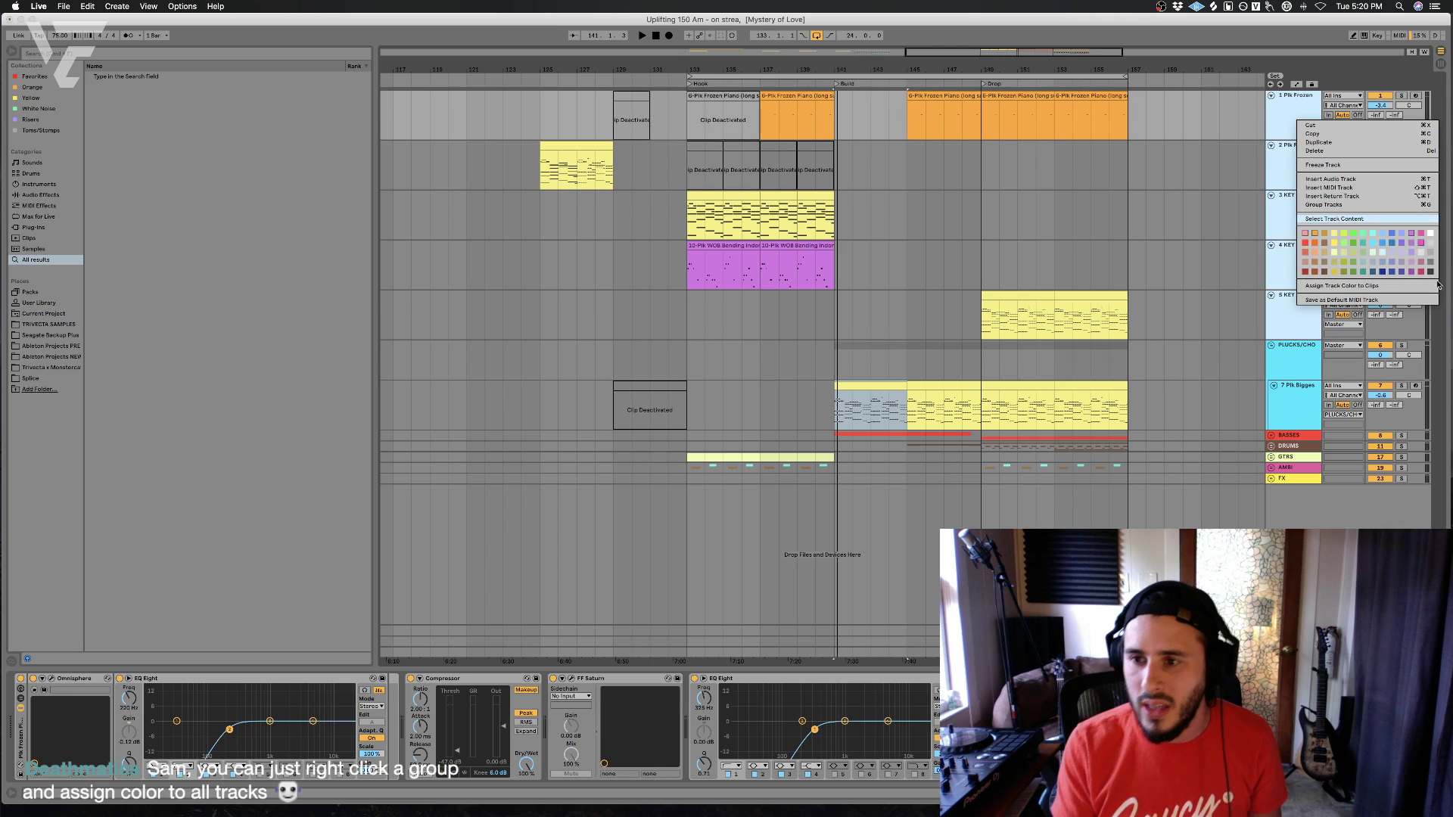
{"action": "left_click", "coordinate": [1429, 234]}
{"action": "left_click", "coordinate": [1295, 323]}
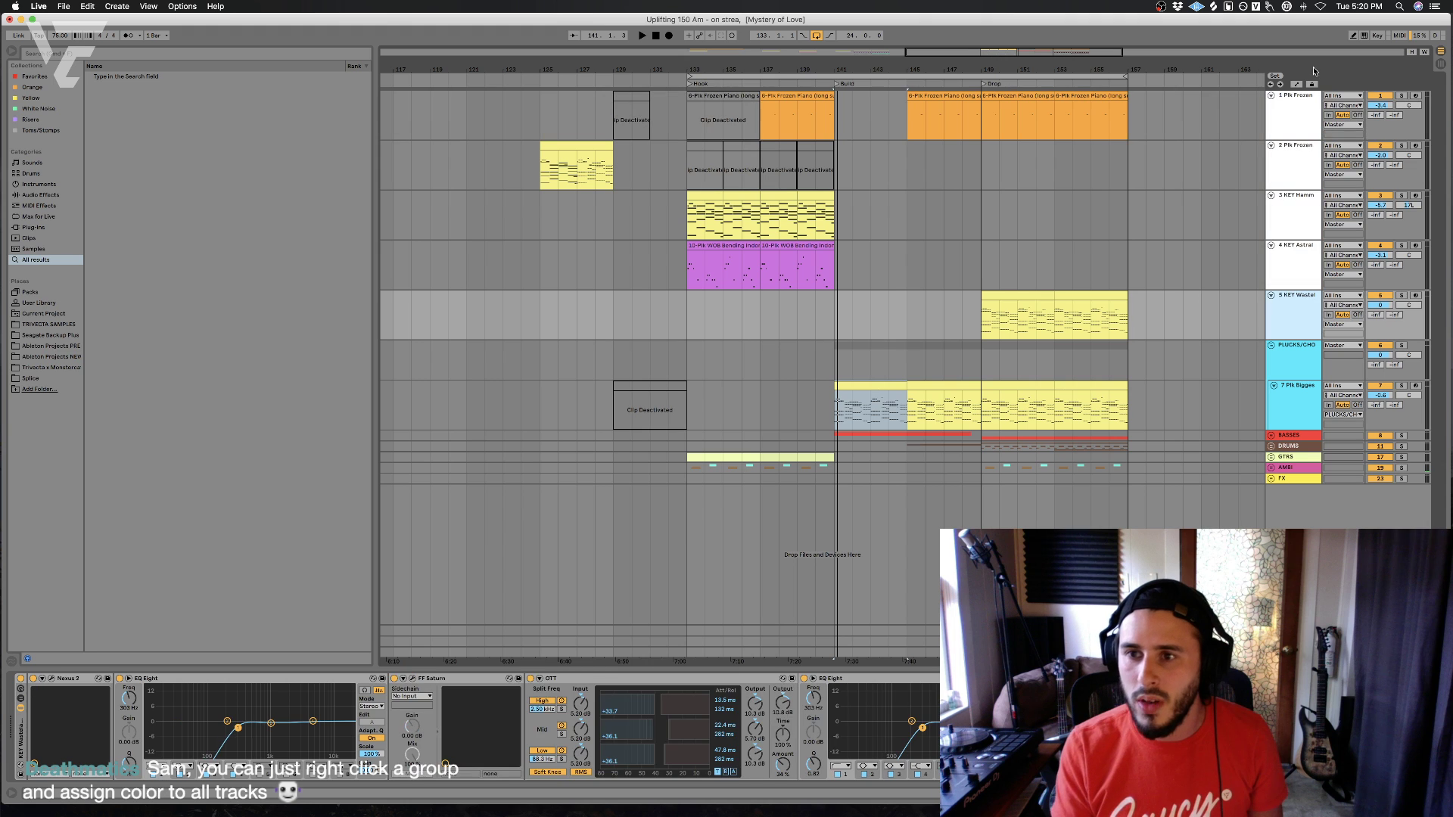
- Group the five piano and key tracks under the name KEYS and colour all of their clips white
{"action": "left_click", "coordinate": [1300, 136], "text": "shift"}
{"action": "key", "text": "super+g"}
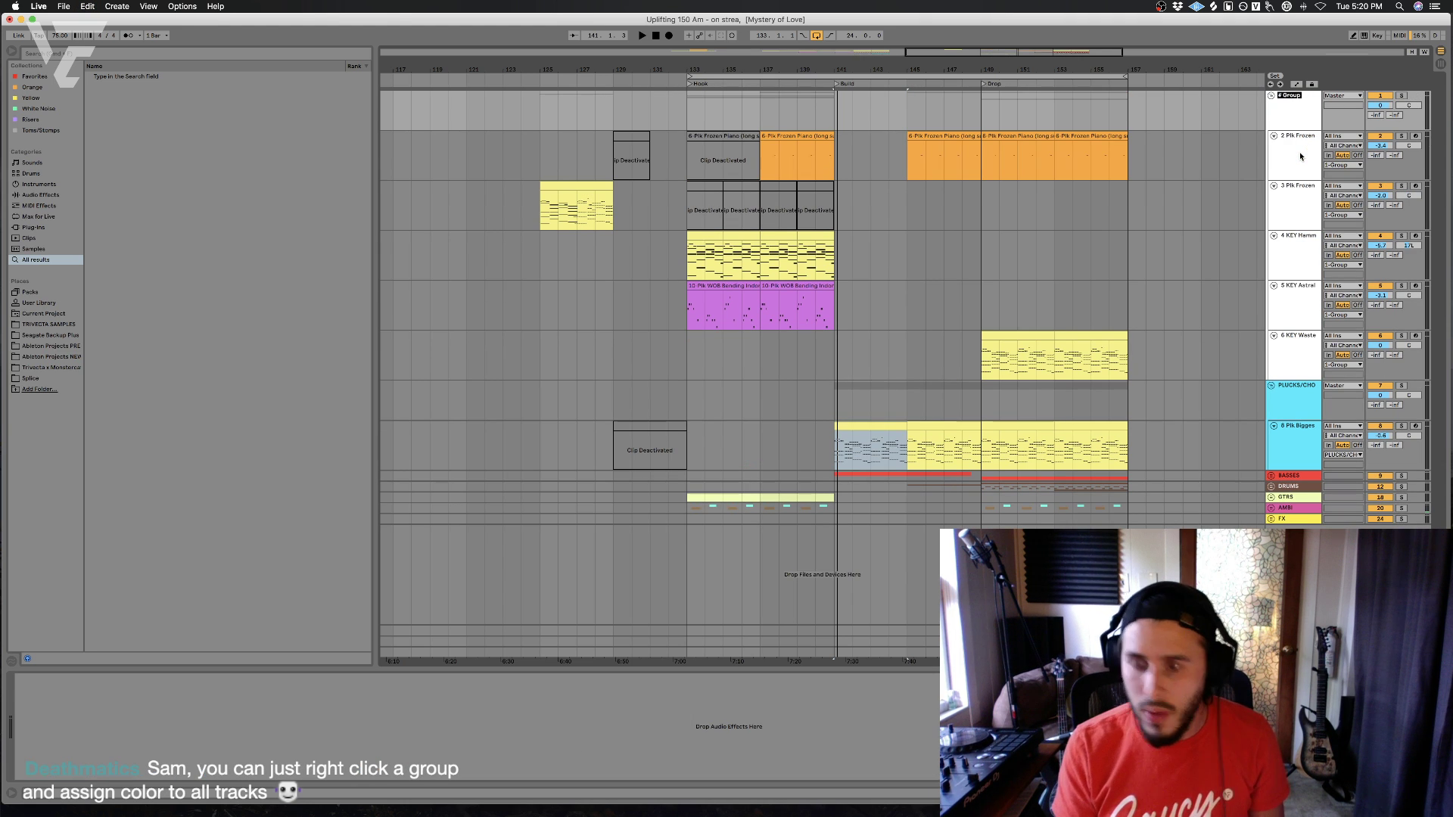
{"action": "left_click_drag", "start_coordinate": [1206, 148], "coordinate": [530, 359]}
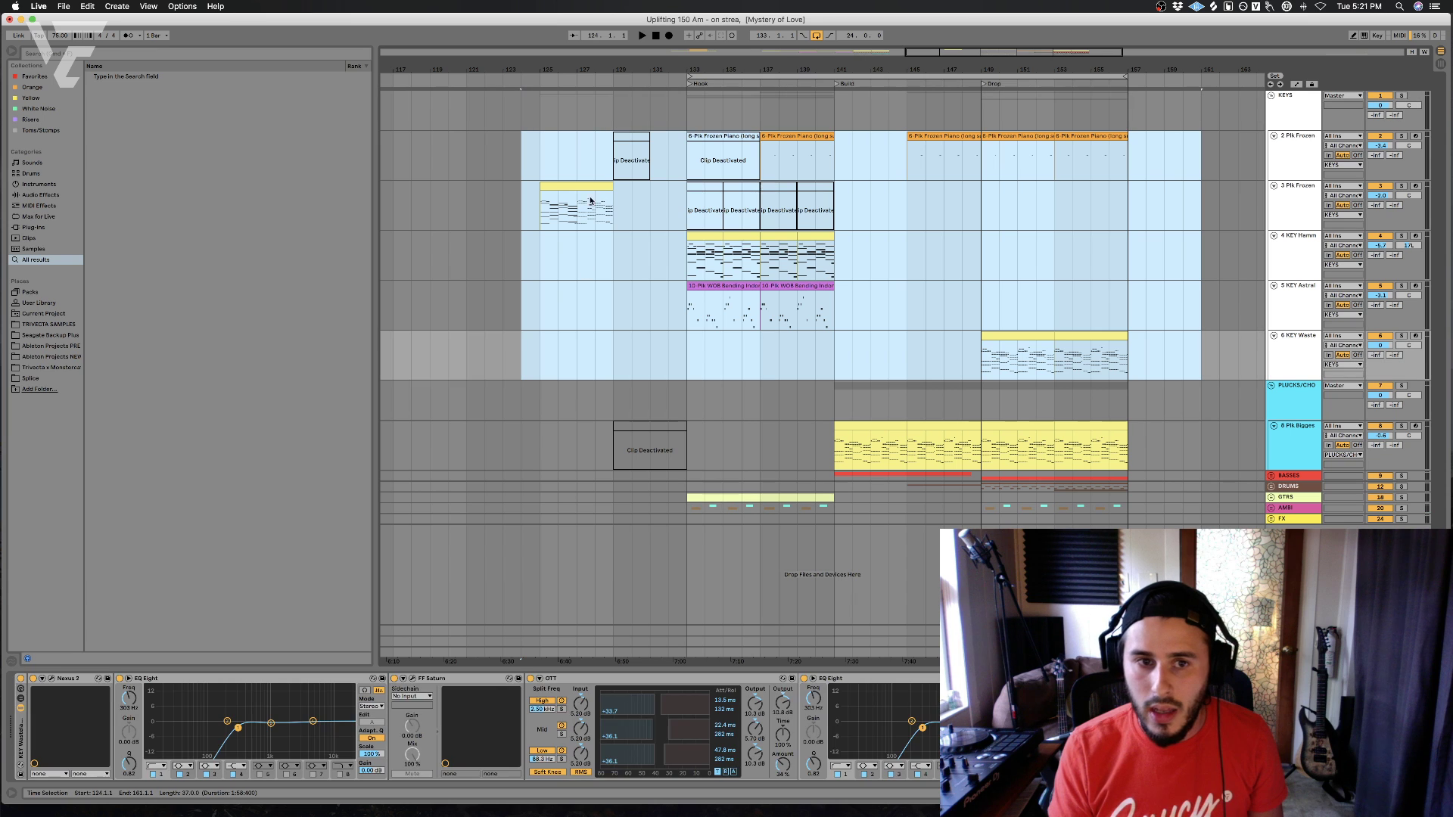
{"action": "right_click", "coordinate": [591, 192]}
{"action": "left_click", "coordinate": [724, 348]}
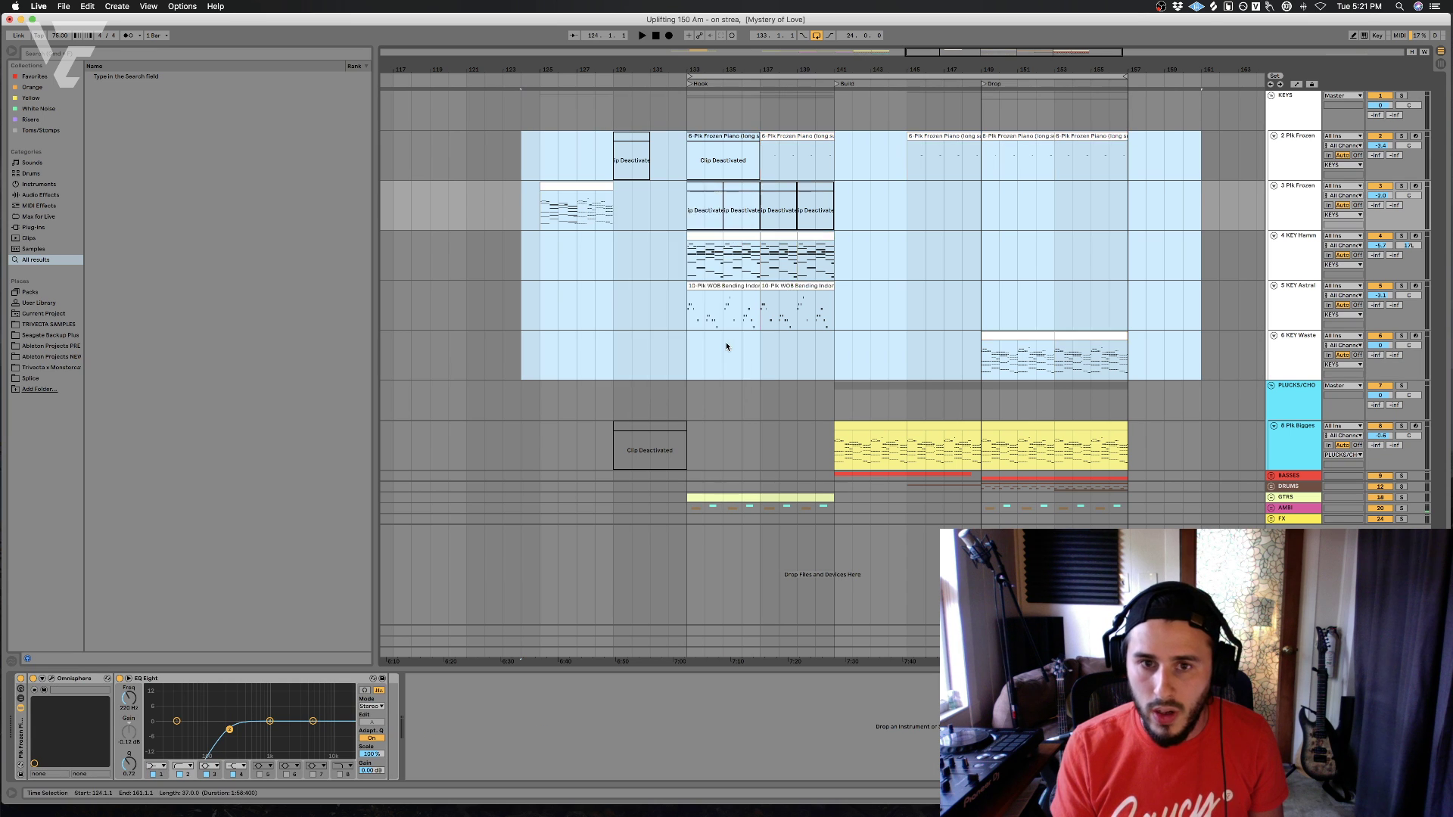
- Play the arrangement from the start of the Hook, fold the PLUCKS/CHO and KEYS groups, and stop playback
{"action": "left_click", "coordinate": [706, 354]}
{"action": "left_click", "coordinate": [685, 385]}
{"action": "key", "text": "space"}
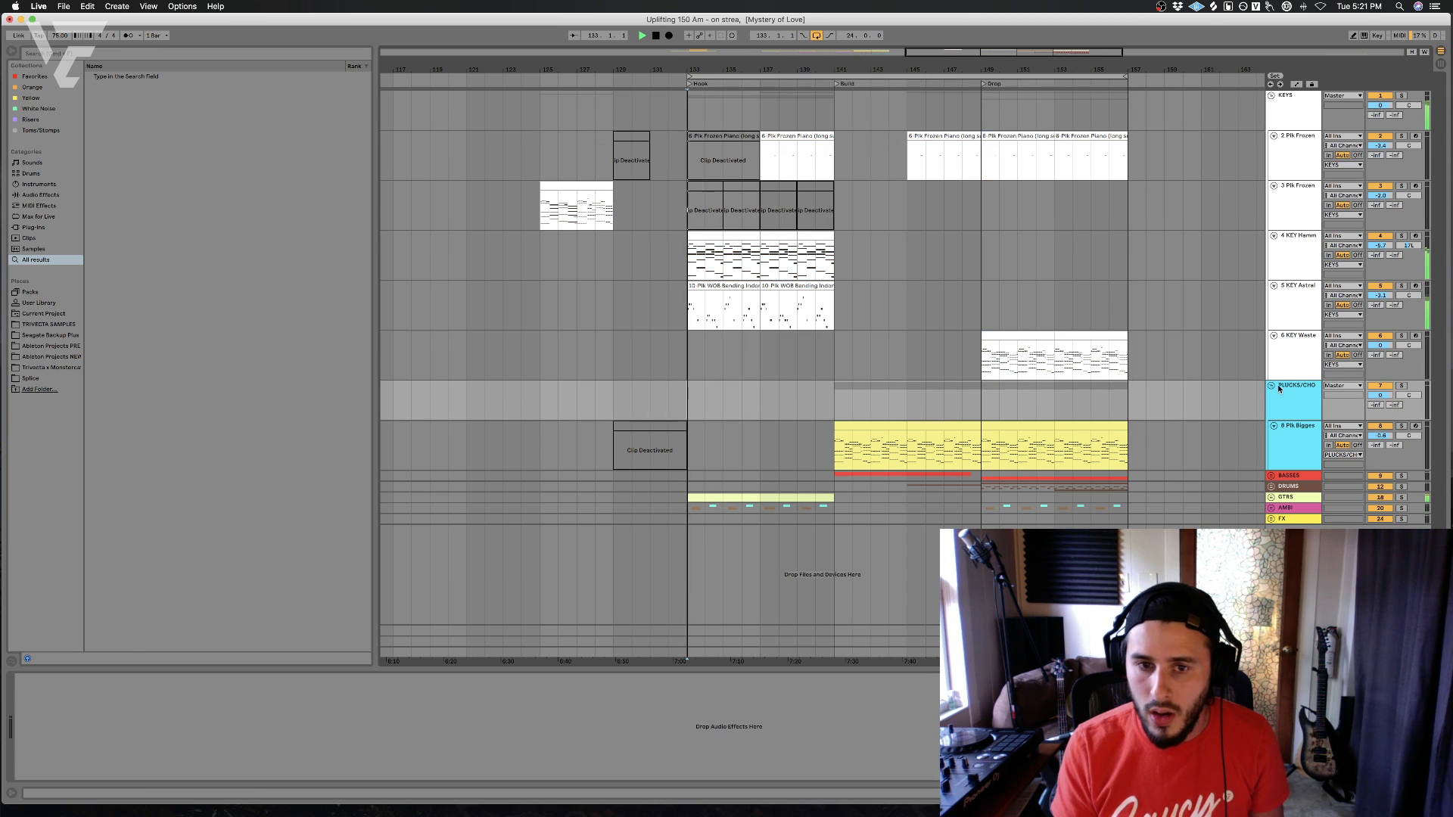
{"action": "left_click", "coordinate": [1271, 386]}
{"action": "left_click", "coordinate": [1271, 96]}
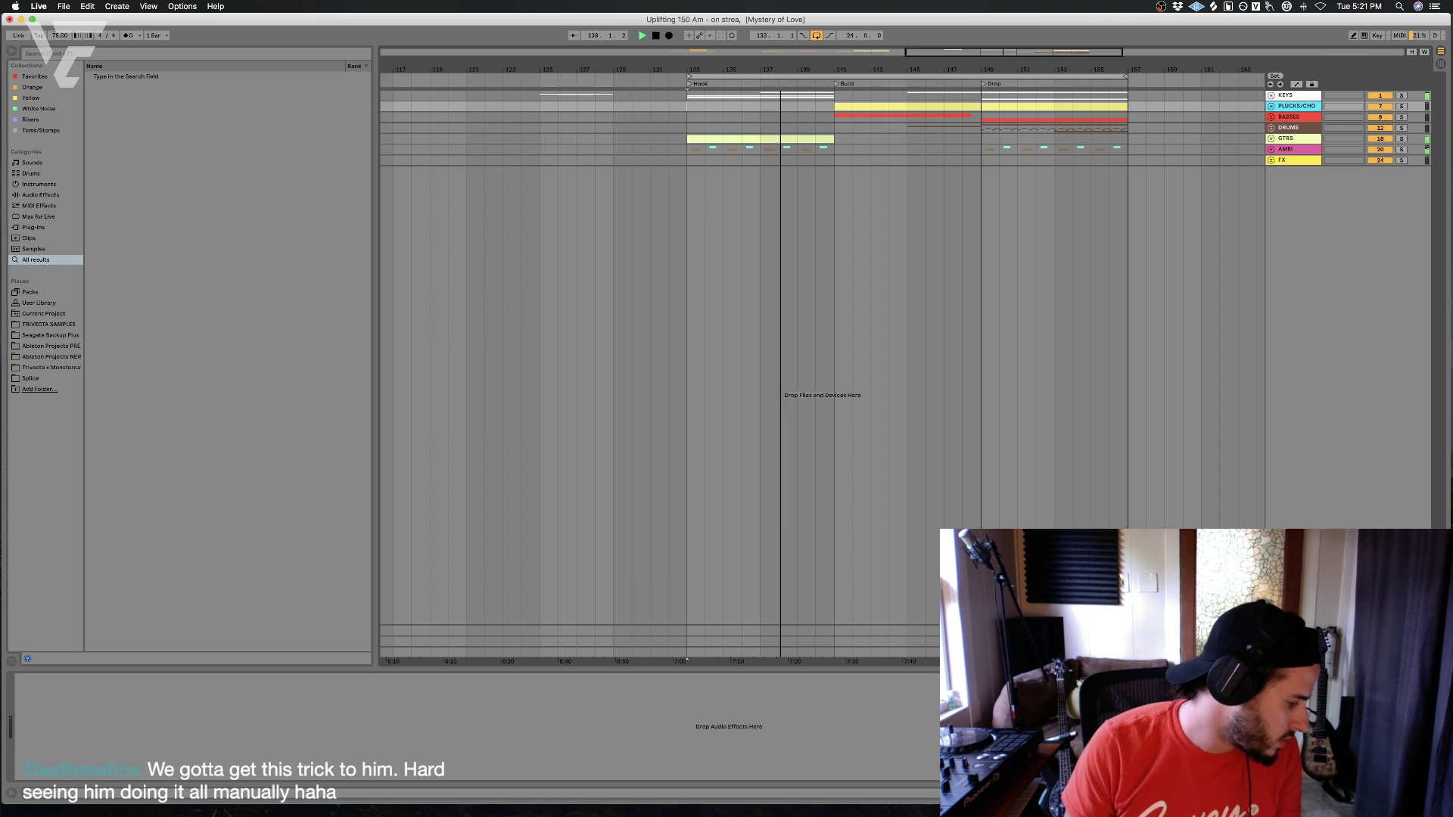
{"action": "left_click", "coordinate": [896, 407]}
{"action": "key", "text": "space"}
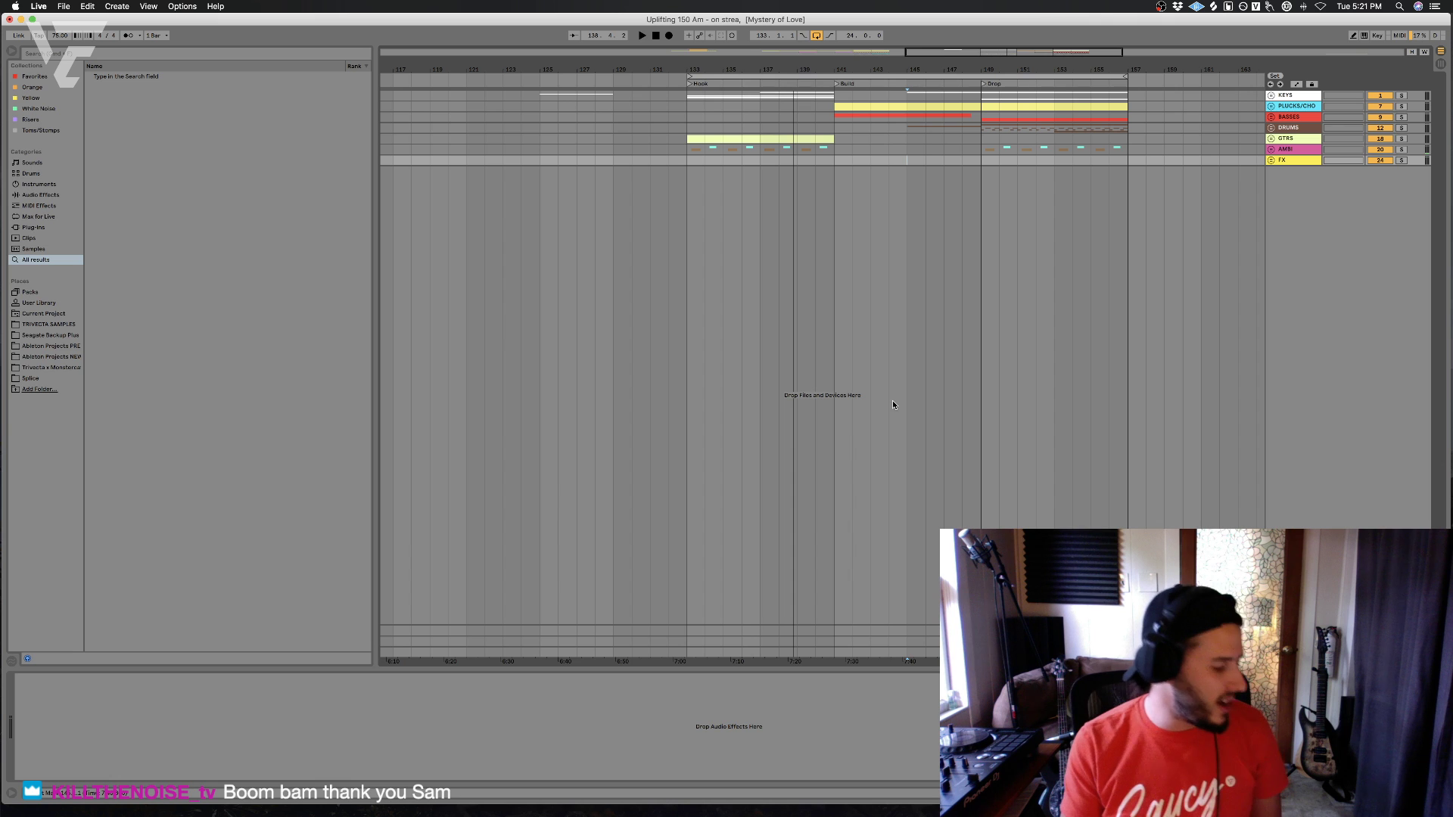
- Look over the folded groups across the Hook, Build and Drop sections of the arrangement
{"action": "left_click_drag", "start_coordinate": [741, 66], "coordinate": [683, 67]}
{"action": "left_click", "coordinate": [683, 108]}
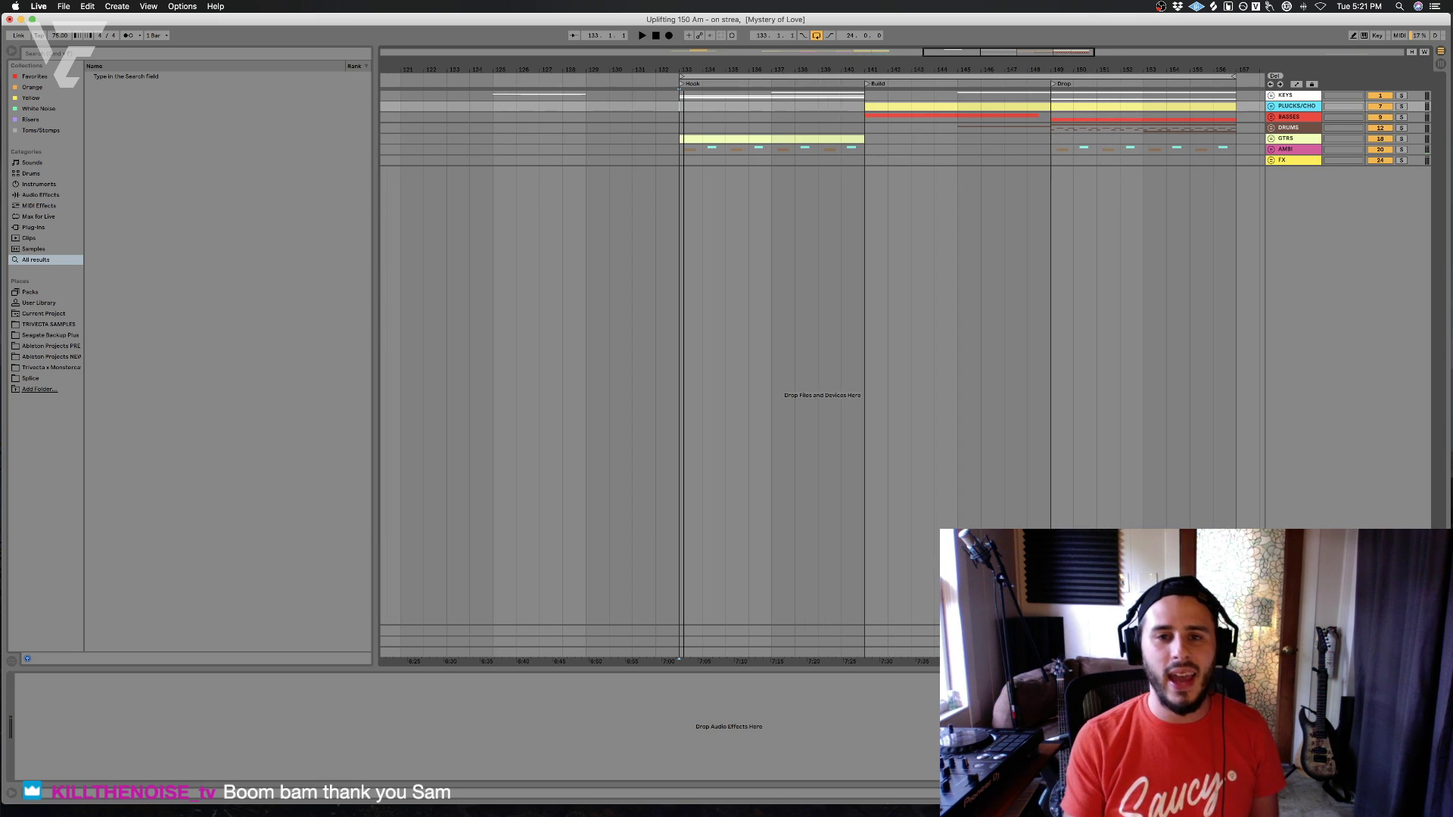
{"action": "left_click", "coordinate": [676, 116]}
{"action": "left_click", "coordinate": [678, 130]}
{"action": "left_click_drag", "start_coordinate": [783, 67], "coordinate": [788, 83]}
{"action": "left_click", "coordinate": [797, 106]}
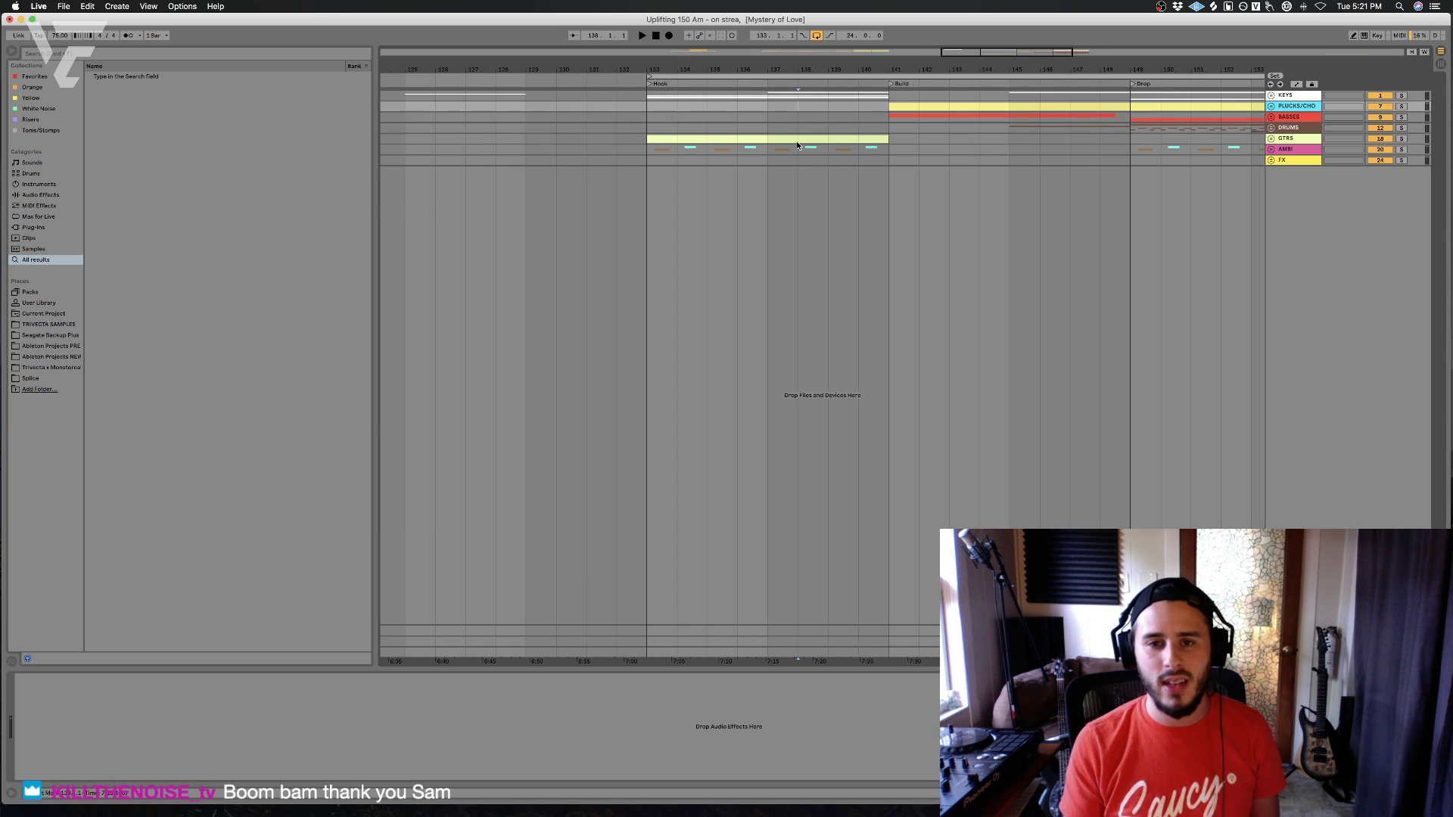
{"action": "left_click", "coordinate": [882, 160]}
{"action": "left_click_drag", "start_coordinate": [985, 67], "coordinate": [814, 68]}
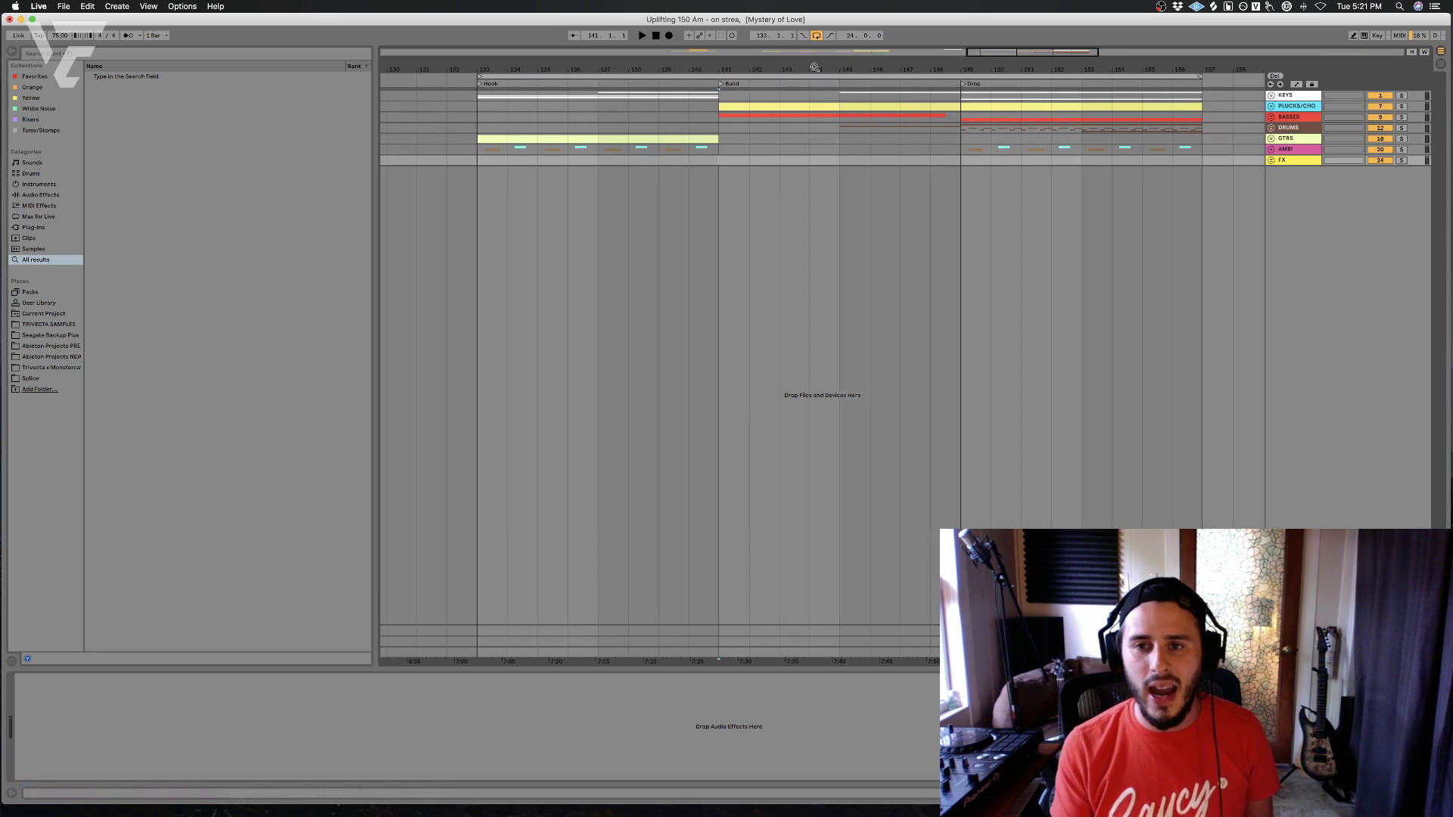
{"action": "left_click", "coordinate": [711, 149]}
{"action": "left_click", "coordinate": [836, 148]}
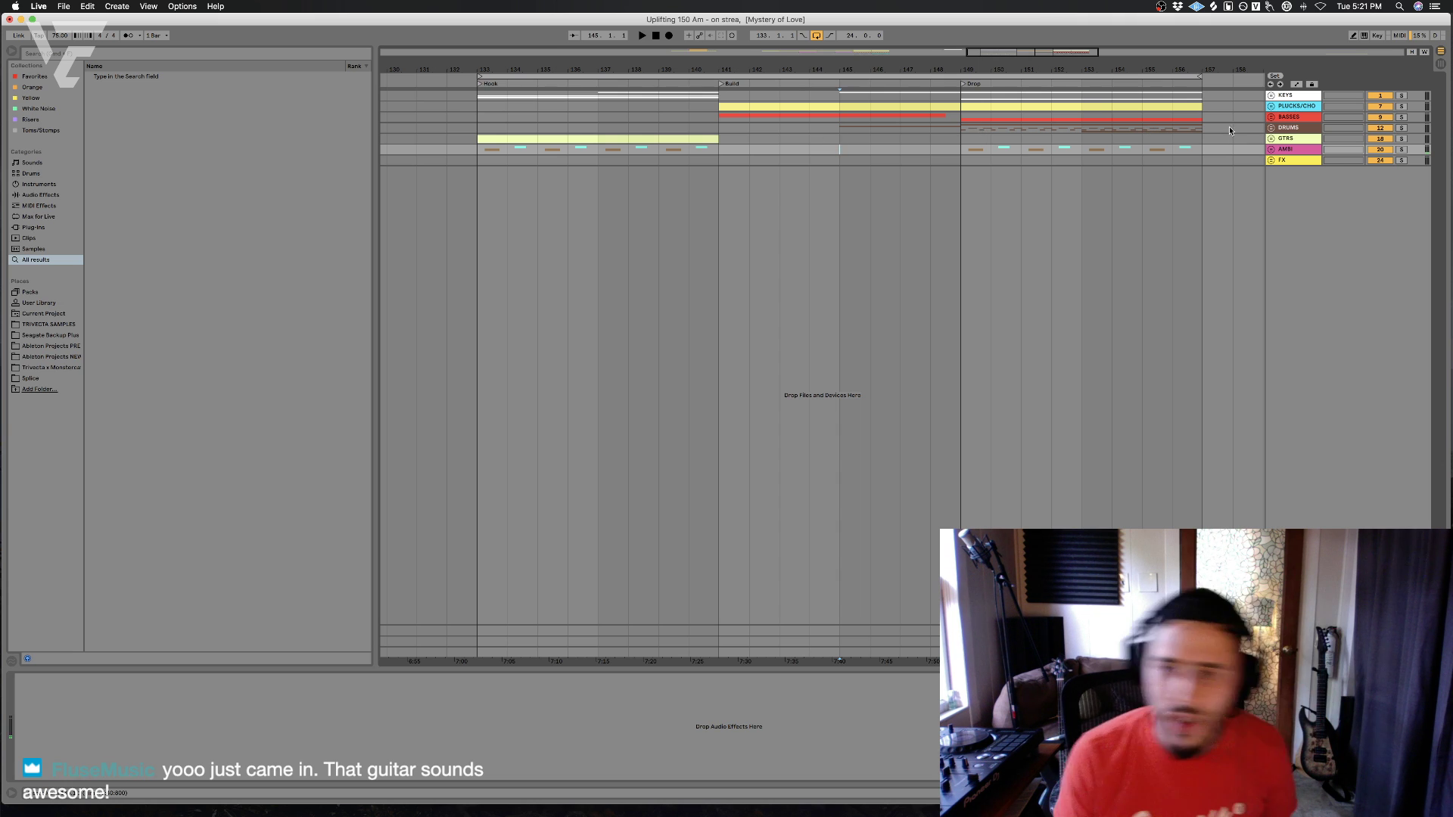
- Unfold the BASSES group and check its option for assigning the track colour to grouped tracks and clips
{"action": "left_click", "coordinate": [1271, 117]}
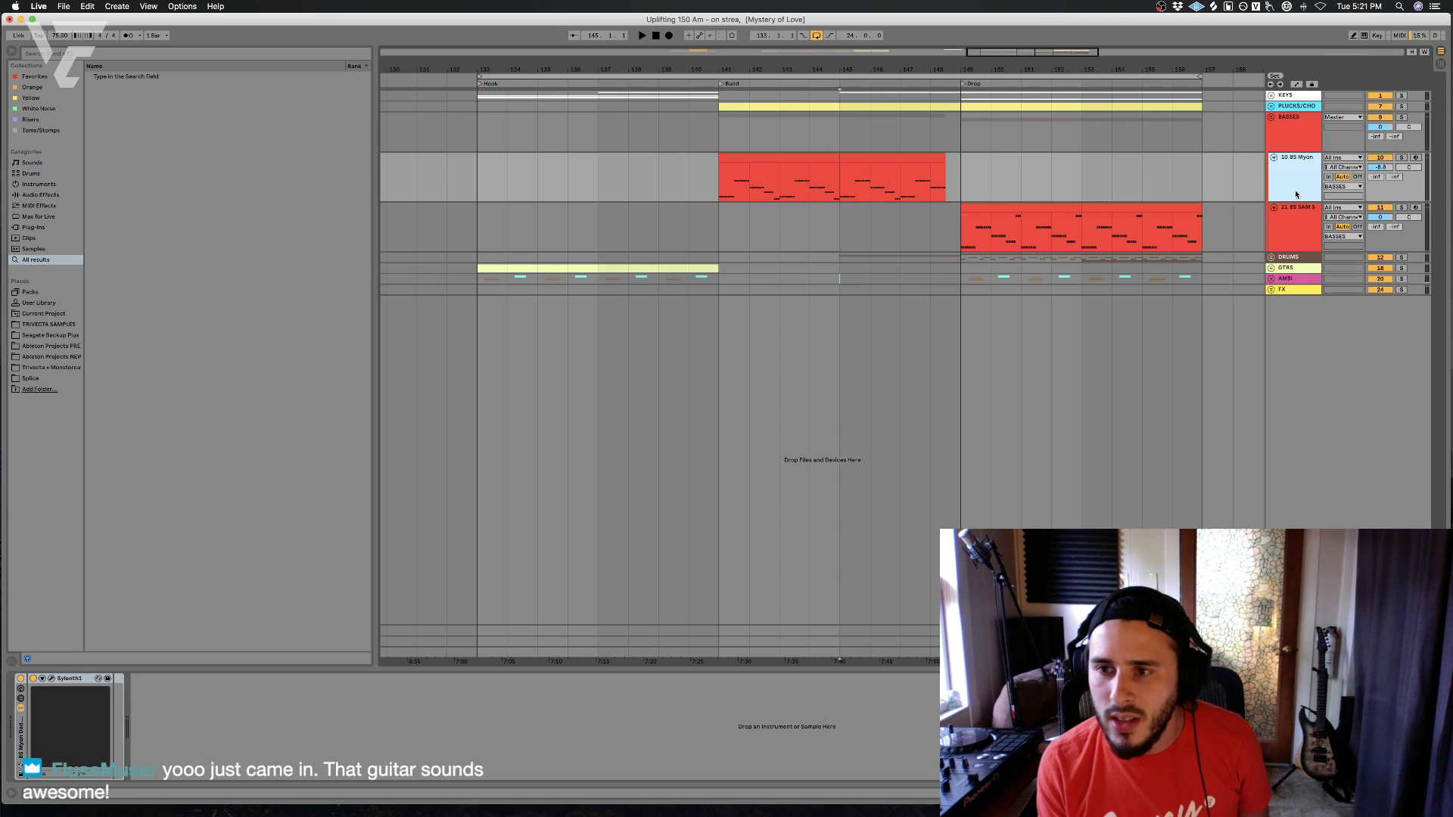
{"action": "right_click", "coordinate": [1294, 133]}
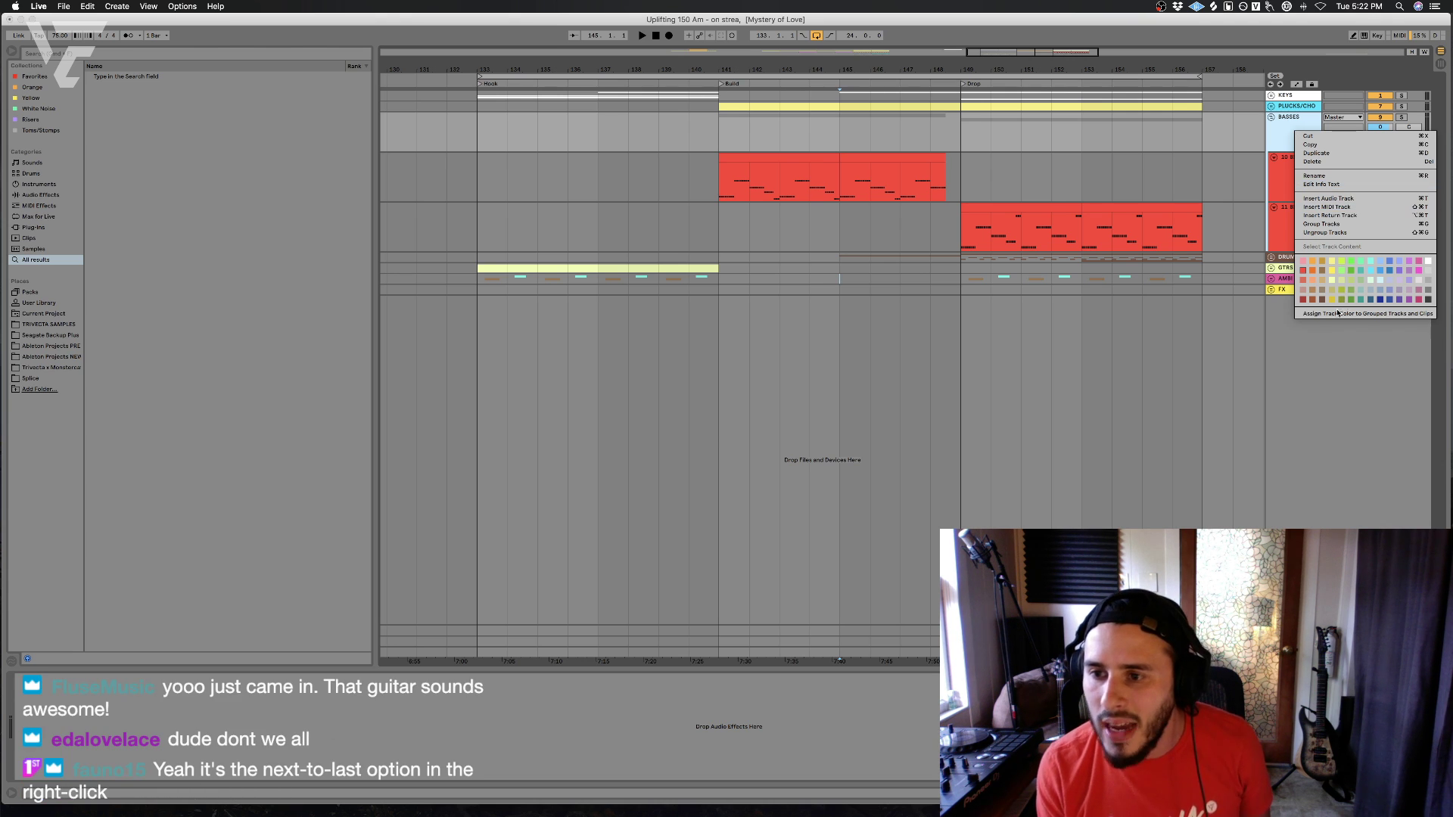
{"action": "left_click", "coordinate": [1262, 212]}
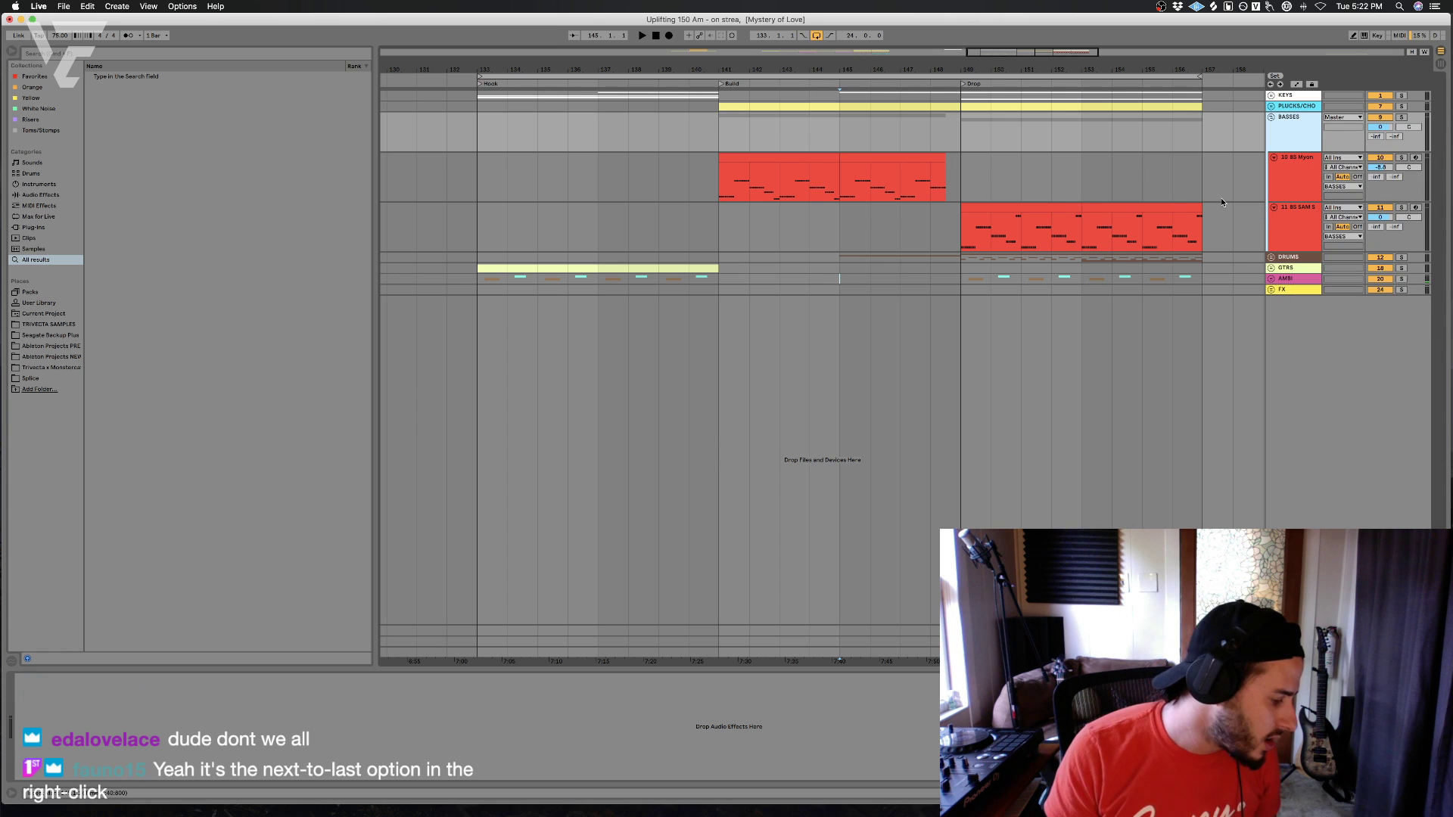
{"action": "right_click", "coordinate": [1292, 133]}
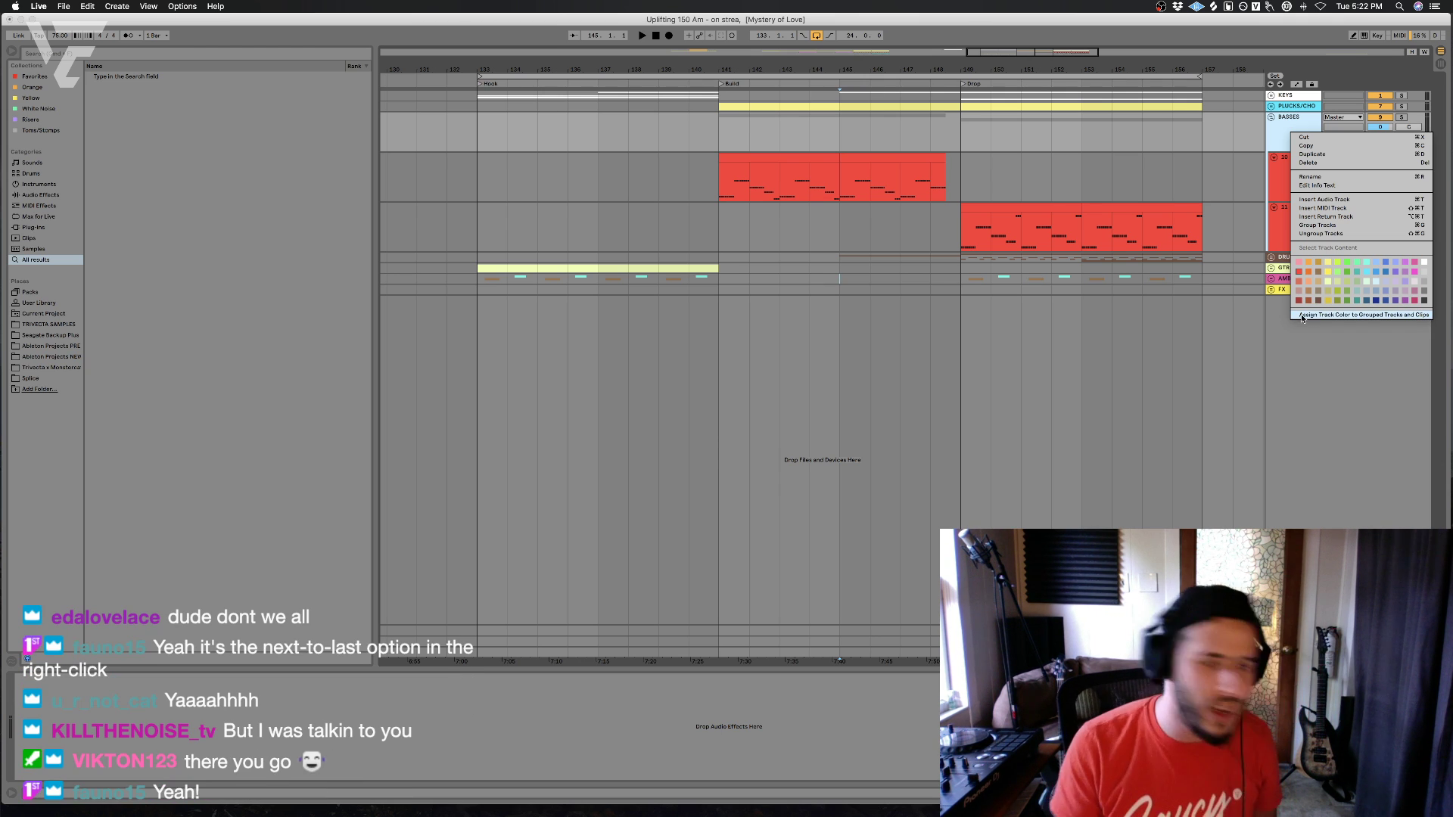
{"action": "left_click", "coordinate": [1033, 262]}
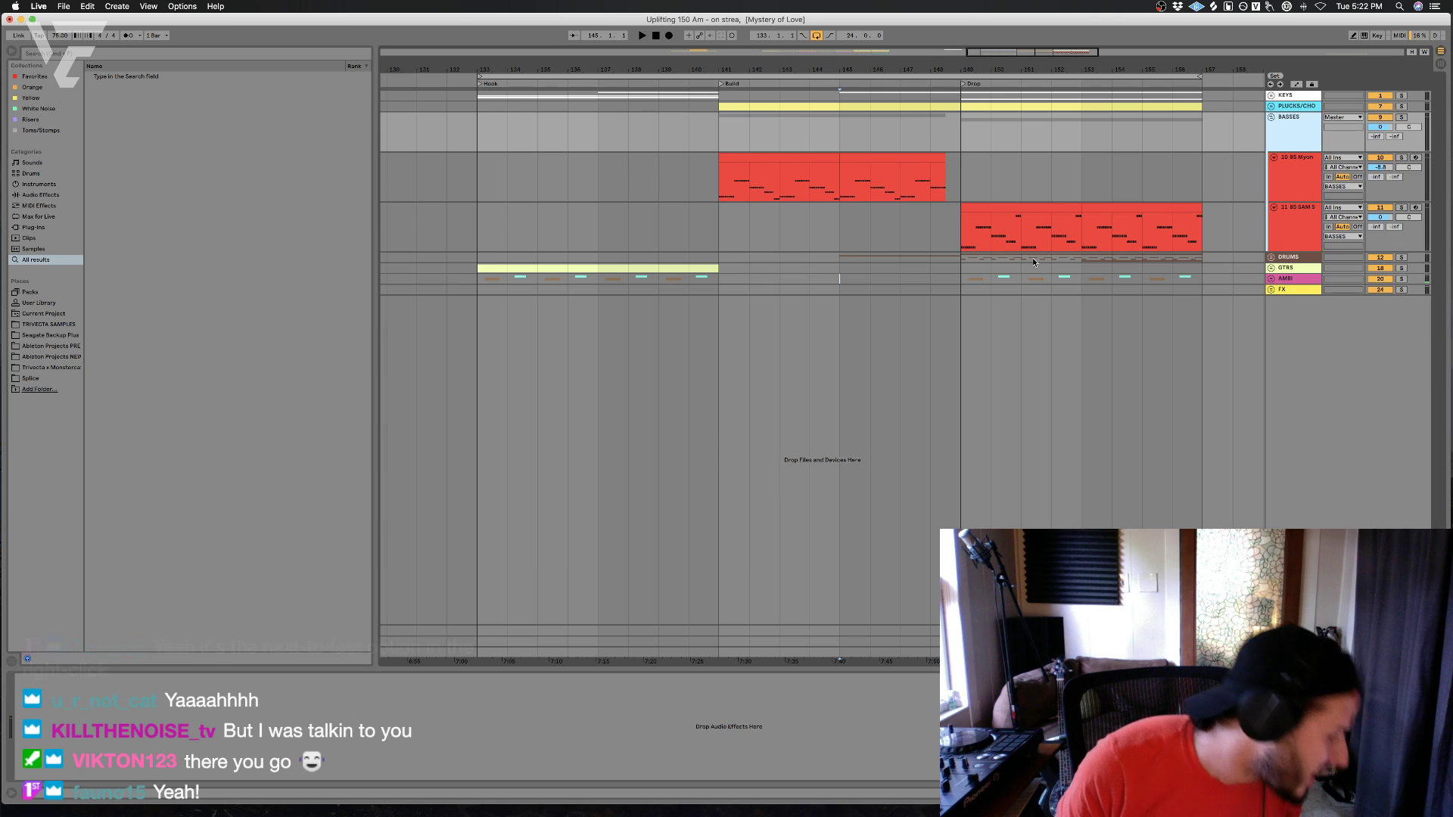
{"action": "left_click", "coordinate": [951, 230]}
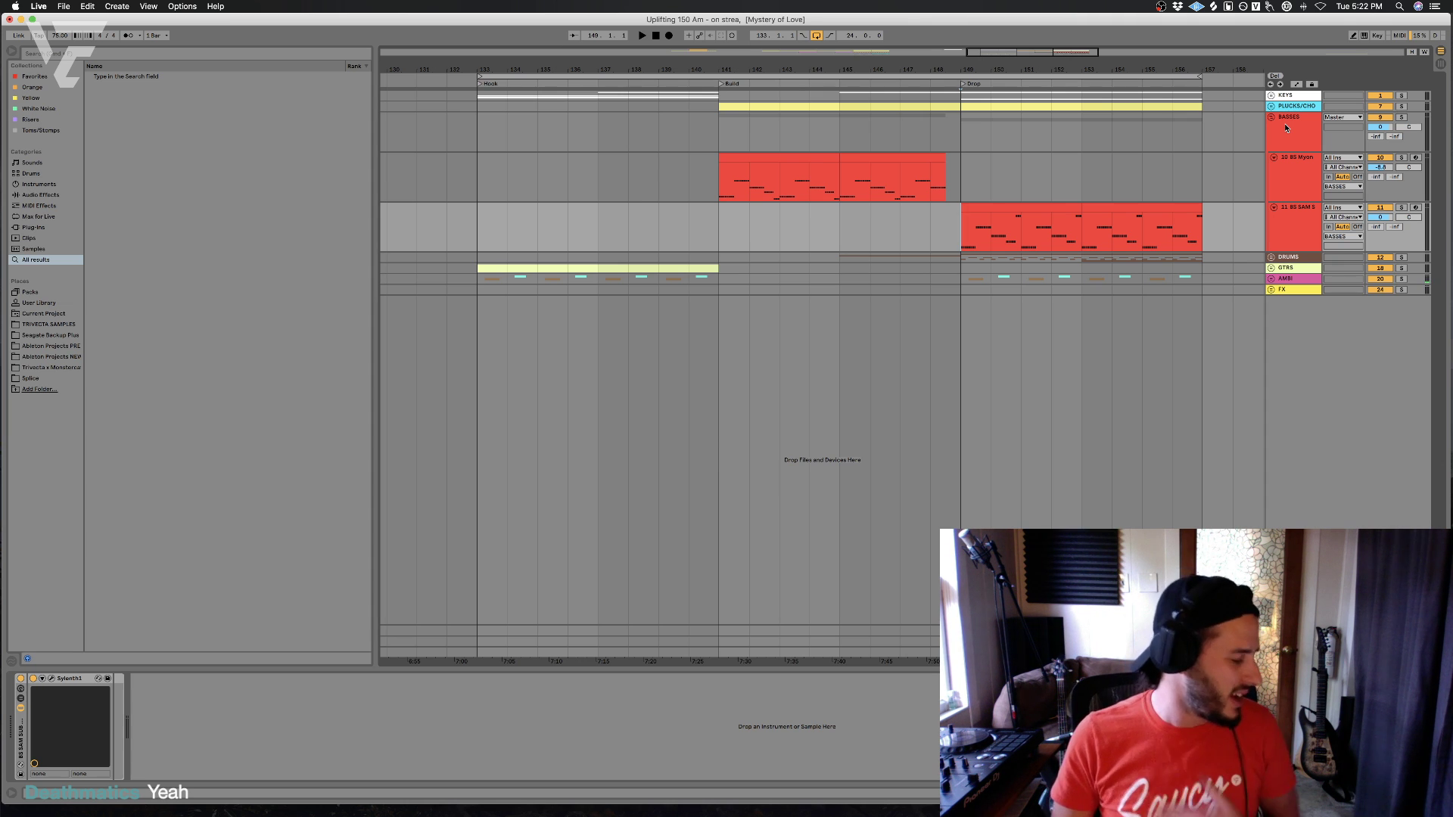
- Fold the BASSES group while listening to the arrangement from the Hook into the Build
{"action": "left_click", "coordinate": [469, 139]}
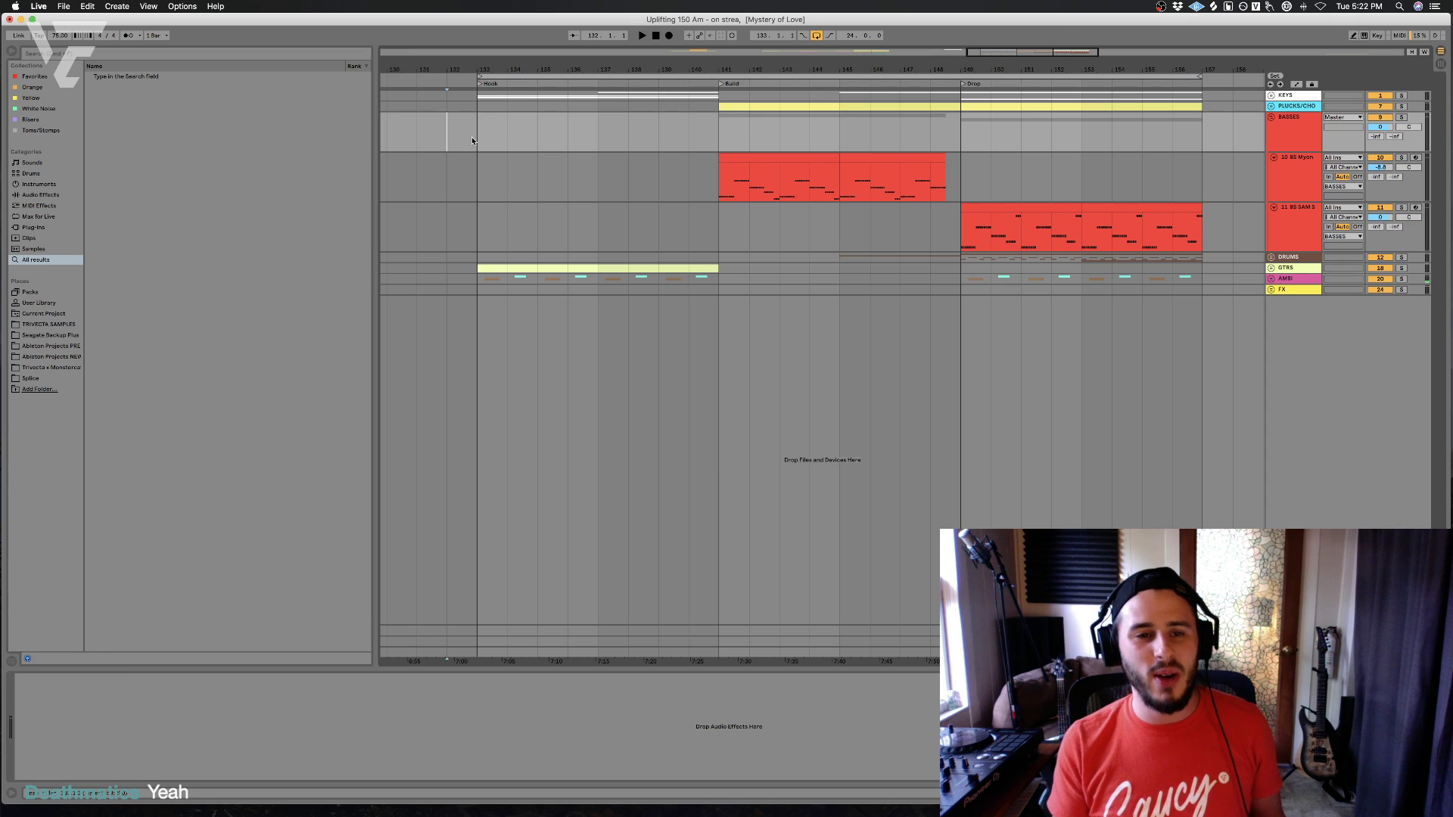
{"action": "key", "text": "space"}
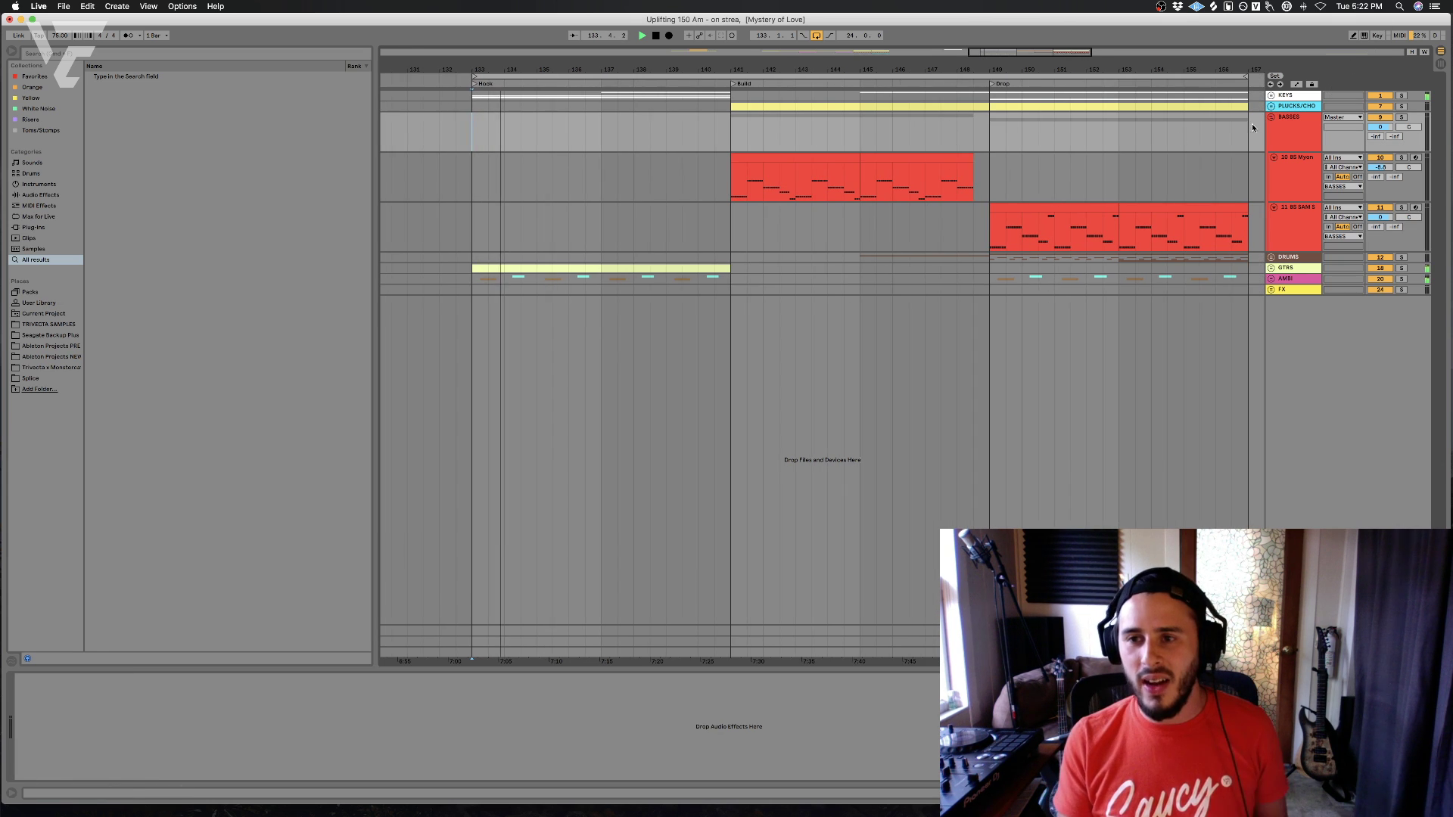
{"action": "left_click", "coordinate": [1271, 117]}
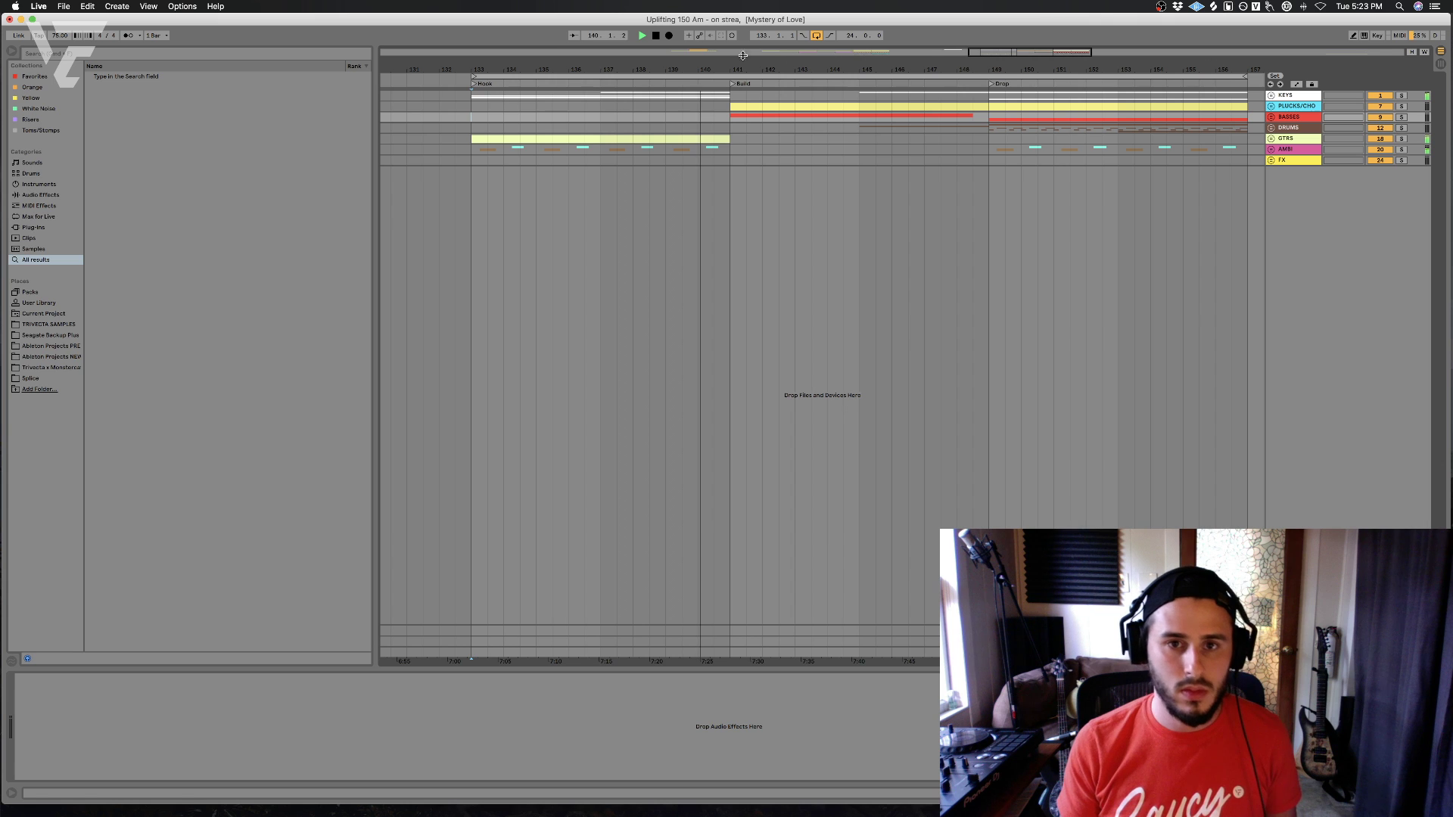
{"action": "left_click_drag", "start_coordinate": [702, 67], "coordinate": [702, 71]}
{"action": "left_click", "coordinate": [1271, 106]}
{"action": "left_click", "coordinate": [1271, 105]}
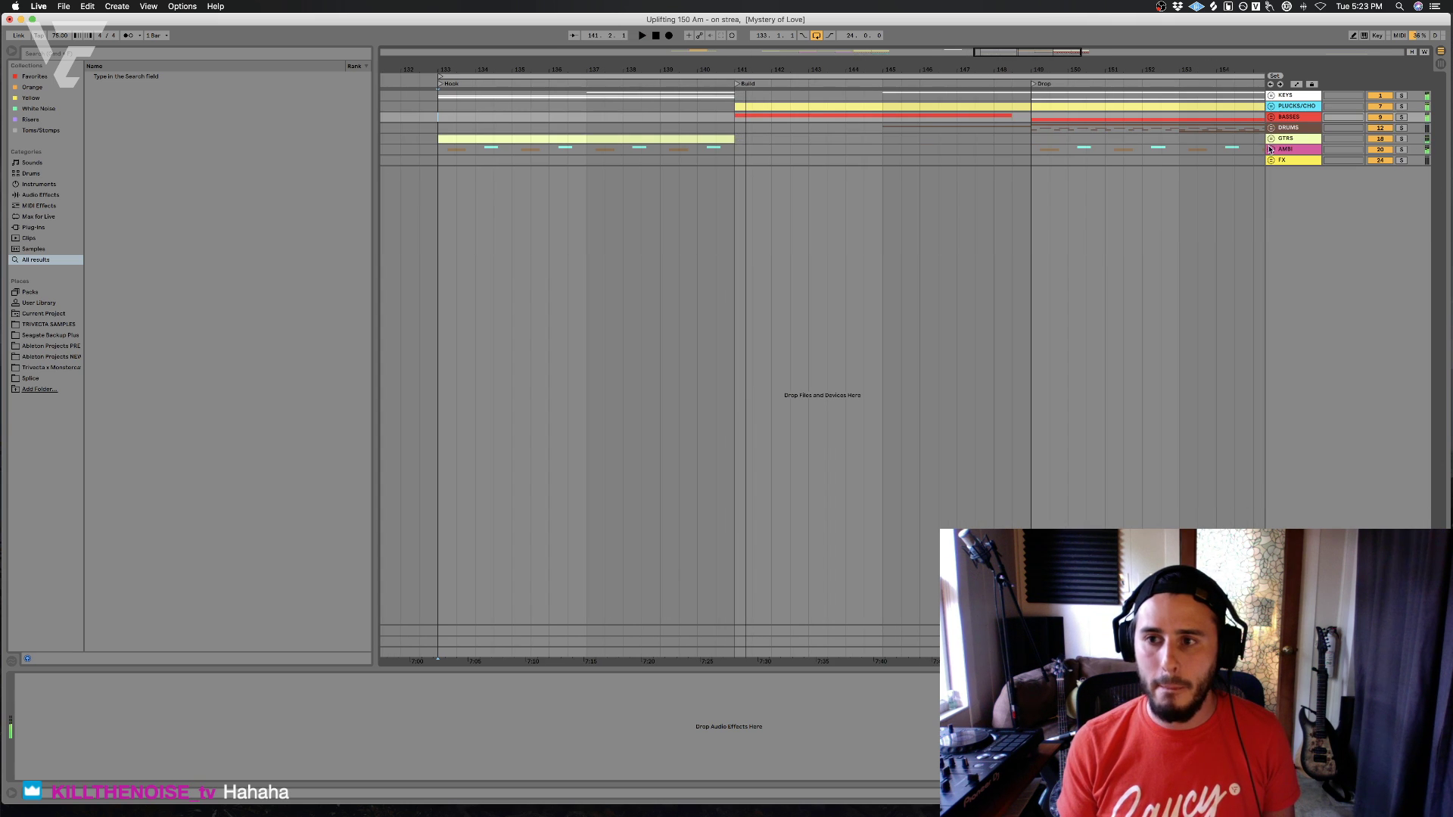
- Unfold the KEYS group and insert an audio track named Tonal Boink below the first frozen piano track
{"action": "left_click", "coordinate": [1271, 96]}
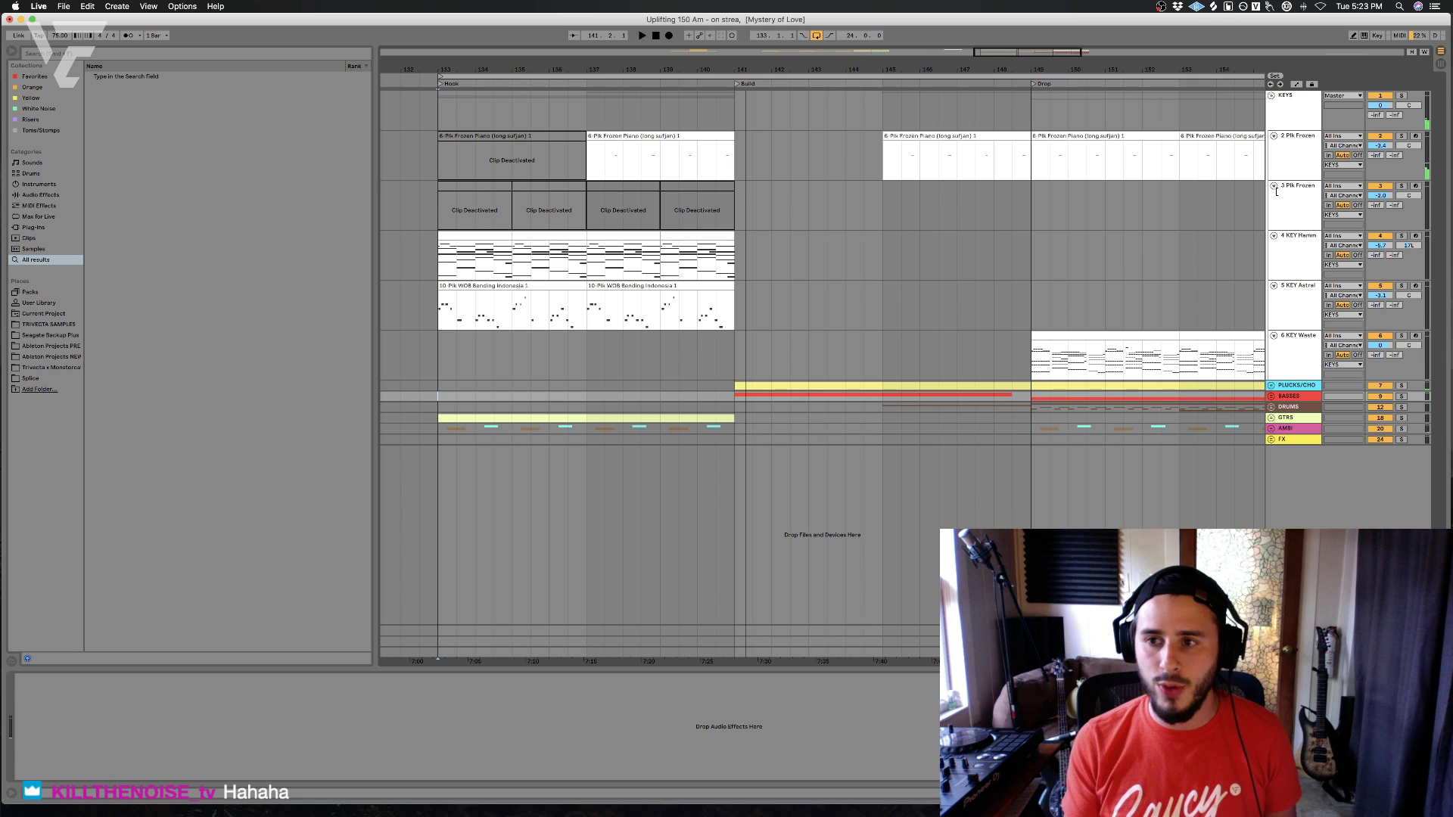
{"action": "left_click", "coordinate": [1293, 163]}
{"action": "key", "text": "super+t"}
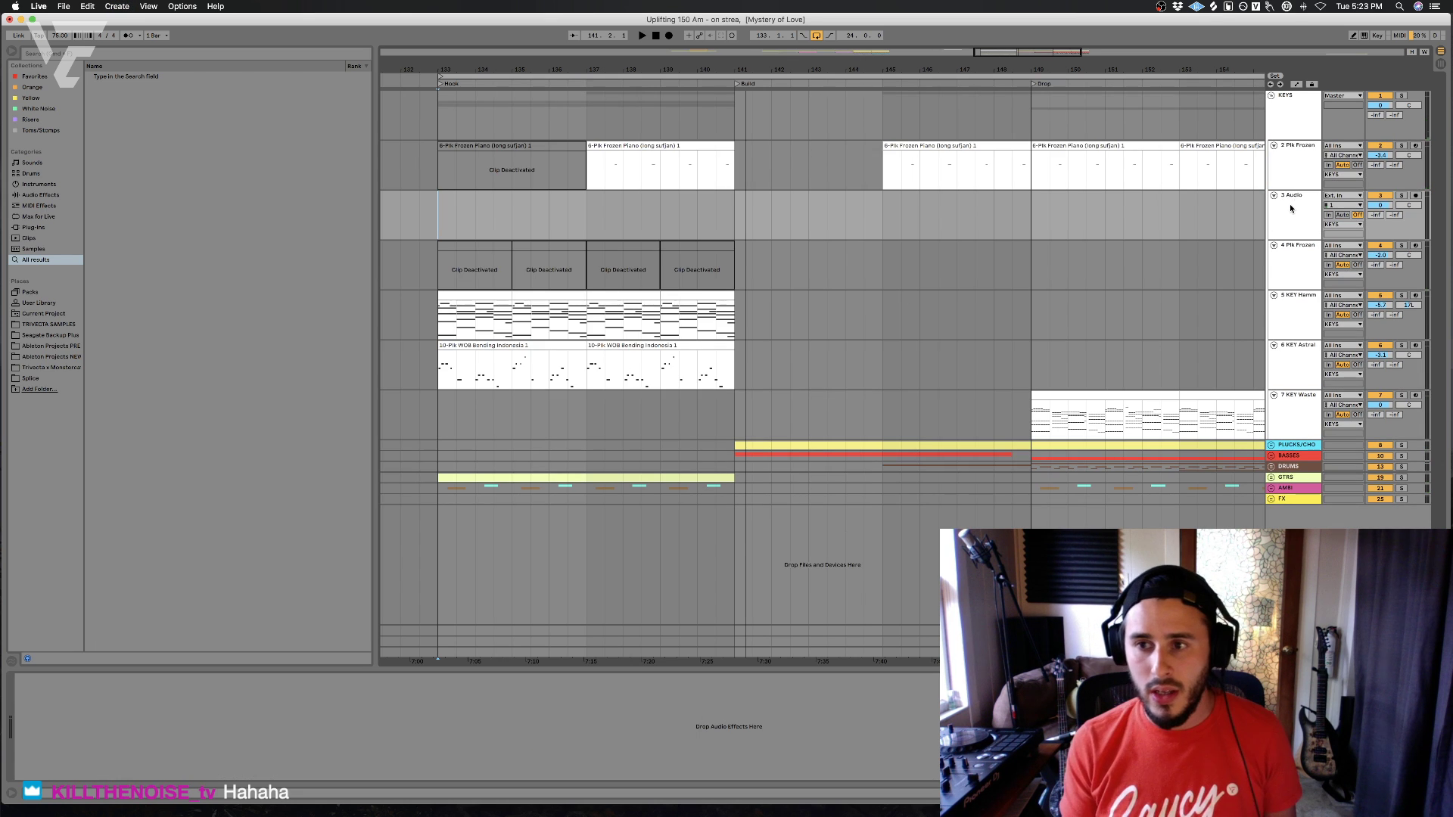
{"action": "key", "text": "super+r"}
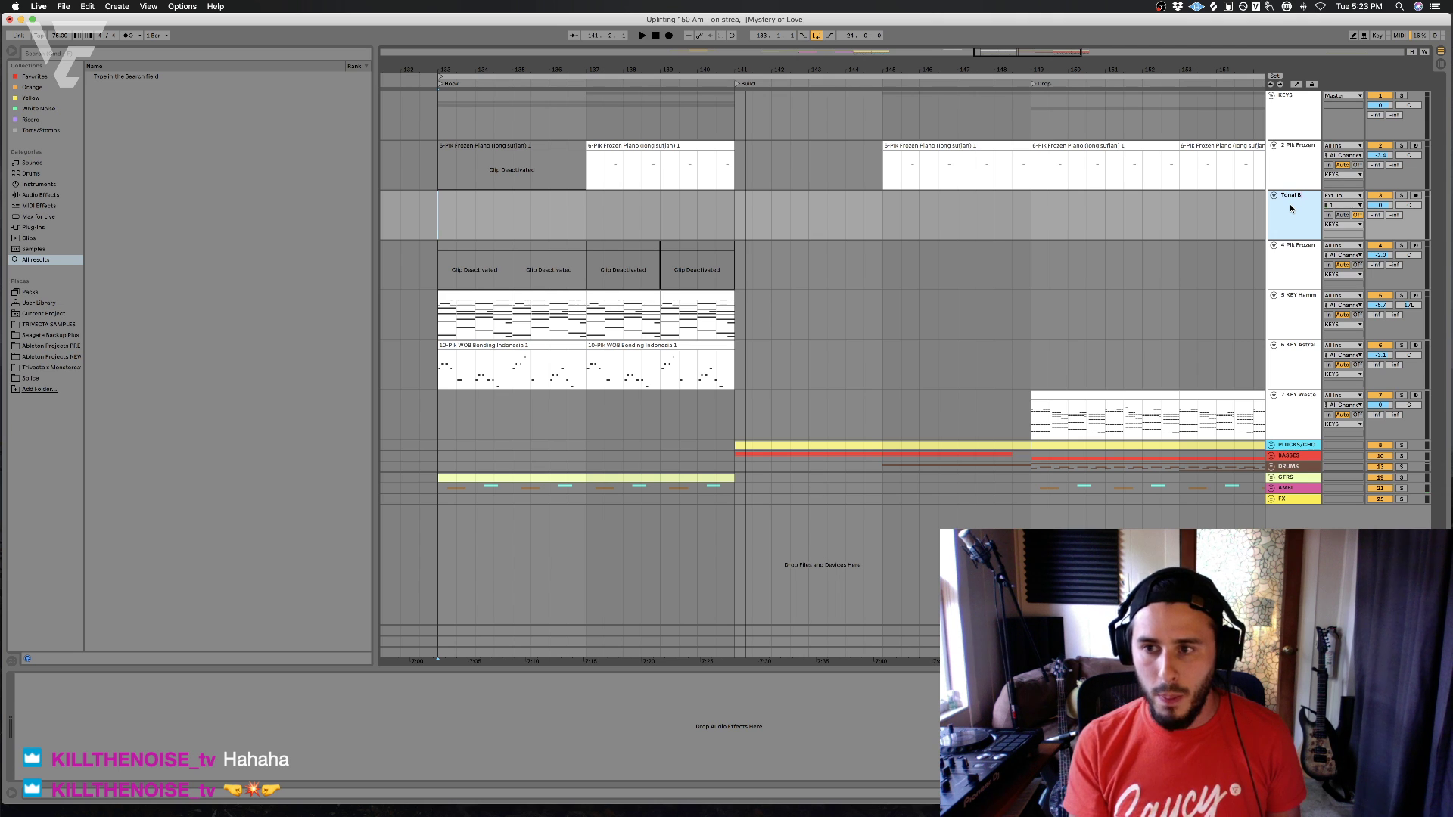
{"action": "type", "text": "Tonal Boink"}
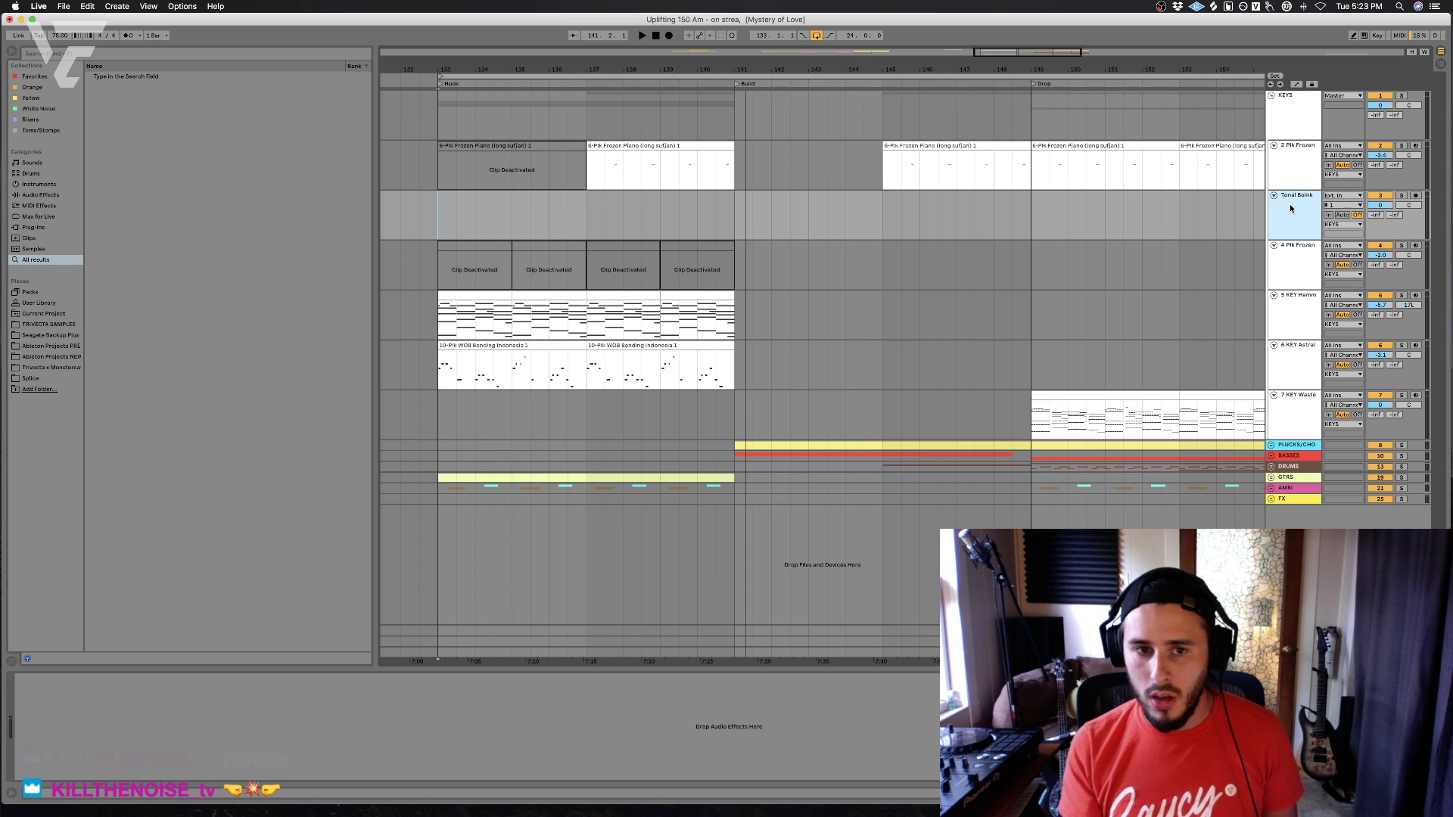
- Arm the Tonal Boink track with Resampling as its input and record the soloed first frozen piano track from bar 137
{"action": "left_click", "coordinate": [1416, 196]}
{"action": "left_click", "coordinate": [581, 225]}
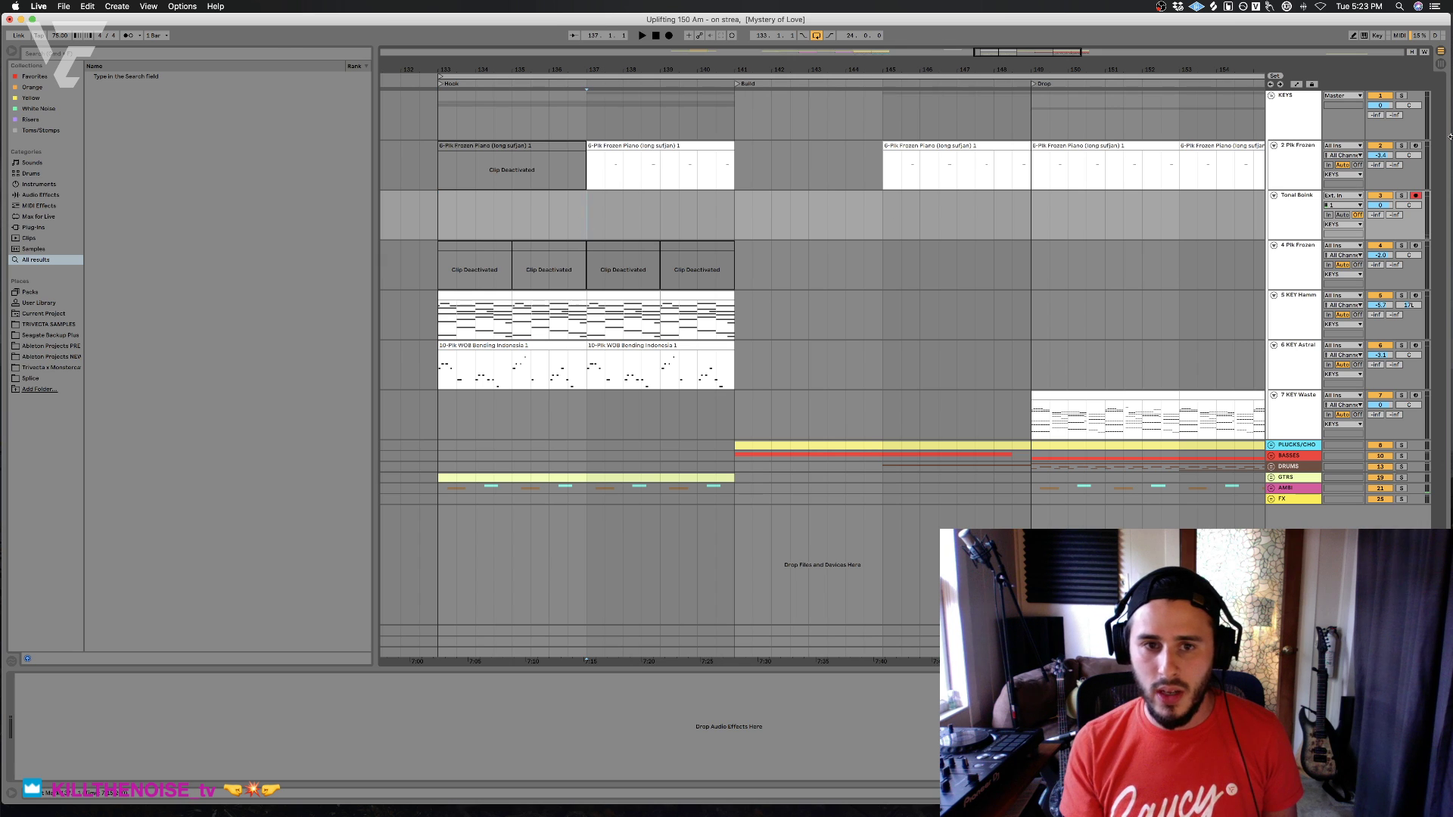
{"action": "left_click", "coordinate": [1352, 197]}
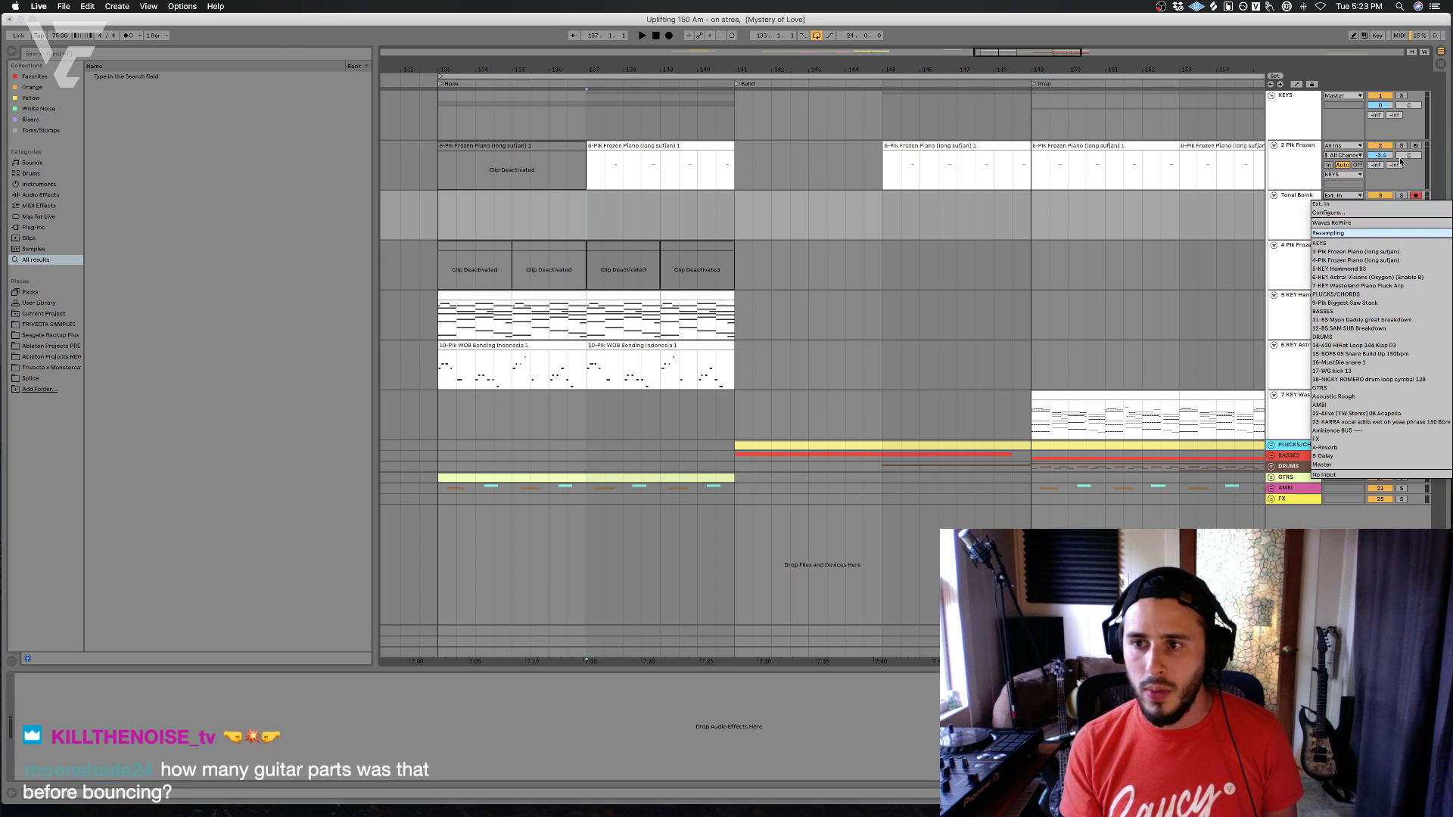
{"action": "key", "text": "Return"}
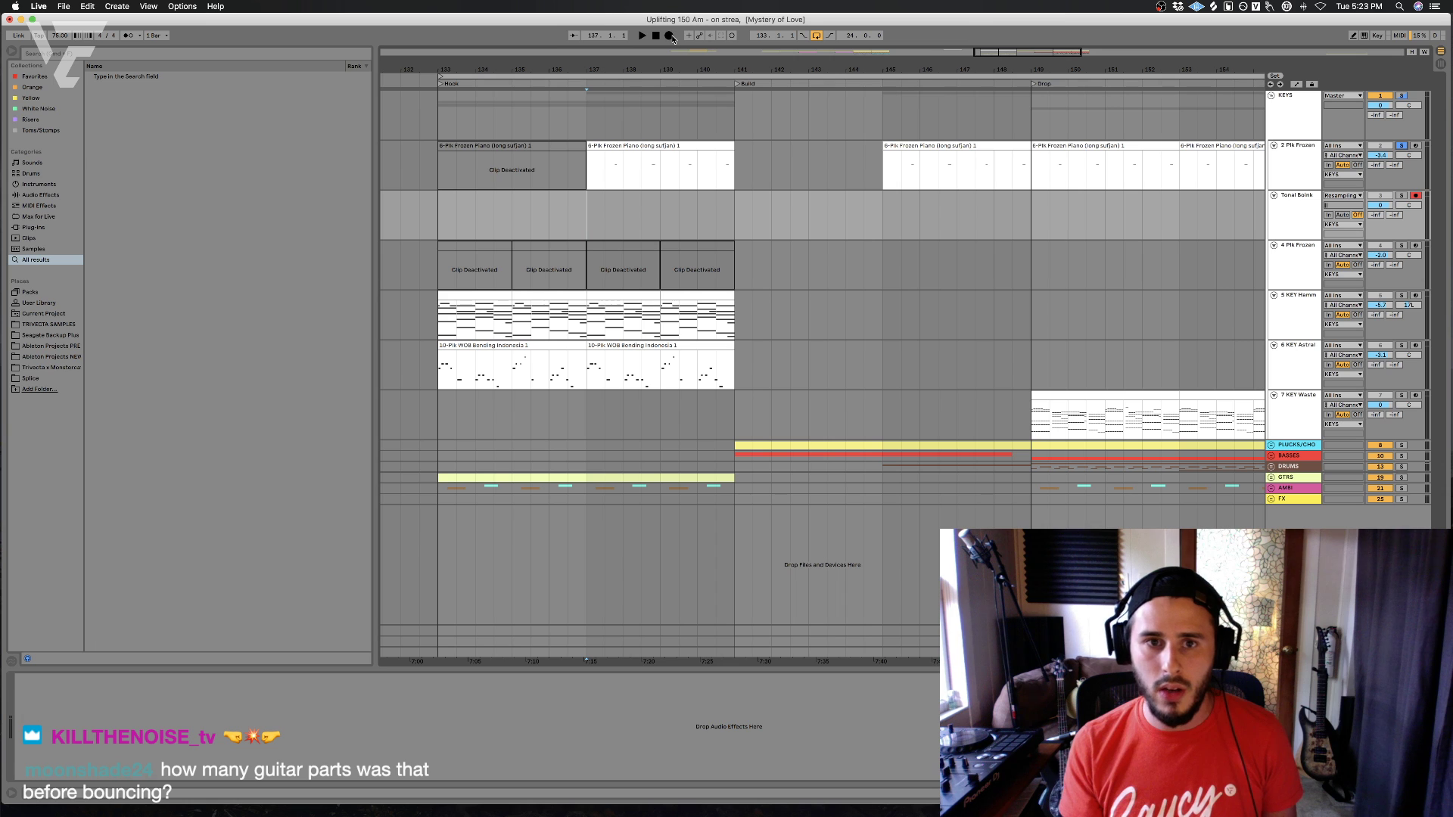
{"action": "key", "text": "space"}
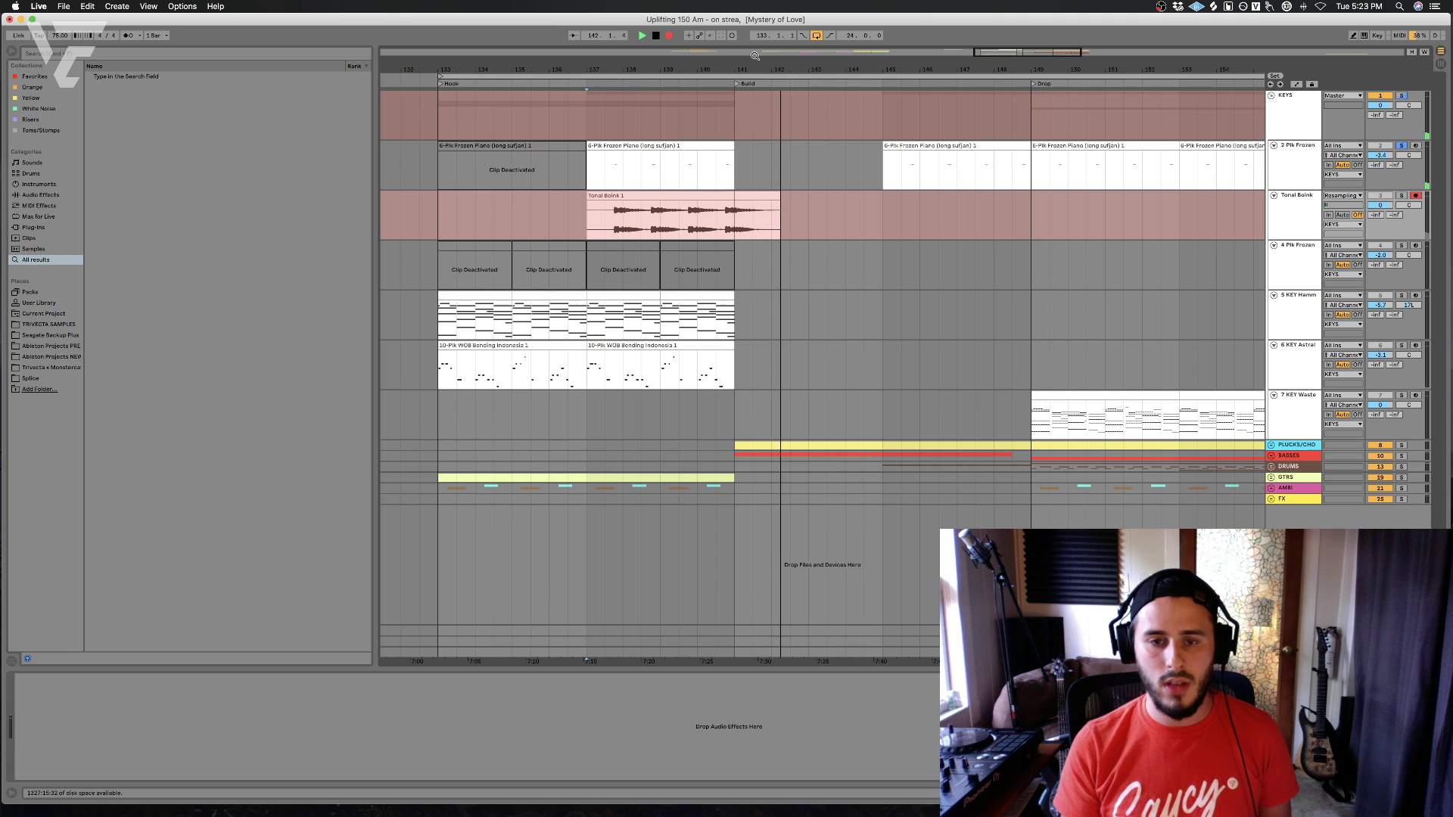
{"action": "key", "text": "space"}
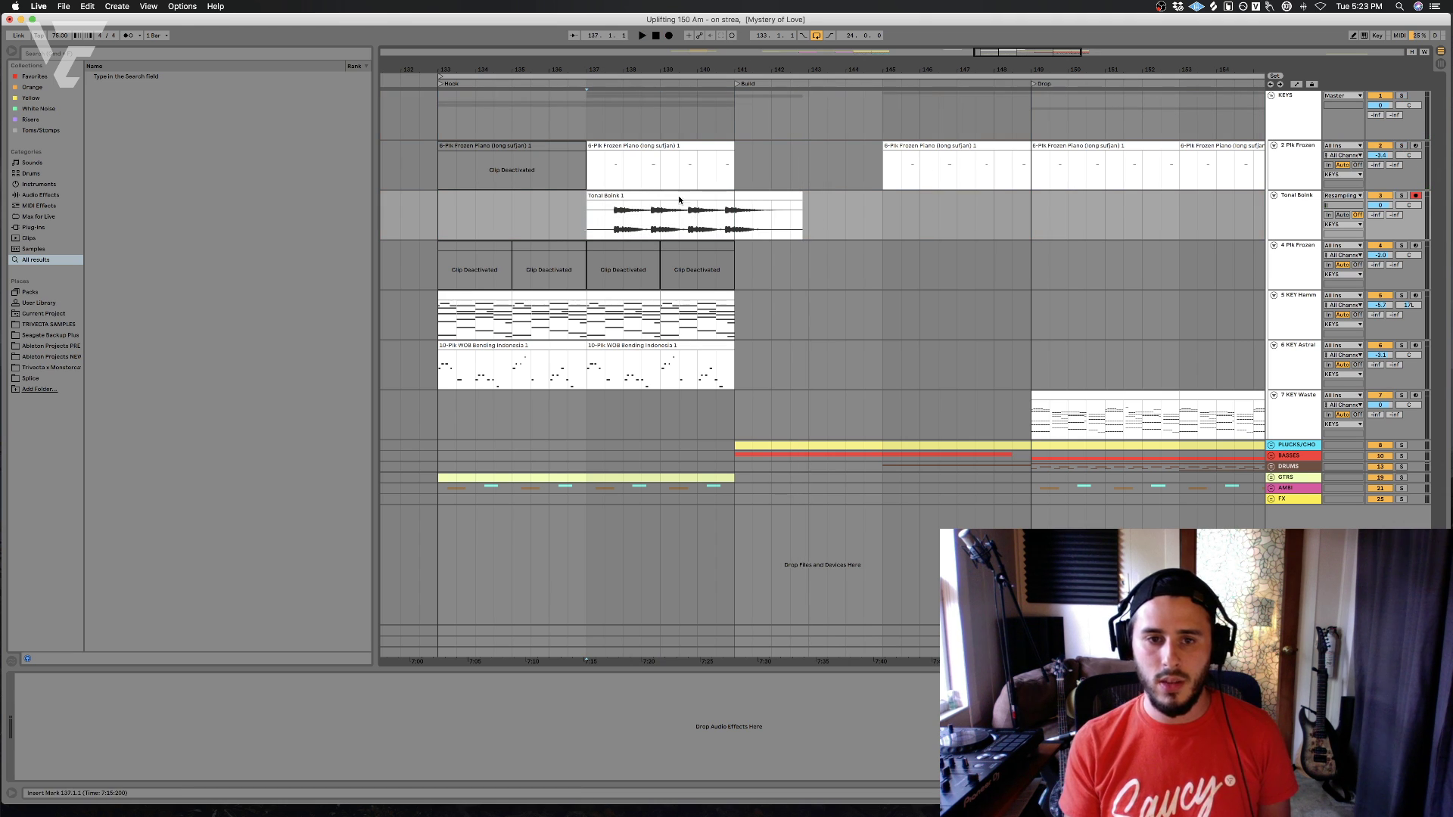
- Copy the first four bars of the Tonal Boink recording to bar 145 and duplicate the copy at the start of the Drop
{"action": "left_click_drag", "start_coordinate": [594, 227], "coordinate": [722, 224]}
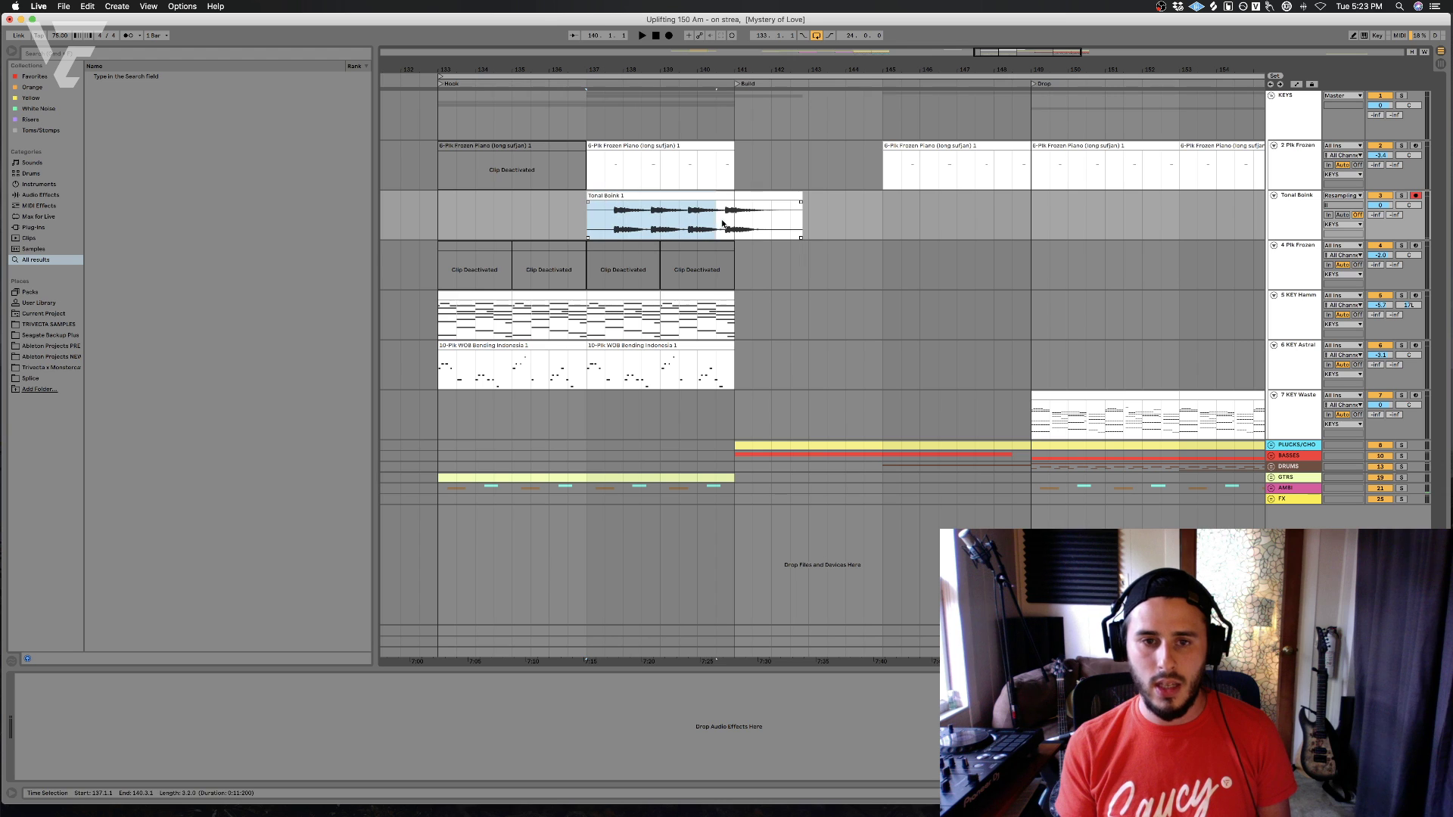
{"action": "key", "text": "cmd+c"}
{"action": "left_click", "coordinate": [884, 217]}
{"action": "key", "text": "cmd+v"}
{"action": "left_click", "coordinate": [1017, 211]}
{"action": "left_click", "coordinate": [1013, 196]}
{"action": "key", "text": "cmd+d"}
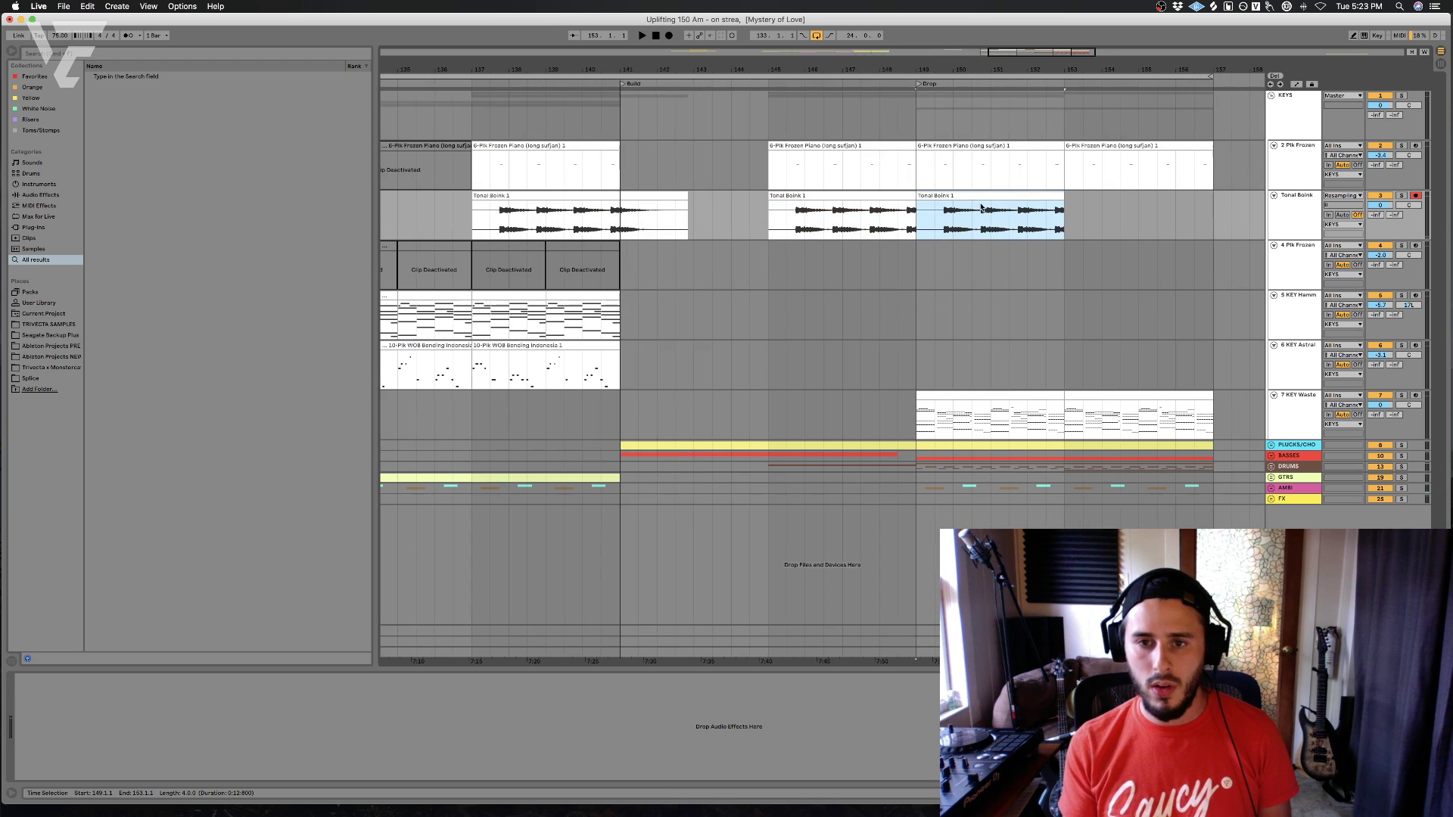
- Extend the Tonal Boink clip at bar 145 to a length of 4.2.0 and lengthen the end of the clip after it
{"action": "mouse_move", "coordinate": [915, 204]}
{"action": "left_mouse_down"}
{"action": "mouse_move", "coordinate": [954, 197]}
{"action": "mouse_move", "coordinate": [936, 198]}
{"action": "left_mouse_up"}
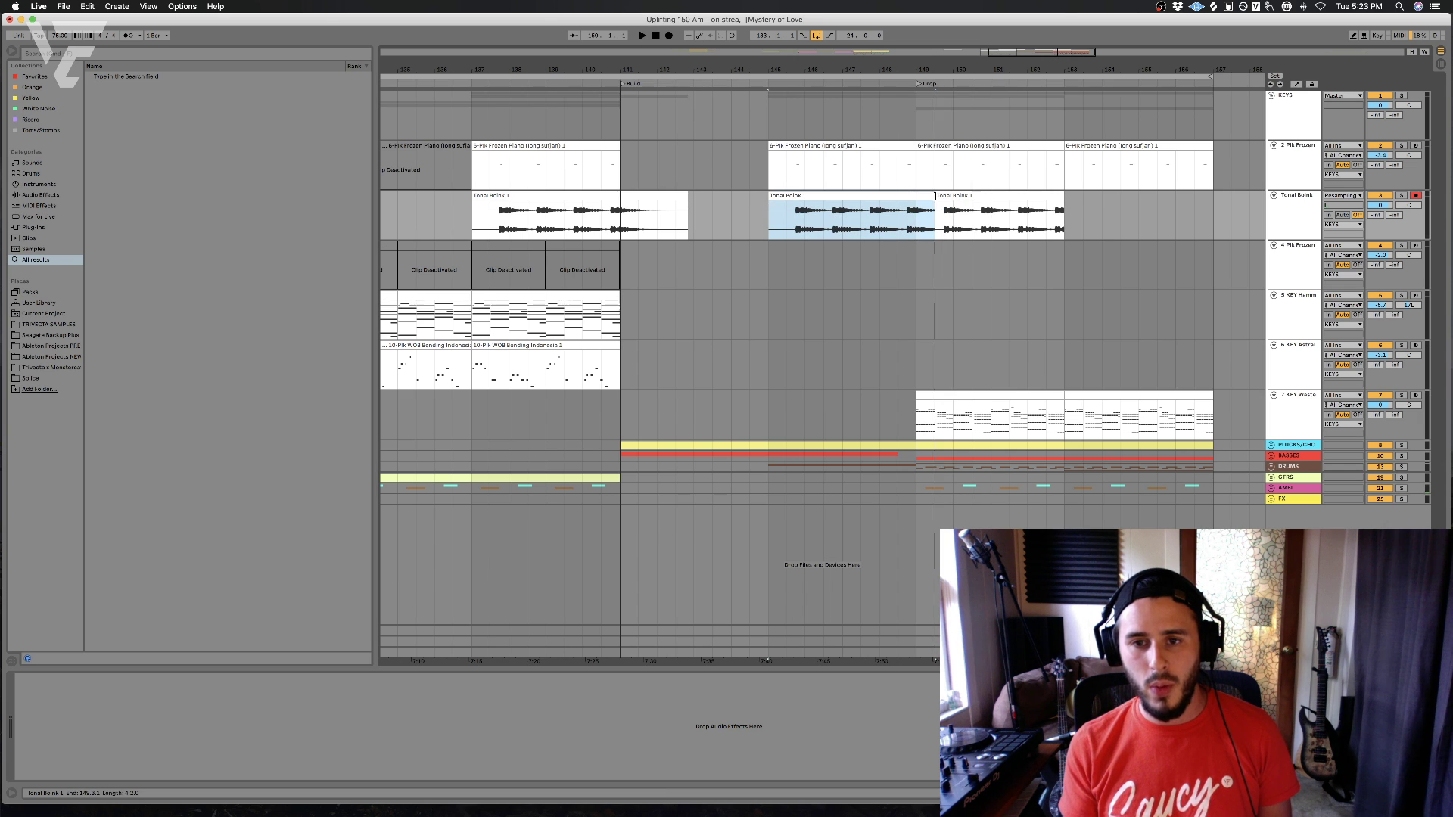
{"action": "left_click_drag", "start_coordinate": [1063, 196], "coordinate": [1132, 198]}
{"action": "left_click", "coordinate": [1061, 220]}
{"action": "key", "text": "super+v"}
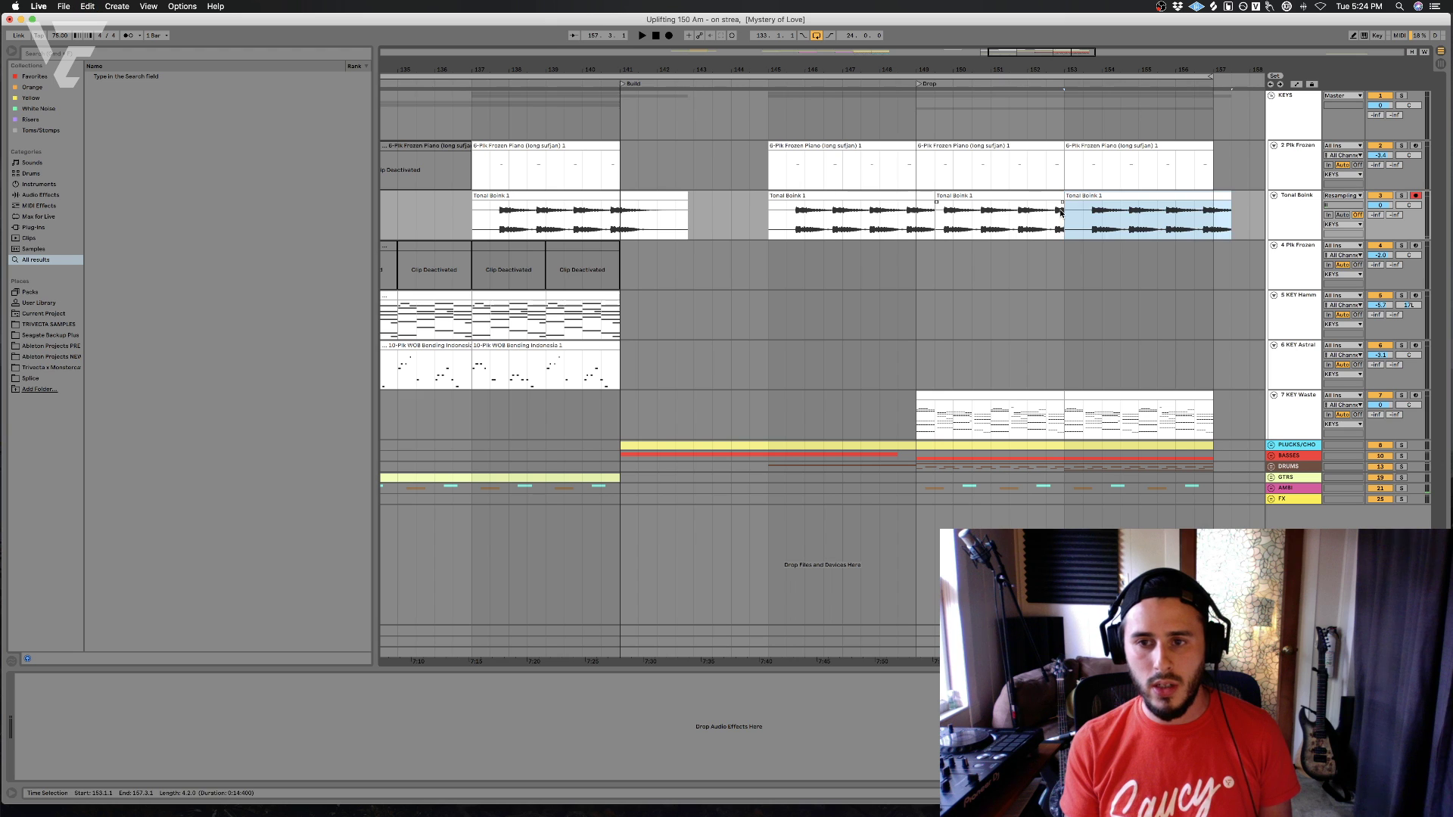
{"action": "key", "text": "super+z"}
- Duplicate the four-bar Tonal Boink section from bar 149 to bar 153 directly after itself
{"action": "left_click_drag", "start_coordinate": [914, 229], "coordinate": [1067, 230]}
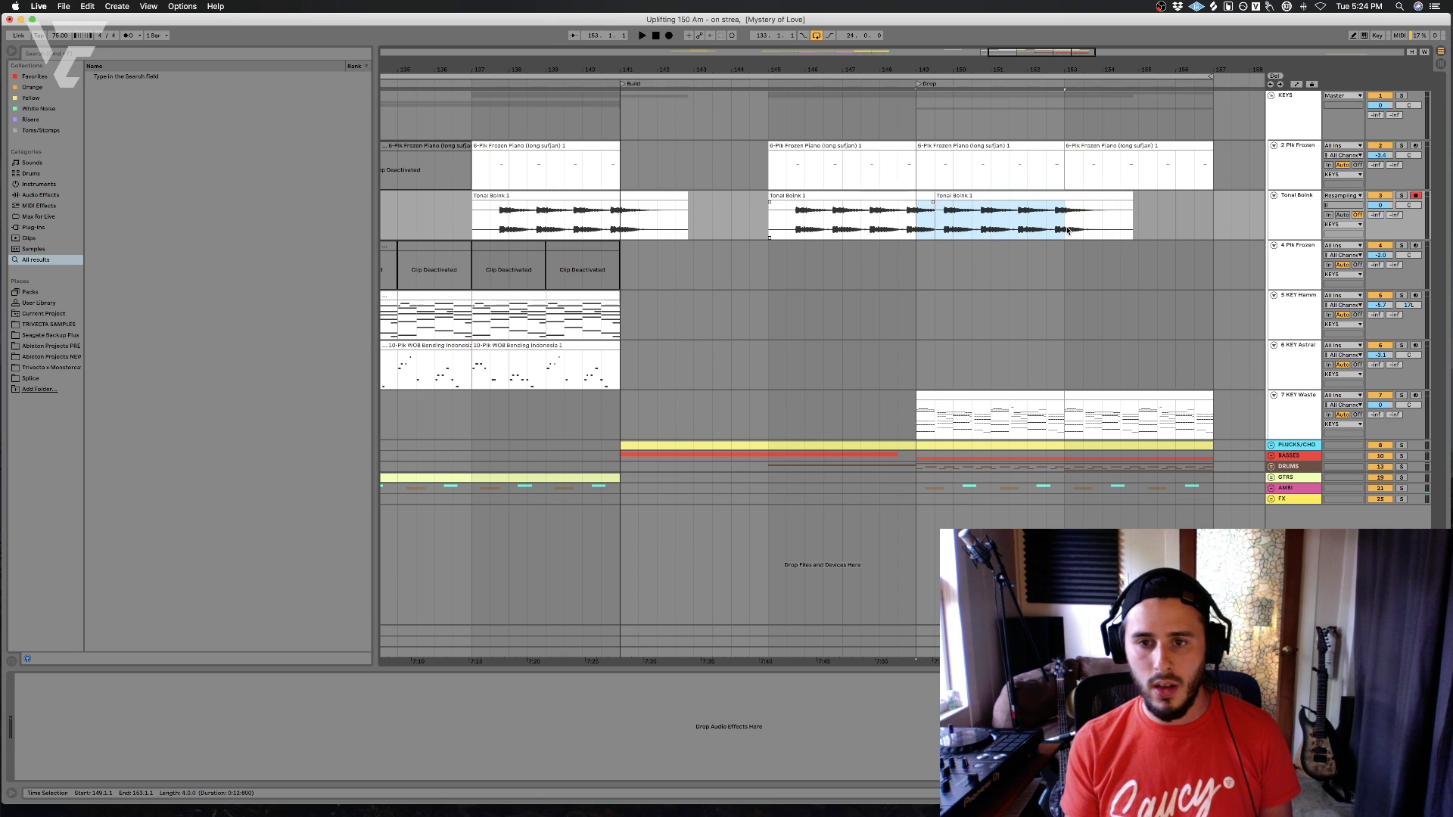
{"action": "key", "text": "super+d"}
{"action": "left_click", "coordinate": [1040, 231]}
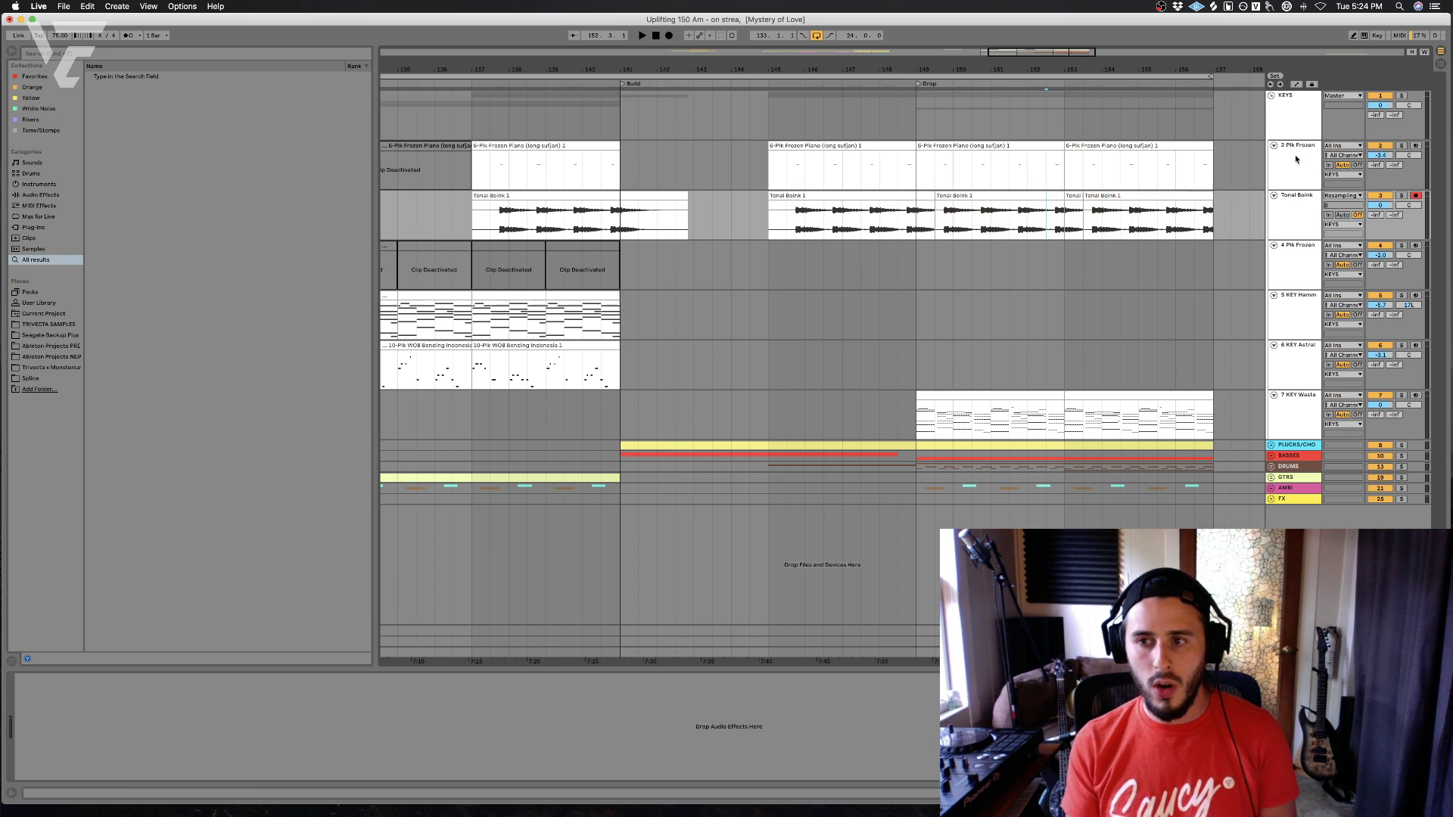
- Delete the frozen piano track above Tonal Boink and briefly play the arrangement without it
{"action": "left_click", "coordinate": [1296, 156]}
{"action": "key", "text": "Delete"}
{"action": "left_click", "coordinate": [918, 167]}
{"action": "key", "text": "space"}
{"action": "left_click", "coordinate": [762, 174]}
{"action": "key", "text": "space"}
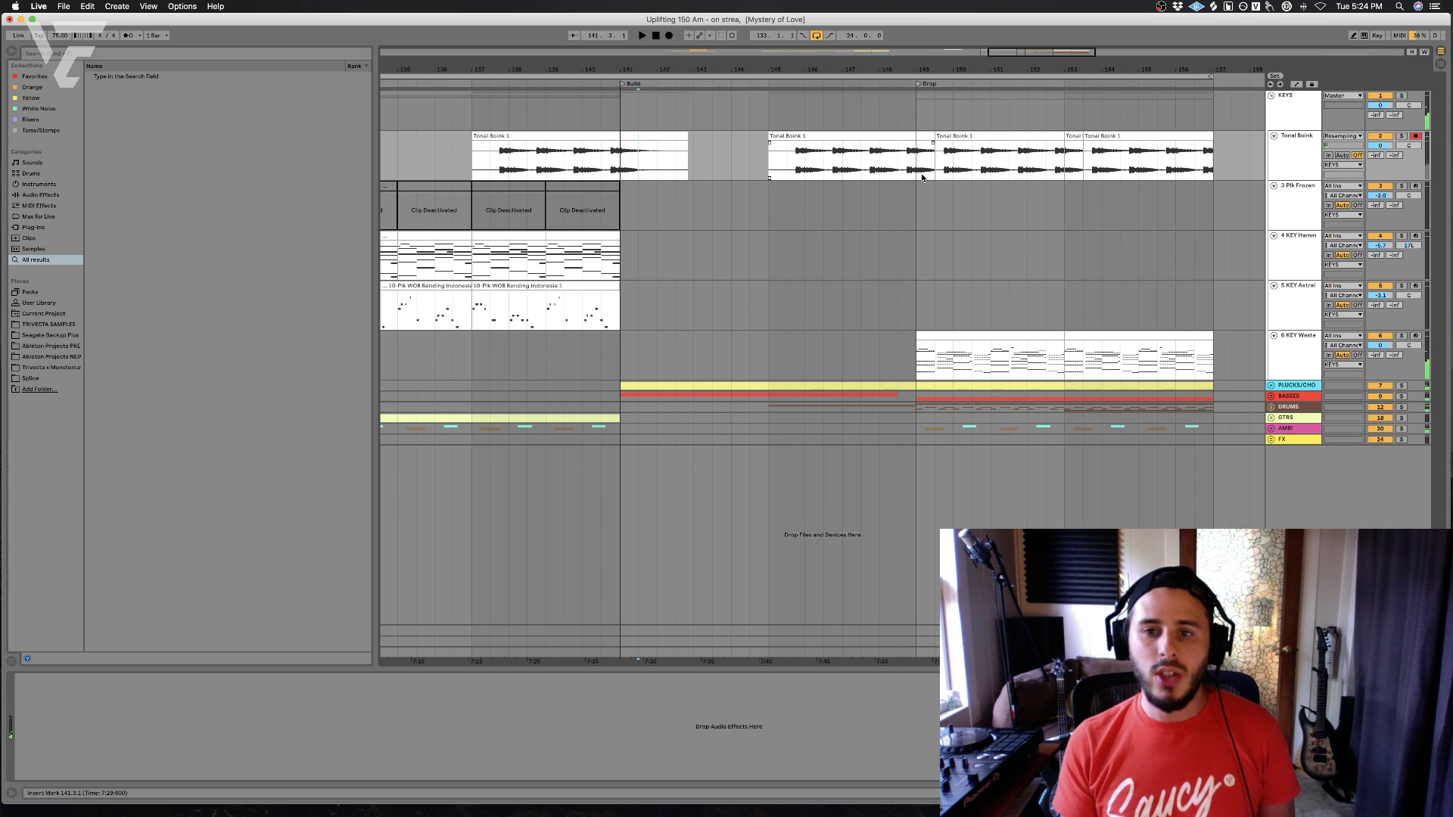
{"action": "left_click", "coordinate": [846, 235]}
{"action": "left_click", "coordinate": [879, 202]}
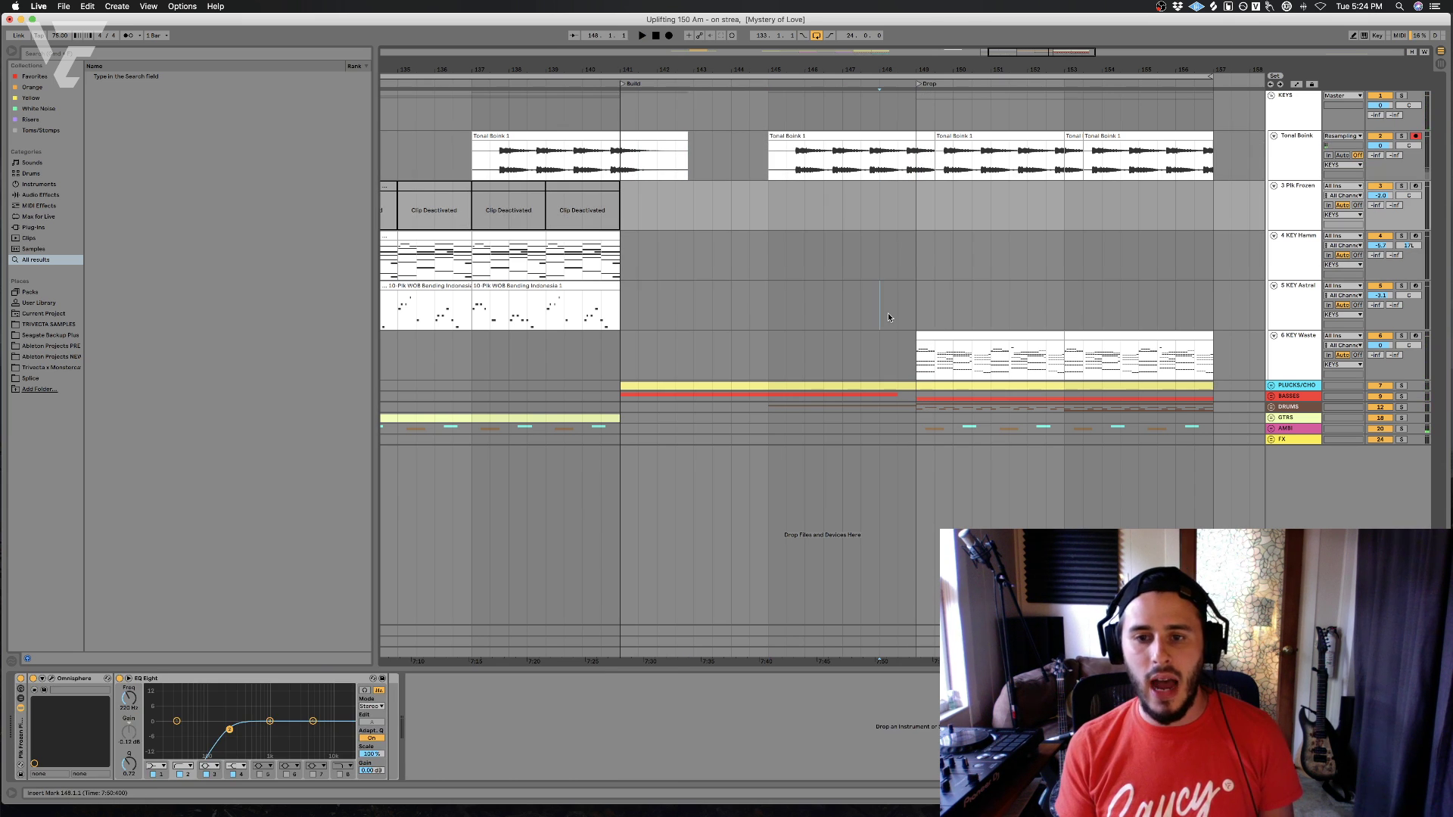
{"action": "left_click", "coordinate": [889, 316]}
{"action": "left_click", "coordinate": [921, 318]}
- Open the KClip 3 window from the master track and place it over the middle of the arrangement
{"action": "left_click", "coordinate": [1277, 441]}
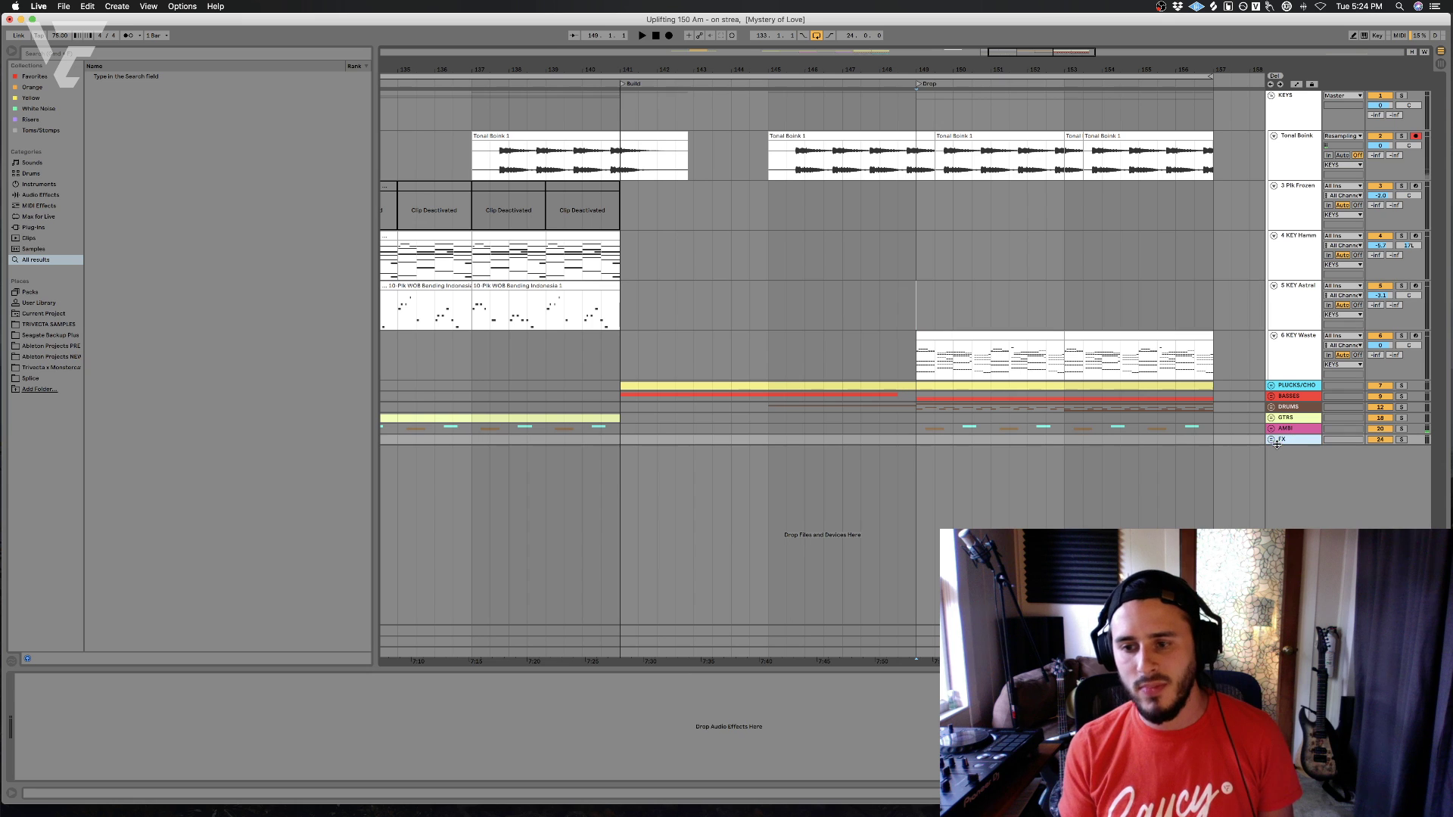
{"action": "left_click", "coordinate": [1293, 652]}
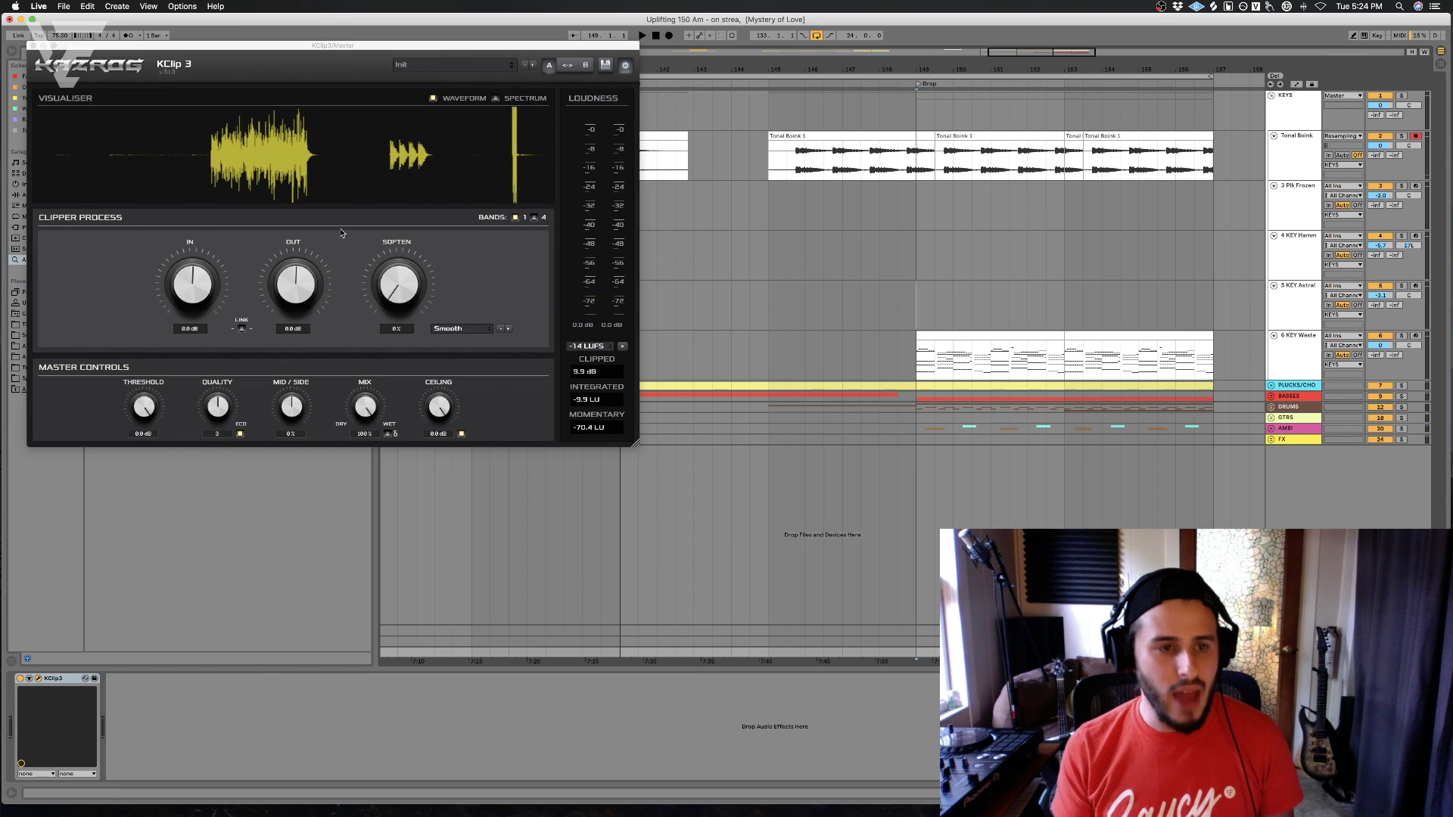
{"action": "left_click_drag", "start_coordinate": [350, 49], "coordinate": [757, 153]}
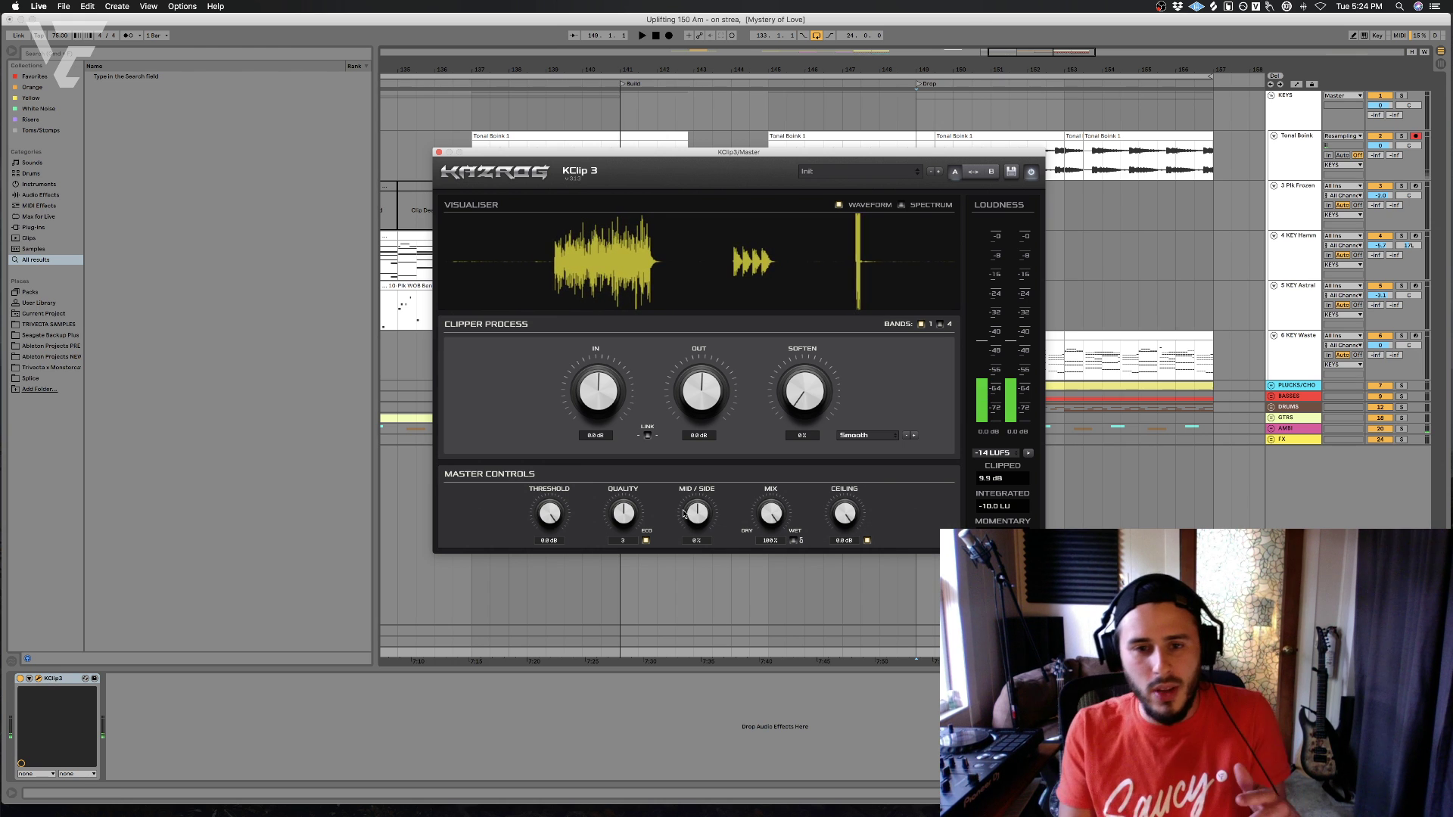
{"action": "mouse_move", "coordinate": [679, 516]}
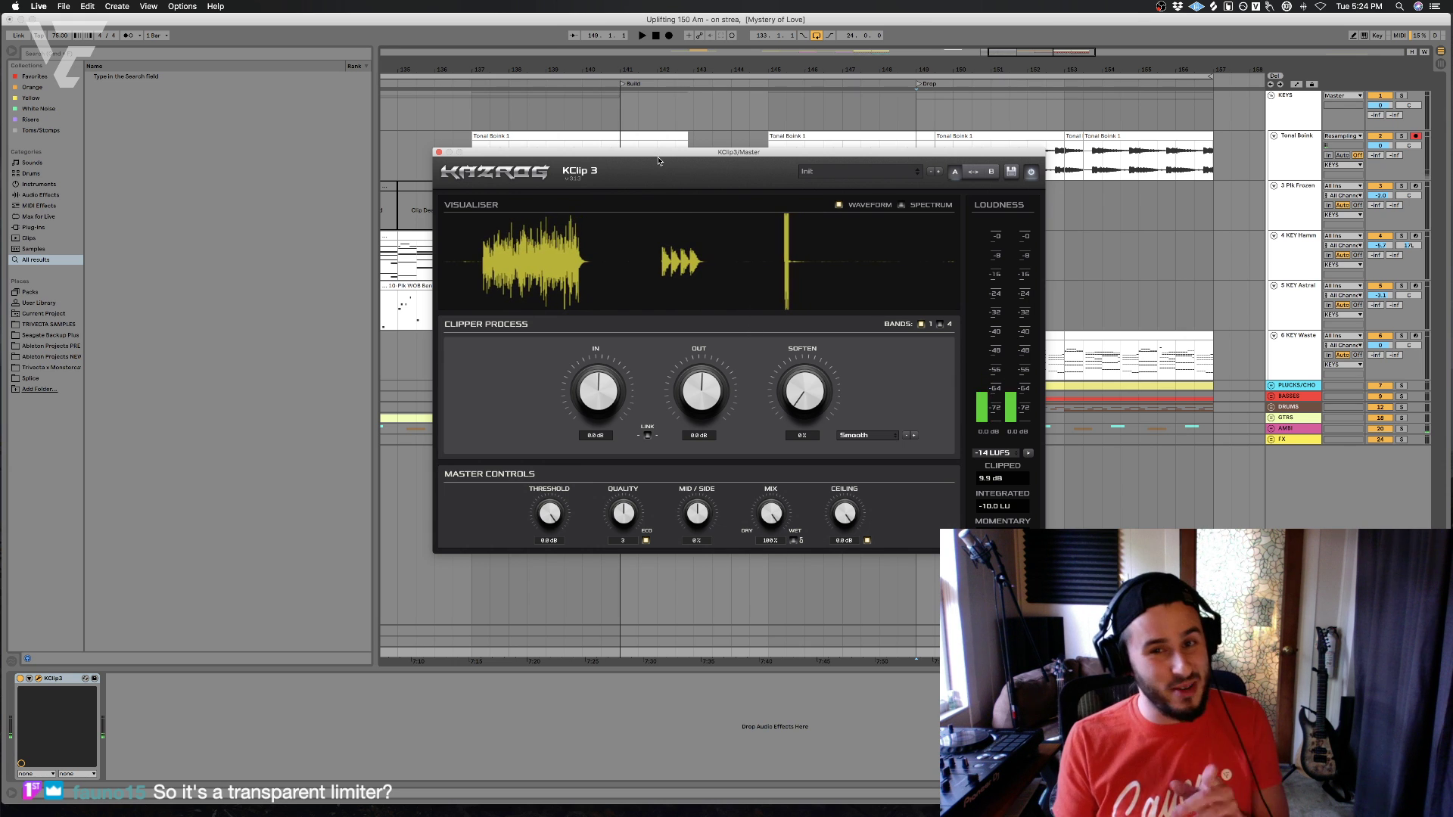
{"action": "left_click_drag", "start_coordinate": [659, 160], "coordinate": [636, 101]}
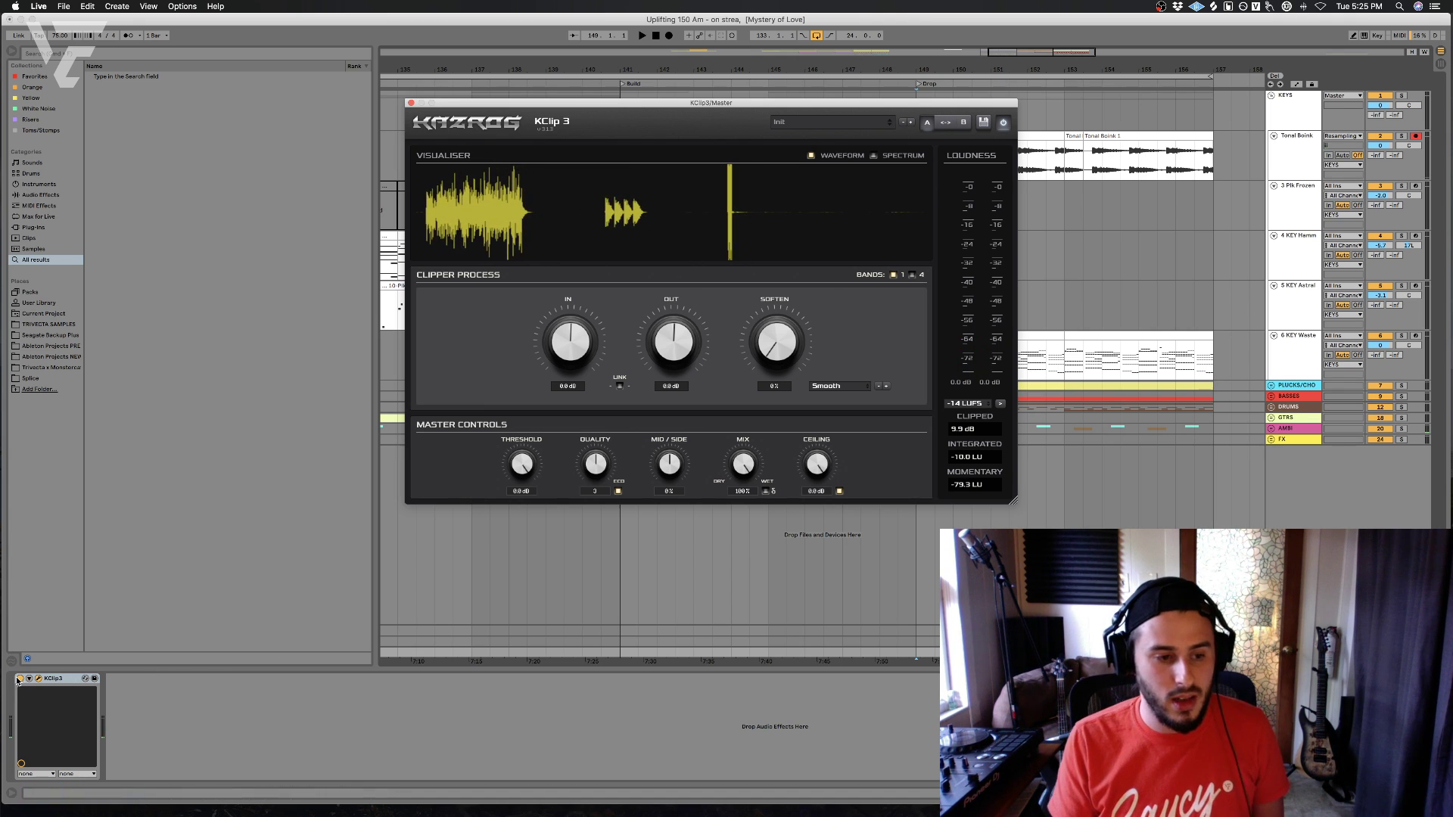
- Bypass KClip 3 on the master during playback from bar 149, check the mixer levels and close the plug-in window
{"action": "key", "text": "space"}
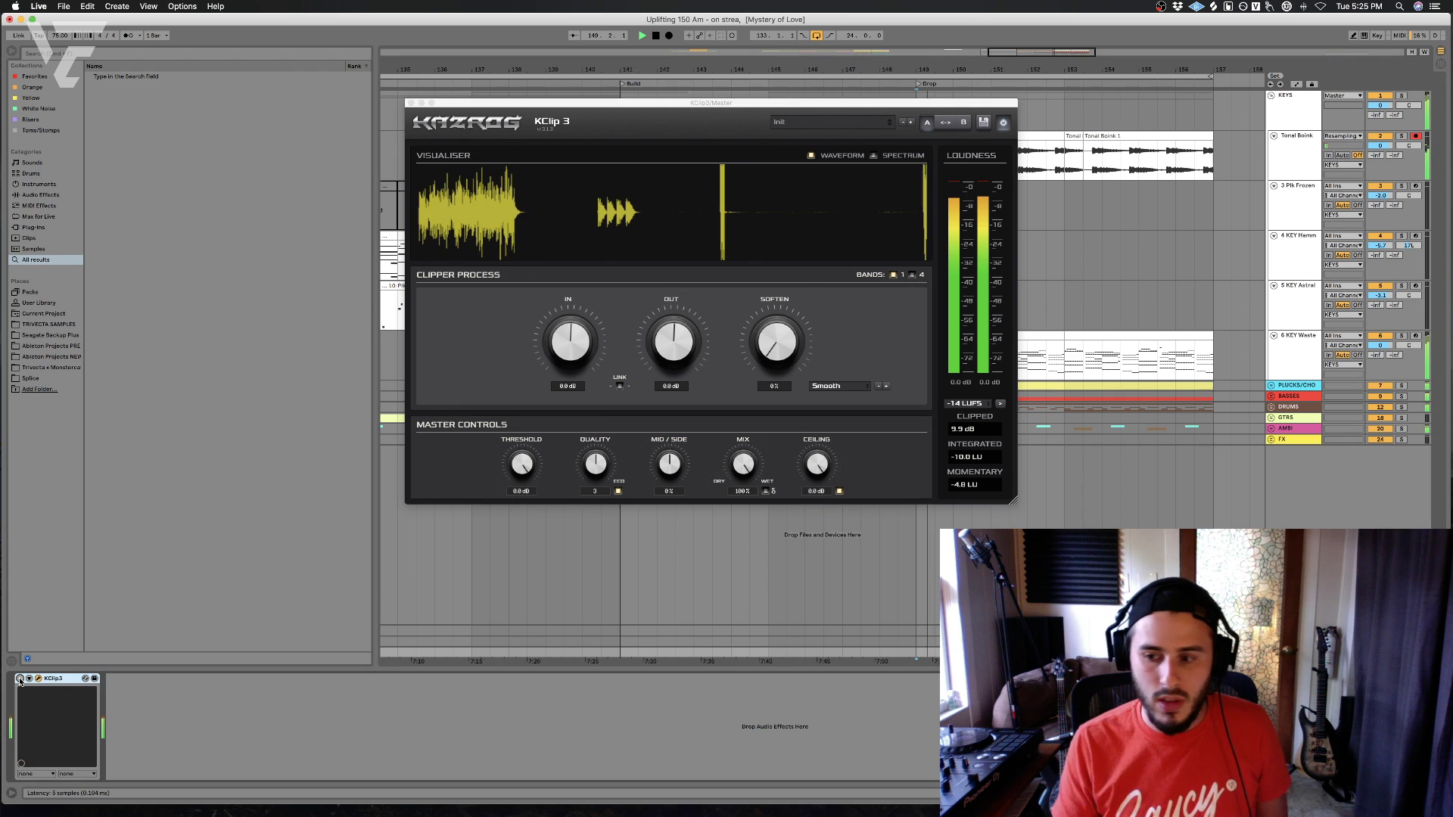
{"action": "key", "text": "Tab"}
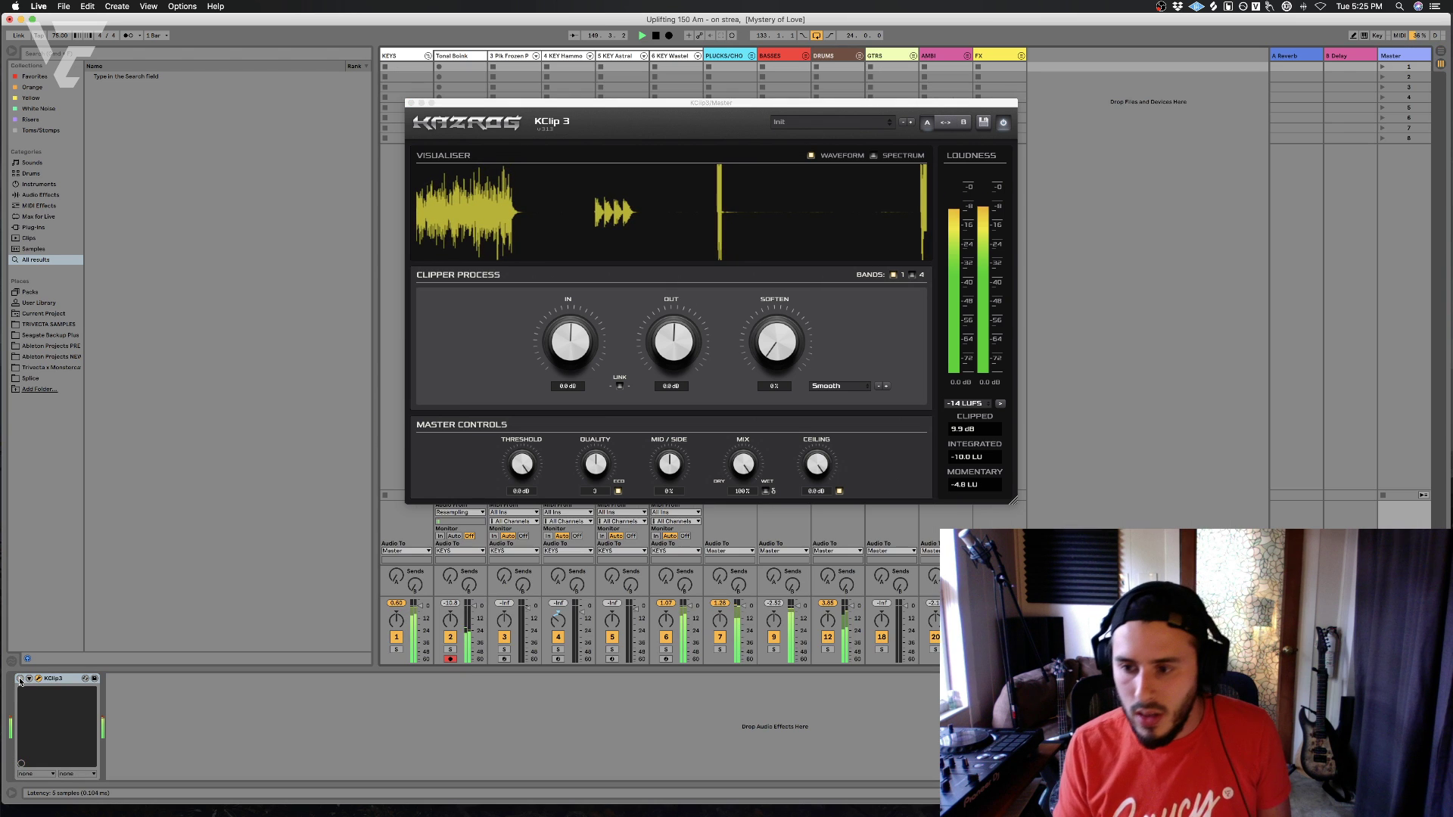
{"action": "left_click", "coordinate": [410, 102]}
{"action": "left_click", "coordinate": [847, 269]}
{"action": "key", "text": "Tab"}
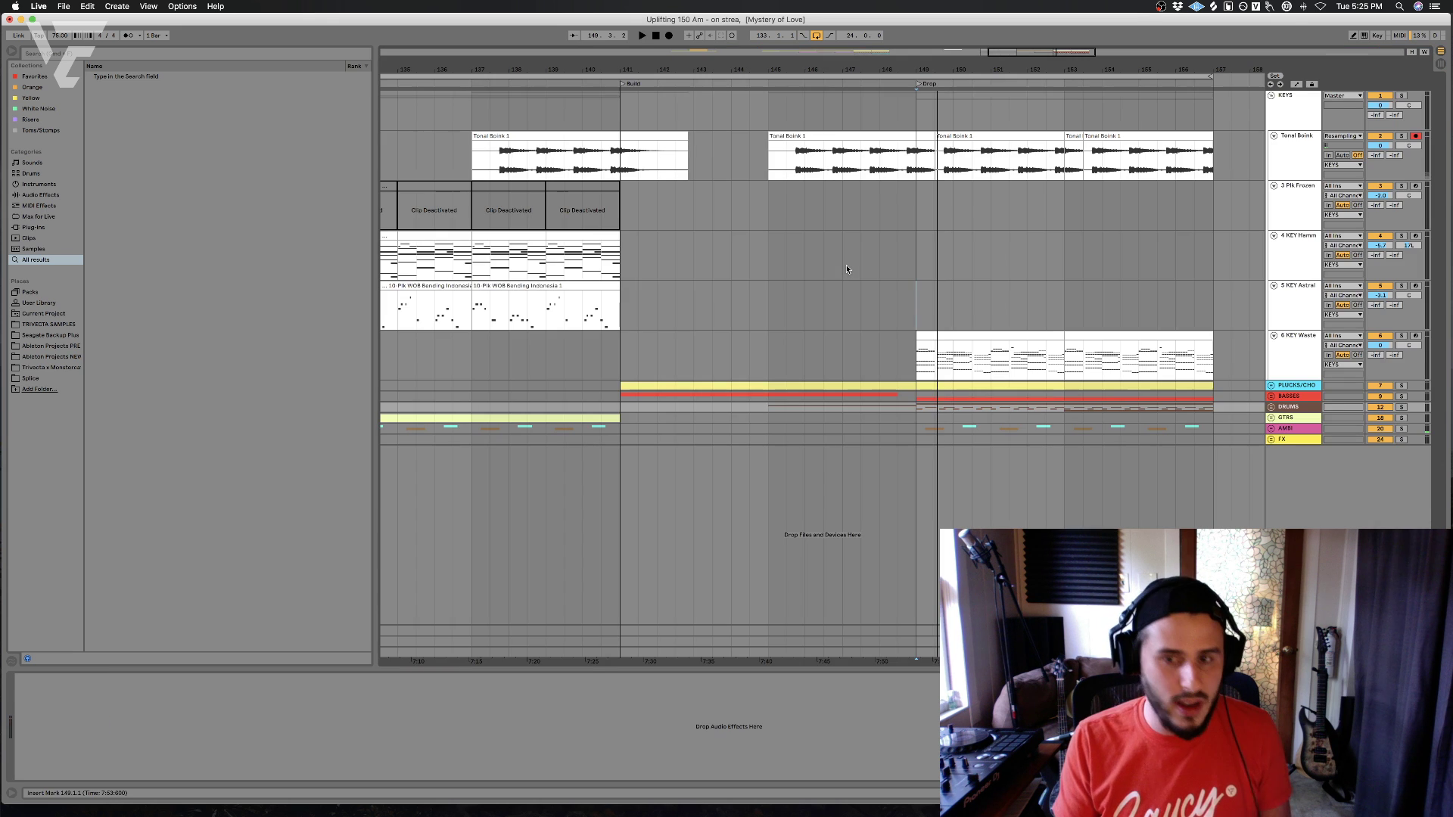
{"action": "left_click", "coordinate": [893, 244]}
{"action": "left_click", "coordinate": [767, 284]}
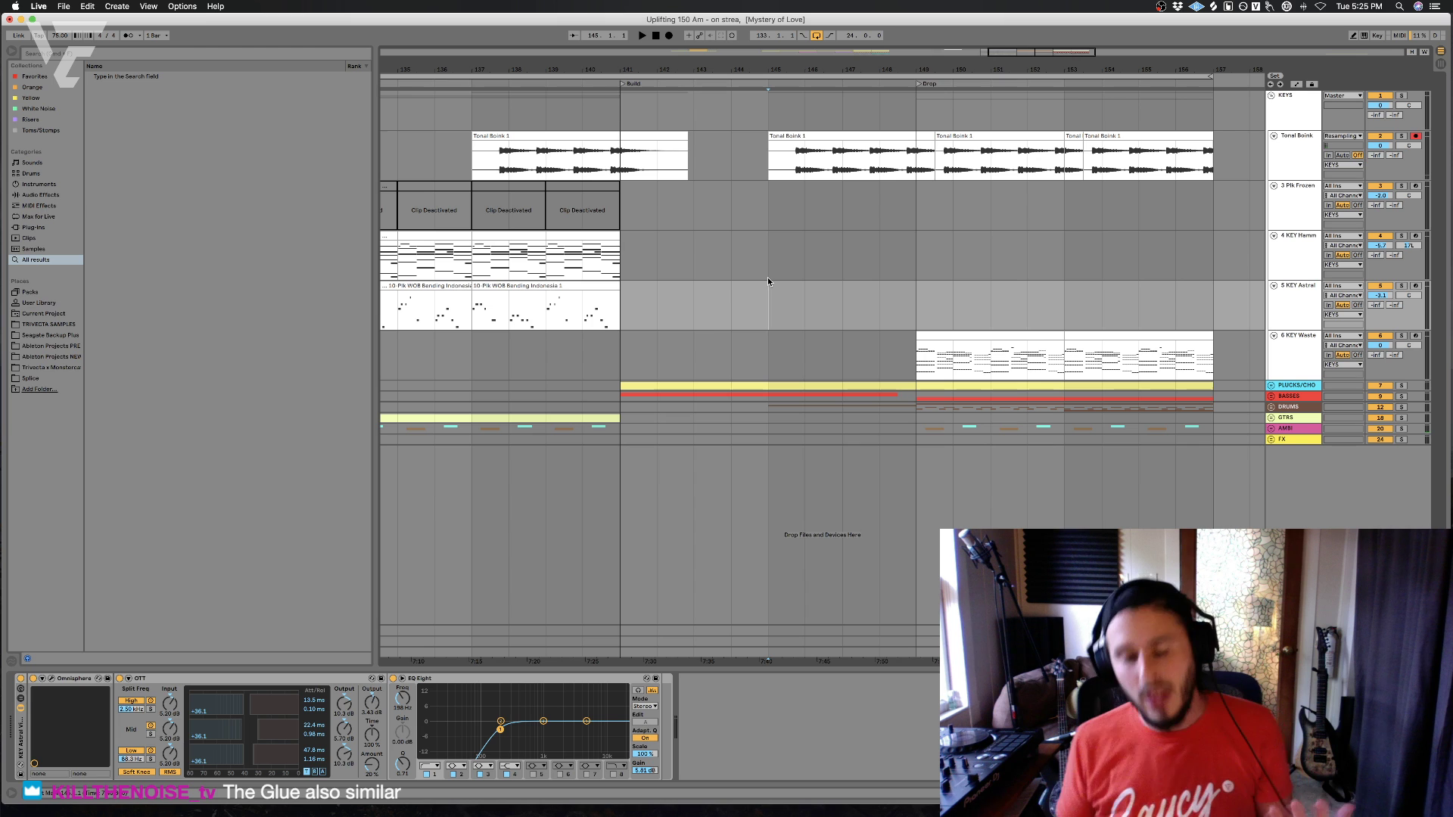
{"action": "left_click", "coordinate": [766, 397]}
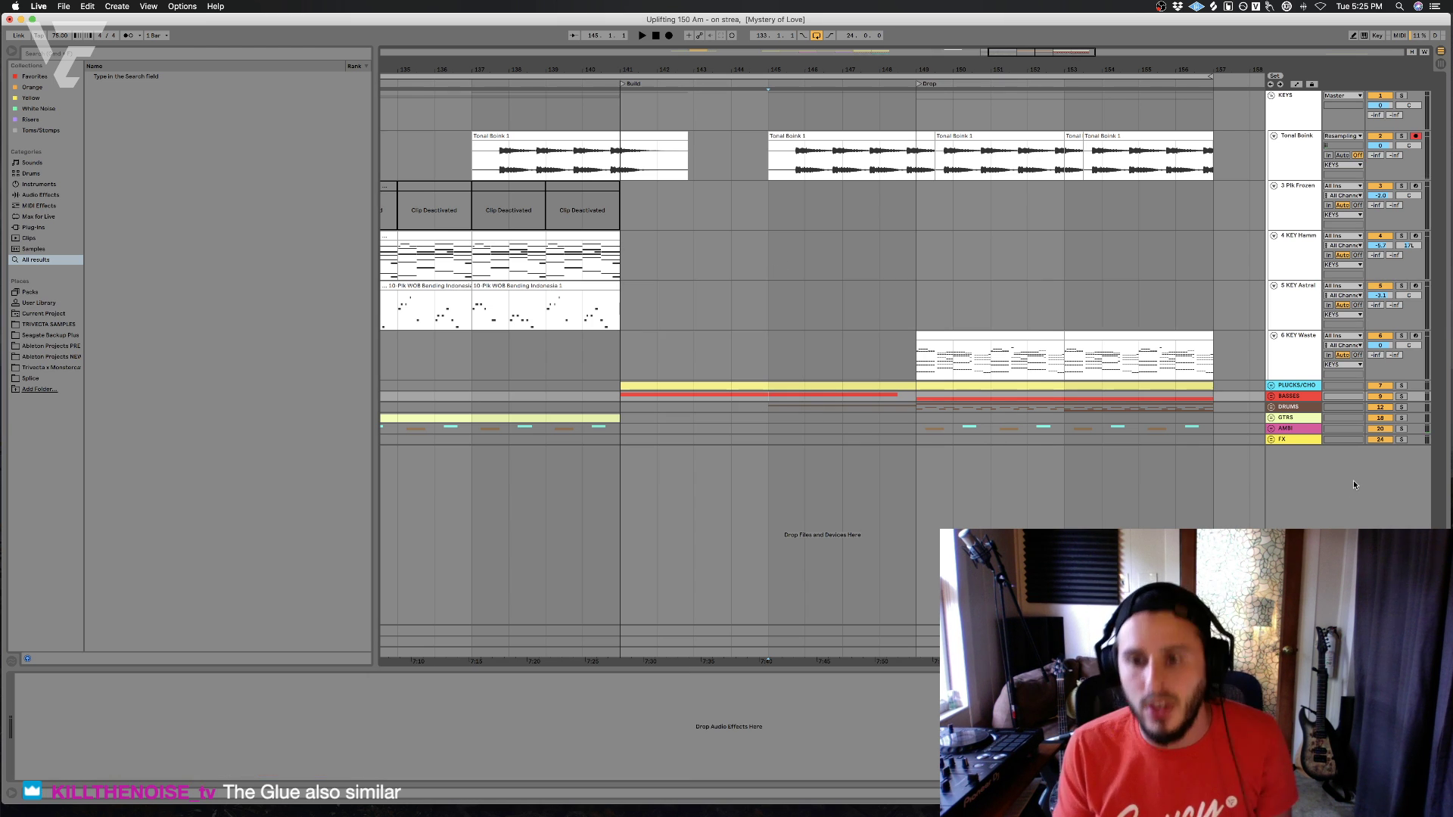
- Expand the DRUMS group and rename its snare sample track SNARE and its kick sample track KICK
{"action": "left_click", "coordinate": [1271, 409]}
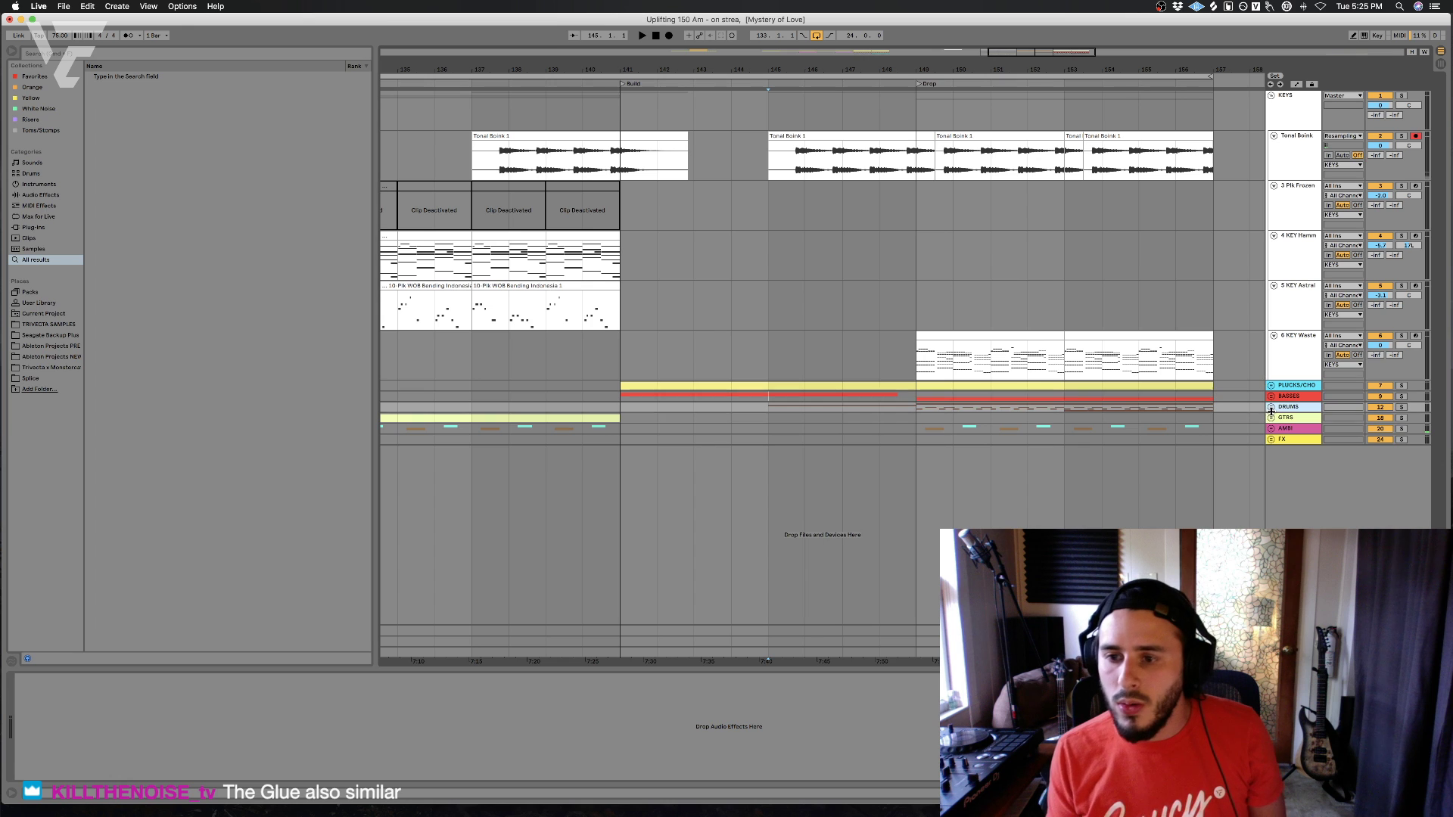
{"action": "left_click", "coordinate": [1271, 407]}
{"action": "left_click", "coordinate": [894, 445]}
{"action": "left_click", "coordinate": [919, 576]}
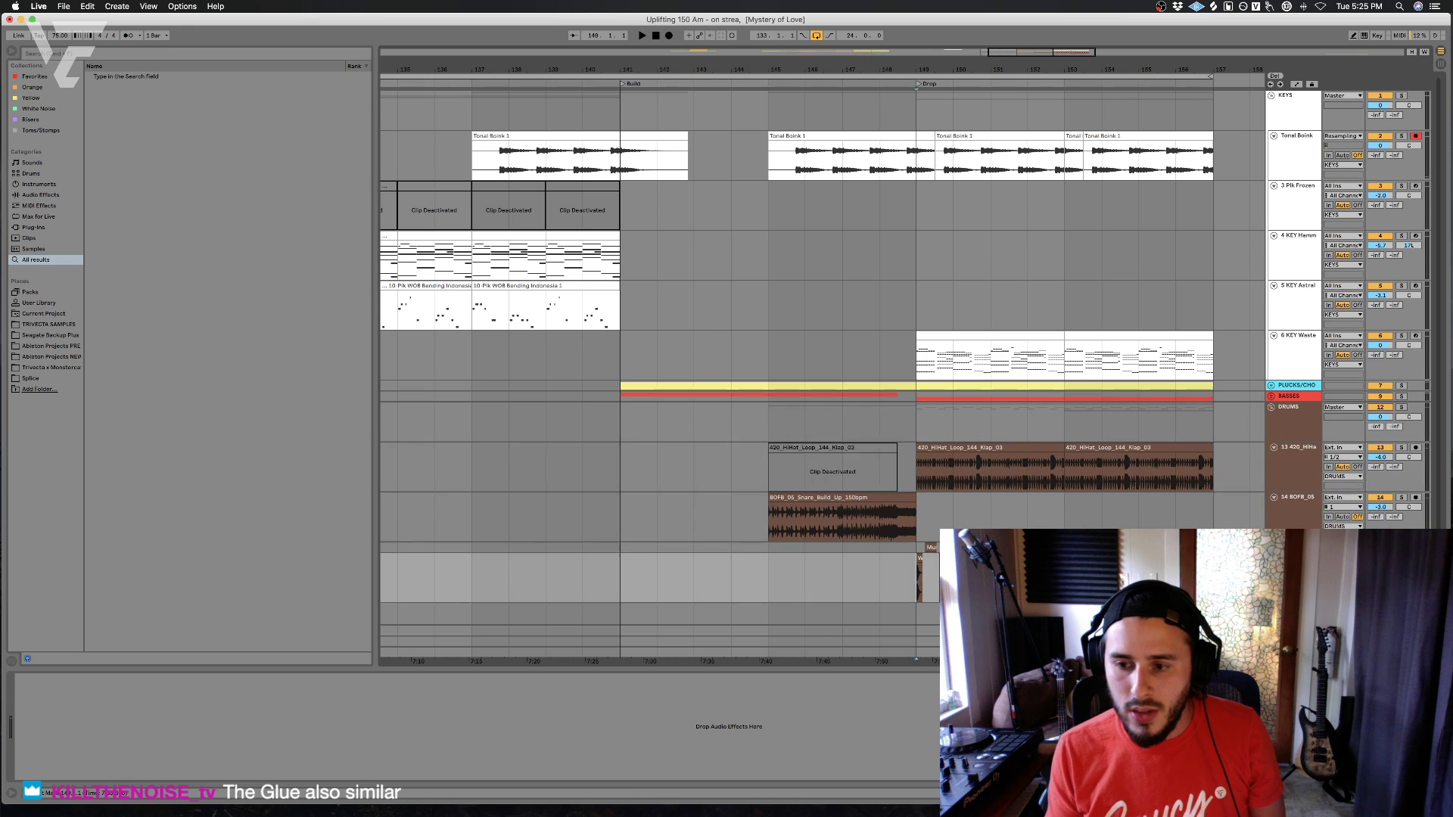
{"action": "scroll", "coordinate": [1127, 485], "scroll_direction": "down", "scroll_amount": 3}
{"action": "left_click", "coordinate": [1278, 515]}
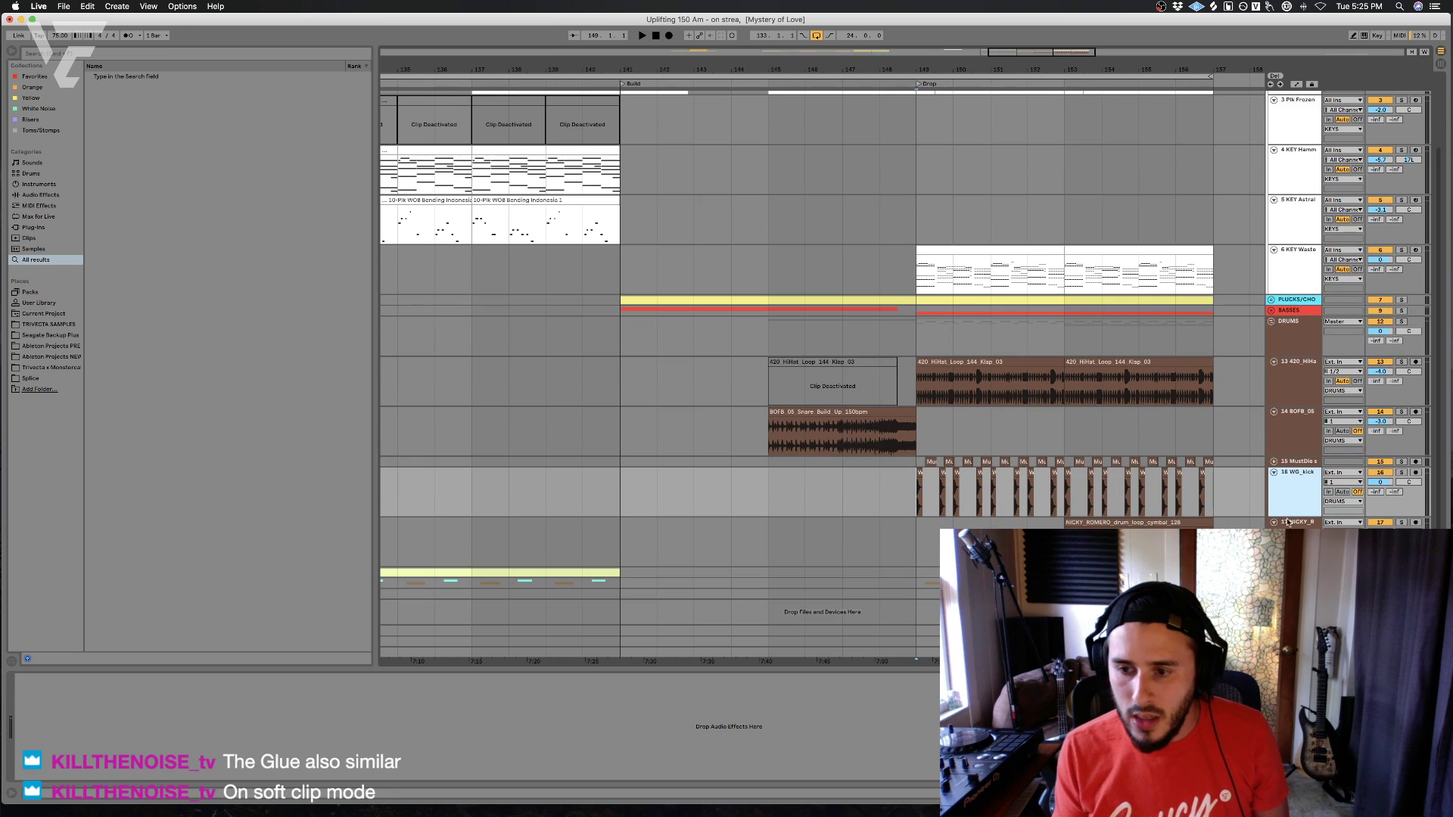
{"action": "left_click", "coordinate": [1289, 463]}
{"action": "key", "text": "super+r"}
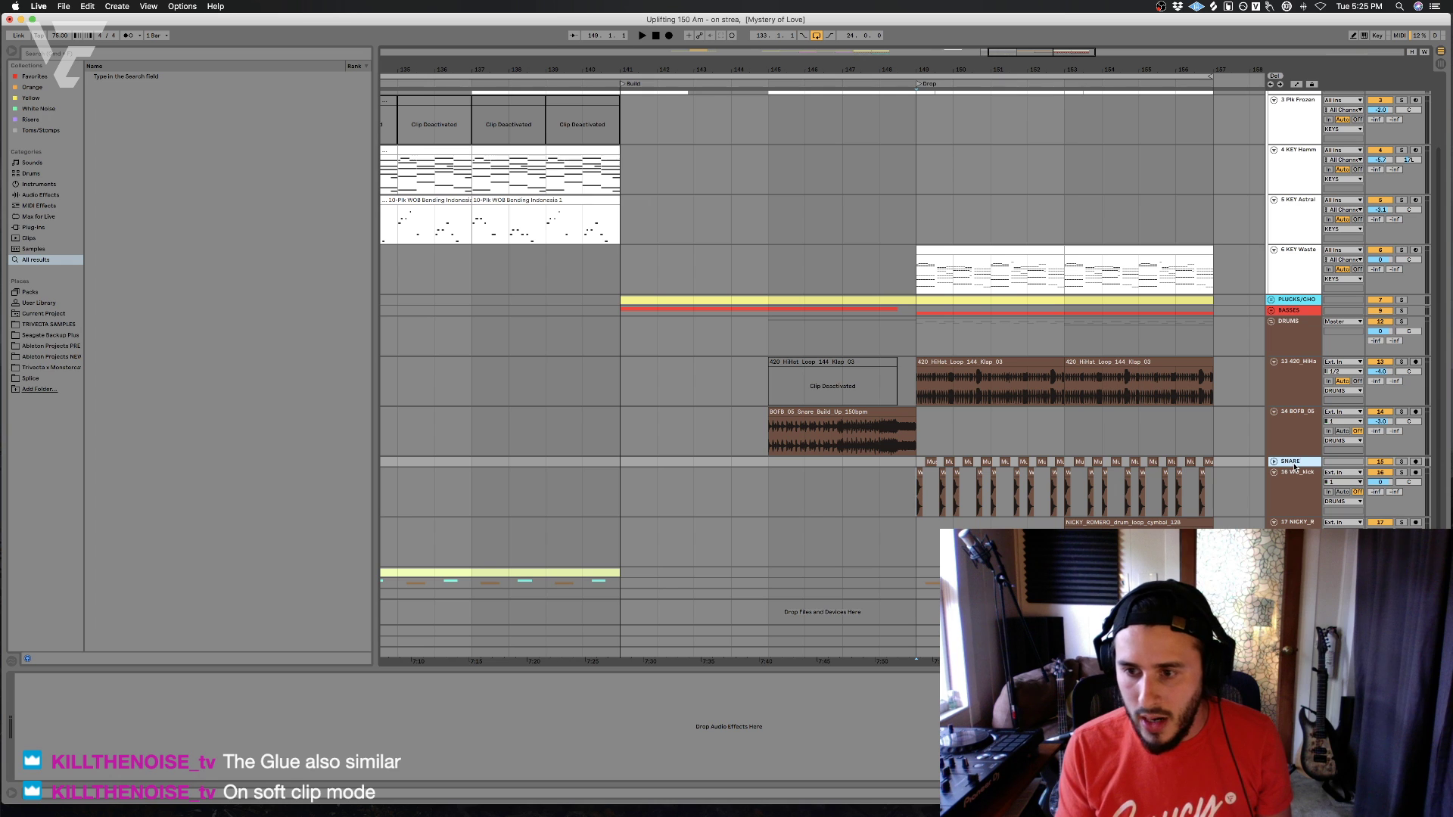
{"action": "left_click", "coordinate": [1281, 505]}
{"action": "key", "text": "super+r"}
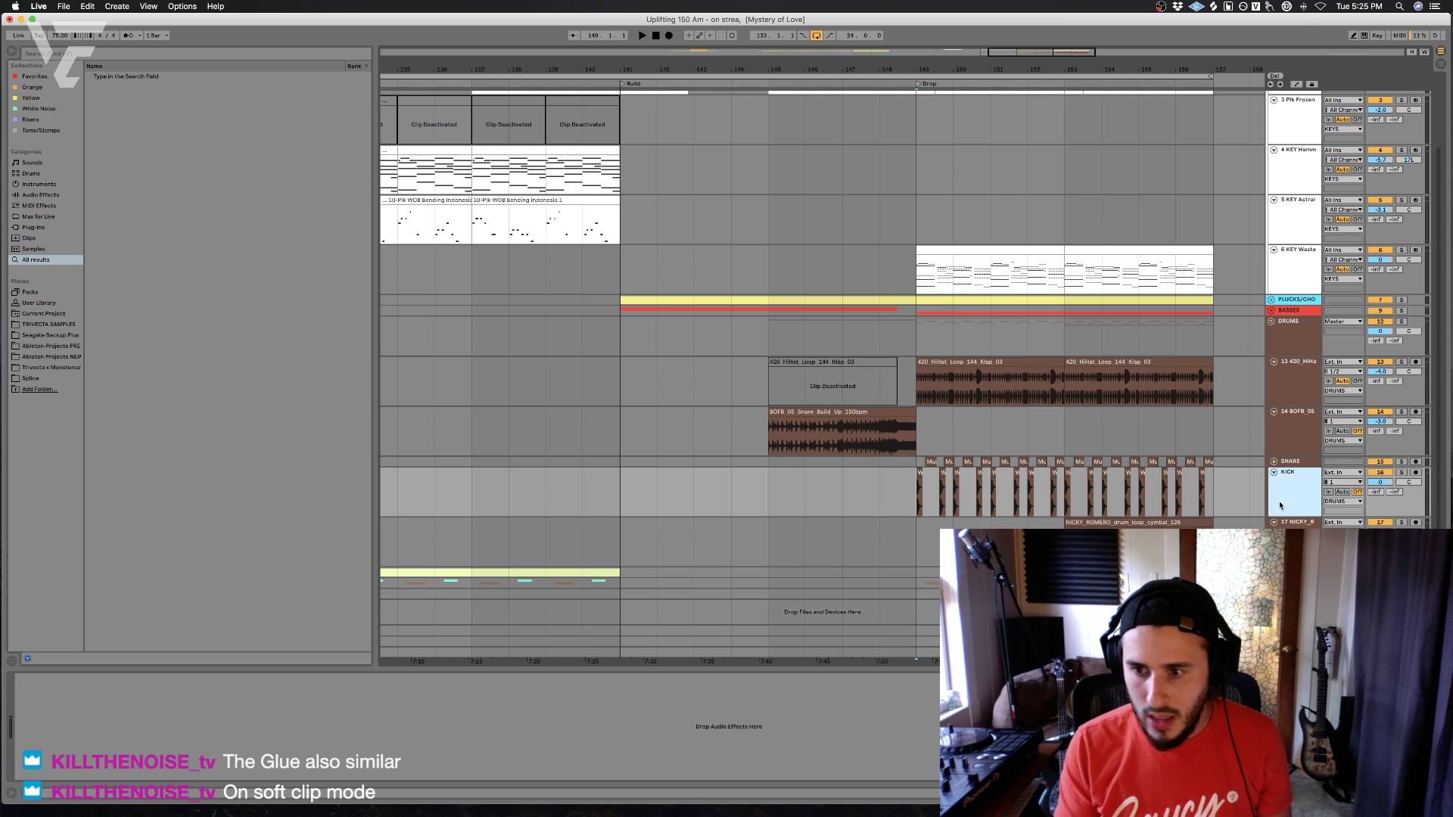
- Move KICK and SNARE to the start of the DRUMS group and add a KICKSNARE BUS audio track below them, monitoring set to In
{"action": "left_click_drag", "start_coordinate": [1280, 506], "coordinate": [1297, 363]}
{"action": "left_click", "coordinate": [1291, 515]}
{"action": "left_click", "coordinate": [1288, 482], "text": "shift"}
{"action": "key", "text": "super+t"}
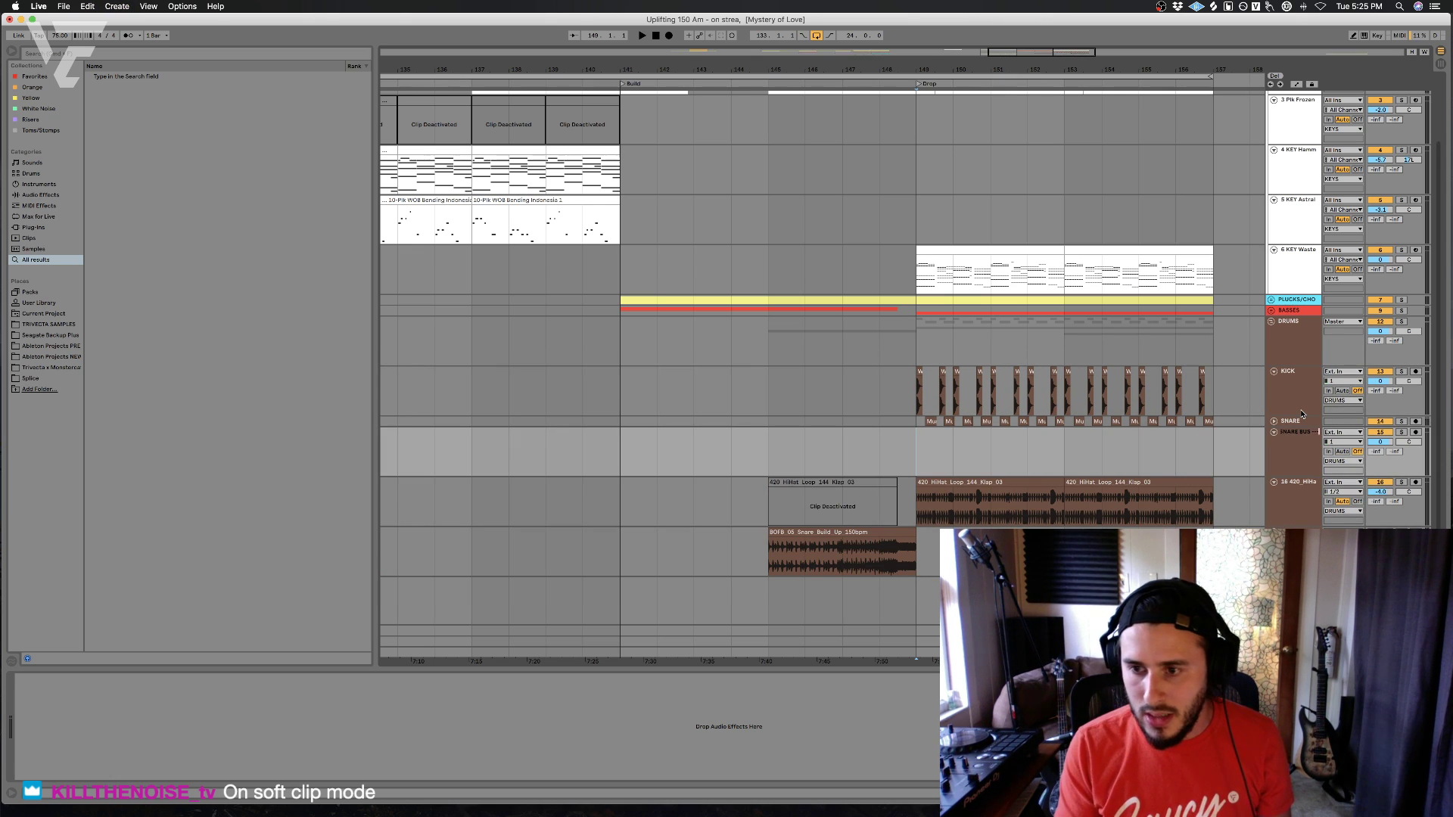
{"action": "left_click", "coordinate": [1328, 451]}
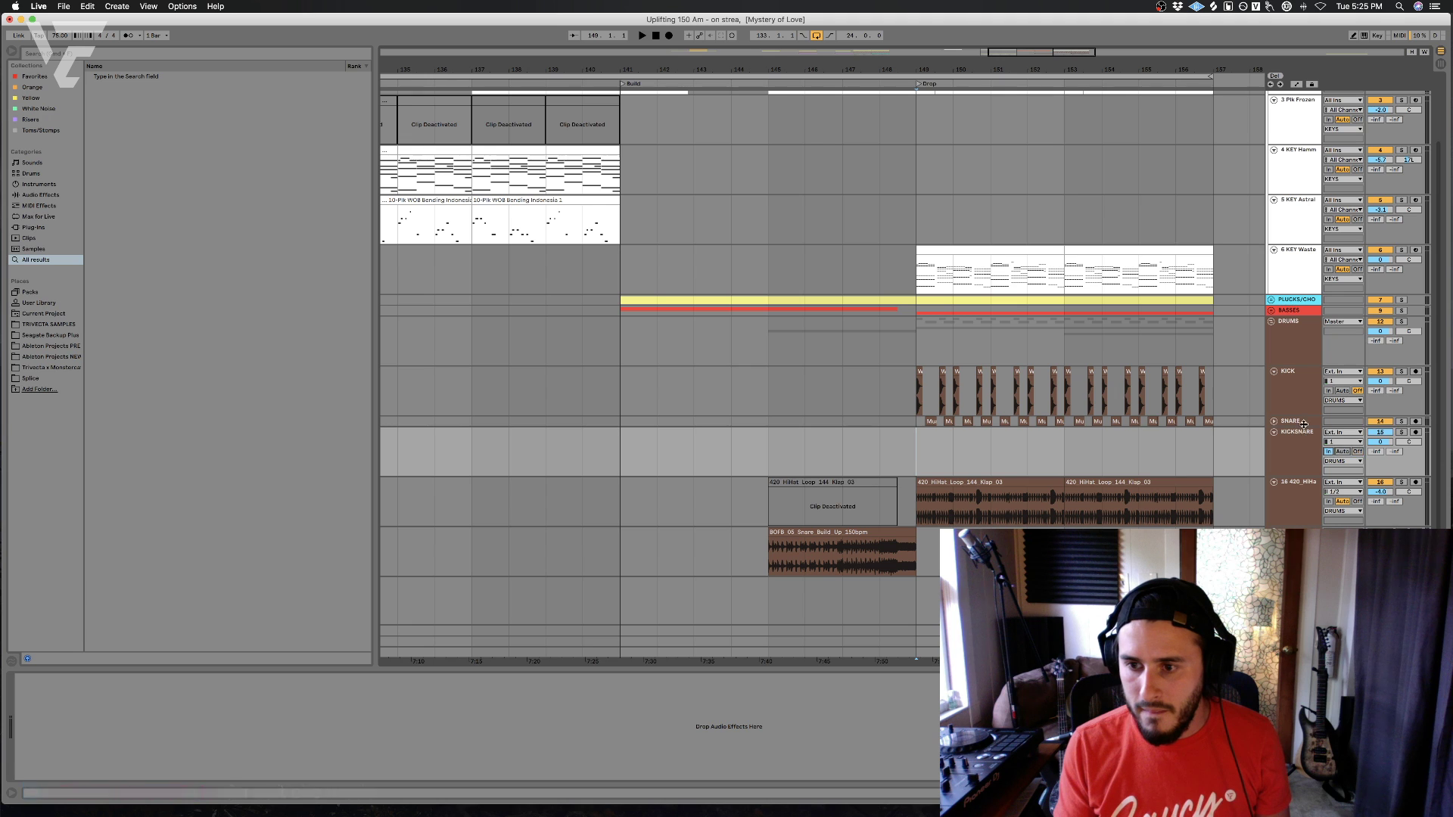
- Route the audio output of both the KICK and SNARE tracks to KICKSNARE BUS
{"action": "left_click", "coordinate": [1346, 407]}
{"action": "left_click", "coordinate": [1346, 407]}
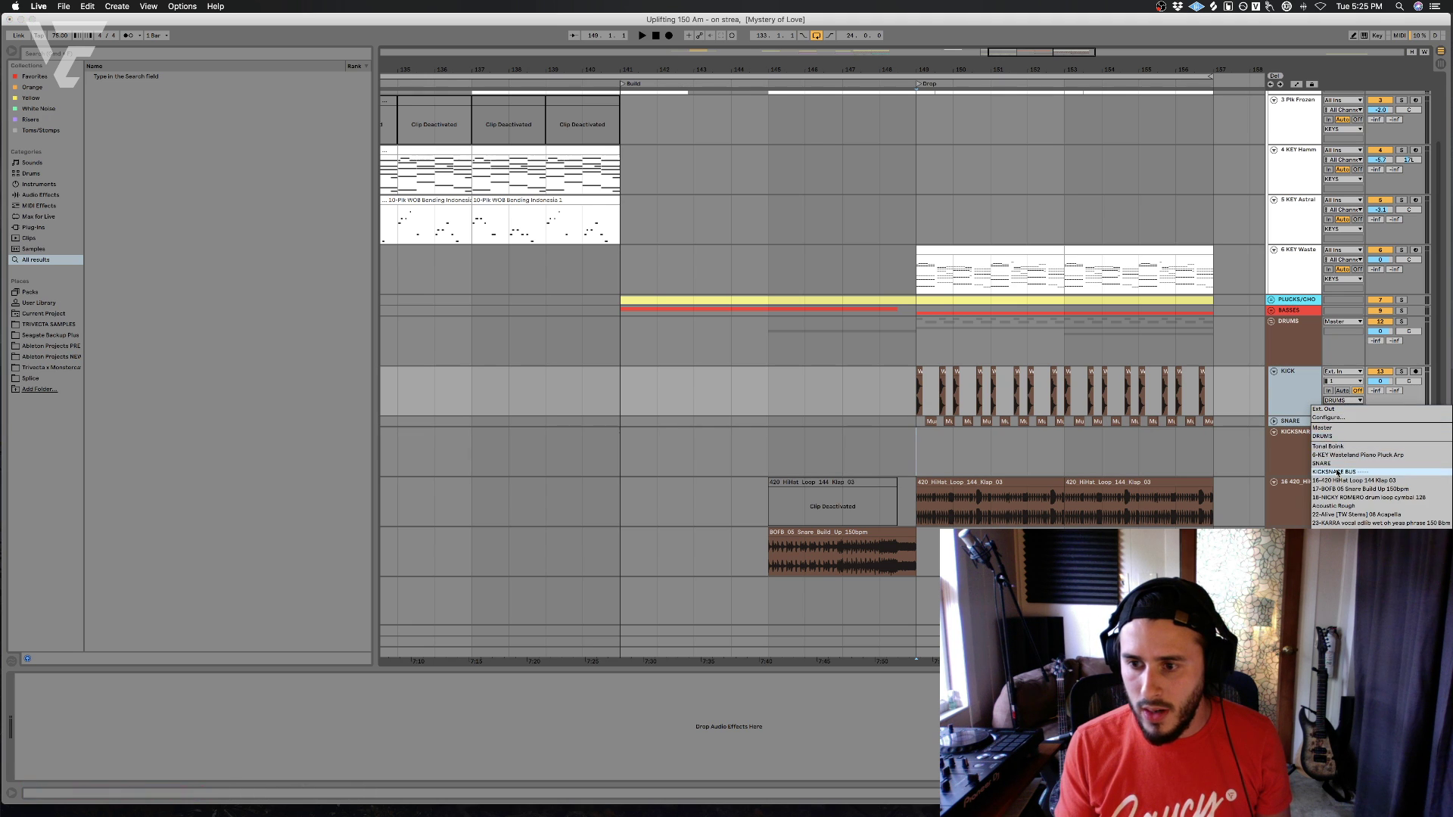
{"action": "left_click", "coordinate": [1396, 463]}
- Solo KICKSNARE BUS and play from the Drop at bar 149, checking the kick and snare levels in the mixer
{"action": "left_click", "coordinate": [1401, 432]}
{"action": "left_click", "coordinate": [917, 436]}
{"action": "key", "text": "space"}
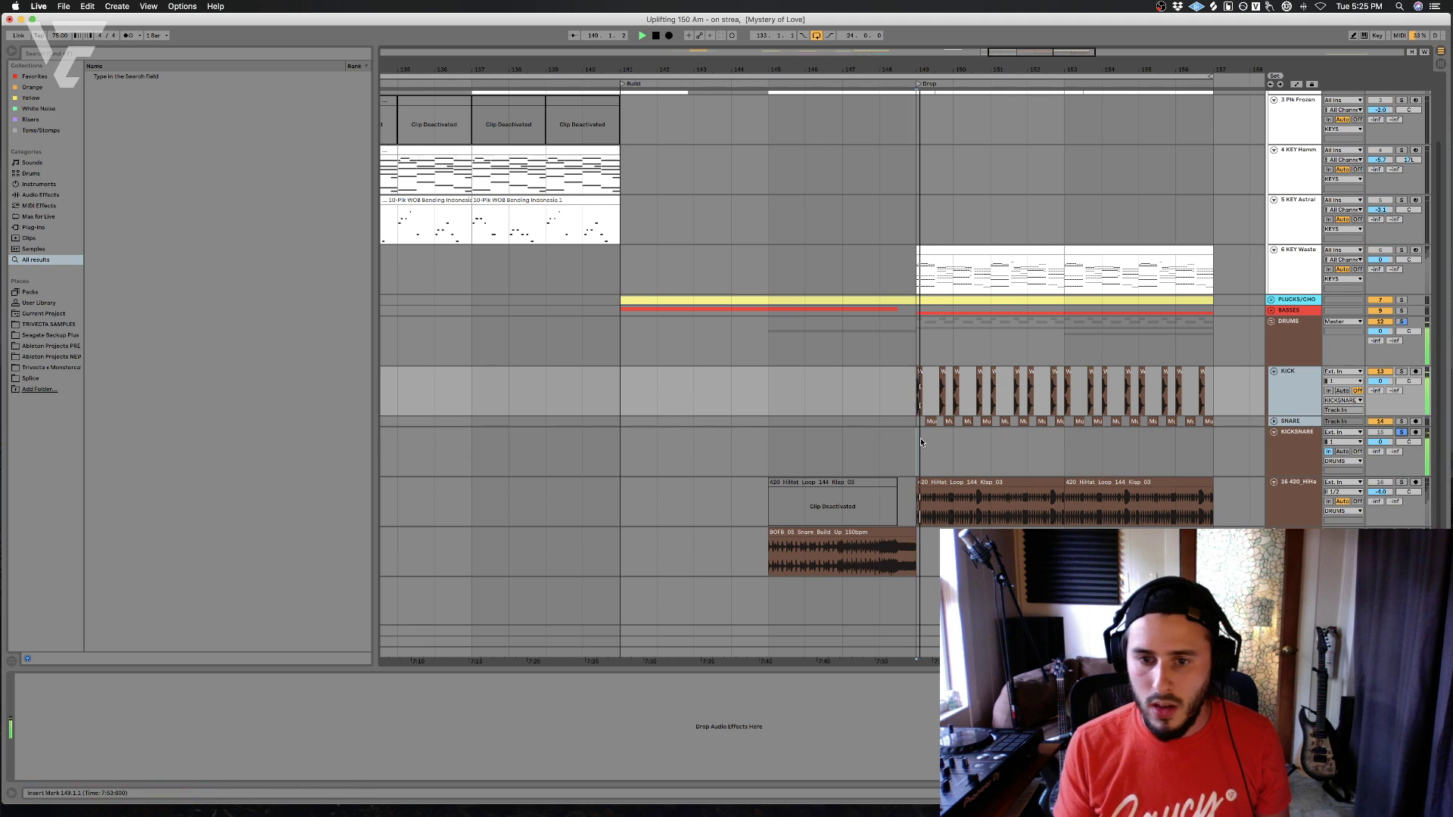
{"action": "key", "text": "Tab"}
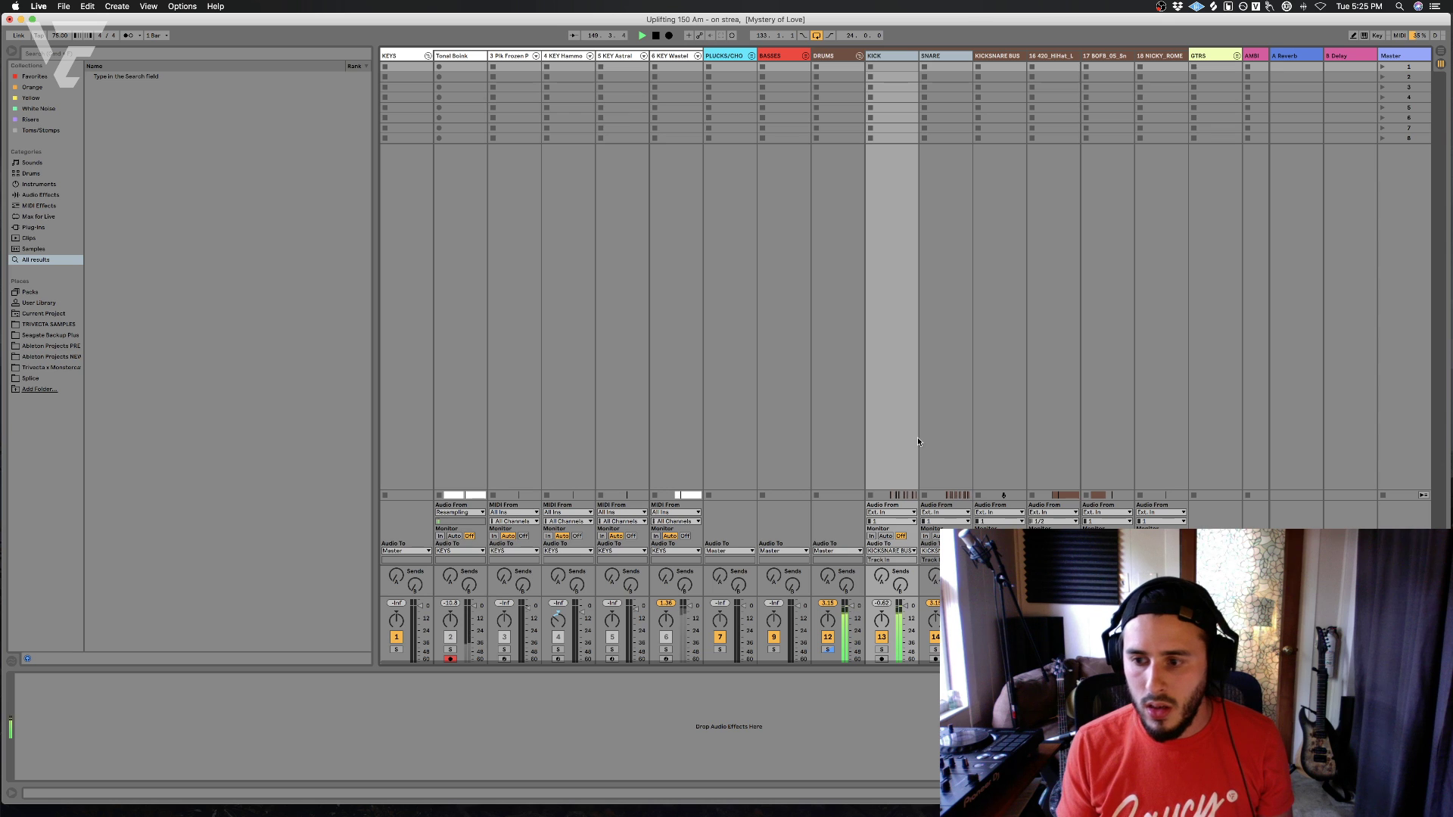
{"action": "key", "text": "Tab"}
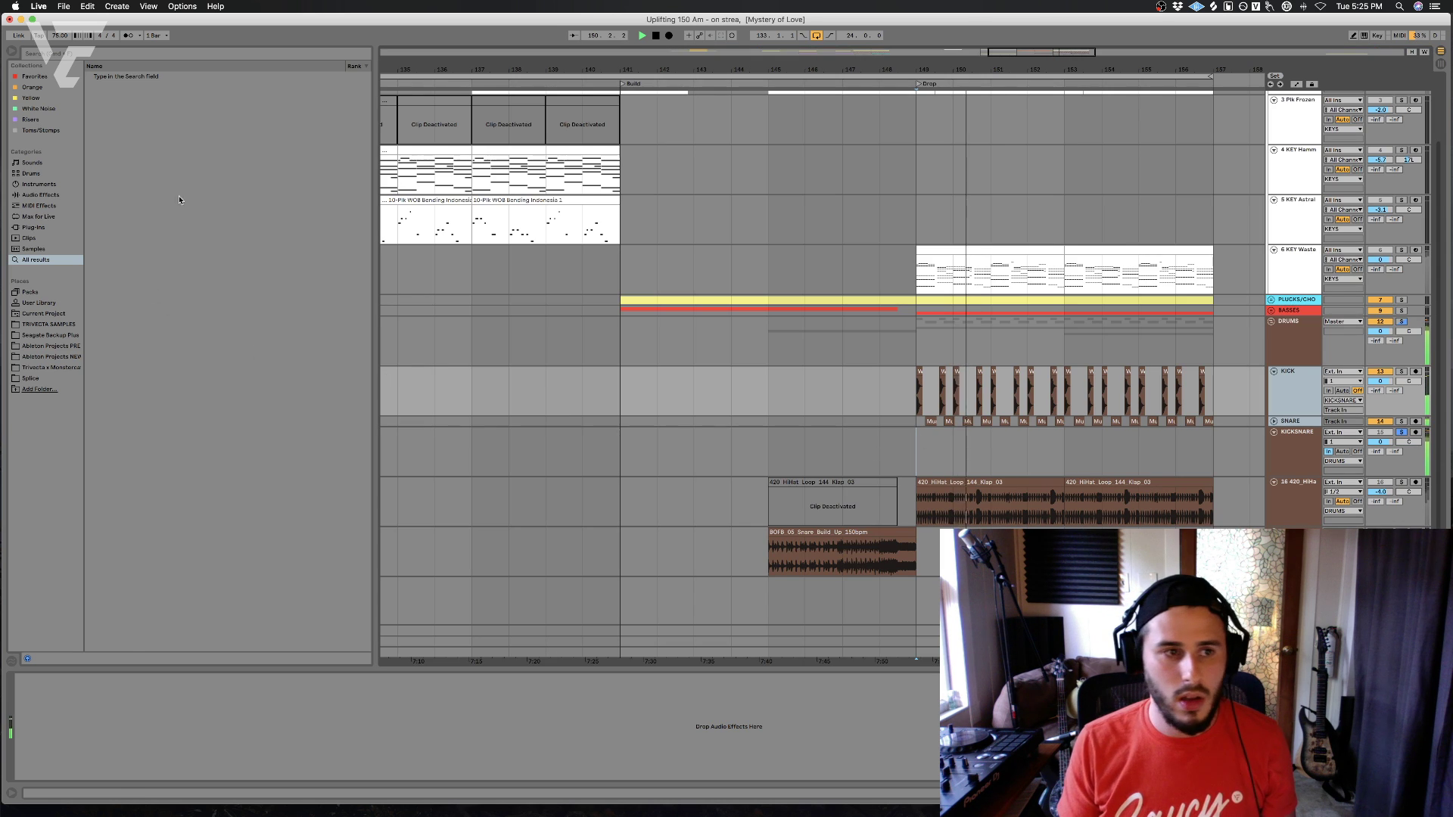
{"action": "key", "text": "space"}
- Put the master track's KClip 3 device on KICKSNARE BUS and enable it there
{"action": "left_click", "coordinate": [1295, 652]}
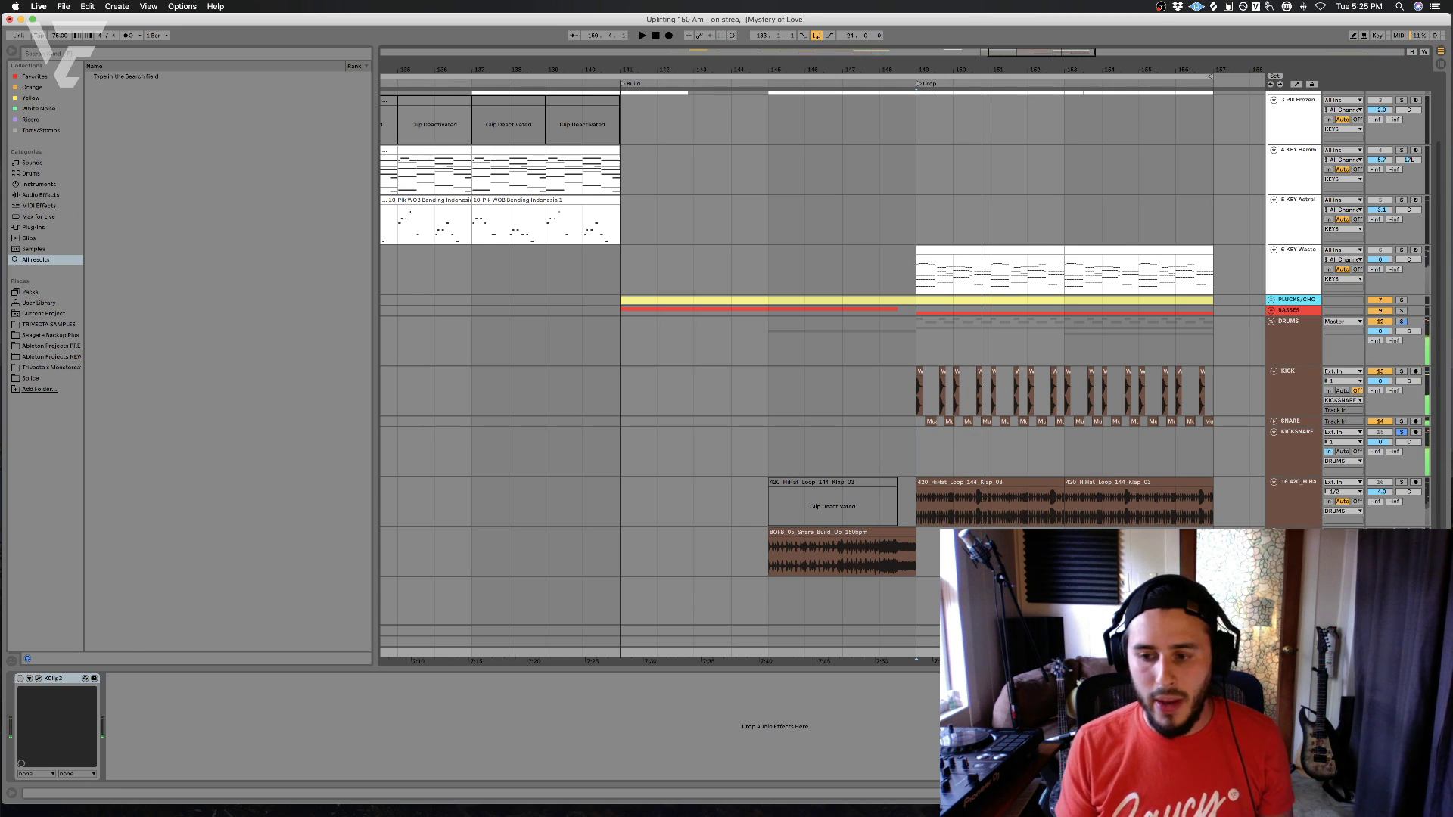
{"action": "left_click", "coordinate": [57, 678]}
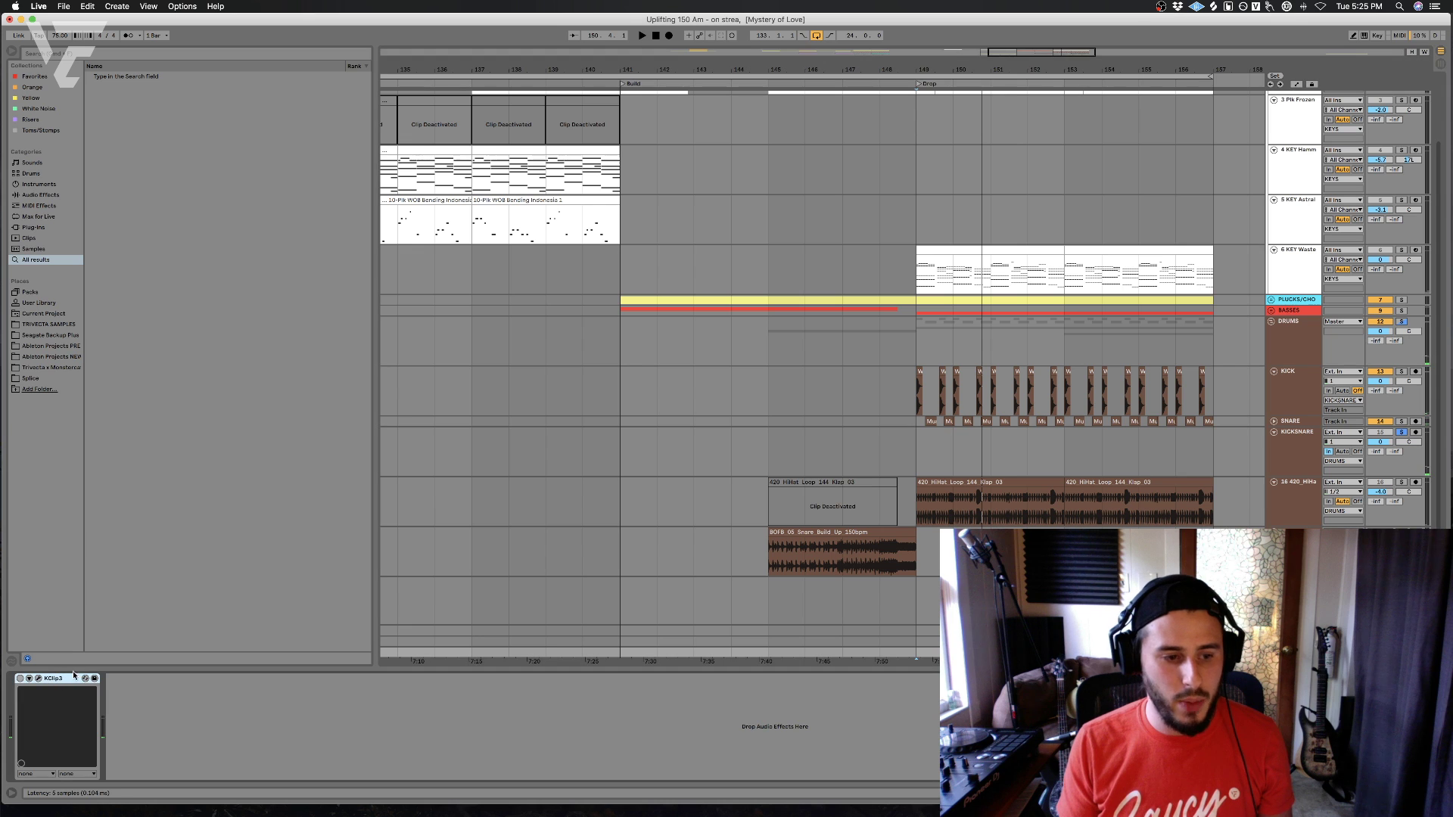
{"action": "left_click", "coordinate": [888, 465]}
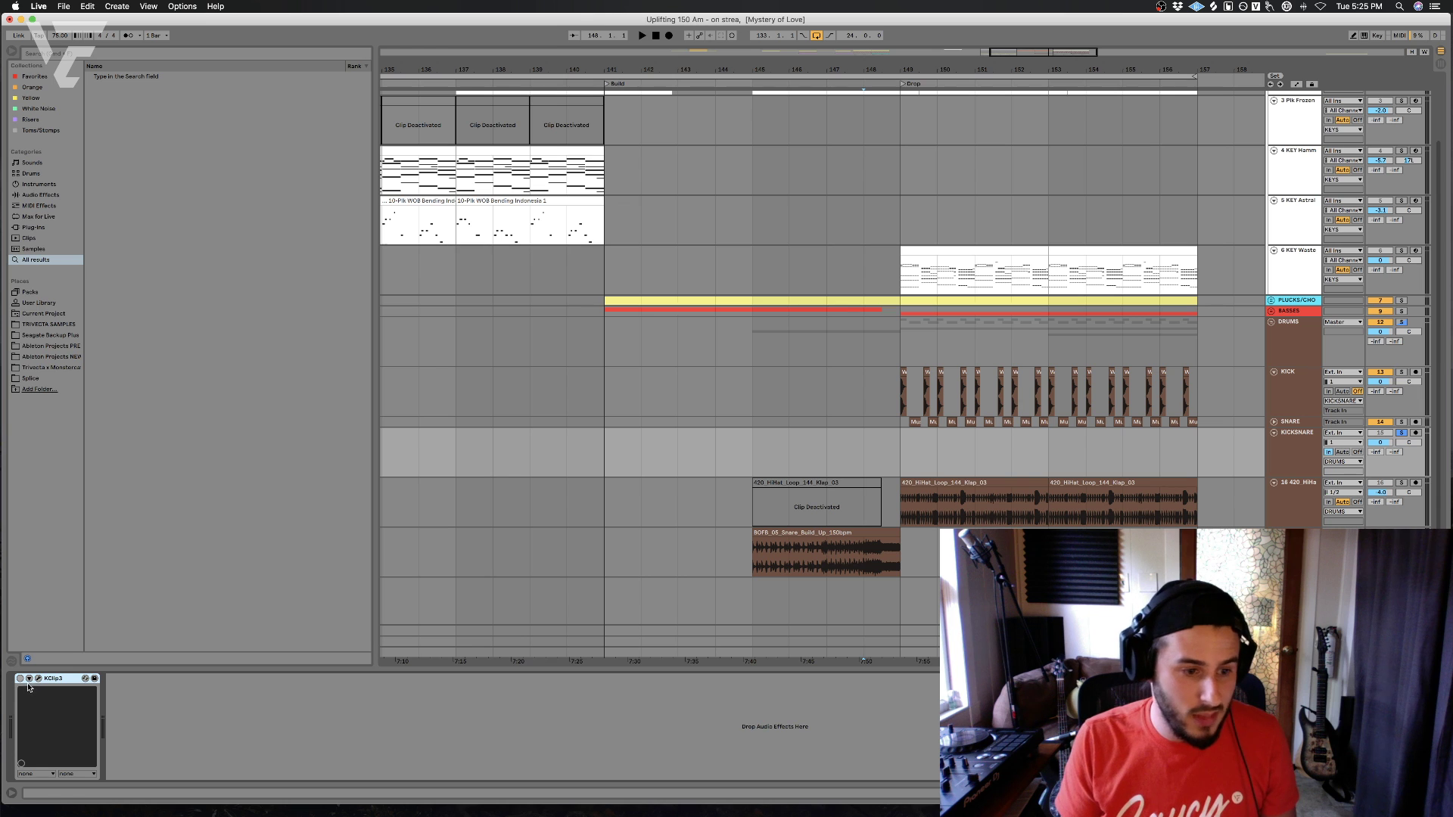
- Play the full mix from the Drop at bar 149 with KICKSNARE BUS unsoloed
{"action": "left_click", "coordinate": [907, 451]}
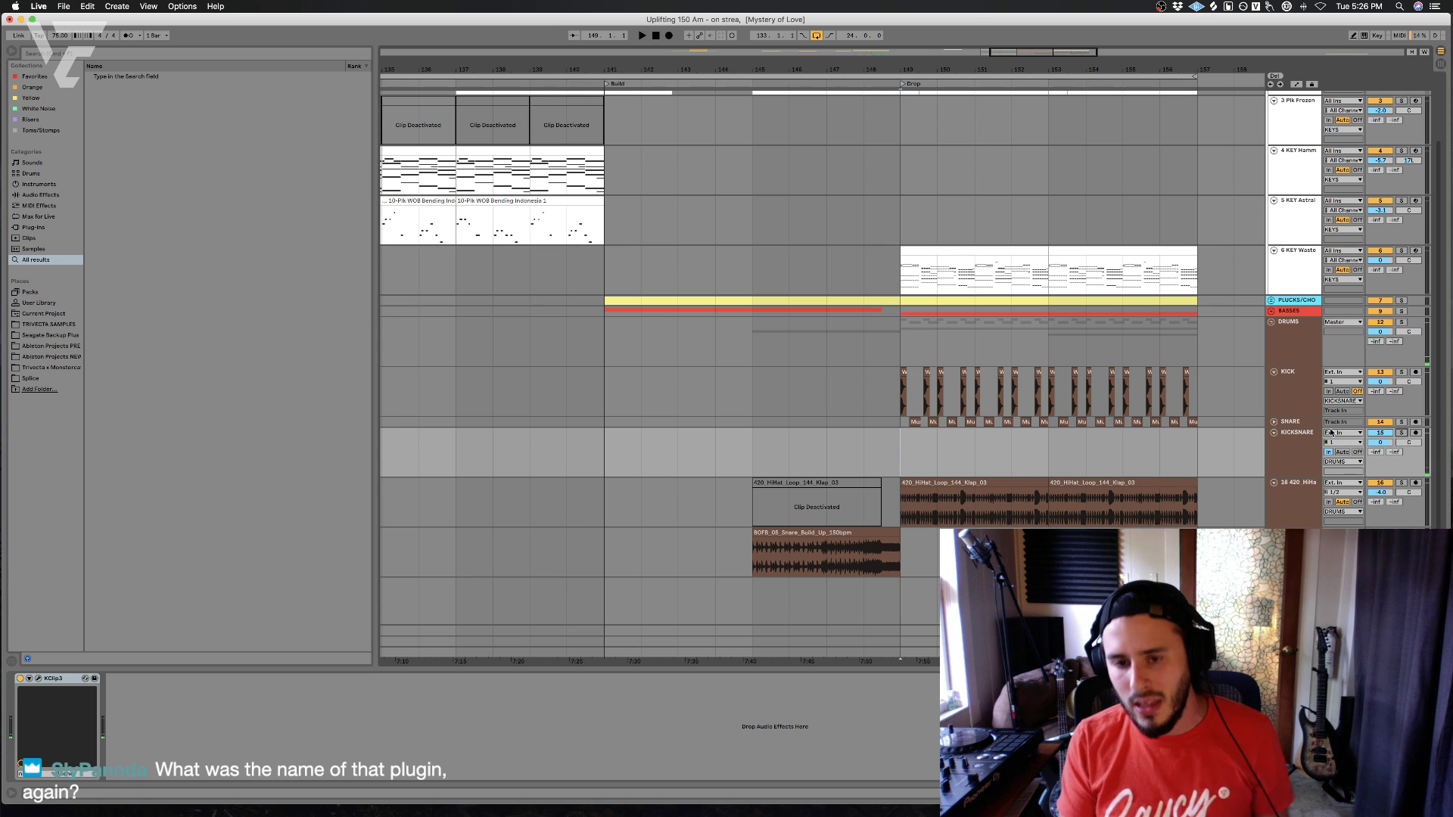
{"action": "key", "text": "space"}
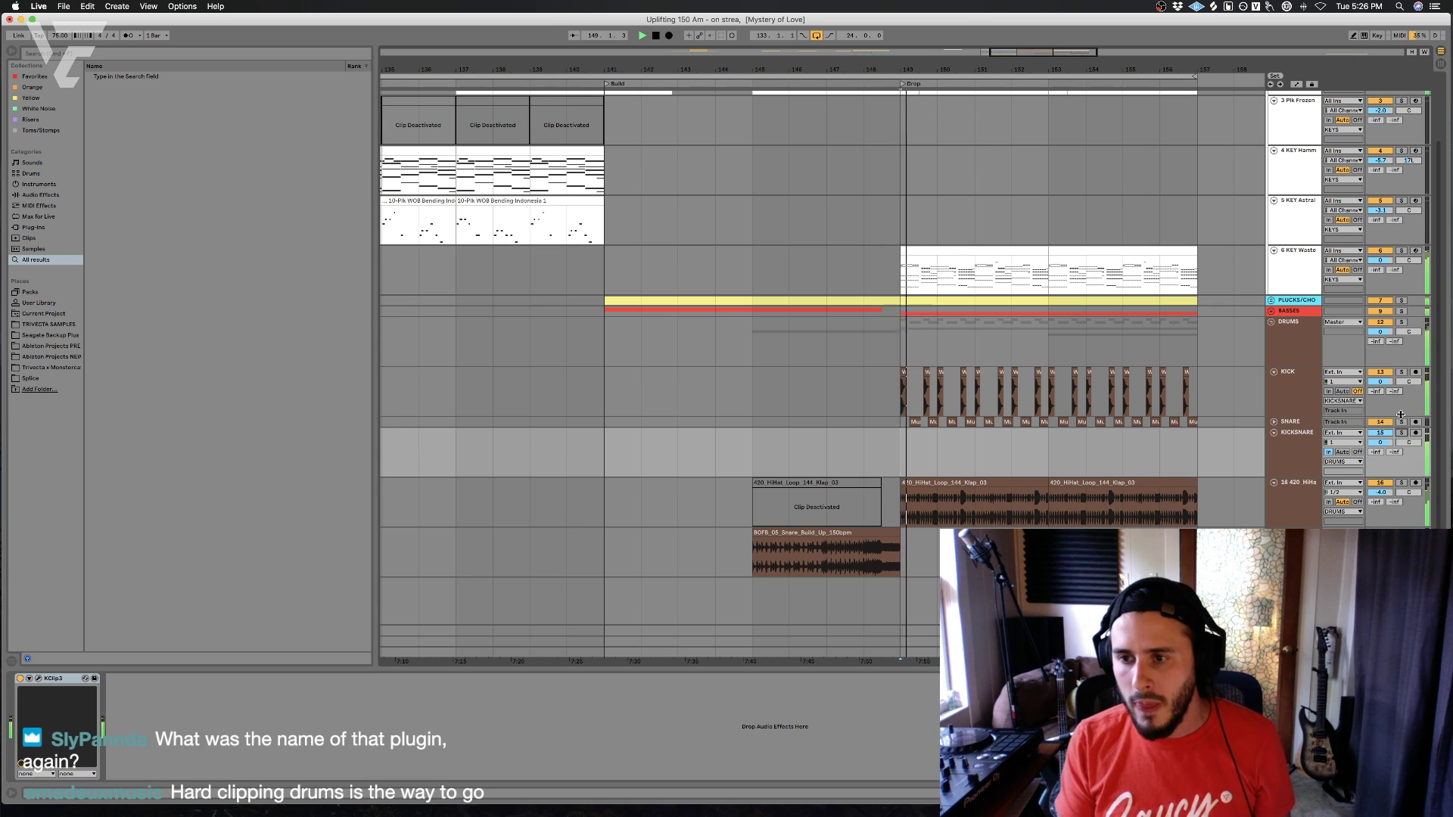
{"action": "left_click", "coordinate": [887, 280]}
{"action": "key", "text": "space"}
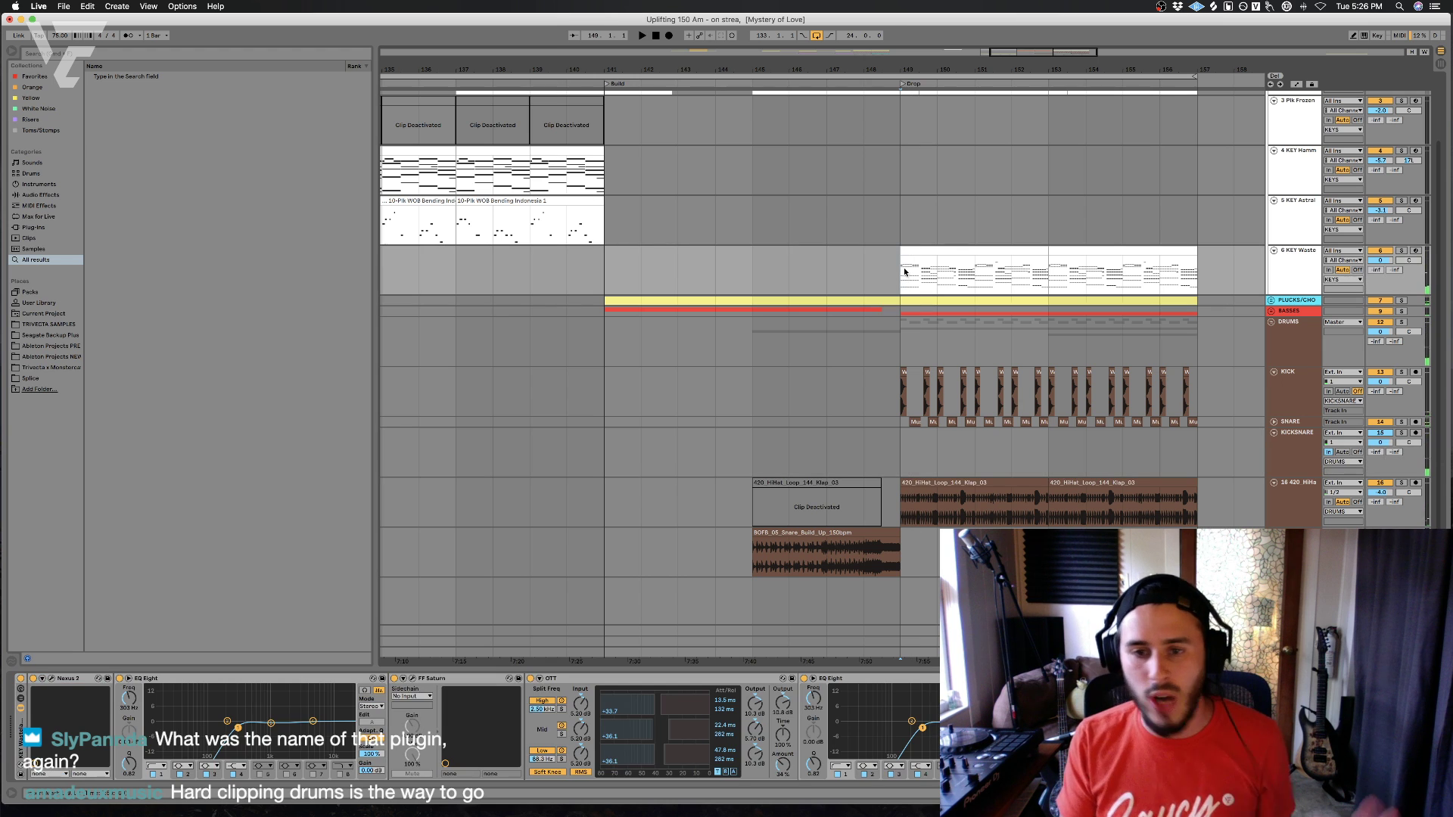
{"action": "left_click", "coordinate": [1401, 250]}
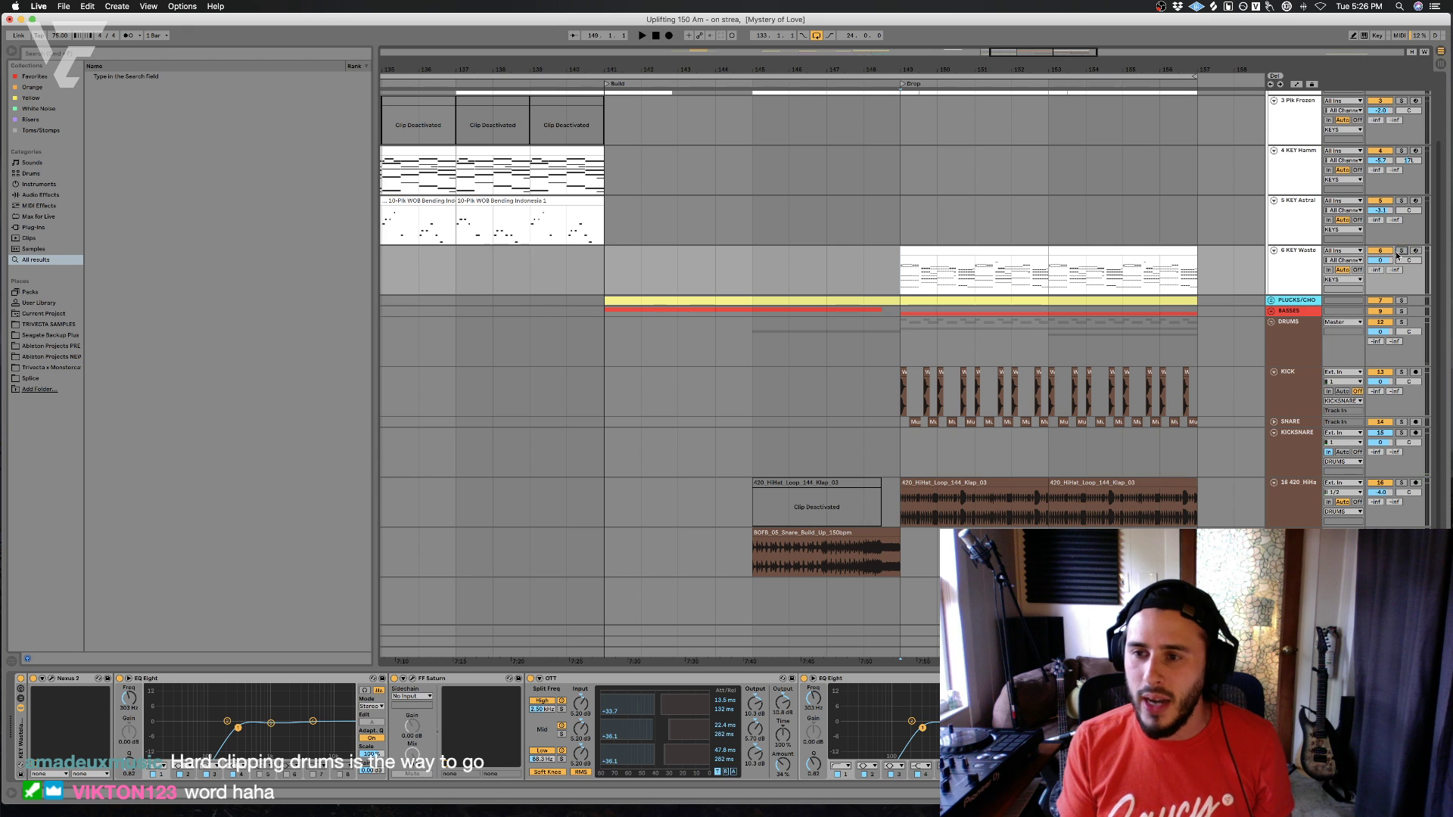
- Collapse the DRUMS group and bring the Hook and Build sections into view
{"action": "left_click", "coordinate": [1271, 323]}
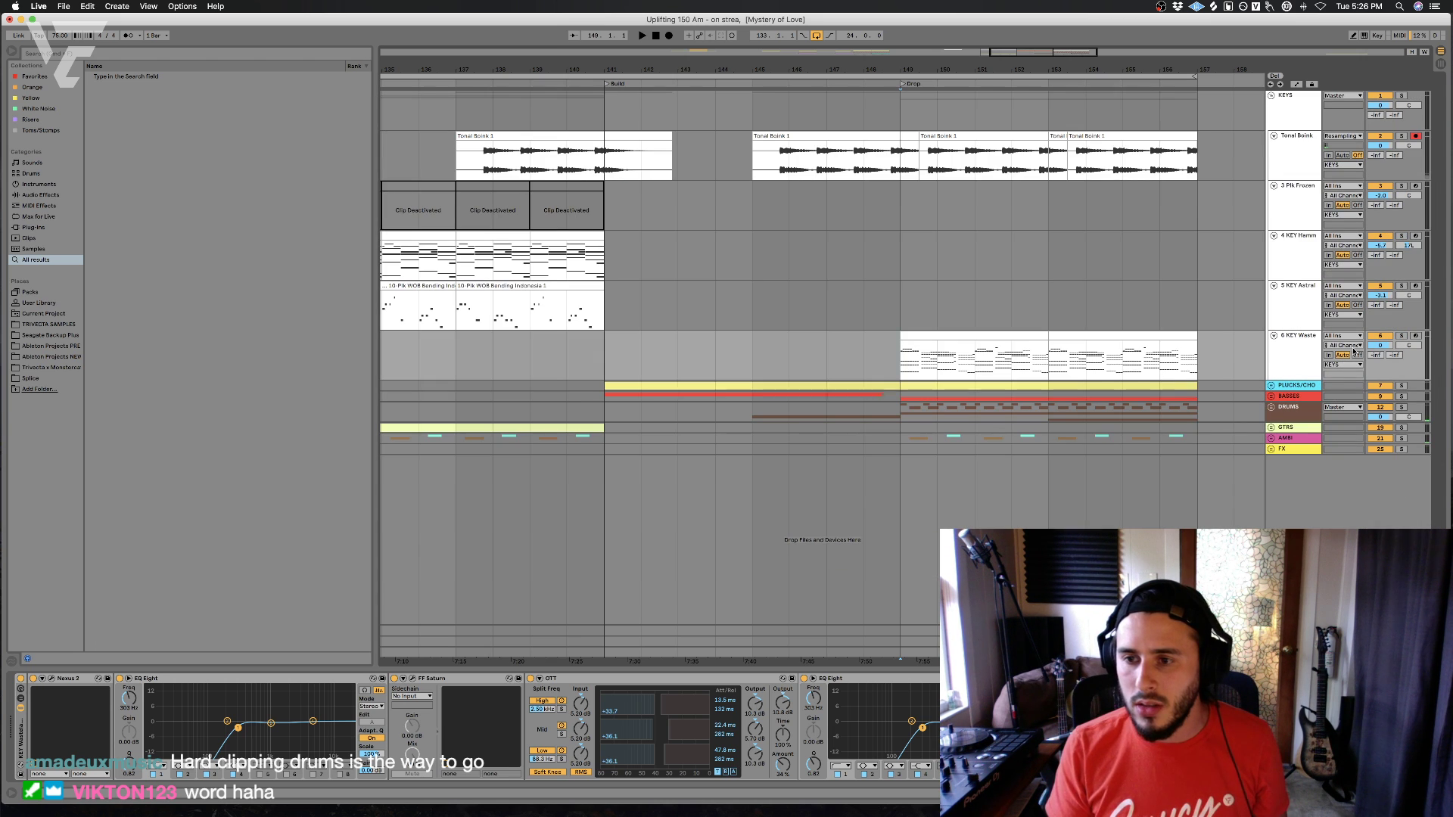
{"action": "left_click", "coordinate": [837, 366]}
{"action": "left_click", "coordinate": [912, 371]}
{"action": "scroll", "coordinate": [905, 358], "scroll_direction": "left", "scroll_amount": 3}
{"action": "left_click", "coordinate": [713, 364]}
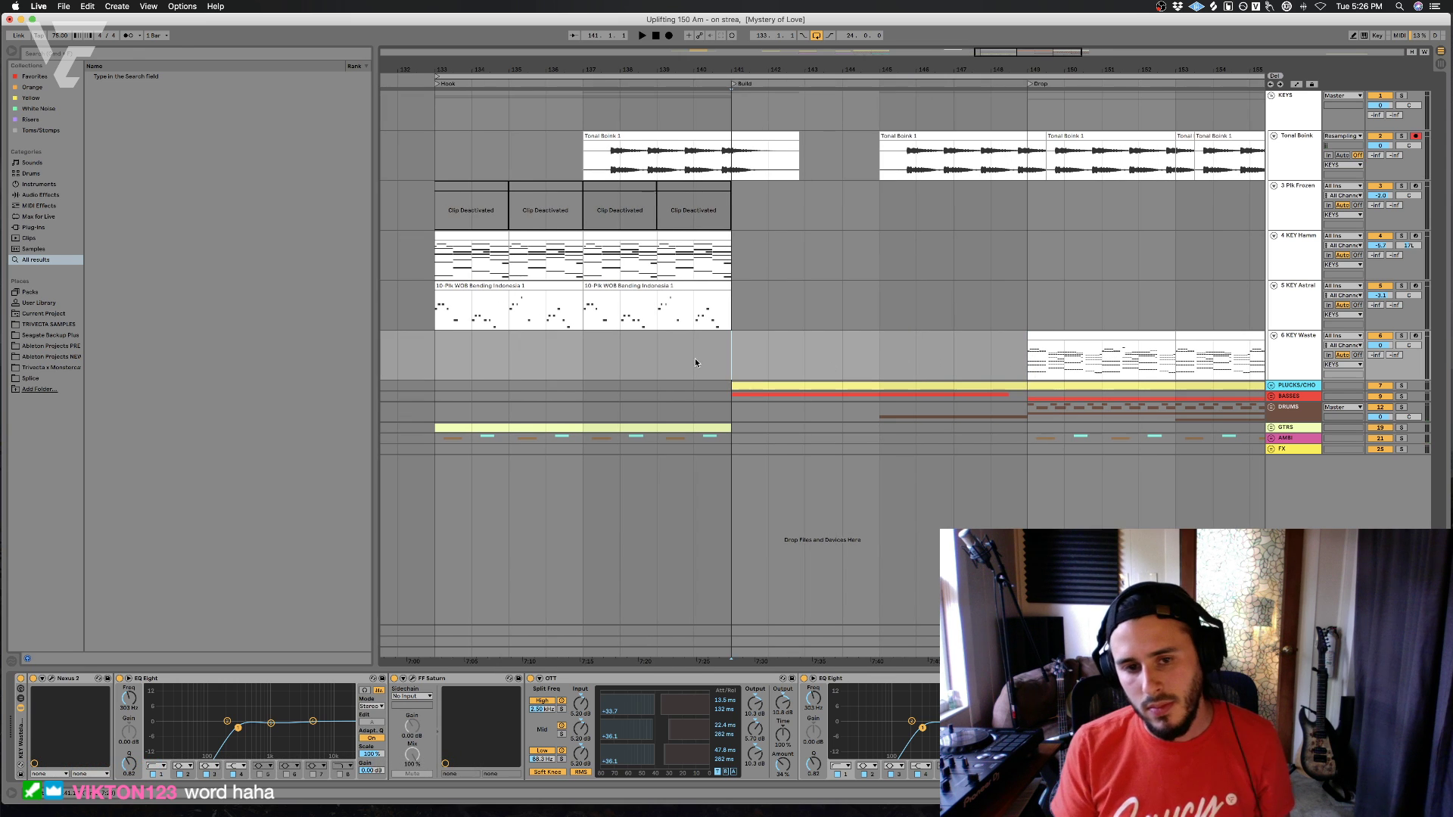
- Solo the DRUMS group while playing from the Drop at bar 149, and expand the group to show its tracks
{"action": "left_click", "coordinate": [1032, 411]}
{"action": "key", "text": "space"}
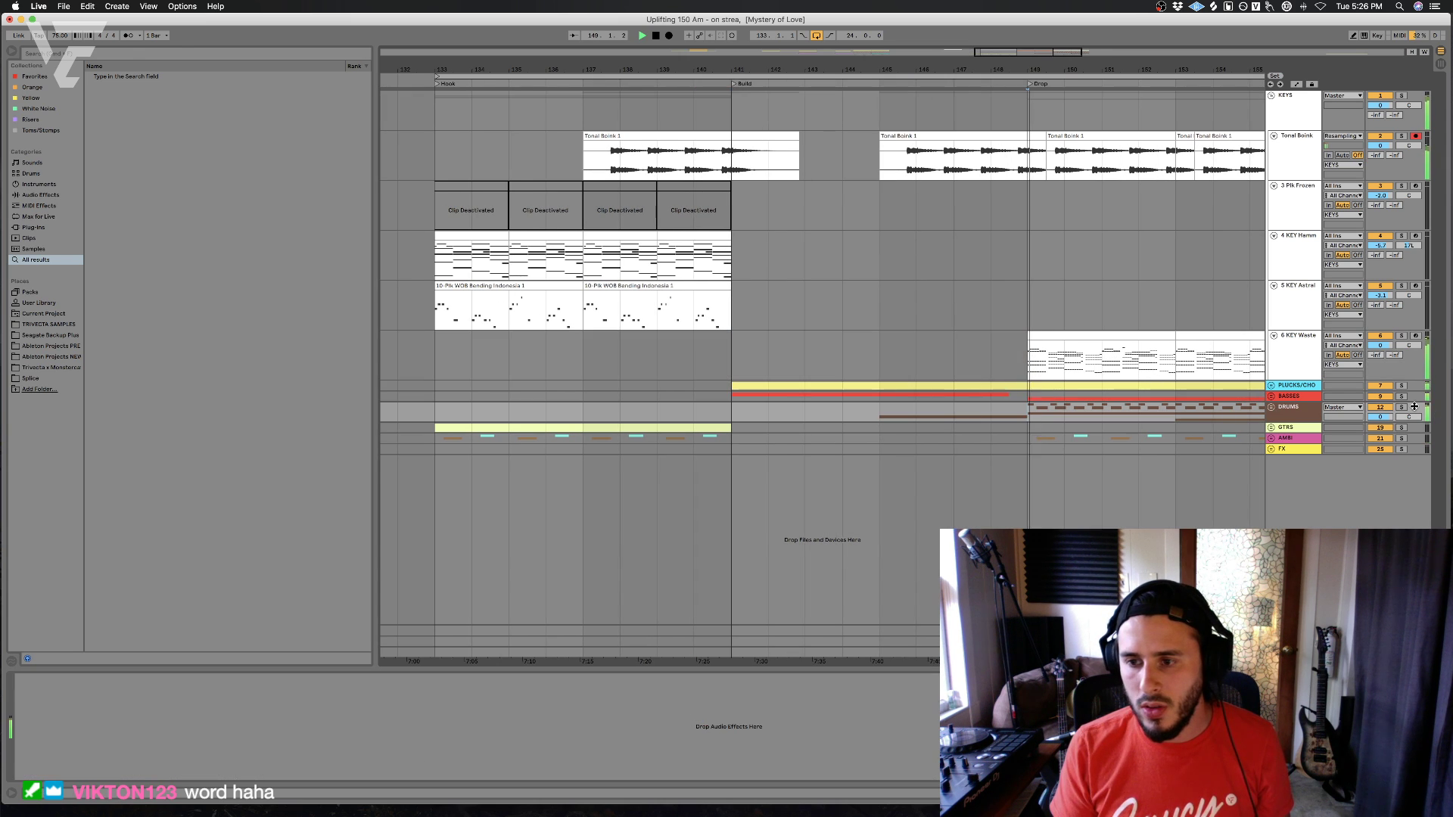
{"action": "left_click", "coordinate": [1271, 407]}
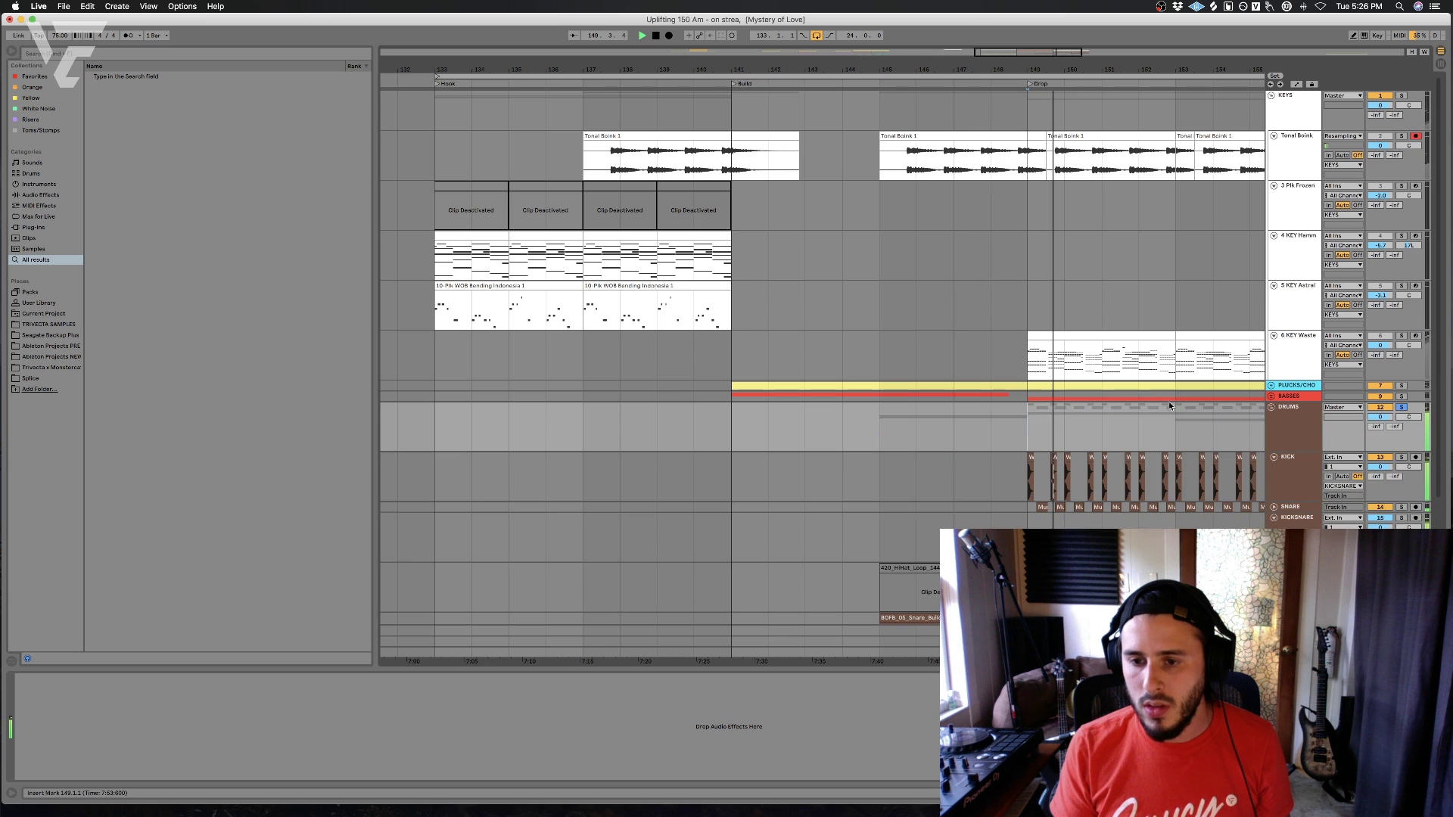
{"action": "scroll", "coordinate": [1168, 409], "scroll_direction": "down", "scroll_amount": 5}
{"action": "left_click", "coordinate": [1013, 453]}
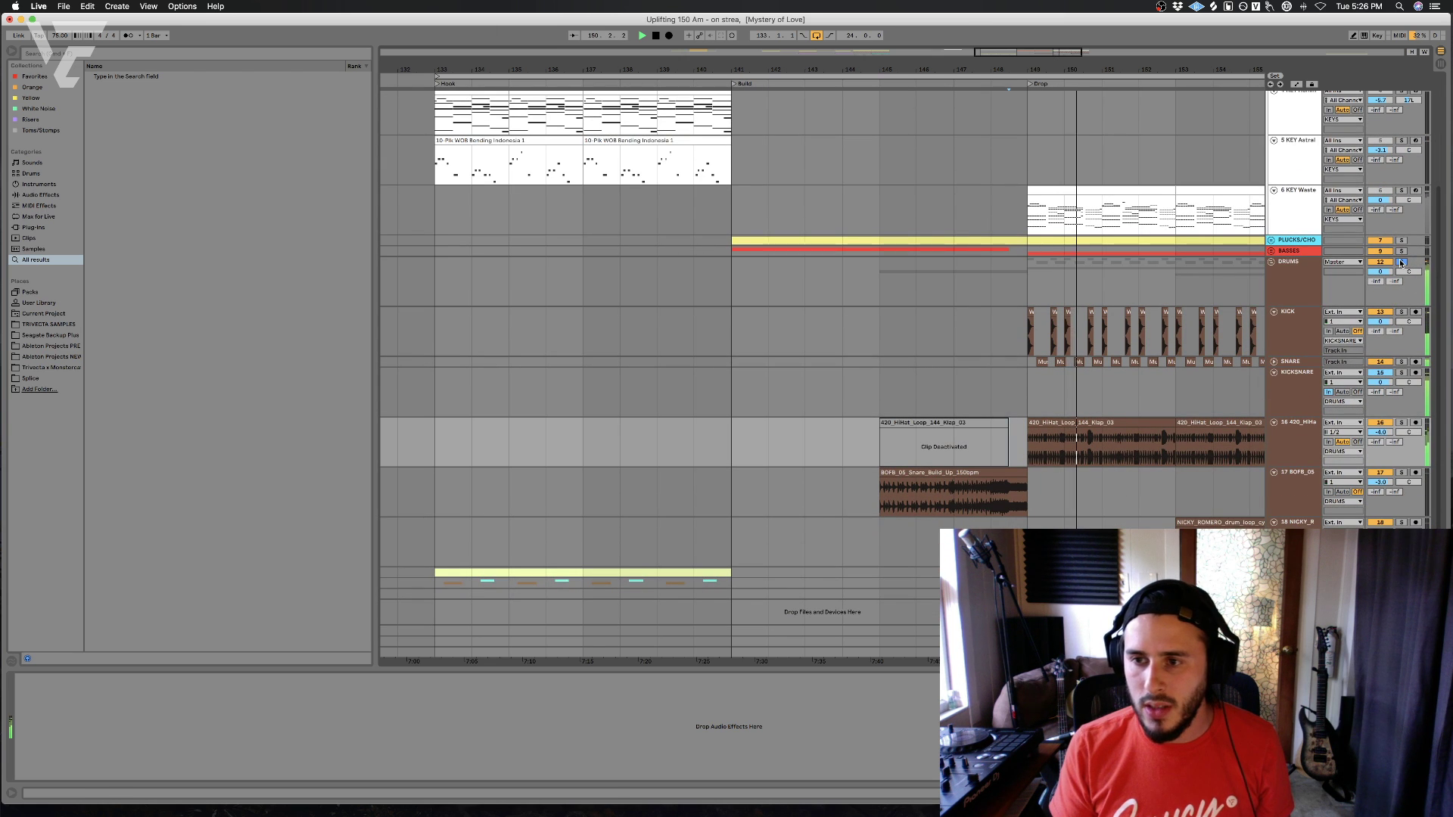
- Stop playback, collapse the DRUMS group, and delete the stray MIDI clip ahead of the Hook on the frozen piano track
{"action": "key", "text": "space"}
{"action": "left_click", "coordinate": [1271, 262]}
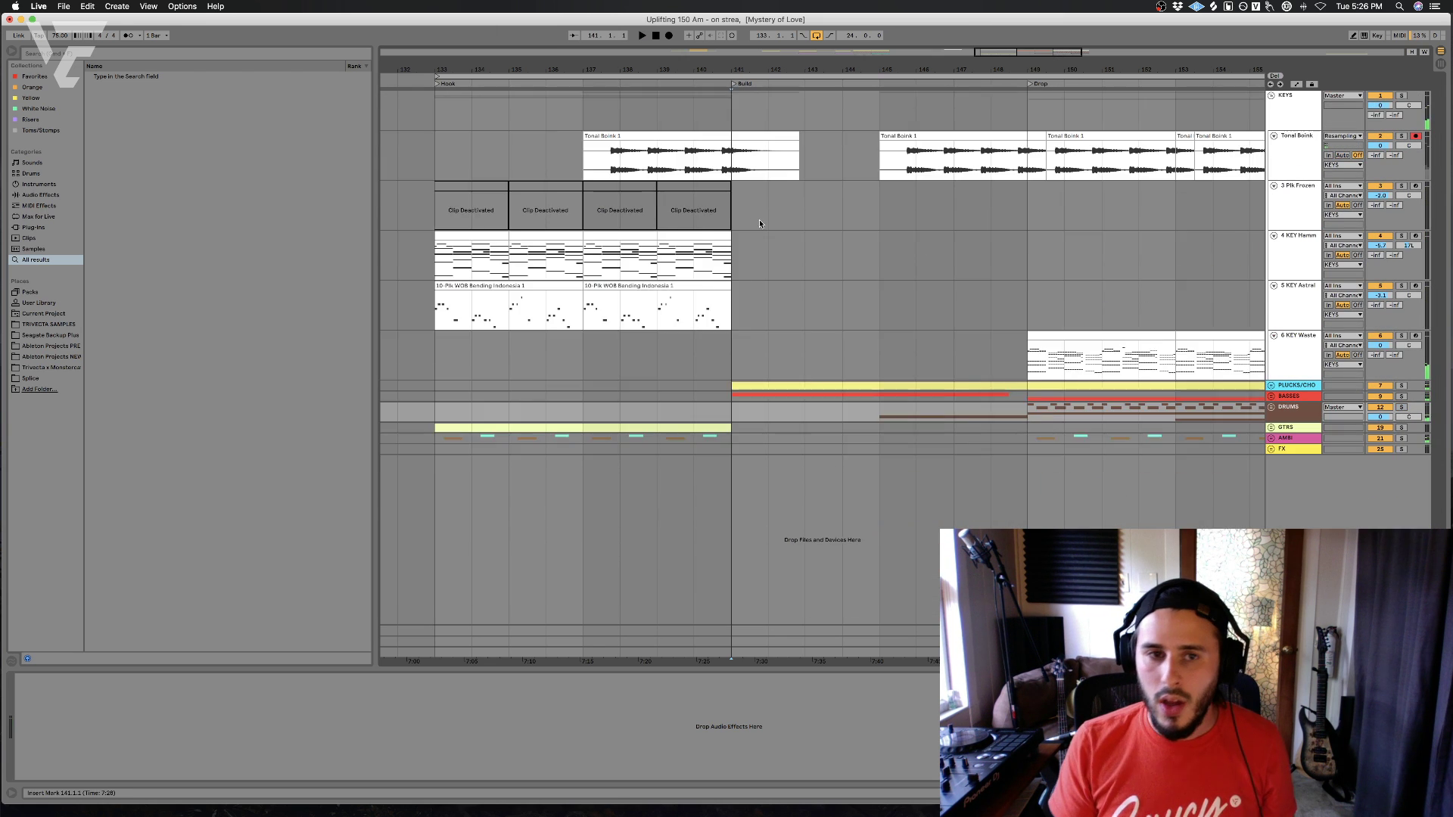
{"action": "scroll", "coordinate": [802, 227], "scroll_direction": "left", "scroll_amount": 4}
{"action": "left_click", "coordinate": [586, 200]}
{"action": "scroll", "coordinate": [639, 100], "scroll_direction": "left", "scroll_amount": 10}
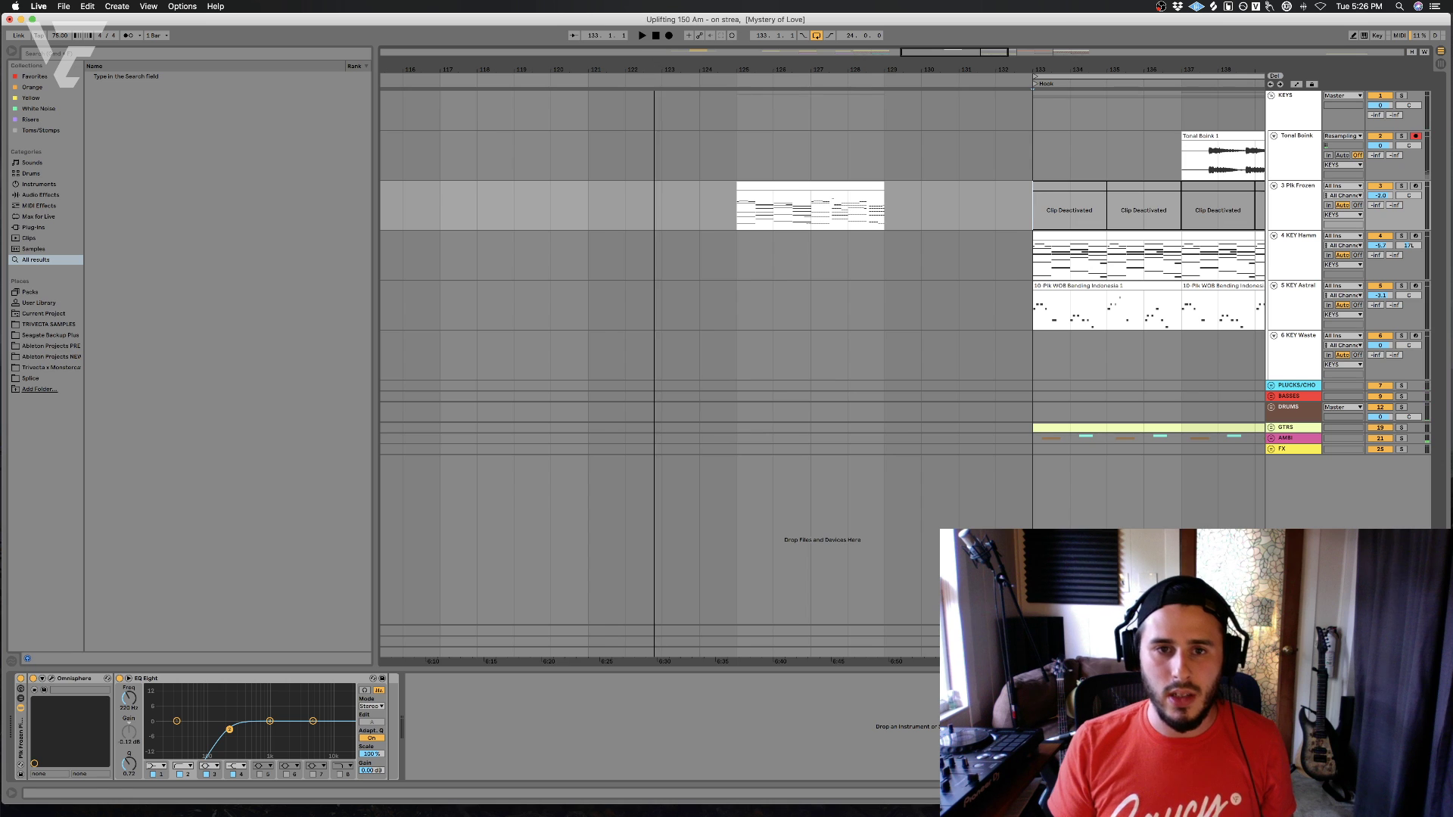
{"action": "scroll", "coordinate": [639, 99], "scroll_direction": "down", "scroll_amount": 2}
{"action": "left_click", "coordinate": [763, 211]}
{"action": "key", "text": "Delete"}
- Play the arrangement from the Hook at bar 133, moving on to the Build at bar 141
{"action": "left_click", "coordinate": [814, 223]}
{"action": "left_click", "coordinate": [928, 271]}
{"action": "scroll", "coordinate": [928, 271], "scroll_direction": "right", "scroll_amount": 3}
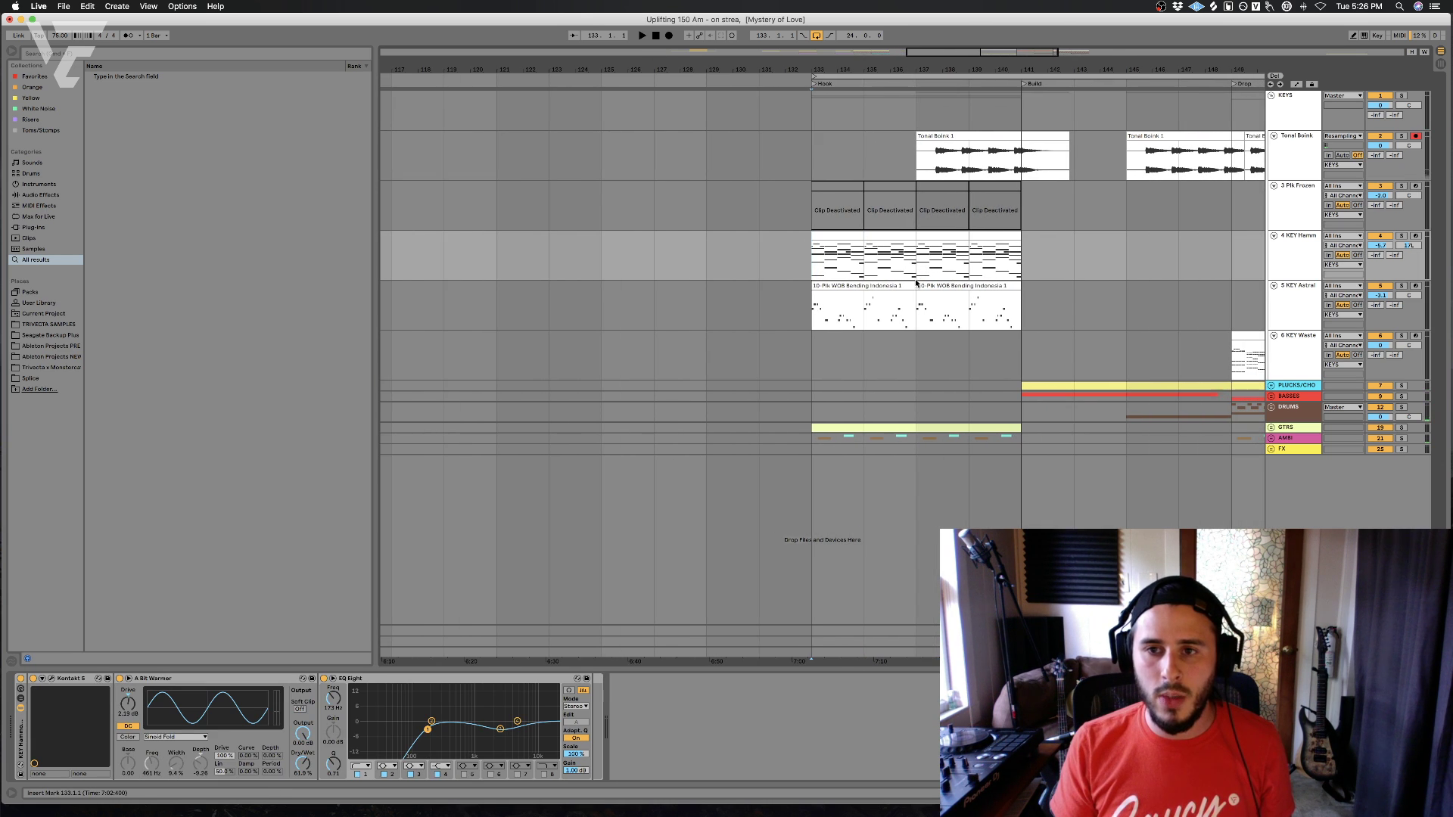
{"action": "key", "text": "space"}
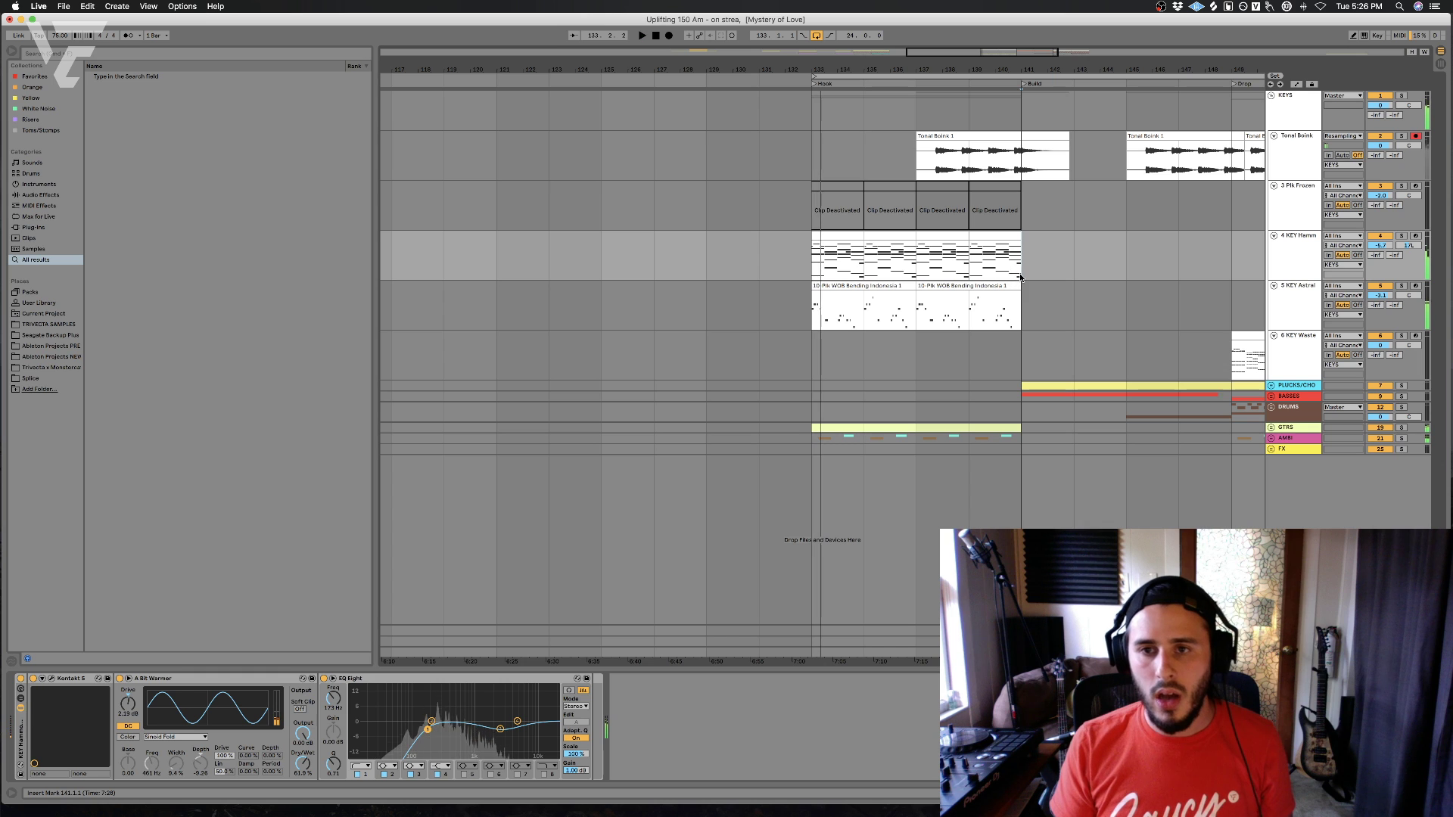
{"action": "left_click", "coordinate": [1027, 276]}
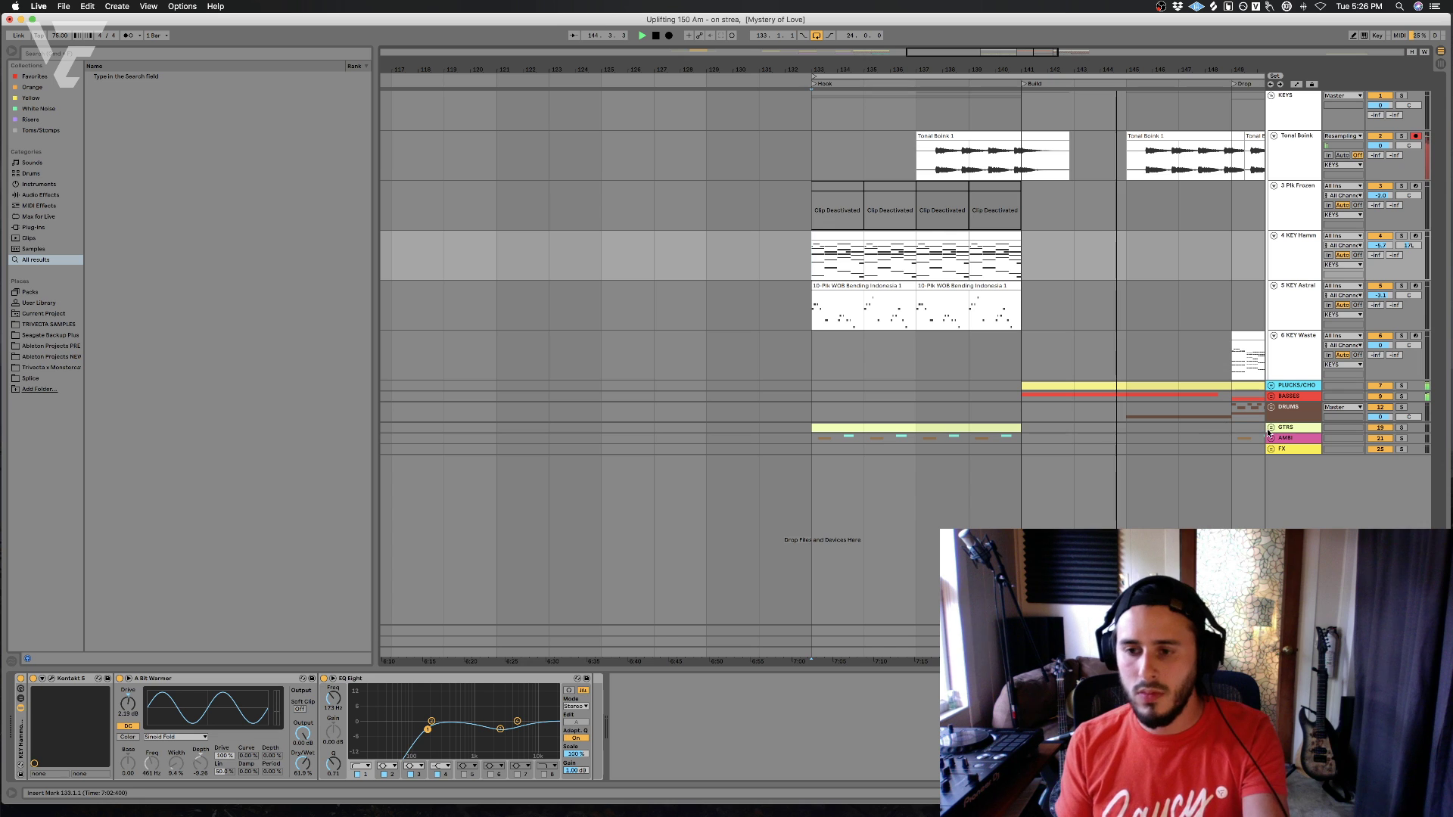
- Expand the FX and DRUMS groups during playback and inspect the snare build-up clip before the Drop
{"action": "left_click", "coordinate": [1272, 450]}
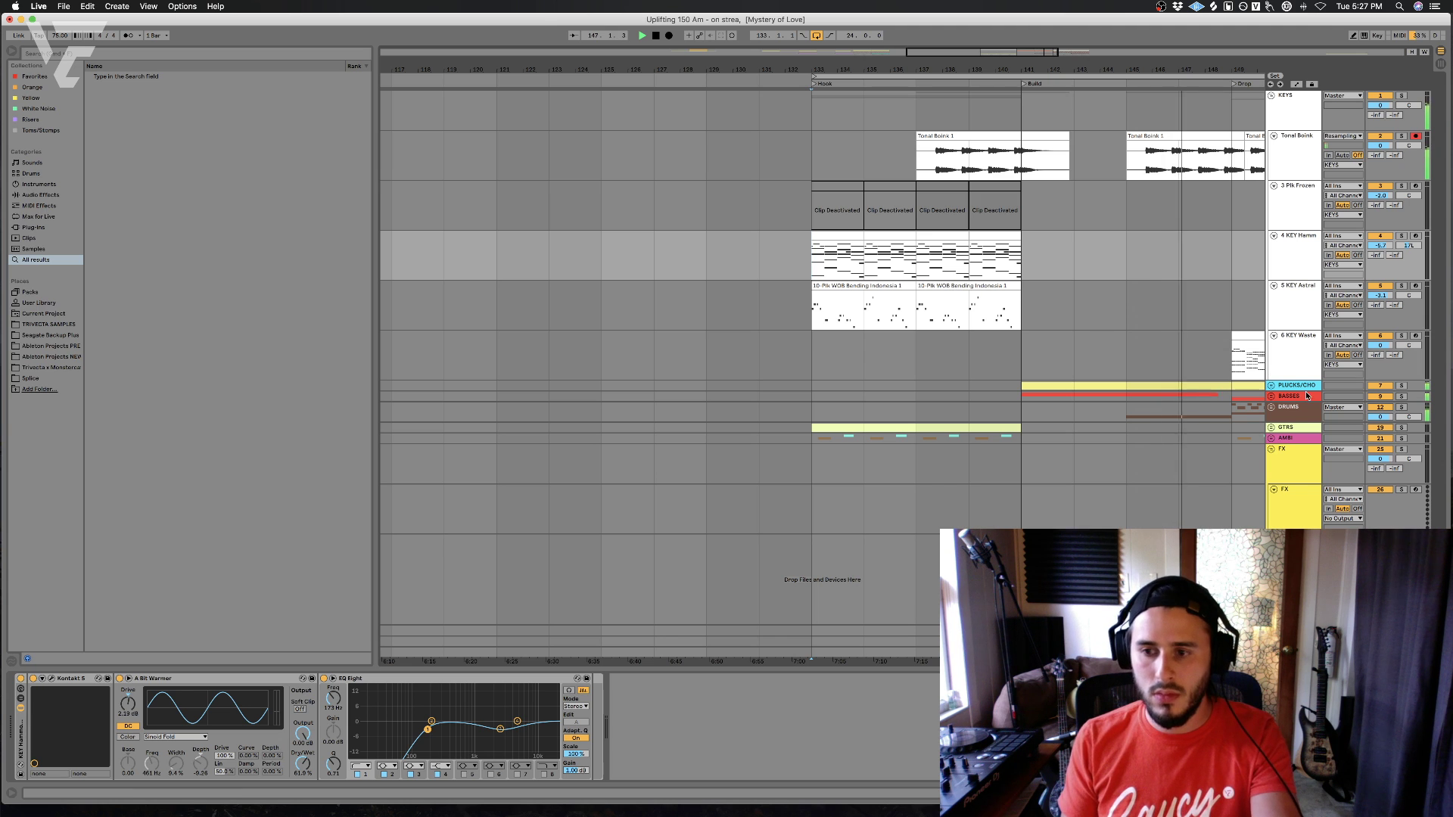
{"action": "left_click", "coordinate": [1271, 407]}
{"action": "scroll", "coordinate": [1147, 488], "scroll_direction": "down", "scroll_amount": 3}
{"action": "left_click", "coordinate": [1147, 488]}
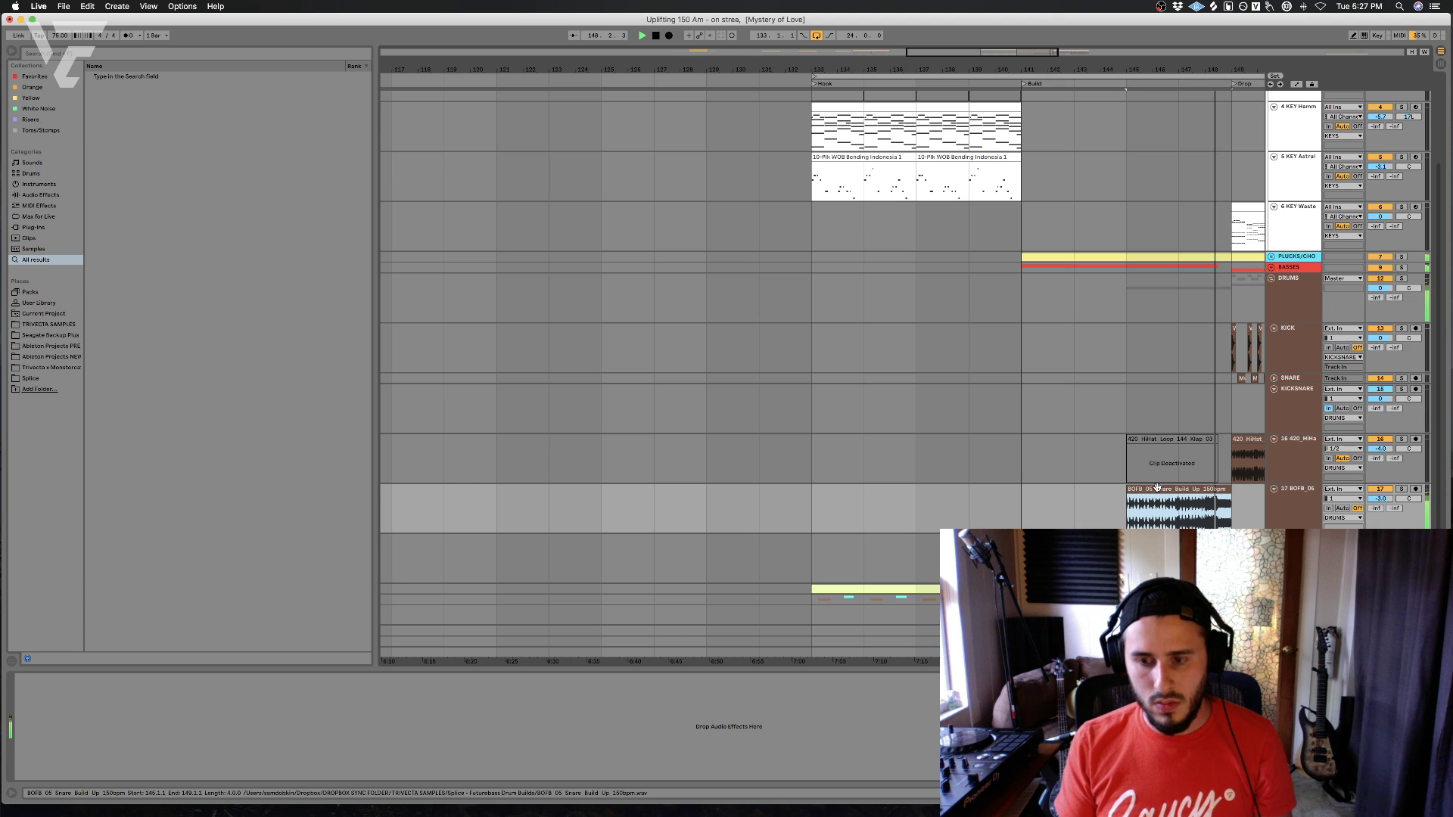
{"action": "left_click", "coordinate": [813, 506]}
{"action": "key", "text": "Tab"}
{"action": "key", "text": "Tab"}
- Solo the BASSES group, check it in the Session mixer, and collapse the DRUMS group in the arrangement
{"action": "left_click", "coordinate": [1401, 267]}
{"action": "key", "text": "Tab"}
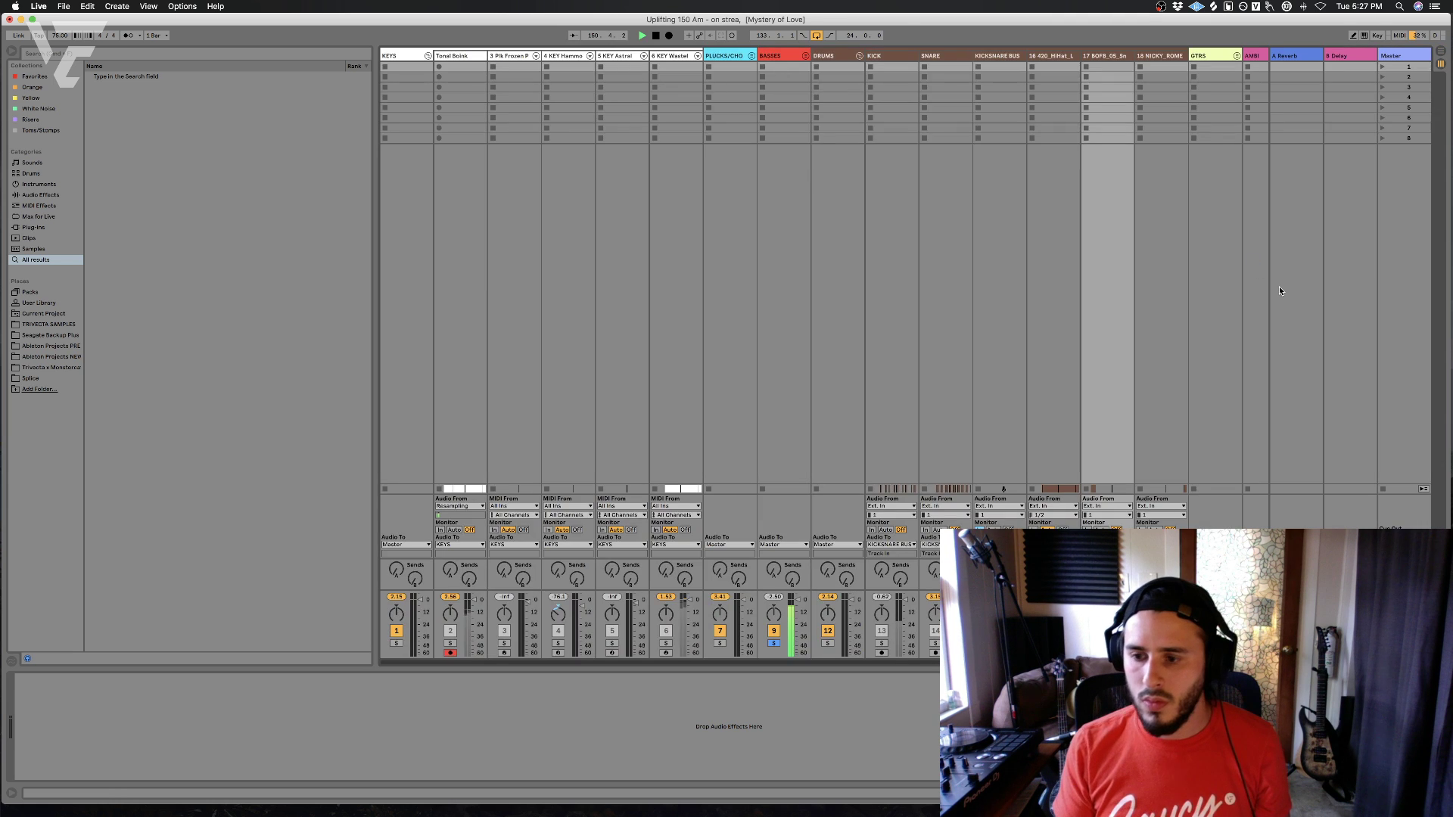
{"action": "key", "text": "Tab"}
{"action": "left_click", "coordinate": [1272, 278]}
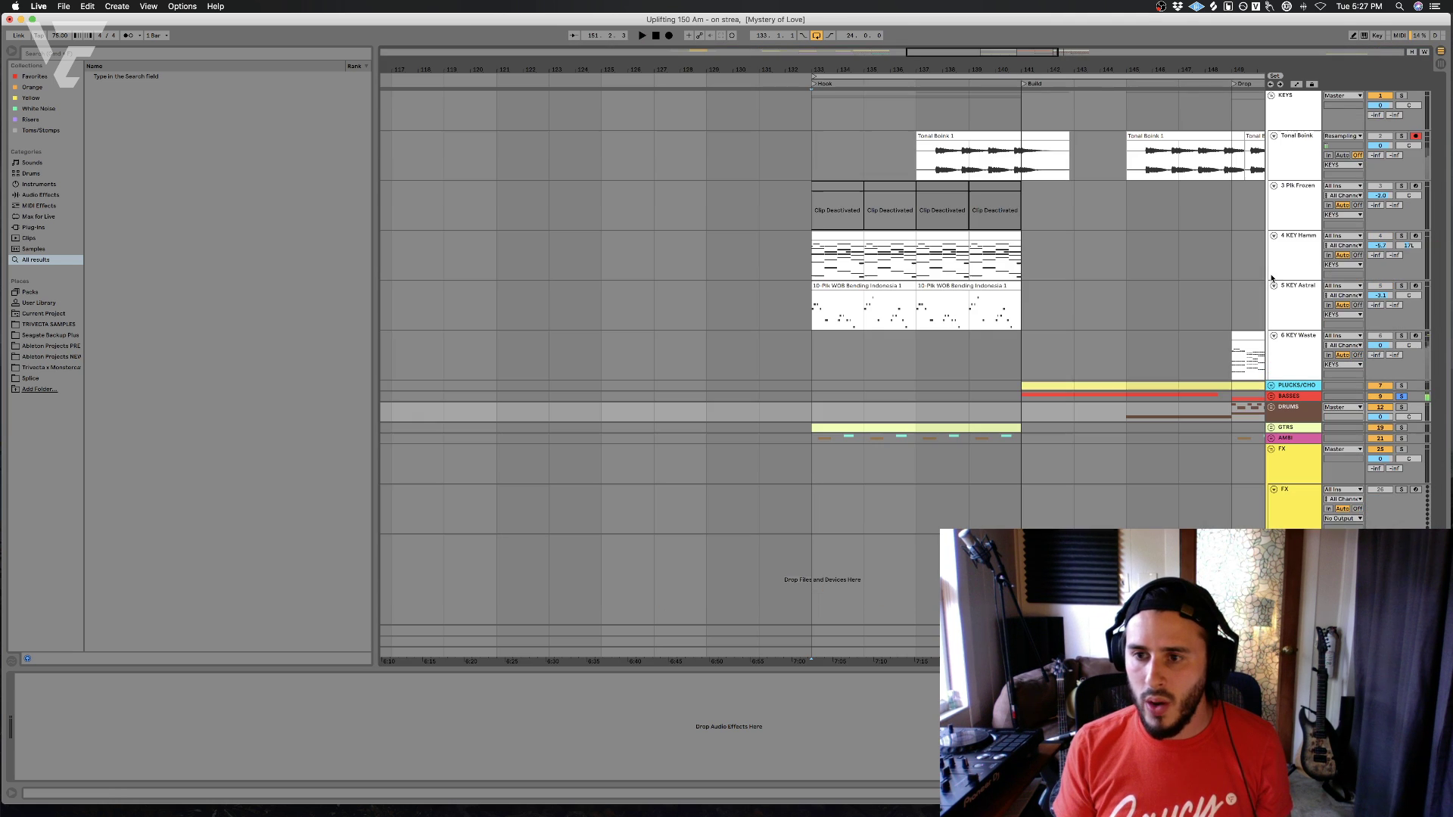
- Expand the BASSES and DRUMS groups and insert a new MIDI track directly below KICKSNARE BUS
{"action": "left_click", "coordinate": [1271, 396]}
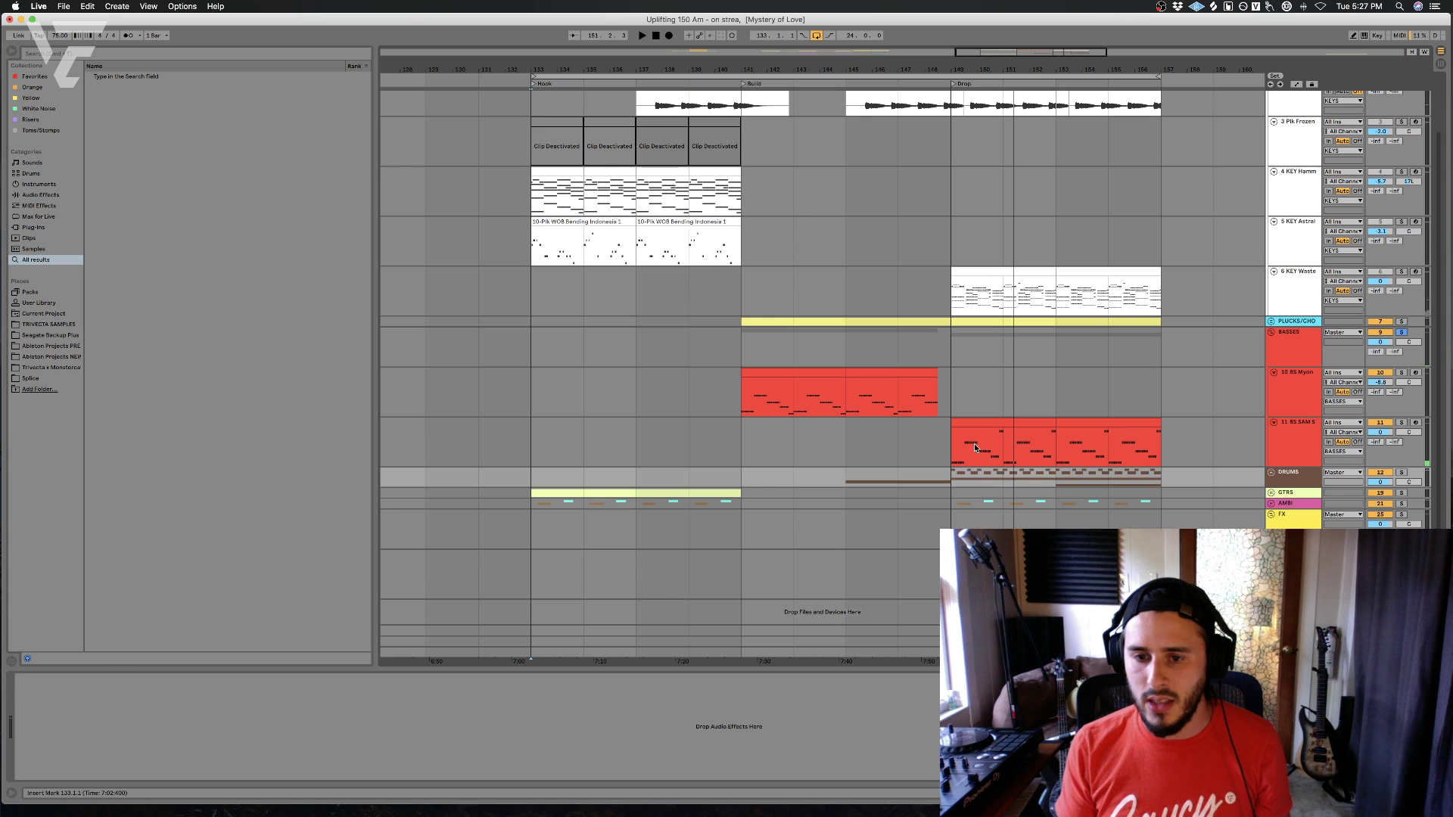
{"action": "left_click", "coordinate": [1272, 474]}
{"action": "scroll", "coordinate": [1286, 476], "scroll_direction": "down", "scroll_amount": 5}
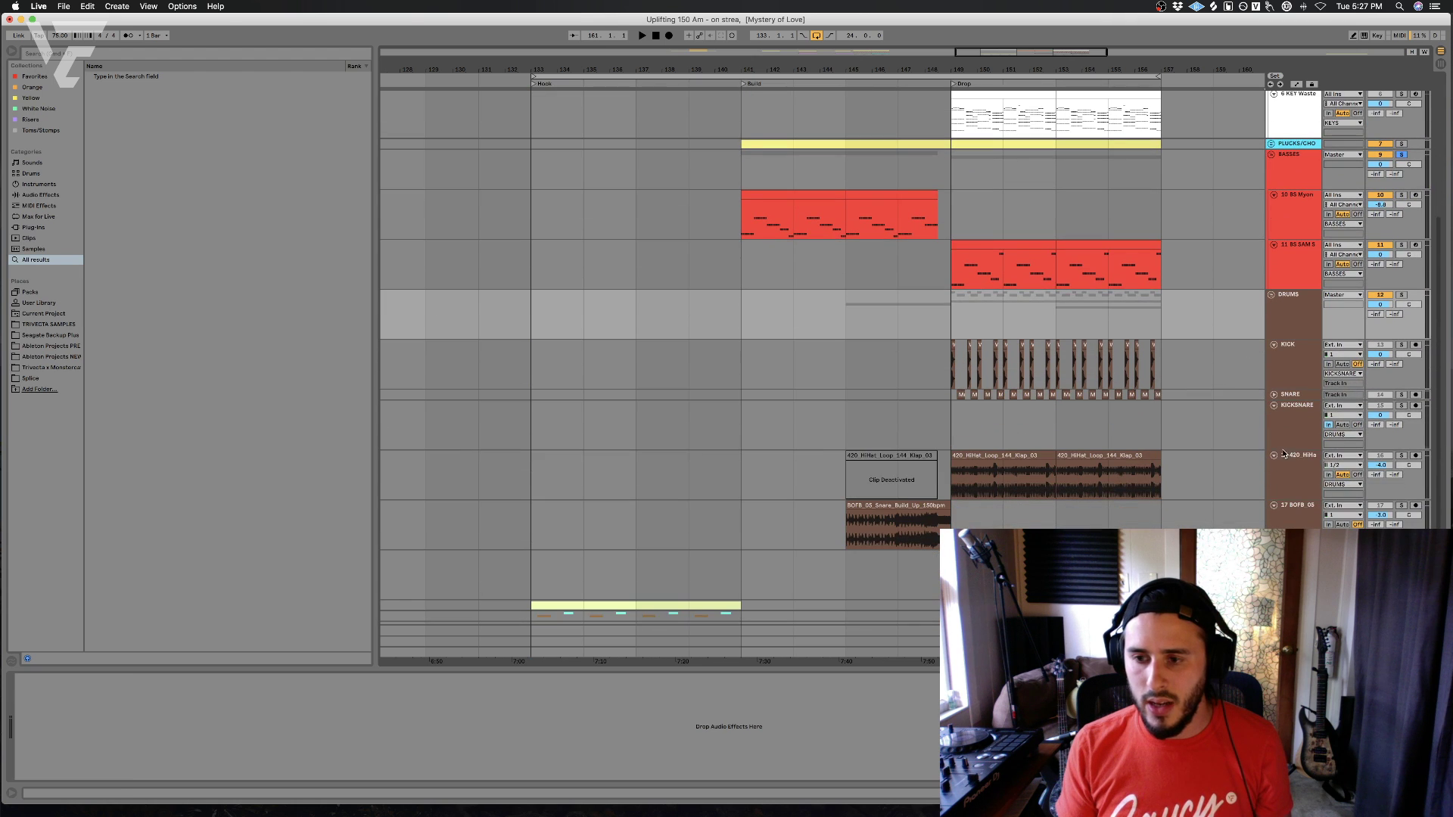
{"action": "left_click", "coordinate": [1298, 480]}
{"action": "left_click", "coordinate": [1314, 410]}
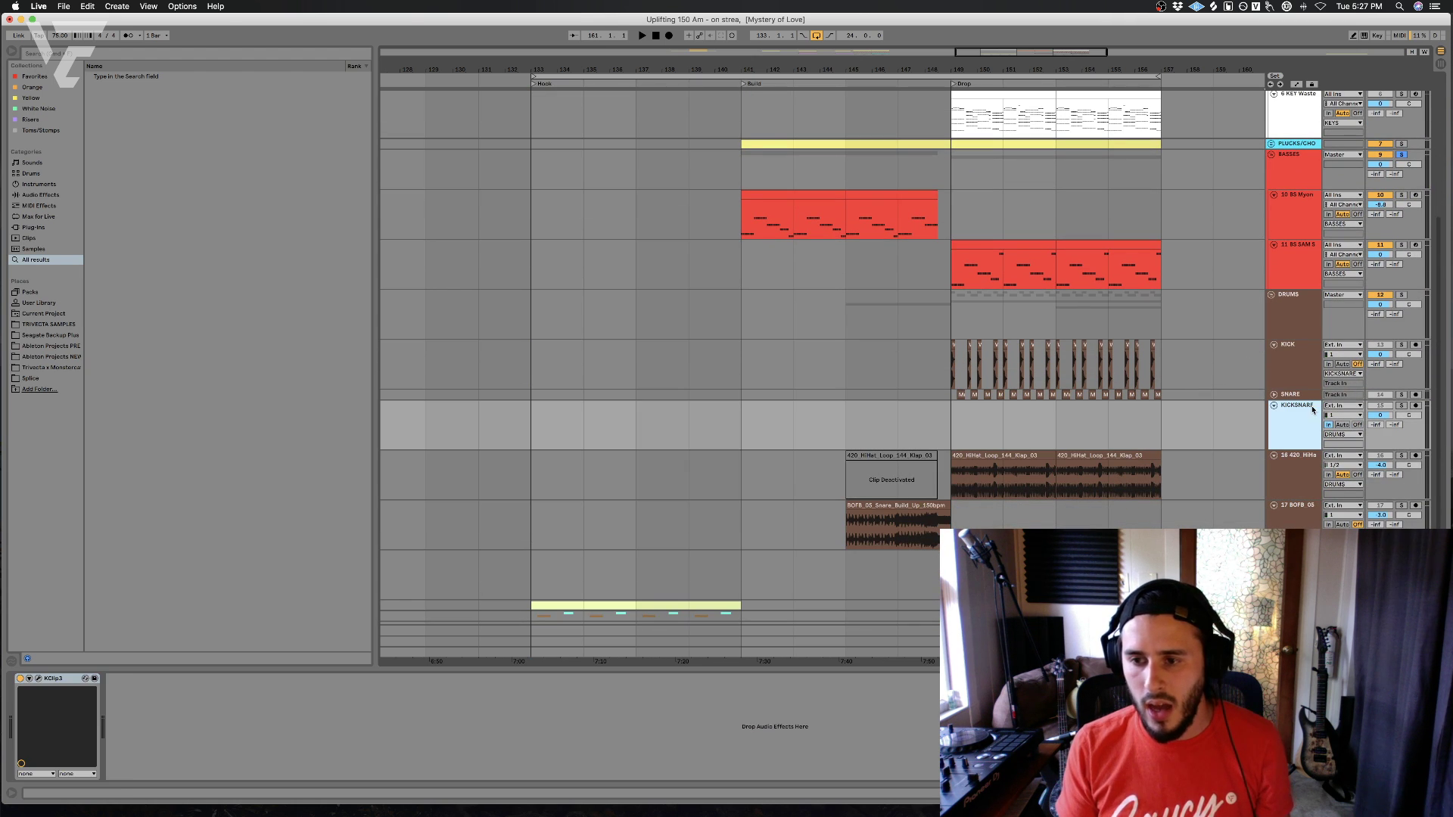
{"action": "key", "text": "super+shift+t"}
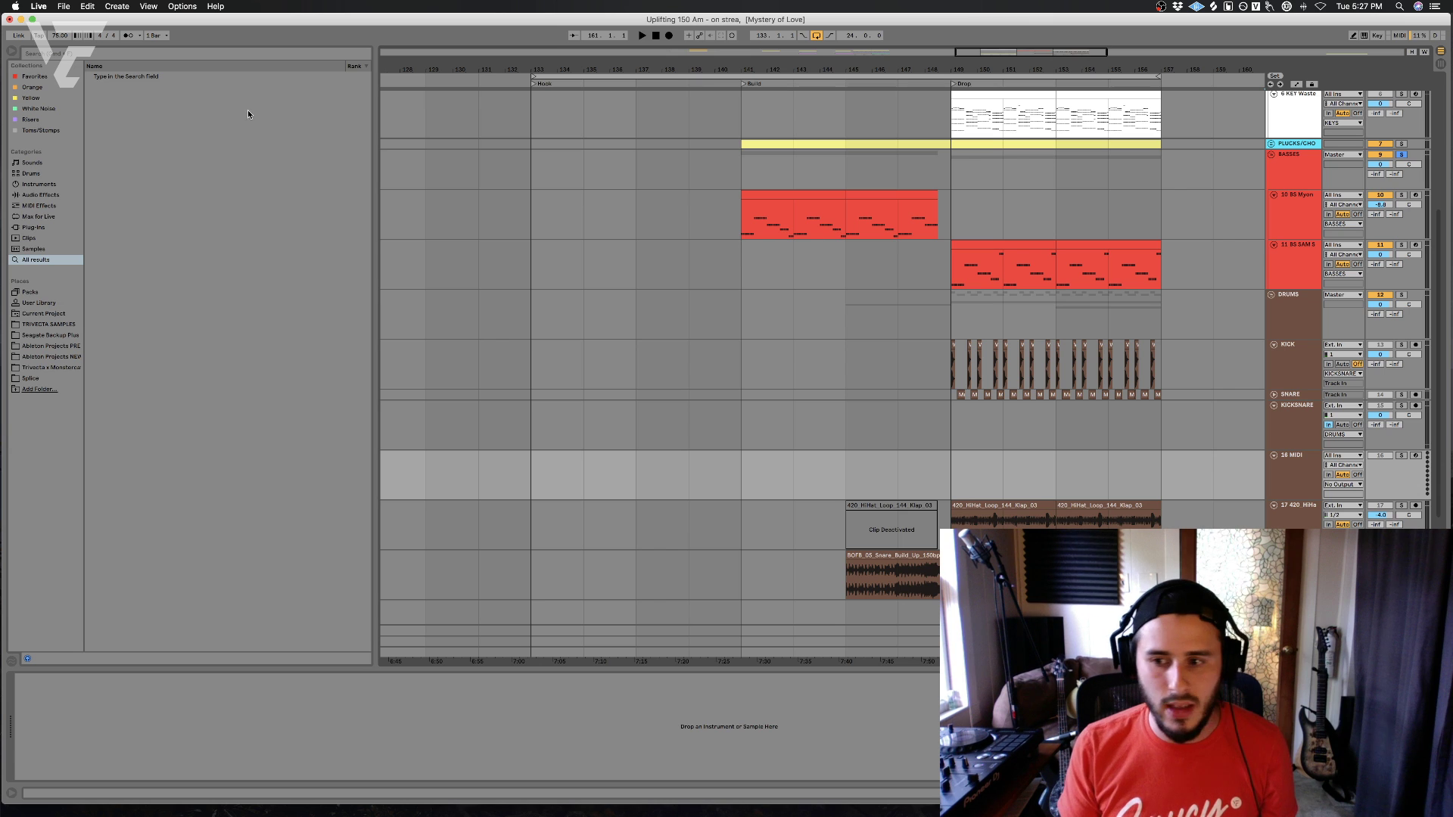
- Search the browser for the sidechain presets, load 4_0 SIDECHAIN 1.adg onto the new MIDI track, and clear the search
{"action": "left_click", "coordinate": [133, 53]}
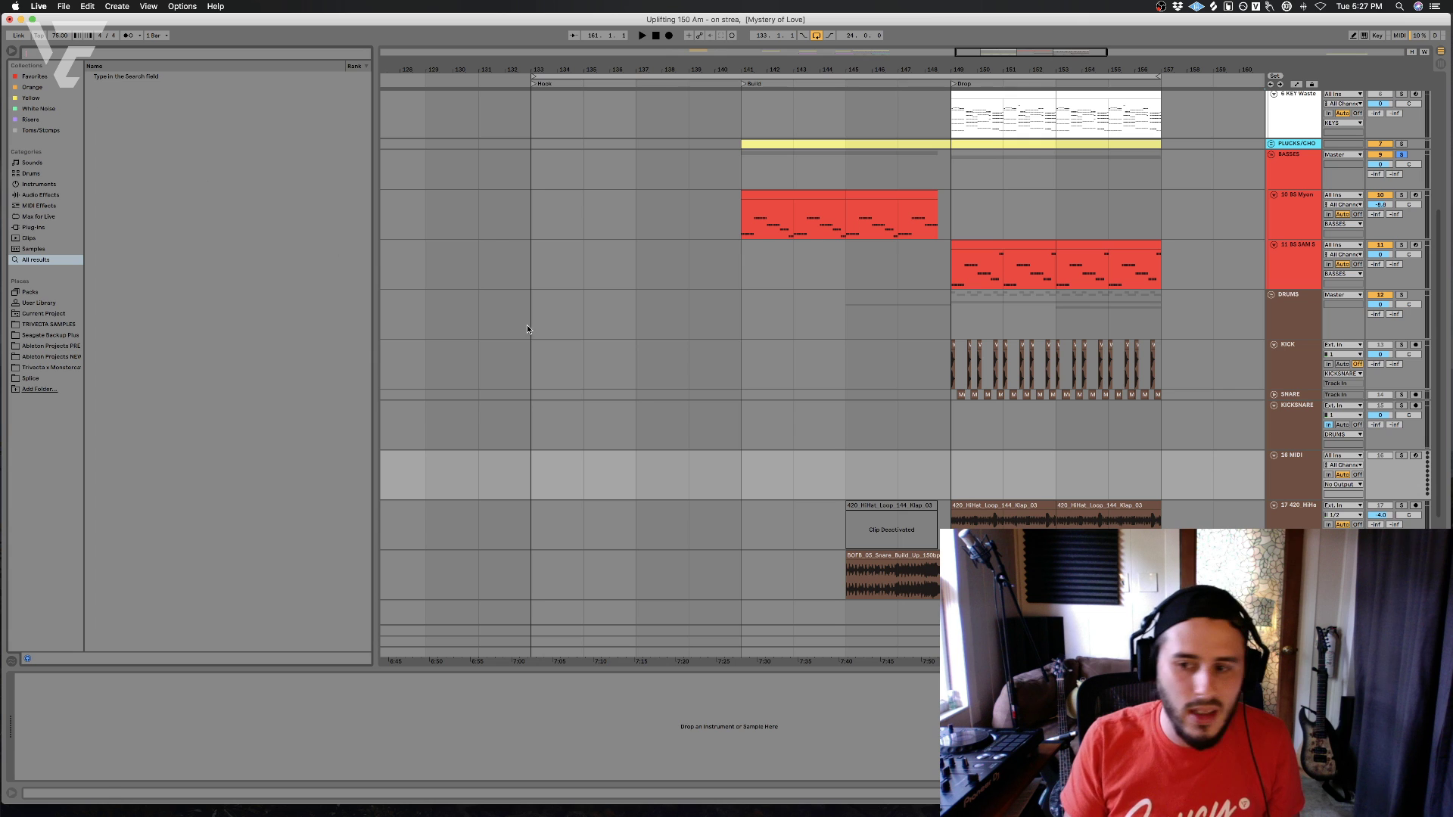
{"action": "type", "text": "si"}
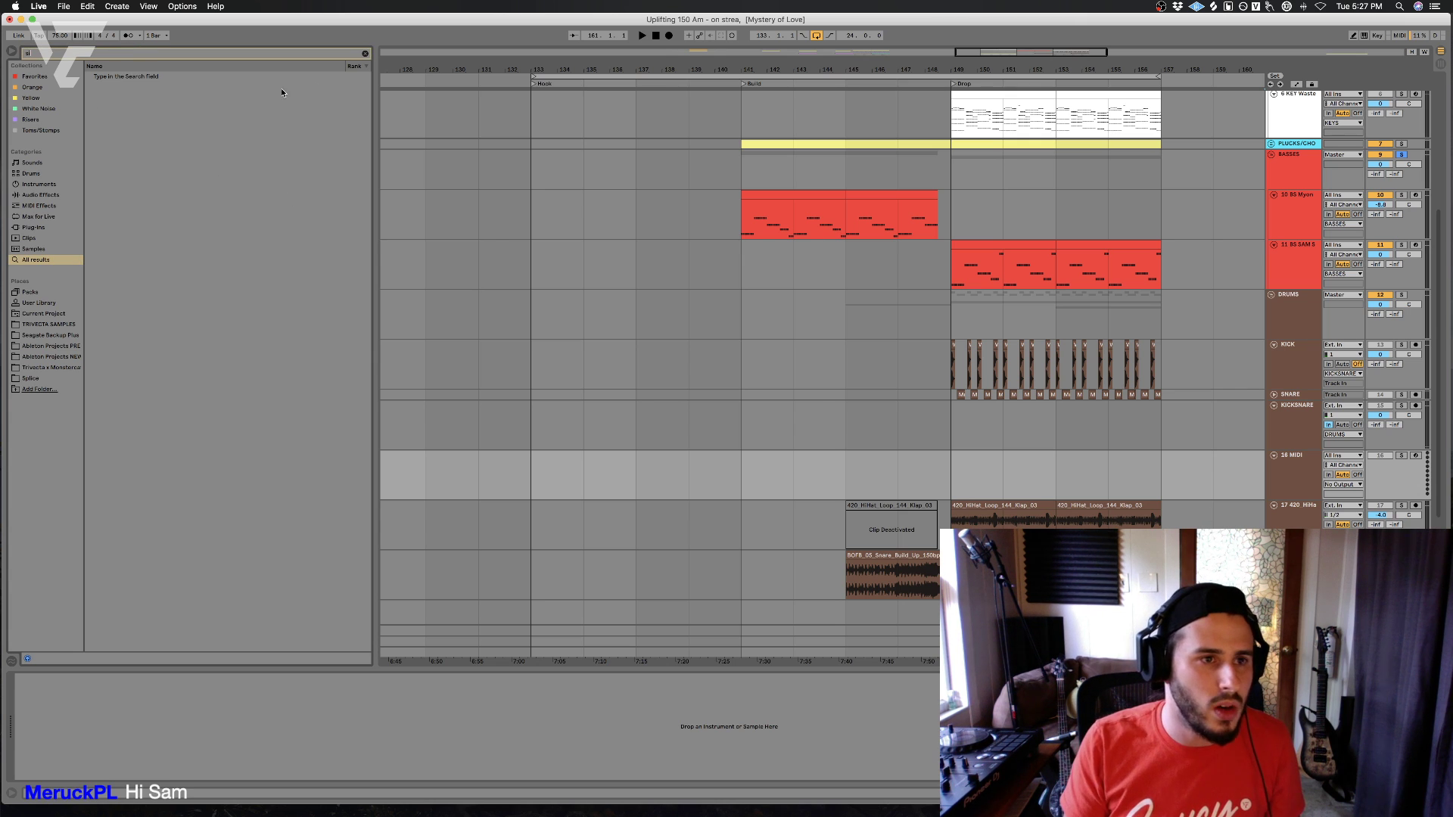
{"action": "type", "text": "dec"}
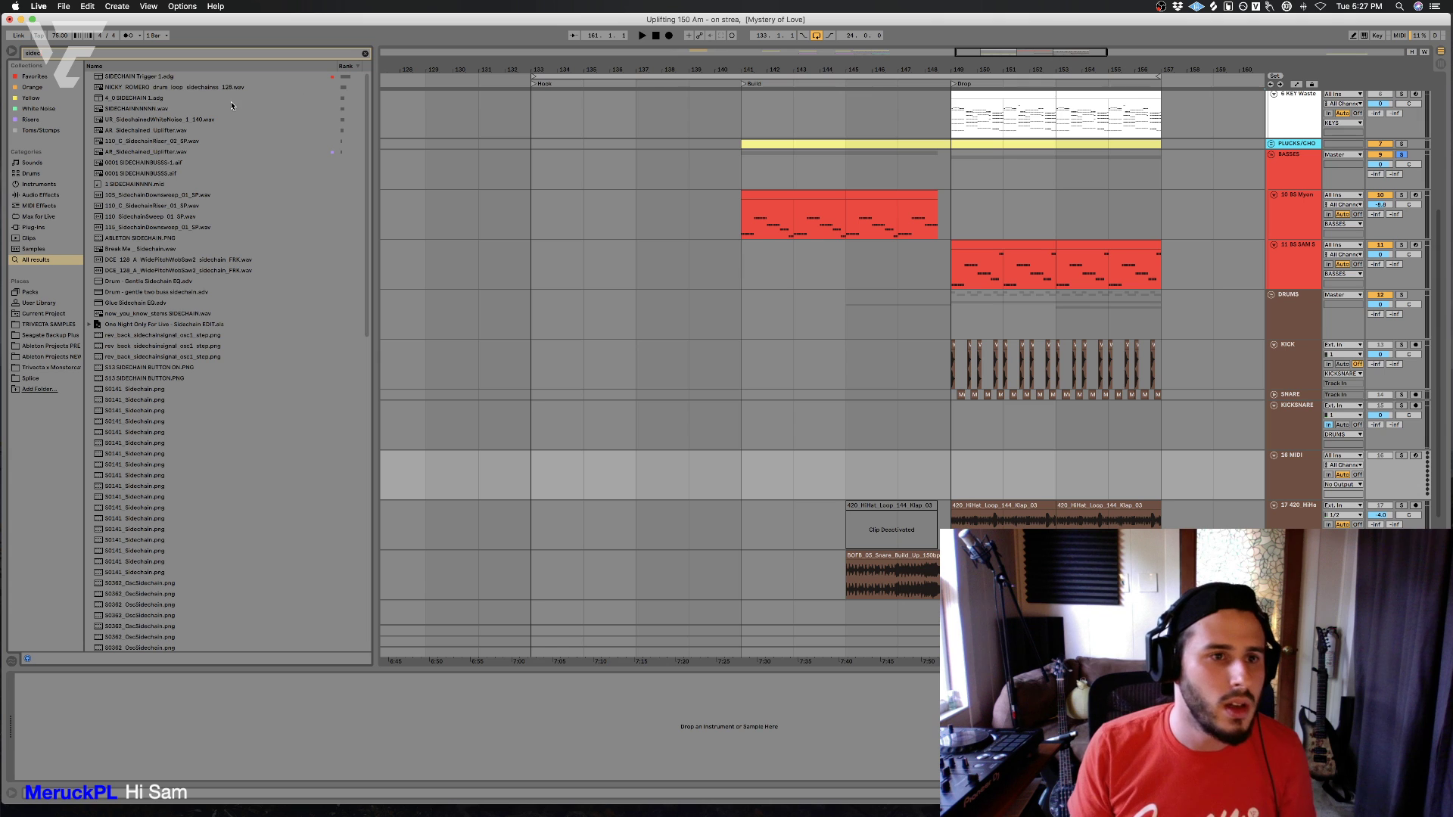
{"action": "left_click", "coordinate": [169, 100]}
{"action": "left_click_drag", "start_coordinate": [827, 371], "coordinate": [870, 473]}
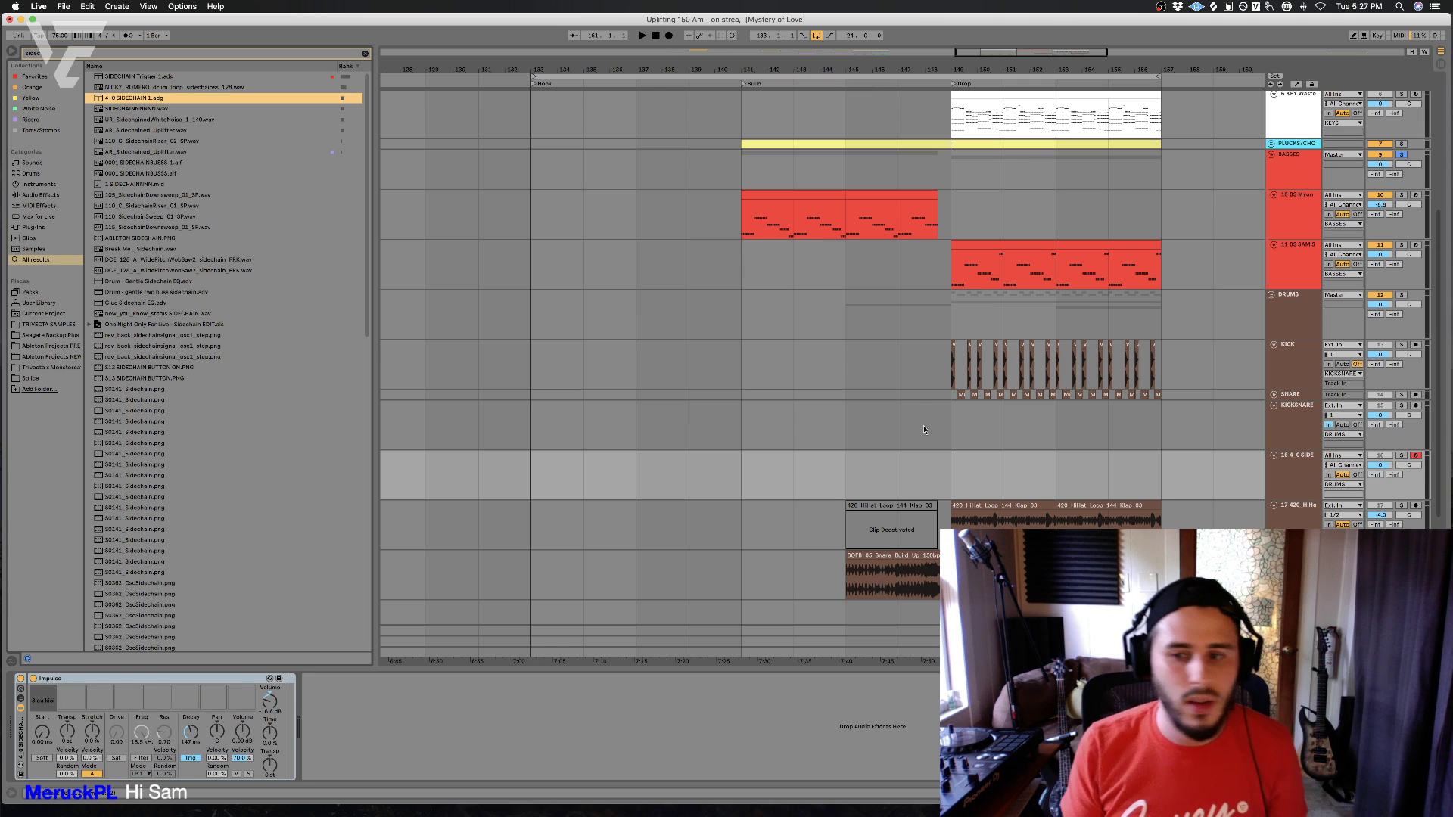
{"action": "left_click", "coordinate": [366, 55]}
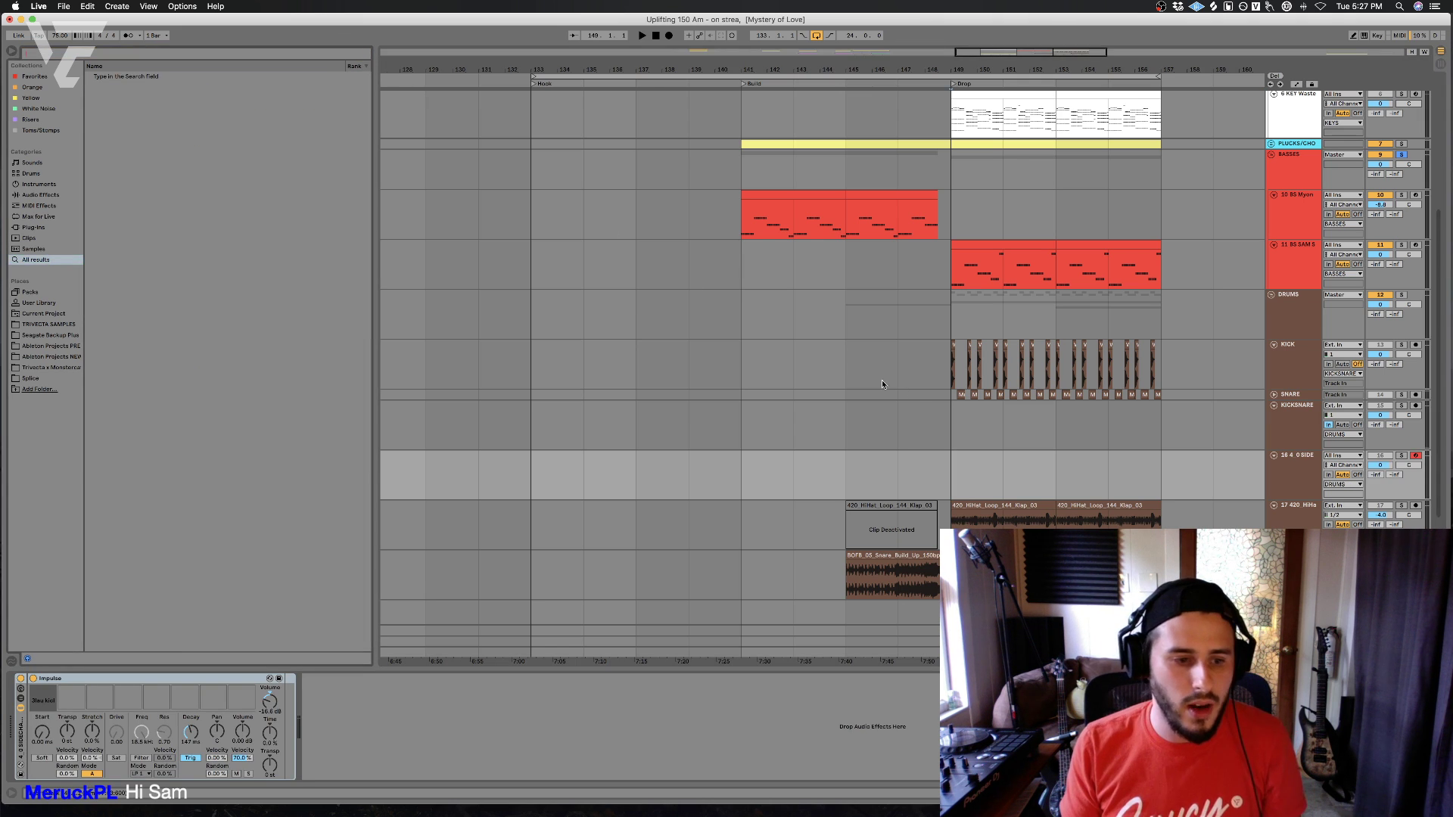
- Create an empty MIDI clip on the sidechain track spanning the Drop from bar 149 to bar 157
{"action": "double_click", "coordinate": [957, 469]}
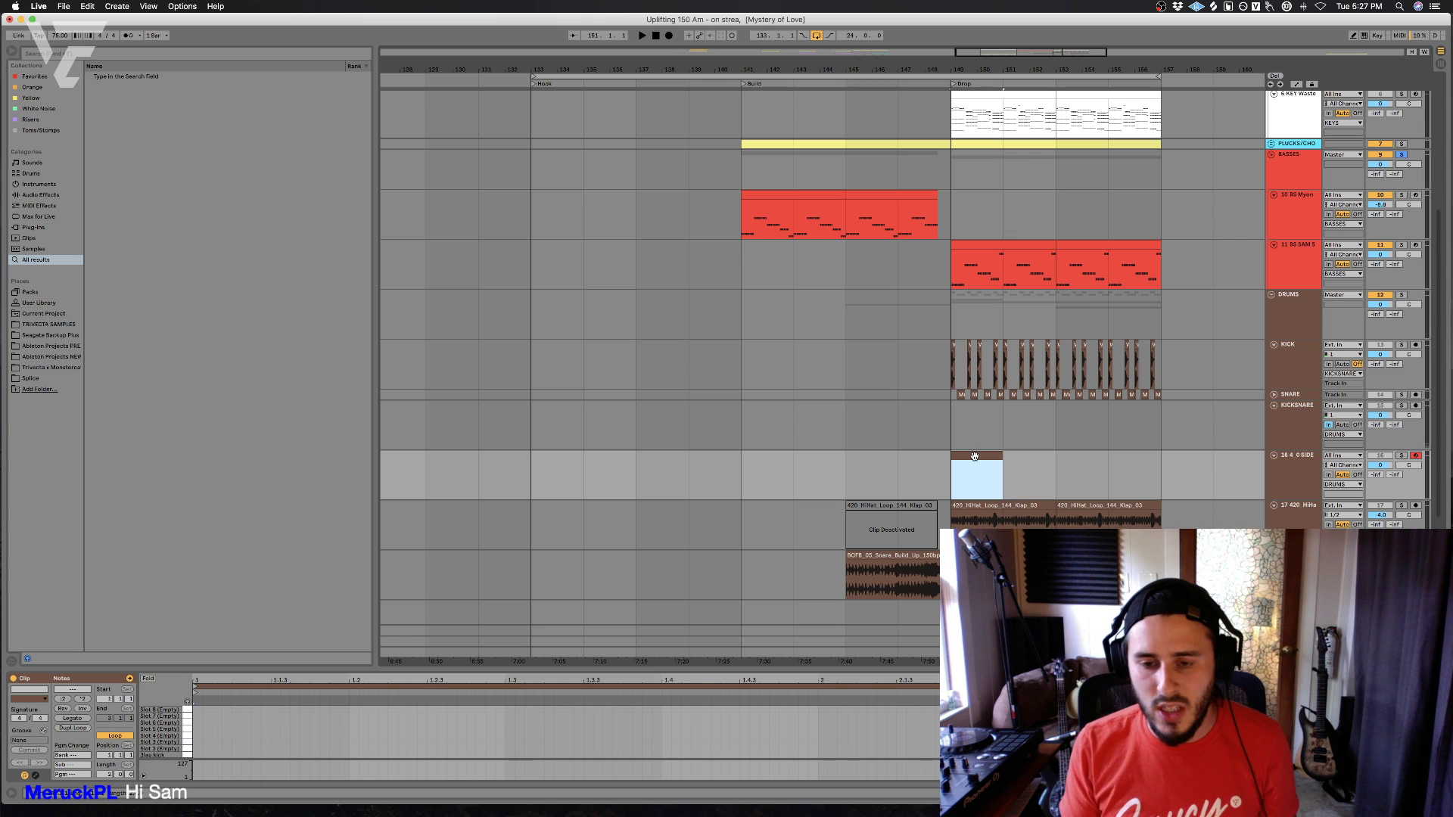
{"action": "left_click_drag", "start_coordinate": [1001, 473], "coordinate": [1140, 467]}
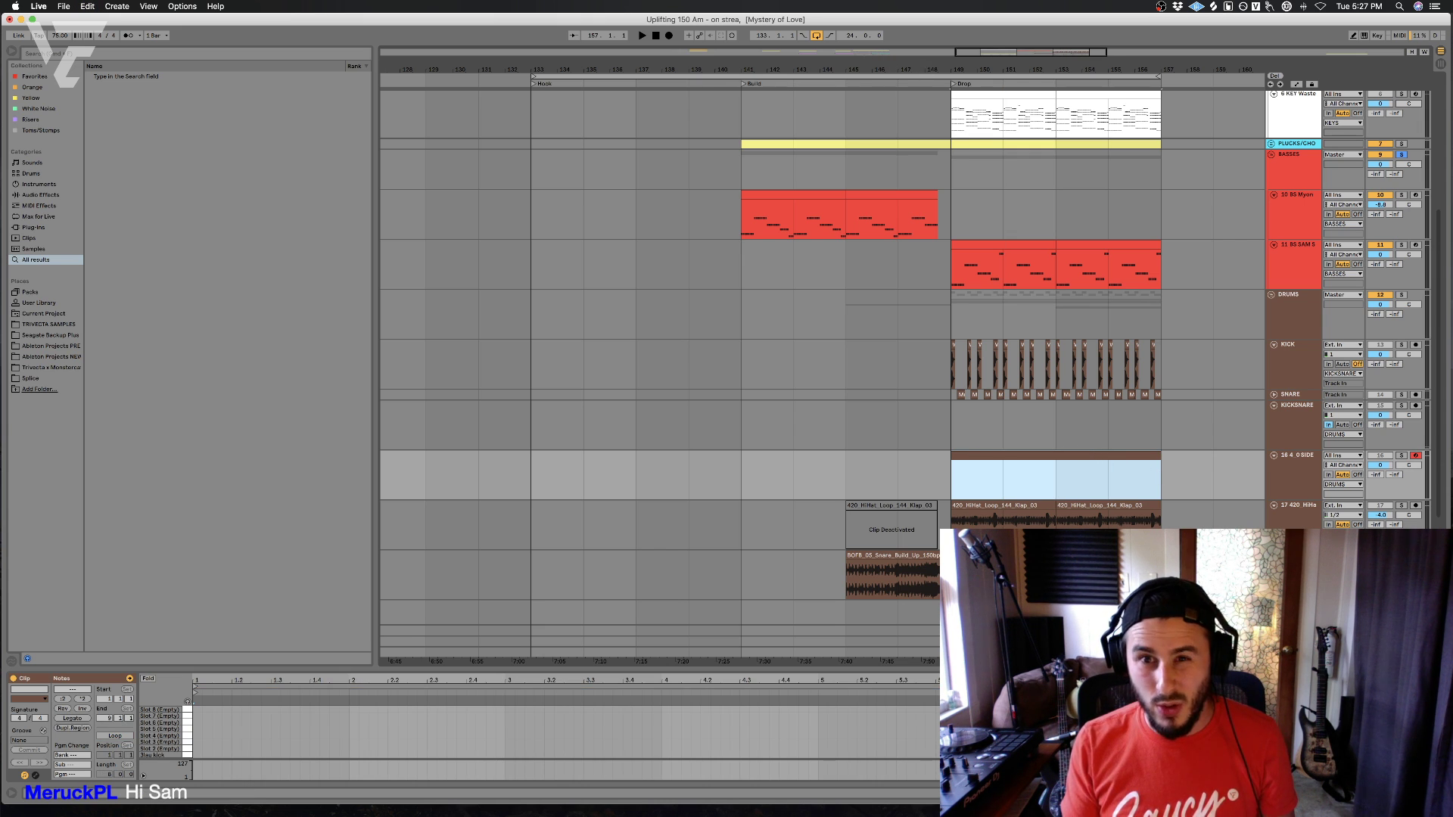
- Audition the Drop and toggle the sidechain track's solo on and off to clear the BASSES solo
{"action": "left_click_drag", "start_coordinate": [926, 70], "coordinate": [926, 106]}
{"action": "key", "text": "space"}
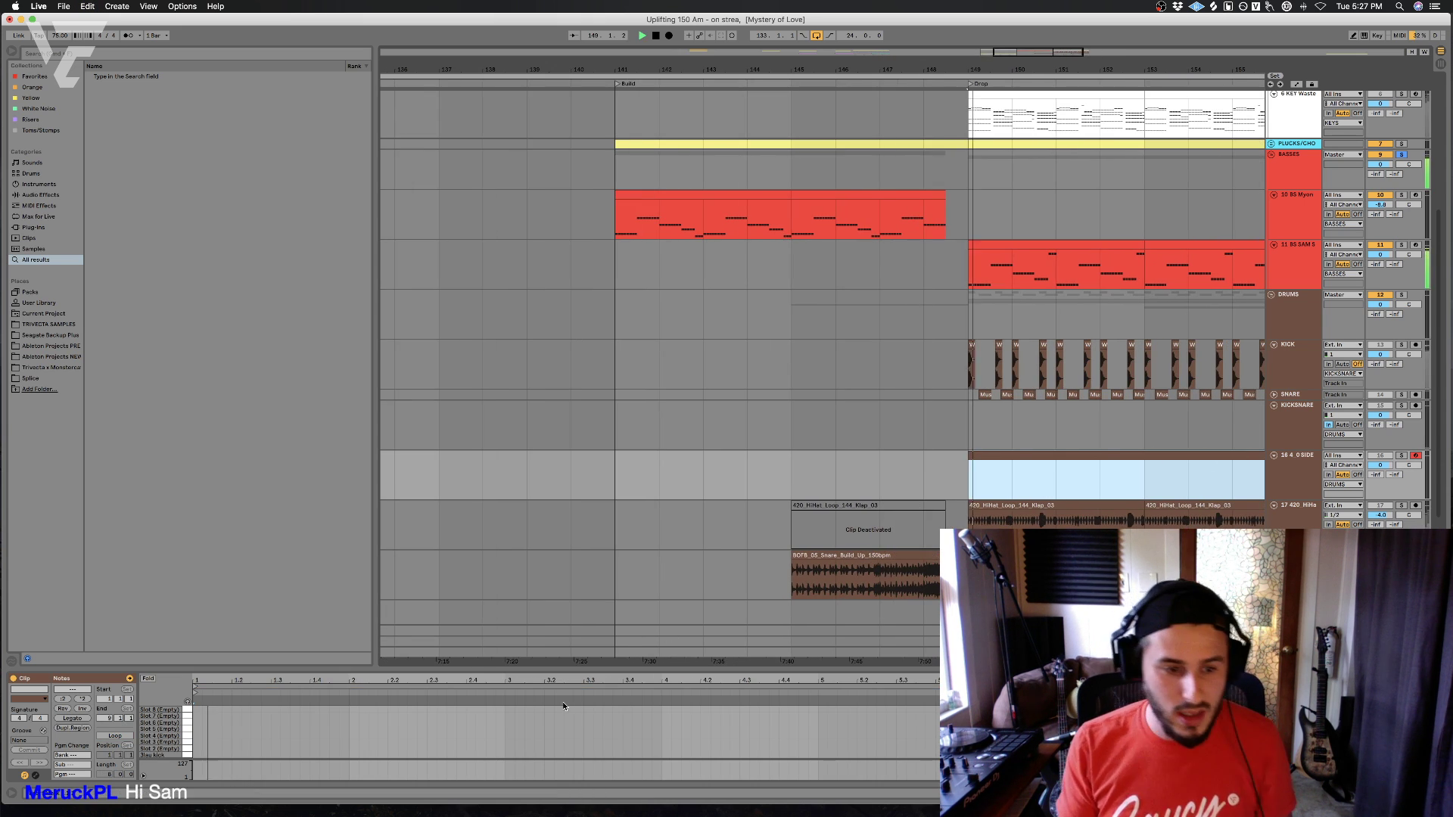
{"action": "key", "text": "space"}
{"action": "double_click", "coordinate": [1401, 455]}
{"action": "key", "text": "space"}
{"action": "key", "text": "space"}
- Add a short trigger note on the first beat of the sidechain clip and reselect the clip
{"action": "left_click_drag", "start_coordinate": [1180, 70], "coordinate": [1179, 103]}
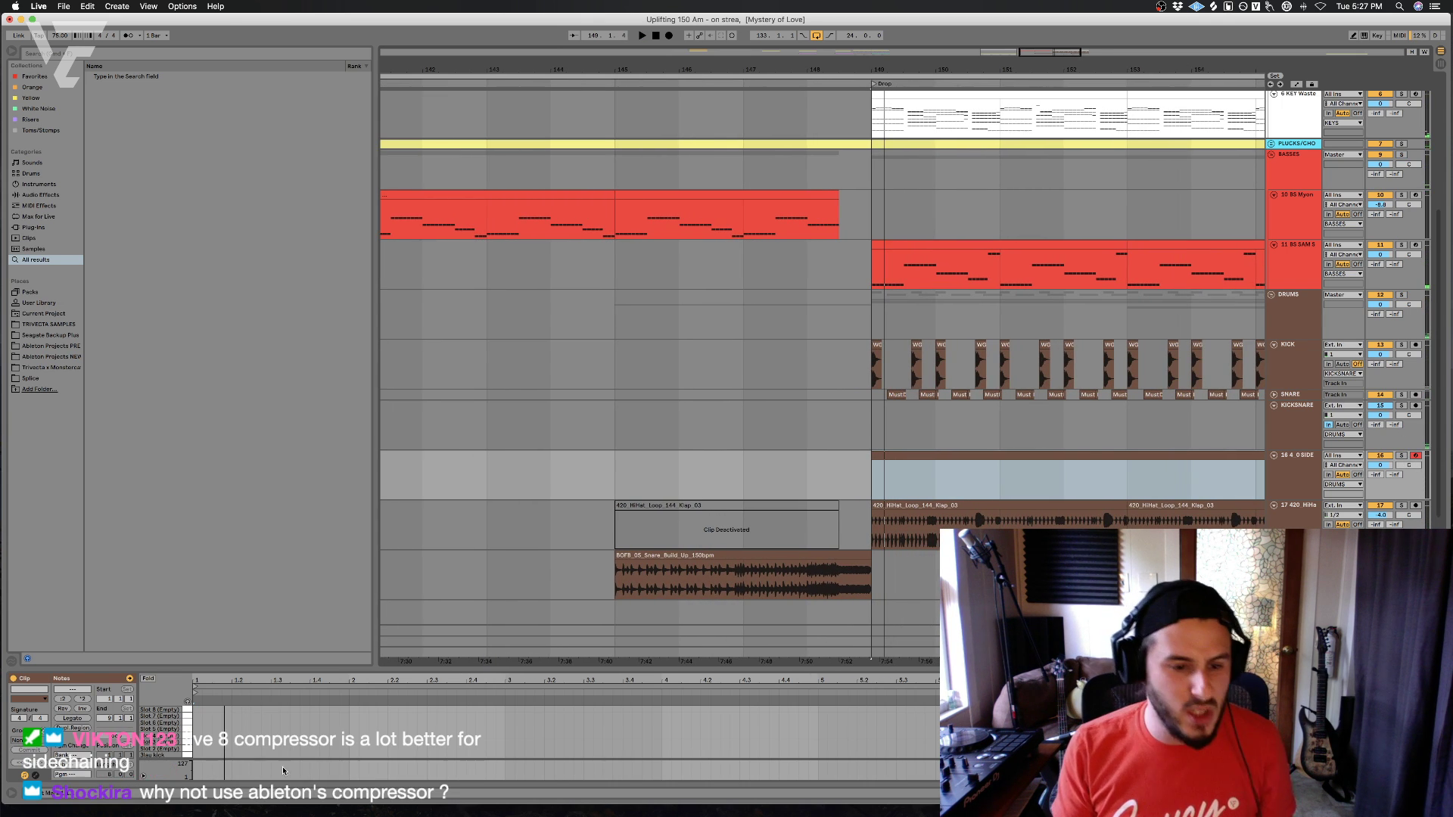
{"action": "double_click", "coordinate": [197, 756]}
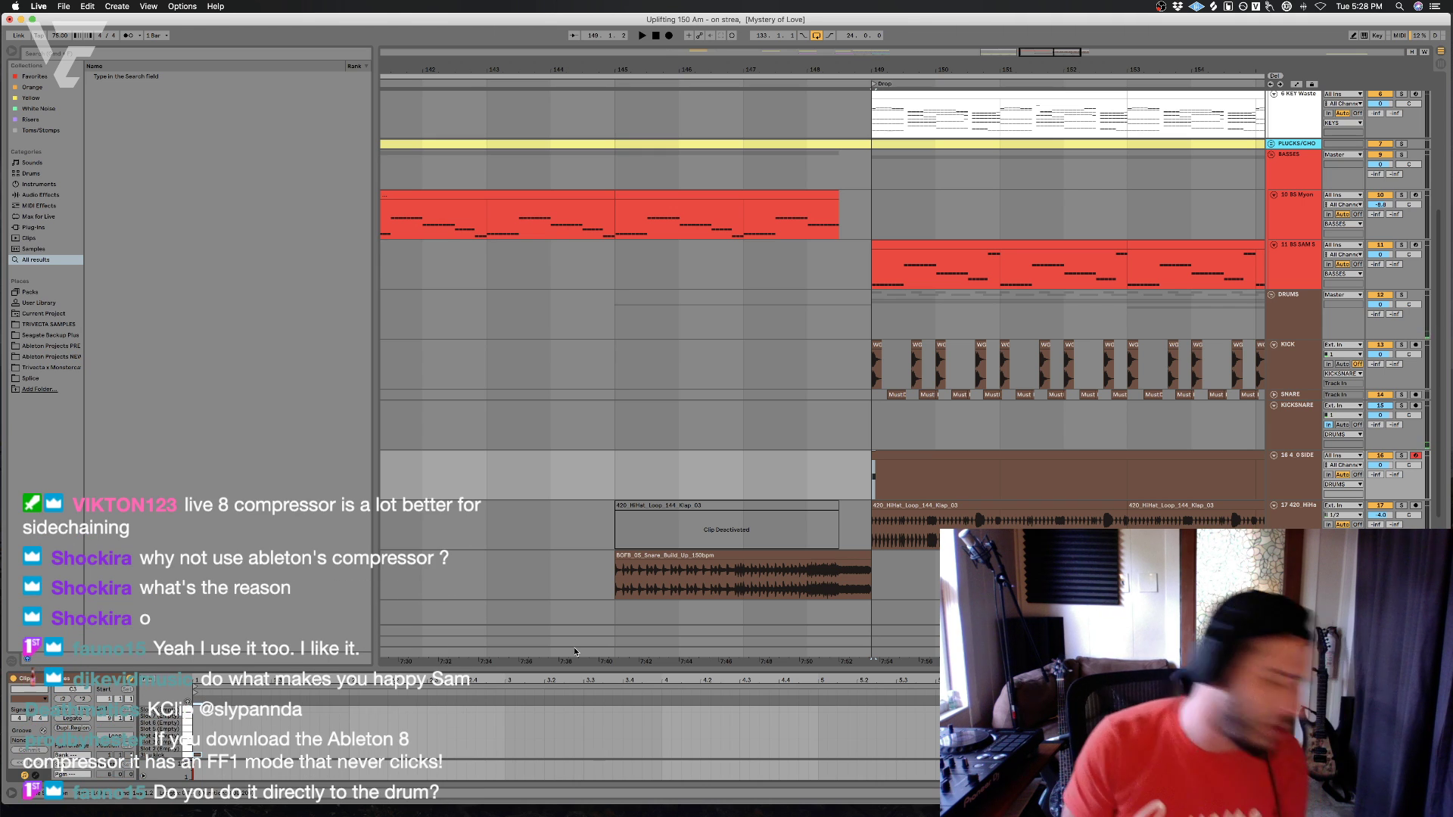
{"action": "left_click", "coordinate": [807, 475]}
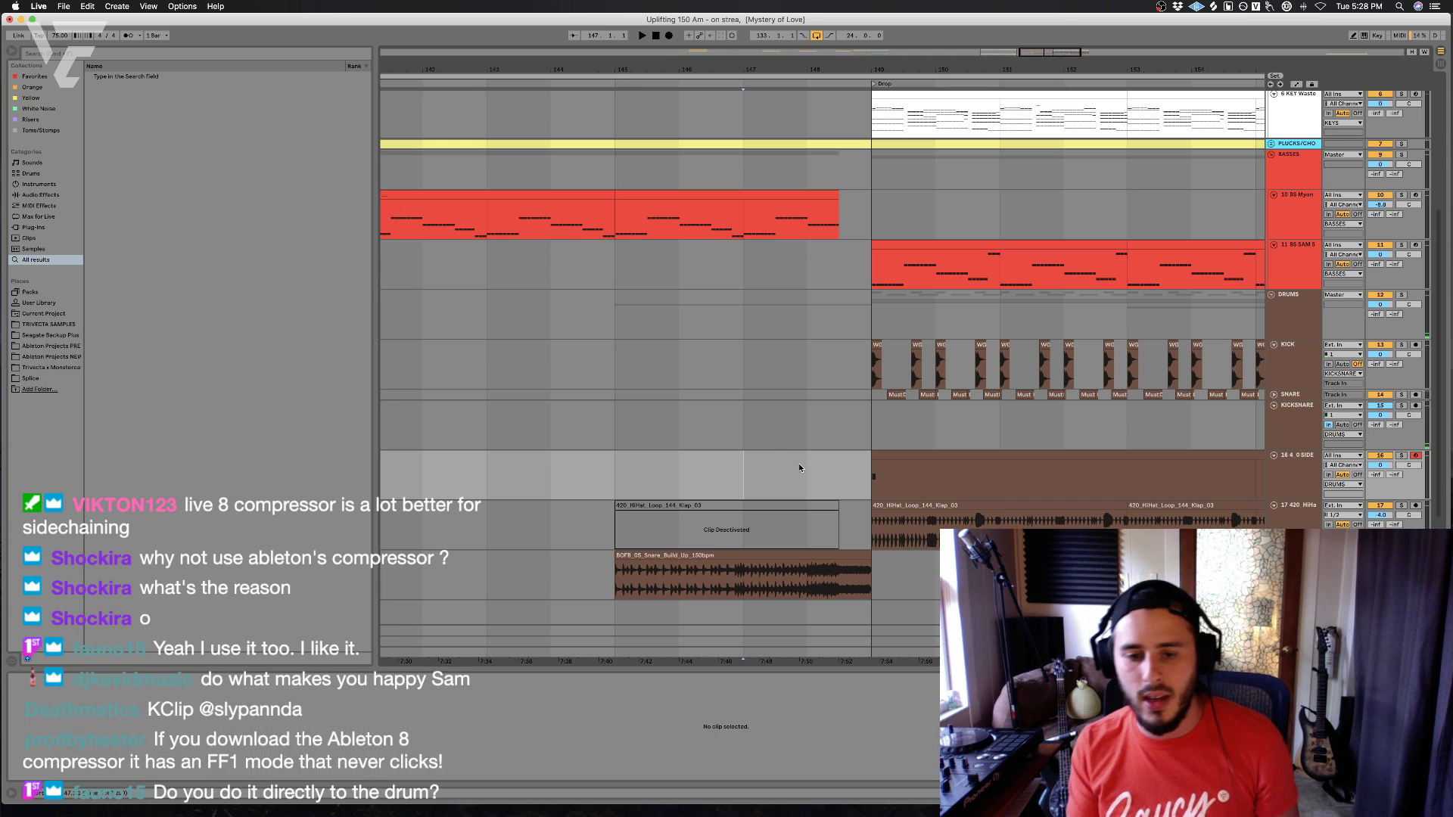
{"action": "left_click", "coordinate": [906, 476]}
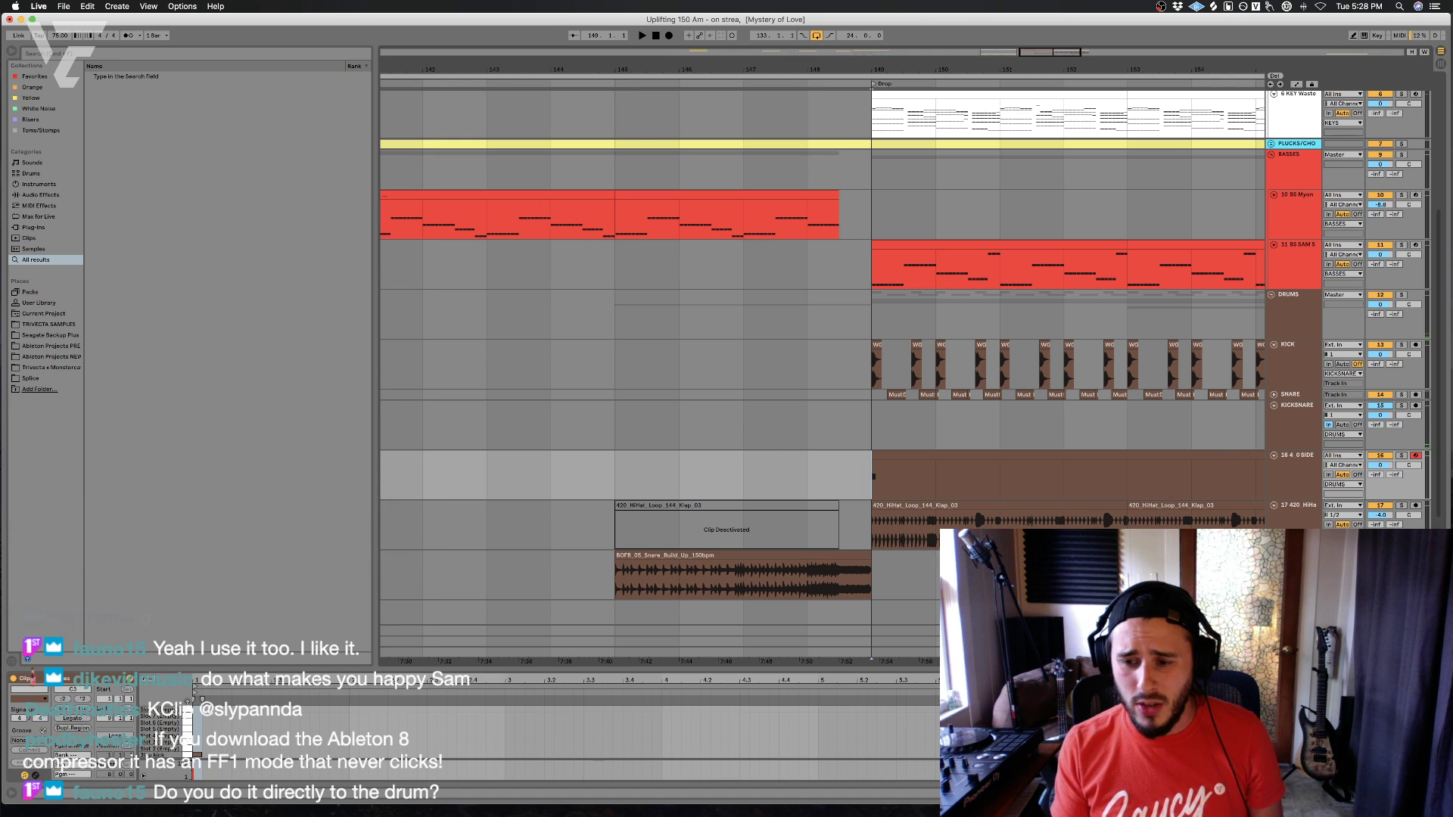
{"action": "left_click", "coordinate": [1380, 652]}
{"action": "left_click", "coordinate": [889, 478]}
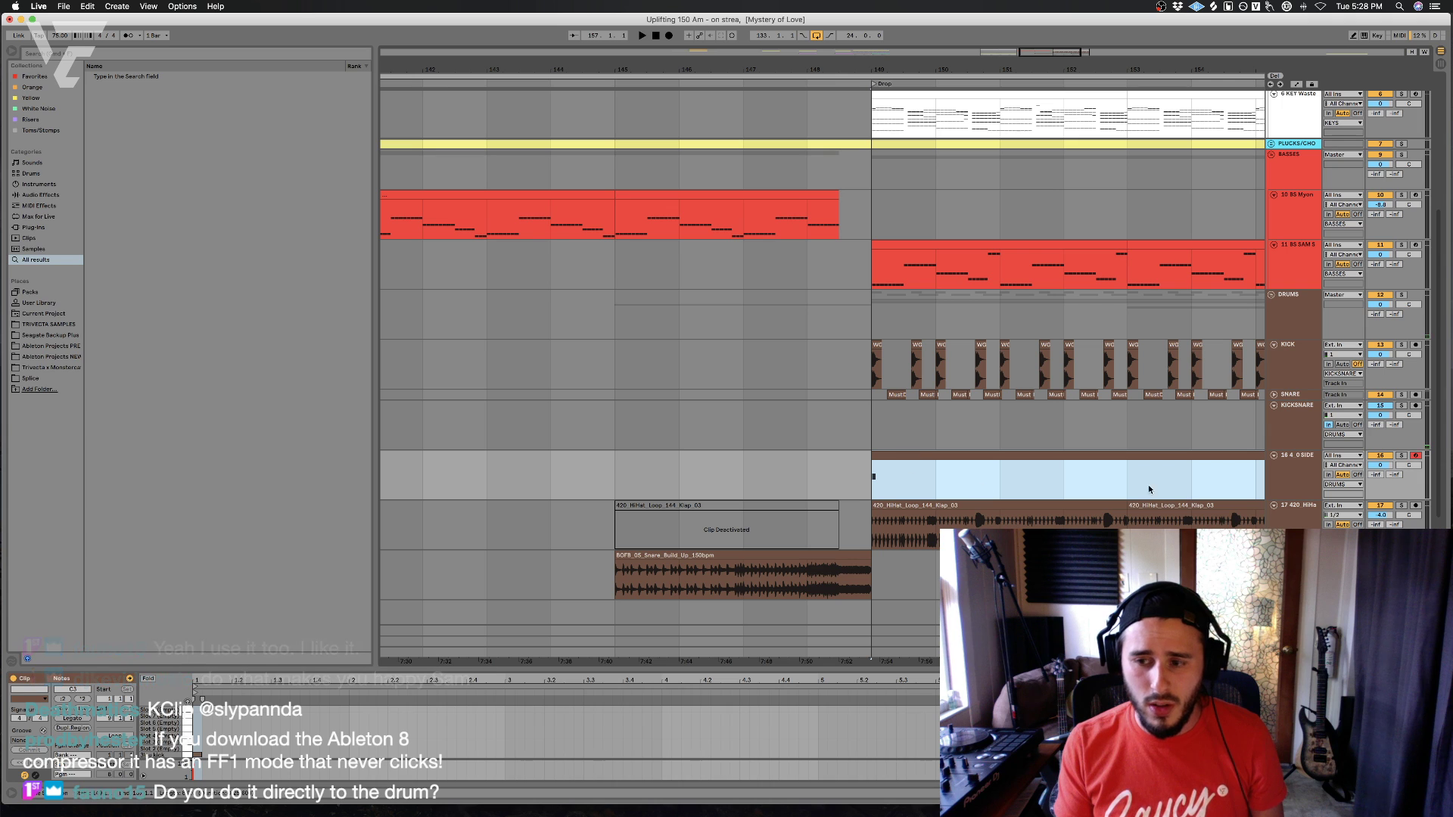
- Solo the sidechain track and play its trigger from bar 149, comparing it with the first kick clip
{"action": "left_click", "coordinate": [1402, 455]}
{"action": "key", "text": "space"}
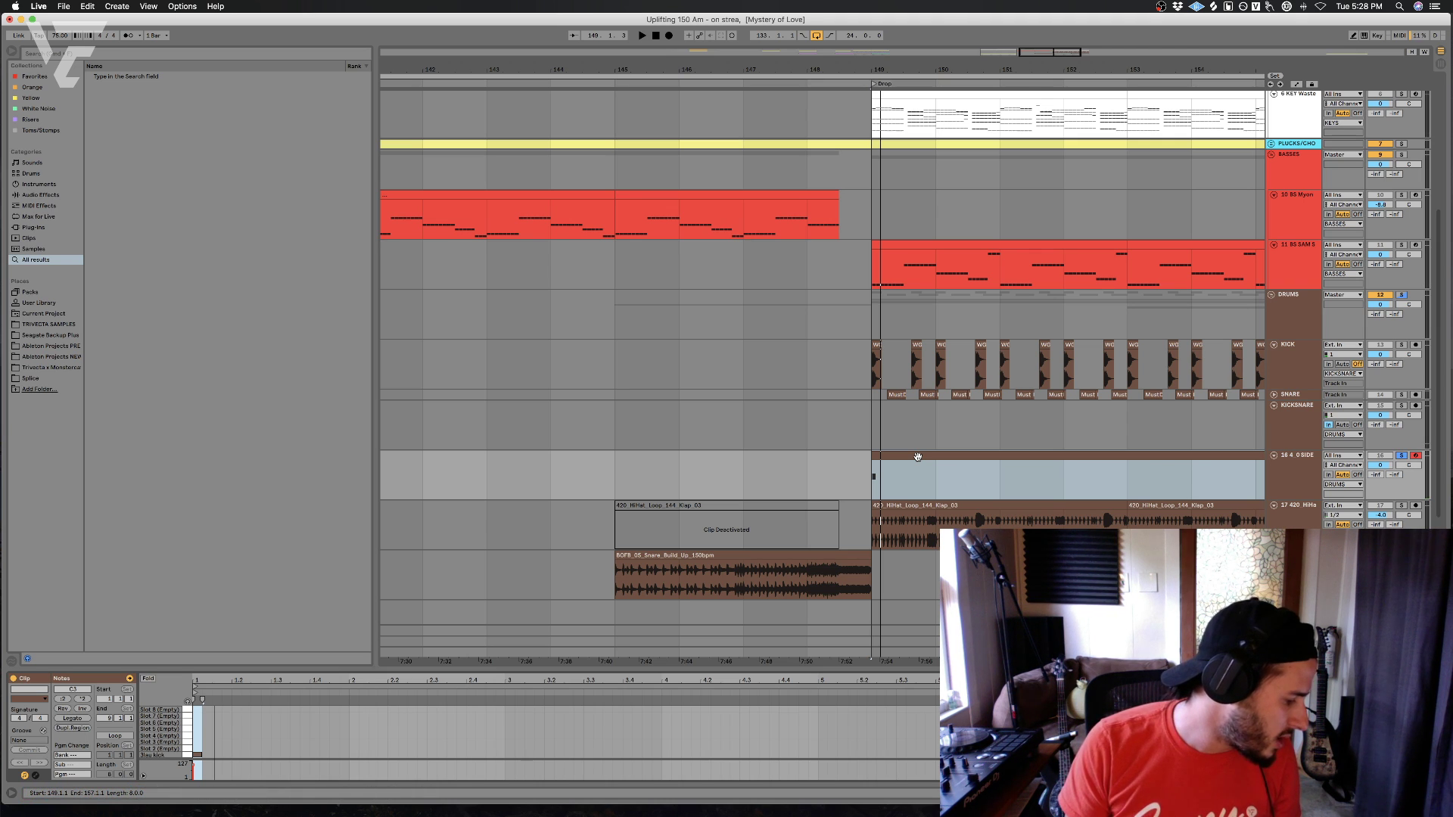
{"action": "left_click", "coordinate": [874, 385]}
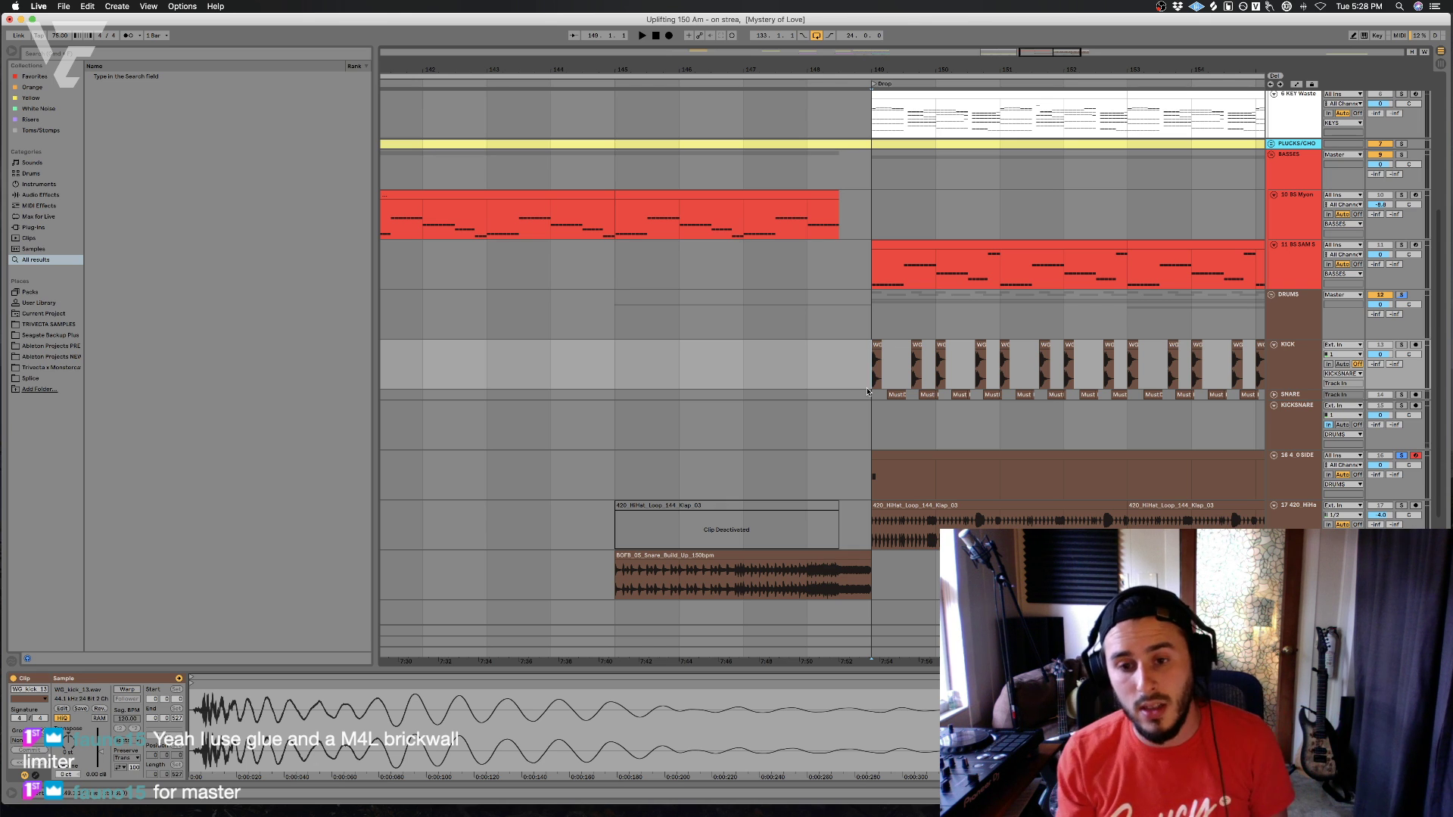
{"action": "left_click", "coordinate": [880, 452]}
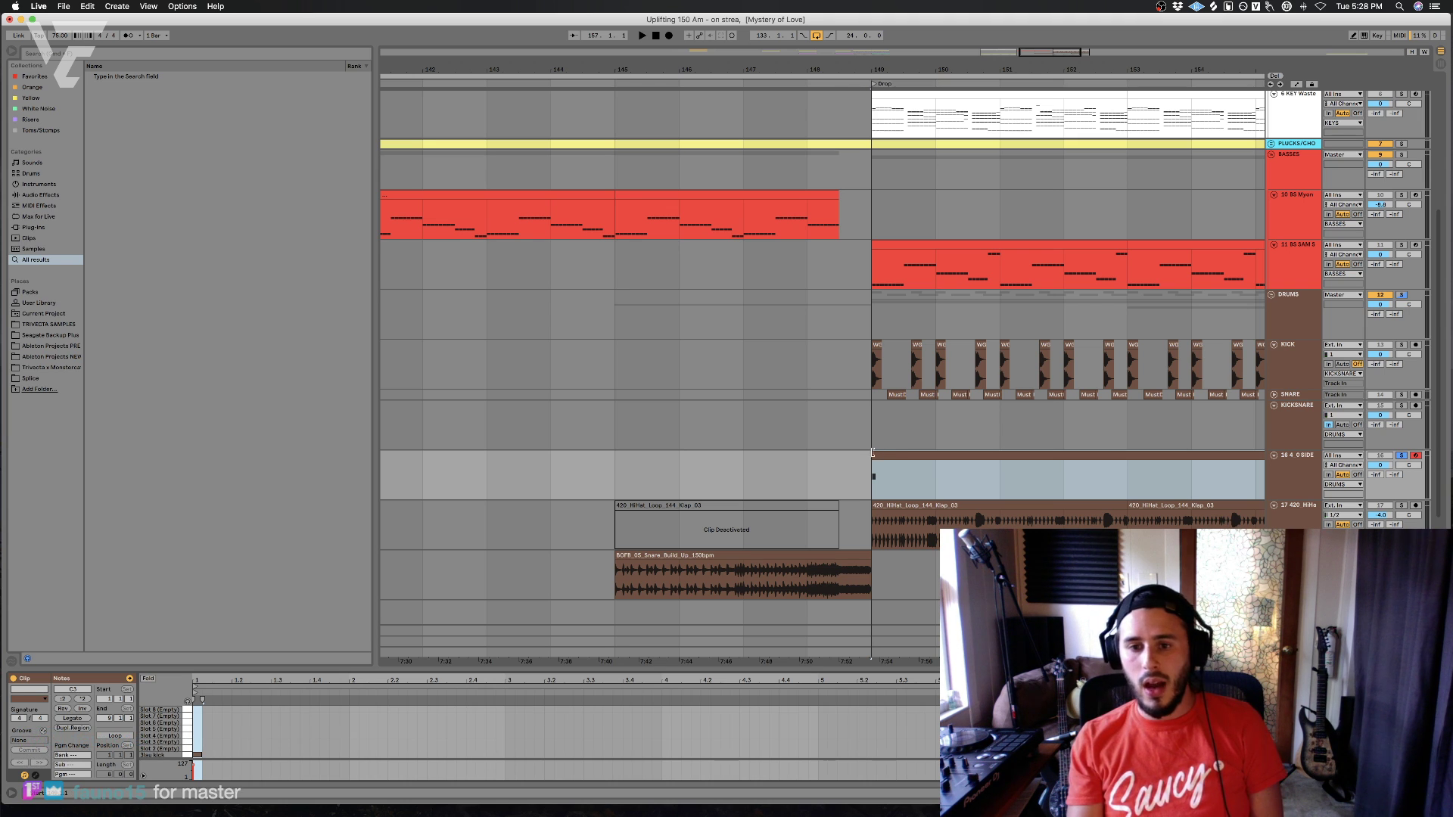
{"action": "key", "text": "space"}
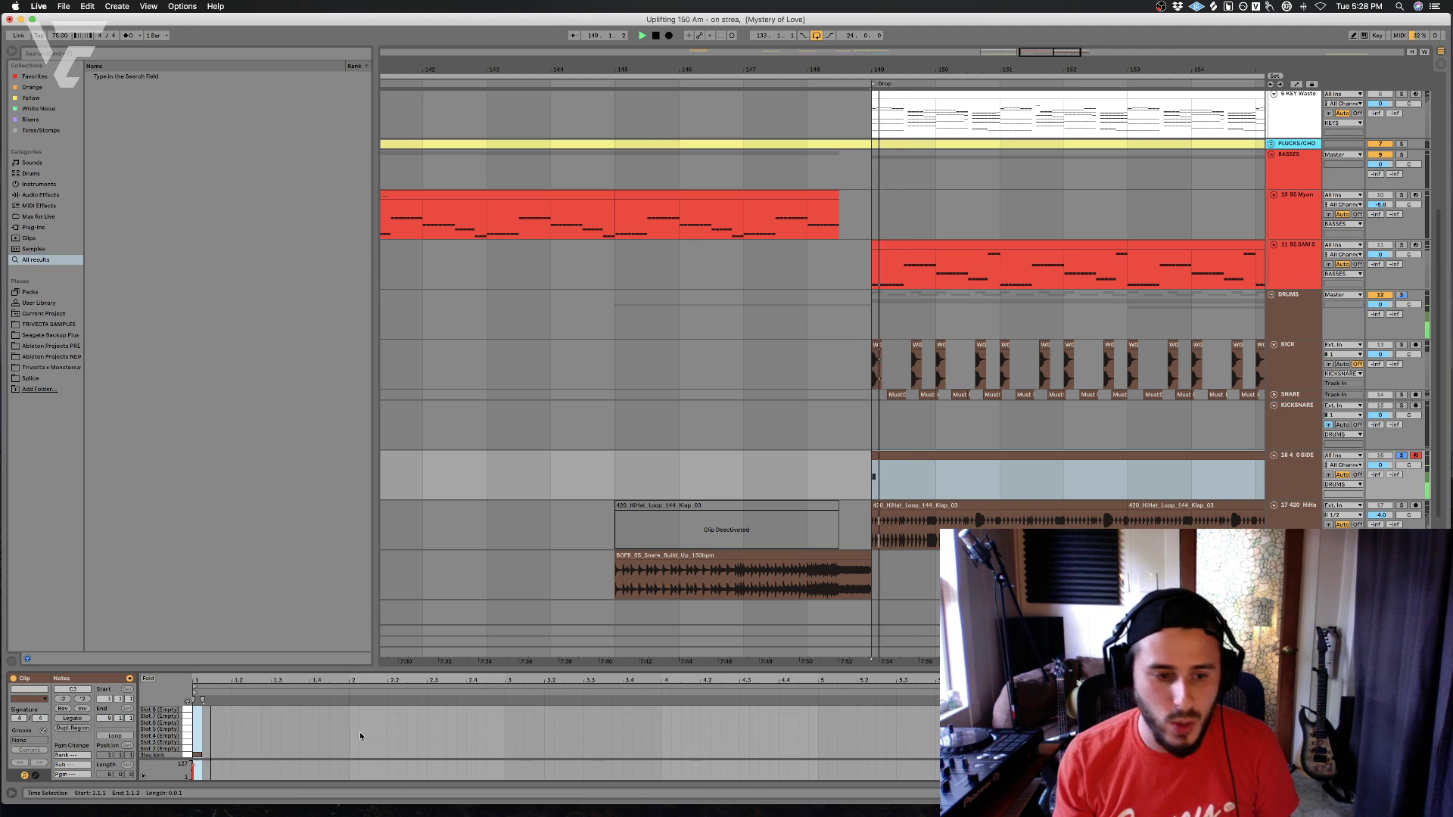
- Add trigger notes on beat 2, the off-beat of beat 3, and beat 4 in the sidechain clip's first bar
{"action": "left_click", "coordinate": [239, 753]}
{"action": "left_click_drag", "start_coordinate": [200, 755], "coordinate": [194, 759]}
{"action": "key", "text": "space"}
{"action": "key", "text": "space"}
{"action": "key", "text": "space"}
{"action": "double_click", "coordinate": [243, 755]}
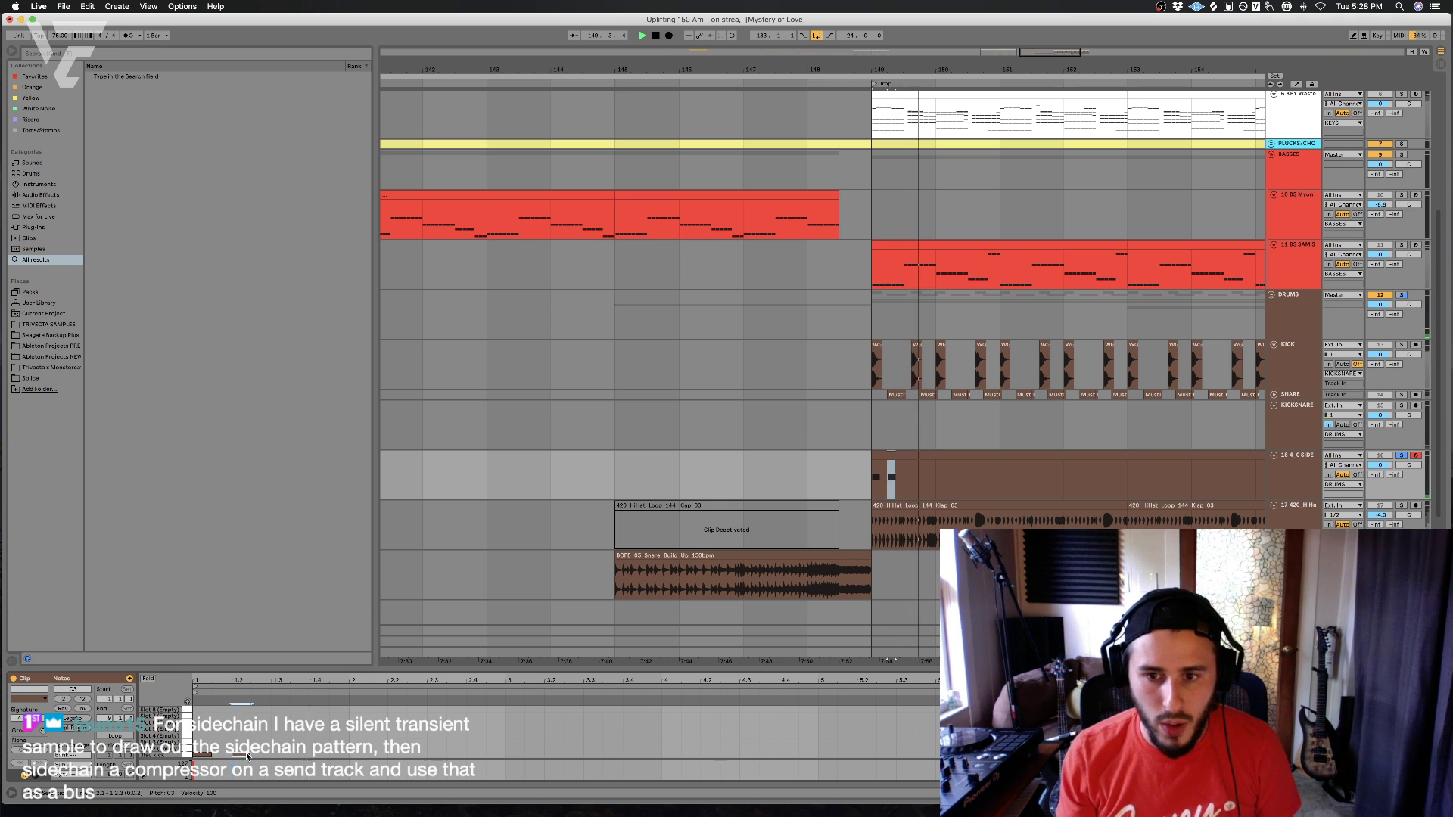
{"action": "double_click", "coordinate": [286, 755]}
{"action": "left_click_drag", "start_coordinate": [292, 759], "coordinate": [310, 761]}
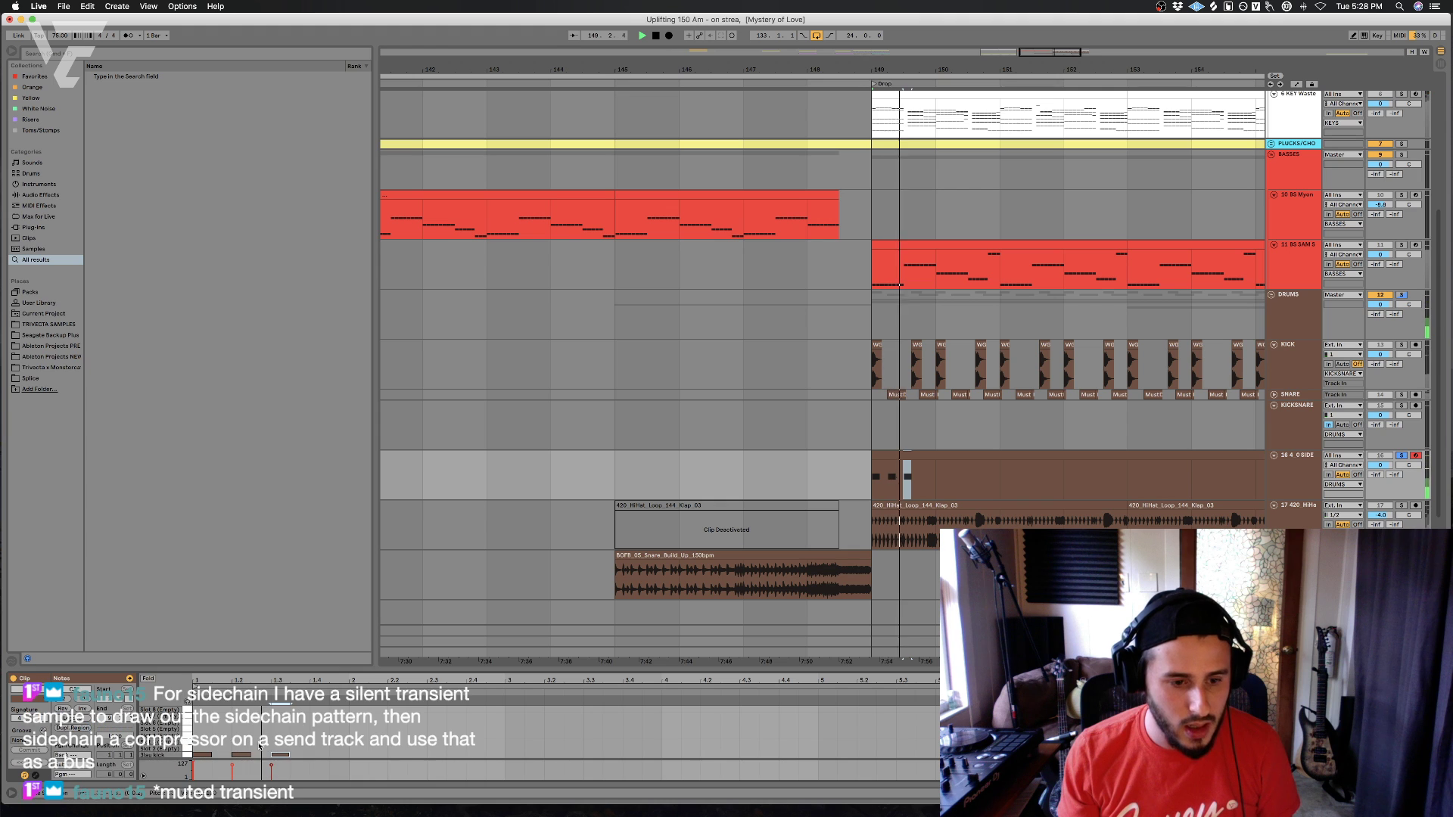
{"action": "double_click", "coordinate": [312, 756]}
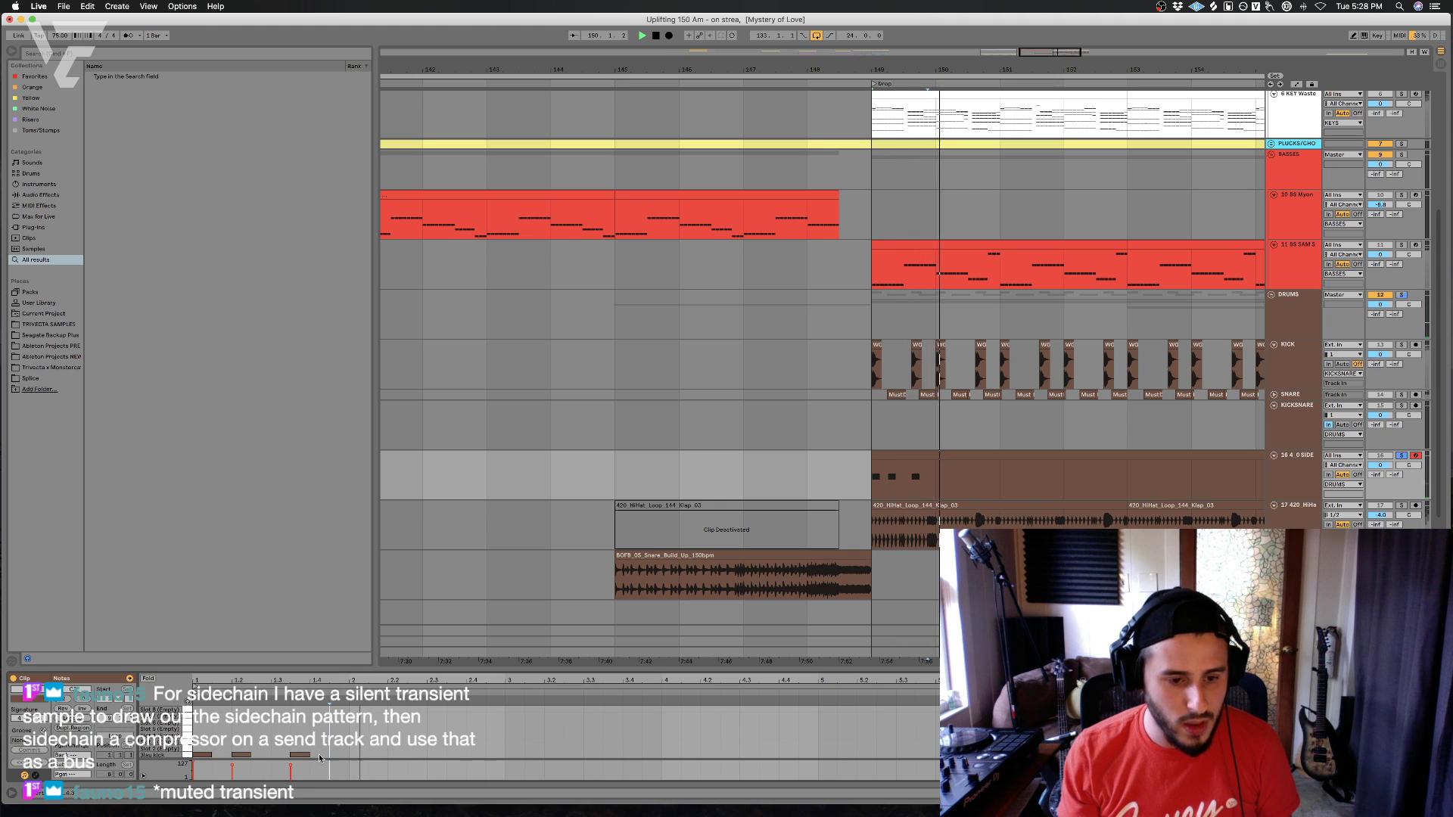
- Solo the whole DRUMS group and duplicate the sidechain pattern from bar 149 into bar 150
{"action": "left_click", "coordinate": [1401, 295]}
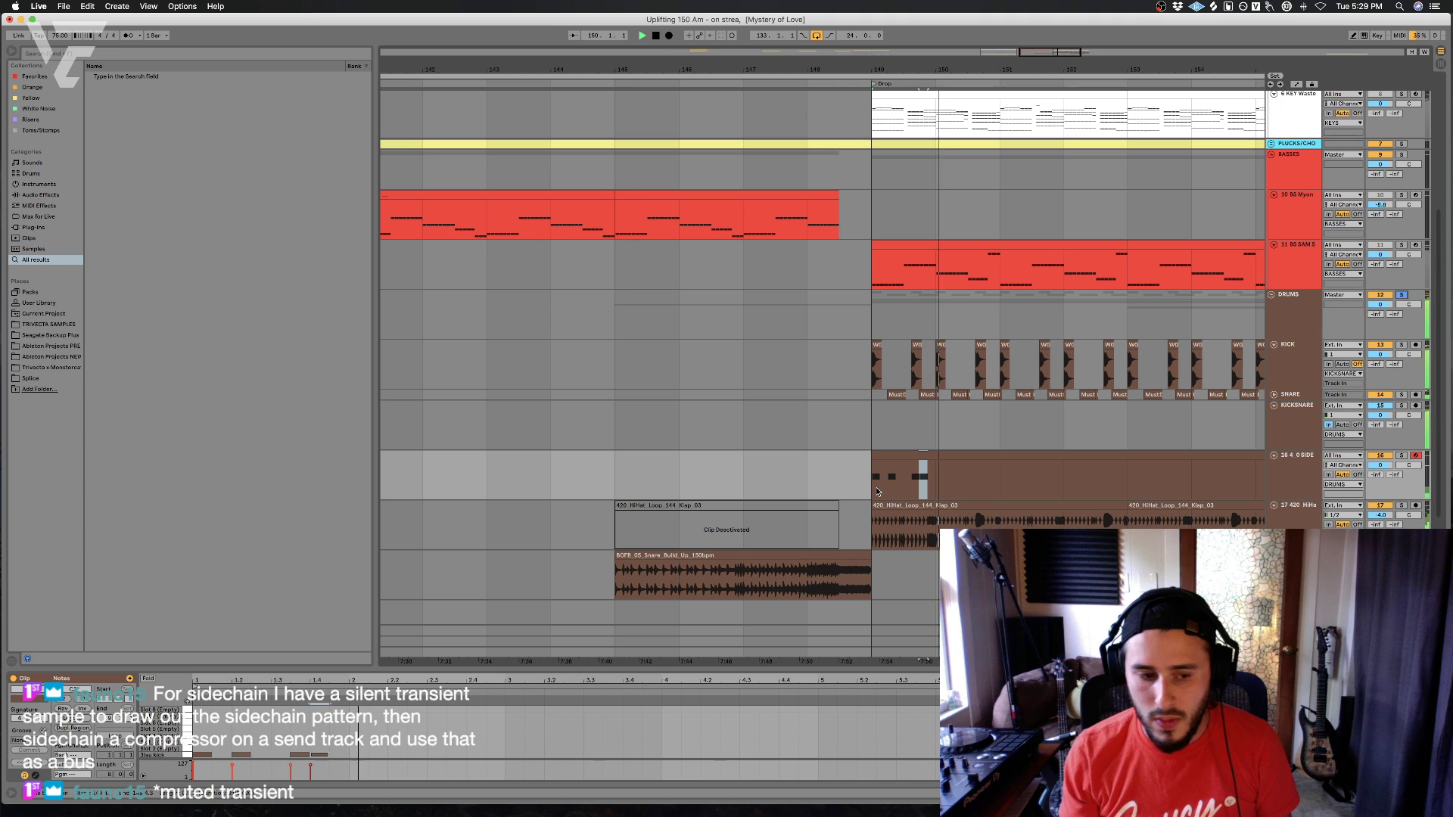
{"action": "left_click_drag", "start_coordinate": [934, 486], "coordinate": [874, 488]}
{"action": "key", "text": "super+d"}
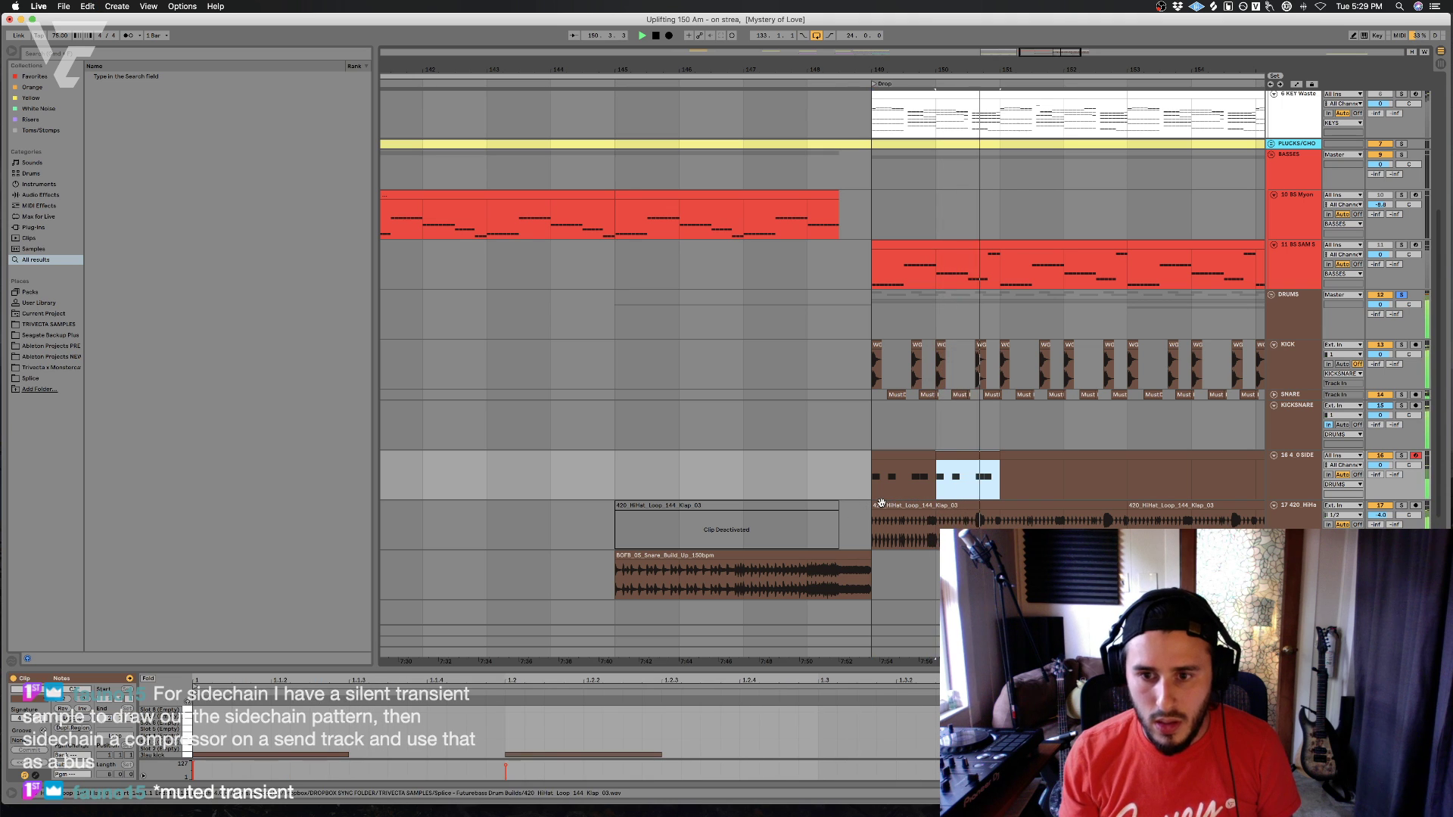
- Duplicate the sidechain pattern repeatedly from bar 150 through the end of the Drop
{"action": "key", "text": "super+d"}
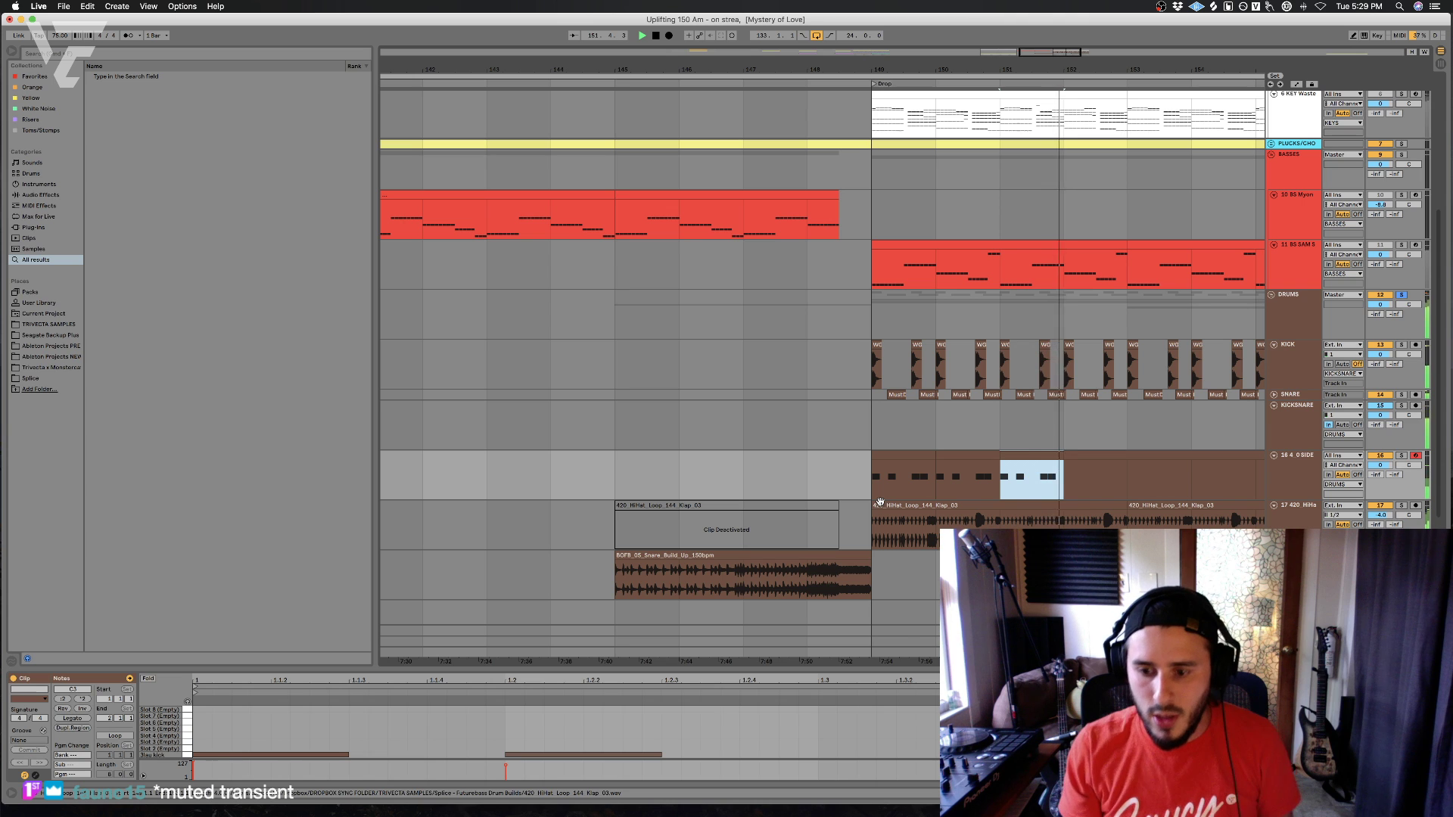
{"action": "key", "text": "super+d"}
{"action": "key", "text": "super+d"}
{"action": "key", "text": "super+d"}
{"action": "key", "text": "super+d"}
{"action": "key", "text": "super+d"}
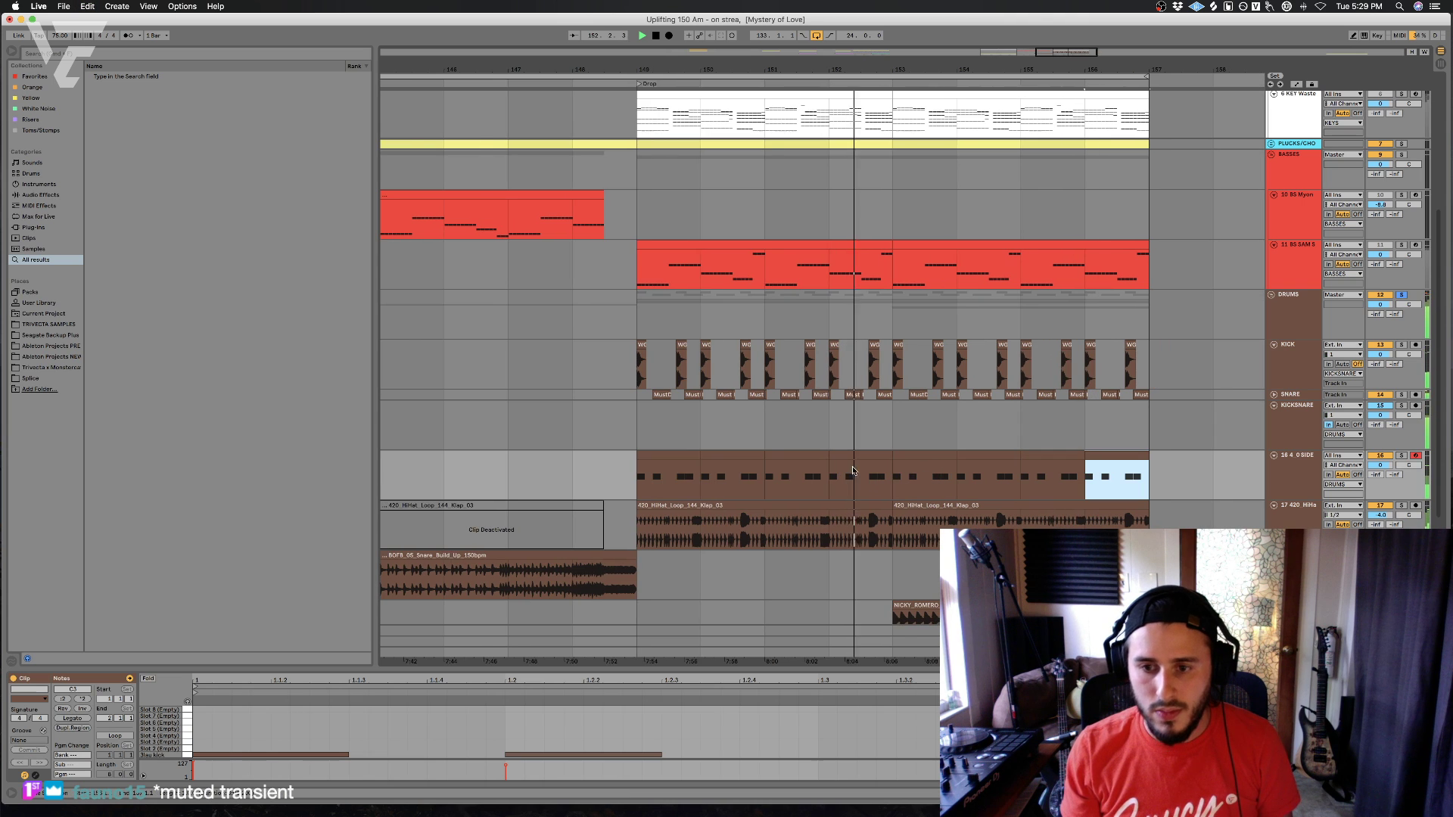
- Consolidate the Drop's sidechain clips into one clip, stop playback, and toggle the sidechain track's activator
{"action": "left_click", "coordinate": [690, 454], "text": "shift"}
{"action": "key", "text": "super+j"}
{"action": "key", "text": "space"}
{"action": "left_click", "coordinate": [906, 730]}
{"action": "key", "text": "super+a"}
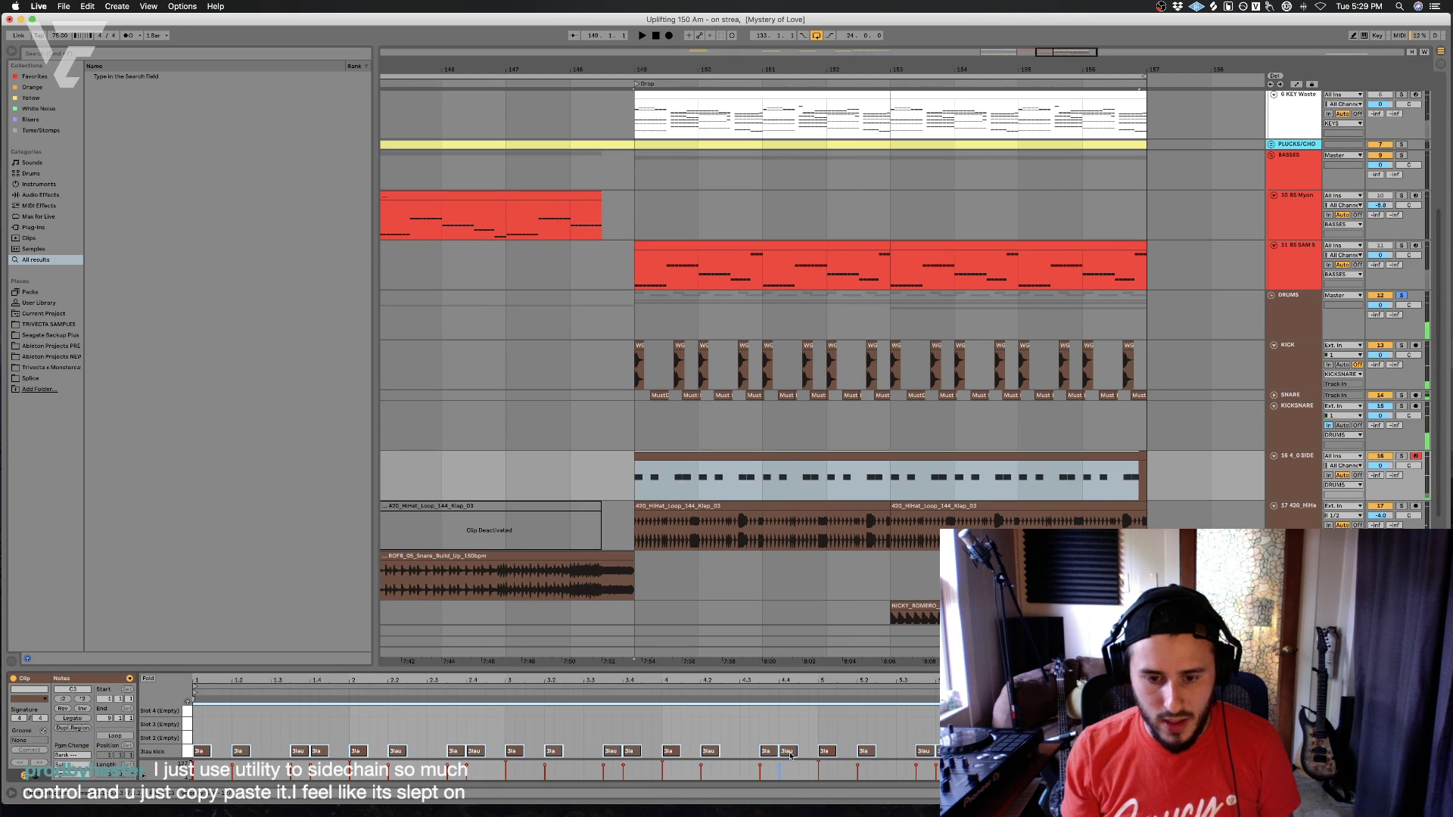
{"action": "left_click", "coordinate": [1380, 456]}
- Add a Compressor to the sub bass track (track 11) and set its sidechain input to 4.0 SIDECHAIN 1
{"action": "left_click", "coordinate": [749, 272]}
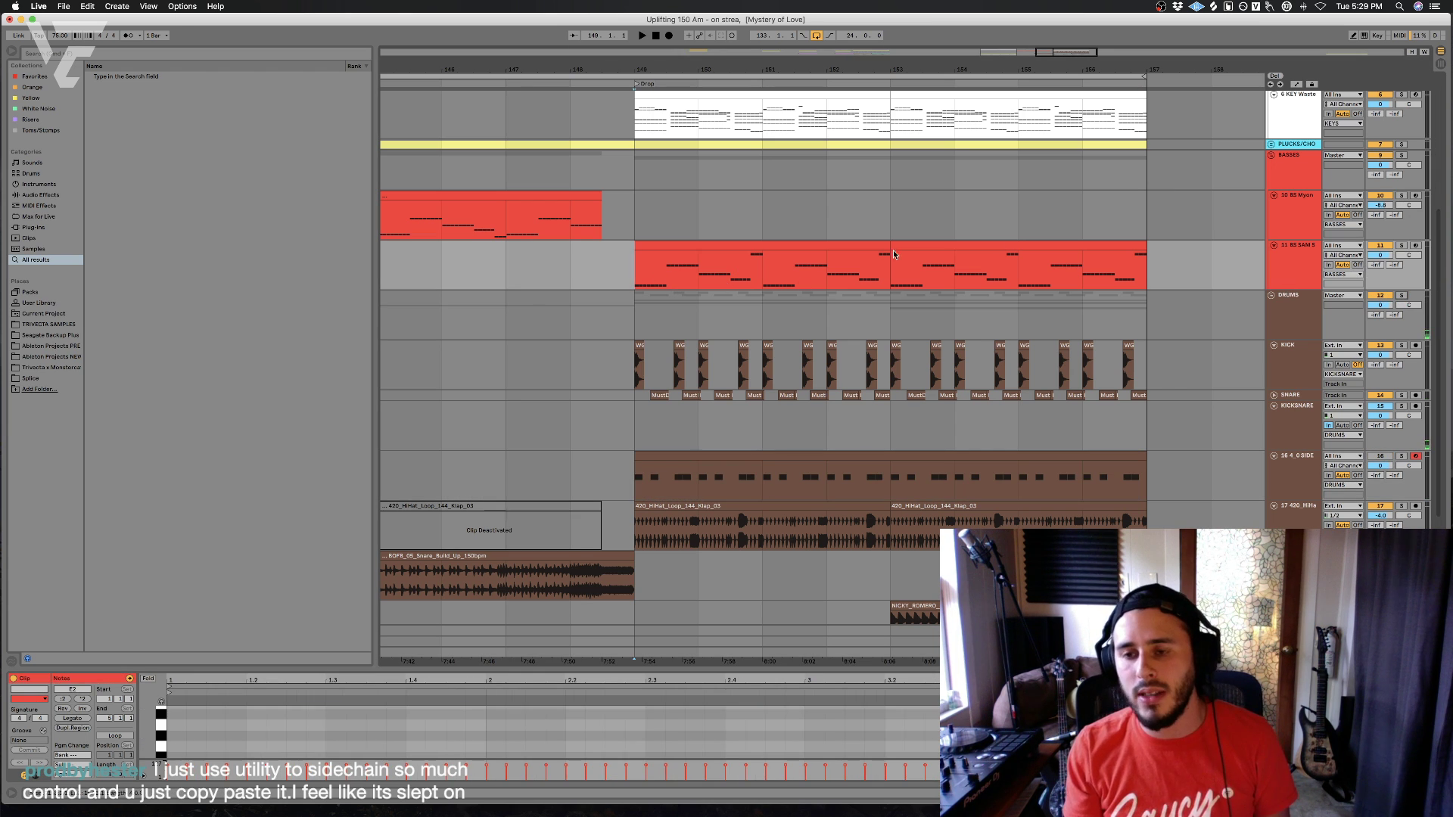
{"action": "left_click", "coordinate": [41, 195]}
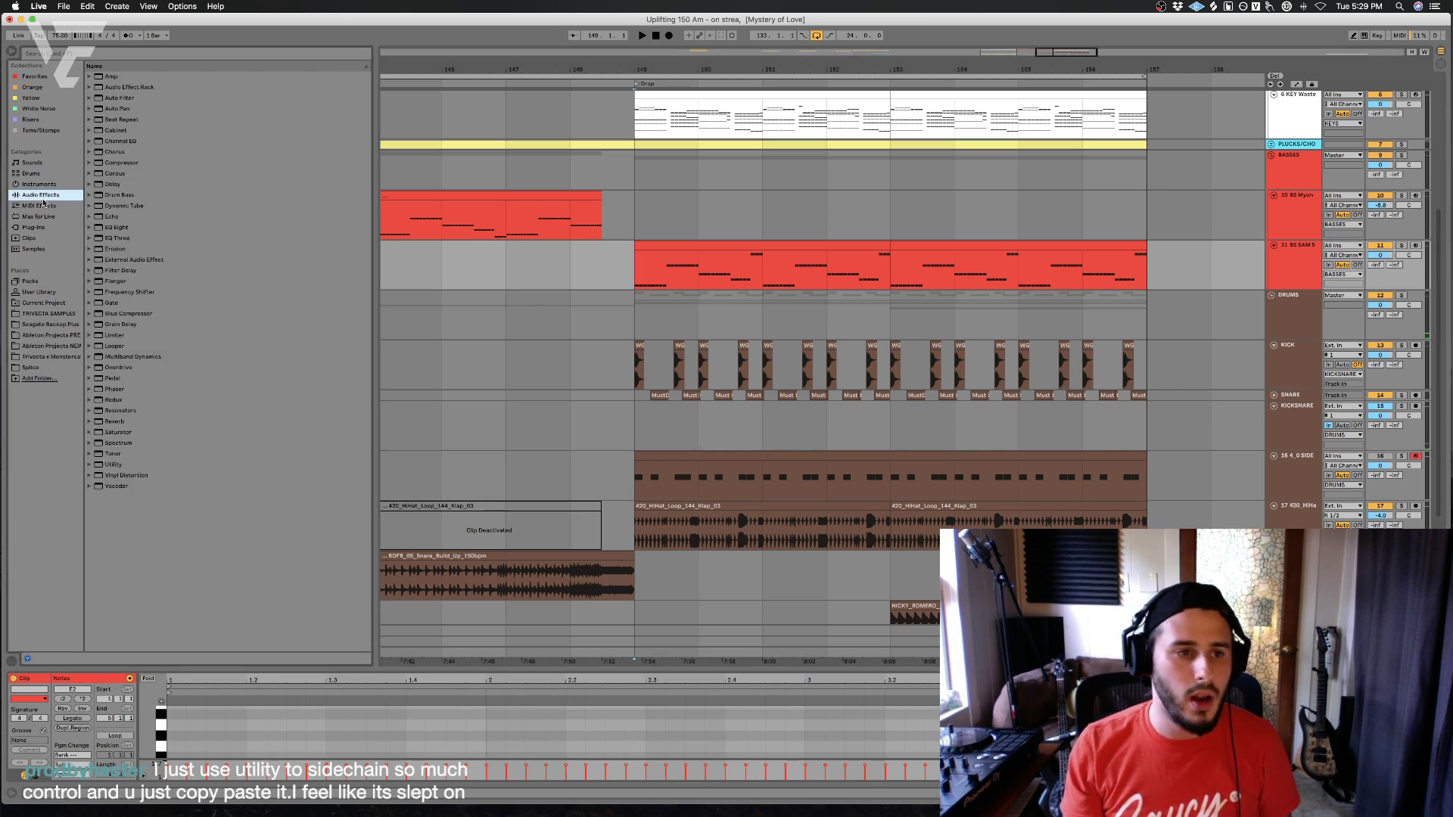
{"action": "double_click", "coordinate": [144, 162]}
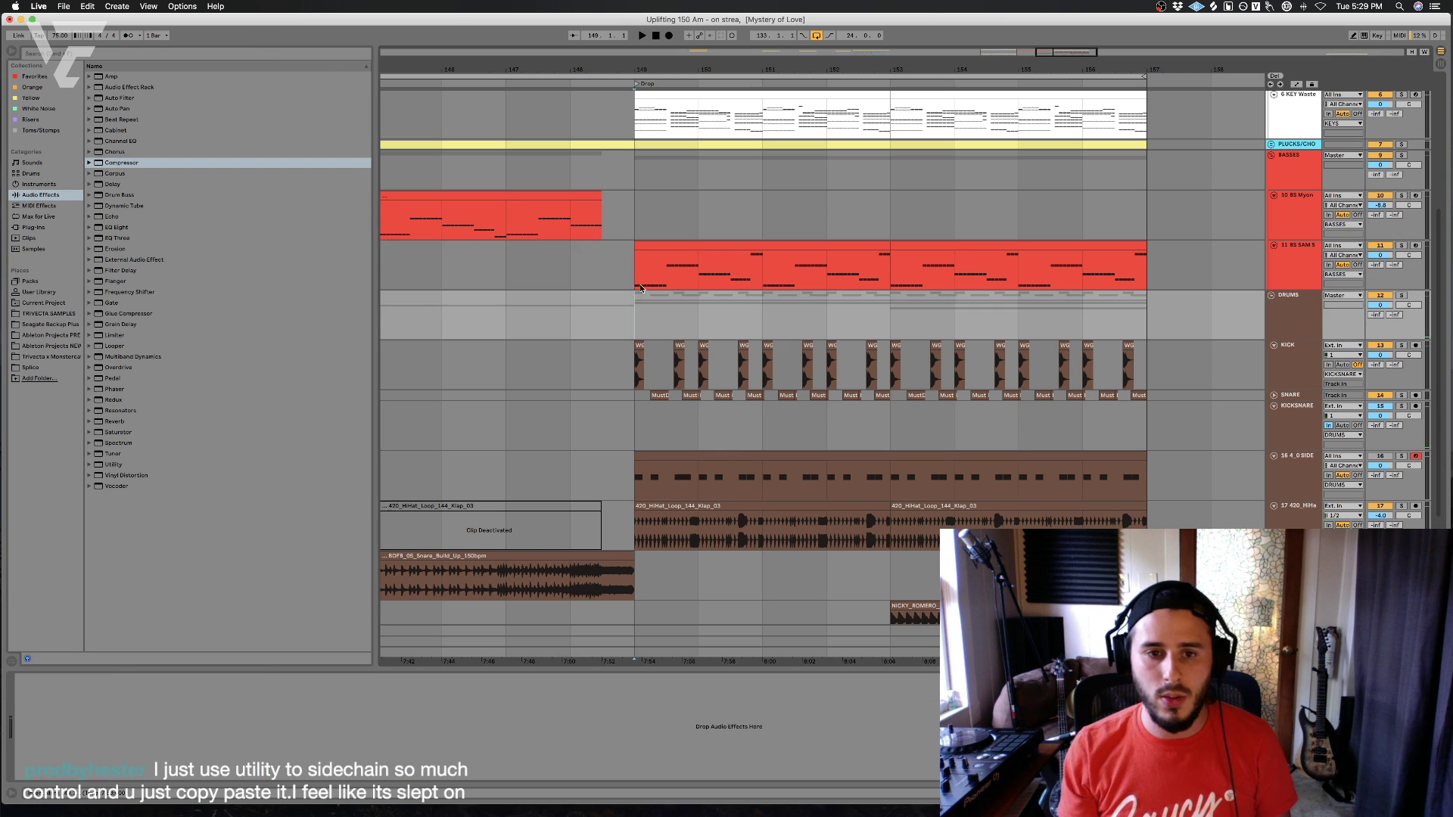
{"action": "left_click", "coordinate": [137, 681]}
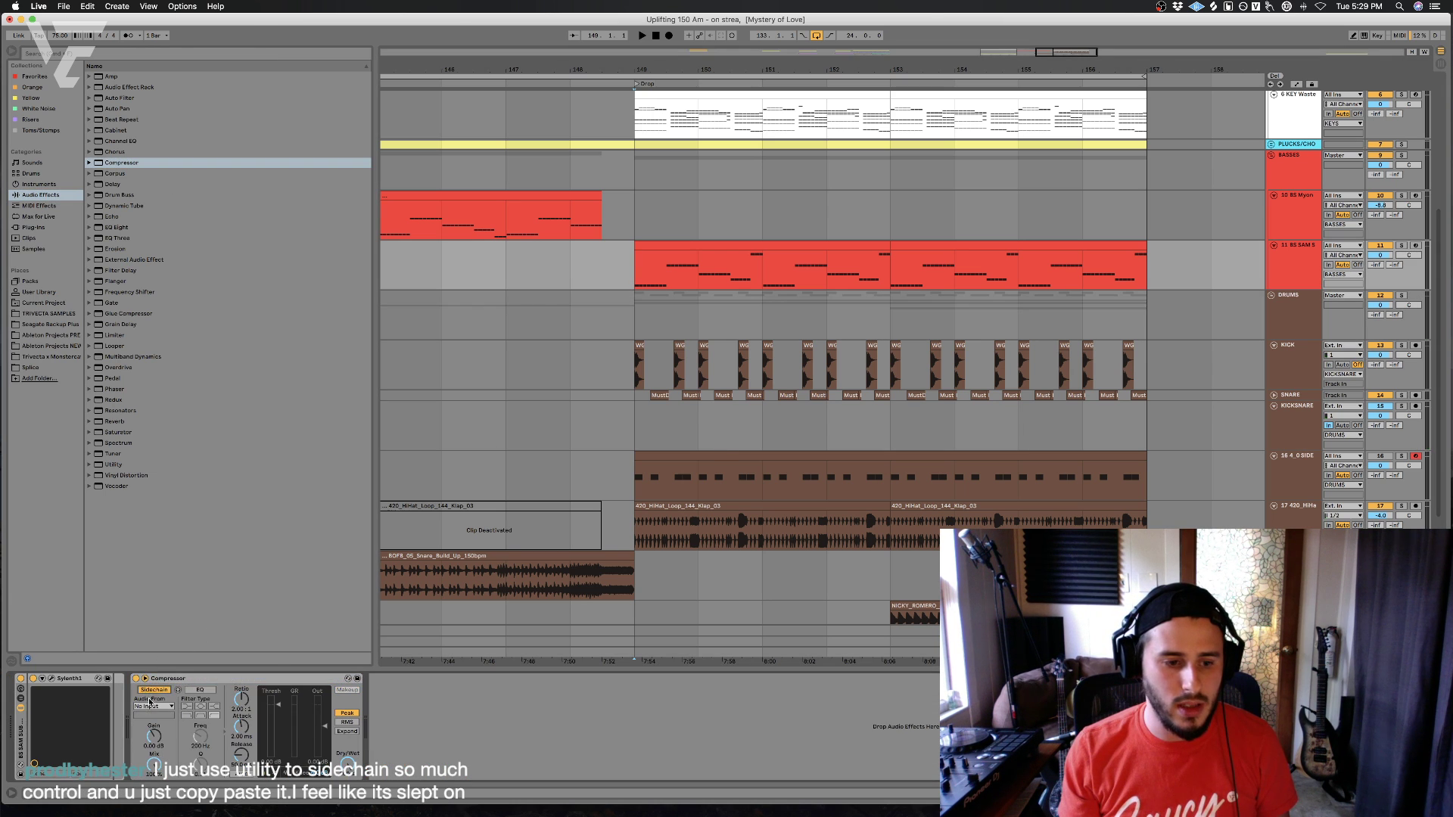
{"action": "left_click", "coordinate": [154, 706]}
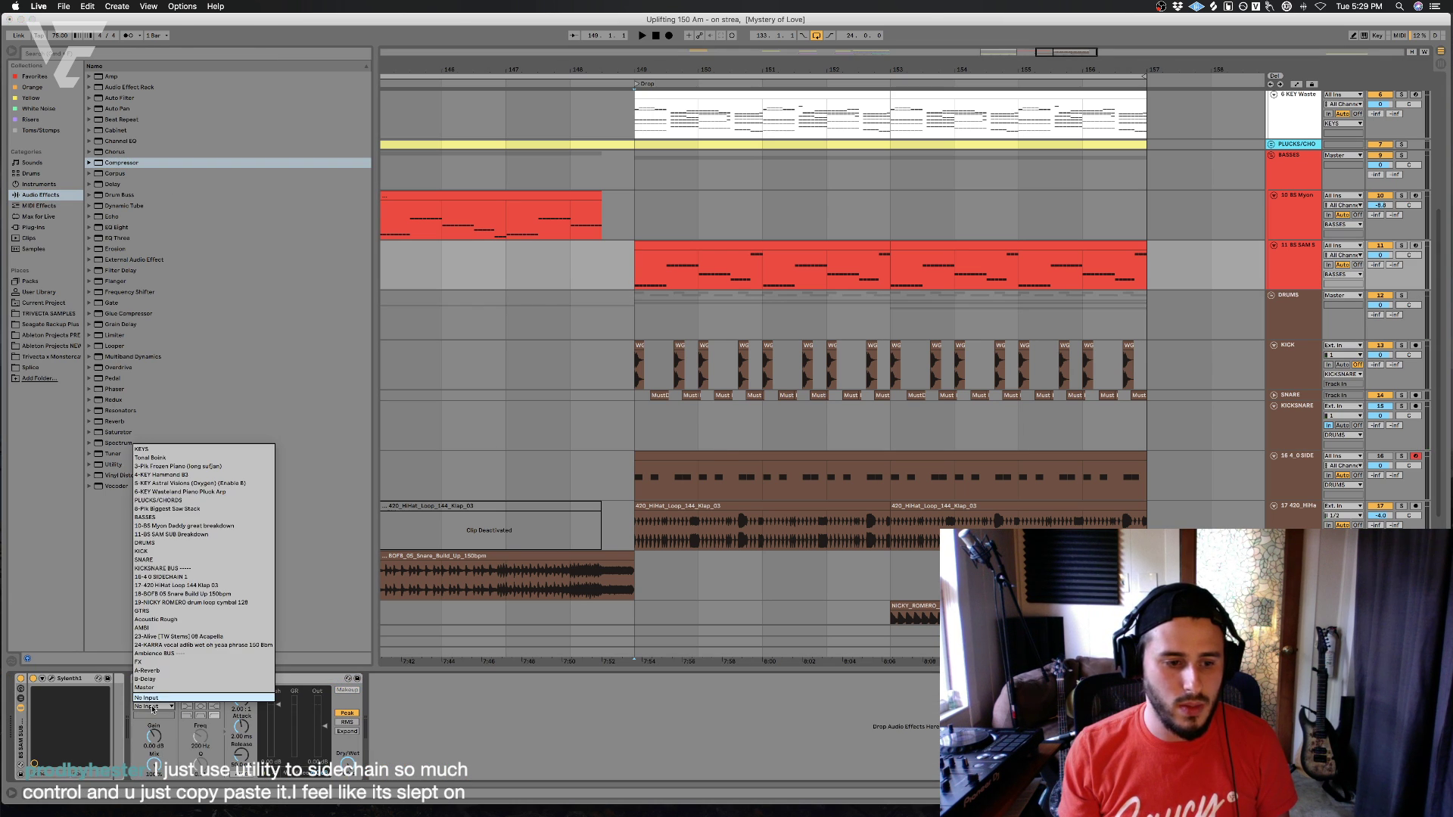
{"action": "left_click", "coordinate": [187, 576]}
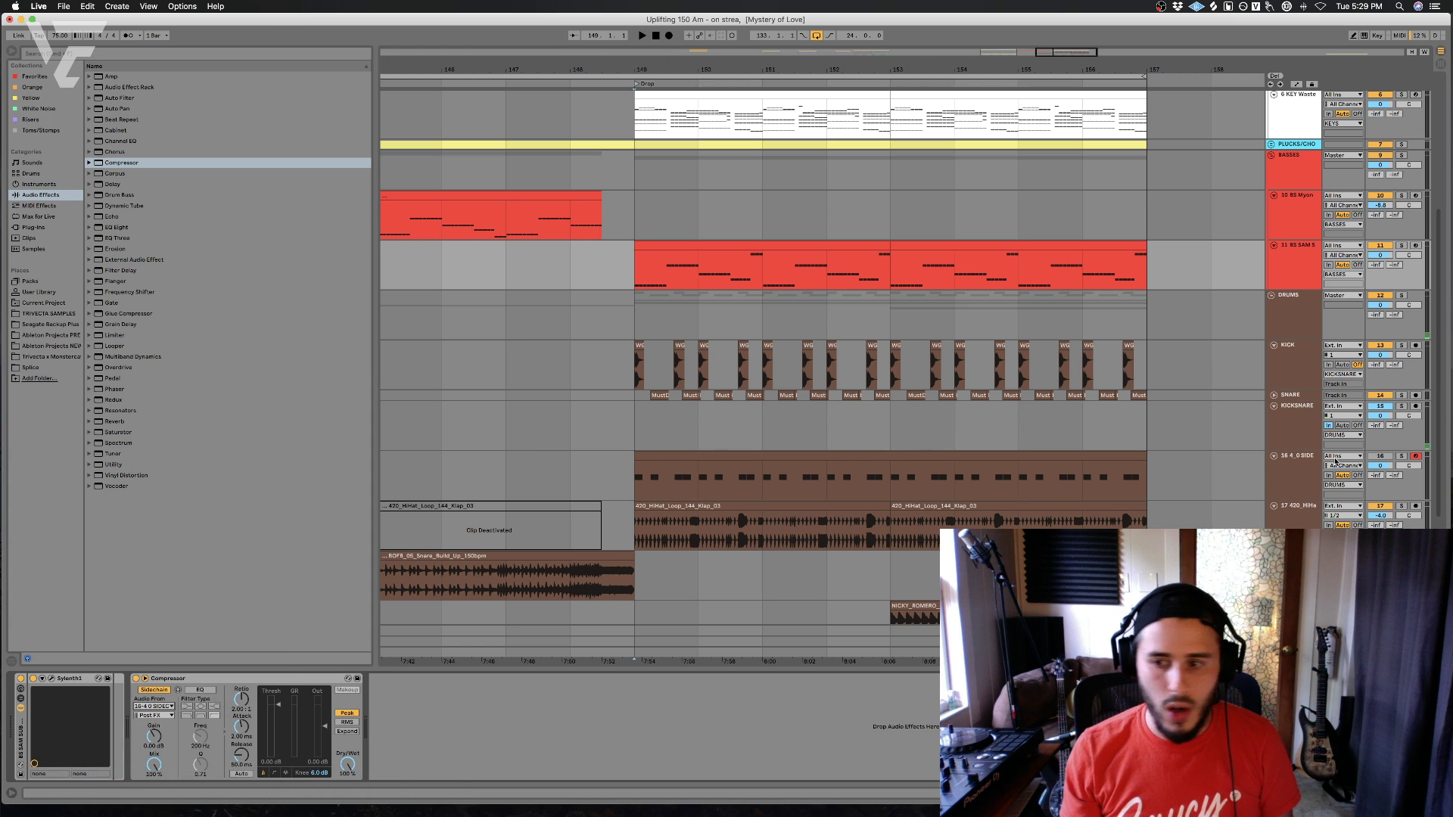
- Rename the sidechain track with trailing dashes and select it again as the sub bass Compressor's sidechain input
{"action": "left_click", "coordinate": [1291, 481]}
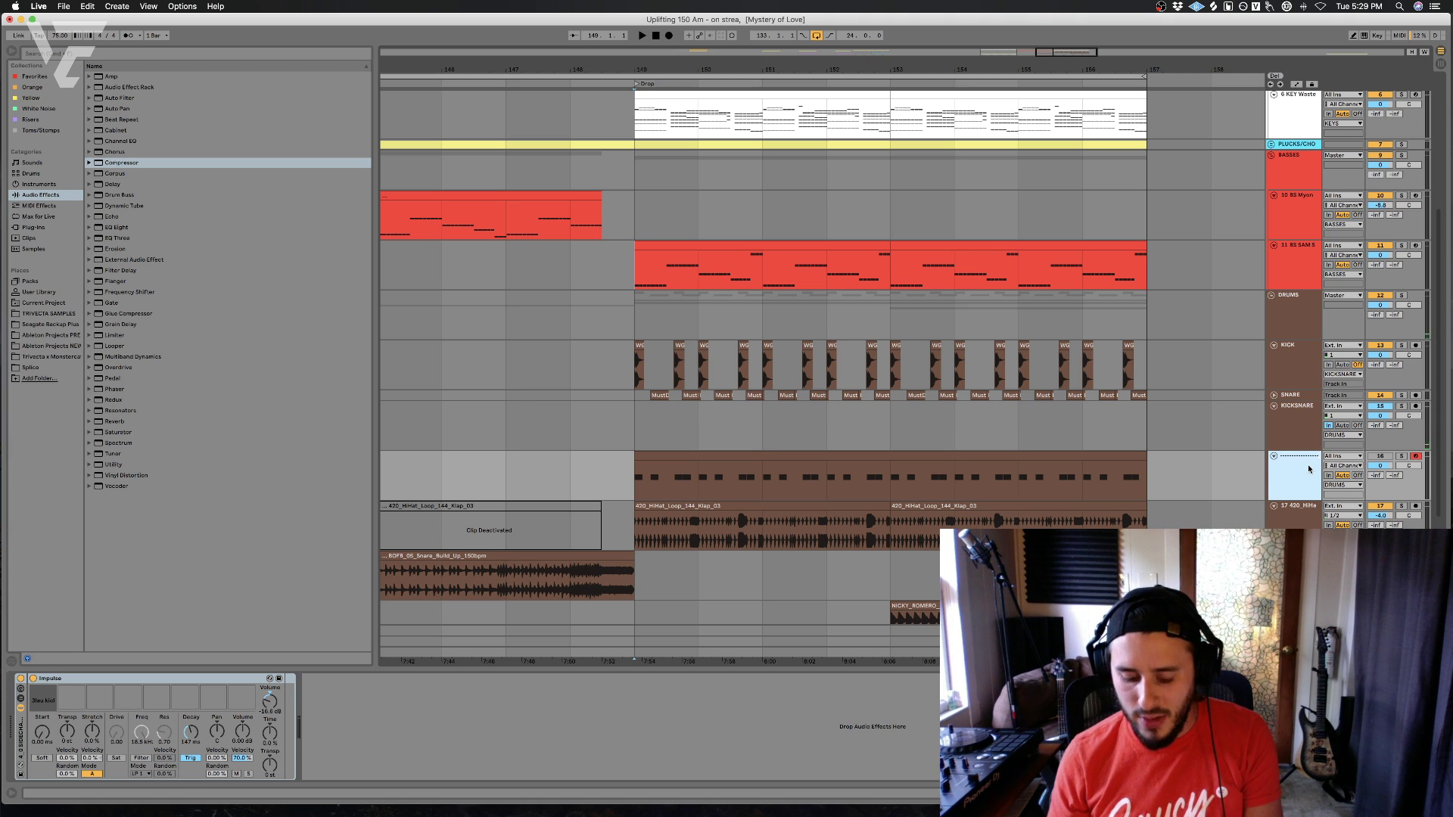
{"action": "left_click", "coordinate": [524, 267]}
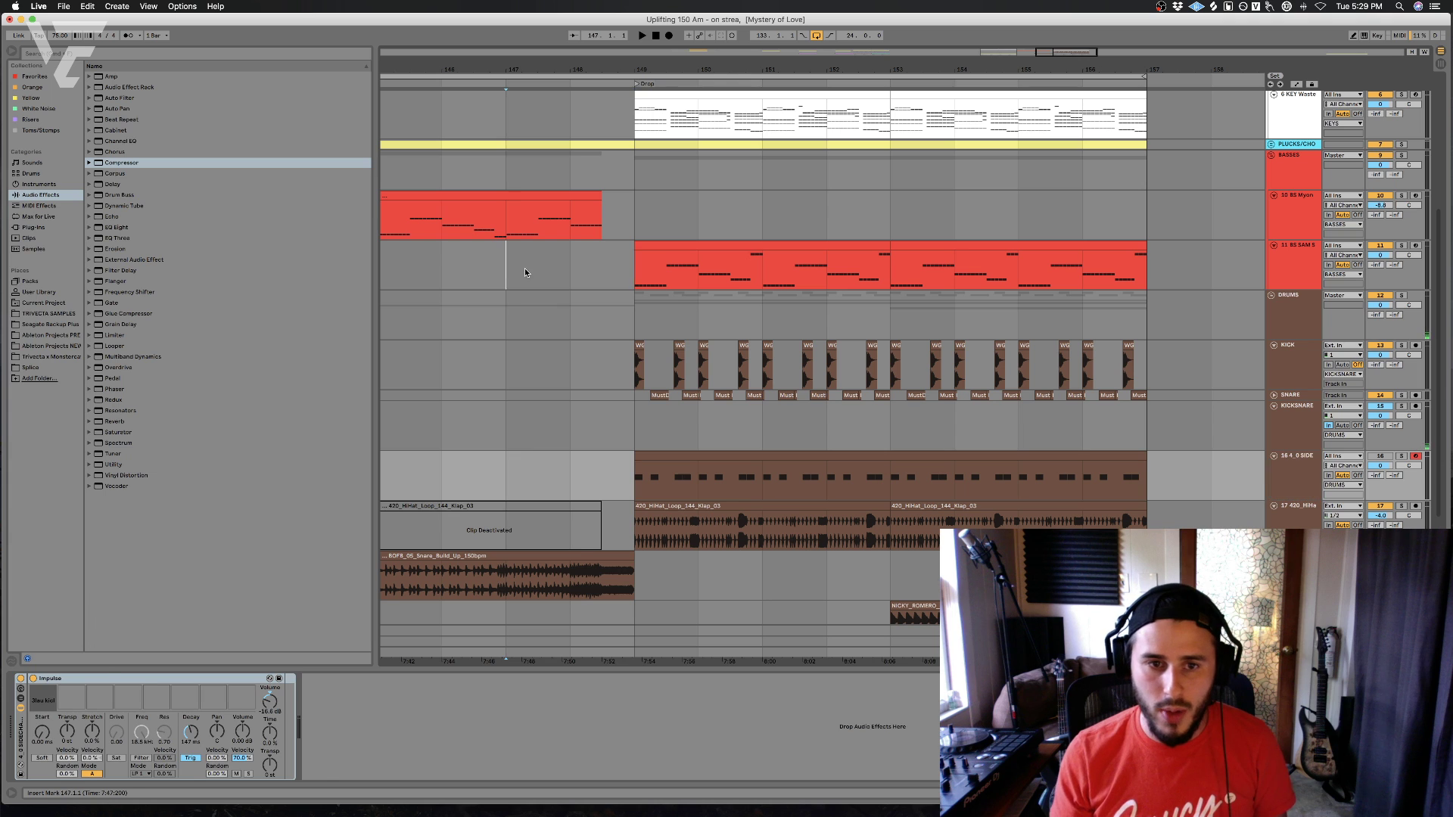
{"action": "left_click", "coordinate": [136, 706]}
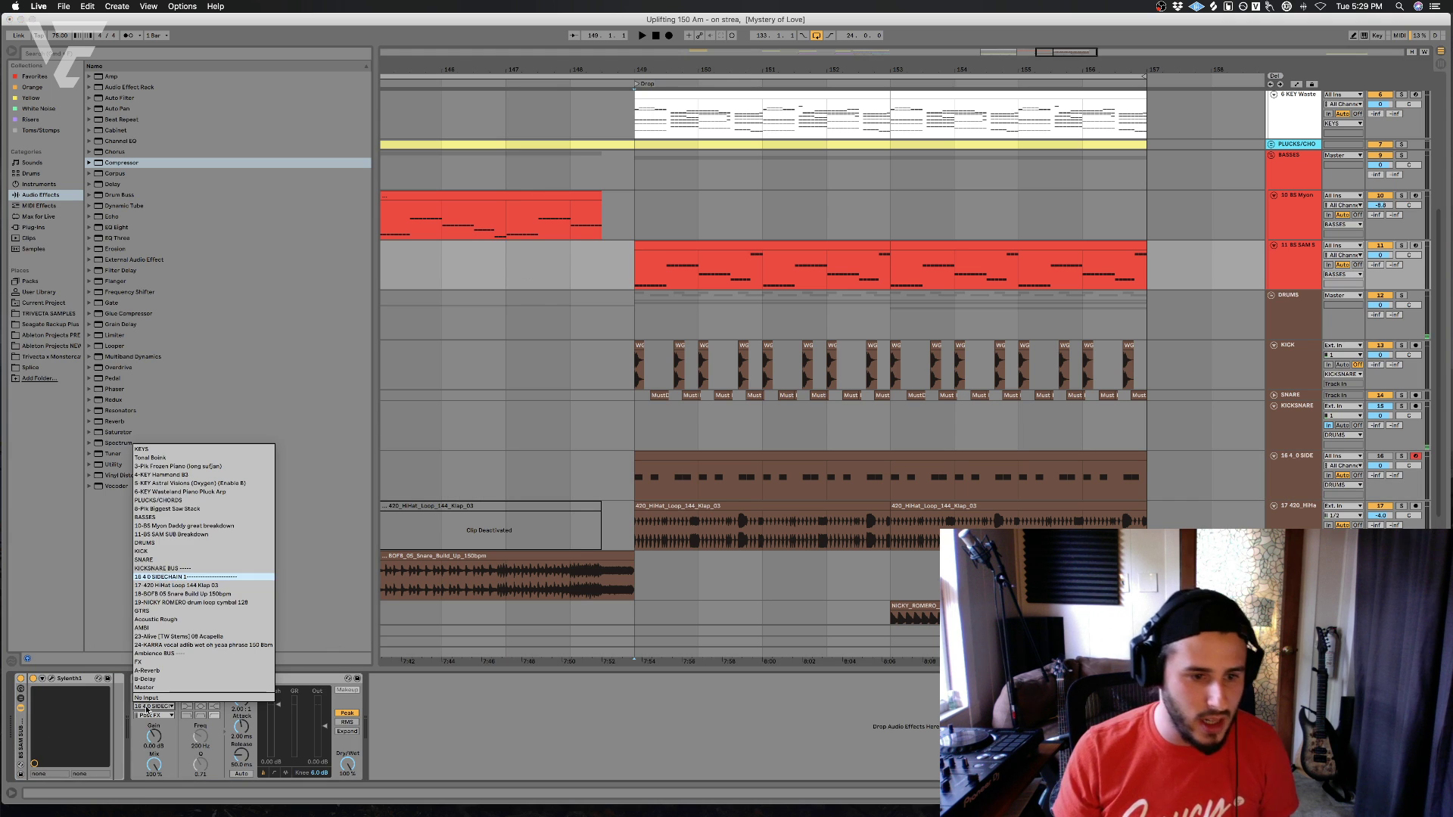
{"action": "left_click", "coordinate": [230, 577]}
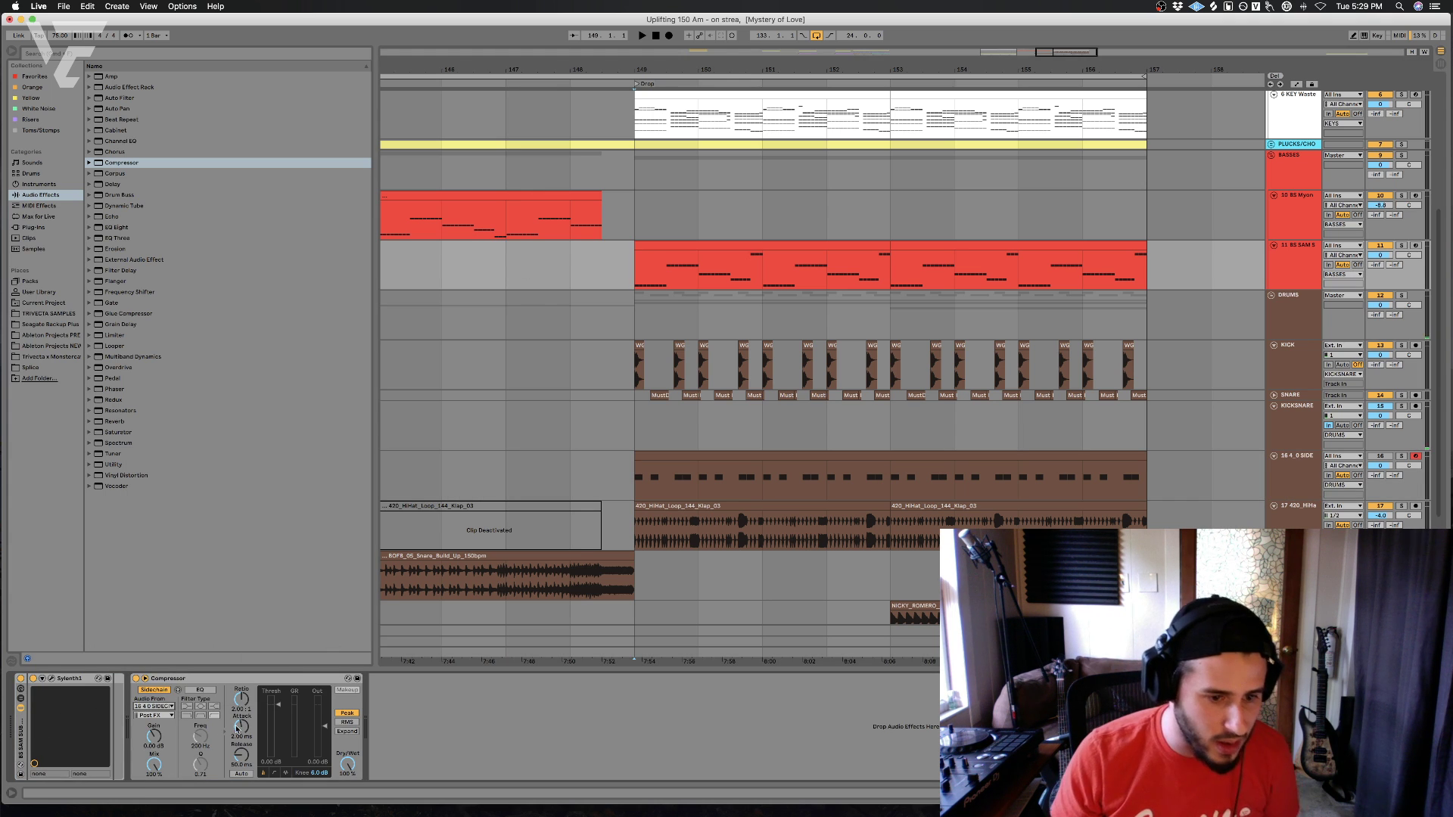
- Enable the Compressor's sidechain EQ and lower its threshold to the minimum while playing, checking the sub bass in solo
{"action": "key", "text": "space"}
{"action": "left_click", "coordinate": [210, 689]}
{"action": "left_click_drag", "start_coordinate": [278, 705], "coordinate": [277, 757]}
{"action": "key", "text": "s"}
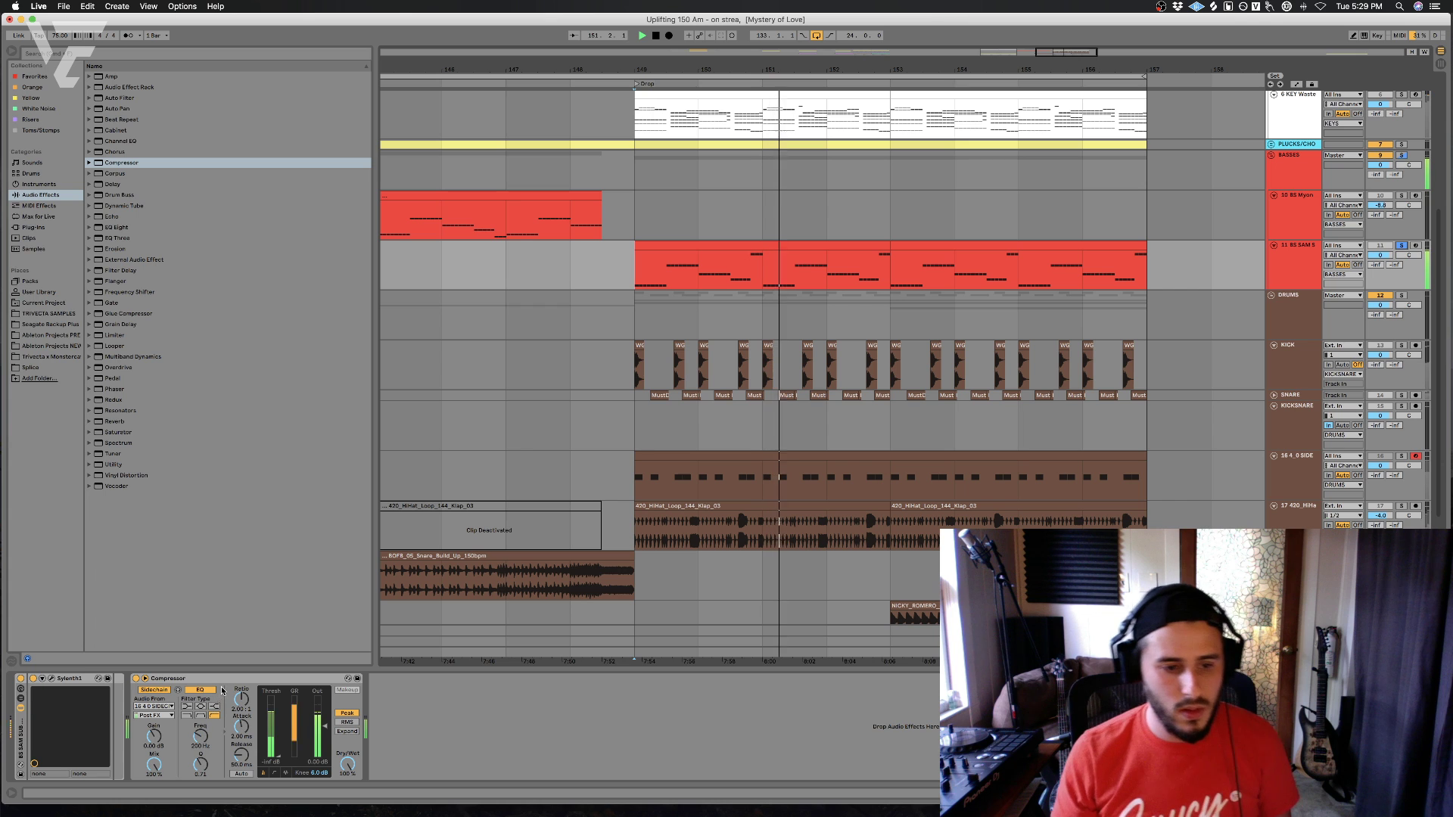
{"action": "left_click", "coordinate": [1402, 245]}
- Play the full mix into the Drop and collapse the DRUMS and BASSES groups
{"action": "left_click", "coordinate": [570, 265]}
{"action": "key", "text": "space"}
{"action": "scroll", "coordinate": [691, 329], "scroll_direction": "up", "scroll_amount": 2}
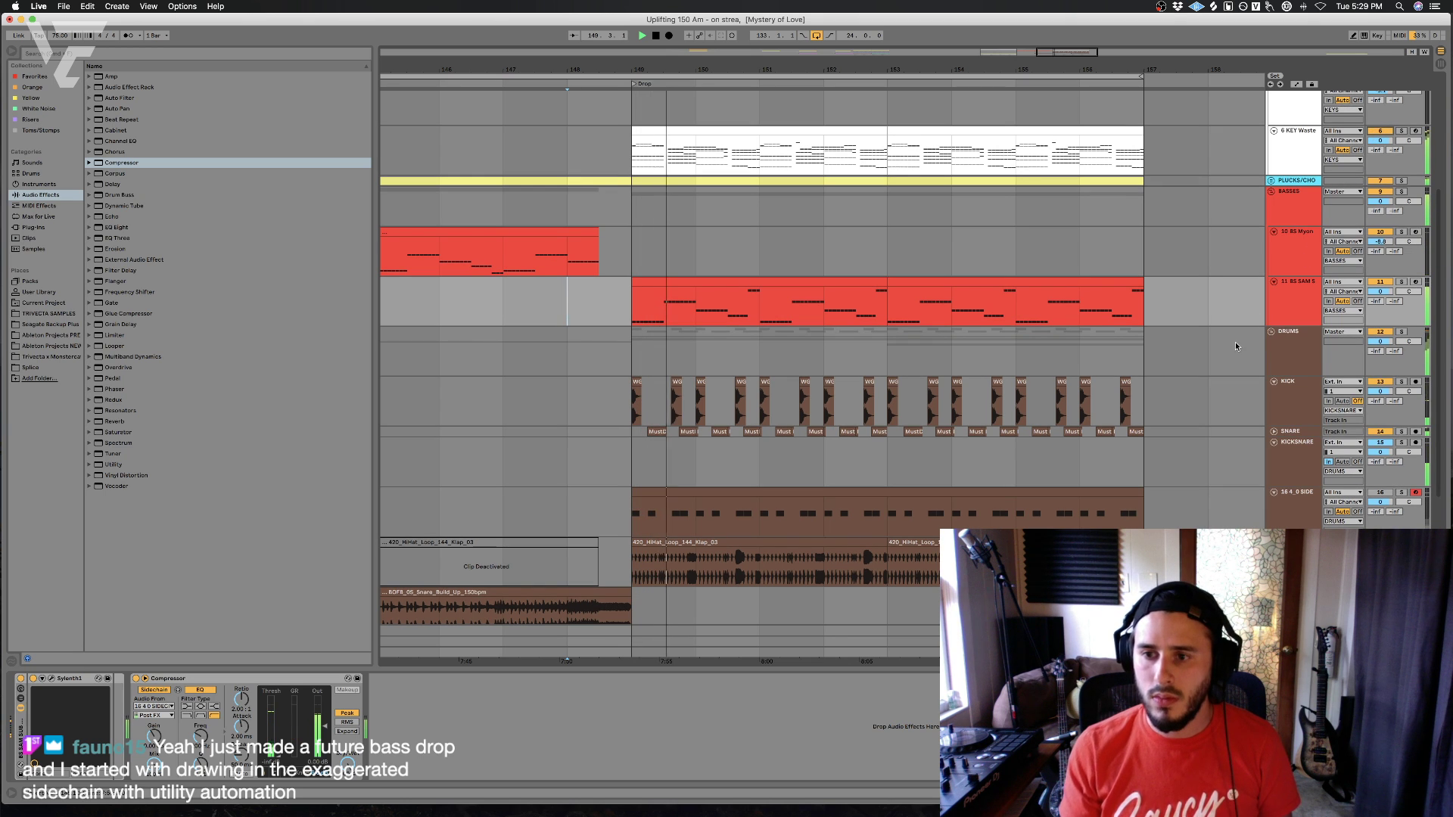
{"action": "left_click", "coordinate": [1272, 332]}
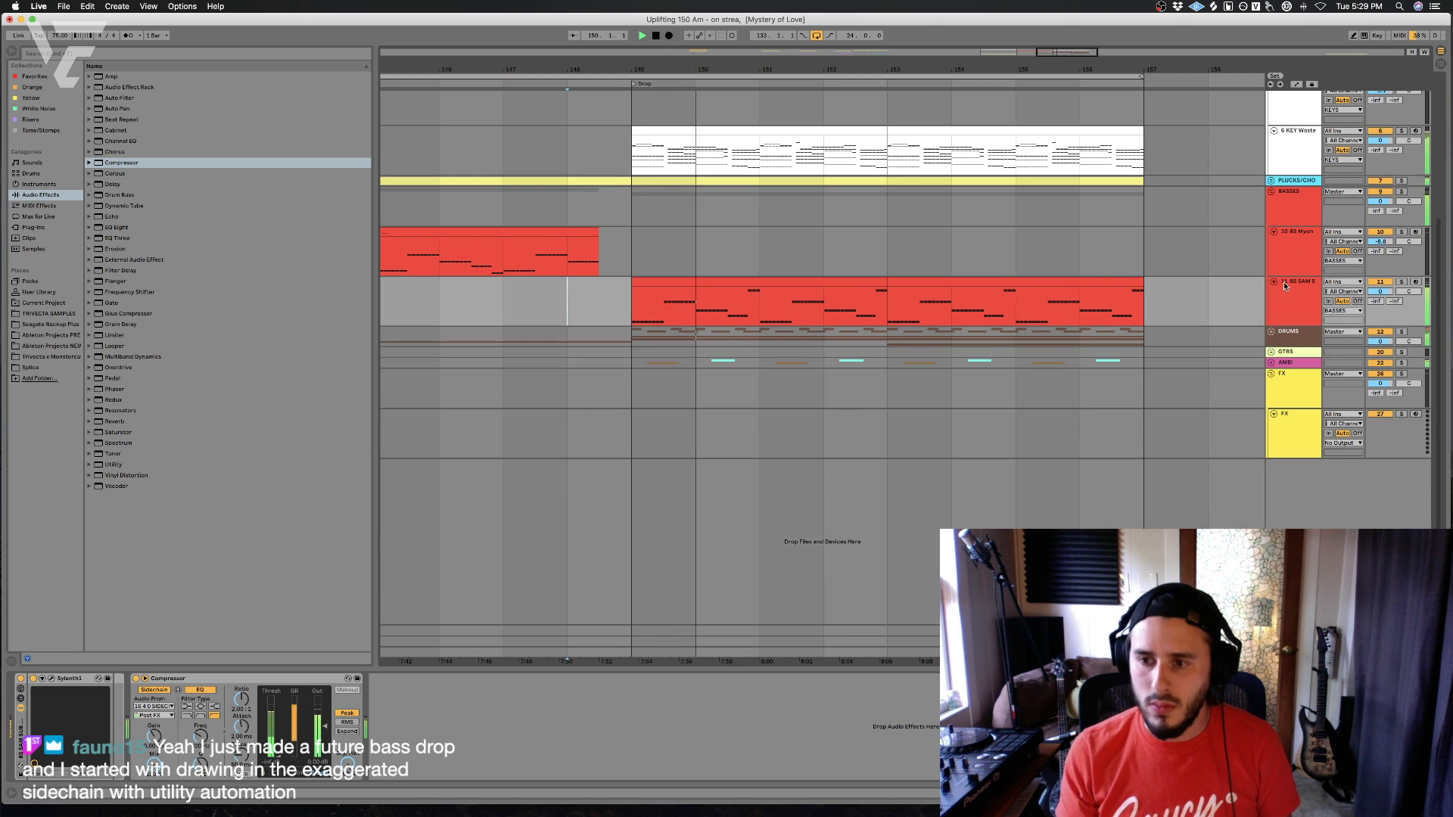
{"action": "left_click", "coordinate": [1271, 191]}
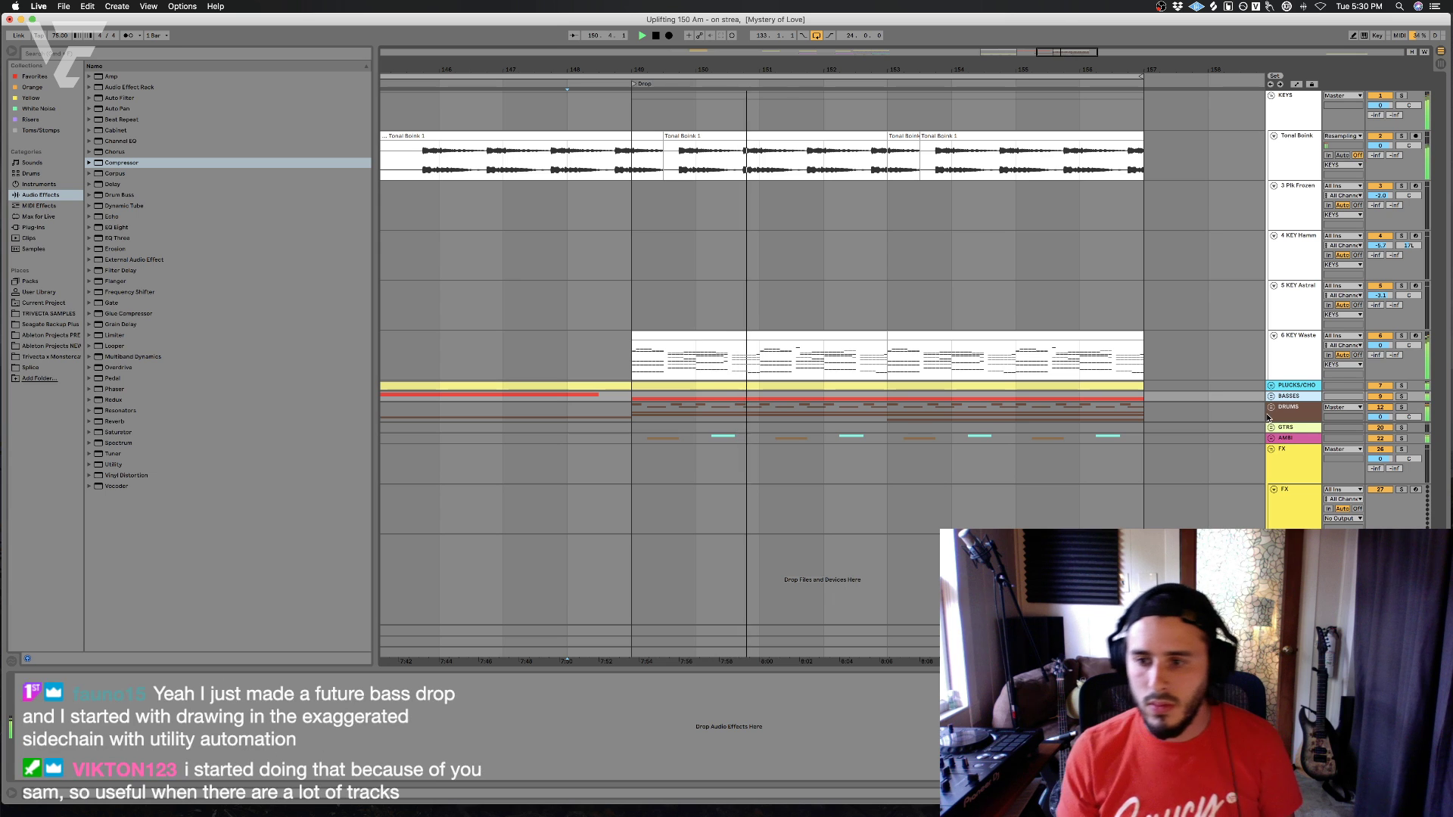
- Play the Drop from bar 149 and check the piano pluck keys track (track 6) with solo and mute
{"action": "left_click", "coordinate": [636, 347]}
{"action": "key", "text": "space"}
{"action": "left_click", "coordinate": [636, 347]}
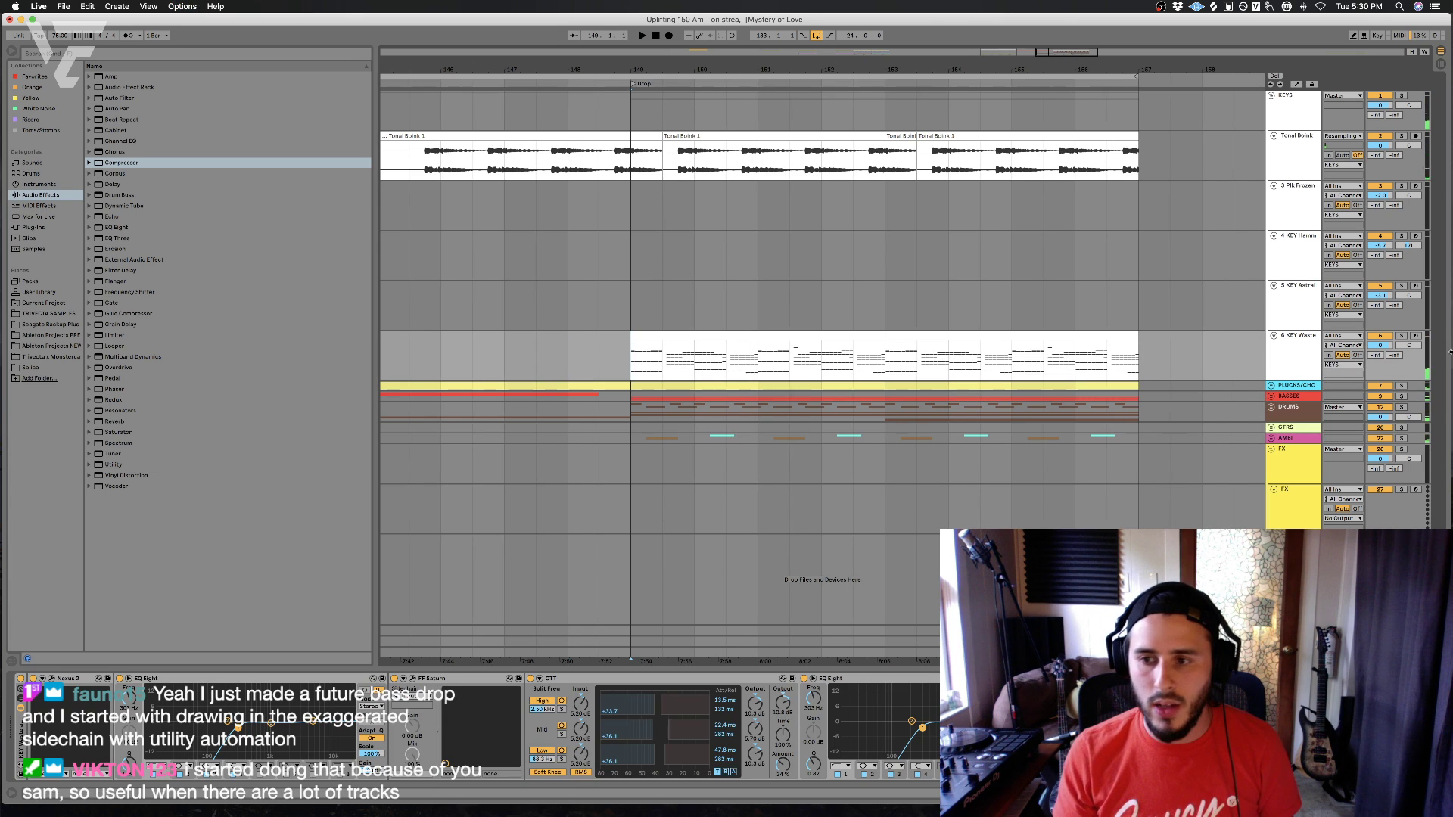
{"action": "key", "text": "space"}
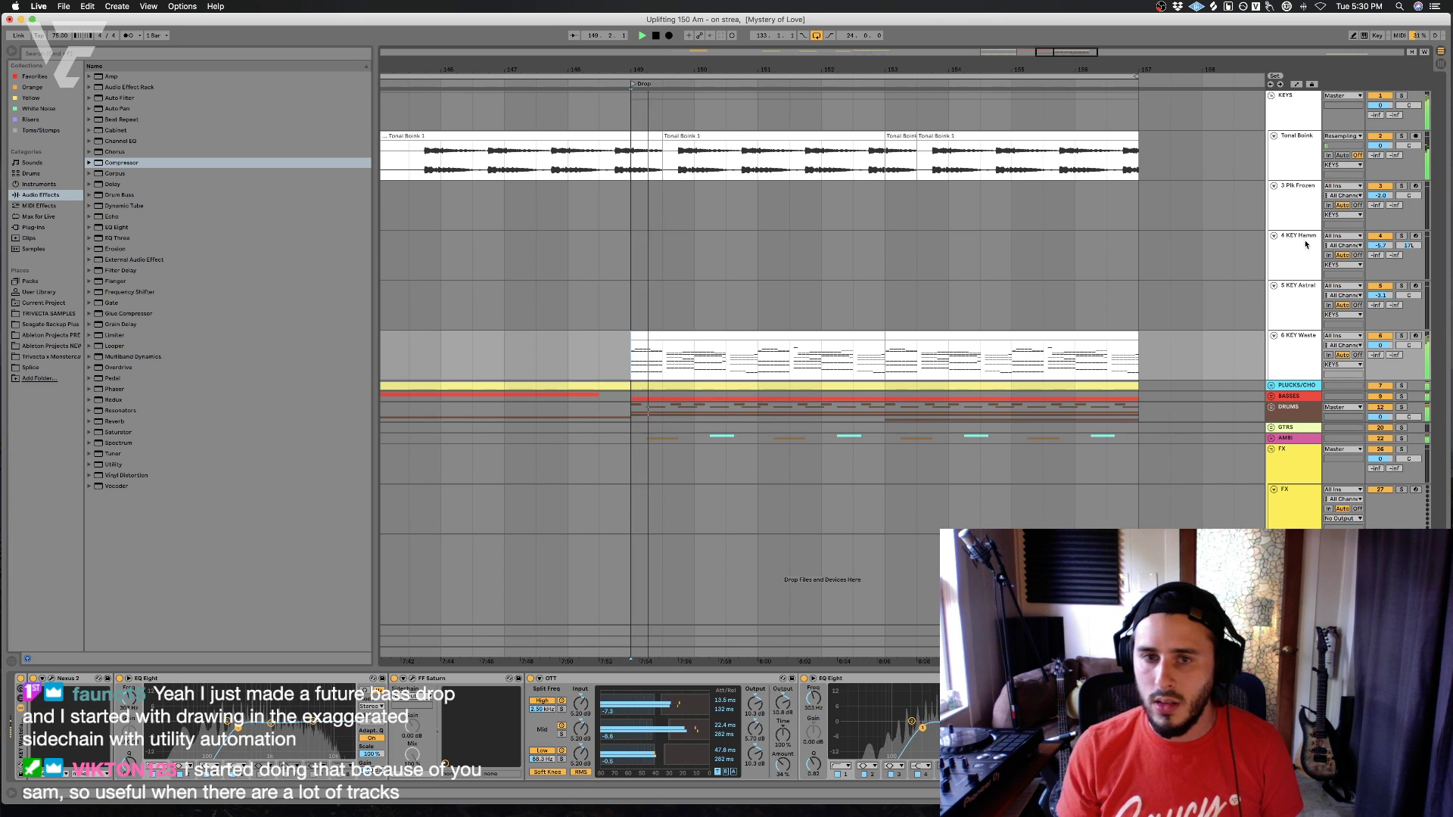
{"action": "left_click", "coordinate": [1400, 336]}
{"action": "left_click", "coordinate": [1400, 336]}
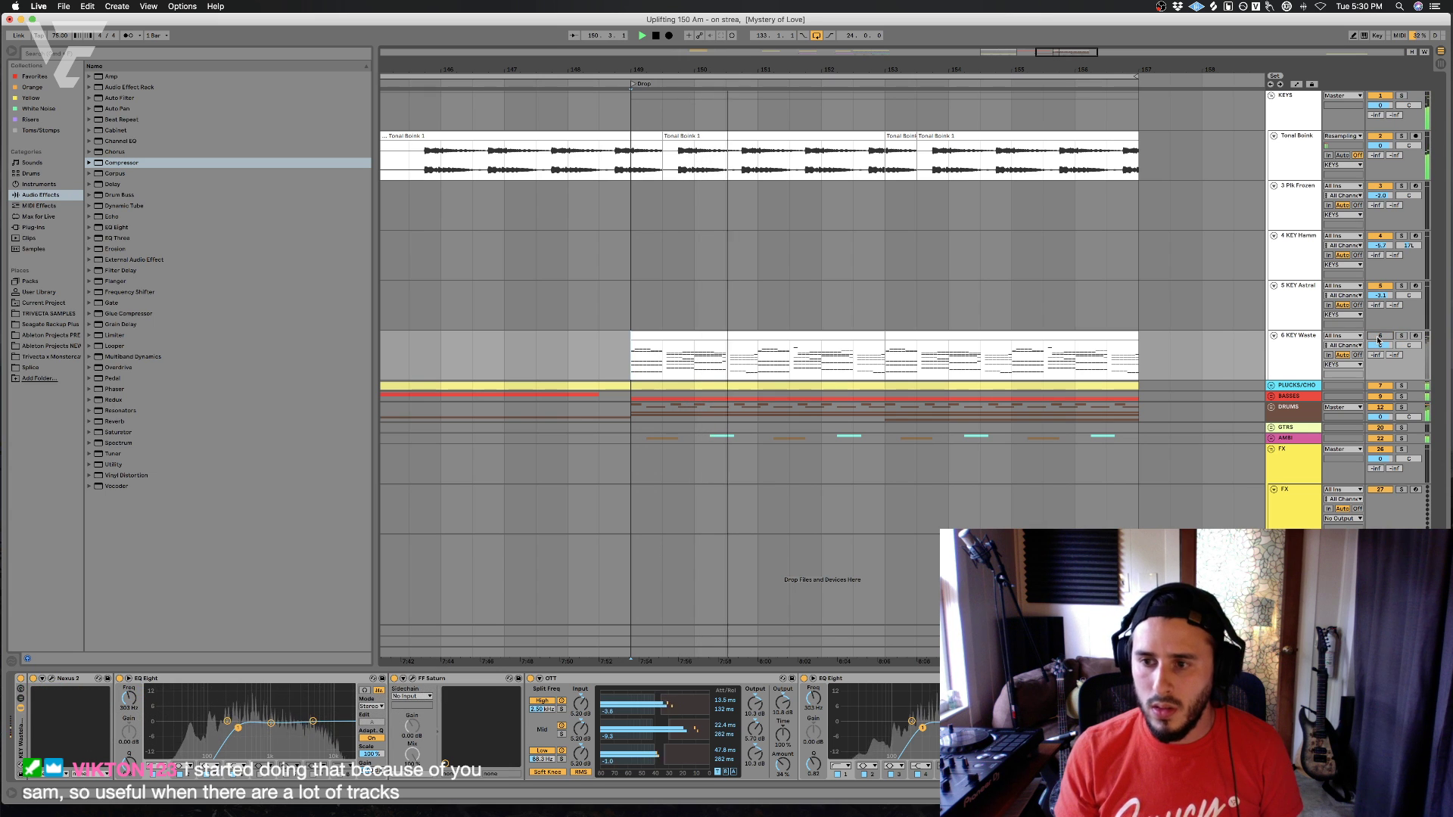
{"action": "left_click", "coordinate": [1376, 337]}
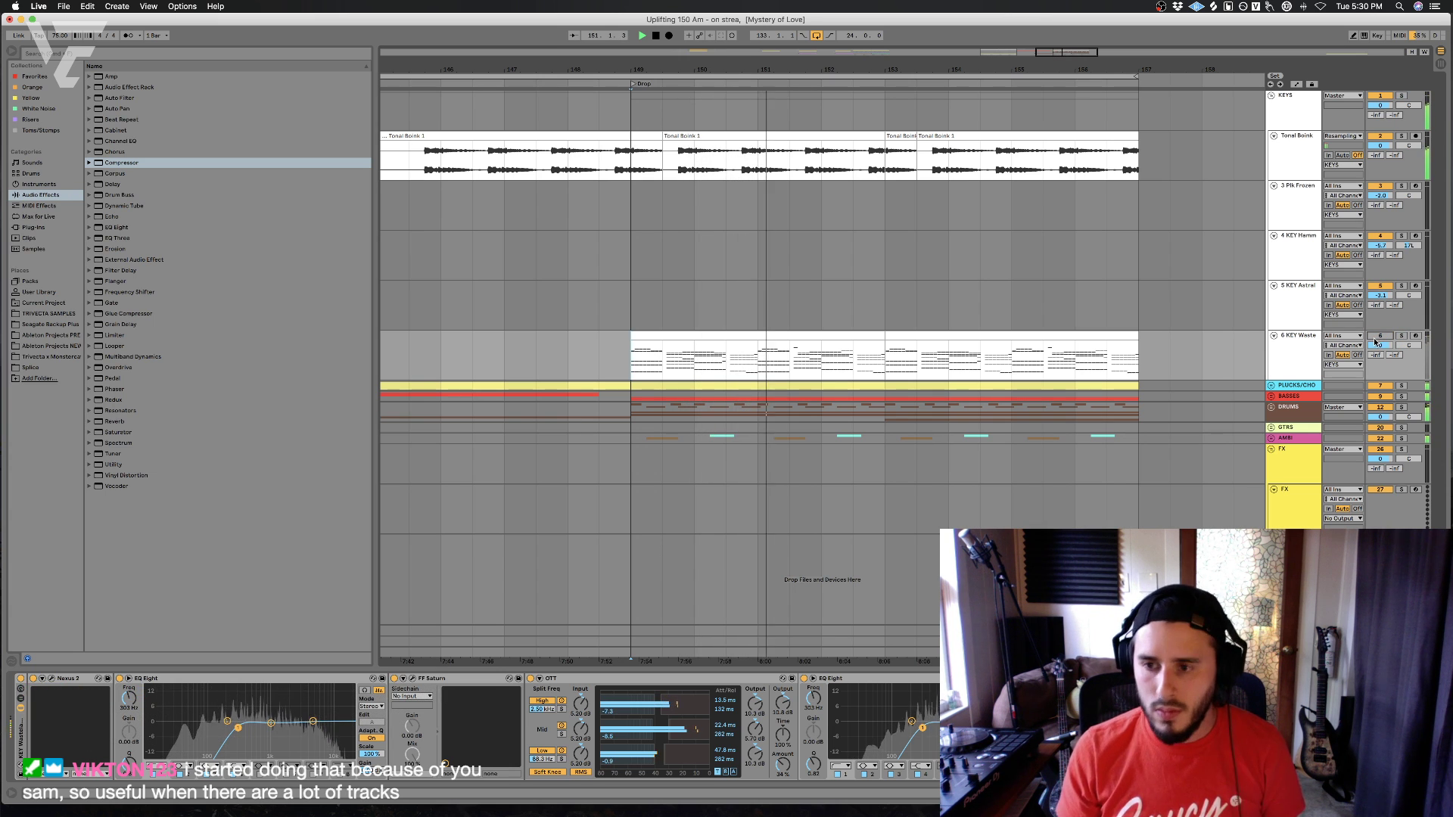
- Solo the piano pluck keys track, audition the start of the Drop, and release the solo
{"action": "left_click", "coordinate": [1401, 336]}
{"action": "key", "text": "space"}
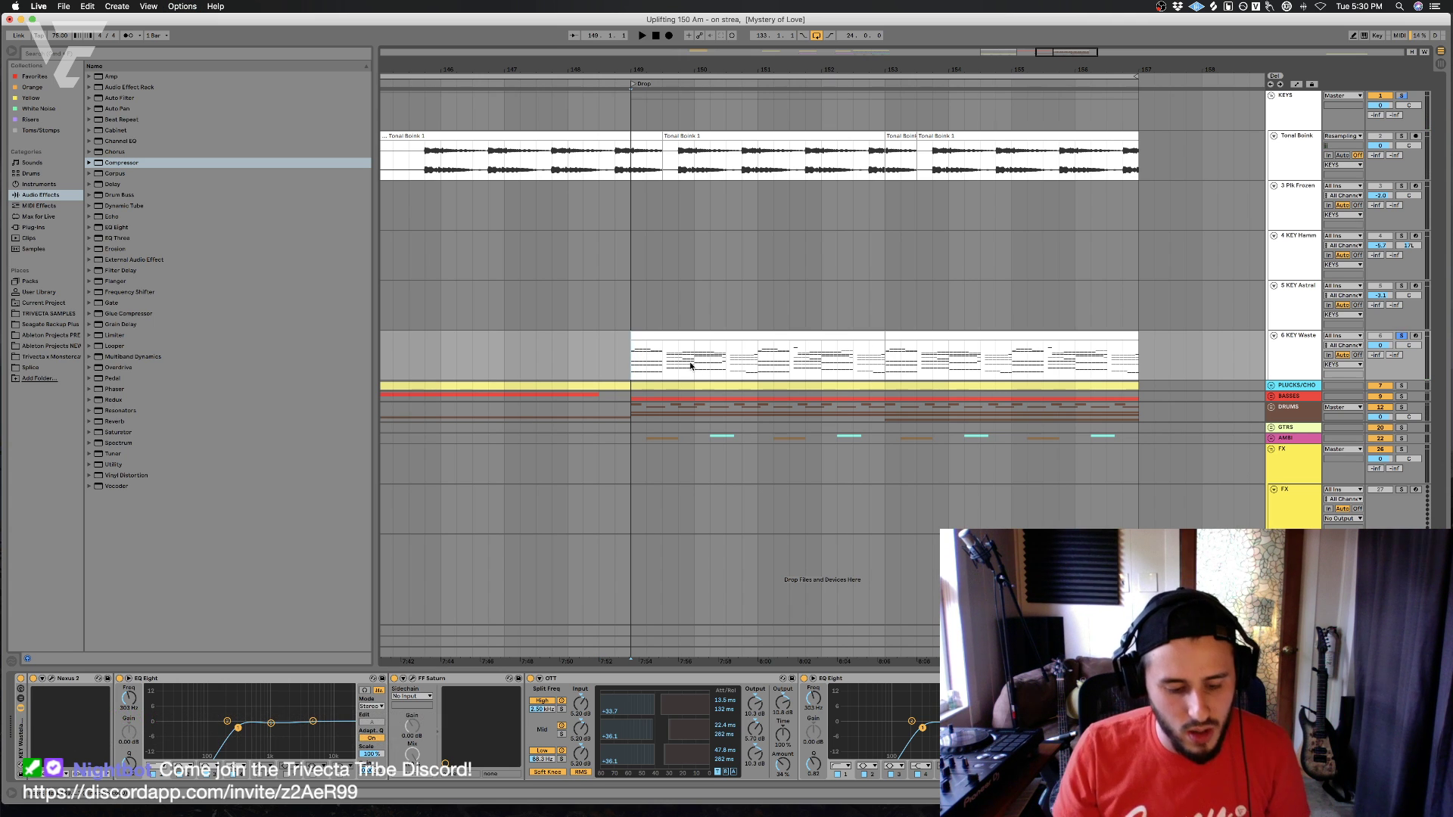
{"action": "key", "text": "space"}
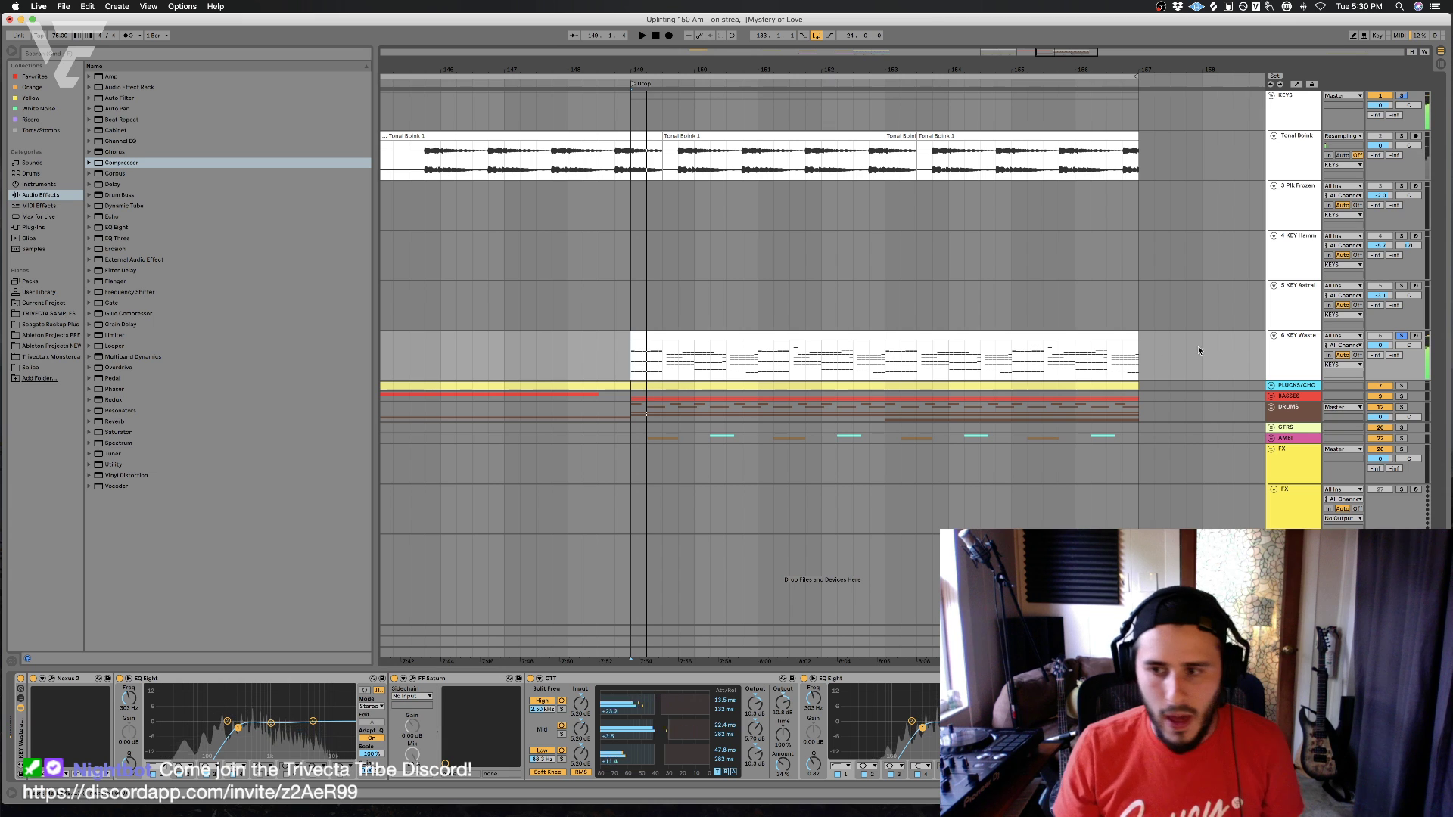
{"action": "left_click", "coordinate": [1401, 335]}
- Place the insert marker at the start of the Build and toggle KClip 3 on the master track
{"action": "scroll", "coordinate": [819, 303], "scroll_direction": "left", "scroll_amount": 8}
{"action": "left_click", "coordinate": [711, 366]}
{"action": "left_click_drag", "start_coordinate": [584, 369], "coordinate": [570, 368]}
{"action": "left_click", "coordinate": [426, 368]}
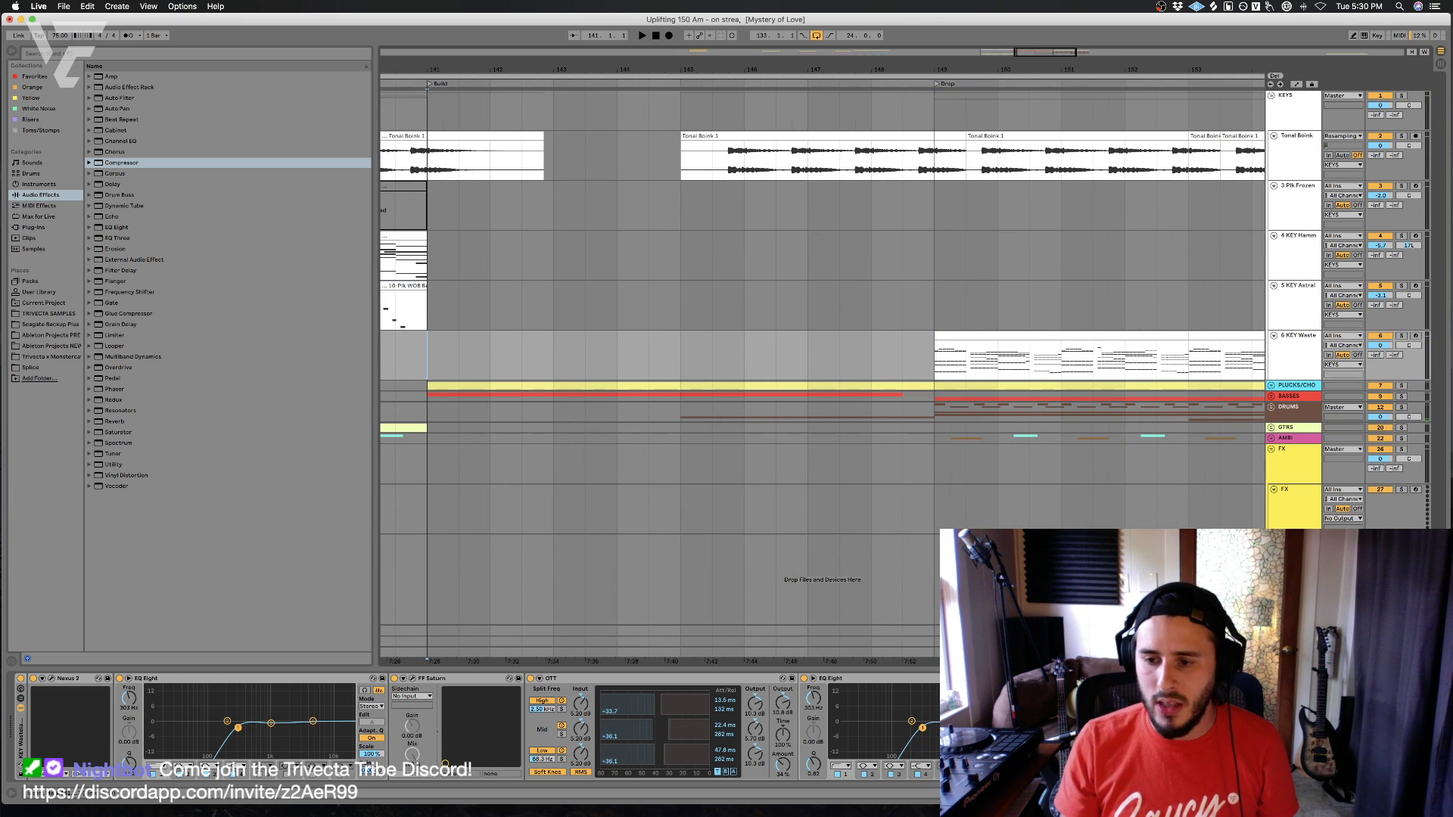
{"action": "left_click", "coordinate": [1294, 652]}
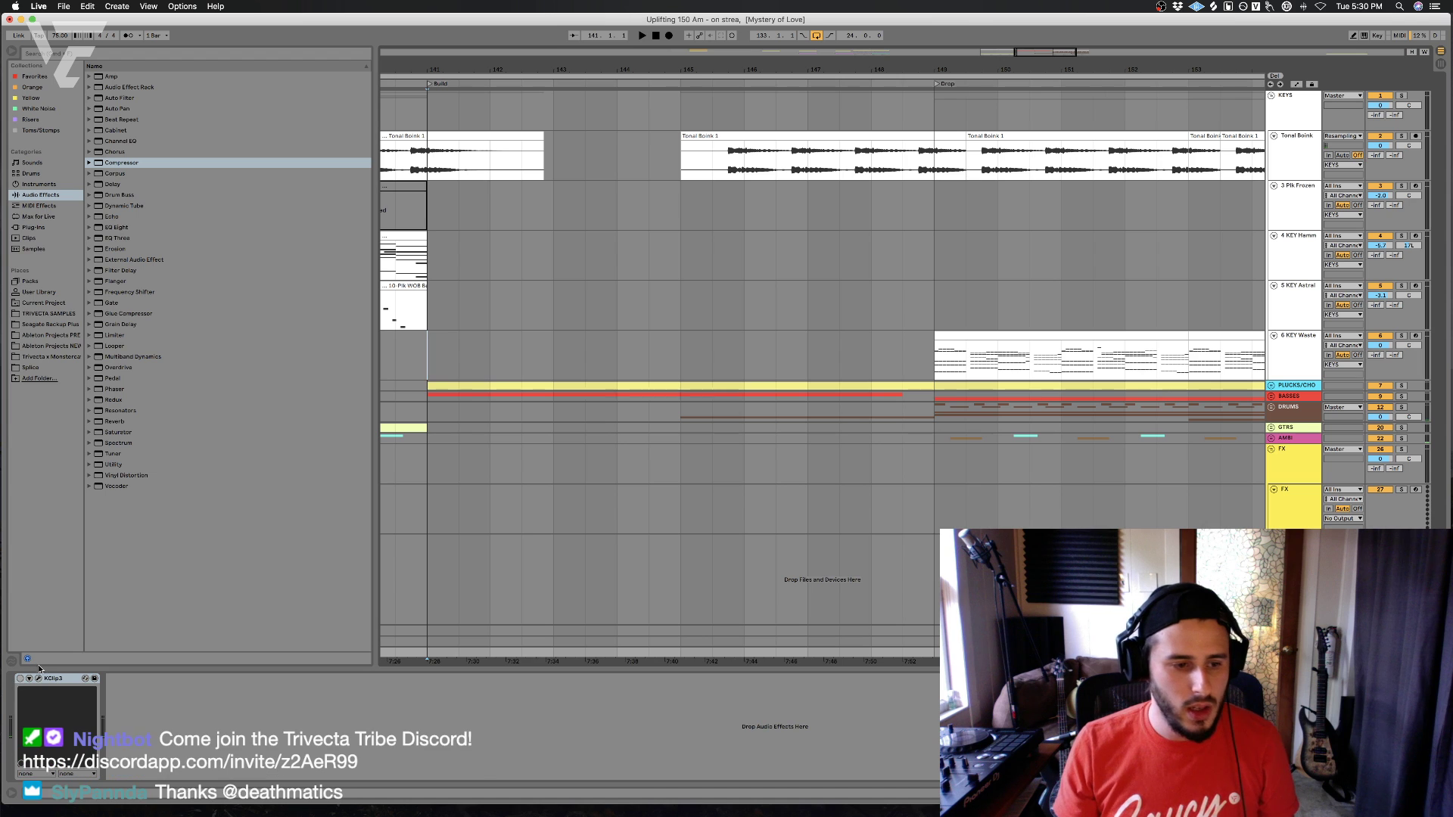
{"action": "left_click", "coordinate": [19, 679]}
- Play the arrangement from the start of the Hook at bar 133 into the Build
{"action": "scroll", "coordinate": [446, 342], "scroll_direction": "left", "scroll_amount": 2}
{"action": "left_click", "coordinate": [443, 339]}
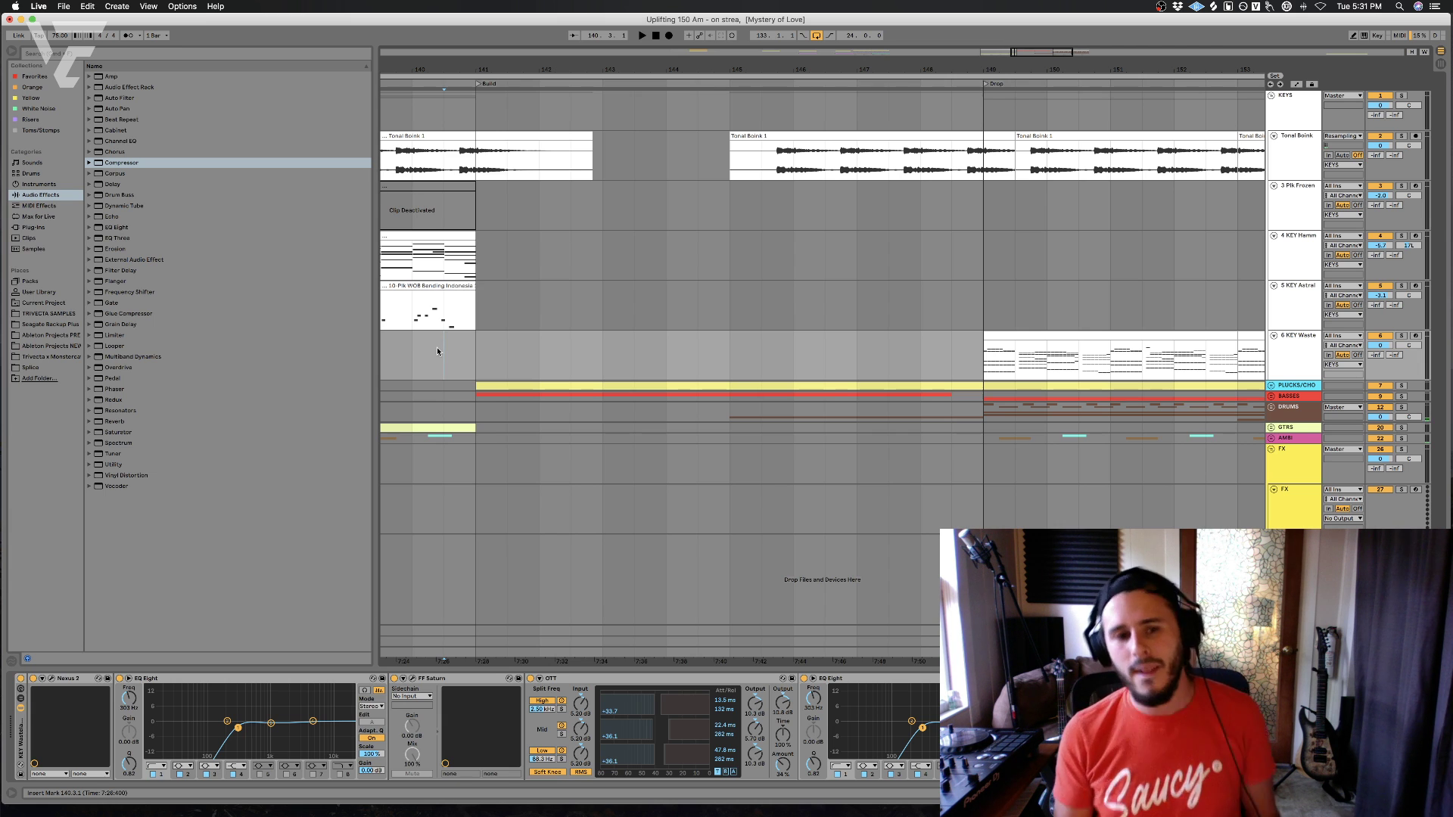
{"action": "scroll", "coordinate": [438, 351], "scroll_direction": "left", "scroll_amount": 2}
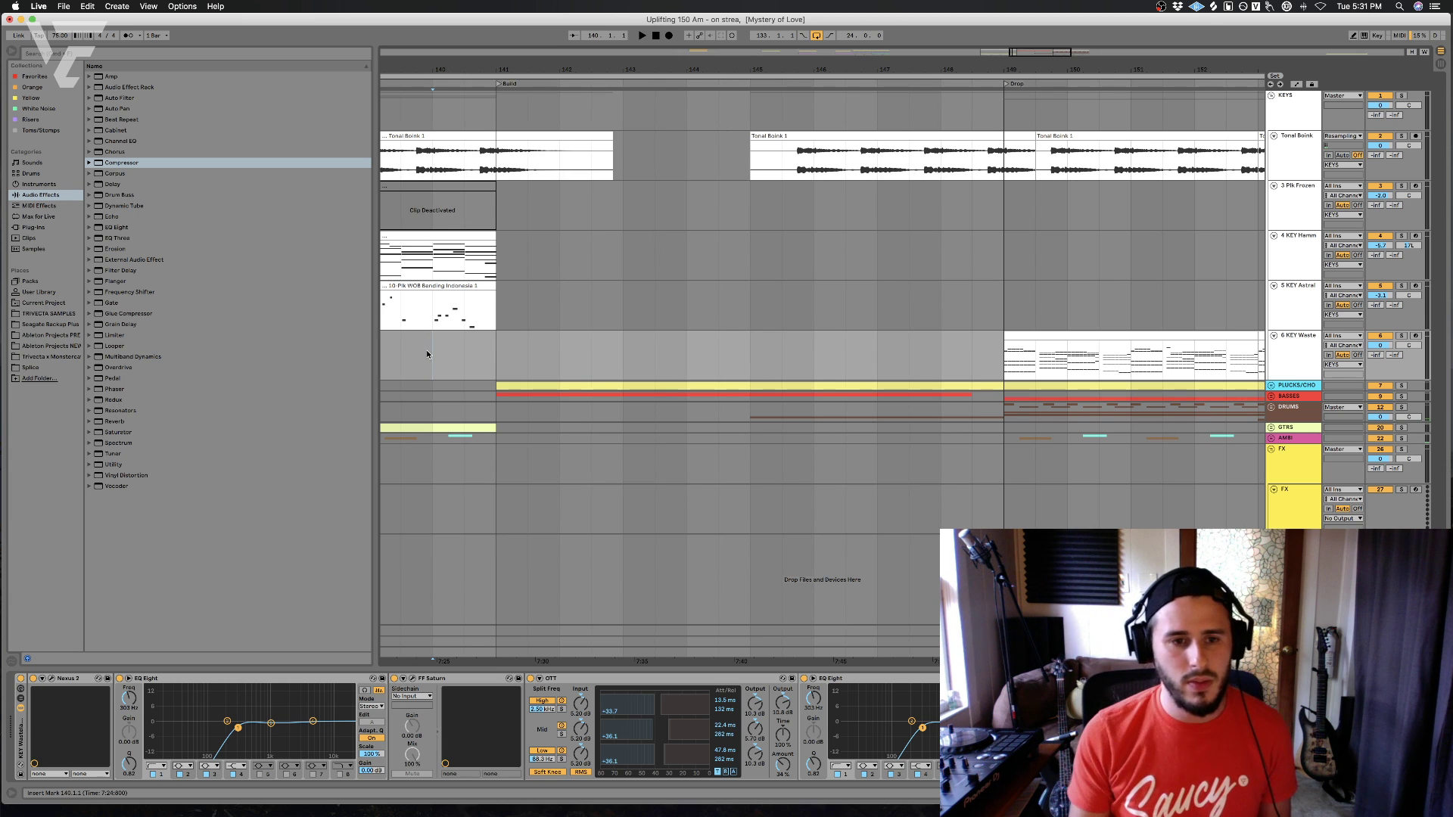
{"action": "scroll", "coordinate": [427, 354], "scroll_direction": "left", "scroll_amount": 8}
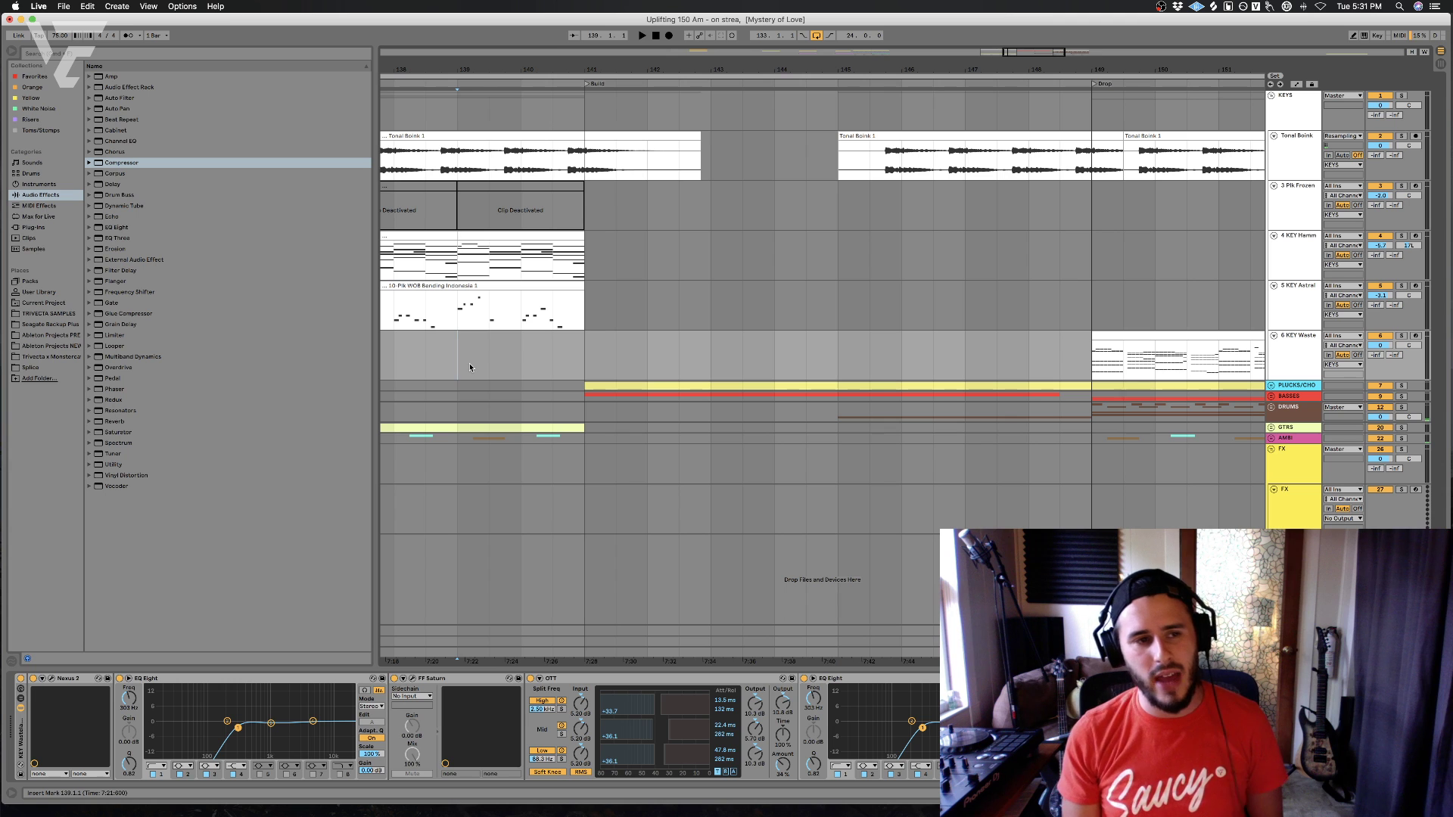
{"action": "scroll", "coordinate": [469, 367], "scroll_direction": "left", "scroll_amount": 3}
{"action": "left_click", "coordinate": [434, 366]}
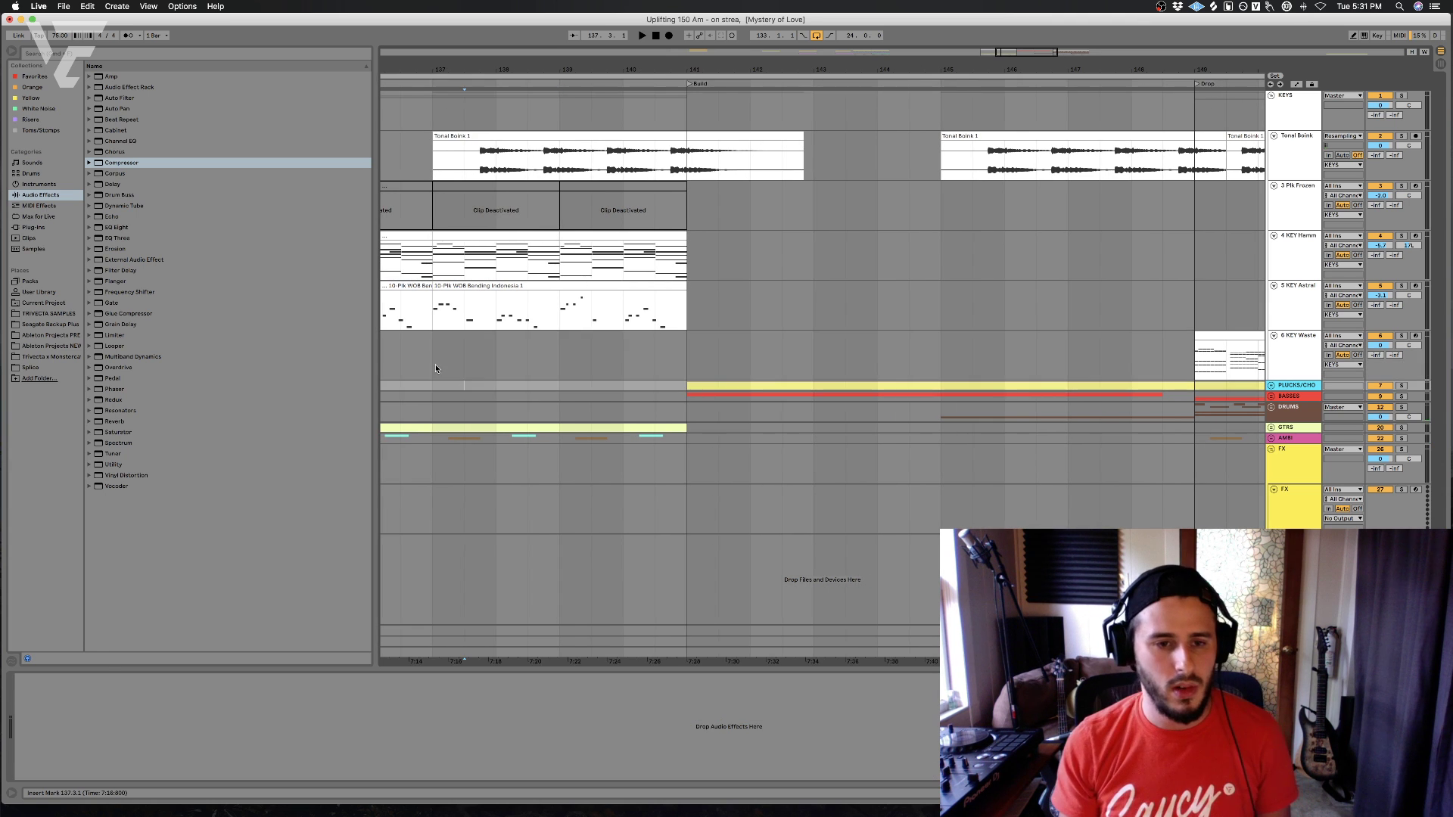
{"action": "scroll", "coordinate": [429, 376], "scroll_direction": "left", "scroll_amount": 5}
{"action": "left_click", "coordinate": [454, 370]}
{"action": "left_click", "coordinate": [414, 355]}
{"action": "scroll", "coordinate": [439, 353], "scroll_direction": "left", "scroll_amount": 3}
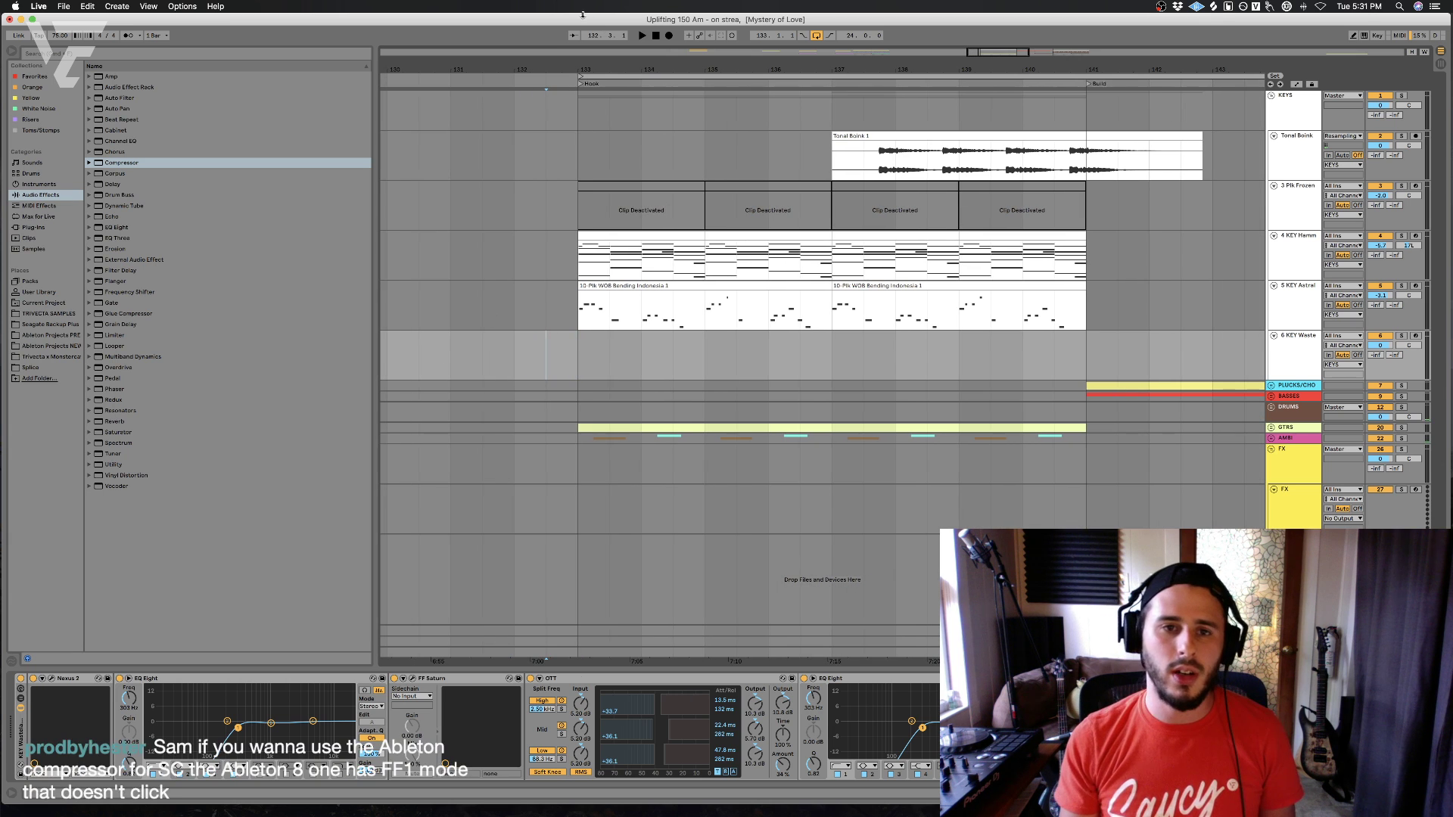
{"action": "left_click_drag", "start_coordinate": [552, 65], "coordinate": [575, 56]}
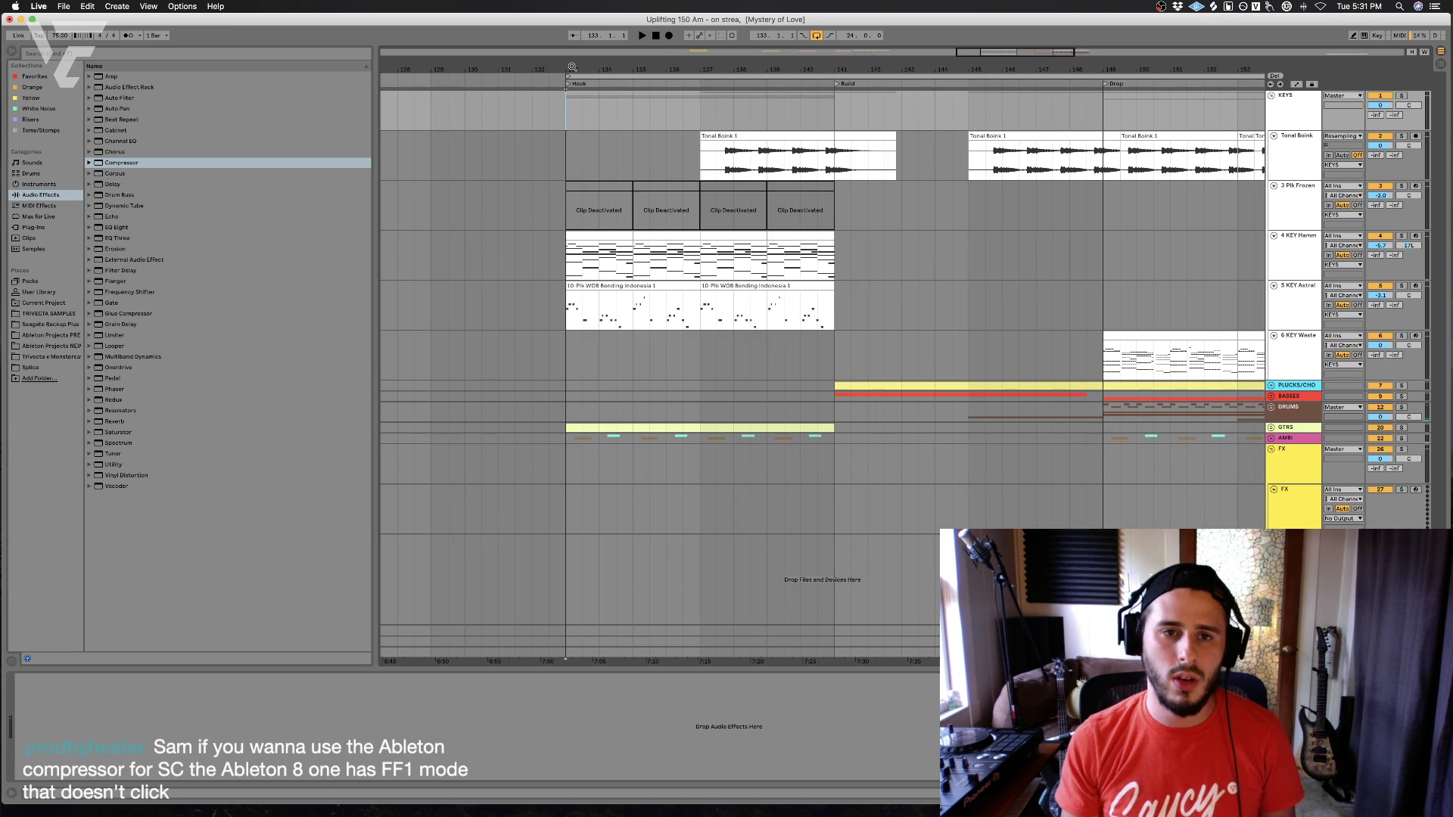
{"action": "scroll", "coordinate": [533, 154], "scroll_direction": "left", "scroll_amount": 3}
{"action": "key", "text": "space"}
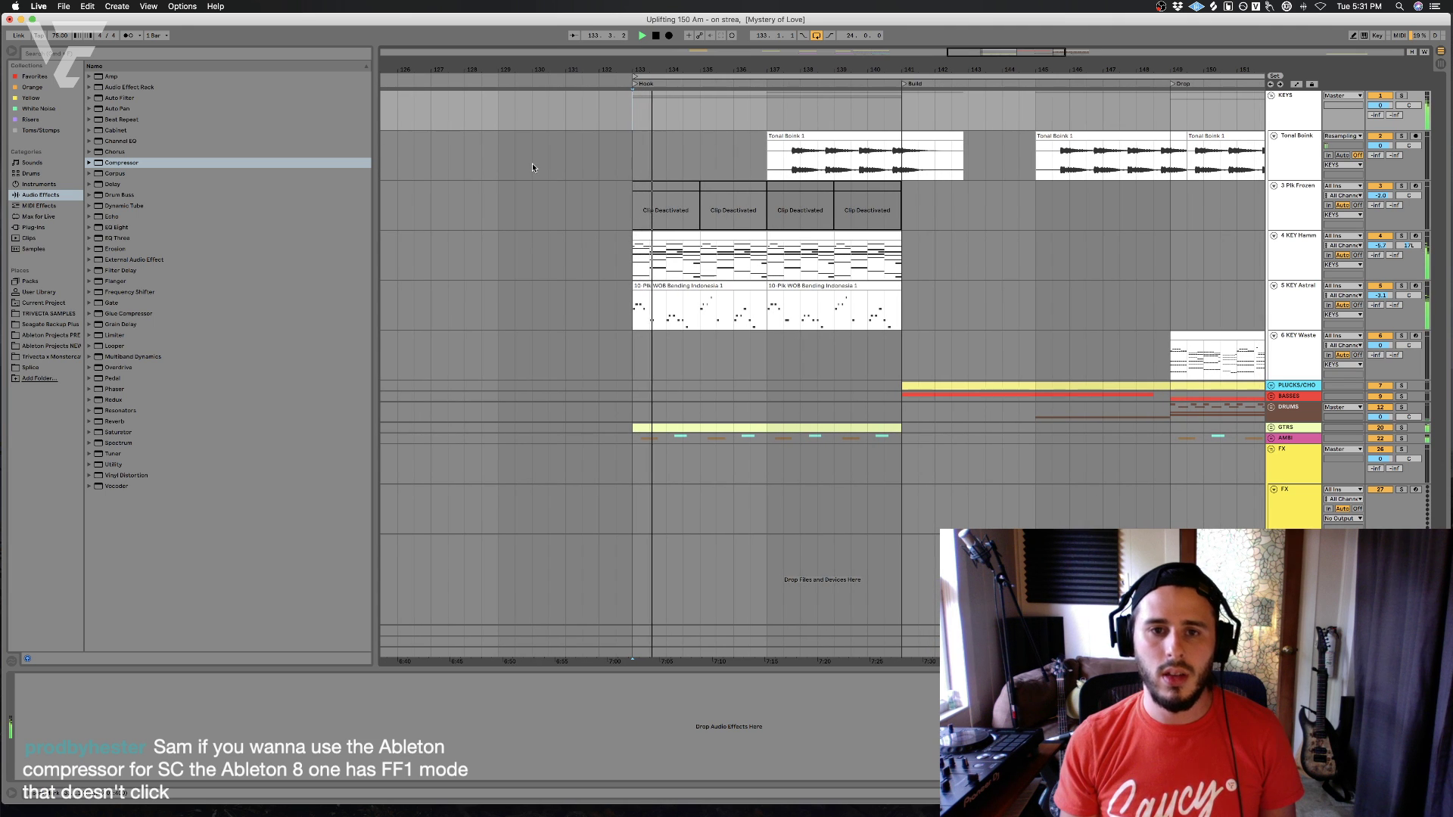
{"action": "scroll", "coordinate": [528, 152], "scroll_direction": "left", "scroll_amount": 1}
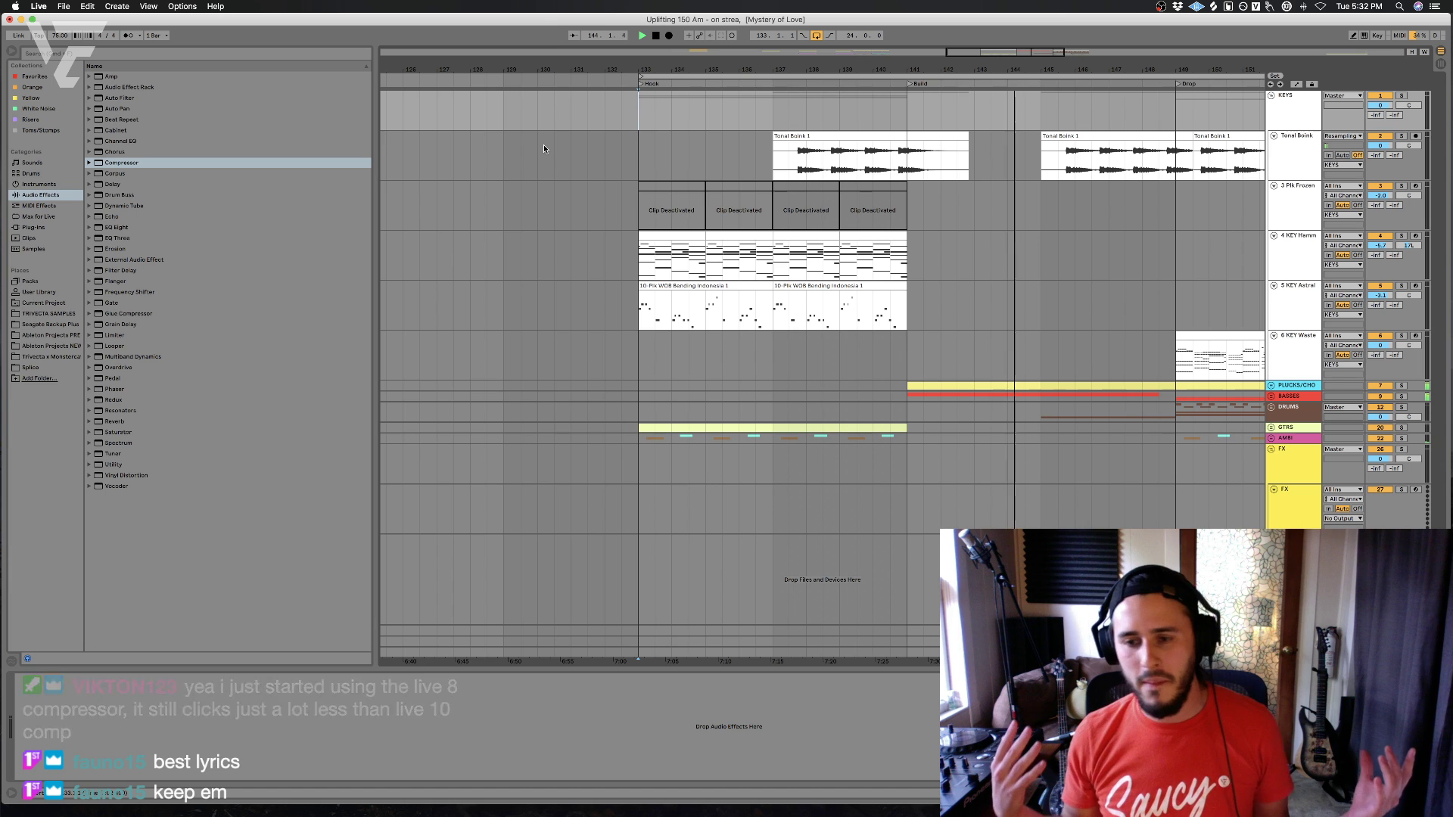
{"action": "key", "text": "space"}
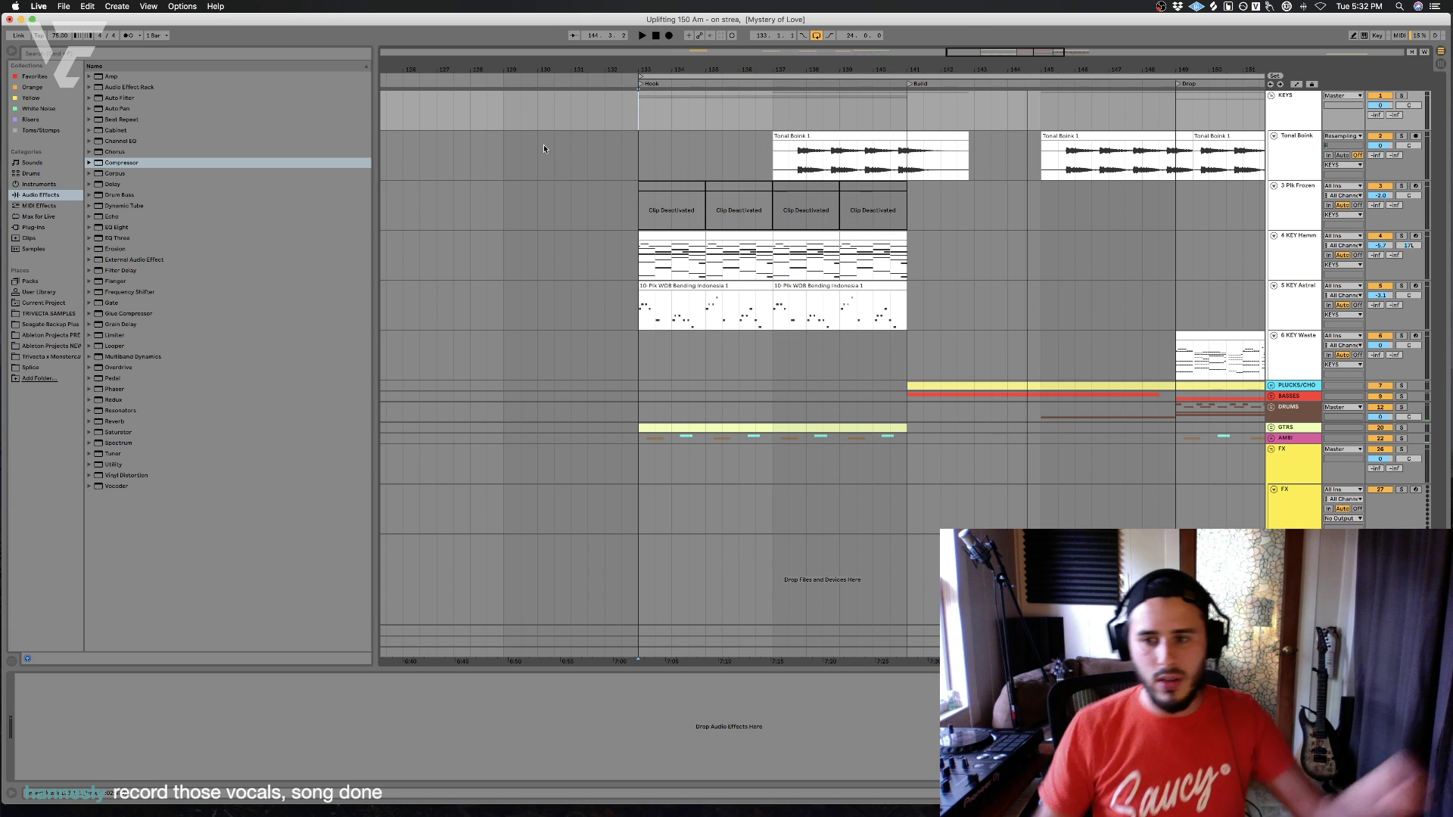
- Expand the PLUCKS/CHORDS group and select the Biggest Saw Stack track from just before the Build to just past the Drop's end
{"action": "left_click", "coordinate": [1270, 386]}
{"action": "left_click", "coordinate": [872, 448]}
{"action": "scroll", "coordinate": [873, 447], "scroll_direction": "right", "scroll_amount": 5}
{"action": "left_click", "coordinate": [1159, 446], "text": "shift"}
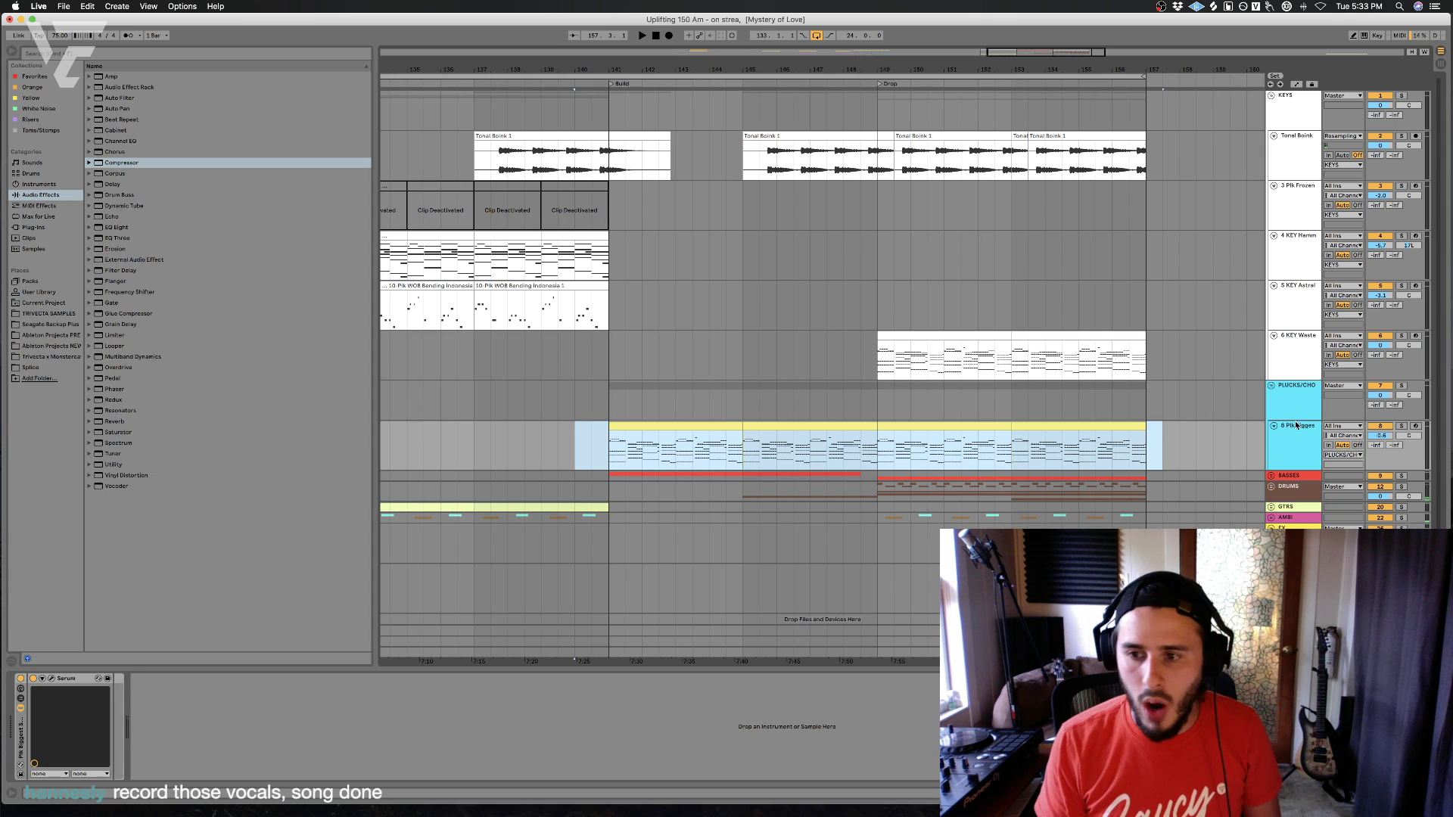
- Recolour the Biggest Saw Stack clips across the Build and Drop to match the track's cyan colour
{"action": "left_click", "coordinate": [1294, 415]}
{"action": "right_click", "coordinate": [1044, 428]}
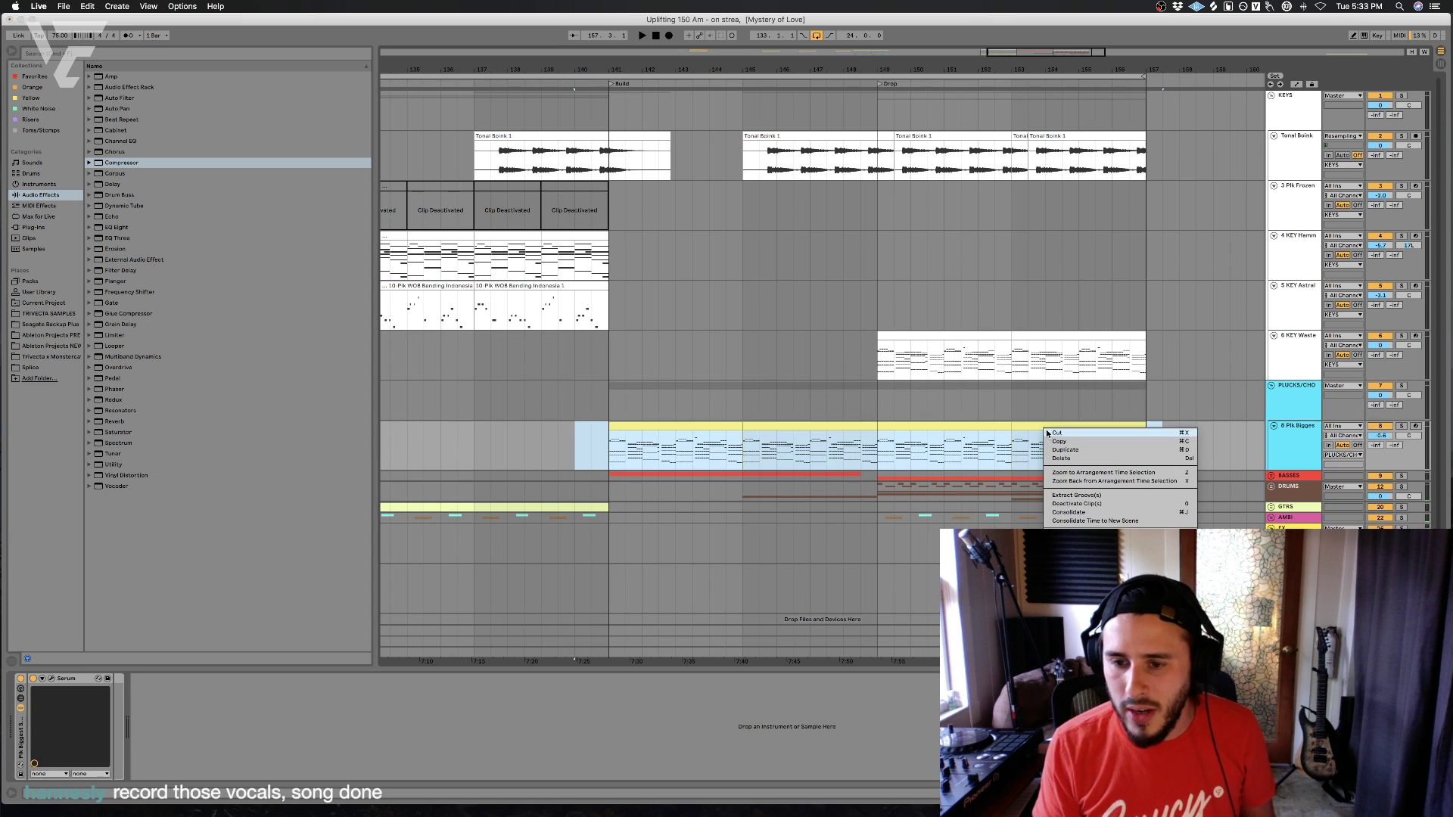
{"action": "left_click", "coordinate": [1153, 446]}
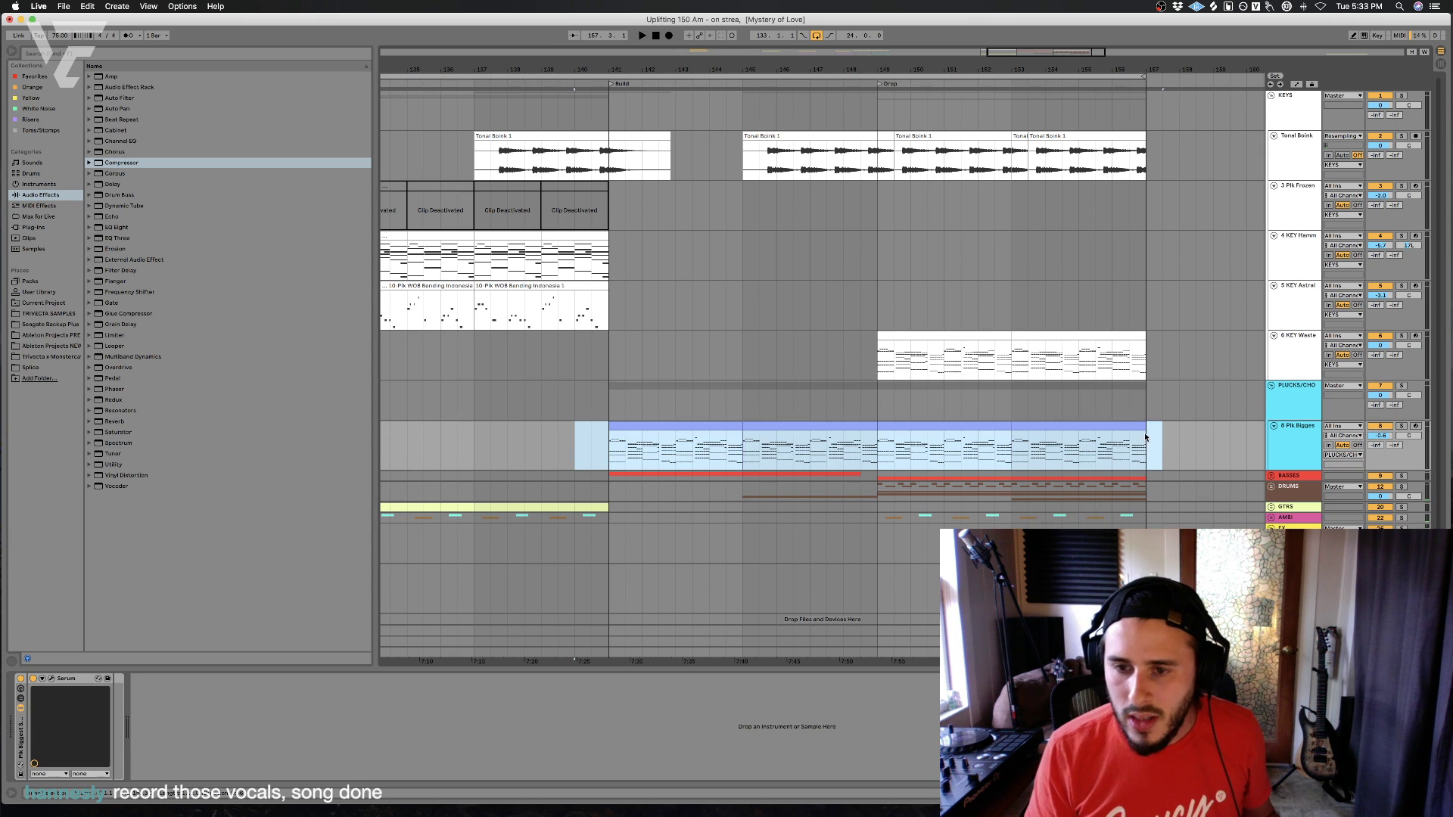
{"action": "right_click", "coordinate": [1126, 431]}
{"action": "left_click", "coordinate": [1151, 515]}
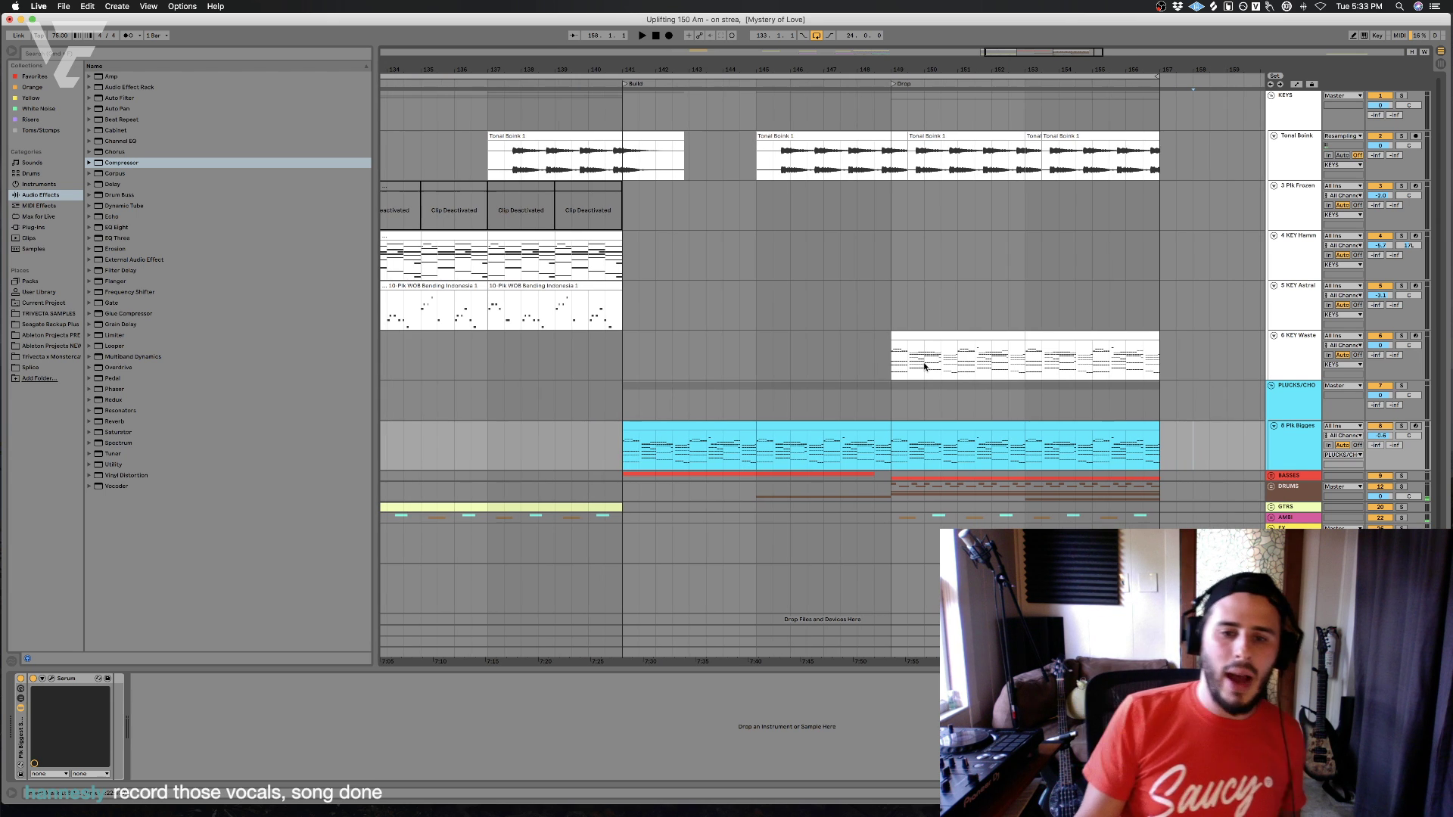
- Collapse the PLUCKS/CHORDS group and place the insert marker at the Hook's start at bar 133
{"action": "left_click", "coordinate": [893, 358]}
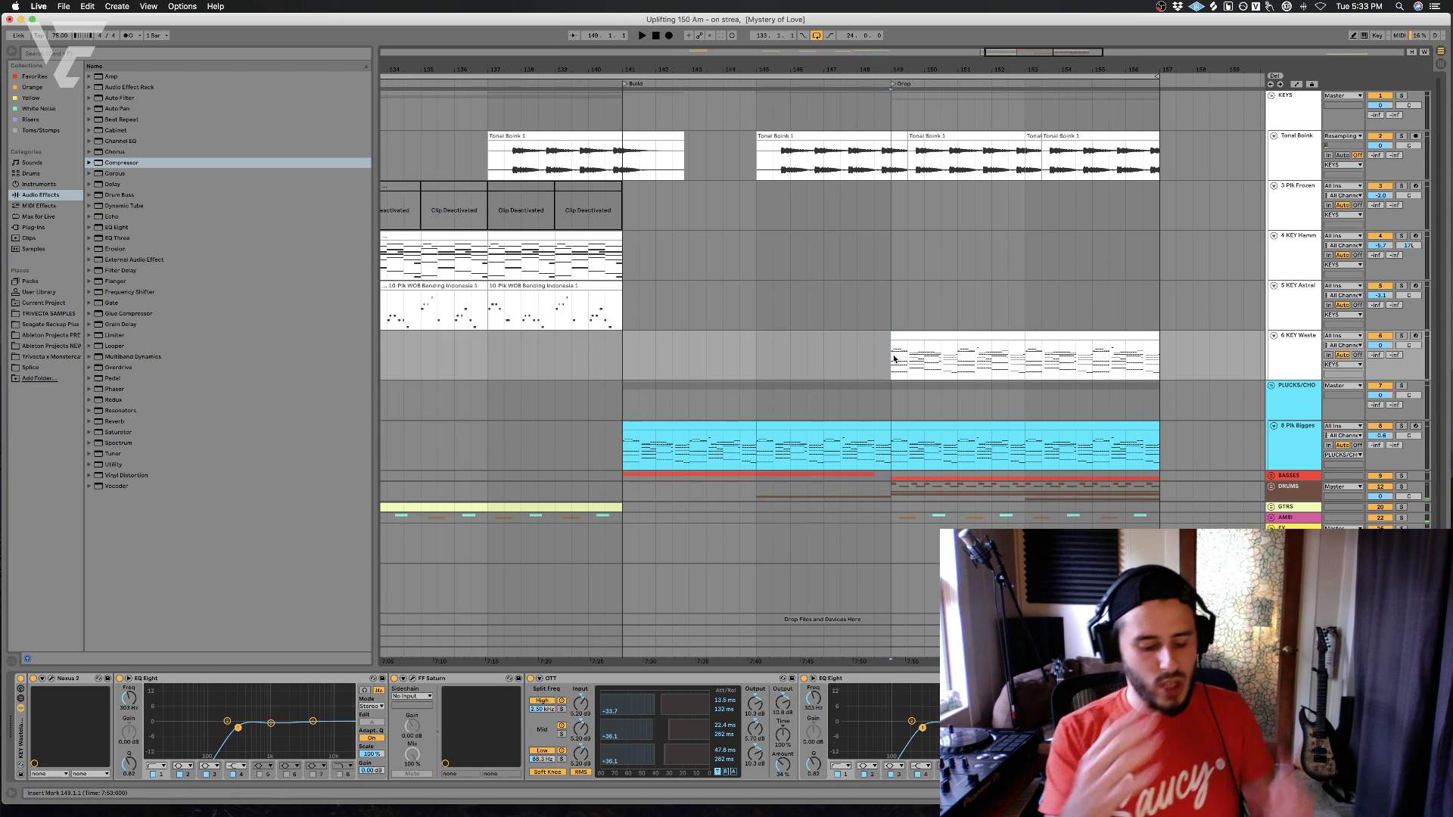
{"action": "left_click", "coordinate": [1272, 385]}
{"action": "left_click", "coordinate": [1271, 450]}
{"action": "scroll", "coordinate": [1159, 400], "scroll_direction": "left", "scroll_amount": 10}
{"action": "left_click", "coordinate": [836, 366]}
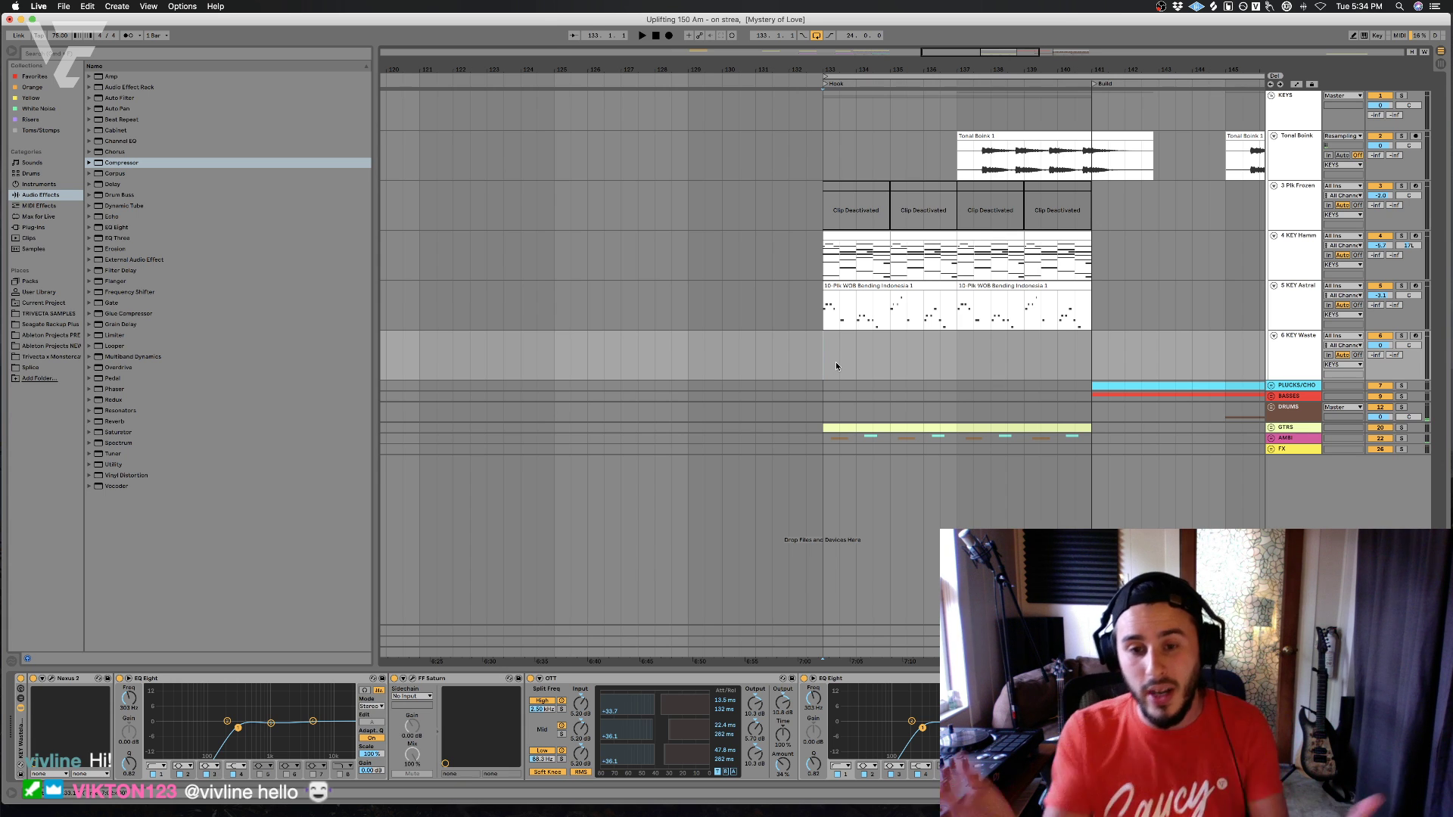
{"action": "left_click_drag", "start_coordinate": [977, 69], "coordinate": [820, 159]}
{"action": "left_click", "coordinate": [754, 168]}
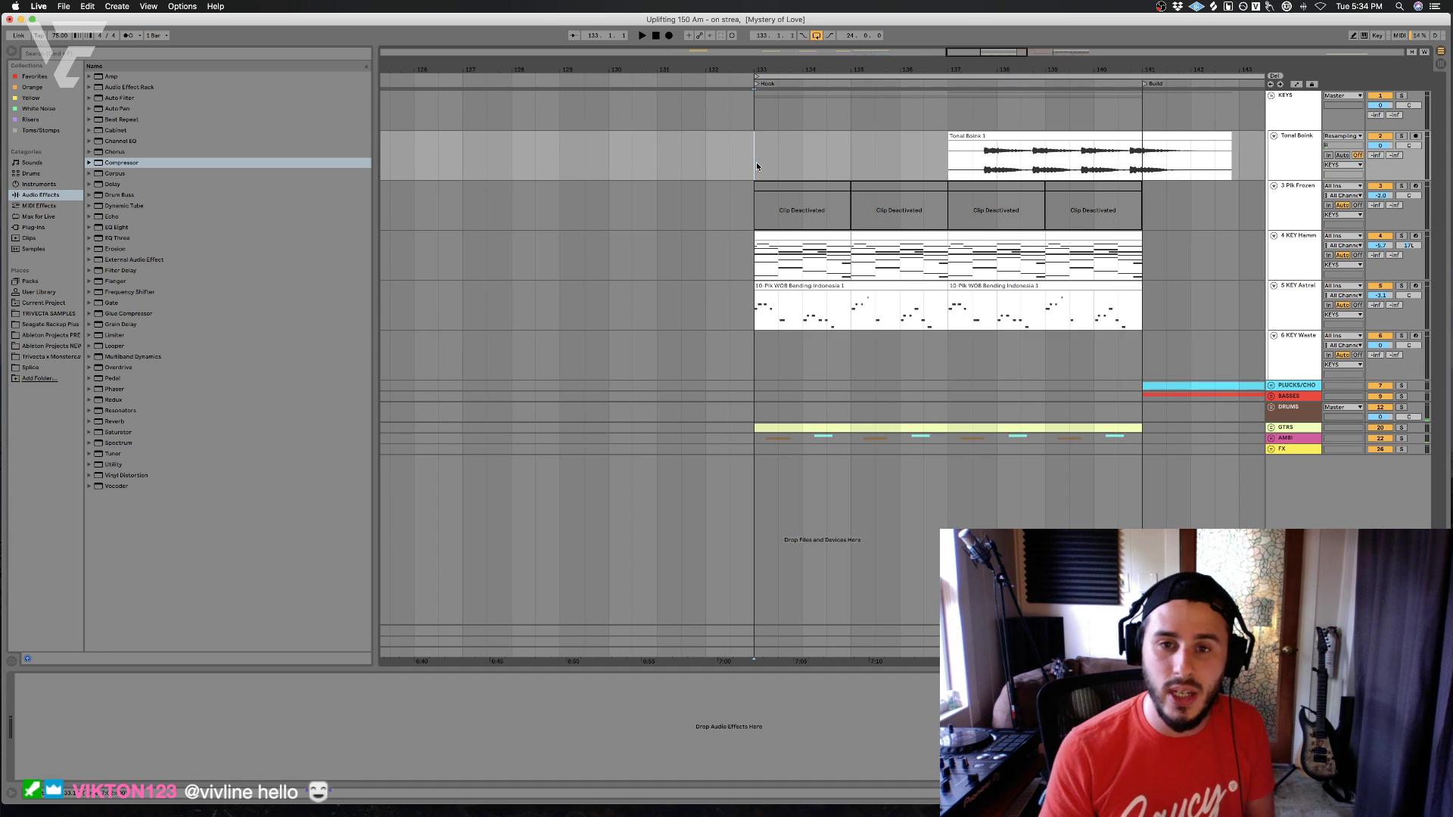
{"action": "scroll", "coordinate": [755, 164], "scroll_direction": "right", "scroll_amount": 2}
{"action": "left_click", "coordinate": [930, 354]}
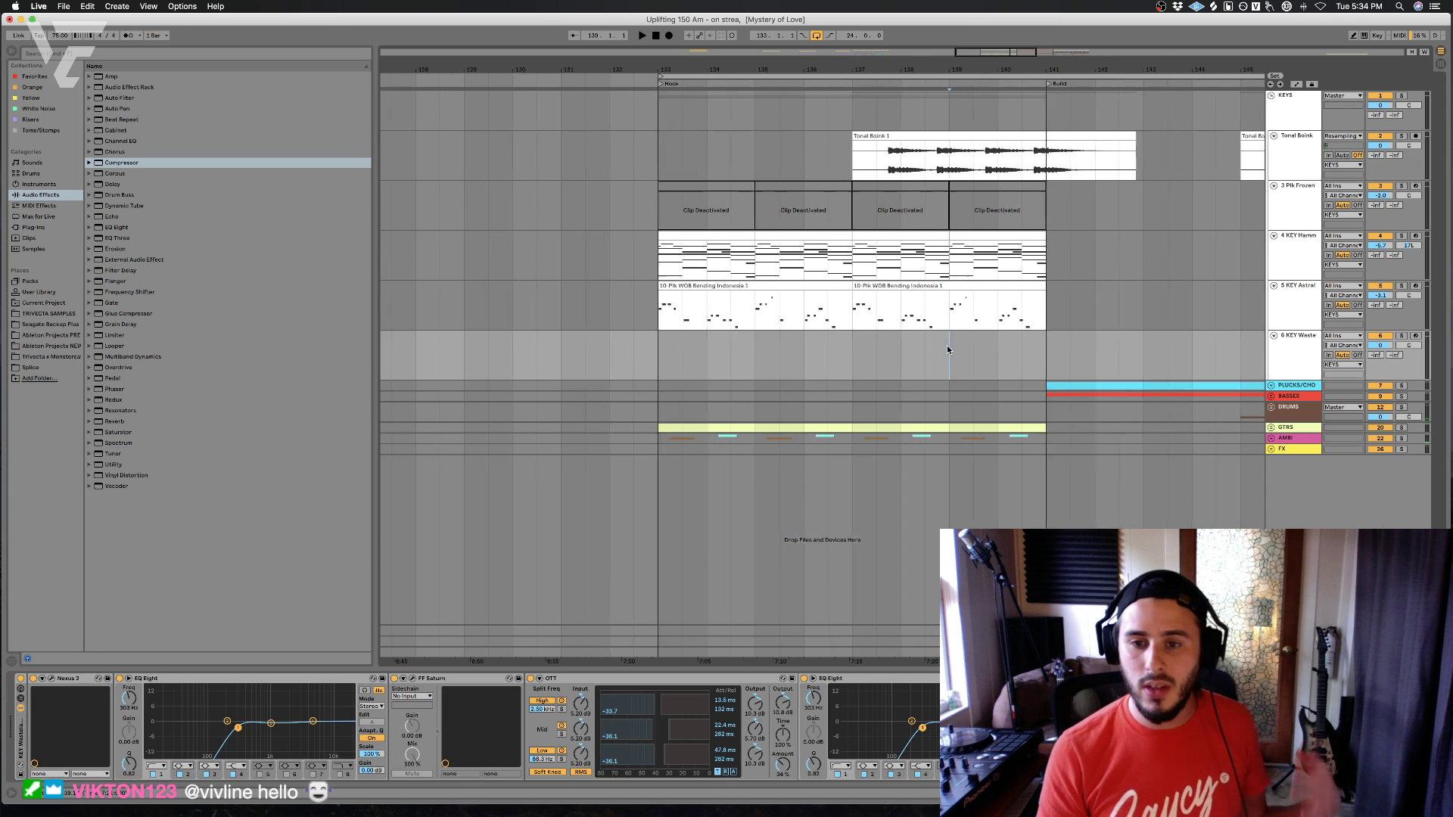
{"action": "left_click", "coordinate": [906, 372]}
- Briefly audition the Hook from its start at bar 133 and again from its midpoint at bar 137
{"action": "left_click", "coordinate": [663, 369]}
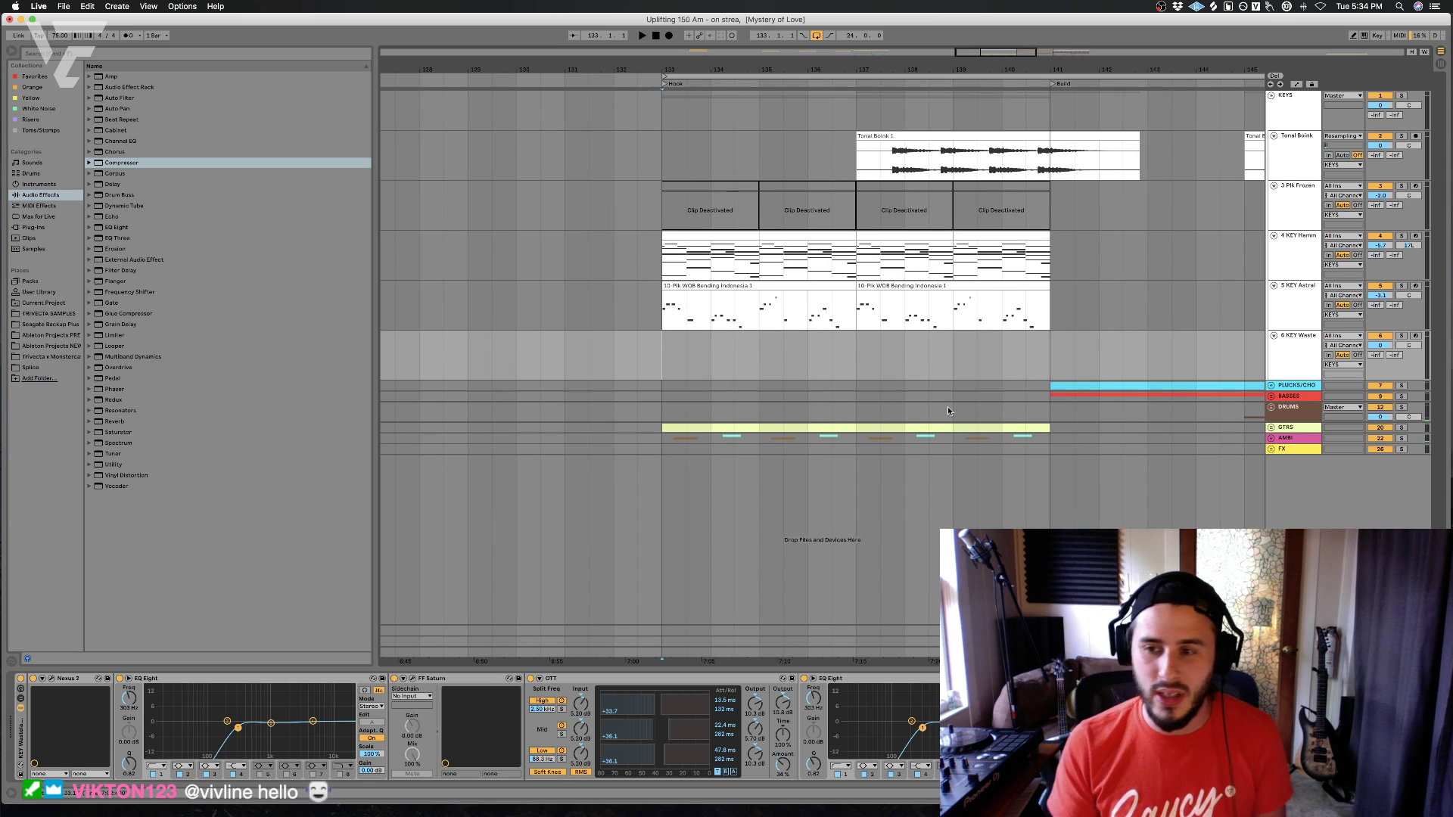
{"action": "scroll", "coordinate": [931, 370], "scroll_direction": "left", "scroll_amount": 3}
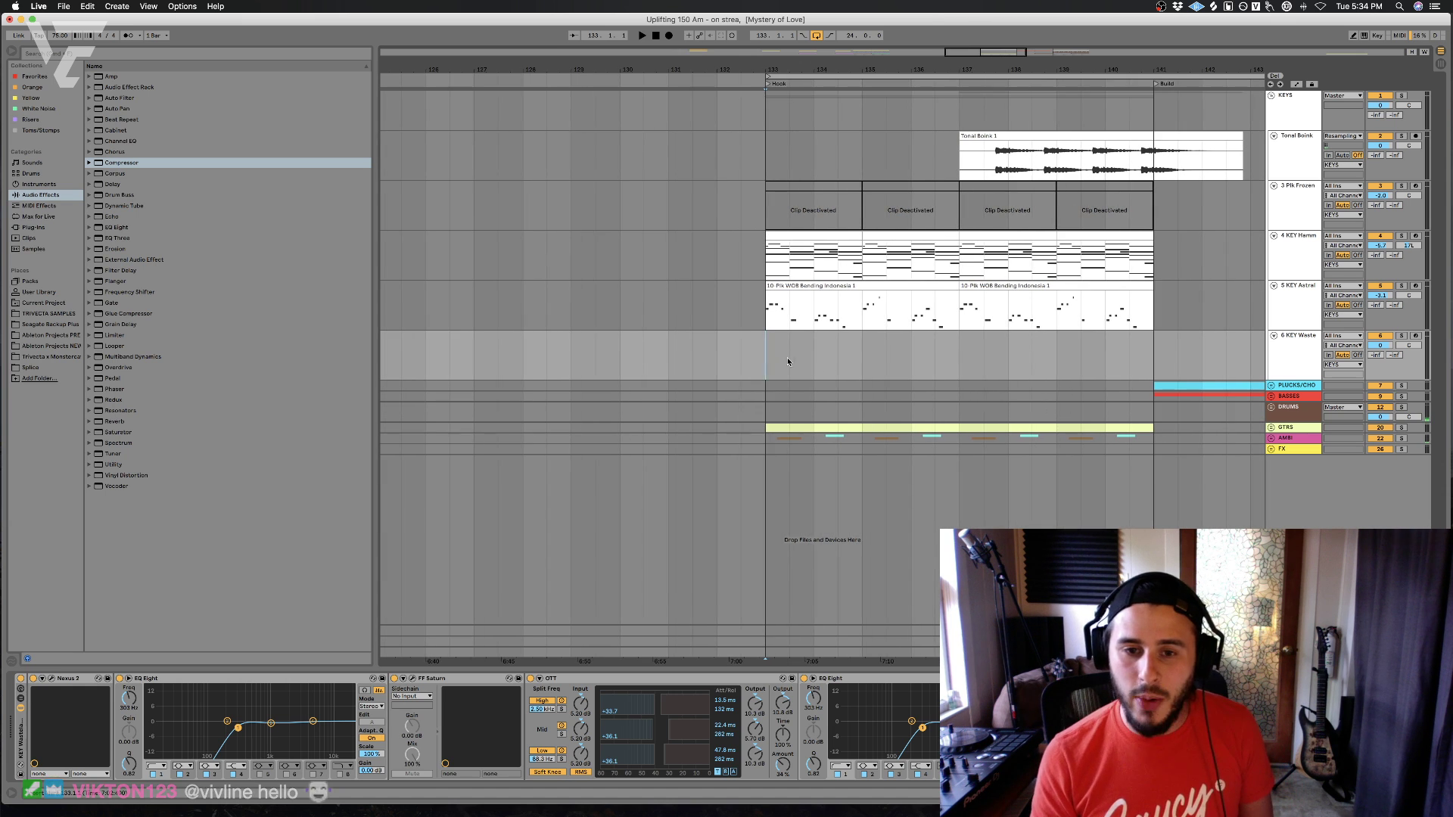
{"action": "scroll", "coordinate": [784, 355], "scroll_direction": "left", "scroll_amount": 2}
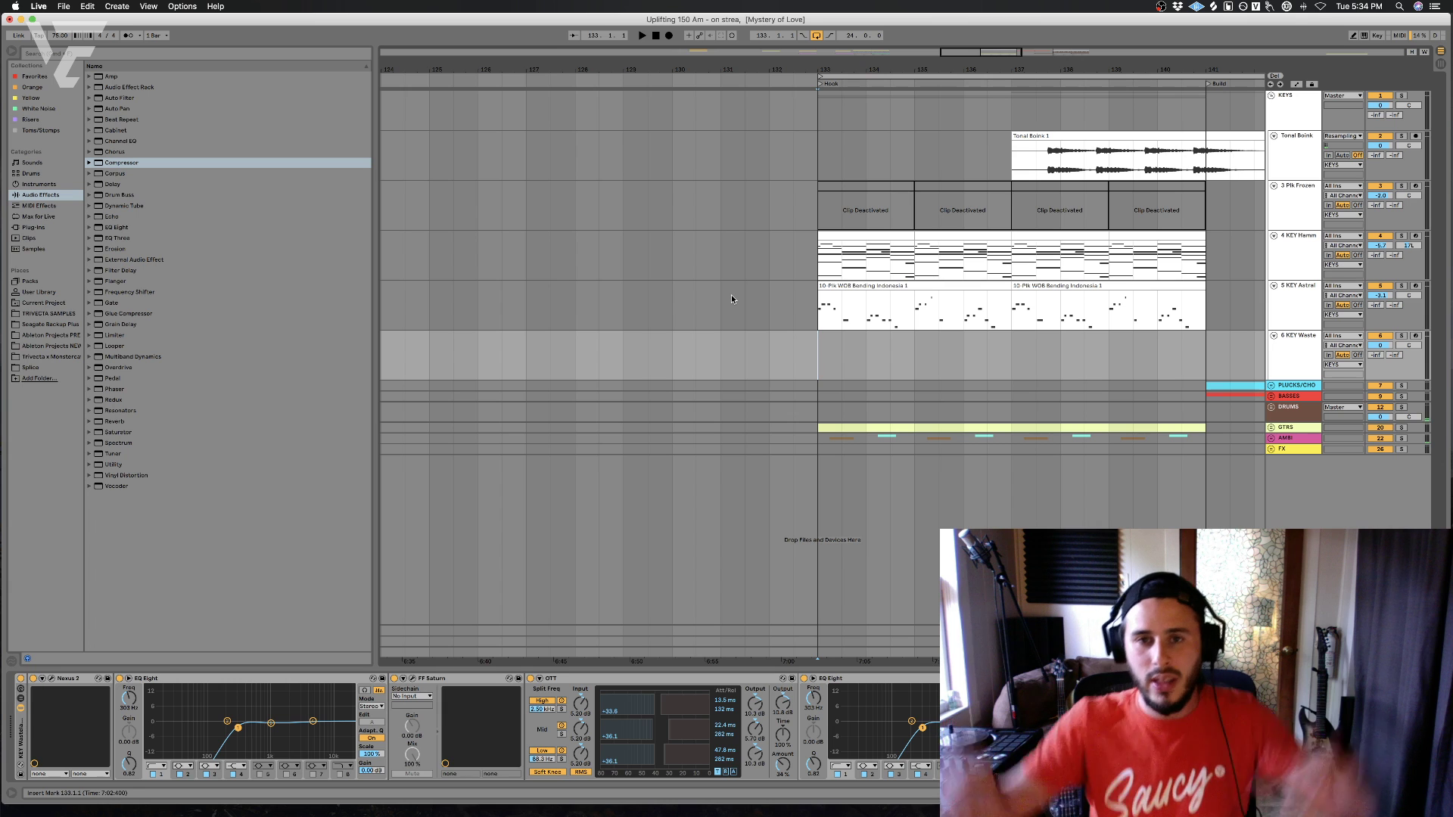
{"action": "key", "text": "space"}
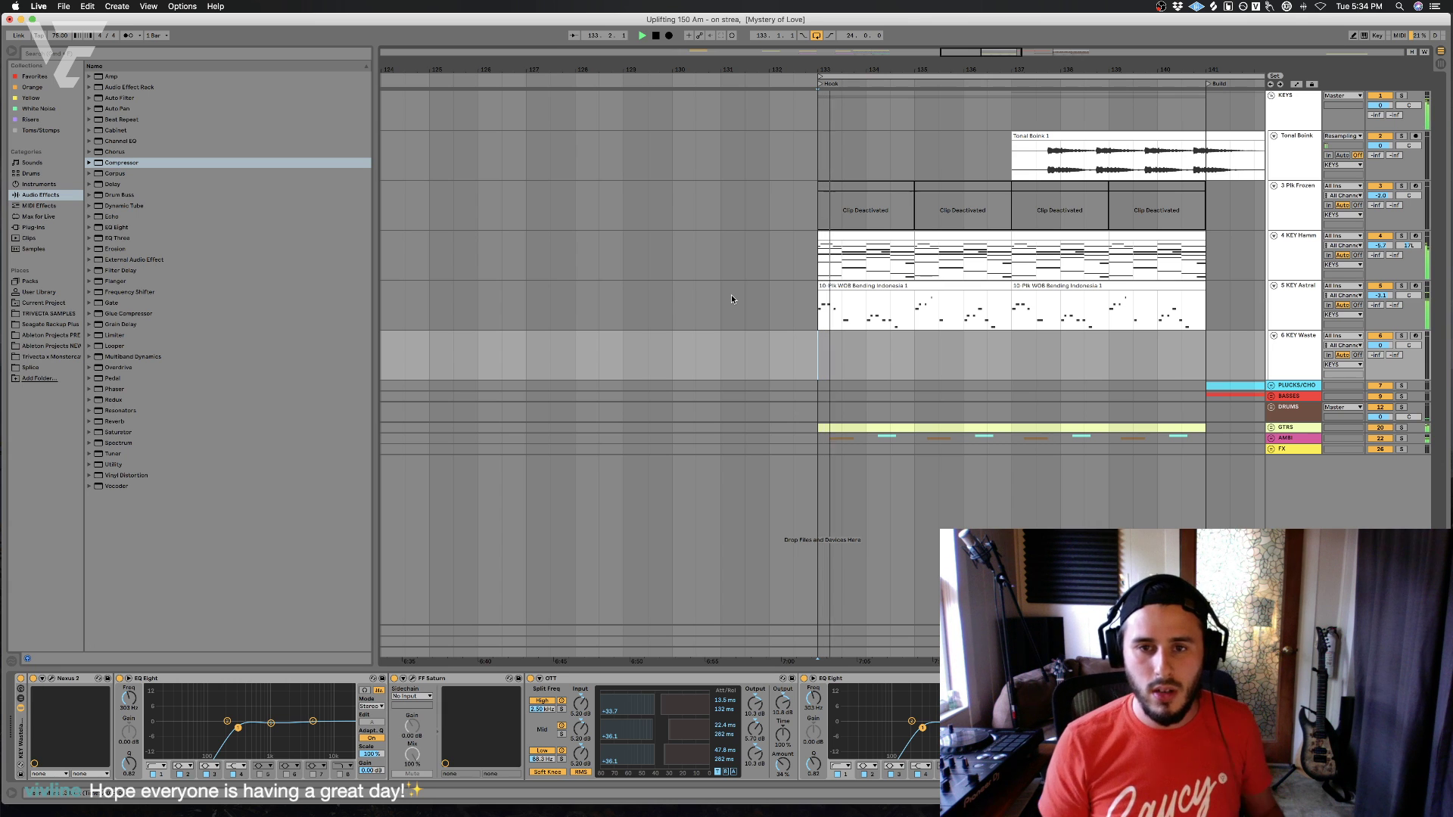
{"action": "key", "text": "space"}
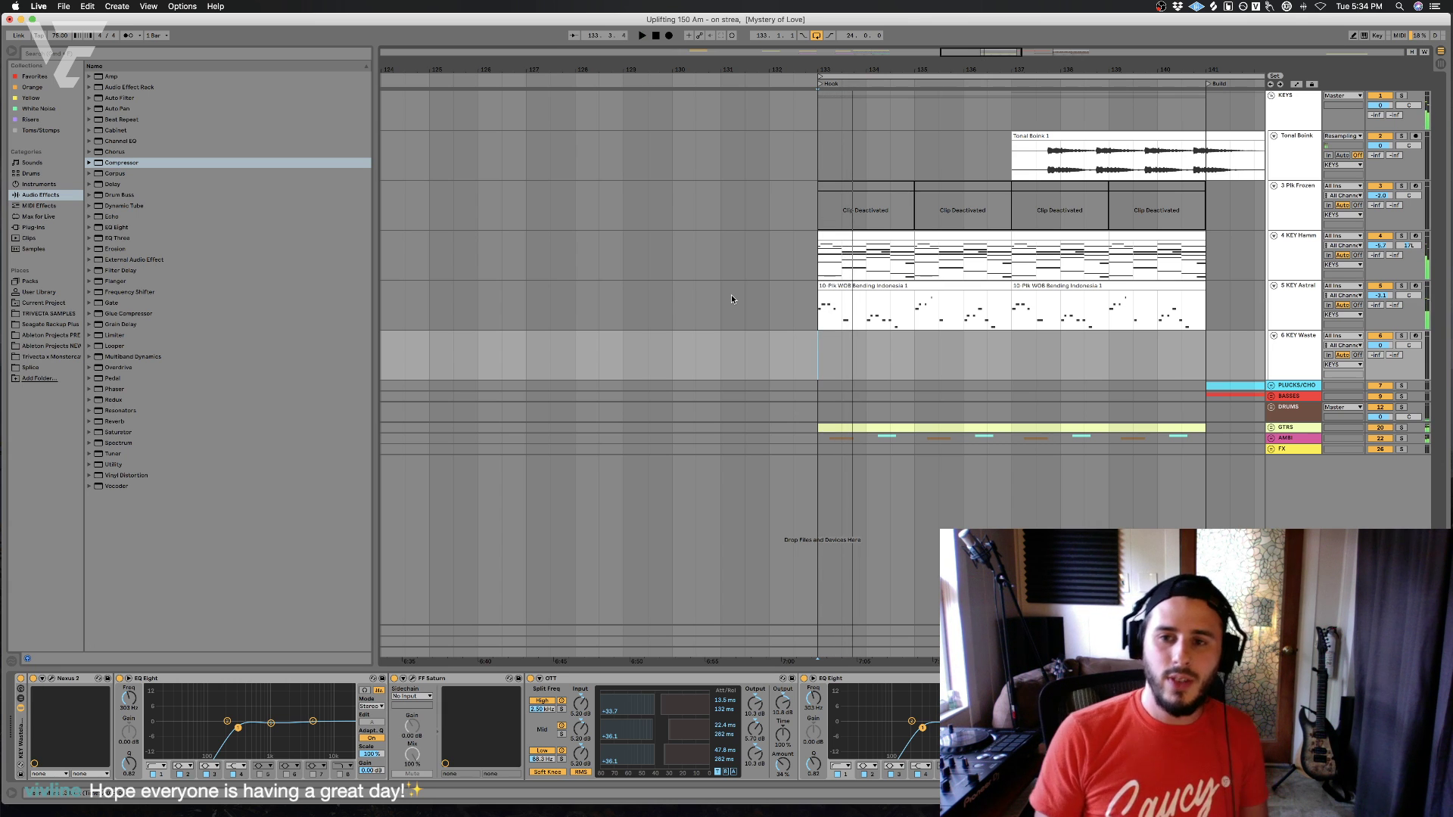
{"action": "left_click", "coordinate": [1026, 369]}
{"action": "key", "text": "space"}
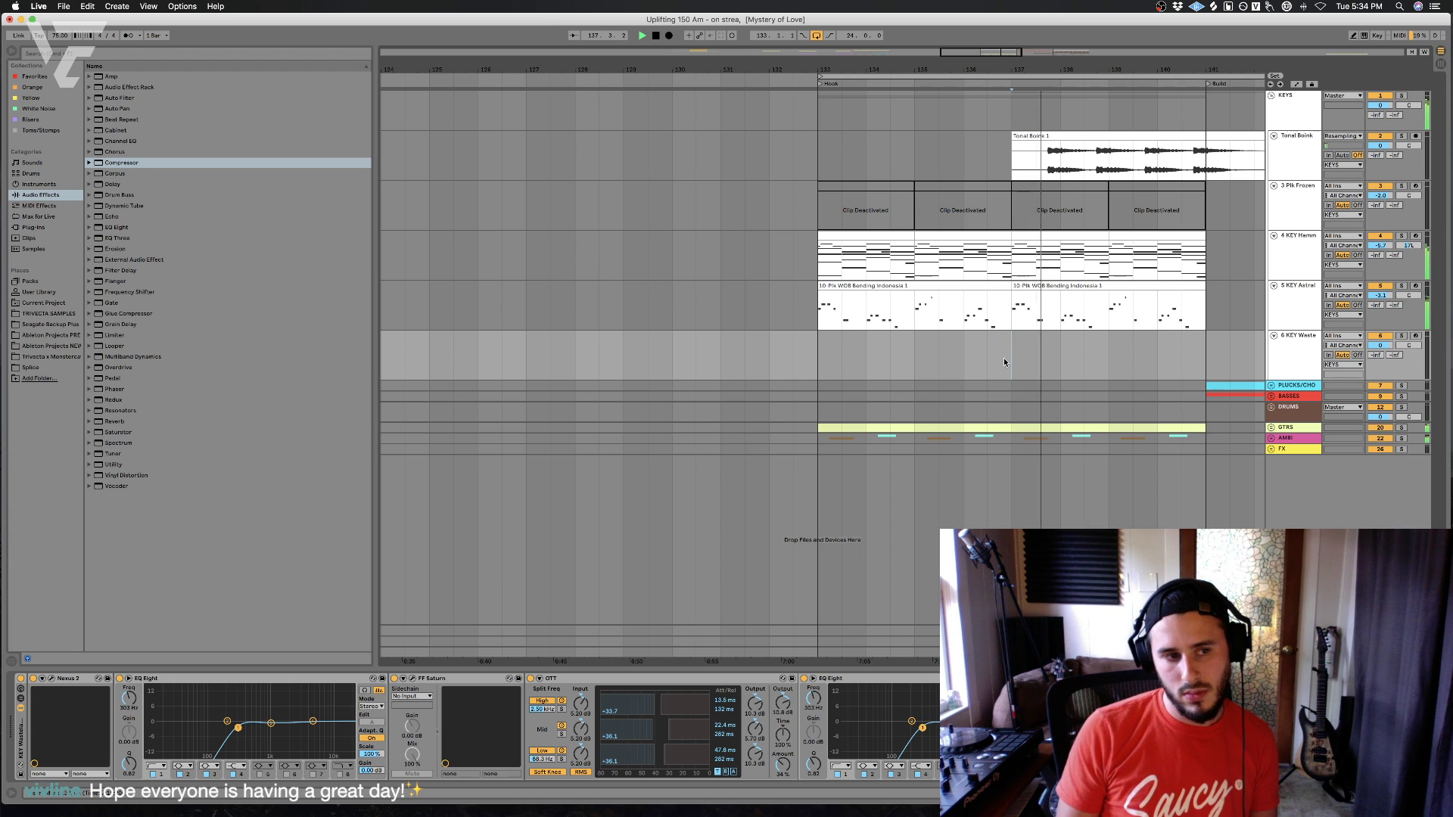
{"action": "key", "text": "space"}
- Play the arrangement twice from the Hook's start at bar 133, letting the second pass run into the Build
{"action": "left_click", "coordinate": [836, 382]}
{"action": "left_click", "coordinate": [818, 386]}
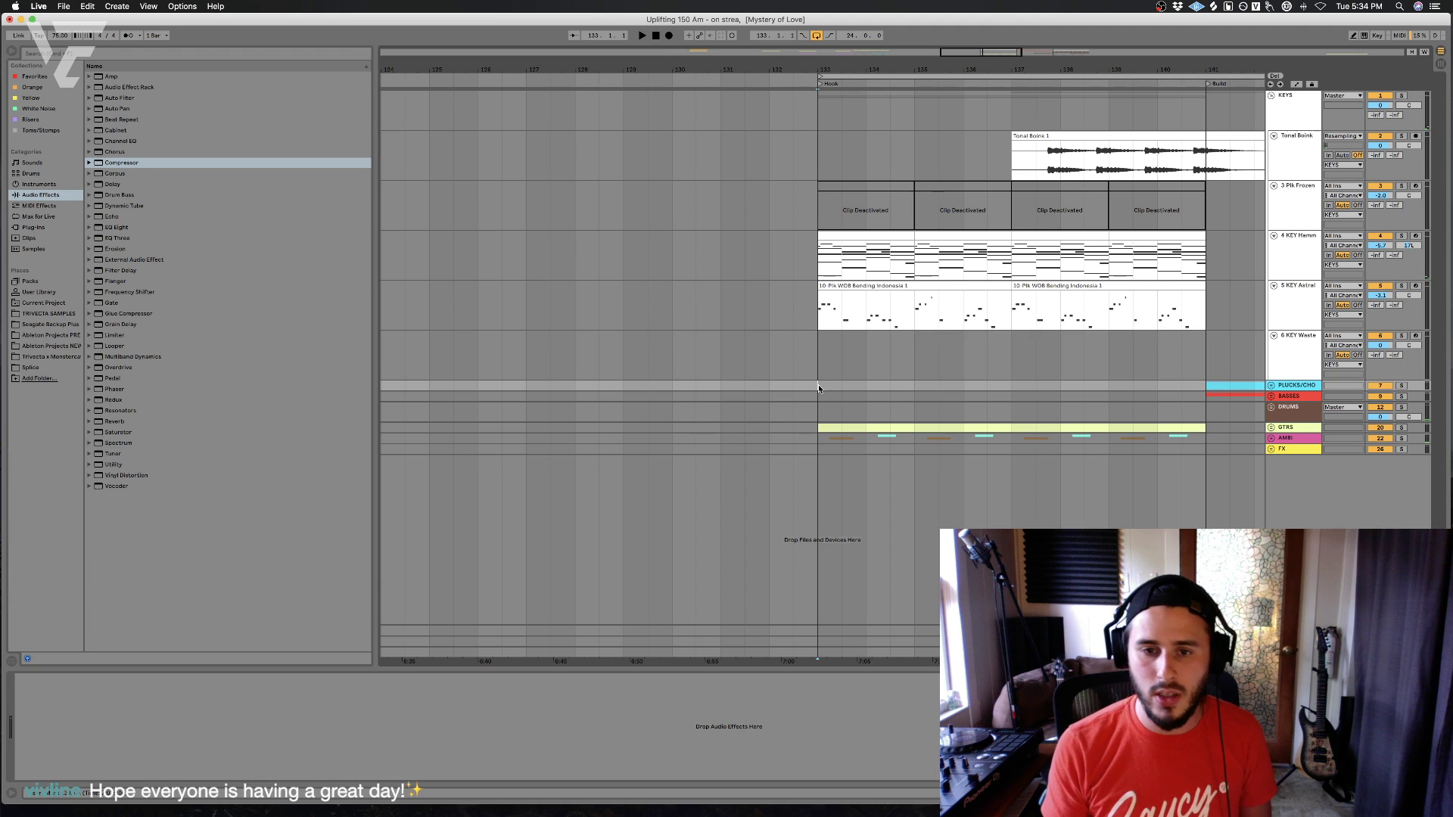
{"action": "key", "text": "space"}
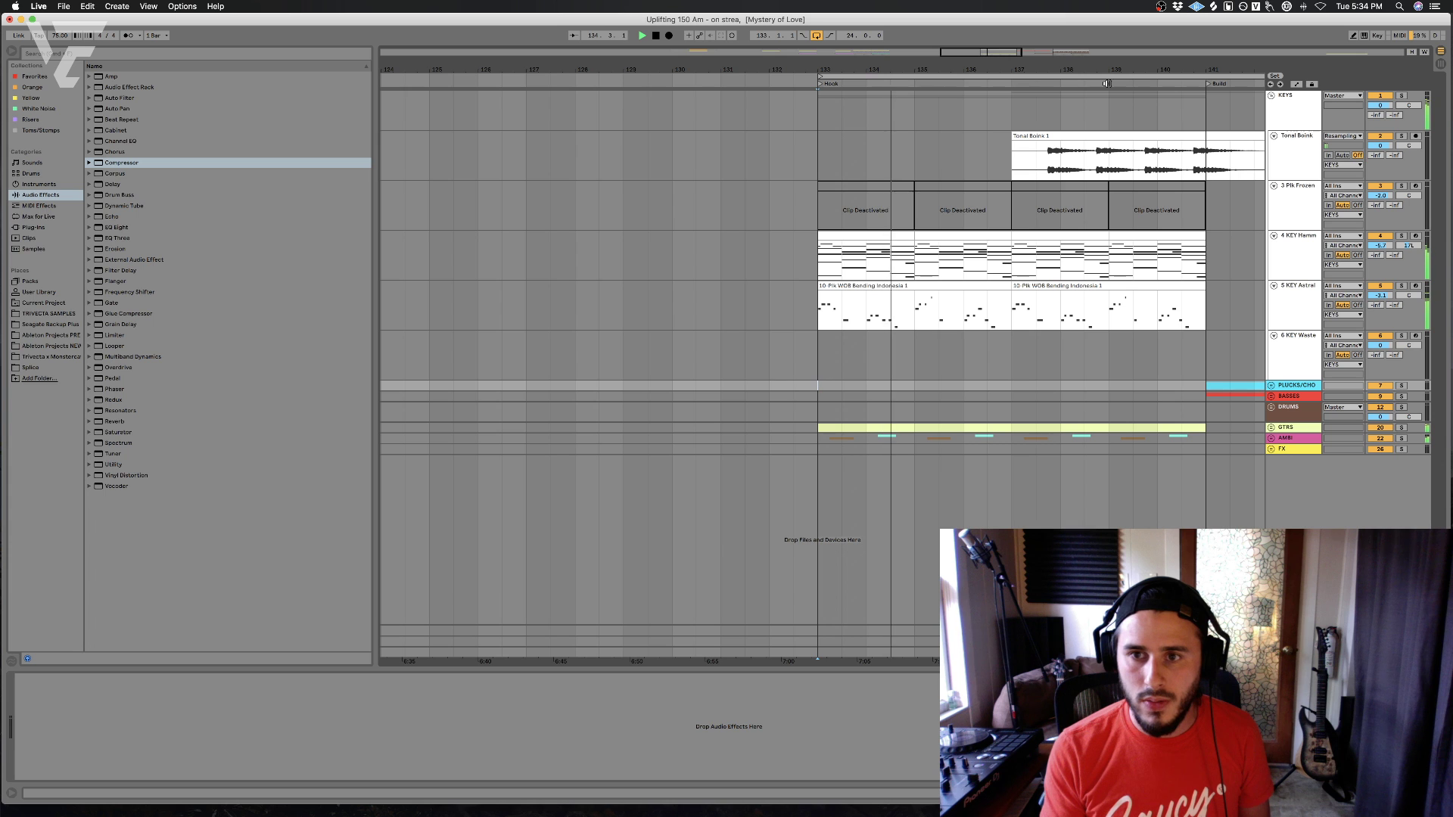
{"action": "left_click", "coordinate": [1107, 82]}
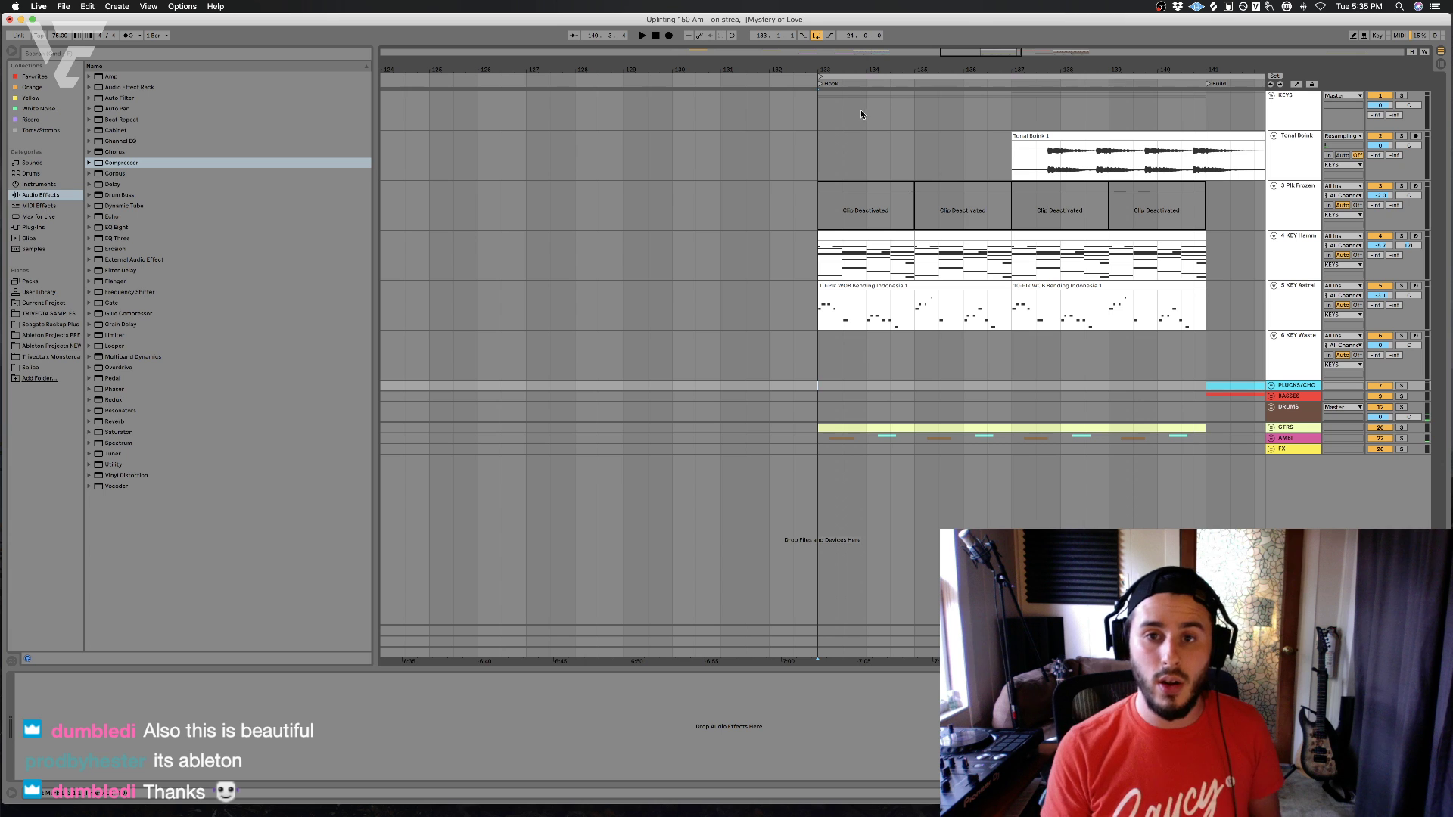
{"action": "left_click", "coordinate": [824, 120]}
{"action": "key", "text": "space"}
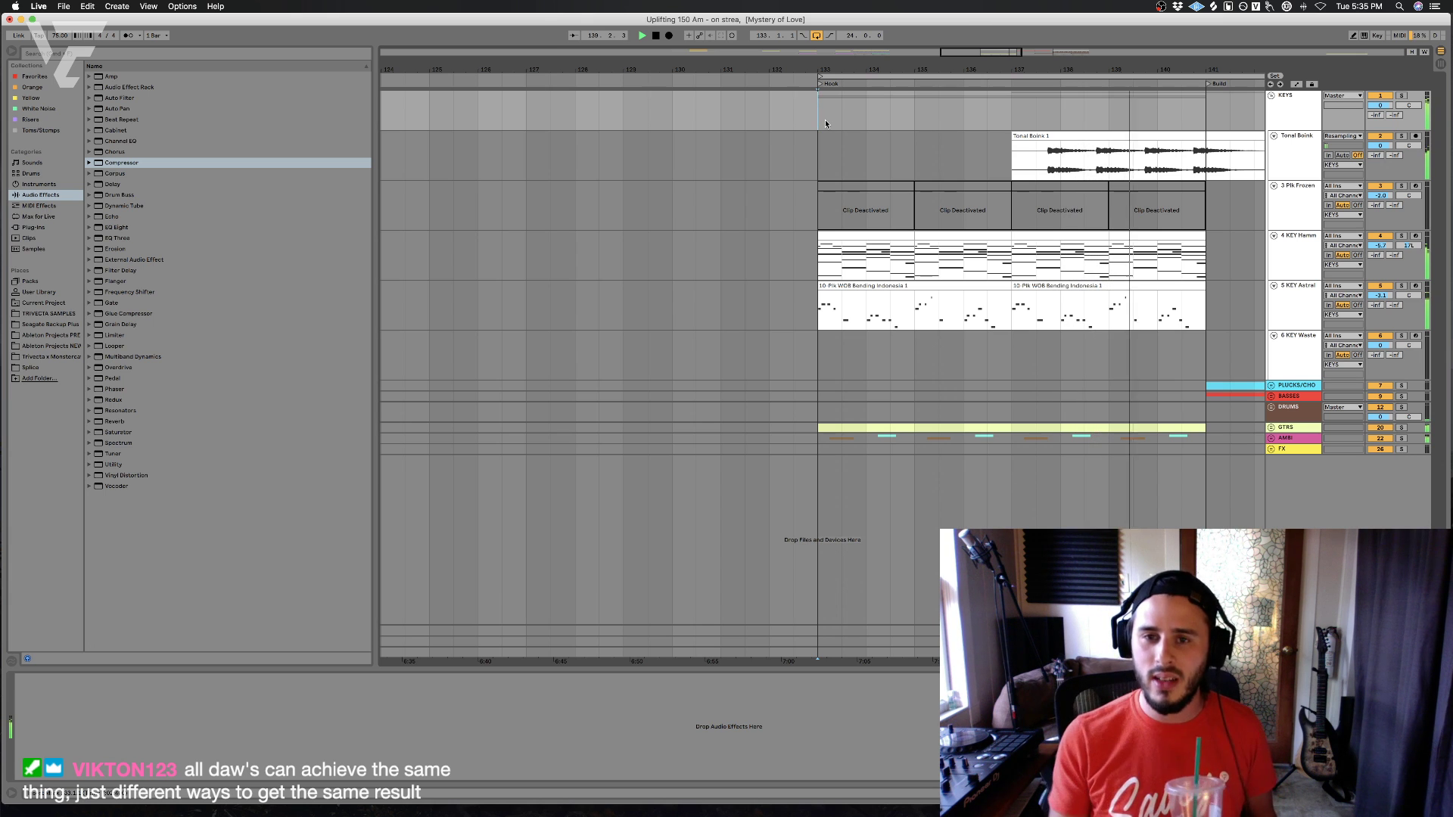
{"action": "scroll", "coordinate": [826, 202], "scroll_direction": "right", "scroll_amount": 10}
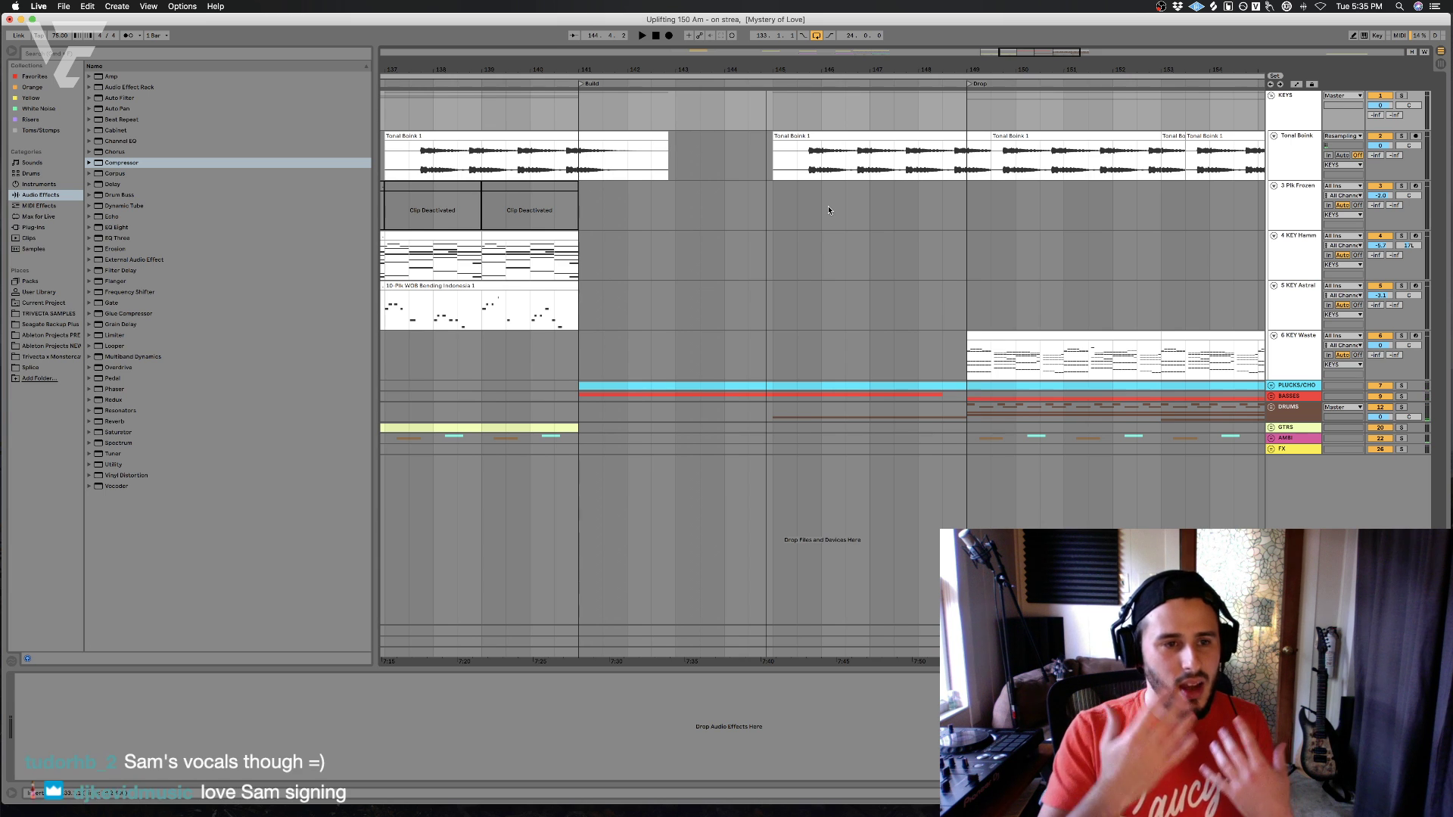
{"action": "scroll", "coordinate": [817, 219], "scroll_direction": "left", "scroll_amount": 2}
{"action": "left_click", "coordinate": [806, 226]}
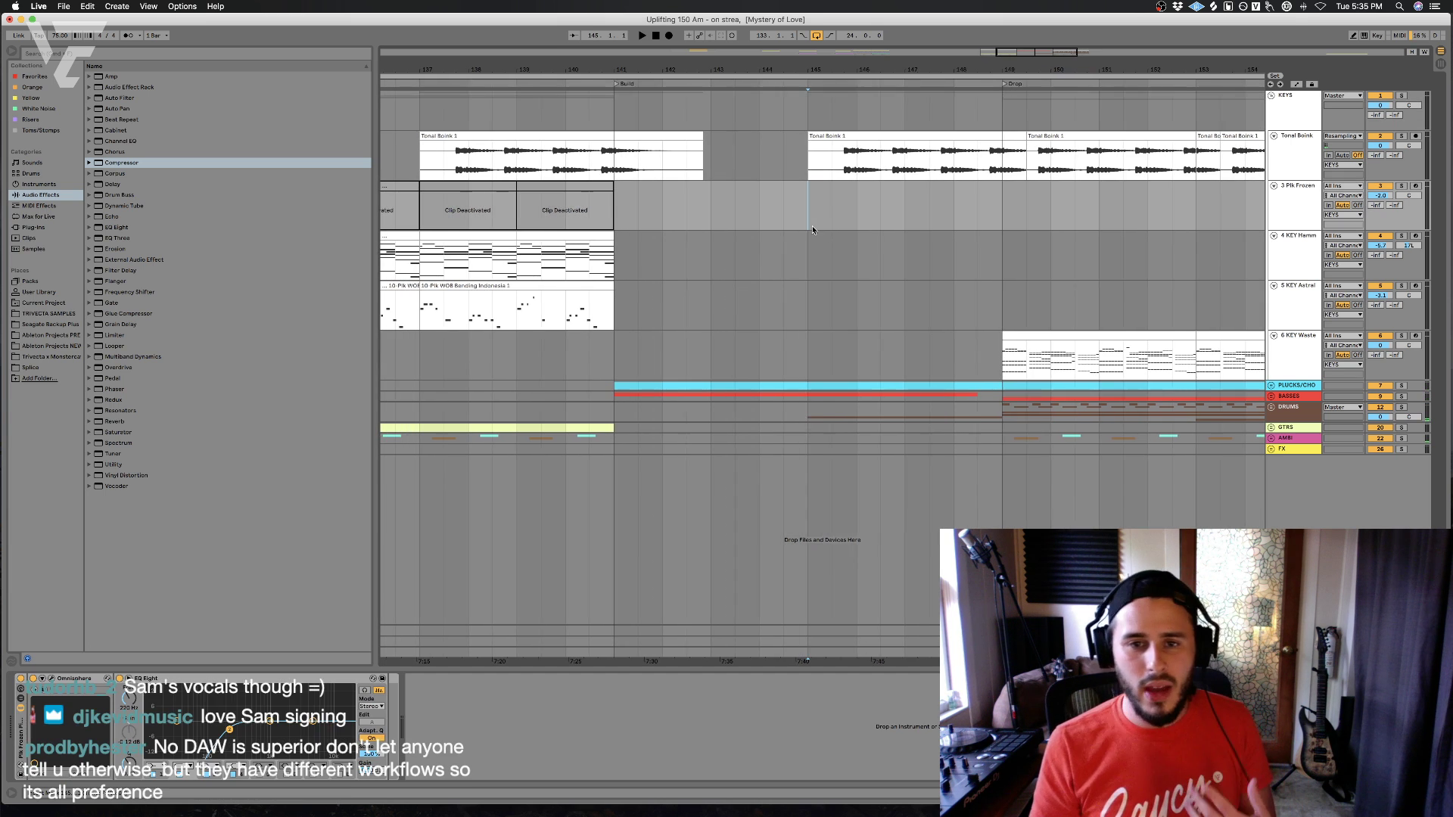
{"action": "scroll", "coordinate": [806, 227], "scroll_direction": "left", "scroll_amount": 2}
{"action": "left_click", "coordinate": [804, 227]}
{"action": "scroll", "coordinate": [804, 229], "scroll_direction": "right", "scroll_amount": 1}
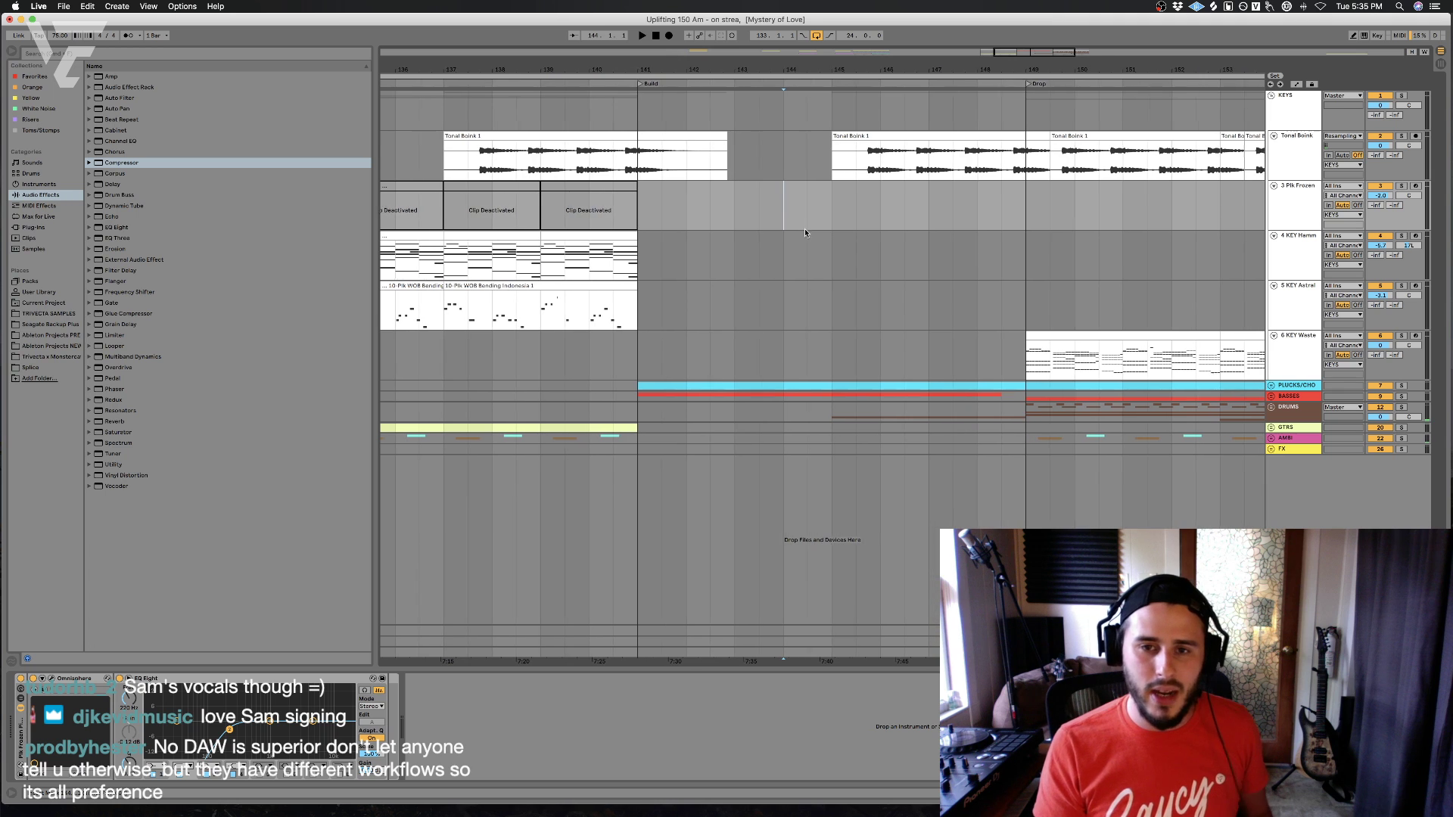
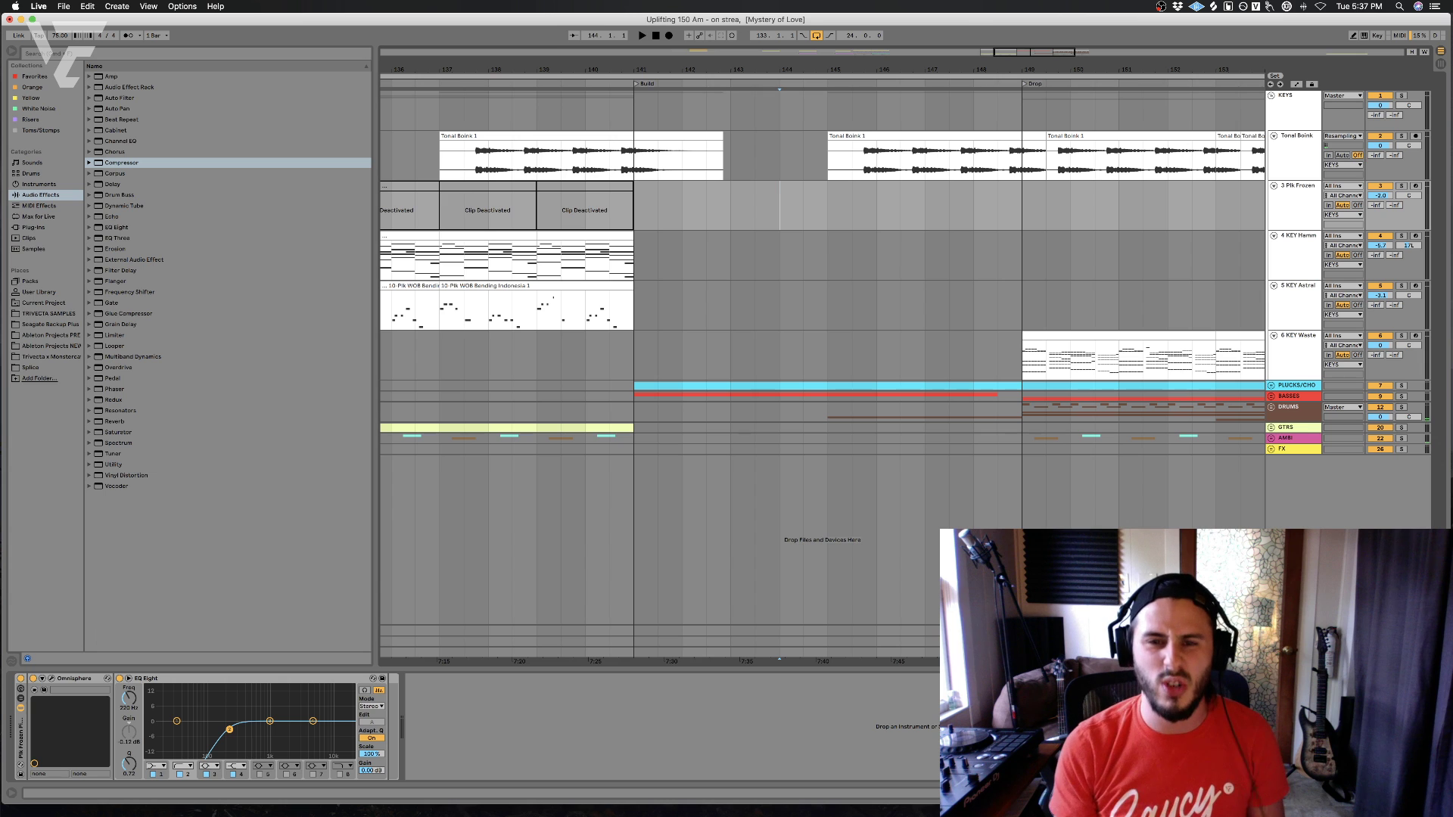
- Copy the whole Hook across all tracks, bars 133 to 141, and paste it at bar 125 directly before the Hook
{"action": "scroll", "coordinate": [820, 391], "scroll_direction": "left", "scroll_amount": 5}
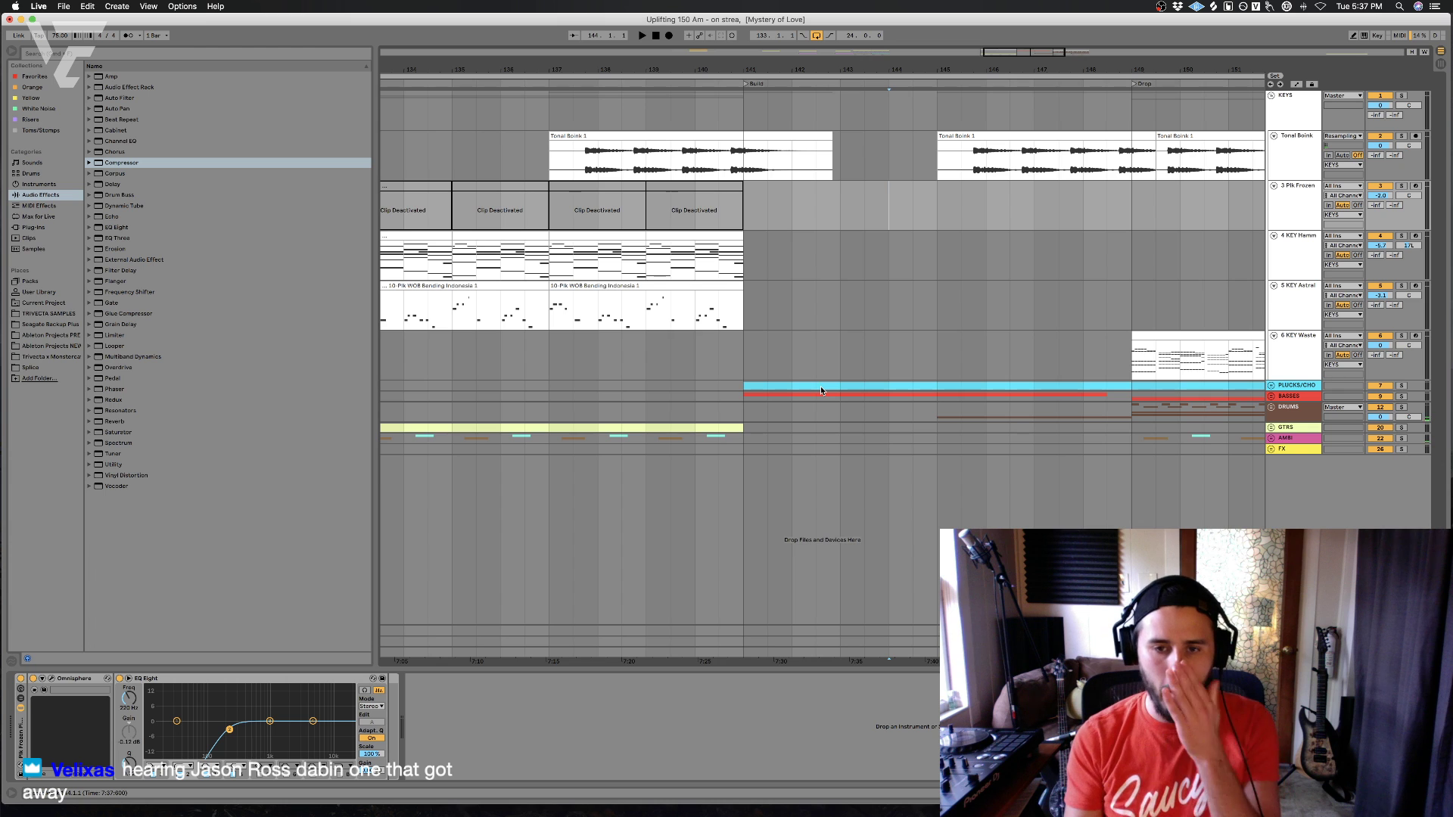
{"action": "scroll", "coordinate": [646, 381], "scroll_direction": "left", "scroll_amount": 5}
{"action": "left_click", "coordinate": [648, 367]}
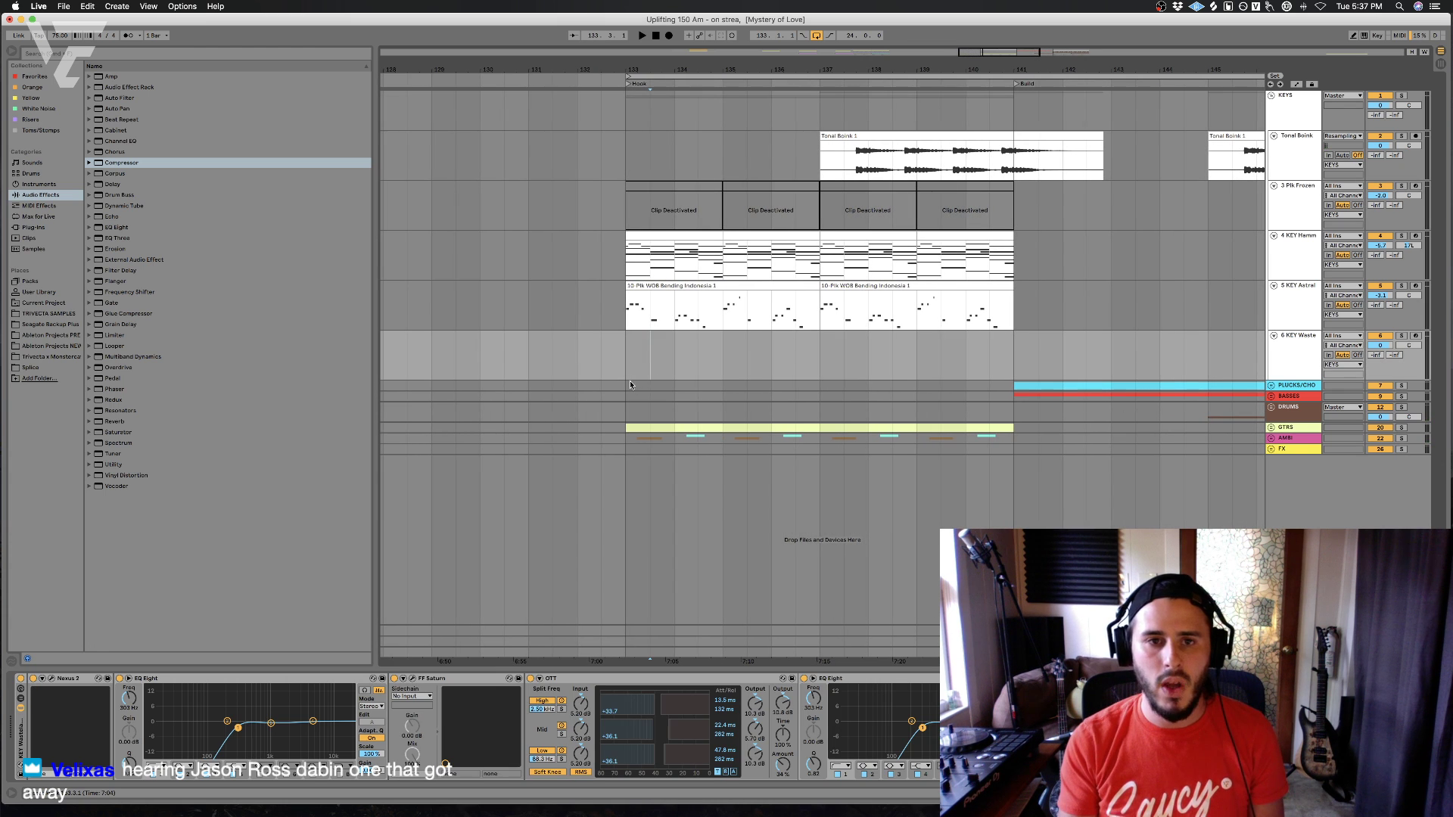
{"action": "left_click_drag", "start_coordinate": [623, 113], "coordinate": [1007, 458]}
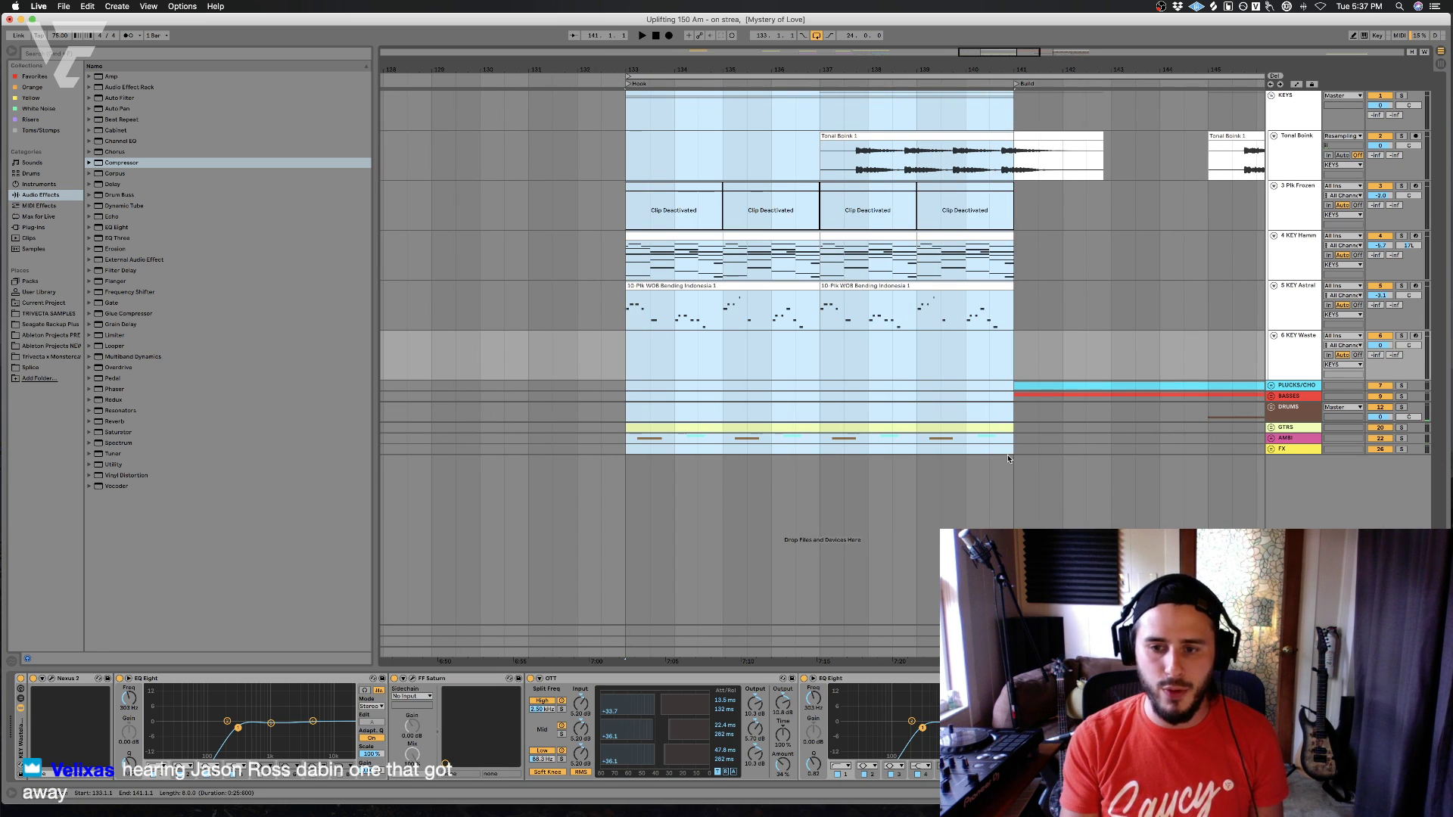
{"action": "scroll", "coordinate": [999, 448], "scroll_direction": "left", "scroll_amount": 7}
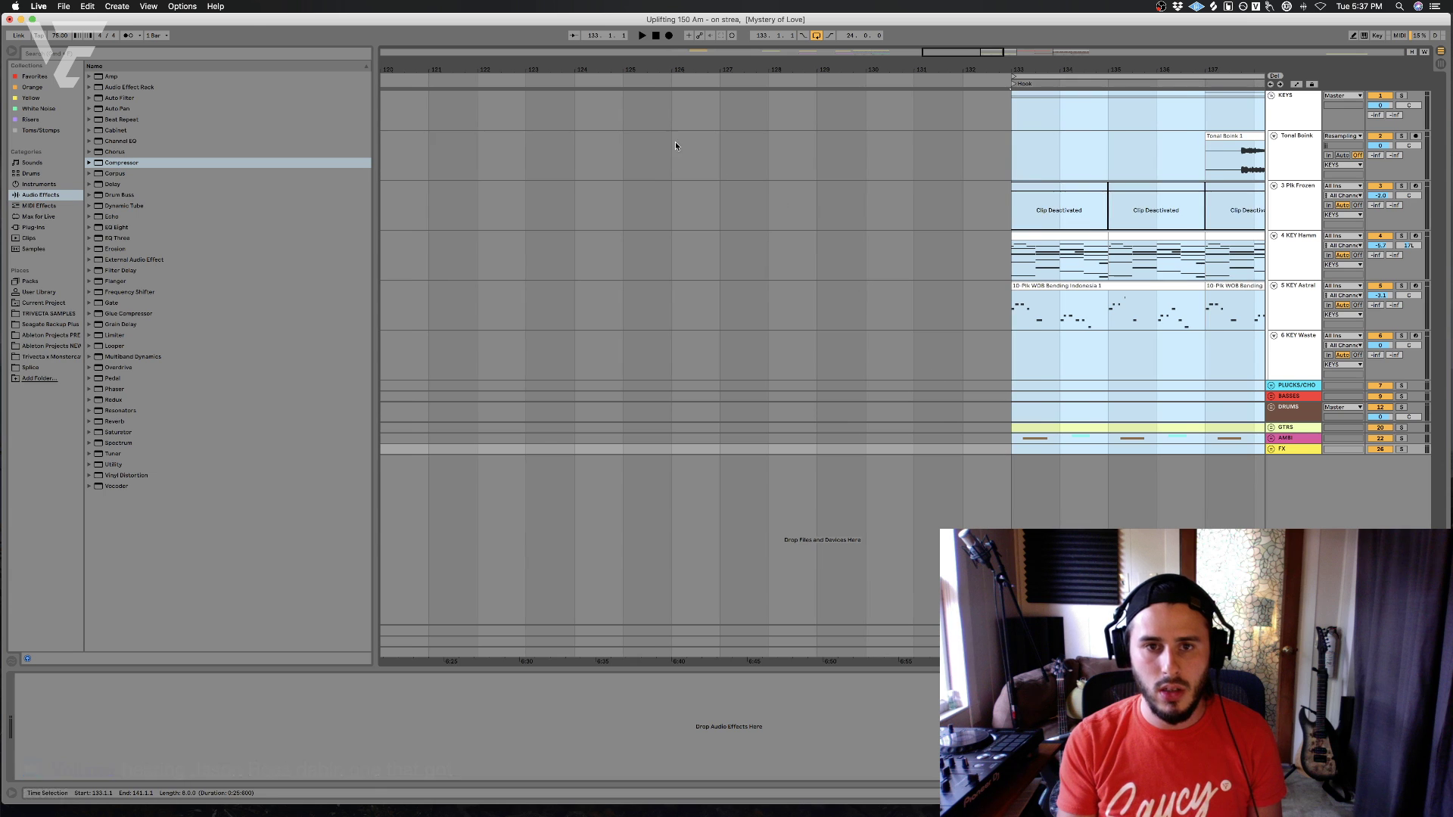
{"action": "left_click", "coordinate": [611, 111]}
{"action": "key", "text": "super+v"}
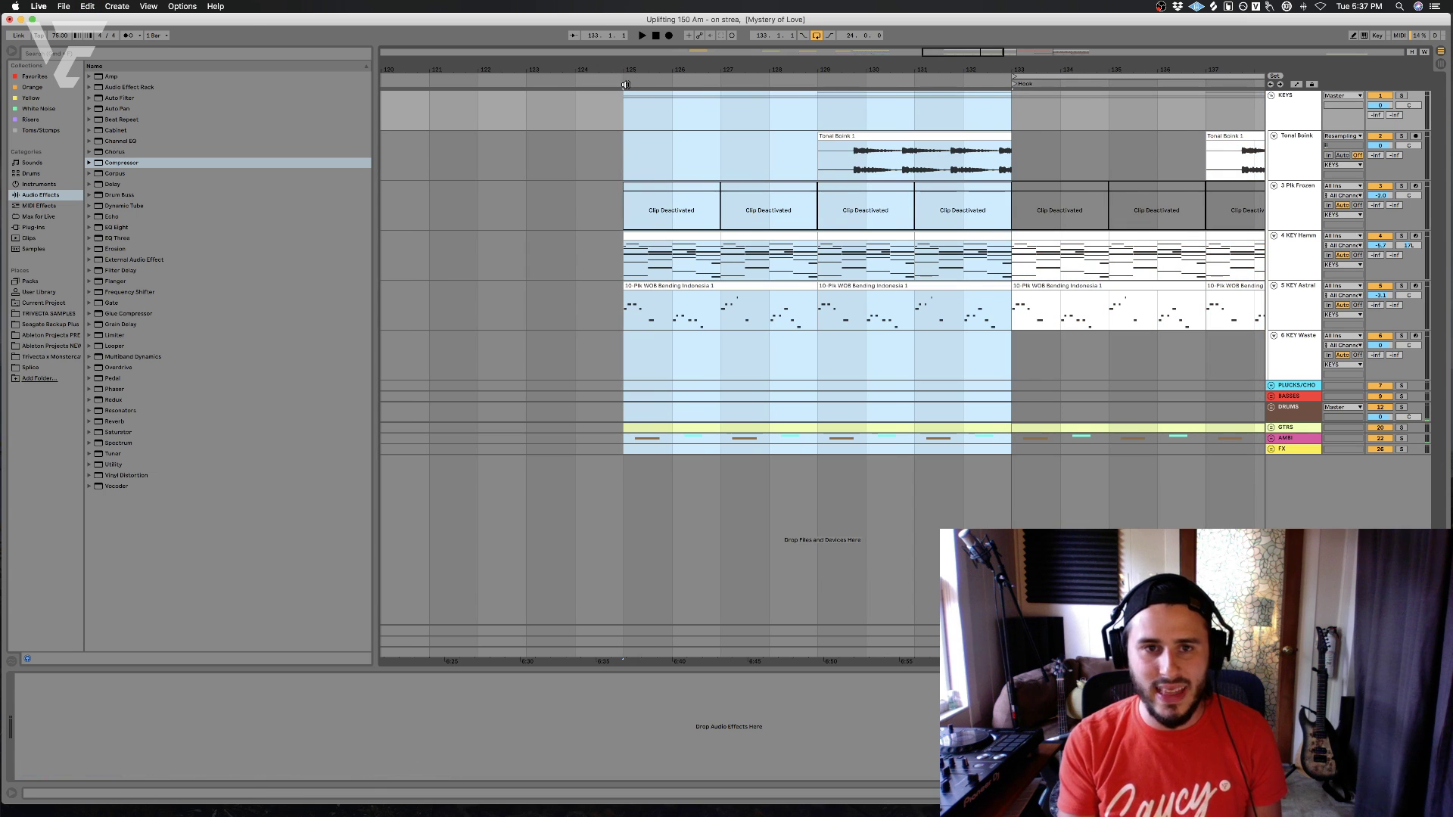
- Add a locator named Verse at bar 125, where the copied section begins
{"action": "left_click", "coordinate": [631, 114]}
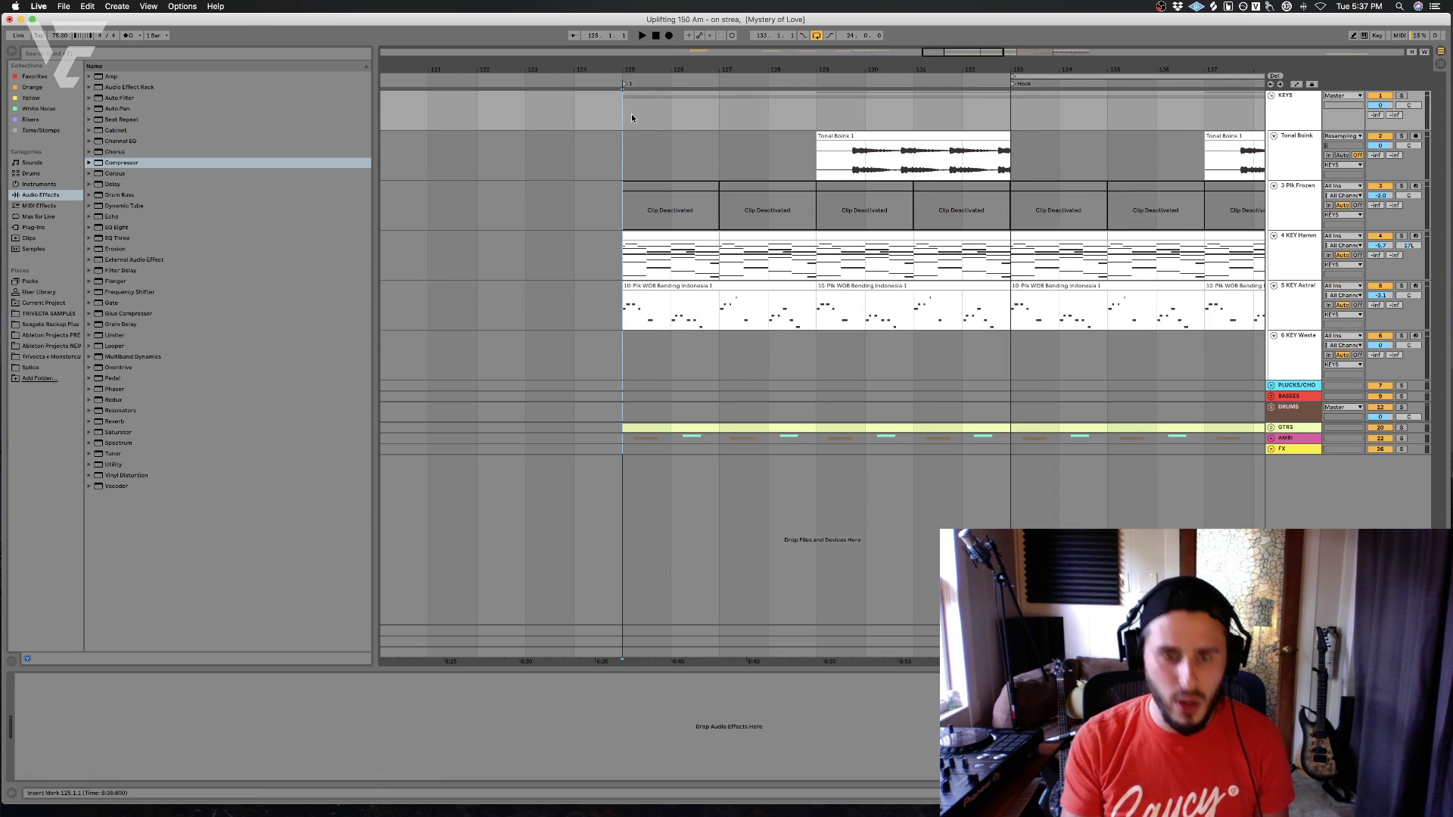
{"action": "right_click", "coordinate": [629, 89]}
{"action": "left_click", "coordinate": [634, 93]}
{"action": "type", "text": "Verse"}
{"action": "key", "text": "Return"}
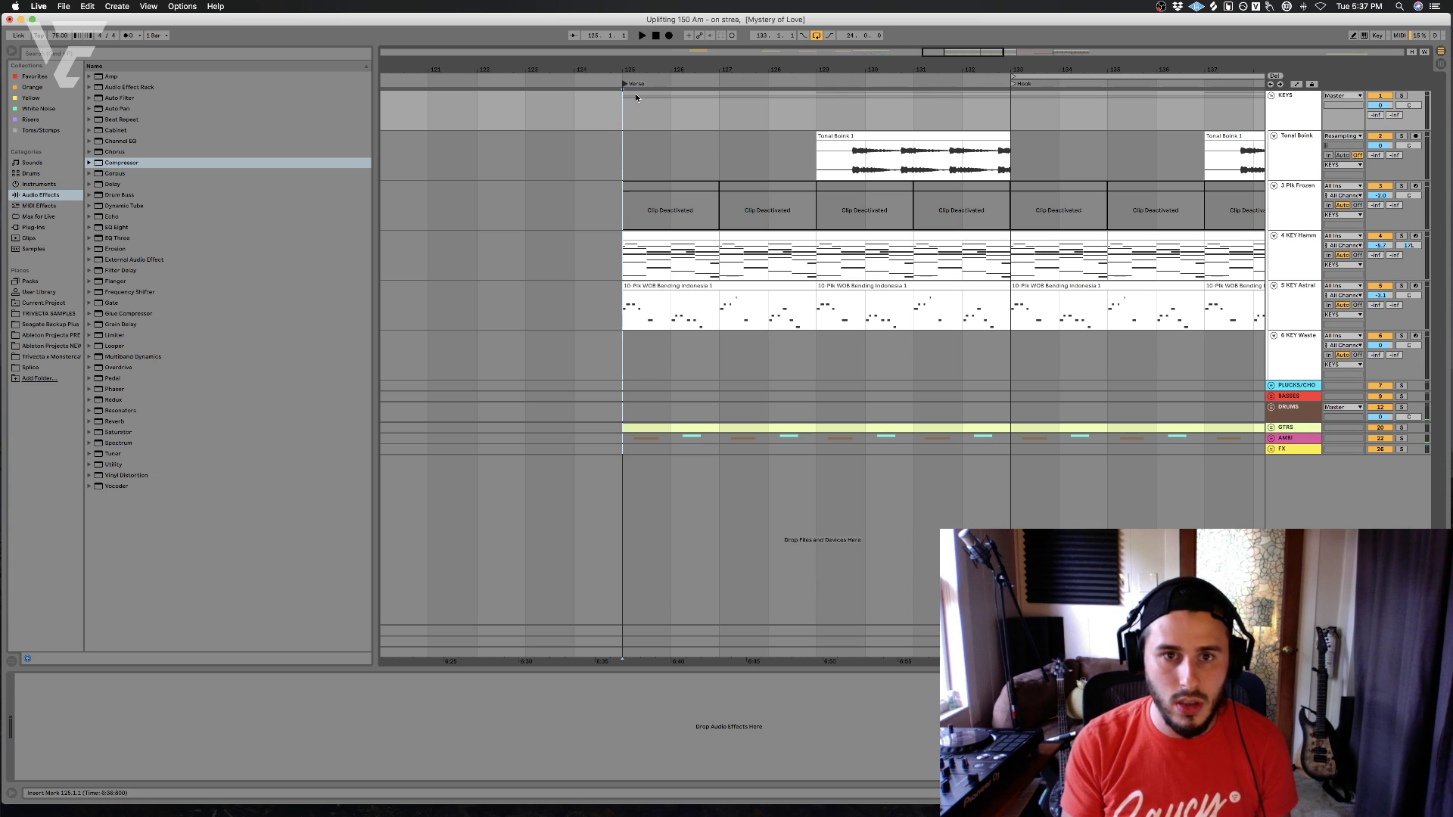
{"action": "left_click_drag", "start_coordinate": [634, 151], "coordinate": [813, 318]}
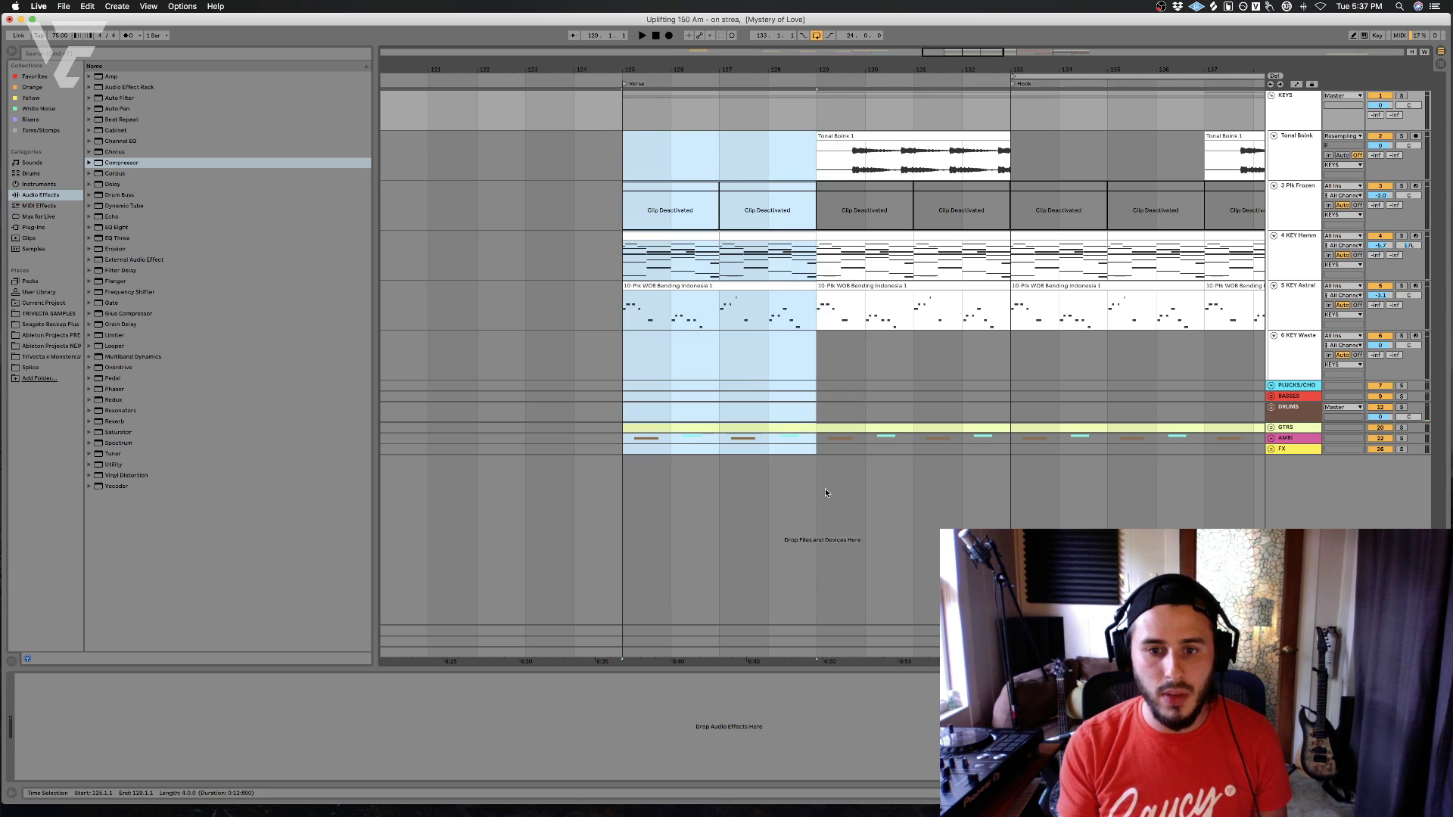
{"action": "left_click", "coordinate": [822, 177]}
{"action": "left_click_drag", "start_coordinate": [822, 176], "coordinate": [1009, 474]}
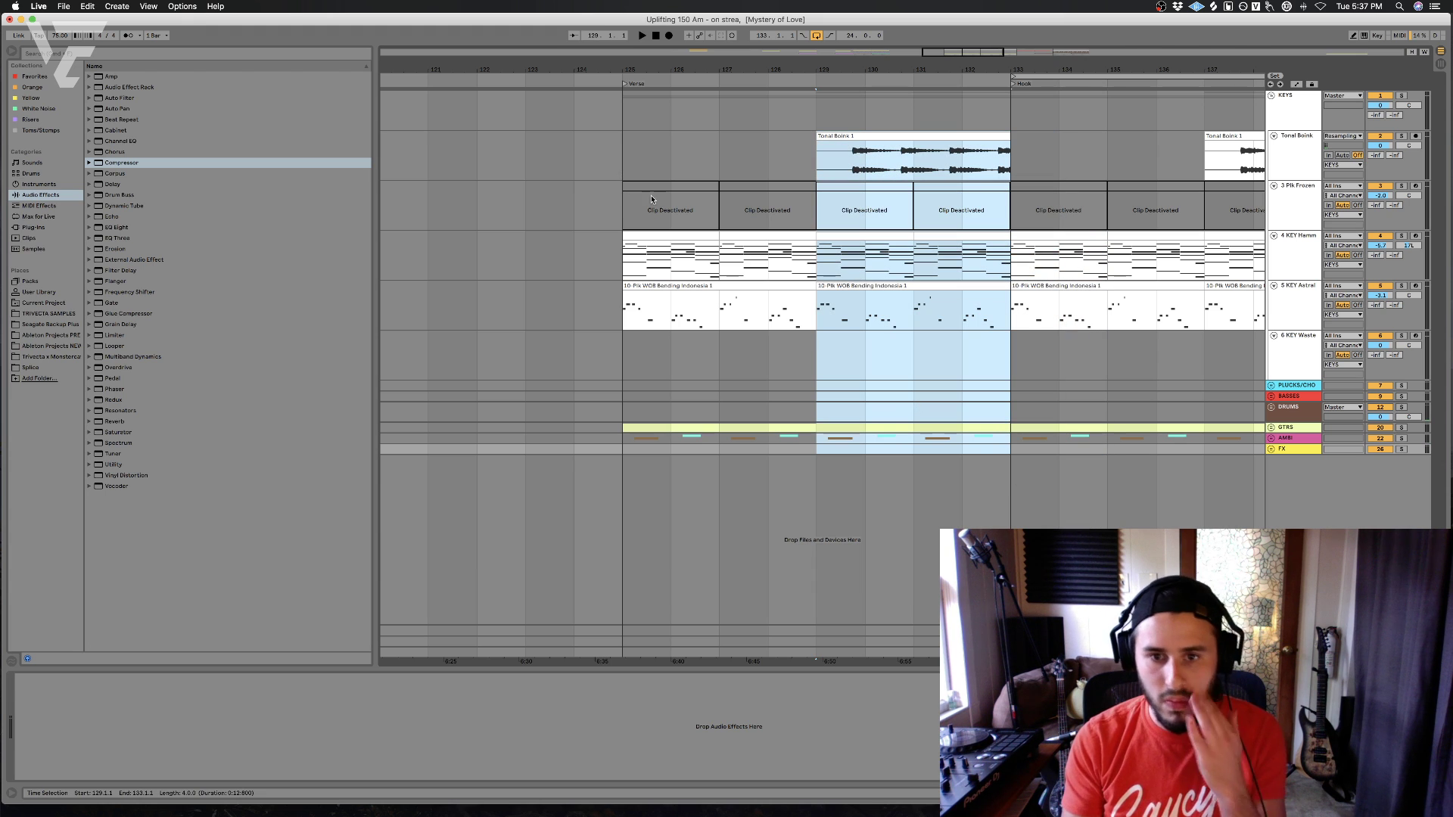
- Copy the Verse's first two bars on the tracks below KEYS to bar 121 and its last two bars to bar 123
{"action": "left_click_drag", "start_coordinate": [640, 171], "coordinate": [717, 453]}
{"action": "left_click", "coordinate": [451, 153]}
{"action": "key", "text": "super+v"}
{"action": "left_click_drag", "start_coordinate": [923, 156], "coordinate": [1015, 449]}
{"action": "key", "text": "super+c"}
{"action": "left_click", "coordinate": [519, 145]}
{"action": "key", "text": "super+v"}
- Trim the start of the pasted Tonal Boink clip to late in bar 123 and add a locator named Intro at bar 121
{"action": "left_click", "coordinate": [425, 145]}
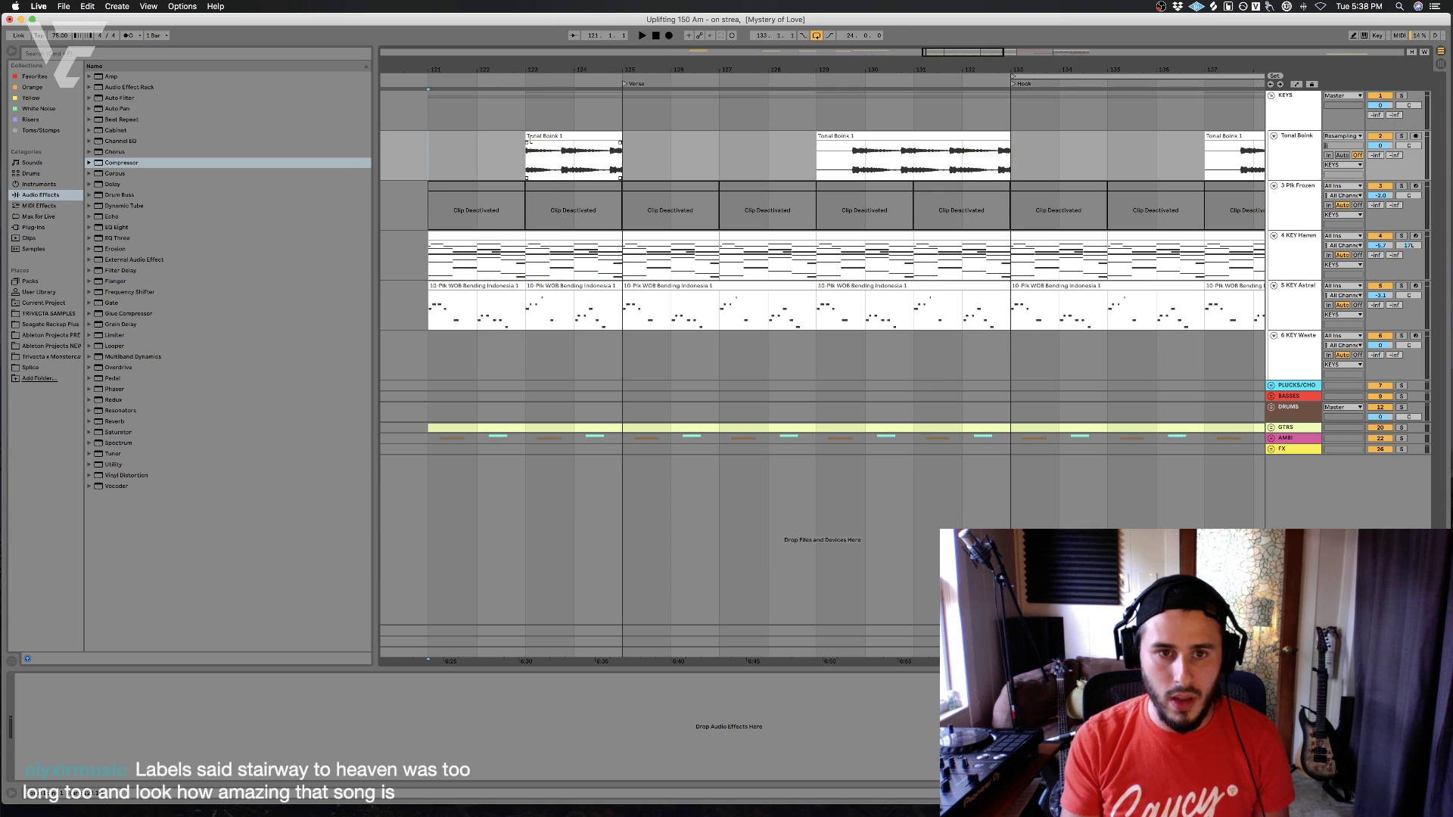
{"action": "left_click_drag", "start_coordinate": [528, 137], "coordinate": [562, 151]}
{"action": "left_click", "coordinate": [436, 159]}
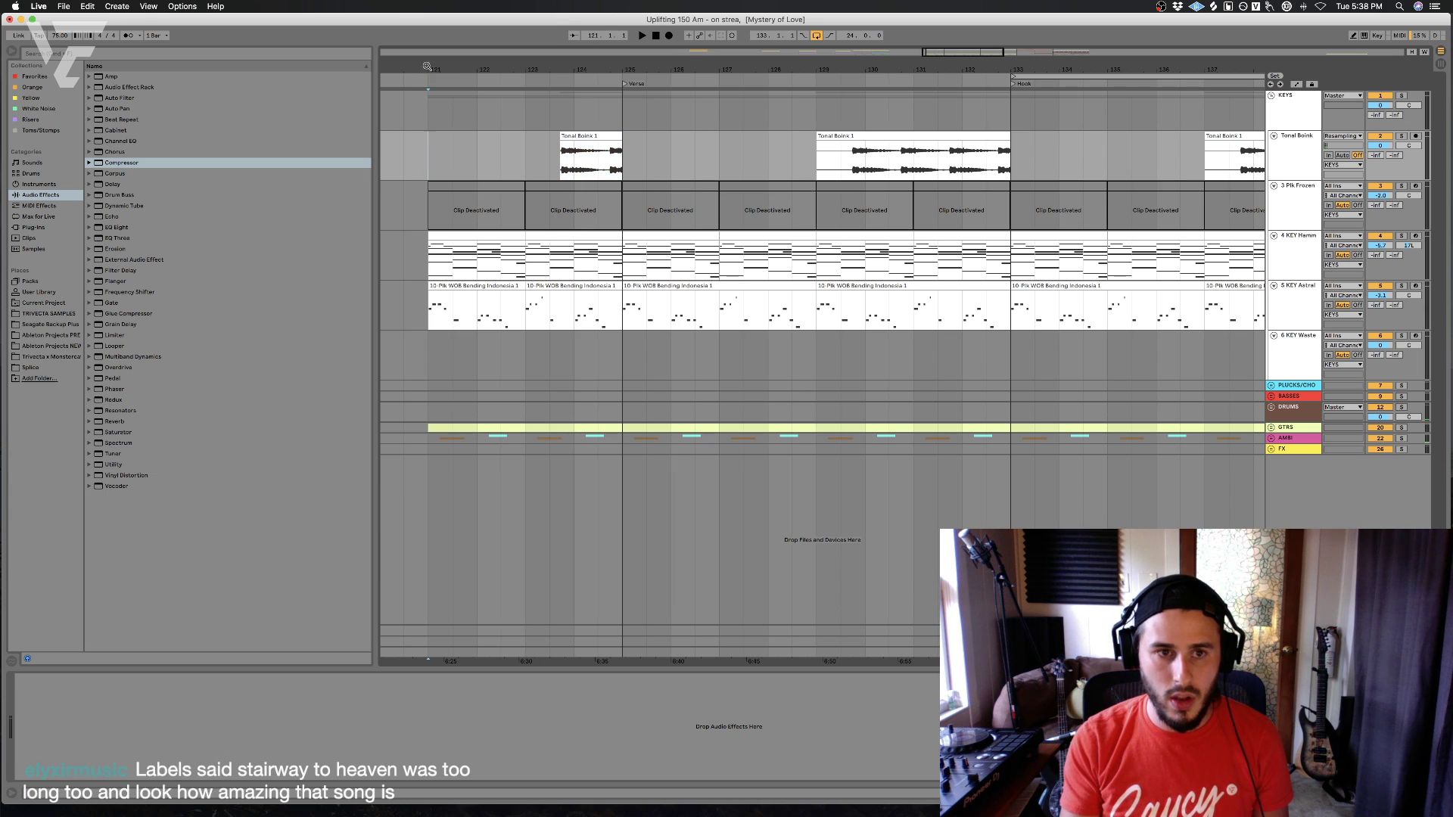
{"action": "right_click", "coordinate": [428, 76]}
{"action": "left_click", "coordinate": [470, 107]}
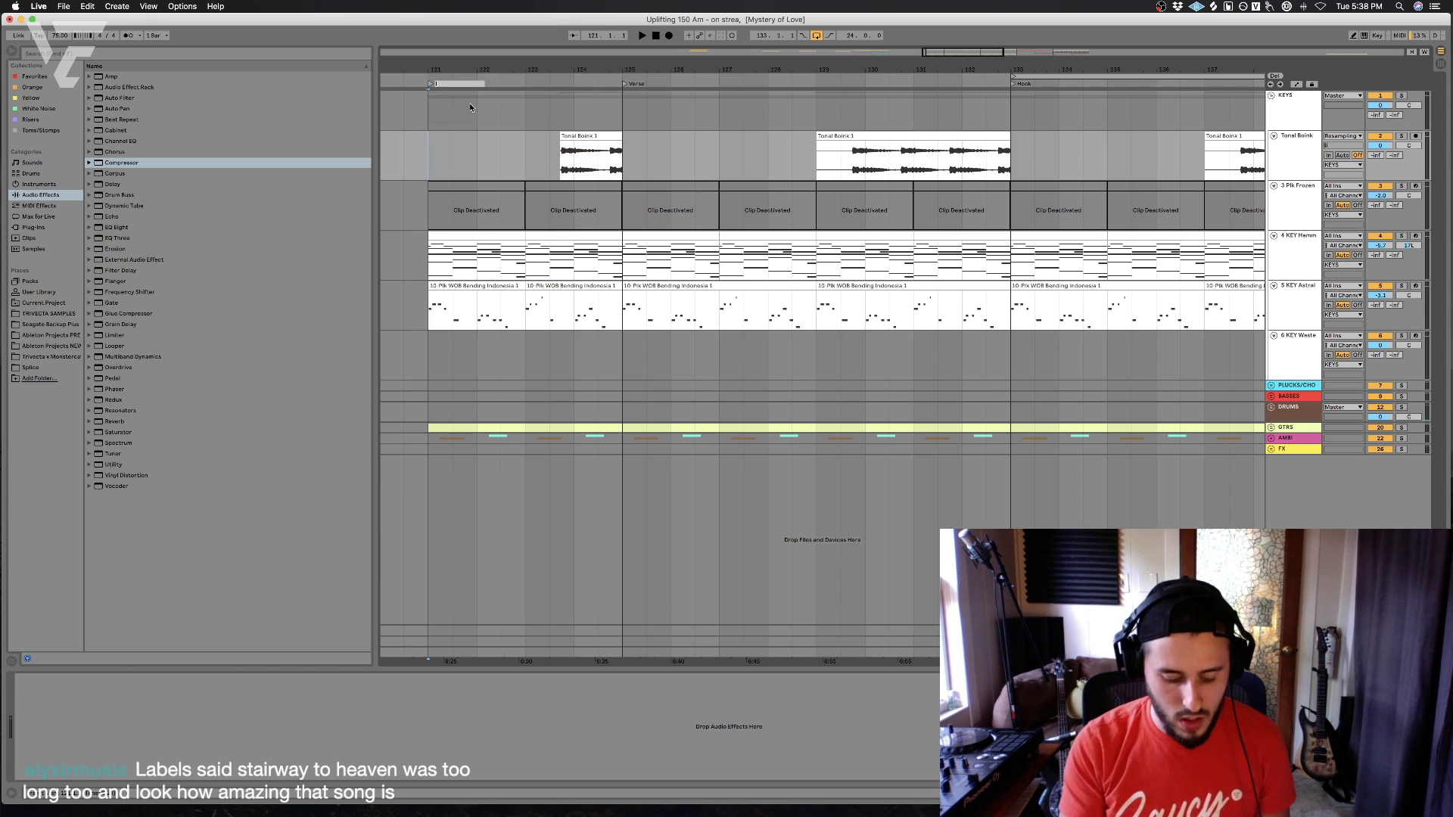
{"action": "type", "text": "Intro"}
{"action": "key", "text": "Return"}
- Audition the Intro's opening from just before bar 121 and move the insert marker slightly earlier in bar 120
{"action": "left_click_drag", "start_coordinate": [400, 70], "coordinate": [400, 110]}
{"action": "left_click", "coordinate": [437, 150]}
{"action": "left_click", "coordinate": [456, 152]}
{"action": "key", "text": "space"}
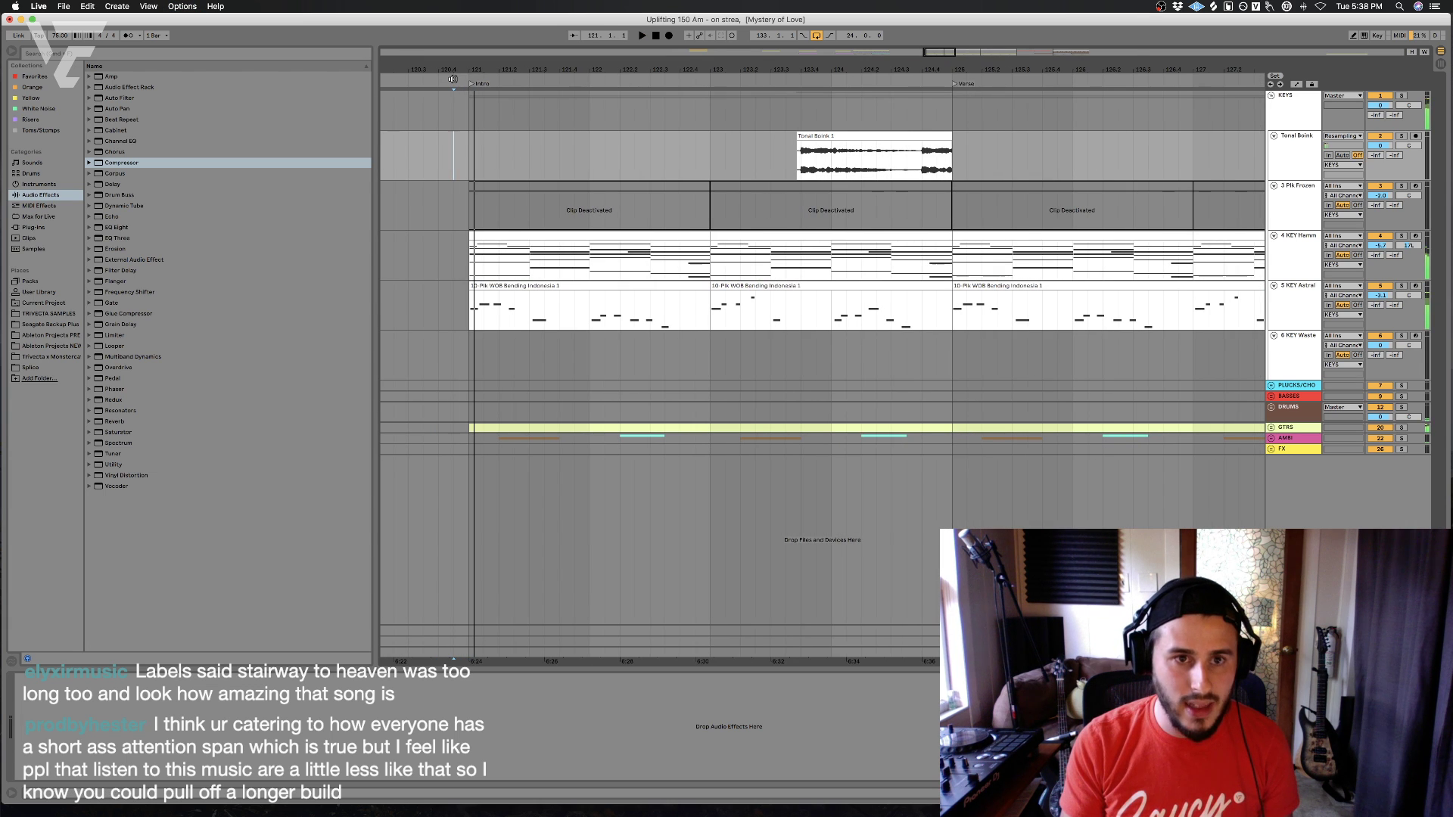
{"action": "left_click", "coordinate": [442, 148]}
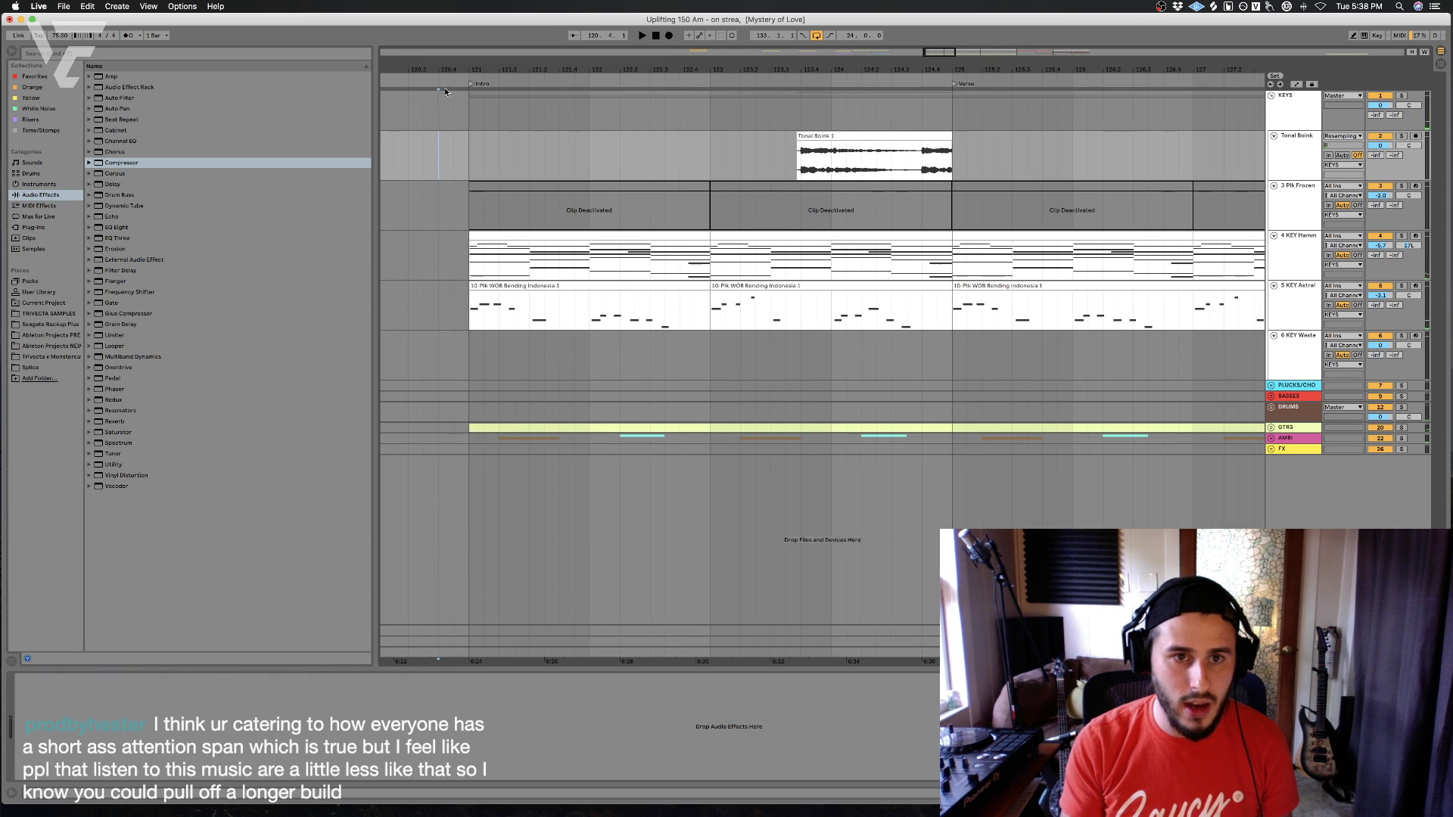
- Add a locator at the insert marker on the last beat of bar 120, just before the Intro
{"action": "right_click", "coordinate": [440, 81]}
{"action": "left_click", "coordinate": [459, 109]}
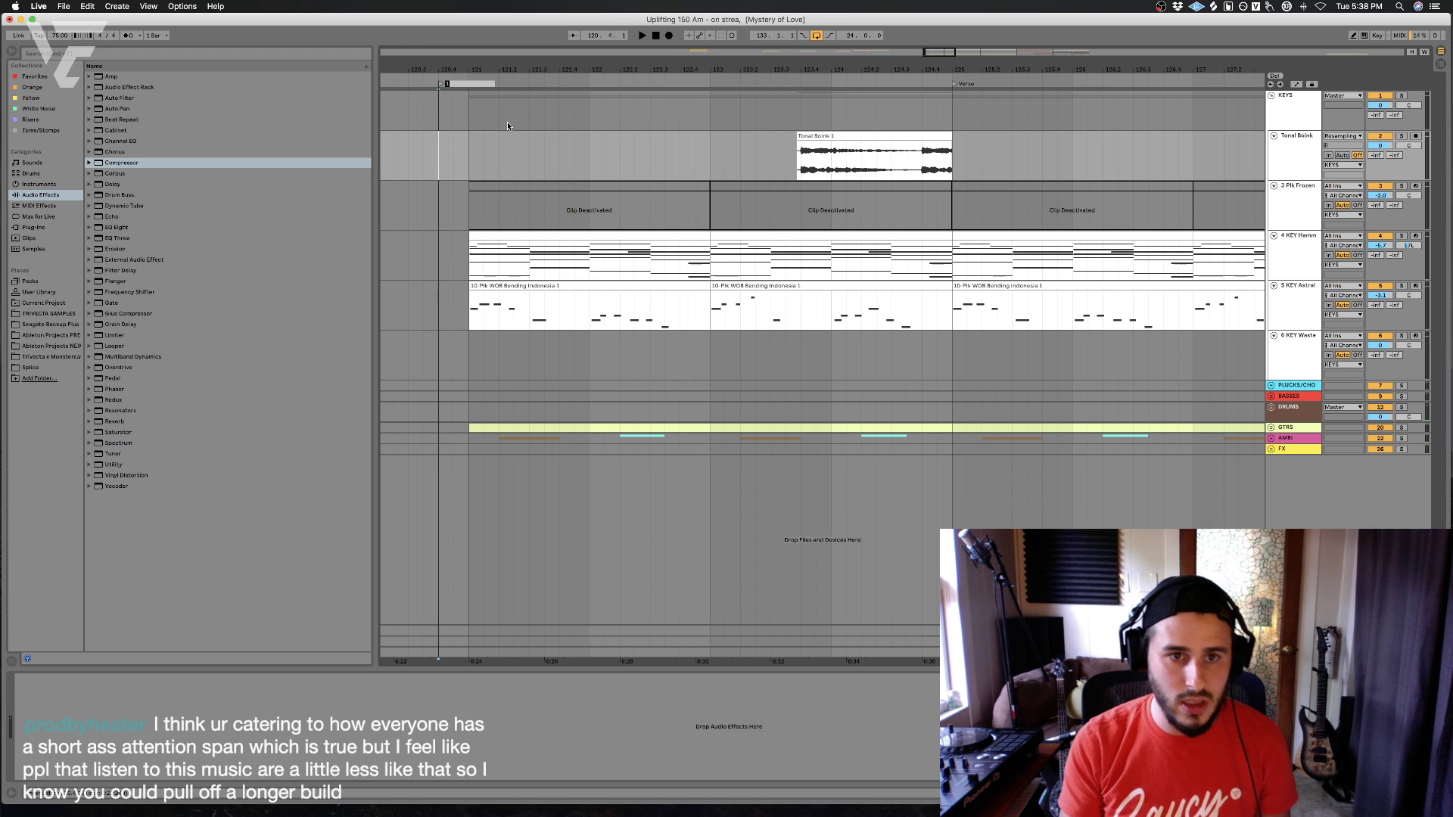
{"action": "key", "text": "Return"}
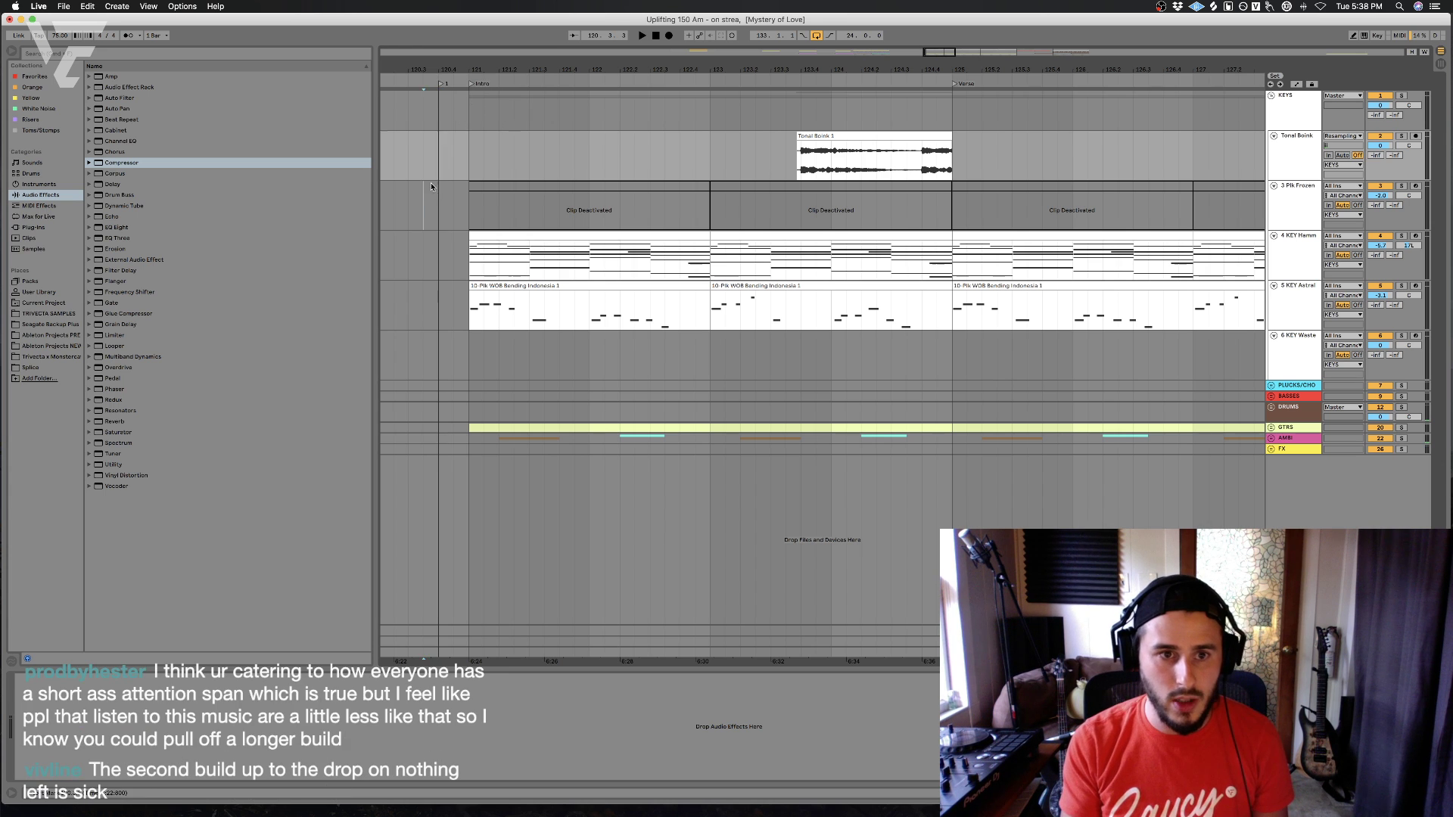
- Select the arrangement from late in bar 120 to the Drop's end to check its duration, review the sections, and clear the selection
{"action": "scroll", "coordinate": [673, 244], "scroll_direction": "right", "scroll_amount": 10}
{"action": "scroll", "coordinate": [673, 244], "scroll_direction": "right", "scroll_amount": 15}
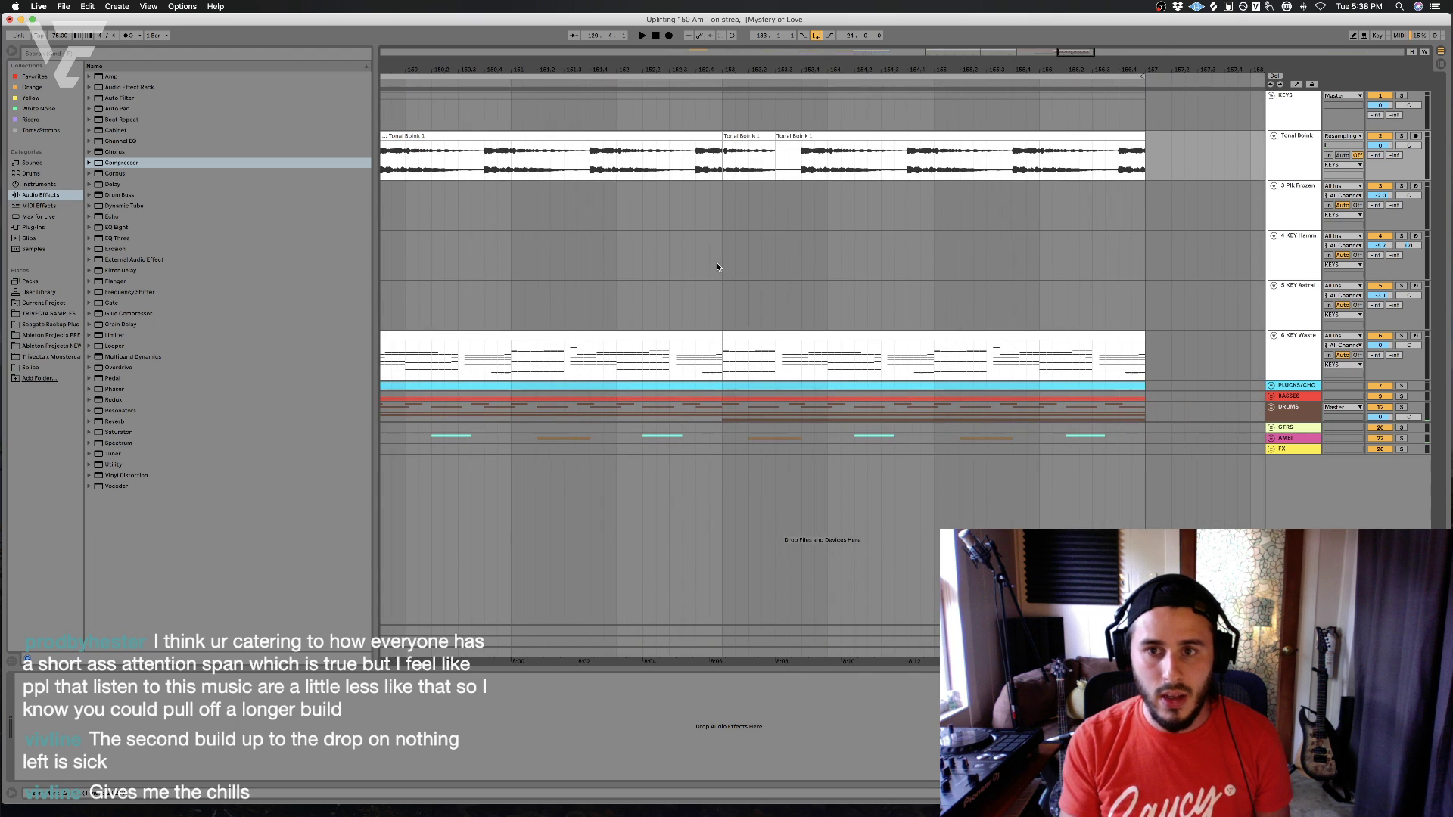
{"action": "left_click", "coordinate": [1143, 318], "text": "shift"}
{"action": "key", "text": "super+c"}
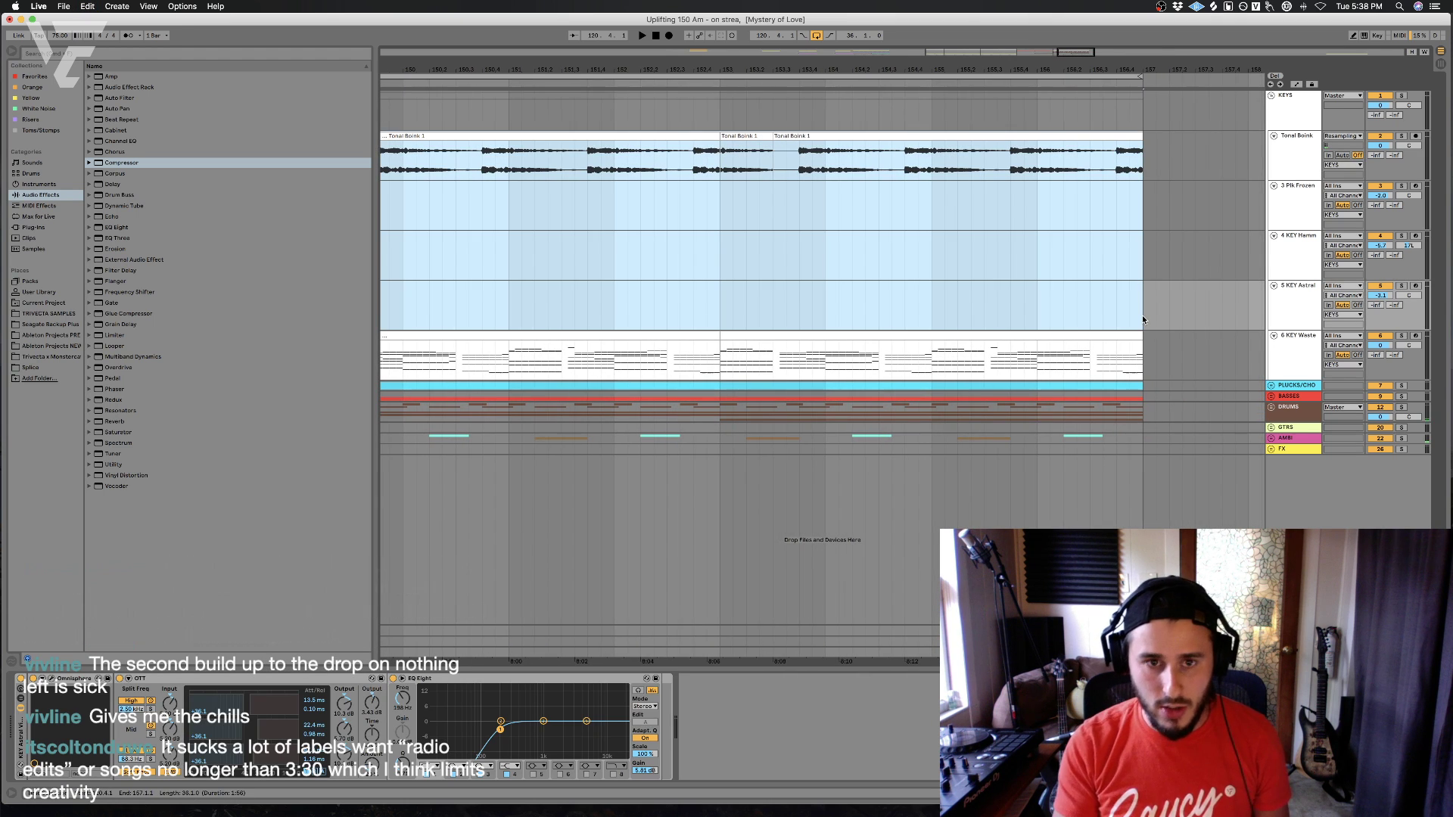
{"action": "left_click_drag", "start_coordinate": [986, 68], "coordinate": [985, 36]}
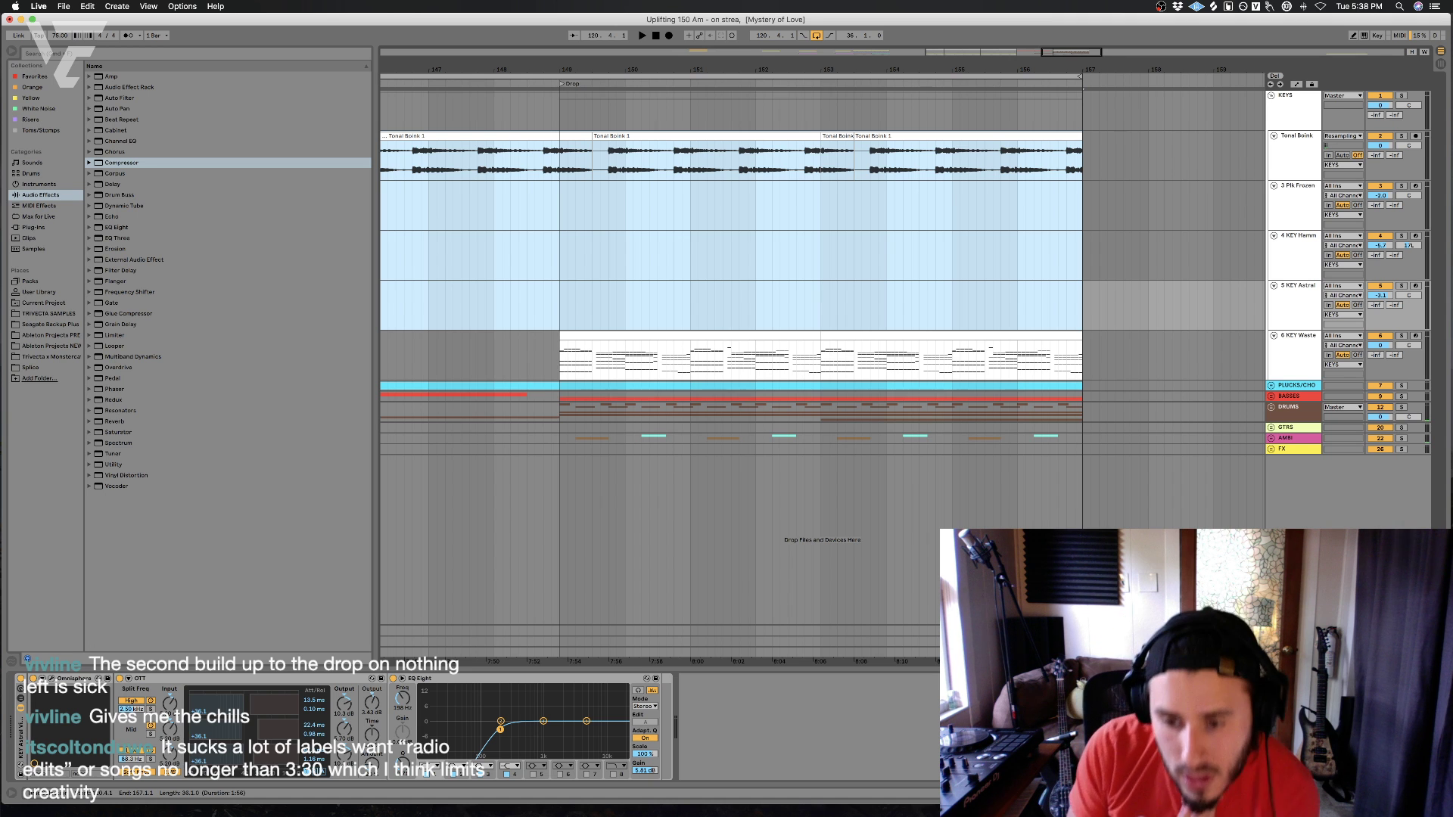
{"action": "scroll", "coordinate": [920, 534], "scroll_direction": "left", "scroll_amount": 15}
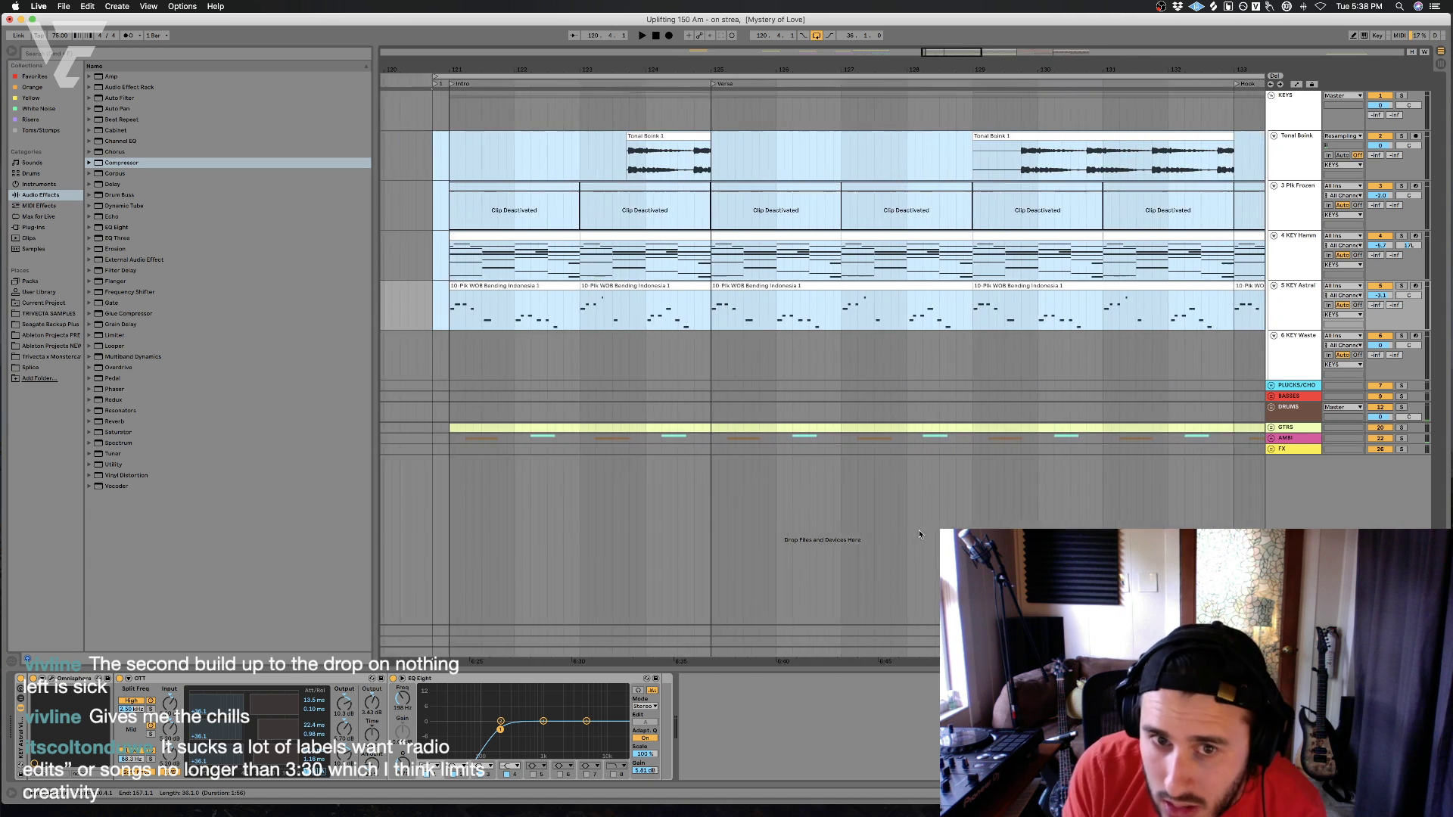
{"action": "scroll", "coordinate": [919, 534], "scroll_direction": "left", "scroll_amount": 3}
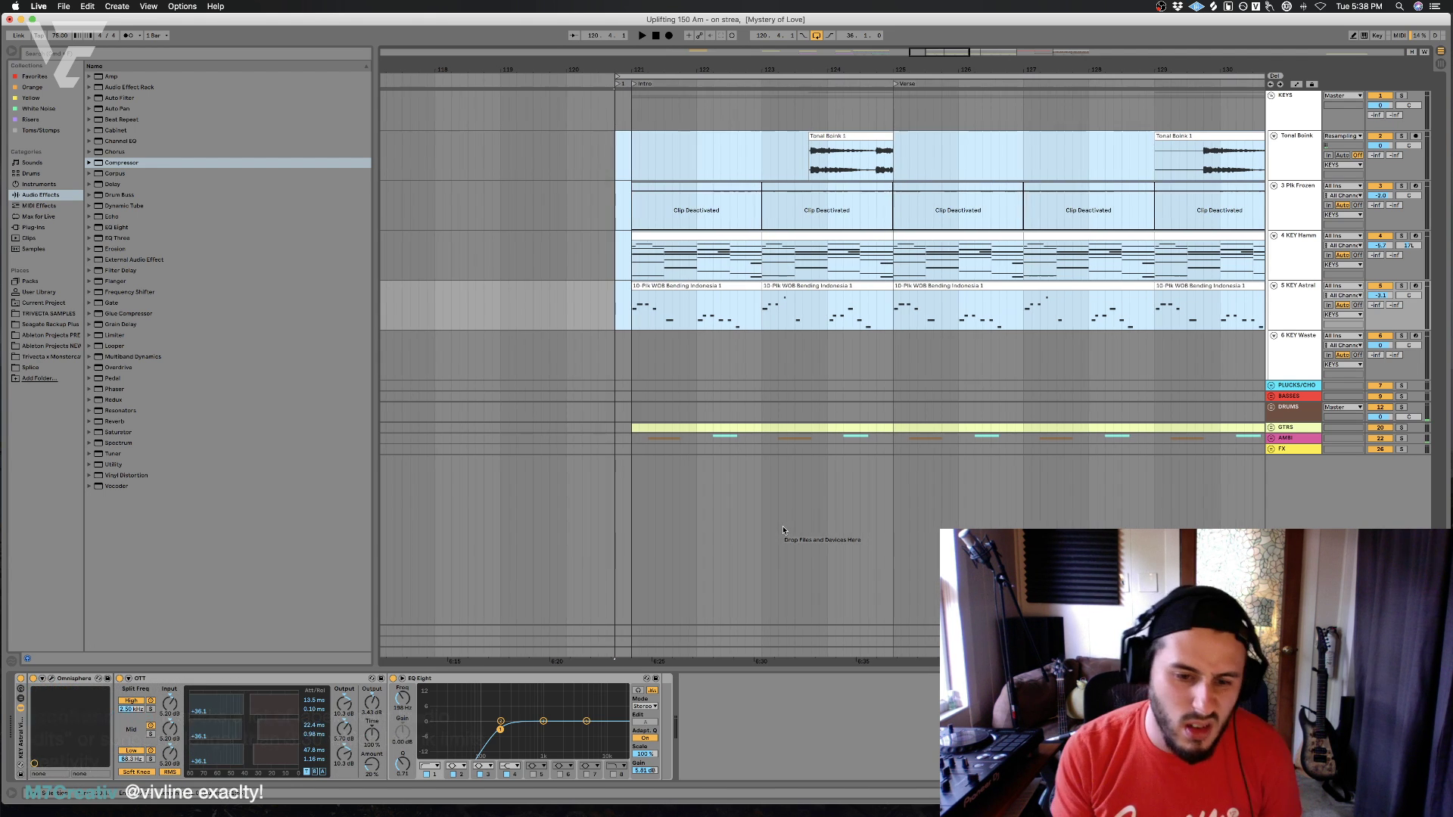
{"action": "scroll", "coordinate": [787, 529], "scroll_direction": "right", "scroll_amount": 6}
{"action": "scroll", "coordinate": [799, 537], "scroll_direction": "right", "scroll_amount": 3}
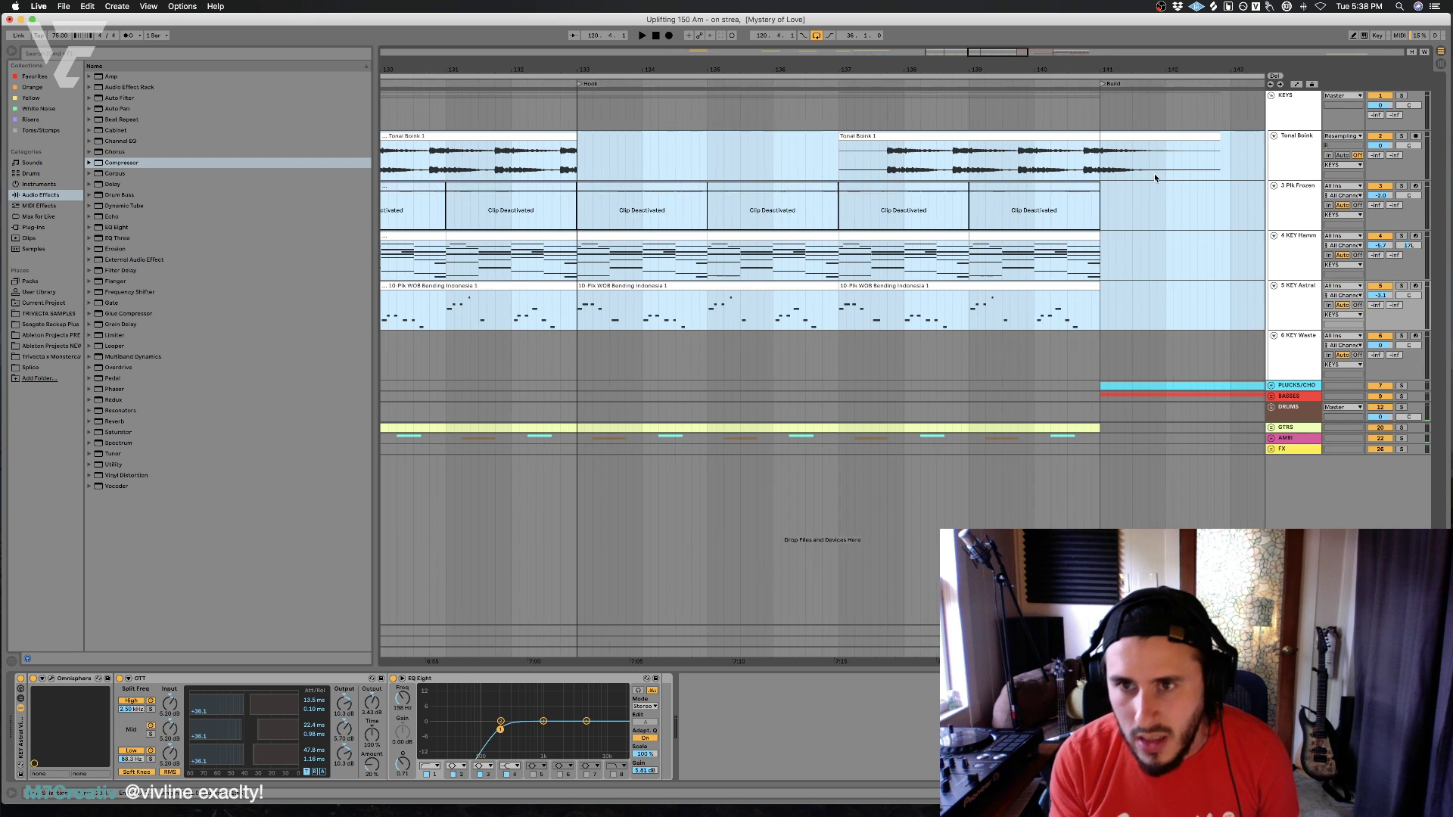
{"action": "scroll", "coordinate": [1143, 189], "scroll_direction": "right", "scroll_amount": 4}
{"action": "scroll", "coordinate": [1142, 193], "scroll_direction": "right", "scroll_amount": 2}
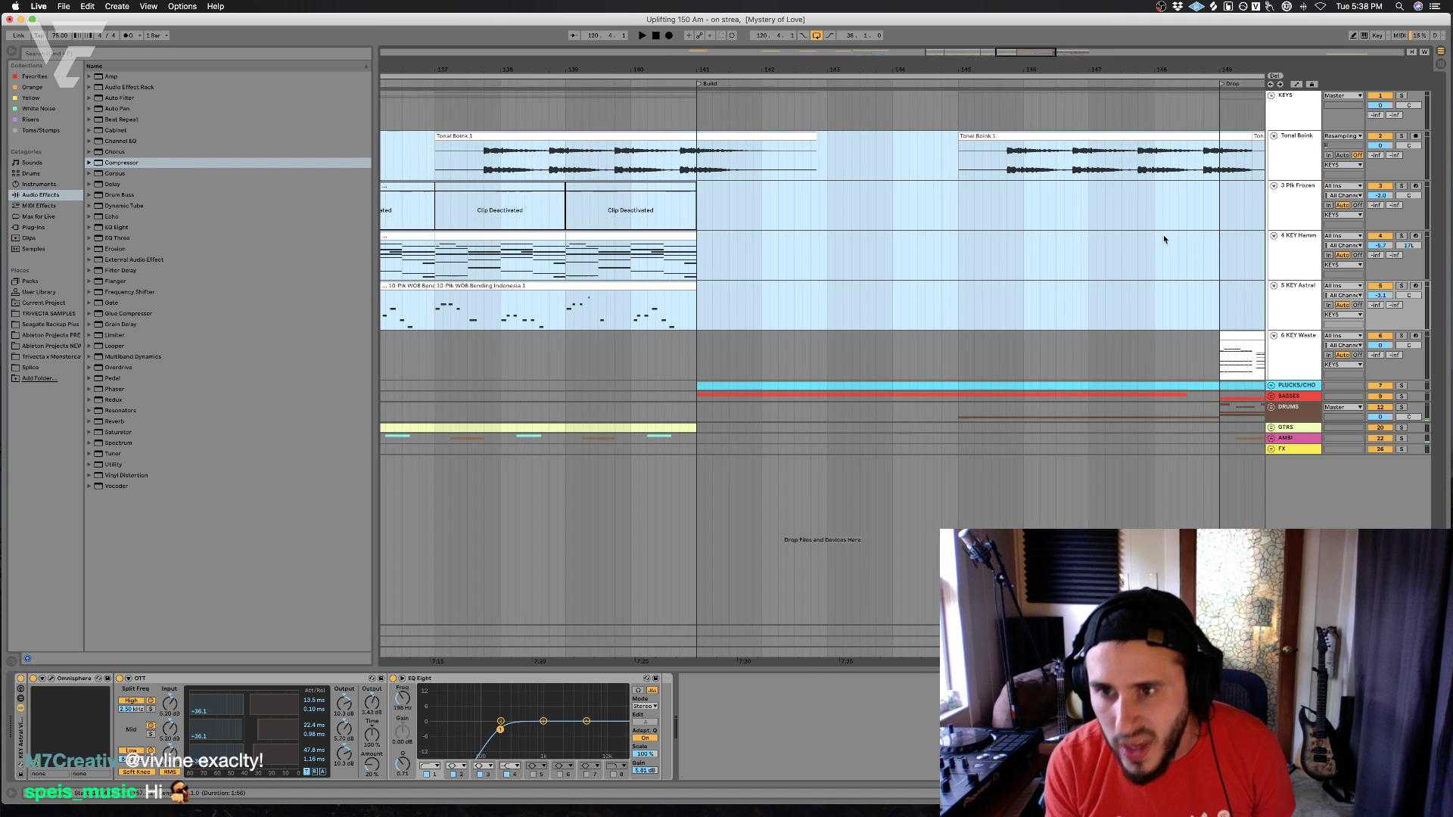
{"action": "left_click_drag", "start_coordinate": [1151, 63], "coordinate": [1150, 45]}
{"action": "left_click", "coordinate": [598, 324]}
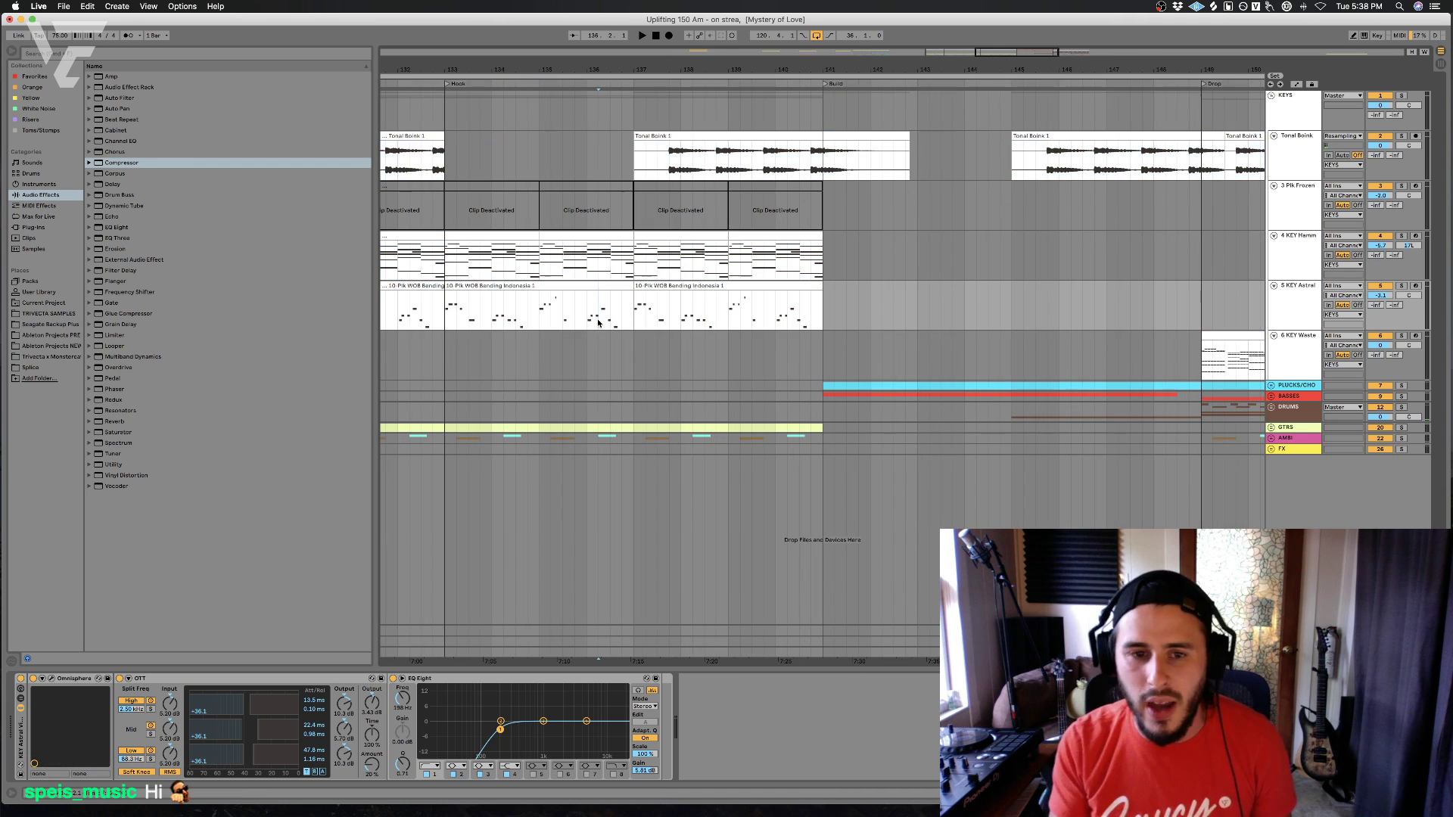
- Move the insert marker back to the Intro at bar 121 on the KEY Astral track and start playback
{"action": "scroll", "coordinate": [619, 338], "scroll_direction": "left", "scroll_amount": 8}
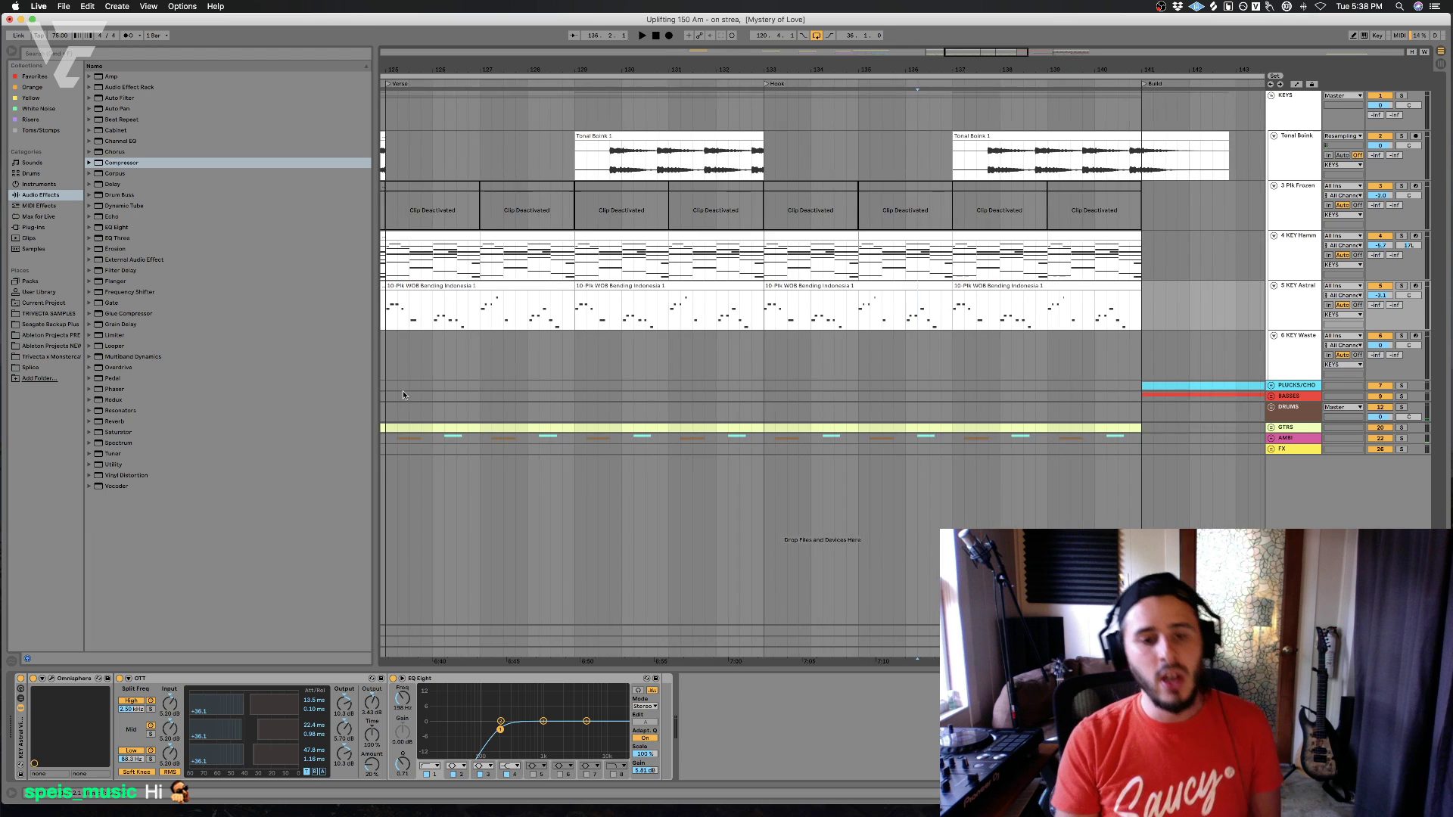
{"action": "left_click", "coordinate": [424, 397]}
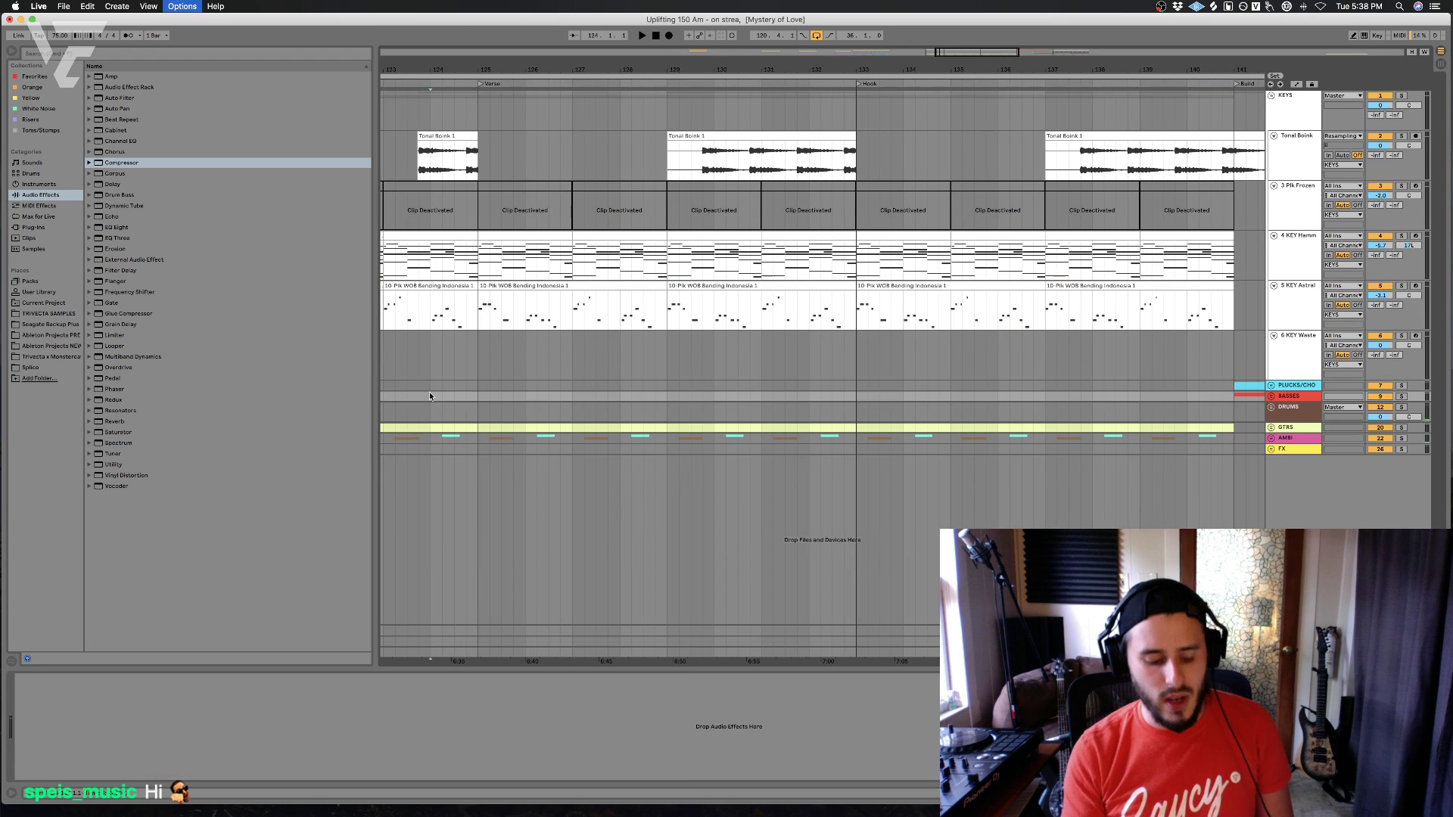
{"action": "scroll", "coordinate": [443, 401], "scroll_direction": "left", "scroll_amount": 1}
{"action": "scroll", "coordinate": [452, 401], "scroll_direction": "left", "scroll_amount": 4}
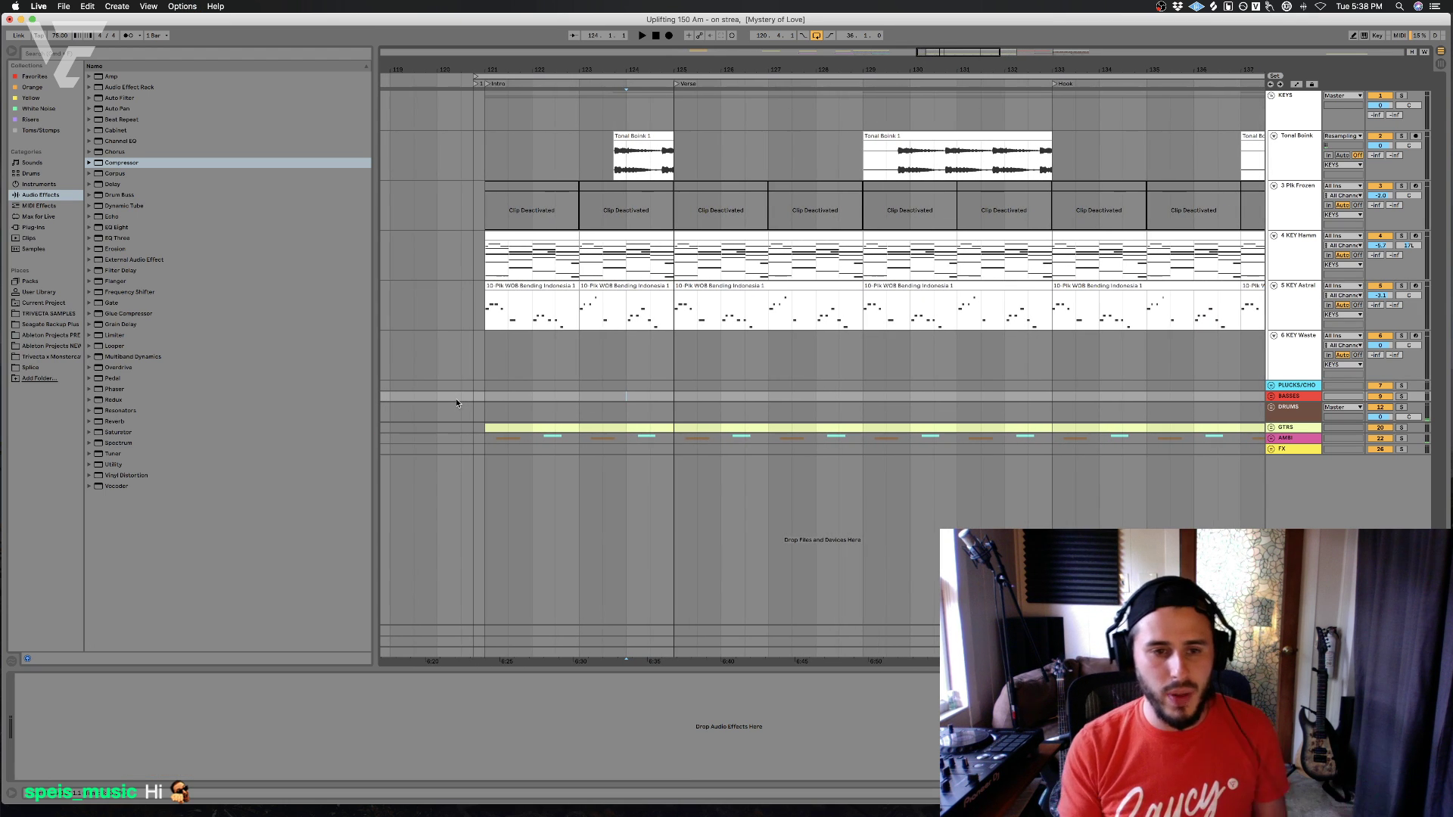
{"action": "left_click", "coordinate": [473, 397]}
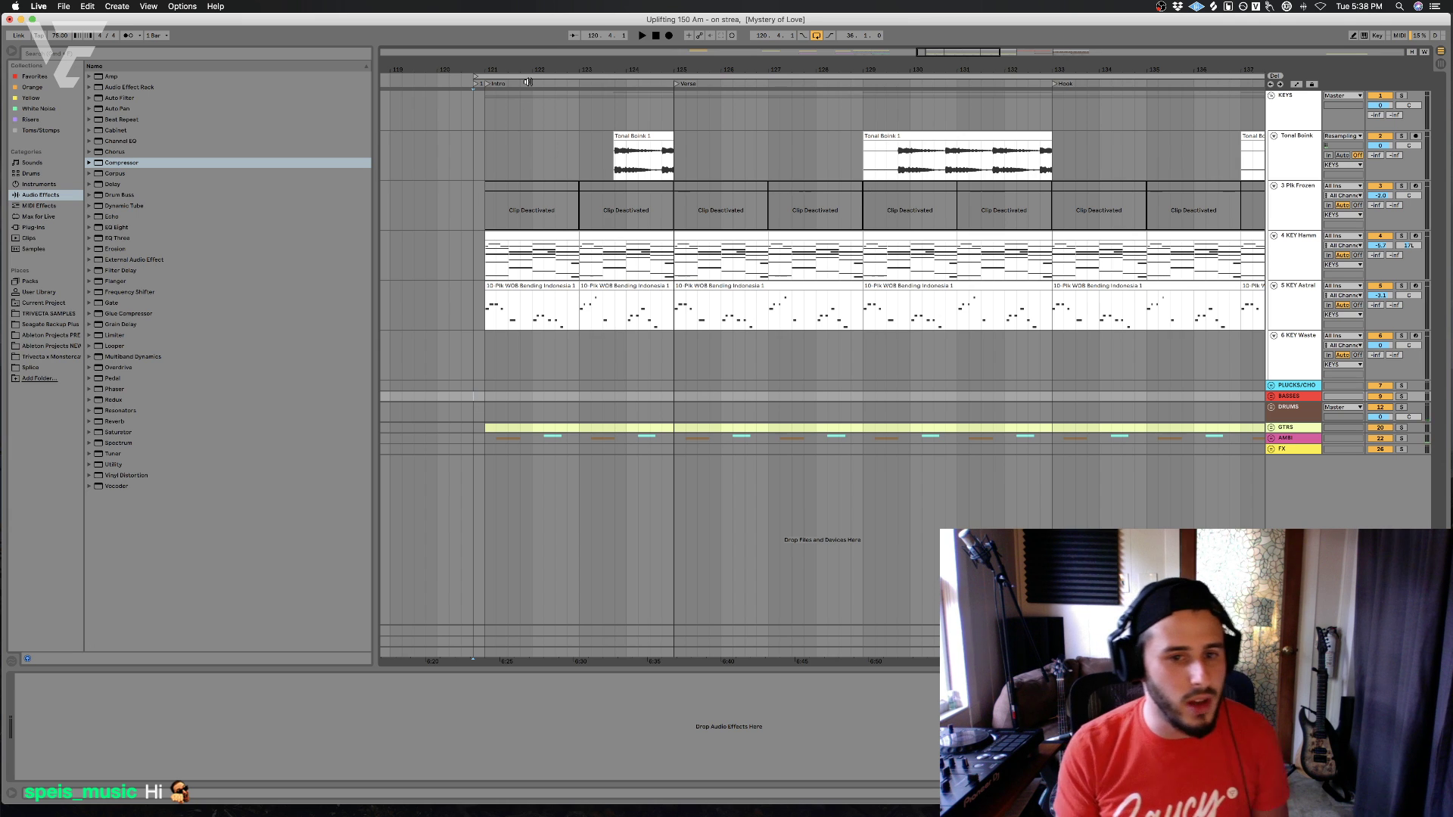
{"action": "left_click", "coordinate": [504, 286]}
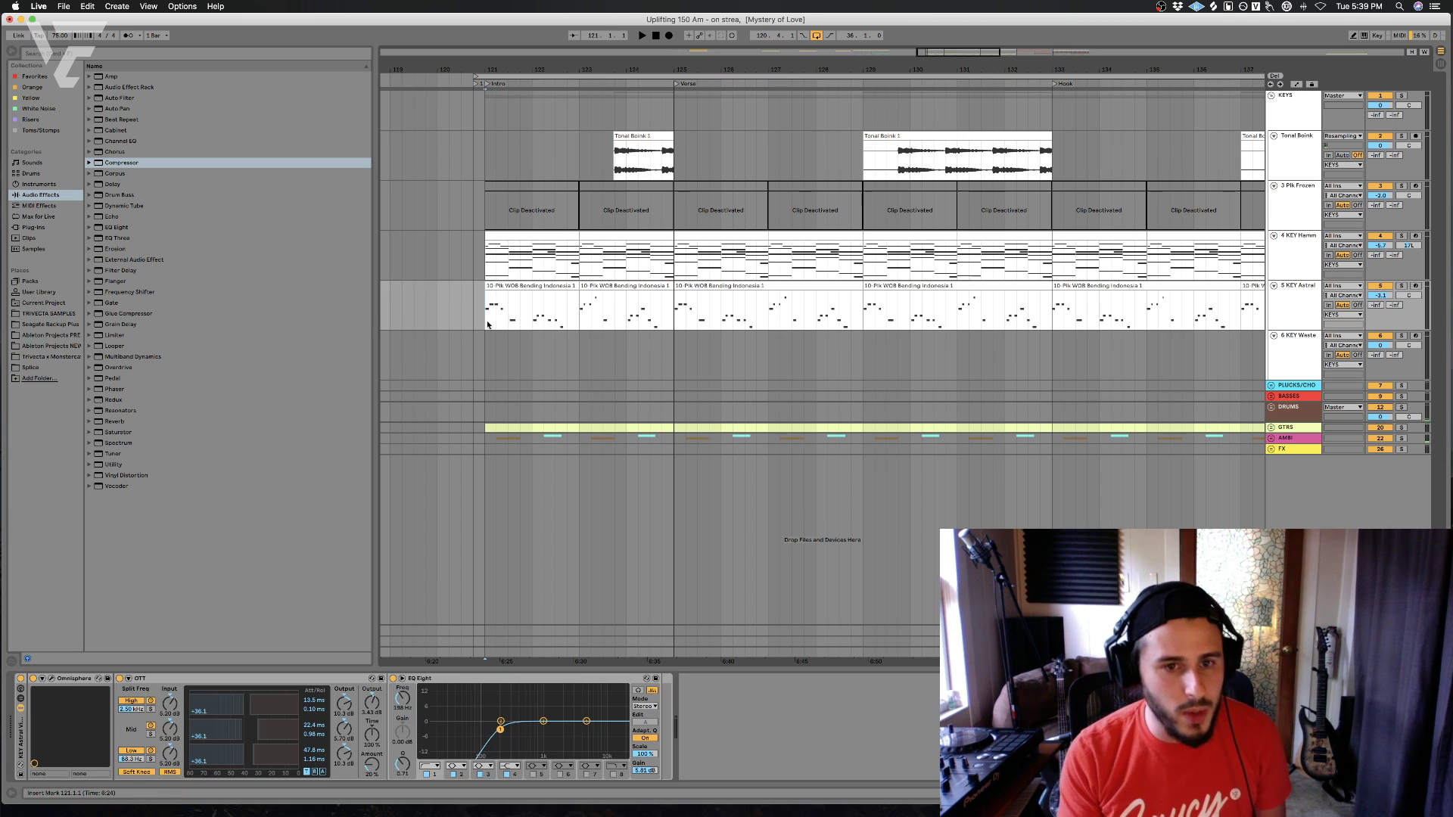
{"action": "key", "text": "space"}
- Unfold the DRUMS and GTRS groups and move the boundary between the Intro's two guitar clips to the last beat of bar 123
{"action": "left_click", "coordinate": [1272, 407]}
{"action": "scroll", "coordinate": [1218, 444], "scroll_direction": "down", "scroll_amount": 5}
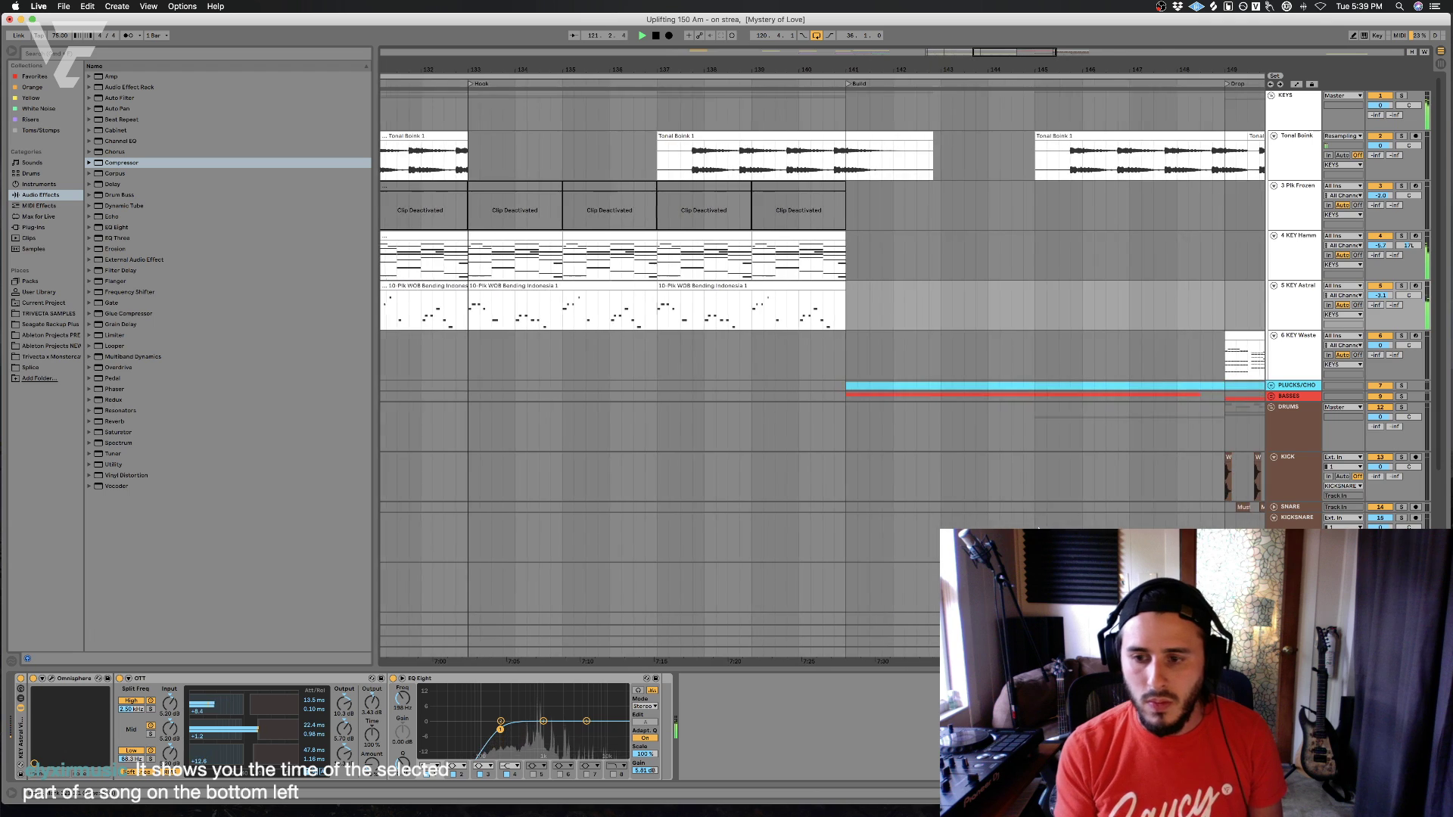
{"action": "scroll", "coordinate": [1059, 469], "scroll_direction": "left", "scroll_amount": 8}
{"action": "scroll", "coordinate": [912, 490], "scroll_direction": "up", "scroll_amount": 5}
{"action": "scroll", "coordinate": [832, 303], "scroll_direction": "right", "scroll_amount": 5}
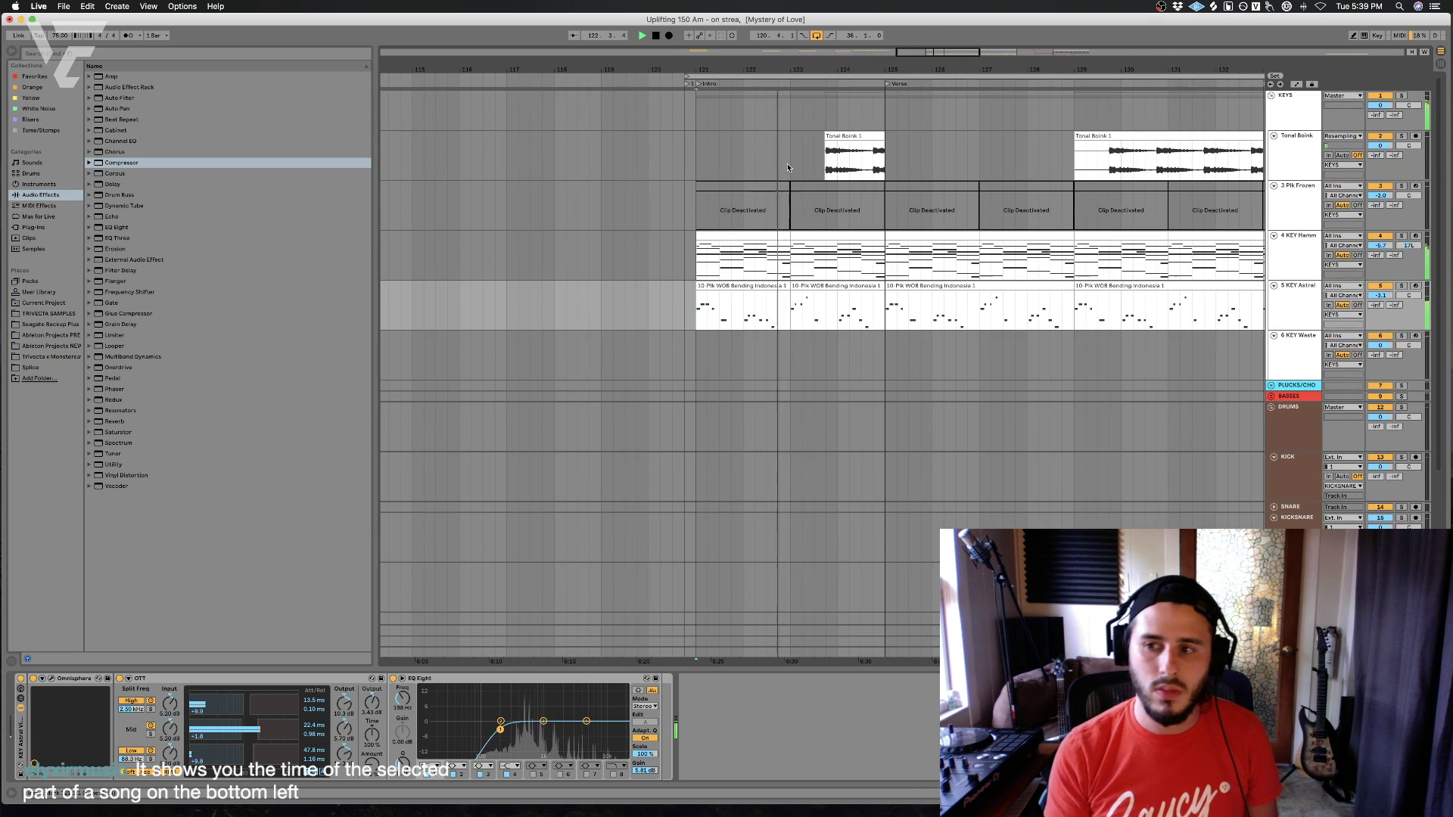
{"action": "scroll", "coordinate": [805, 318], "scroll_direction": "down", "scroll_amount": 4}
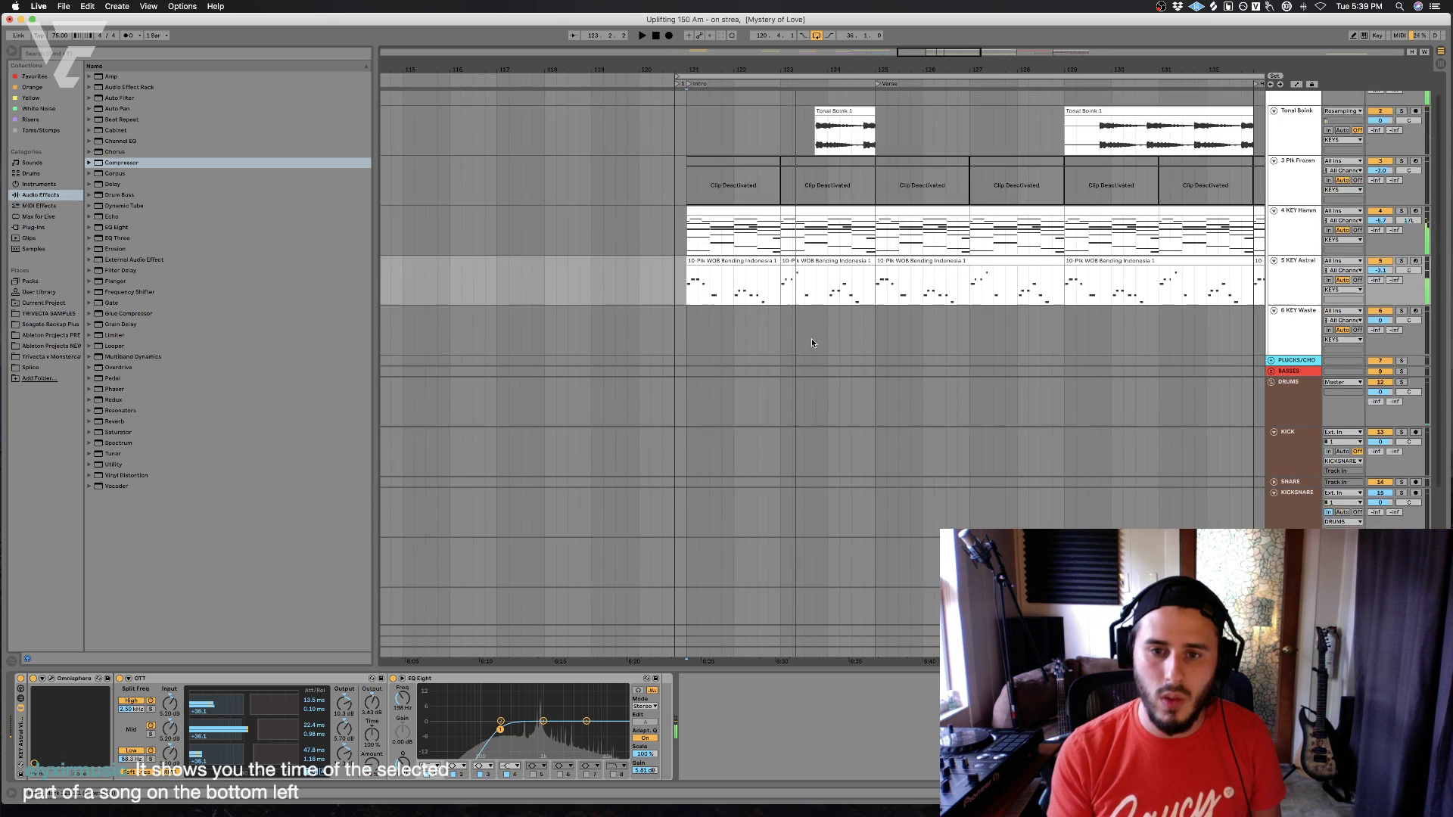
{"action": "scroll", "coordinate": [797, 486], "scroll_direction": "down", "scroll_amount": 2}
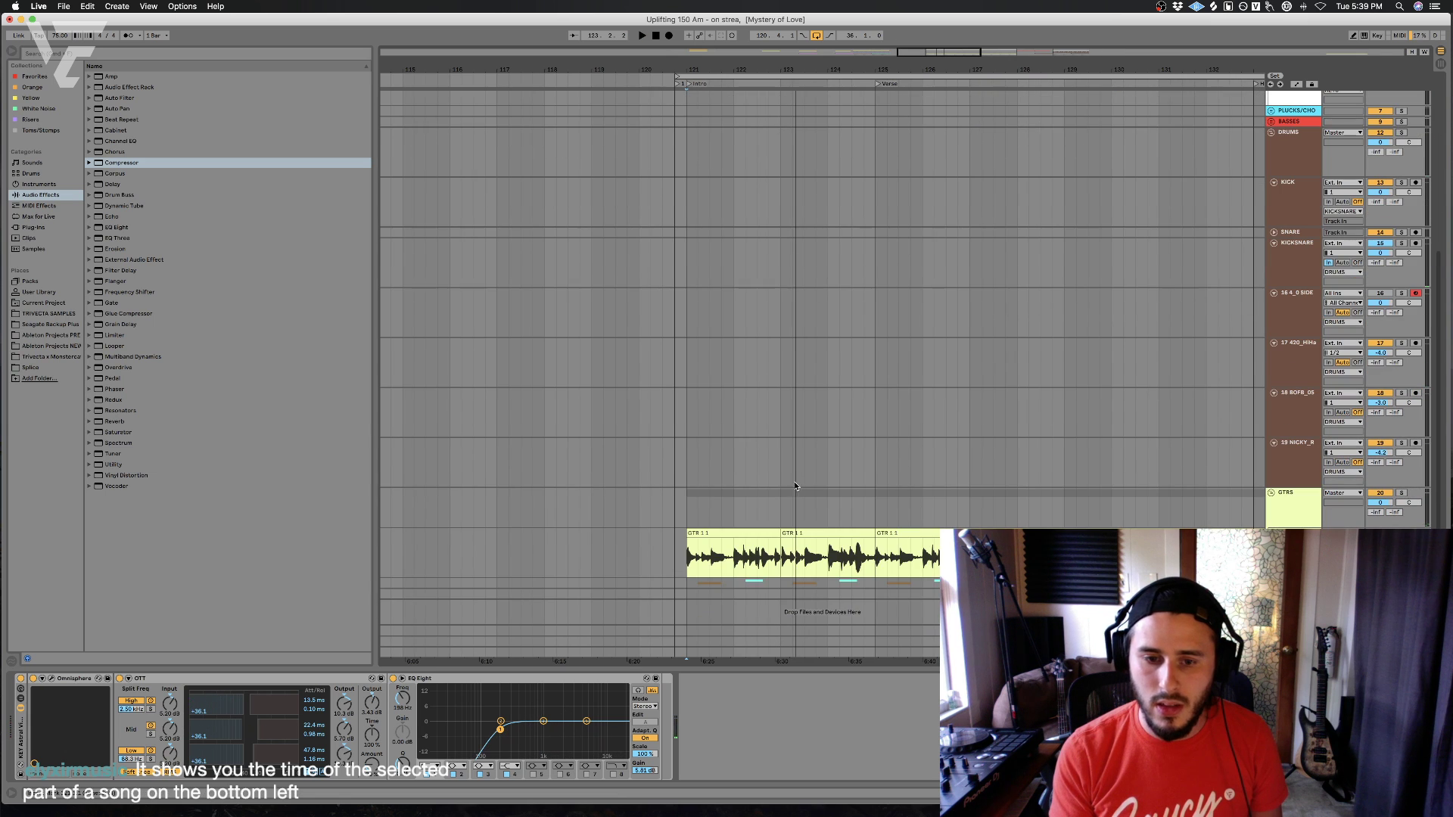
{"action": "left_click", "coordinate": [780, 560]}
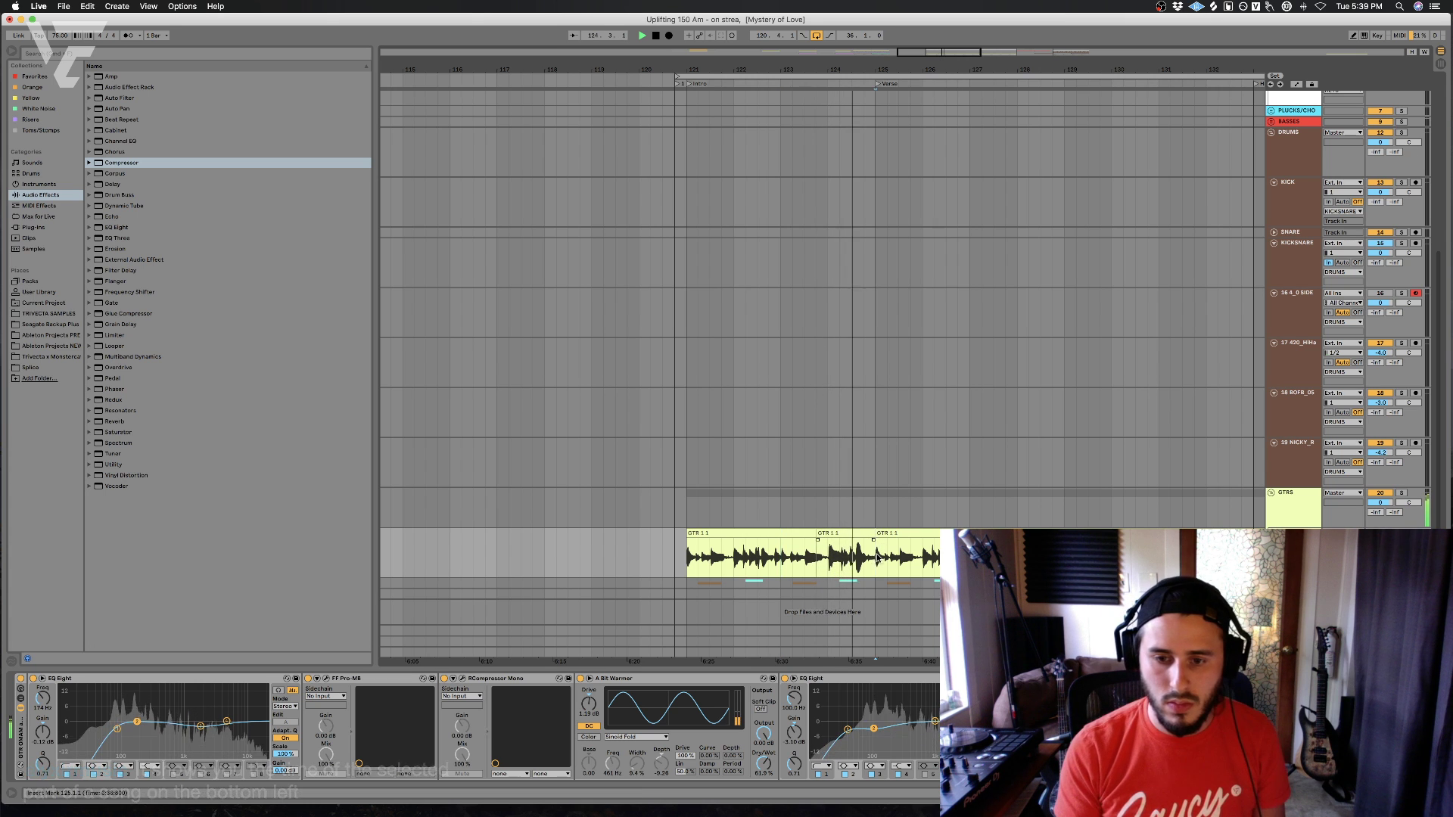
- Audition the Verse from bar 125, placing the insert marker on the DRUMS group
{"action": "scroll", "coordinate": [888, 560], "scroll_direction": "up", "scroll_amount": 1}
{"action": "scroll", "coordinate": [888, 560], "scroll_direction": "up", "scroll_amount": 1}
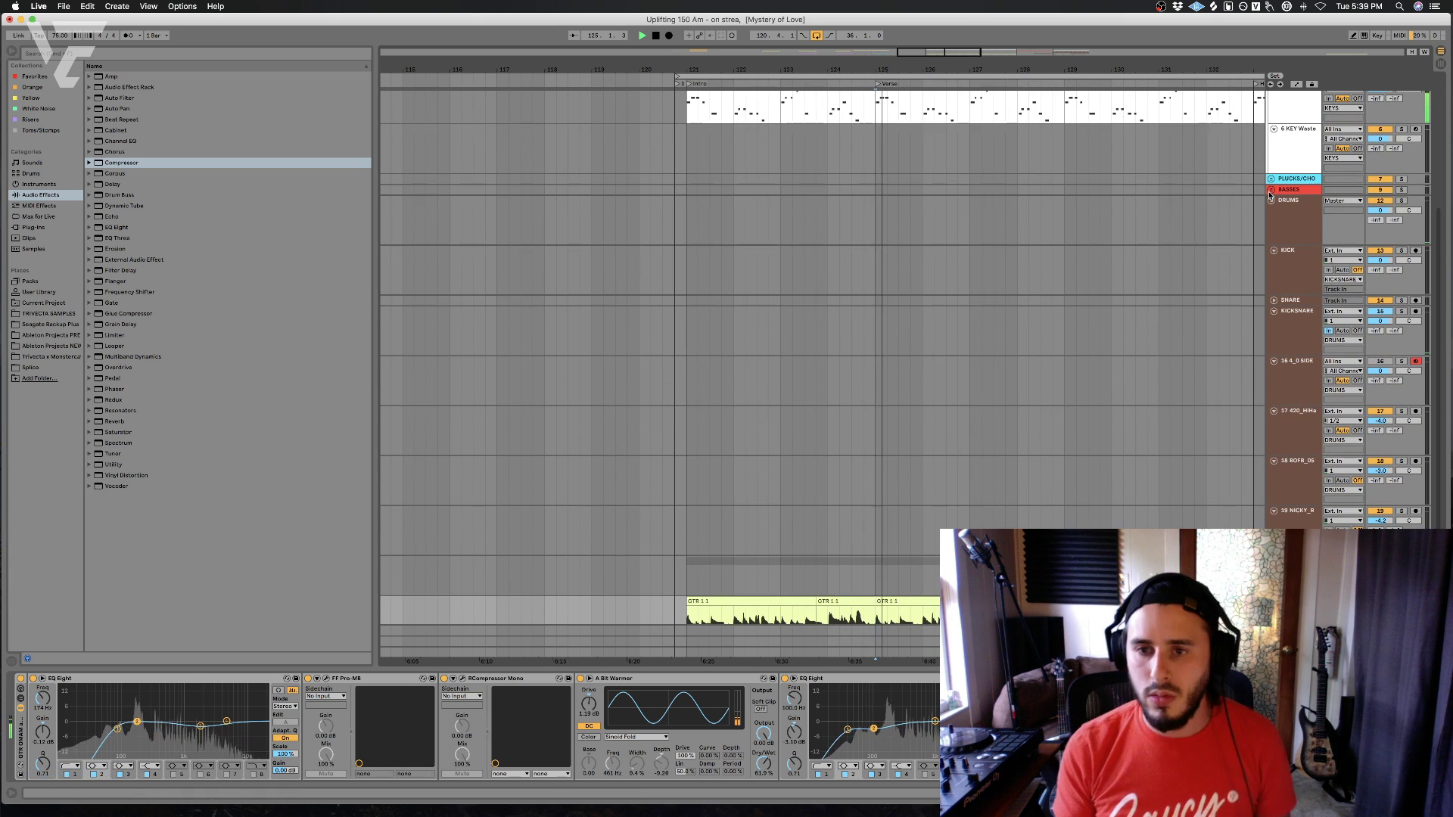
{"action": "key", "text": "space"}
{"action": "left_click", "coordinate": [851, 221]}
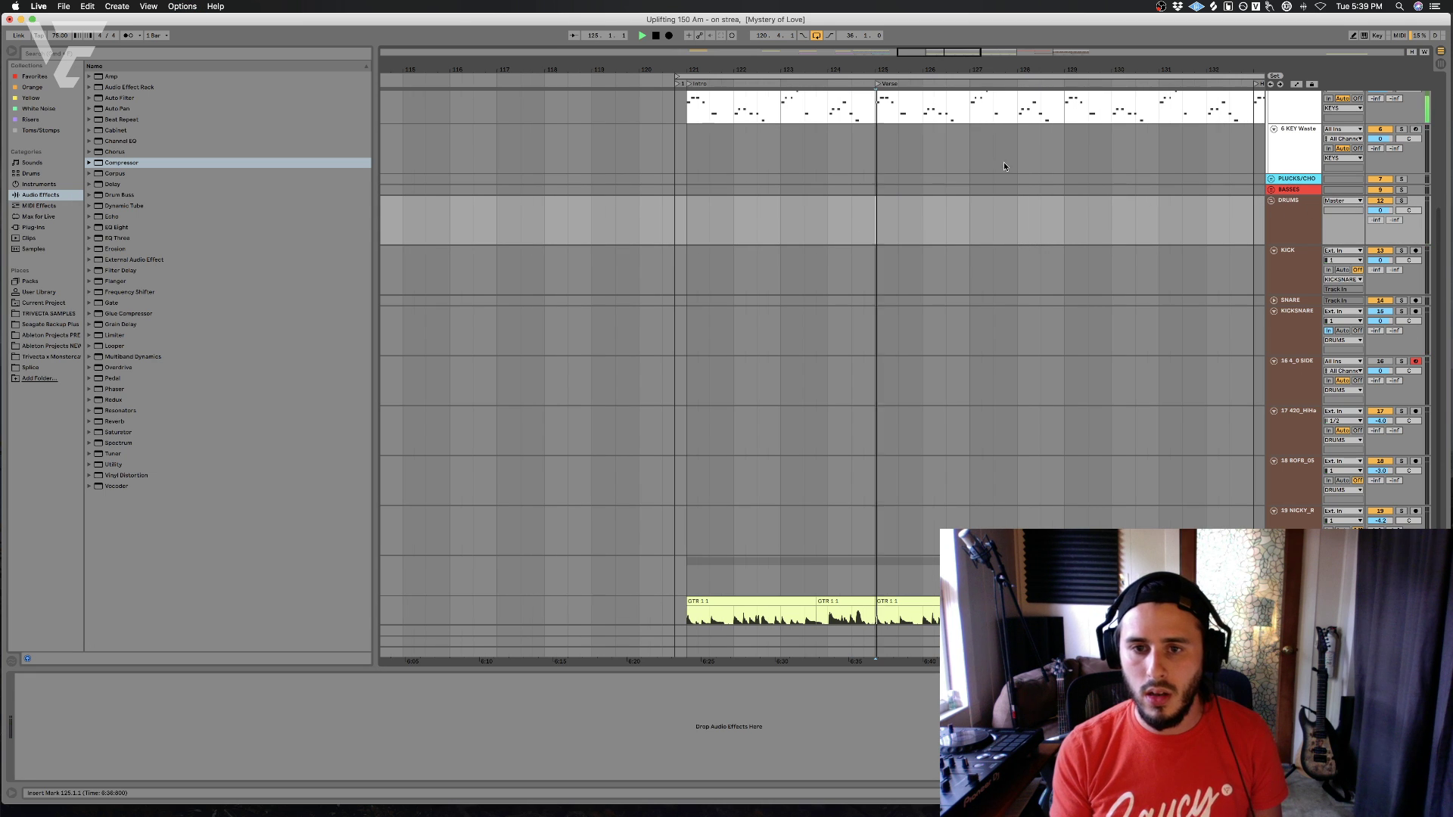
- Deactivate the guitar clip across the eight-bar Verse, from bar 125 to the Hook
{"action": "scroll", "coordinate": [1161, 362], "scroll_direction": "right", "scroll_amount": 5}
{"action": "scroll", "coordinate": [1150, 360], "scroll_direction": "down", "scroll_amount": 2}
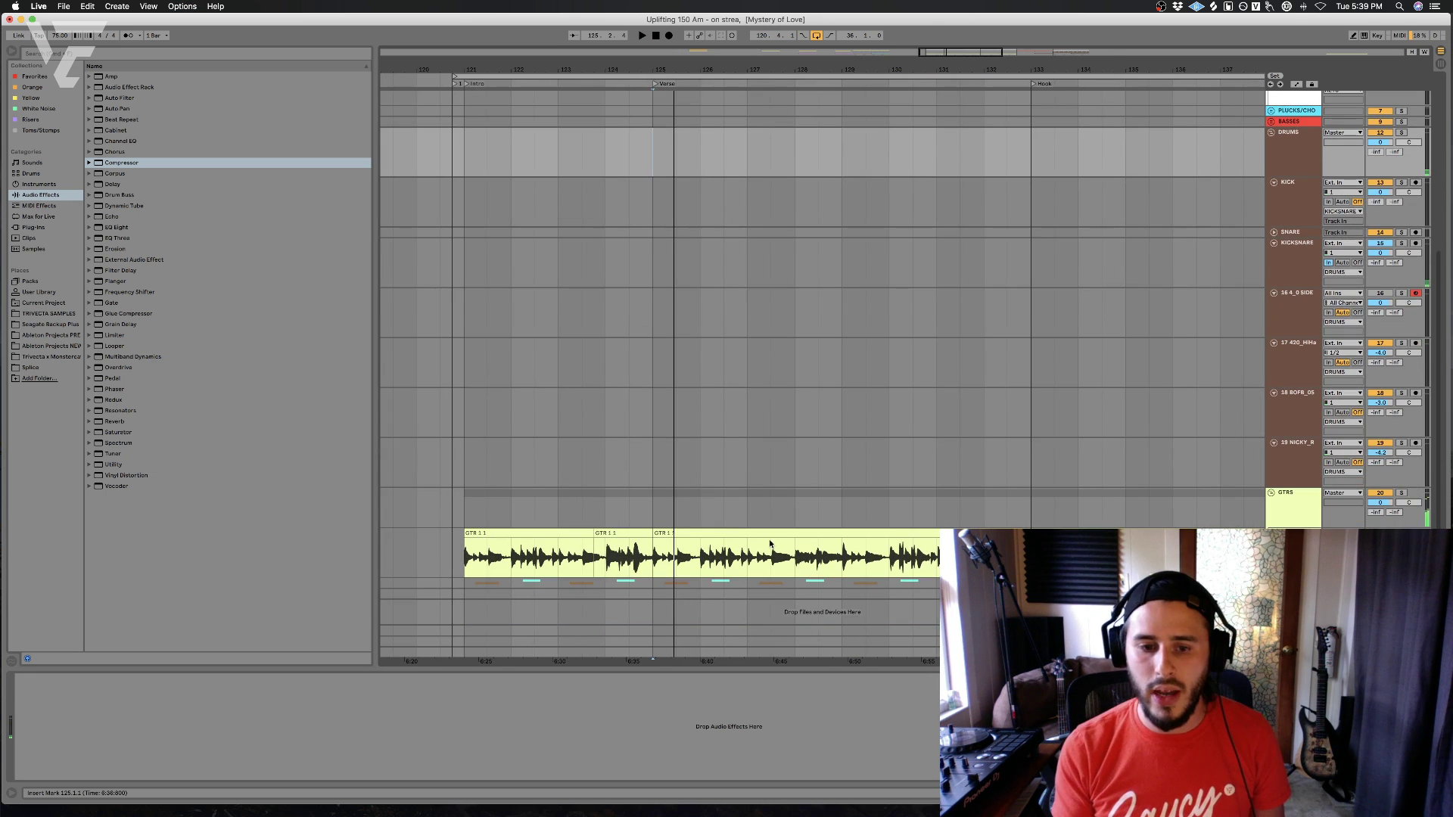
{"action": "left_click_drag", "start_coordinate": [677, 563], "coordinate": [984, 560]}
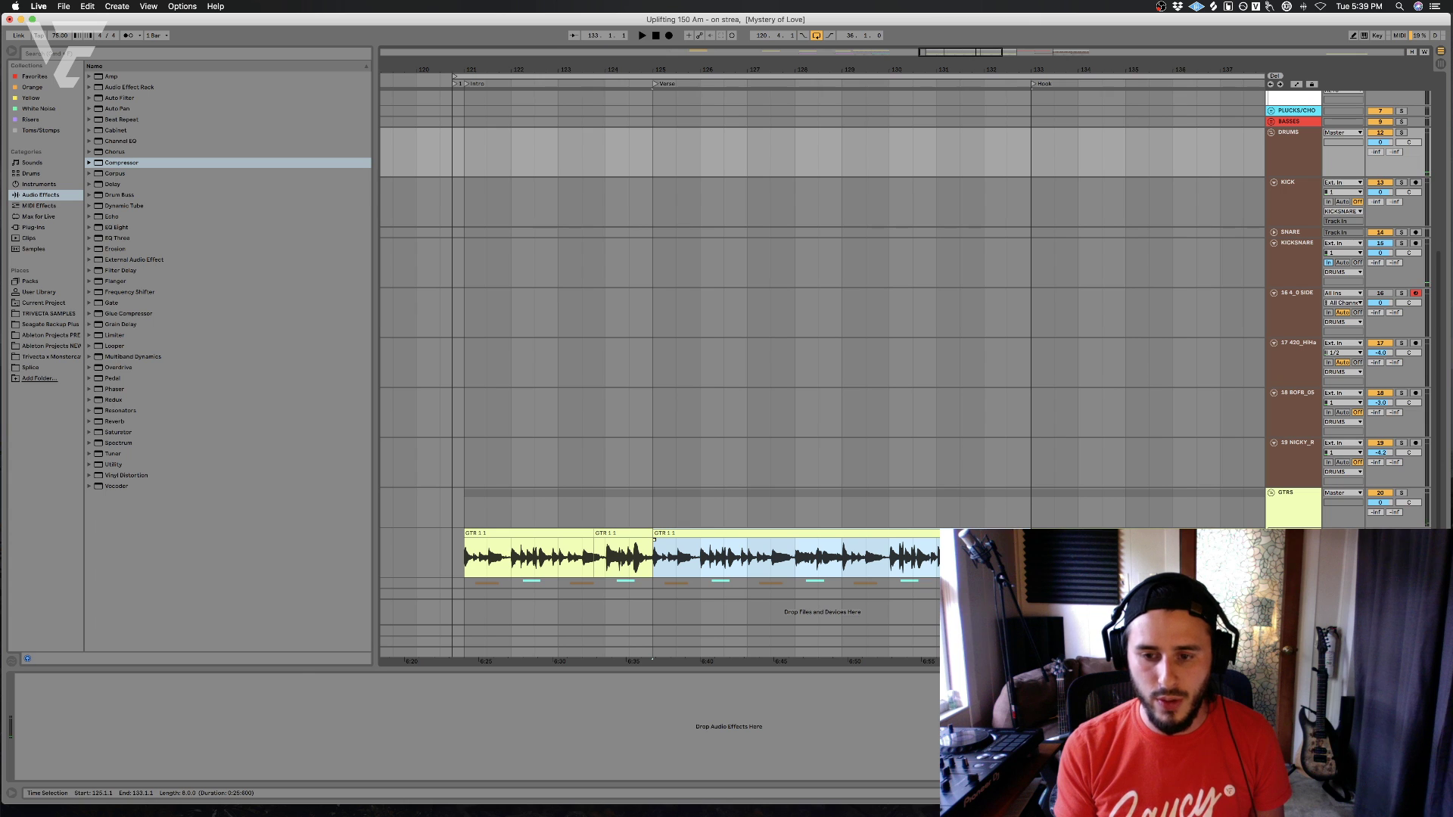
{"action": "key", "text": "0"}
- Audition the transition into the Verse from the middle of bar 124 with the guitar muted
{"action": "key", "text": "space"}
{"action": "left_click", "coordinate": [637, 554]}
{"action": "scroll", "coordinate": [637, 536], "scroll_direction": "up", "scroll_amount": 2}
{"action": "scroll", "coordinate": [637, 536], "scroll_direction": "up", "scroll_amount": 5}
{"action": "scroll", "coordinate": [637, 536], "scroll_direction": "down", "scroll_amount": 7}
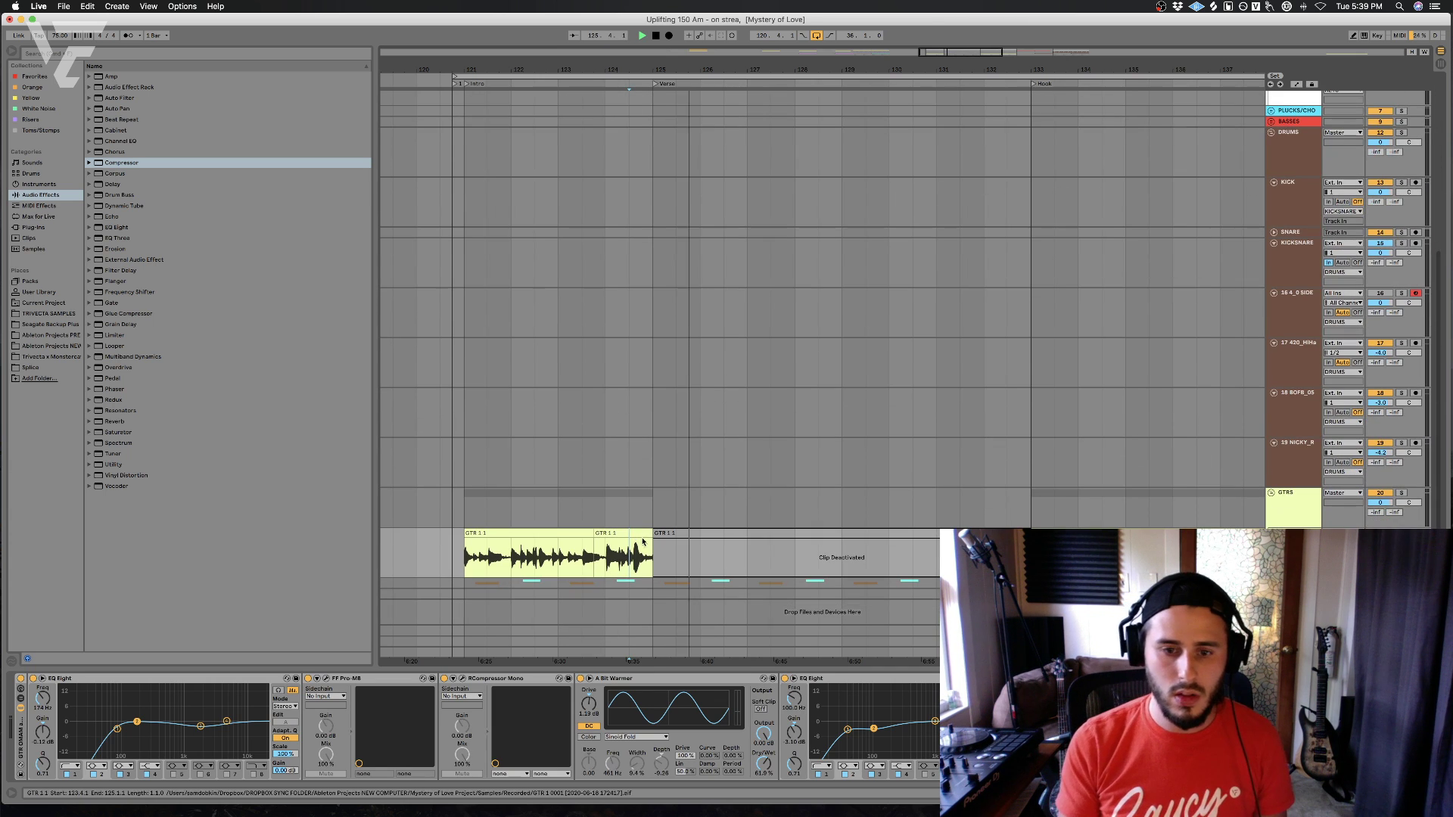
{"action": "scroll", "coordinate": [764, 328], "scroll_direction": "up", "scroll_amount": 6}
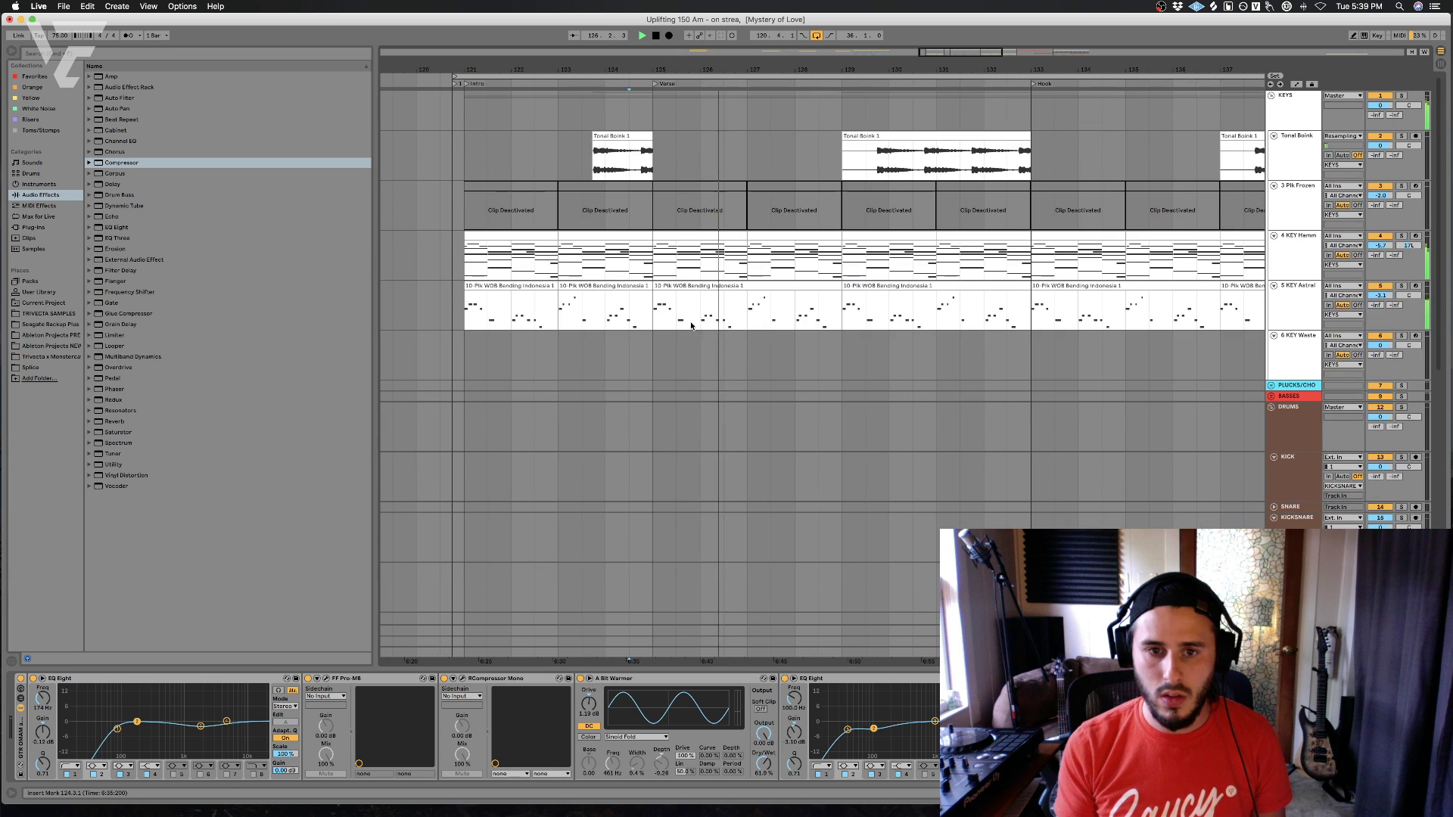
- Deactivate both KEY Astral clips in the Verse between bar 125 and the Hook
{"action": "left_click", "coordinate": [681, 286]}
{"action": "left_click", "coordinate": [882, 295], "text": "shift"}
{"action": "key", "text": "0"}
- Audition the stripped-back Verse from the middle of bar 124 and place the insert marker at bar 123
{"action": "key", "text": "space"}
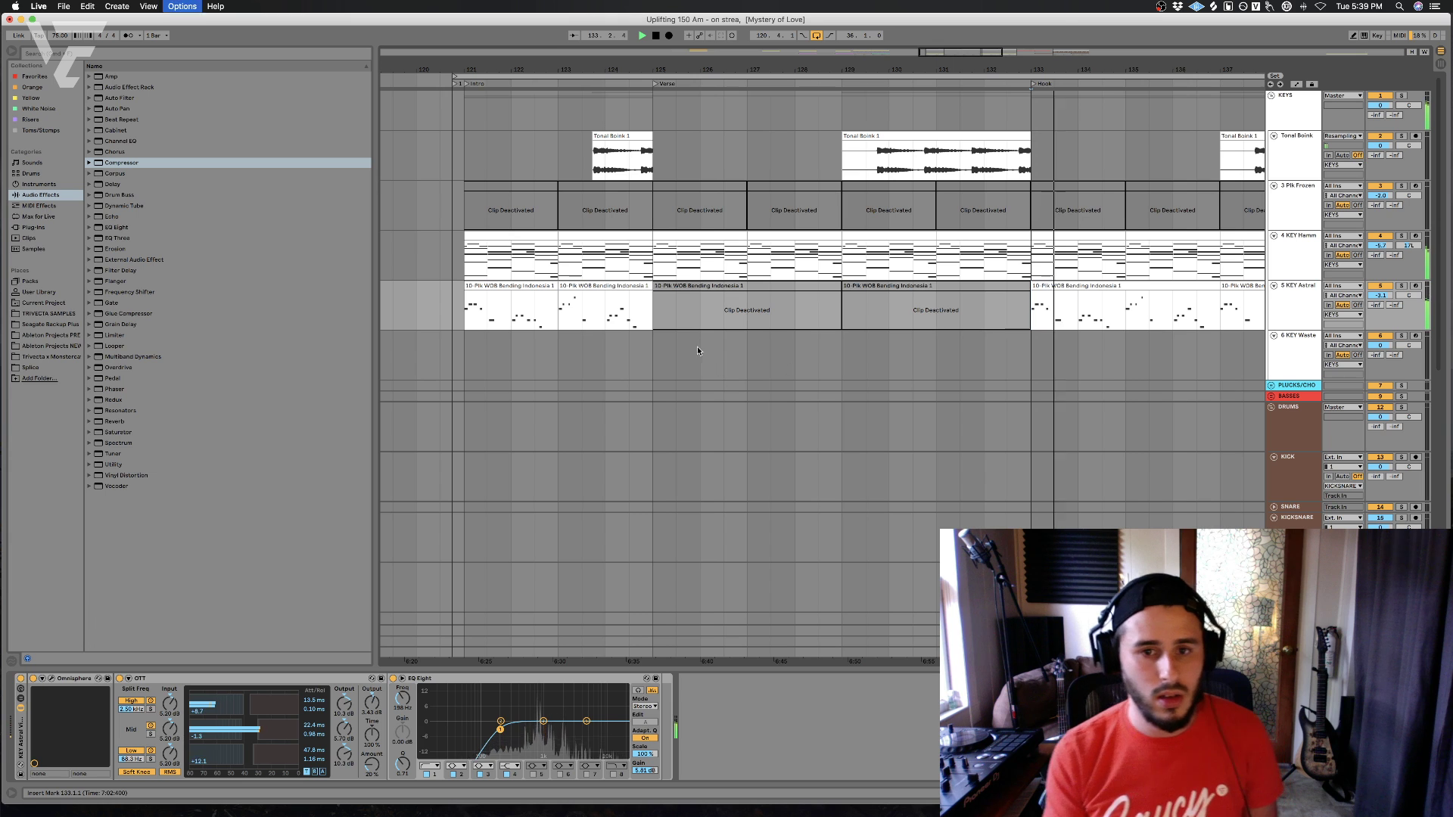
{"action": "left_click", "coordinate": [629, 344]}
{"action": "key", "text": "space"}
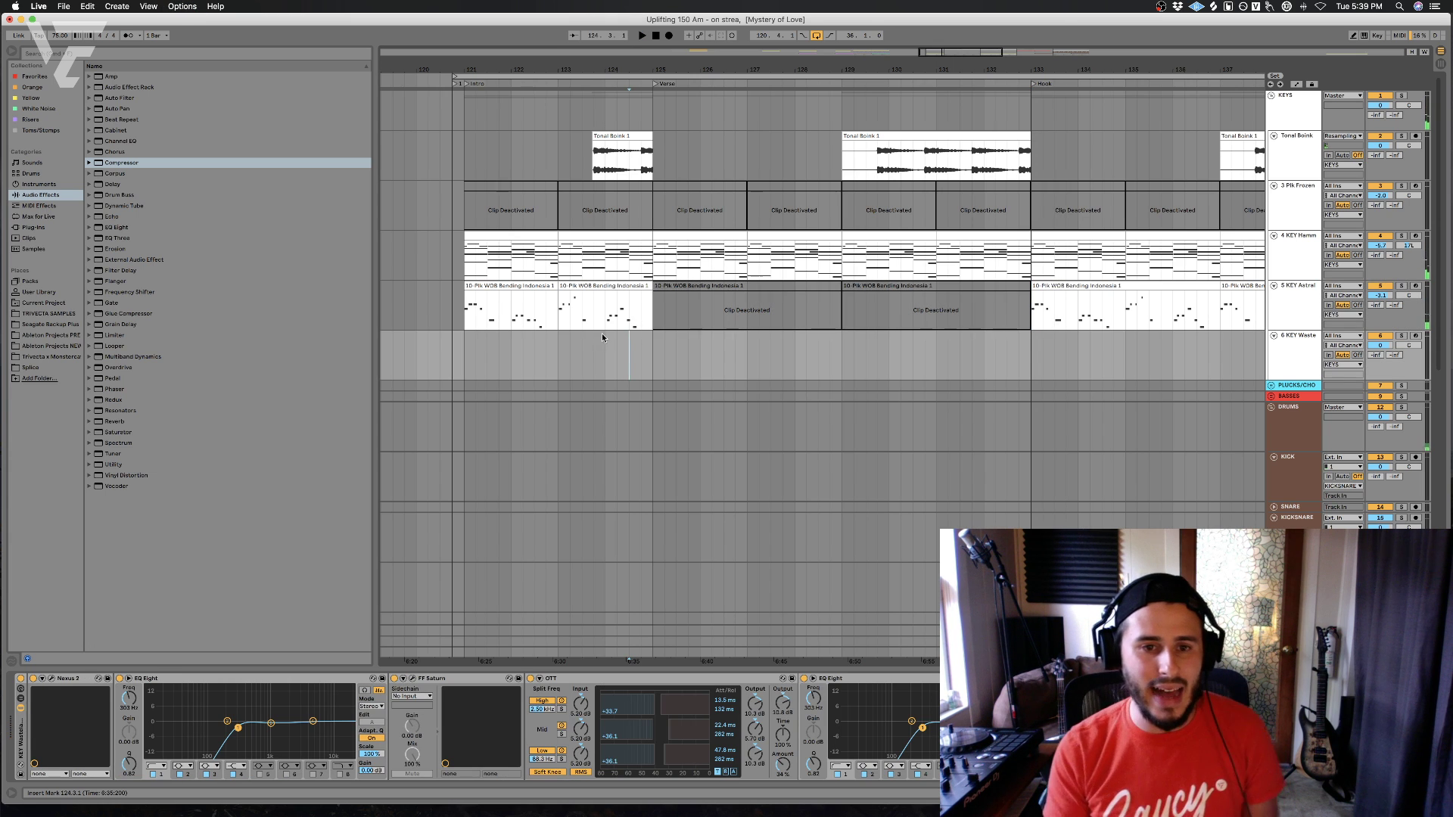
{"action": "left_click", "coordinate": [608, 327]}
{"action": "left_click", "coordinate": [629, 326]}
{"action": "key", "text": "space"}
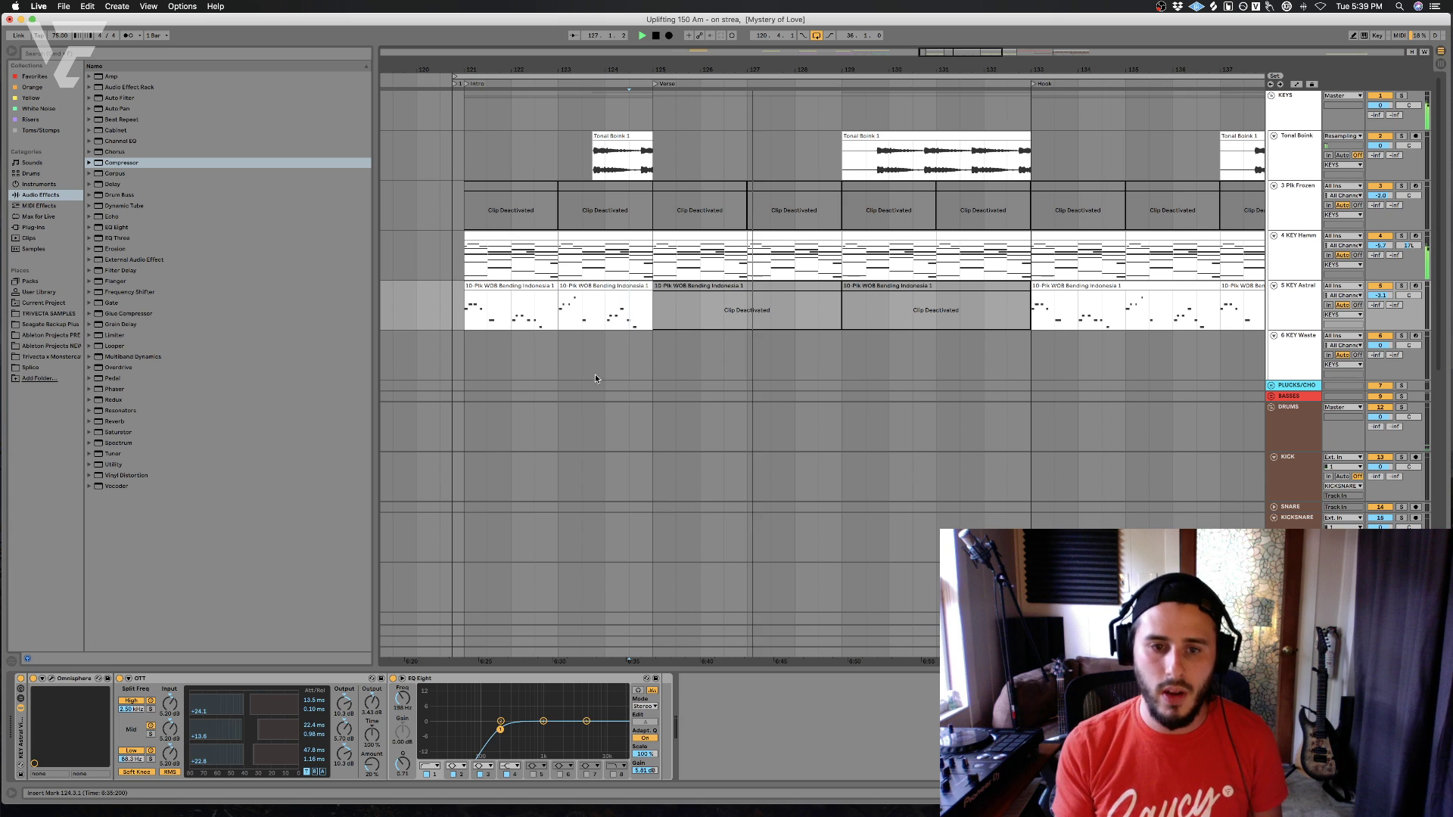
{"action": "left_click", "coordinate": [558, 357]}
{"action": "key", "text": "space"}
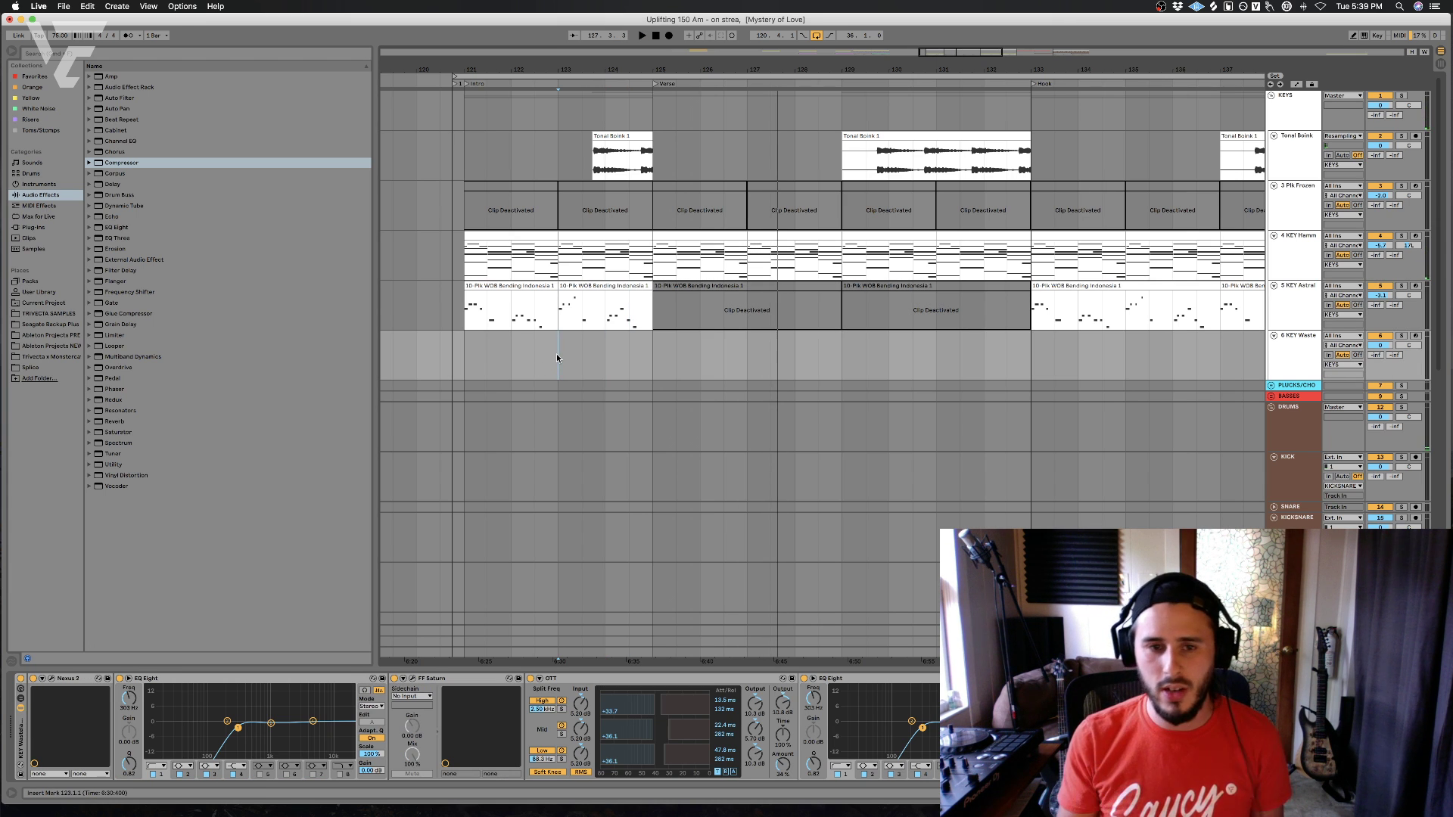
- Examine the guitar, ambience and drum tracks around the Verse's start and place the insert marker mid bar 124 on track 16
{"action": "scroll", "coordinate": [672, 322], "scroll_direction": "down", "scroll_amount": 10}
{"action": "scroll", "coordinate": [851, 354], "scroll_direction": "right", "scroll_amount": 5}
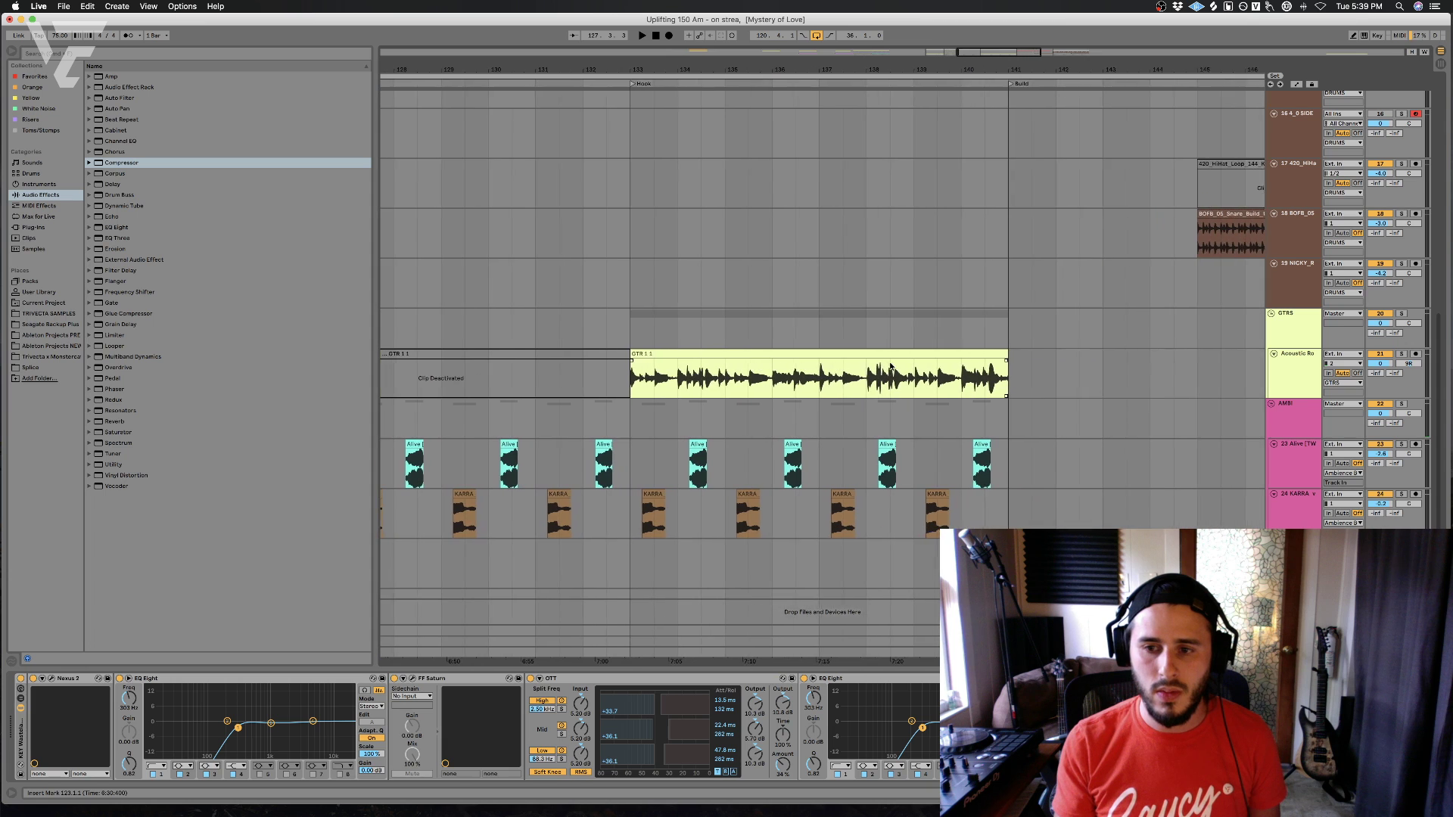
{"action": "scroll", "coordinate": [889, 365], "scroll_direction": "left", "scroll_amount": 6}
{"action": "left_click", "coordinate": [713, 387]}
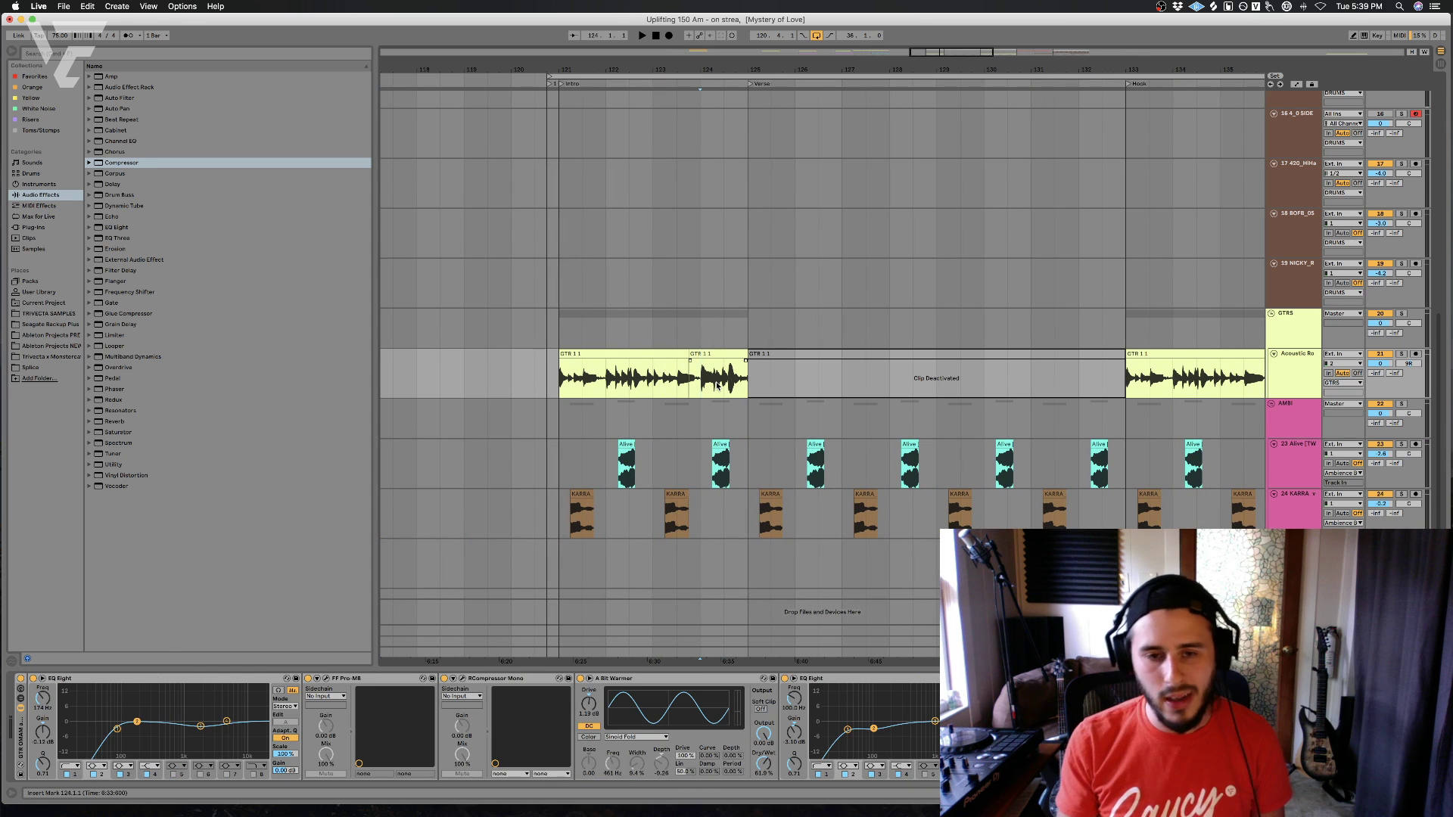
{"action": "left_click", "coordinate": [709, 286]}
{"action": "left_click", "coordinate": [714, 253]}
{"action": "left_click", "coordinate": [715, 286]}
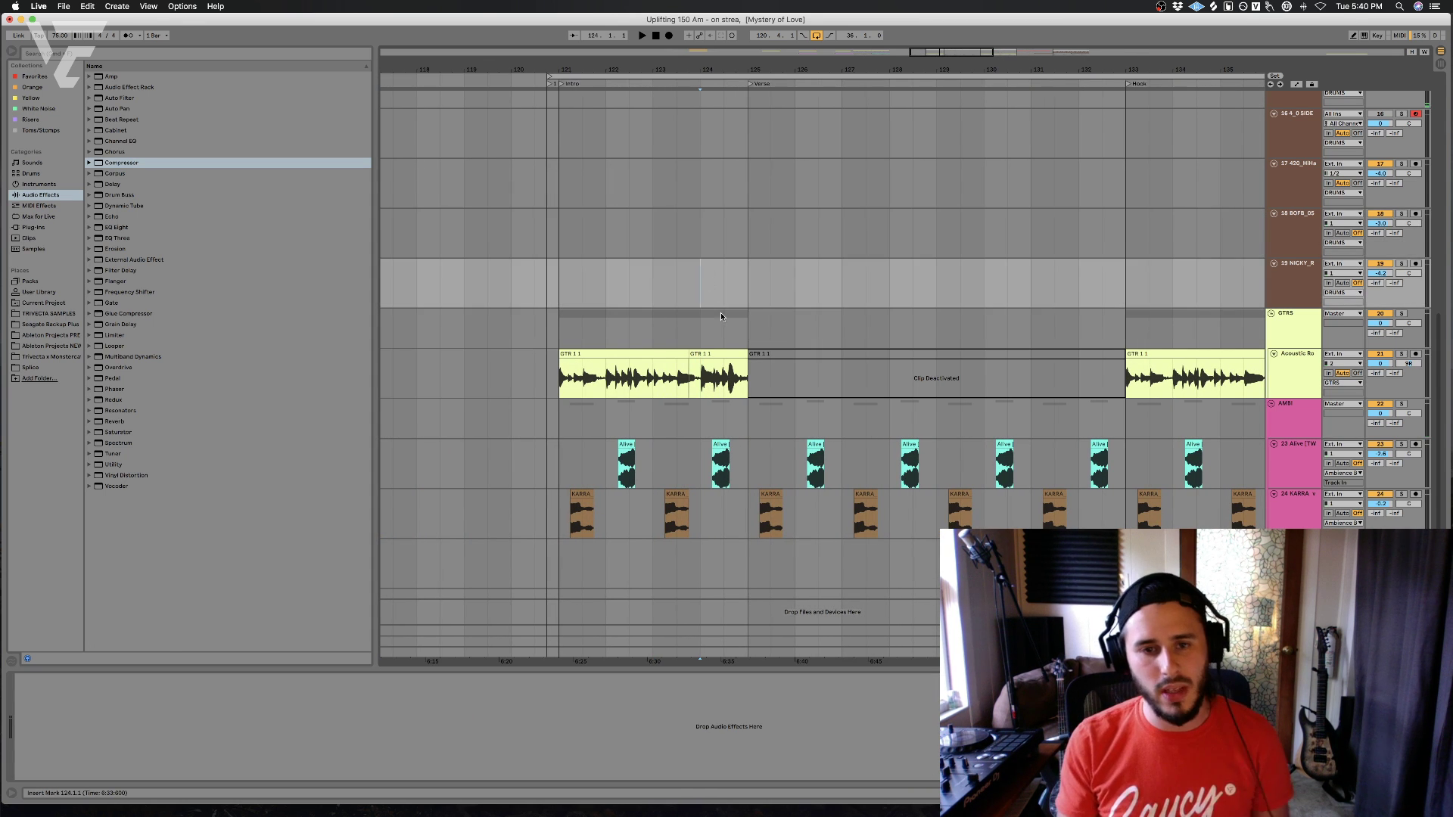
{"action": "scroll", "coordinate": [722, 312], "scroll_direction": "up", "scroll_amount": 4}
{"action": "left_click", "coordinate": [711, 326]}
{"action": "scroll", "coordinate": [709, 318], "scroll_direction": "up", "scroll_amount": 3}
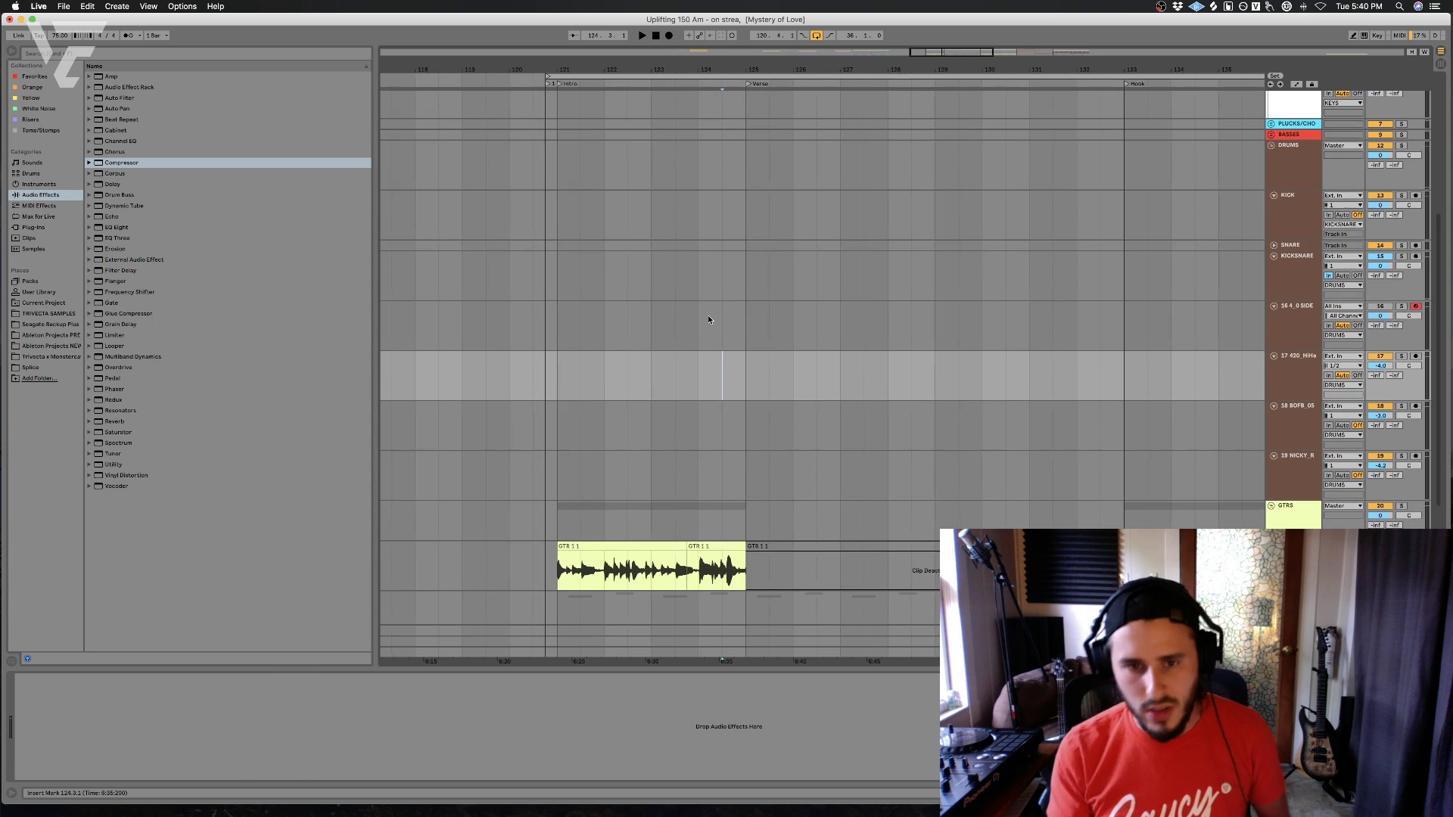
{"action": "left_click", "coordinate": [708, 318]}
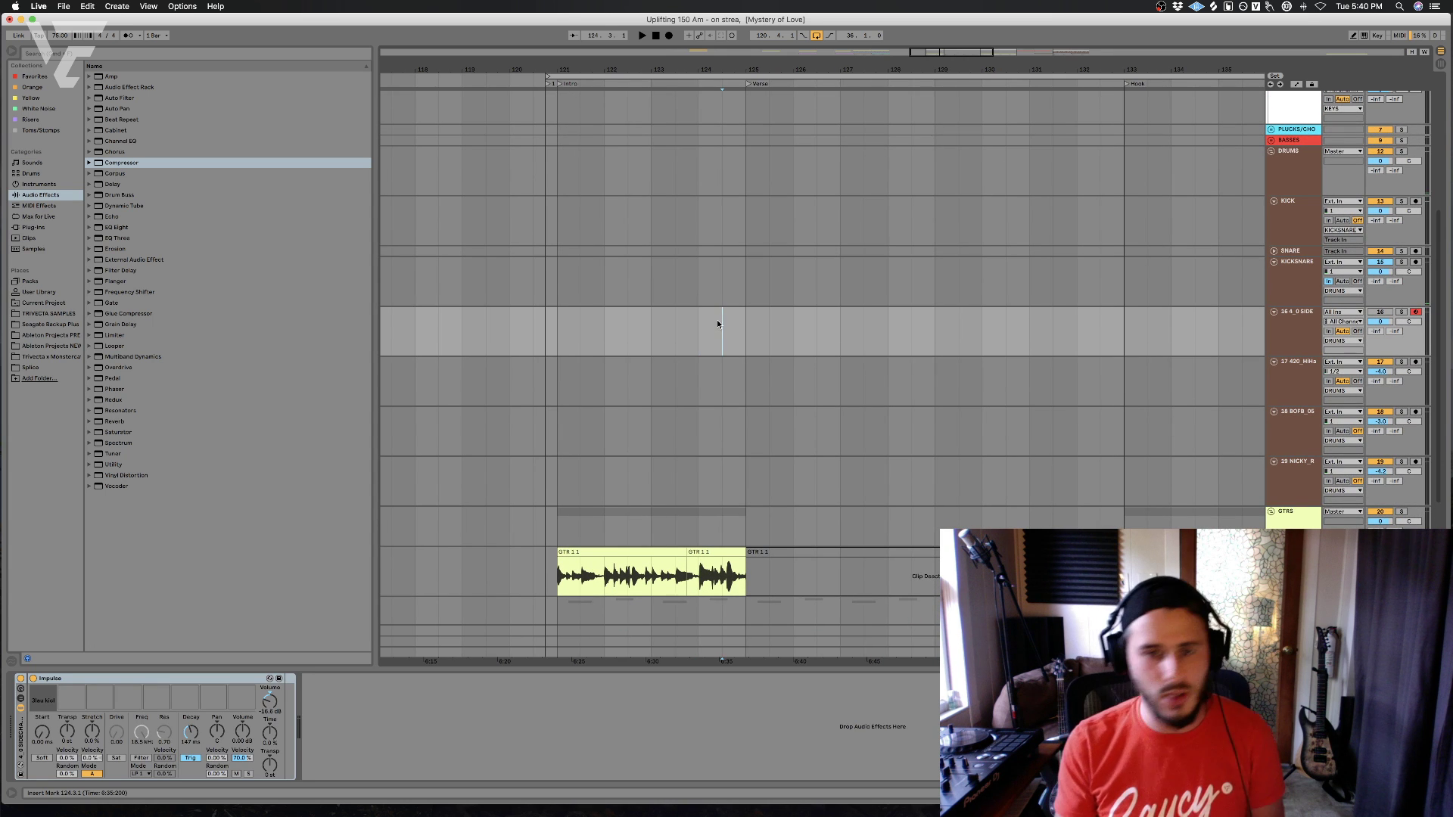
- Audition the transition into the Verse from around bar 124
{"action": "scroll", "coordinate": [722, 310], "scroll_direction": "up", "scroll_amount": 5}
{"action": "left_click", "coordinate": [734, 299]}
{"action": "key", "text": "space"}
{"action": "scroll", "coordinate": [751, 308], "scroll_direction": "down", "scroll_amount": 1}
- Insert a new audio track at the end of the DRUMS group, below track 19
{"action": "left_click", "coordinate": [1271, 241]}
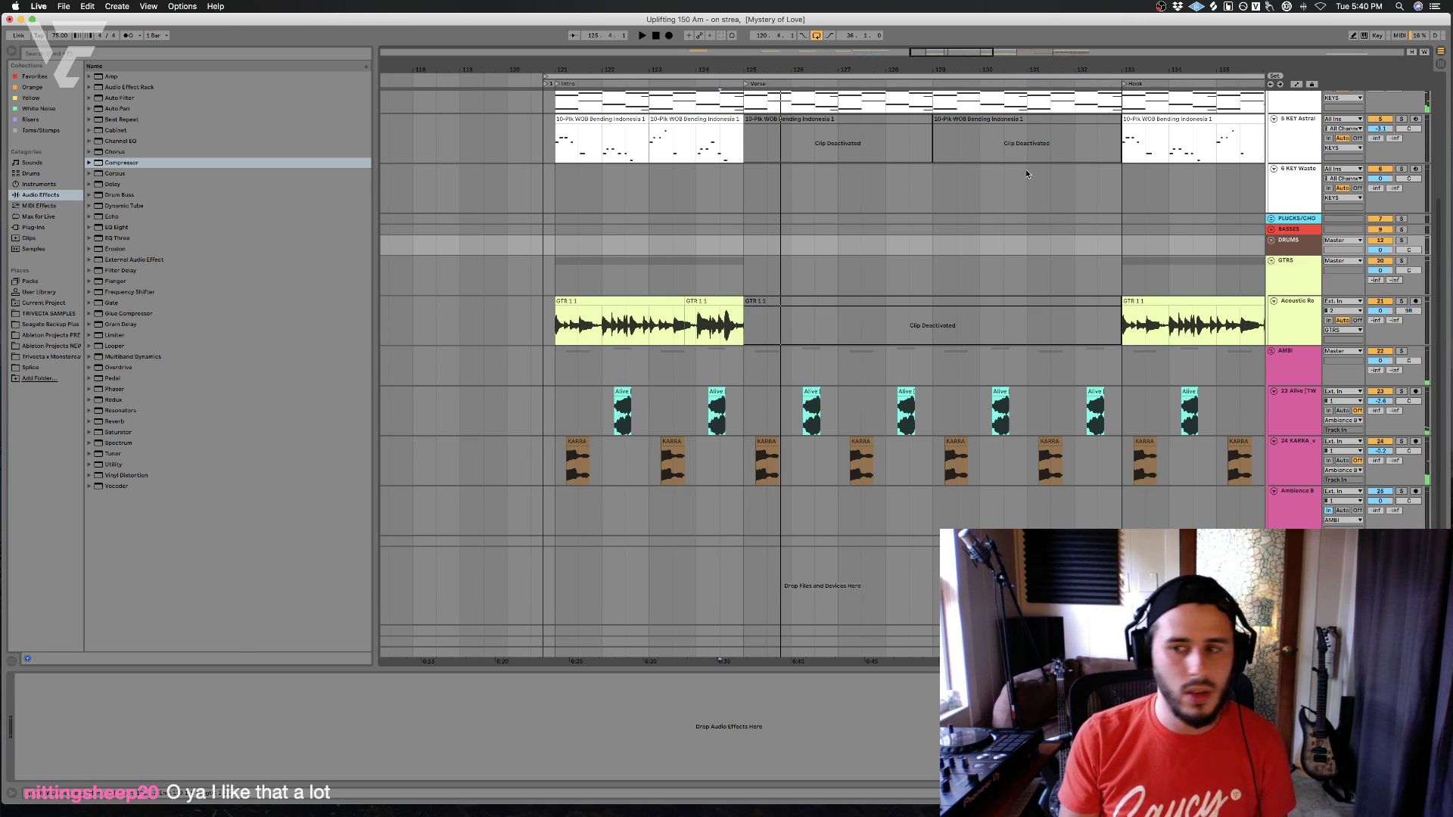
{"action": "left_click", "coordinate": [1272, 240]}
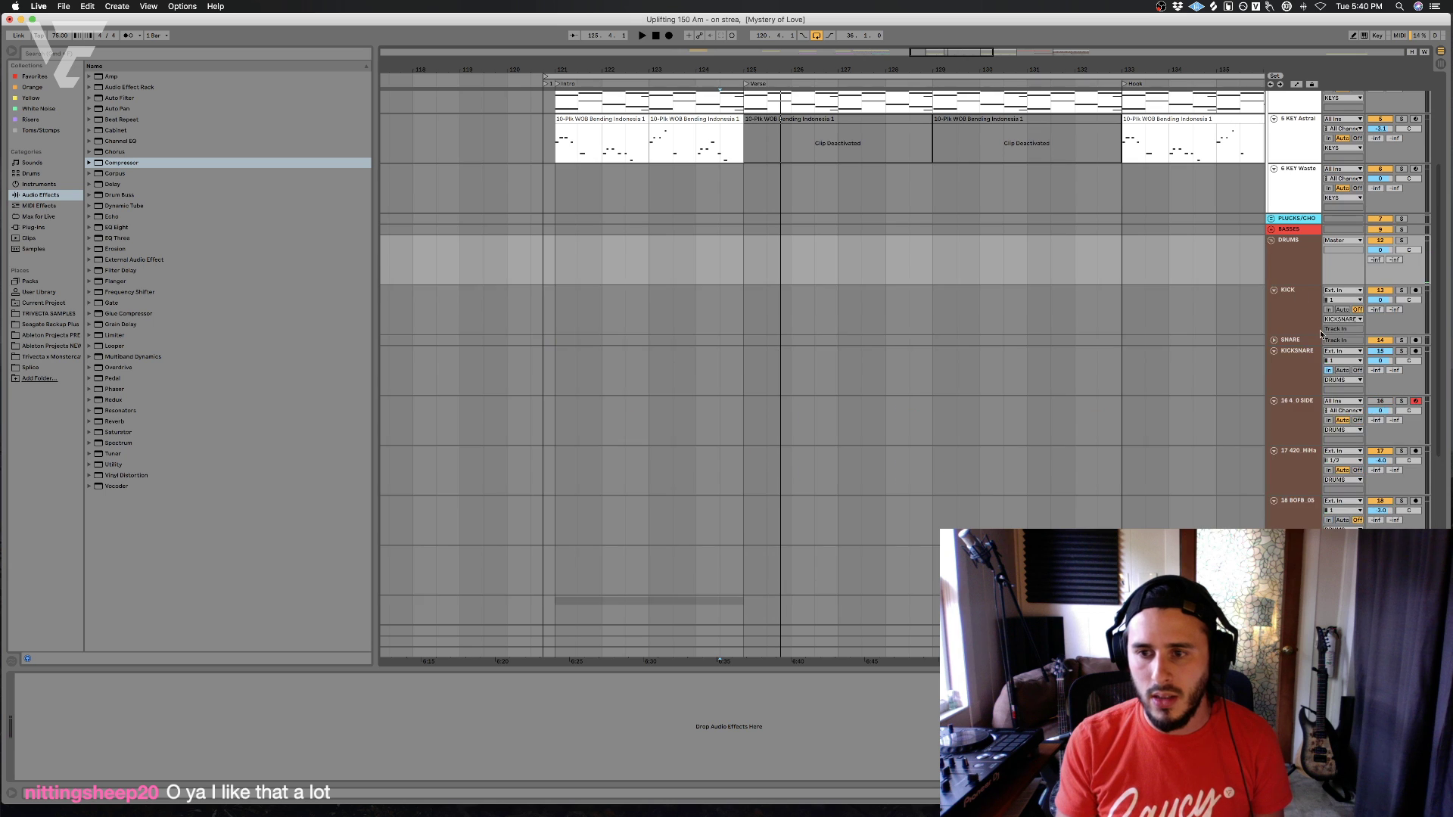
{"action": "scroll", "coordinate": [1319, 329], "scroll_direction": "down", "scroll_amount": 5}
{"action": "left_click", "coordinate": [1307, 324]}
{"action": "key", "text": "super+t"}
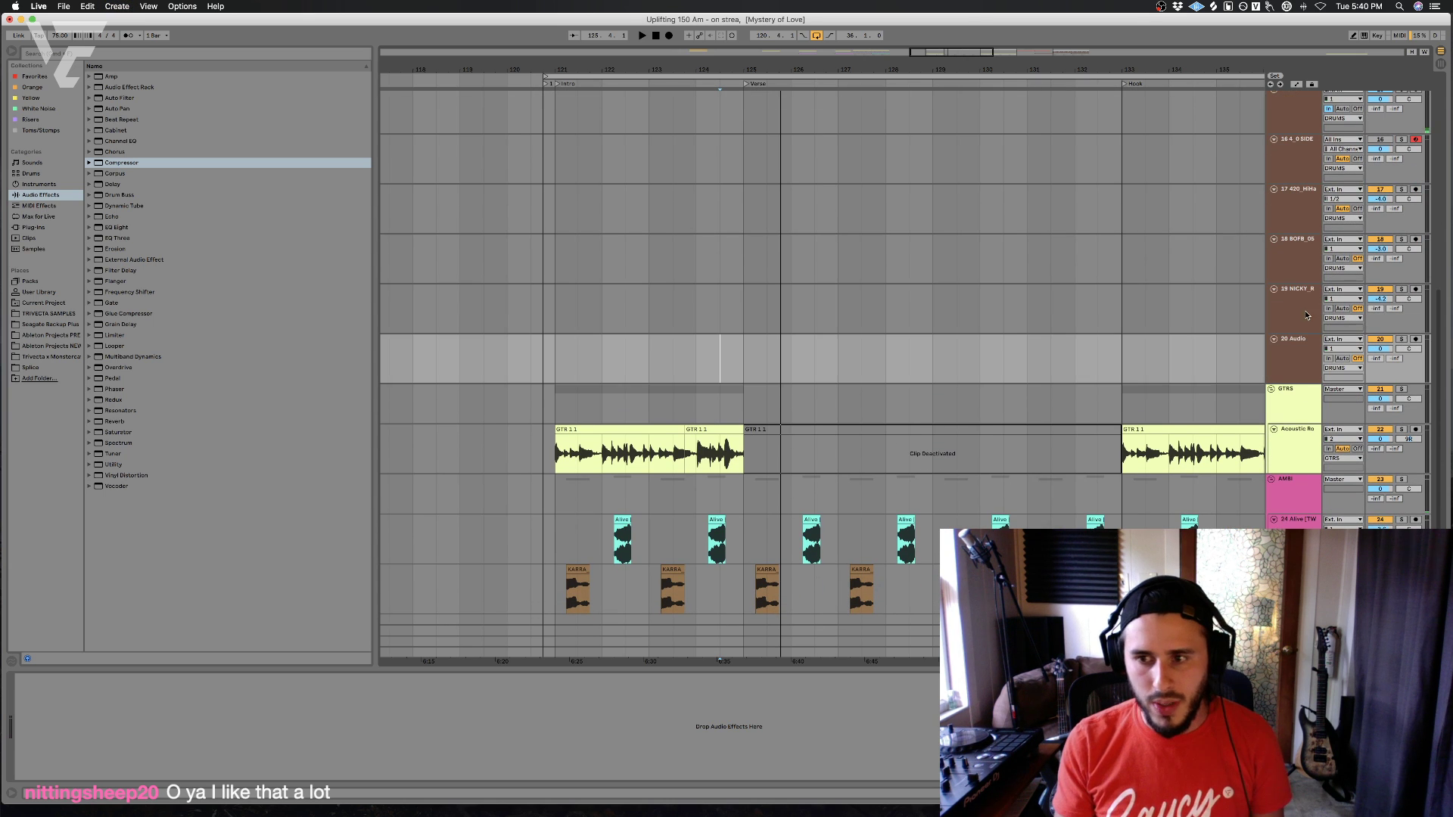
- Search the browser for "loop mdl" and preview the drum loops down to the second 140 drum loop
{"action": "left_click", "coordinate": [117, 56]}
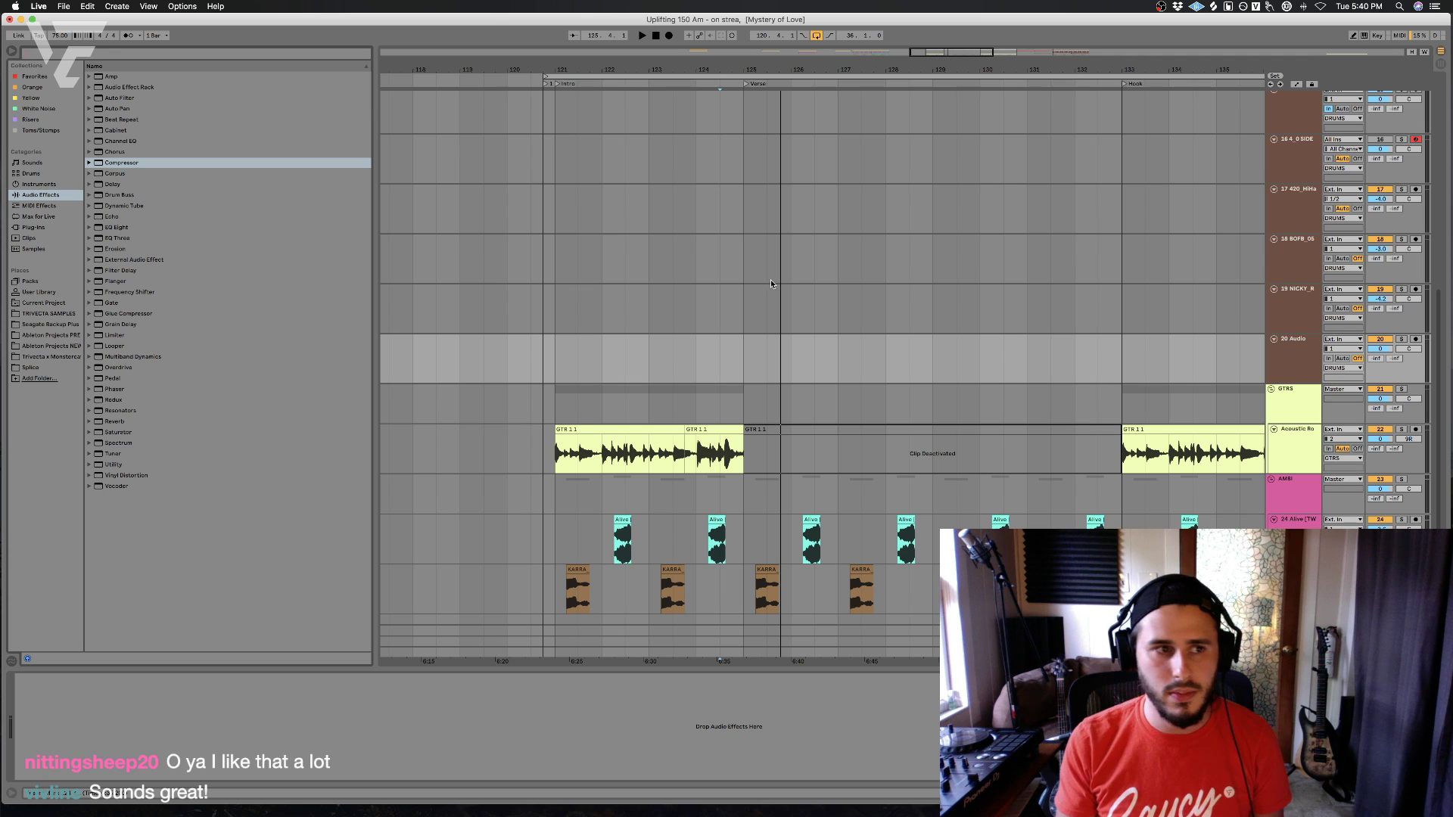
{"action": "type", "text": "loop mdl"}
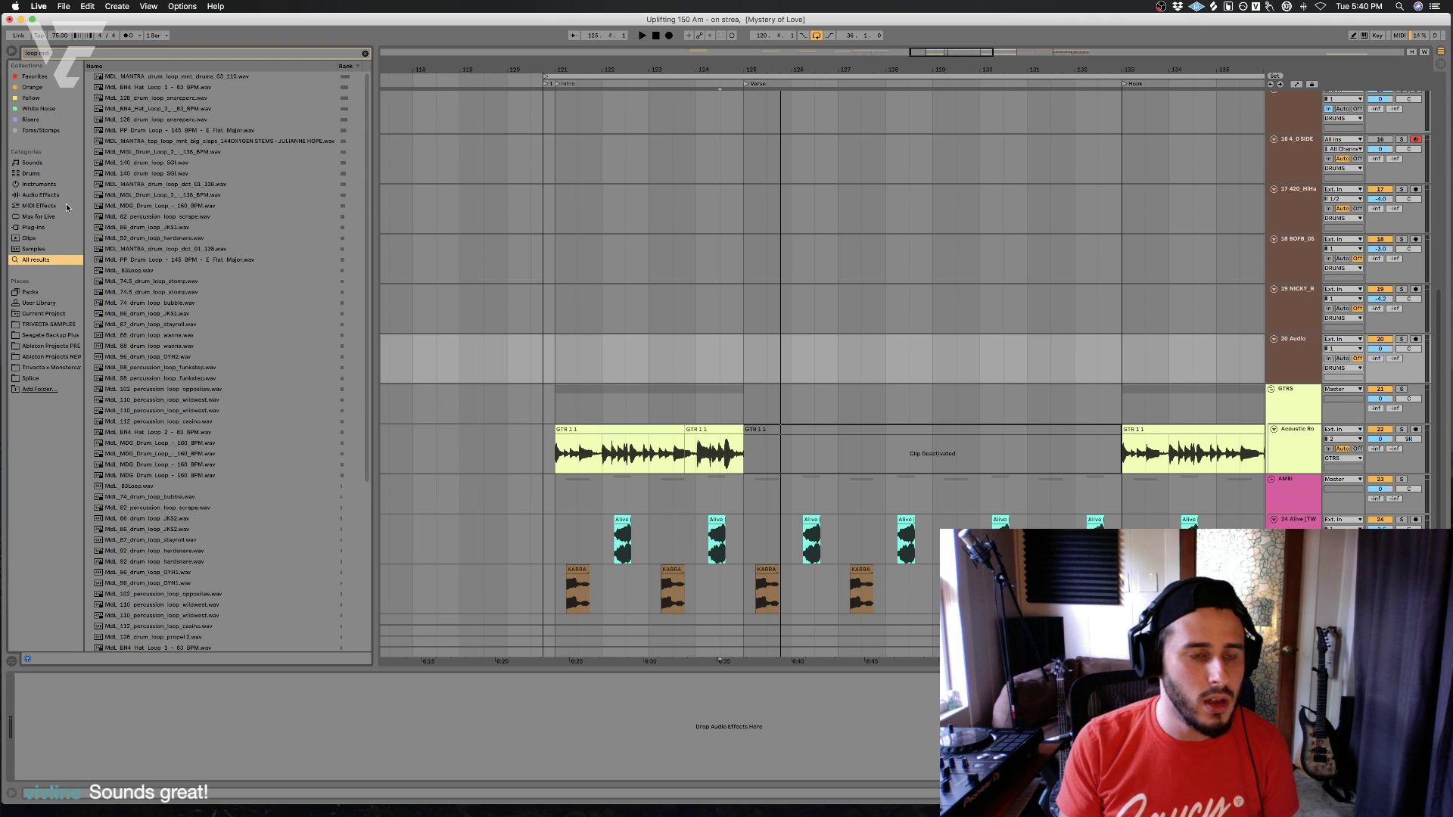
{"action": "left_click", "coordinate": [182, 77]}
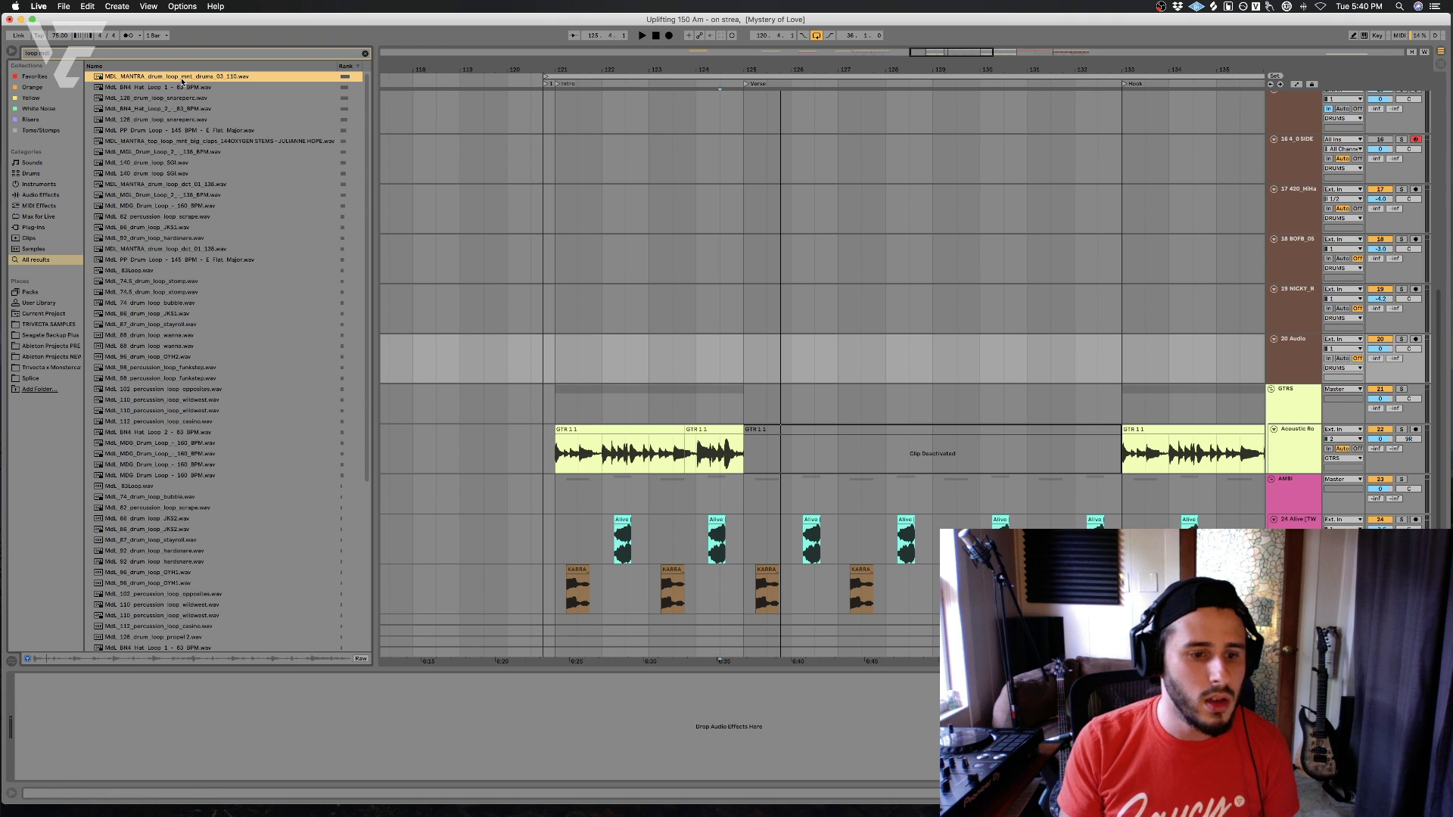
{"action": "left_click", "coordinate": [173, 89]}
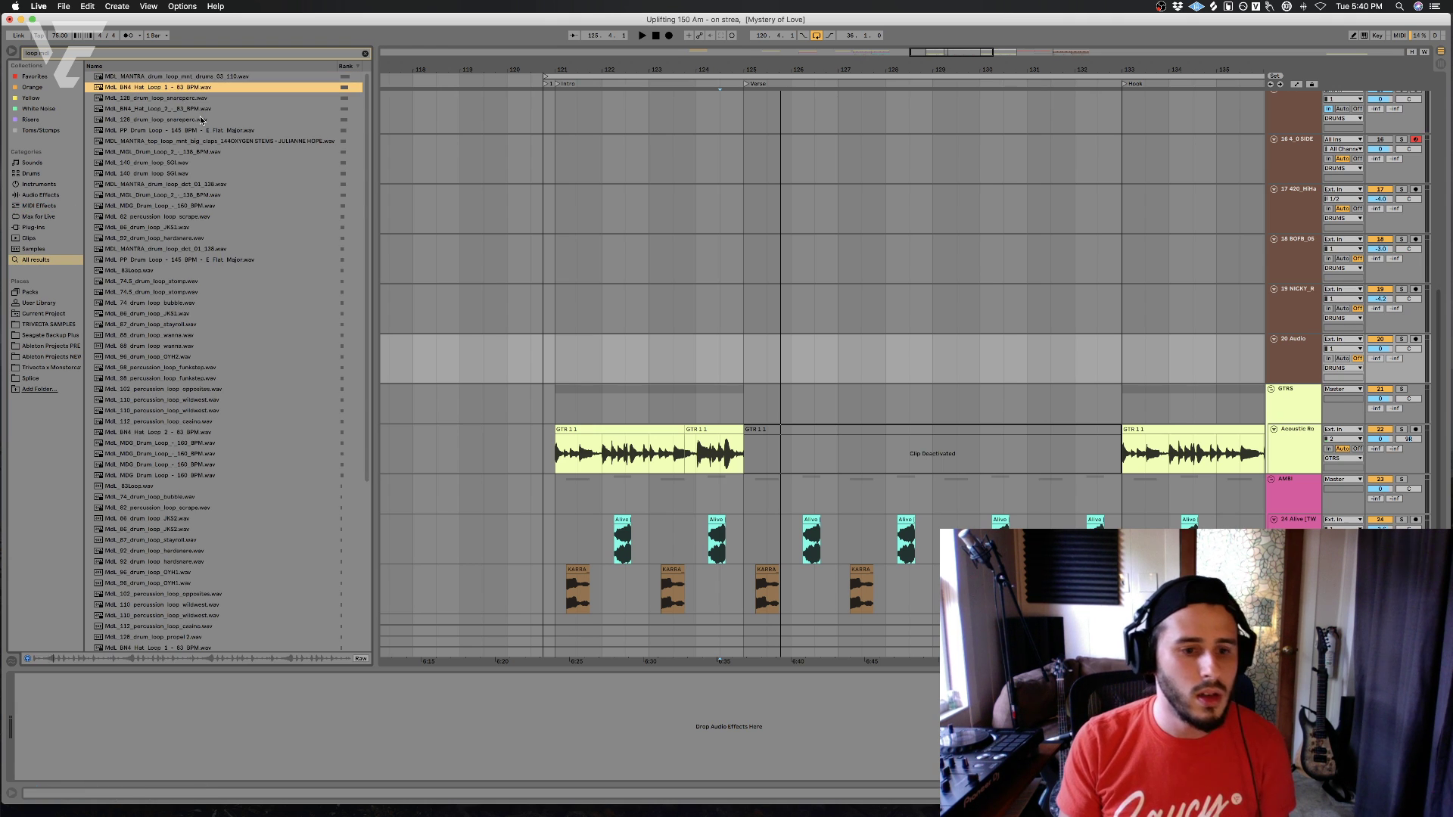
{"action": "key", "text": "Down"}
{"action": "key", "text": "Down"}
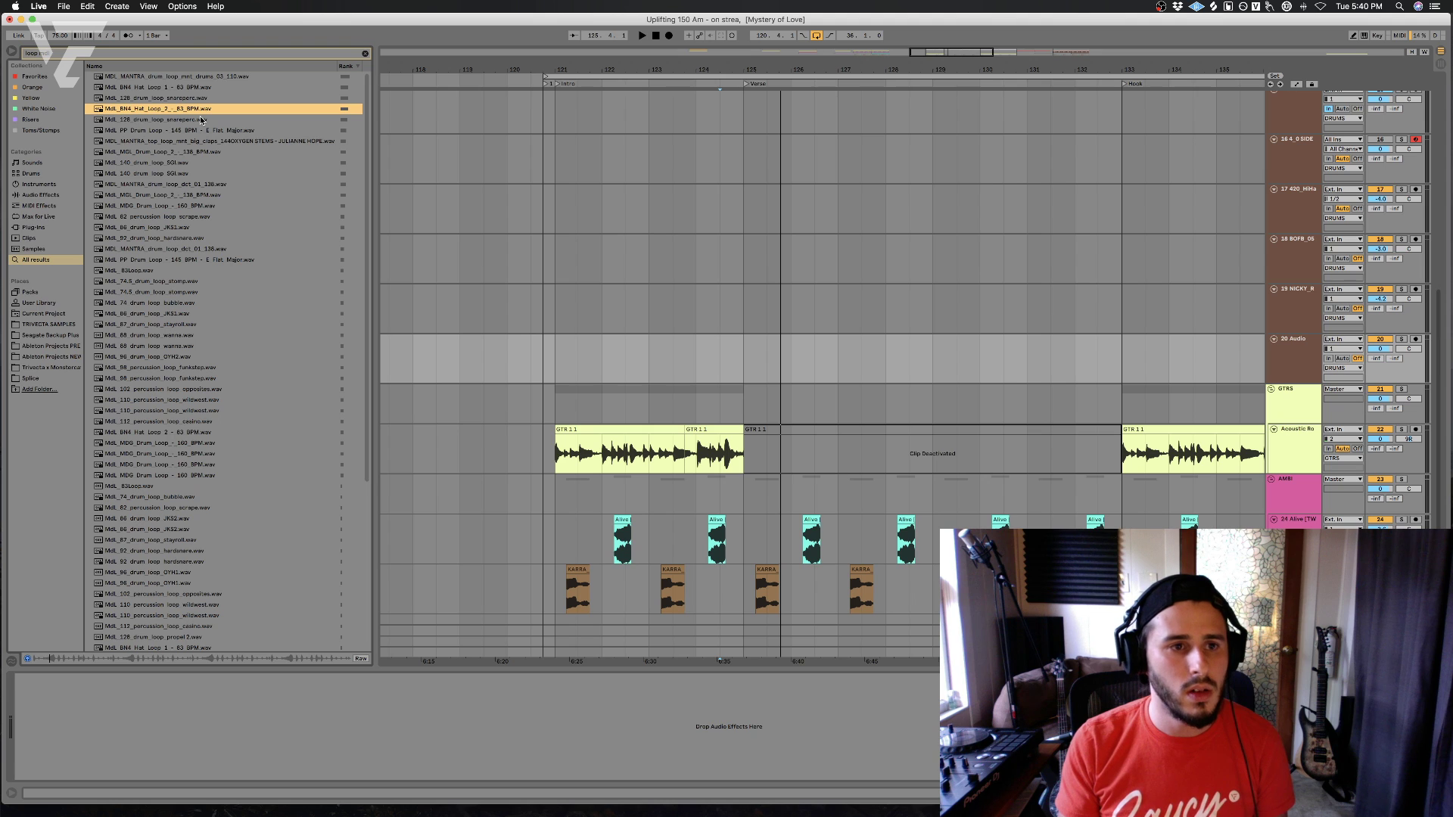
{"action": "key", "text": "Down"}
{"action": "key", "text": "Down"}
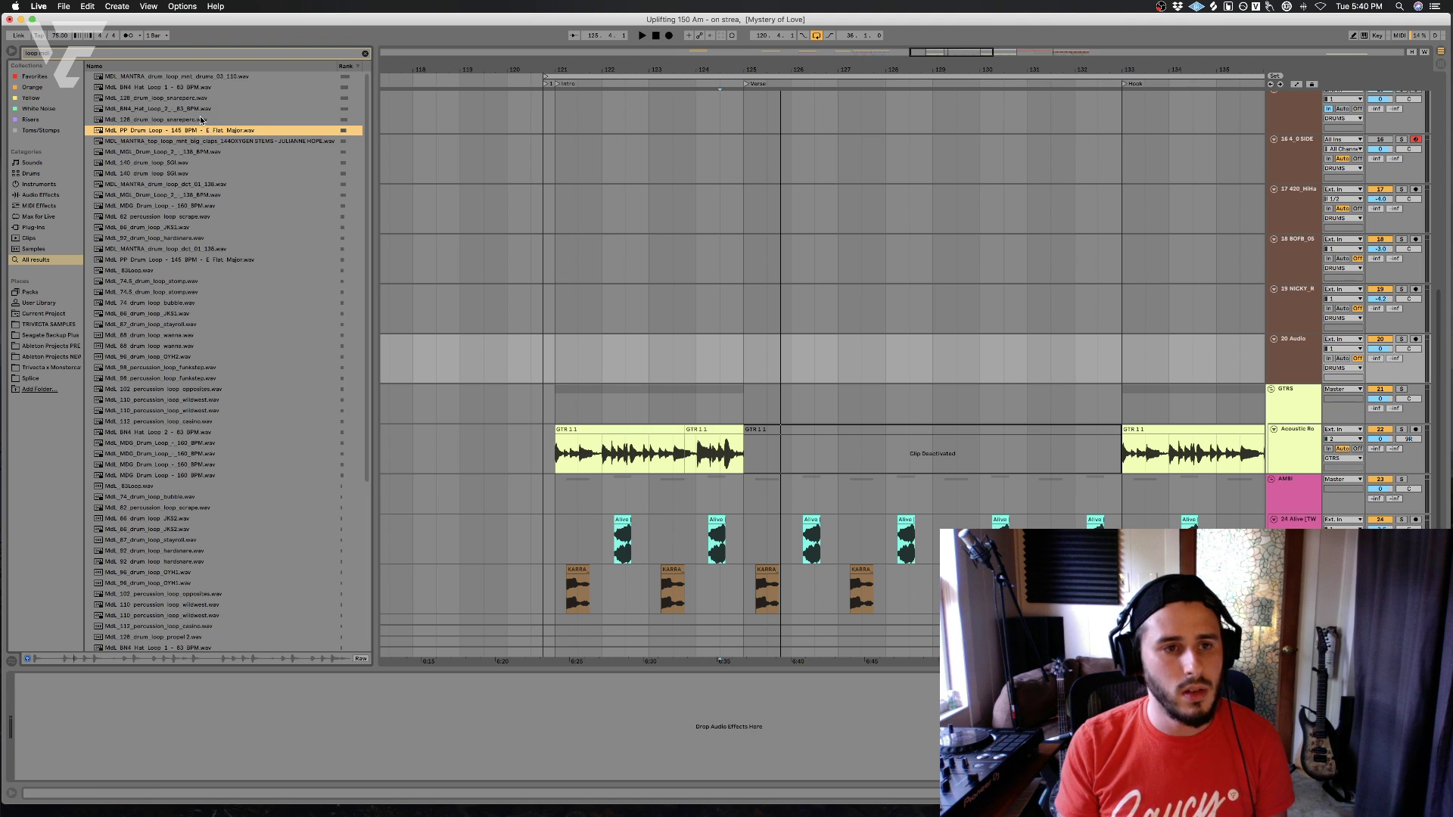
{"action": "key", "text": "Down"}
{"action": "key", "text": "Down"}
{"action": "key", "text": "Down"}
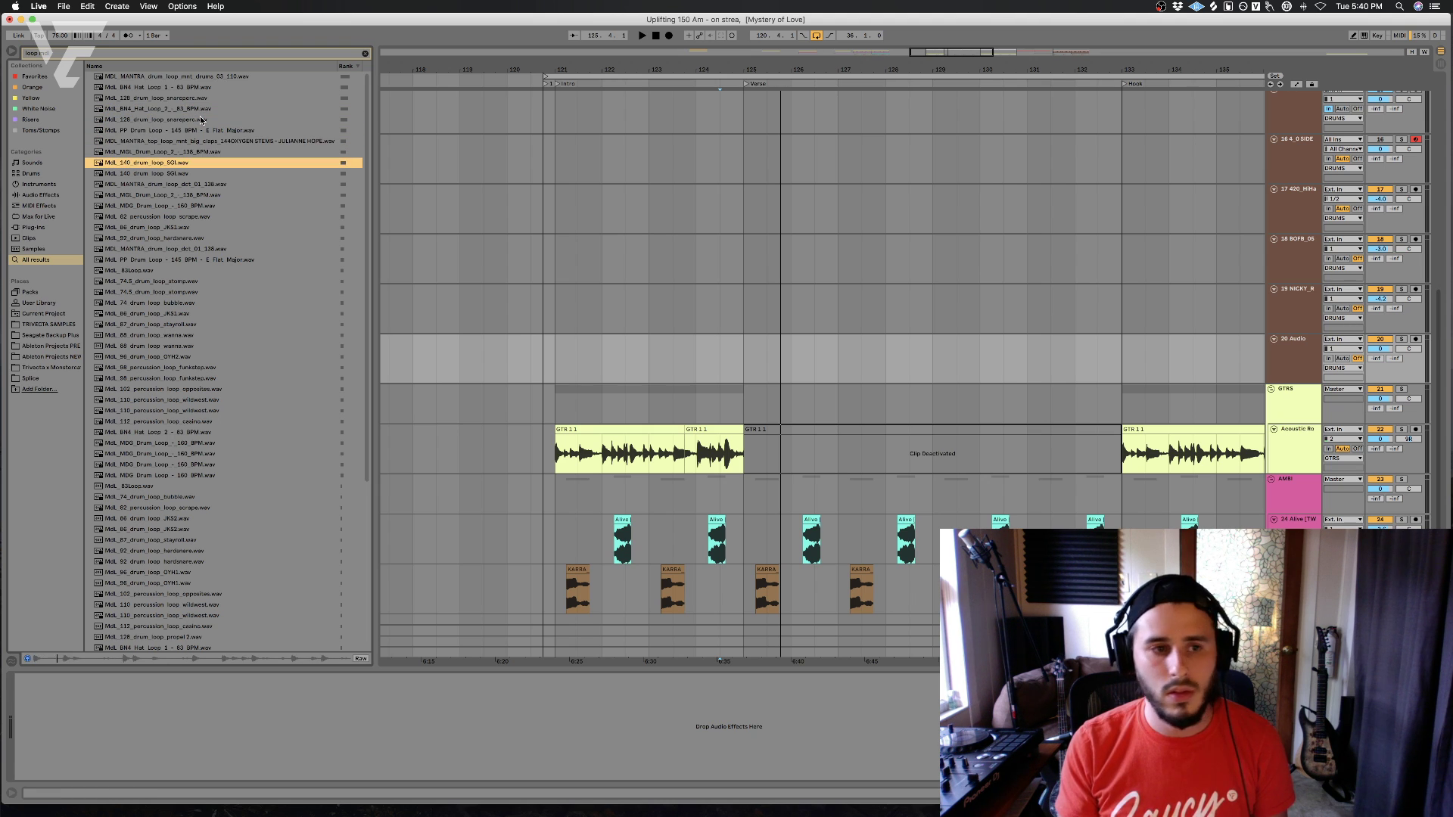
{"action": "key", "text": "Down"}
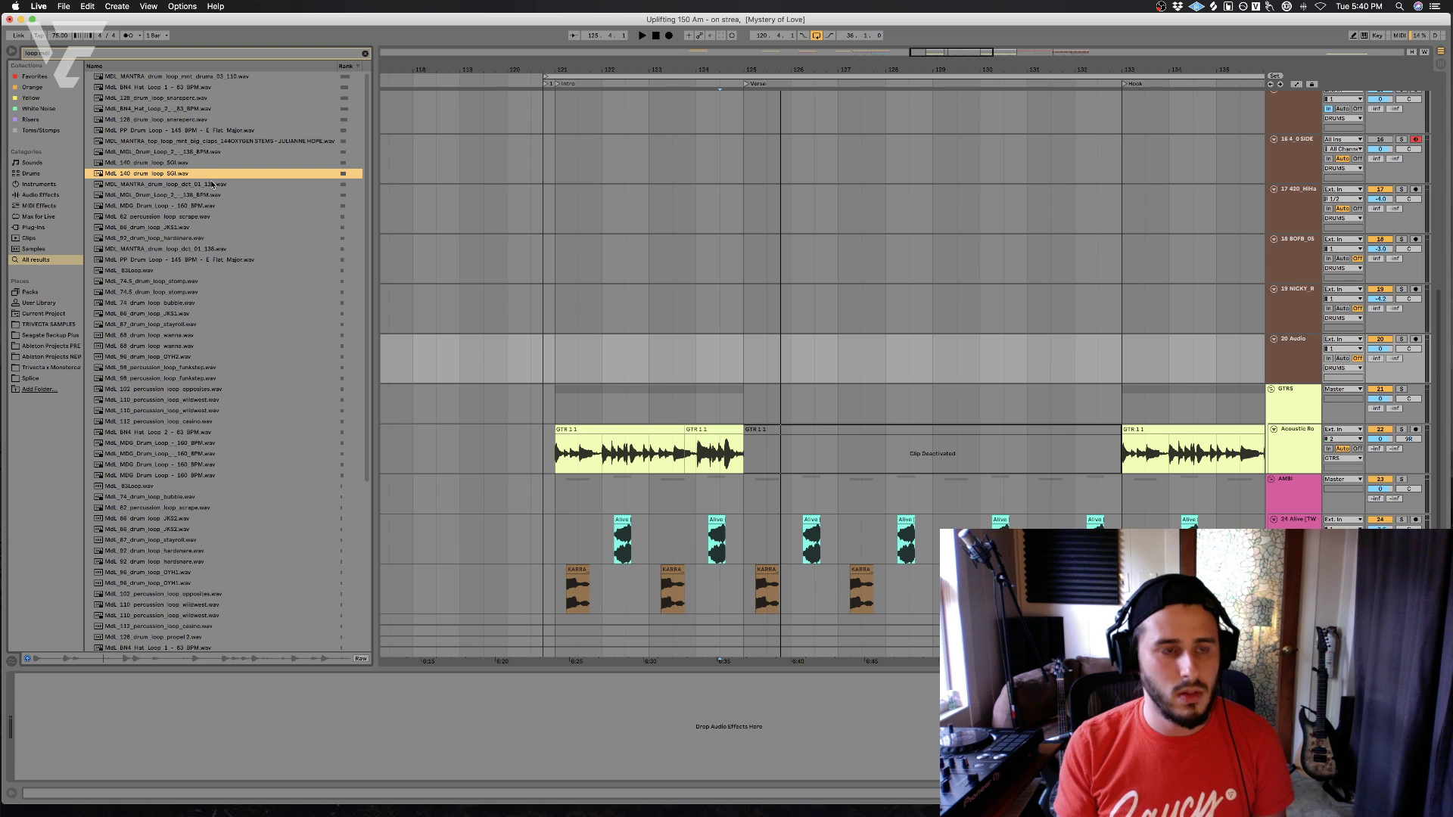
- Place the 140 drum loop on the new track at bar 125 and duplicate it three times to fill the Verse up to the Hook
{"action": "left_click_drag", "start_coordinate": [171, 178], "coordinate": [739, 351]}
{"action": "key", "text": "space"}
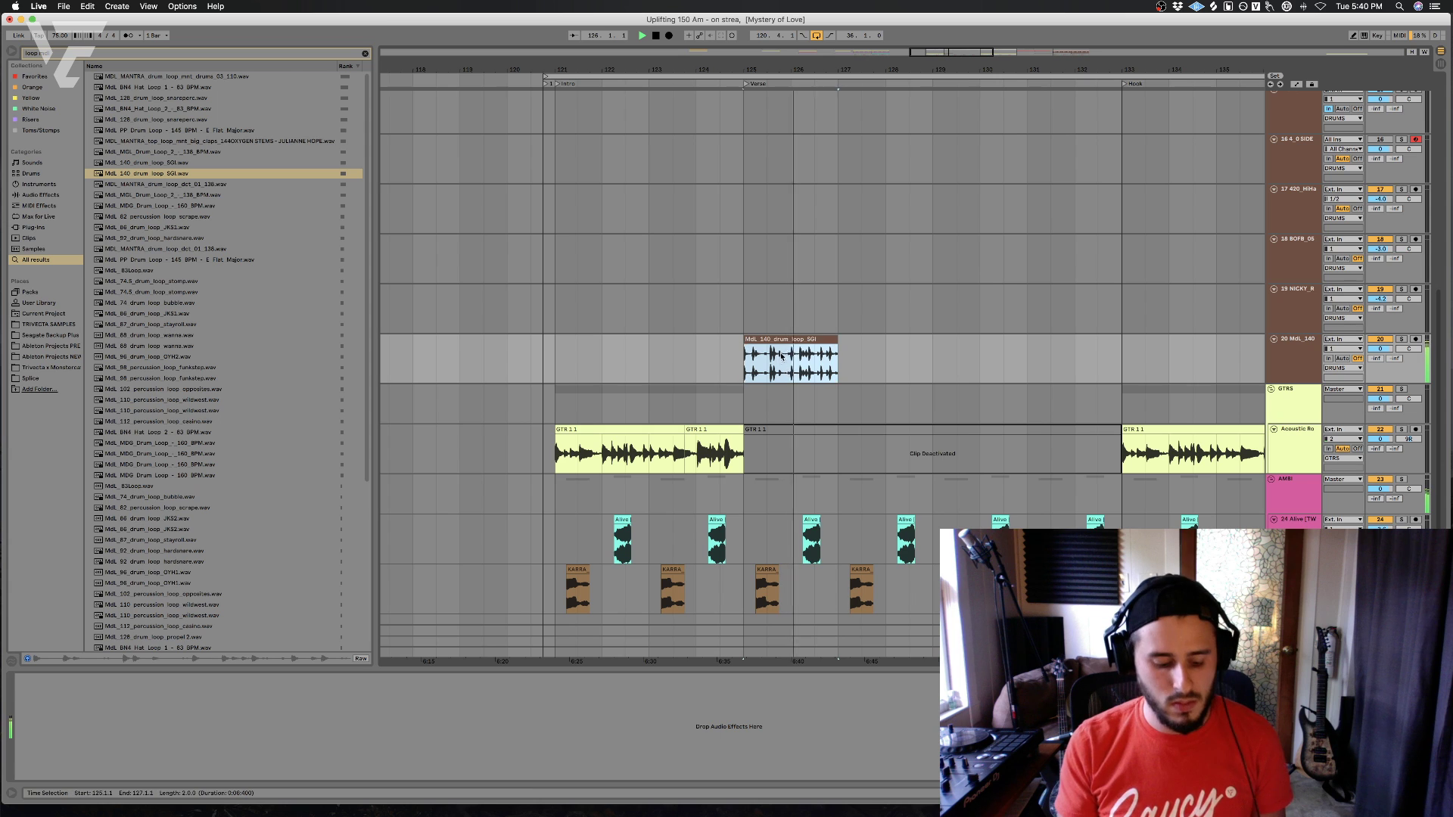
{"action": "key", "text": "super+d"}
{"action": "key", "text": "super+d"}
{"action": "key", "text": "super+d"}
{"action": "left_click_drag", "start_coordinate": [736, 352], "coordinate": [1116, 382]}
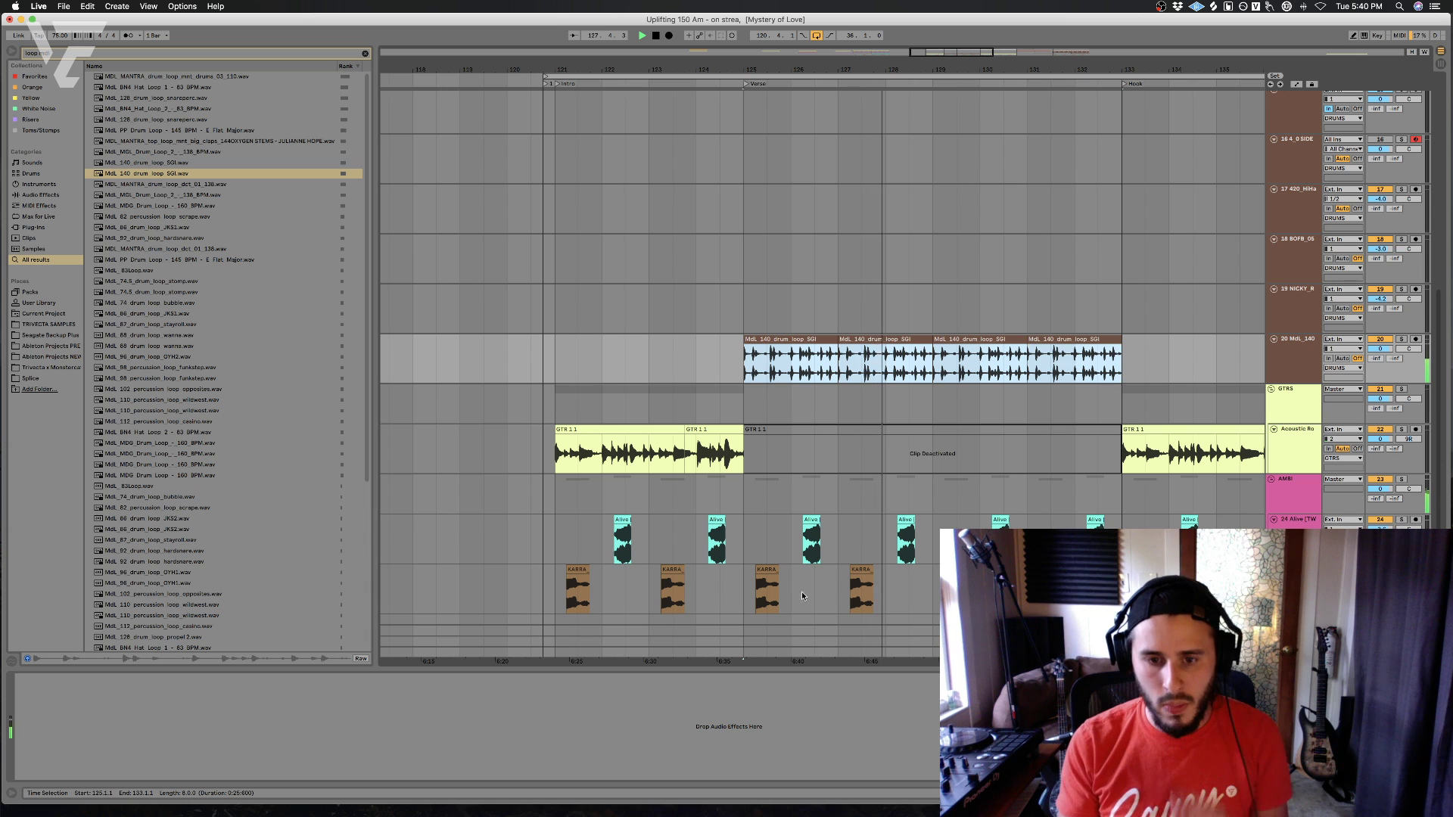
{"action": "left_click", "coordinate": [904, 371]}
{"action": "scroll", "coordinate": [905, 370], "scroll_direction": "down", "scroll_amount": 3}
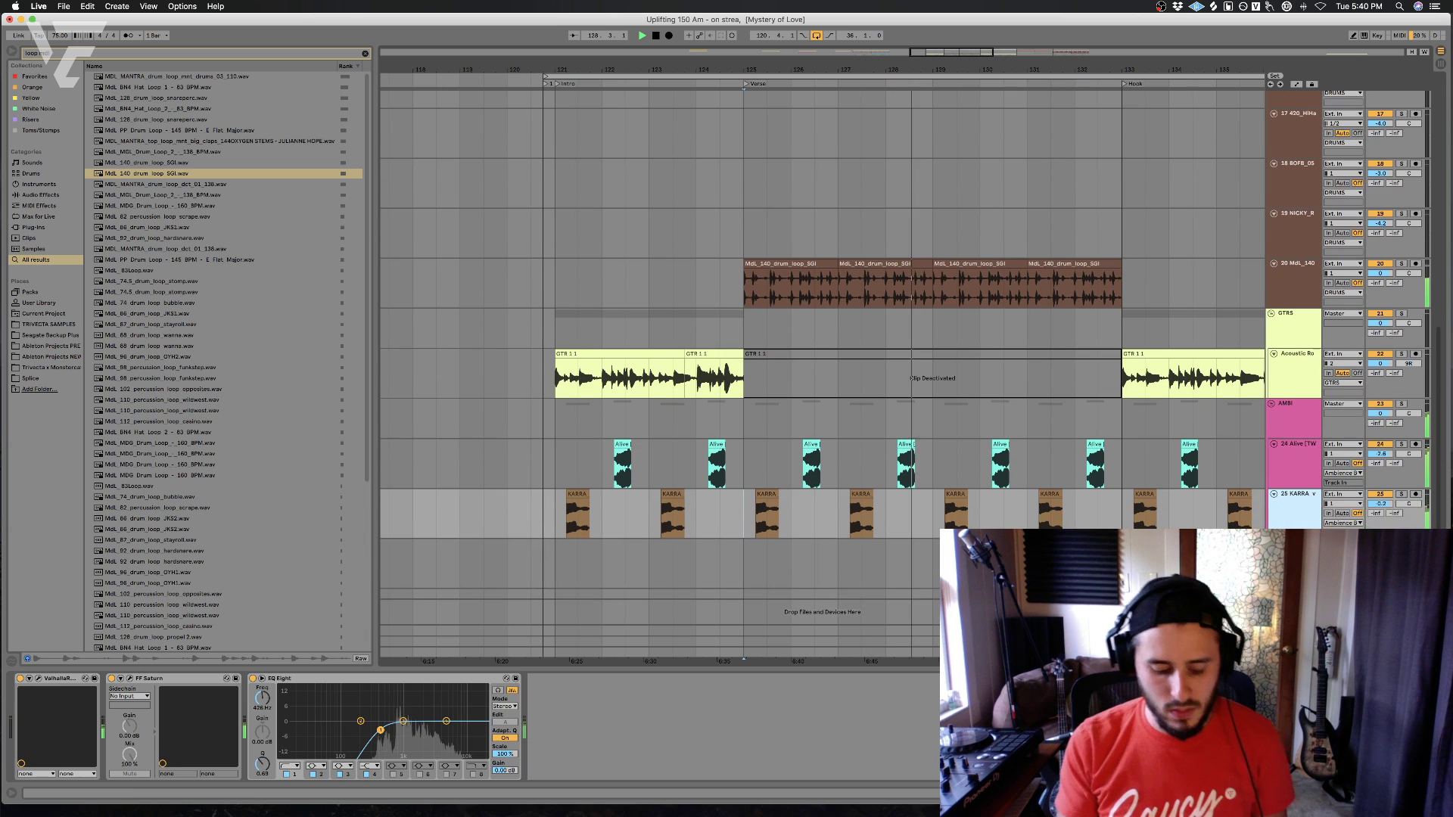
{"action": "key", "text": "super+t"}
{"action": "scroll", "coordinate": [832, 318], "scroll_direction": "down", "scroll_amount": 2}
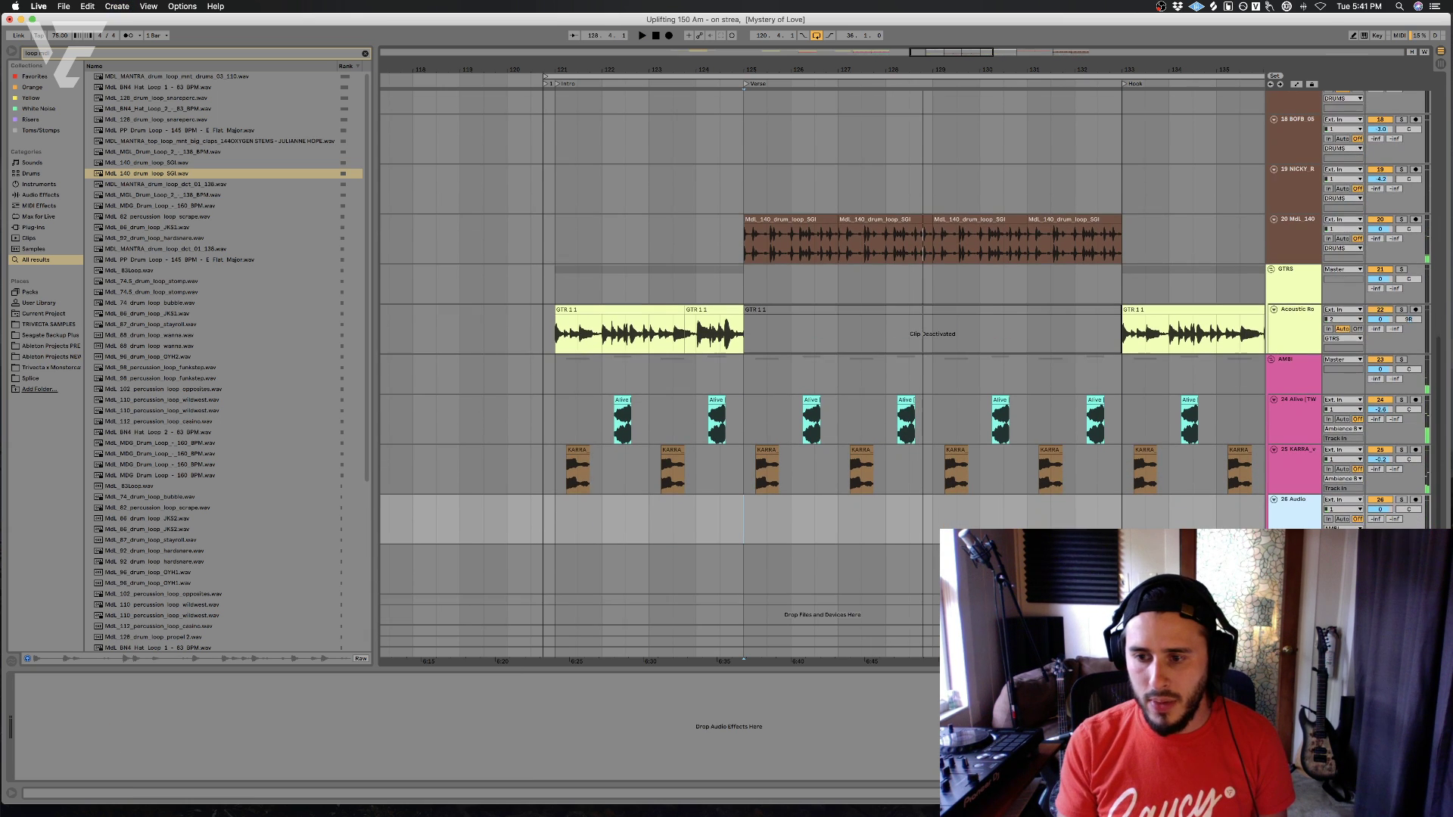
{"action": "key", "text": "Delete"}
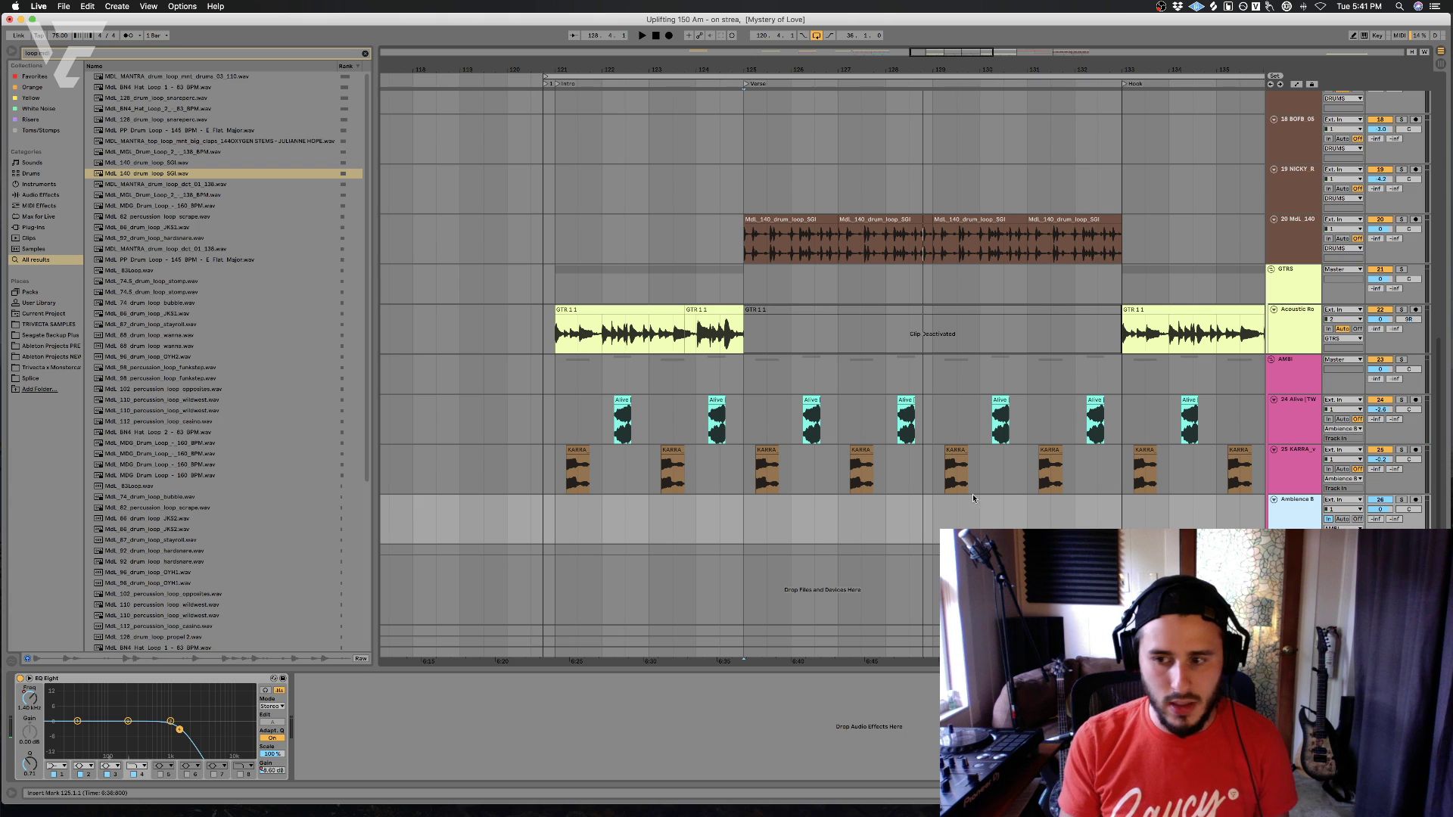
- Lower the EQ Eight band 4 frequency automation on the Ambience bus across the Verse, from bar 125 to the Hook
{"action": "left_click", "coordinate": [24, 693]}
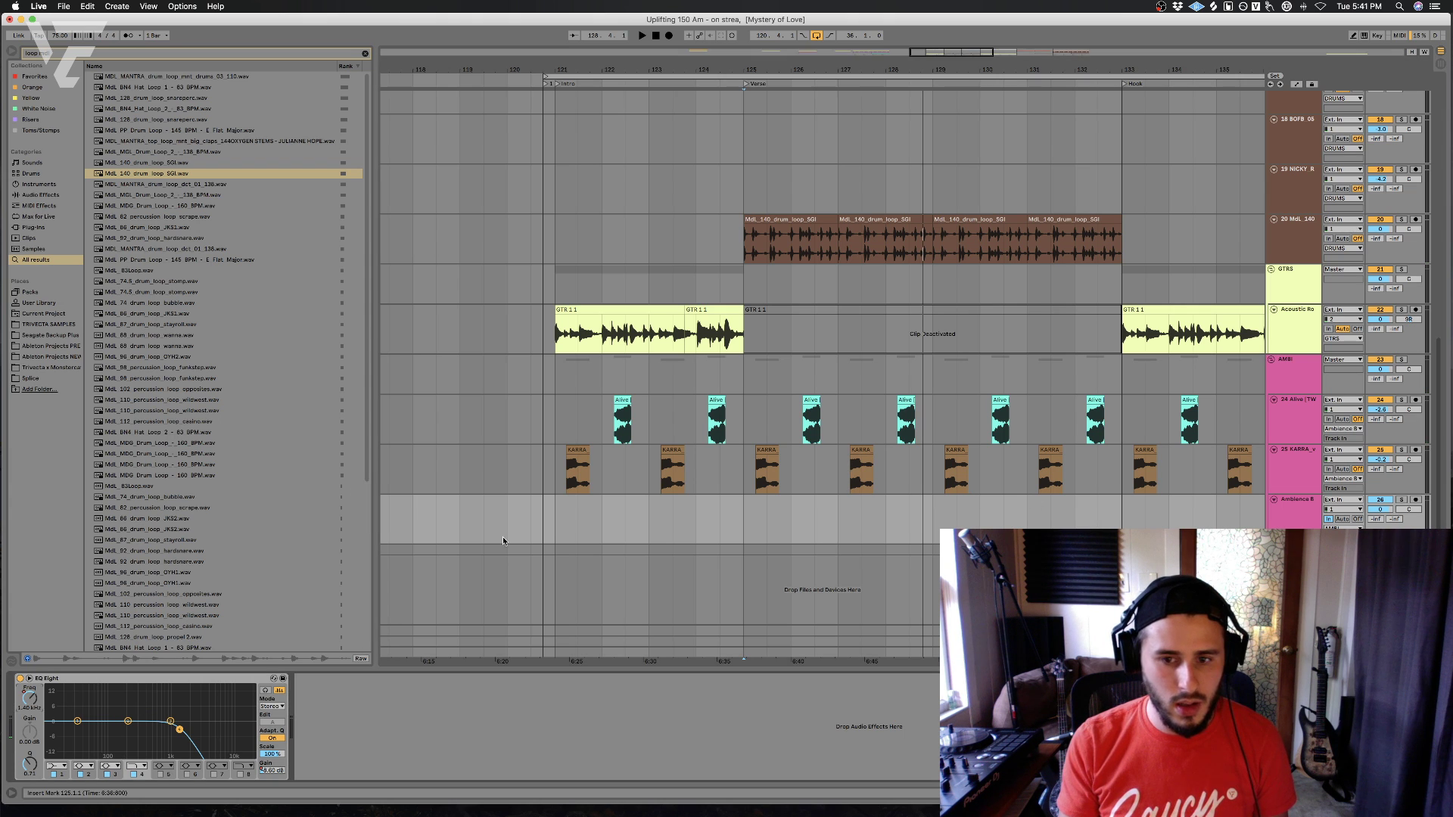
{"action": "key", "text": "space"}
{"action": "key", "text": "a"}
{"action": "left_click_drag", "start_coordinate": [745, 526], "coordinate": [1101, 525]}
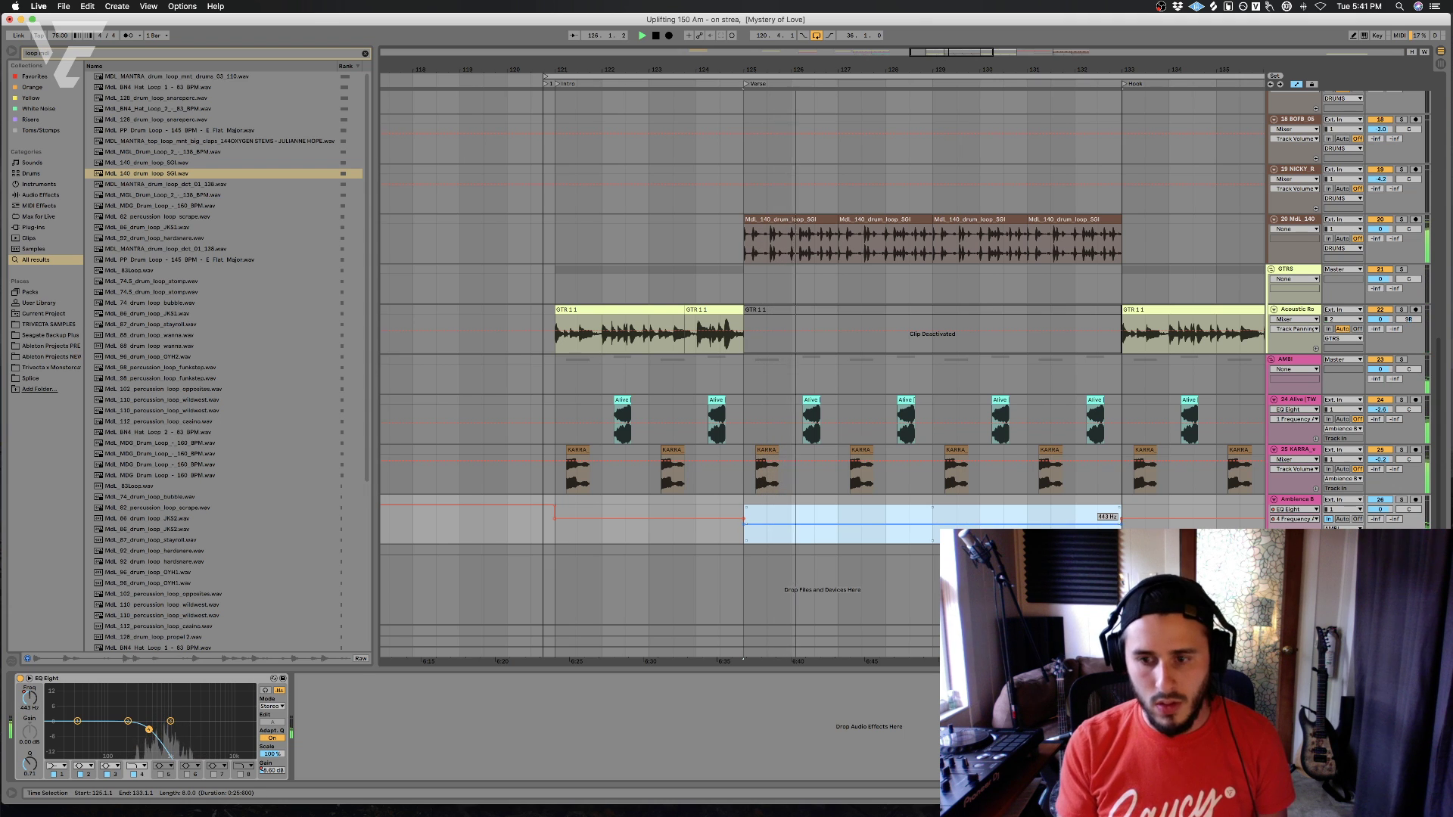
{"action": "left_click", "coordinate": [724, 533]}
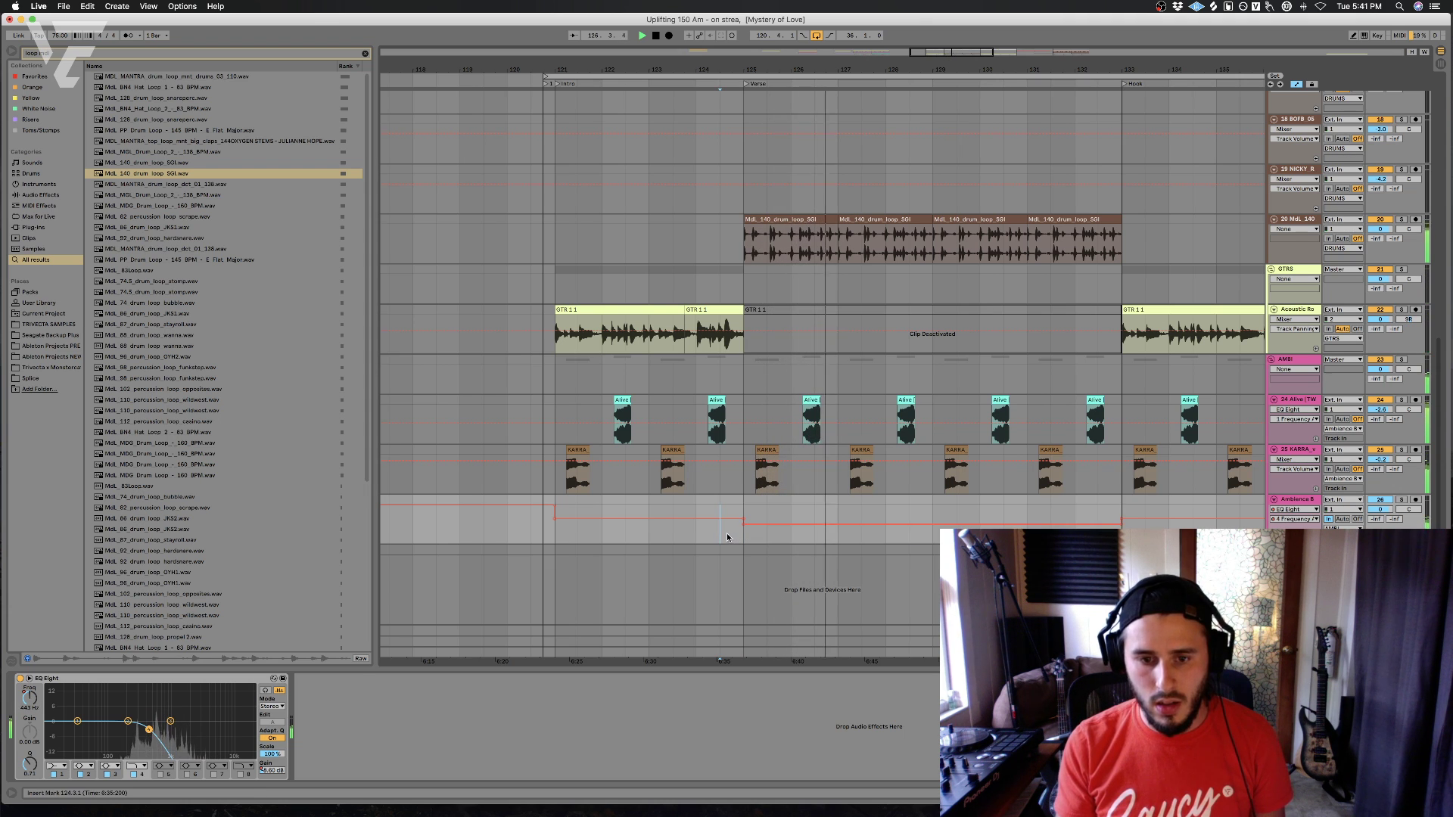
{"action": "key", "text": "a"}
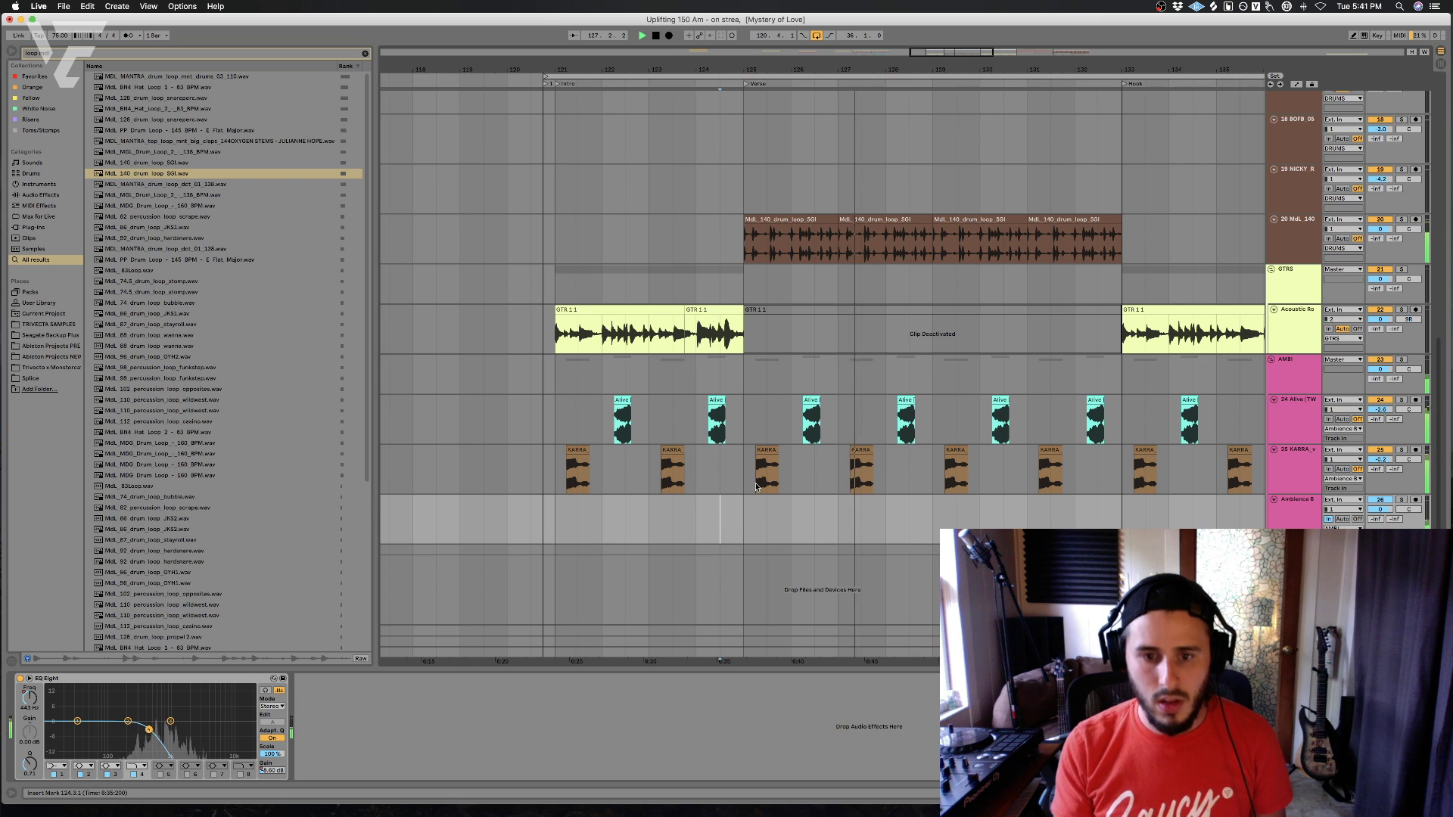
- Audition the transition into the Verse from bar 124 with the drum loop, checking the end of the Intro guitar
{"action": "left_click", "coordinate": [725, 487]}
{"action": "key", "text": "space"}
{"action": "scroll", "coordinate": [758, 515], "scroll_direction": "up", "scroll_amount": 2}
{"action": "scroll", "coordinate": [758, 515], "scroll_direction": "left", "scroll_amount": 1}
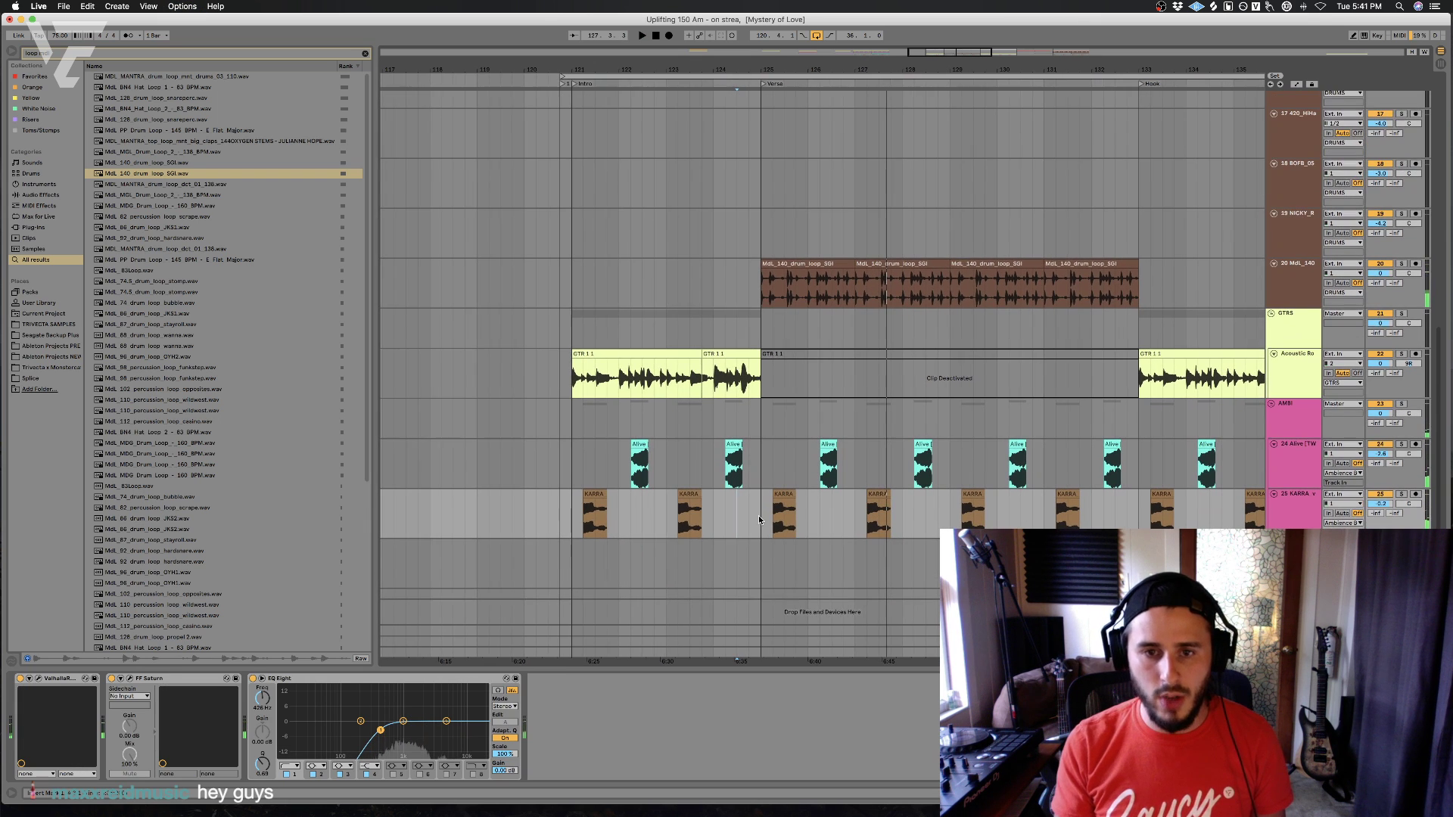
{"action": "left_click", "coordinate": [731, 303]}
{"action": "key", "text": "space"}
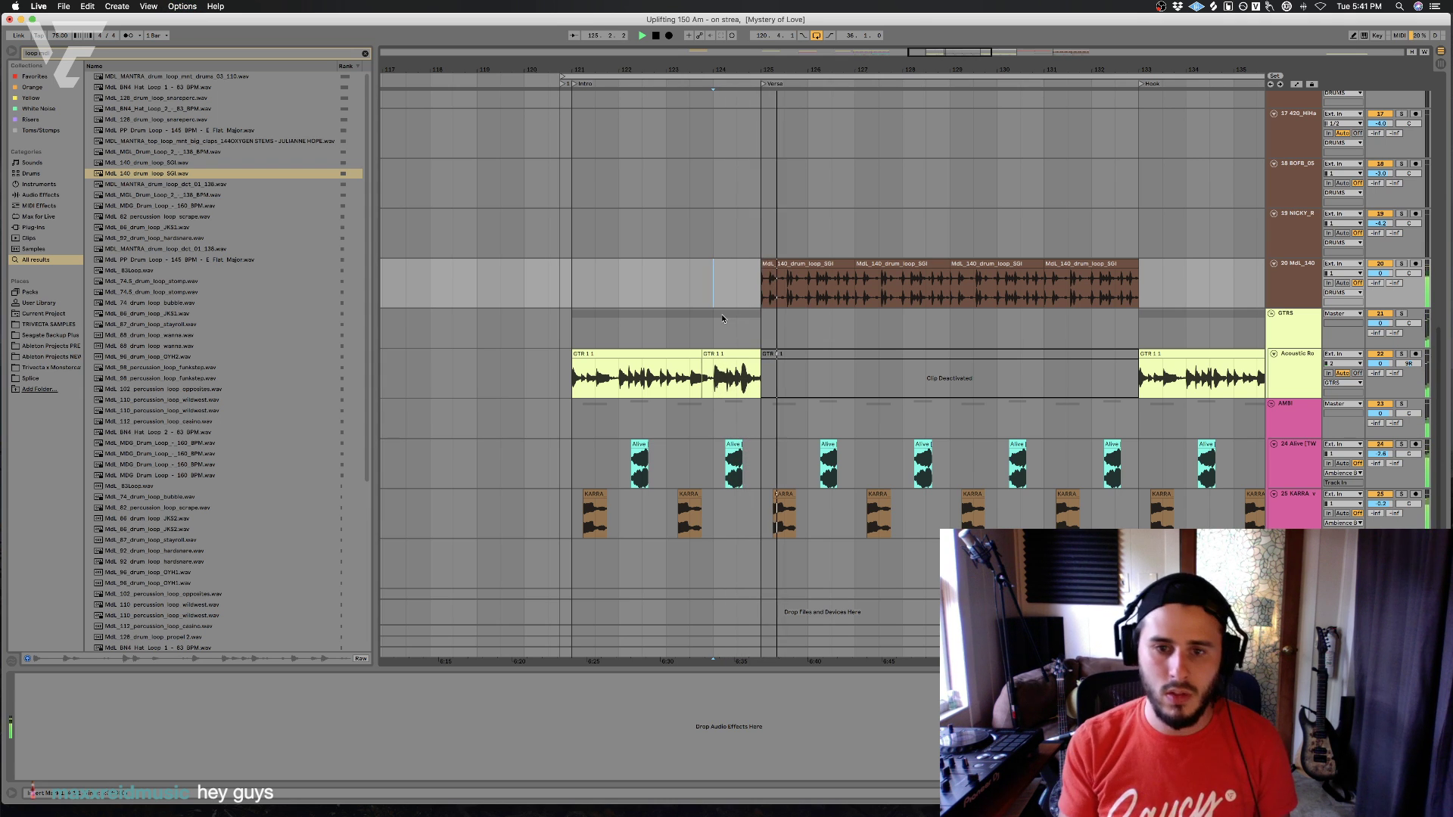
{"action": "left_click", "coordinate": [749, 367]}
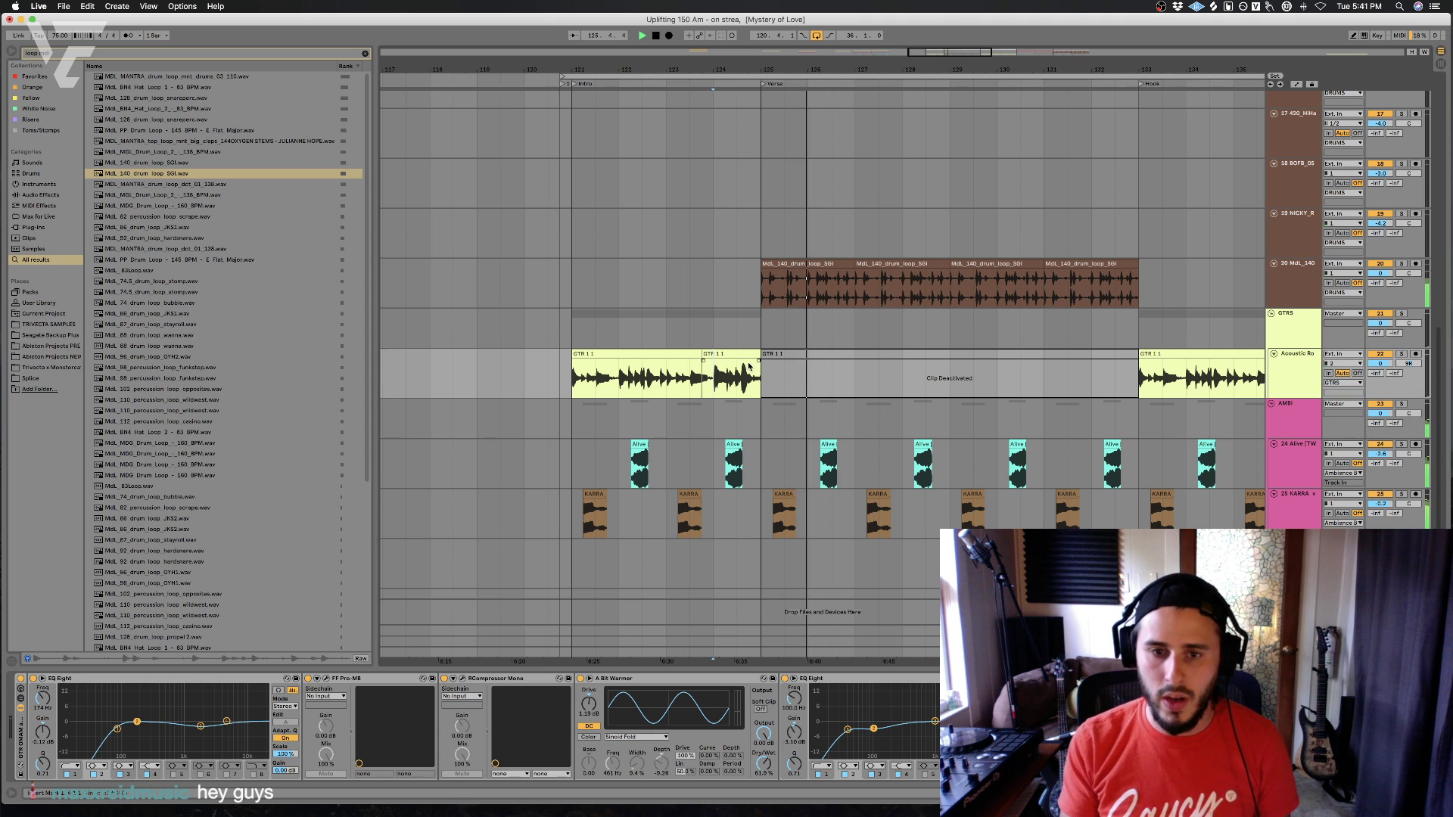
{"action": "key", "text": "space"}
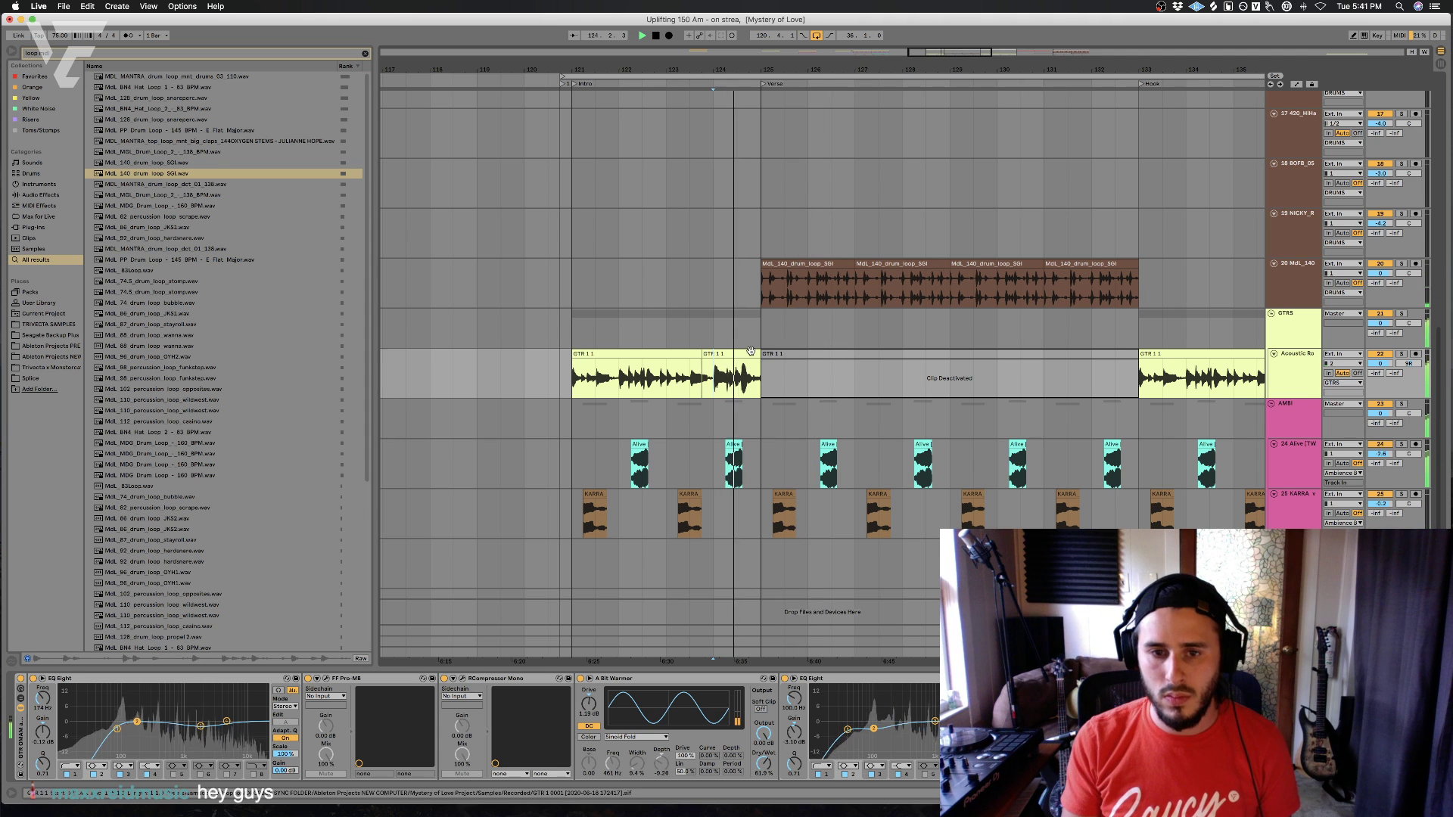
{"action": "key", "text": "space"}
- Extend the Intro guitar clip into the Verse, cut its tail within bar 125, and audition it both soloed and in the mix
{"action": "left_click_drag", "start_coordinate": [753, 354], "coordinate": [815, 353]}
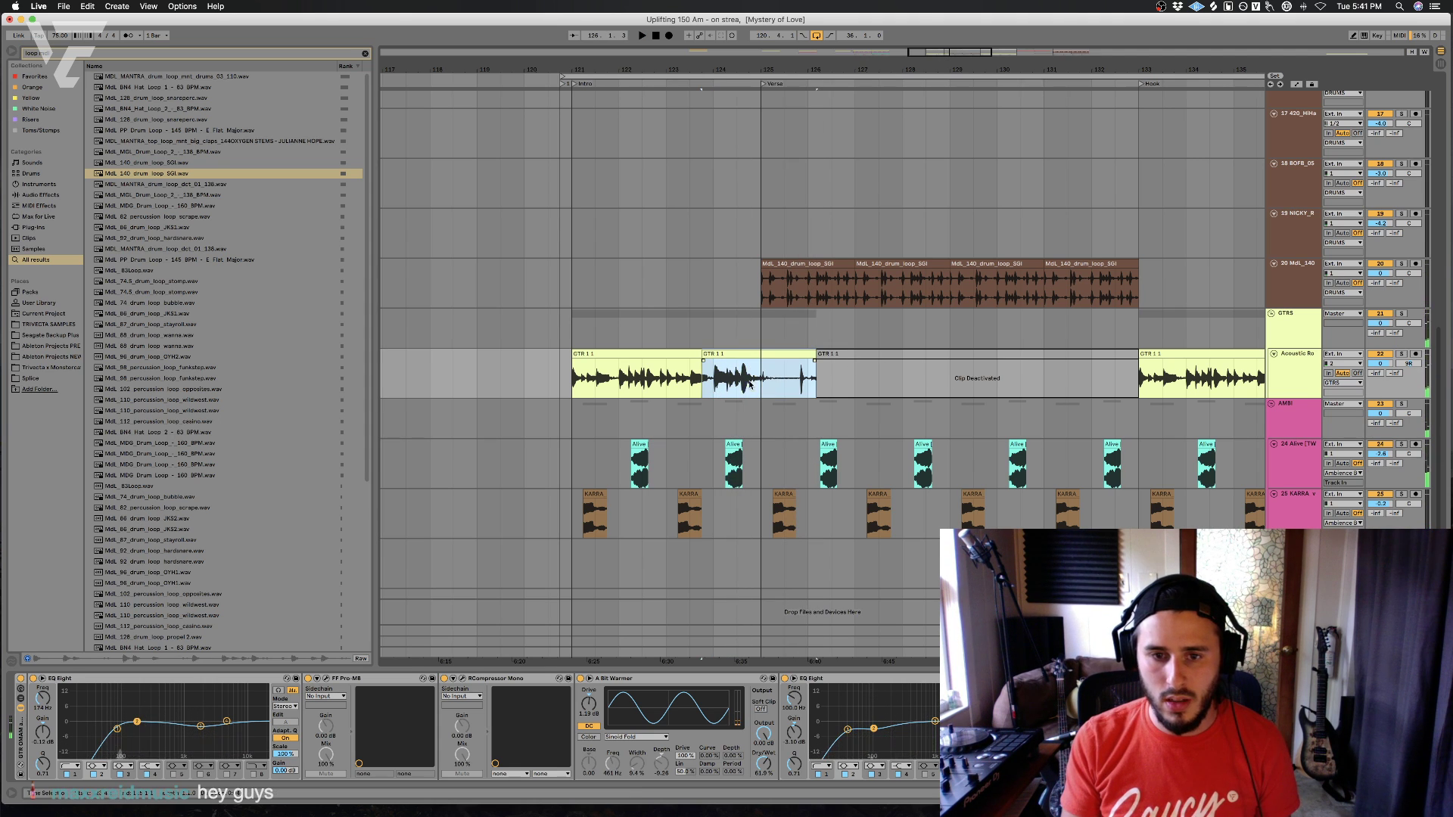
{"action": "left_click", "coordinate": [759, 382]}
{"action": "key", "text": "space"}
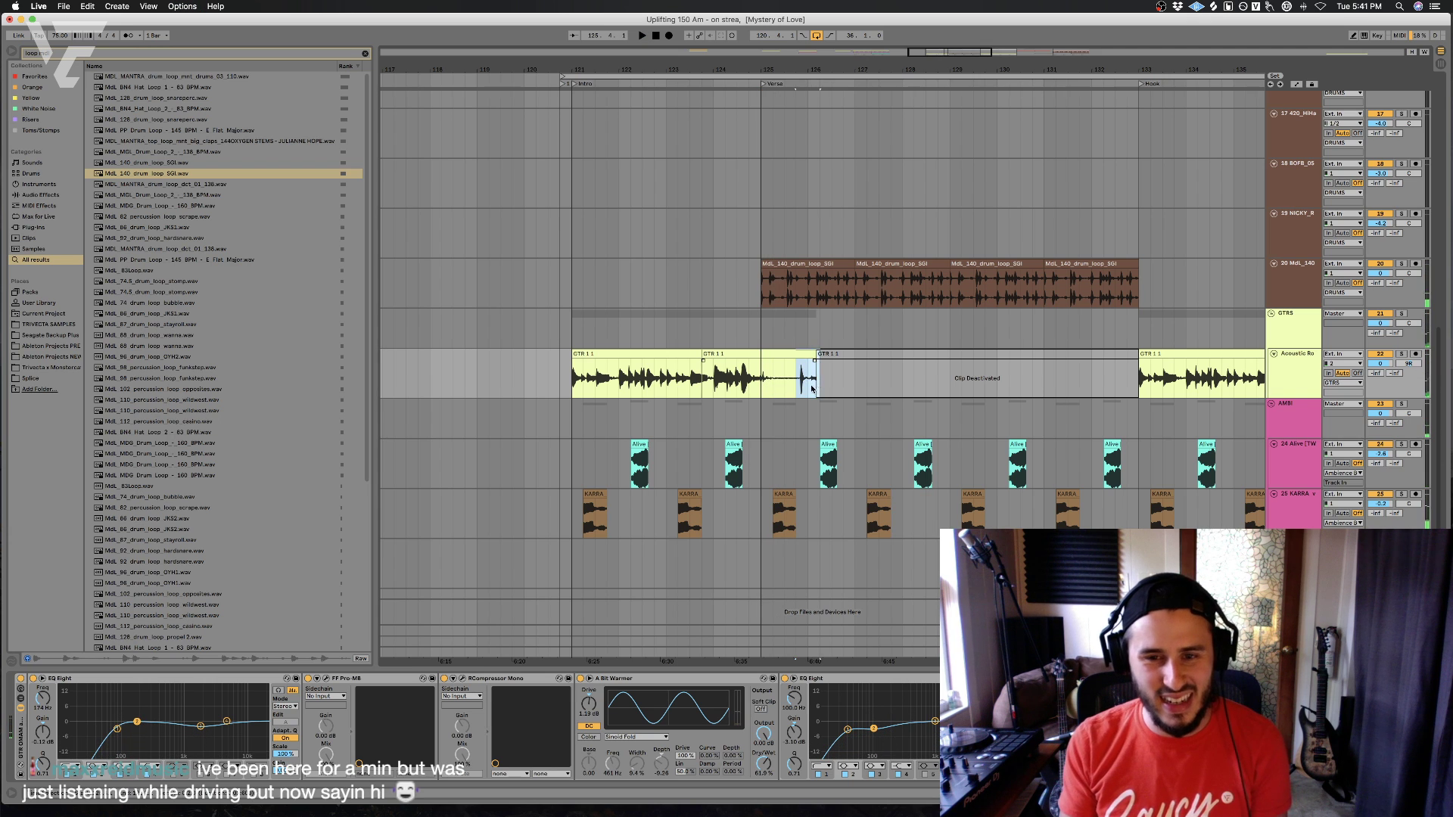
{"action": "key", "text": "space"}
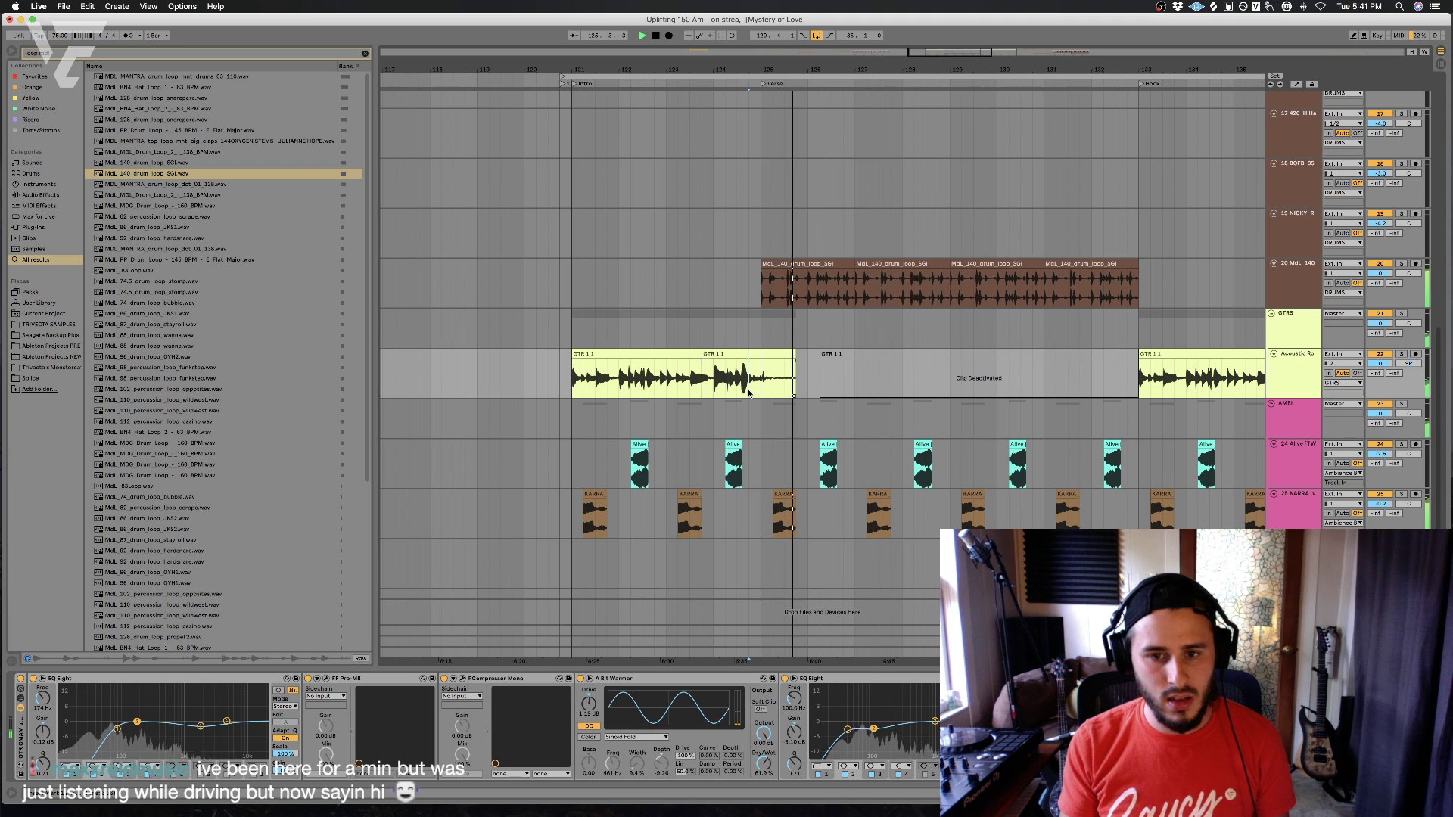
{"action": "key", "text": "space"}
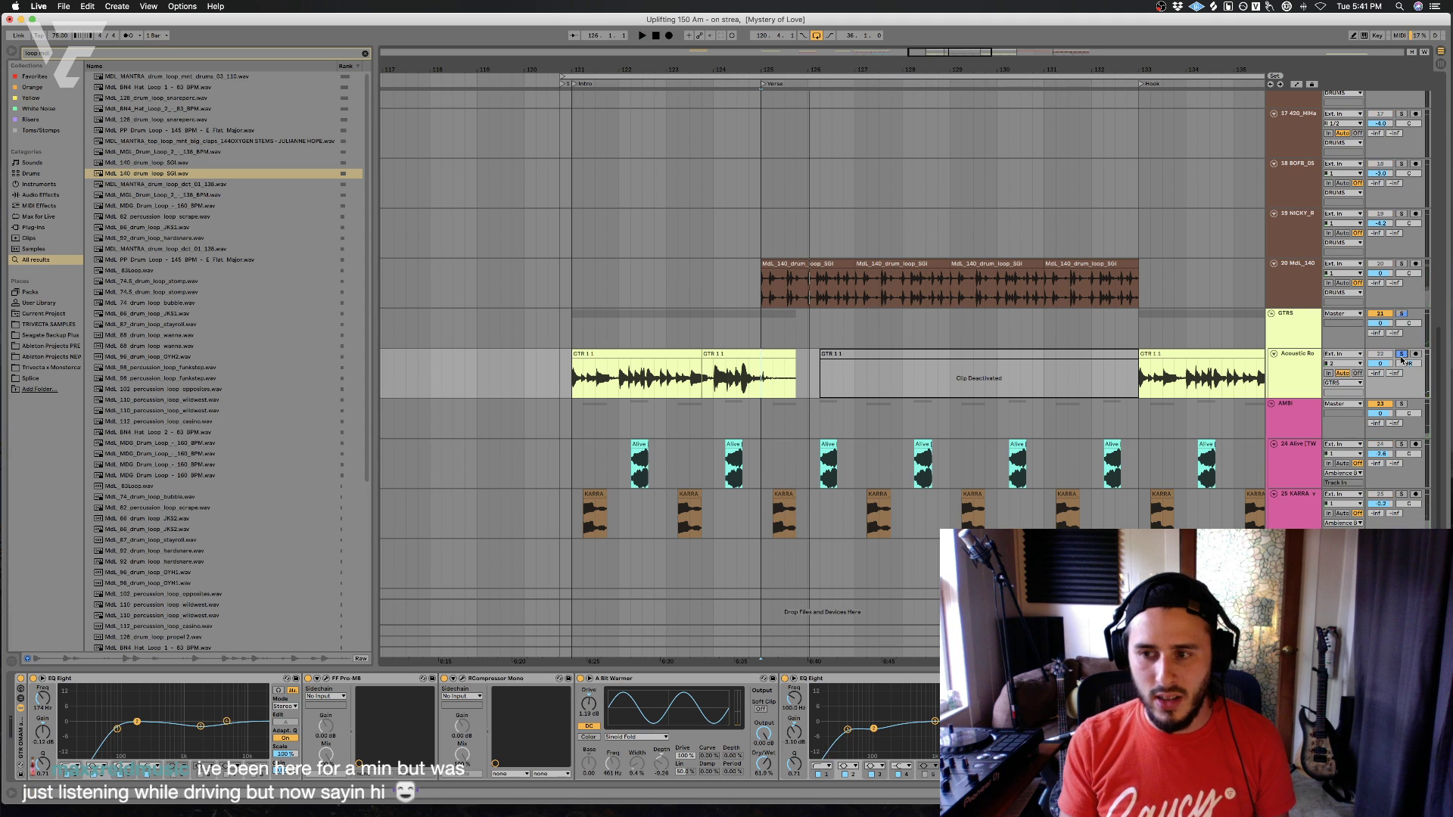
{"action": "key", "text": "space"}
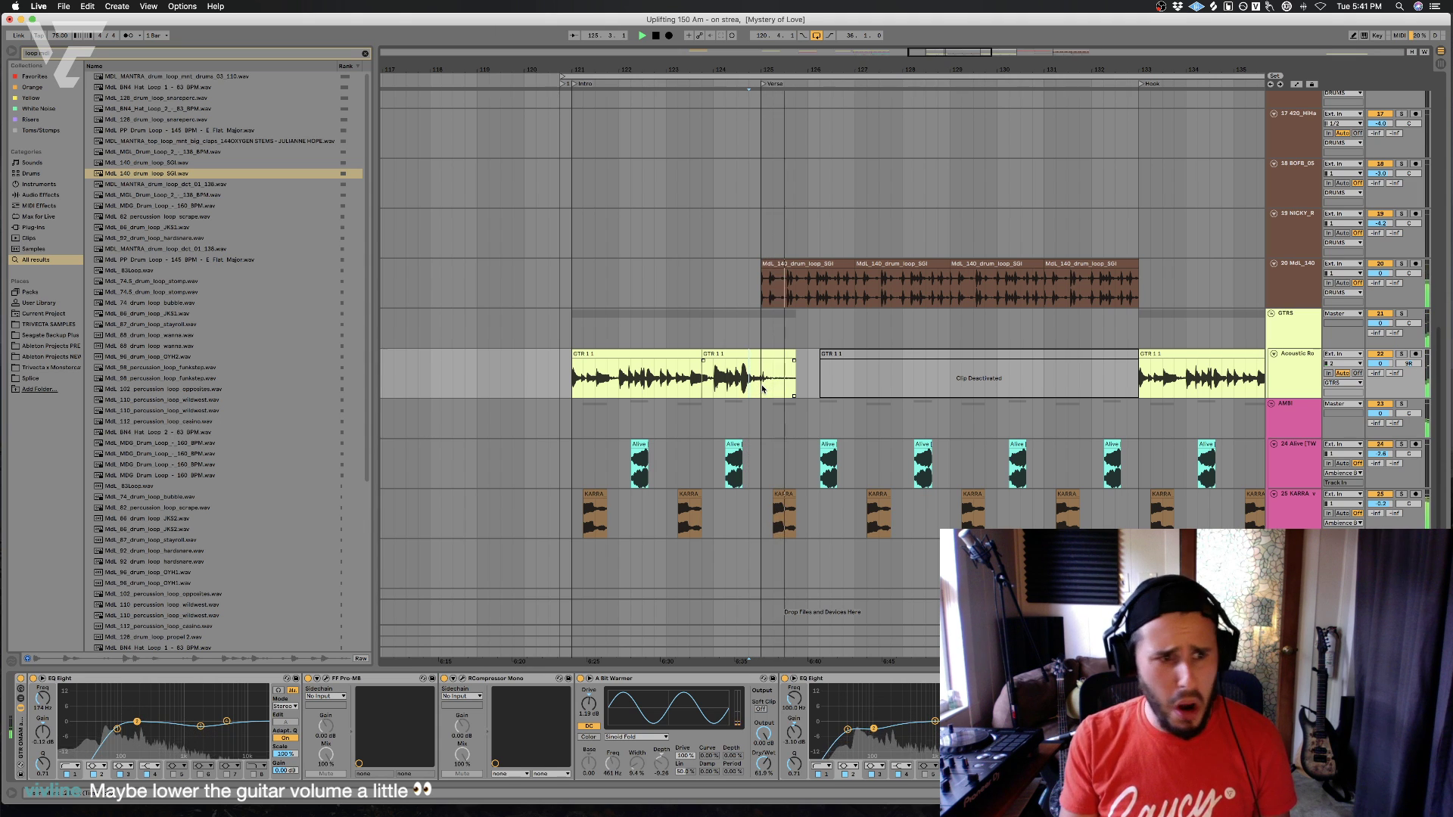
- Copy the guitar ring-out at the Verse's start and paste it at bar 127
{"action": "left_click_drag", "start_coordinate": [762, 388], "coordinate": [809, 385]}
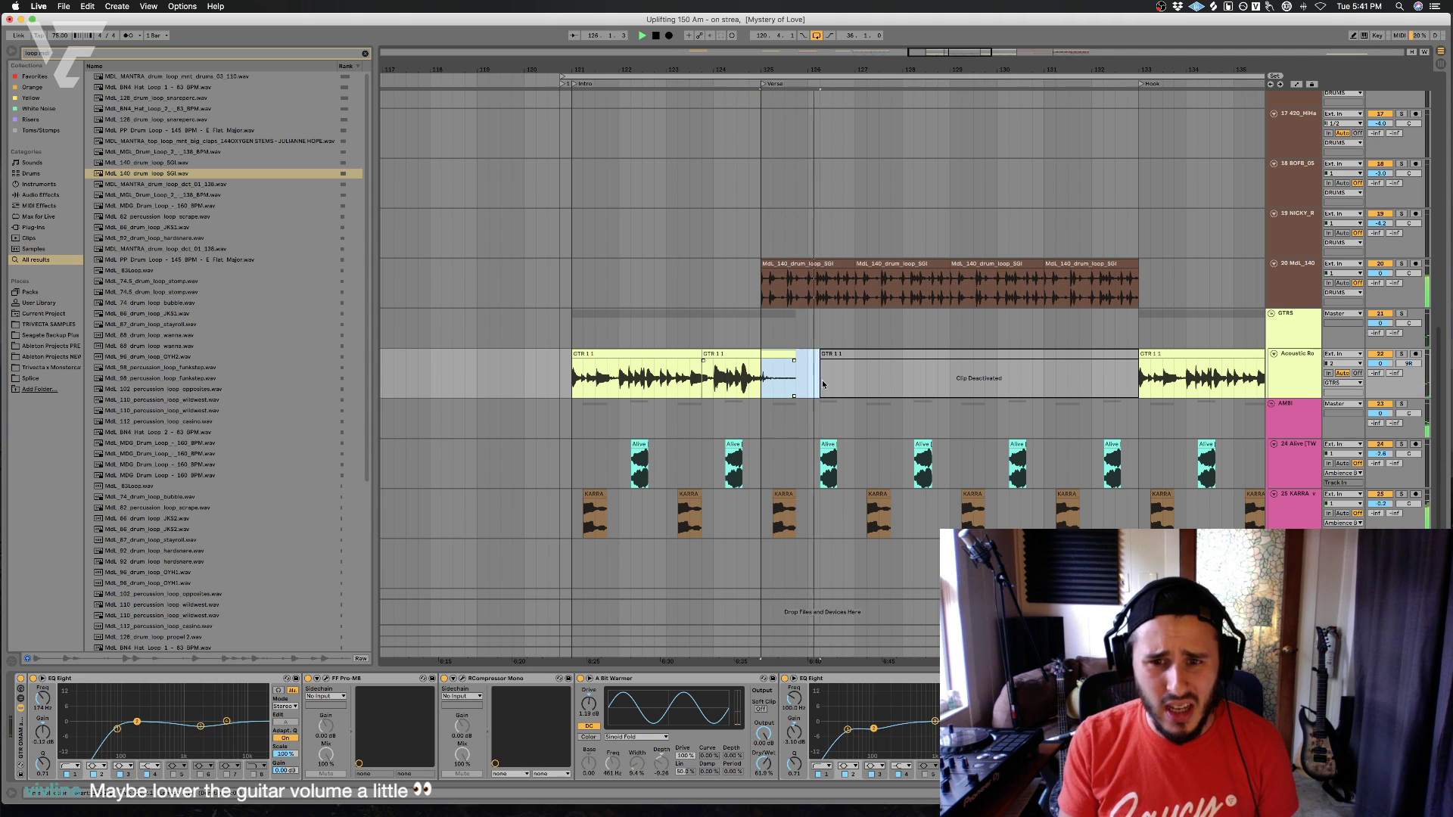
{"action": "left_click", "coordinate": [854, 379]}
{"action": "key", "text": "super+v"}
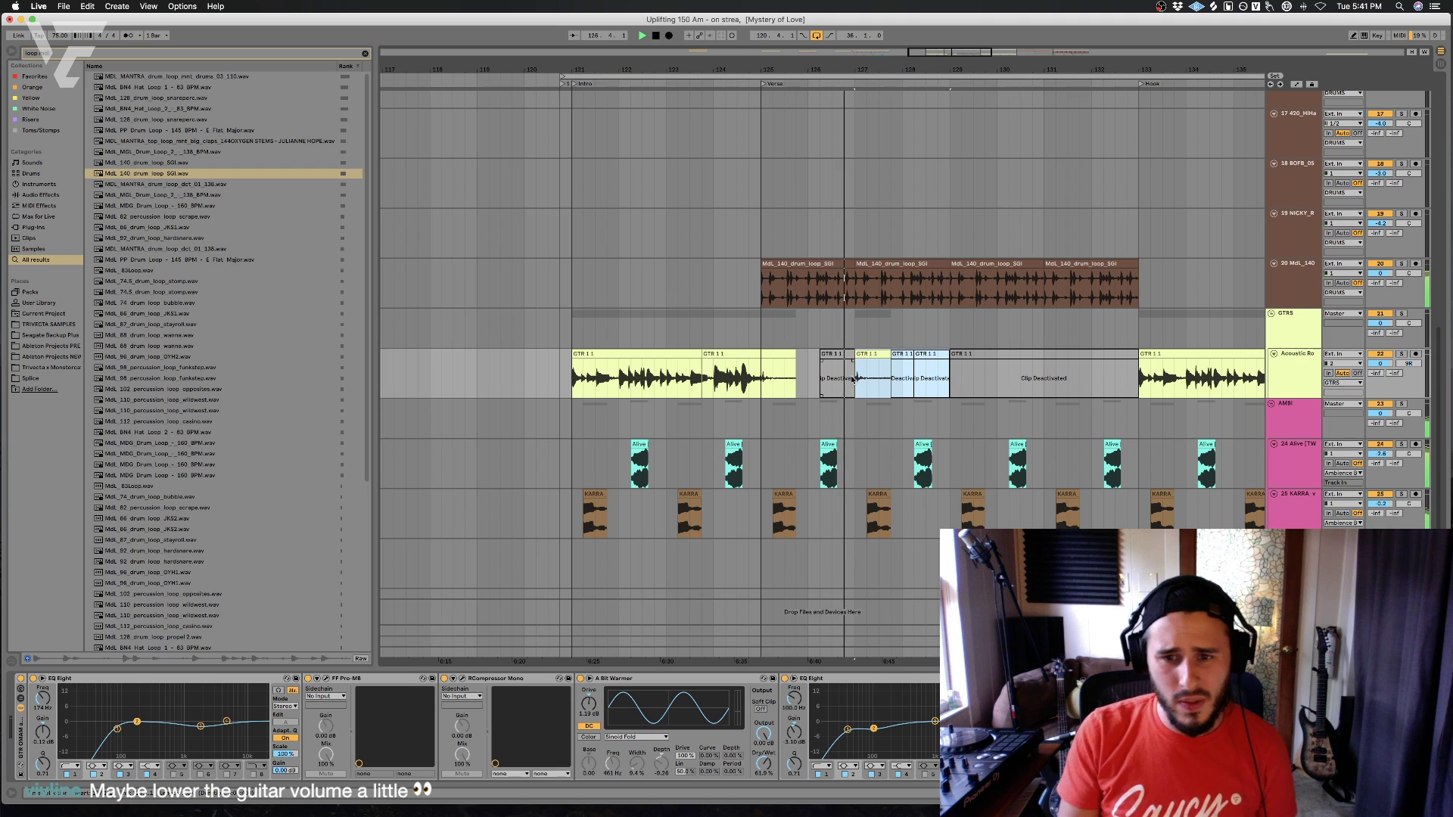
- Delete the leftover deactivated guitar clips between the pasted ring-out and the Hook
{"action": "left_click", "coordinate": [902, 376]}
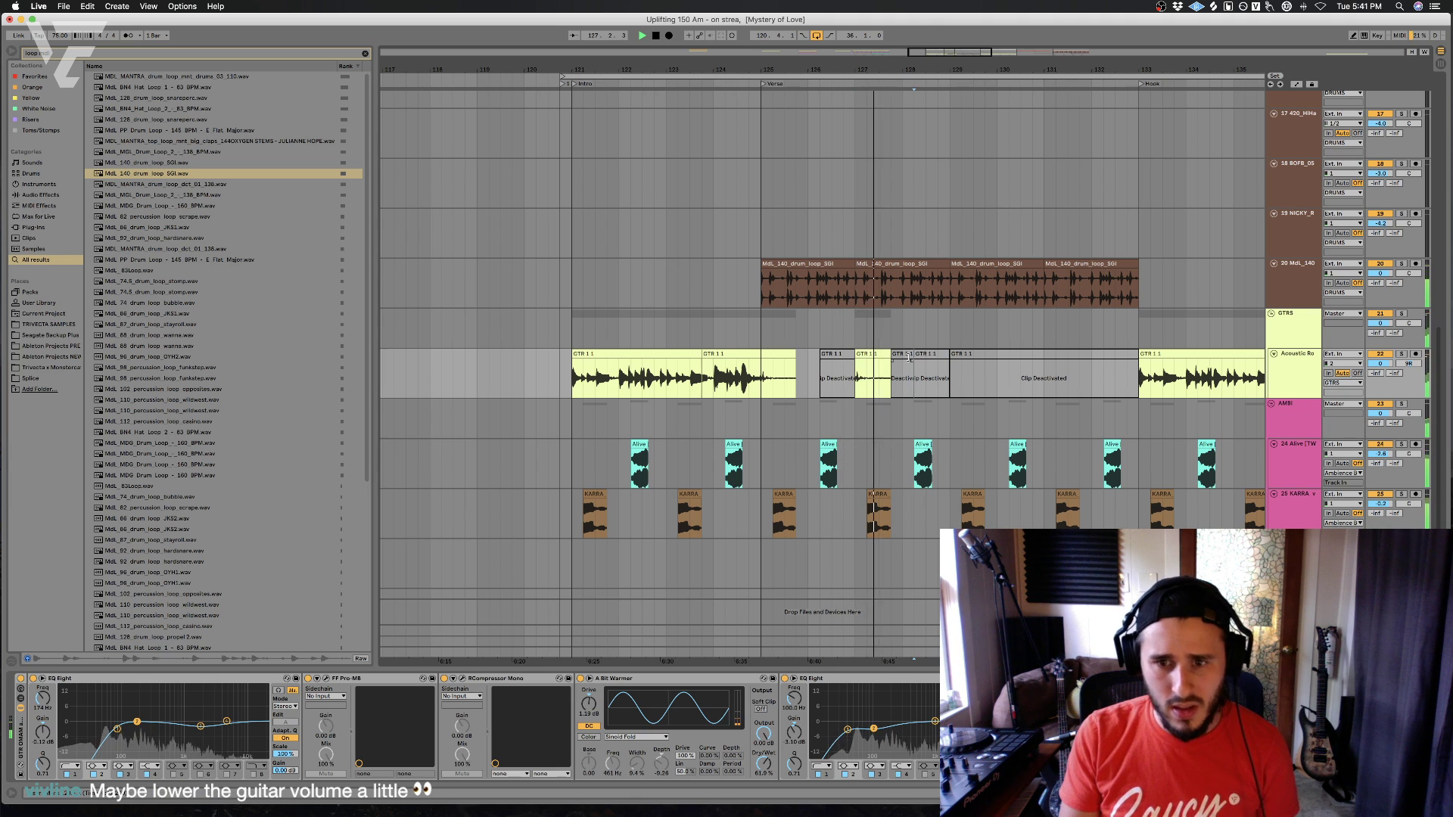
{"action": "key", "text": "Delete"}
{"action": "left_click", "coordinate": [924, 355]}
{"action": "key", "text": "Delete"}
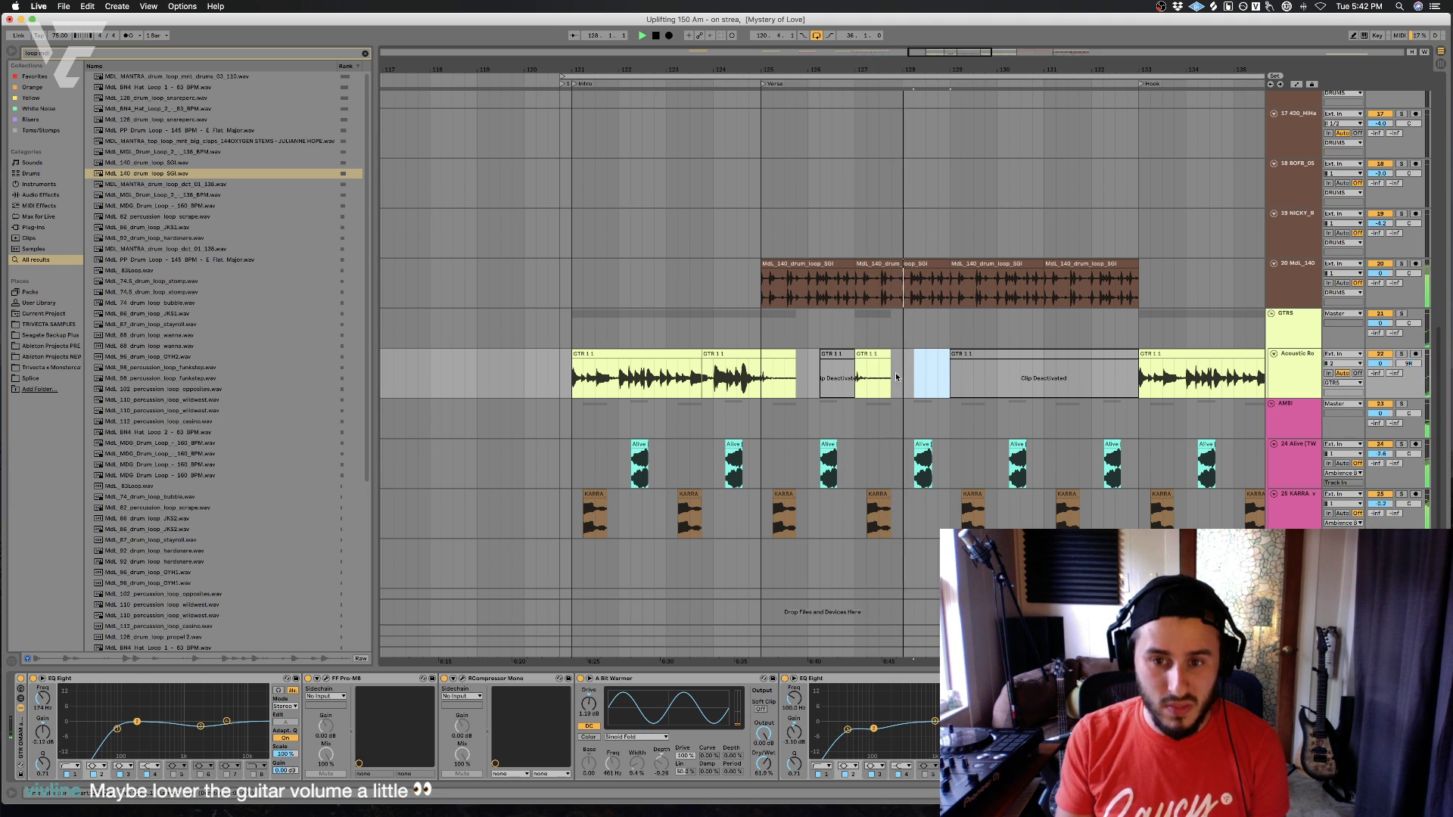
{"action": "left_click", "coordinate": [997, 370]}
{"action": "key", "text": "Delete"}
- Duplicate the Verse's first four bars of guitar, from bar 125 to 129, into bars 129 to 133
{"action": "left_click_drag", "start_coordinate": [948, 376], "coordinate": [764, 376]}
{"action": "key", "text": "super+d"}
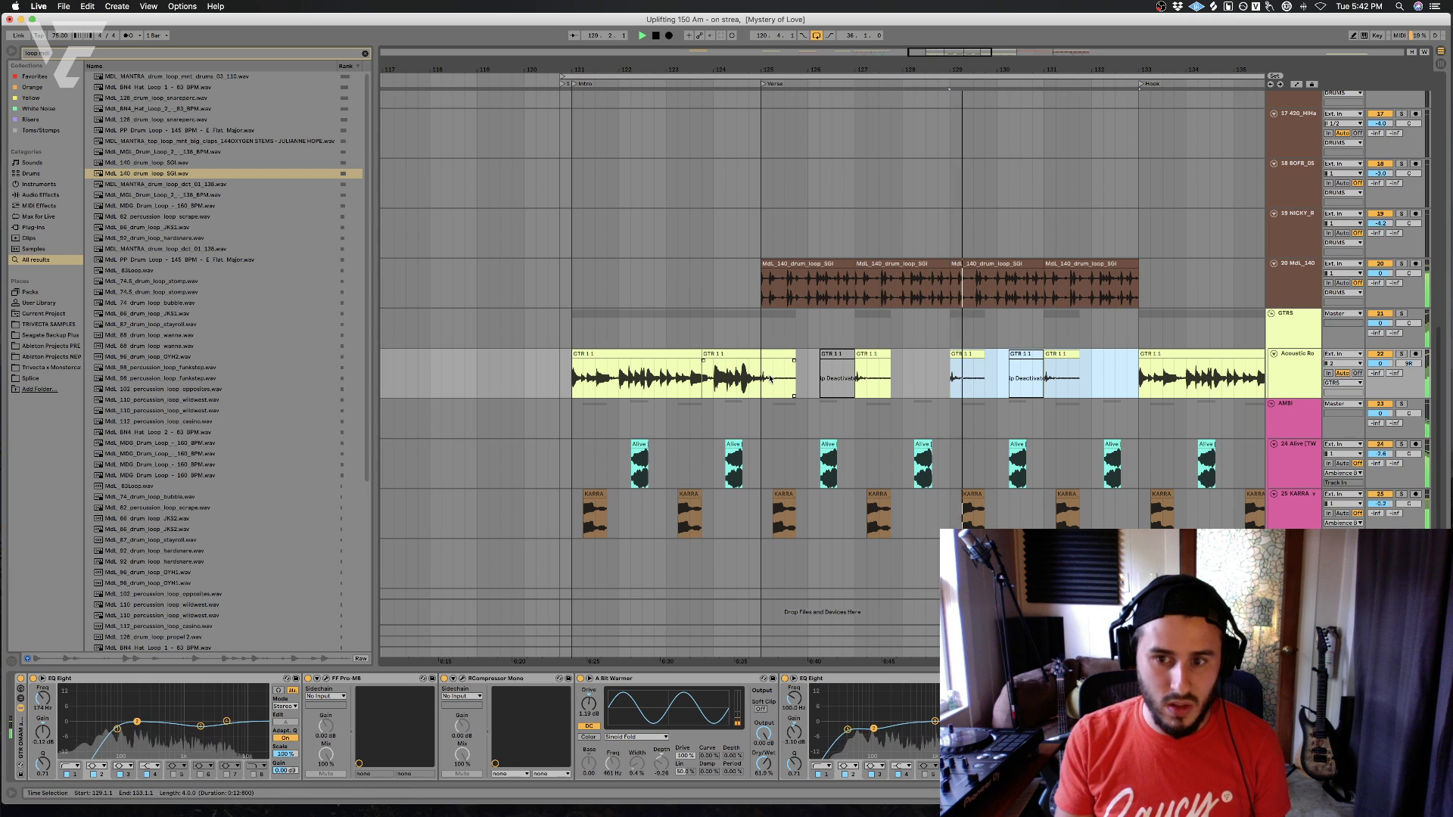
{"action": "left_click", "coordinate": [767, 380]}
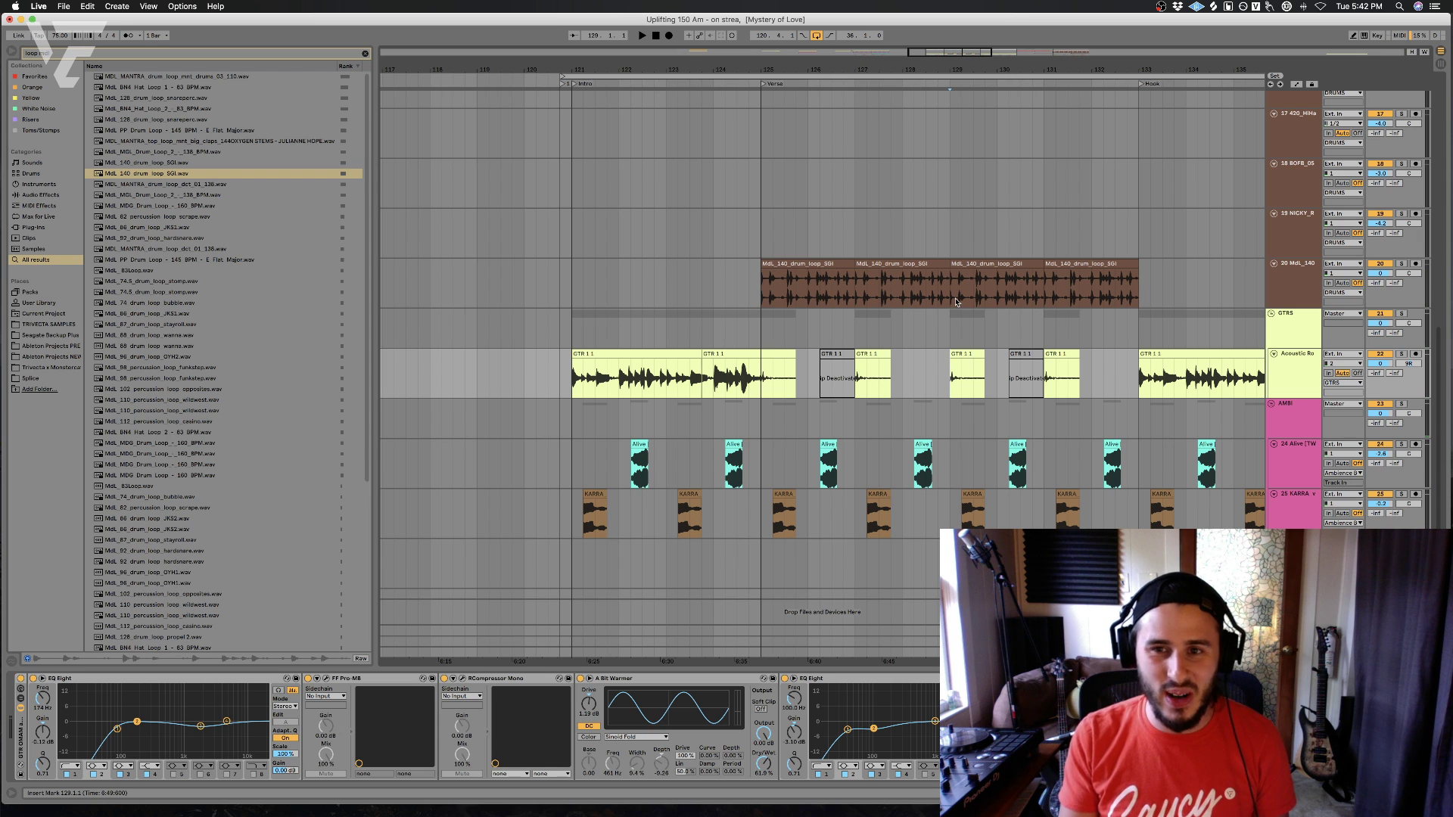
- Copy the Tonal Bonk clip from bars 129–133, paste it at the Verse's start at bar 125, and audition the transition from the Intro
{"action": "key", "text": "space"}
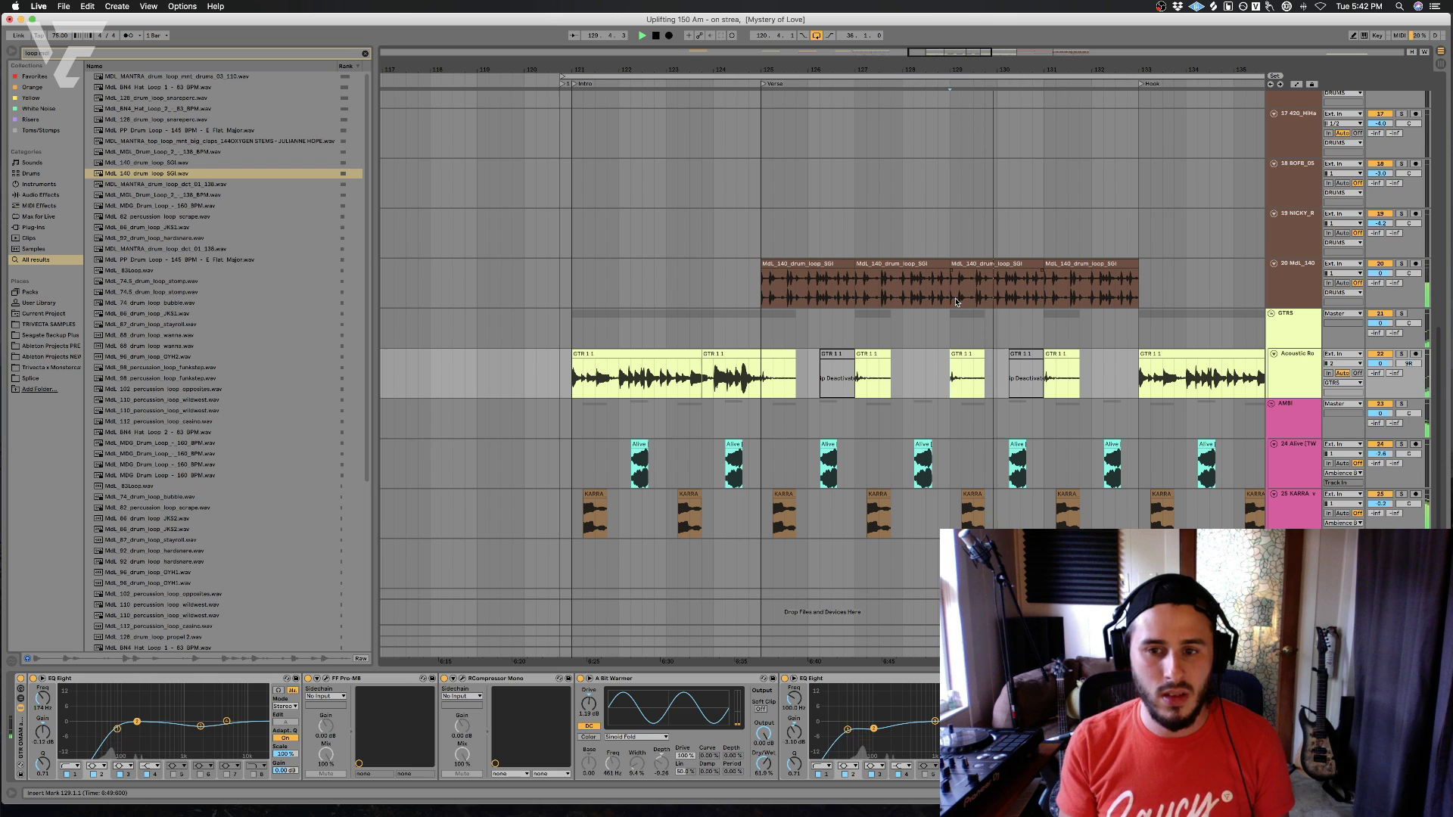
{"action": "left_click", "coordinate": [731, 421]}
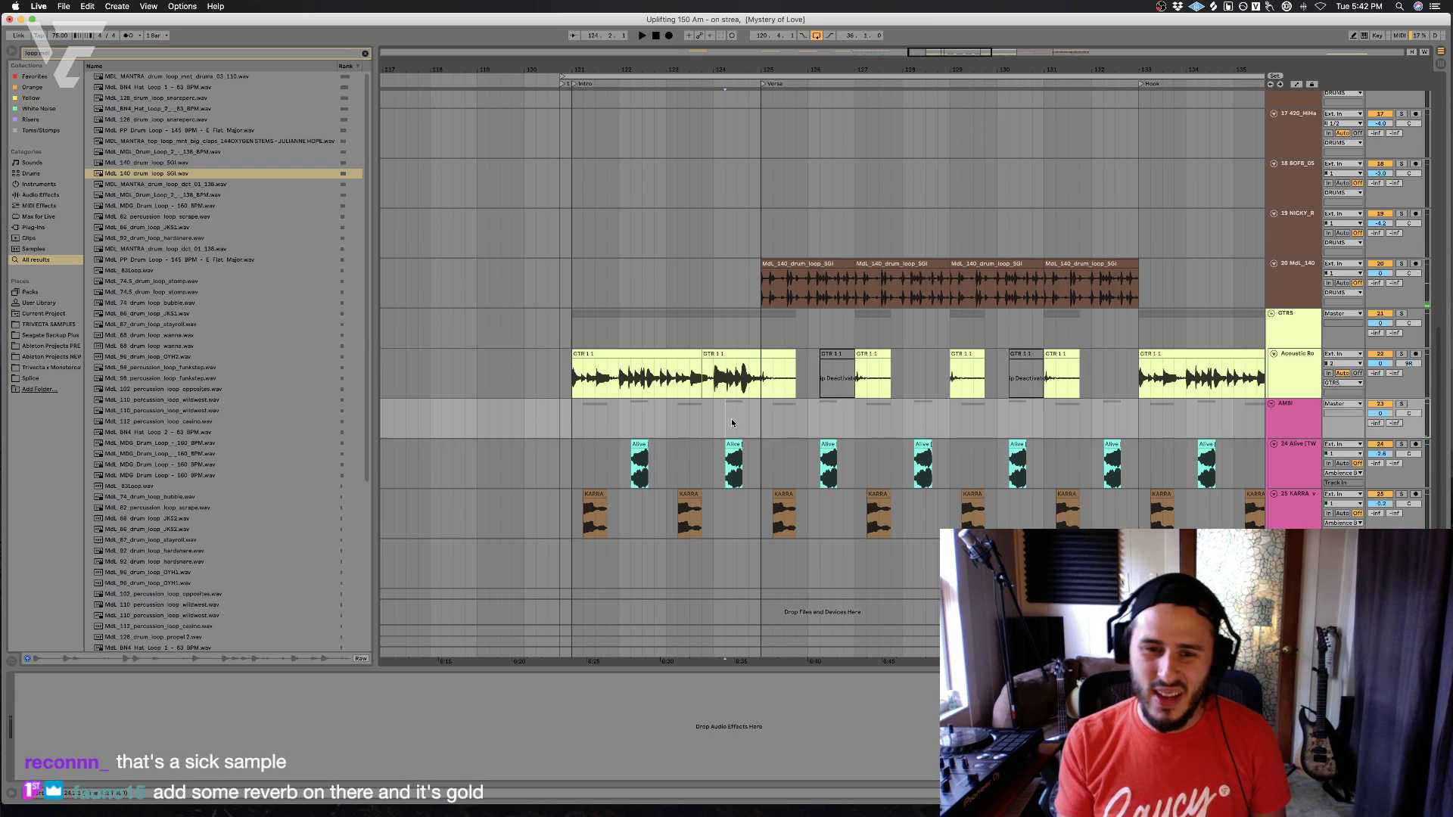
{"action": "scroll", "coordinate": [735, 422], "scroll_direction": "up", "scroll_amount": 10}
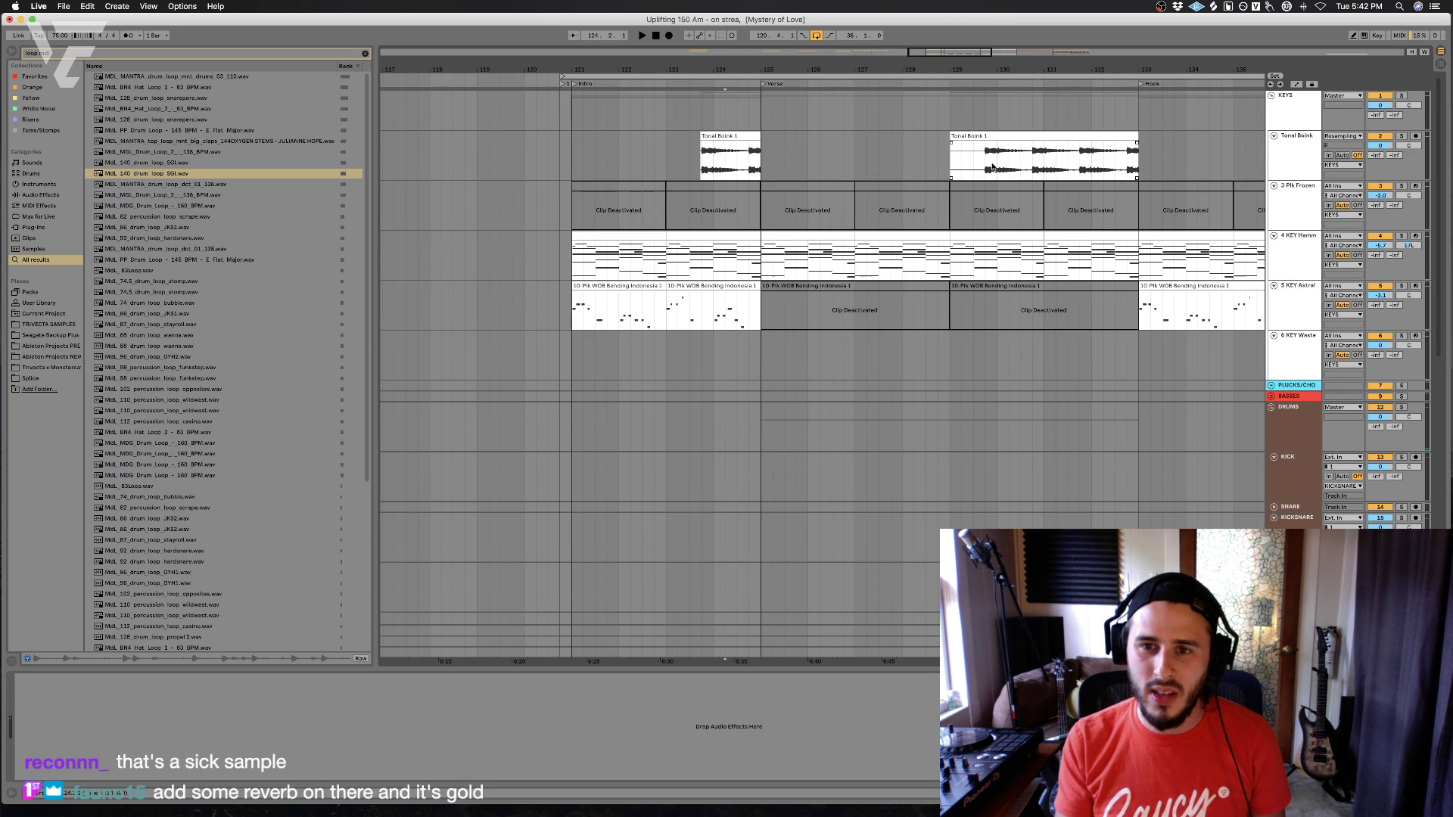
{"action": "left_click_drag", "start_coordinate": [951, 170], "coordinate": [1136, 173]}
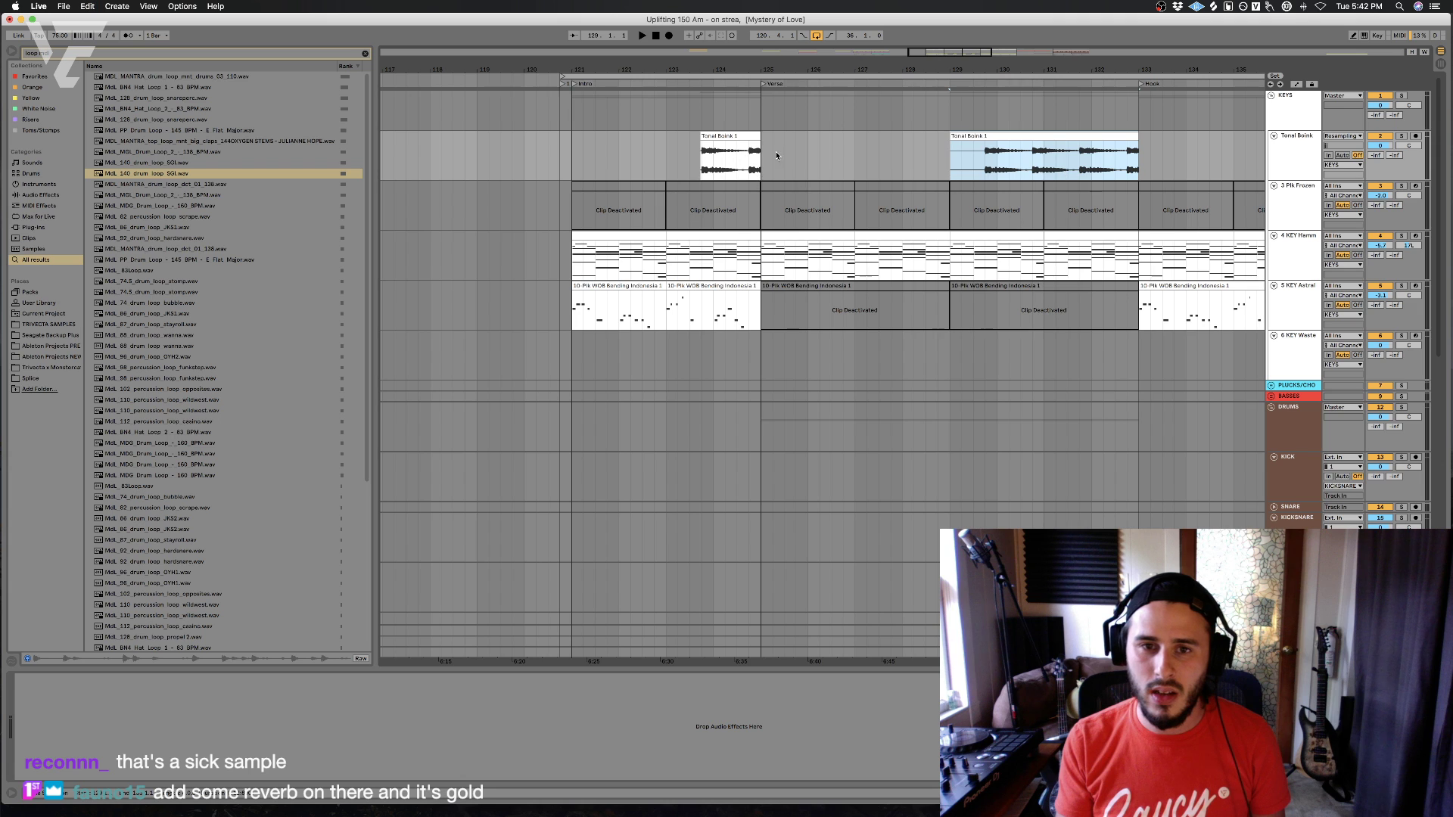
{"action": "left_click", "coordinate": [763, 165]}
{"action": "key", "text": "ctrl+v"}
{"action": "left_click", "coordinate": [688, 141]}
{"action": "key", "text": "space"}
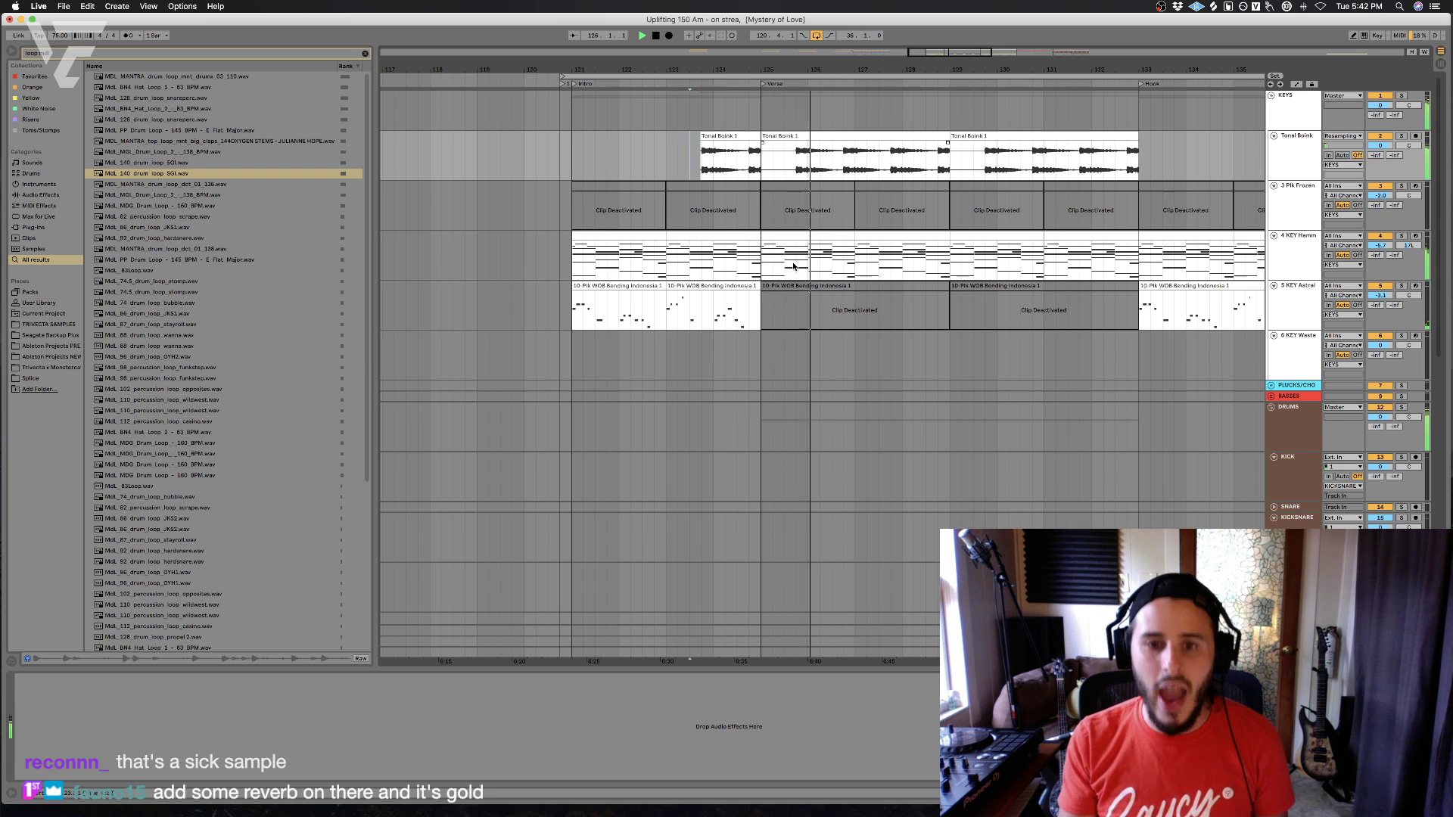
- Reverse the short guitar ring-out clip at bar 127 and audition it with the drum loop
{"action": "left_click", "coordinate": [740, 376]}
{"action": "scroll", "coordinate": [749, 370], "scroll_direction": "down", "scroll_amount": 5}
{"action": "scroll", "coordinate": [749, 370], "scroll_direction": "left", "scroll_amount": 2}
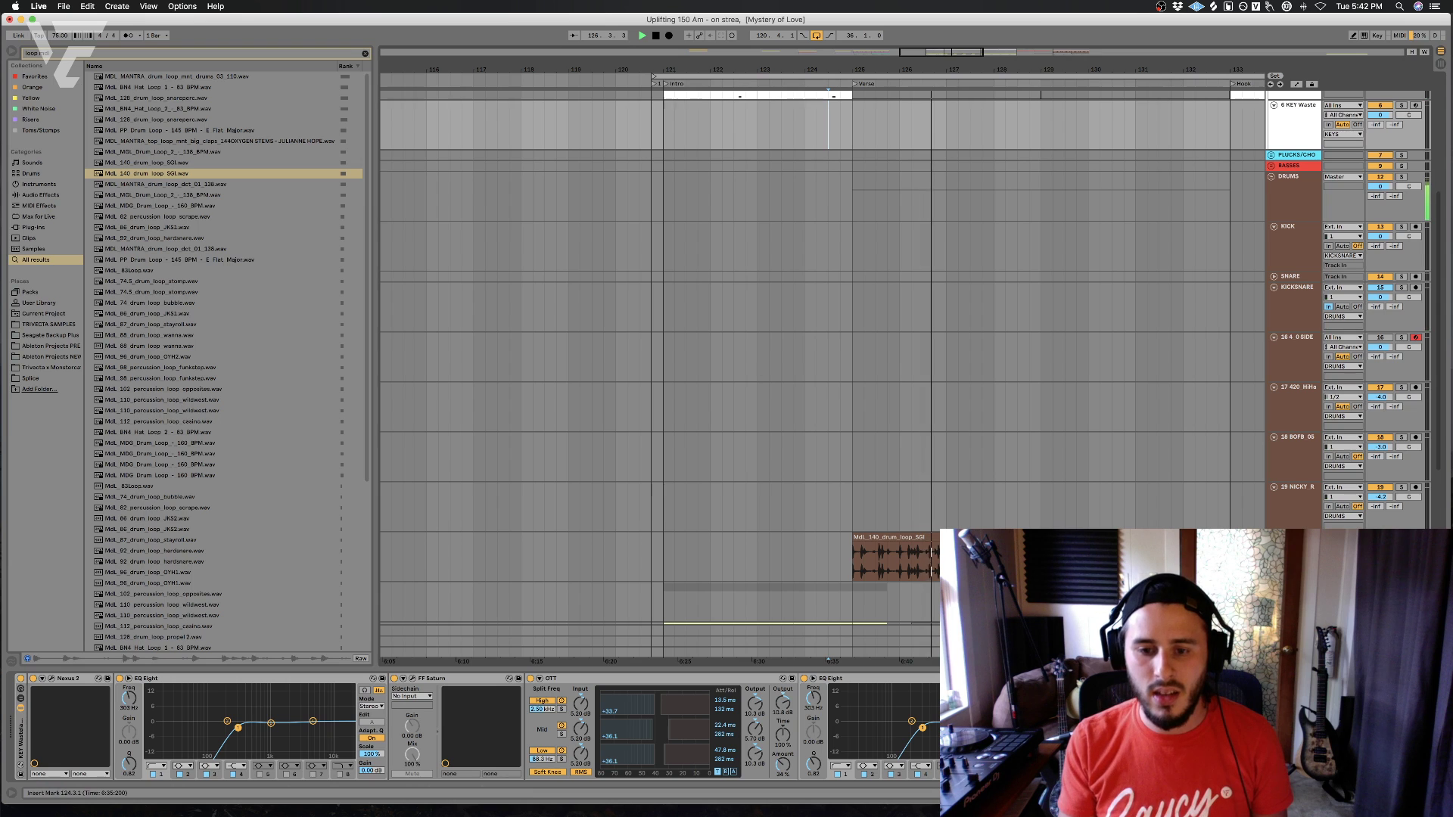
{"action": "scroll", "coordinate": [999, 527], "scroll_direction": "down", "scroll_amount": 6}
{"action": "scroll", "coordinate": [999, 527], "scroll_direction": "right", "scroll_amount": 1}
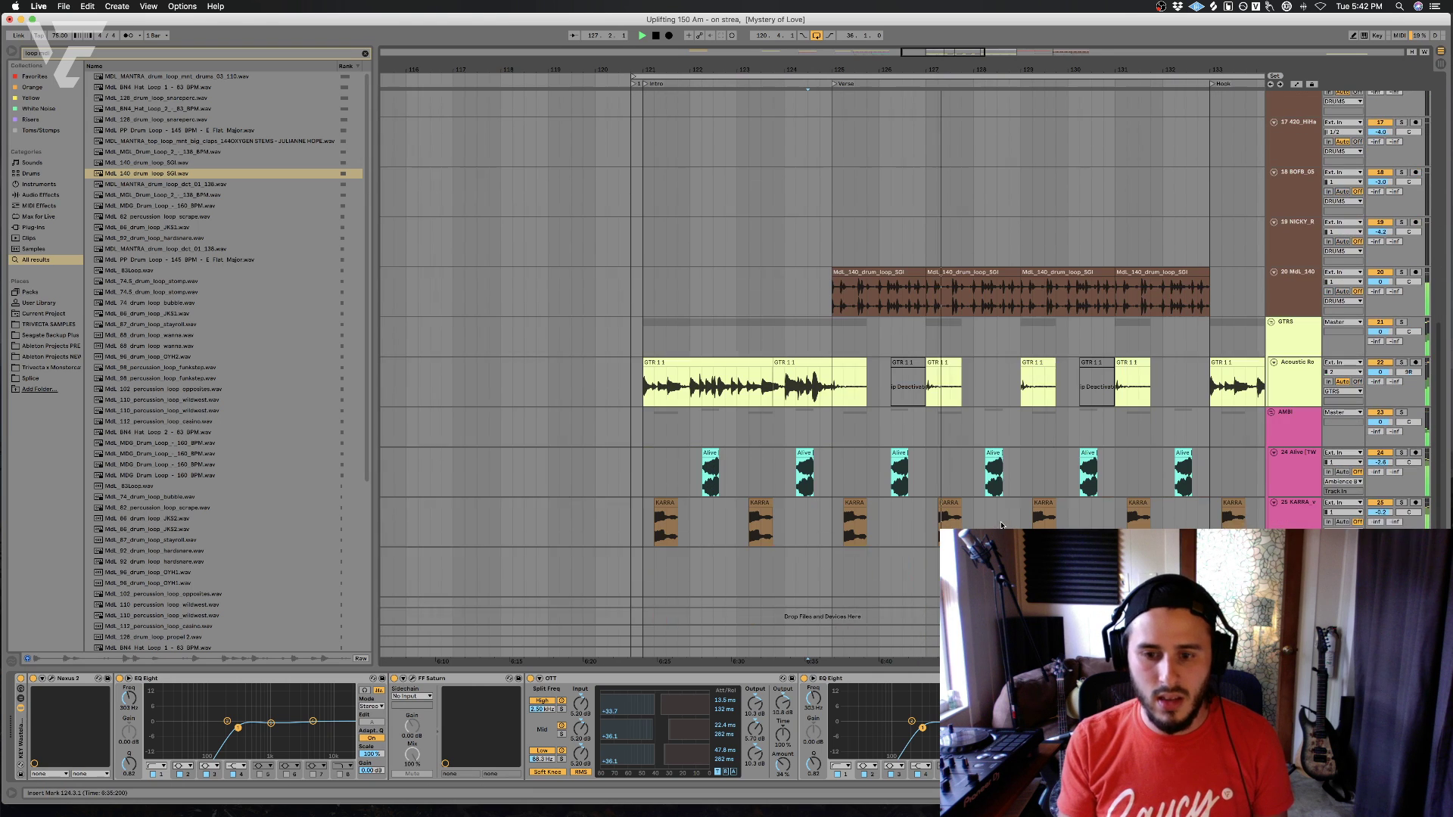
{"action": "double_click", "coordinate": [937, 381]}
{"action": "key", "text": "space"}
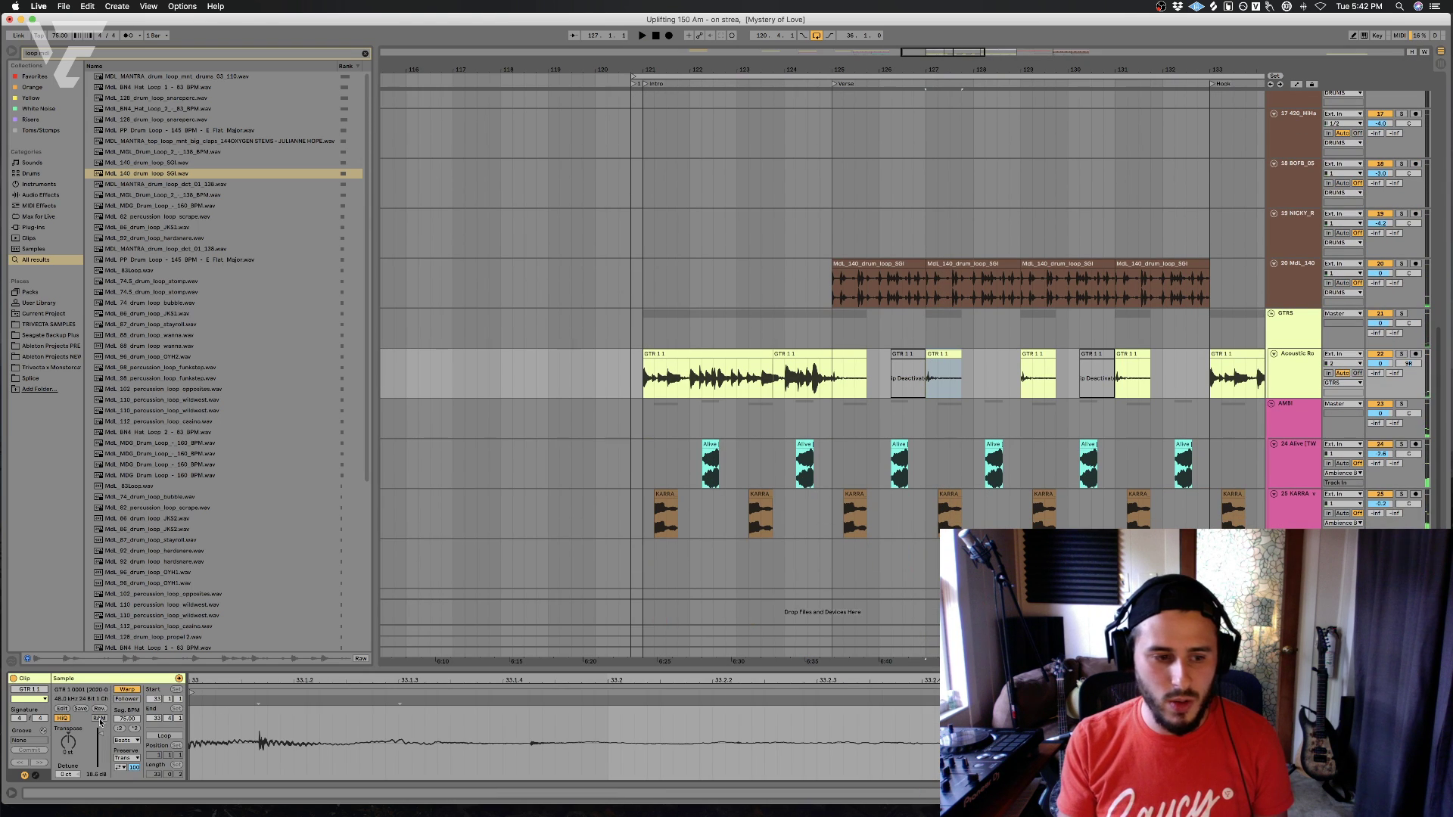
{"action": "key", "text": "space"}
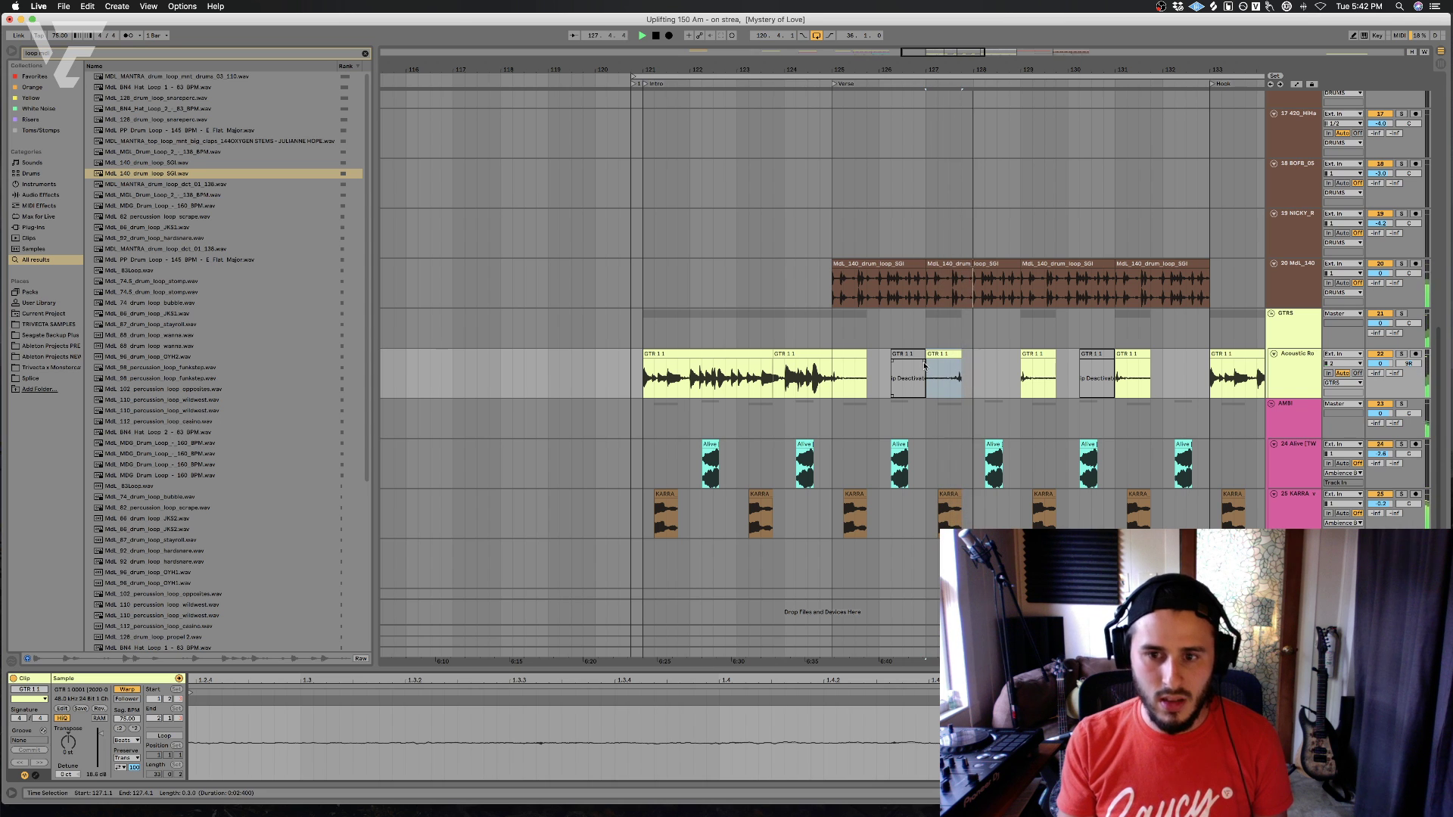
{"action": "left_click", "coordinate": [954, 357]}
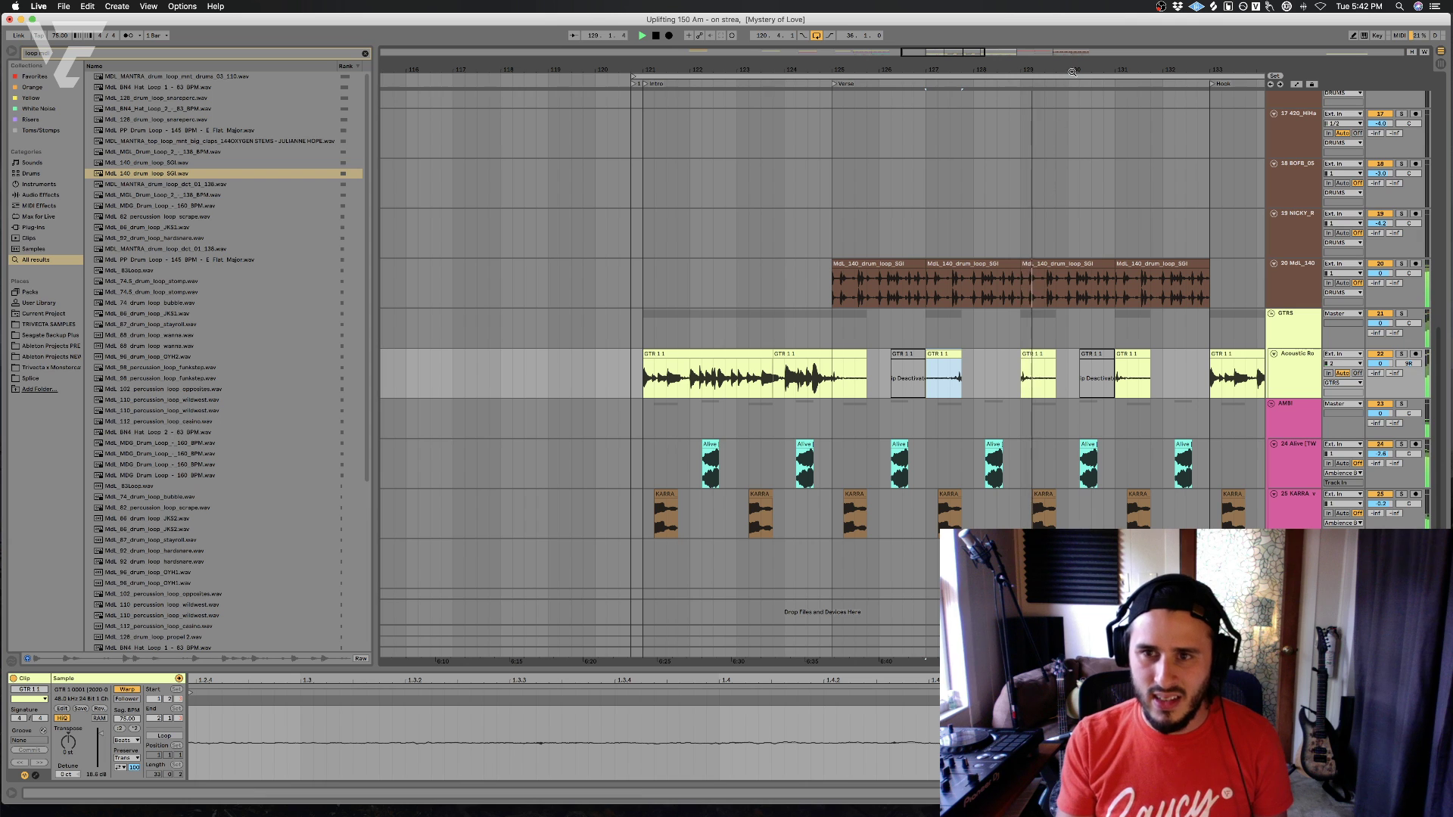
- Try nudging the guitar ring-out at bar 129 slightly earlier against the drum loop, auditioning its timing
{"action": "left_click_drag", "start_coordinate": [1062, 70], "coordinate": [1052, 101]}
{"action": "left_click_drag", "start_coordinate": [948, 355], "coordinate": [945, 369]}
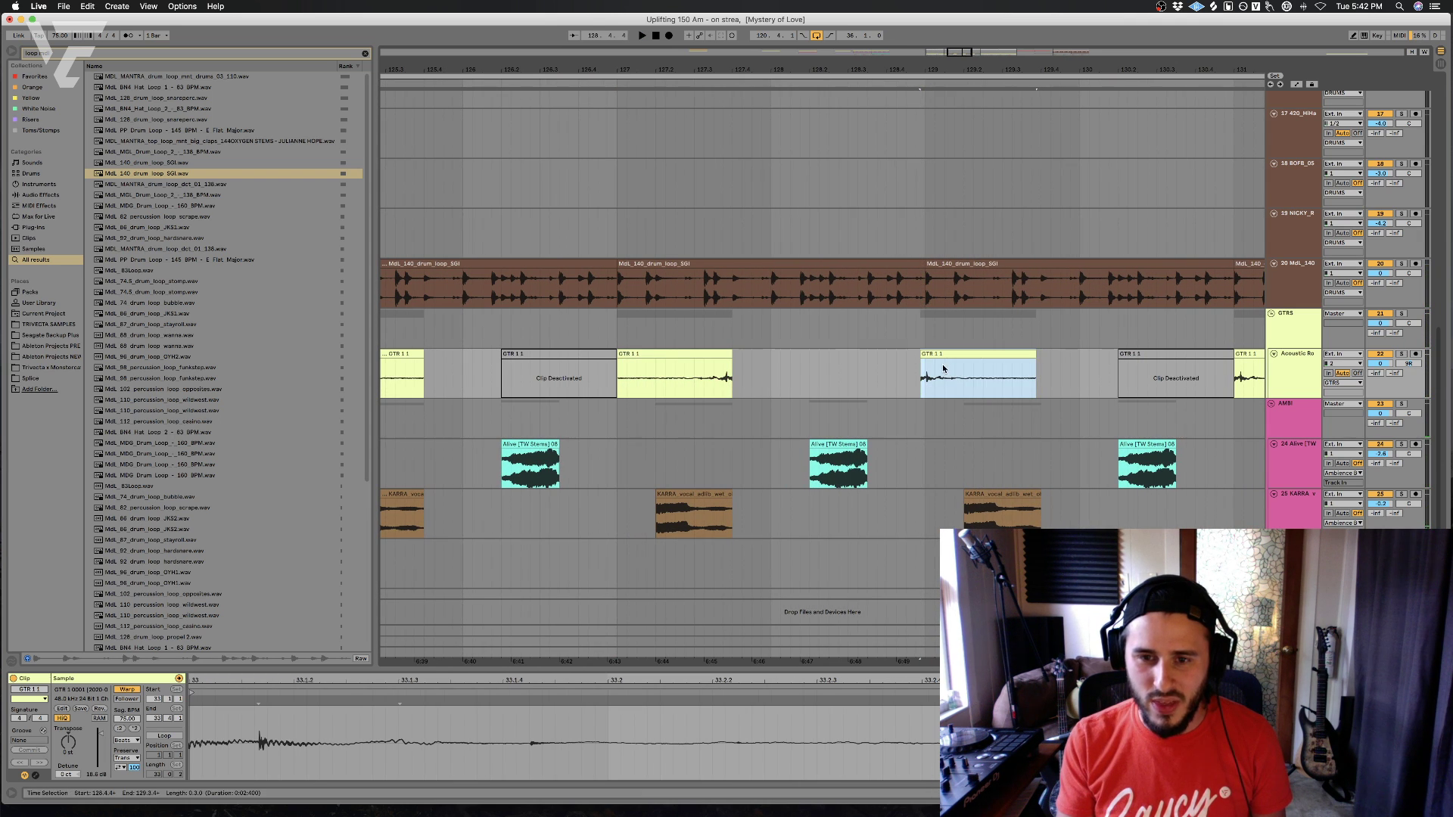
{"action": "left_click", "coordinate": [891, 384]}
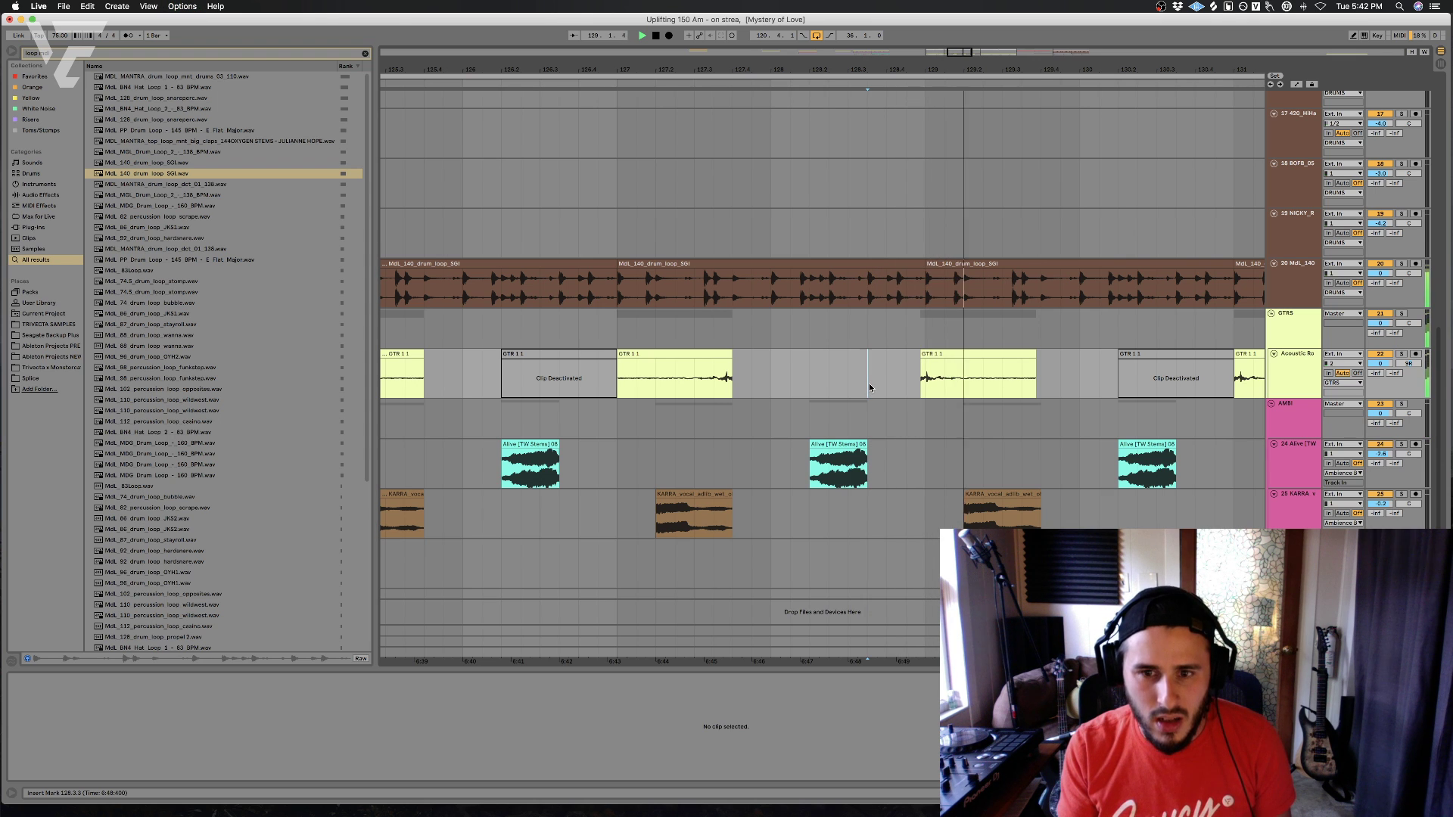
{"action": "left_click_drag", "start_coordinate": [942, 354], "coordinate": [933, 360]}
{"action": "left_click", "coordinate": [902, 381]}
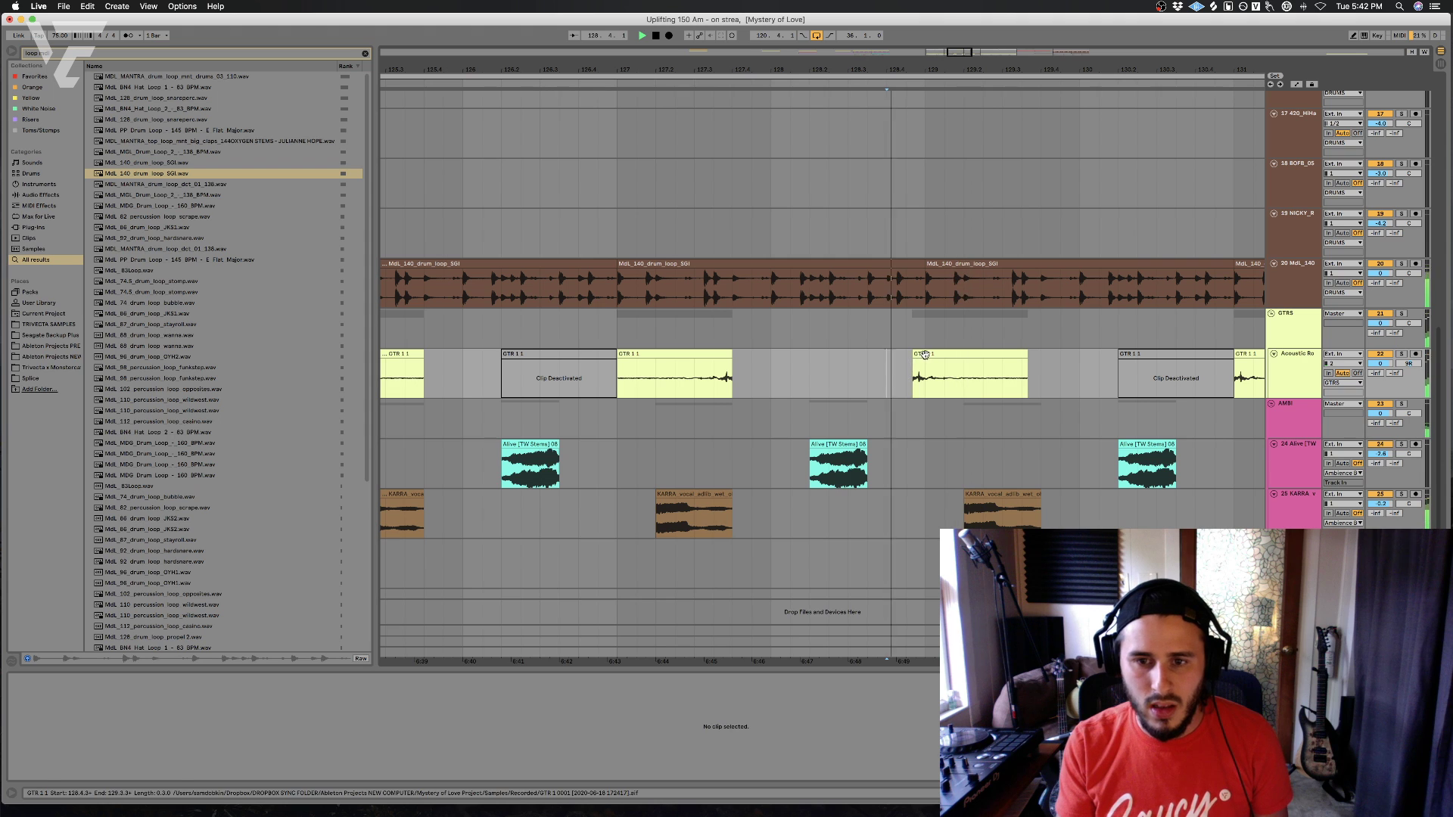
{"action": "left_click_drag", "start_coordinate": [917, 376], "coordinate": [924, 377]}
{"action": "key", "text": "space"}
{"action": "key", "text": "space"}
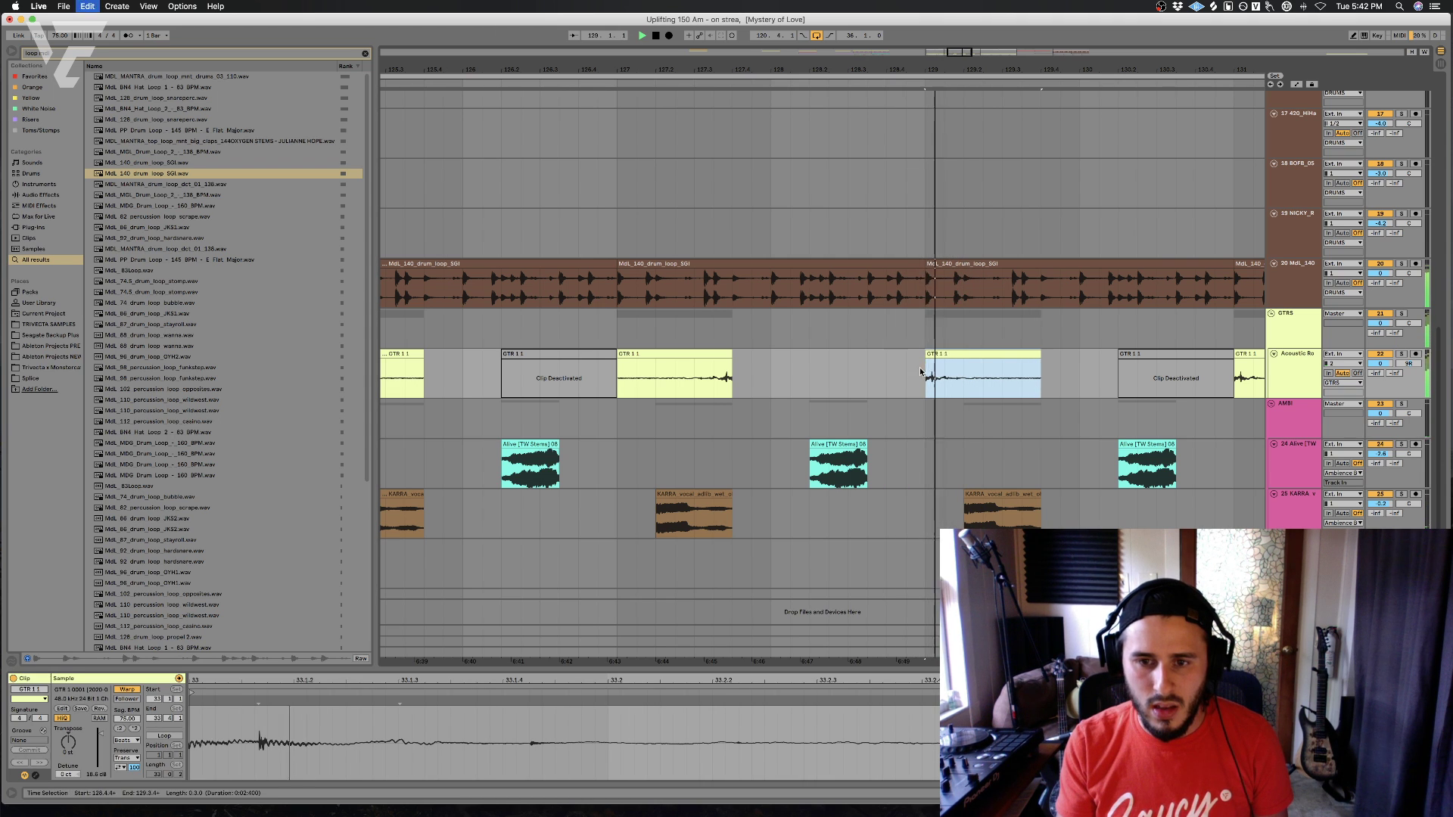
{"action": "key", "text": "space"}
{"action": "key", "text": "space"}
- Extend the start of the bar 129 guitar ring-out one beat earlier to 128.4 and audition it
{"action": "left_click_drag", "start_coordinate": [933, 355], "coordinate": [892, 371]}
{"action": "left_click", "coordinate": [927, 365]}
{"action": "key", "text": "space"}
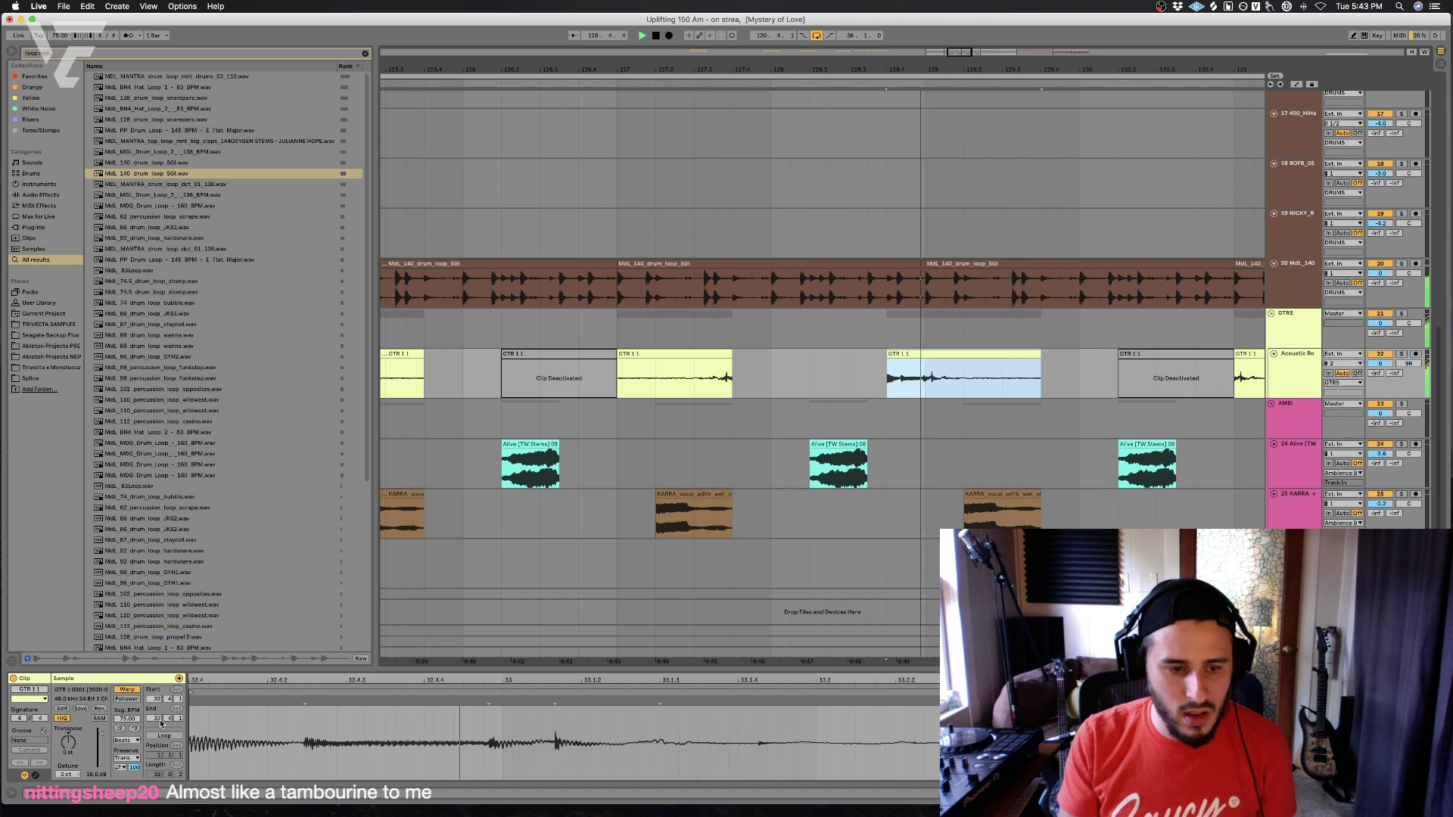
- Set the extended ring-out's warp mode to Complex Pro, add a warp marker on the transient at 33, and toggle grid snapping
{"action": "left_click", "coordinate": [126, 740]}
{"action": "key", "text": "space"}
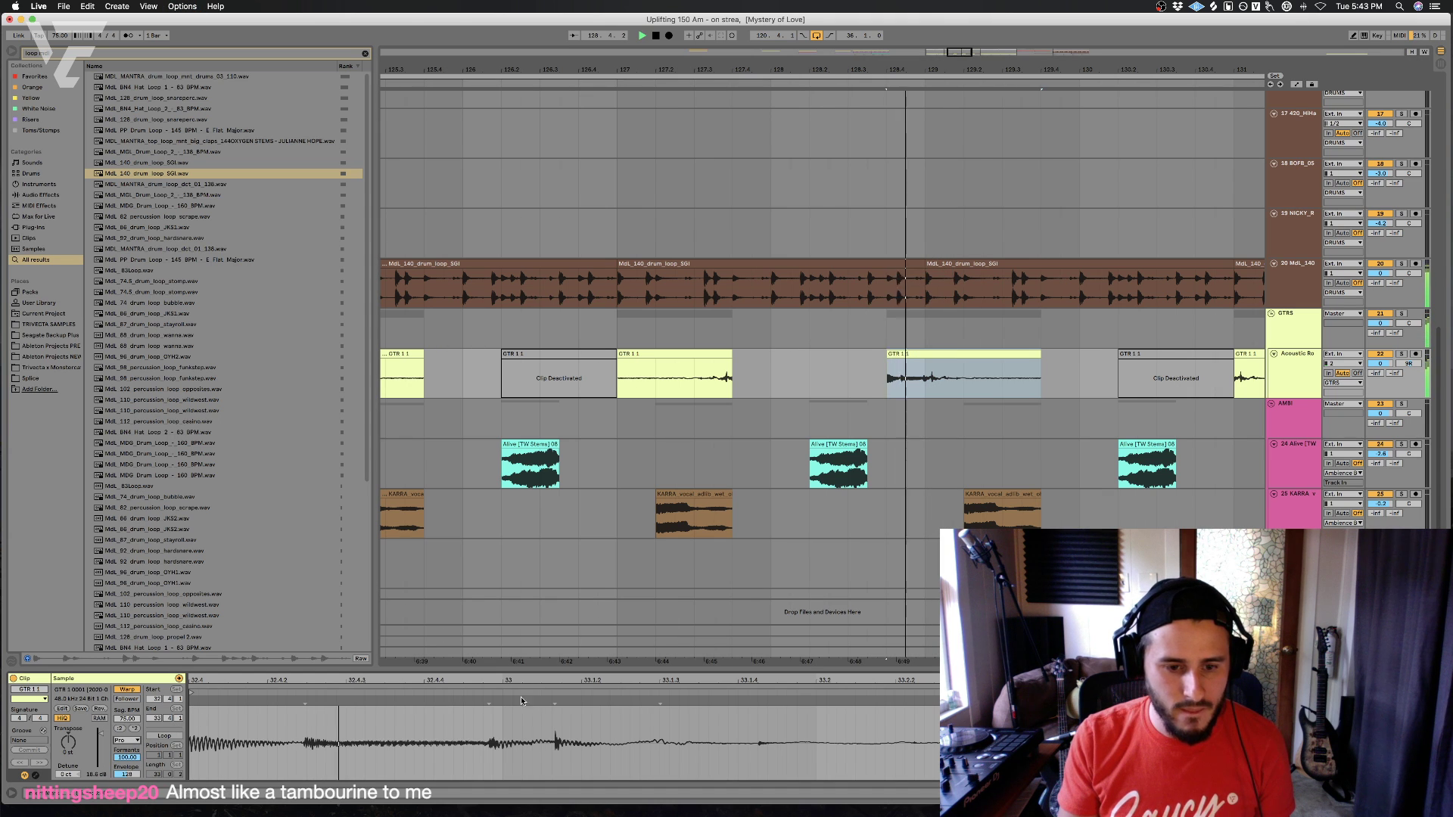
{"action": "double_click", "coordinate": [489, 703]}
{"action": "key", "text": "super+4"}
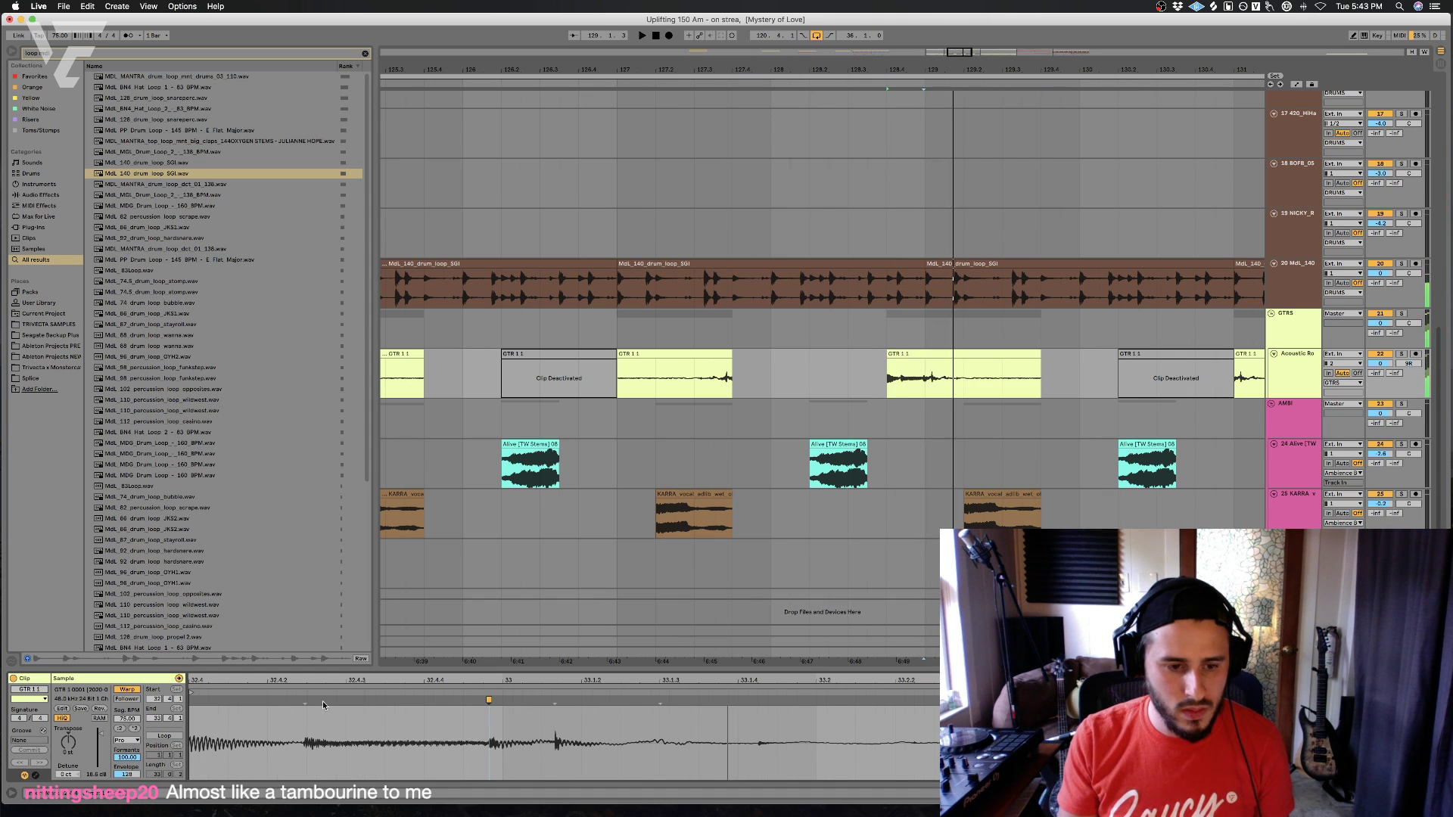
{"action": "double_click", "coordinate": [328, 702]}
{"action": "key", "text": "super+z"}
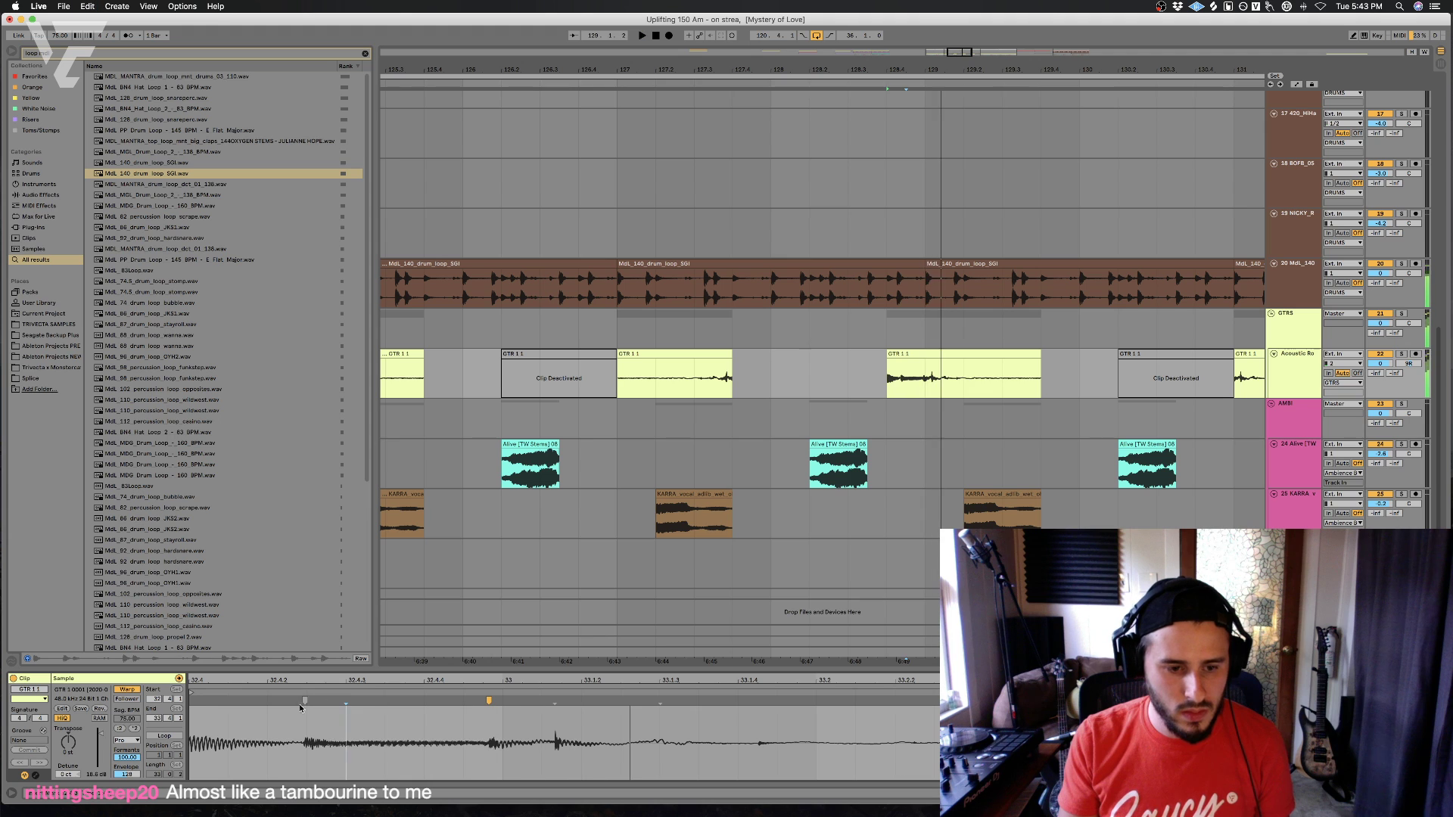
{"action": "key", "text": "space"}
{"action": "key", "text": "space"}
- Extend the start of the GTR 1 1 clip on the acoustic guitar track back to 128.1.1 and audition it
{"action": "scroll", "coordinate": [265, 710], "scroll_direction": "left", "scroll_amount": 2}
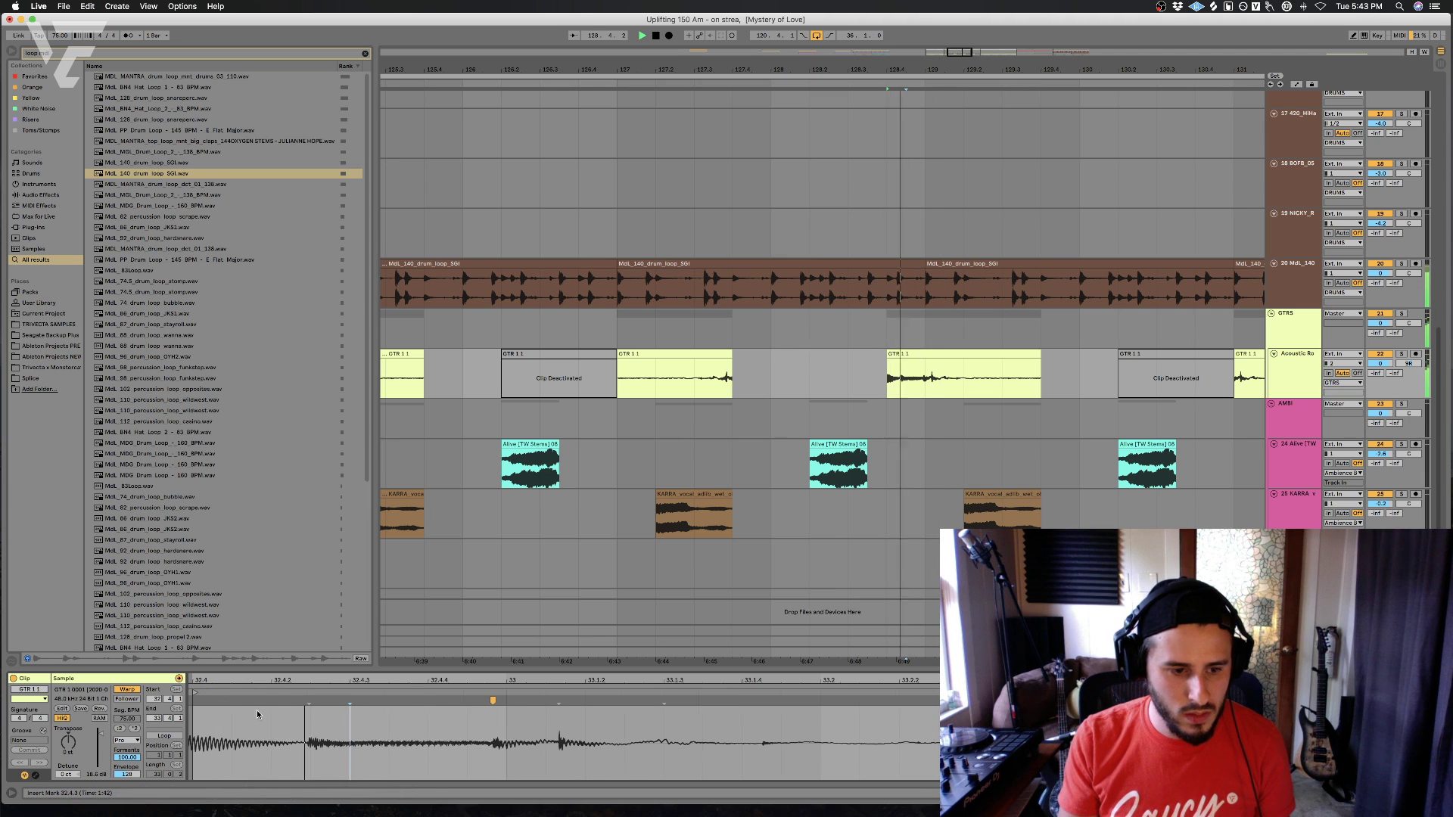
{"action": "scroll", "coordinate": [832, 304], "scroll_direction": "left", "scroll_amount": 3}
{"action": "left_click", "coordinate": [952, 371]}
{"action": "left_click_drag", "start_coordinate": [952, 371], "coordinate": [830, 380]}
{"action": "key", "text": "space"}
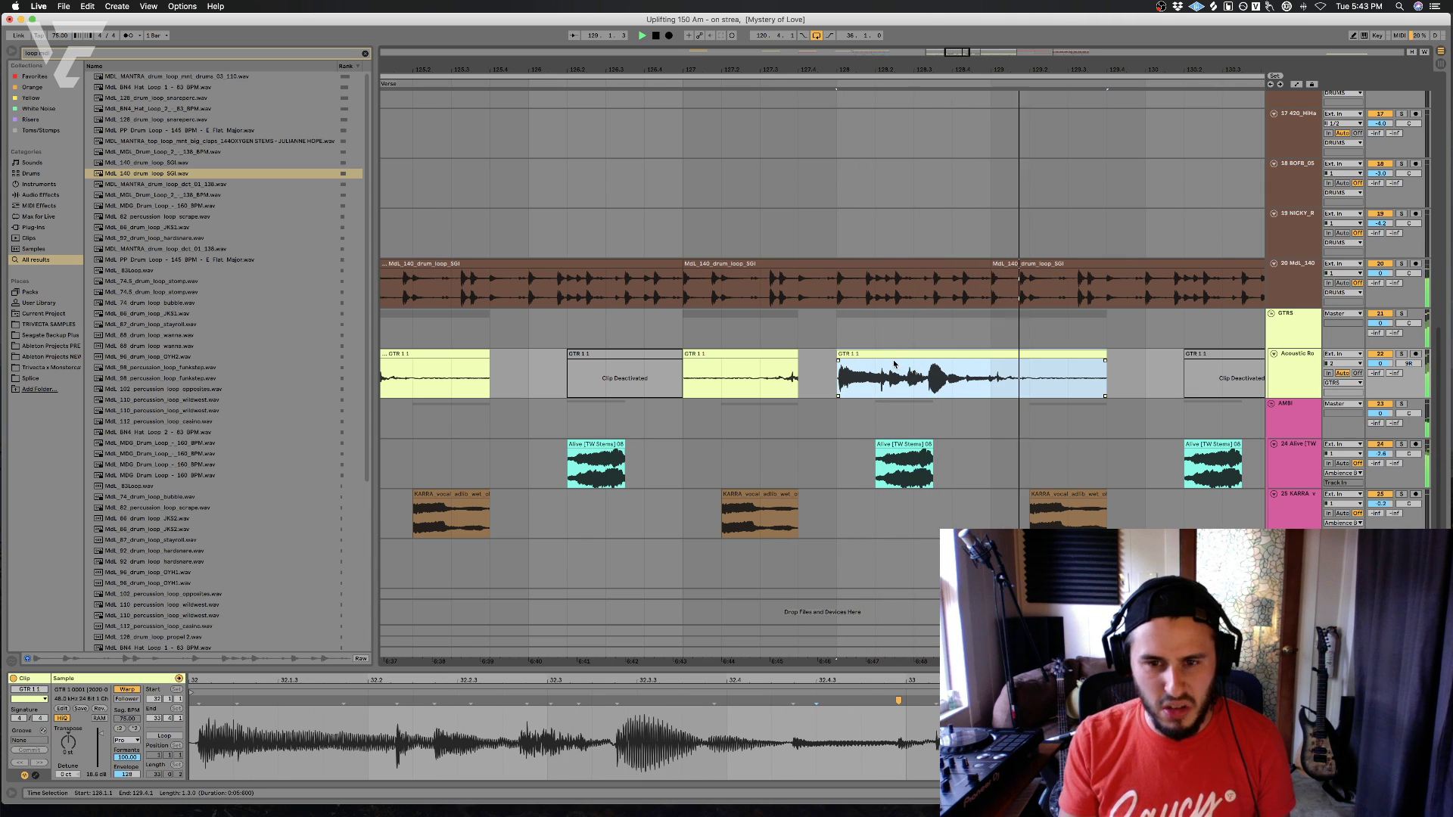
{"action": "scroll", "coordinate": [921, 378], "scroll_direction": "left", "scroll_amount": 1}
{"action": "key", "text": "space"}
{"action": "key", "text": "space"}
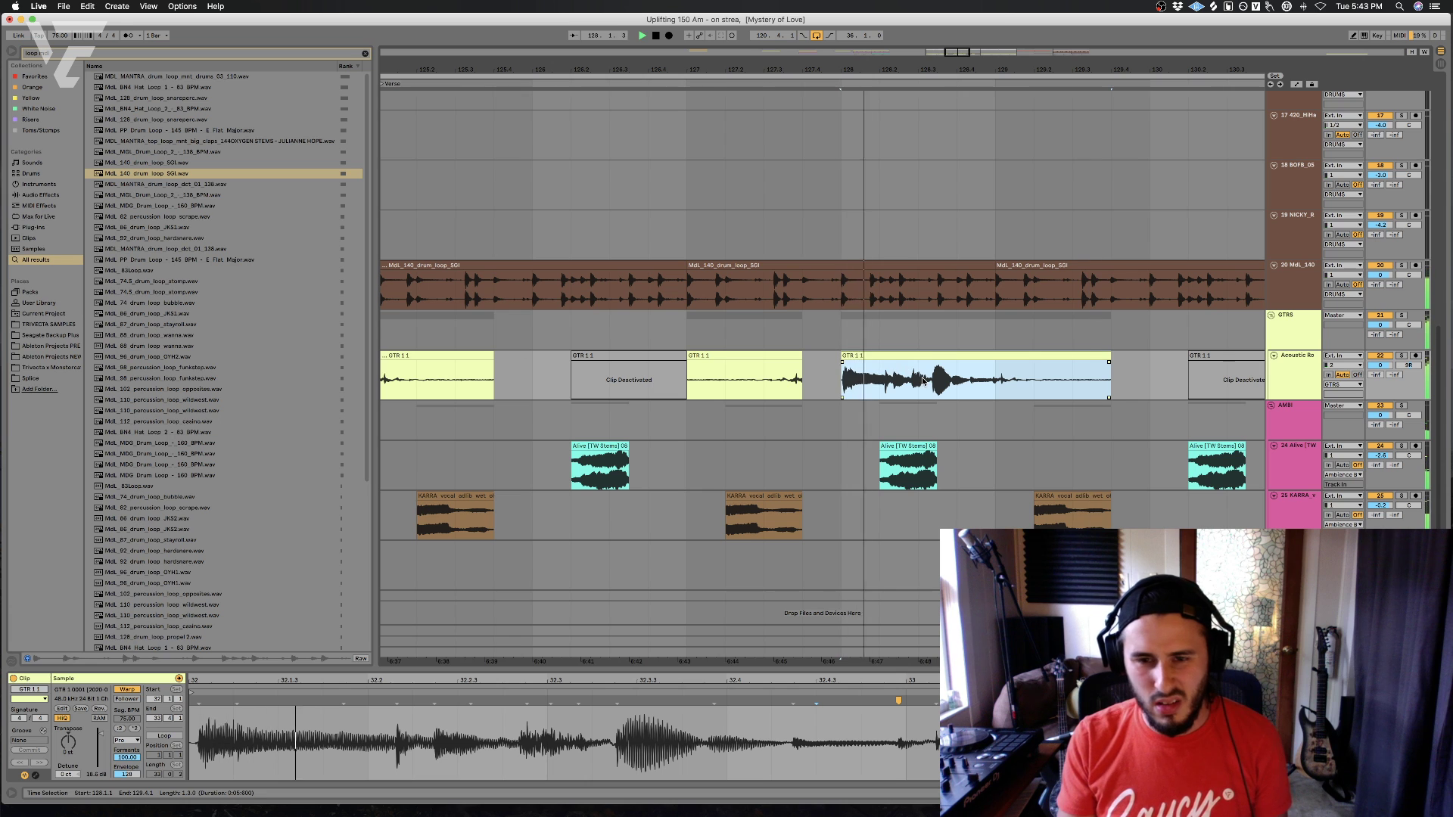
{"action": "key", "text": "space"}
{"action": "key", "text": "space"}
- Try to shift the start of the extended guitar clip's audio earlier with a warp marker, then undo it
{"action": "left_click_drag", "start_coordinate": [199, 700], "coordinate": [173, 701]}
{"action": "key", "text": "space"}
{"action": "key", "text": "space"}
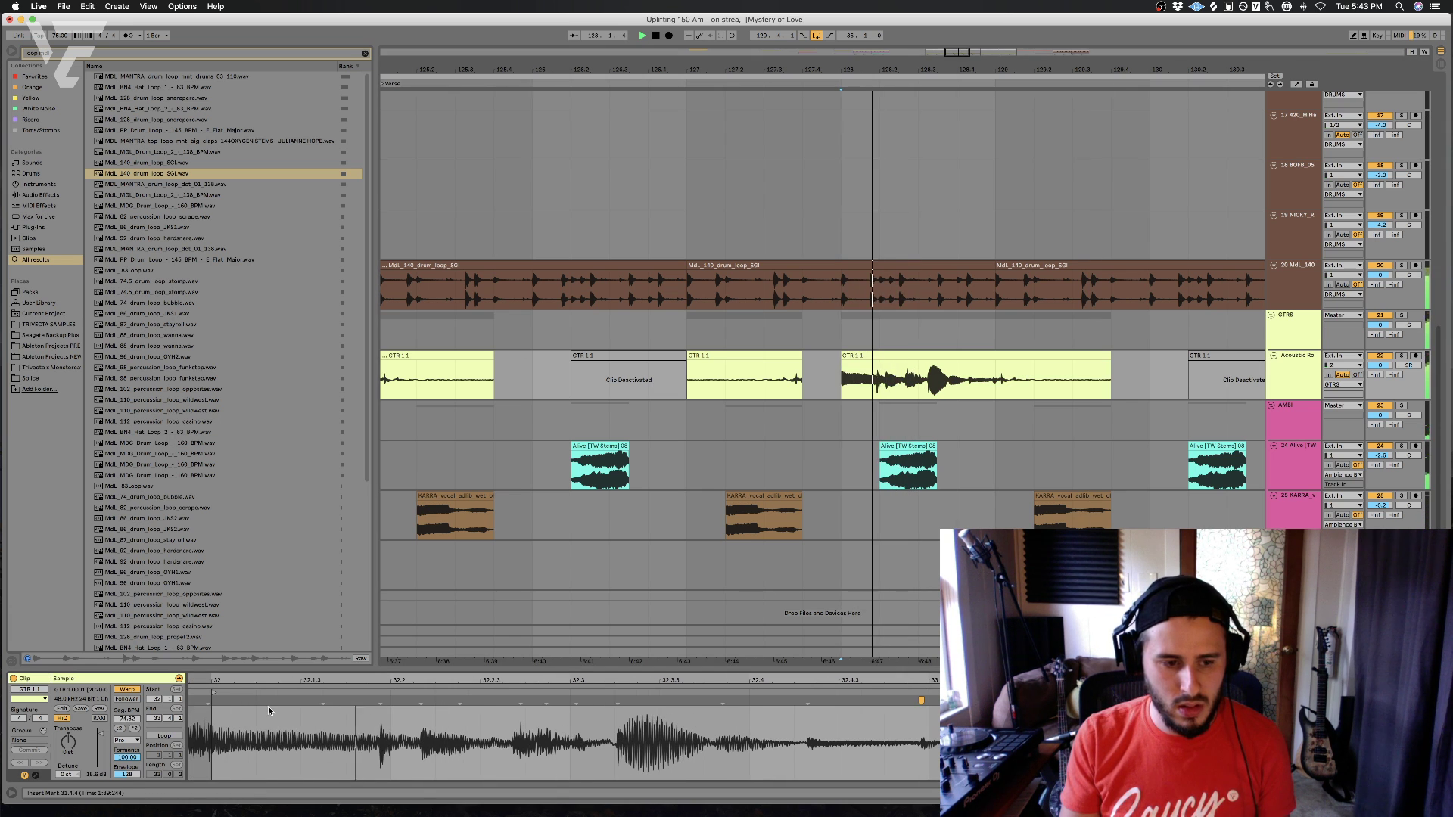
{"action": "key", "text": "super+z"}
- Align the opening transient of the extended guitar clip with position 32 using a warp marker and audition the timing
{"action": "key", "text": "space"}
{"action": "key", "text": "space"}
{"action": "key", "text": "space"}
{"action": "key", "text": "space"}
{"action": "left_click_drag", "start_coordinate": [219, 703], "coordinate": [213, 704]}
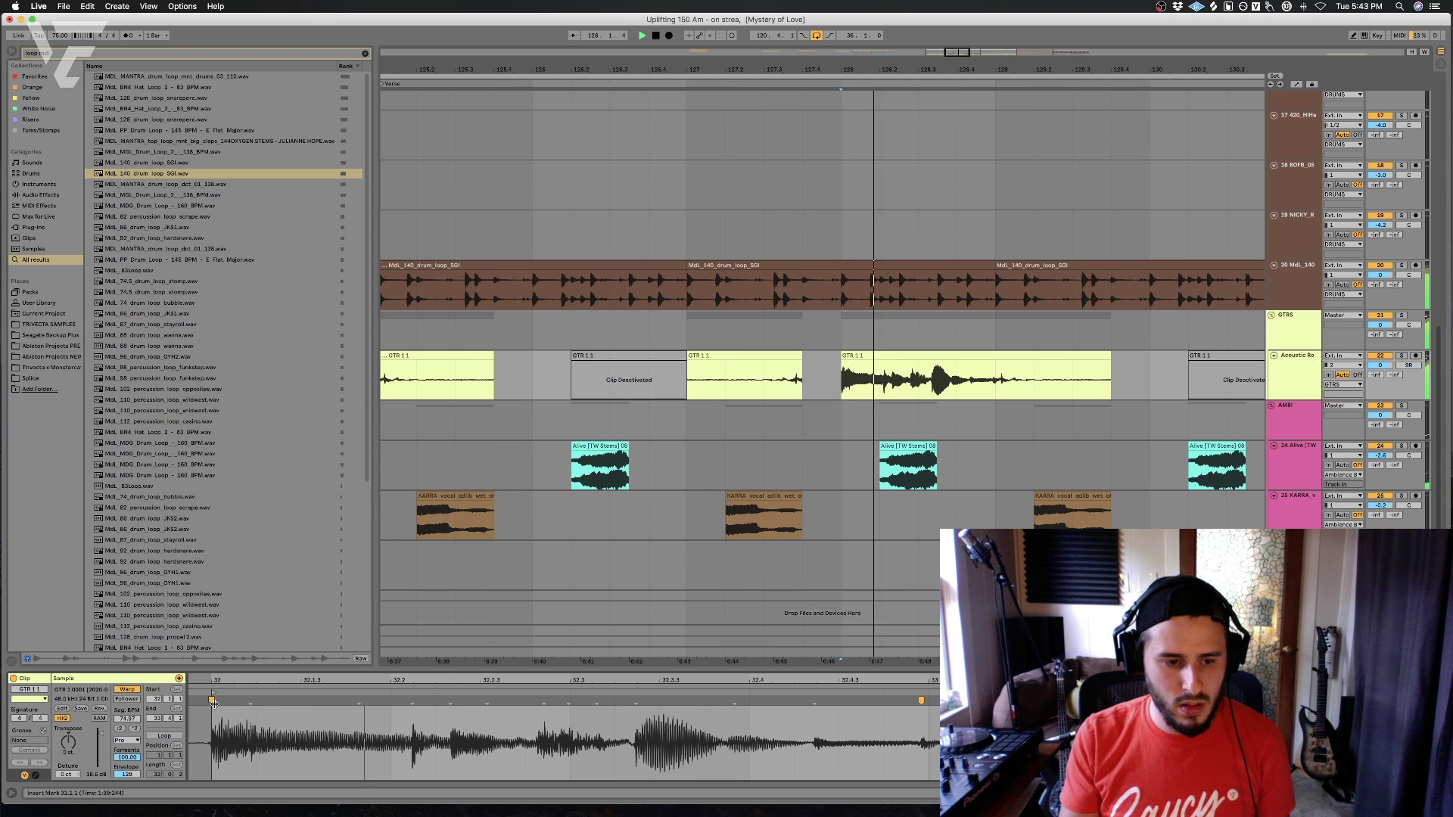
{"action": "key", "text": "space"}
{"action": "key", "text": "space"}
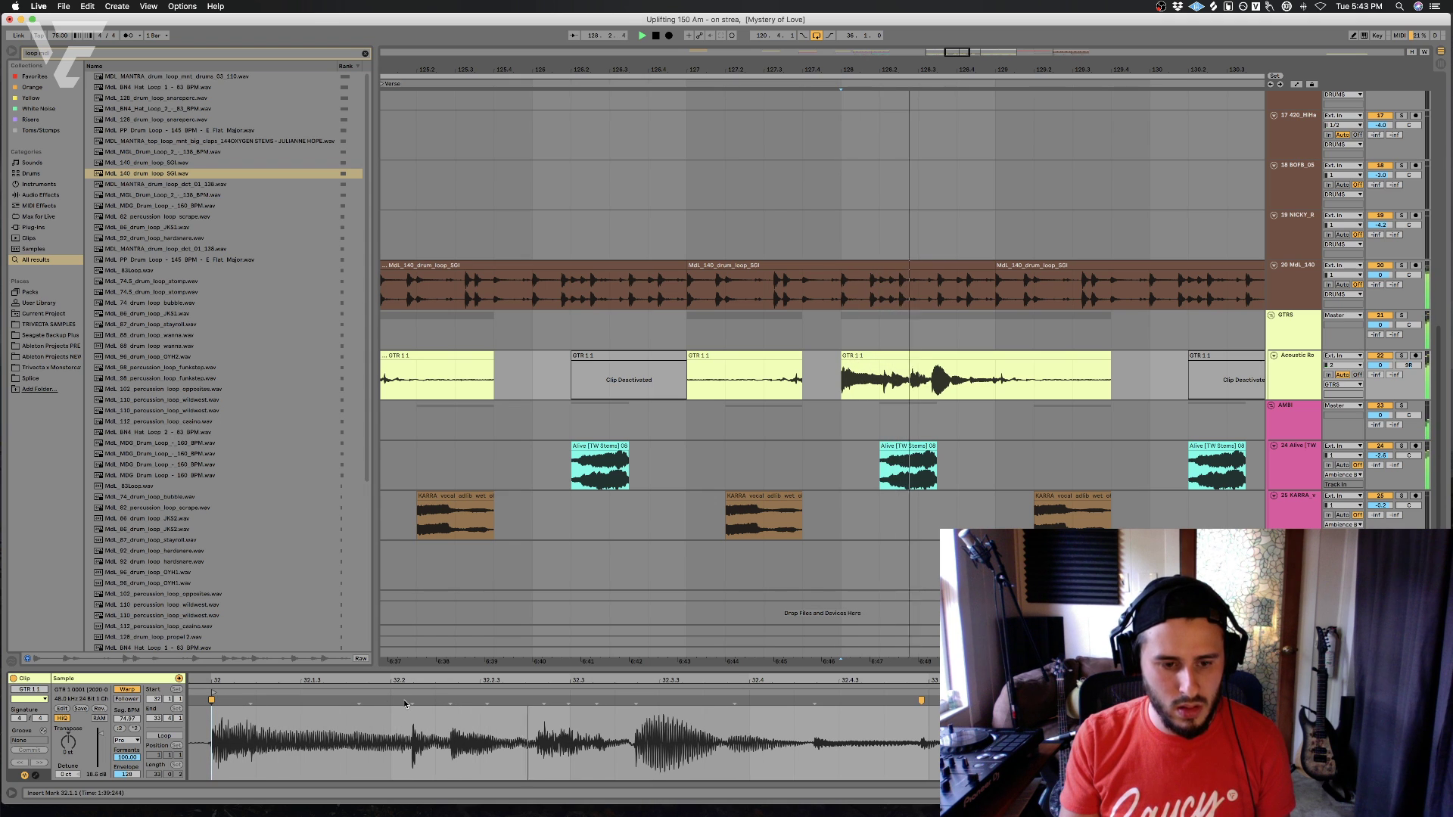
{"action": "key", "text": "space"}
{"action": "key", "text": "space"}
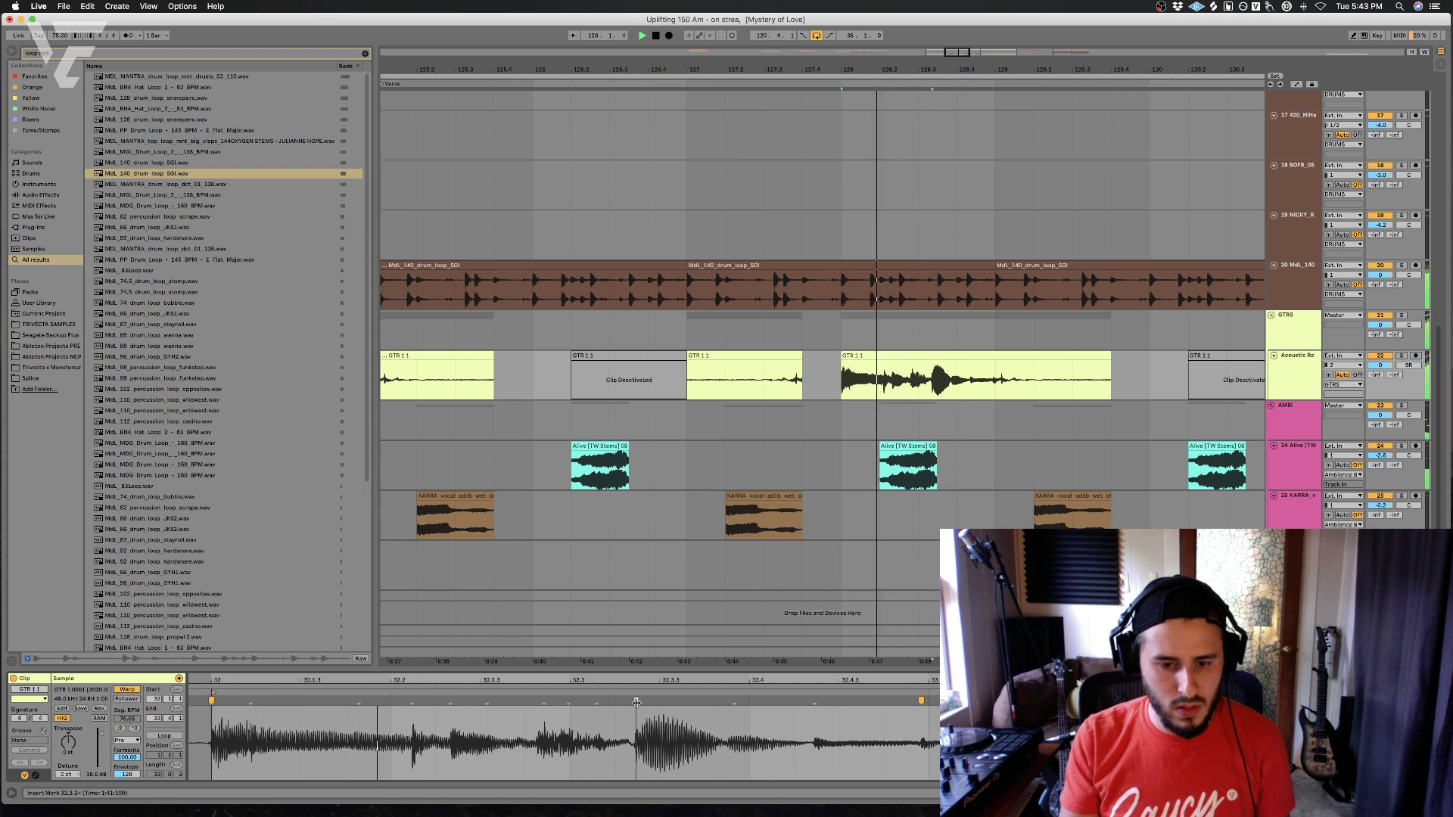
- Add a warp marker to the guitar clip's loud transient just before 32.3.3 and audition it
{"action": "double_click", "coordinate": [636, 703]}
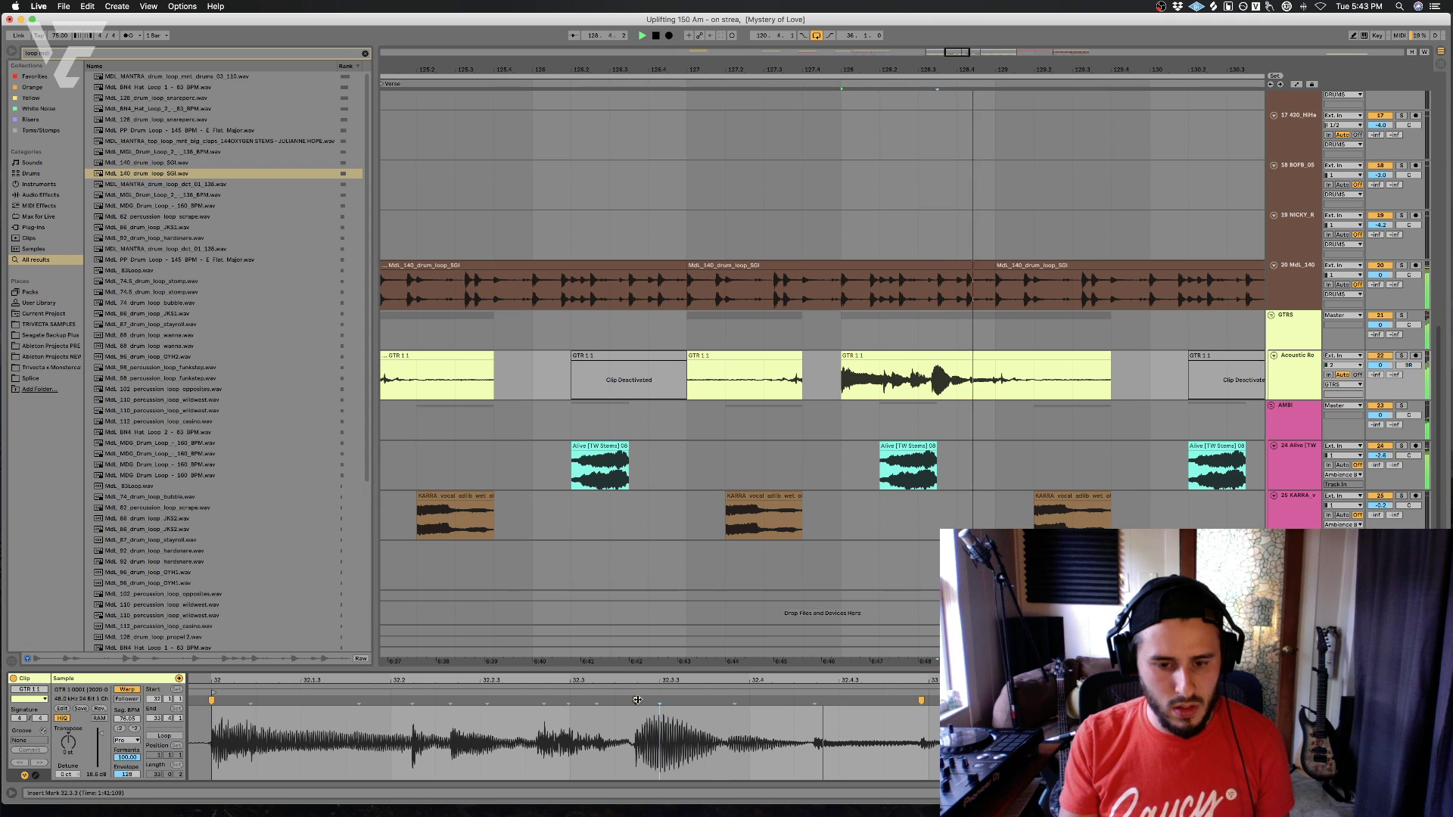
{"action": "key", "text": "space"}
{"action": "key", "text": "space"}
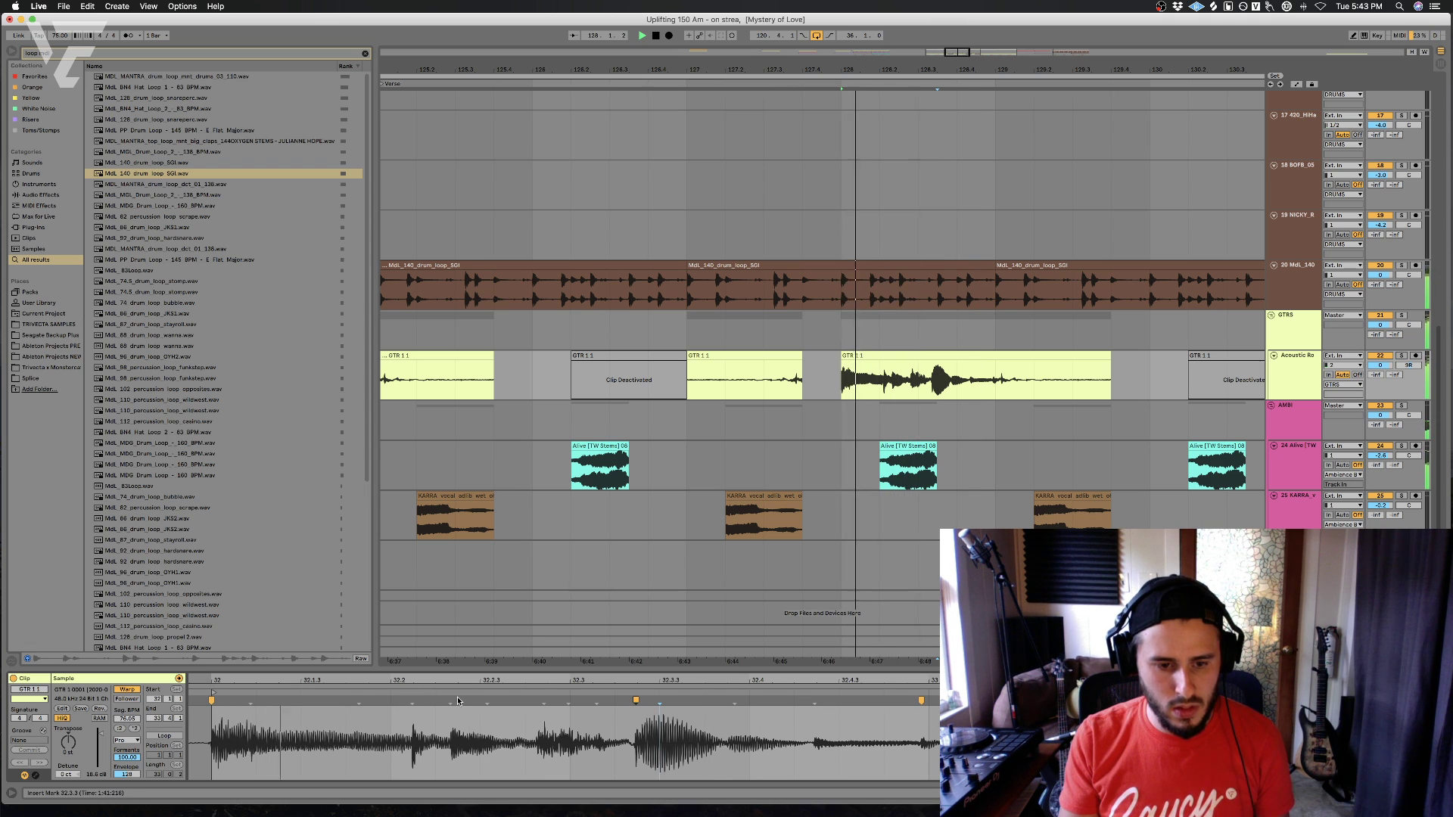
- Add a warp marker on the guitar transient just after 32.2, and shift it and the marker before 32.3.3 slightly earlier
{"action": "key", "text": "space"}
{"action": "left_click", "coordinate": [452, 700]}
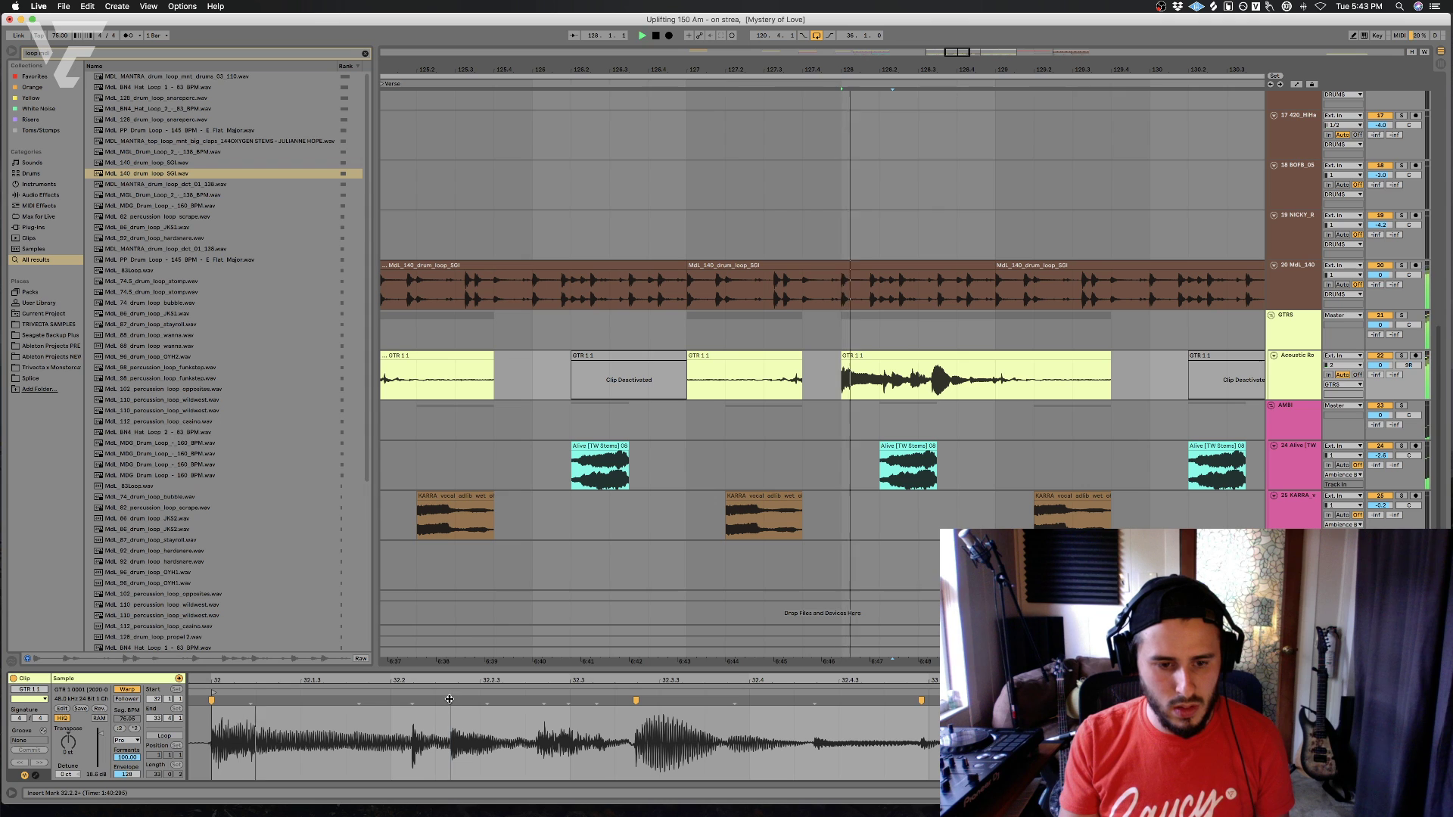
{"action": "left_click_drag", "start_coordinate": [450, 699], "coordinate": [435, 700]}
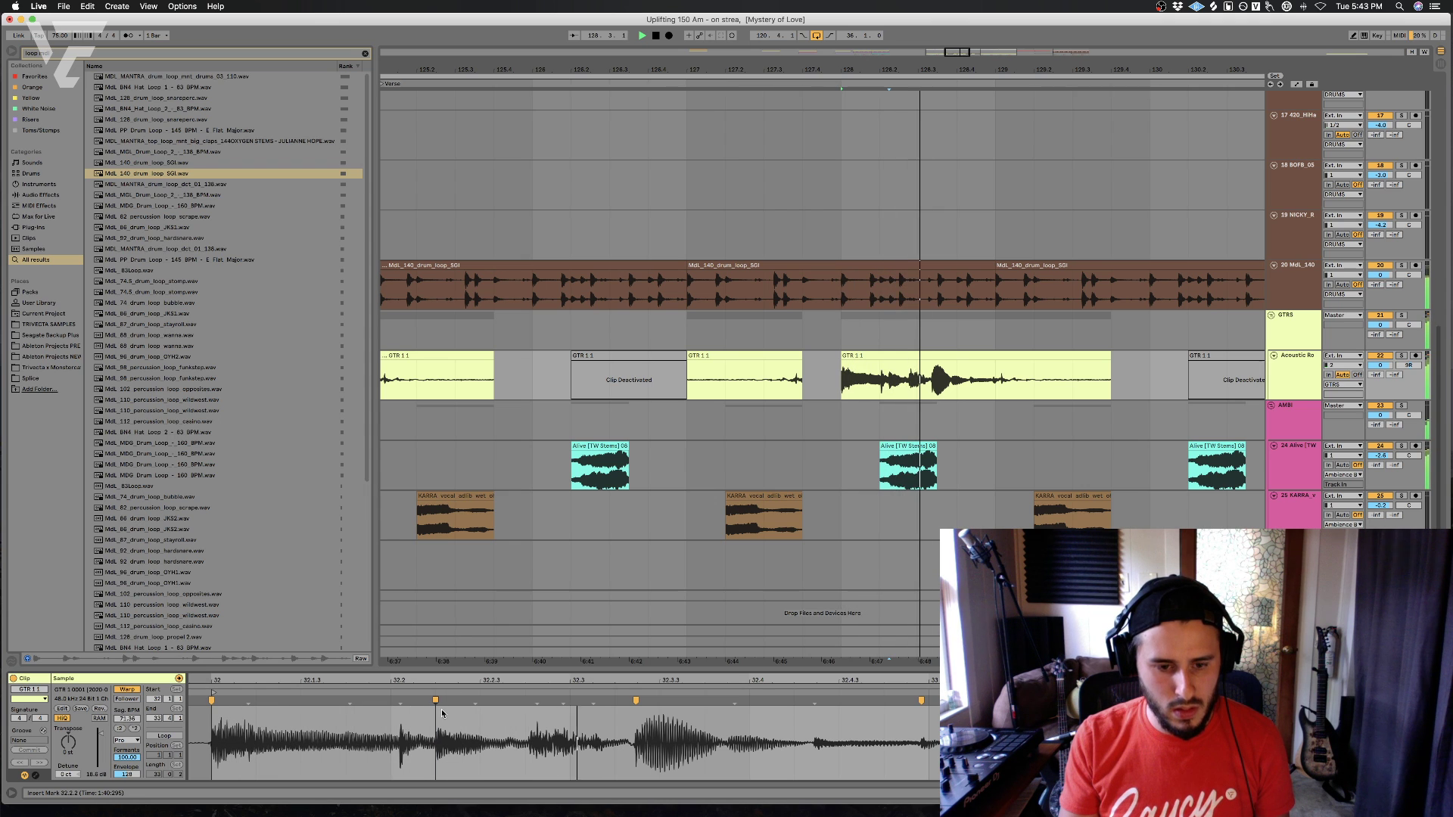
{"action": "left_click_drag", "start_coordinate": [634, 707], "coordinate": [610, 708]}
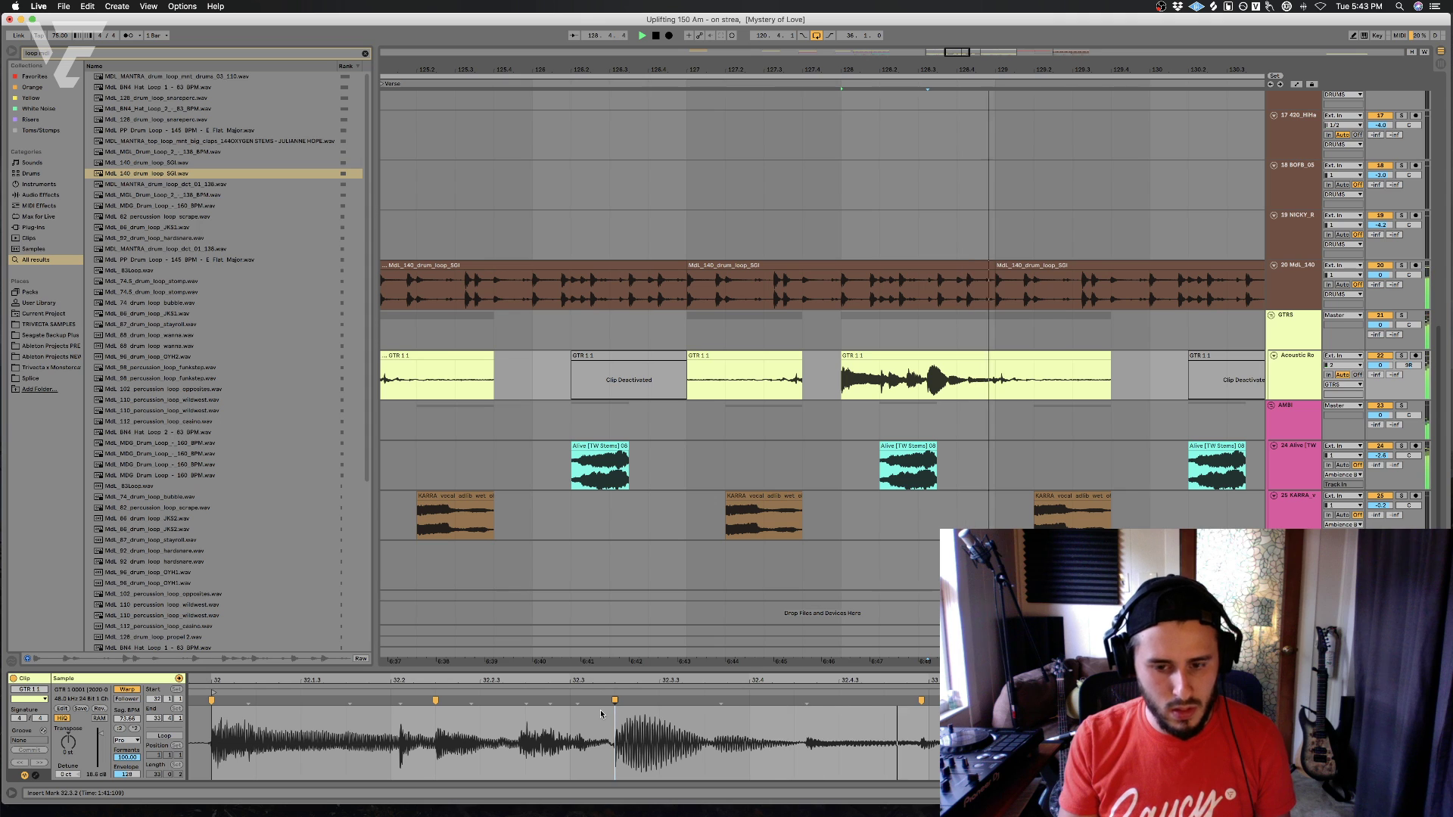
{"action": "key", "text": "space"}
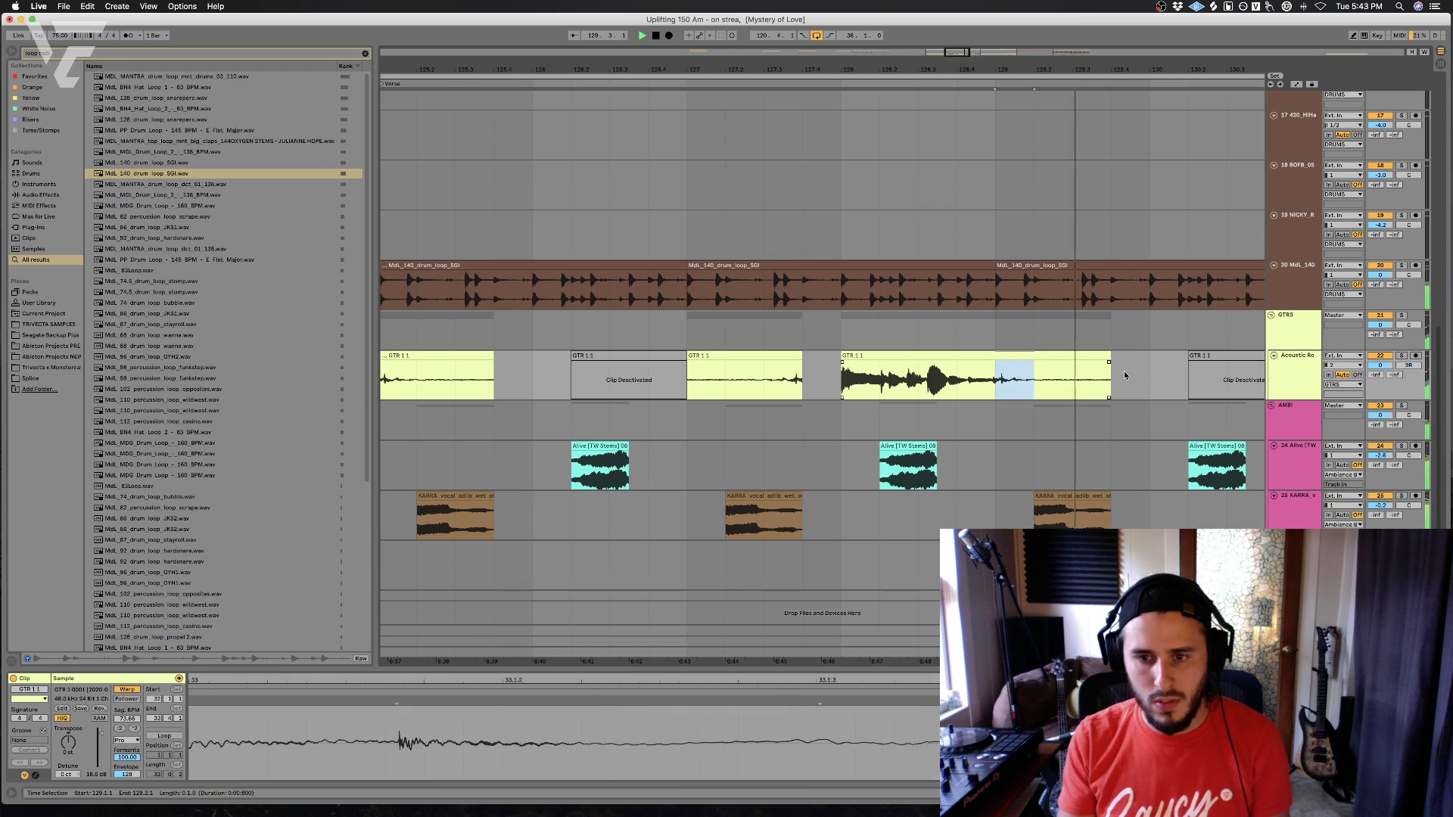
- Remove the extended guitar clip's tail after 129.1.1
{"action": "left_click_drag", "start_coordinate": [998, 378], "coordinate": [1052, 385]}
{"action": "left_click_drag", "start_coordinate": [880, 69], "coordinate": [876, 50]}
- Show the acoustic guitar track's devices and lower its EQ Eight 4 Frequency A automation between 125.1.1 and 126.1.1
{"action": "left_click", "coordinate": [622, 413]}
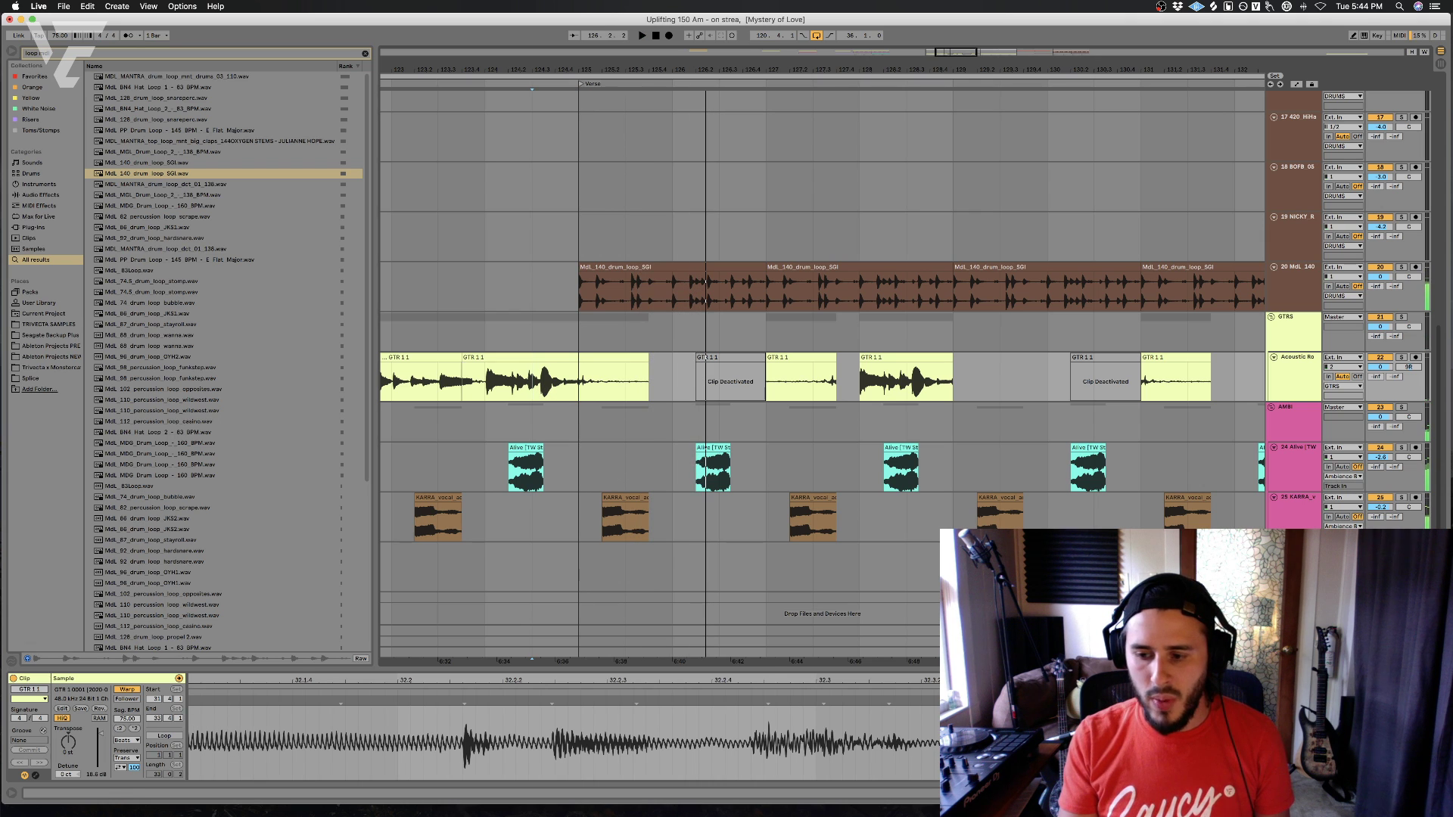
{"action": "key", "text": "shift+Tab"}
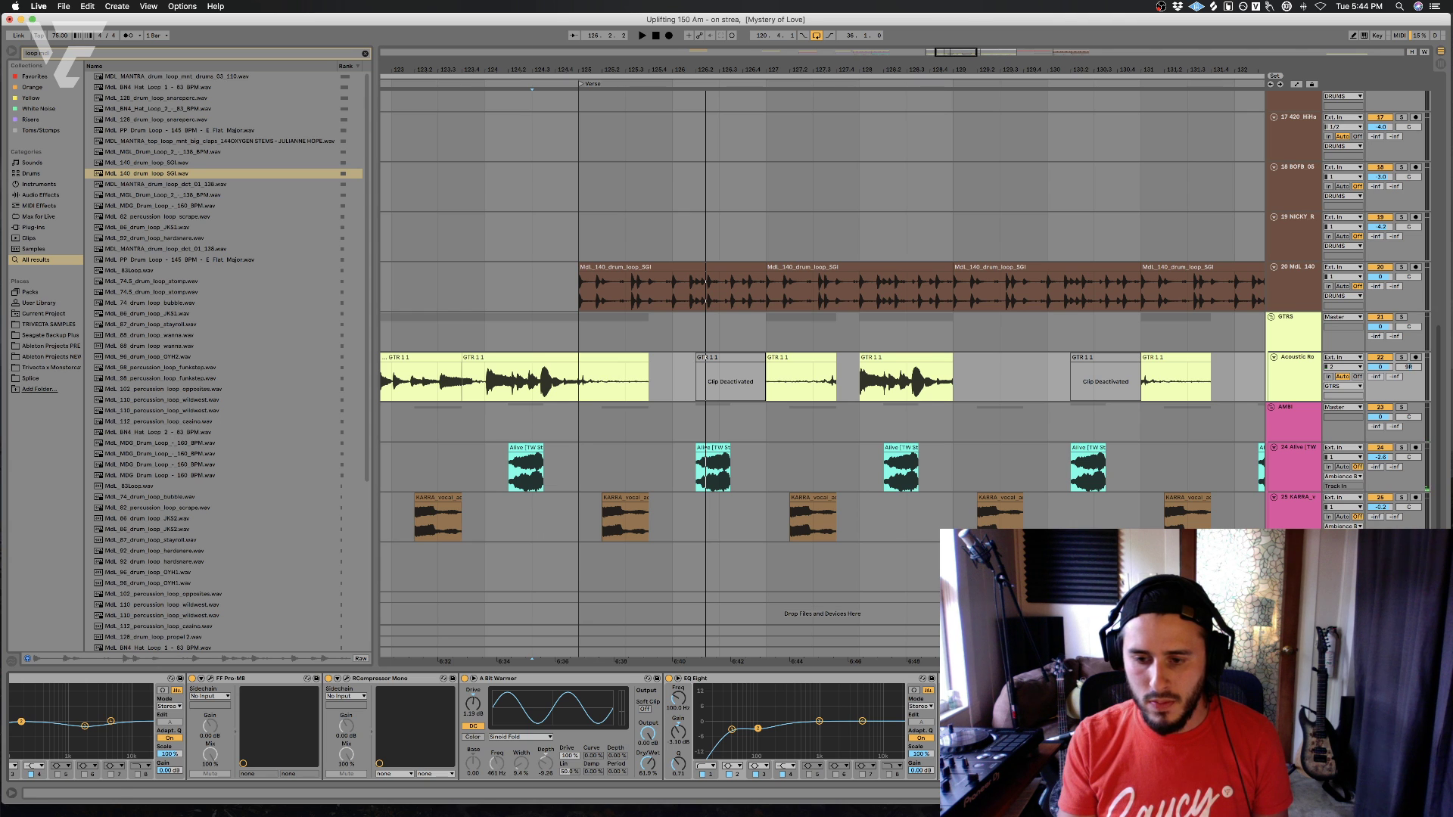
{"action": "key", "text": "space"}
{"action": "key", "text": "a"}
{"action": "left_click", "coordinate": [644, 376]}
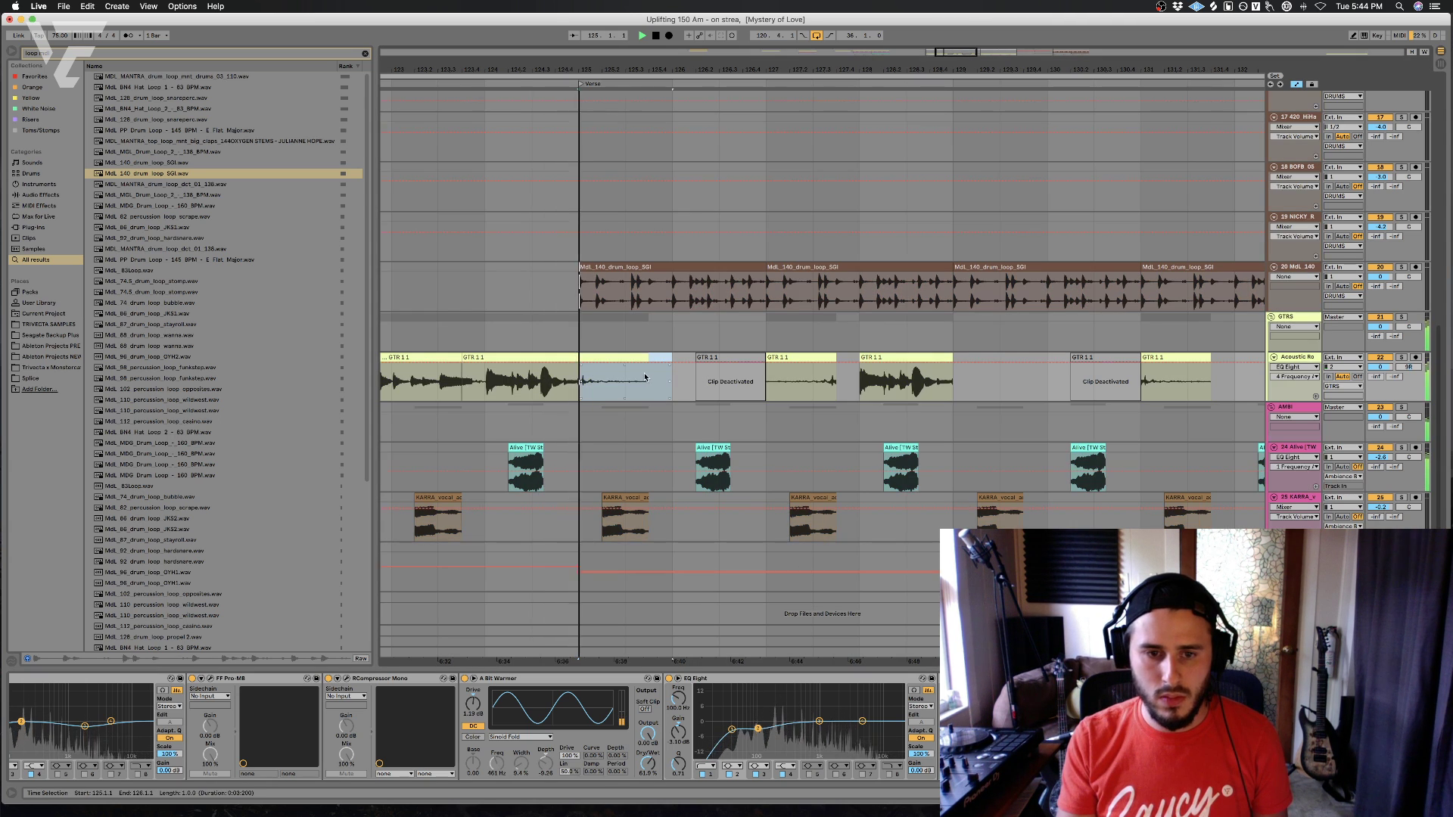
{"action": "left_click_drag", "start_coordinate": [647, 362], "coordinate": [647, 377]}
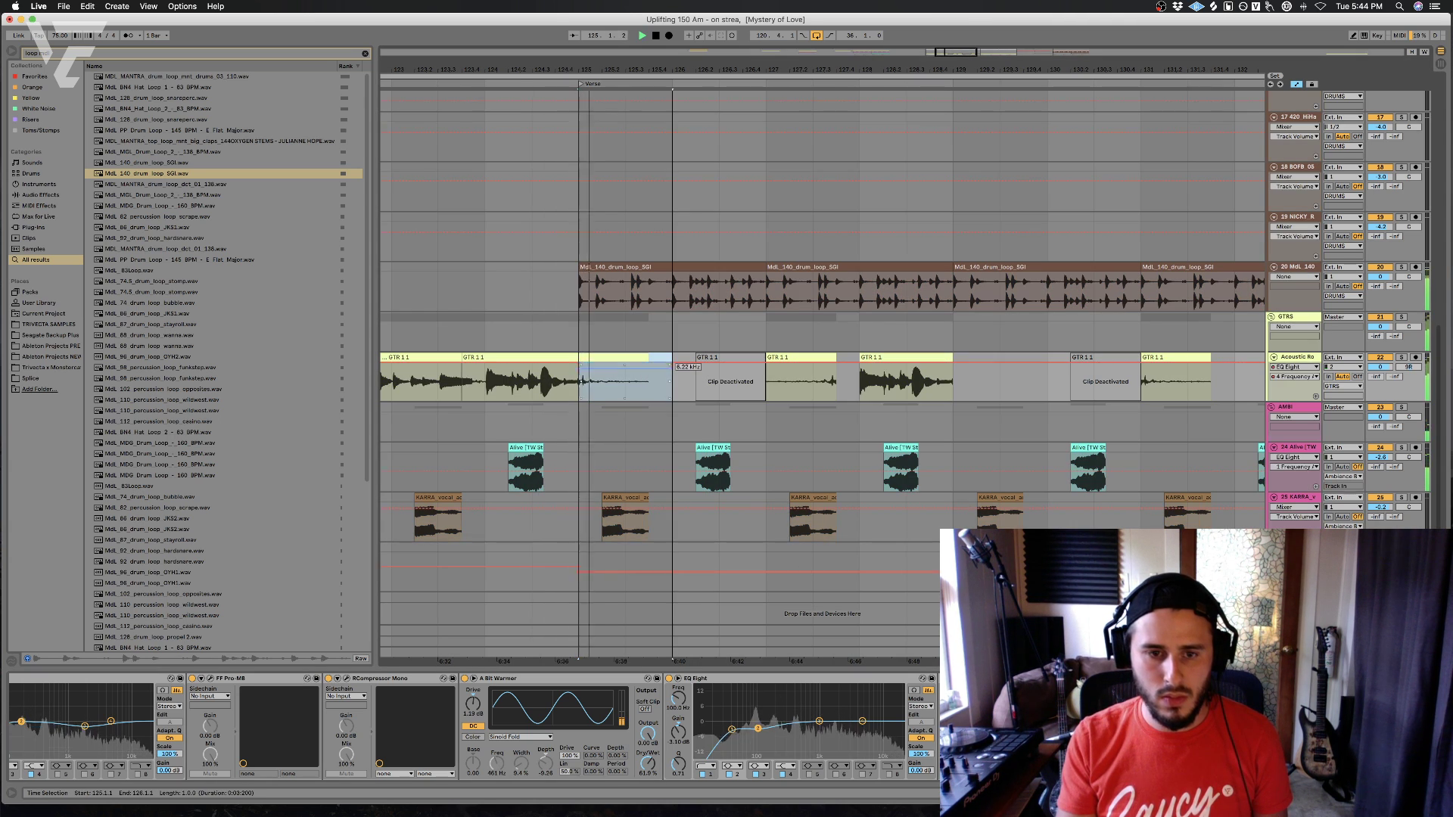
- Raise the EQ frequency breakpoint at 125.1.1 to form a downward ramp to 126.1.1, audition it and hide the automation
{"action": "left_click", "coordinate": [533, 386]}
{"action": "left_click_drag", "start_coordinate": [580, 373], "coordinate": [580, 367]}
{"action": "key", "text": "space"}
{"action": "key", "text": "space"}
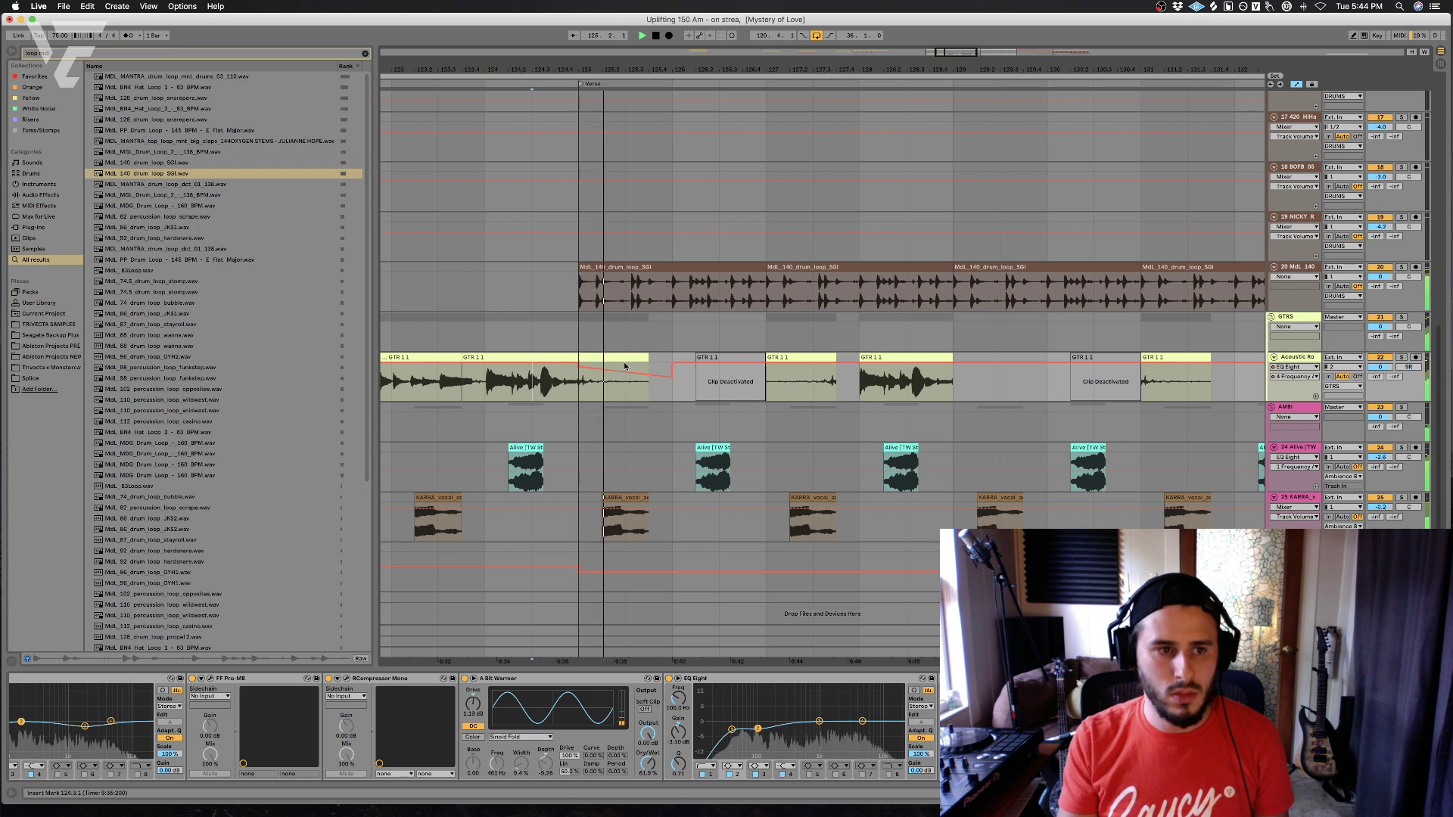
{"action": "key", "text": "a"}
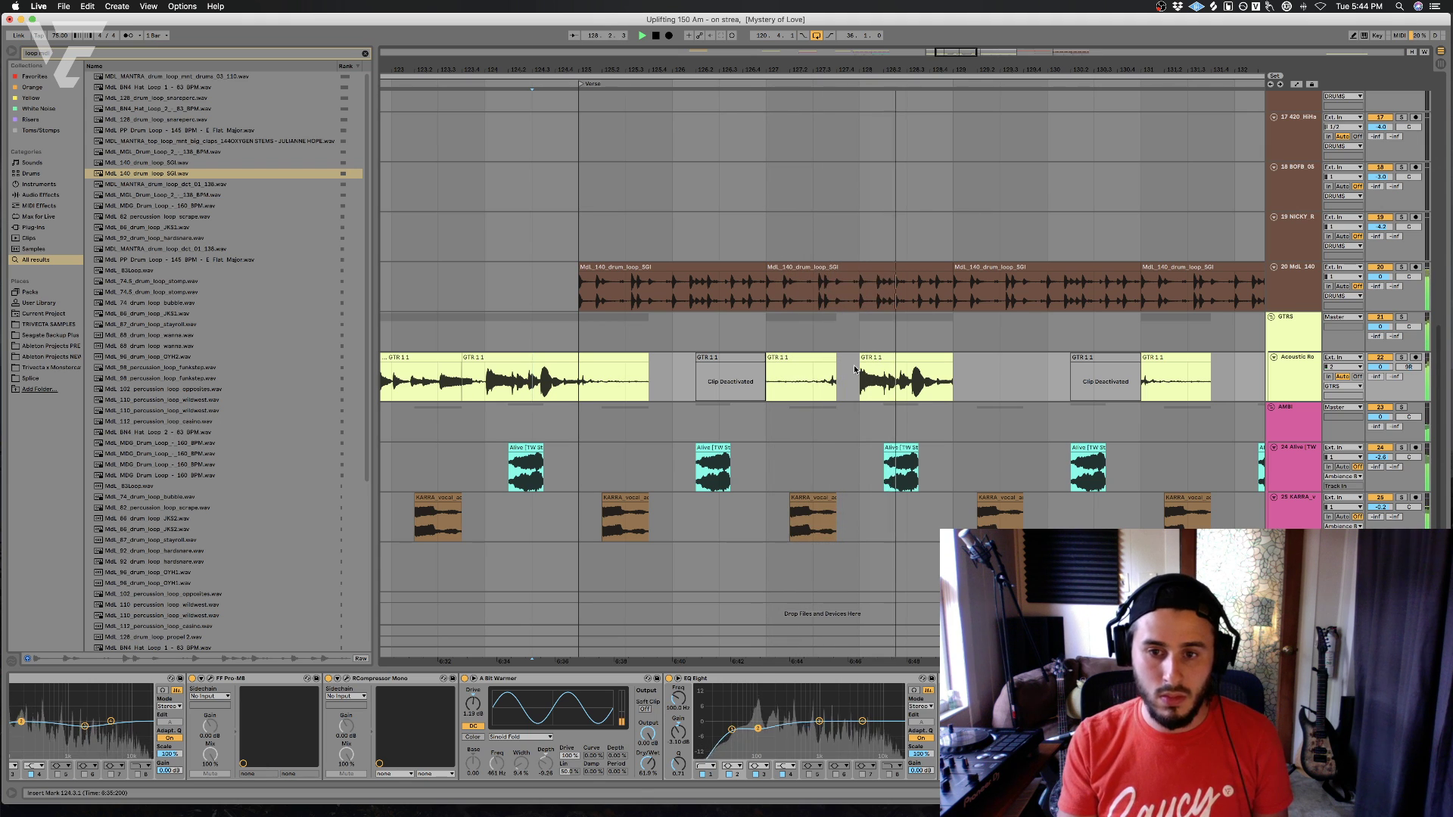
- Stop playback and insert a new audio track directly below the acoustic guitar track
{"action": "key", "text": "space"}
{"action": "left_click", "coordinate": [870, 382]}
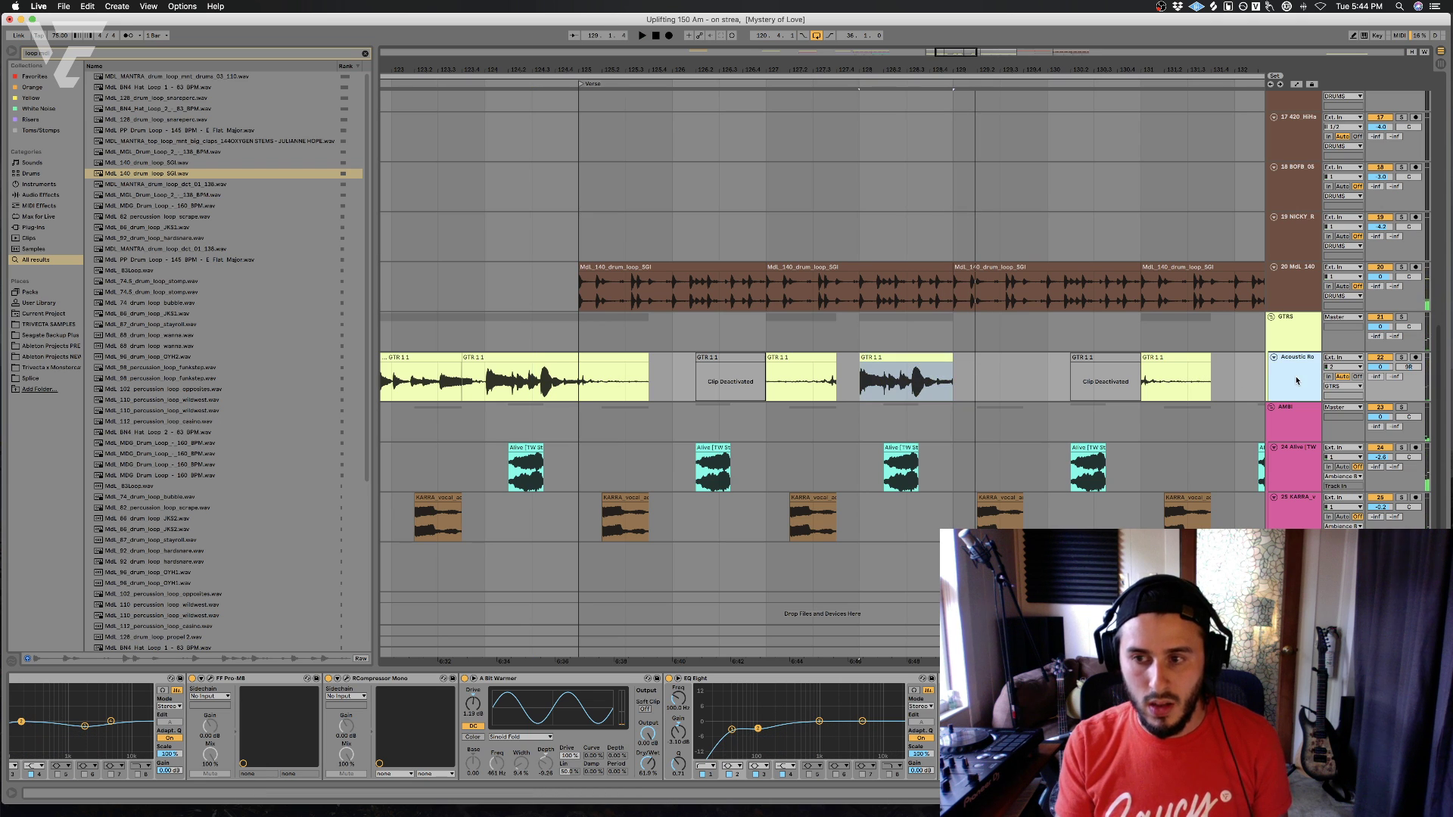
{"action": "key", "text": "super+t"}
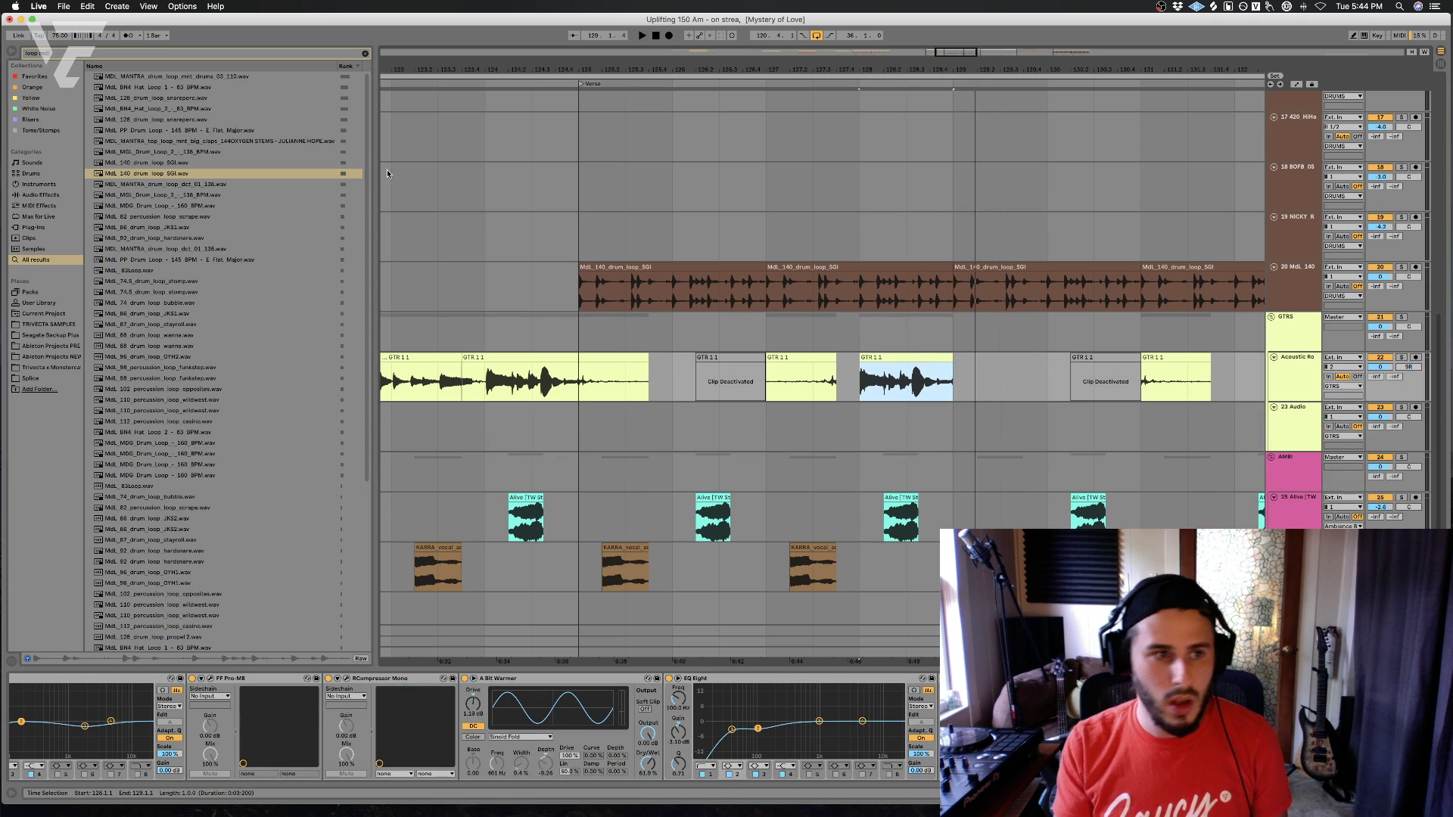
- Search the browser for "h delay", load H Delay 1.adg onto the acoustic guitar track and audition the guitar clip at bar 128
{"action": "left_click", "coordinate": [89, 56]}
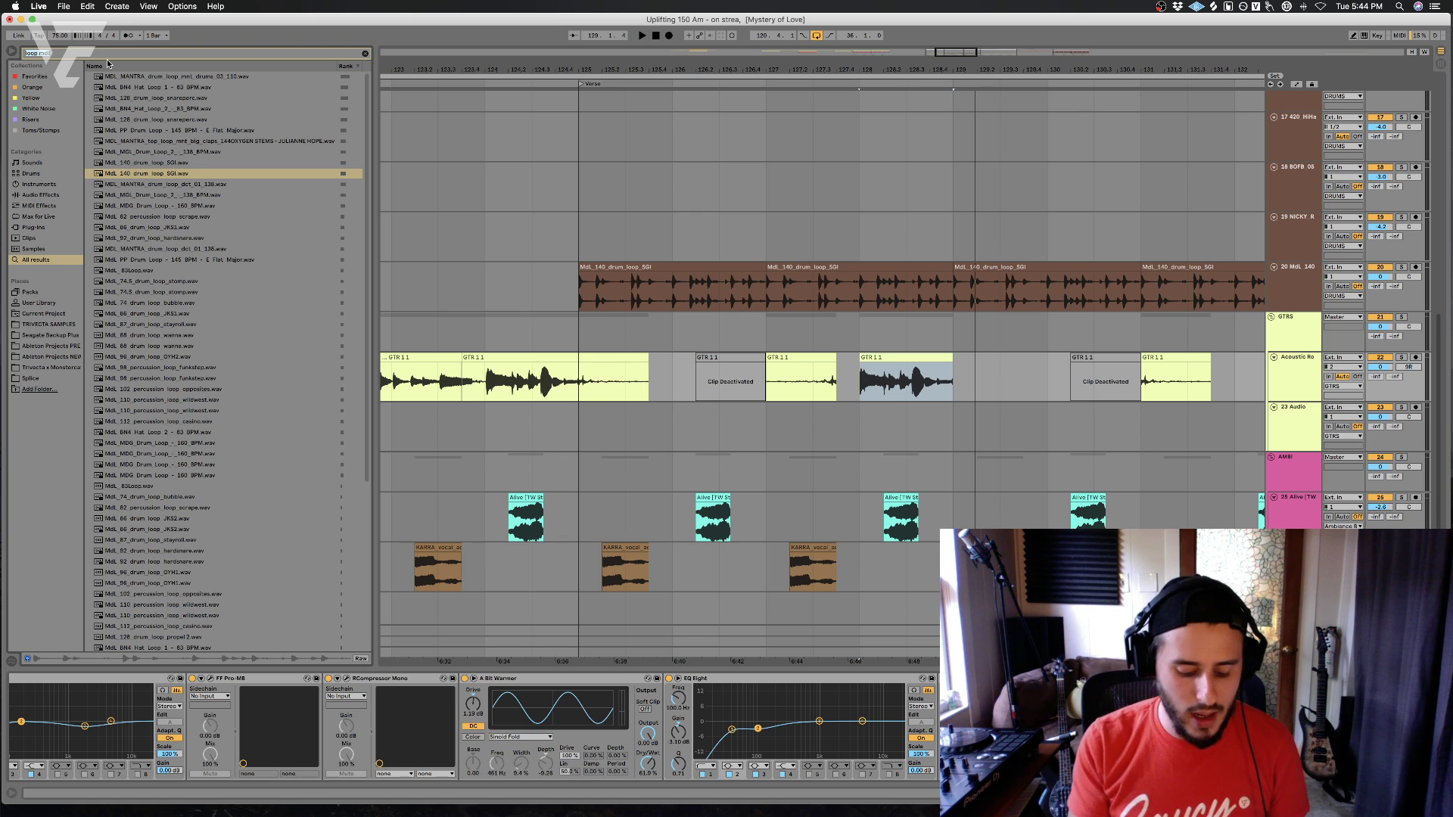
{"action": "type", "text": "h de"}
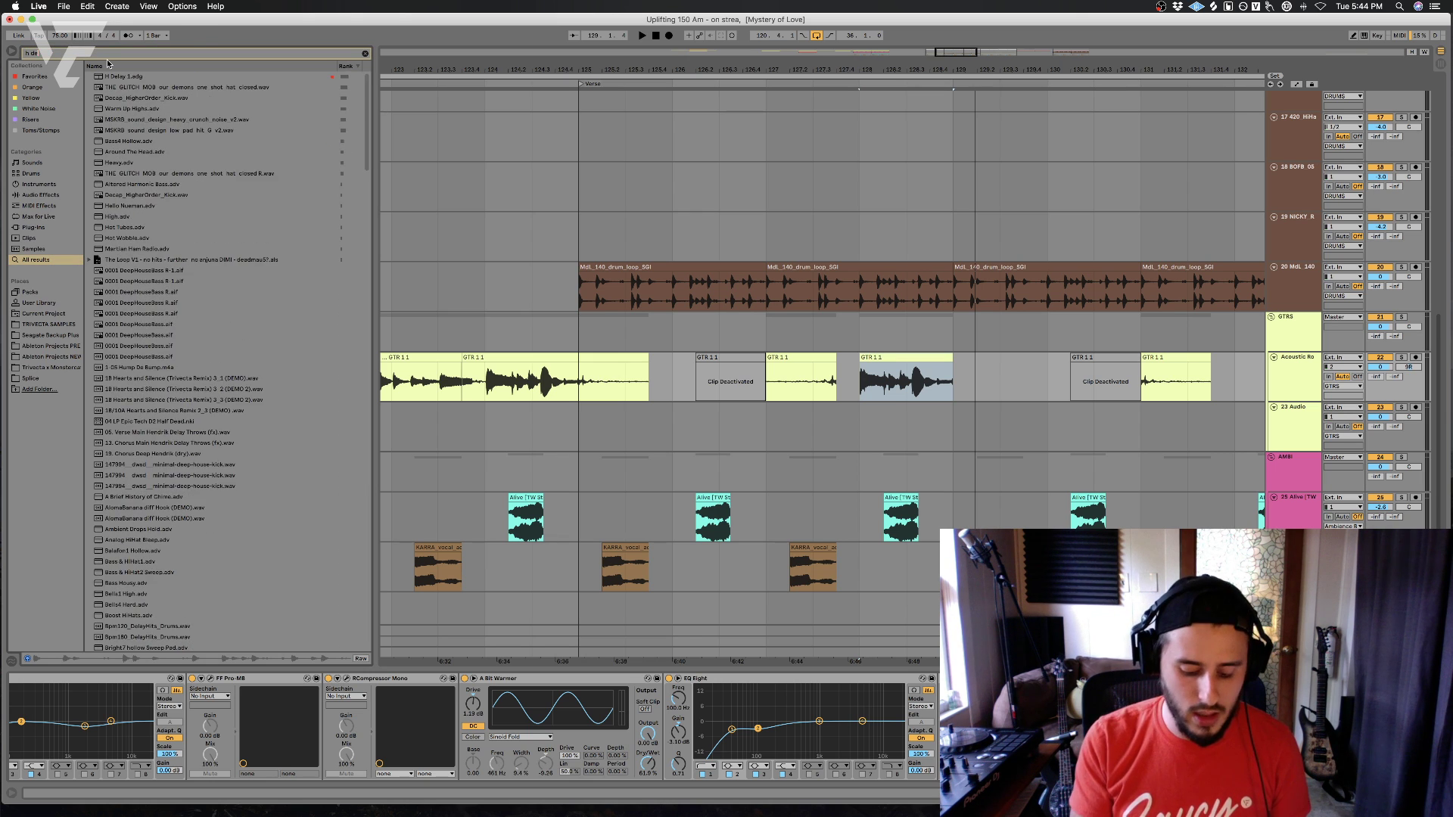
{"action": "type", "text": "la"}
{"action": "left_click", "coordinate": [123, 79]}
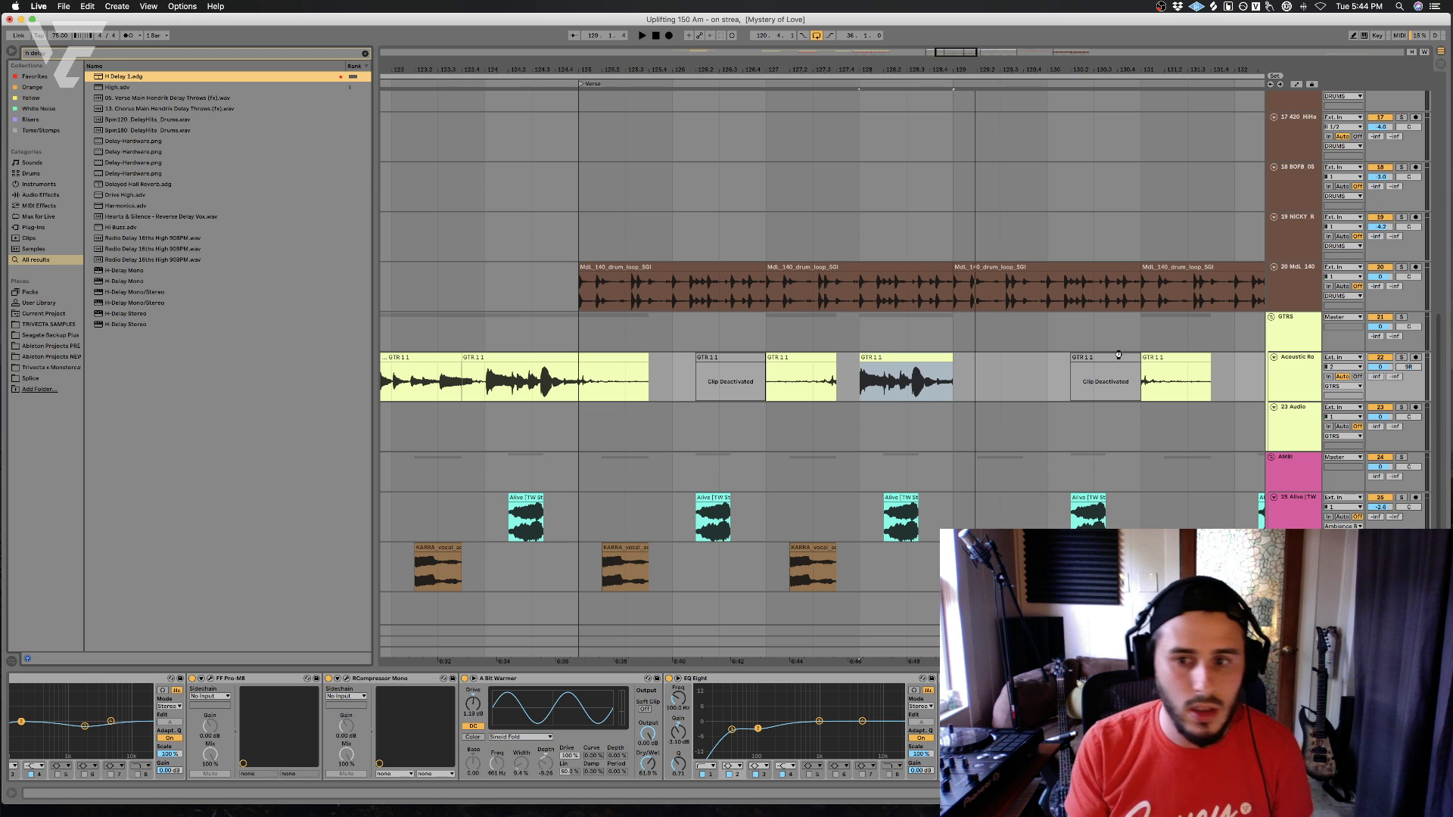
{"action": "left_click_drag", "start_coordinate": [892, 375], "coordinate": [892, 375]}
{"action": "key", "text": "space"}
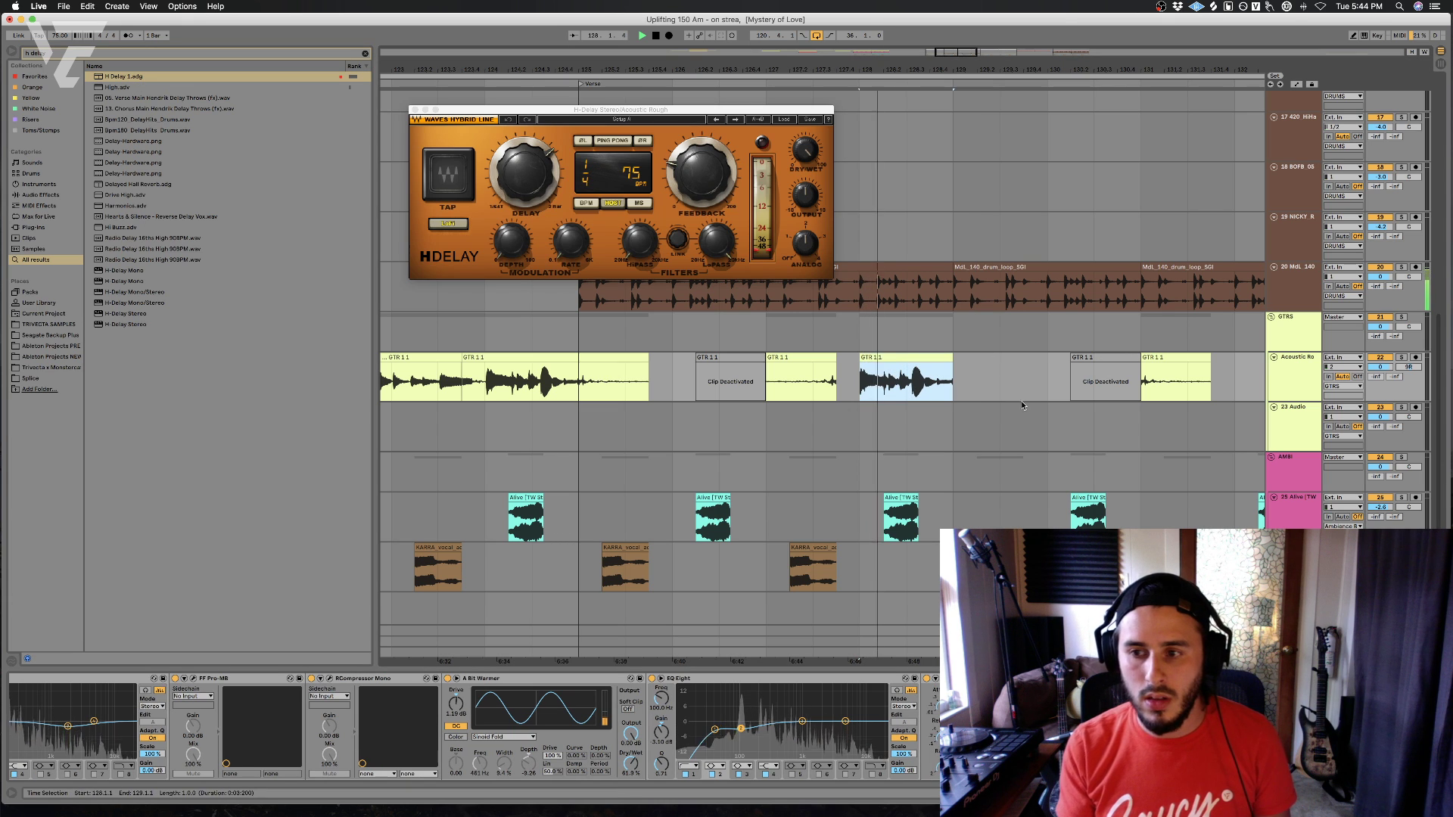
{"action": "key", "text": "space"}
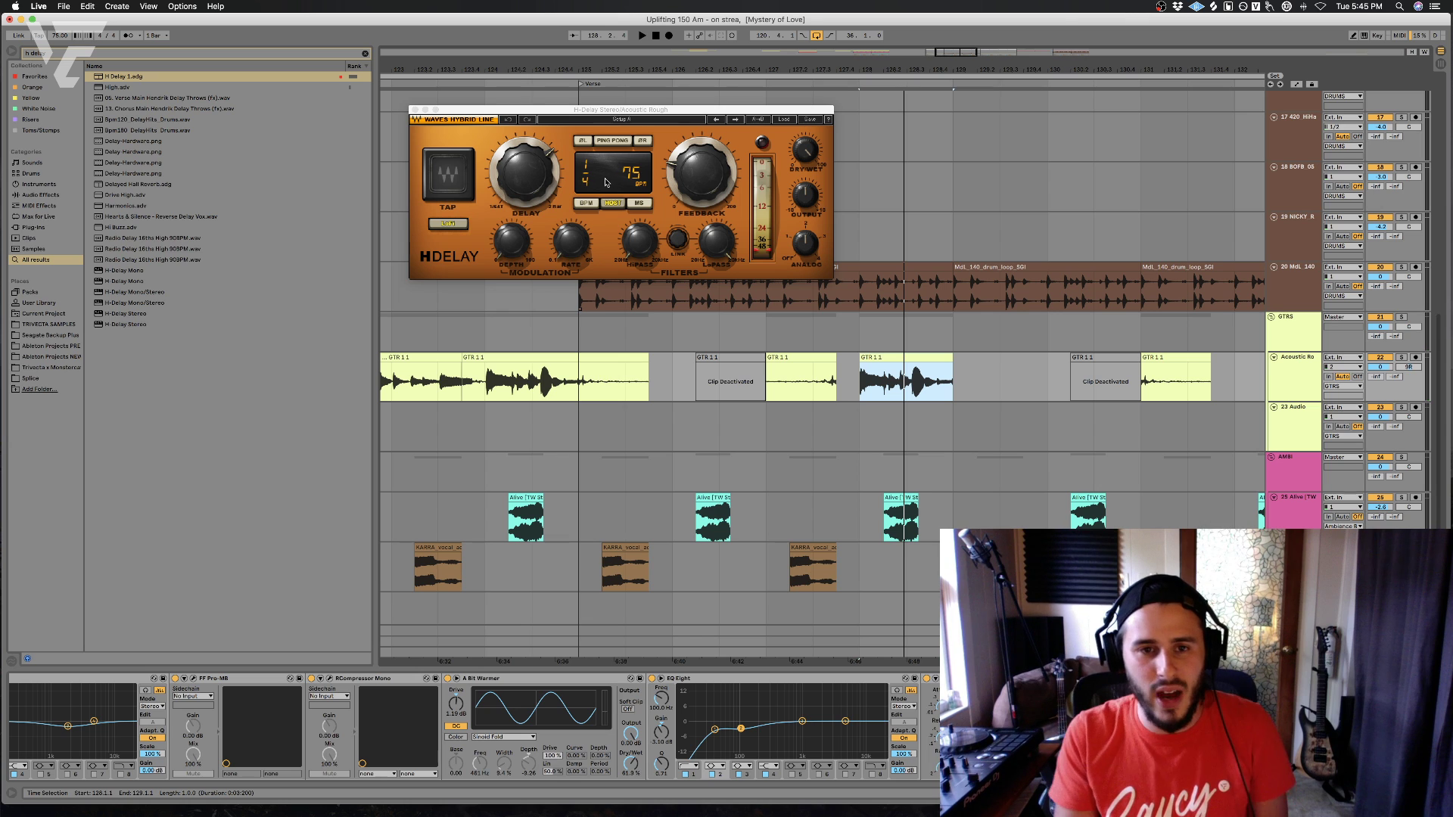
- Turn on Ping Pong in H-Delay and try delay times of 1/16 and dotted 1/16 during playback
{"action": "left_click", "coordinate": [535, 191]}
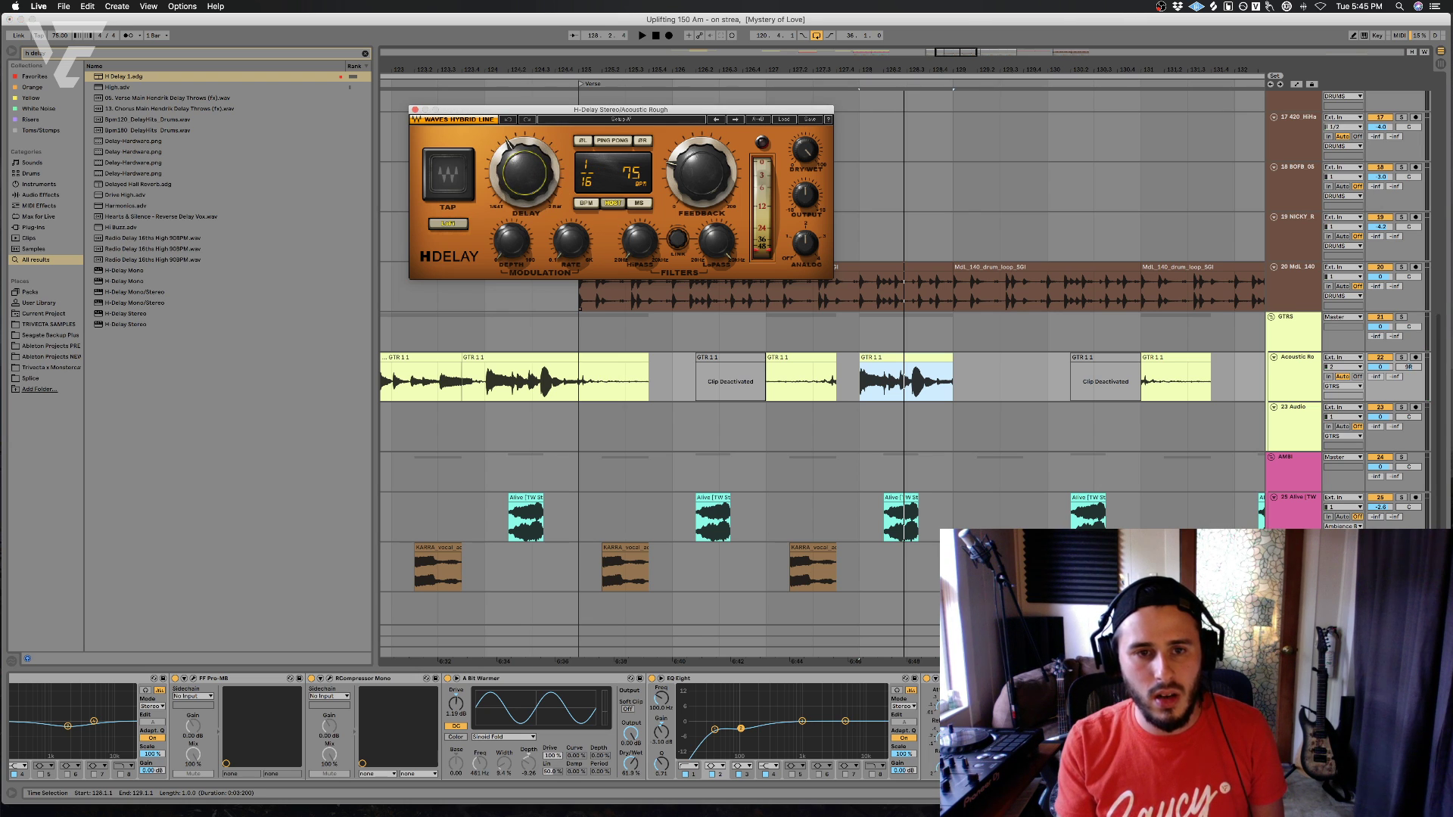
{"action": "key", "text": "space"}
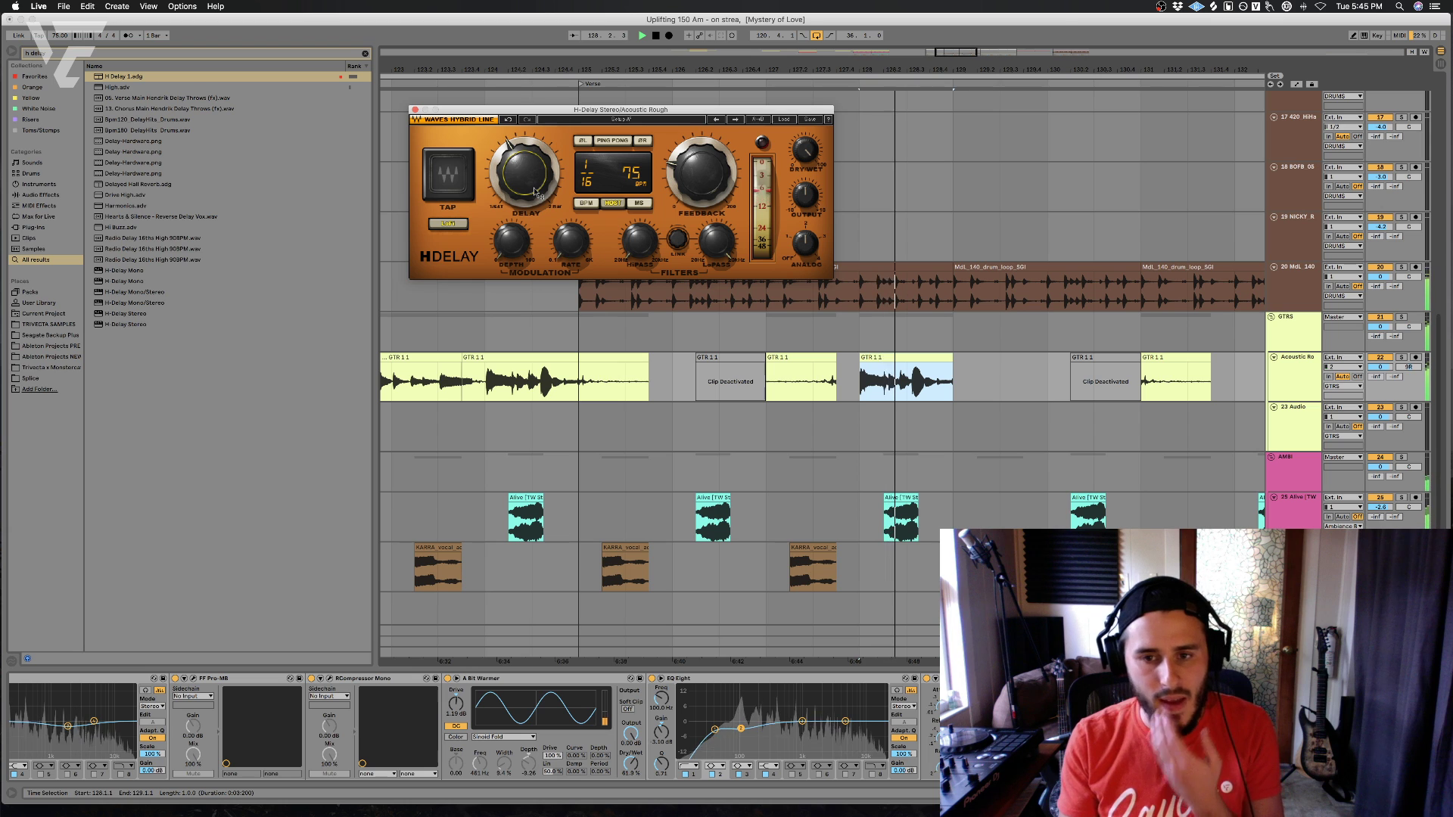
{"action": "left_click", "coordinate": [622, 143]}
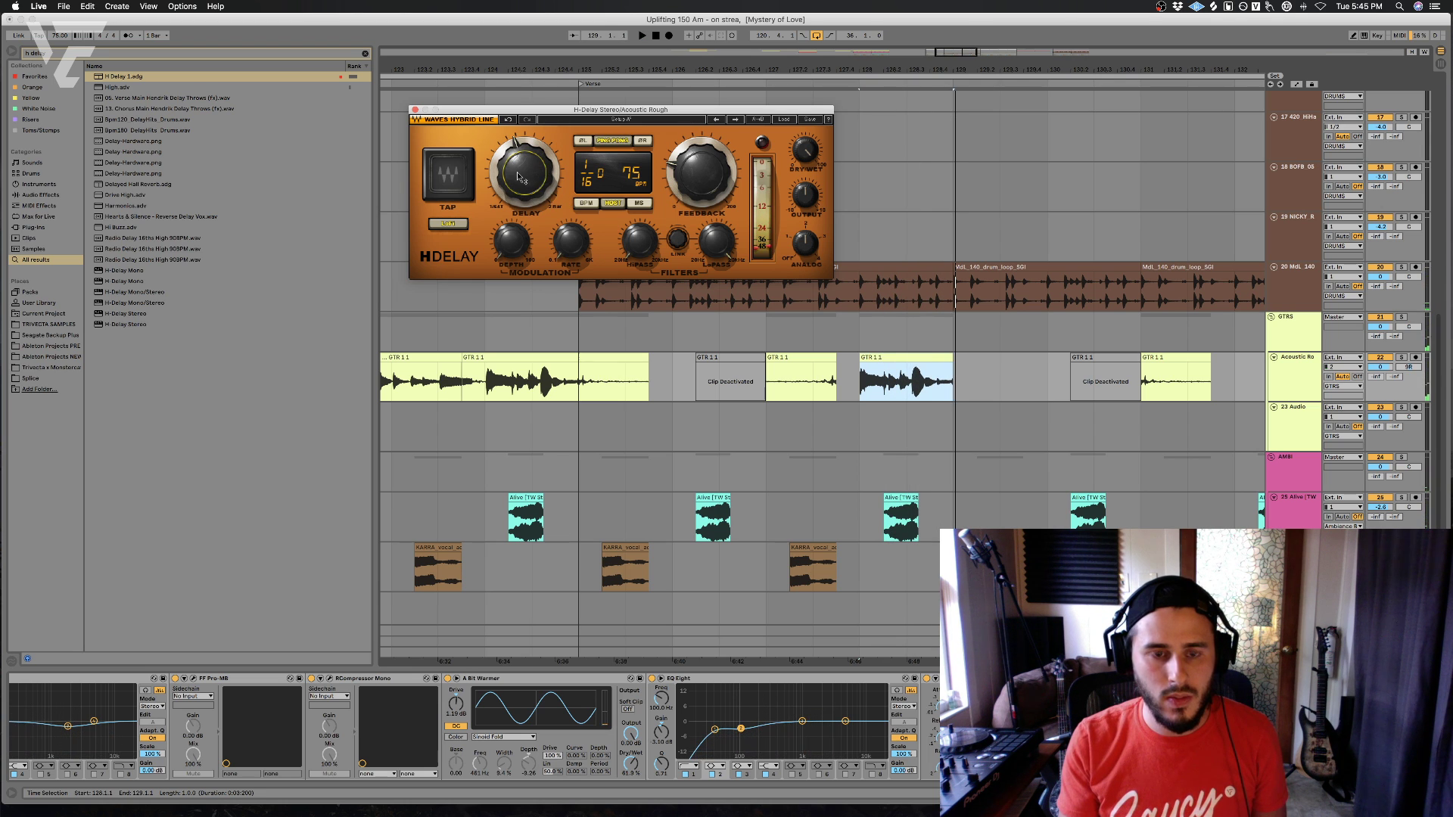
{"action": "key", "text": "space"}
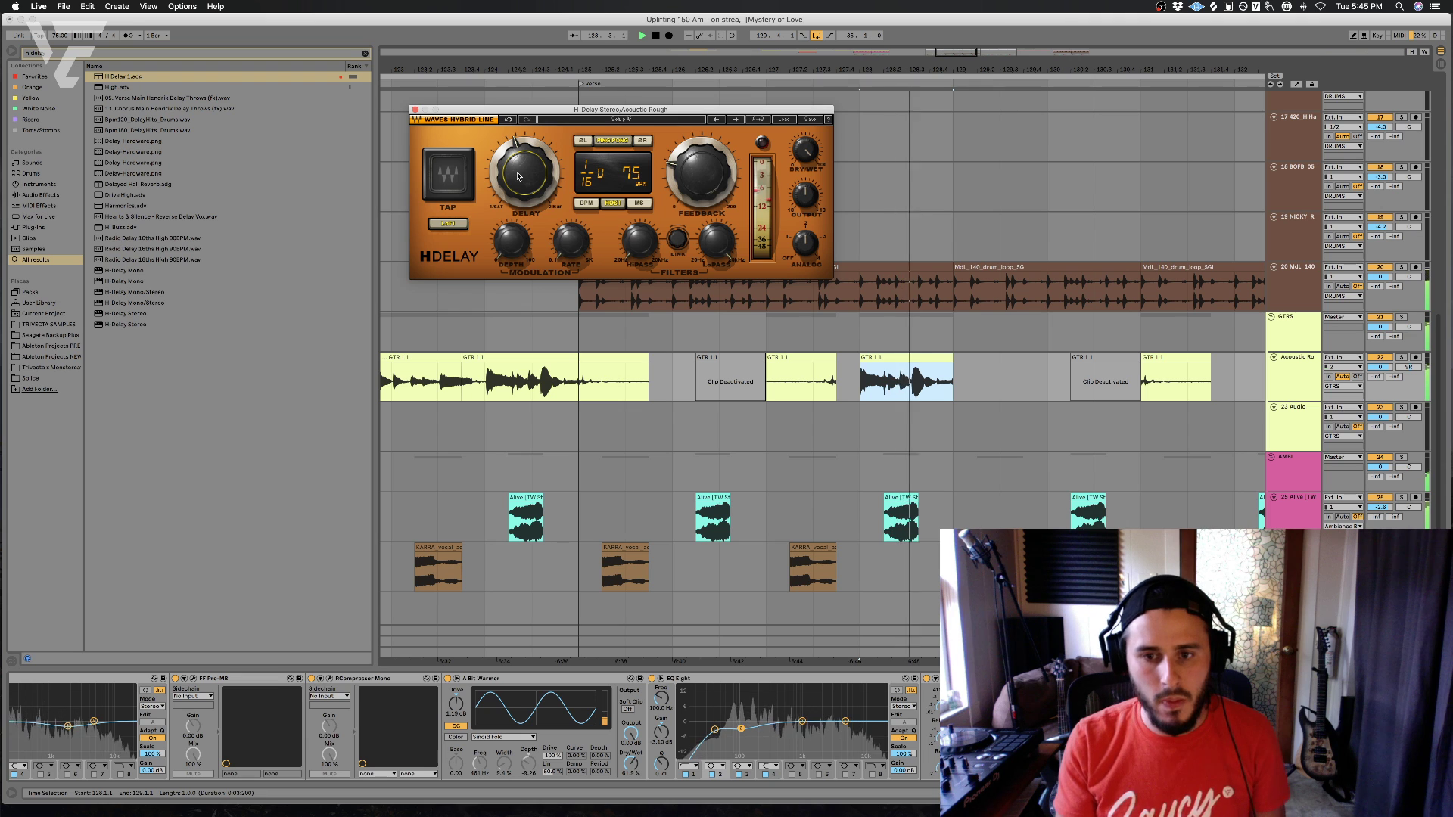
- Play from the middle of the guitar clip in bar 128 and try a dotted 1/8 time in H-Delay
{"action": "left_click", "coordinate": [919, 386]}
{"action": "key", "text": "space"}
{"action": "key", "text": "space"}
{"action": "key", "text": "space"}
{"action": "left_click", "coordinate": [525, 159]}
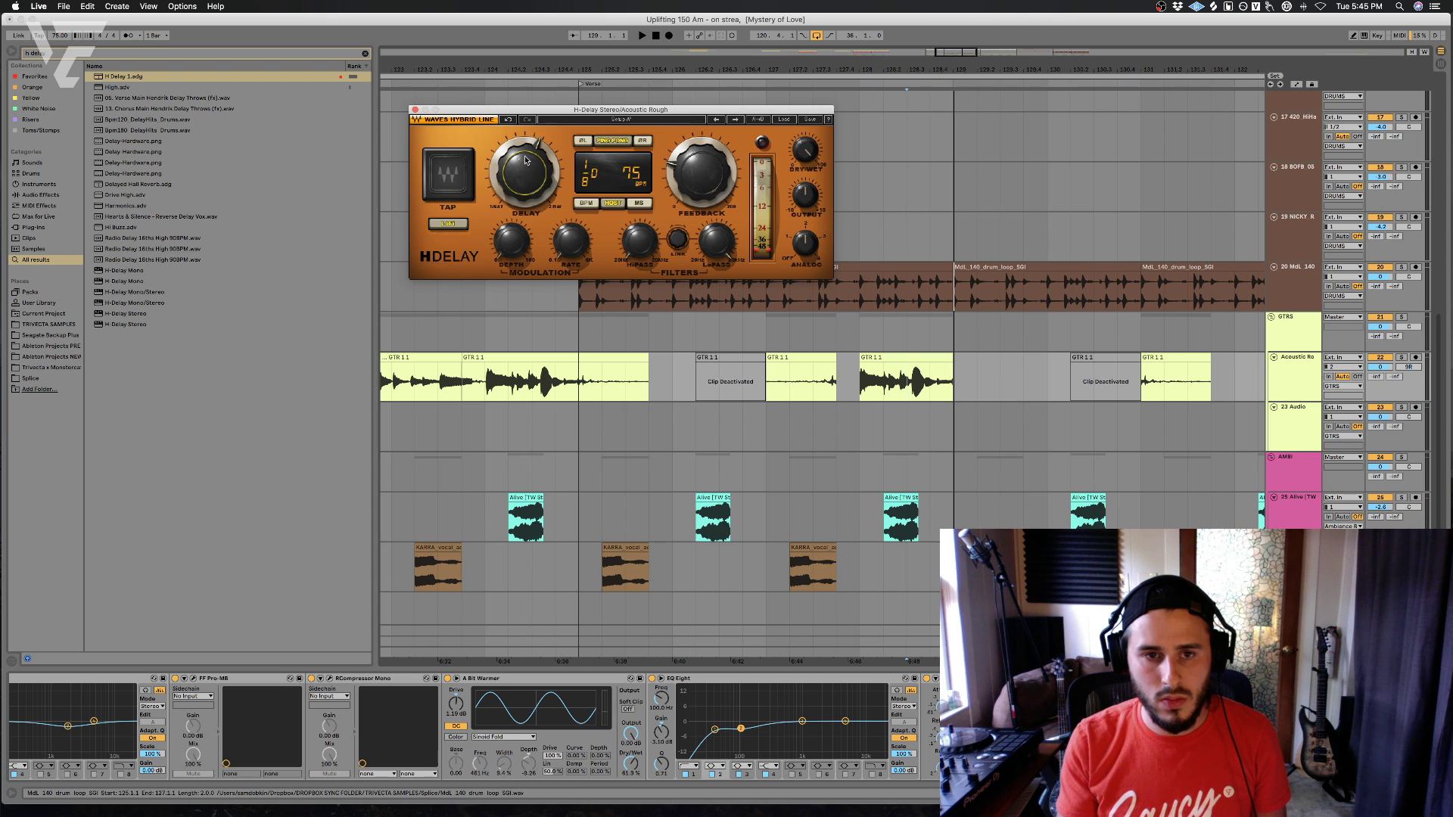
{"action": "key", "text": "space"}
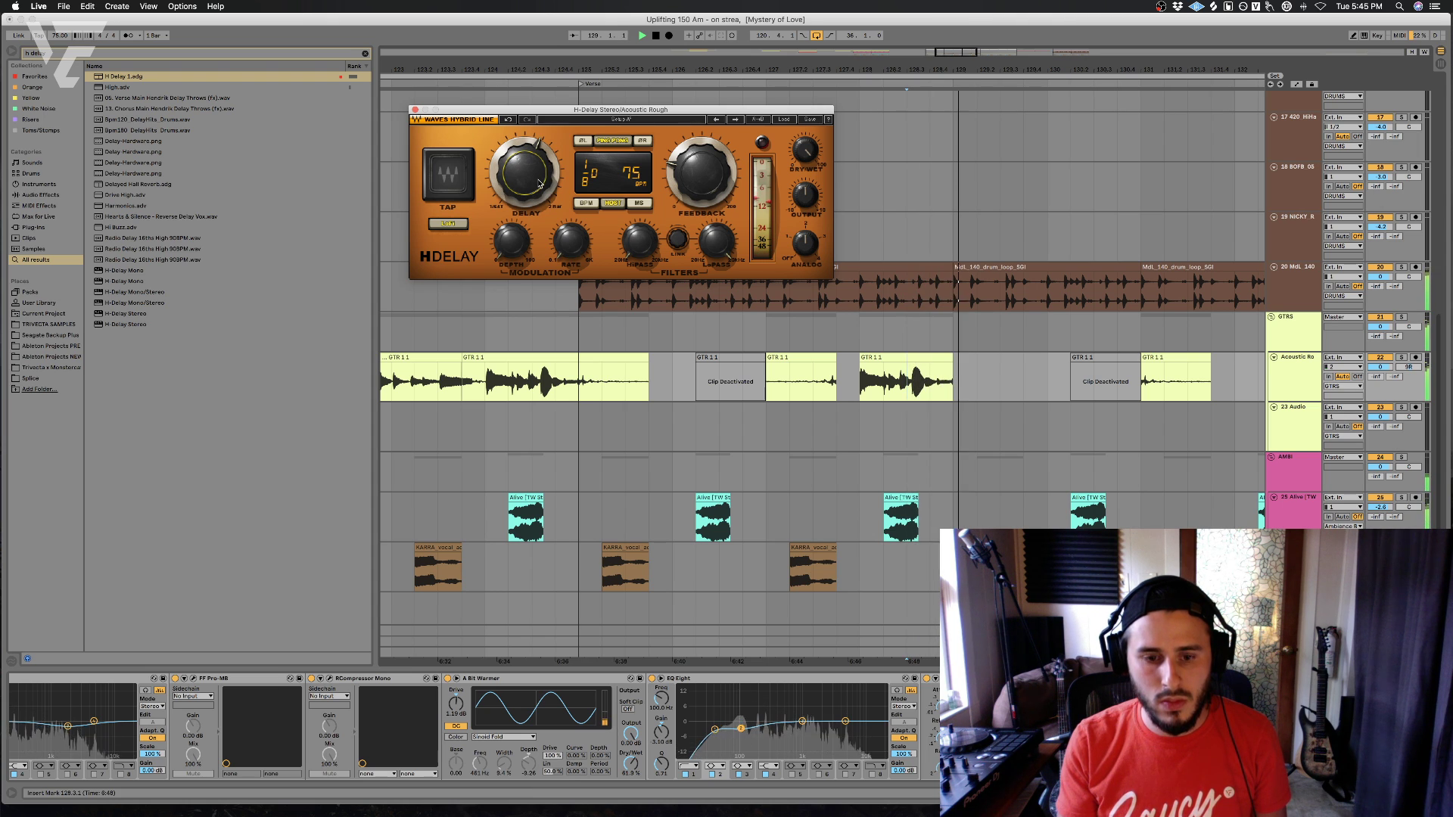
- Set the H-Delay time to 1/4 and adjust its Dry/Wet mix while auditioning the guitar clip in bar 128
{"action": "key", "text": "space"}
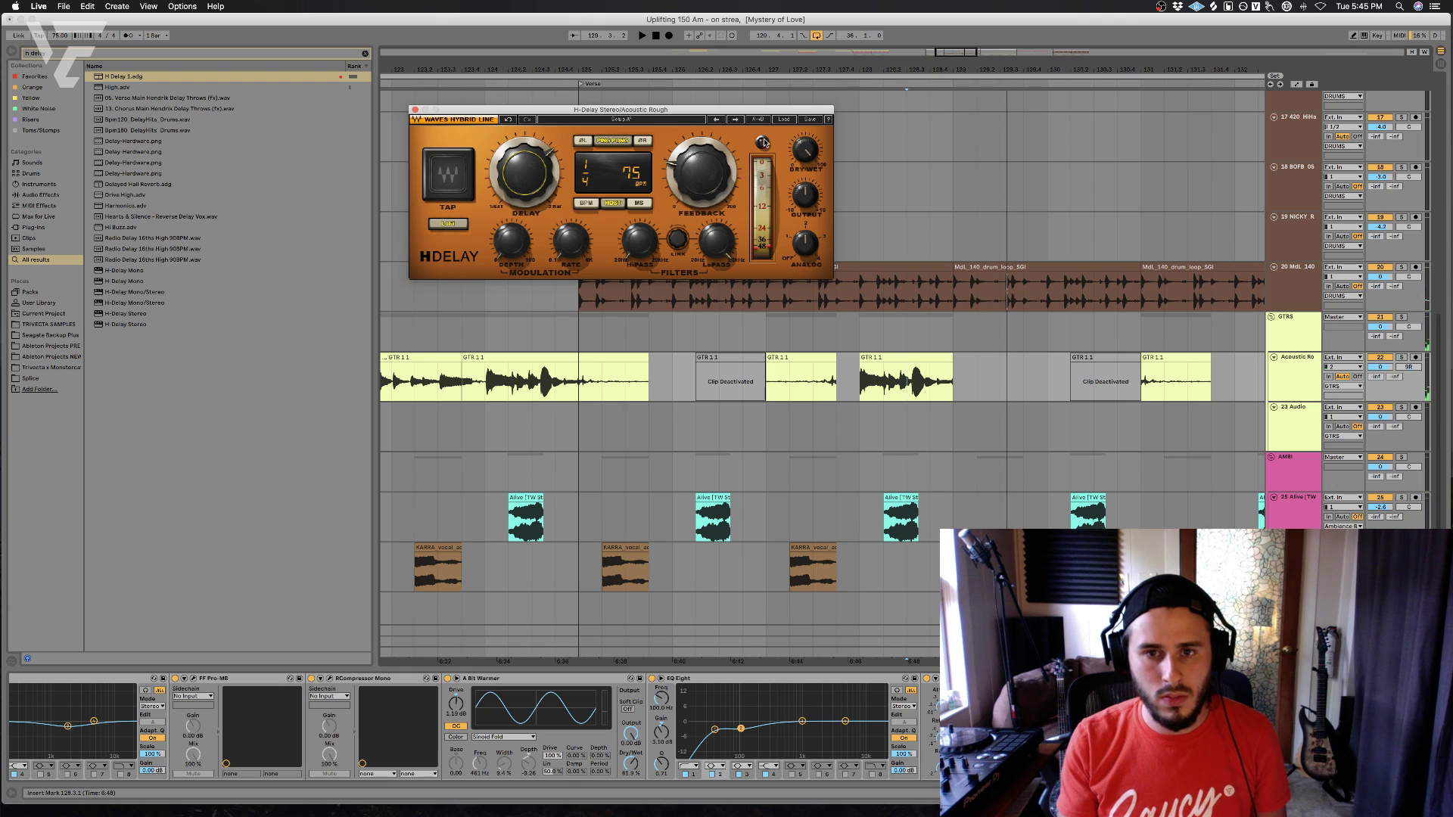
{"action": "key", "text": "space"}
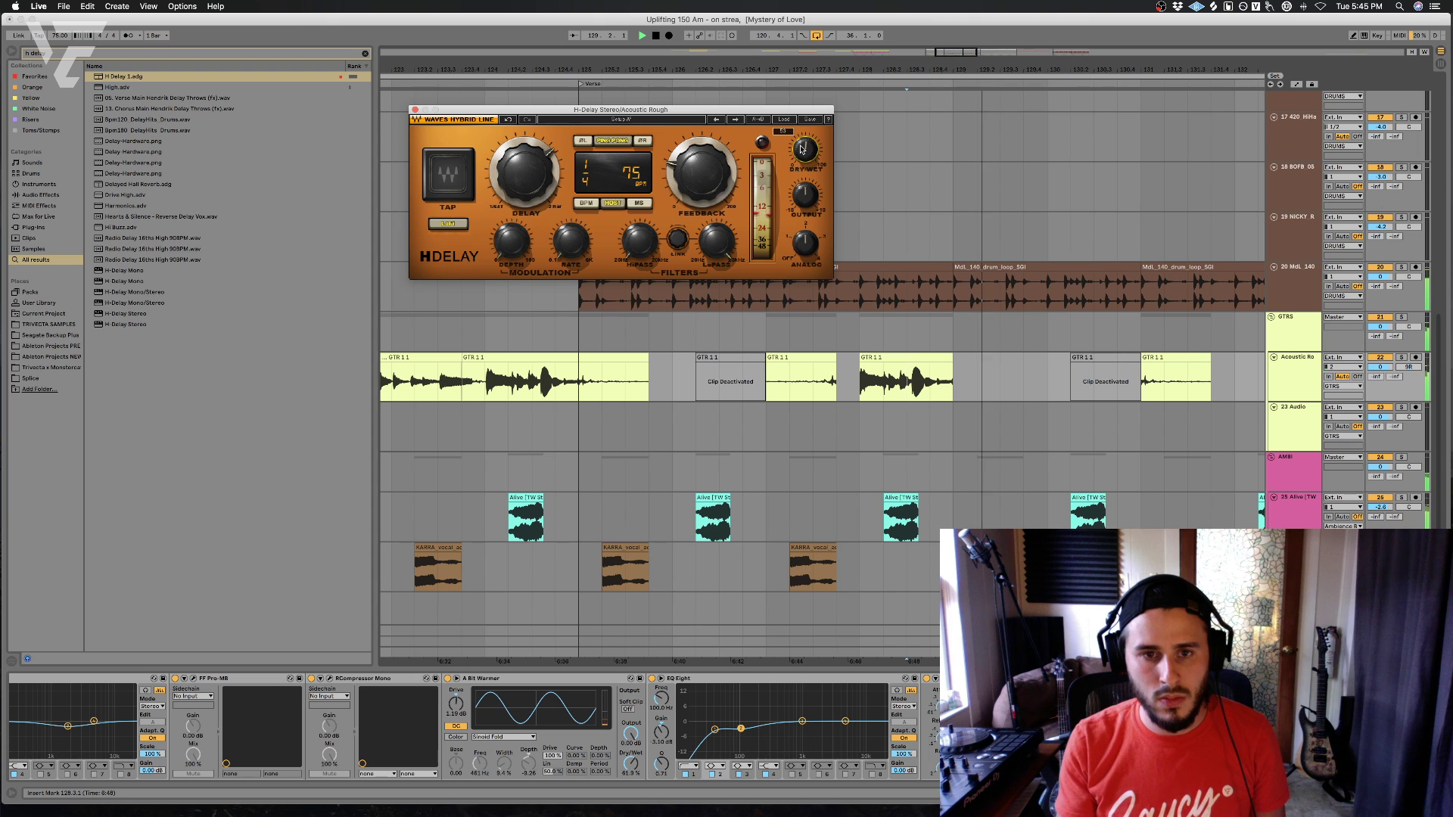
{"action": "key", "text": "space"}
{"action": "key", "text": "space"}
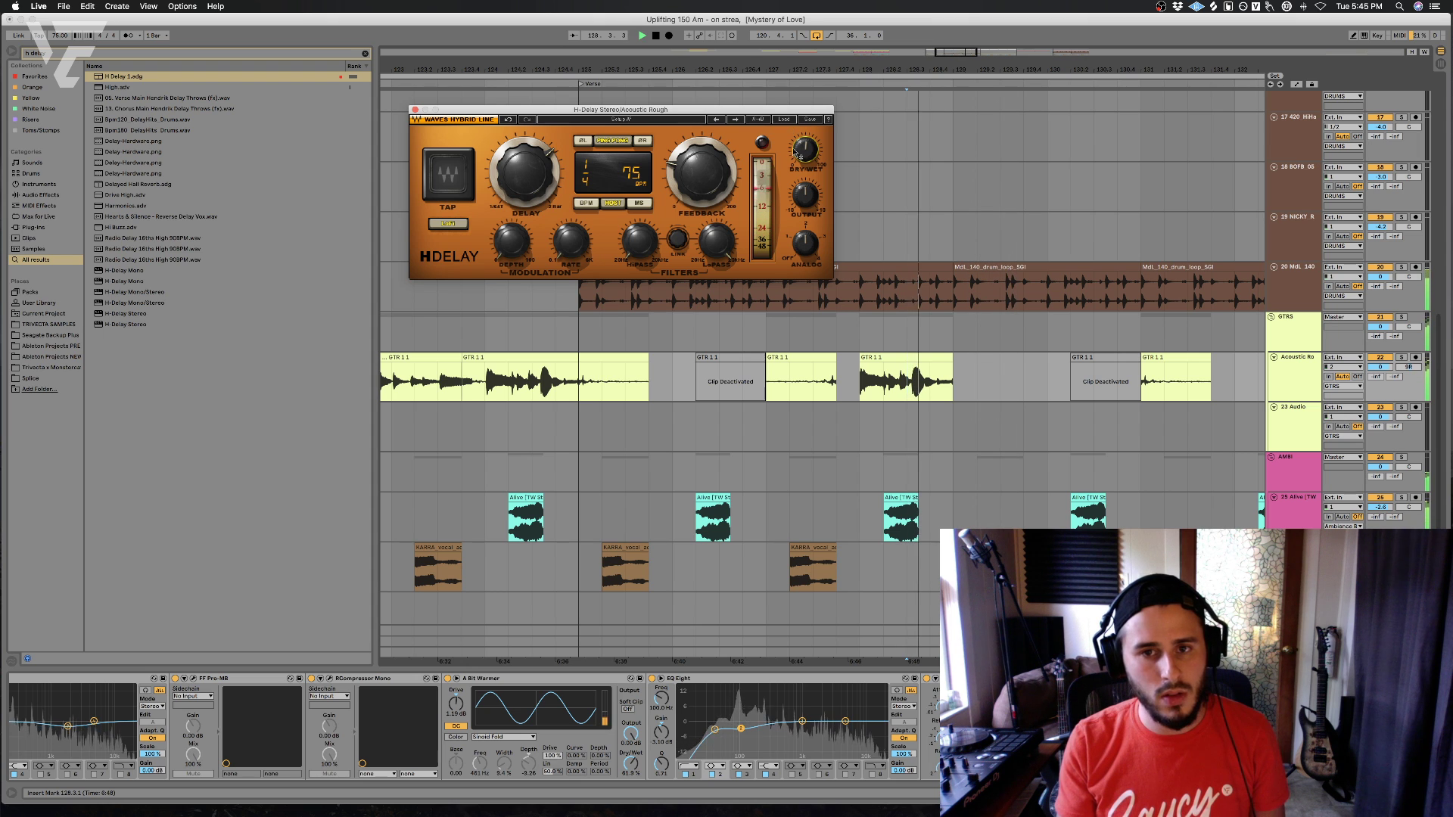
{"action": "key", "text": "space"}
{"action": "key", "text": "space"}
- Play from near the end of the guitar clip in bar 128 and adjust the H-Delay feedback
{"action": "key", "text": "super+4"}
{"action": "left_click", "coordinate": [926, 391]}
{"action": "key", "text": "space"}
{"action": "left_click", "coordinate": [685, 175]}
{"action": "key", "text": "space"}
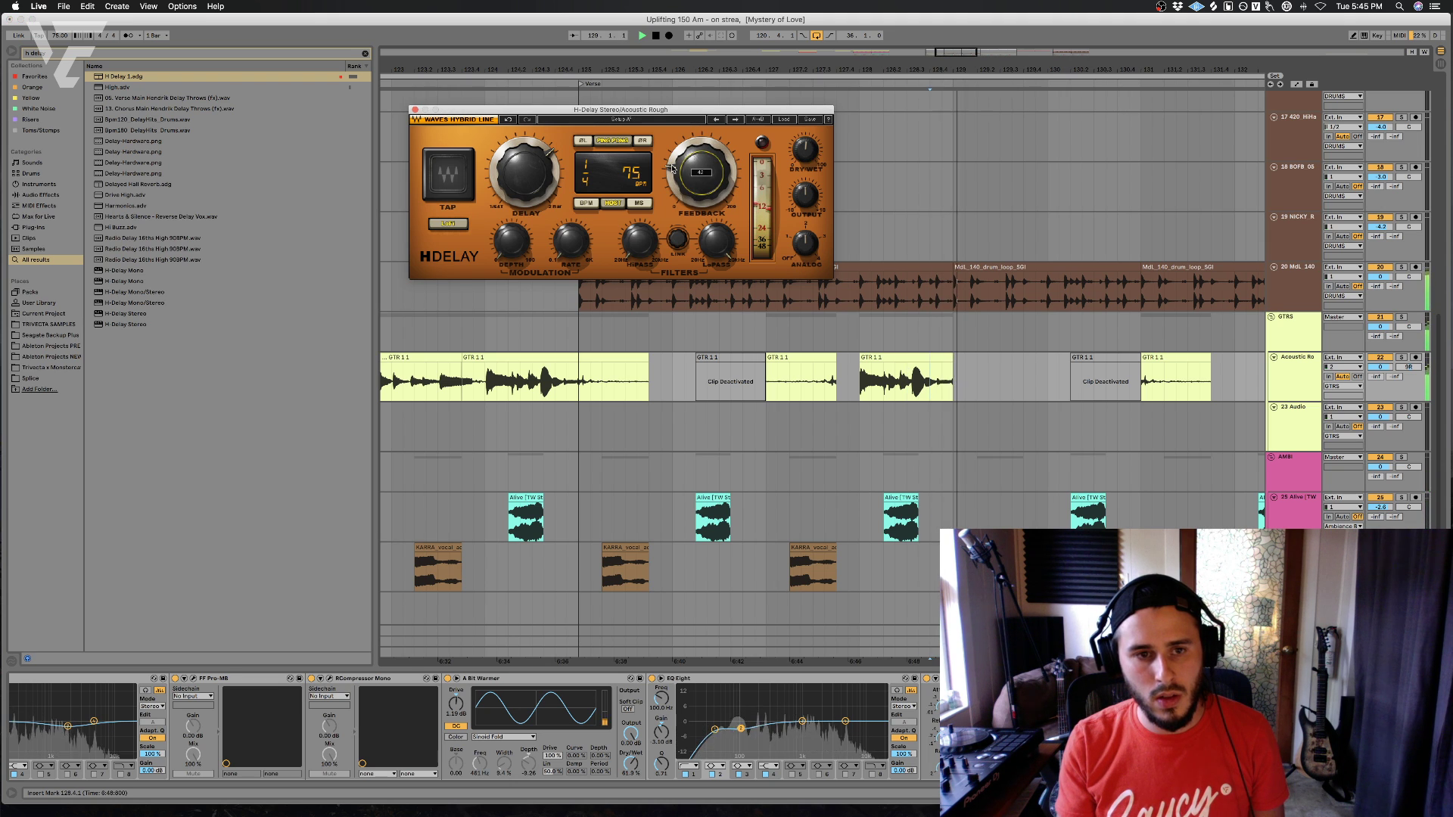
{"action": "key", "text": "space"}
{"action": "key", "text": "space"}
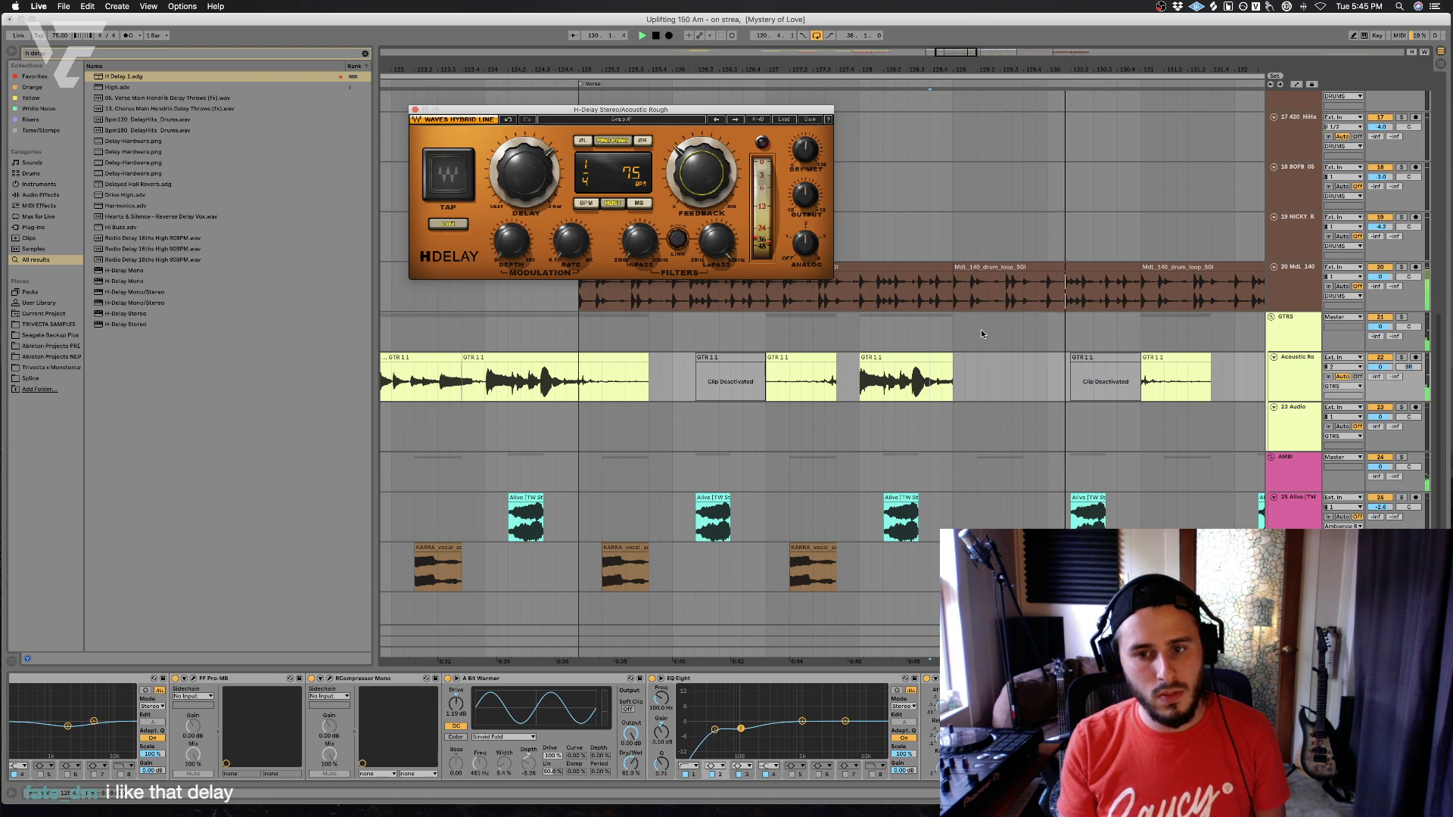
- Audition the tail of the bar 128 guitar clip with the delay once more
{"action": "left_click", "coordinate": [857, 386]}
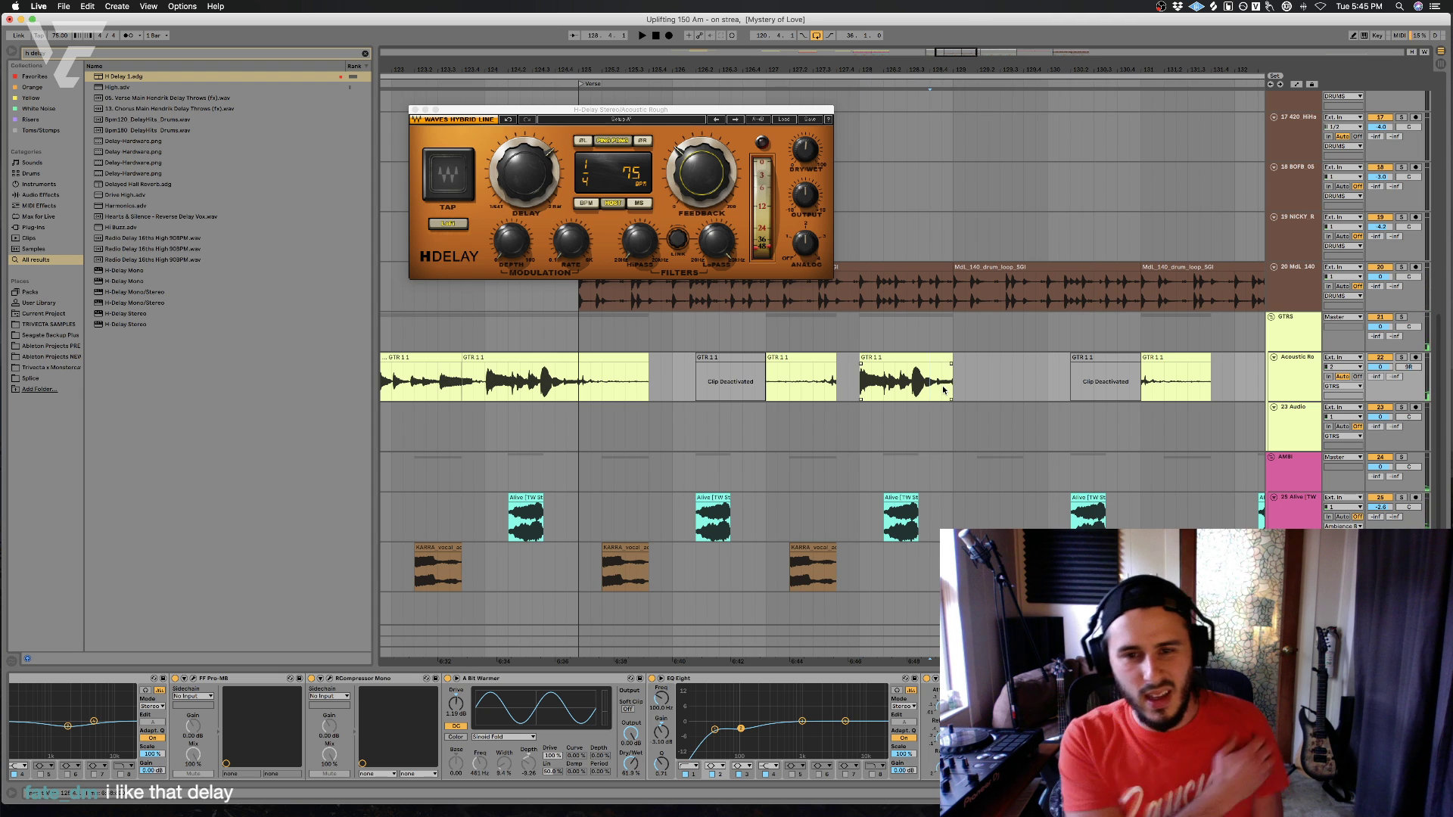
{"action": "key", "text": "space"}
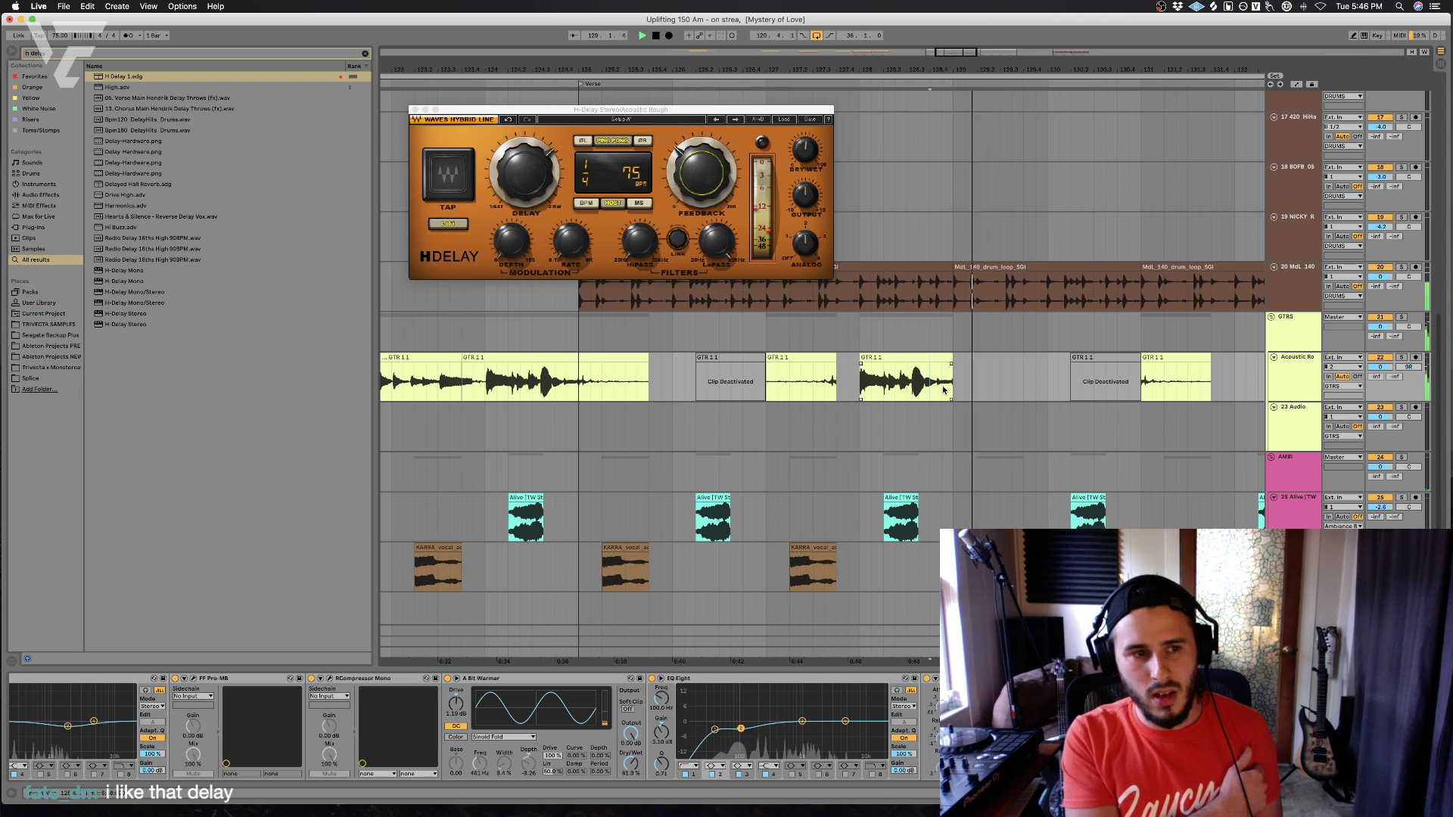
{"action": "key", "text": "space"}
{"action": "key", "text": "super+t"}
{"action": "key", "text": "super+z"}
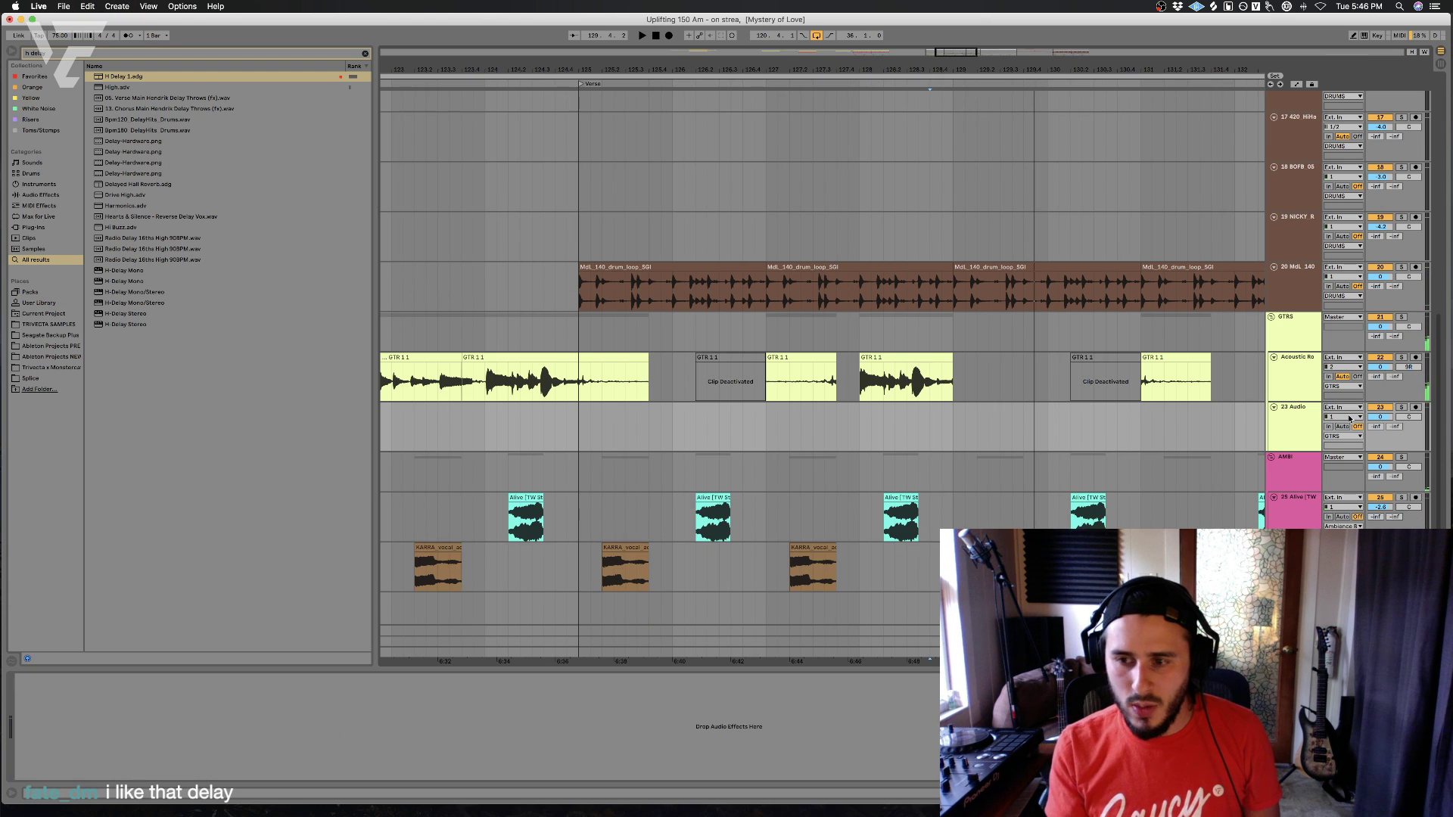
- Arm the new audio track, set its input to the acoustic guitar track at Post Mixer and record the delayed guitar tail from bar 128
{"action": "left_click", "coordinate": [1418, 407]}
{"action": "left_click", "coordinate": [1342, 407]}
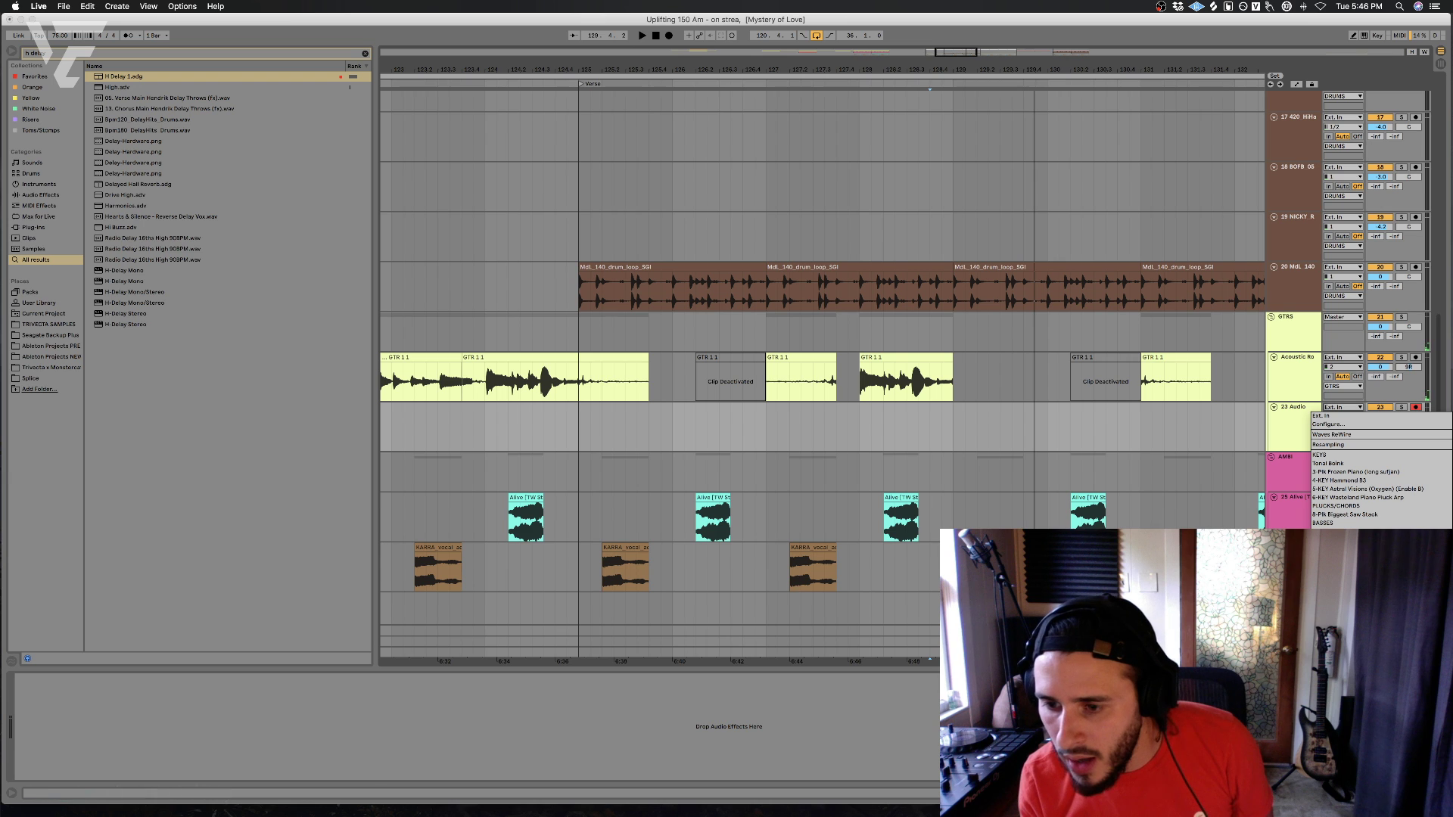
{"action": "left_click", "coordinate": [1347, 634]}
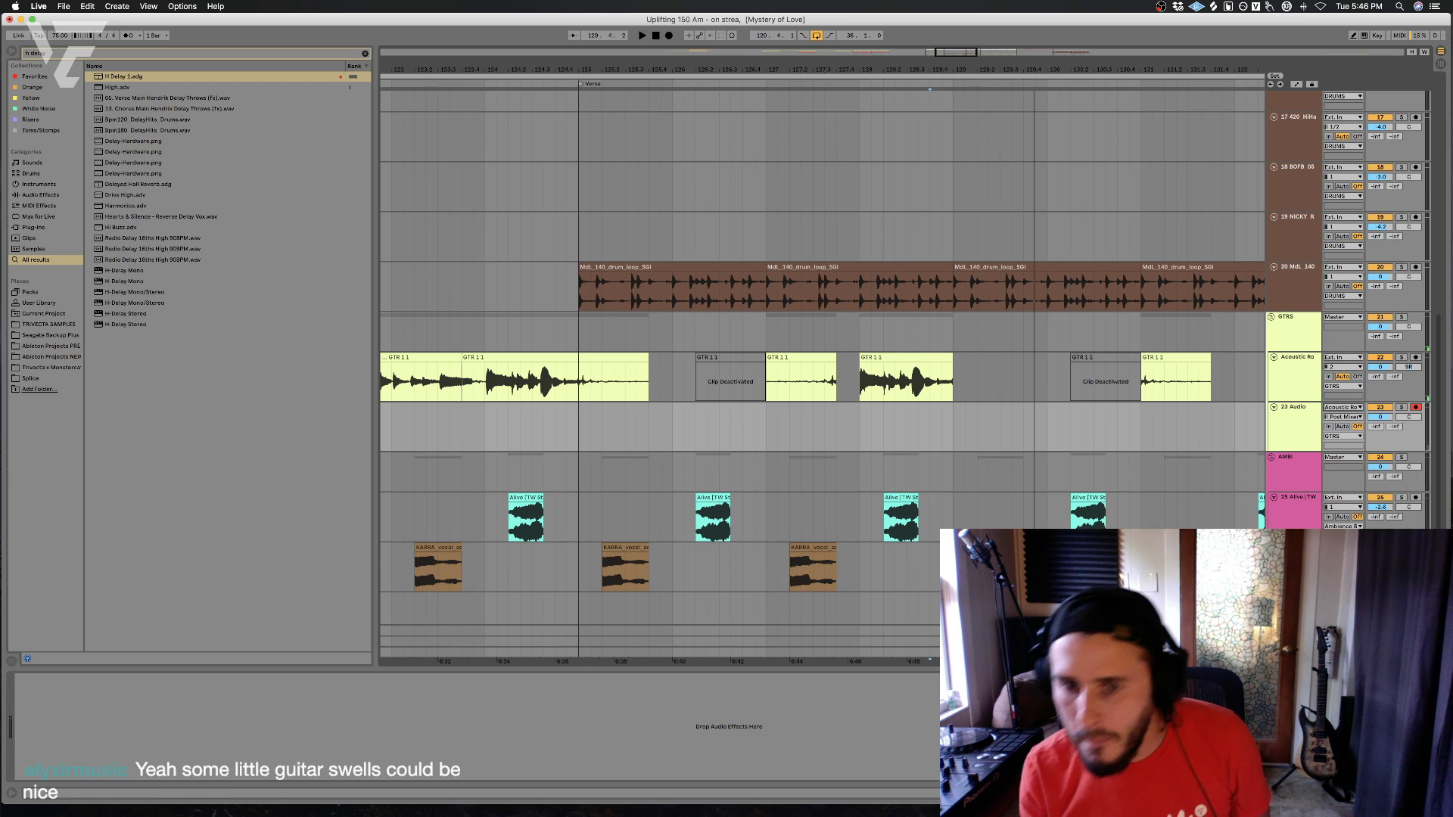
{"action": "left_click", "coordinate": [670, 36]}
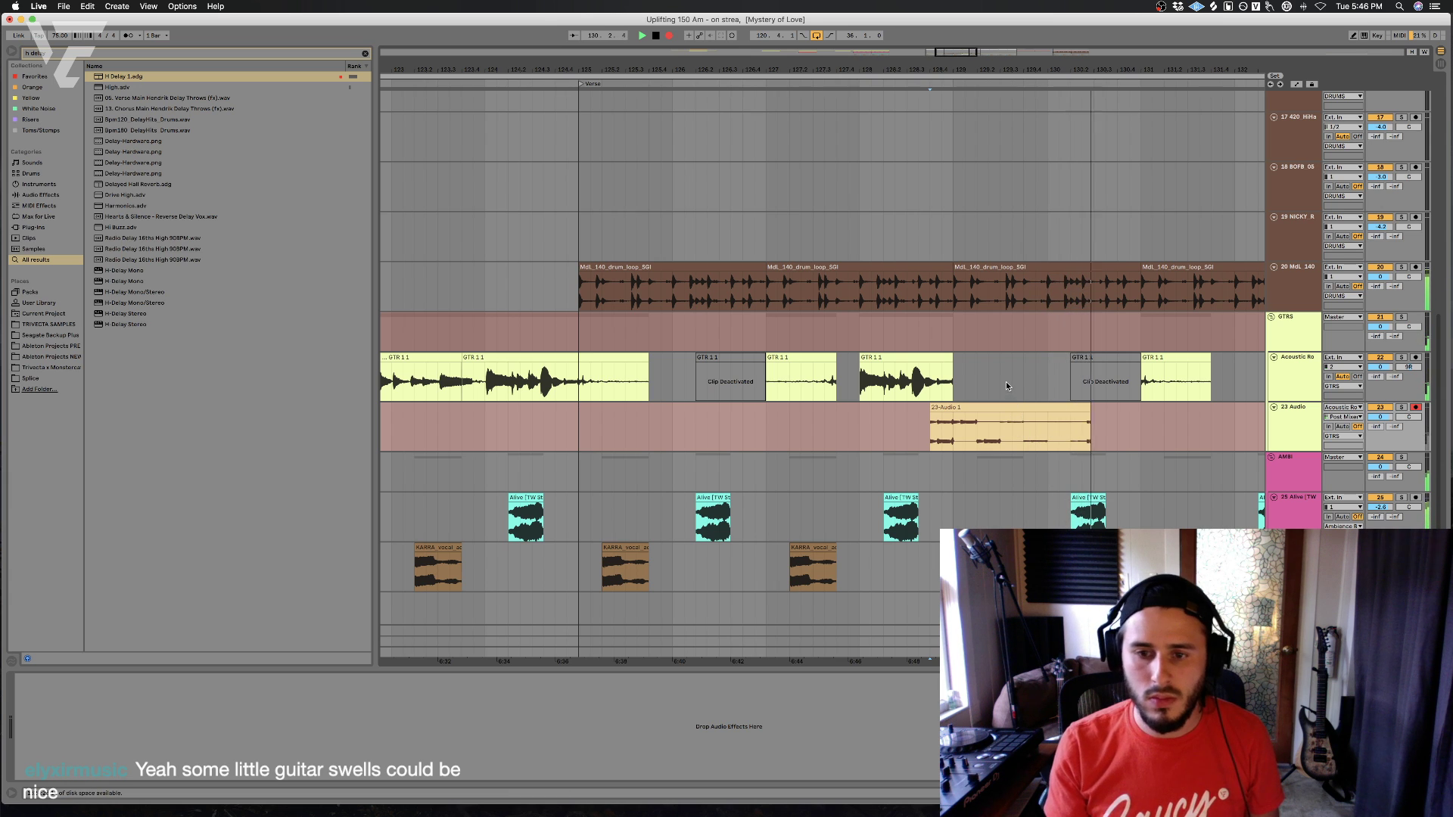
{"action": "left_click", "coordinate": [938, 382]}
{"action": "key", "text": "space"}
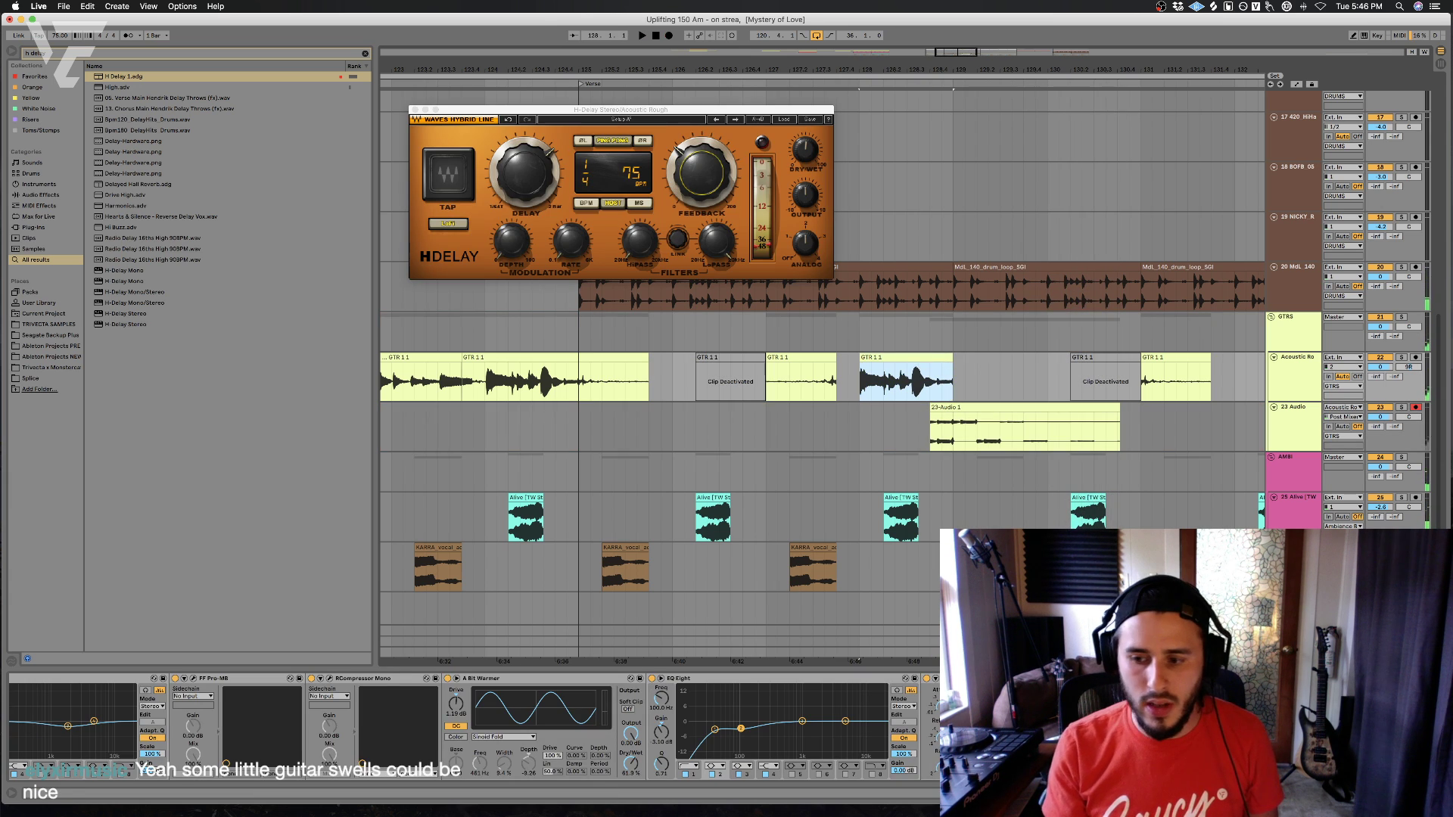
- Deactivate the original guitar clip in bar 128 and close the H-Delay window
{"action": "left_click", "coordinate": [1180, 679]}
{"action": "left_click", "coordinate": [906, 439]}
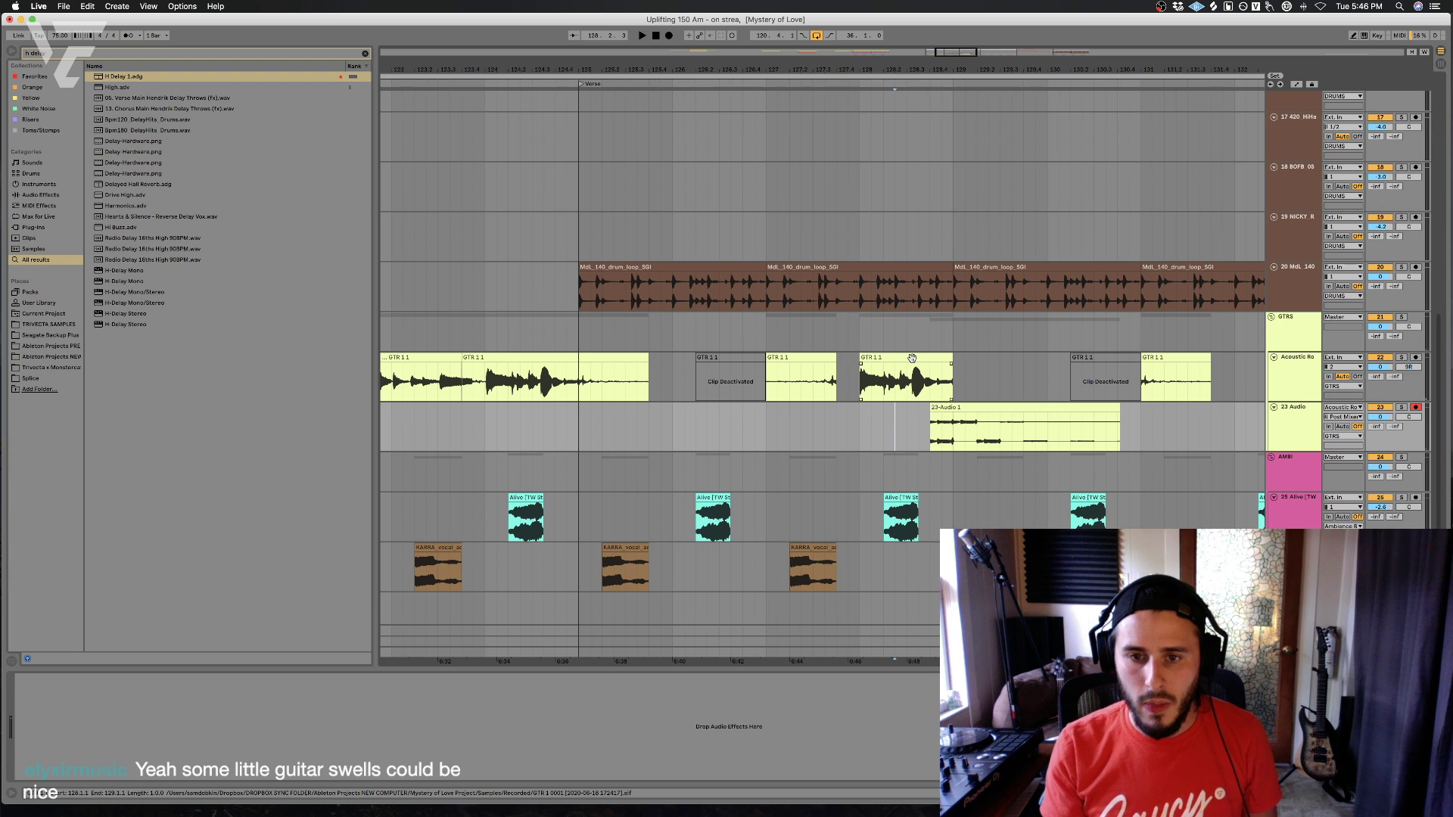
{"action": "left_click", "coordinate": [910, 358]}
{"action": "key", "text": "0"}
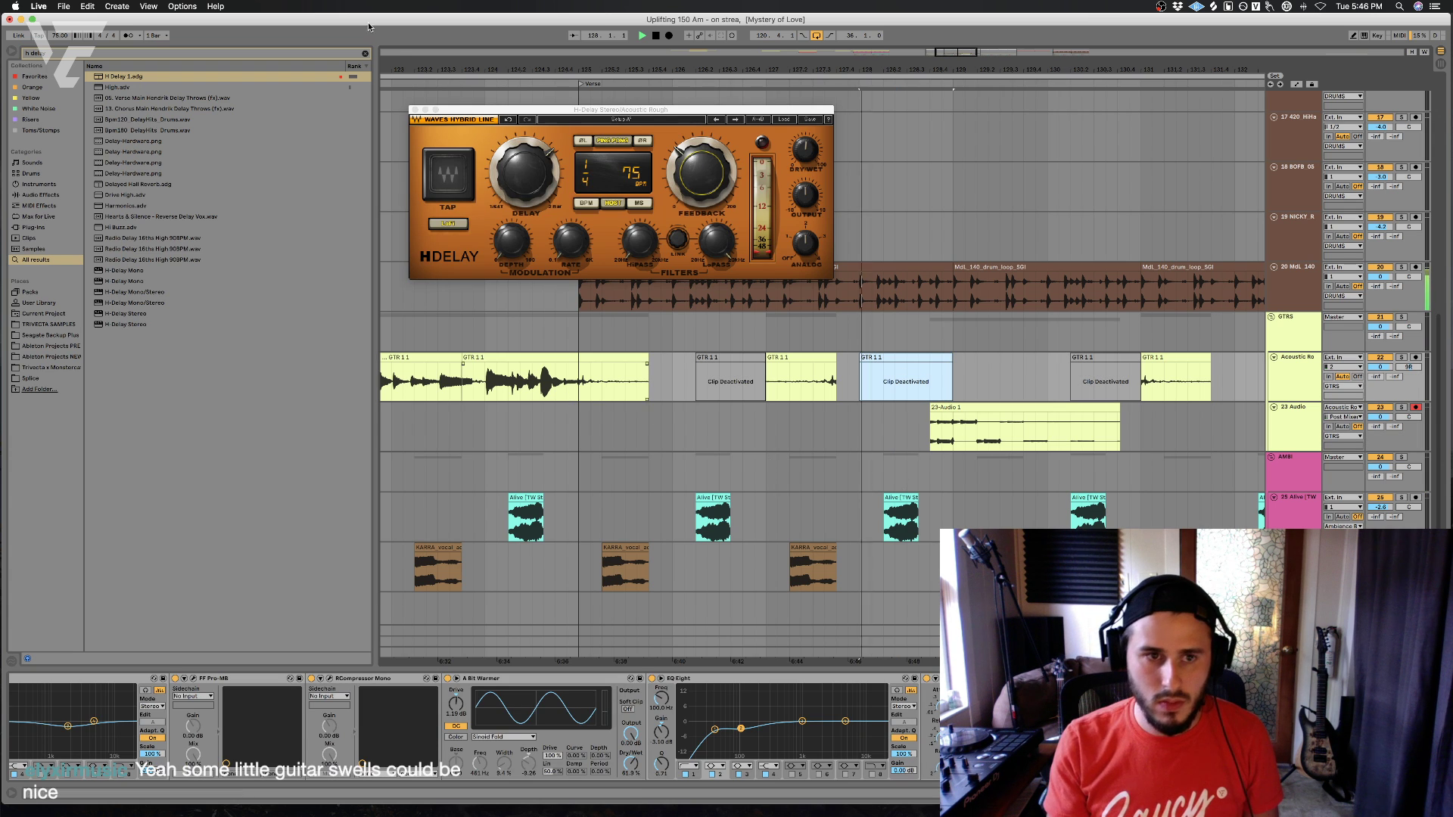
{"action": "left_click", "coordinate": [414, 110]}
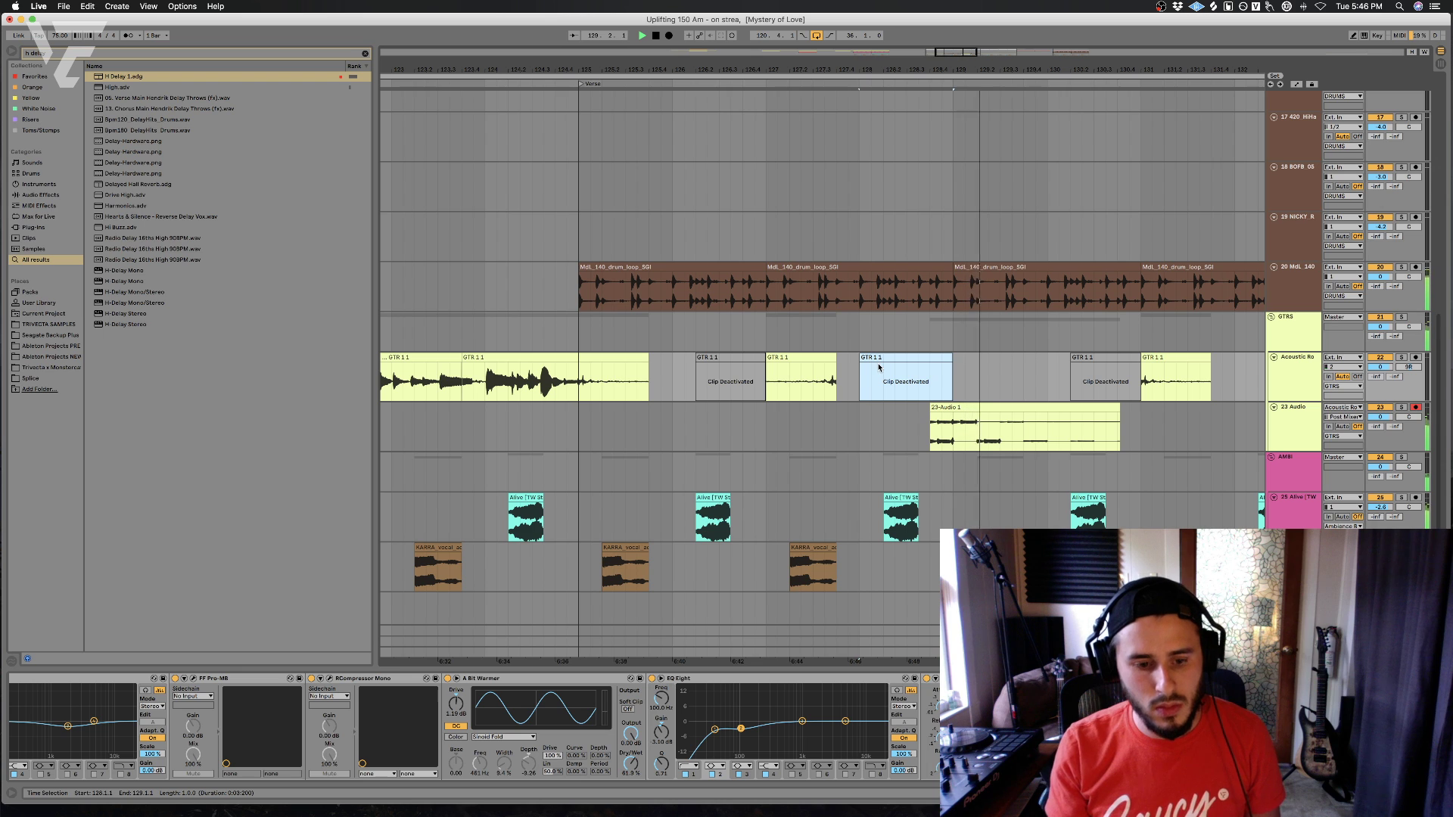
- Play back the recorded delay tail and delete the guitar clip starting at bar 131
{"action": "left_click", "coordinate": [567, 436]}
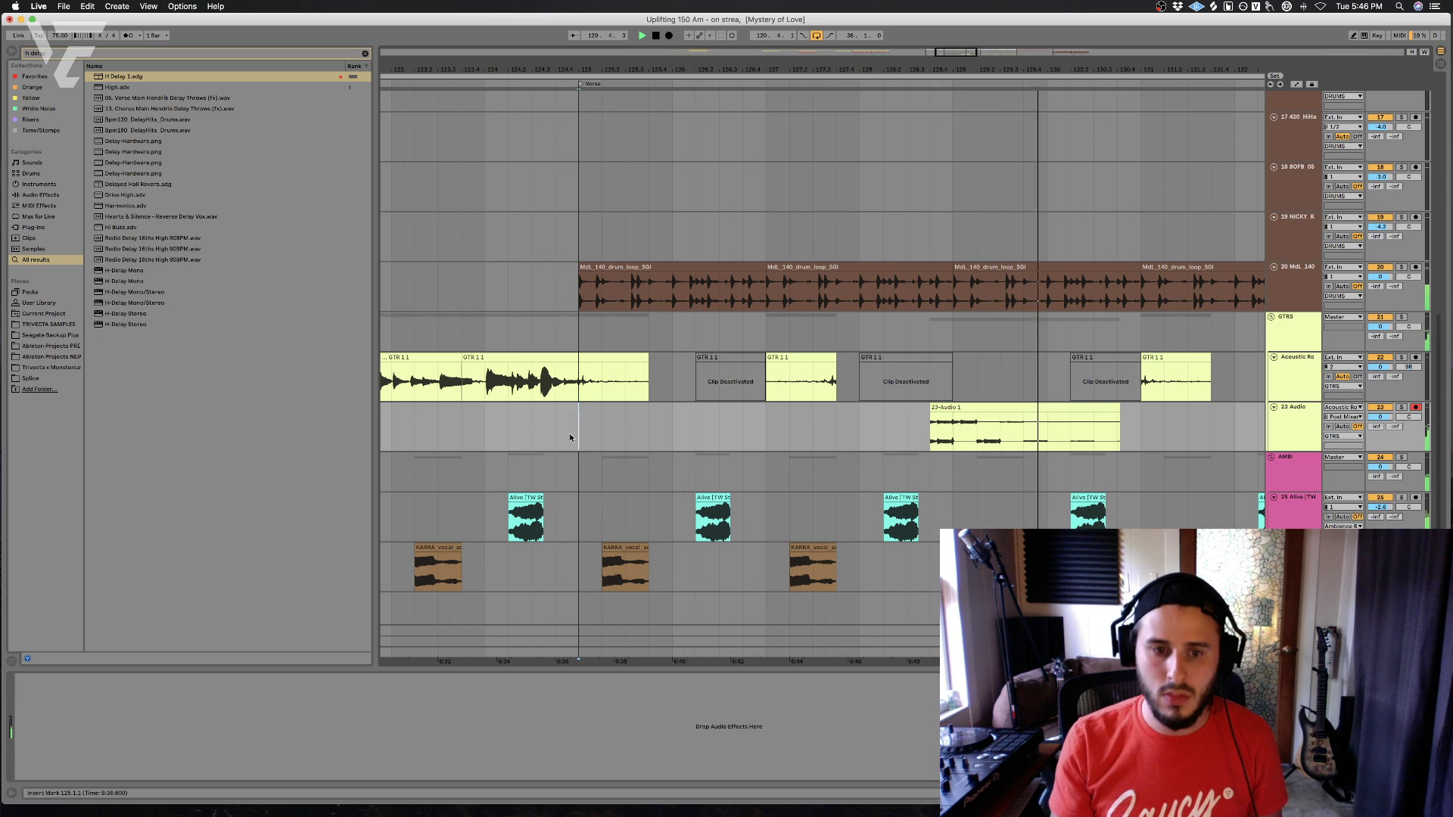
{"action": "left_click", "coordinate": [472, 435]}
{"action": "scroll", "coordinate": [659, 415], "scroll_direction": "right", "scroll_amount": 2}
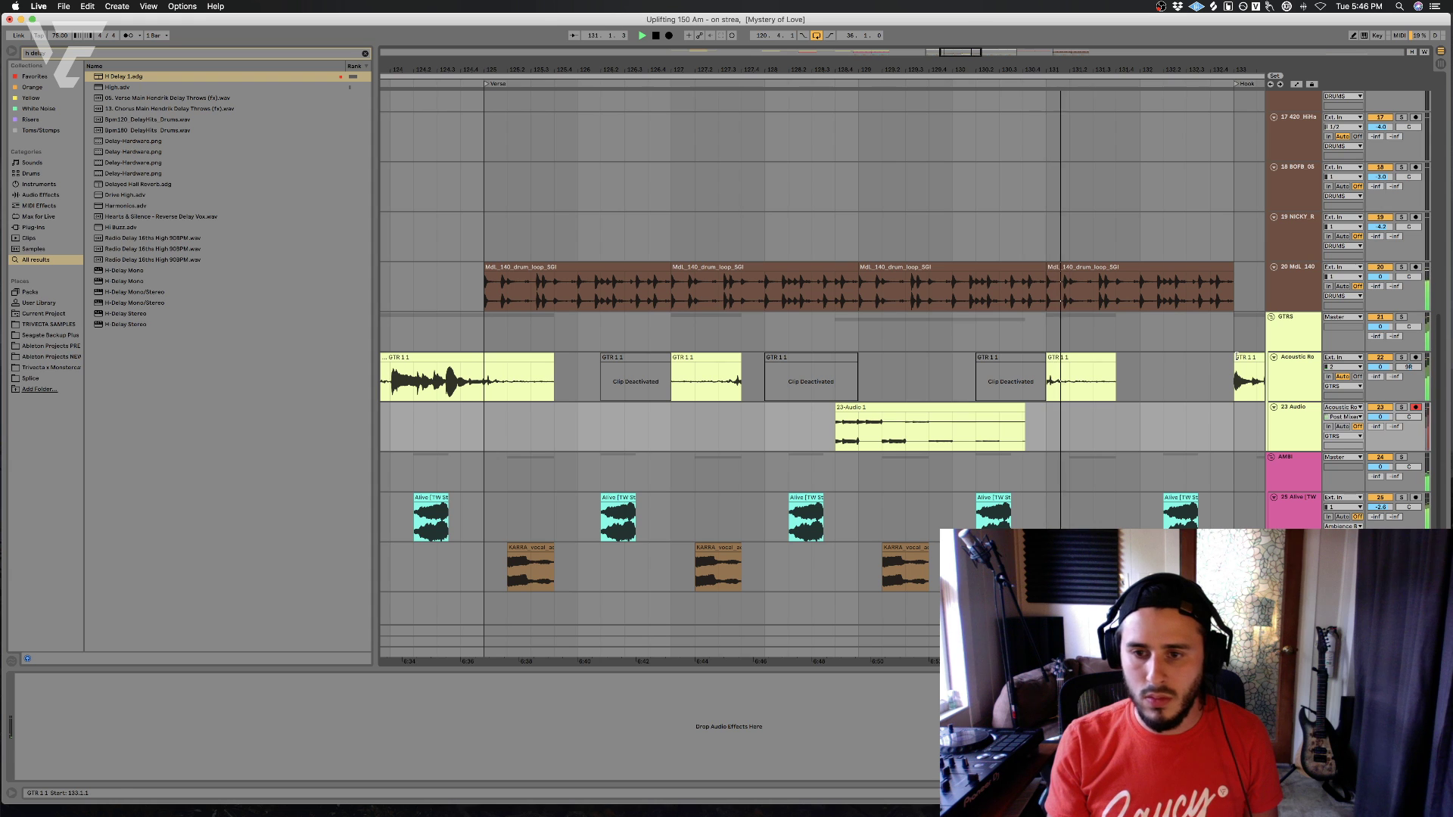
{"action": "left_click", "coordinate": [1081, 378]}
{"action": "key", "text": "Delete"}
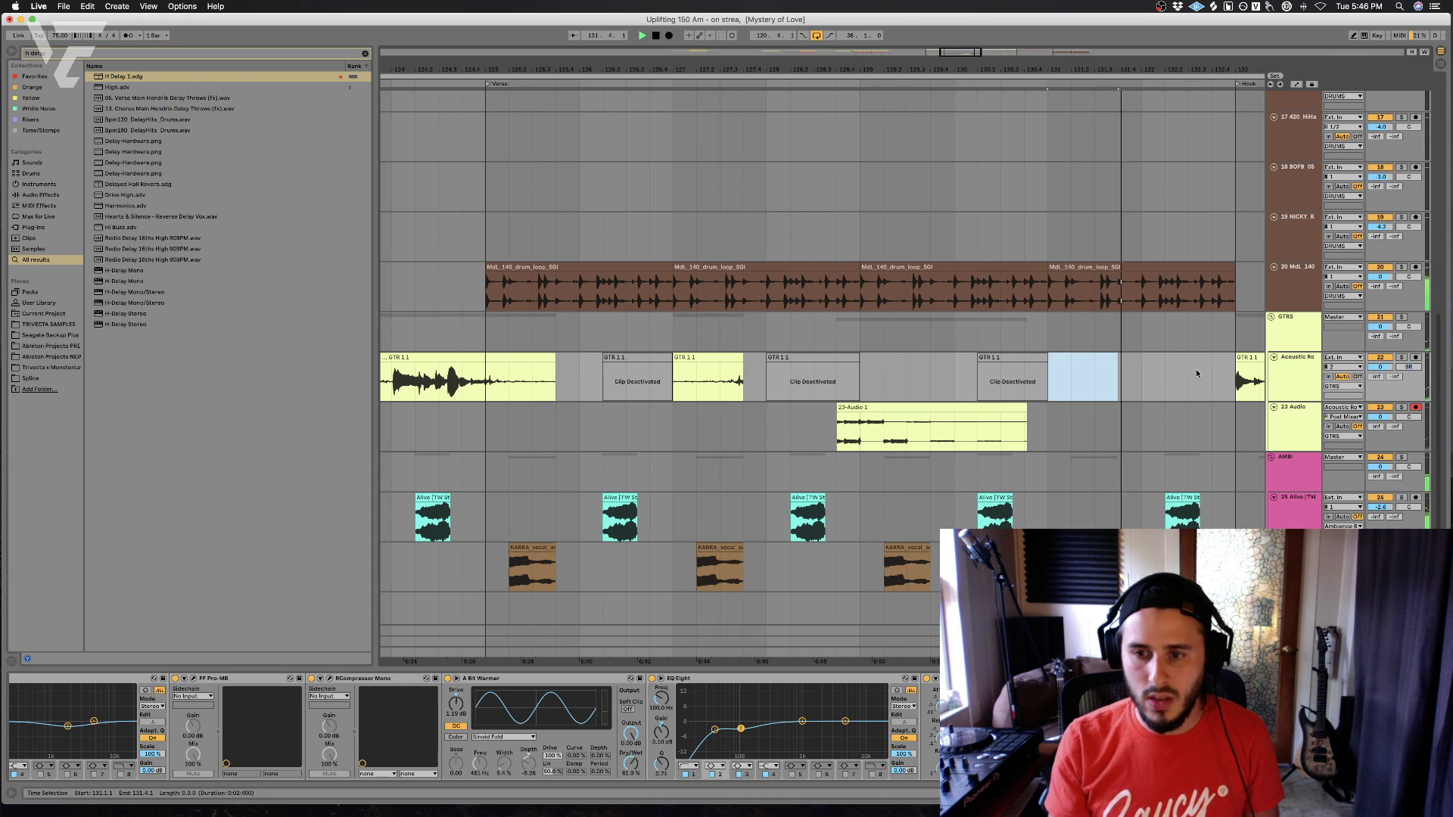
- Place a one-bar guitar clip in bar 132 of the acoustic guitar track, directly before the hook
{"action": "left_click_drag", "start_coordinate": [1236, 357], "coordinate": [1047, 358]}
{"action": "key", "text": "super+z"}
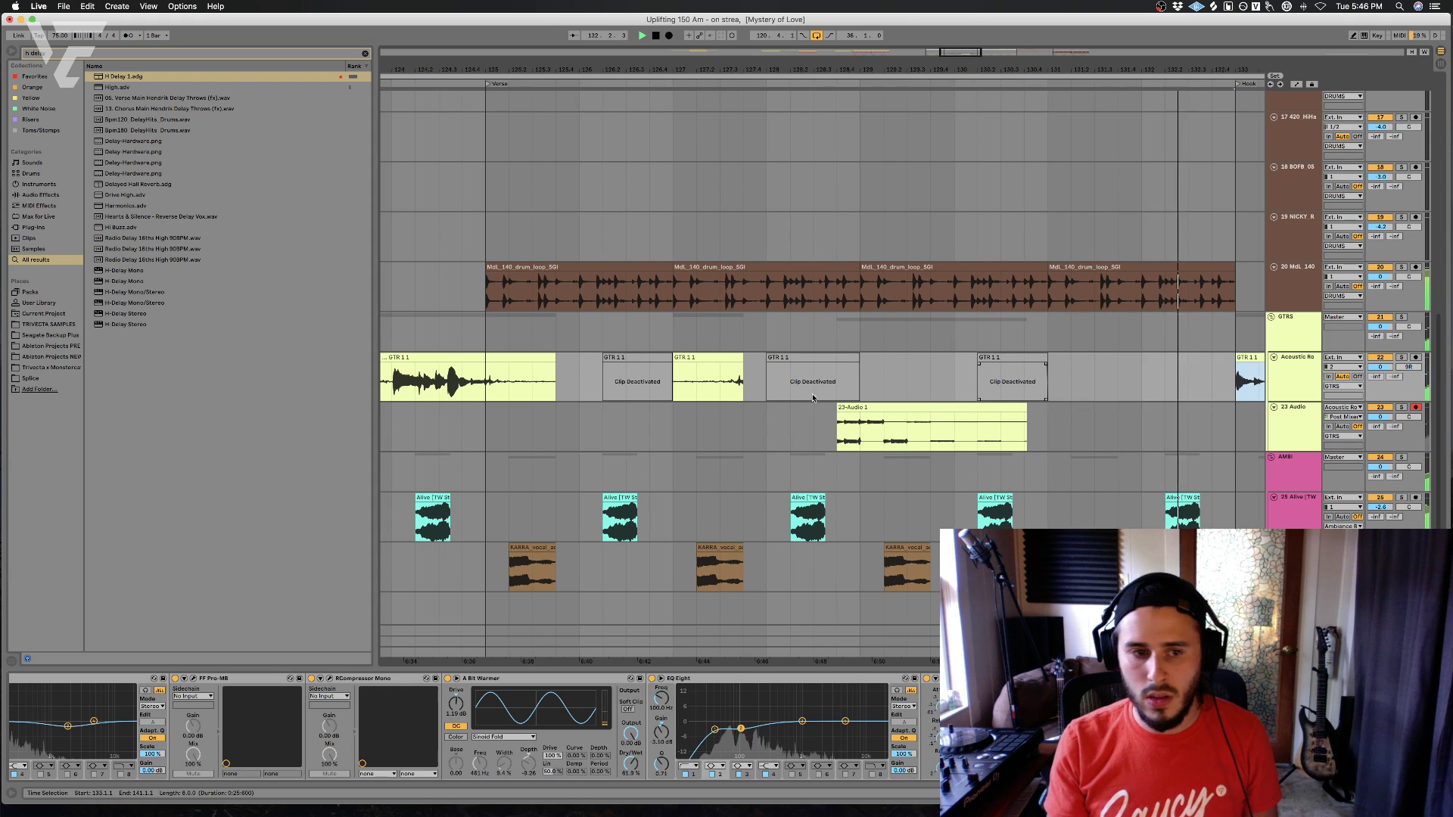
{"action": "key", "text": "space"}
{"action": "scroll", "coordinate": [937, 402], "scroll_direction": "left", "scroll_amount": 3}
{"action": "left_click", "coordinate": [922, 355]}
{"action": "scroll", "coordinate": [923, 354], "scroll_direction": "right", "scroll_amount": 4}
{"action": "scroll", "coordinate": [1073, 384], "scroll_direction": "right", "scroll_amount": 1}
{"action": "key", "text": "super+z"}
{"action": "key", "text": "space"}
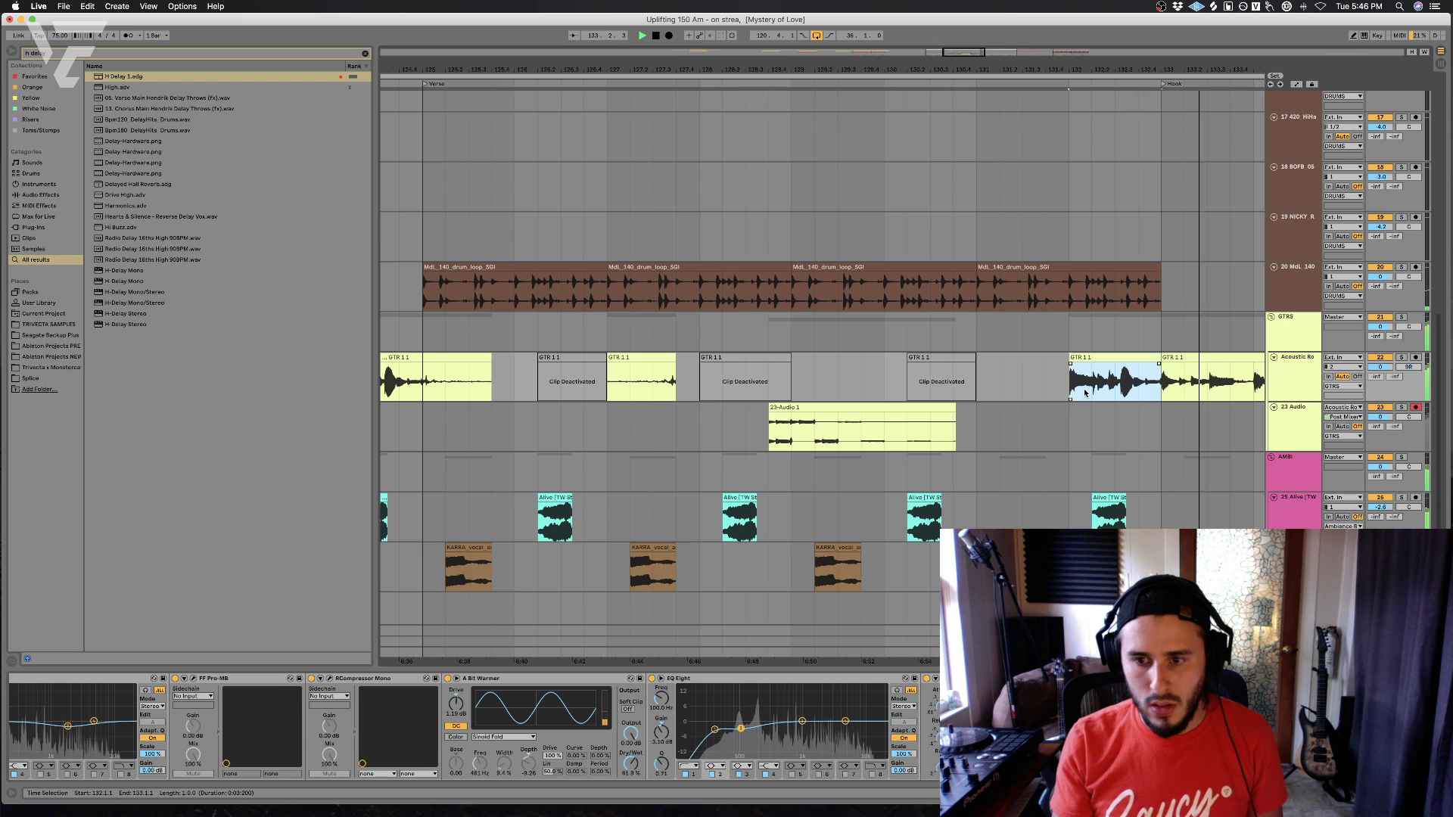
- Audition the transition into the hook with the guitar clip in bar 132
{"action": "left_click", "coordinate": [978, 427]}
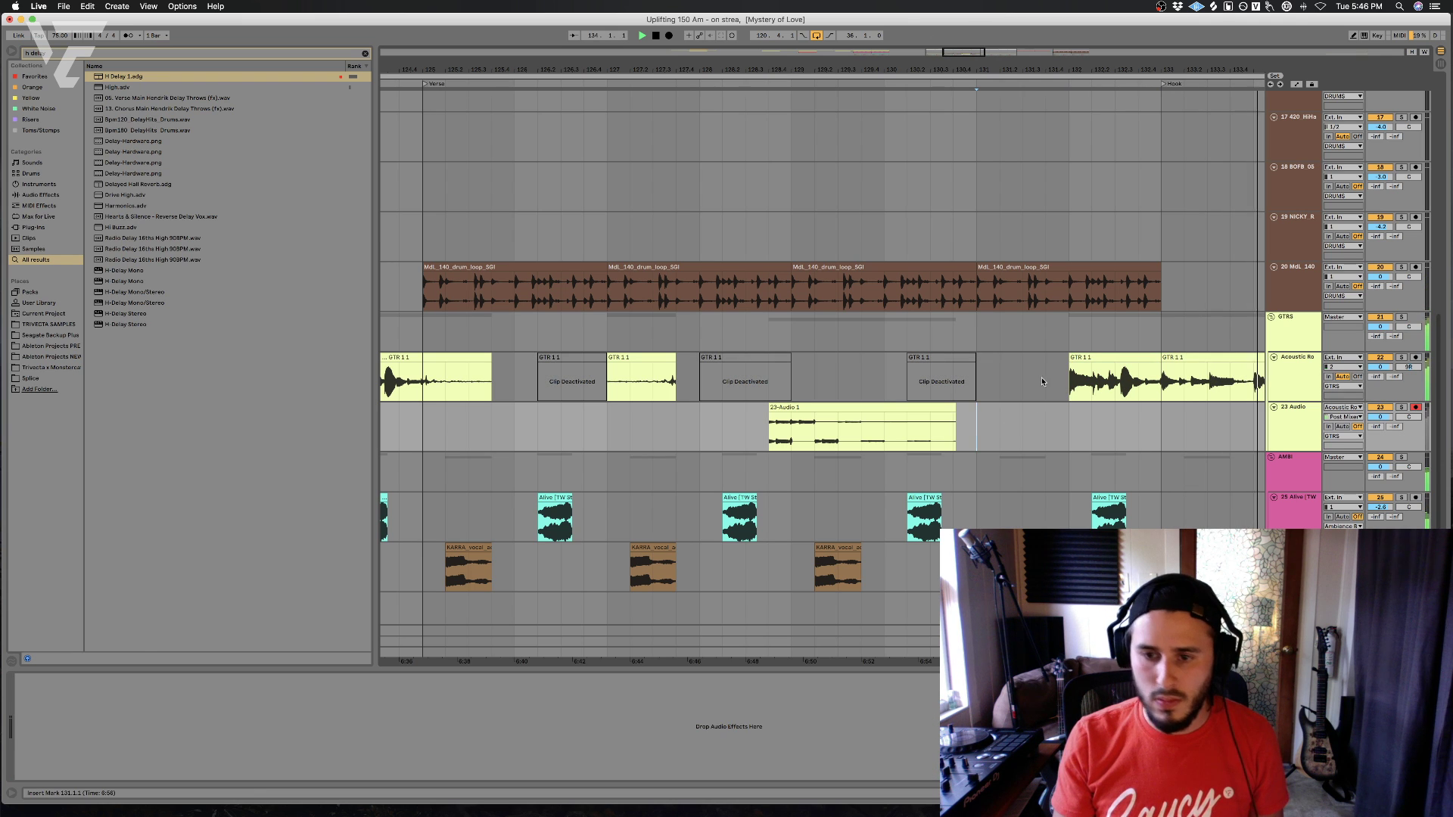
{"action": "left_click", "coordinate": [977, 373]}
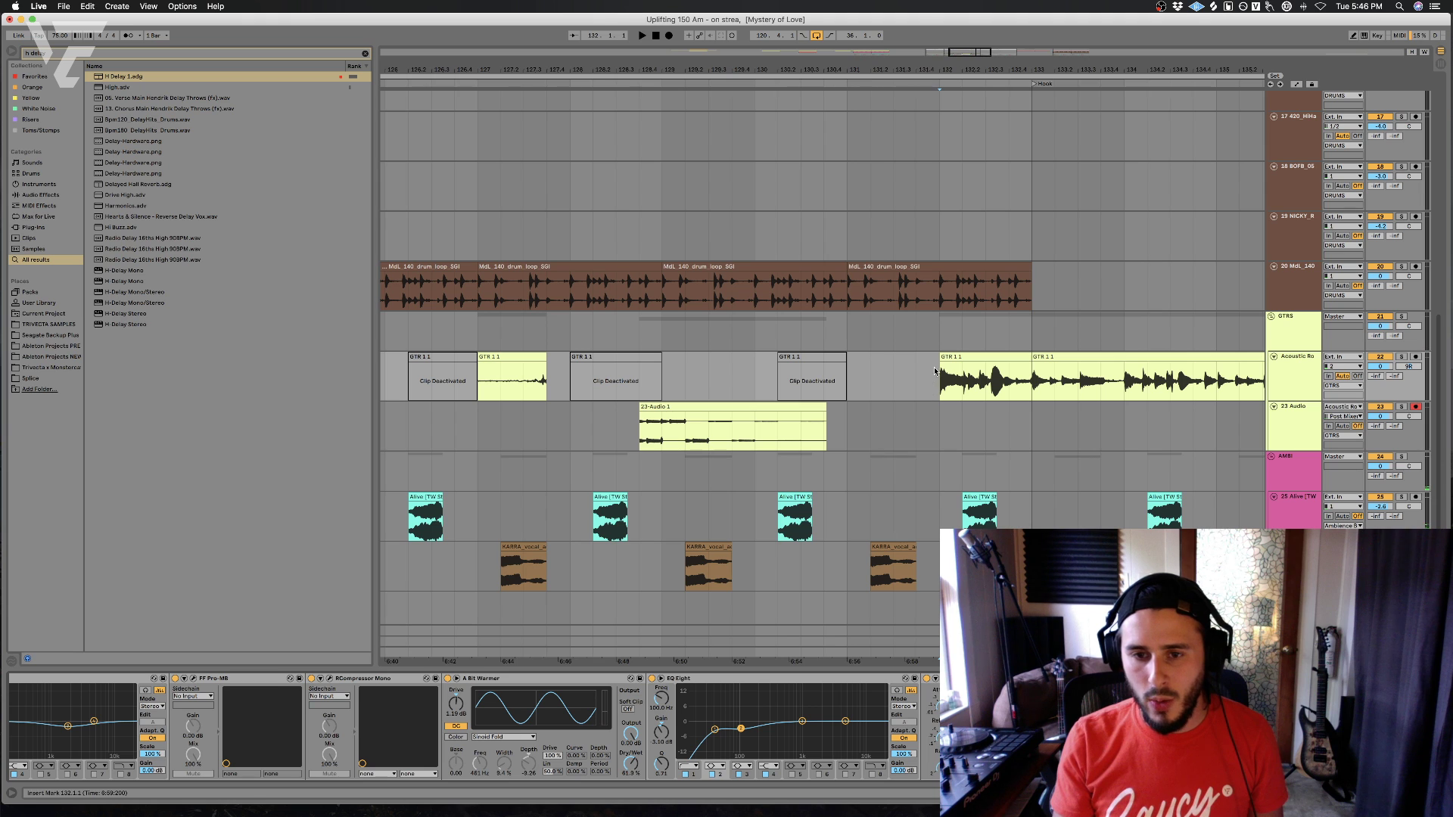
{"action": "left_click_drag", "start_coordinate": [935, 371], "coordinate": [1012, 378]}
{"action": "scroll", "coordinate": [474, 726], "scroll_direction": "right", "scroll_amount": 5}
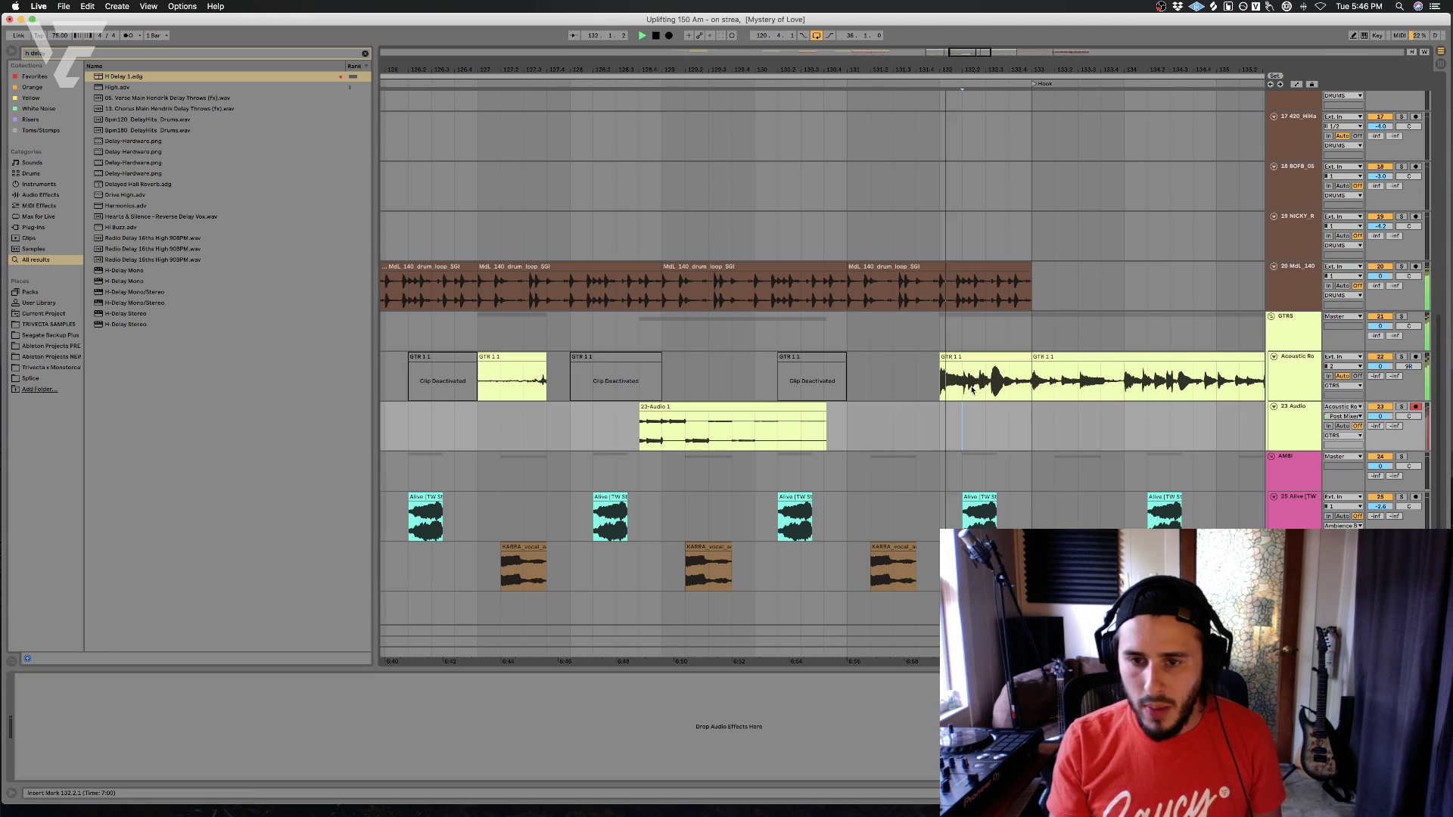
{"action": "key", "text": "space"}
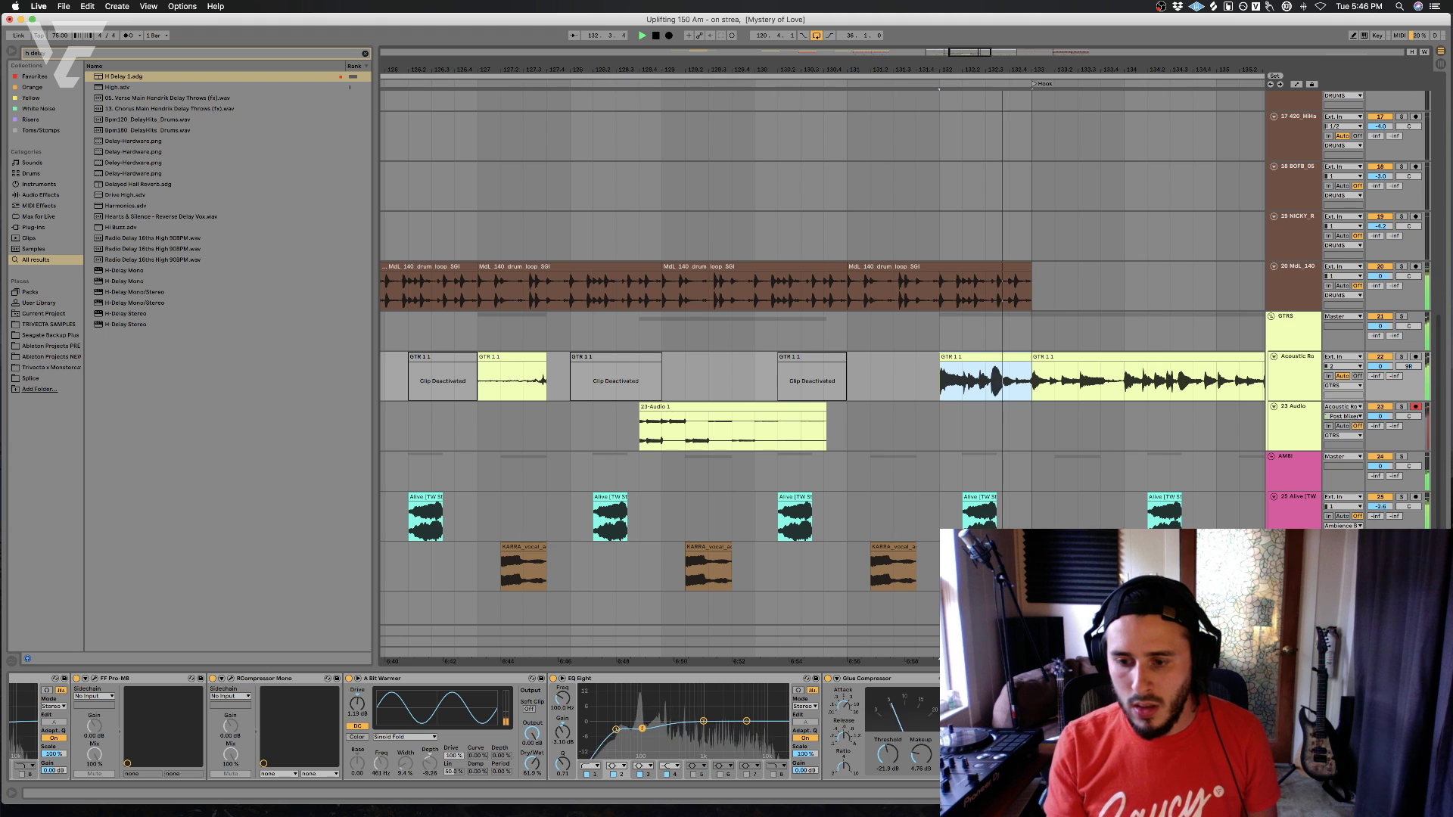
- Shape a rising EQ Eight Output Gain automation across the guitar clip in bar 132
{"action": "key", "text": "a"}
{"action": "left_click_drag", "start_coordinate": [969, 380], "coordinate": [968, 384]}
{"action": "left_click", "coordinate": [1030, 386]}
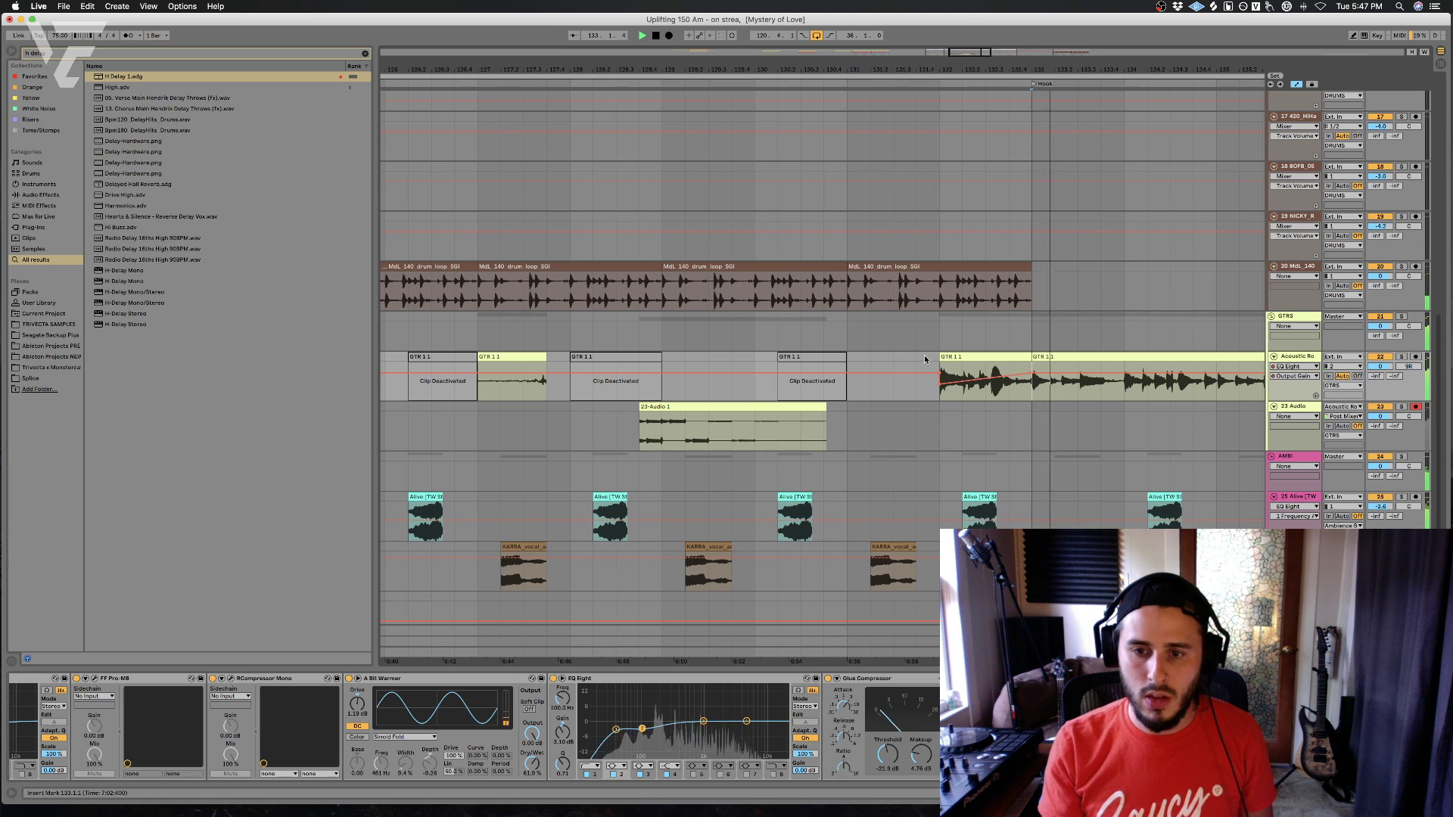
{"action": "key", "text": "a"}
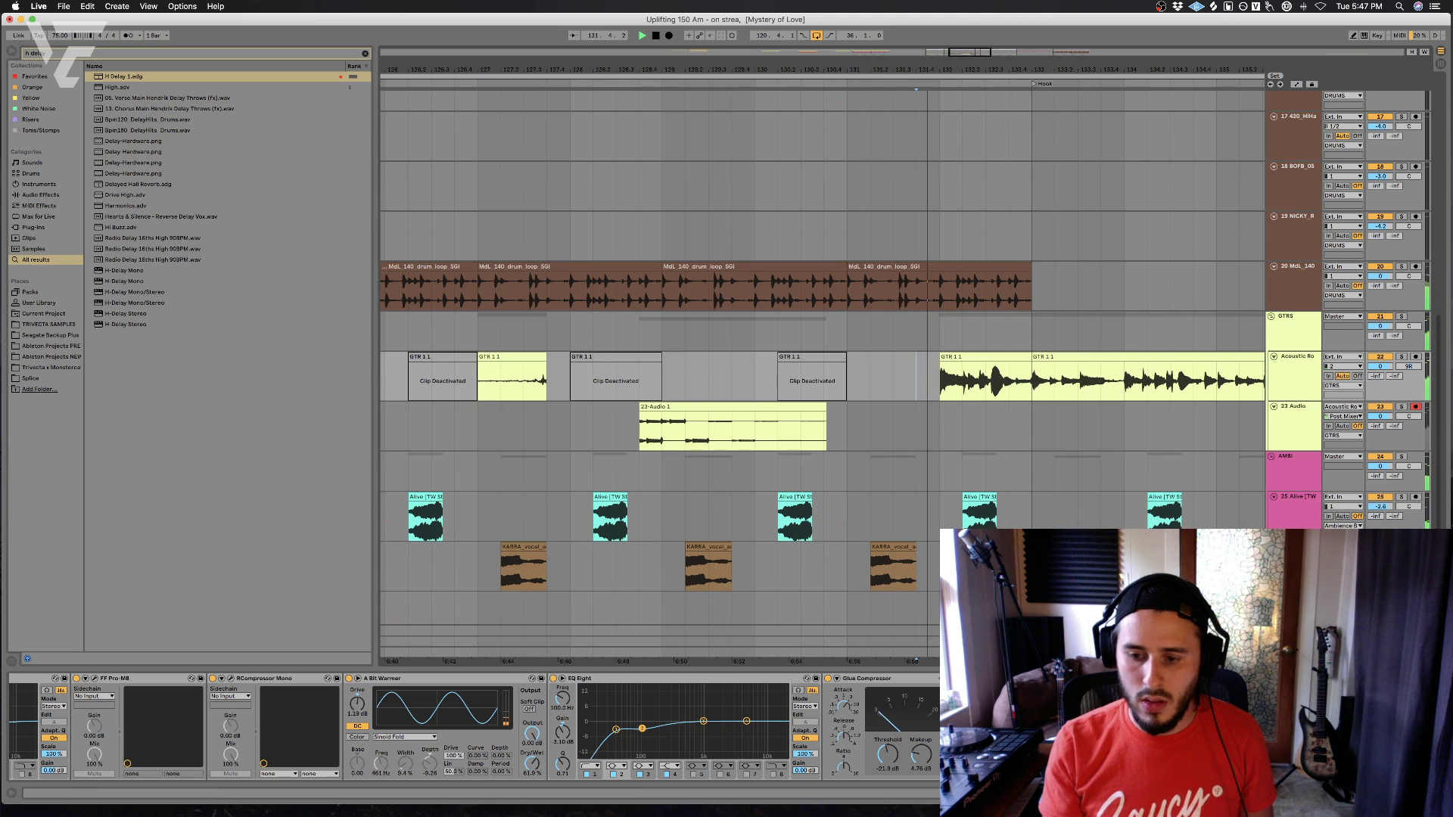
- Adjust the EQ Eight frequency automation over the bar 132 guitar clip while playing it back
{"action": "key", "text": "a"}
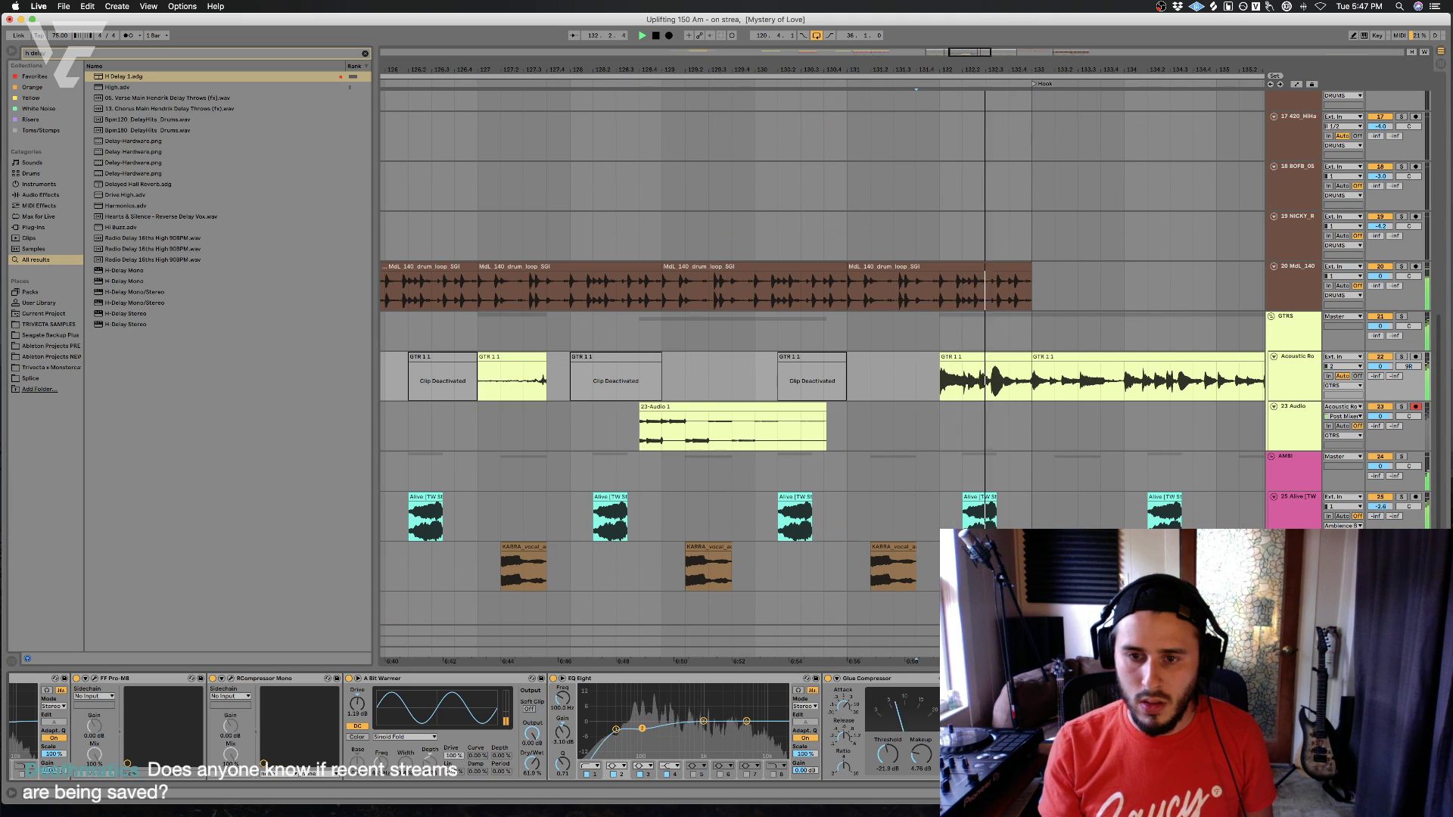
{"action": "left_click", "coordinate": [980, 355]}
{"action": "left_click_drag", "start_coordinate": [970, 363], "coordinate": [967, 369]}
{"action": "left_click", "coordinate": [917, 395]}
{"action": "key", "text": "space"}
{"action": "key", "text": "space"}
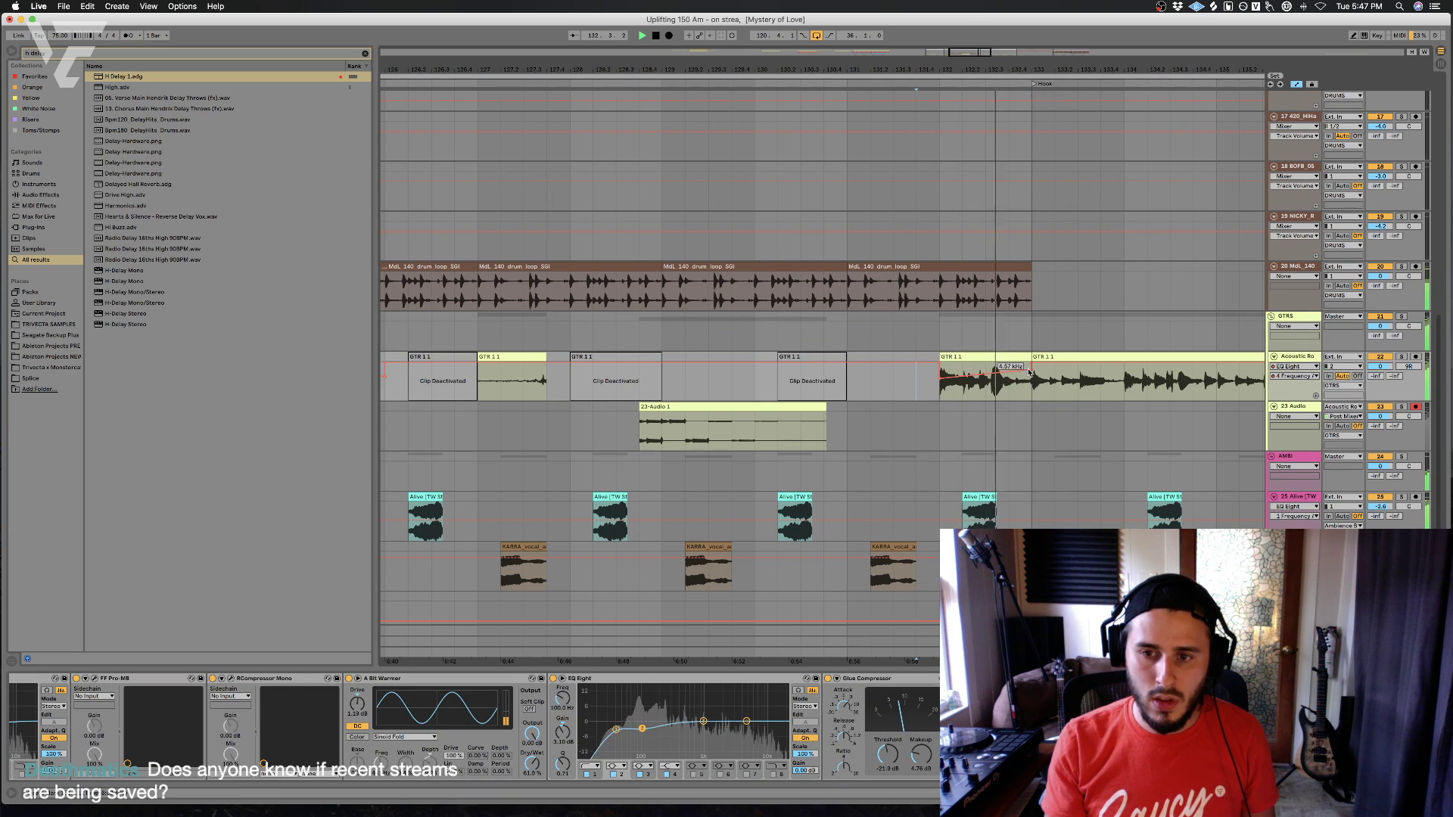
- Play the end of the verse into the hook to review the edited guitar, and stop playback
{"action": "left_click", "coordinate": [847, 382]}
{"action": "left_click", "coordinate": [759, 370]}
{"action": "scroll", "coordinate": [746, 278], "scroll_direction": "down", "scroll_amount": 3}
{"action": "scroll", "coordinate": [746, 278], "scroll_direction": "left", "scroll_amount": 2}
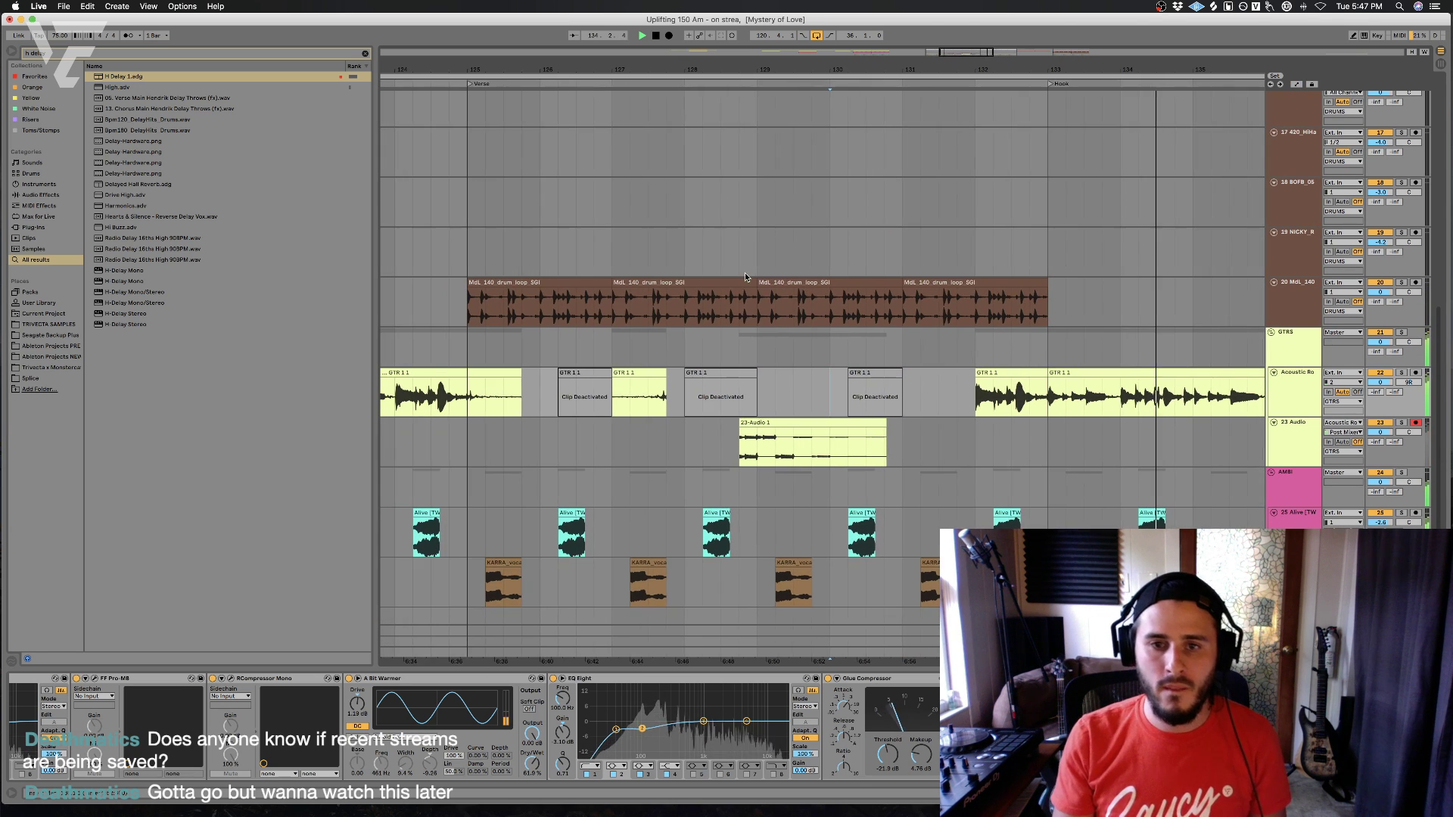
{"action": "scroll", "coordinate": [746, 278], "scroll_direction": "left", "scroll_amount": 1}
{"action": "left_click", "coordinate": [520, 253]}
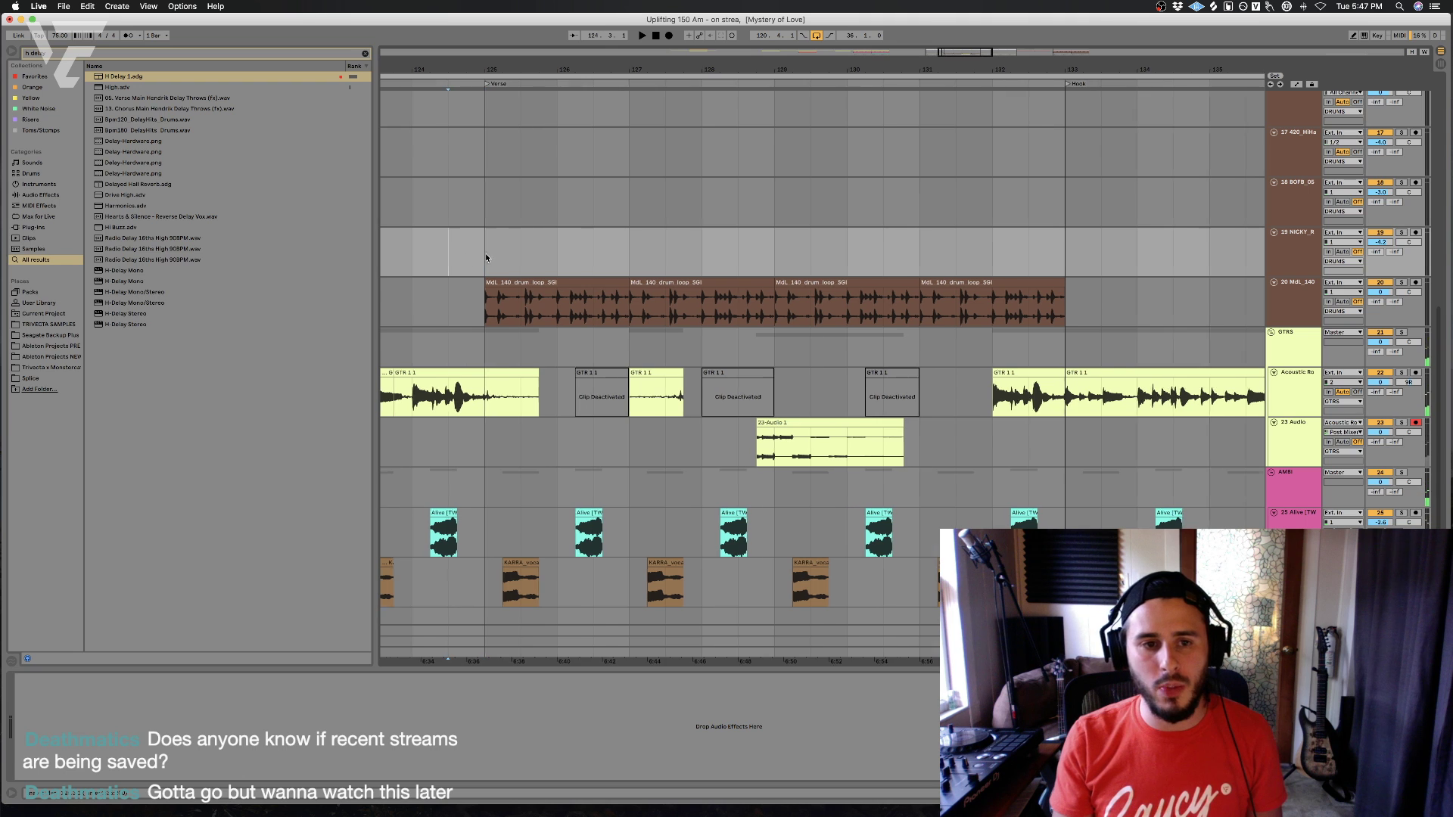
{"action": "scroll", "coordinate": [484, 253], "scroll_direction": "left", "scroll_amount": 3}
{"action": "left_click", "coordinate": [464, 259]}
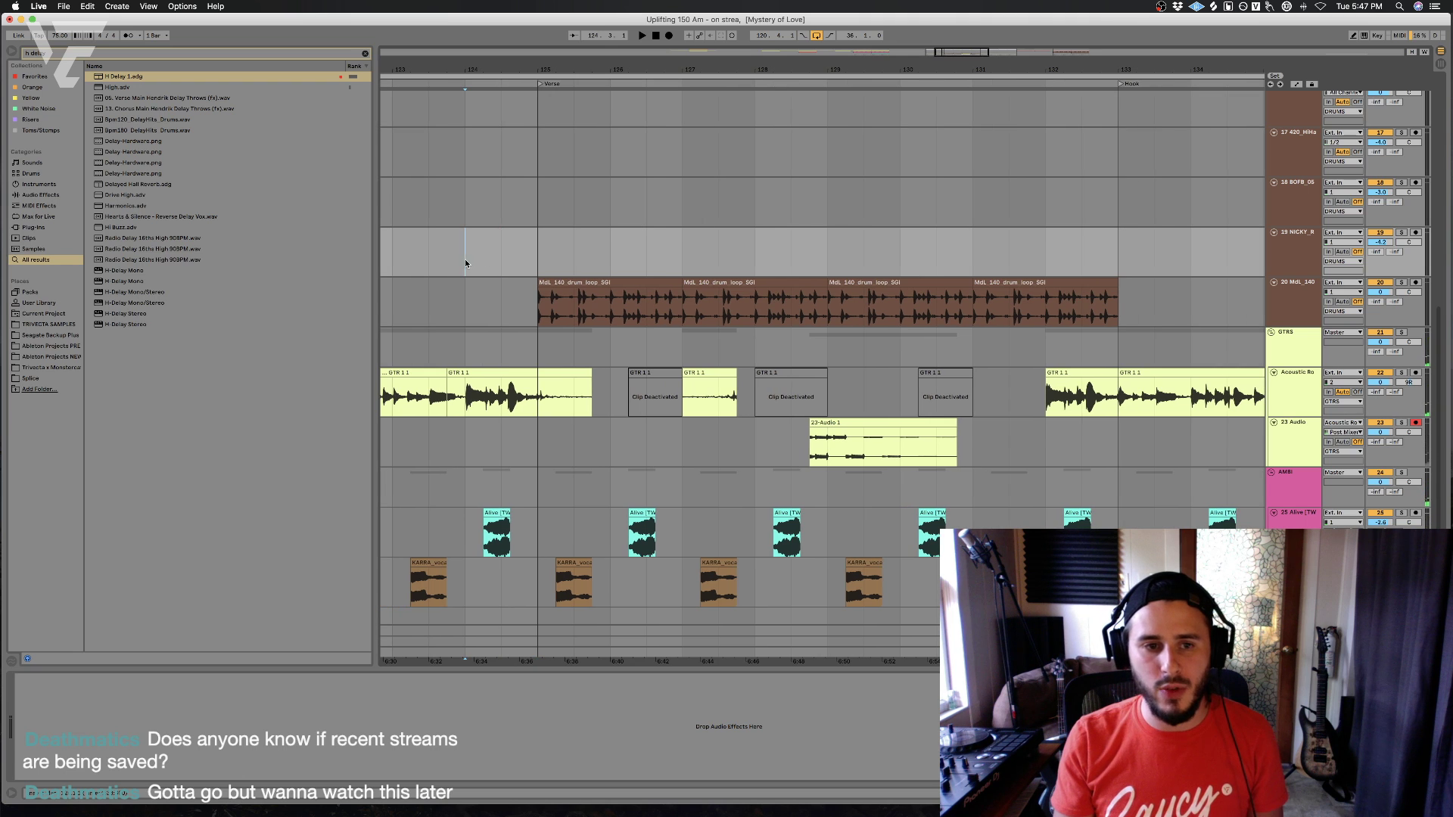
- Save the project
{"action": "left_click", "coordinate": [1271, 333]}
{"action": "left_click", "coordinate": [1271, 343]}
{"action": "scroll", "coordinate": [756, 252], "scroll_direction": "up", "scroll_amount": 10}
{"action": "key", "text": "super+s"}
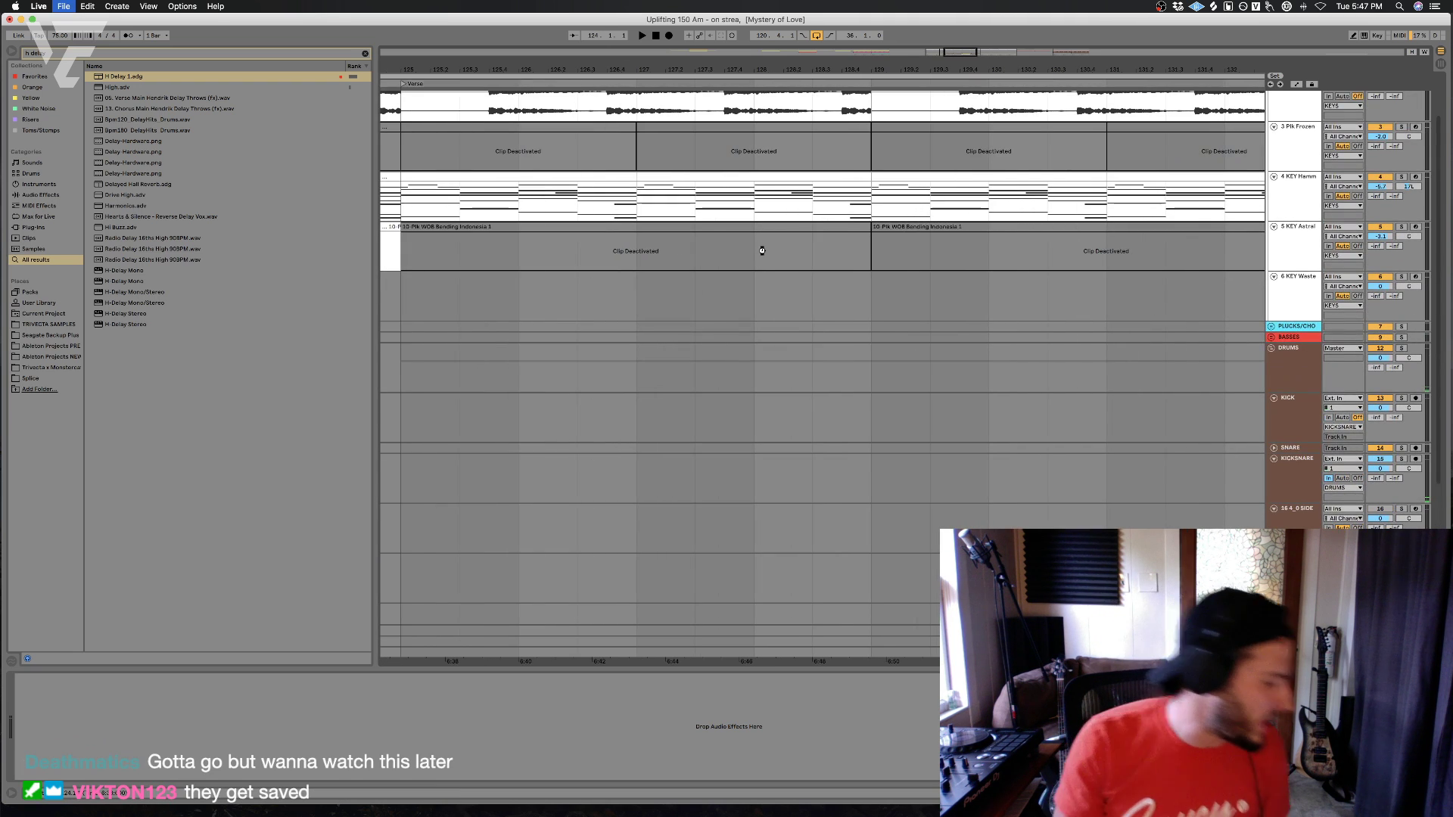
- Play the end of the verse from about bar 140 into the build at bar 141
{"action": "scroll", "coordinate": [761, 251], "scroll_direction": "up", "scroll_amount": 3}
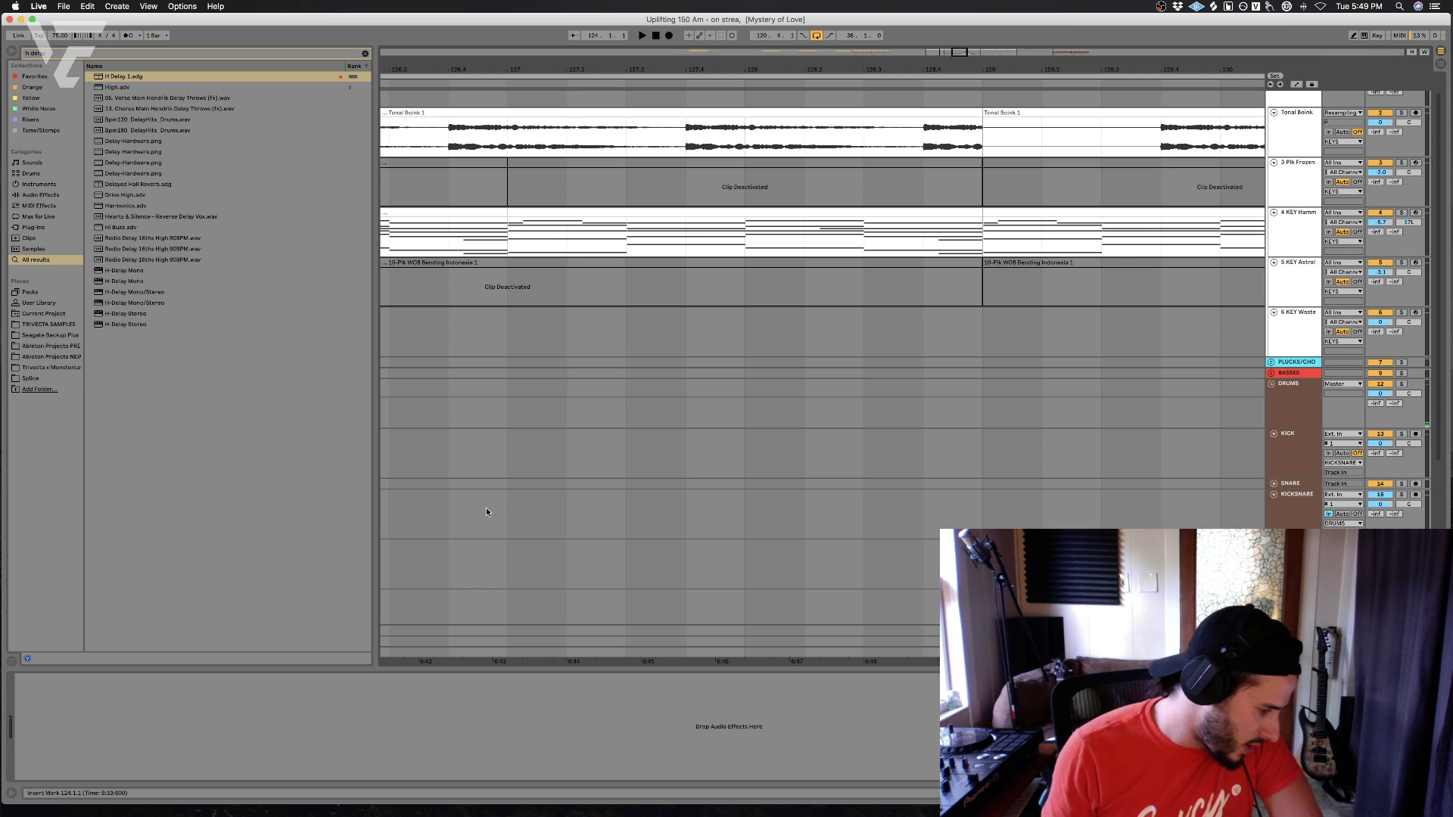
{"action": "scroll", "coordinate": [507, 409], "scroll_direction": "left", "scroll_amount": 3}
{"action": "left_click", "coordinate": [563, 389]}
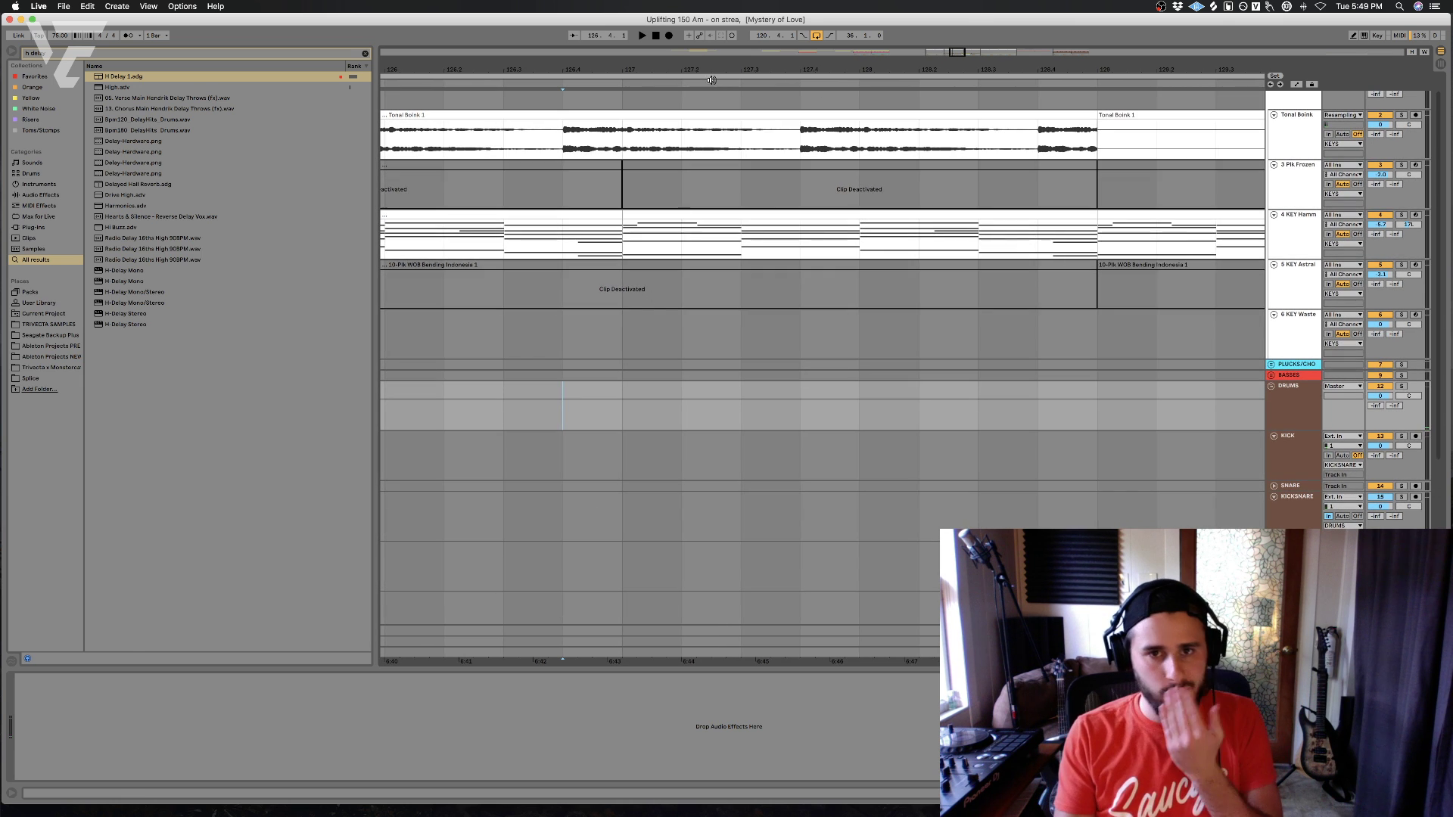
{"action": "left_click_drag", "start_coordinate": [957, 53], "coordinate": [1003, 56]}
{"action": "scroll", "coordinate": [973, 129], "scroll_direction": "right", "scroll_amount": 8}
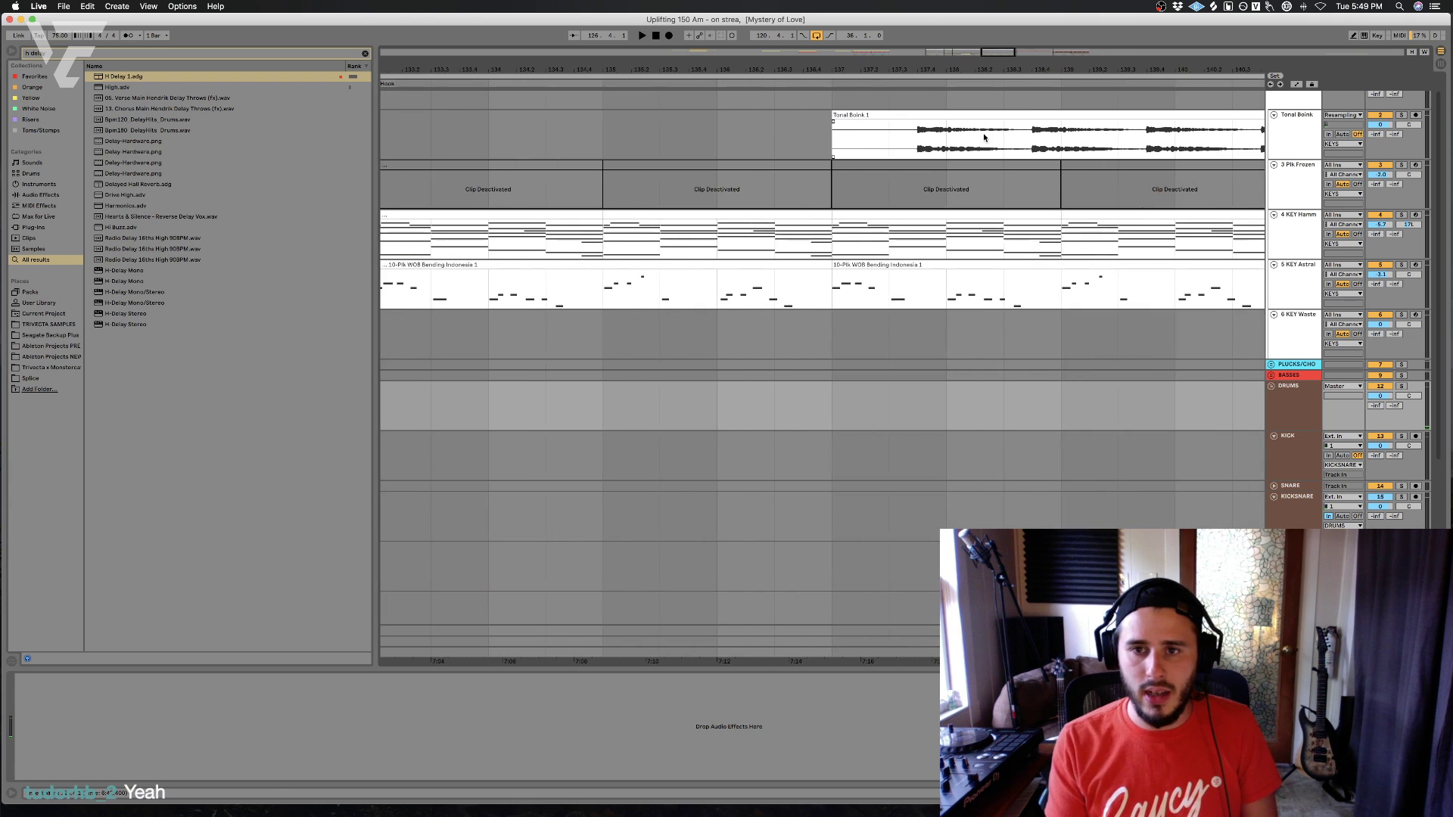
{"action": "left_click", "coordinate": [984, 140]}
{"action": "scroll", "coordinate": [976, 142], "scroll_direction": "right", "scroll_amount": 2}
{"action": "scroll", "coordinate": [975, 141], "scroll_direction": "right", "scroll_amount": 3}
{"action": "key", "text": "space"}
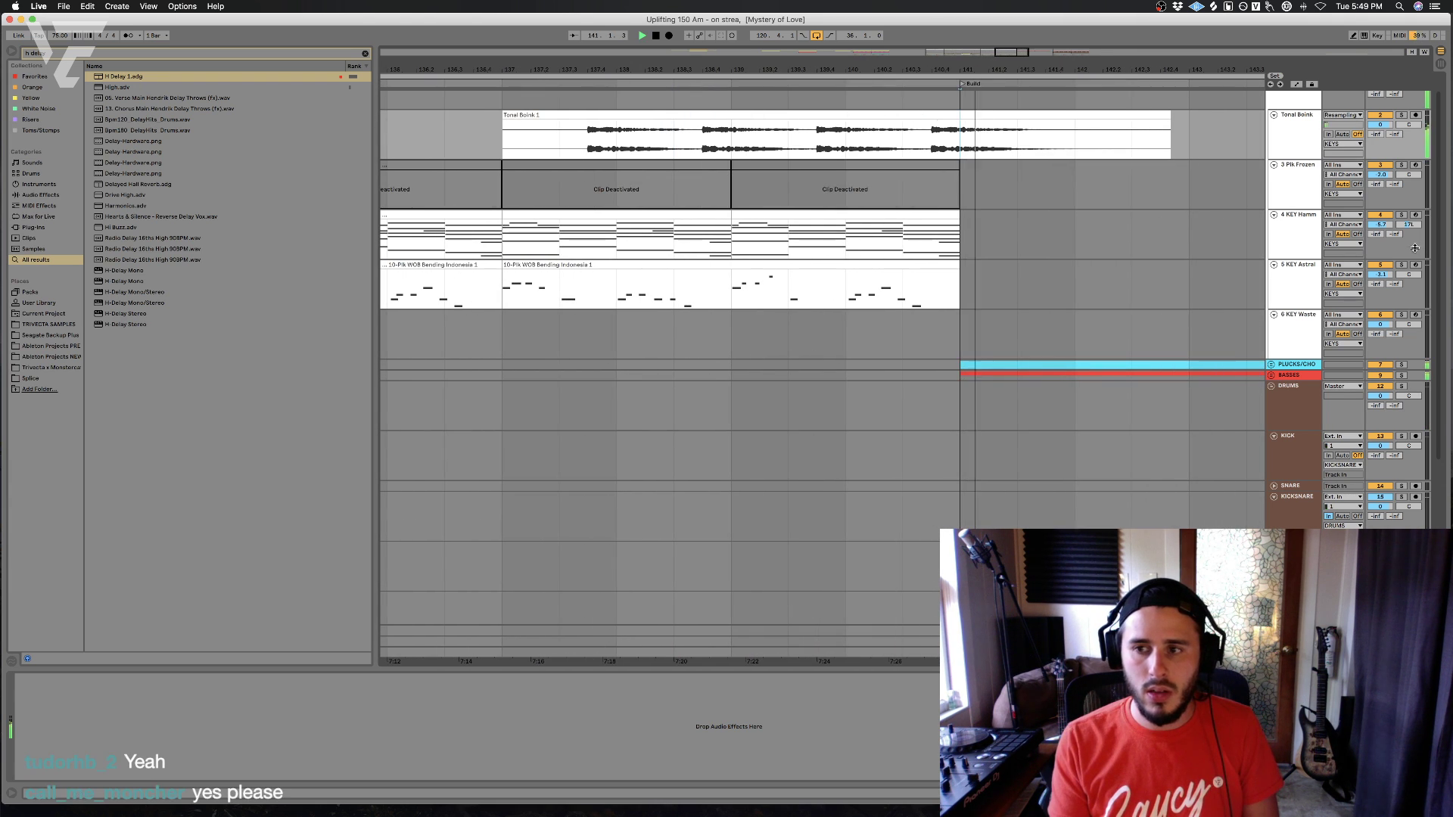
- Fold the DRUMS group, unfold PLUCKS/CHO and solo its pluck track to hear the build clip at bar 141
{"action": "left_click", "coordinate": [1272, 385]}
{"action": "left_click", "coordinate": [1272, 387]}
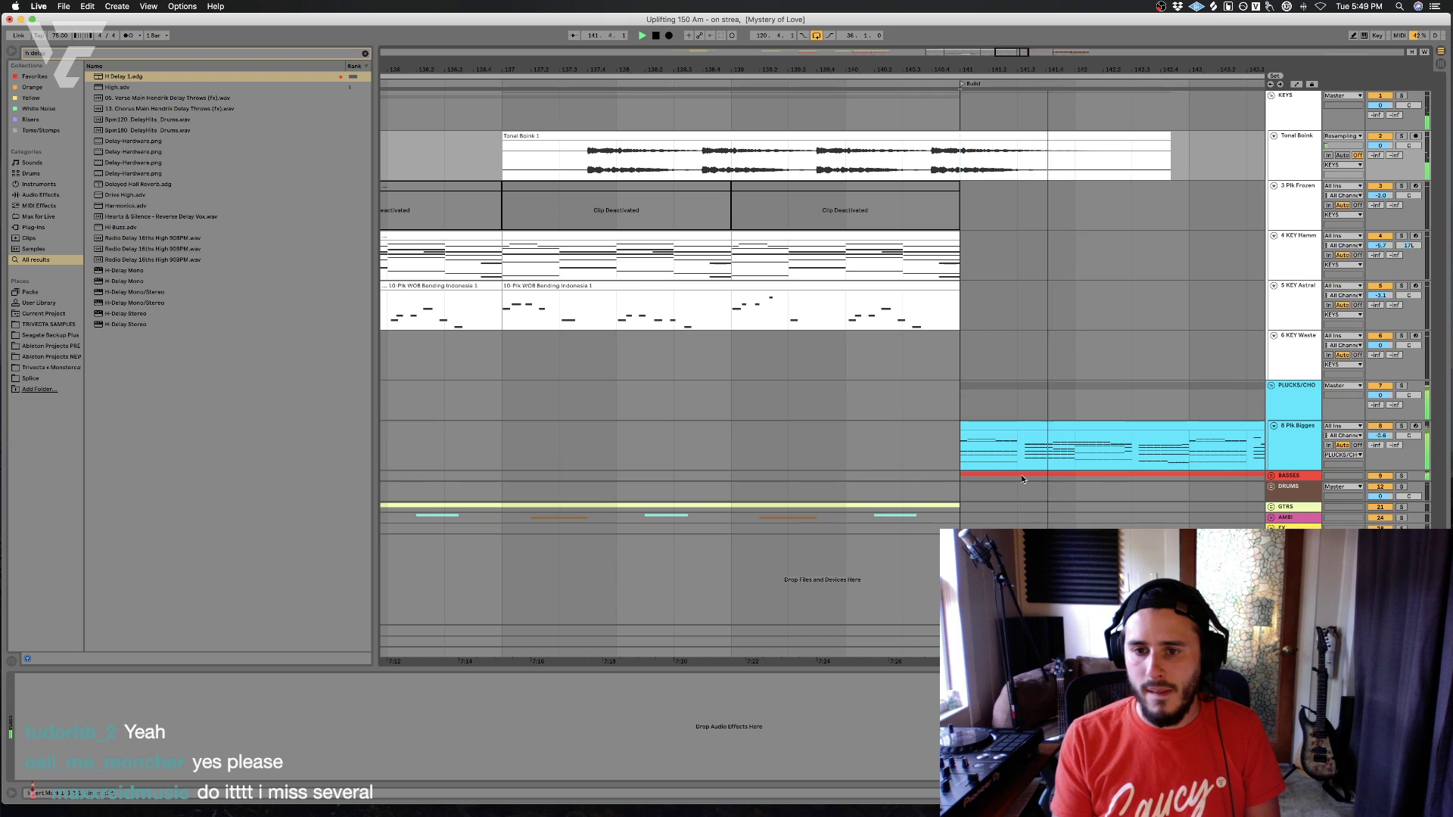
{"action": "left_click", "coordinate": [846, 451]}
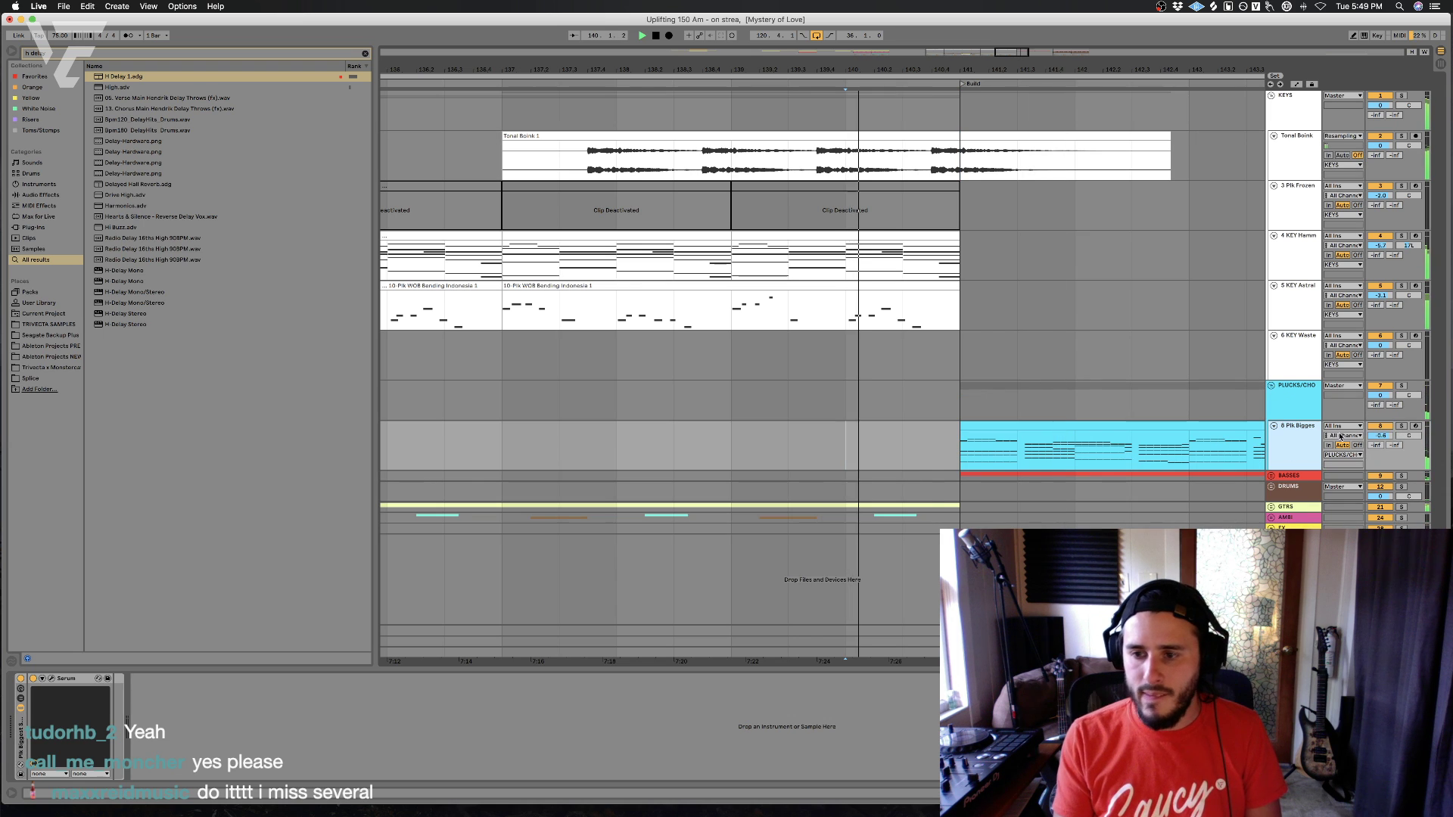
{"action": "key", "text": "s"}
{"action": "left_click", "coordinate": [1211, 429]}
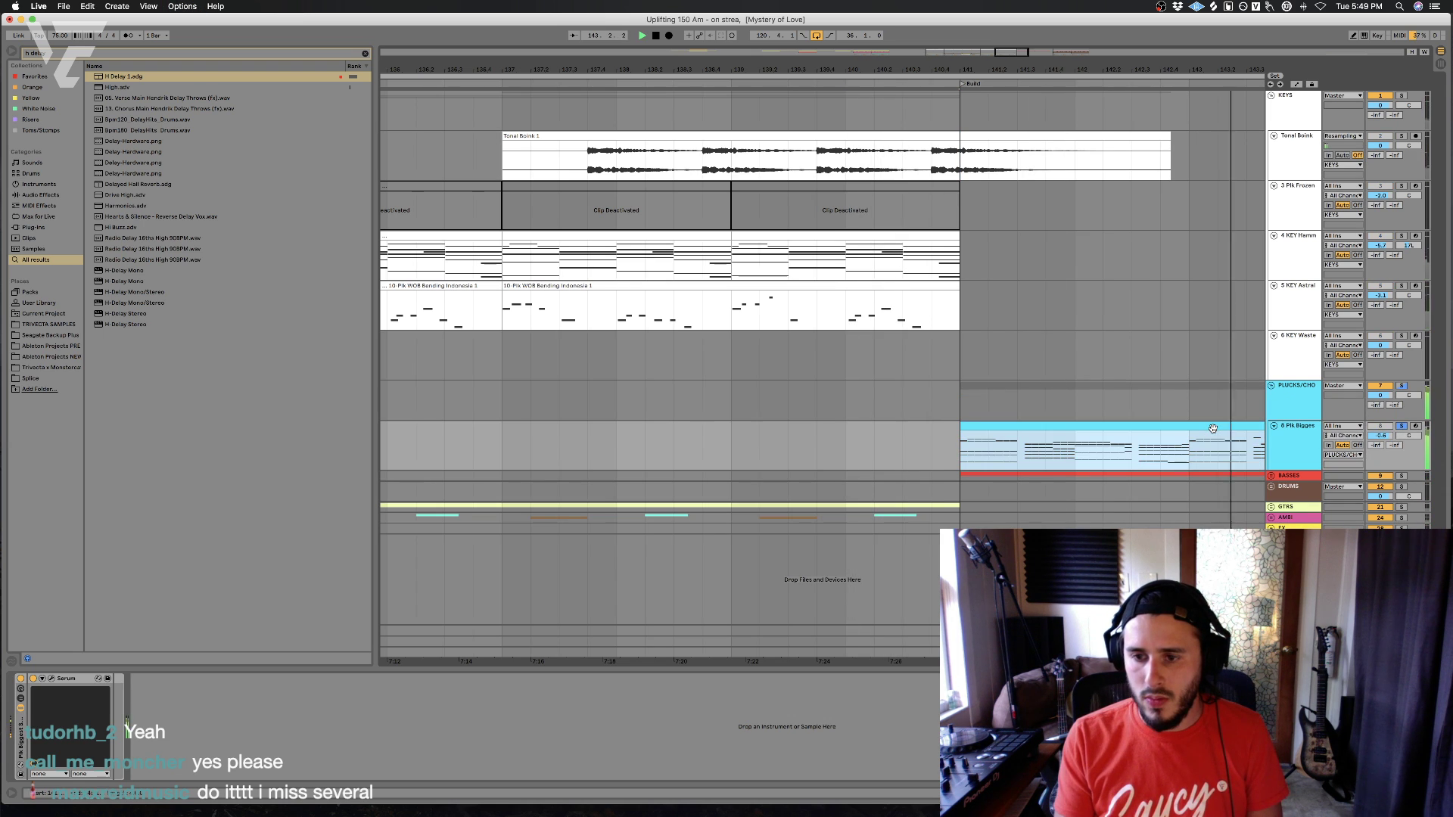
{"action": "double_click", "coordinate": [1211, 429]}
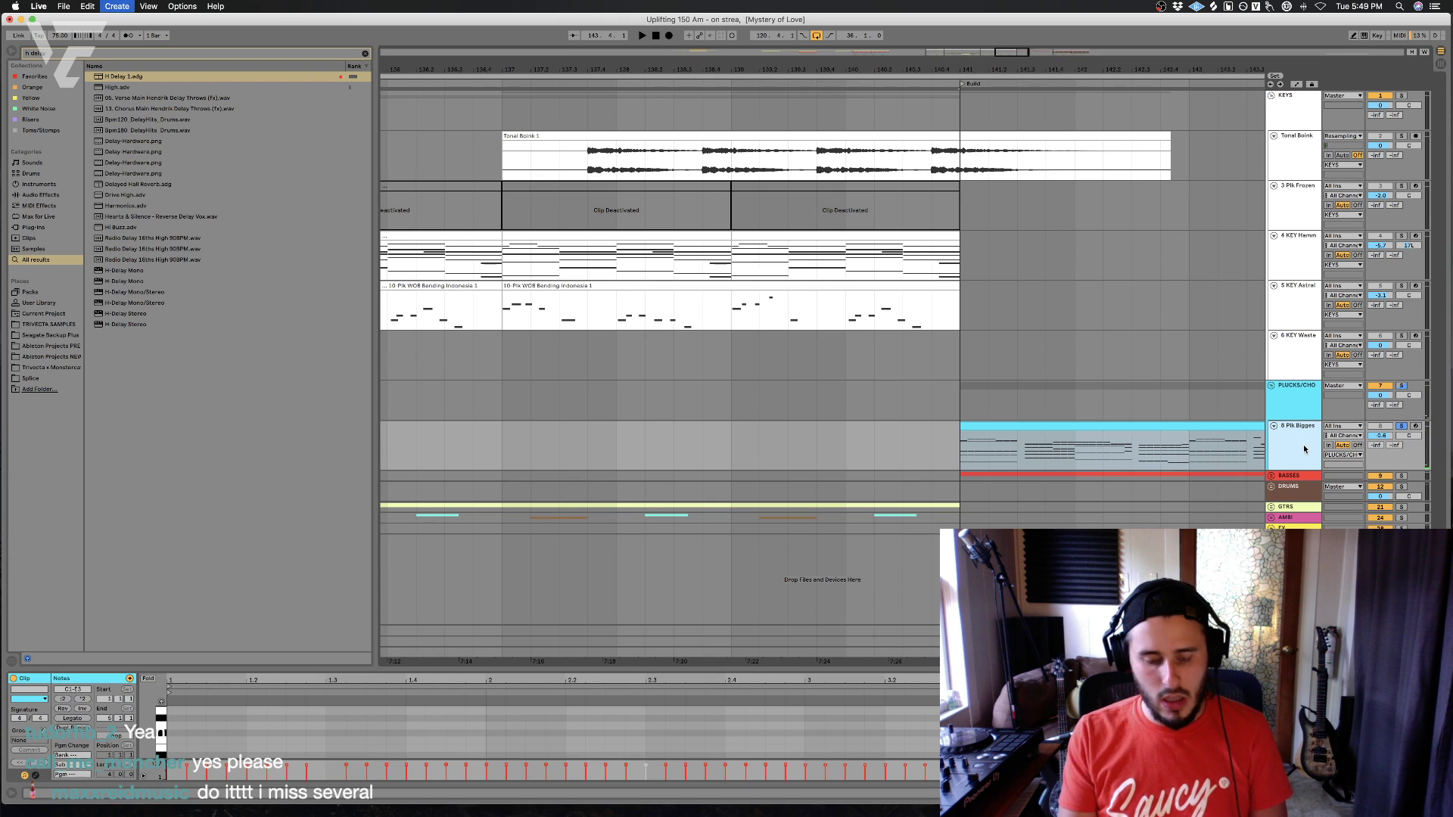
- Add a MIDI track below the pluck track in PLUCKS/CHO and load the LennarDigital Audio Unit Sylenth1 on it
{"action": "key", "text": "super+shift+t"}
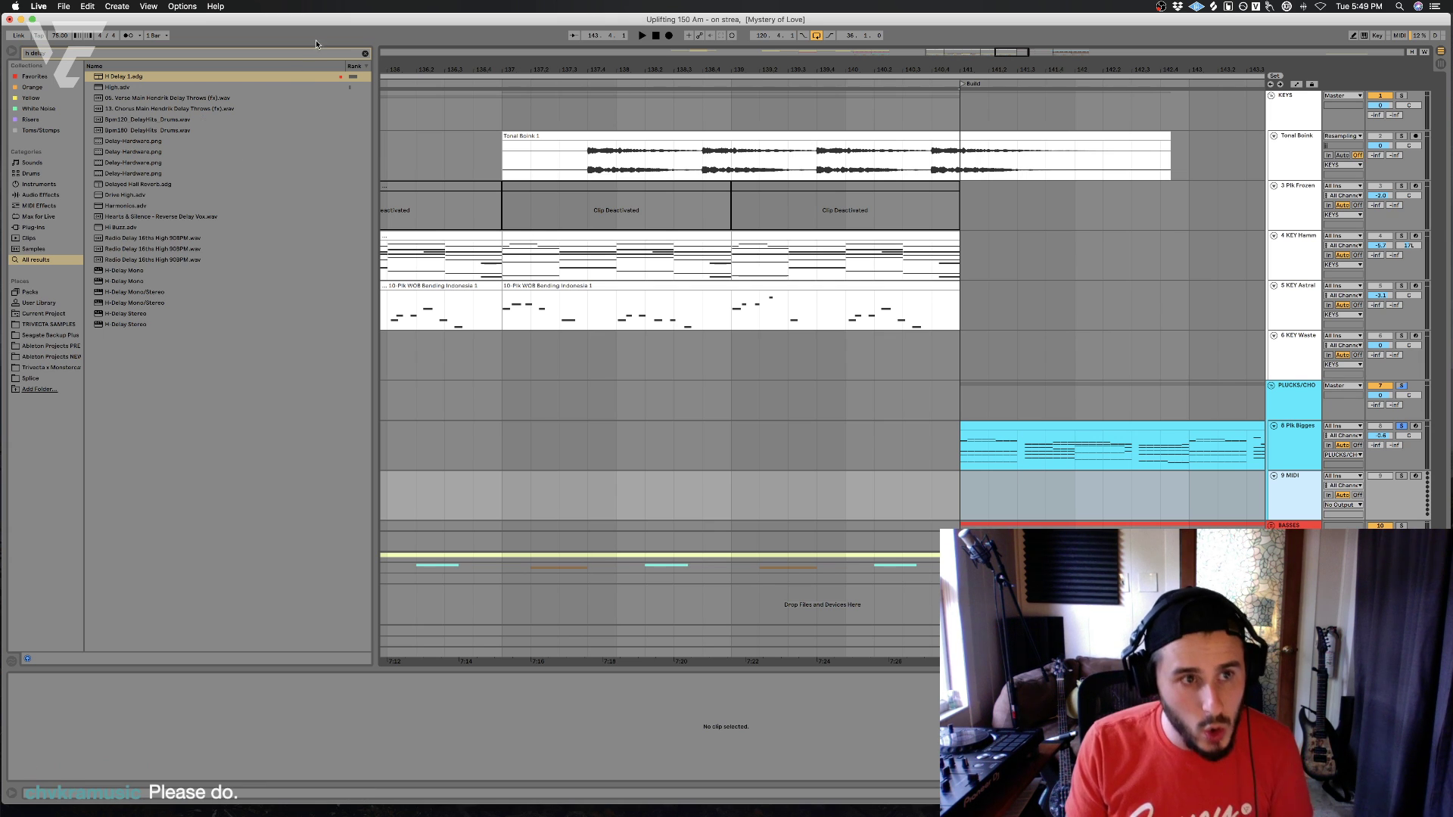
{"action": "left_click", "coordinate": [364, 54]}
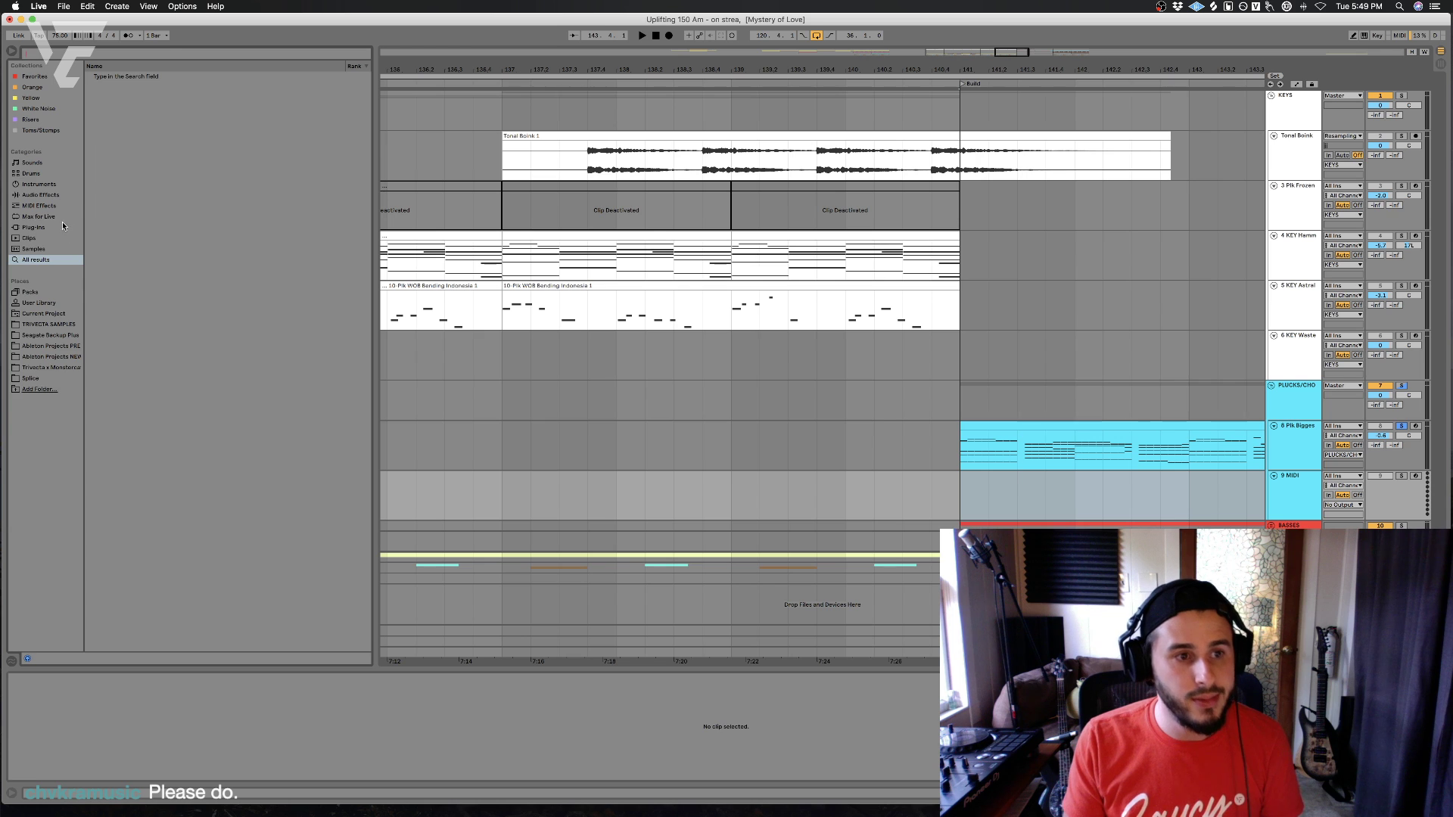
{"action": "left_click", "coordinate": [34, 227]}
{"action": "left_click", "coordinate": [969, 506]}
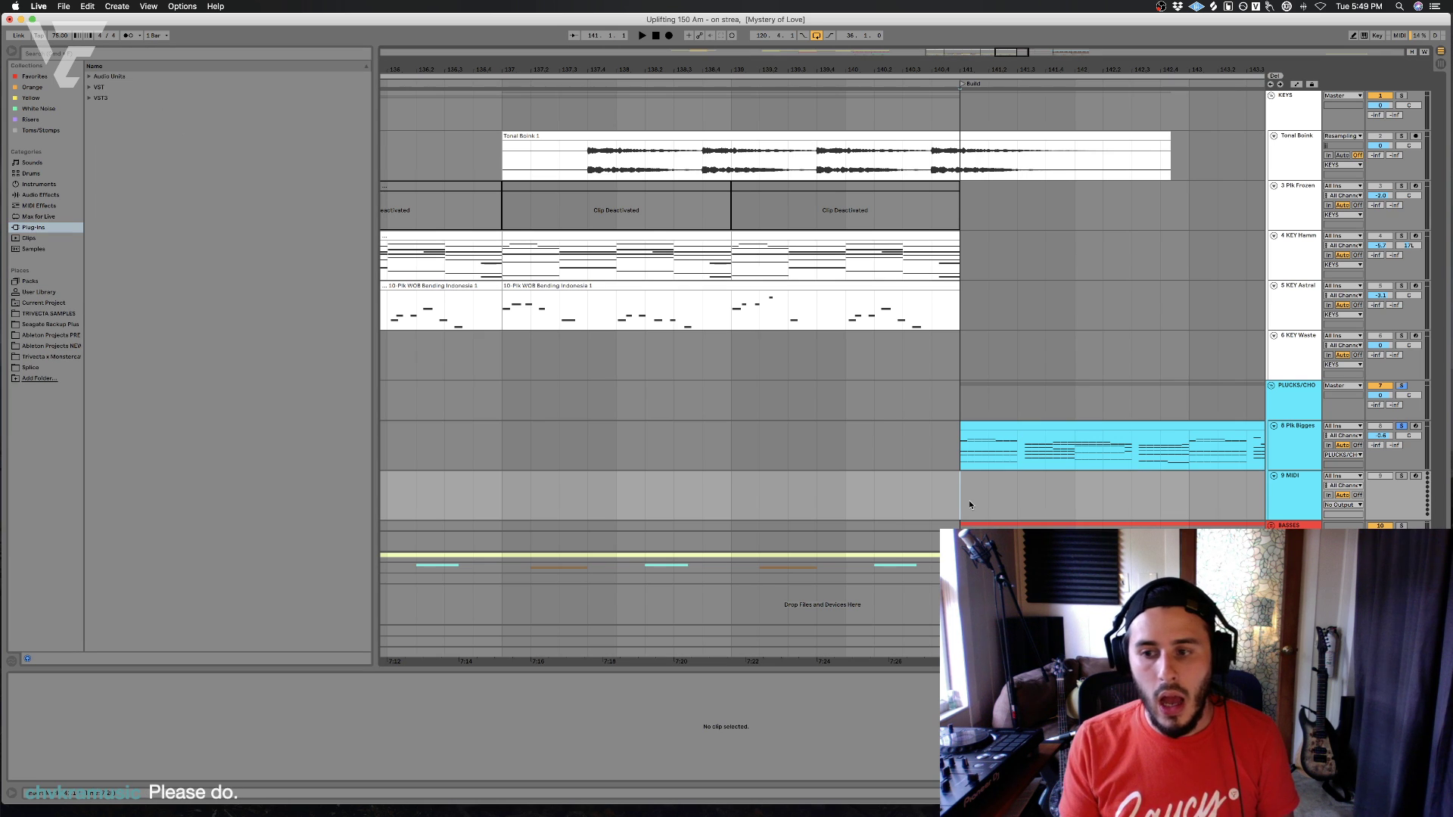
{"action": "left_click", "coordinate": [90, 76]}
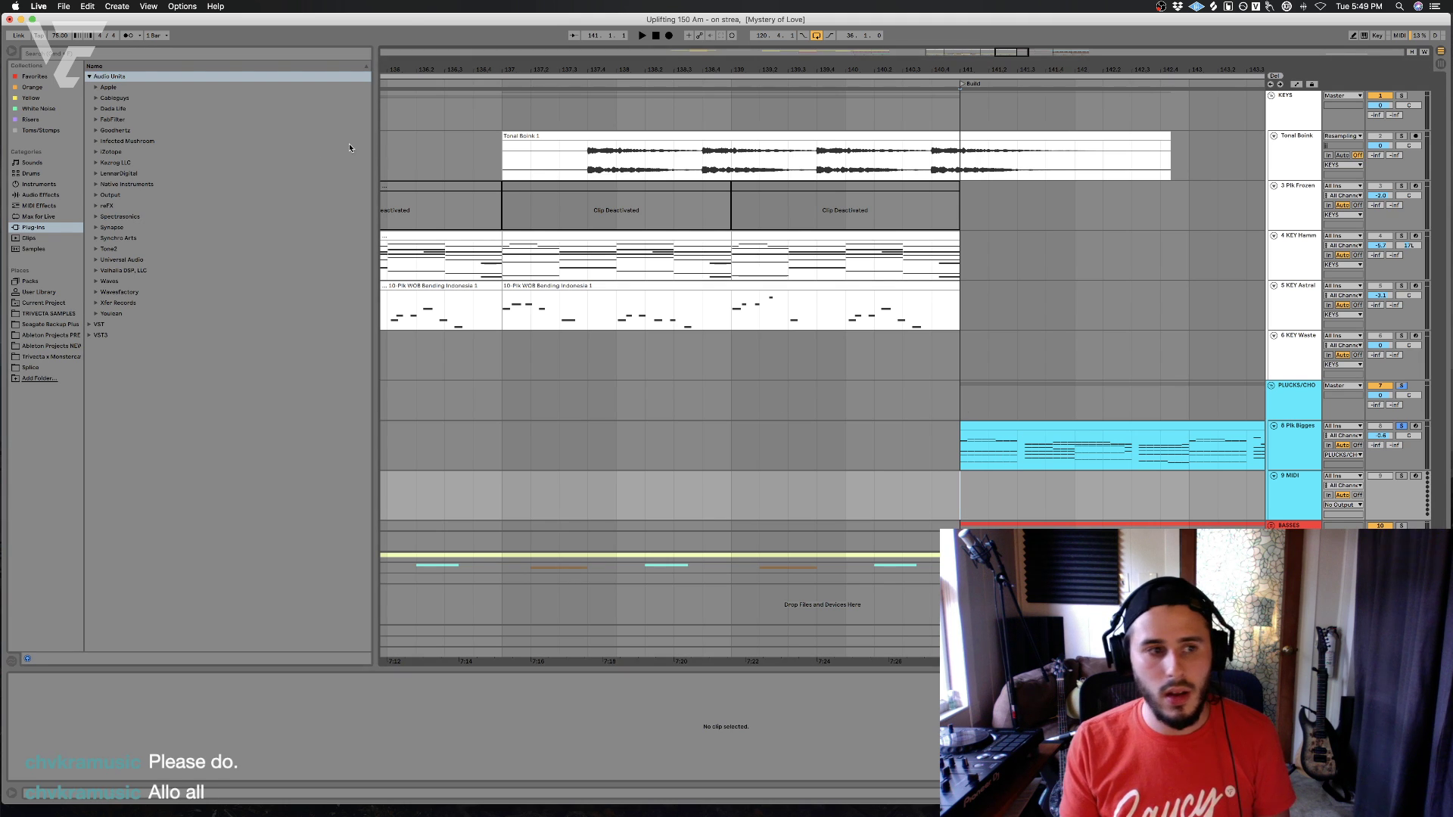
{"action": "left_click", "coordinate": [97, 174]}
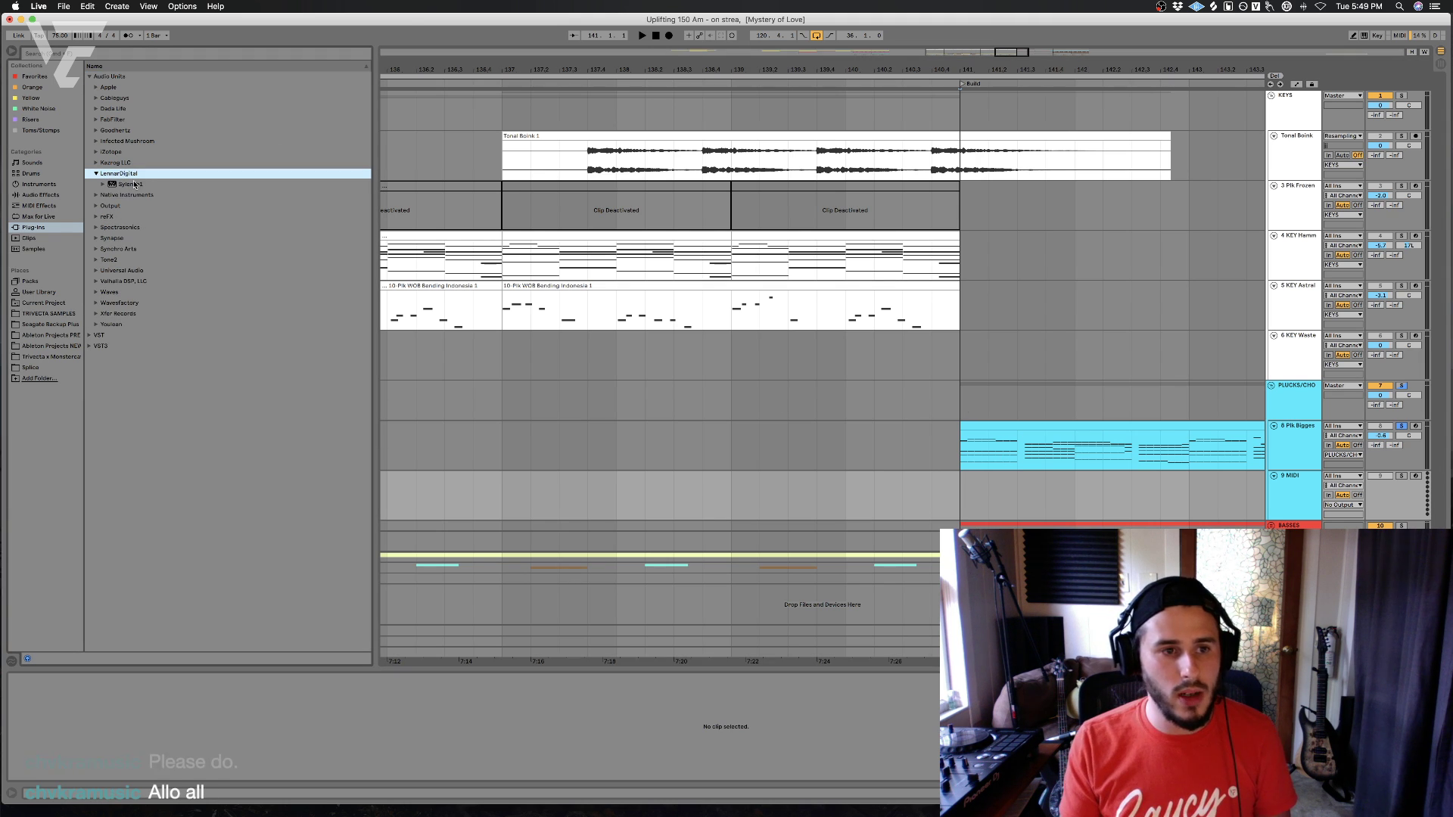
{"action": "left_click", "coordinate": [134, 185]}
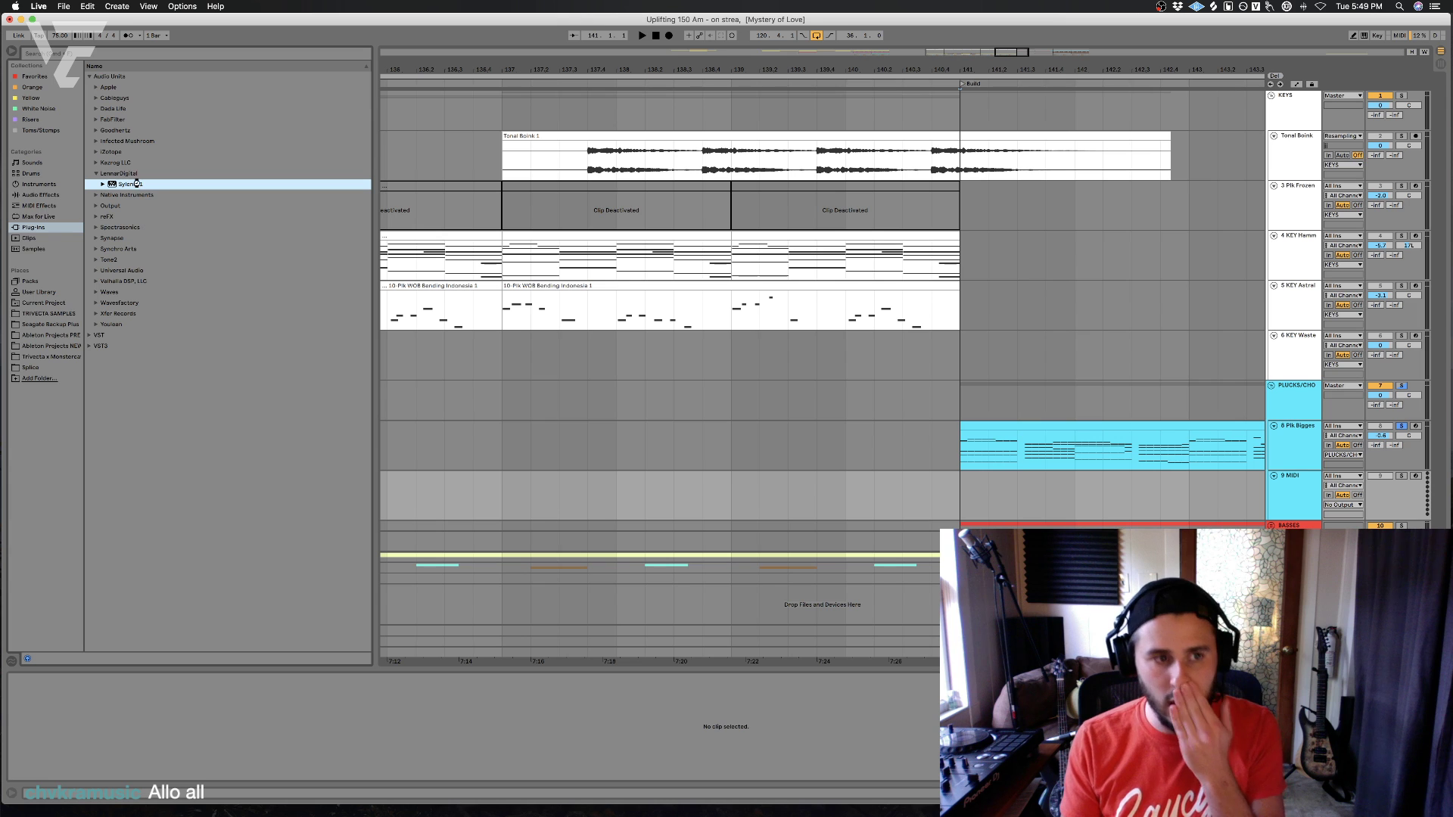
{"action": "left_click_drag", "start_coordinate": [900, 500], "coordinate": [902, 502]}
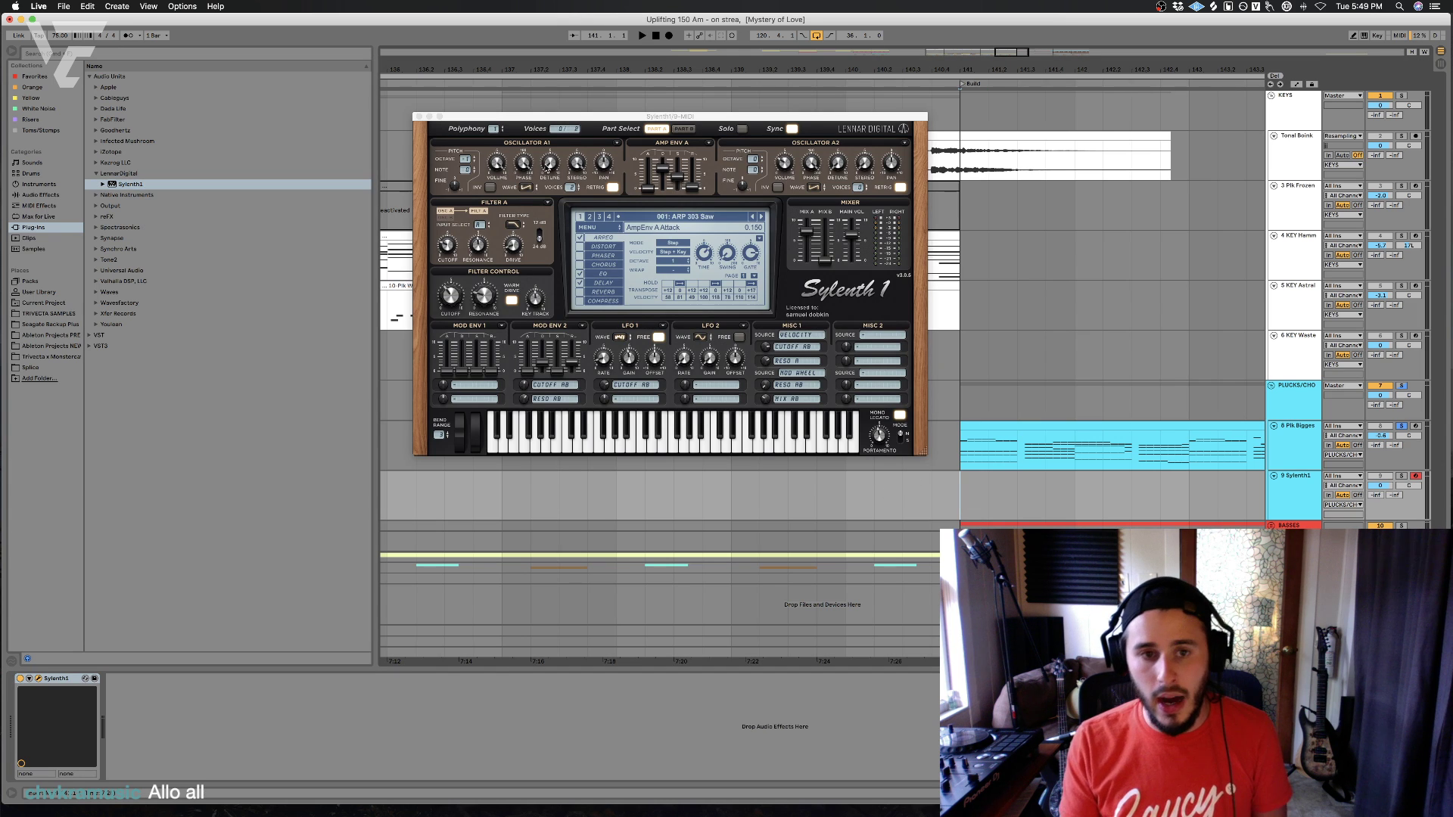
- Load the custom bank "Alonso Myon Sylenth1 Signature Soundset Vol. 1" into Sylenth1
{"action": "left_click", "coordinate": [592, 228]}
{"action": "mouse_move", "coordinate": [643, 249]}
{"action": "mouse_move", "coordinate": [763, 259]}
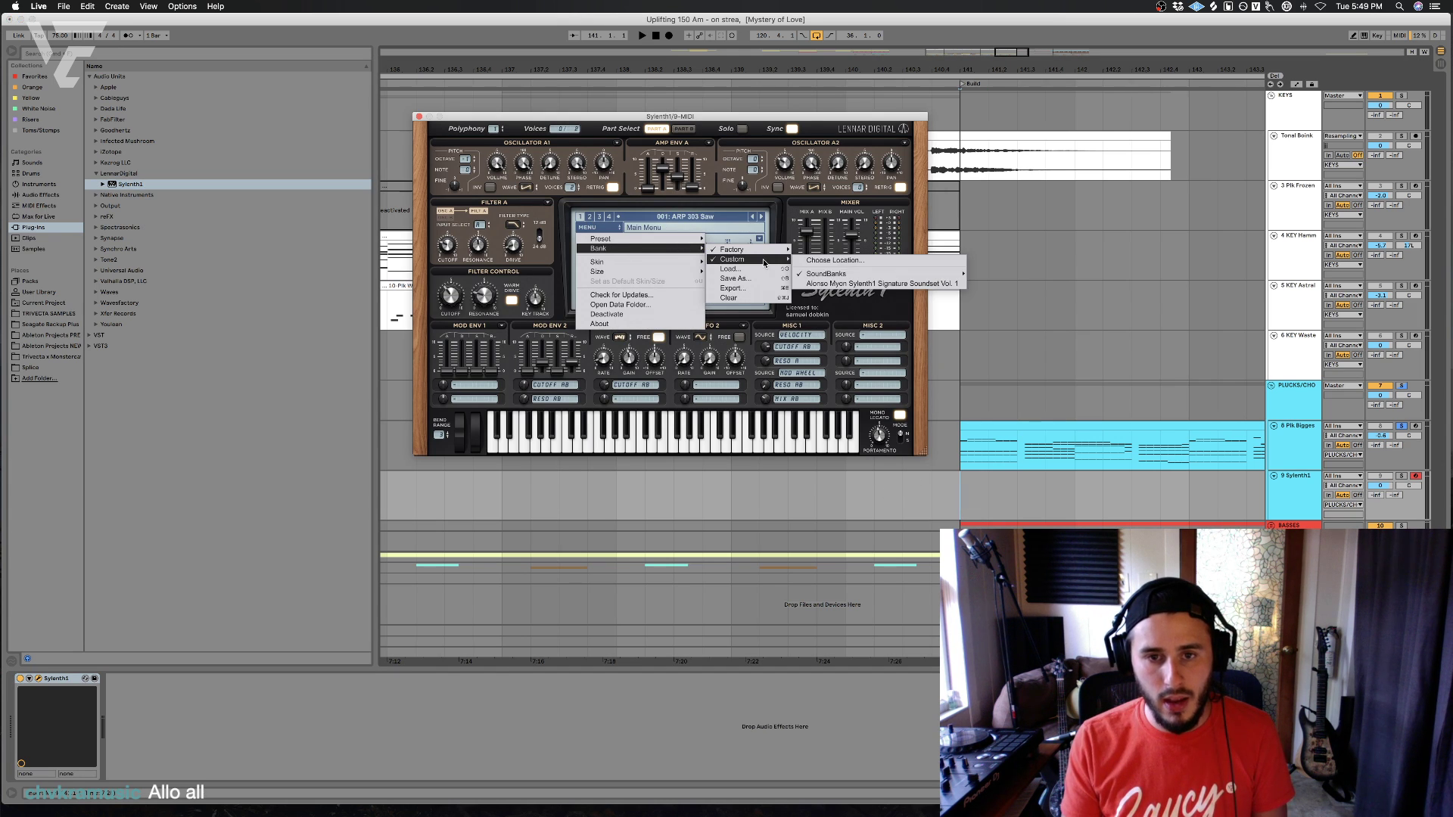
{"action": "left_click", "coordinate": [927, 282]}
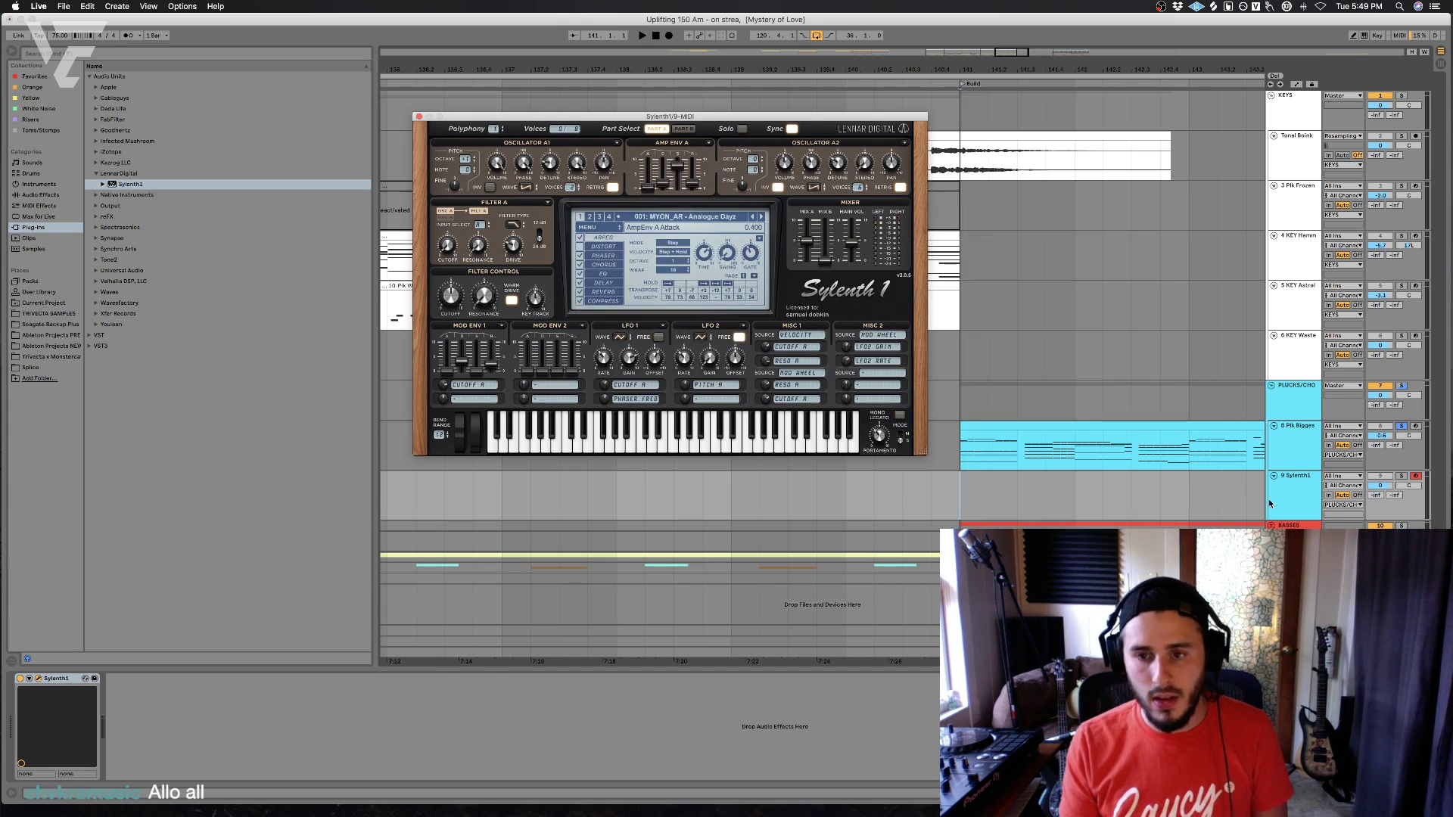
- Copy the pluck clip onto the Sylenth1 track at bar 141 and move the solo to that track
{"action": "left_click", "coordinate": [1109, 422]}
{"action": "left_click", "coordinate": [966, 498]}
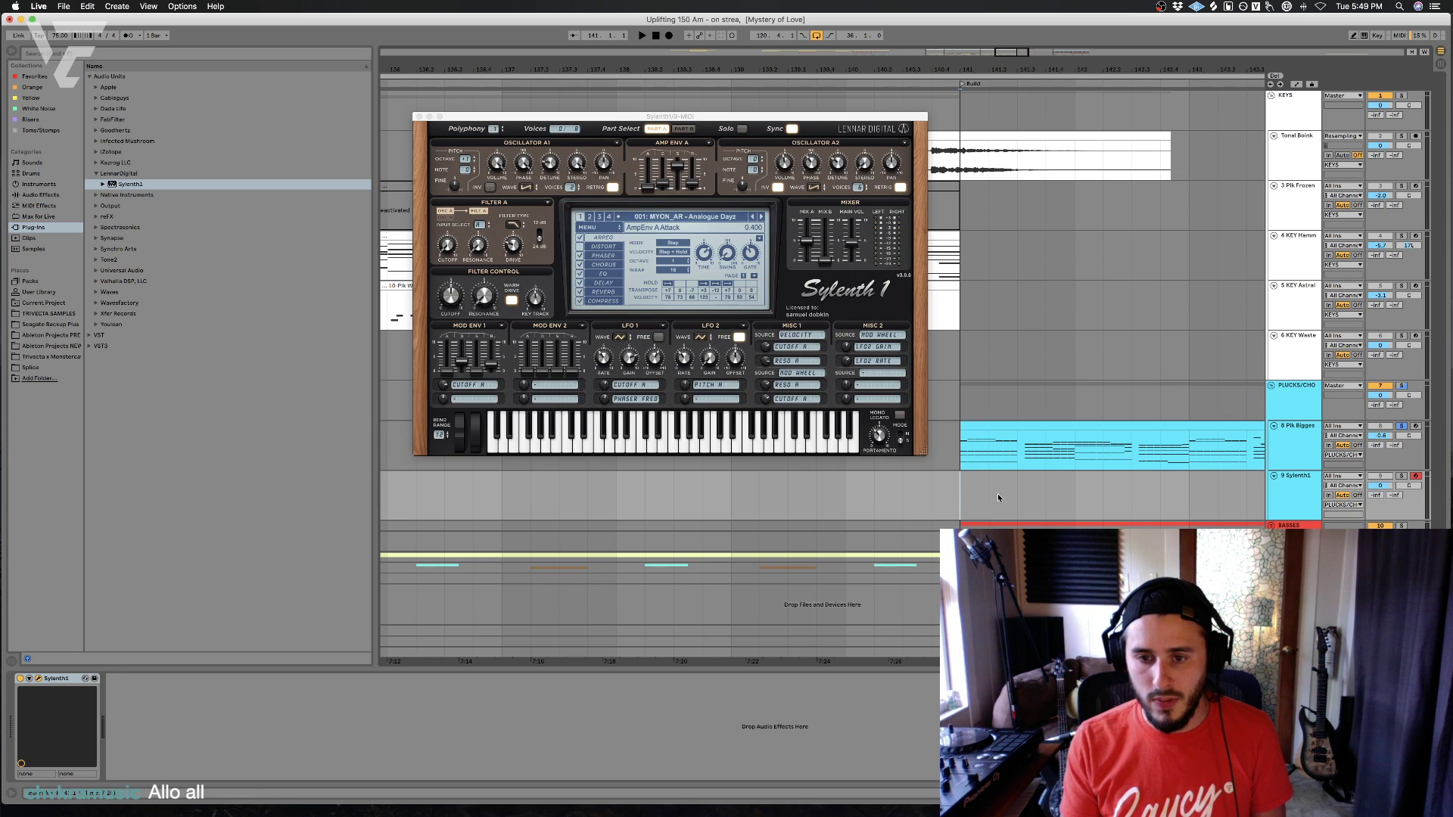
{"action": "key", "text": "super+v"}
{"action": "left_click", "coordinate": [1402, 427]}
{"action": "left_click", "coordinate": [1401, 475]}
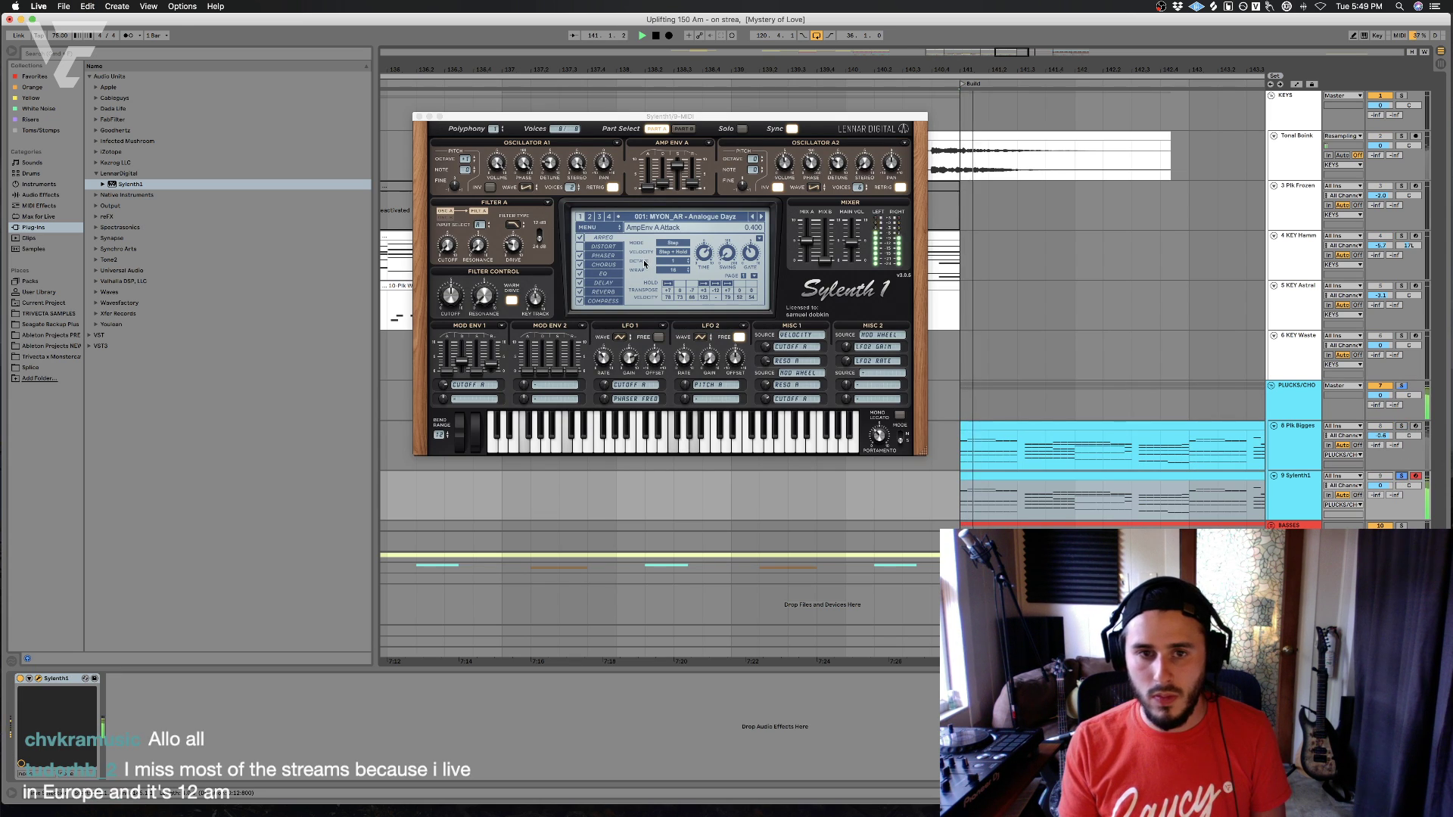
- Switch Sylenth1 to sub-bank 2 and select the preset "149: MYON_PL - Arp Me Baby!"
{"action": "left_click", "coordinate": [598, 227]}
{"action": "mouse_move", "coordinate": [586, 249]}
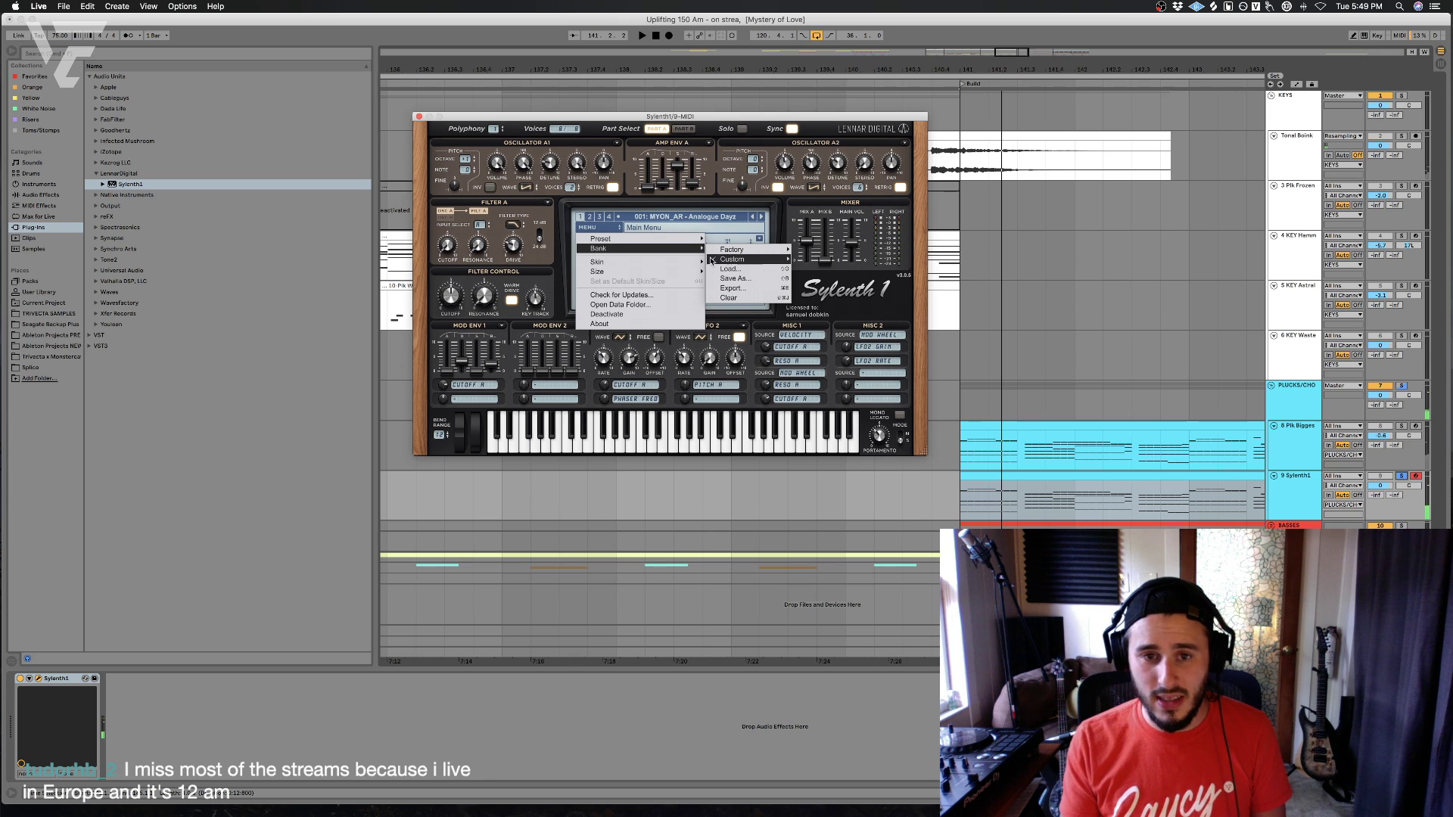
{"action": "left_click", "coordinate": [583, 216]}
{"action": "left_click", "coordinate": [589, 217]}
{"action": "left_click", "coordinate": [599, 217]}
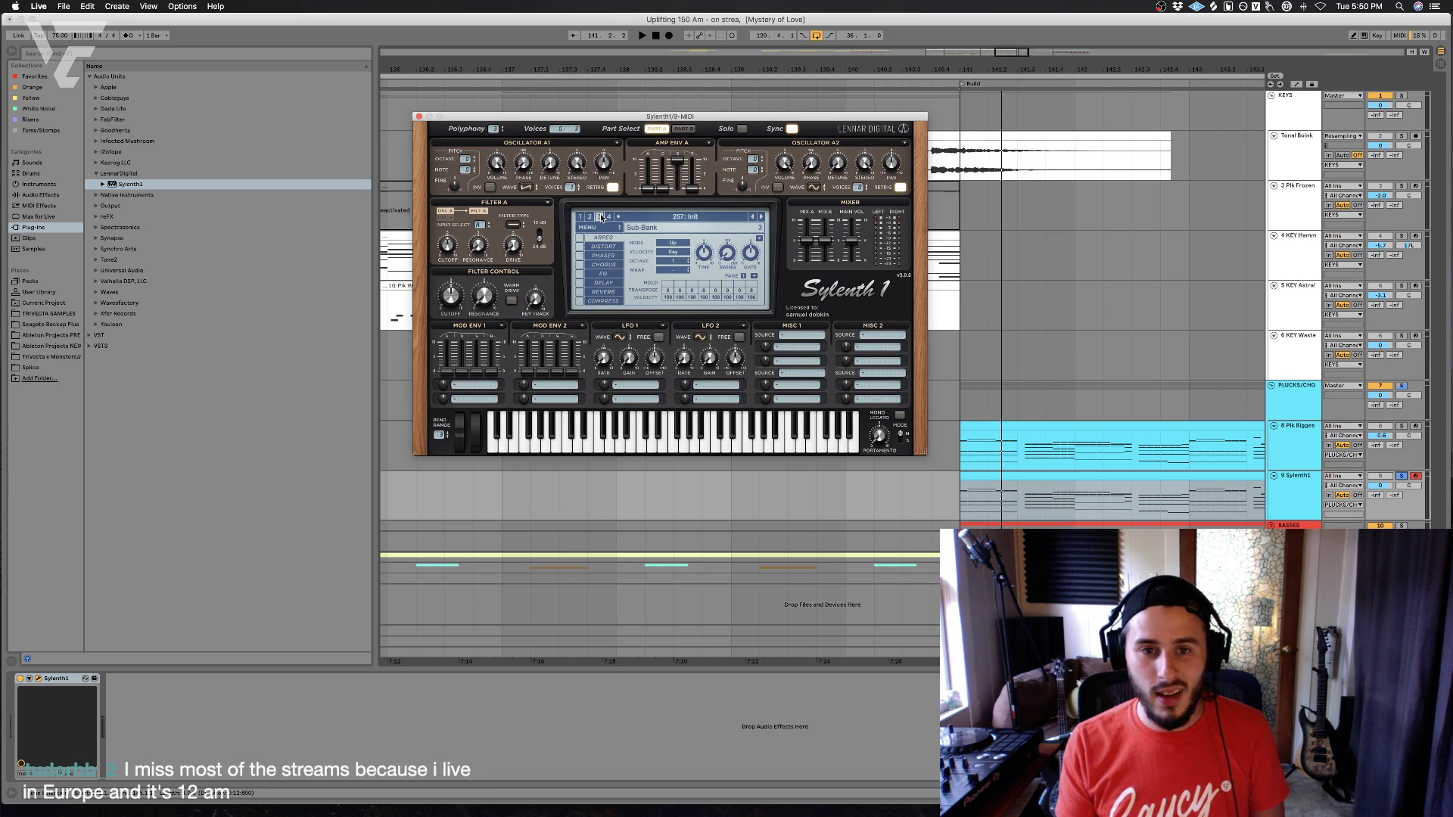
{"action": "left_click", "coordinate": [590, 217]}
{"action": "left_click", "coordinate": [685, 216]}
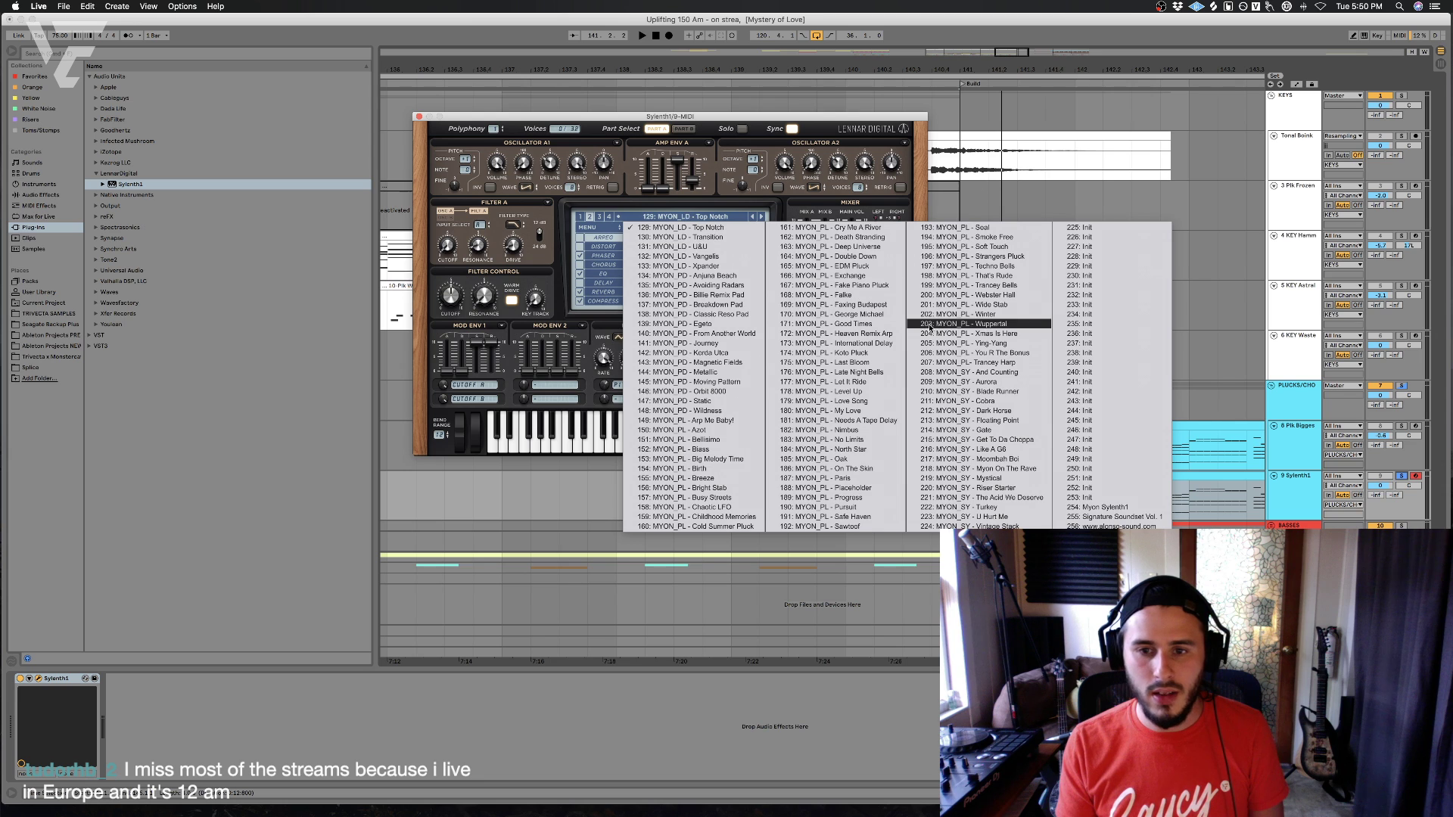
{"action": "left_click", "coordinate": [692, 421]}
- Play the Sylenth1 clip from bar 141 while stepping through the pluck presets to "154: MYON_PL - Birth"
{"action": "key", "text": "space"}
{"action": "left_click", "coordinate": [761, 216]}
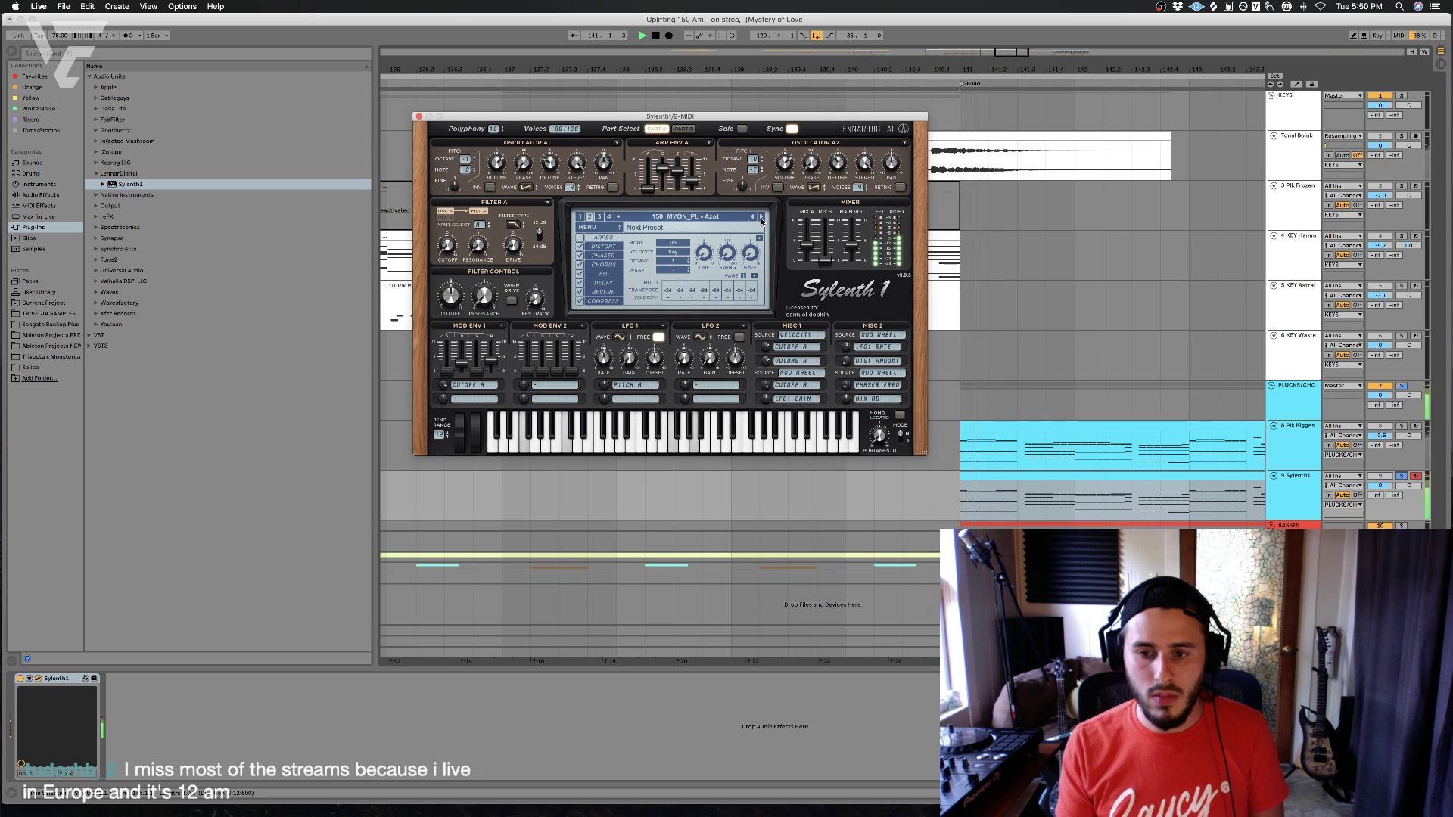
{"action": "left_click", "coordinate": [1028, 474]}
{"action": "left_click", "coordinate": [761, 217]}
{"action": "left_click", "coordinate": [762, 216]}
{"action": "key", "text": "space"}
{"action": "left_click", "coordinate": [962, 463]}
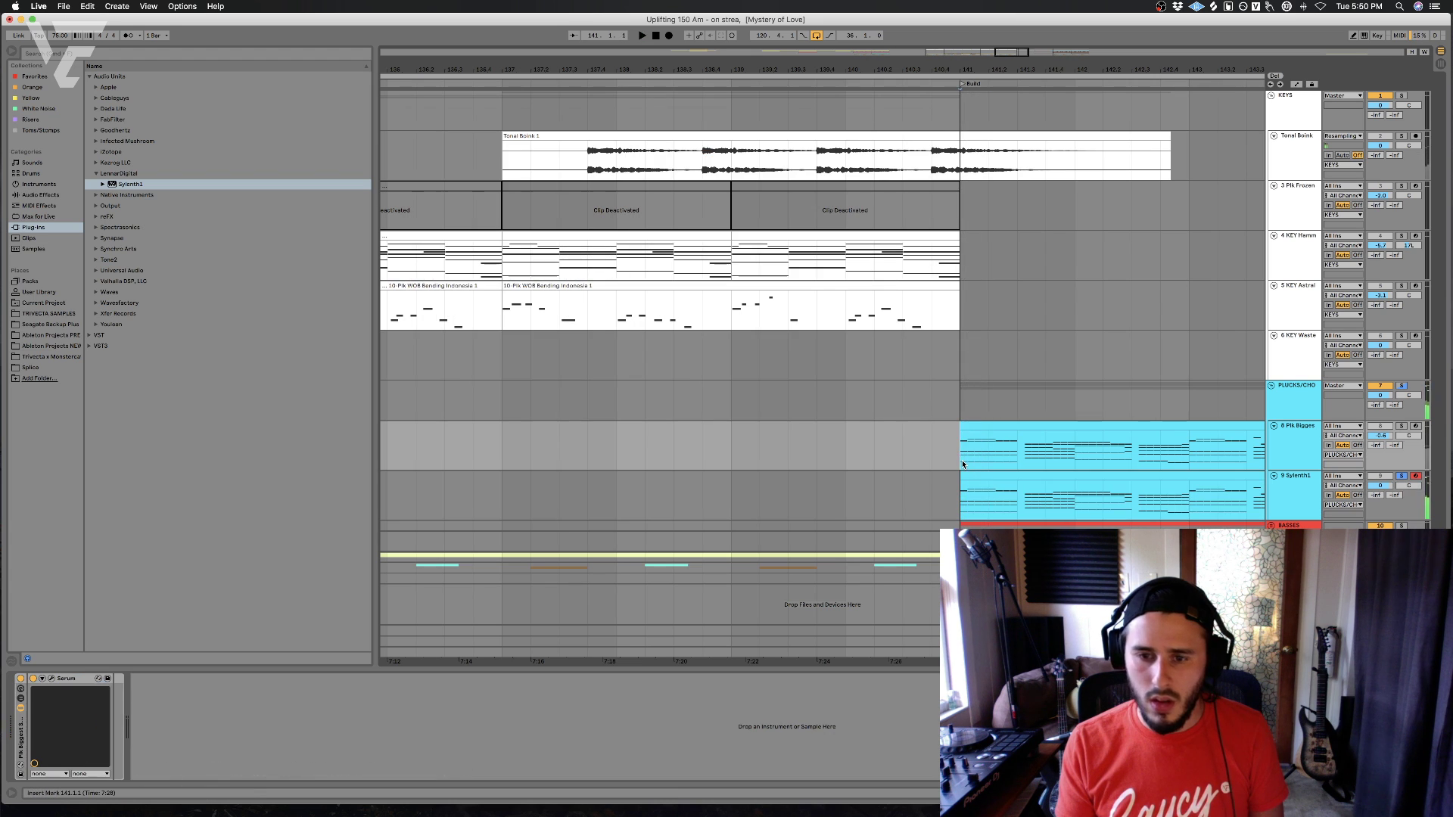
{"action": "left_click", "coordinate": [1010, 482]}
{"action": "key", "text": "space"}
{"action": "left_click", "coordinate": [762, 217]}
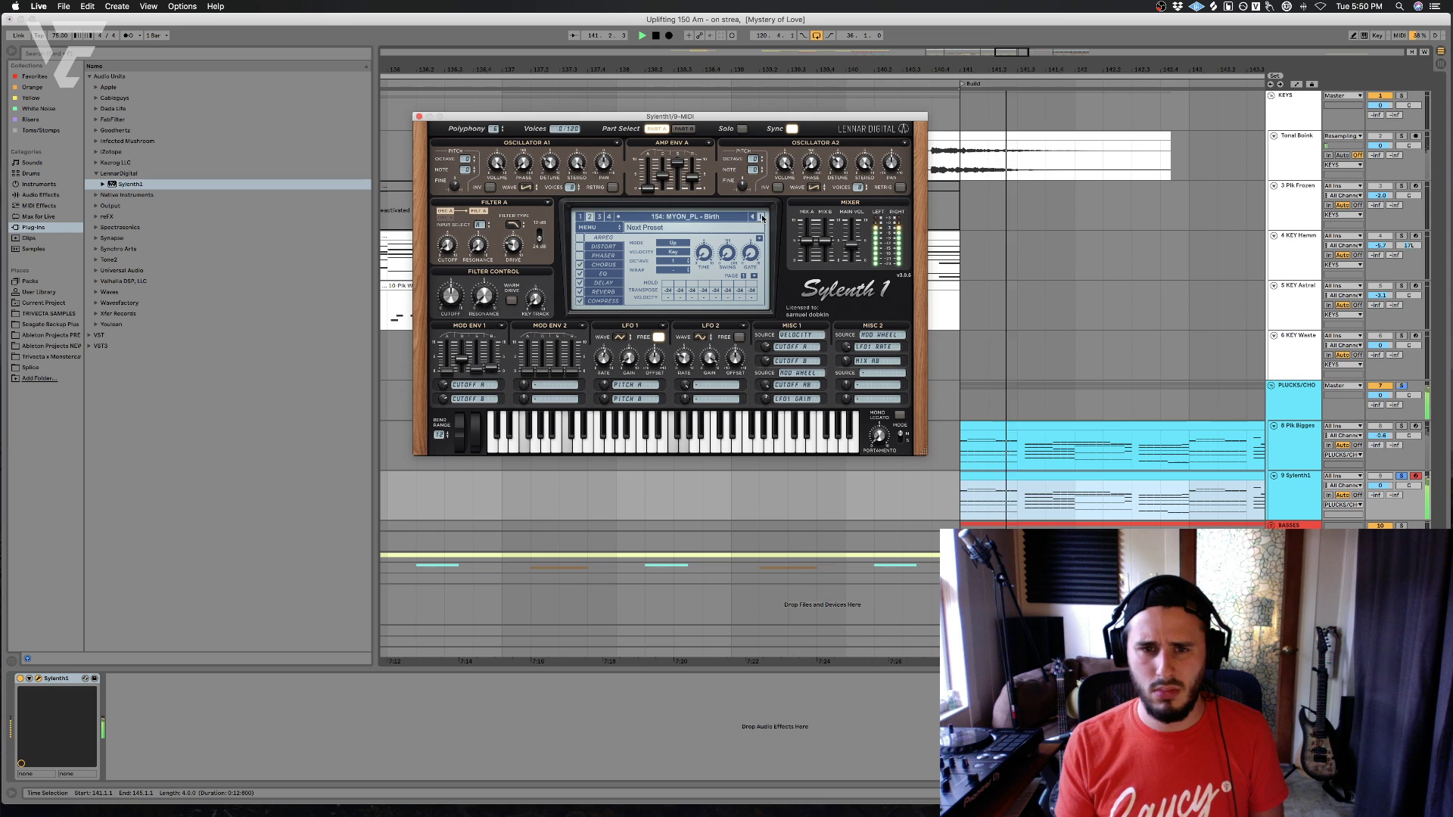
- Audition the following Sylenth1 pluck presets up to "160: MYON_PL - Cold Summer Pluck"
{"action": "left_click", "coordinate": [762, 217]}
{"action": "left_click", "coordinate": [761, 217]}
{"action": "left_click", "coordinate": [762, 217]}
{"action": "left_click", "coordinate": [762, 217]}
{"action": "left_click", "coordinate": [762, 217]}
{"action": "left_click", "coordinate": [762, 217]}
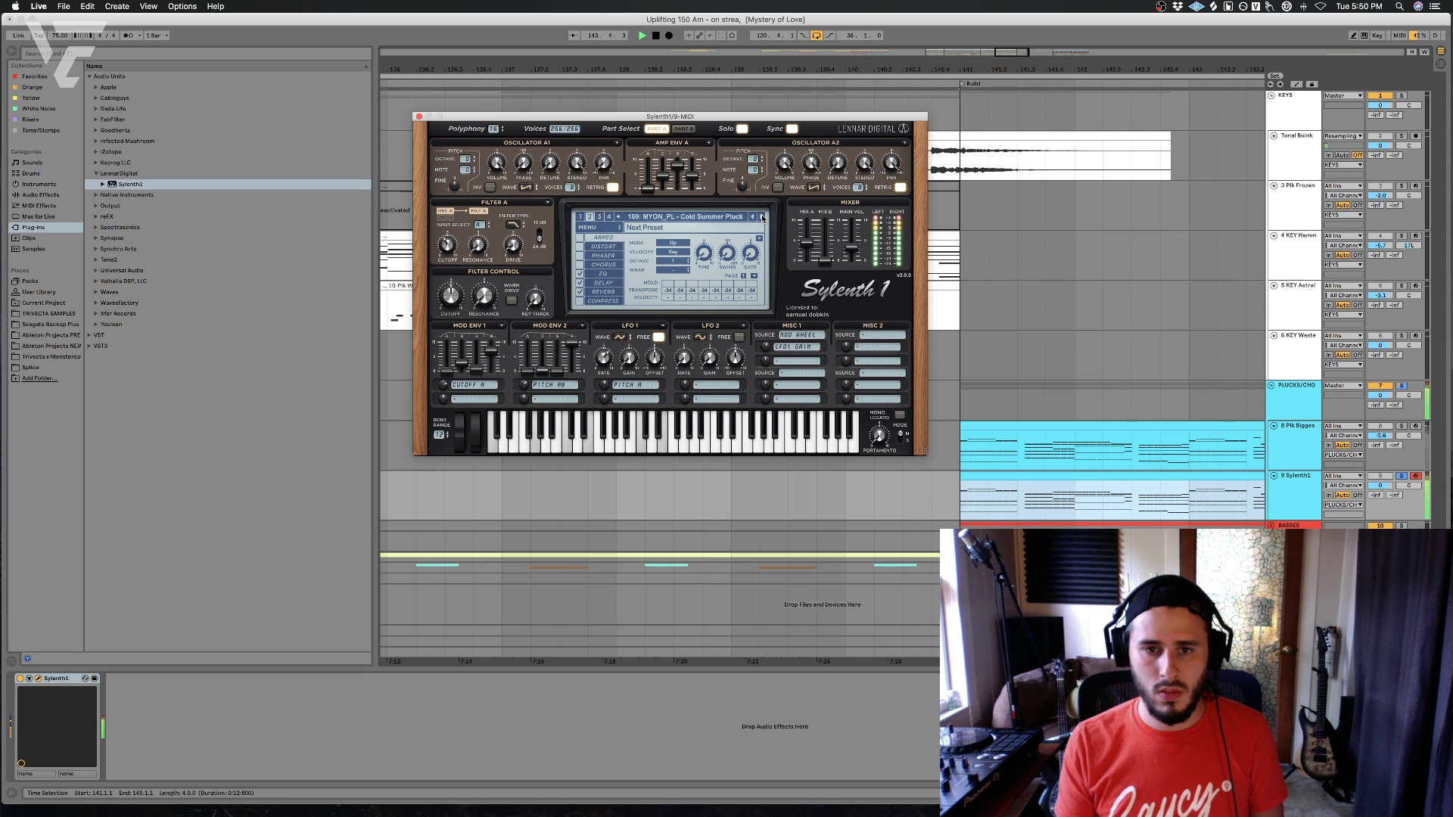
- Restart playback and step through further Sylenth1 presets, settling on "170: MYON_PL - George Michael"
{"action": "key", "text": "space"}
{"action": "key", "text": "space"}
{"action": "left_click", "coordinate": [761, 217]}
{"action": "left_click", "coordinate": [762, 217]}
{"action": "left_click", "coordinate": [762, 218]}
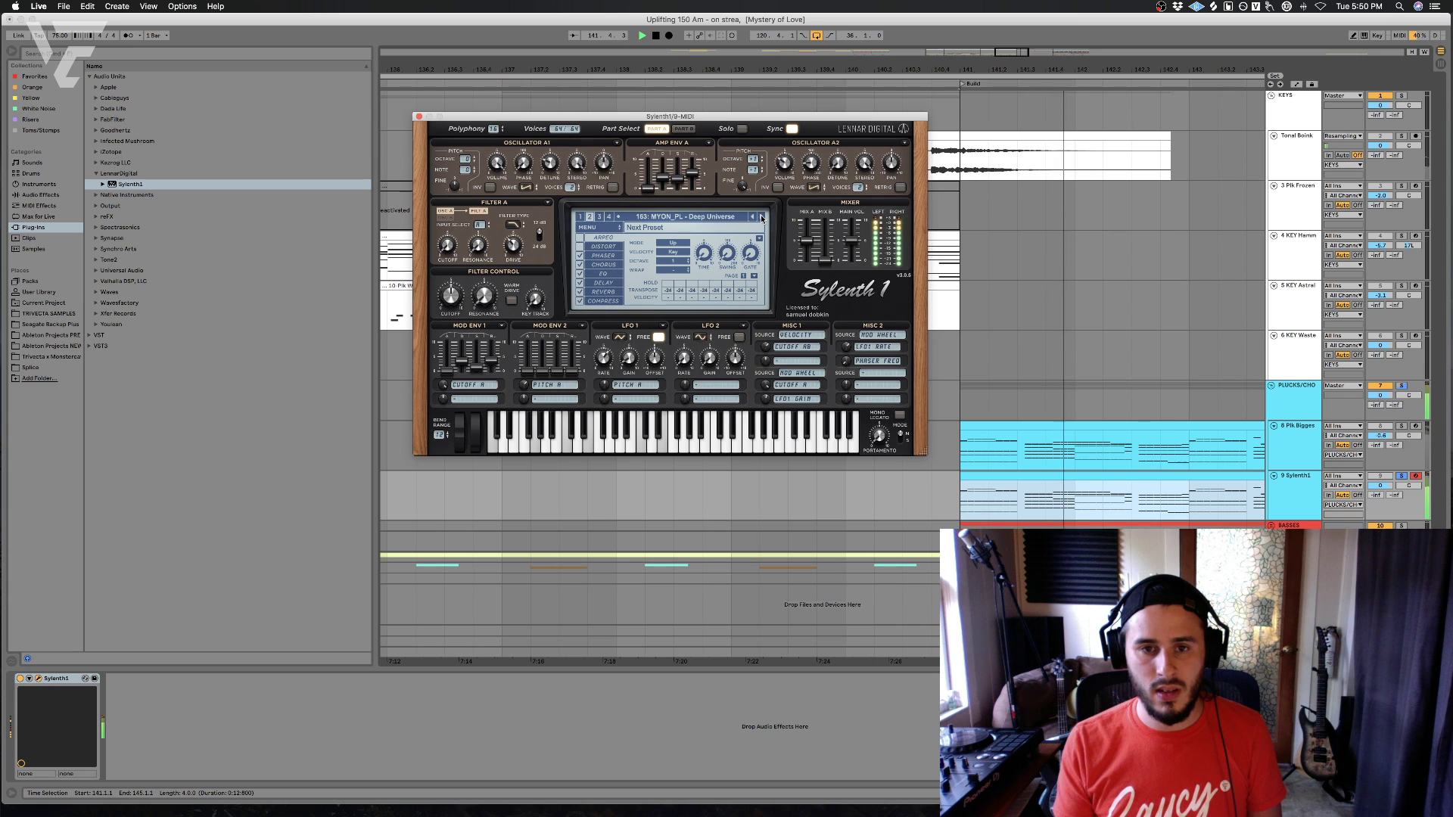
{"action": "left_click", "coordinate": [761, 218]}
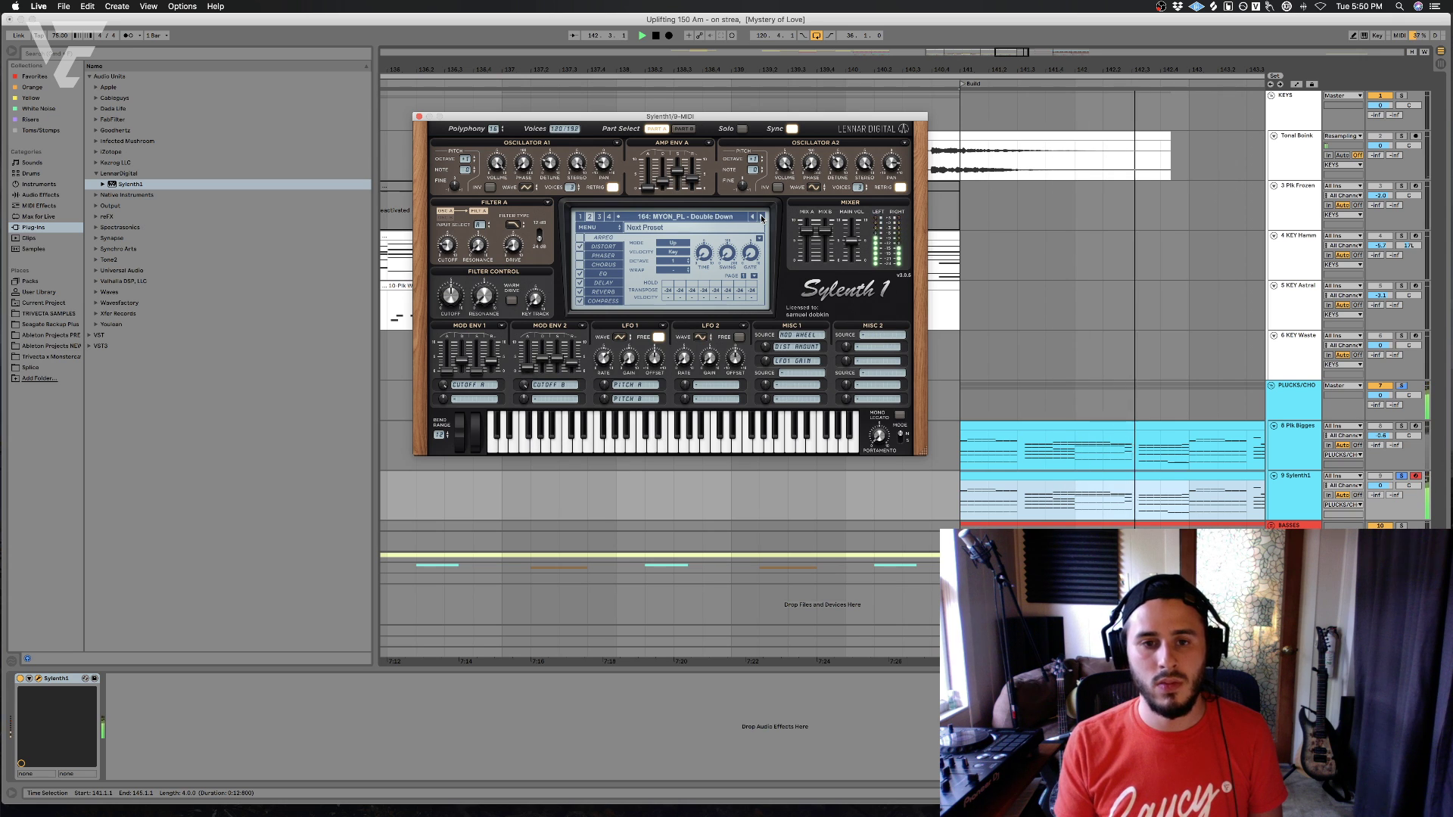
{"action": "left_click", "coordinate": [762, 217]}
{"action": "left_click", "coordinate": [762, 217]}
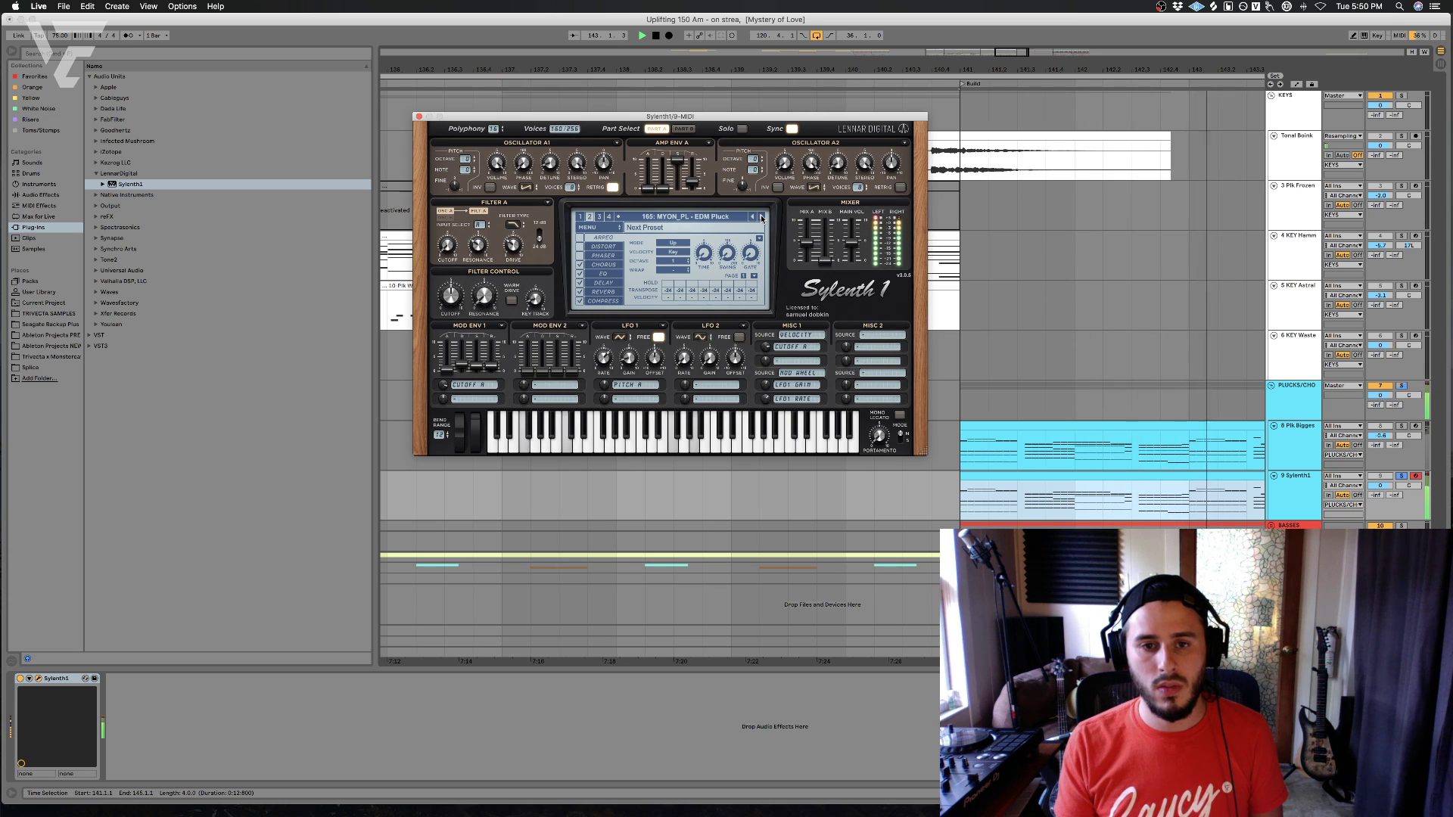
{"action": "left_click", "coordinate": [762, 217]}
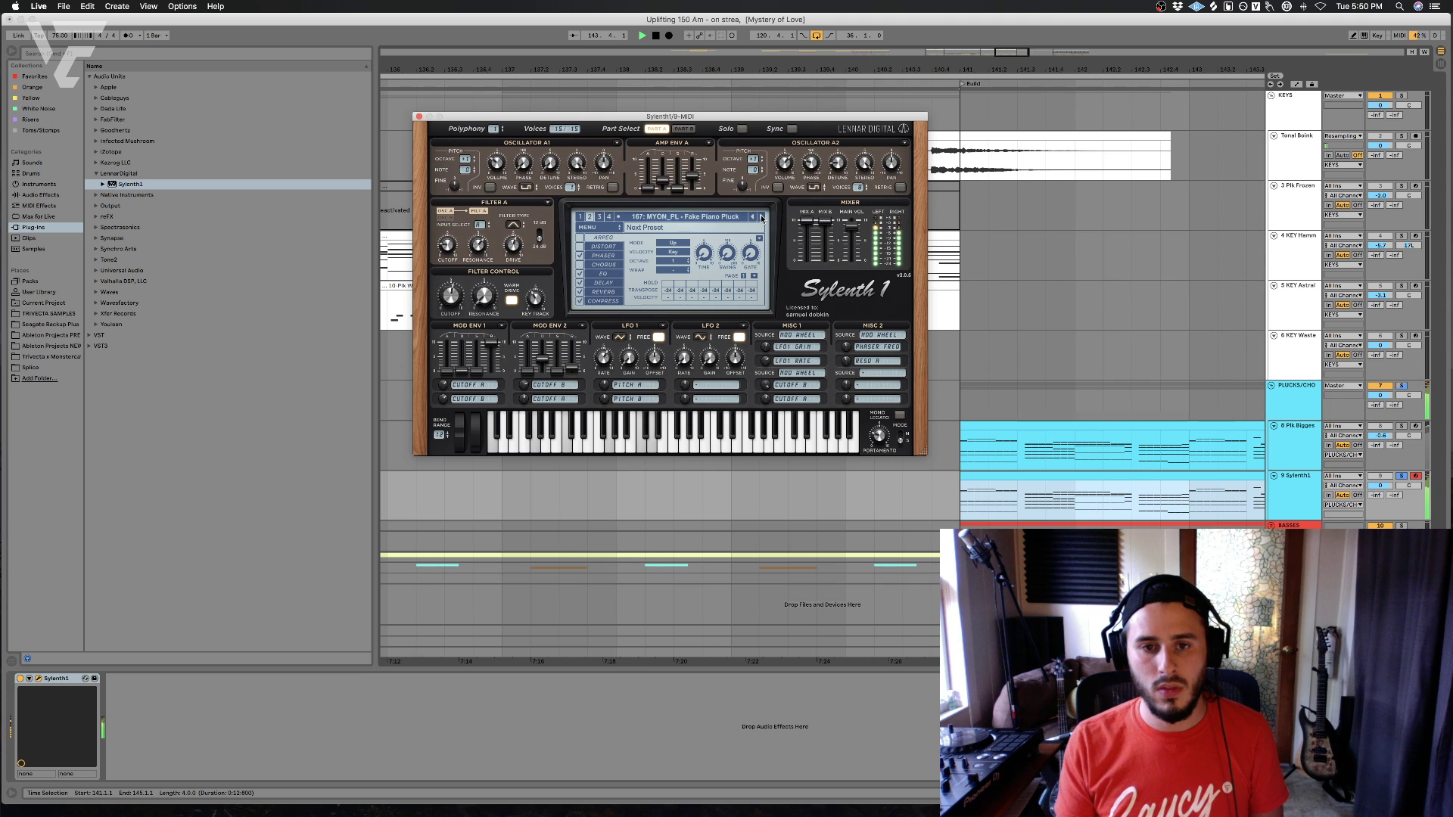
{"action": "left_click", "coordinate": [762, 217]}
{"action": "left_click", "coordinate": [762, 217]}
{"action": "left_click", "coordinate": [762, 217]}
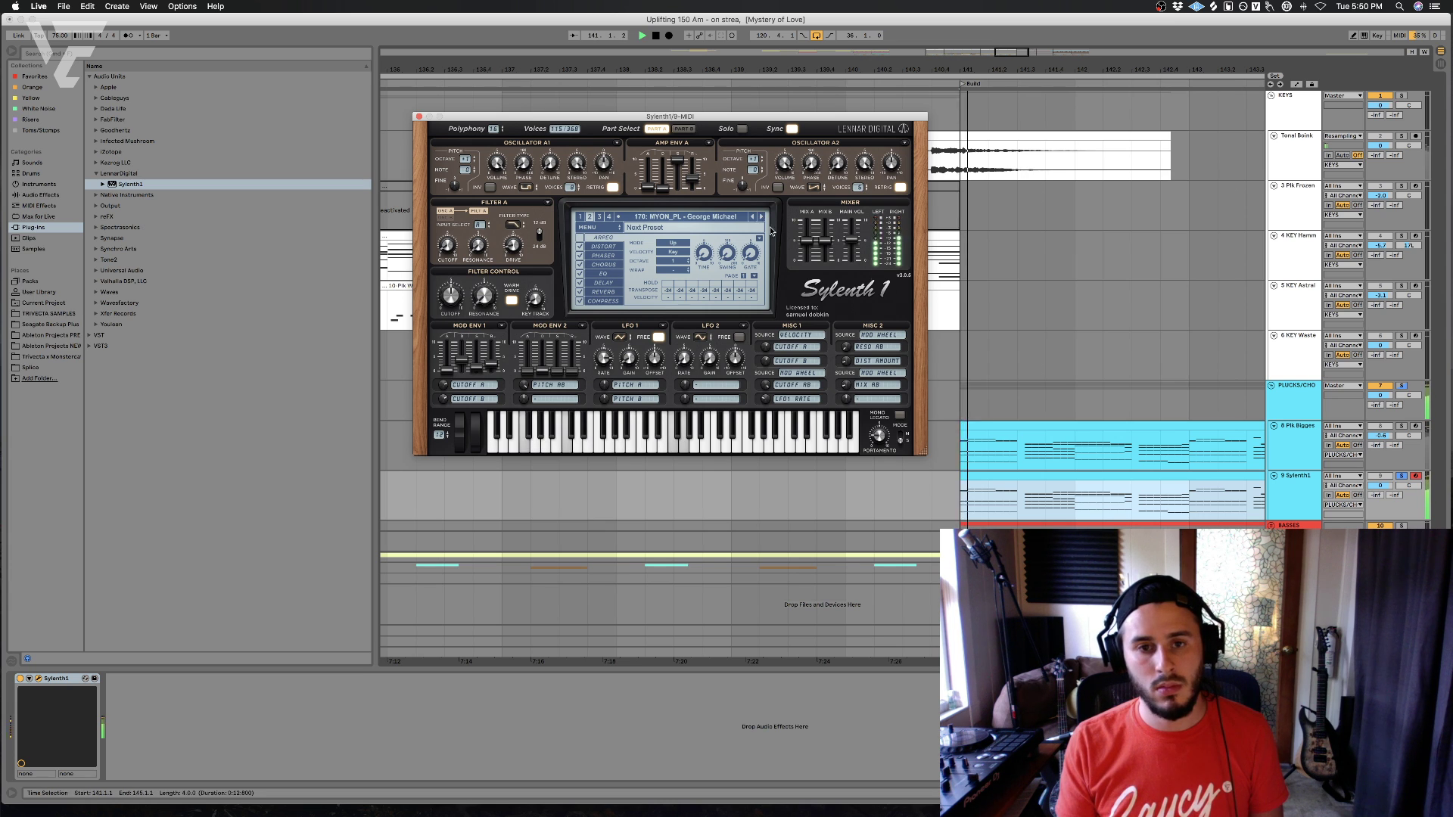
- Unsolo the Sylenth1 track, set its volume to -5.6 dB against the full mix, and stop playback
{"action": "left_click", "coordinate": [1401, 476]}
{"action": "left_click", "coordinate": [1380, 476]}
{"action": "left_click", "coordinate": [1382, 427]}
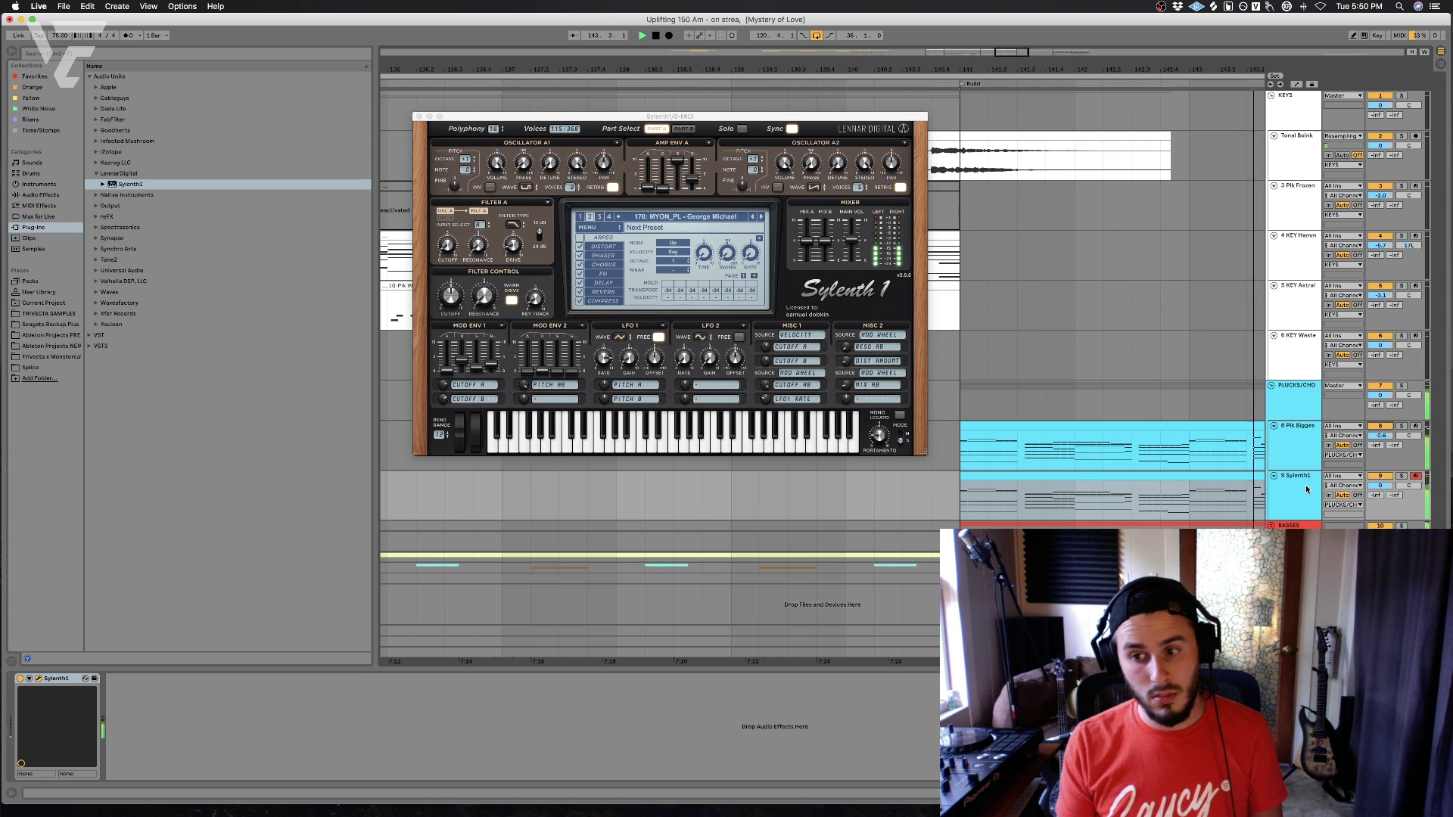
{"action": "left_click_drag", "start_coordinate": [1381, 485], "coordinate": [1381, 495]}
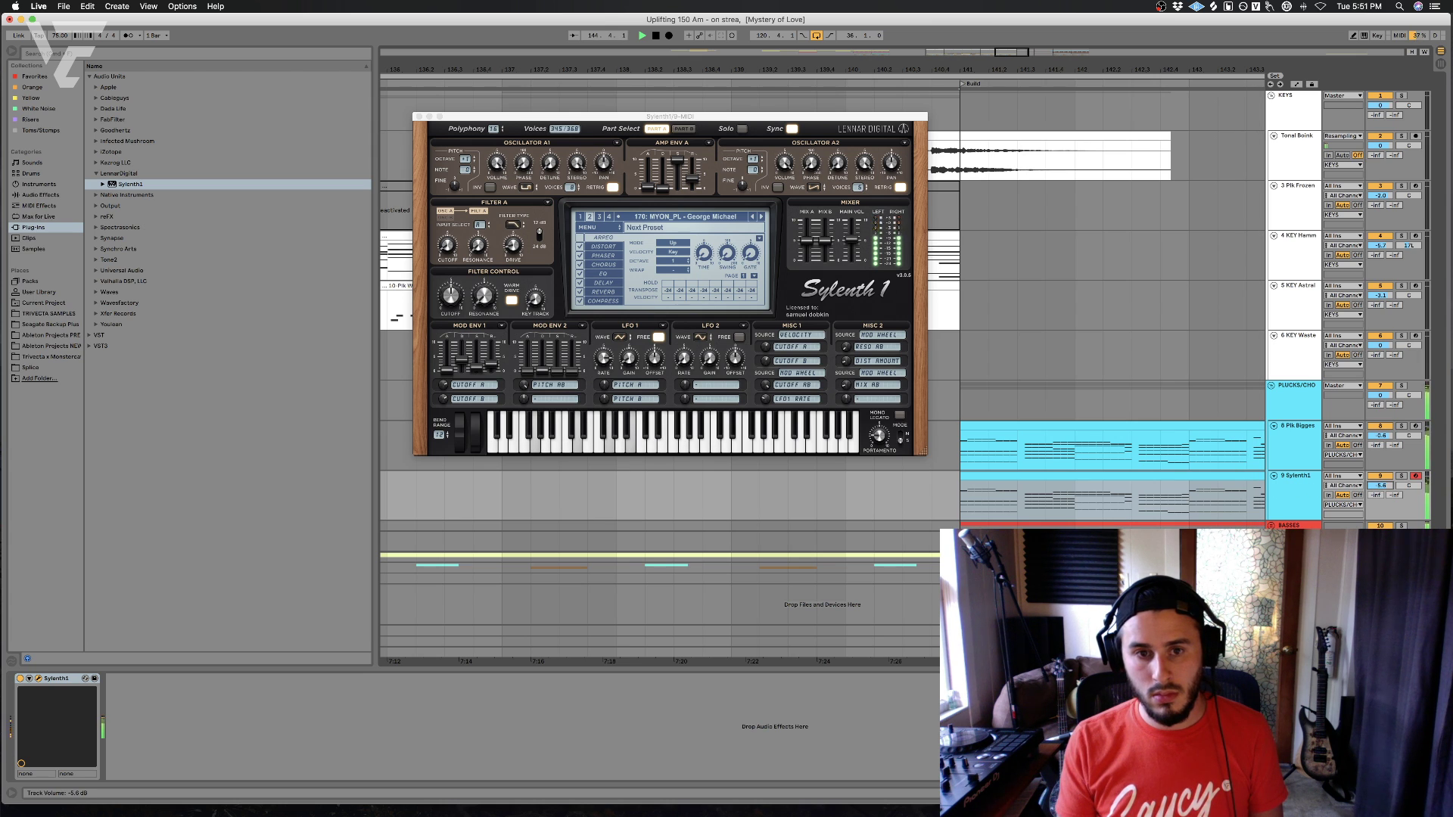
{"action": "left_click", "coordinate": [1297, 465]}
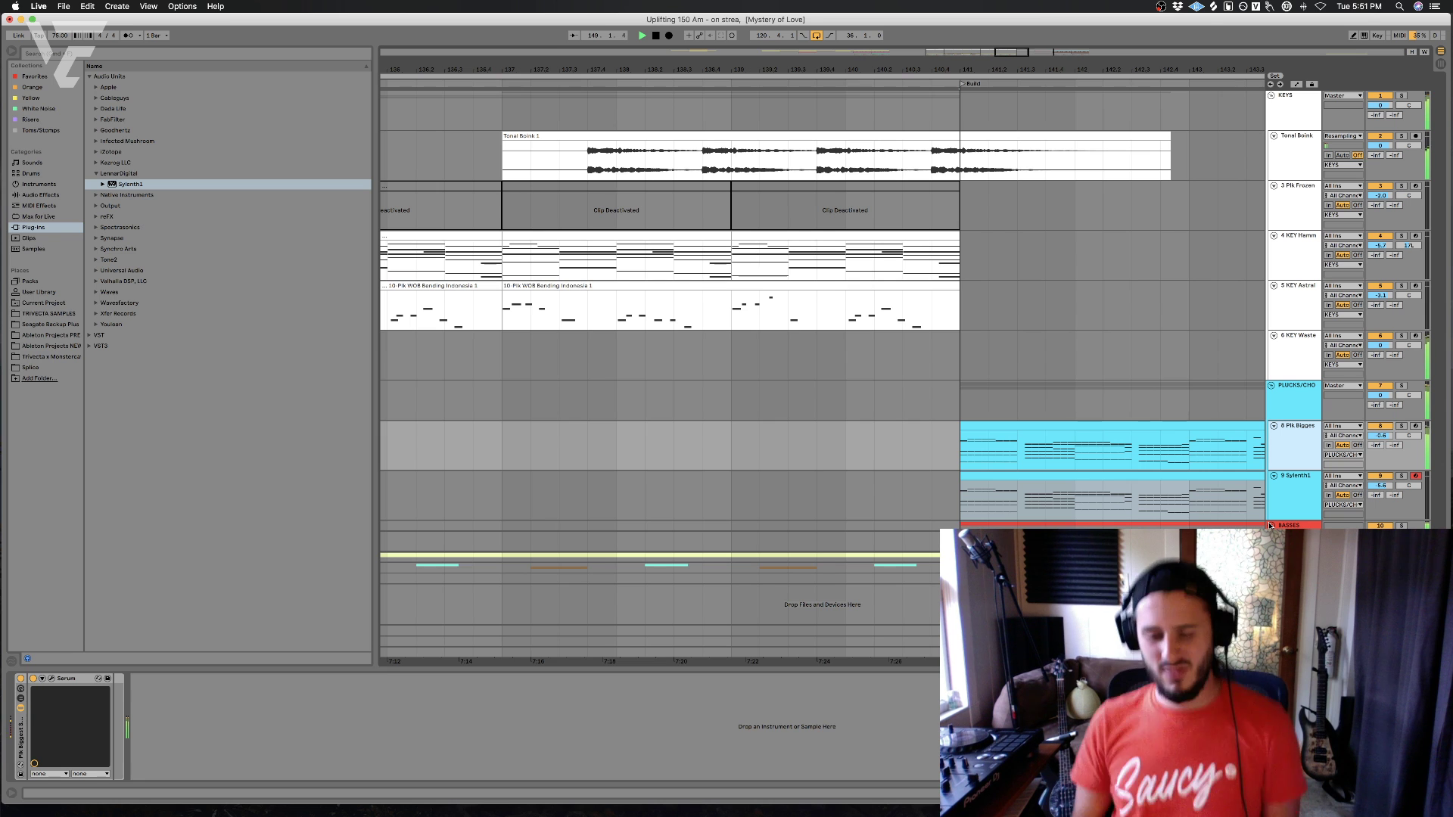
{"action": "key", "text": "space"}
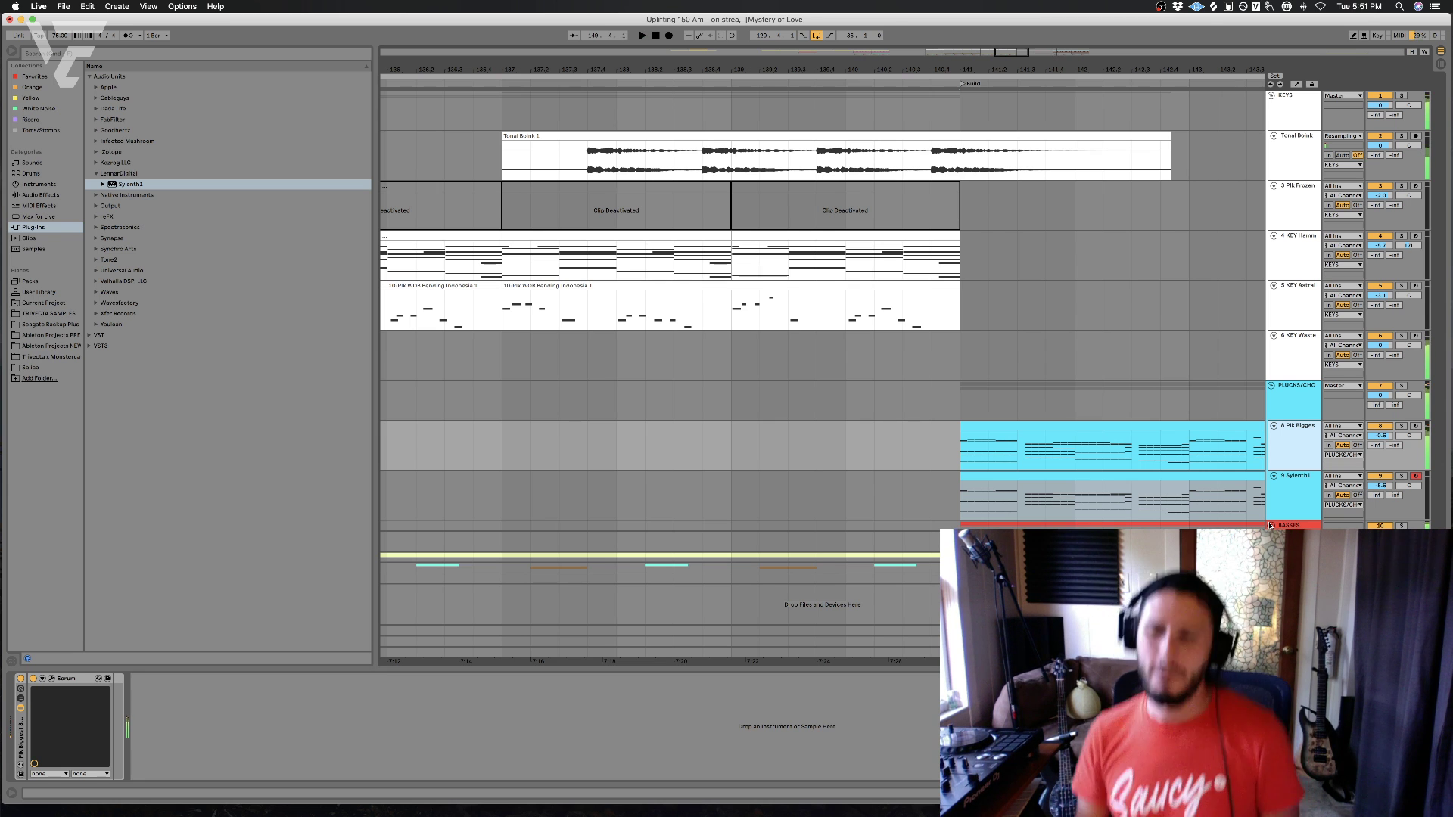
- Open Sylenth1 on its track and play the build from bar 141 to check the pluck layer against the mix
{"action": "left_click", "coordinate": [873, 422]}
{"action": "left_click", "coordinate": [901, 493]}
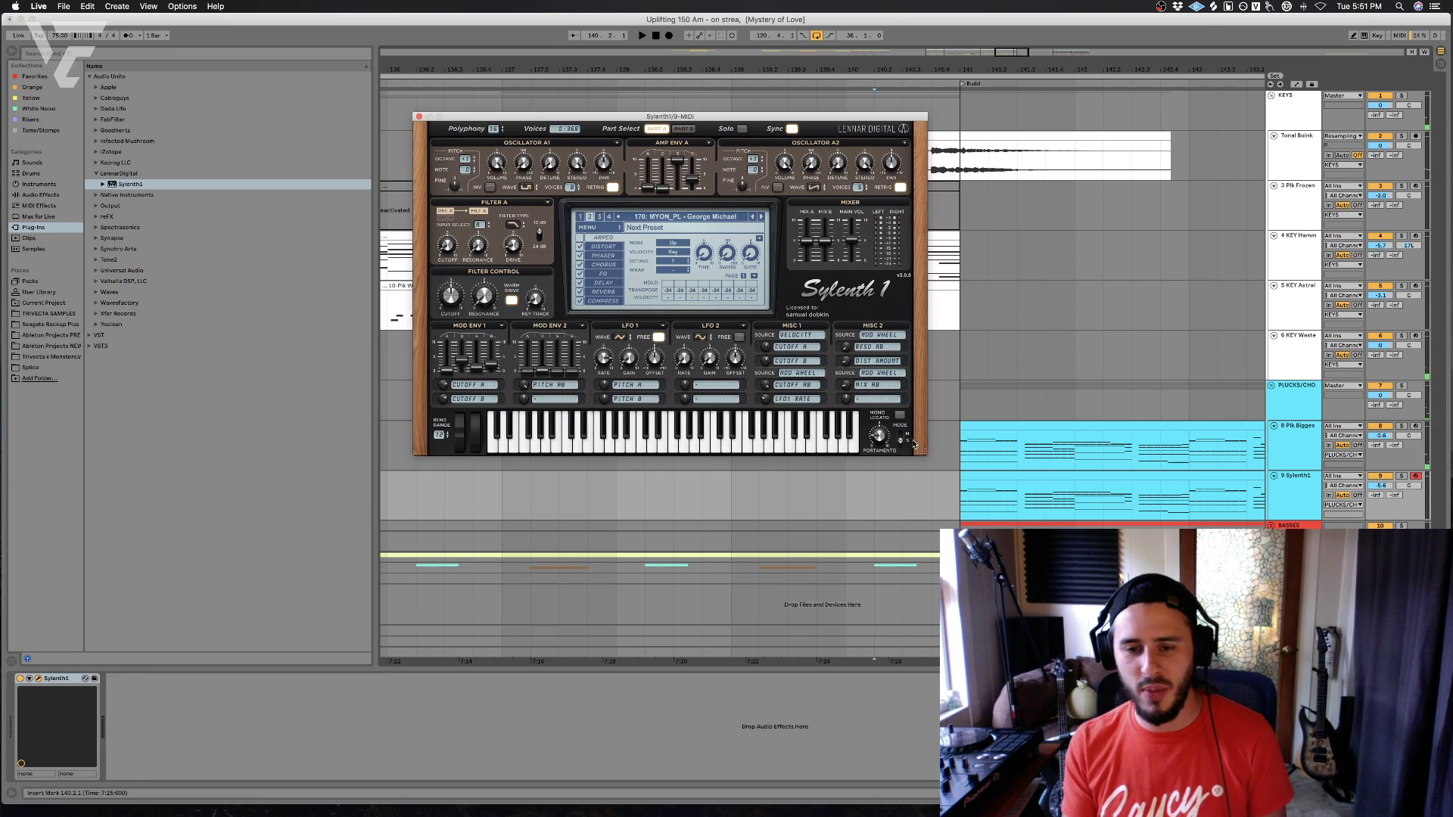
{"action": "left_click", "coordinate": [931, 447]}
{"action": "left_click", "coordinate": [925, 504]}
{"action": "key", "text": "space"}
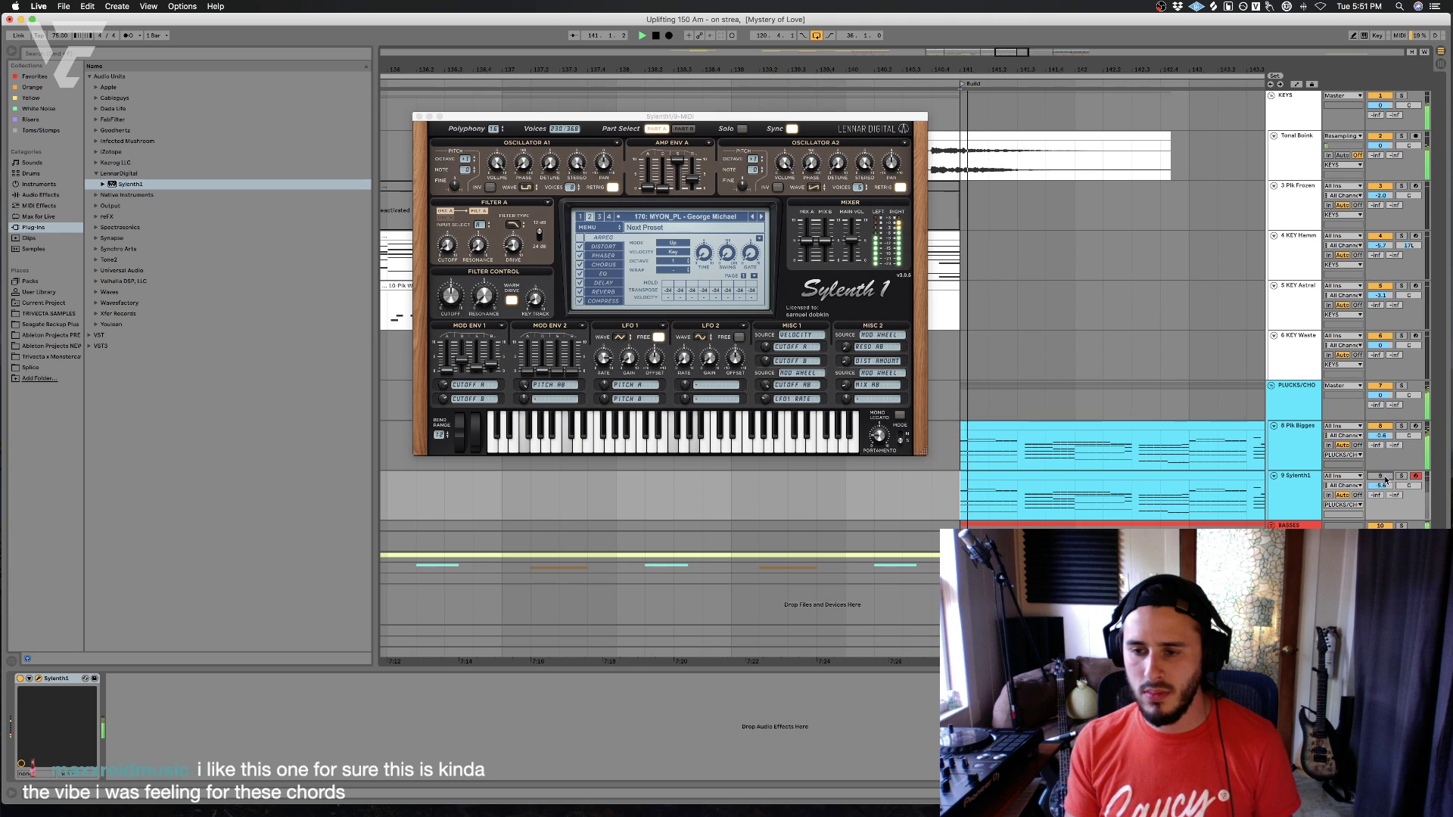
{"action": "key", "text": "space"}
- Insert a MIDI track below the Sylenth1 track, copy the pluck clip onto it at bar 141, and mute Sylenth1
{"action": "key", "text": "super+shift+t"}
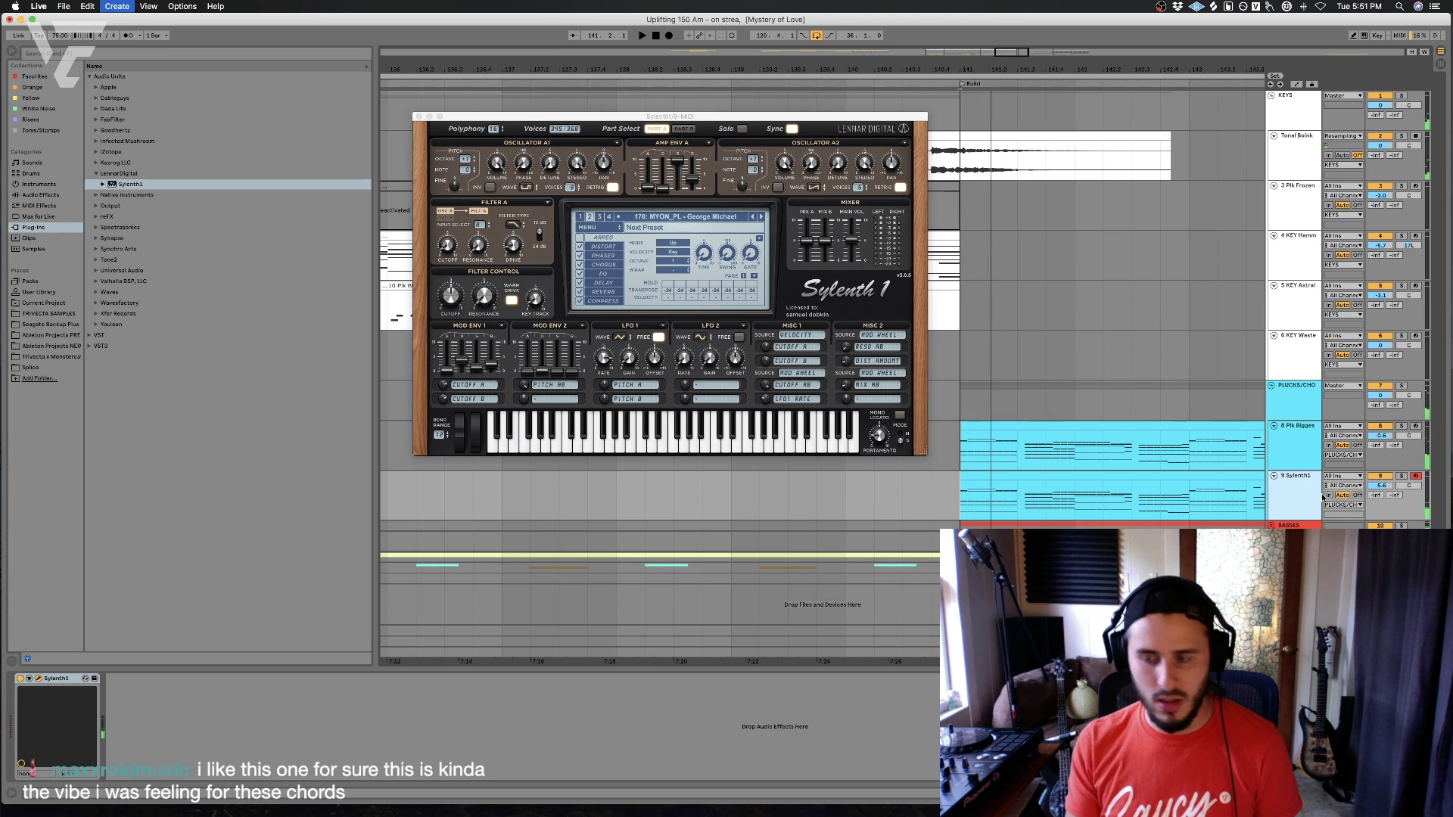
{"action": "left_click", "coordinate": [1027, 476]}
{"action": "left_click", "coordinate": [966, 541]}
{"action": "key", "text": "super+v"}
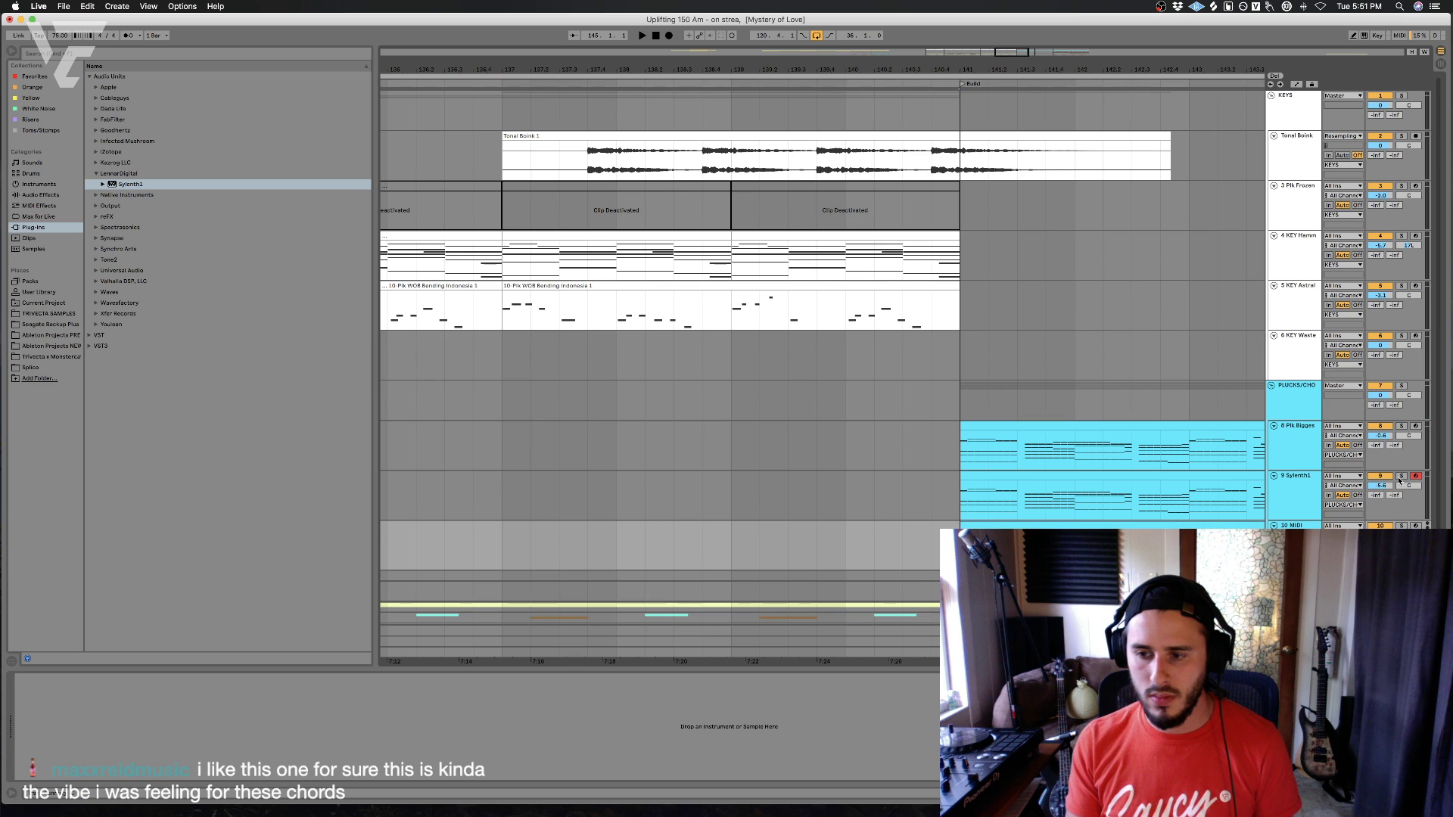
{"action": "left_click", "coordinate": [1382, 476]}
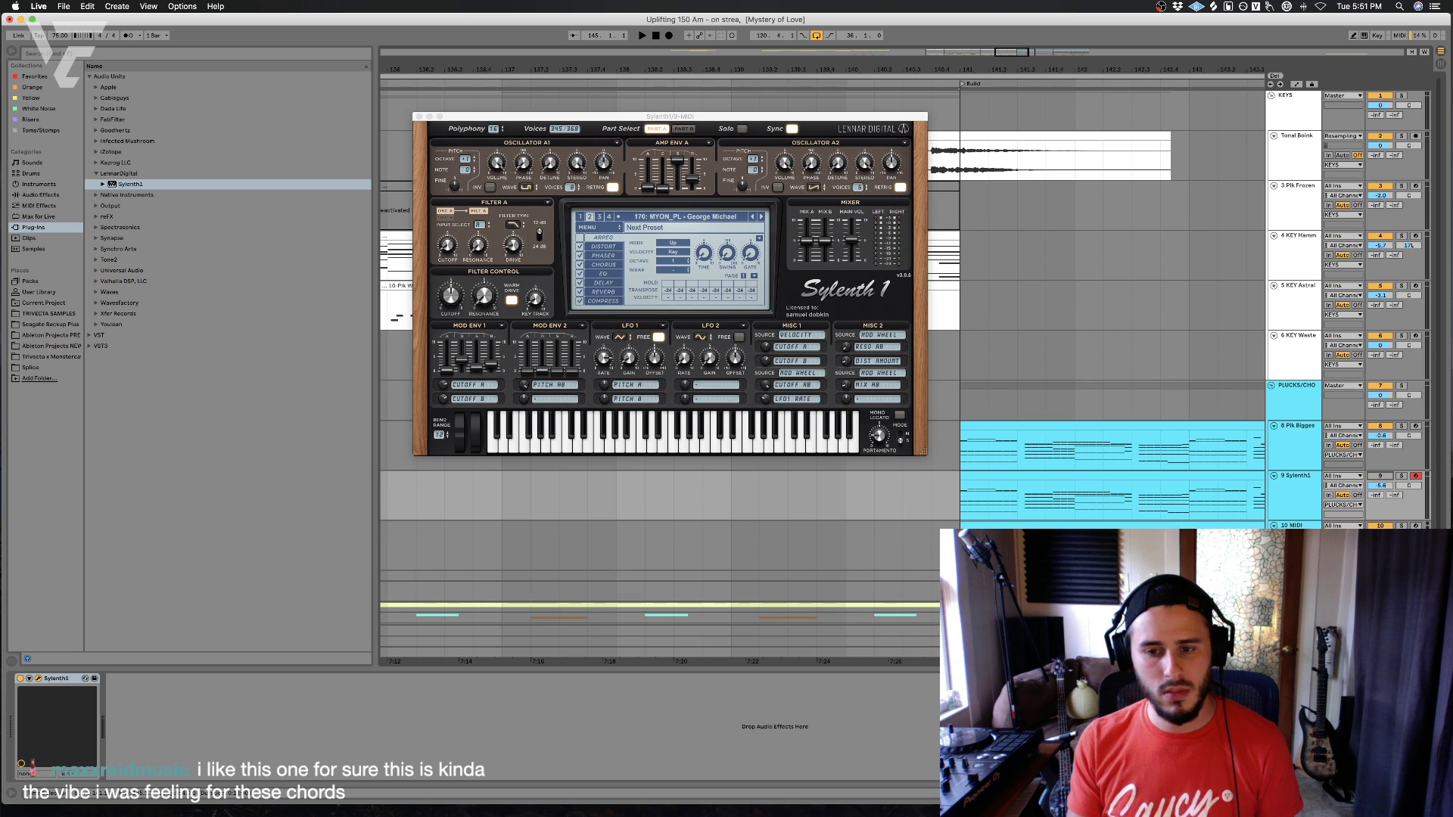
{"action": "key", "text": "Down"}
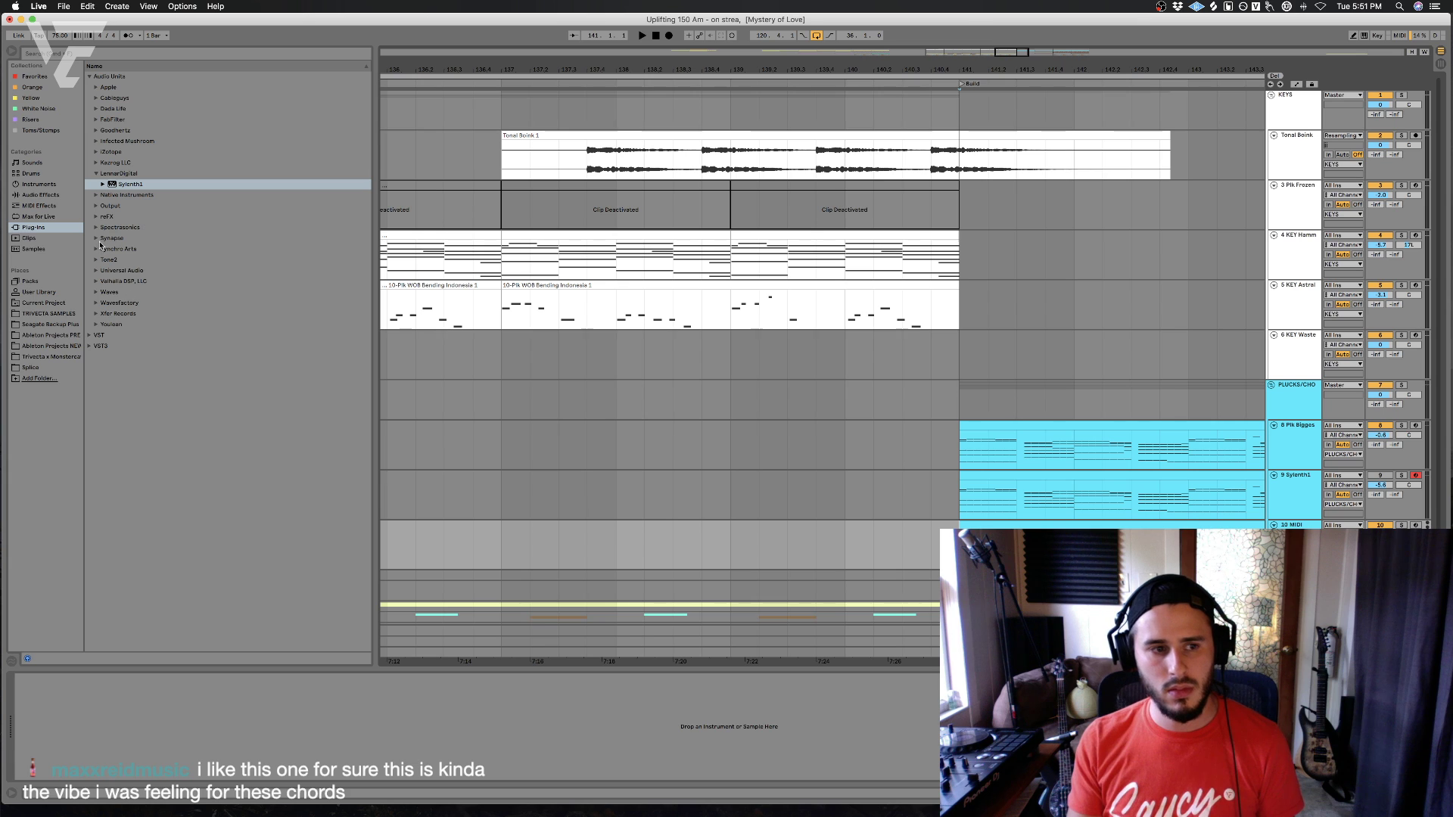
- Load Omnisphere on the new MIDI track and open its full patch browser with the patches sorted by rating
{"action": "left_click", "coordinate": [131, 228]}
{"action": "double_click", "coordinate": [131, 228]}
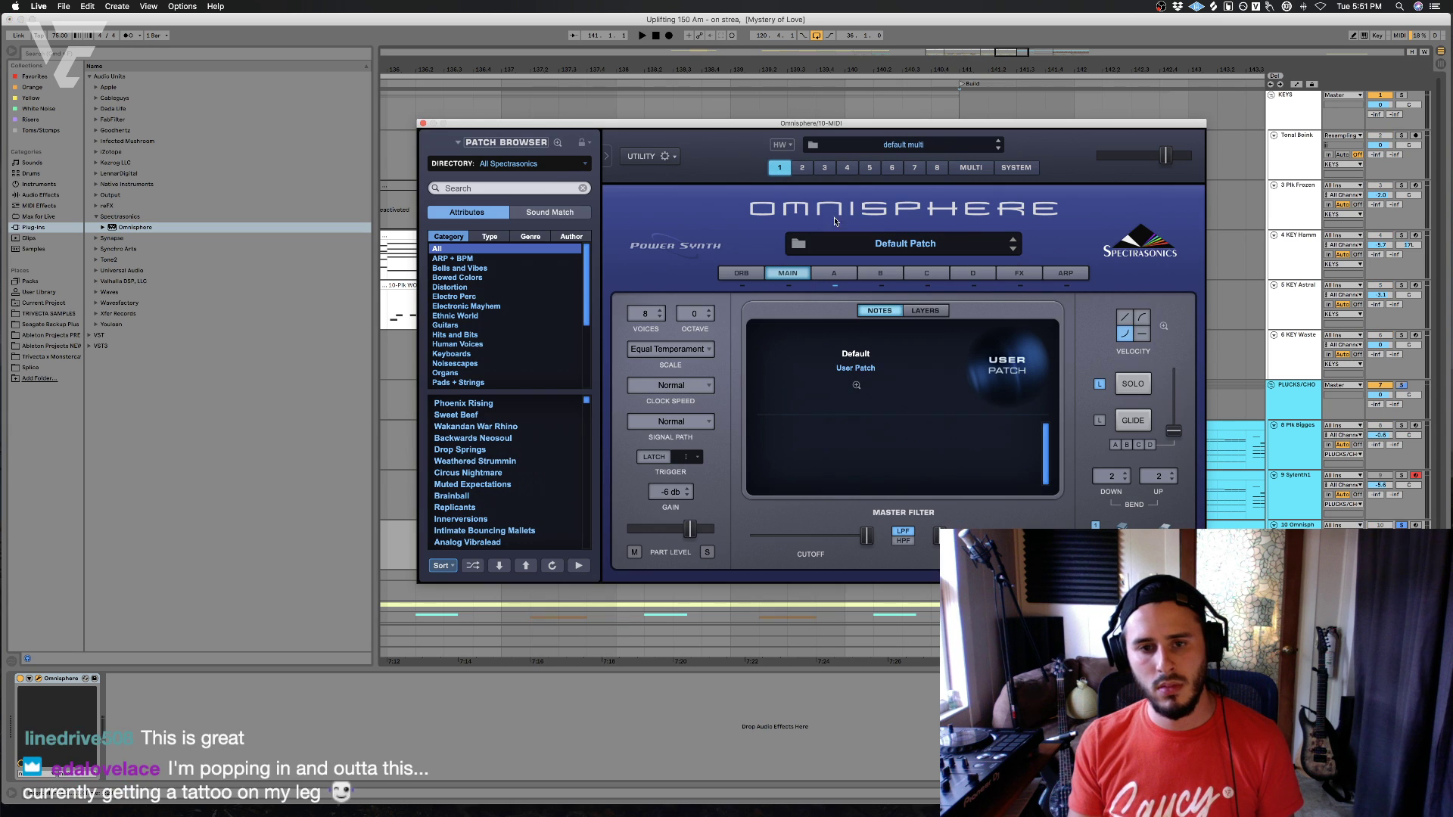
{"action": "left_click", "coordinate": [911, 252]}
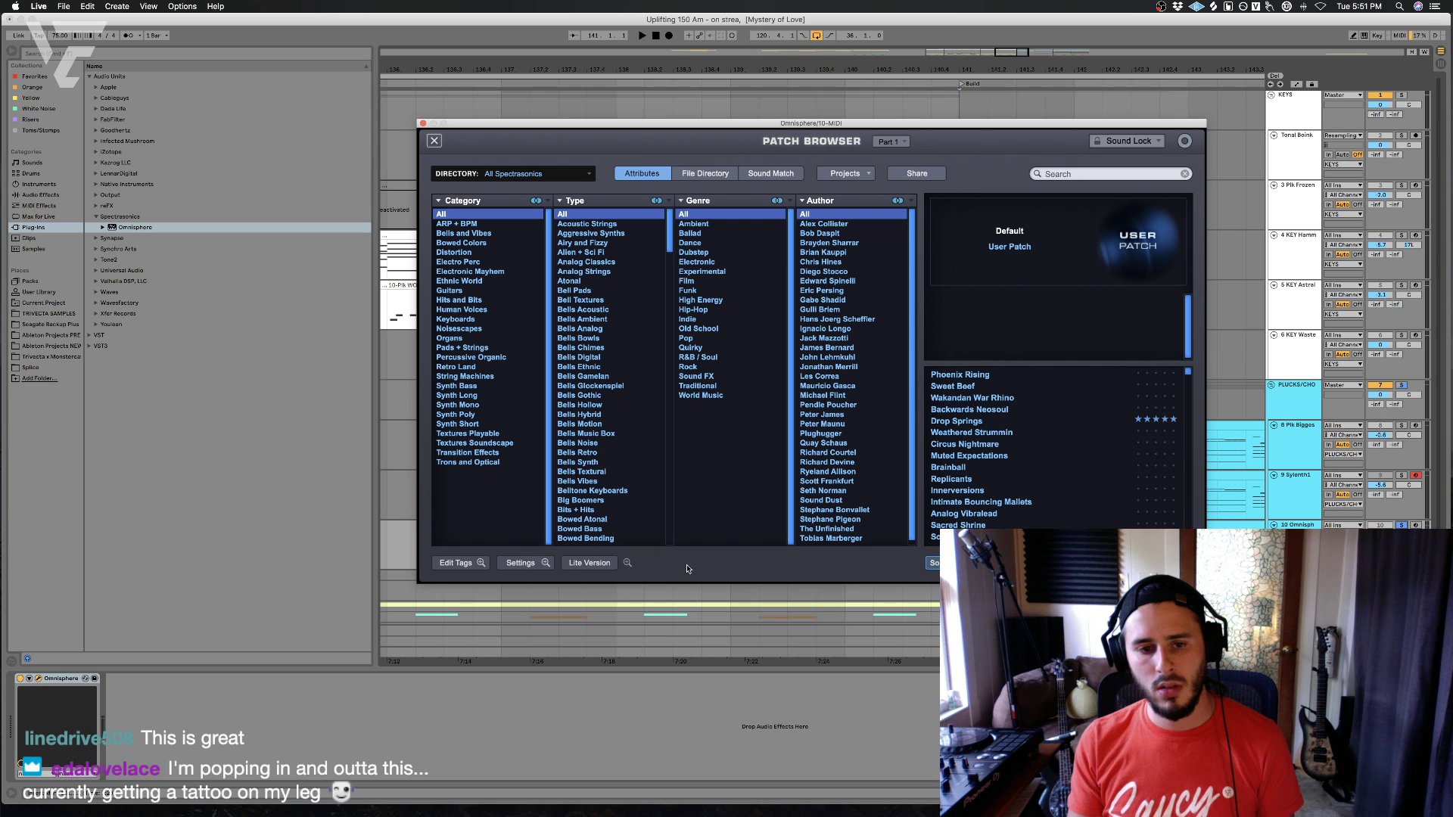
{"action": "left_click", "coordinate": [932, 563]}
{"action": "left_click", "coordinate": [933, 572]}
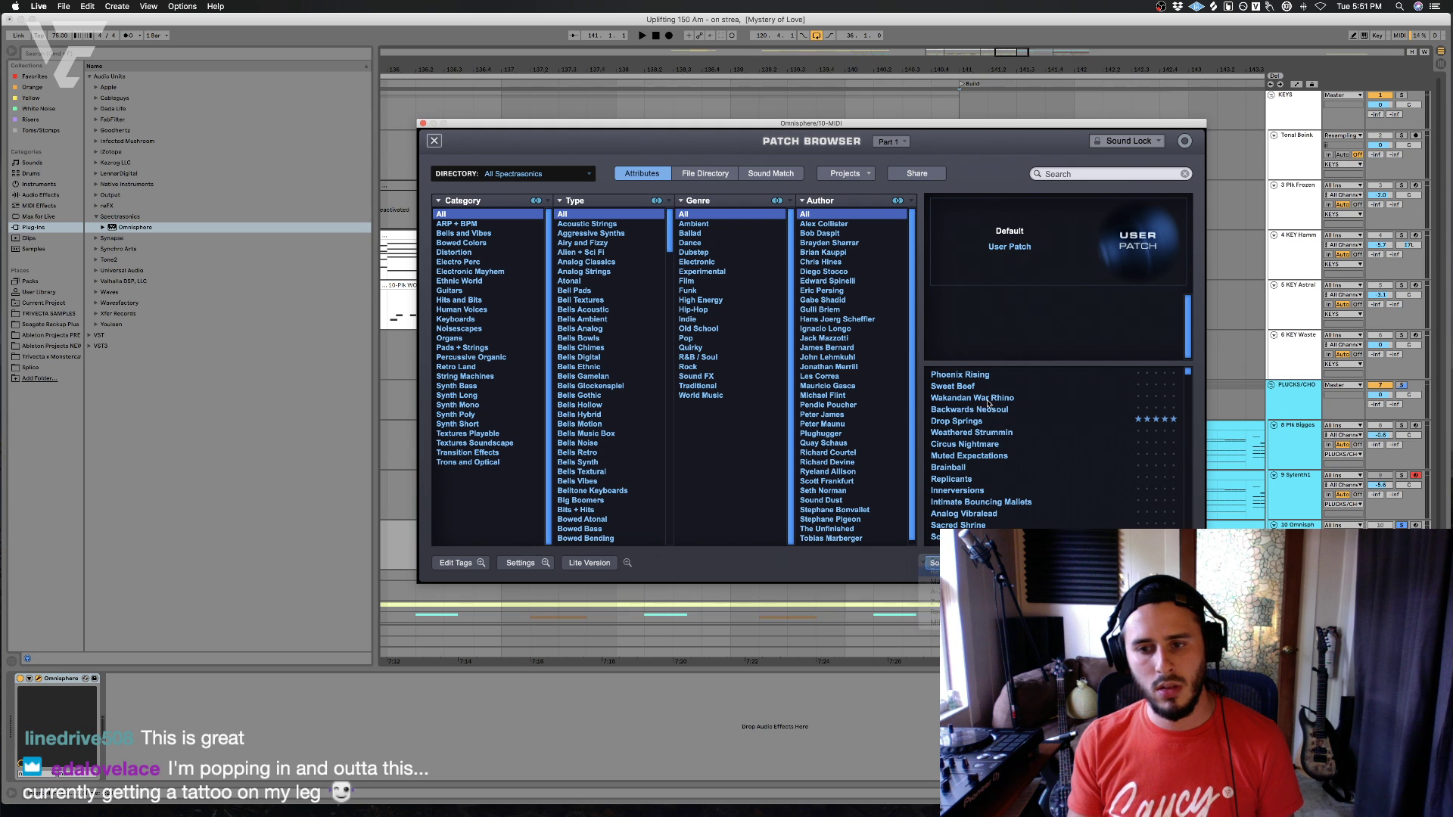
- Audition the top-rated Omnisphere patches from "An Ode to Eternal Youth" to "Chaotic Glock" over the clip, settling on "Bending Indonesia"
{"action": "left_click", "coordinate": [985, 388]}
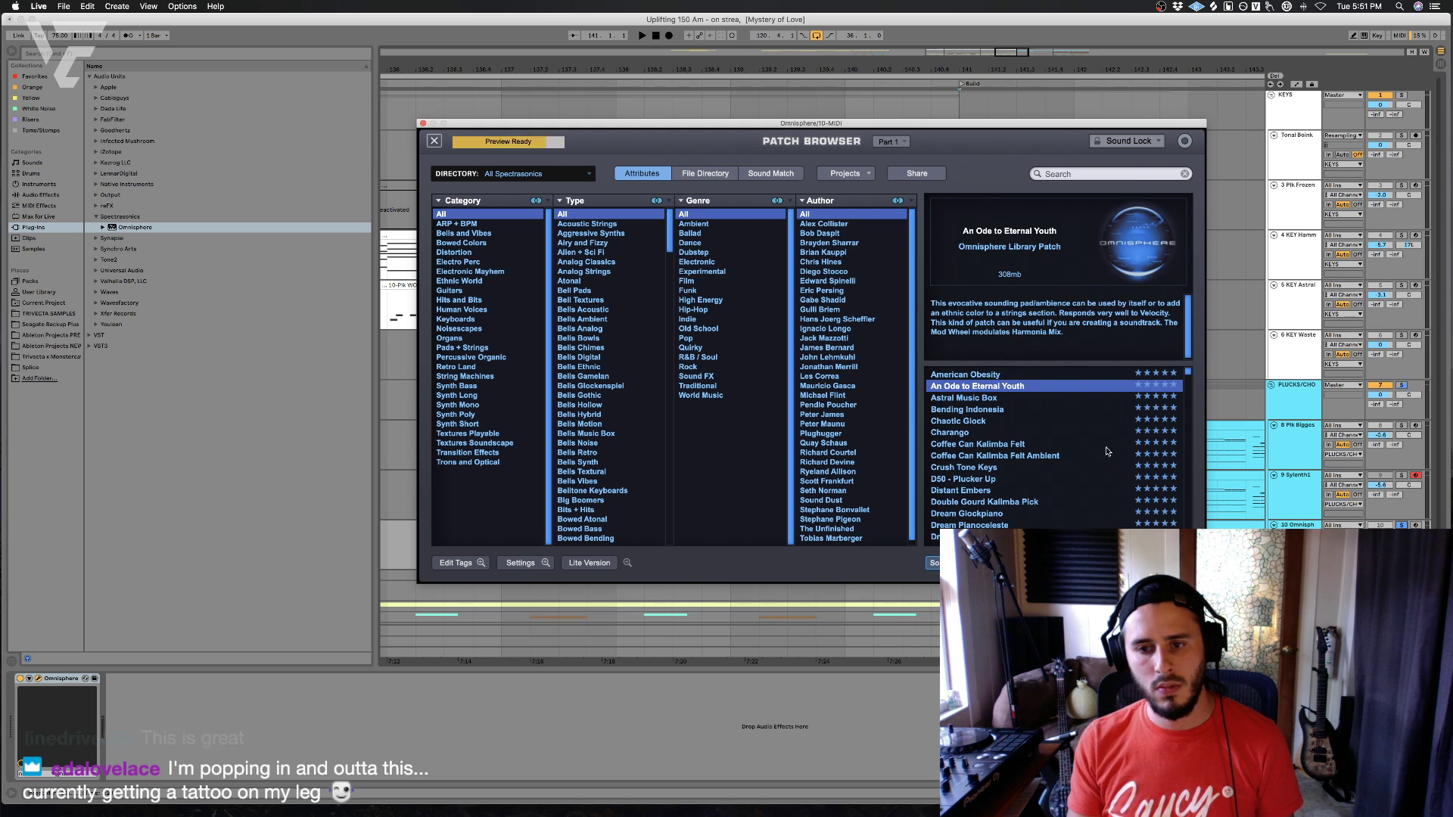
{"action": "key", "text": "space"}
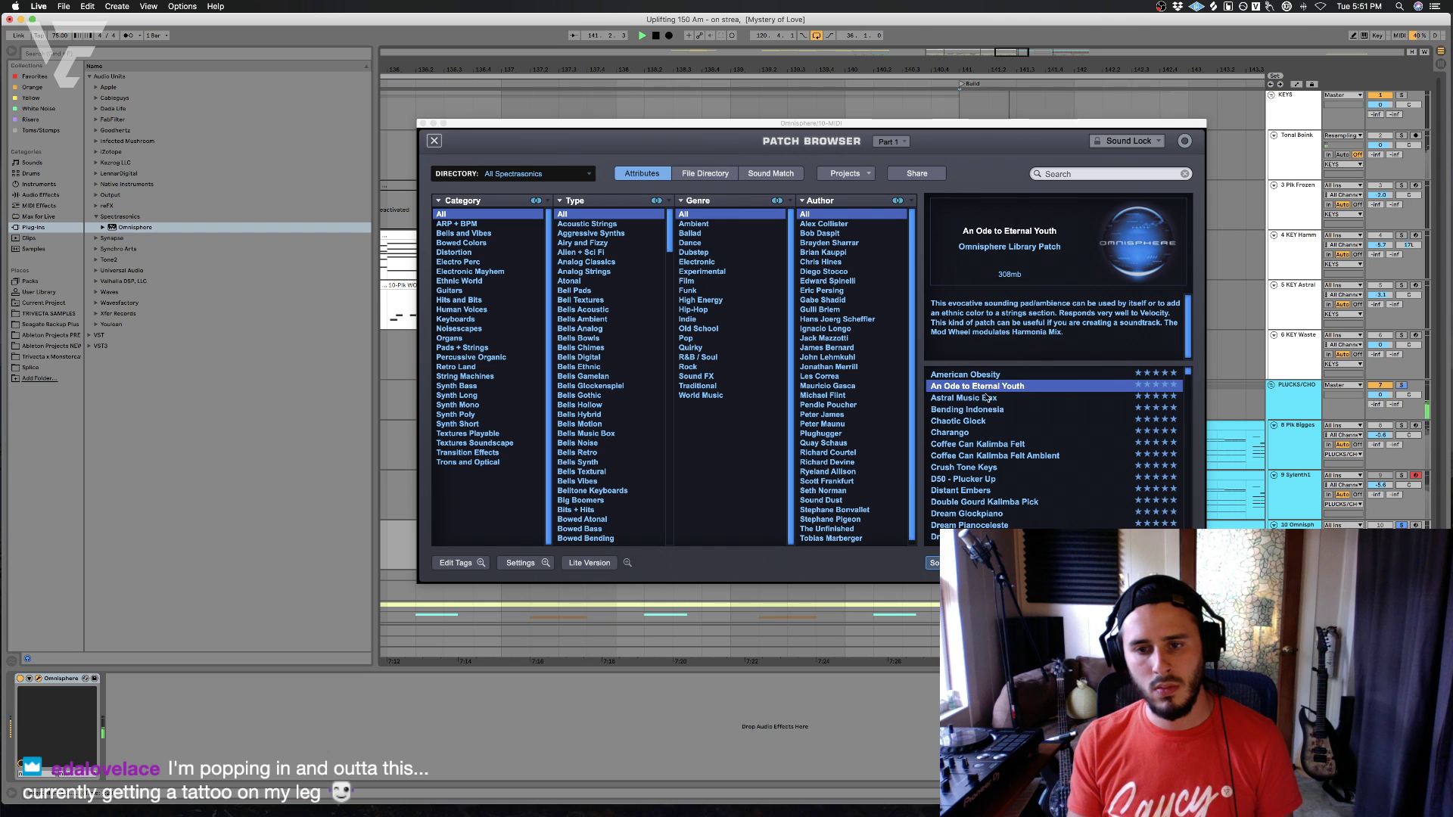
{"action": "left_click", "coordinate": [986, 397]}
{"action": "left_click", "coordinate": [985, 410]}
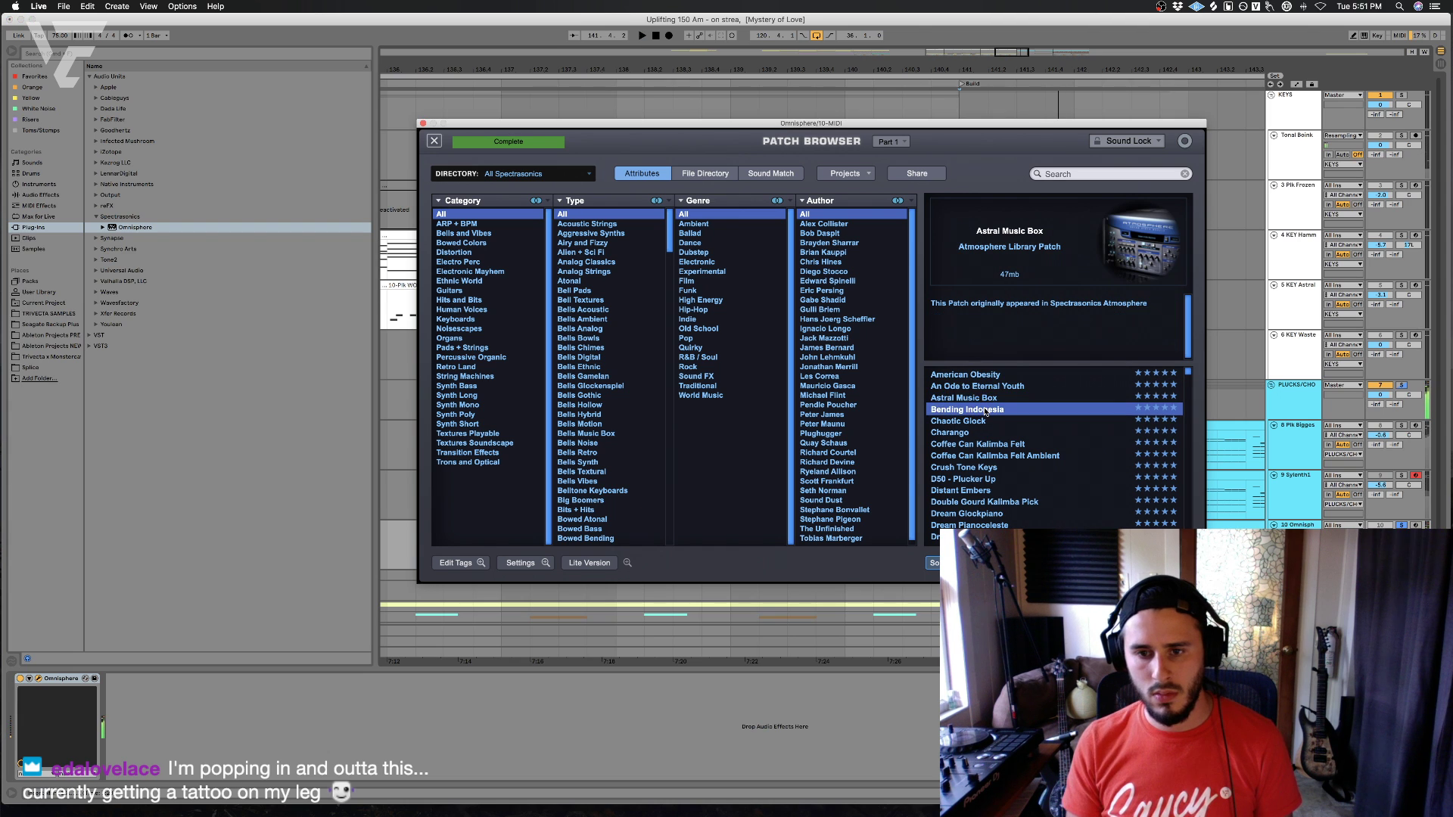
{"action": "left_click", "coordinate": [985, 421]}
{"action": "left_click", "coordinate": [985, 410]}
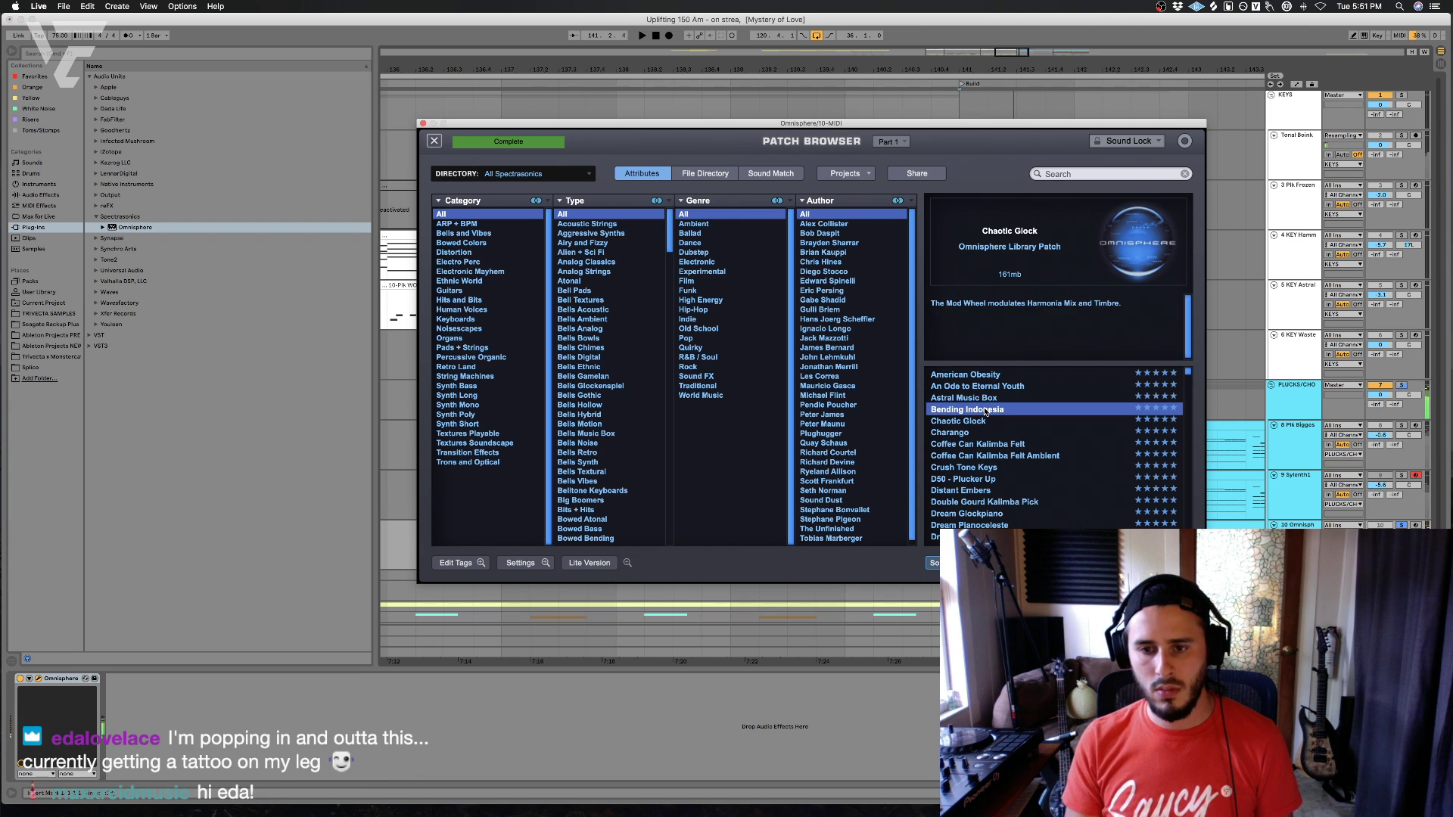
{"action": "left_click", "coordinate": [1246, 527]}
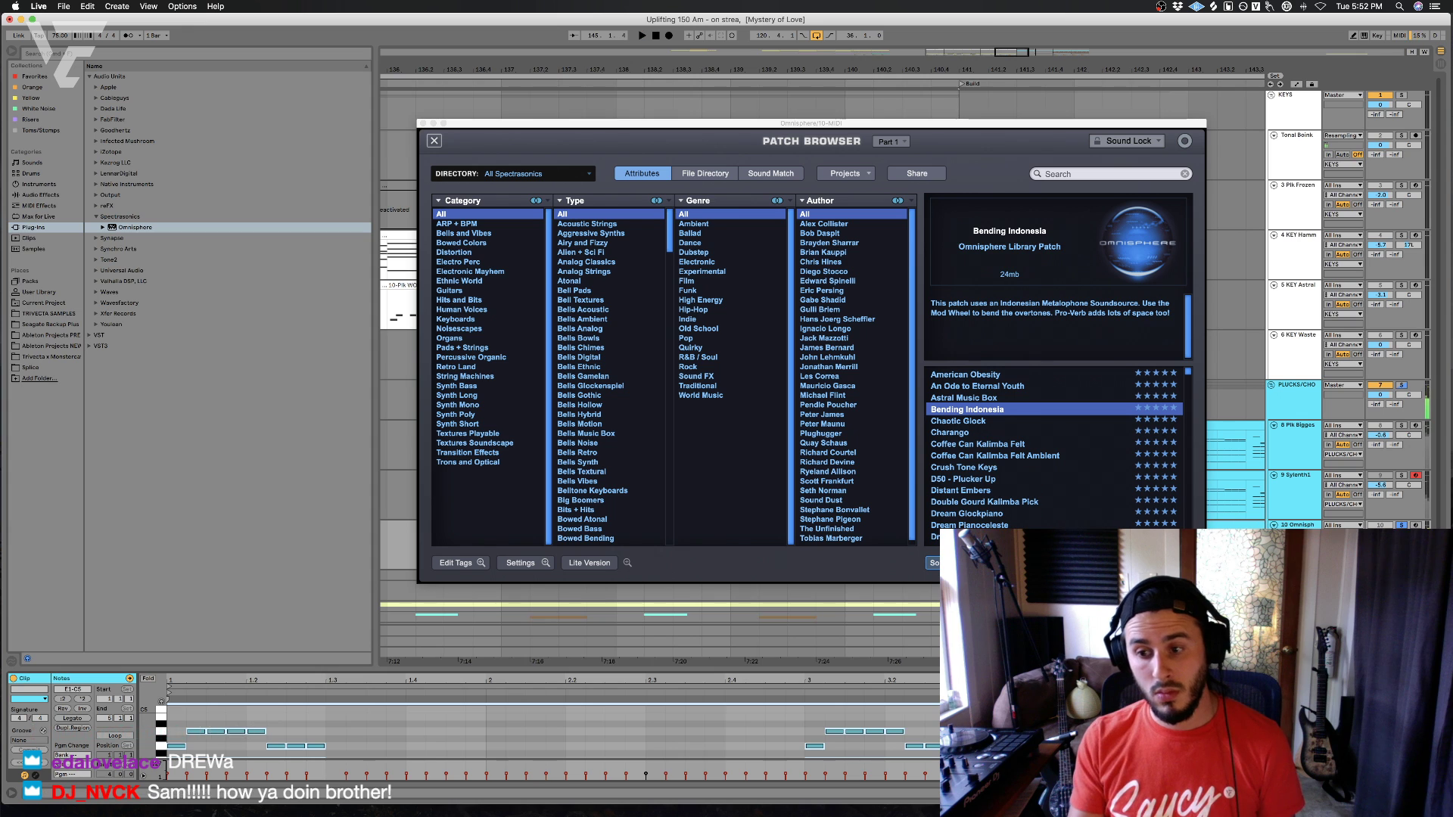
- Duplicate the Omnisphere track with its "Bending Indonesia" patch and reselect the original Omnisphere track
{"action": "key", "text": "space"}
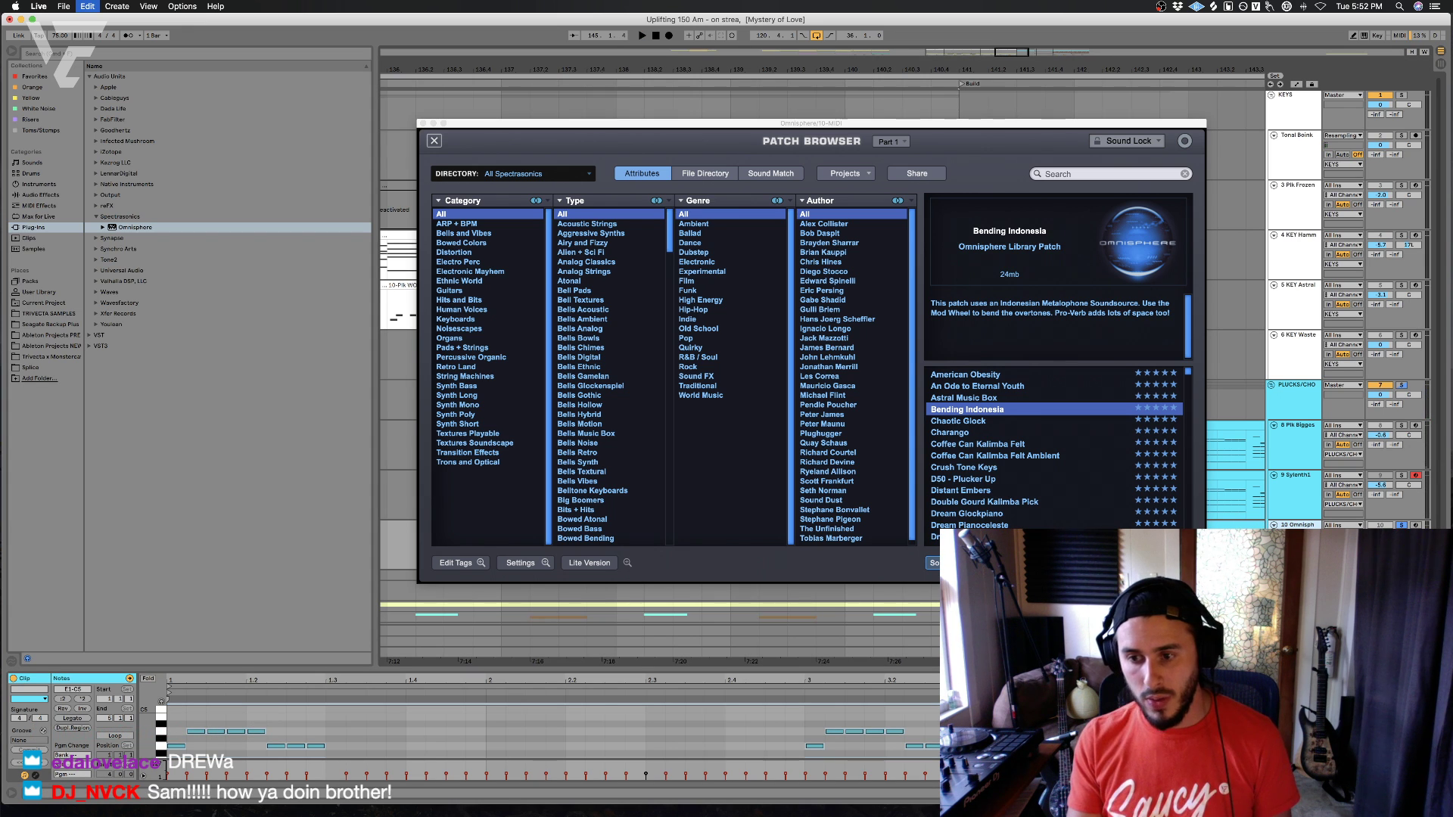
{"action": "left_click", "coordinate": [1305, 493]}
{"action": "left_click", "coordinate": [1304, 542]}
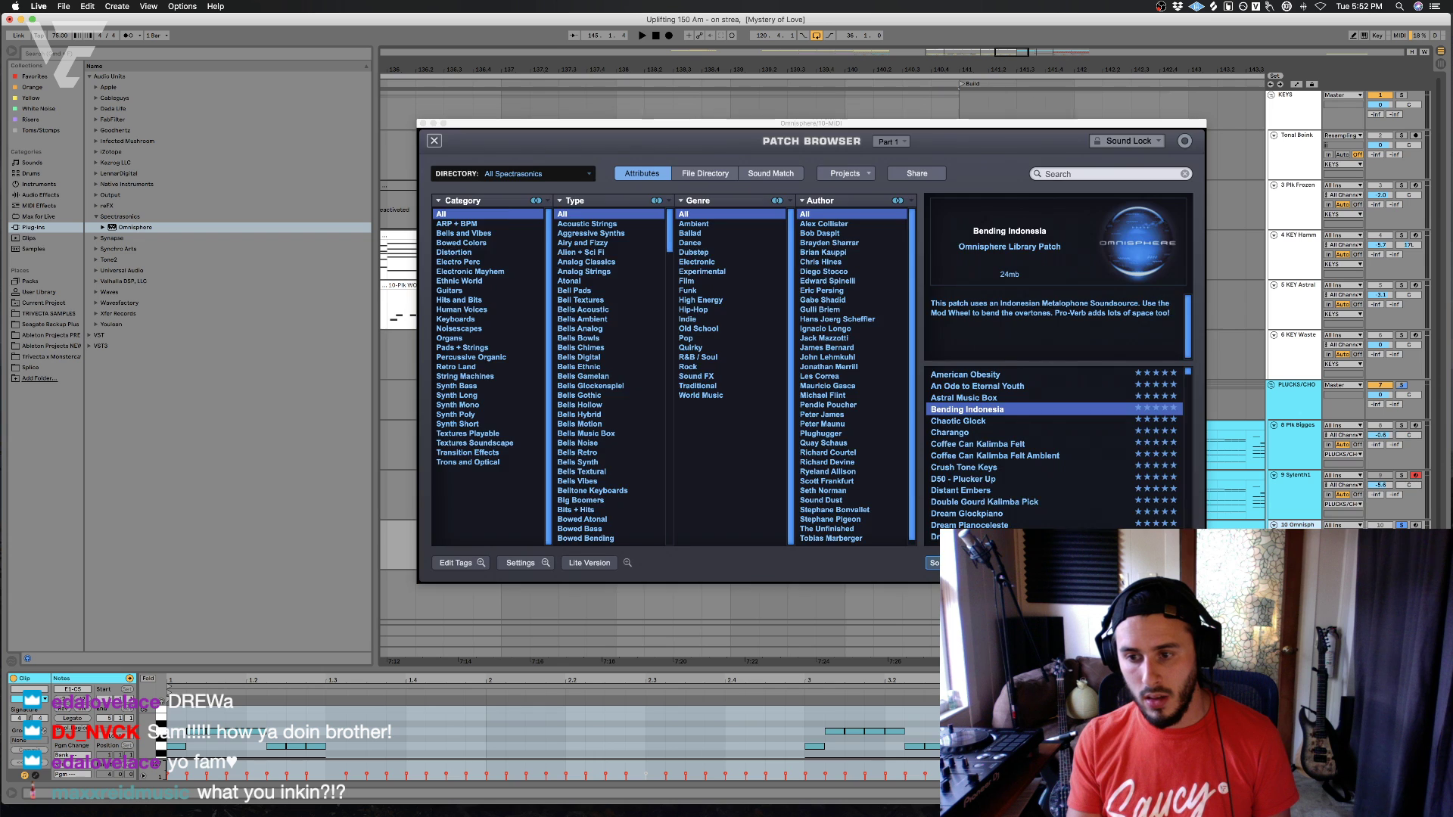
{"action": "left_click", "coordinate": [1305, 591]}
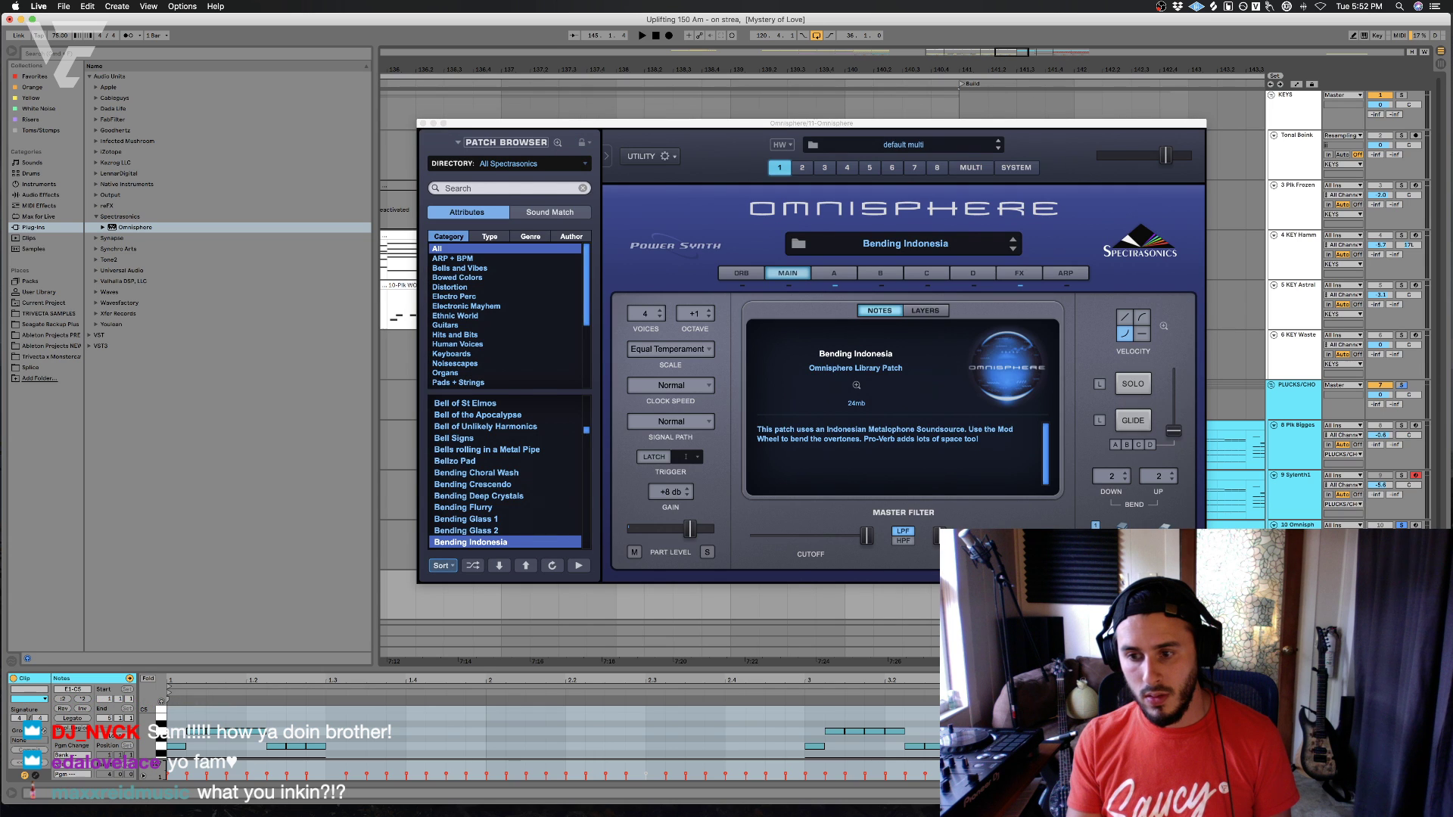
{"action": "left_click", "coordinate": [1303, 525]}
{"action": "left_click", "coordinate": [1303, 574]}
{"action": "left_click", "coordinate": [1303, 524]}
- Audition patches after "Chaotic Glock" on the original Omnisphere track, settle on "Crush Tone Keys", and close the plug-in window
{"action": "key", "text": "space"}
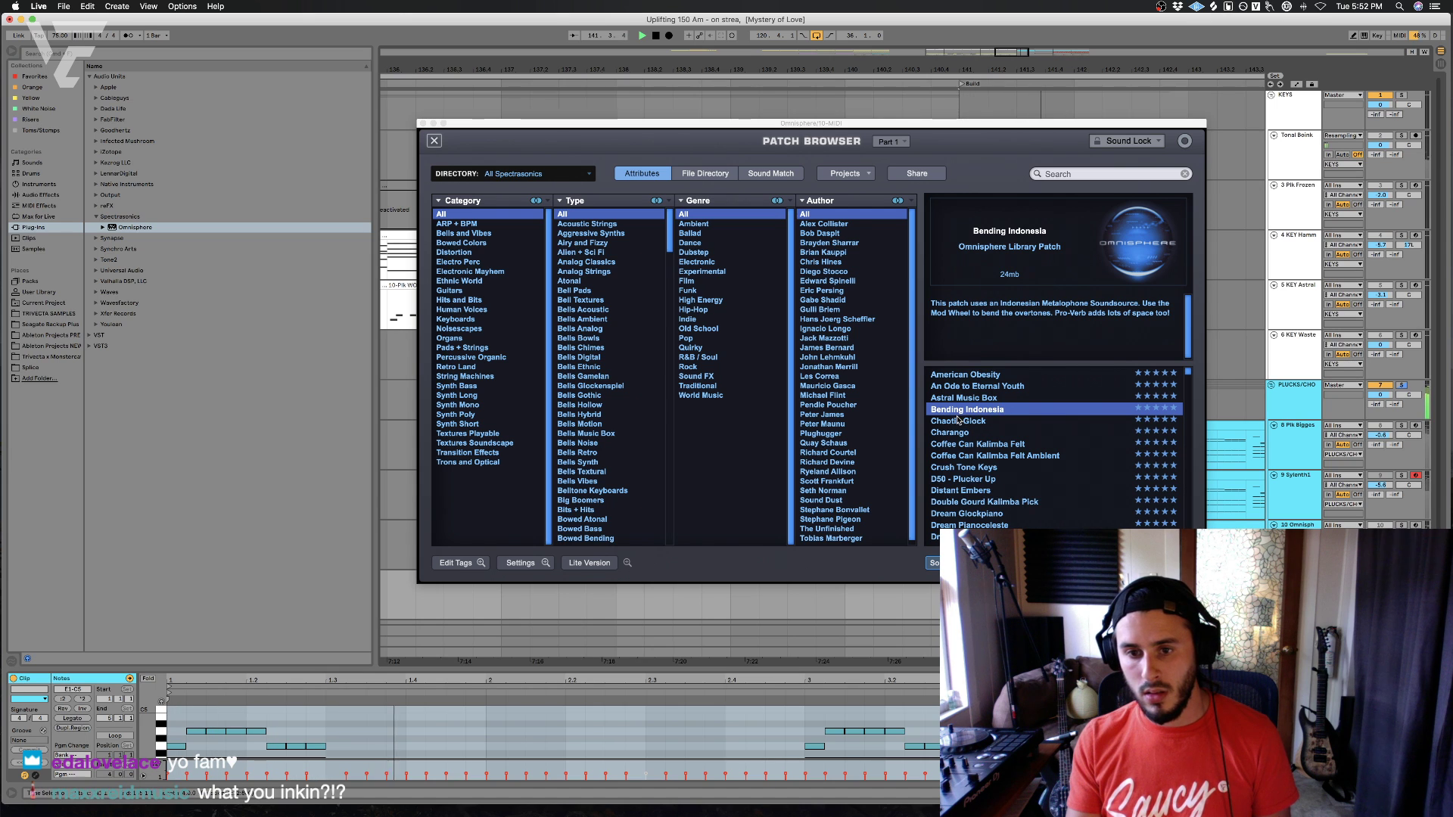
{"action": "left_click", "coordinate": [956, 420]}
{"action": "key", "text": "Down"}
{"action": "key", "text": "Down"}
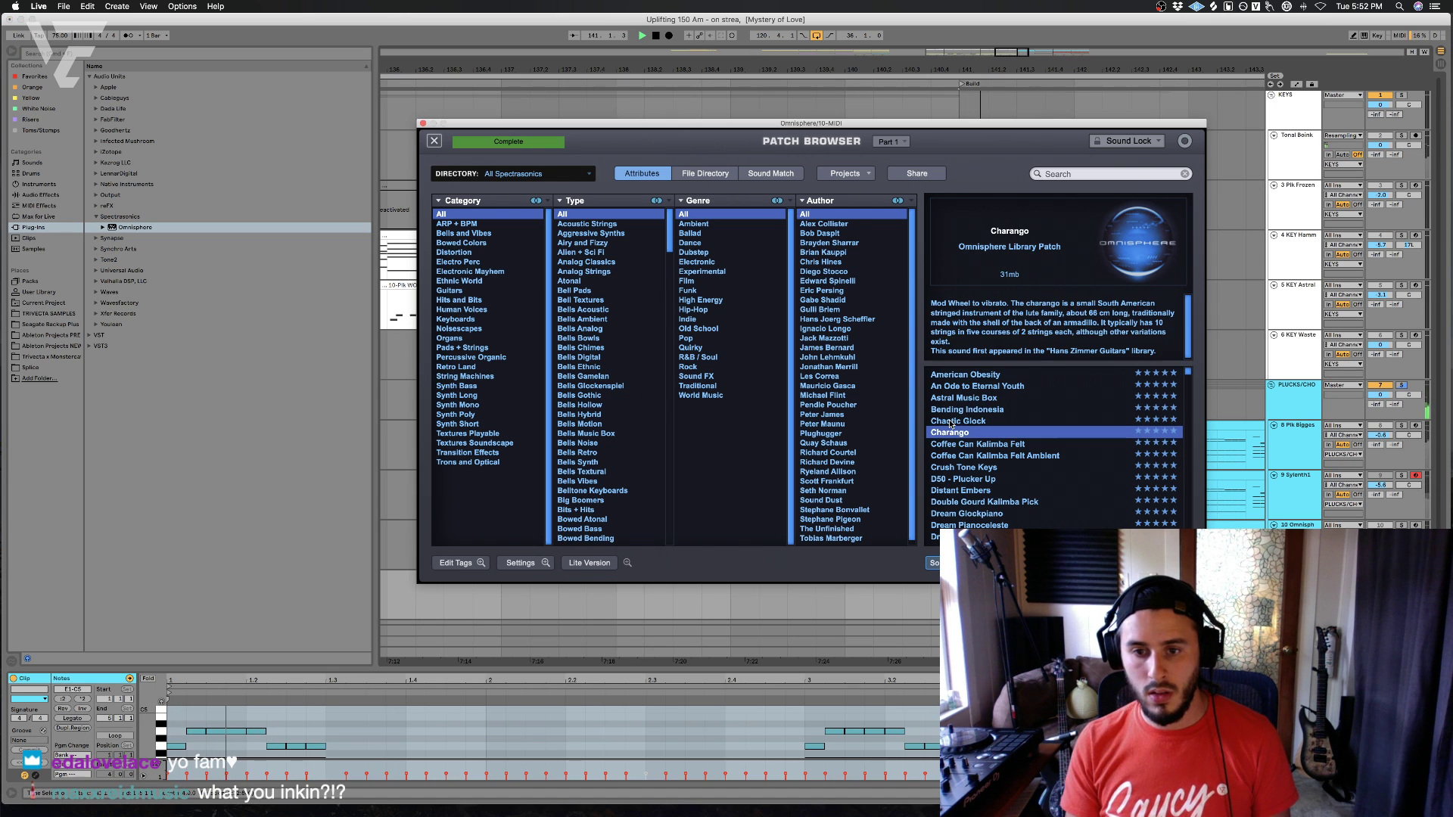
{"action": "key", "text": "Down"}
{"action": "key", "text": "Down"}
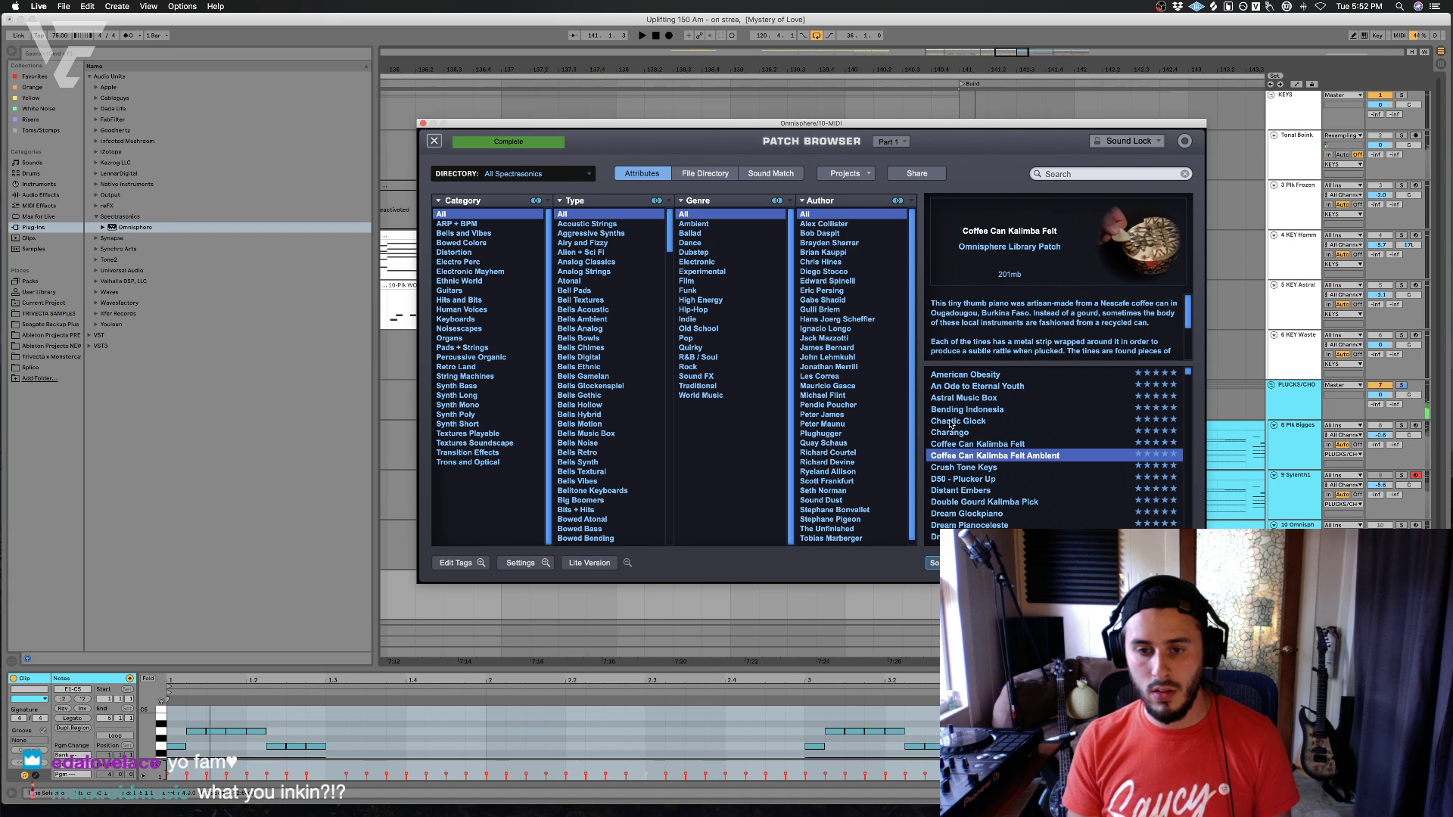
{"action": "key", "text": "space"}
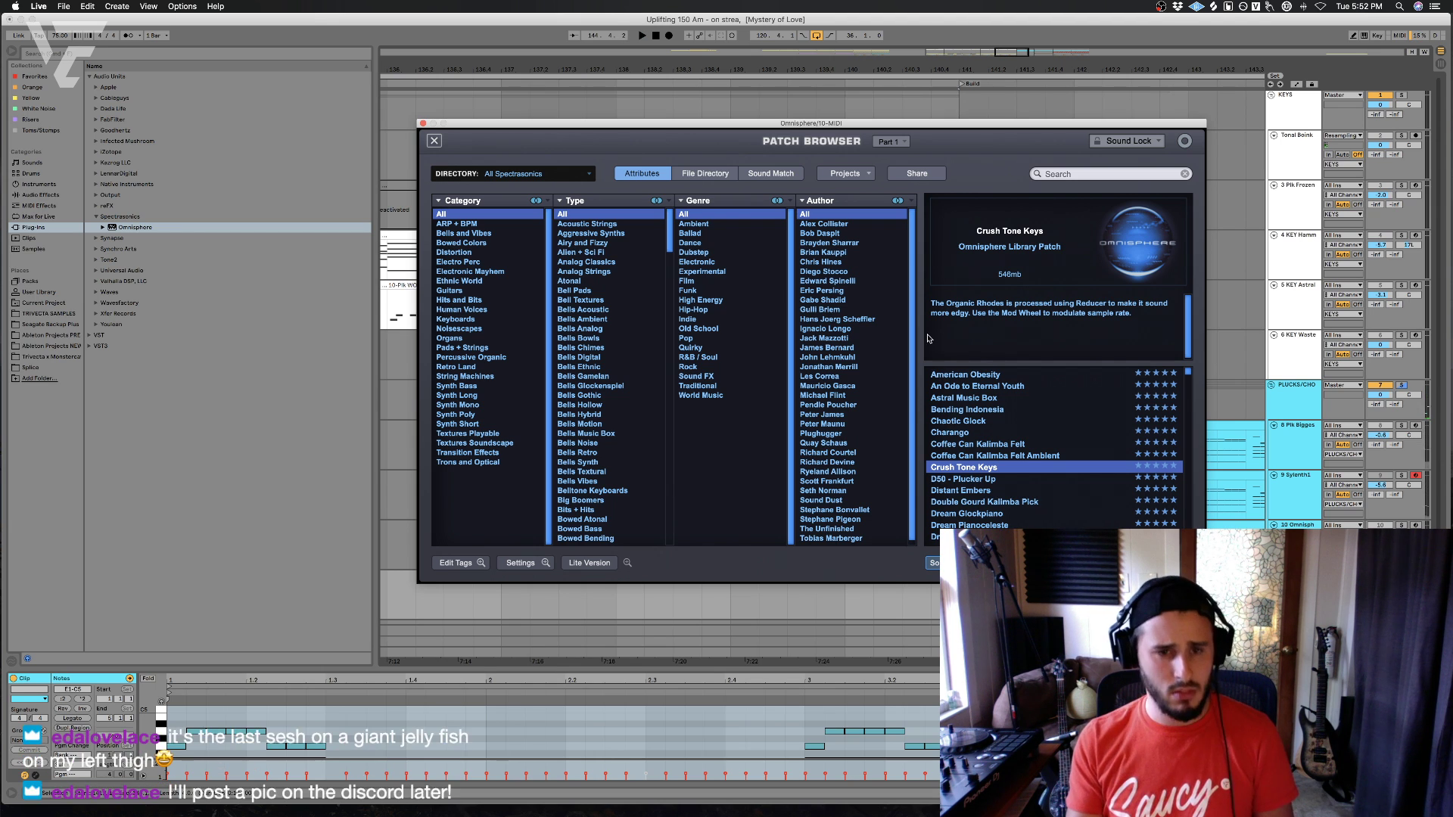
{"action": "left_click", "coordinate": [422, 122]}
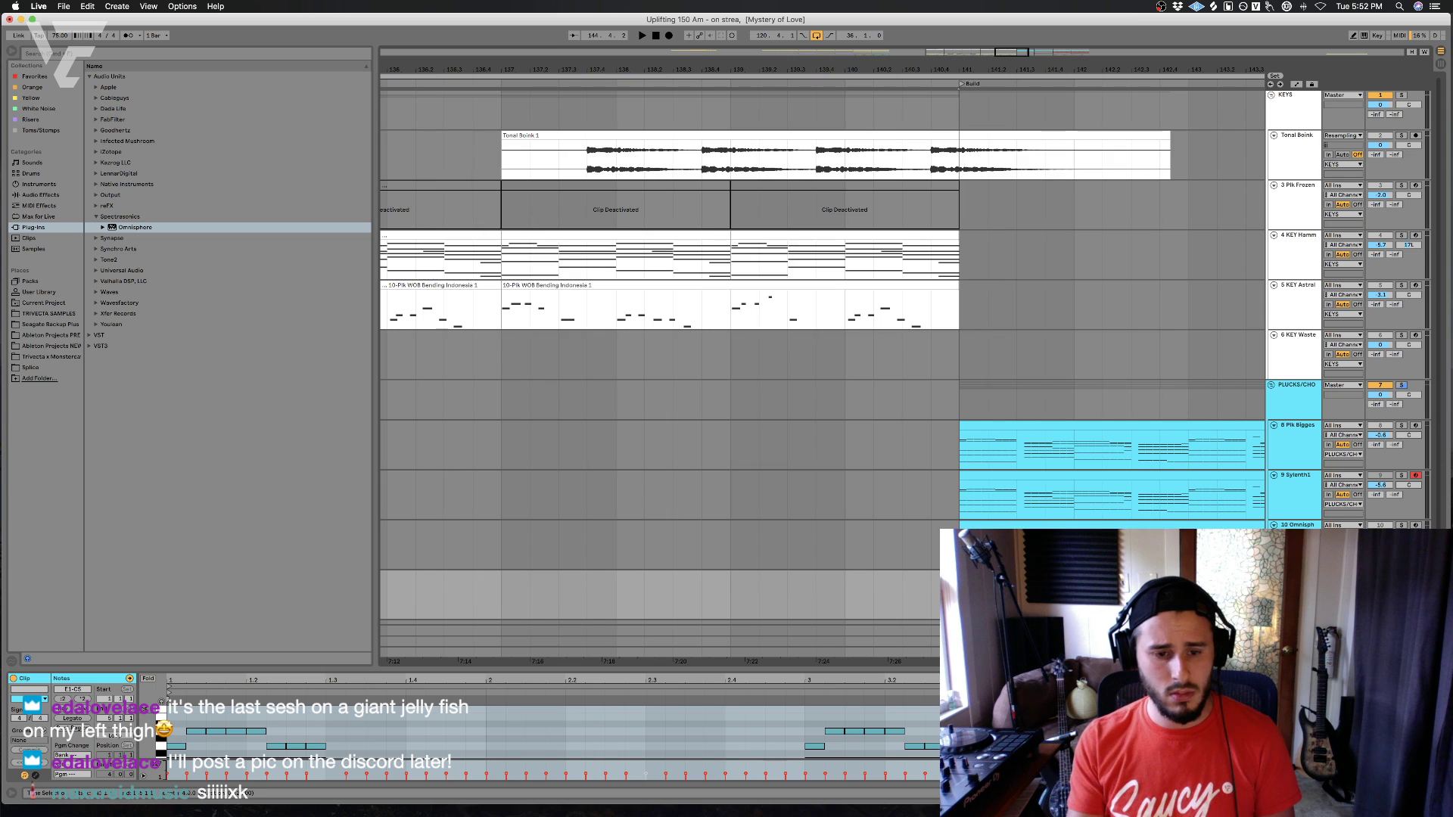
- Enlarge the duplicated Omnisphere track's clip in the note editor, transpose all its notes down one octave, and play it
{"action": "key", "text": "space"}
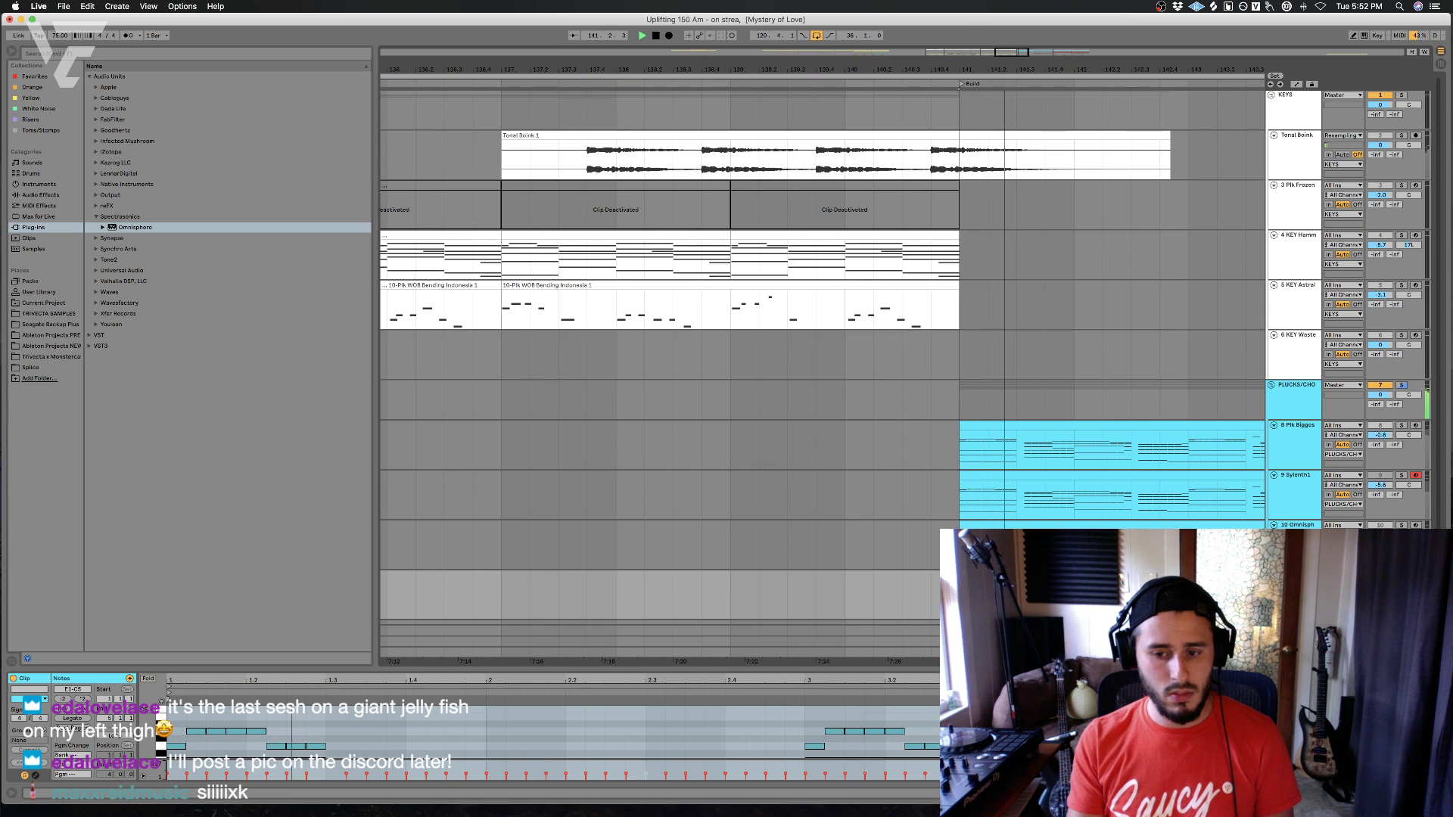
{"action": "left_click", "coordinate": [531, 711]}
{"action": "scroll", "coordinate": [531, 472], "scroll_direction": "up", "scroll_amount": 2}
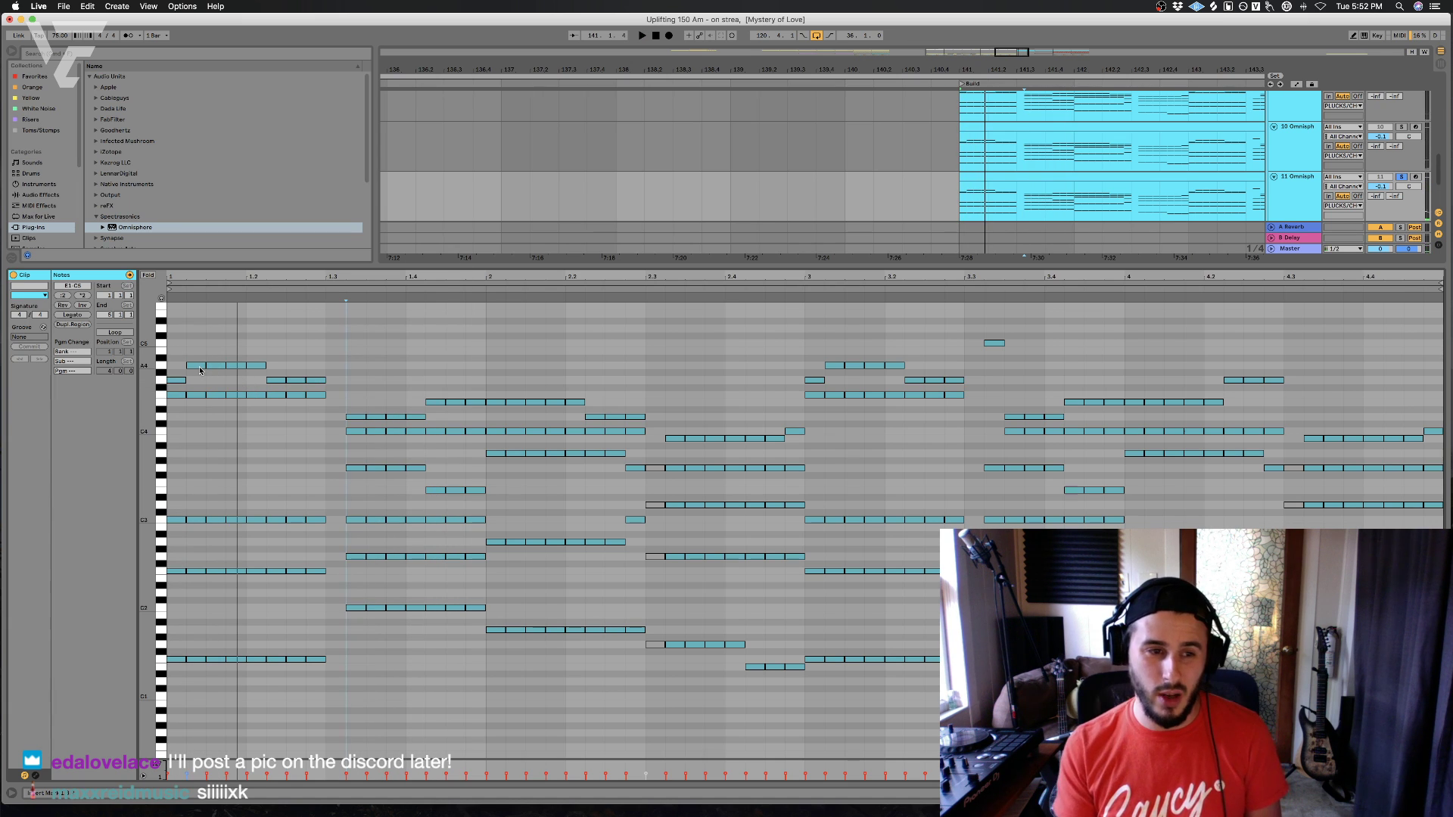
{"action": "left_click", "coordinate": [323, 348]}
{"action": "key", "text": "super+a"}
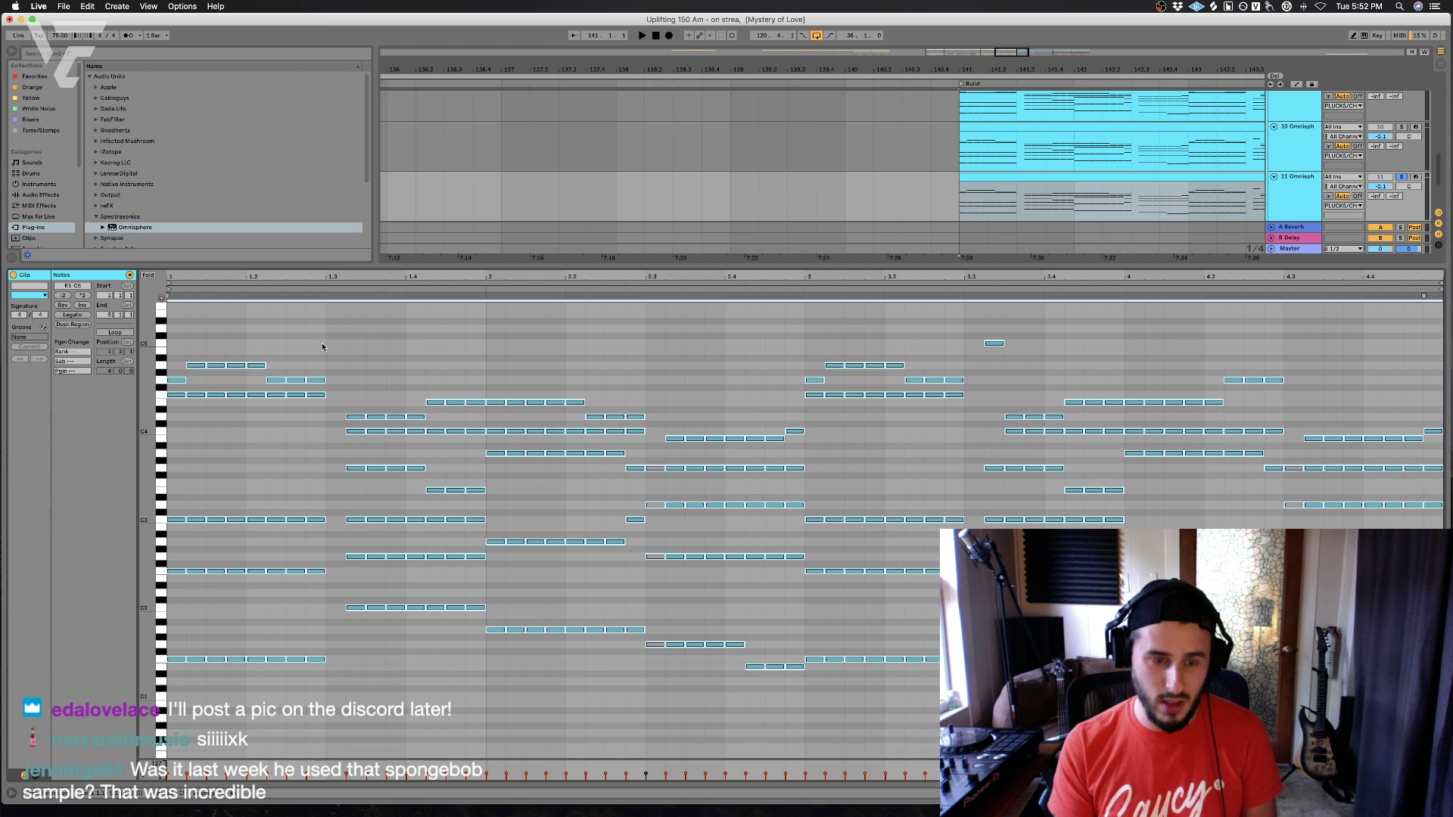
{"action": "key", "text": "shift+Down"}
{"action": "key", "text": "space"}
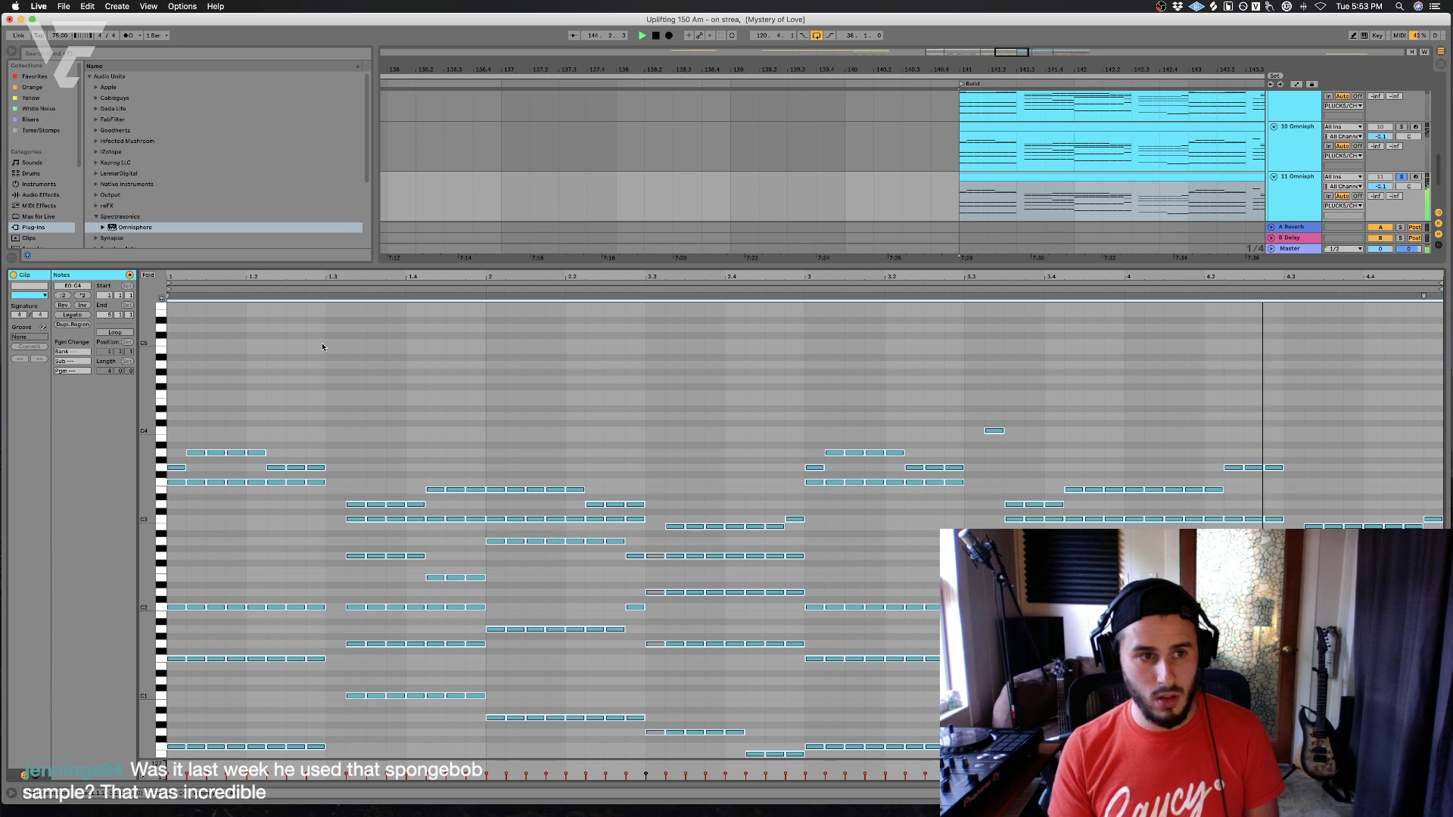
- Play the notes one octave higher for comparison and return them to the lower octave
{"action": "key", "text": "space"}
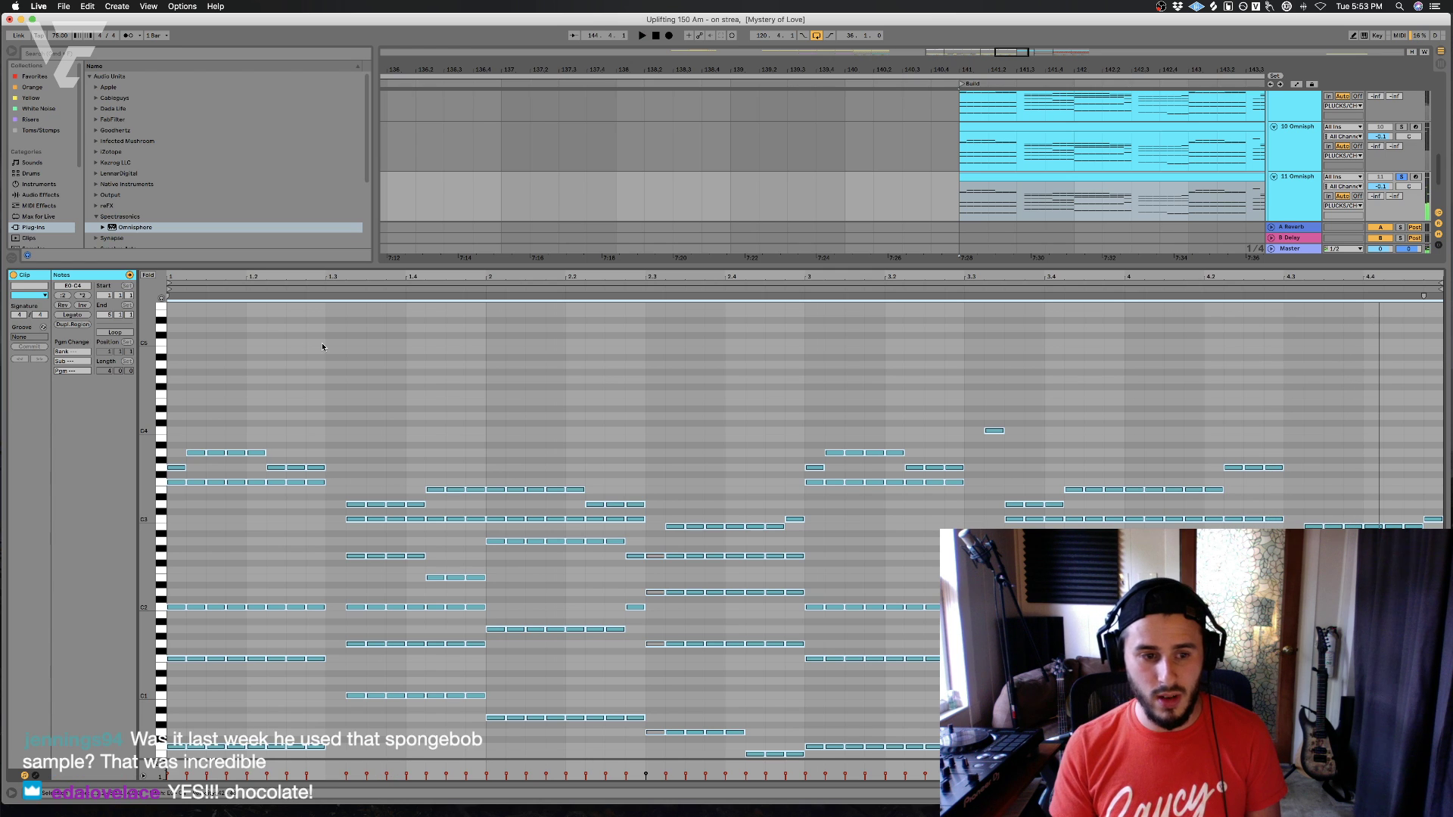
{"action": "key", "text": "shift+Up"}
{"action": "key", "text": "space"}
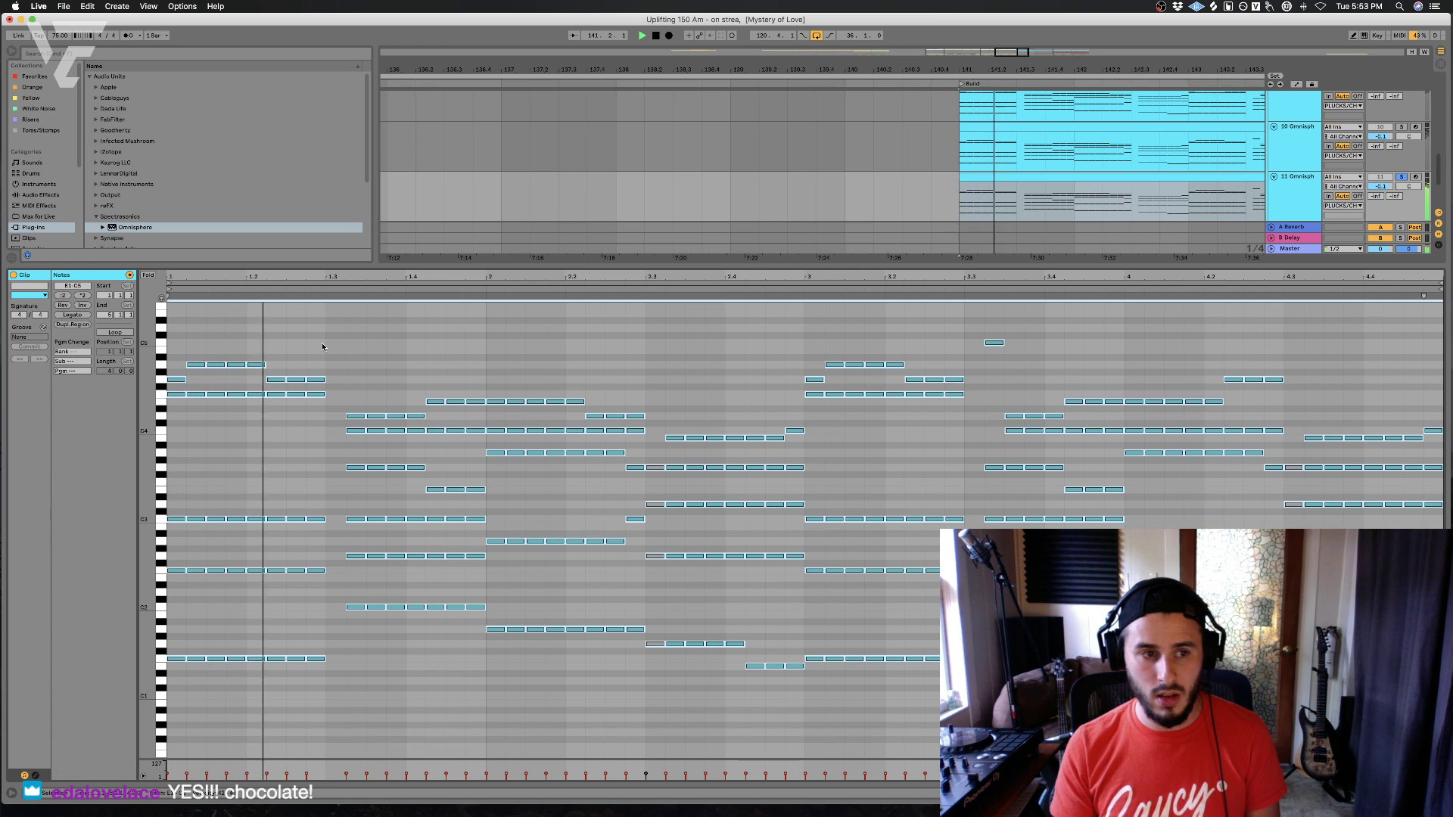
{"action": "key", "text": "shift+Down"}
{"action": "key", "text": "space"}
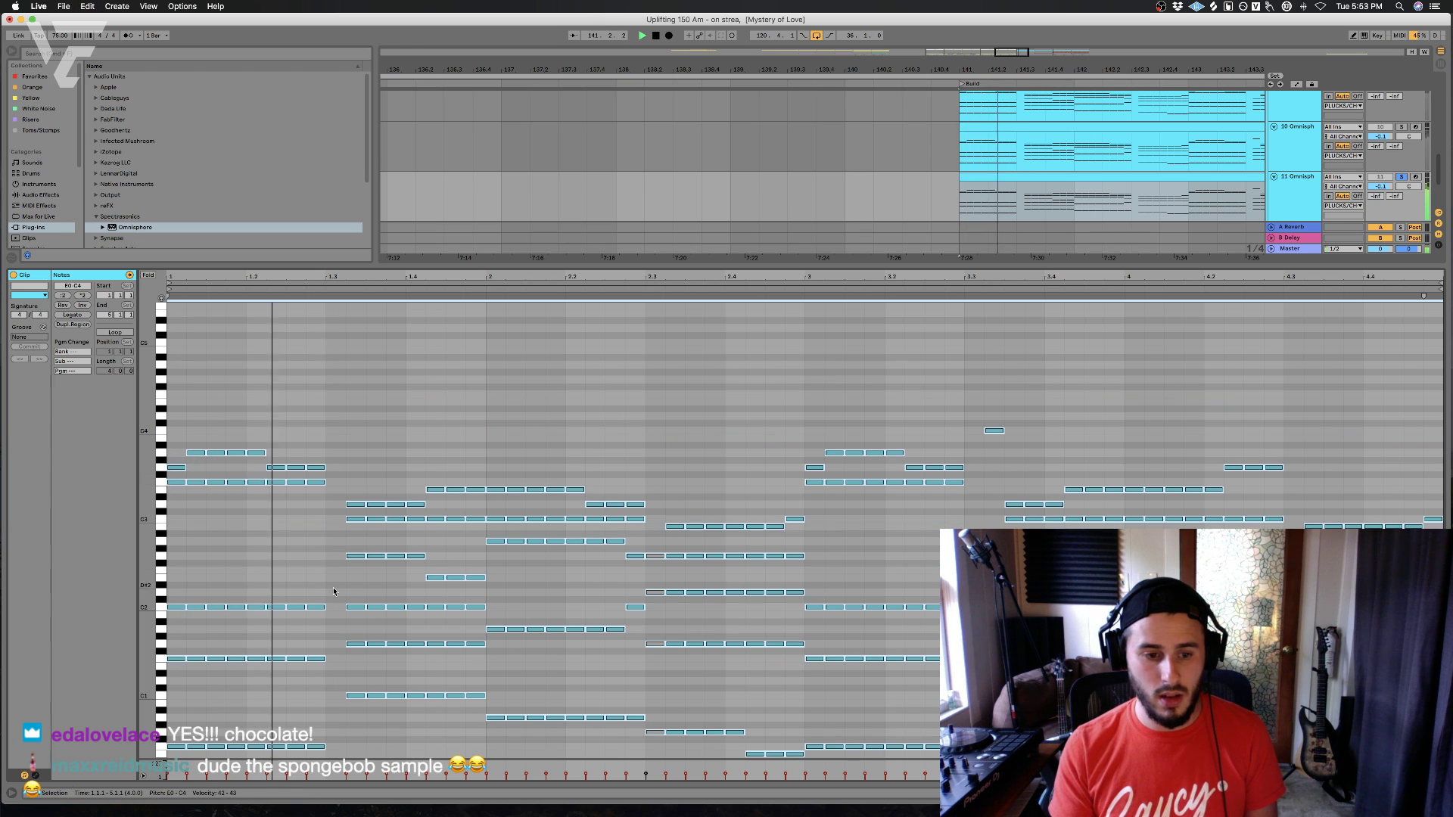
- Delete the lowest row of notes from the first two chords of the duplicated Omnisphere clip
{"action": "scroll", "coordinate": [327, 589], "scroll_direction": "down", "scroll_amount": 3}
{"action": "key", "text": "space"}
{"action": "left_click_drag", "start_coordinate": [333, 631], "coordinate": [154, 668]}
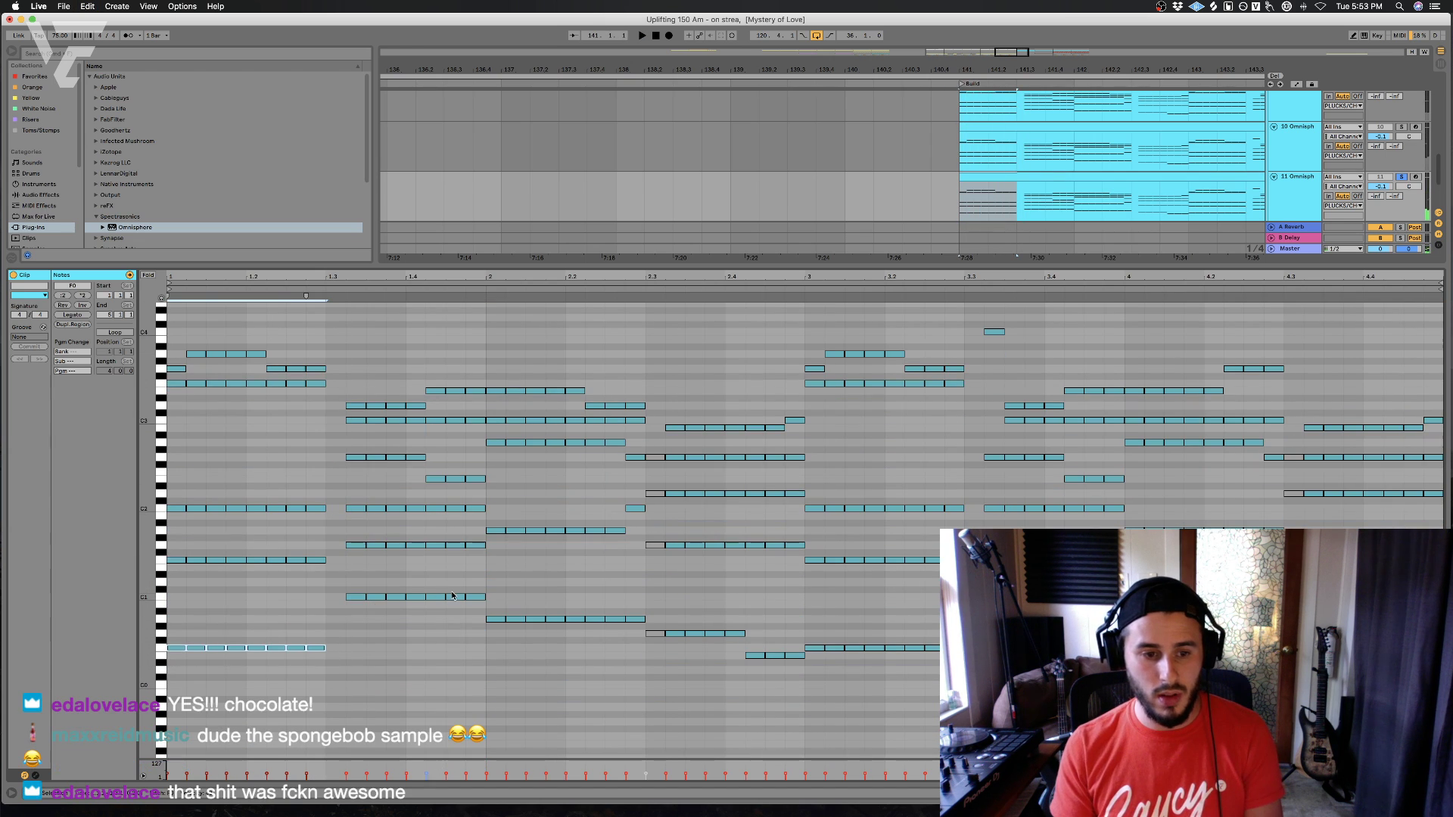
{"action": "key", "text": "space"}
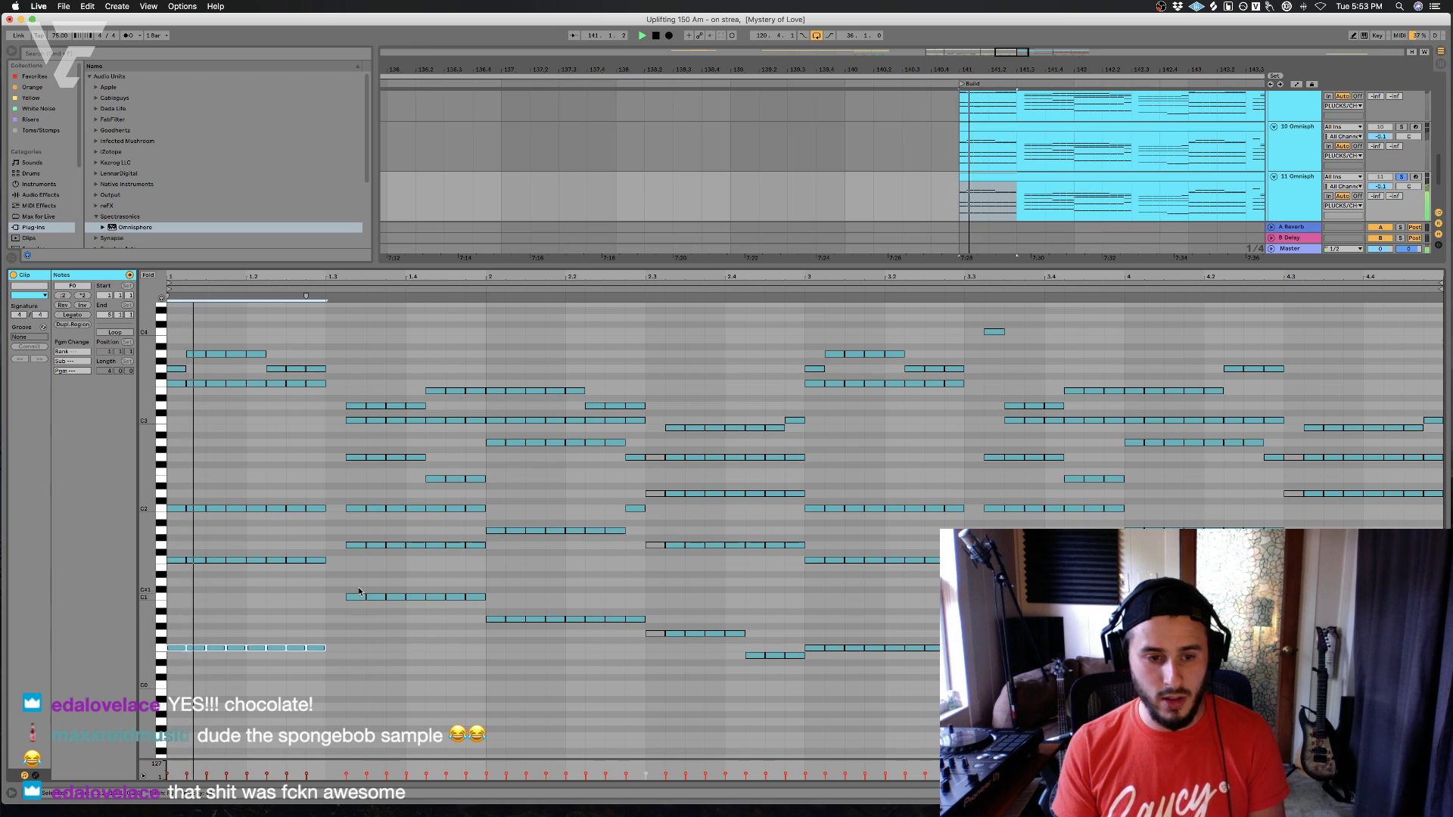
{"action": "key", "text": "Delete"}
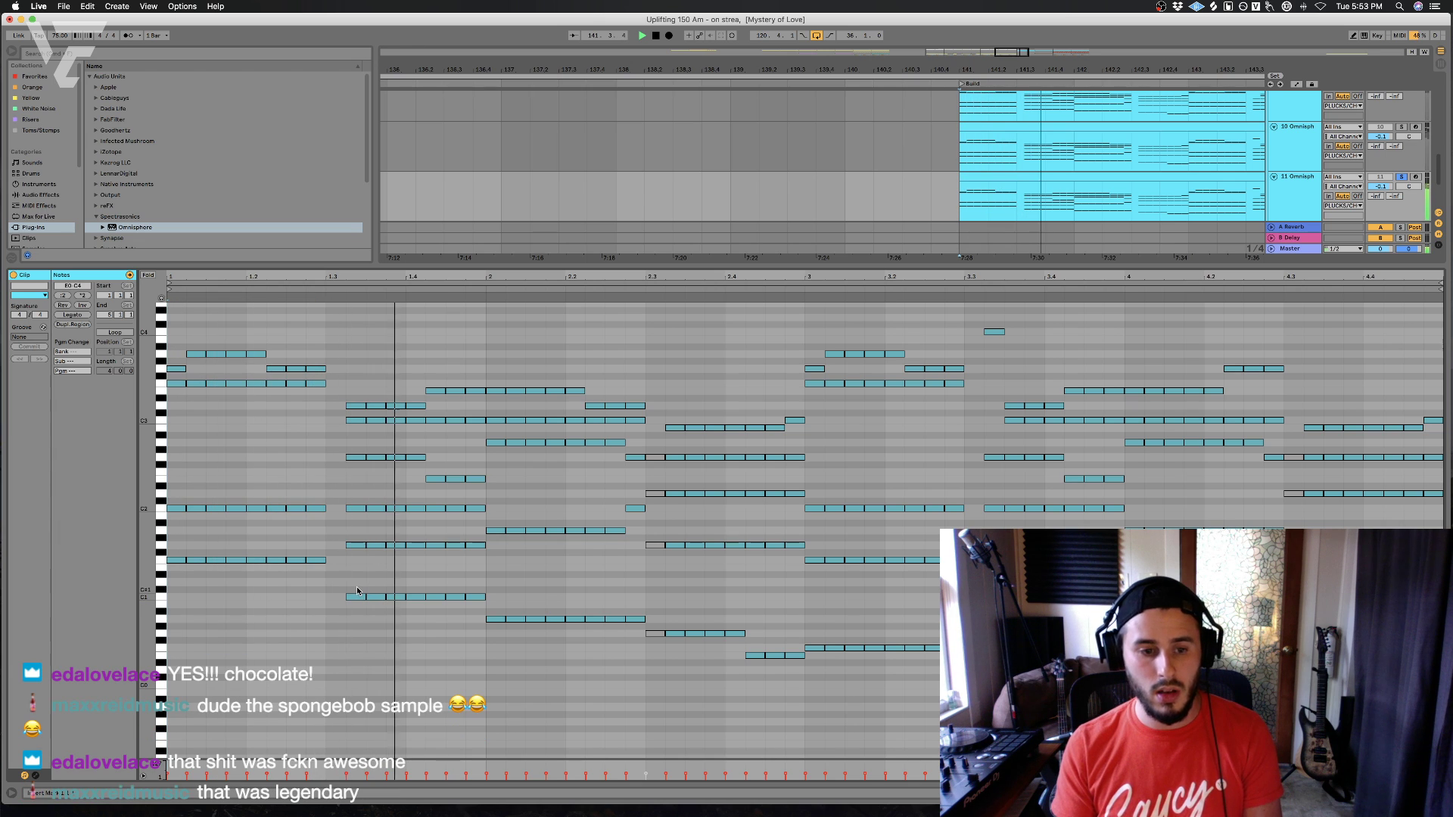
{"action": "left_click_drag", "start_coordinate": [357, 591], "coordinate": [495, 602]}
{"action": "key", "text": "Delete"}
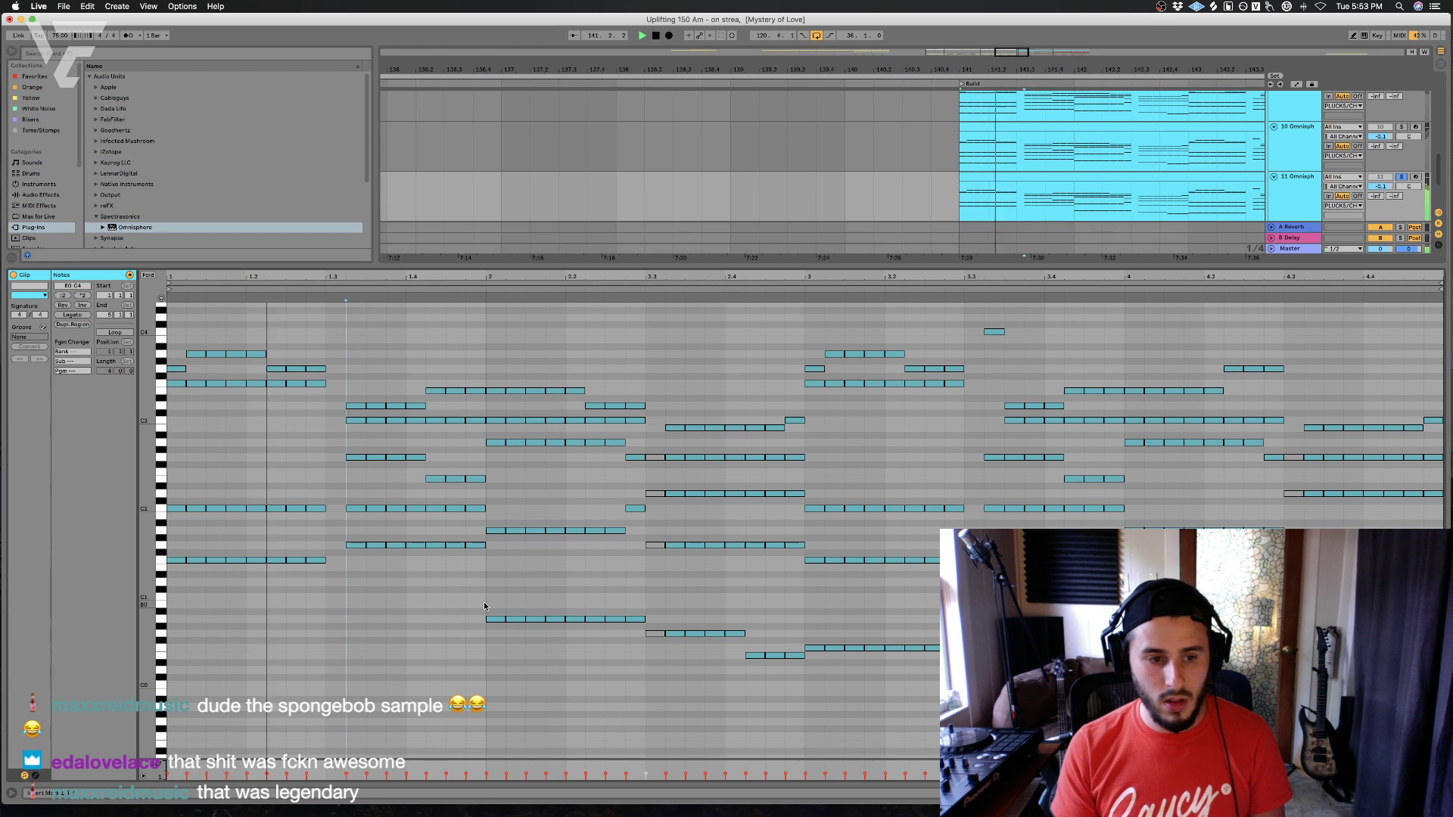
- Try deleting the second chord's lowest remaining notes, undo that, and deactivate those notes instead
{"action": "key", "text": "space"}
{"action": "left_click_drag", "start_coordinate": [337, 561], "coordinate": [468, 532]}
{"action": "key", "text": "Delete"}
{"action": "key", "text": "space"}
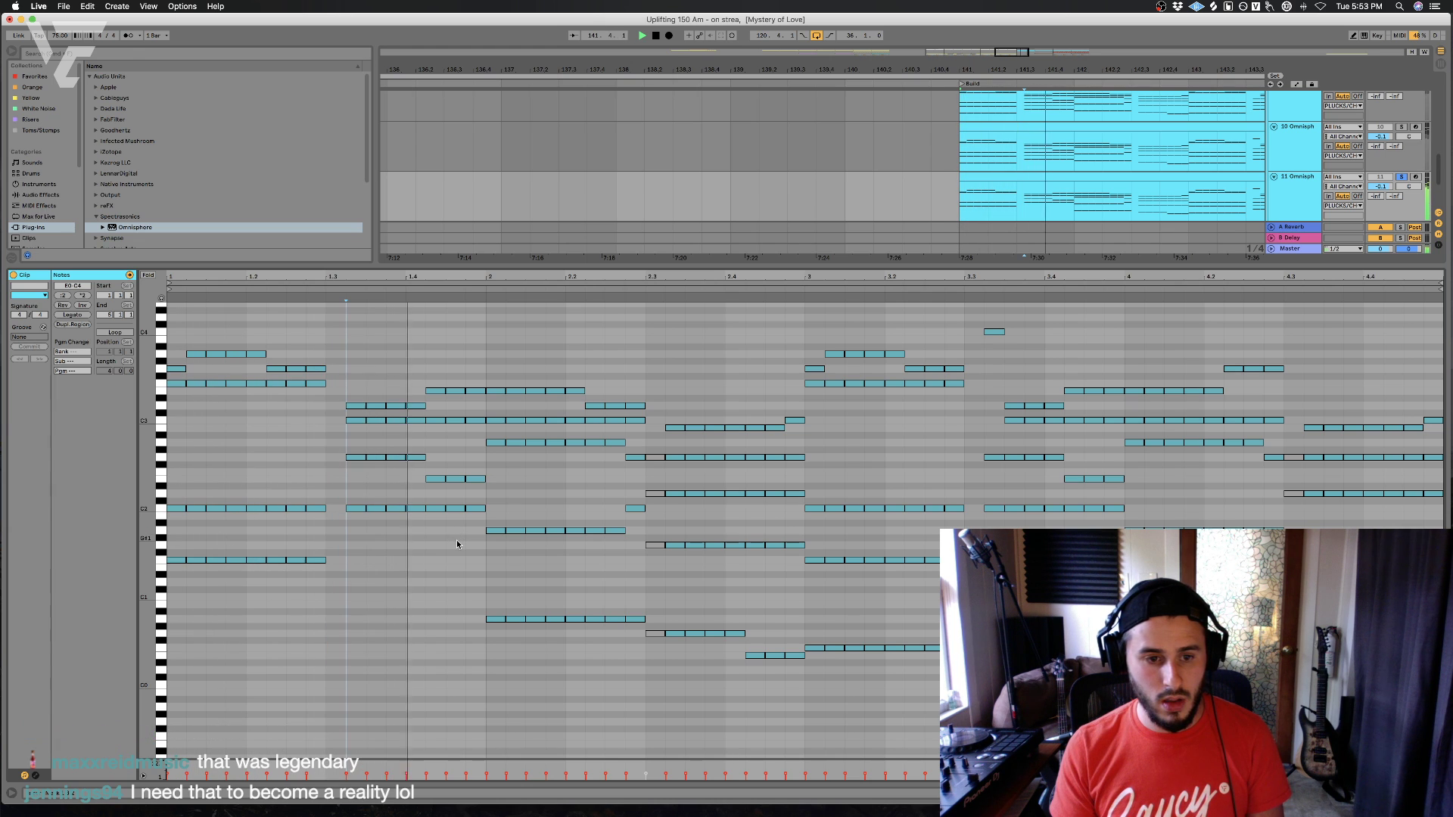
{"action": "key", "text": "super+z"}
{"action": "key", "text": "0"}
- Delete the low bass notes below the remaining chords through the end of the clip while checking playback
{"action": "key", "text": "space"}
{"action": "key", "text": "space"}
{"action": "left_click_drag", "start_coordinate": [482, 583], "coordinate": [957, 720]}
{"action": "key", "text": "Delete"}
{"action": "left_click_drag", "start_coordinate": [887, 678], "coordinate": [1437, 586]}
{"action": "key", "text": "Delete"}
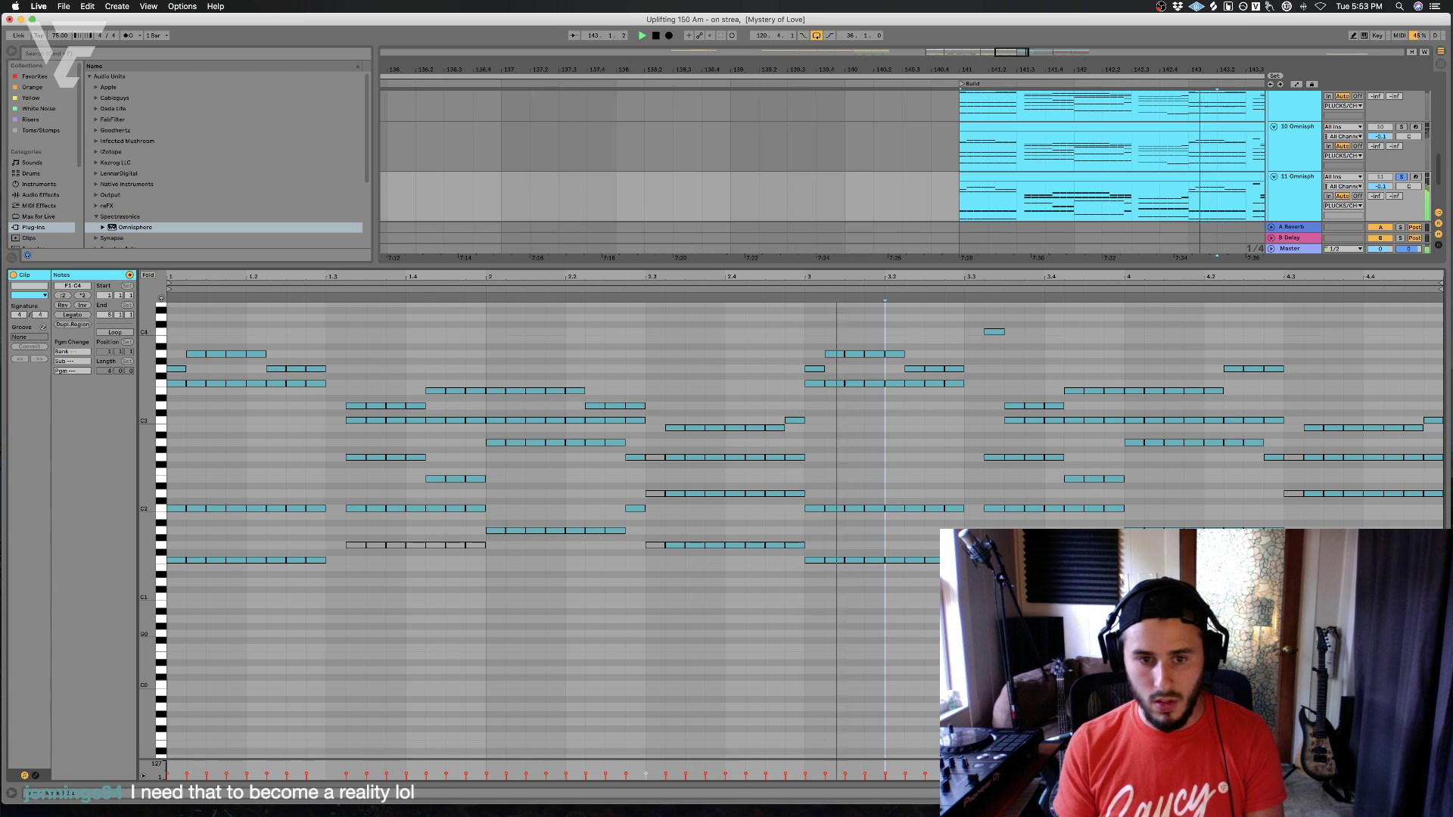
- Play back the duplicated Omnisphere clip's edited notes and shrink the note editor to bring the arrangement tracks into view
{"action": "left_click", "coordinate": [880, 561]}
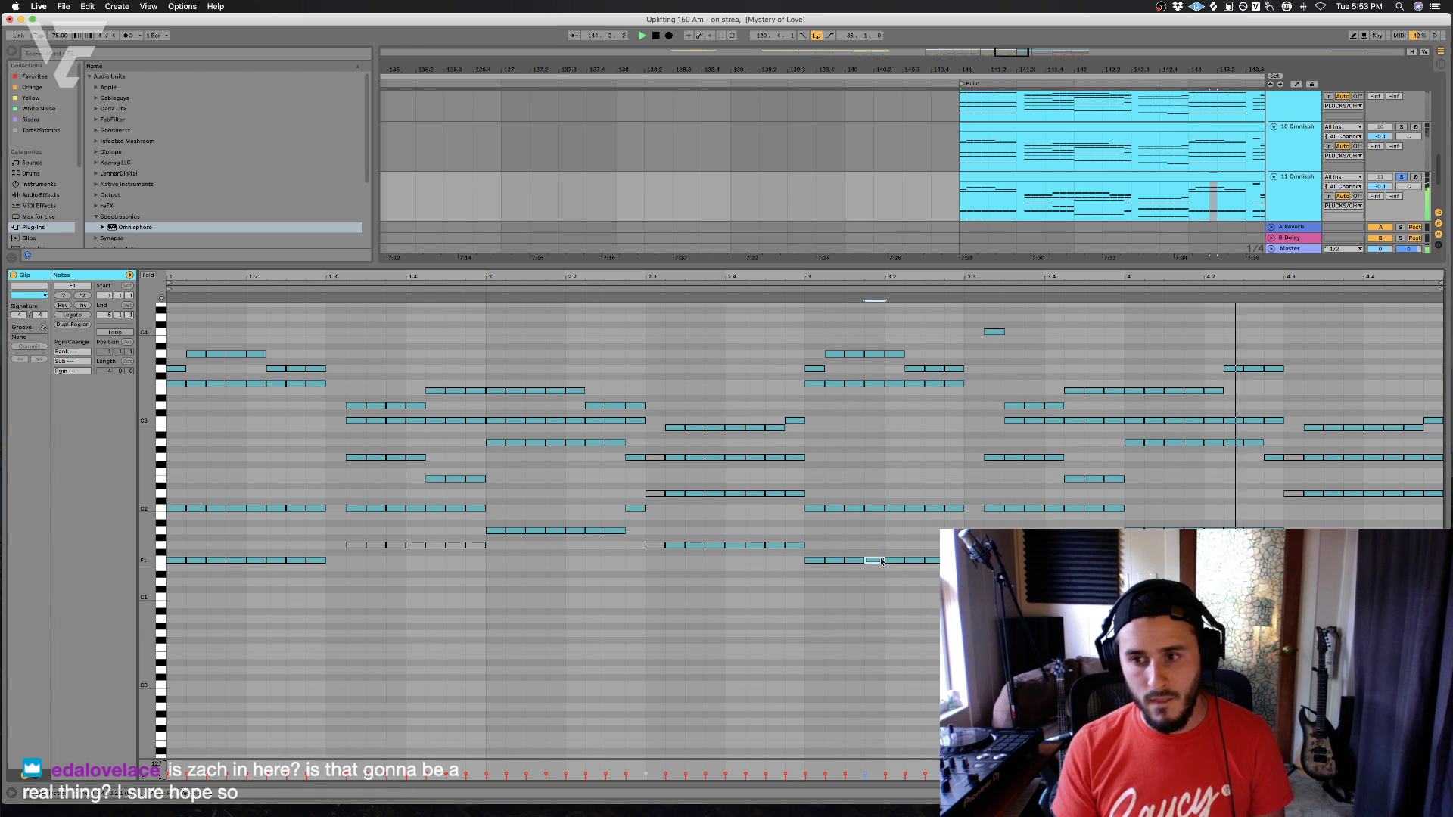
{"action": "key", "text": "space"}
{"action": "left_click_drag", "start_coordinate": [928, 265], "coordinate": [933, 635]}
{"action": "left_click", "coordinate": [1044, 464]}
{"action": "key", "text": "space"}
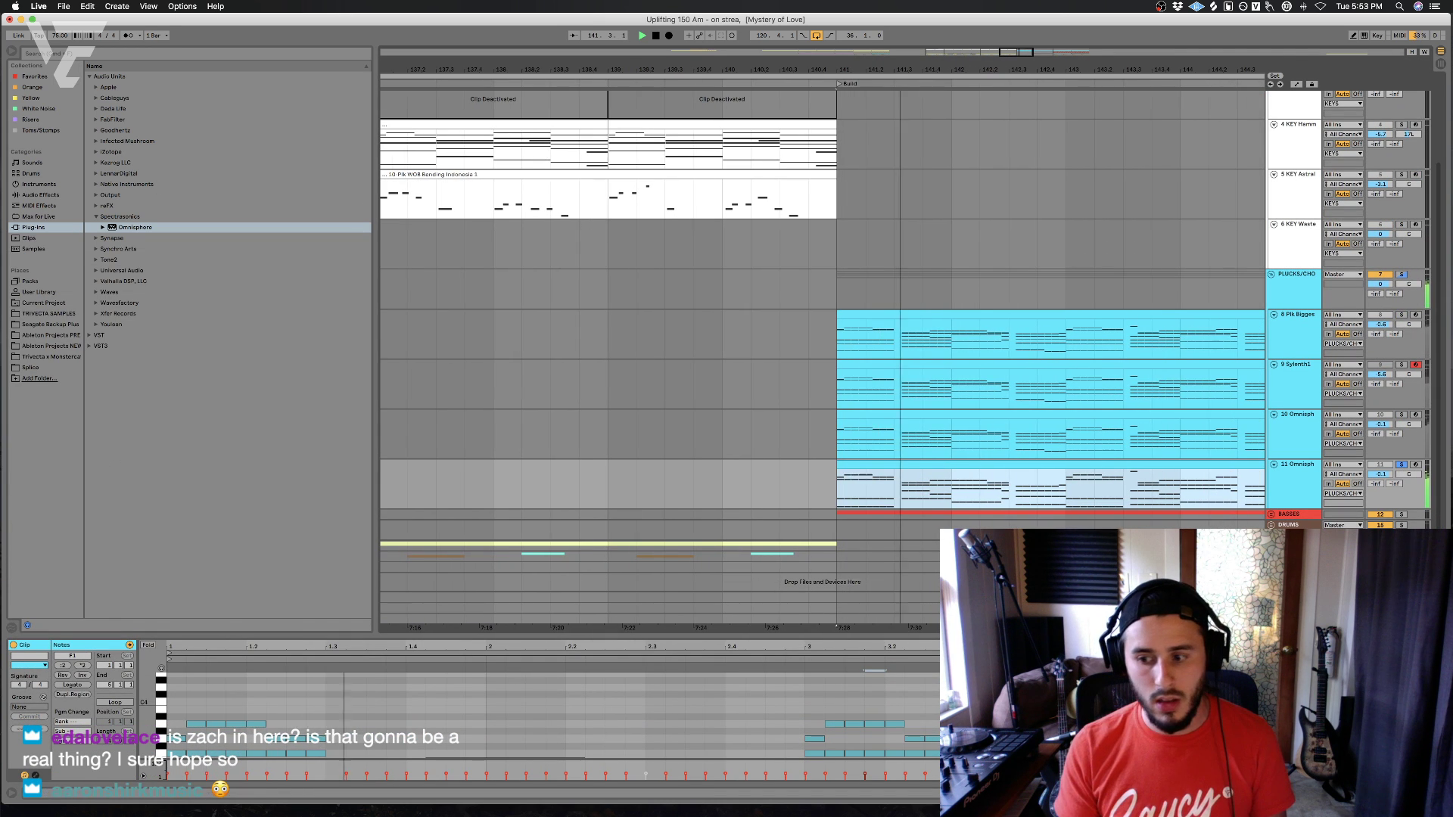
- Add an EQ Eight after Omnisphere on the duplicated Omnisphere track and stop playback
{"action": "key", "text": "shift+Tab"}
{"action": "key", "text": "Escape"}
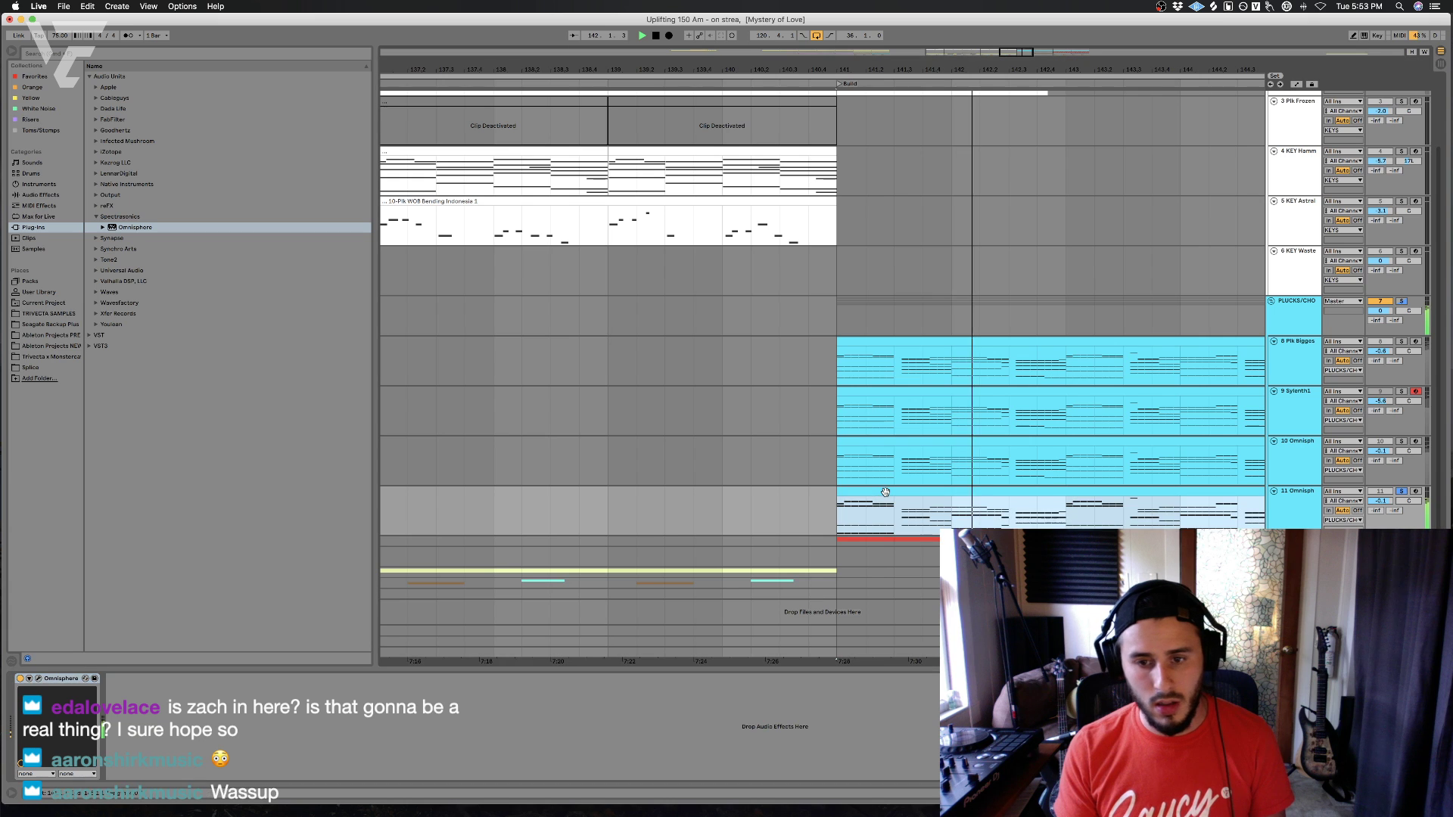
{"action": "left_click", "coordinate": [65, 195]}
{"action": "left_click_drag", "start_coordinate": [118, 235], "coordinate": [170, 719]}
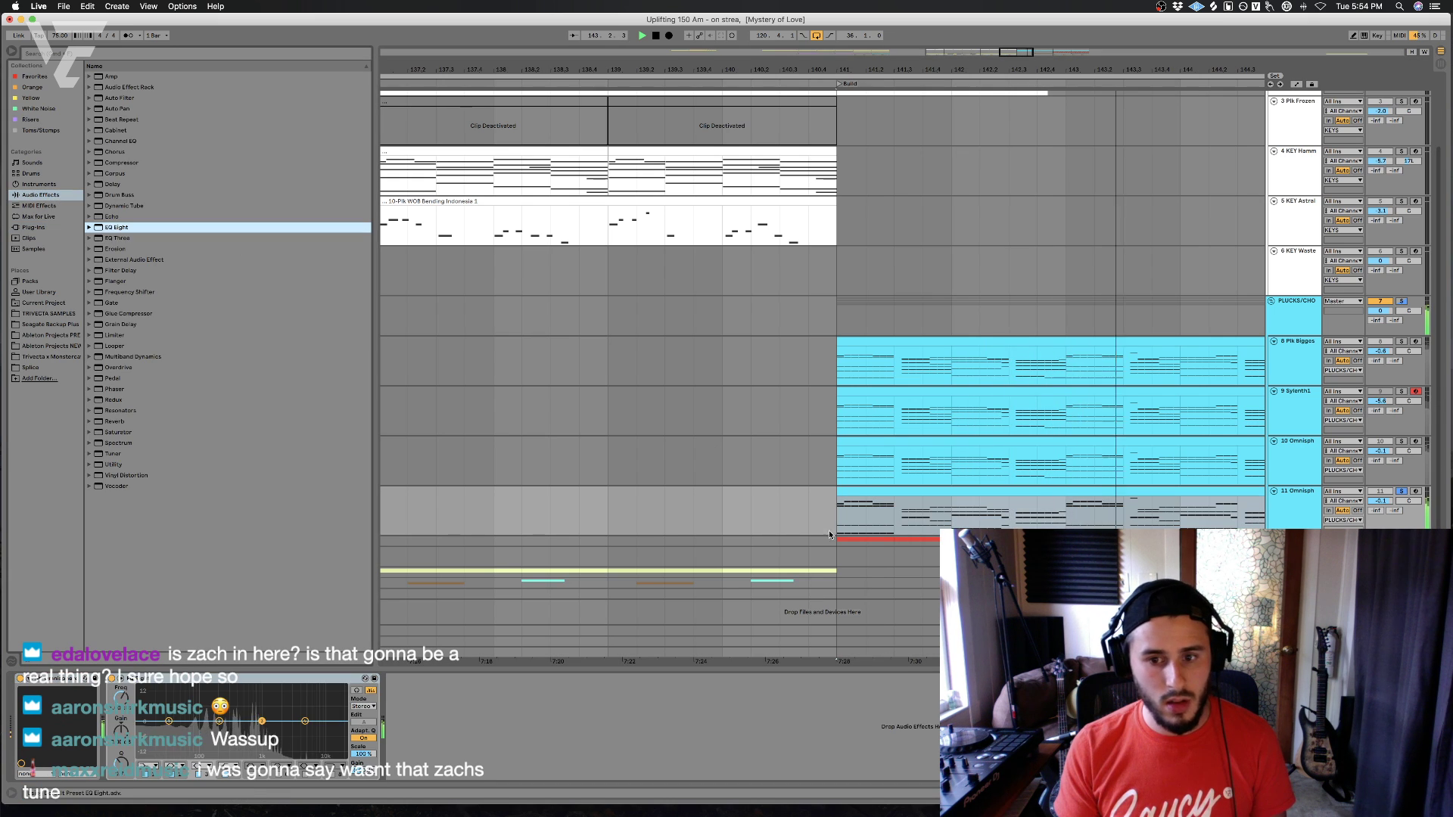
{"action": "key", "text": "space"}
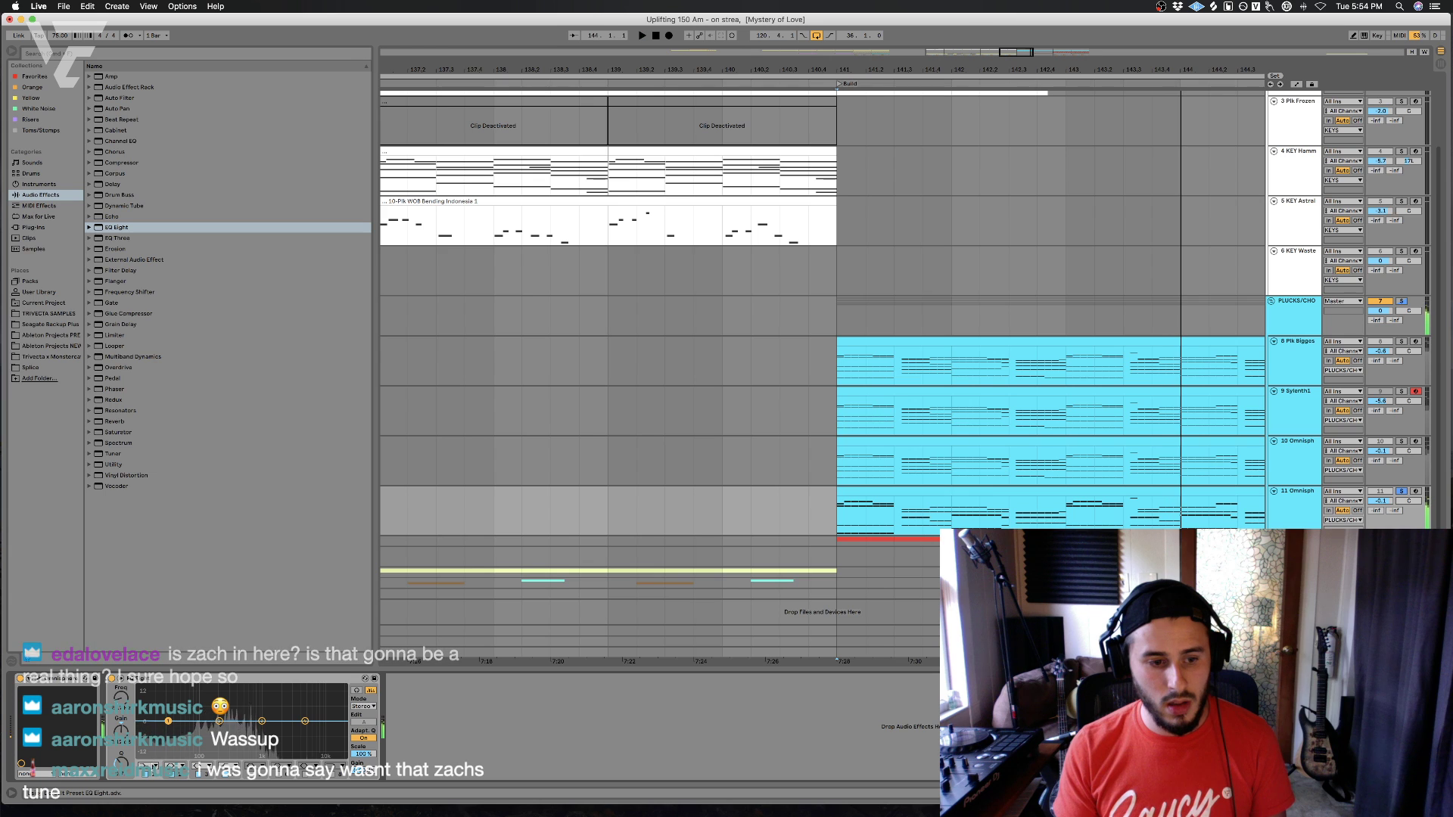
- Change the first band of the Omnisphere track's EQ Eight to a low cut and raise its cutoff frequency while listening
{"action": "left_click", "coordinate": [155, 765]}
{"action": "left_click", "coordinate": [155, 708]}
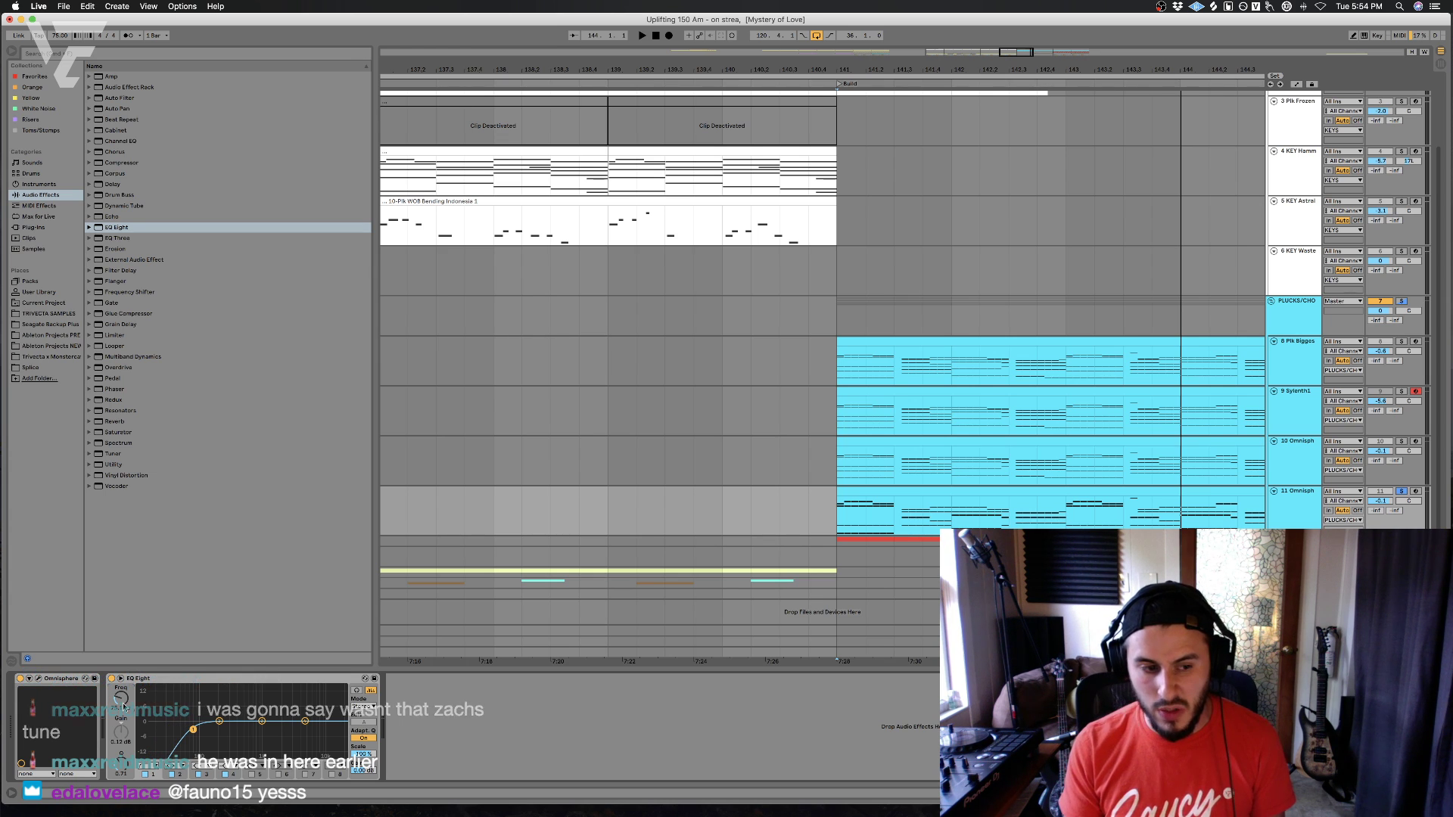
{"action": "left_click_drag", "start_coordinate": [124, 704], "coordinate": [124, 681]}
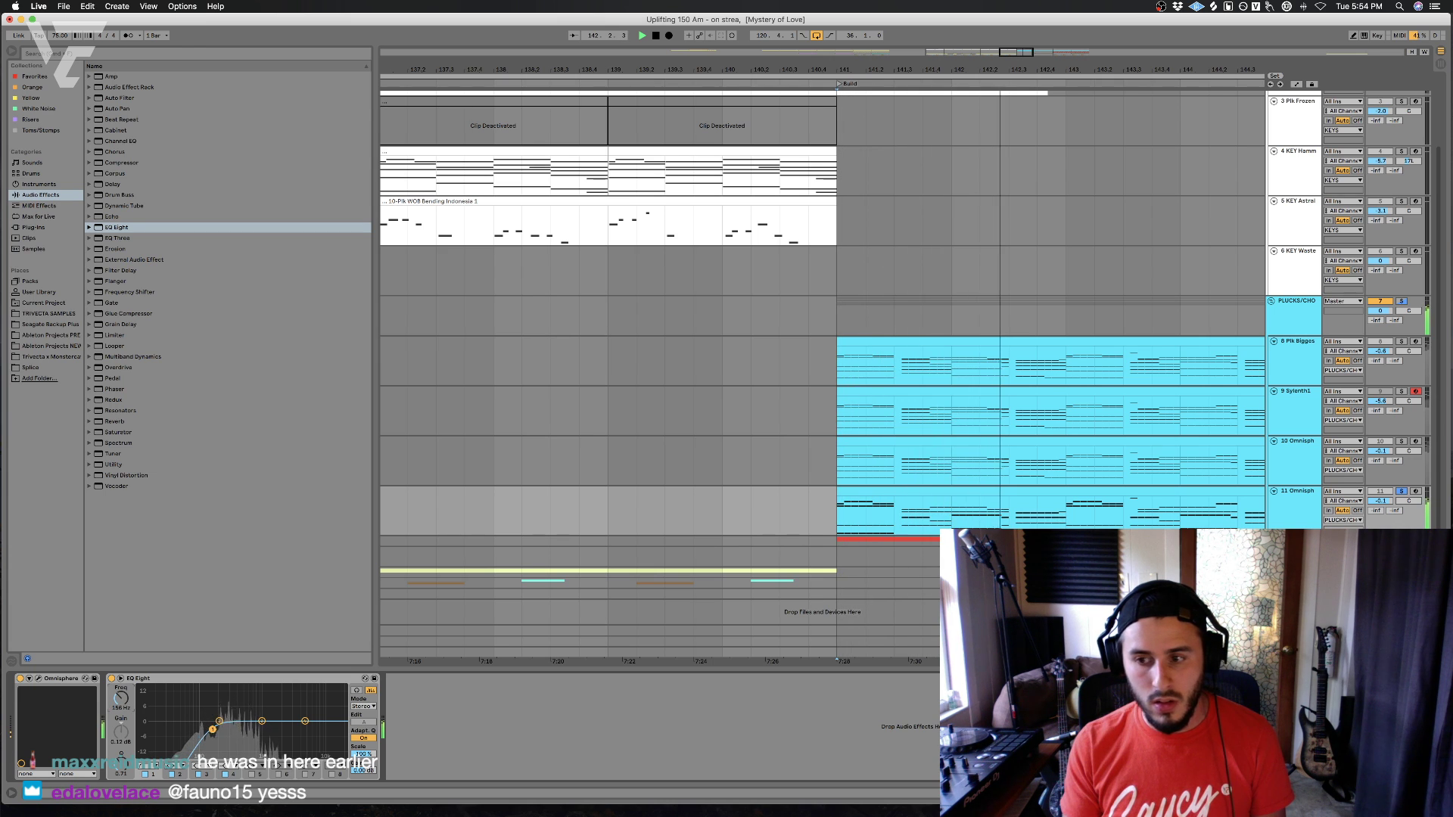
{"action": "key", "text": "space"}
- Copy the eight bars of Alive and KARRA vocal clips from bars 125 to 133 and paste them at the build's start, bar 141
{"action": "scroll", "coordinate": [873, 514], "scroll_direction": "down", "scroll_amount": 5}
{"action": "scroll", "coordinate": [873, 514], "scroll_direction": "left", "scroll_amount": 8}
{"action": "scroll", "coordinate": [870, 513], "scroll_direction": "left", "scroll_amount": 15}
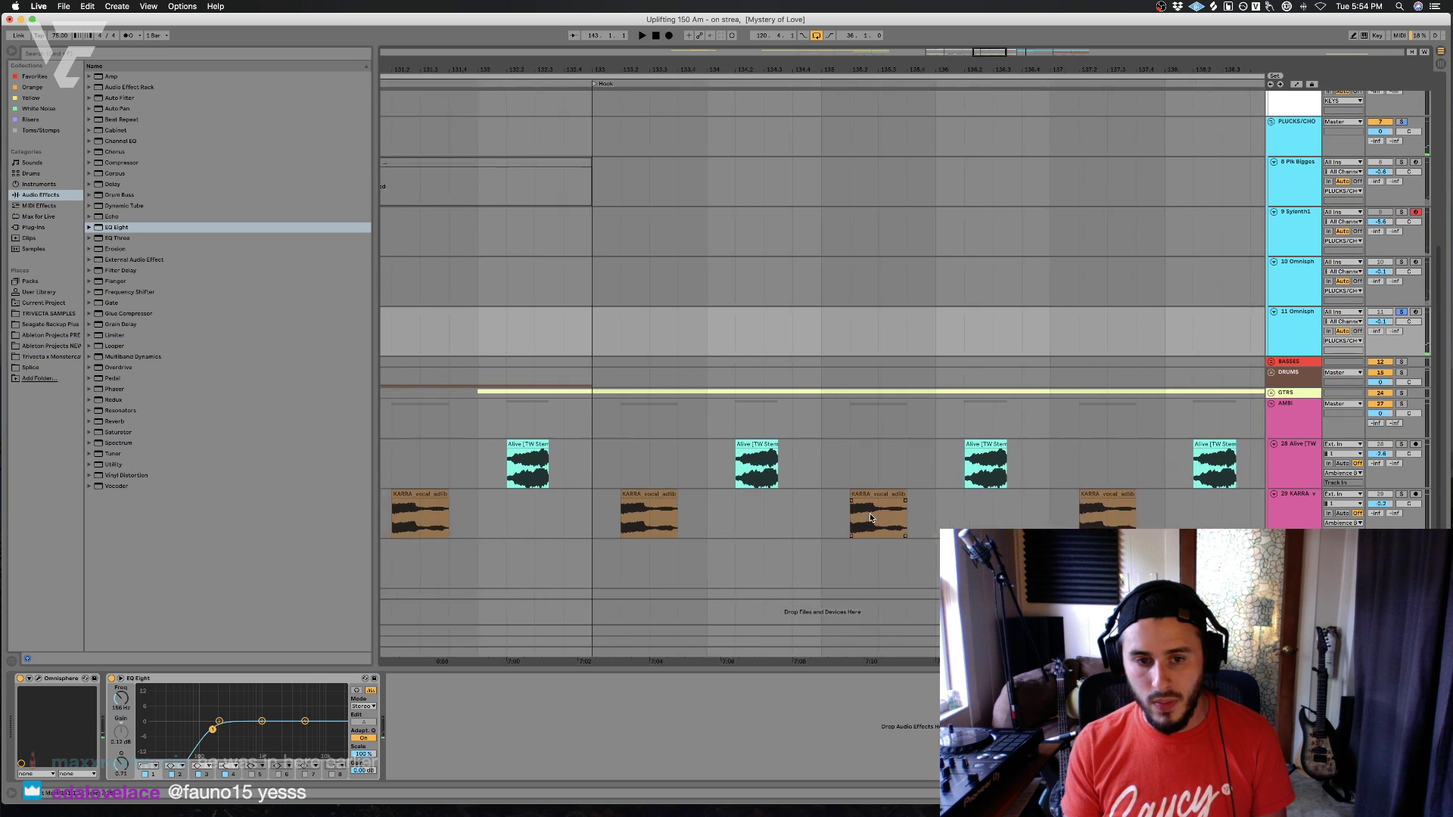
{"action": "left_click", "coordinate": [713, 464]}
{"action": "scroll", "coordinate": [731, 487], "scroll_direction": "left", "scroll_amount": 20}
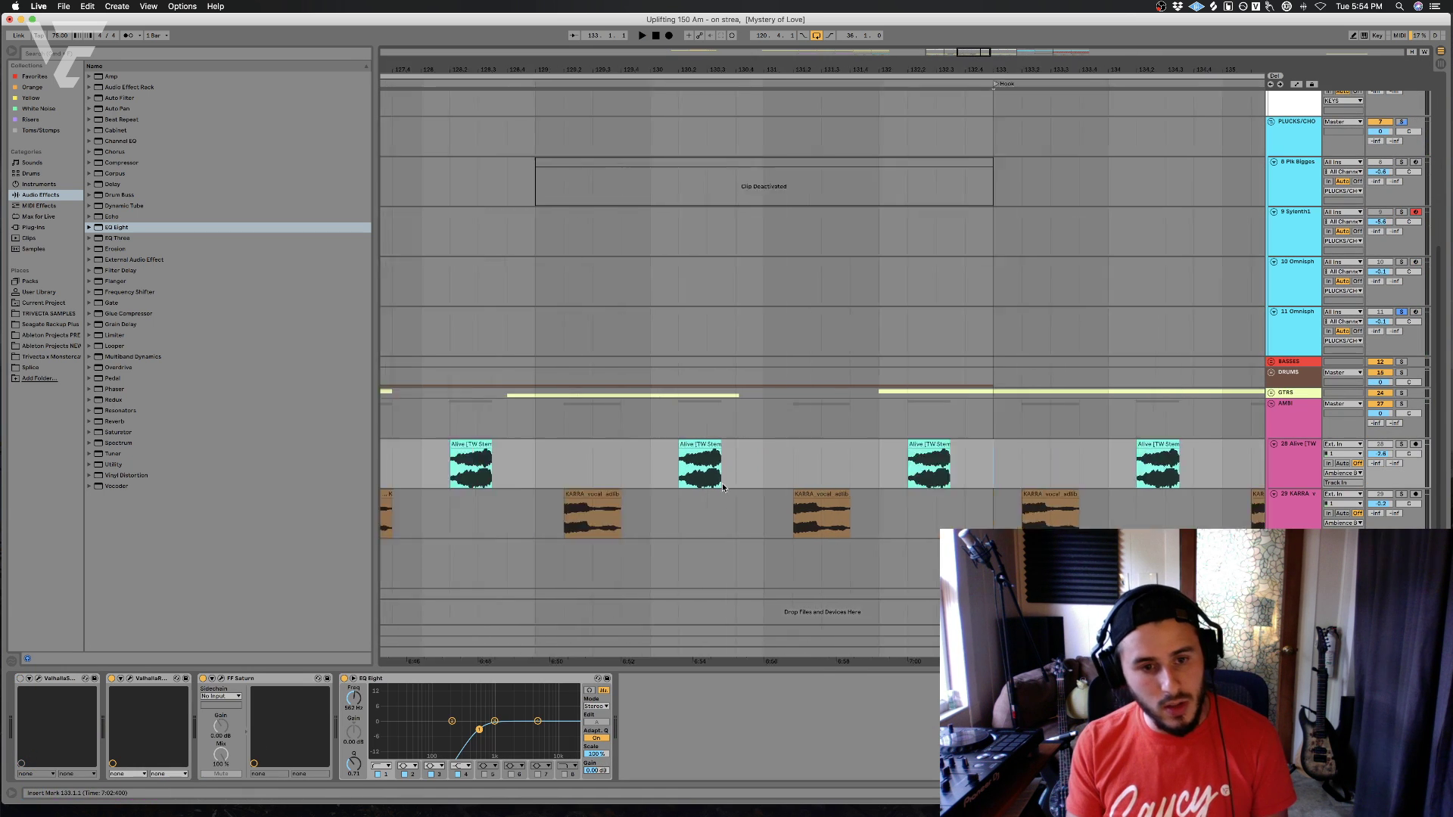
{"action": "left_click", "coordinate": [566, 467]}
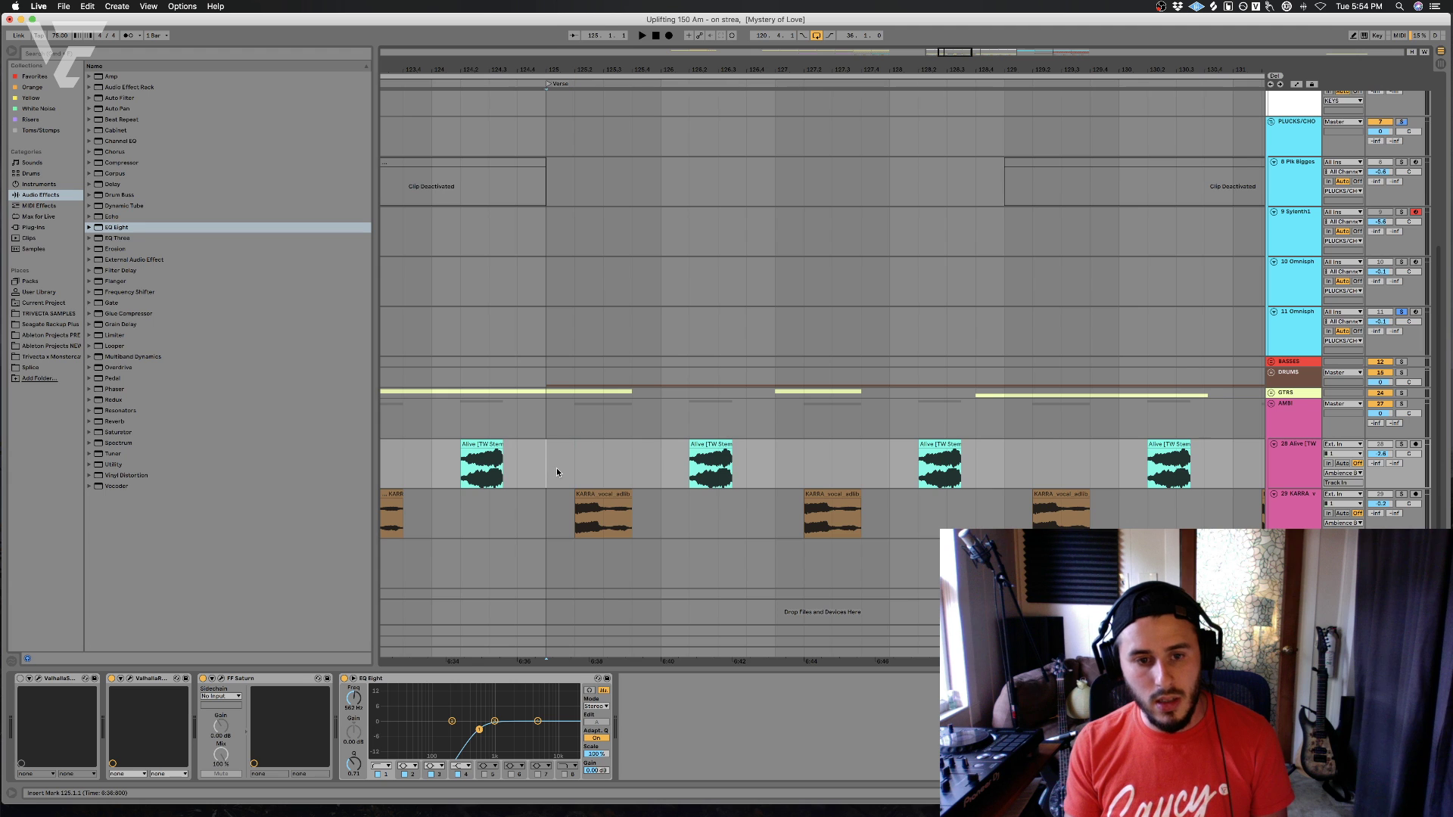
{"action": "scroll", "coordinate": [560, 468], "scroll_direction": "right", "scroll_amount": 20}
{"action": "left_click", "coordinate": [522, 530], "text": "shift"}
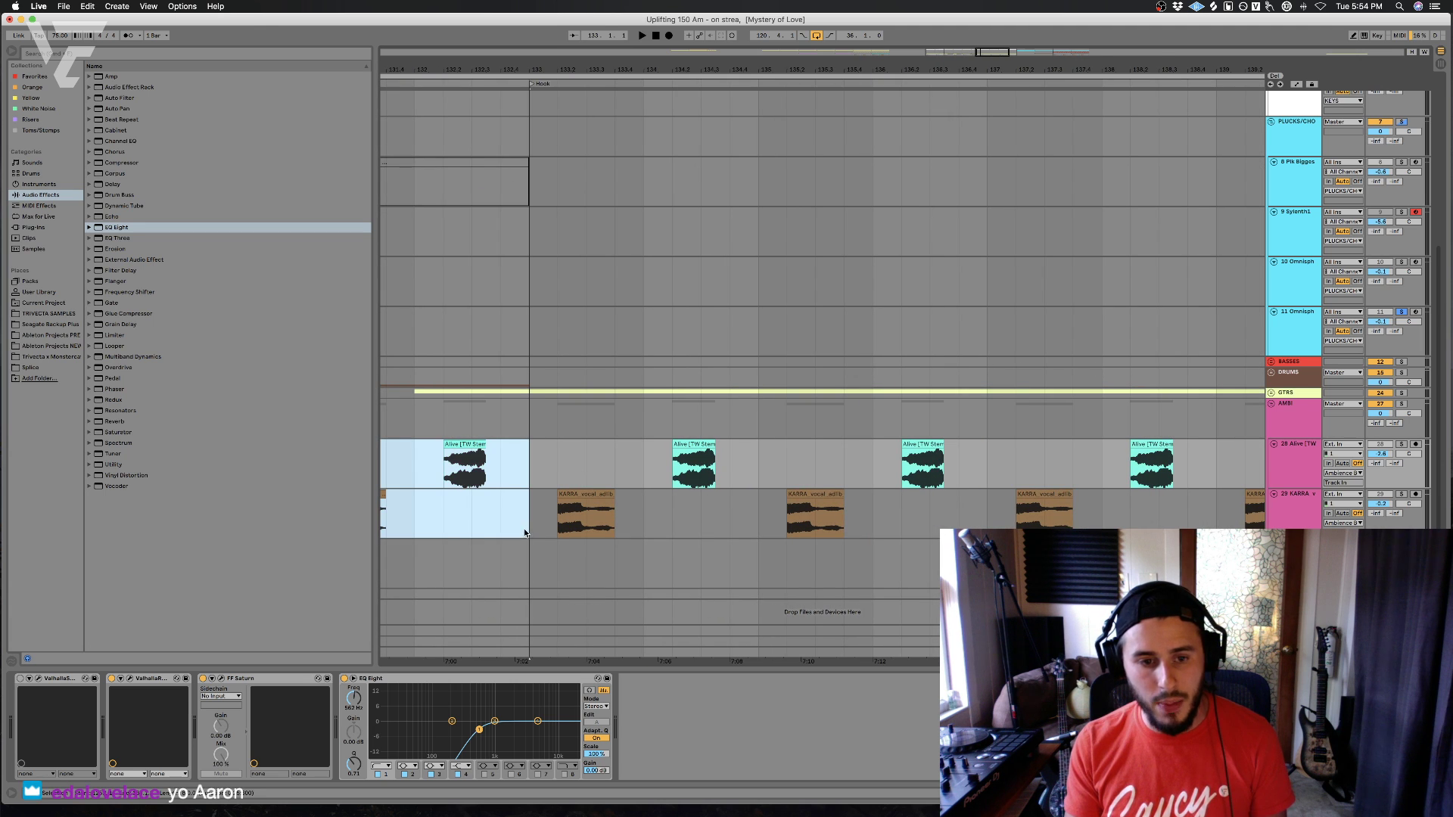
{"action": "scroll", "coordinate": [544, 524], "scroll_direction": "right", "scroll_amount": 2}
{"action": "scroll", "coordinate": [548, 526], "scroll_direction": "right", "scroll_amount": 3}
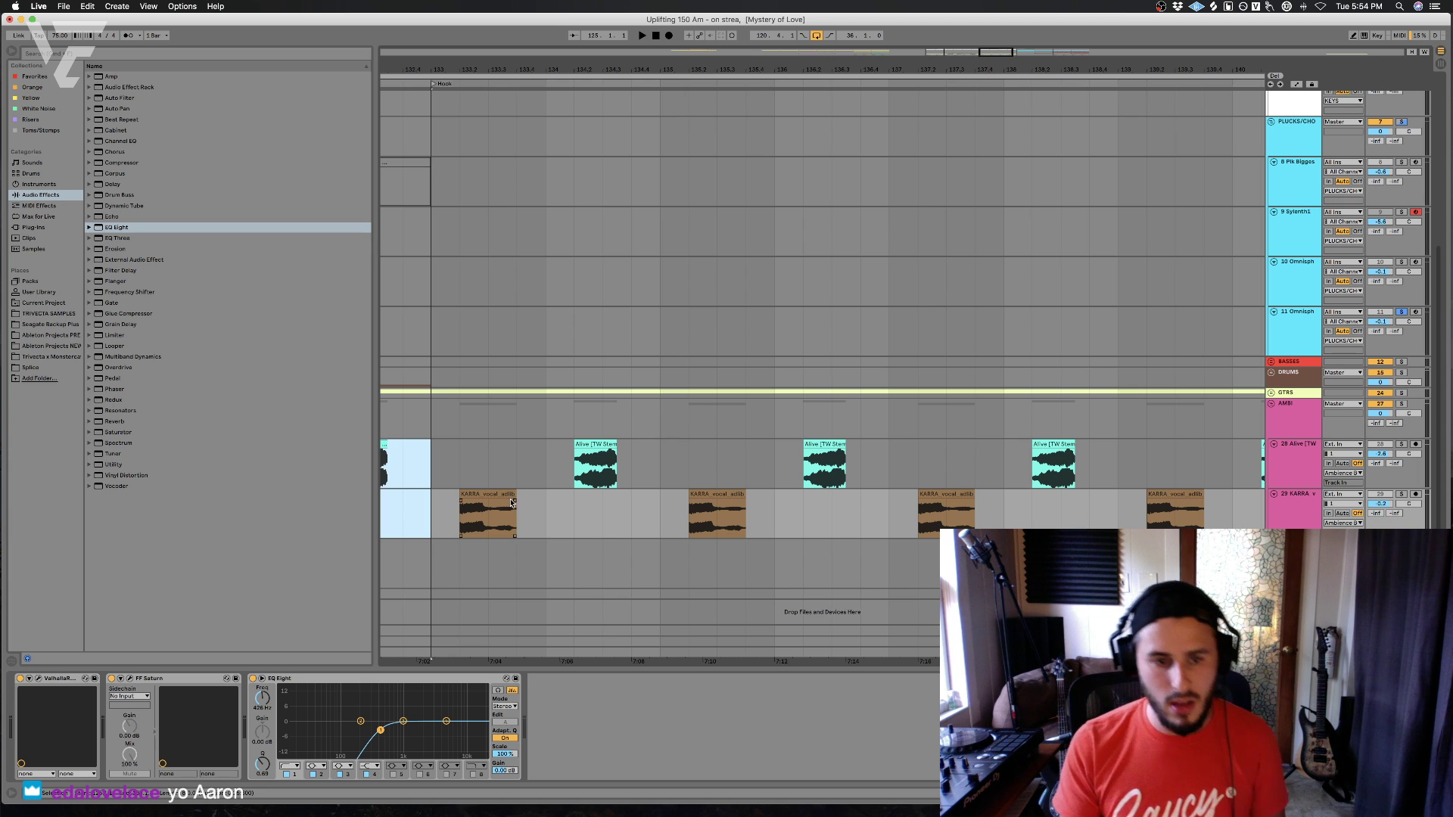
{"action": "scroll", "coordinate": [658, 538], "scroll_direction": "right", "scroll_amount": 20}
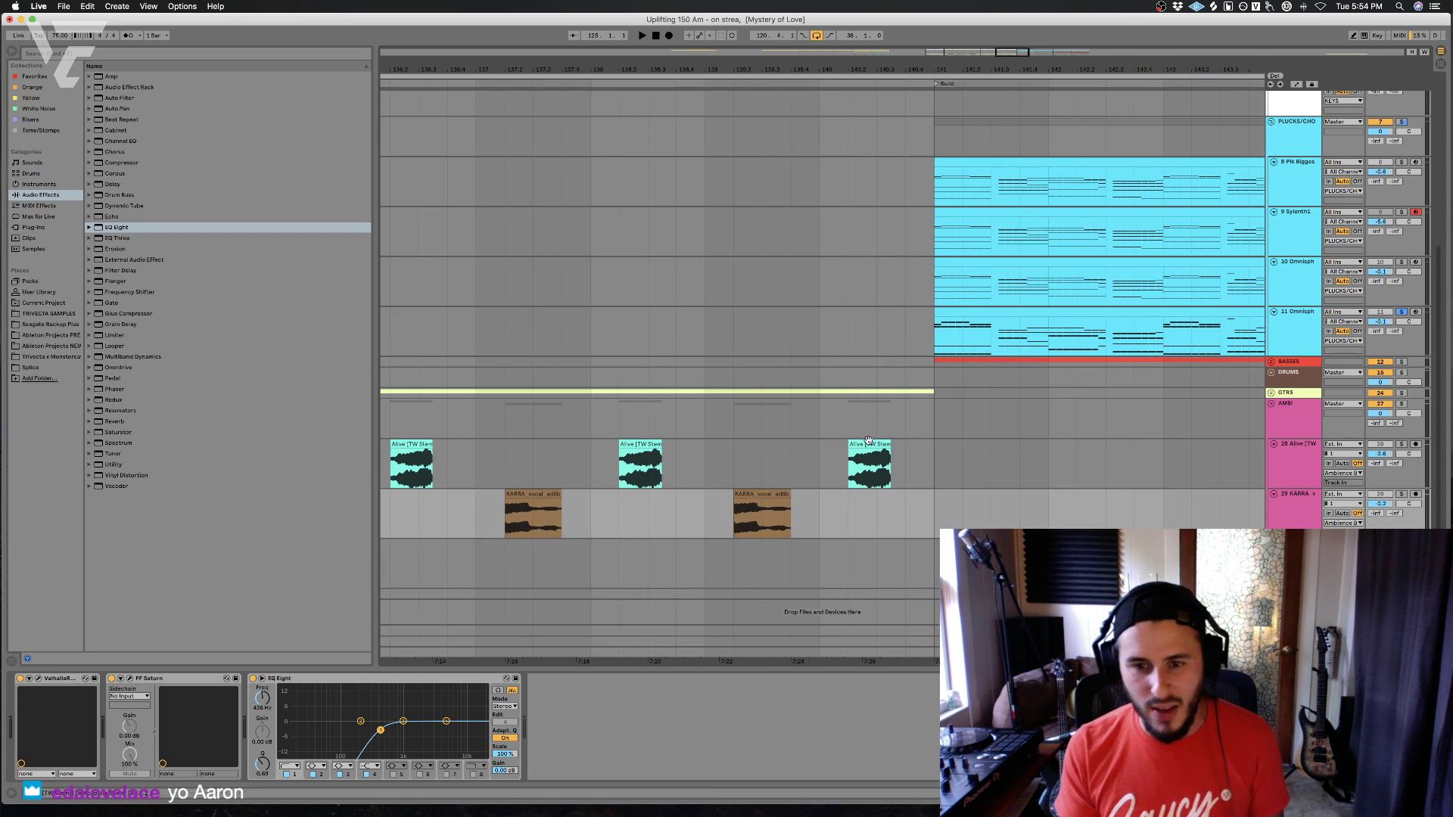
{"action": "left_click", "coordinate": [942, 478]}
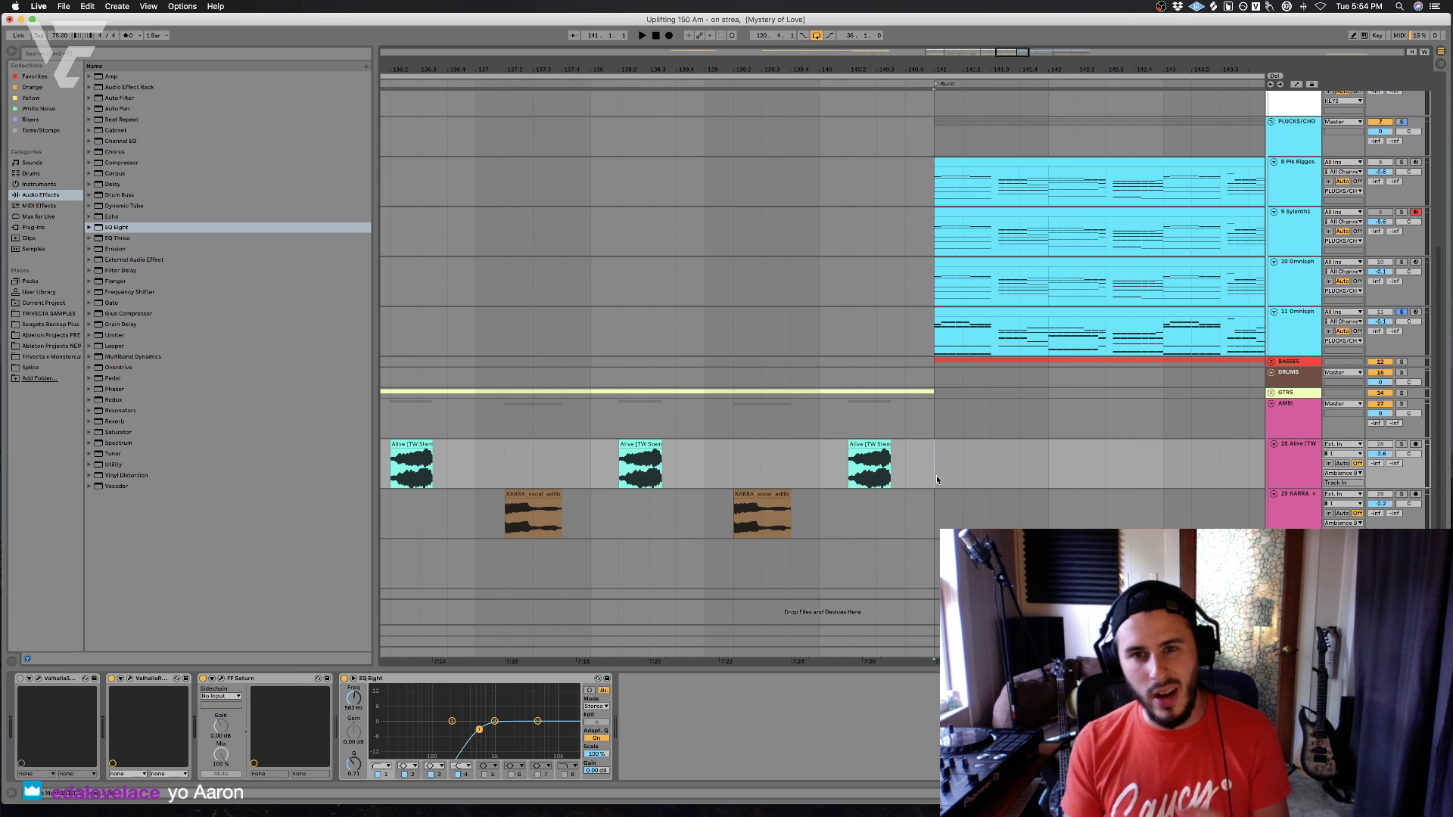
{"action": "scroll", "coordinate": [923, 475], "scroll_direction": "right", "scroll_amount": 4}
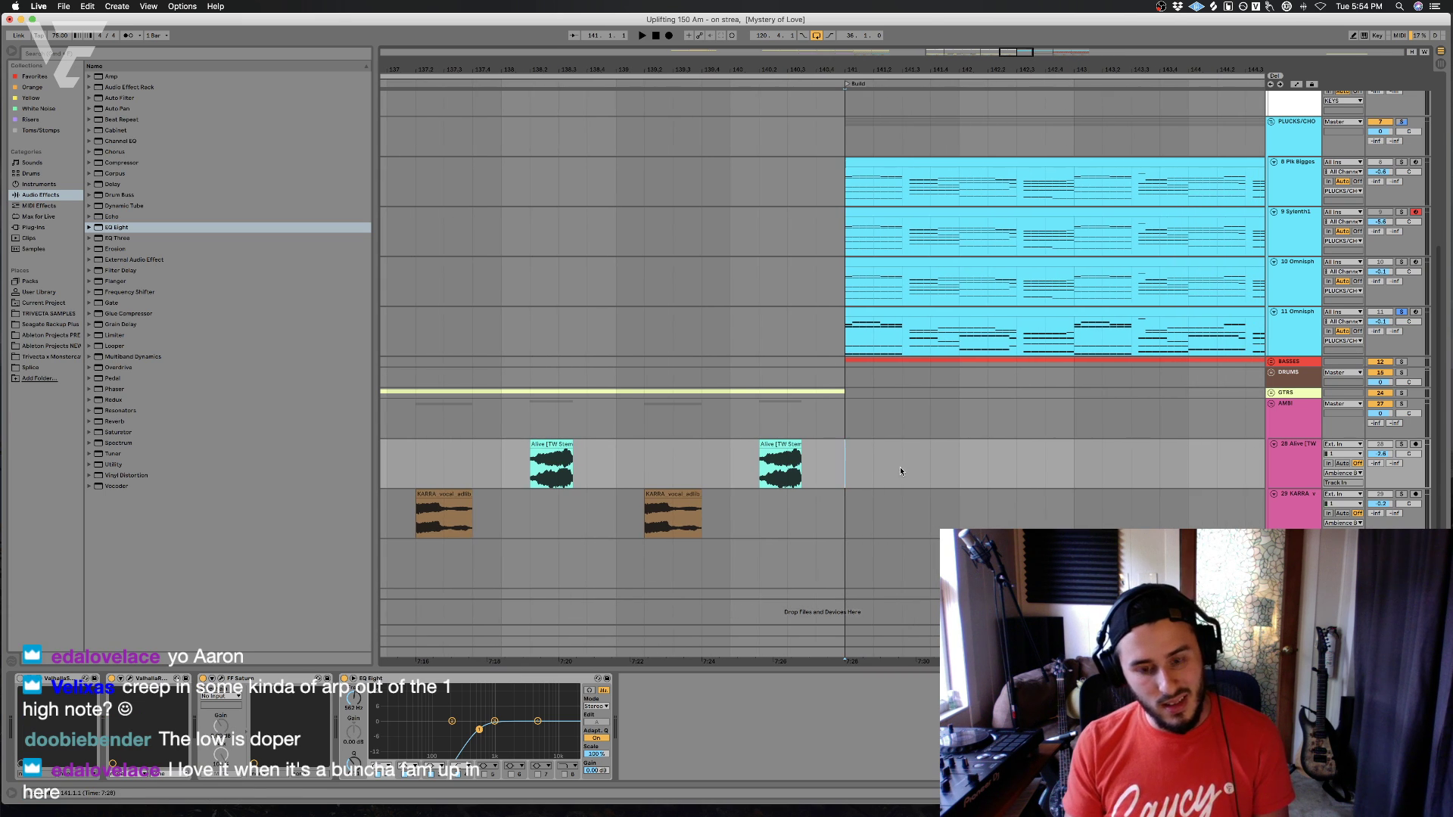
{"action": "key", "text": "super+d"}
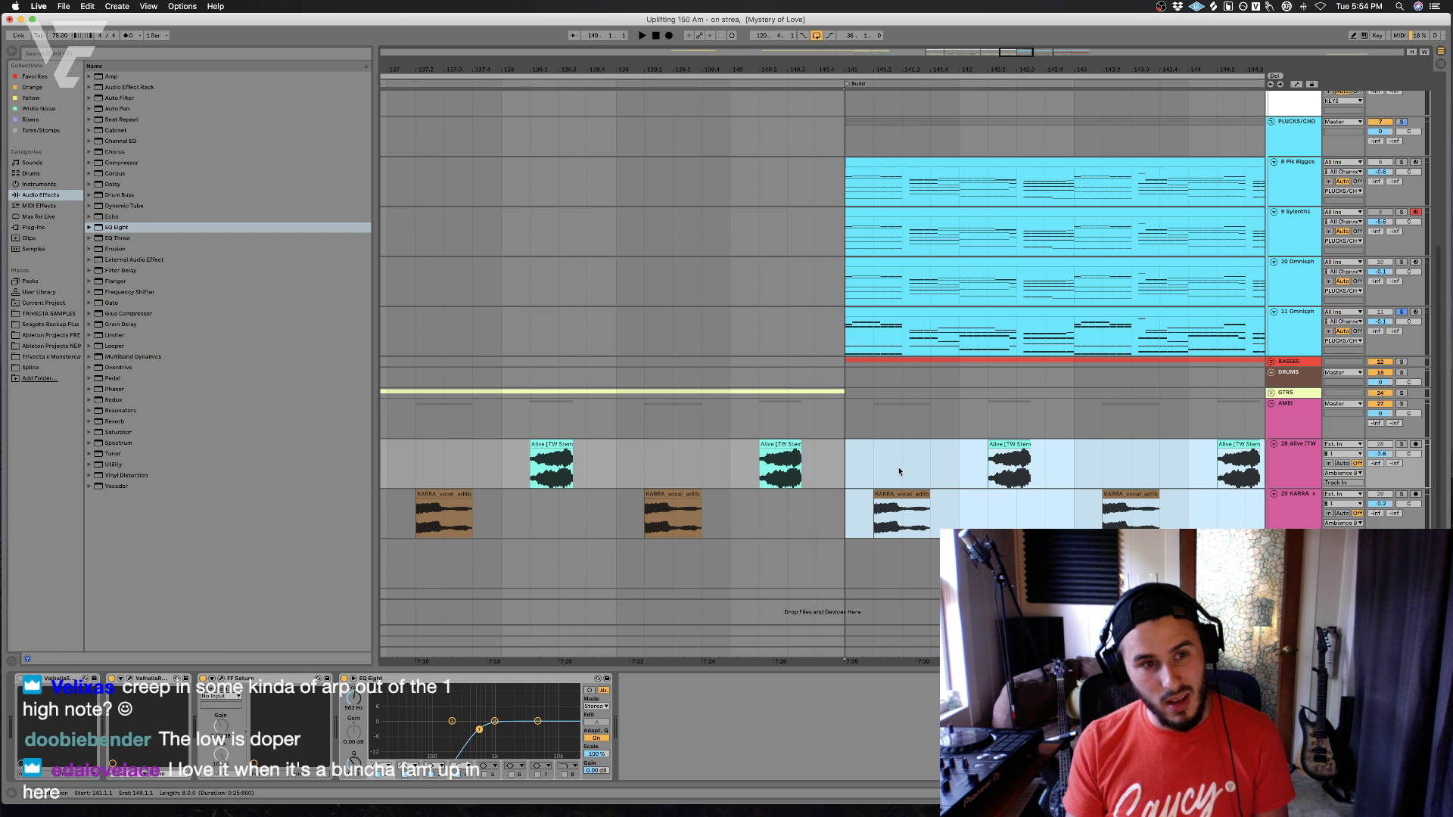
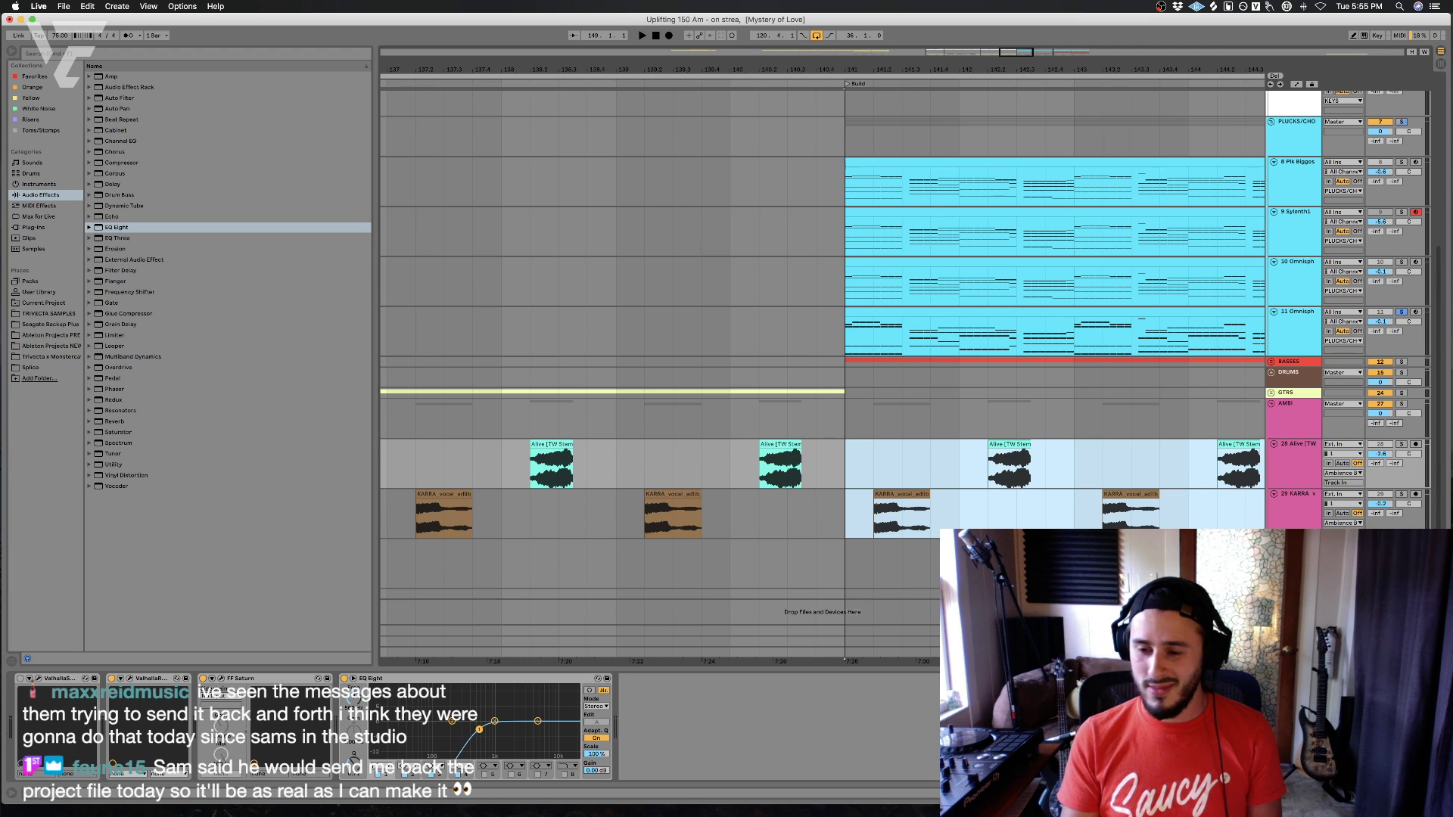
- Play the build with the AMBI group soloed and show the EQ automation on the track below the KARRA vocals
{"action": "key", "text": "space"}
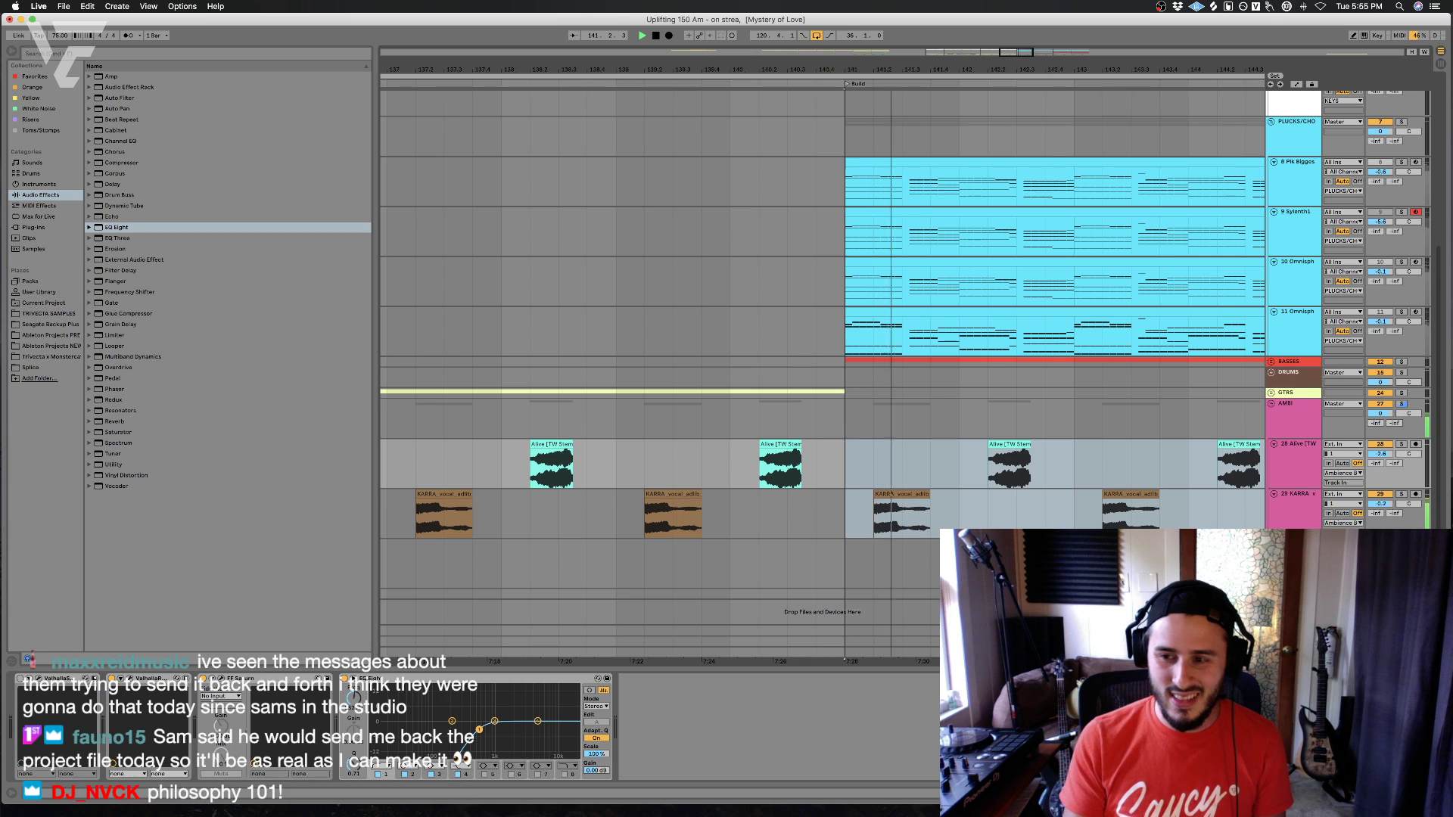
{"action": "left_click", "coordinate": [1296, 545]}
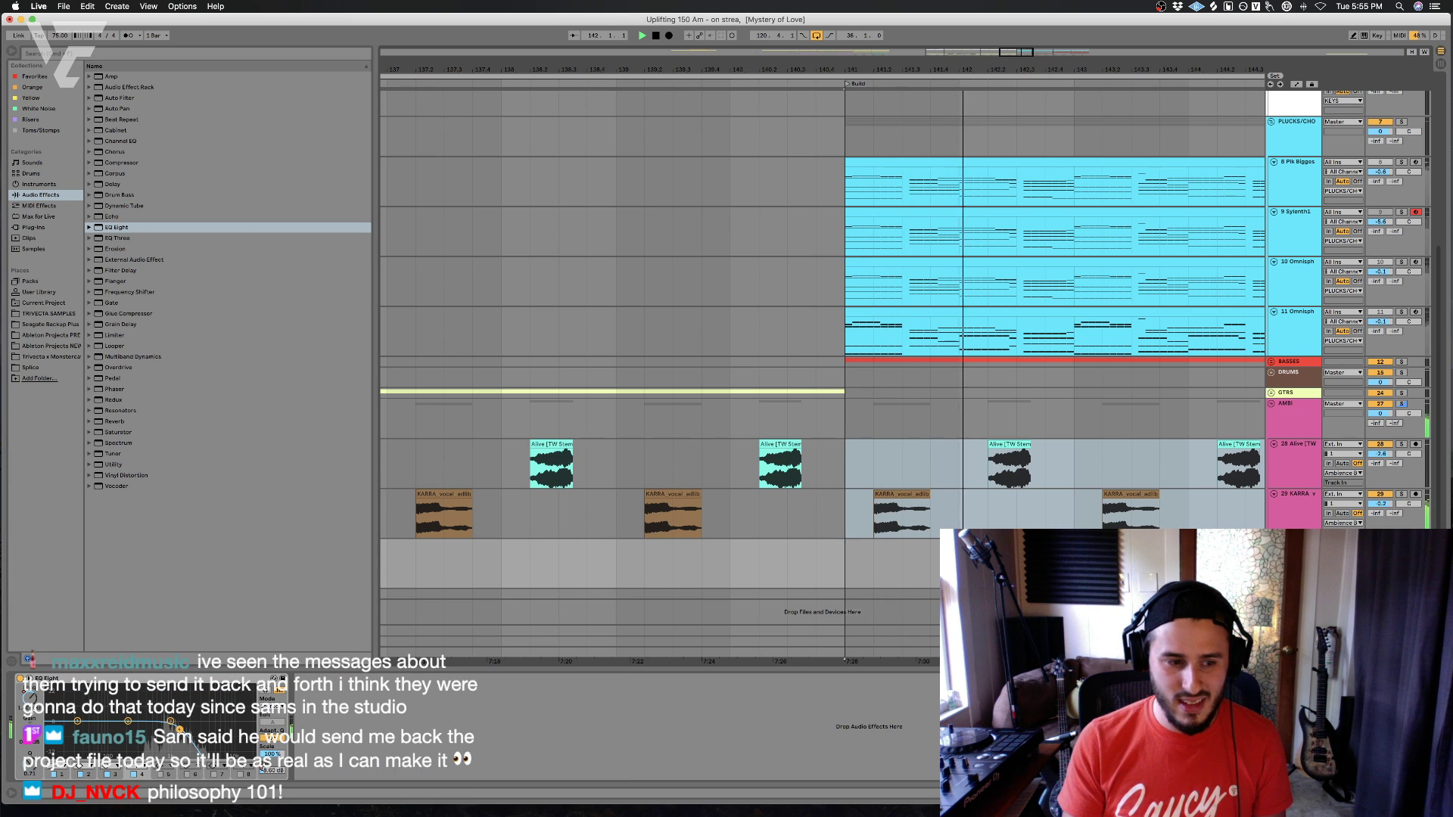
{"action": "key", "text": "a"}
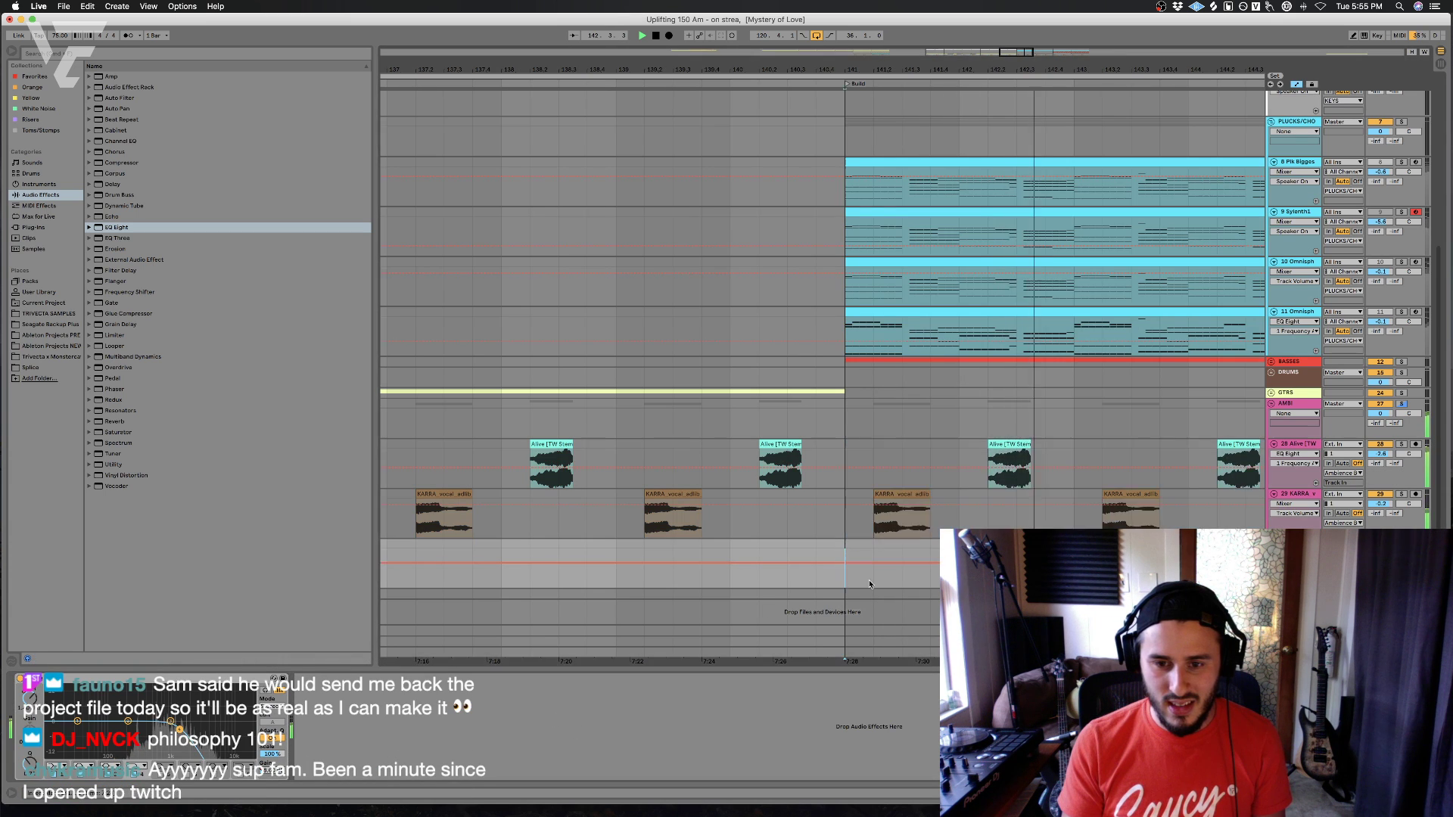
{"action": "left_click", "coordinate": [882, 582]}
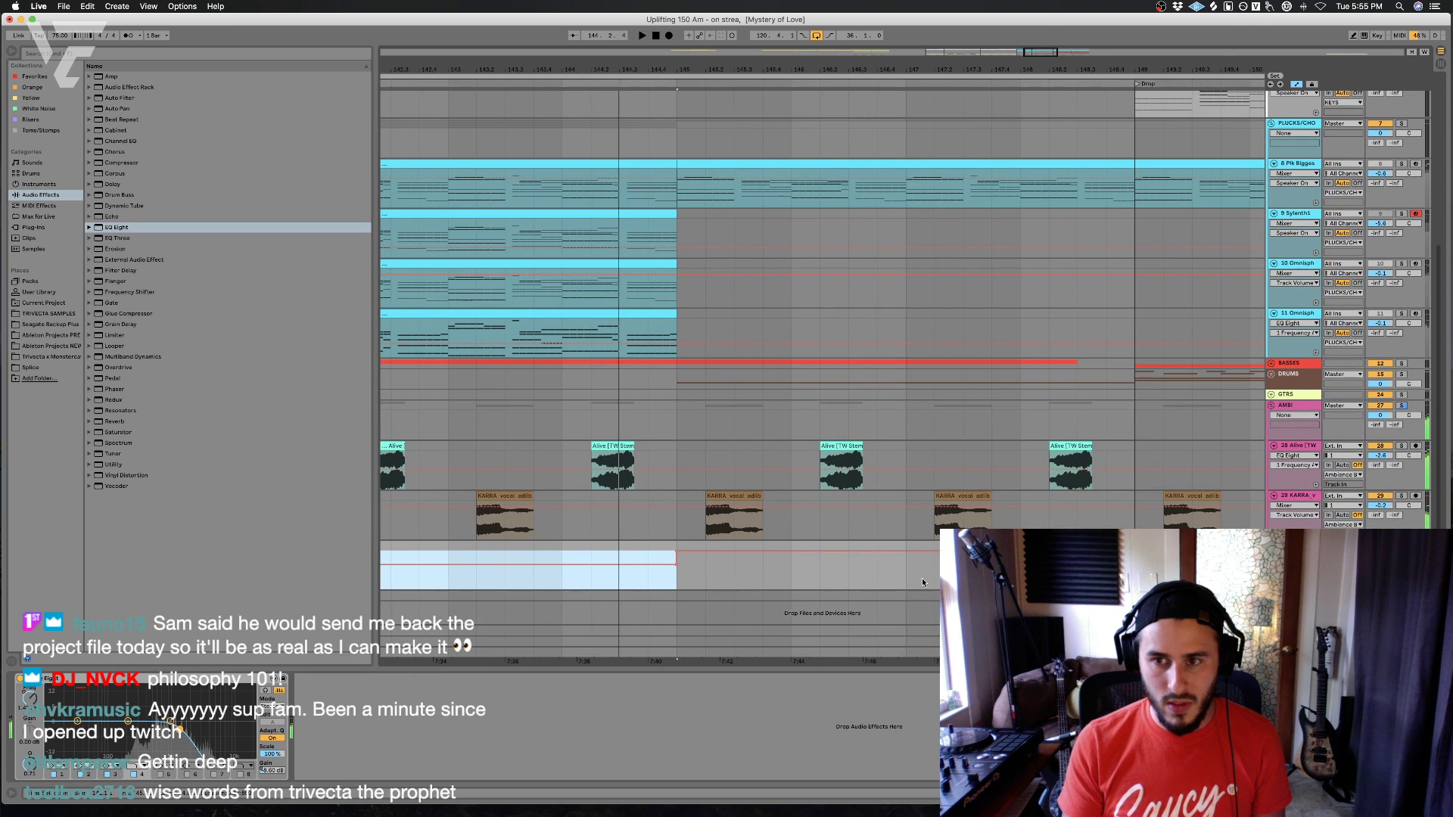
- Play the soloed ambience from several points in the second half of the build up to the drop
{"action": "left_click", "coordinate": [1105, 575]}
{"action": "key", "text": "space"}
{"action": "key", "text": "space"}
{"action": "left_click", "coordinate": [936, 575]}
{"action": "key", "text": "space"}
{"action": "key", "text": "space"}
{"action": "left_click", "coordinate": [1134, 571]}
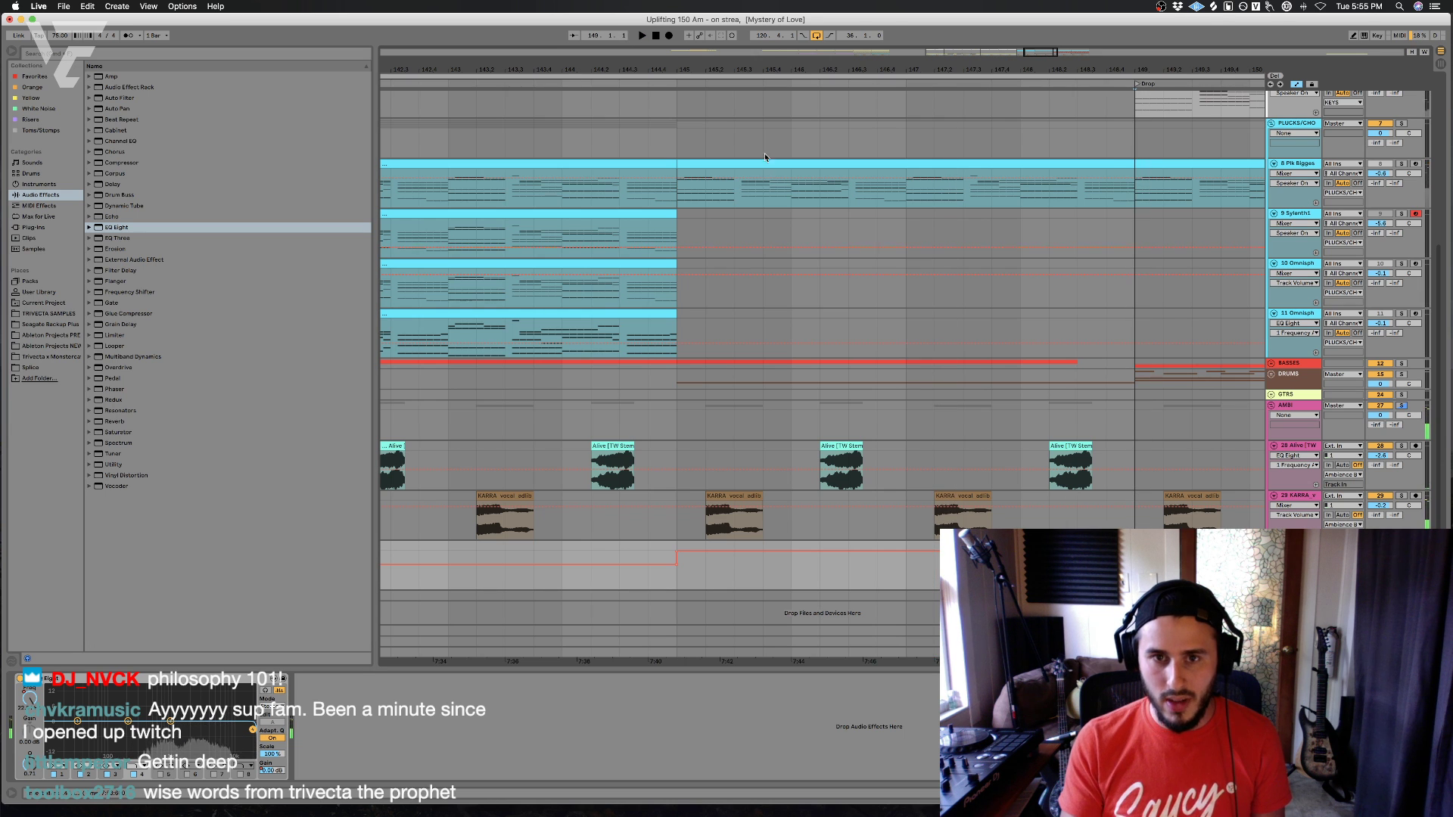
- Try lowering the ambience track's filter automation from the middle of the build and undo the change
{"action": "left_click_drag", "start_coordinate": [759, 63], "coordinate": [759, 53]}
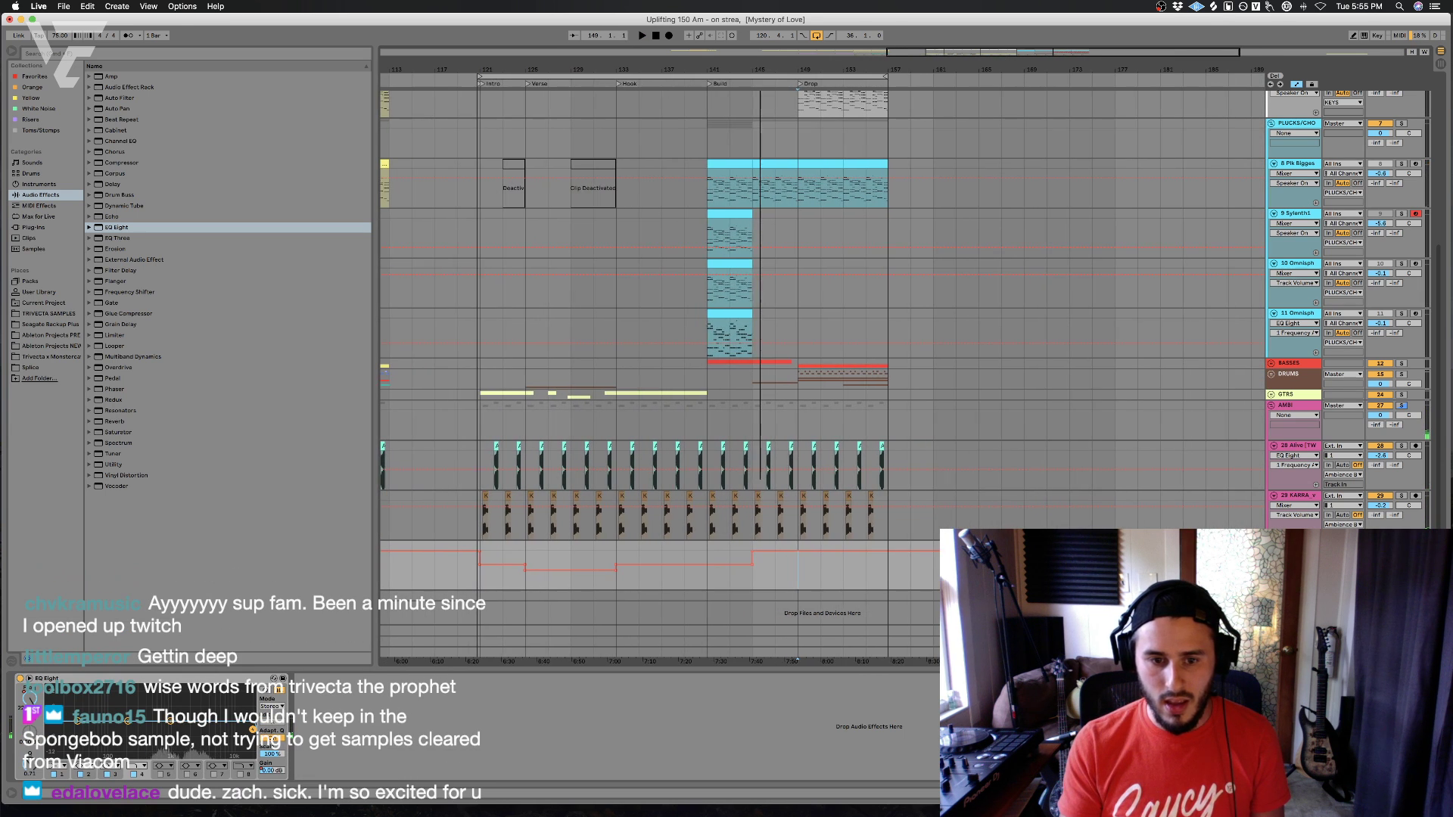
{"action": "scroll", "coordinate": [759, 452], "scroll_direction": "left", "scroll_amount": 5}
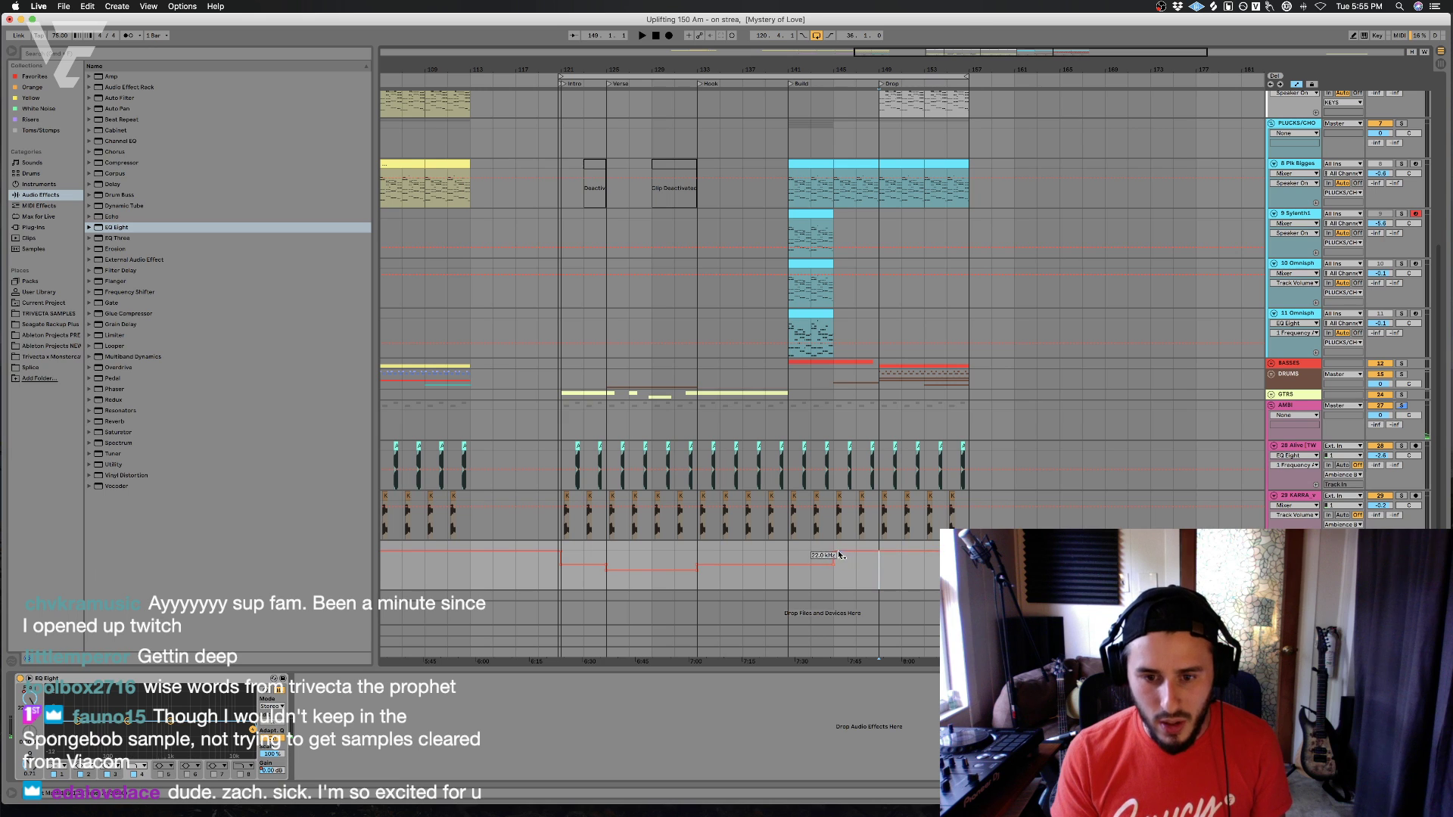
{"action": "left_click_drag", "start_coordinate": [832, 554], "coordinate": [830, 578]}
{"action": "key", "text": "super+z"}
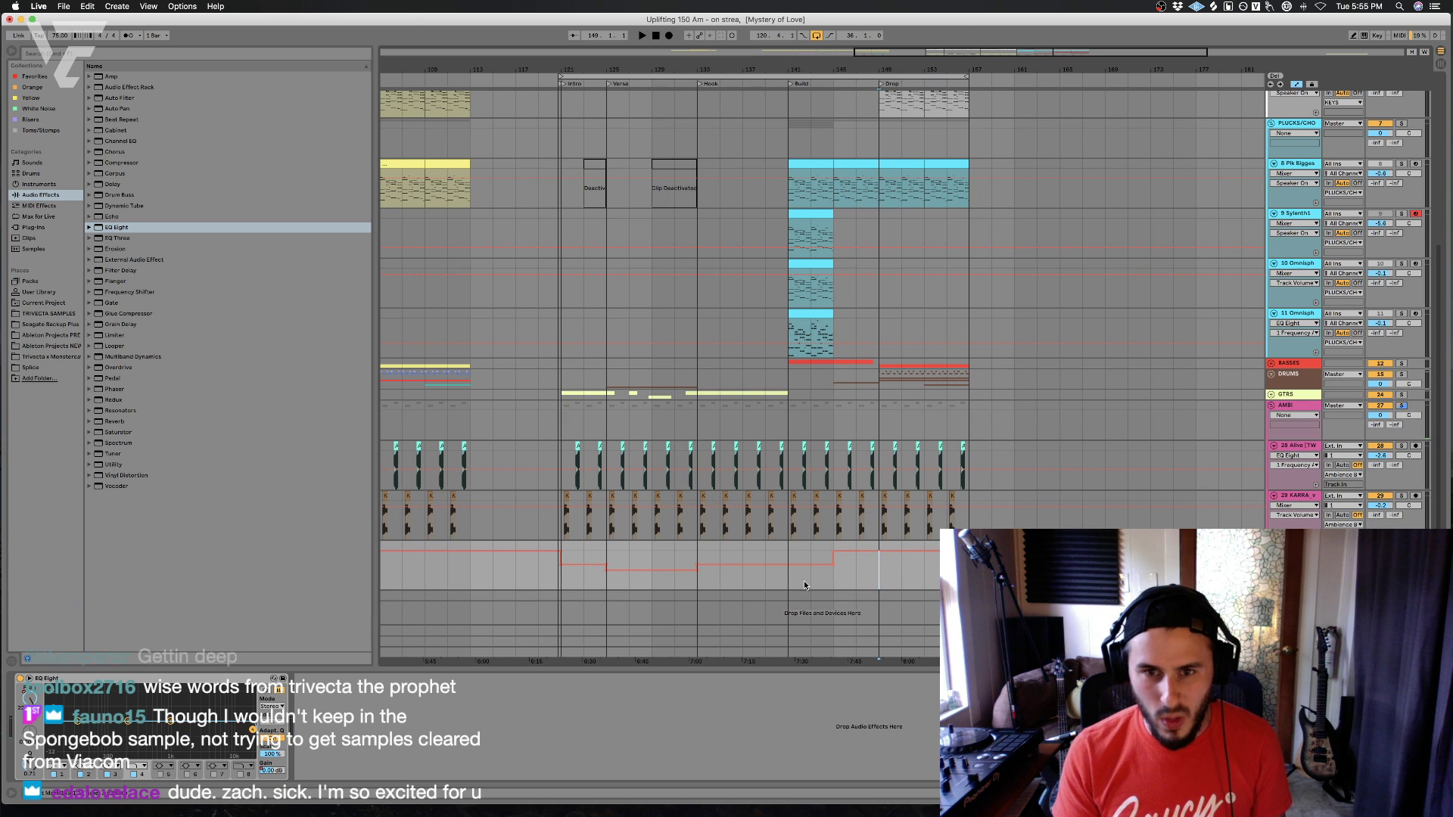
- Play the full mix from the start of the drop to hear the ambience filter's effect
{"action": "left_click", "coordinate": [873, 581]}
{"action": "key", "text": "space"}
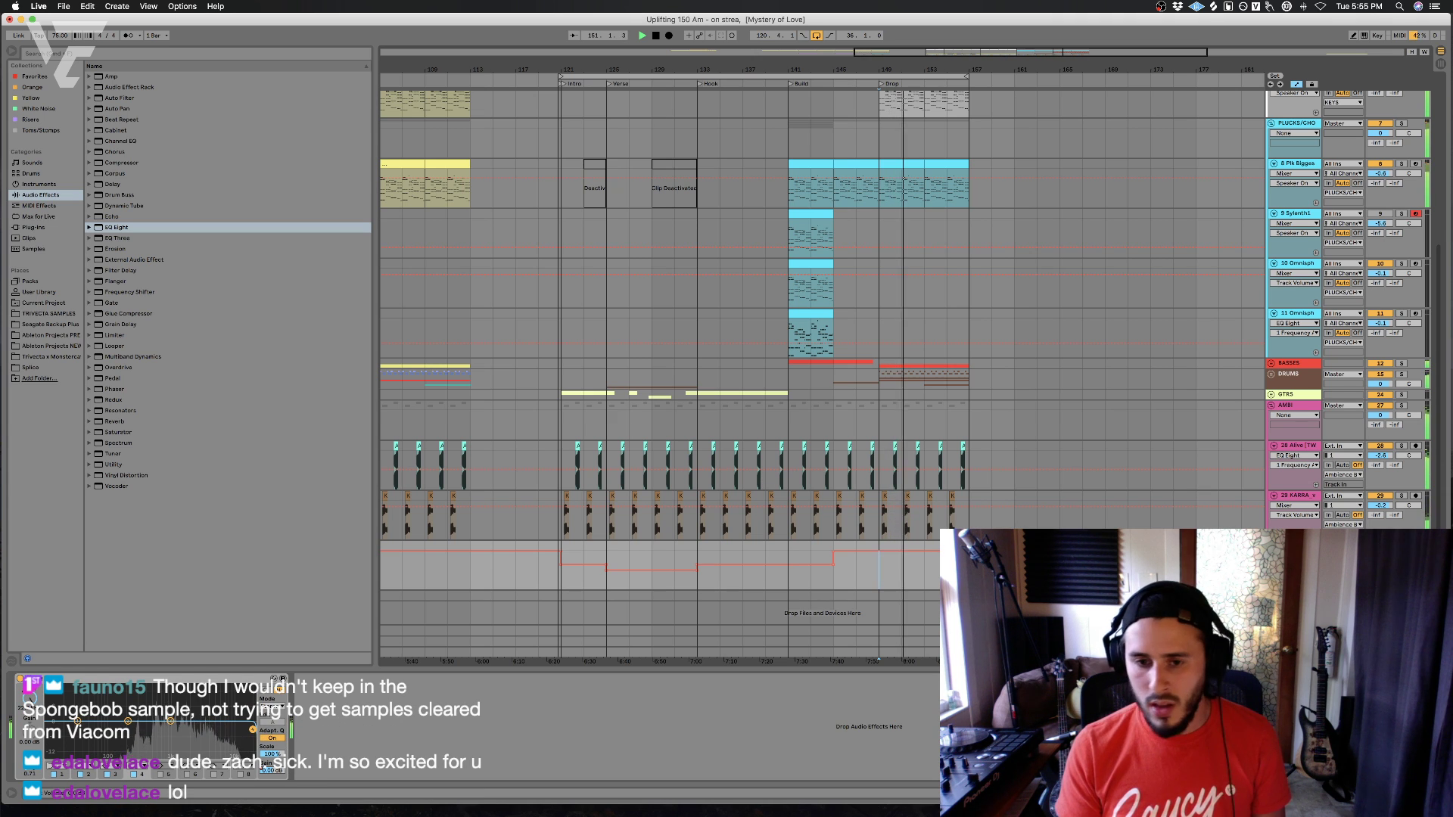
{"action": "key", "text": "space"}
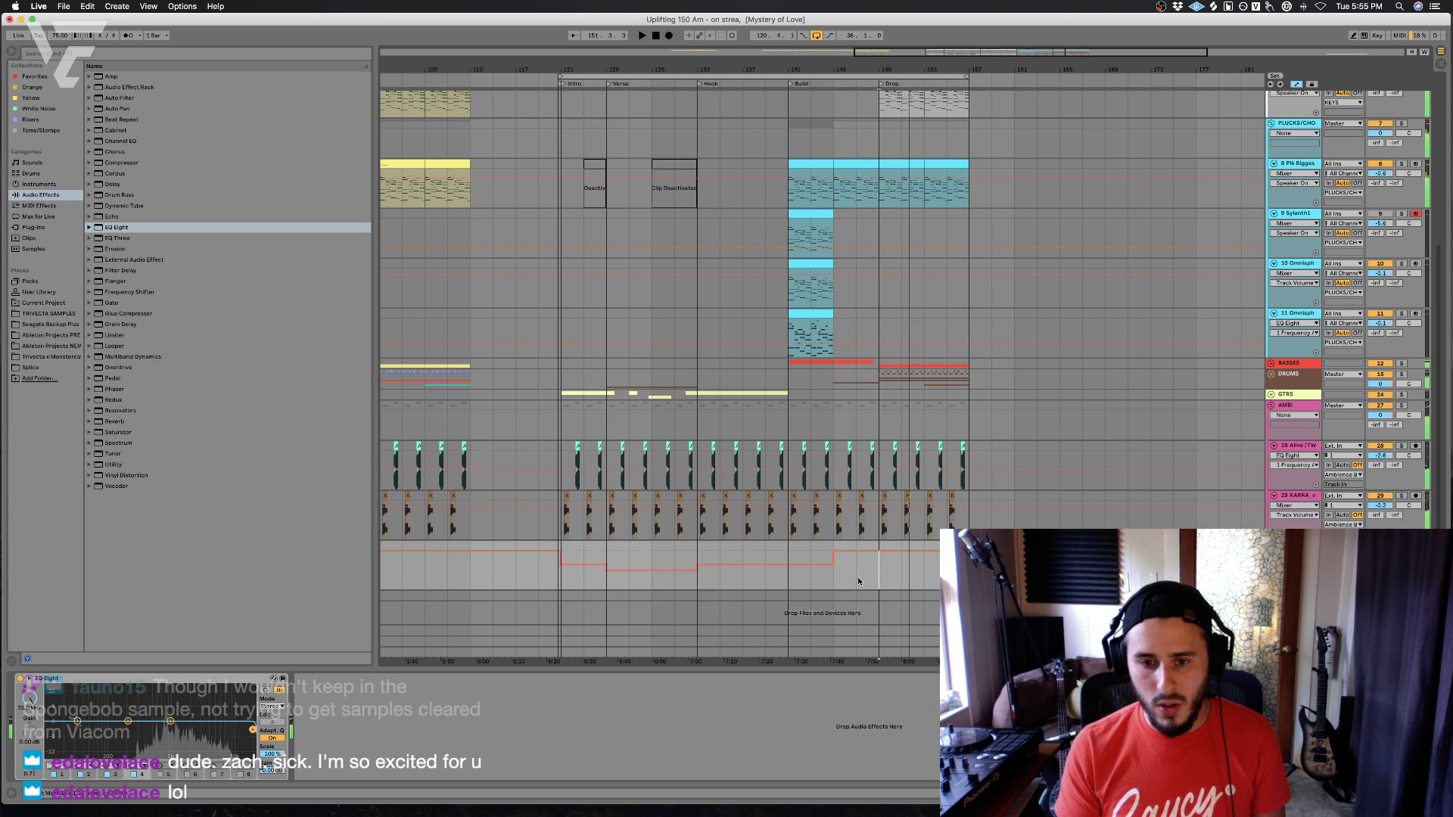
- Lower the ambience track's EQ Eight frequency automation across the whole build, bars 141 to 149
{"action": "left_click_drag", "start_coordinate": [877, 575], "coordinate": [806, 595]}
{"action": "key", "text": "space"}
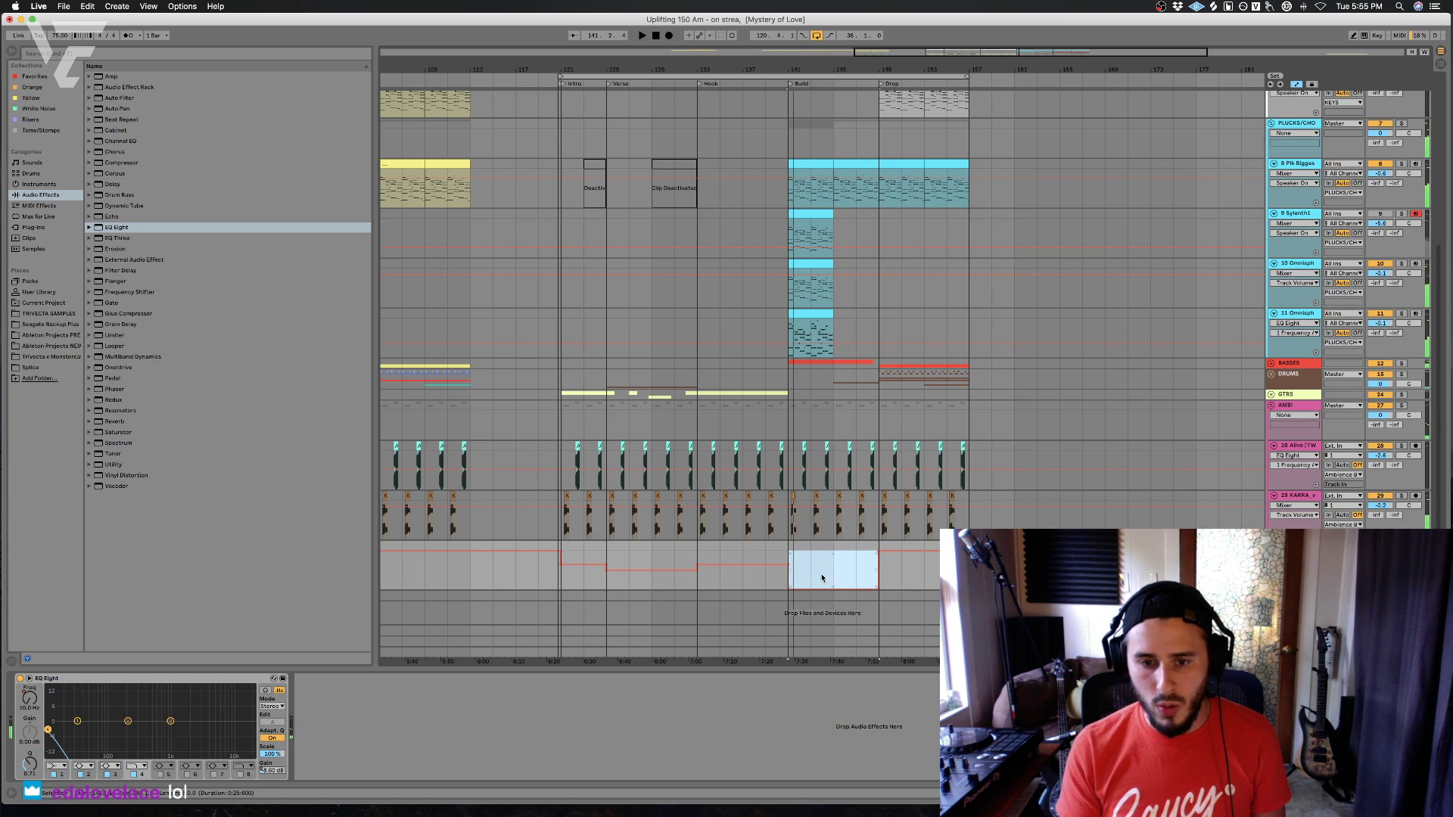
{"action": "left_click_drag", "start_coordinate": [814, 62], "coordinate": [655, 369]}
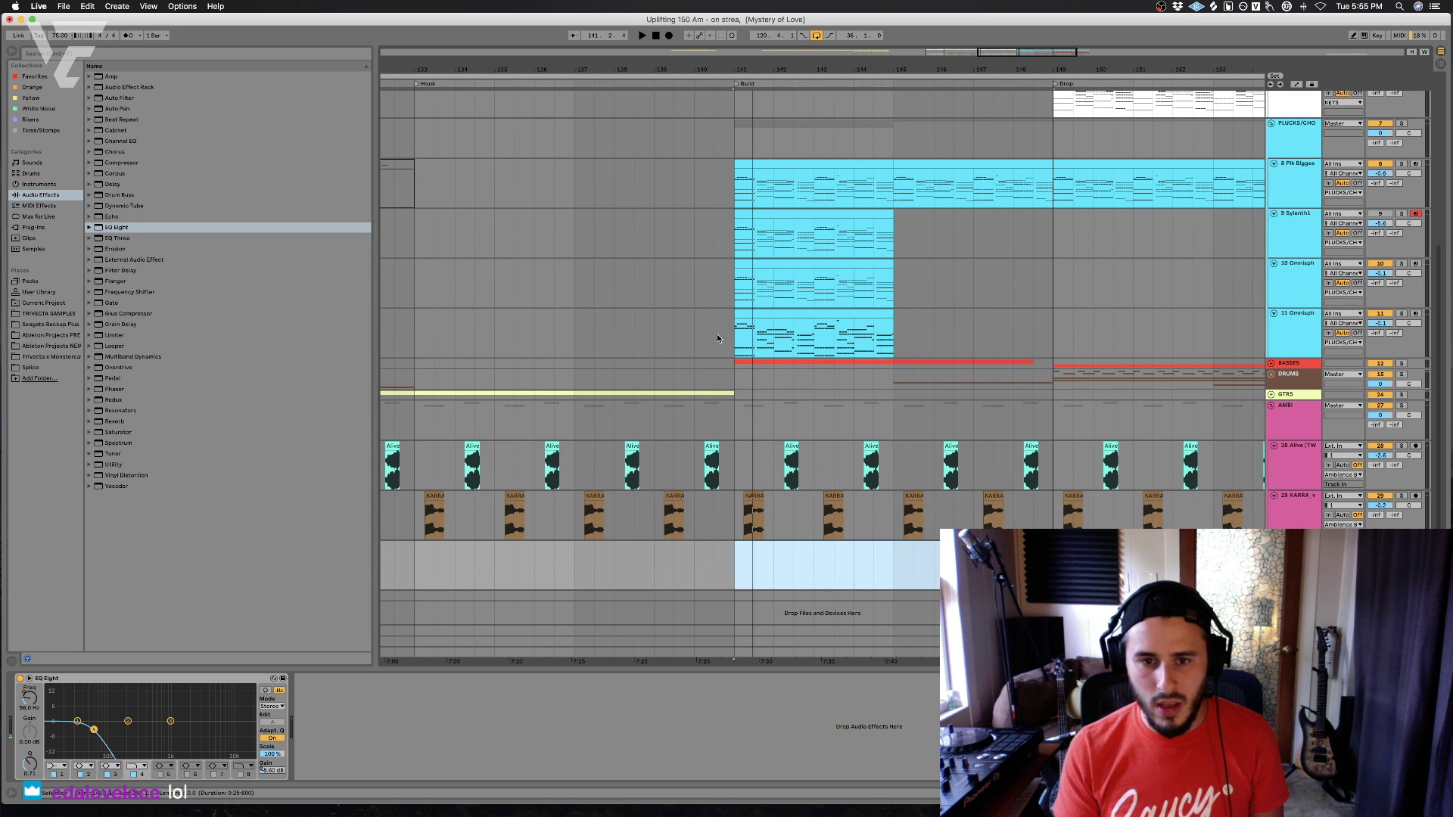
- Solo the duplicated Omnisphere track together with the AMBI group and play from the start of the build
{"action": "left_click", "coordinate": [718, 338]}
{"action": "left_click", "coordinate": [1401, 314]}
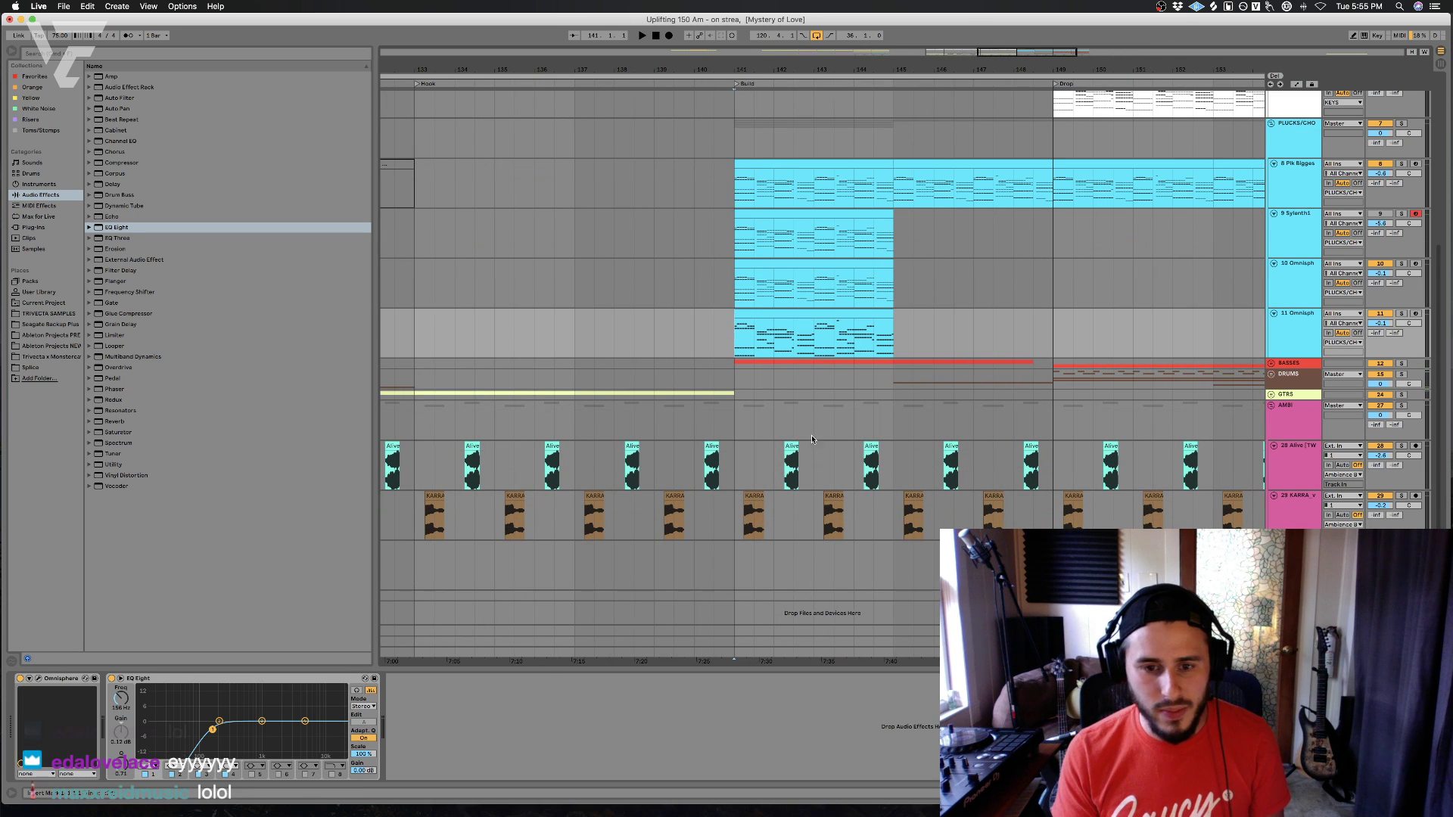
{"action": "key", "text": "space"}
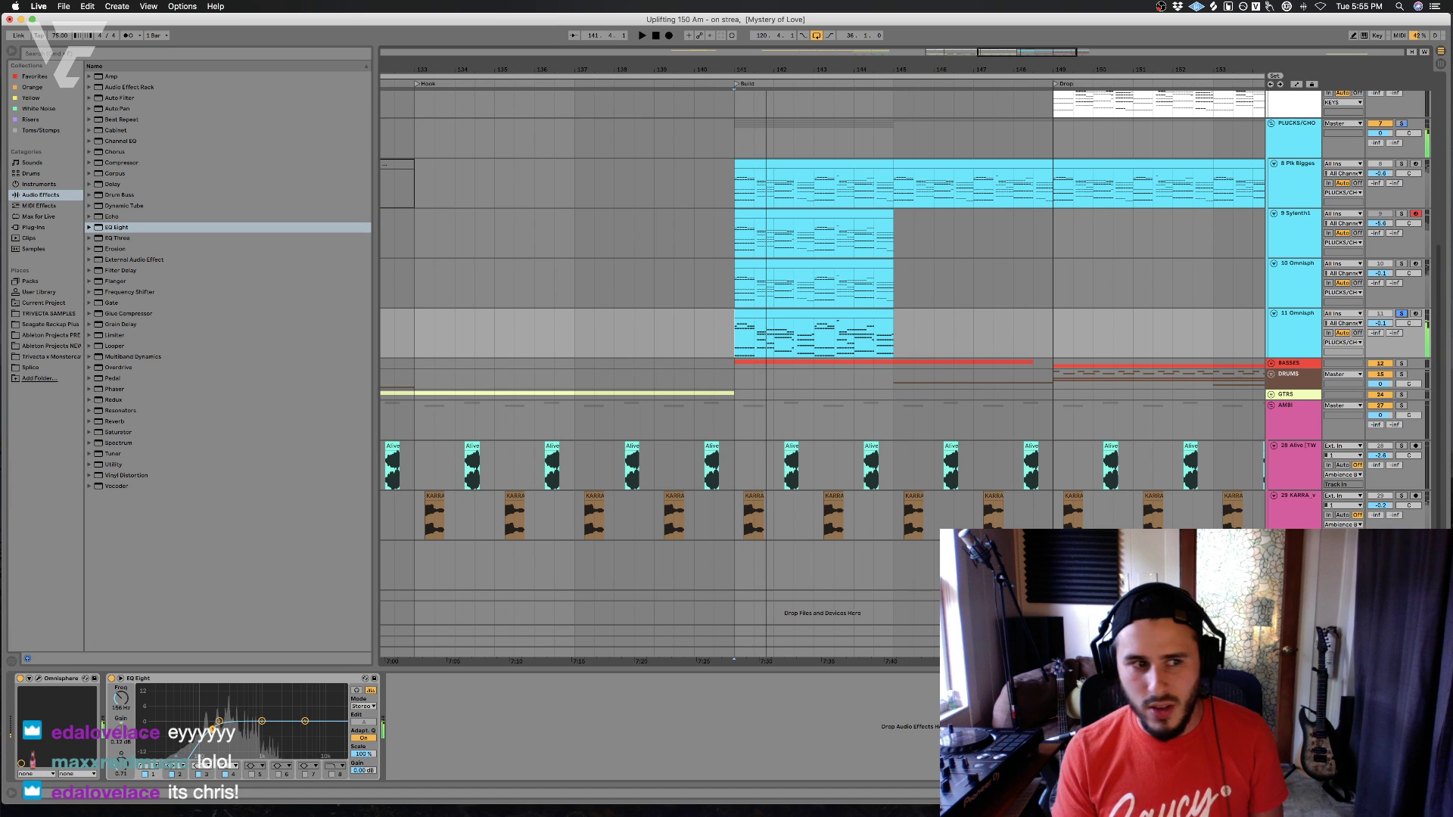
{"action": "key", "text": "space"}
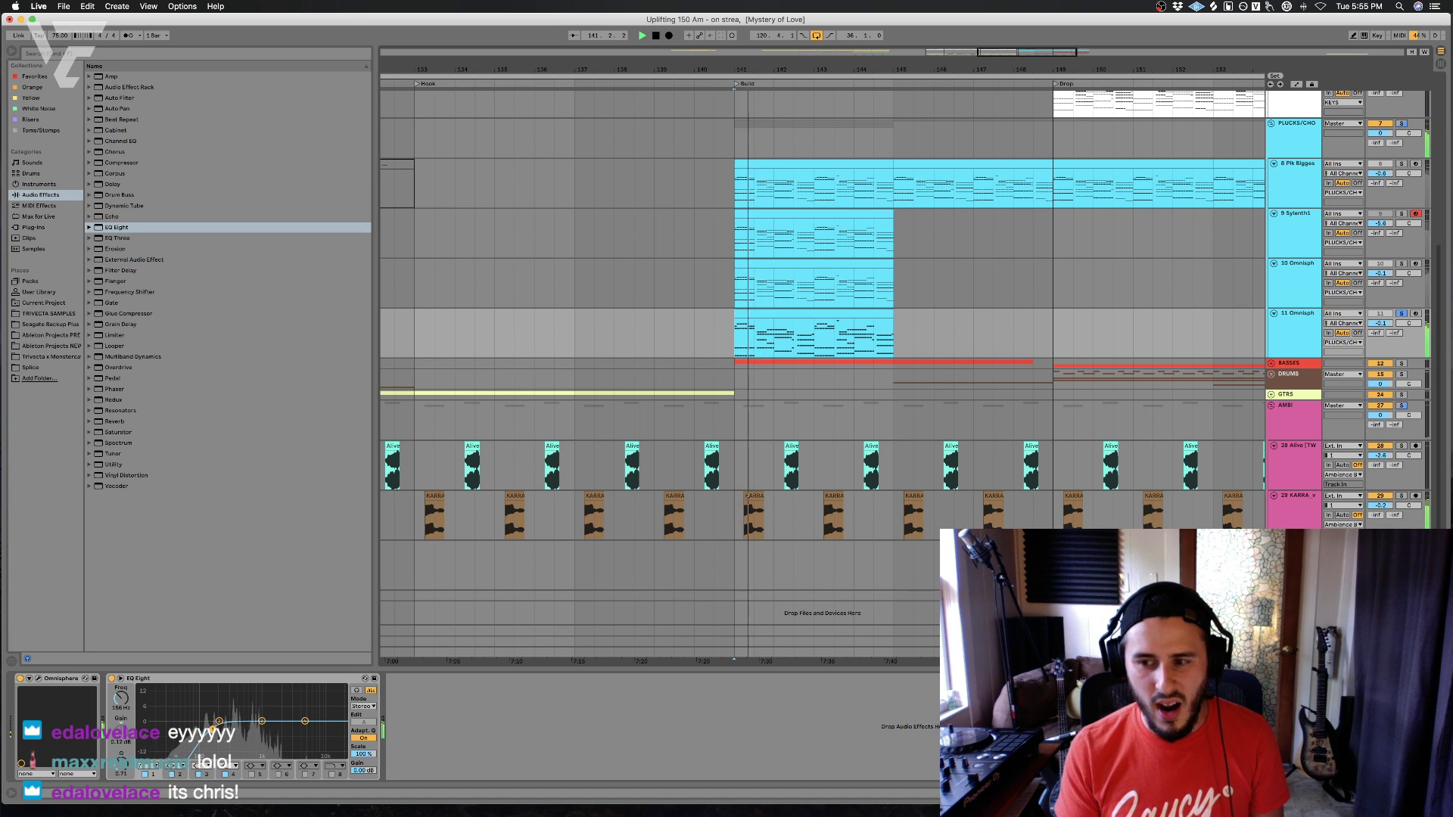
- Raise the ambience track's EQ Eight frequency automation in the build to about 487 Hz during playback
{"action": "left_click", "coordinate": [1295, 564]}
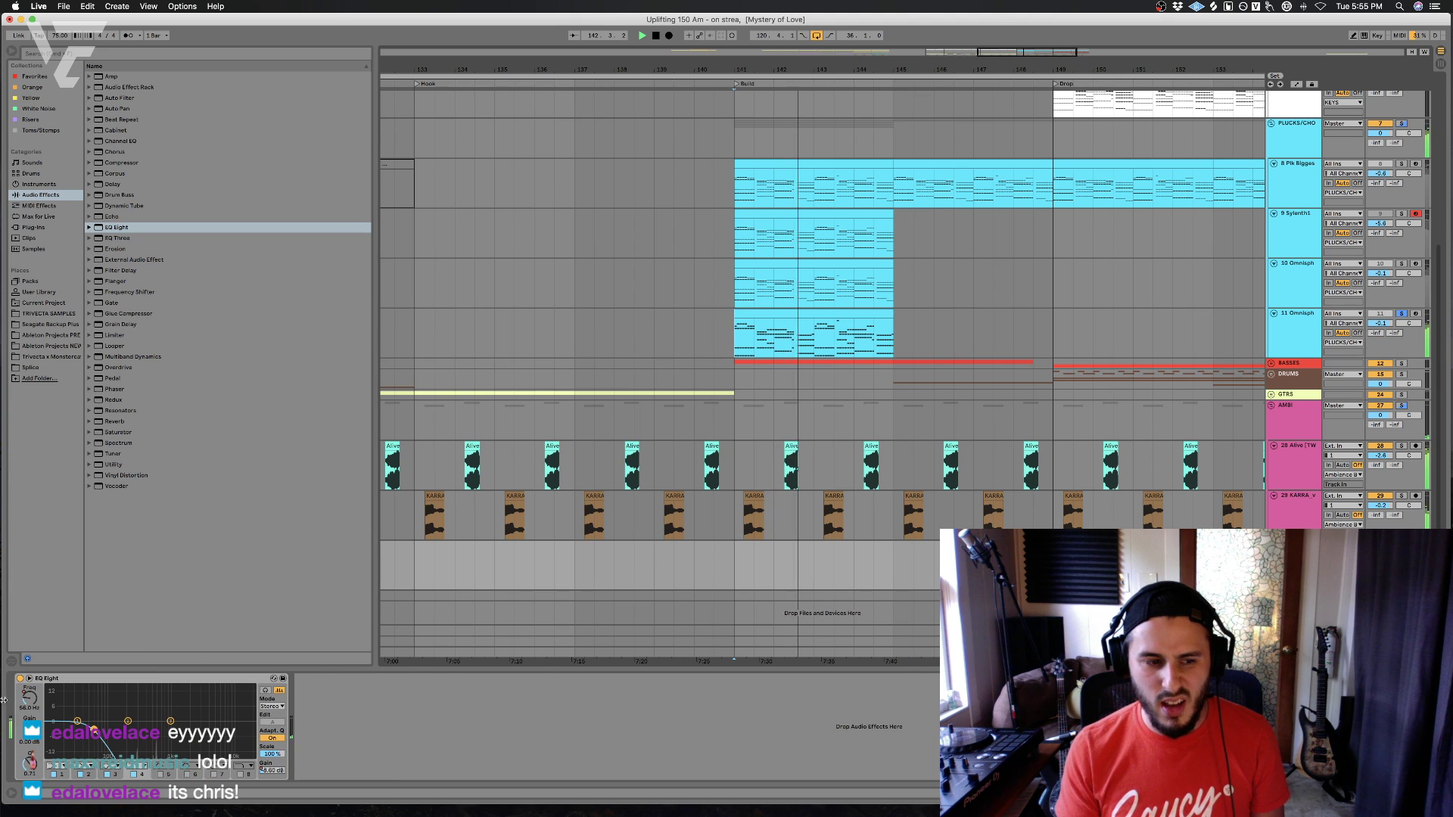
{"action": "key", "text": "a"}
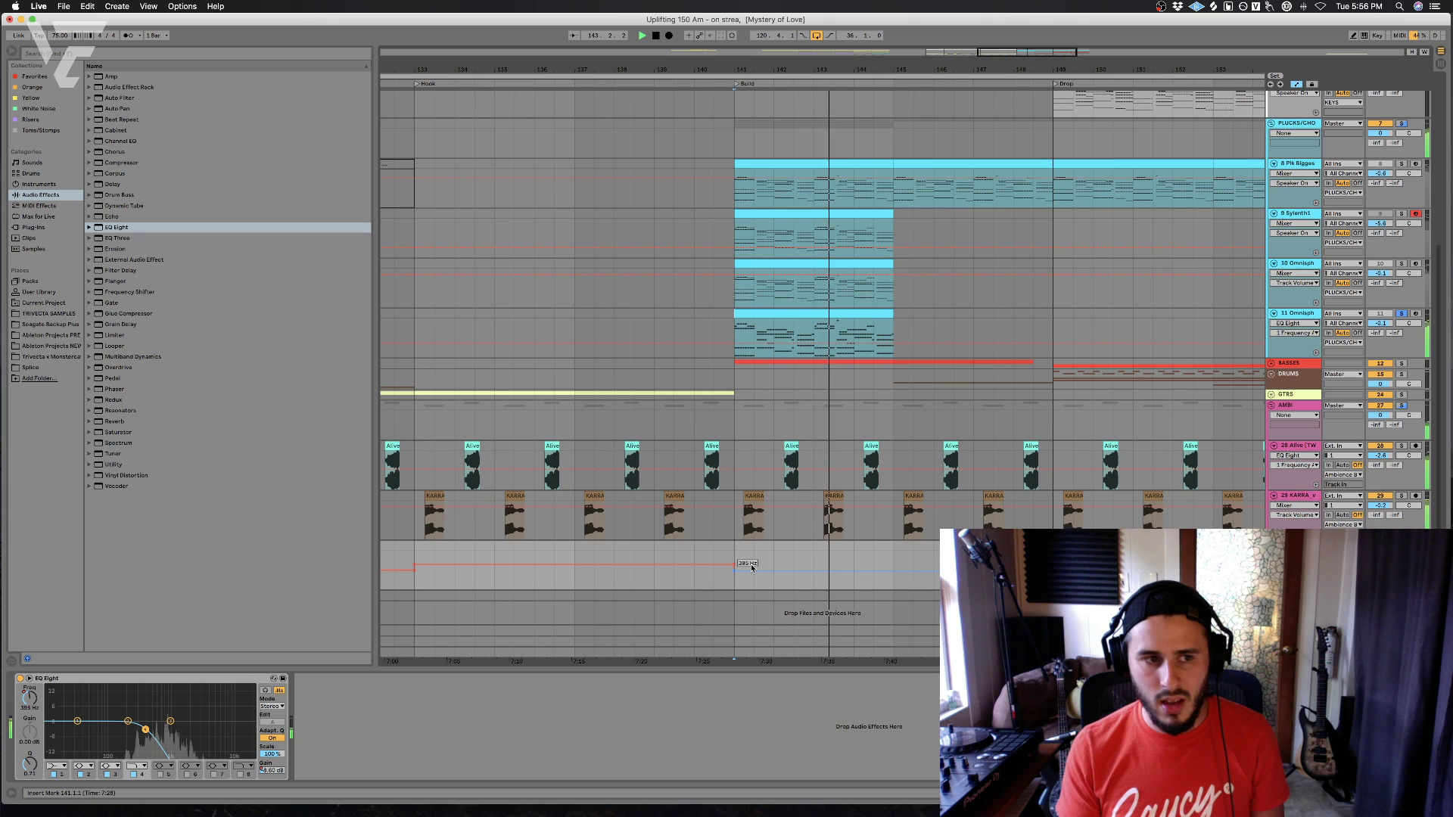
{"action": "left_click_drag", "start_coordinate": [751, 567], "coordinate": [751, 566]}
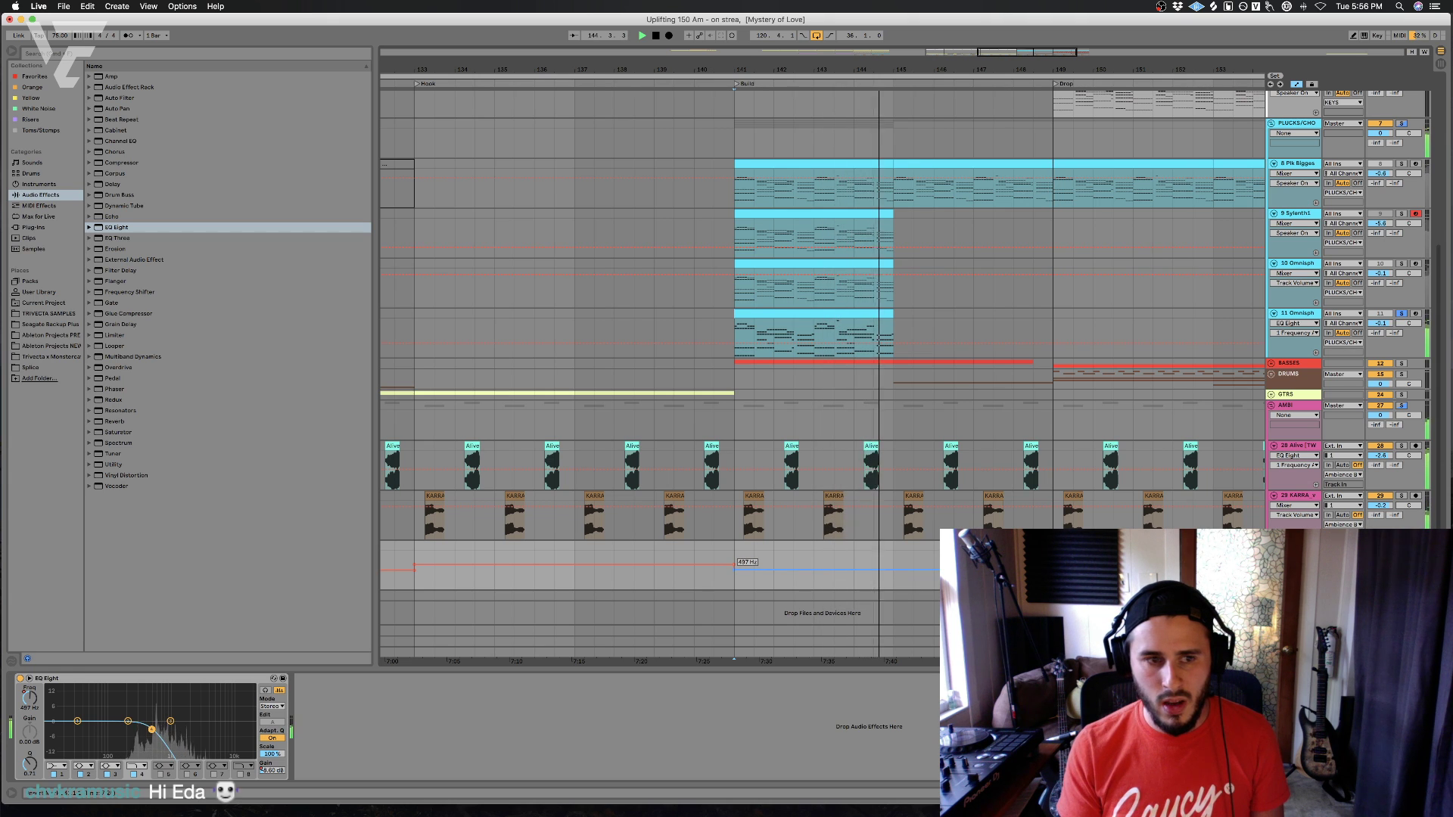
- Stop playback, hide the automation, and inspect the Omnisphere and Sylenth1 instruments layered in the build
{"action": "key", "text": "a"}
{"action": "key", "text": "space"}
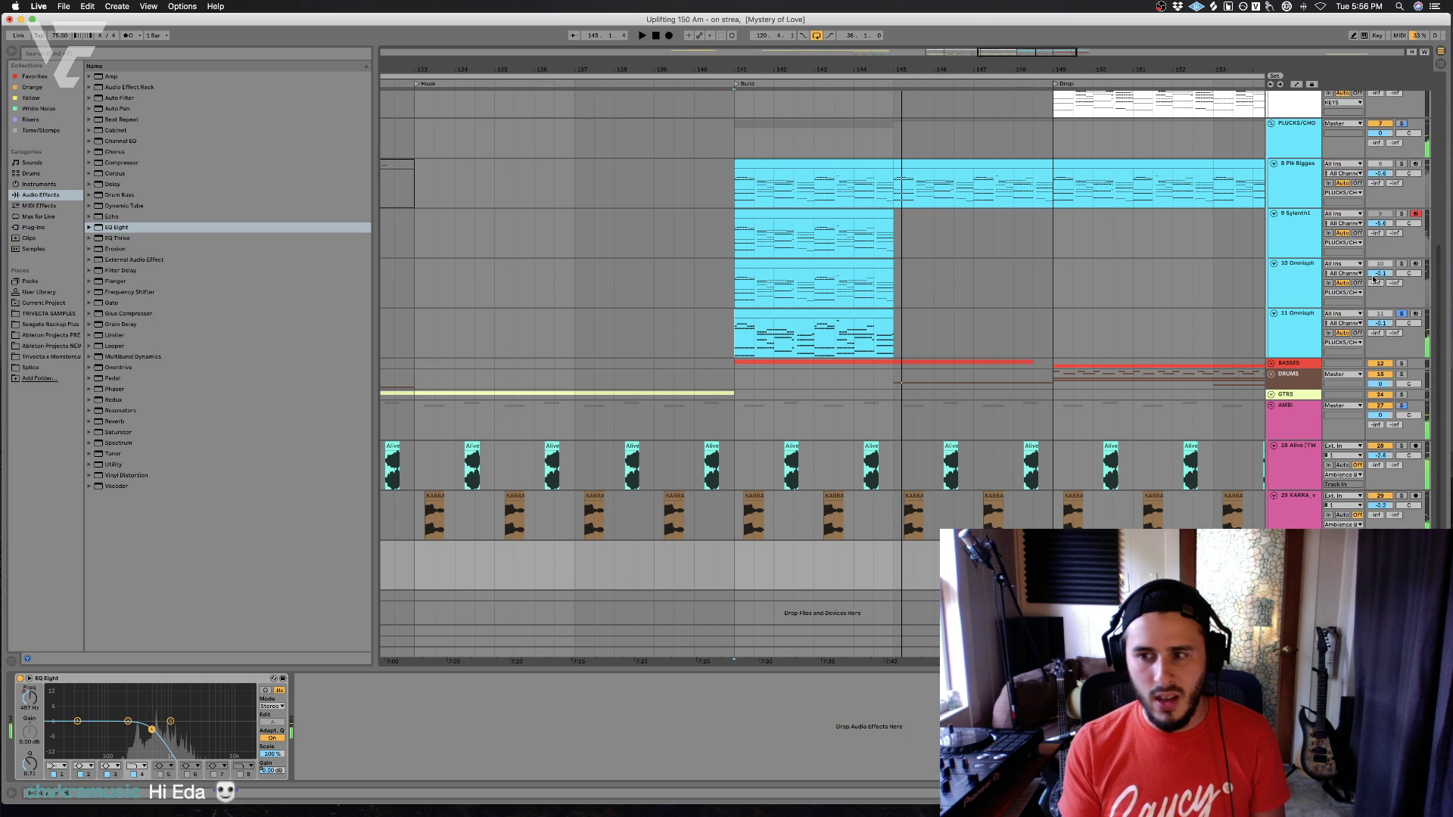
{"action": "left_click", "coordinate": [716, 299]}
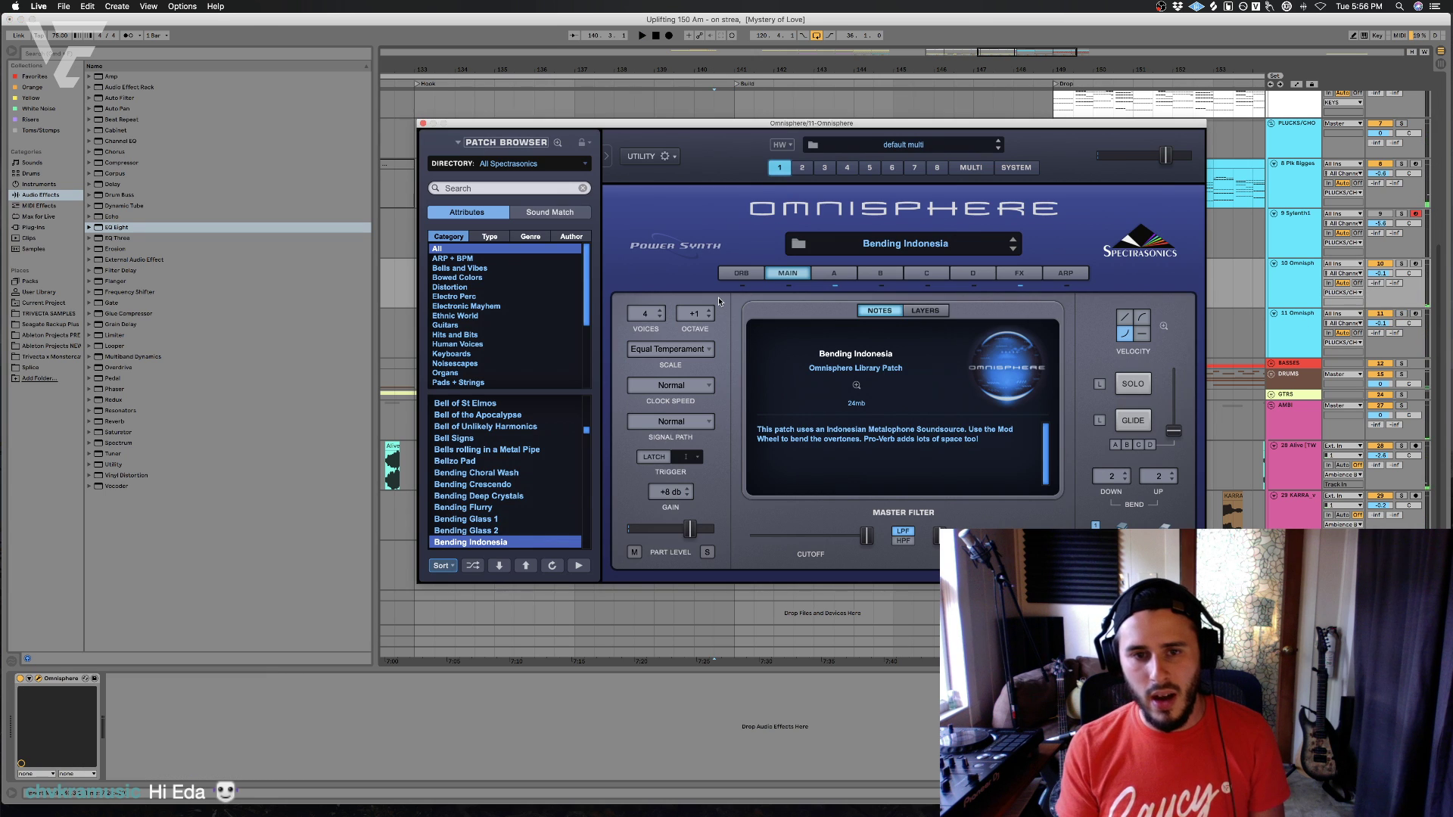
{"action": "left_click", "coordinate": [422, 123]}
{"action": "left_click", "coordinate": [738, 230]}
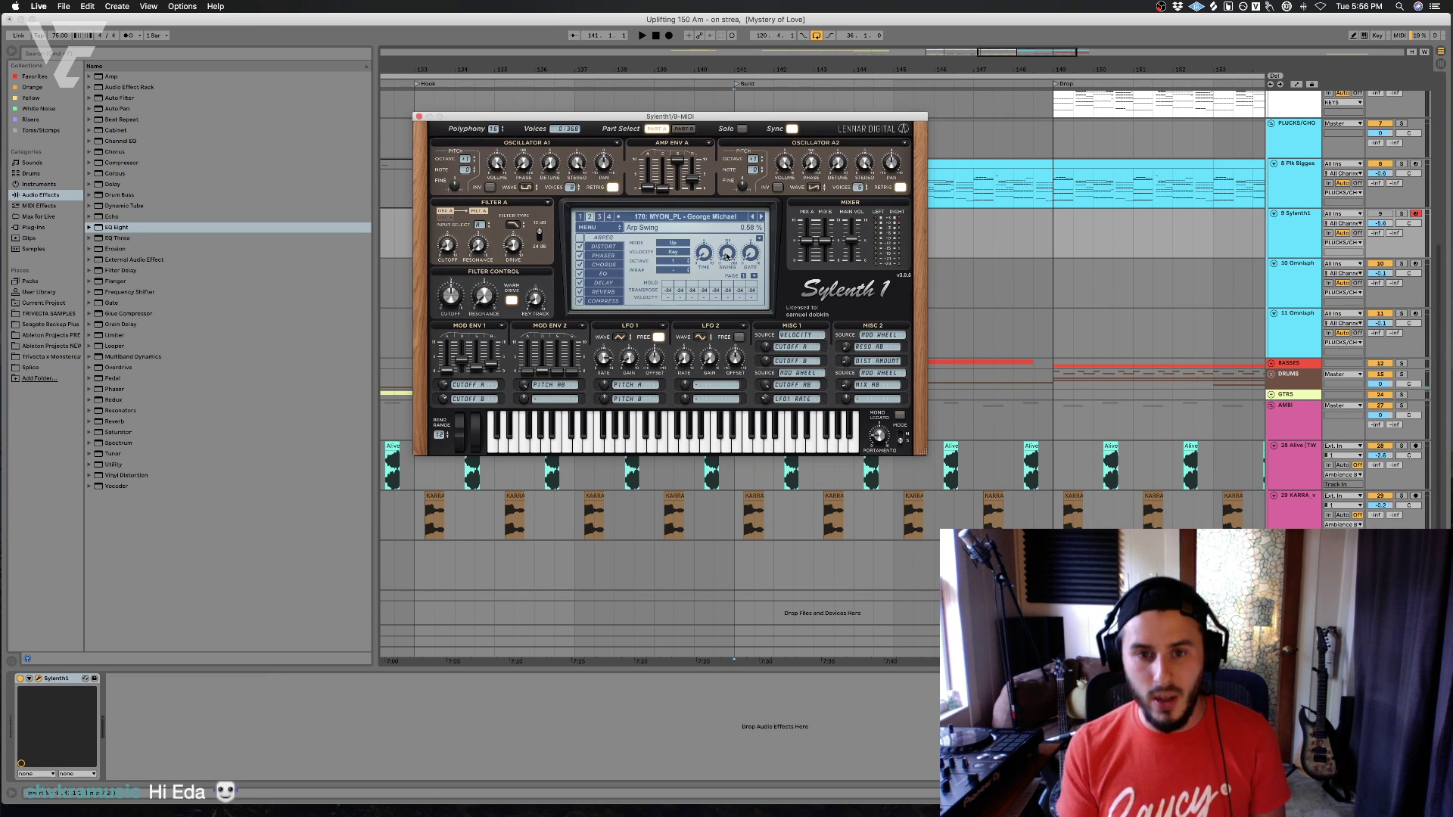
{"action": "left_click", "coordinate": [419, 117]}
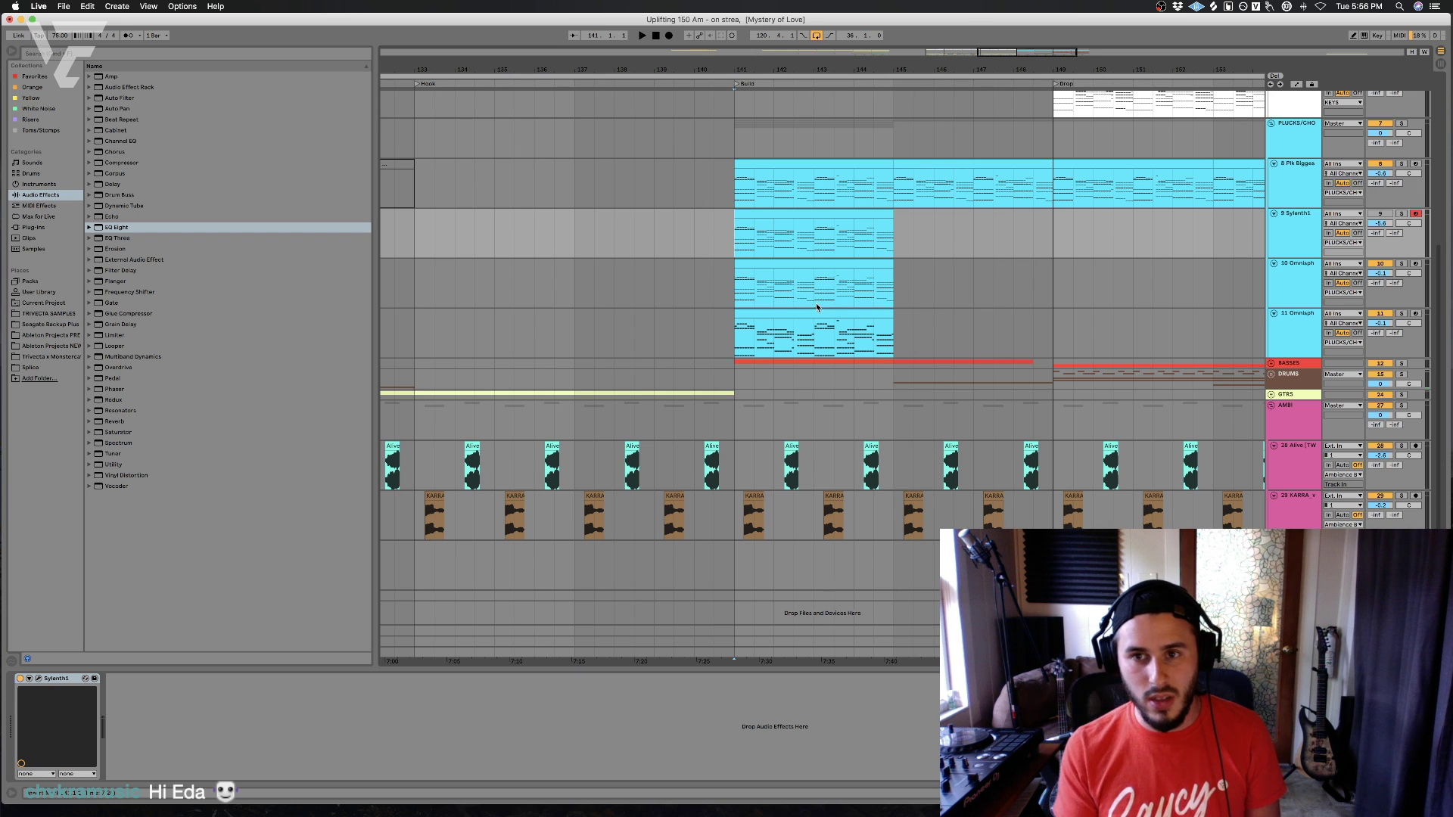
- Play the full mix from the bars around the Hook marker and from the start of the Build
{"action": "scroll", "coordinate": [773, 288], "scroll_direction": "left", "scroll_amount": 1}
{"action": "left_click", "coordinate": [751, 295]}
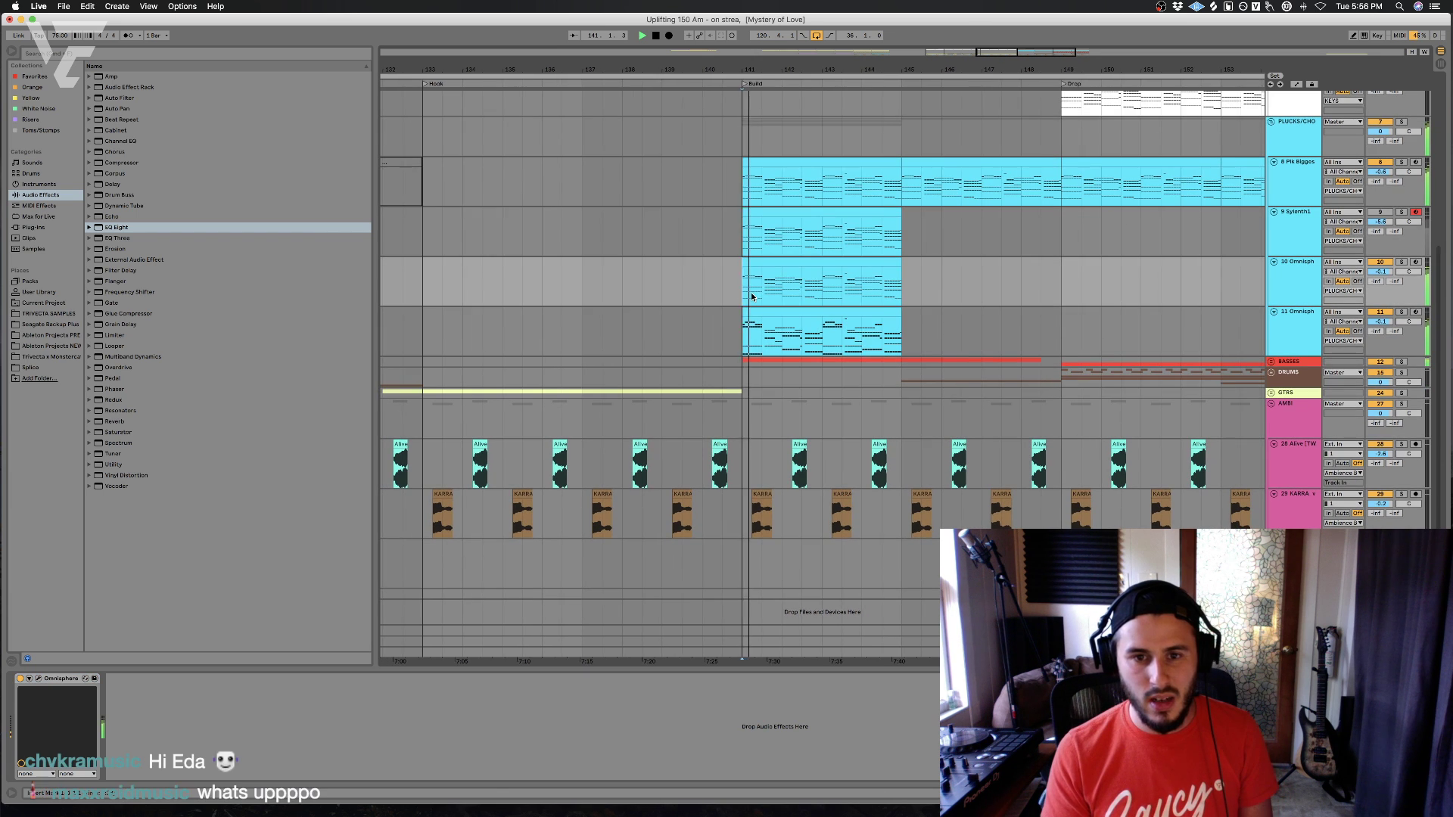
{"action": "scroll", "coordinate": [754, 287], "scroll_direction": "left", "scroll_amount": 2}
{"action": "key", "text": "space"}
{"action": "left_click", "coordinate": [437, 284]}
{"action": "key", "text": "space"}
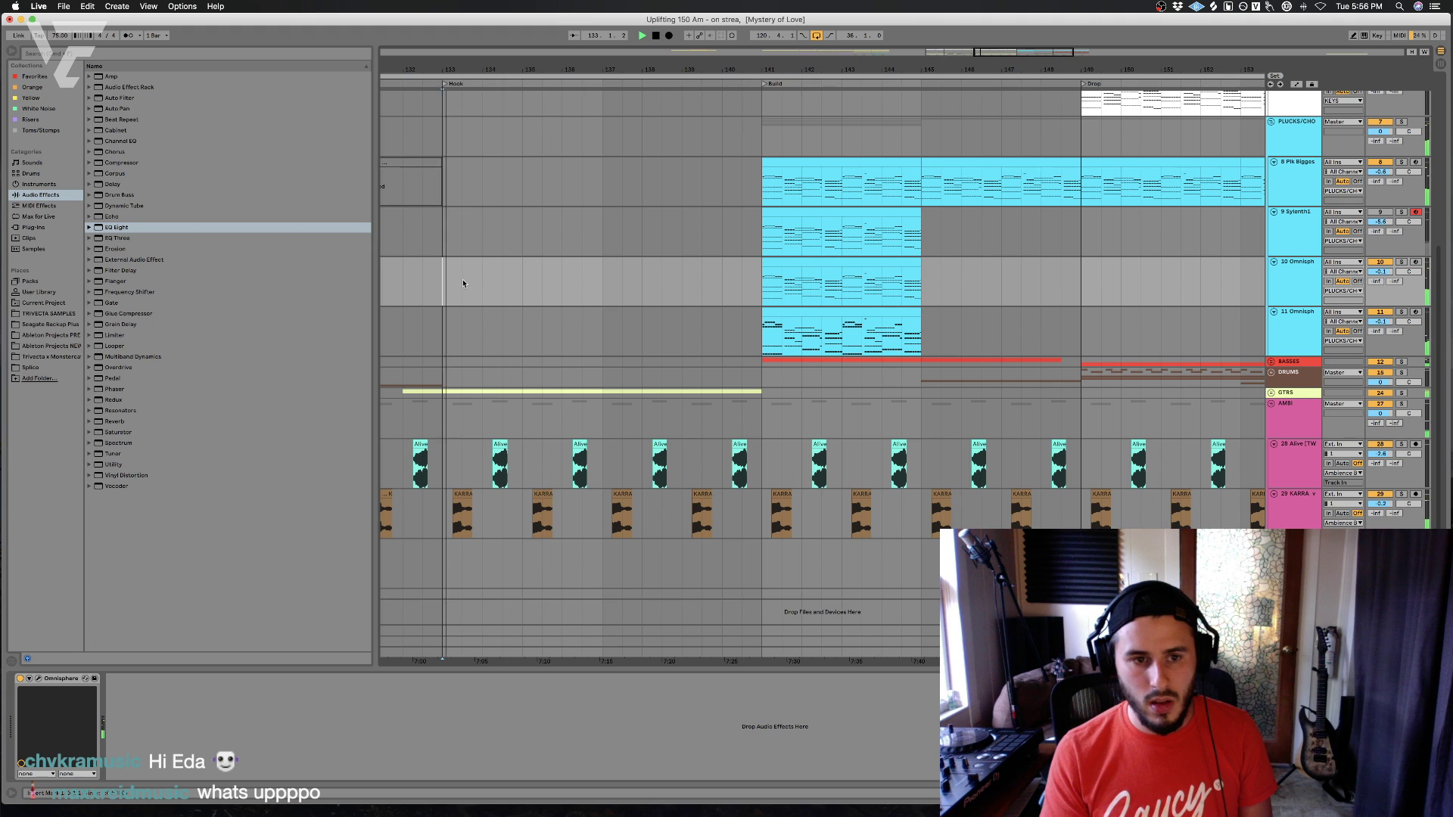
{"action": "scroll", "coordinate": [466, 281], "scroll_direction": "left", "scroll_amount": 6}
{"action": "left_click", "coordinate": [466, 282]}
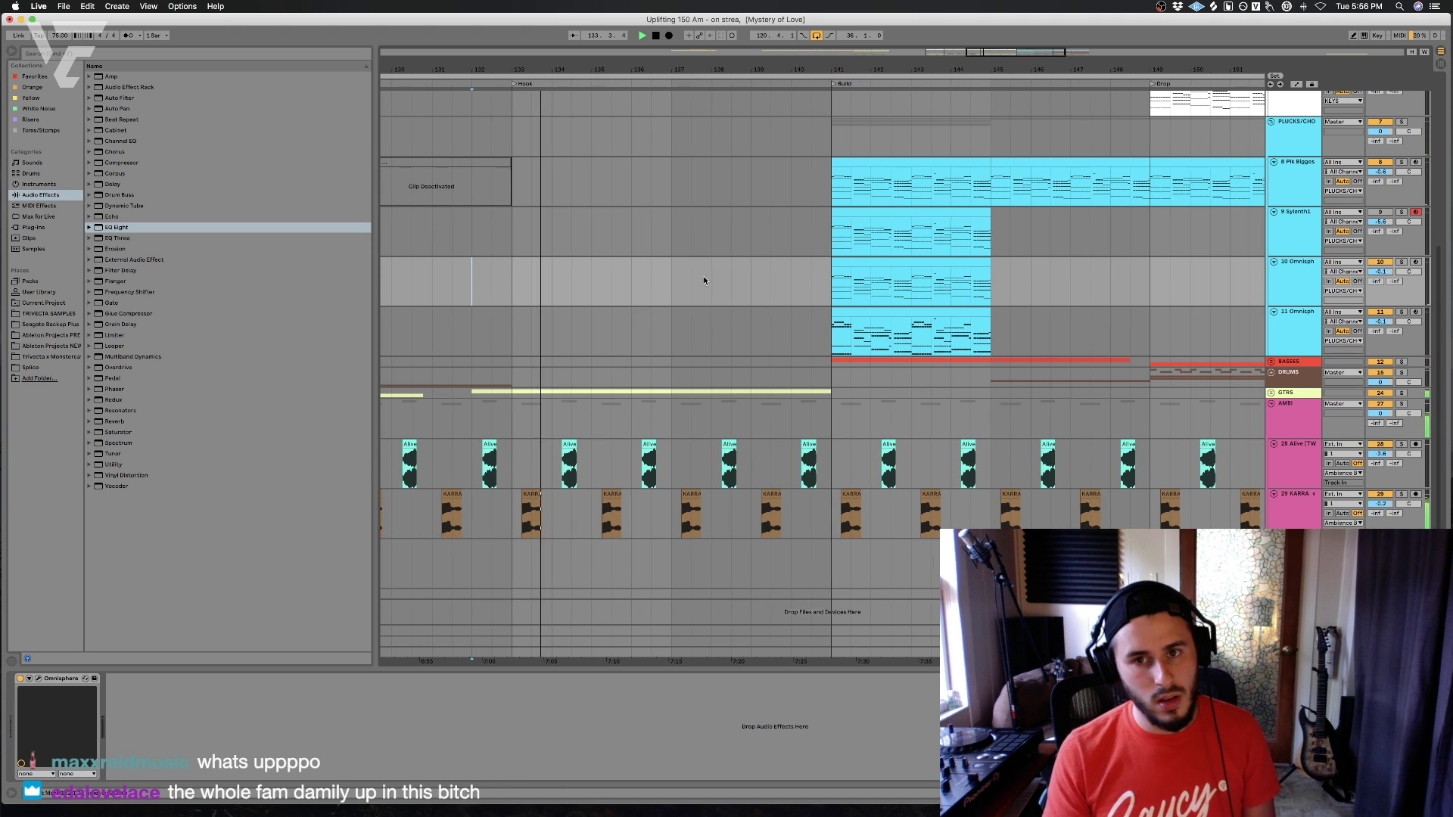
{"action": "left_click", "coordinate": [832, 281]}
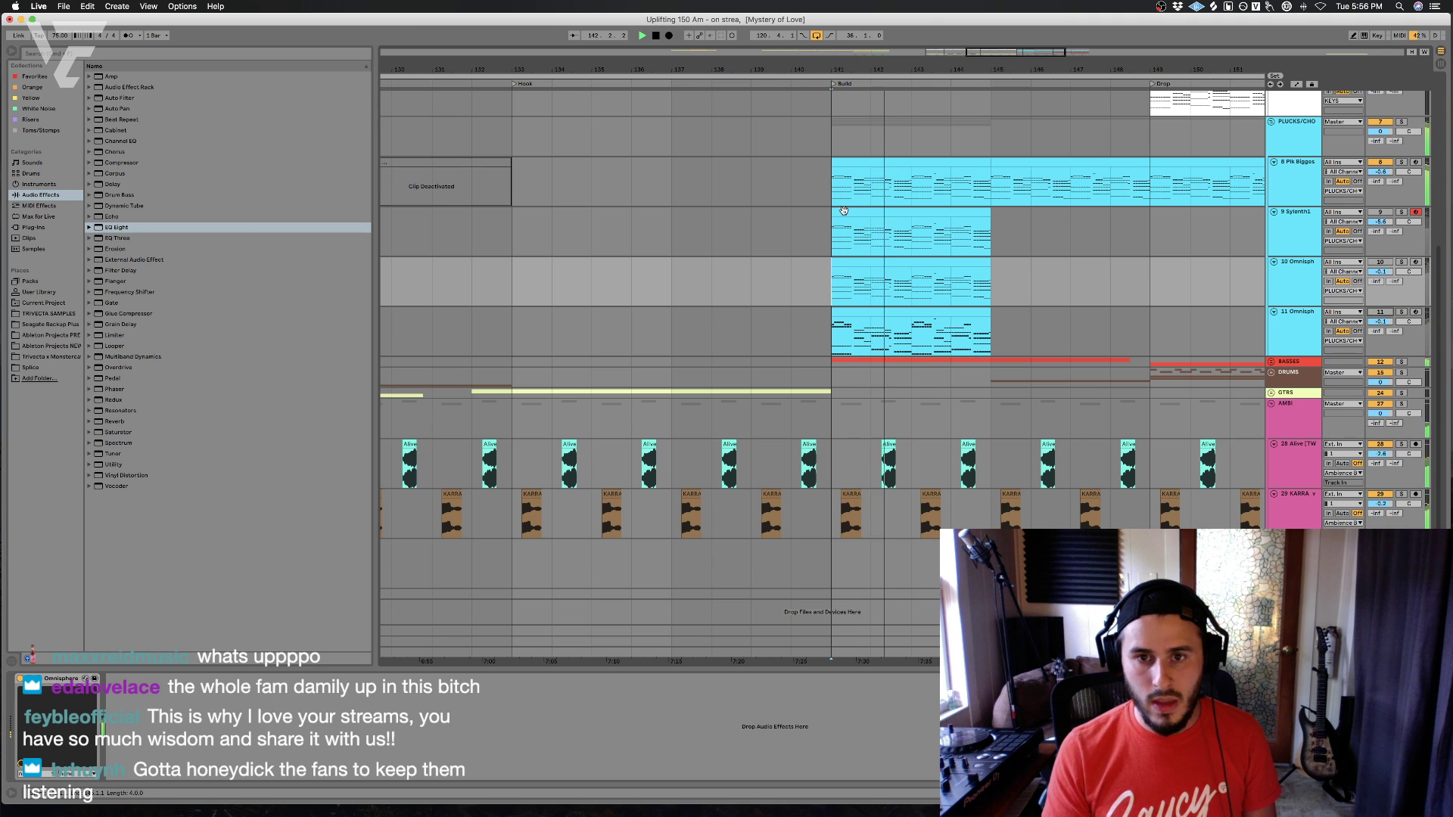
{"action": "scroll", "coordinate": [845, 212], "scroll_direction": "up", "scroll_amount": 5}
{"action": "key", "text": "space"}
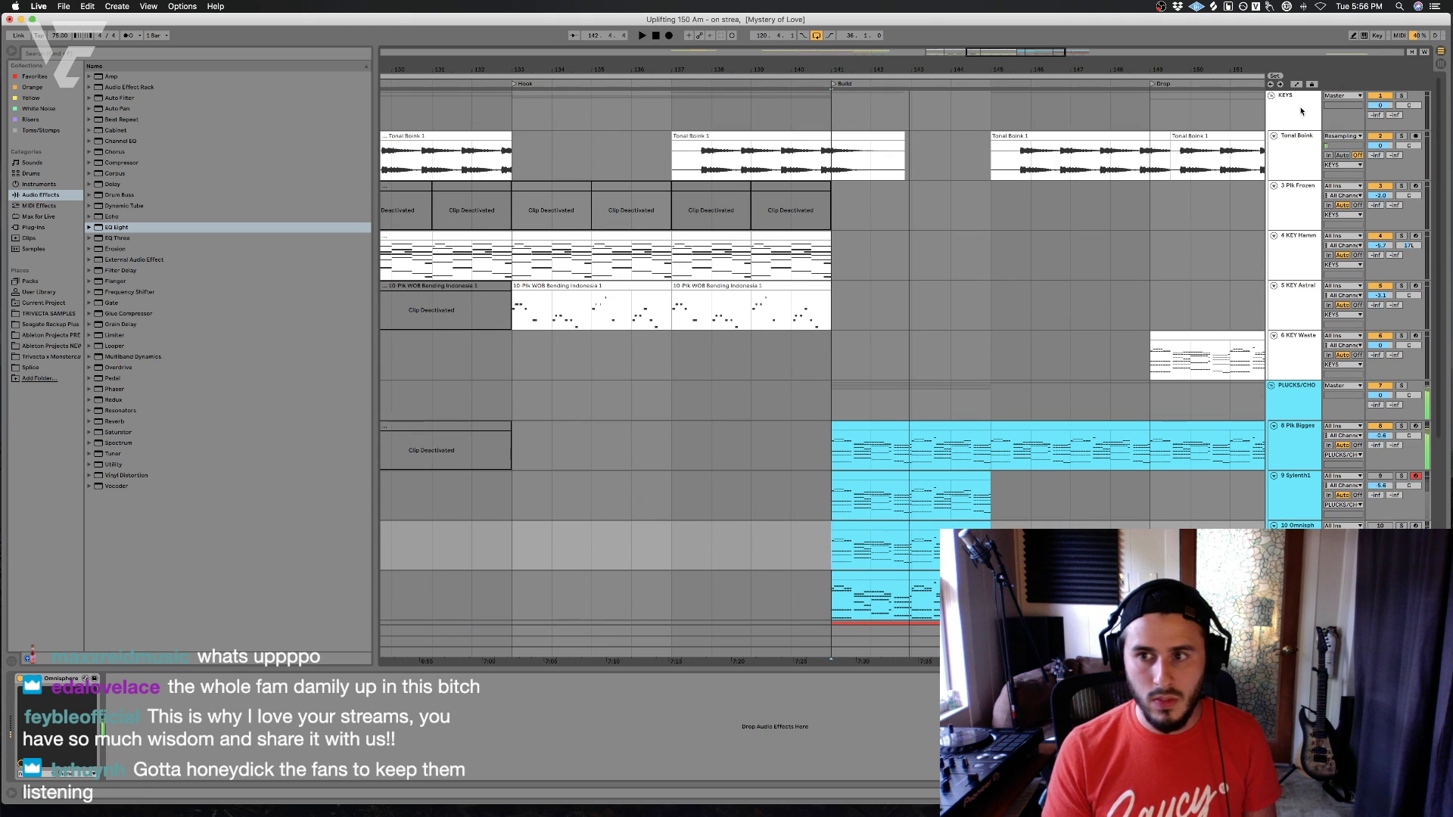
- Insert a new audio track above the KEYS group and colour it white
{"action": "left_click", "coordinate": [1301, 107]}
{"action": "key", "text": "super+t"}
{"action": "left_click_drag", "start_coordinate": [1299, 386], "coordinate": [1295, 108]}
{"action": "right_click", "coordinate": [1295, 107]}
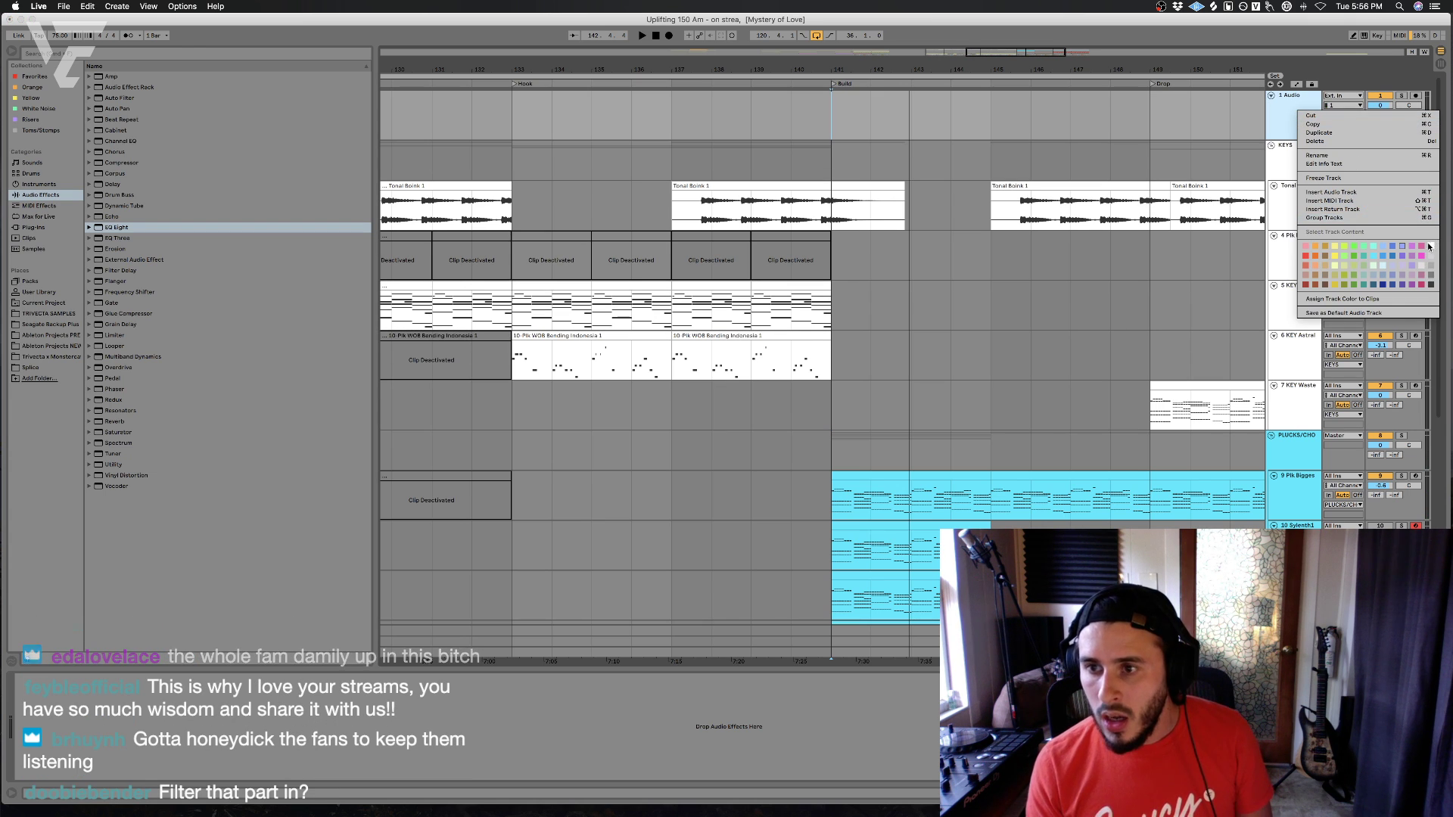
{"action": "left_click", "coordinate": [1430, 247]}
- Group the new audio track as REFS and colour both the group and the track grey
{"action": "left_click", "coordinate": [1279, 116]}
{"action": "key", "text": "super+g"}
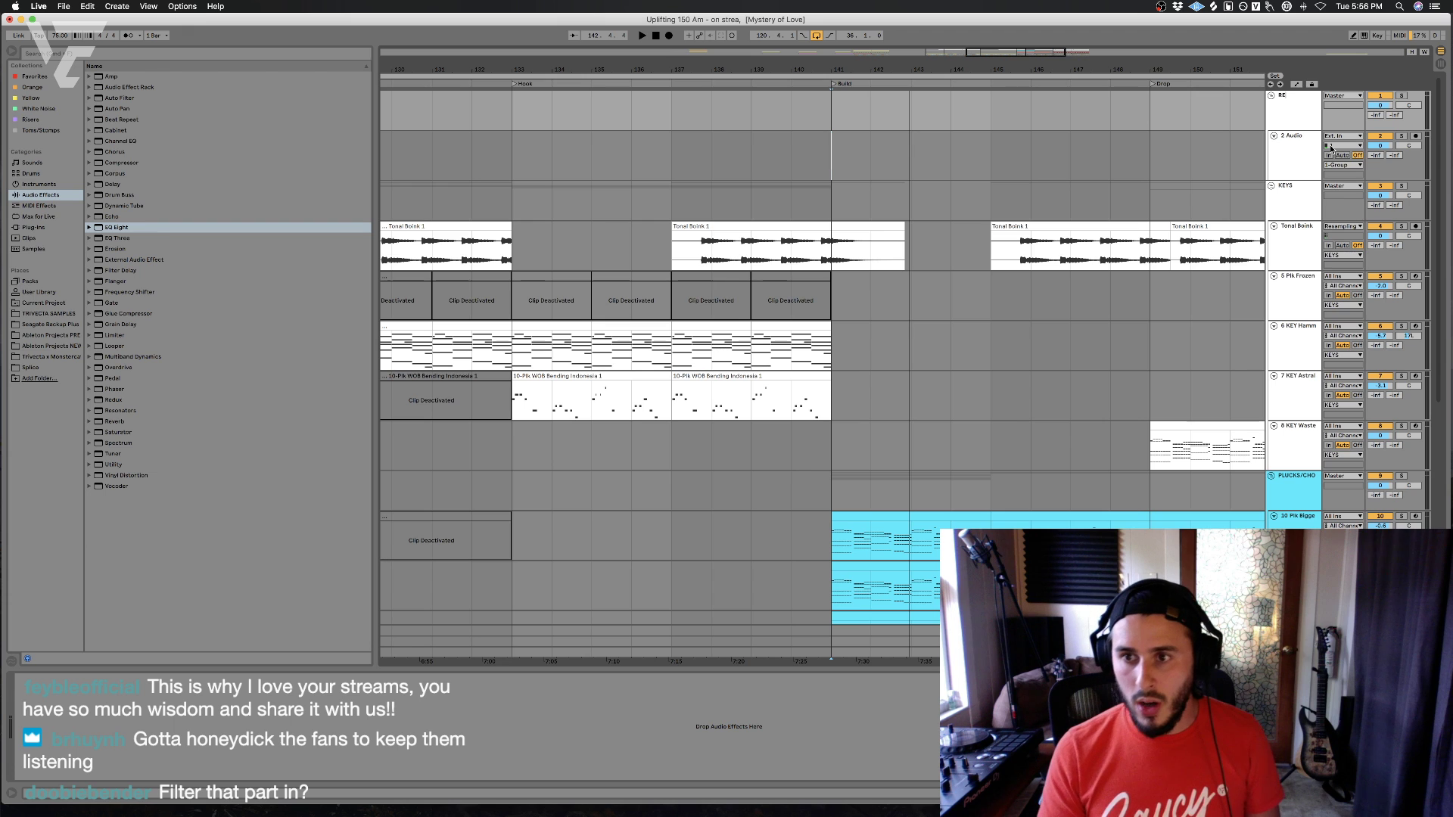
{"action": "right_click", "coordinate": [1307, 112]}
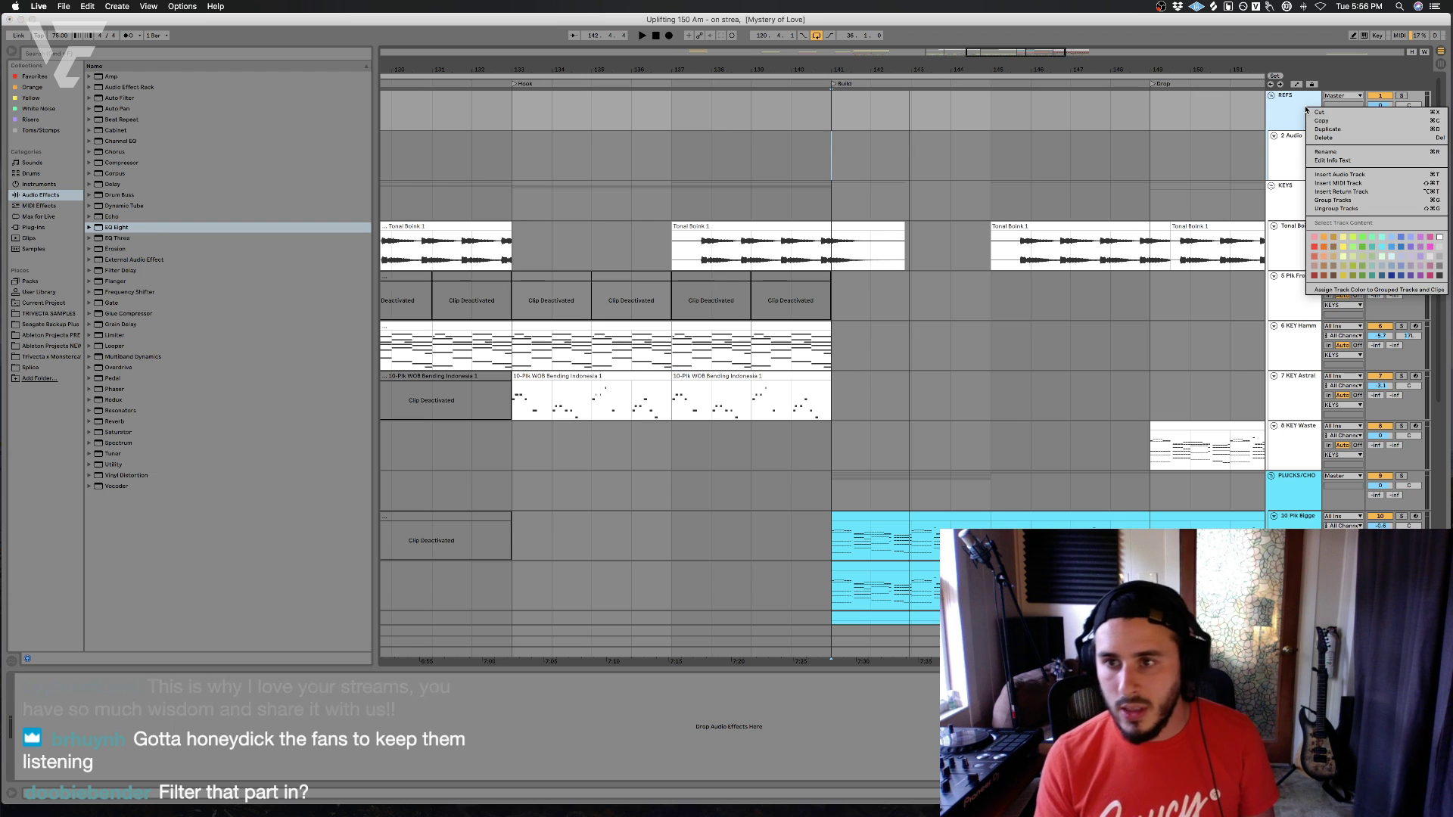
{"action": "left_click", "coordinate": [1440, 264]}
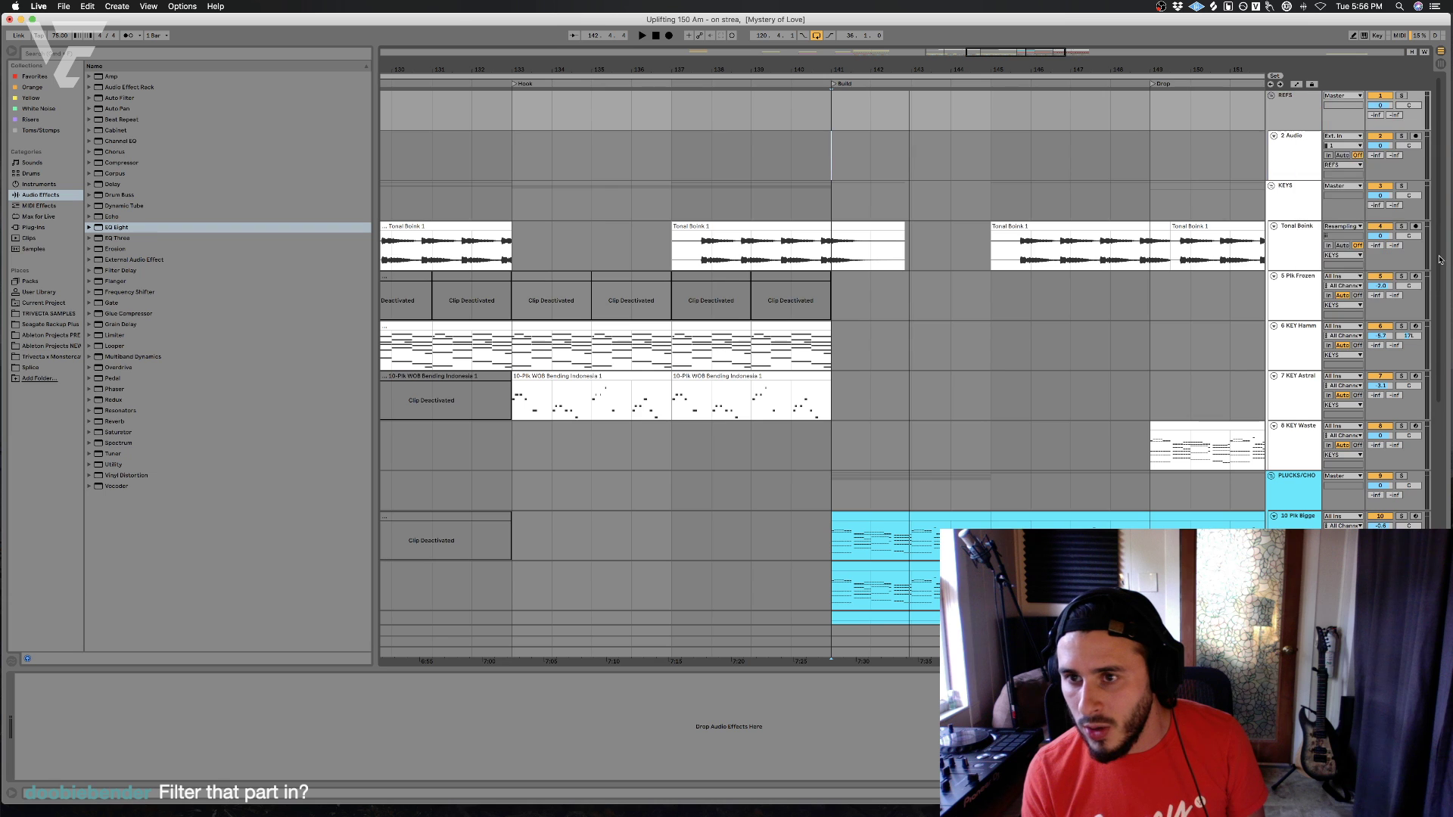
{"action": "right_click", "coordinate": [1292, 156]}
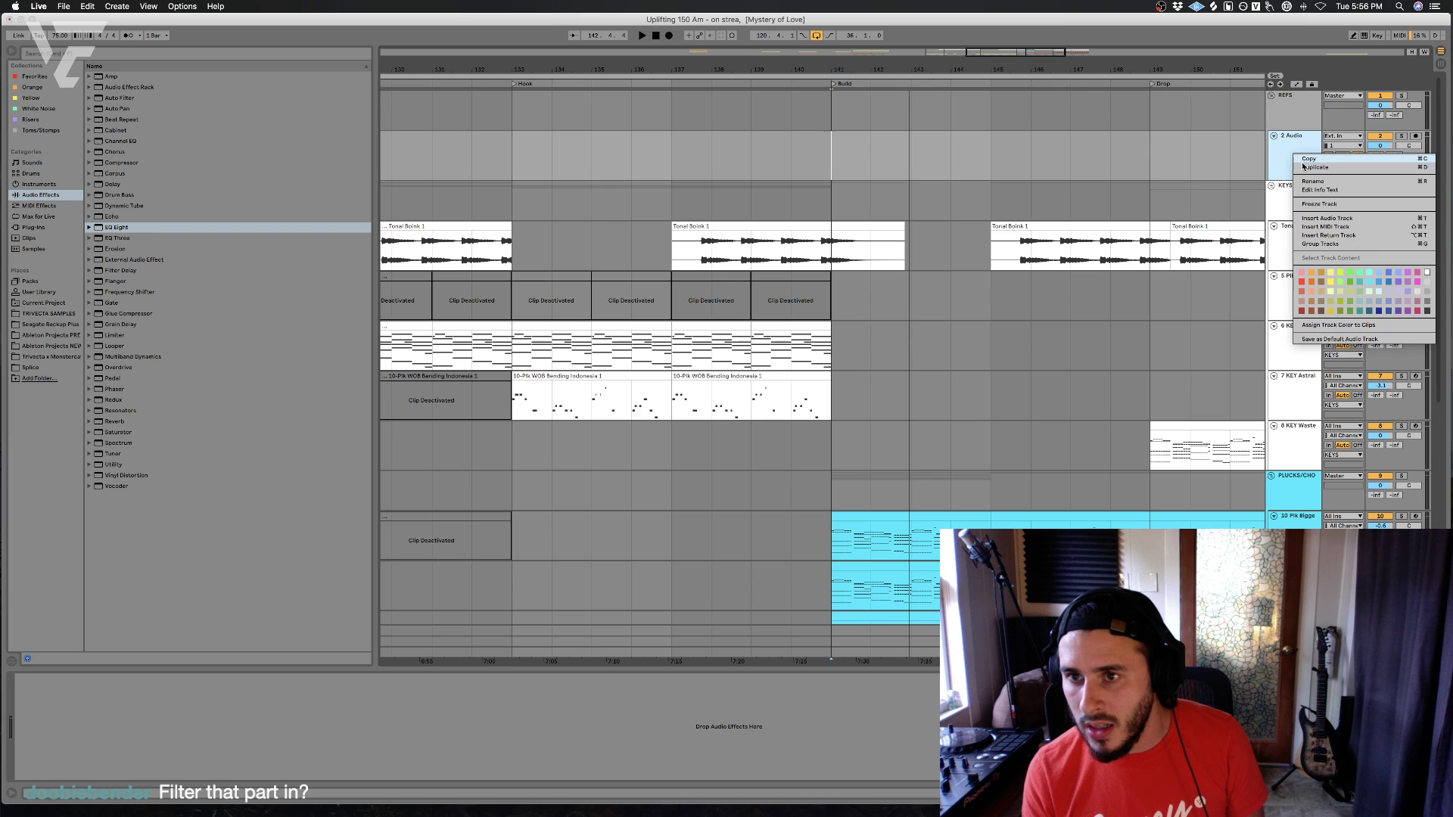
{"action": "left_click", "coordinate": [1427, 290]}
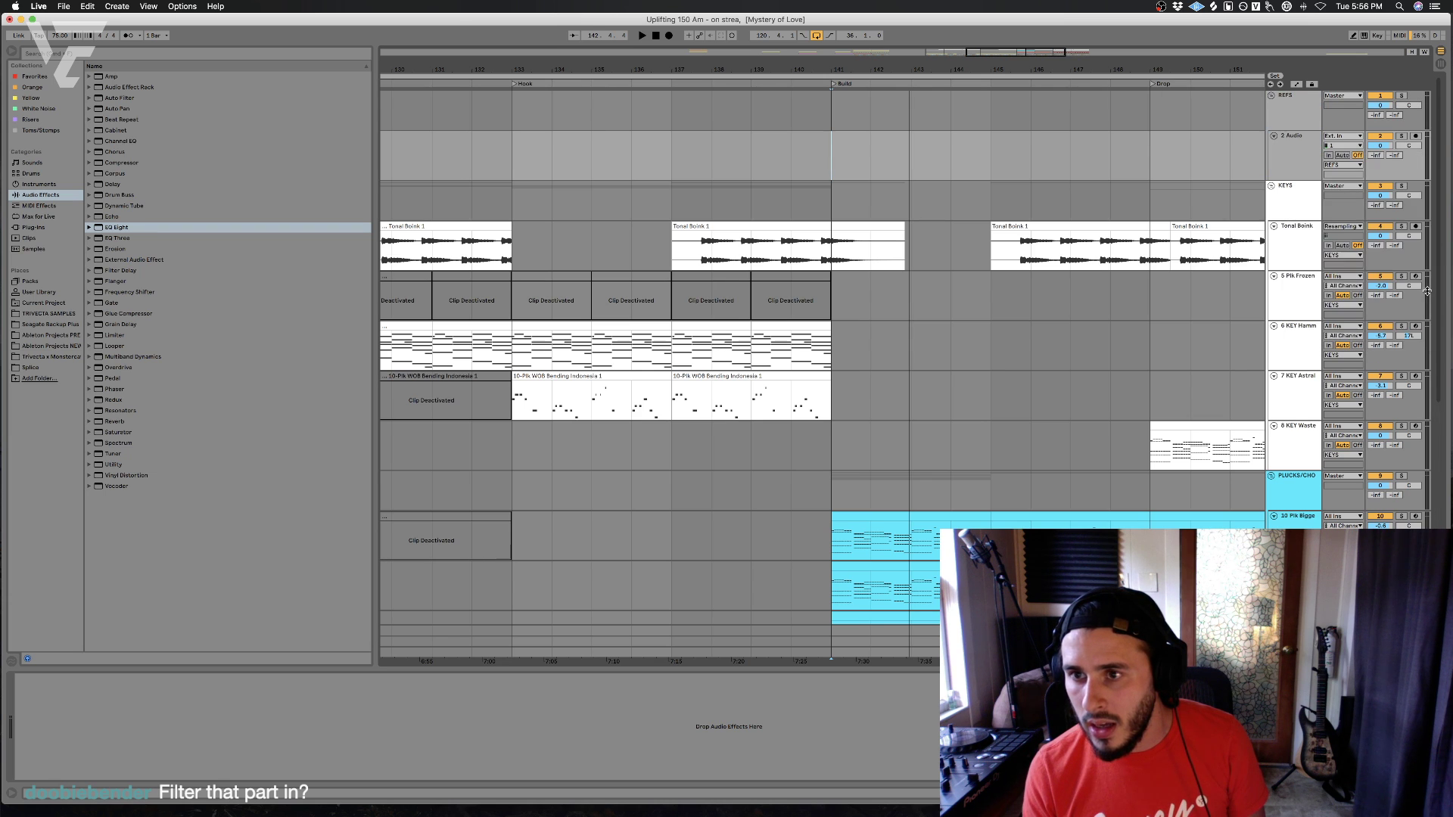
- Add Uplifting 150 Am.wav from the current project to the REFS audio track at the start of the Hook
{"action": "left_click", "coordinate": [52, 304]}
{"action": "left_click_drag", "start_coordinate": [500, 65], "coordinate": [499, 55]}
{"action": "left_click", "coordinate": [145, 109]}
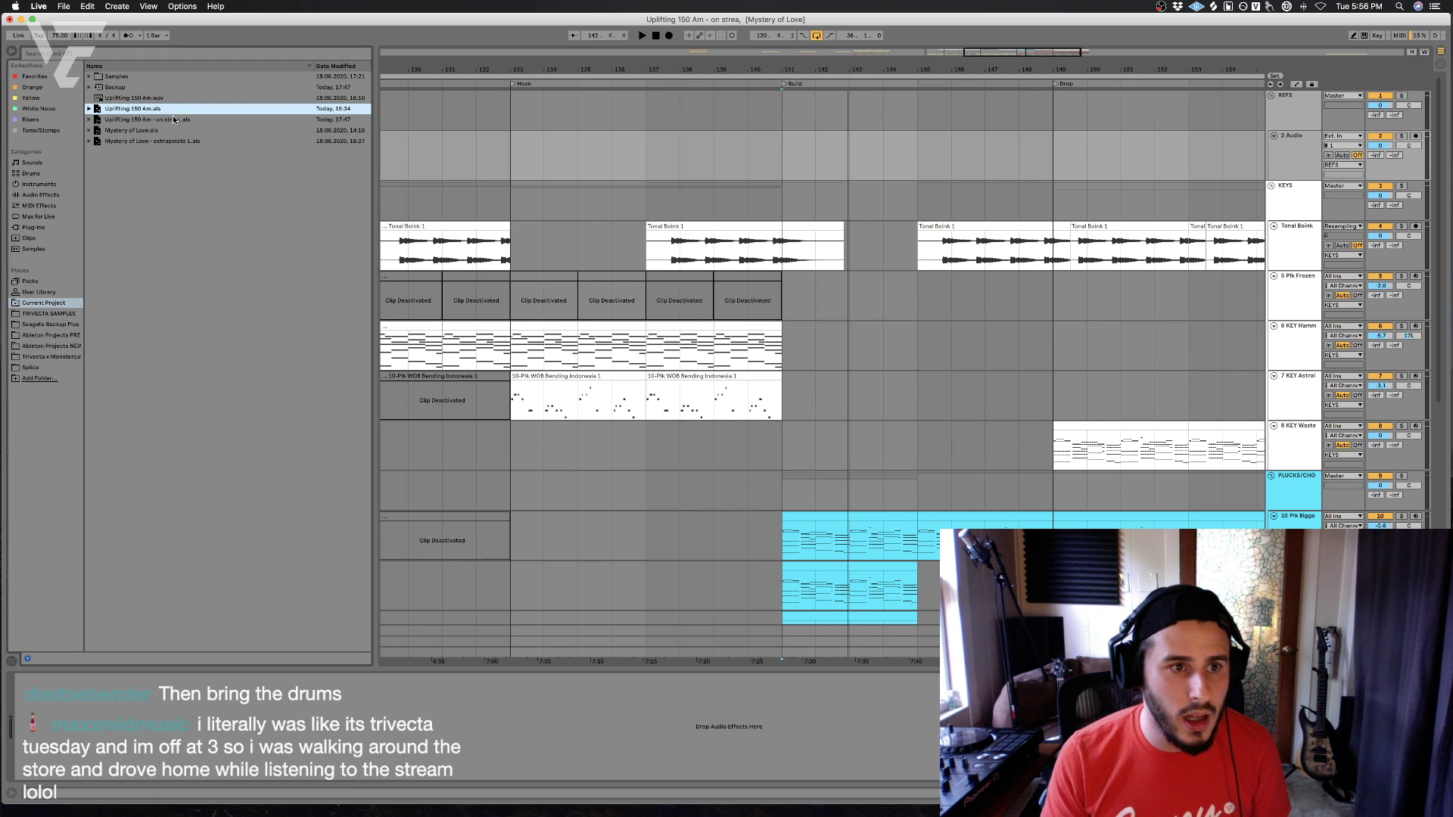
{"action": "left_click_drag", "start_coordinate": [139, 100], "coordinate": [525, 163]}
{"action": "left_click", "coordinate": [60, 77]}
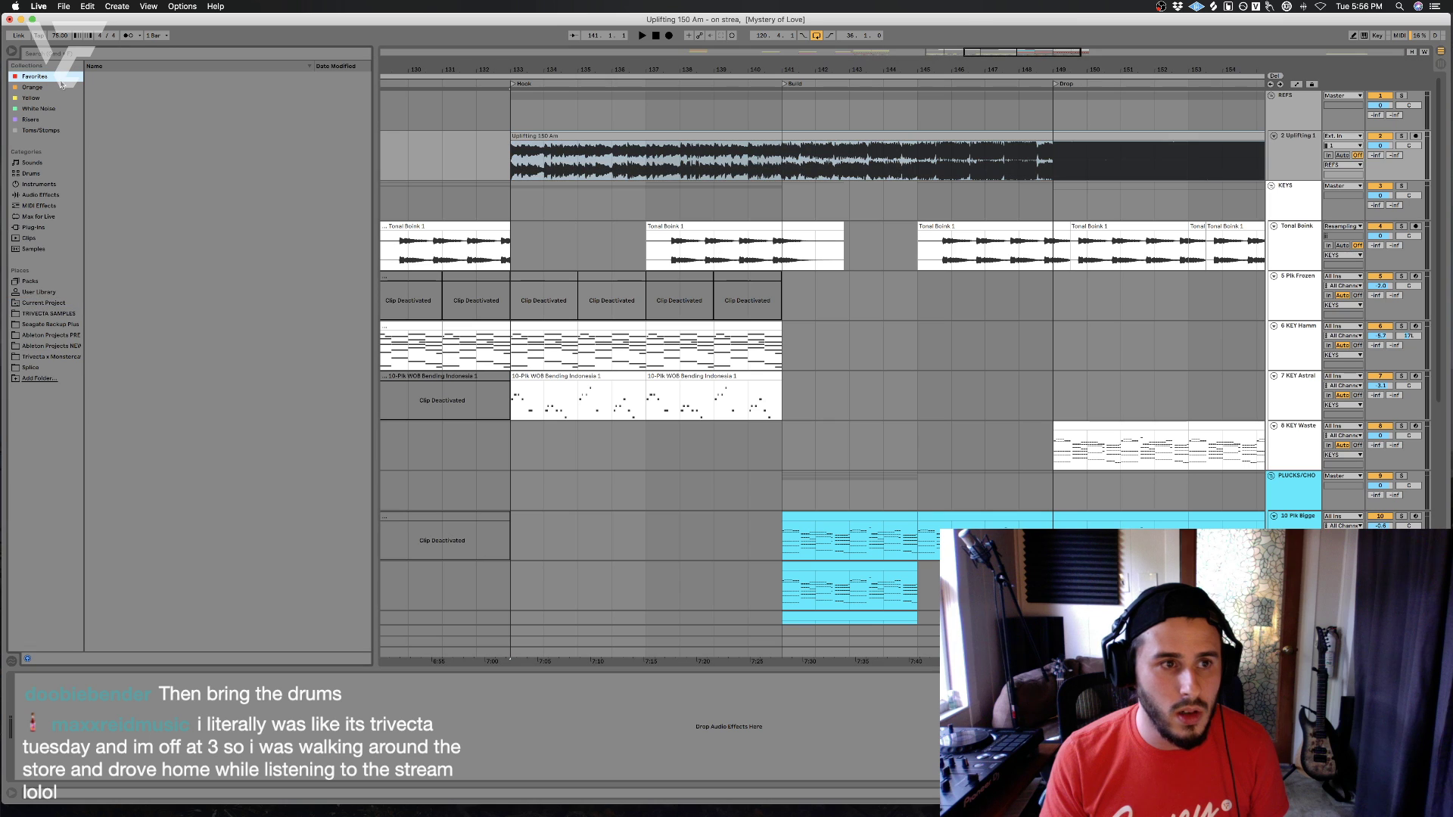
{"action": "left_click", "coordinate": [32, 162]}
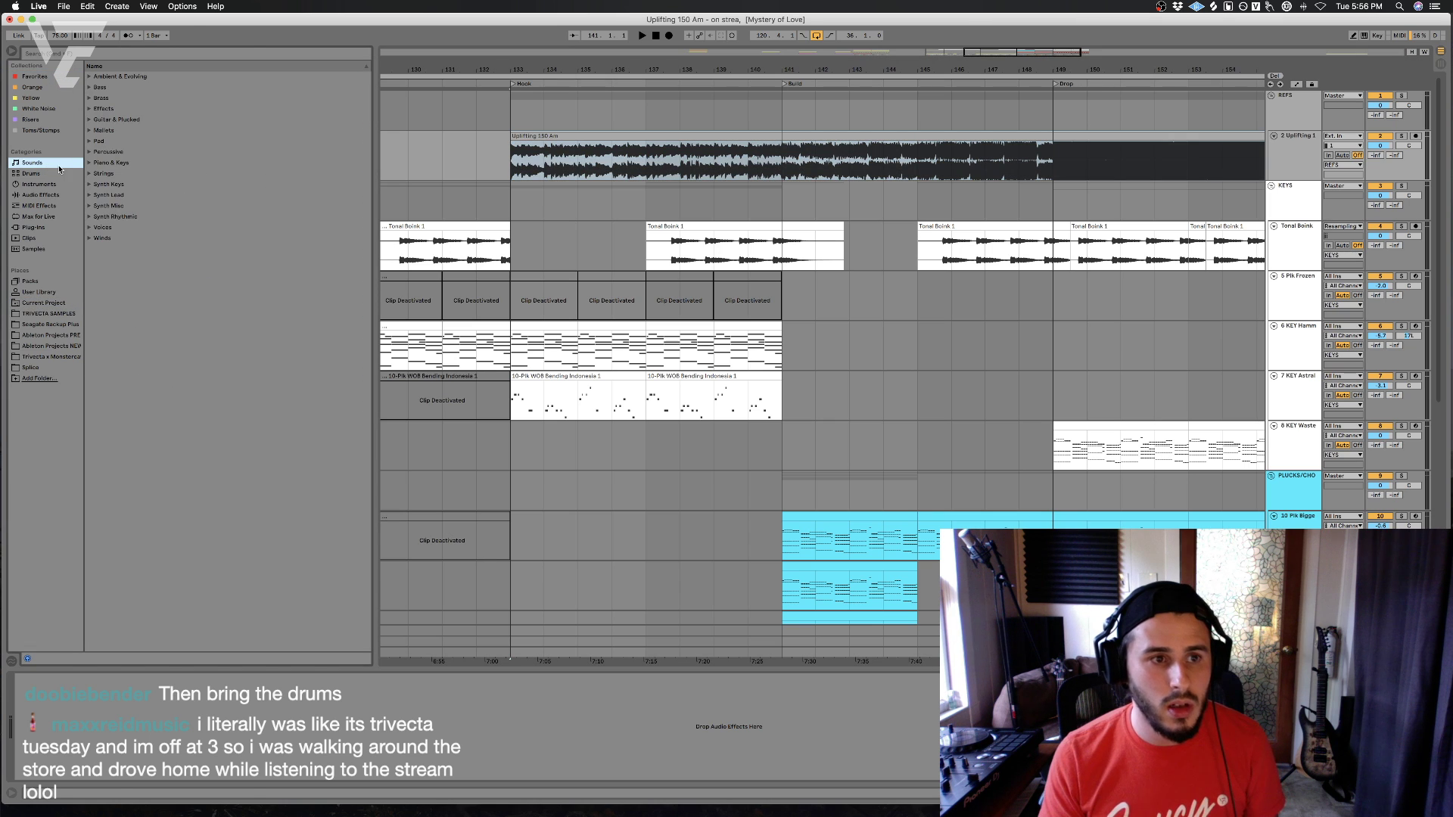
- Deactivate and solo the Uplifting reference track, and play it from the start of the Build
{"action": "left_click", "coordinate": [713, 162]}
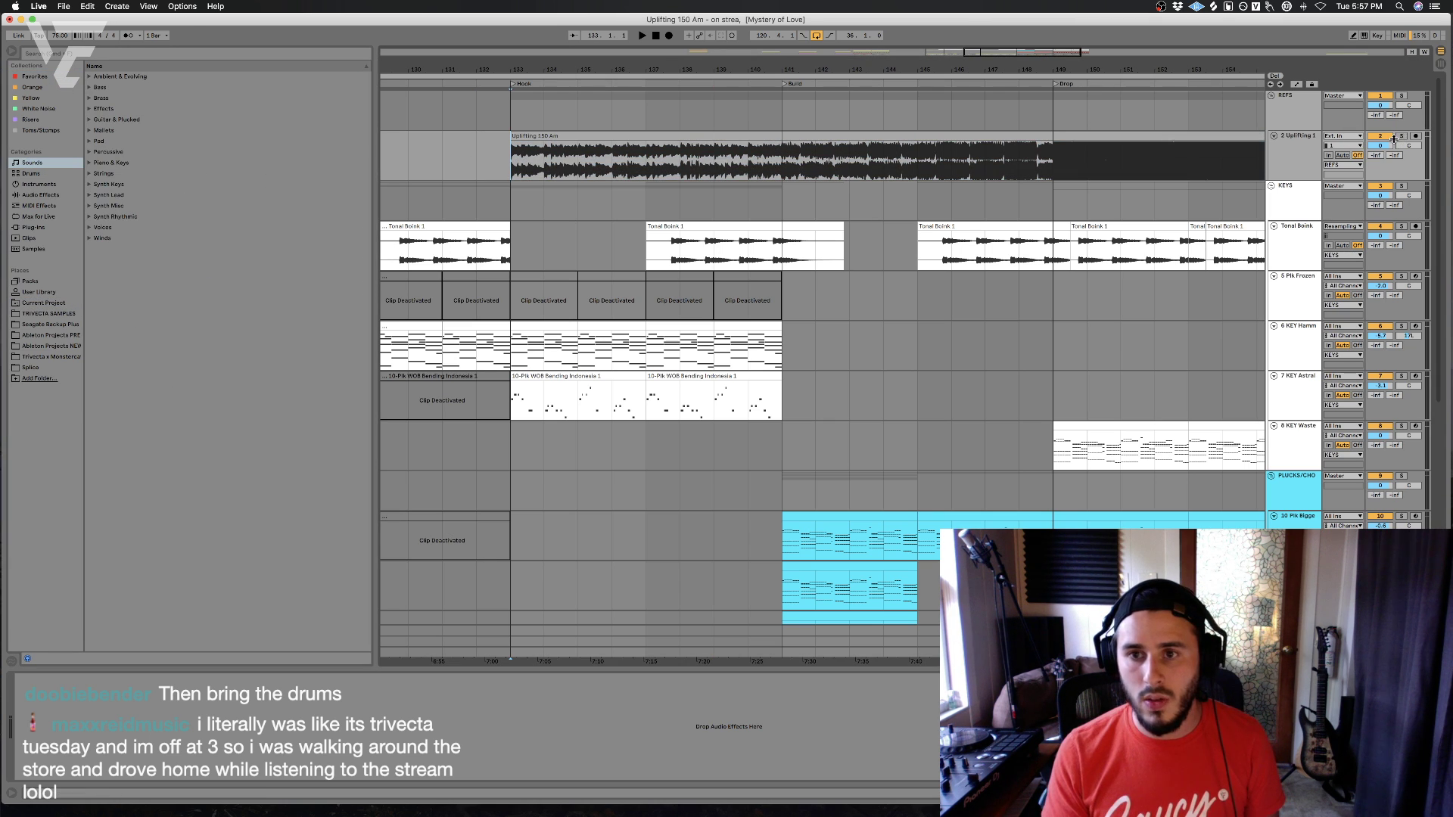
{"action": "left_click", "coordinate": [1294, 148]}
{"action": "left_click", "coordinate": [1382, 137]}
{"action": "left_click_drag", "start_coordinate": [962, 71], "coordinate": [958, 42]}
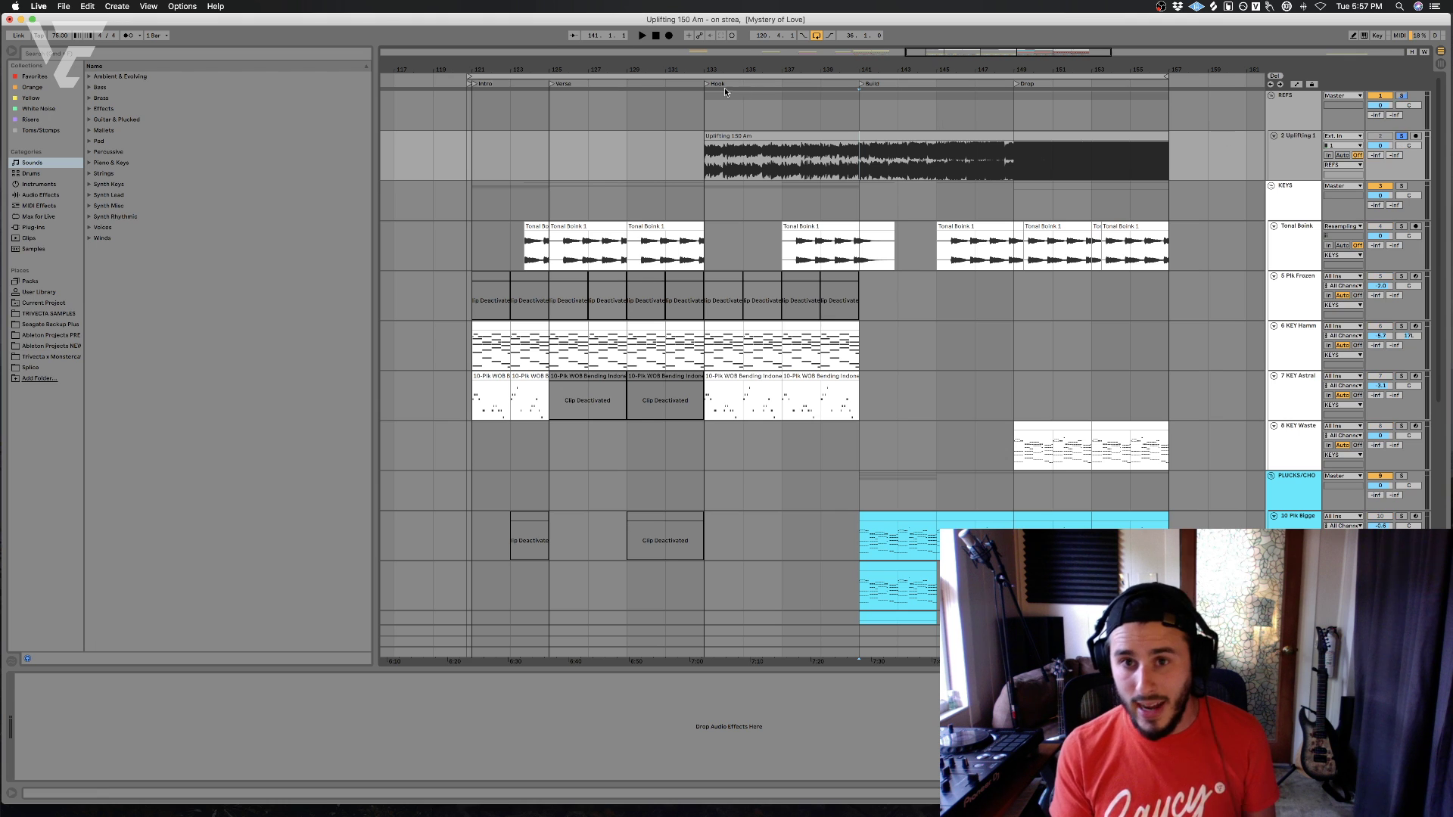
{"action": "key", "text": "space"}
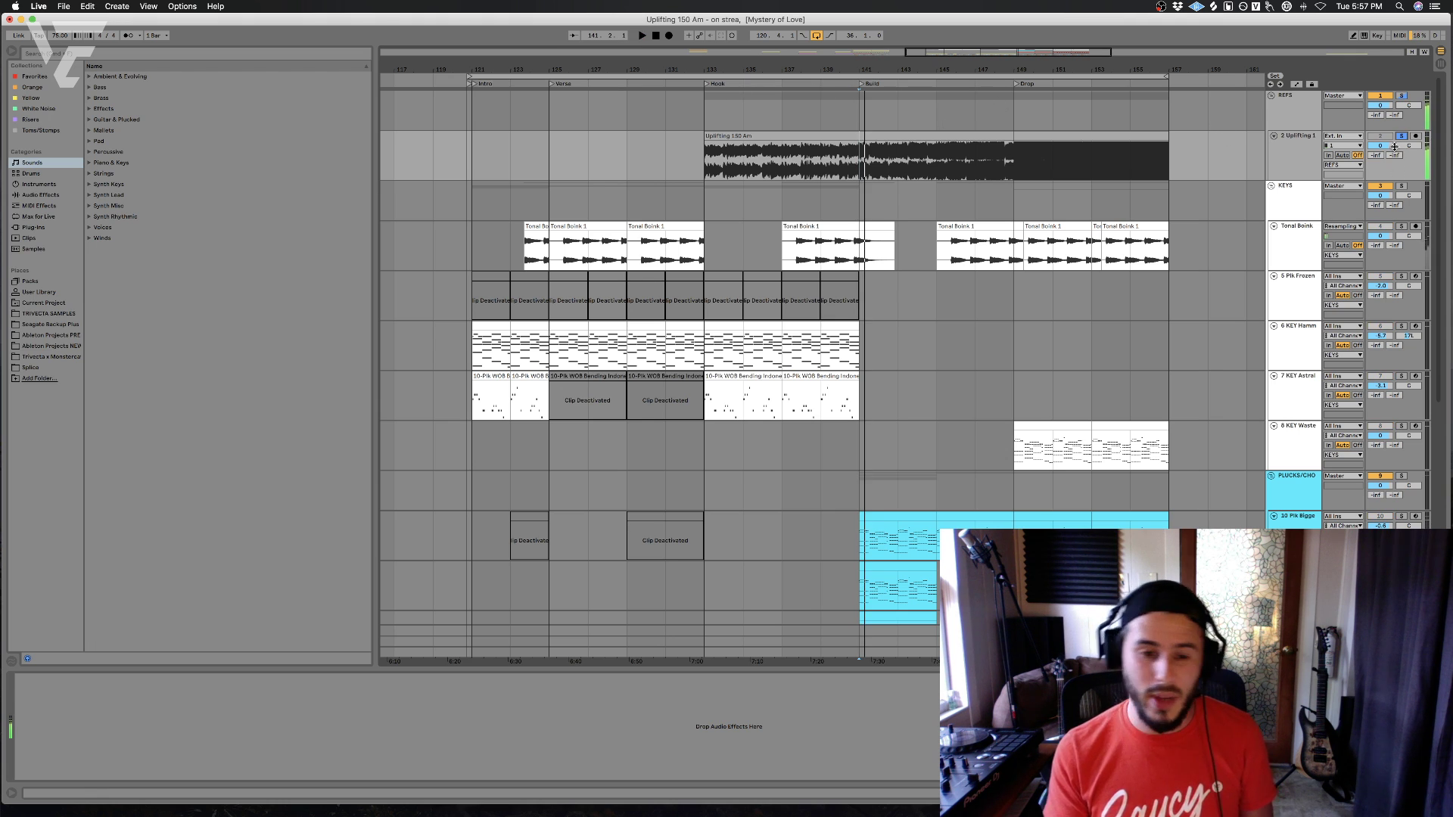
{"action": "key", "text": "space"}
- Play the Hook and Build while toggling the reference track's solo to compare it with the current arrangement
{"action": "left_click_drag", "start_coordinate": [843, 68], "coordinate": [842, 117]}
{"action": "left_click", "coordinate": [583, 163]}
{"action": "left_click", "coordinate": [1401, 137]}
{"action": "left_click", "coordinate": [1401, 137]}
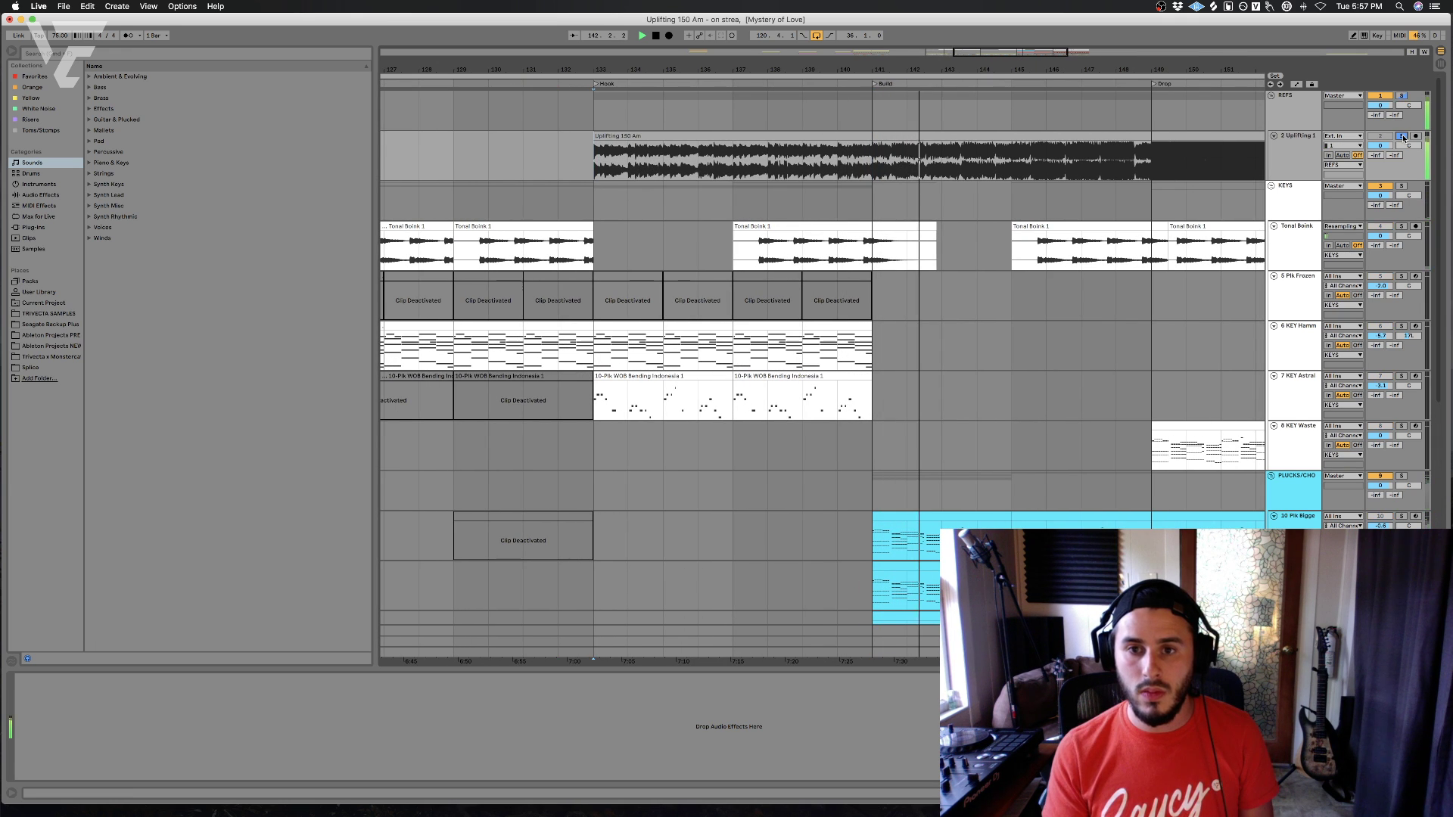
{"action": "left_click", "coordinate": [1401, 137]}
{"action": "left_click", "coordinate": [1401, 137]}
{"action": "key", "text": "space"}
- Play the current arrangement from the start of the Hook at bar 133 while viewing the lower tracks
{"action": "left_click_drag", "start_coordinate": [603, 70], "coordinate": [589, 443]}
{"action": "left_click", "coordinate": [595, 445]}
{"action": "scroll", "coordinate": [599, 446], "scroll_direction": "down", "scroll_amount": 8}
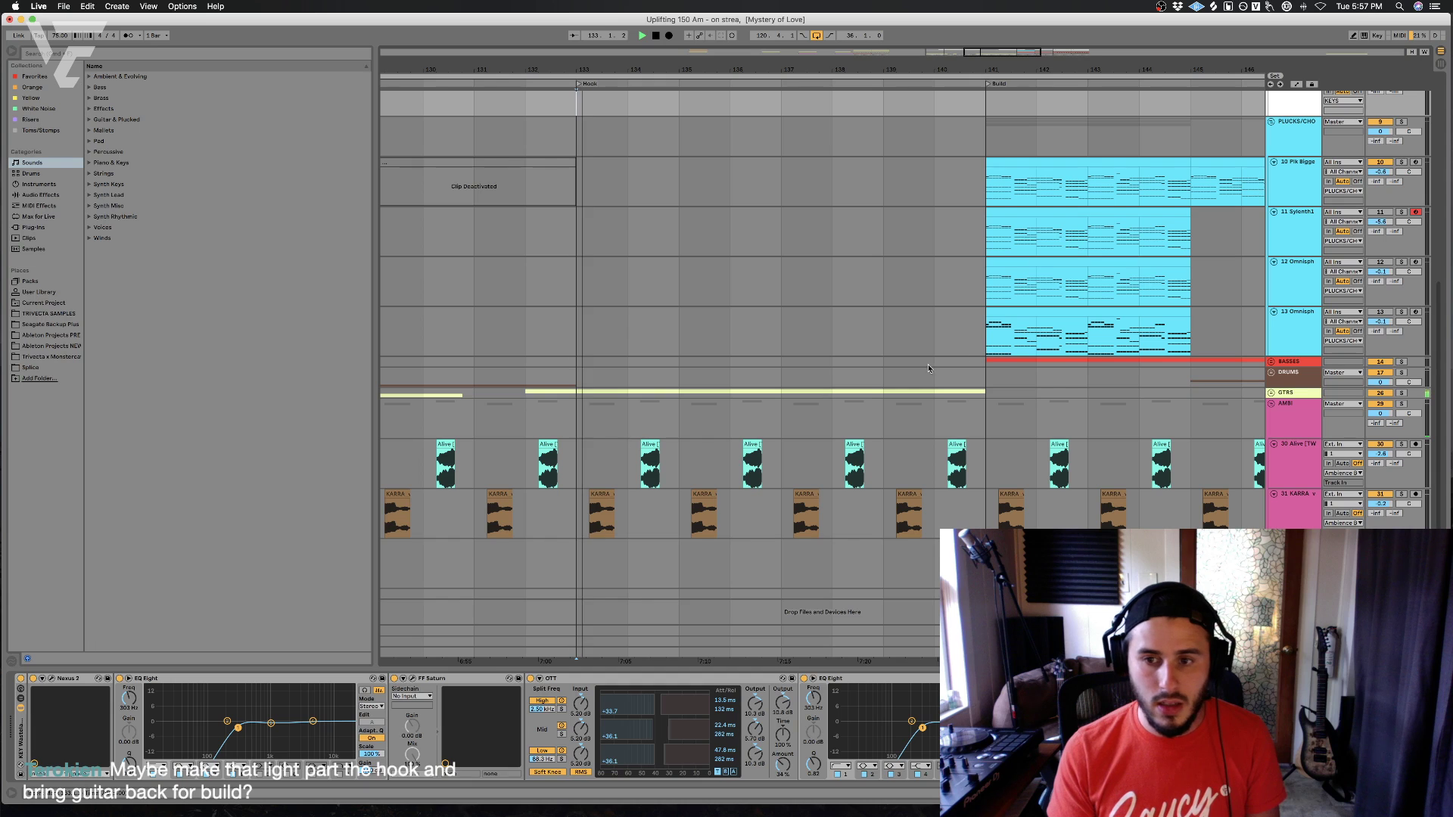
{"action": "left_click", "coordinate": [938, 344]}
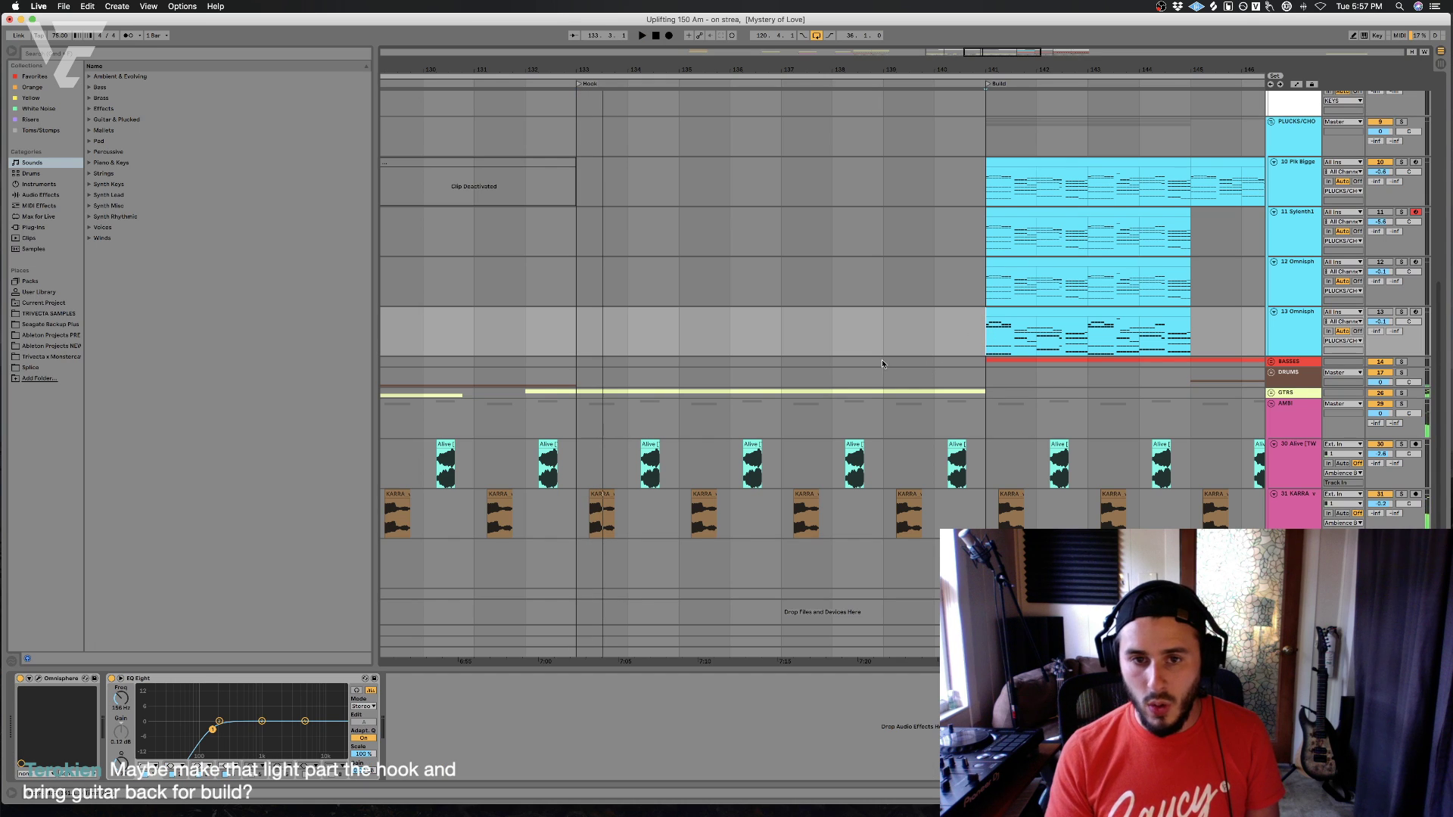
{"action": "left_click", "coordinate": [577, 298]}
- Unfold the GTRS group and deactivate the acoustic guitar clips leading into and running through the Hook
{"action": "left_click", "coordinate": [1271, 393]}
{"action": "scroll", "coordinate": [1139, 359], "scroll_direction": "down", "scroll_amount": 2}
{"action": "scroll", "coordinate": [645, 303], "scroll_direction": "up", "scroll_amount": 10}
{"action": "left_click_drag", "start_coordinate": [566, 297], "coordinate": [987, 293]}
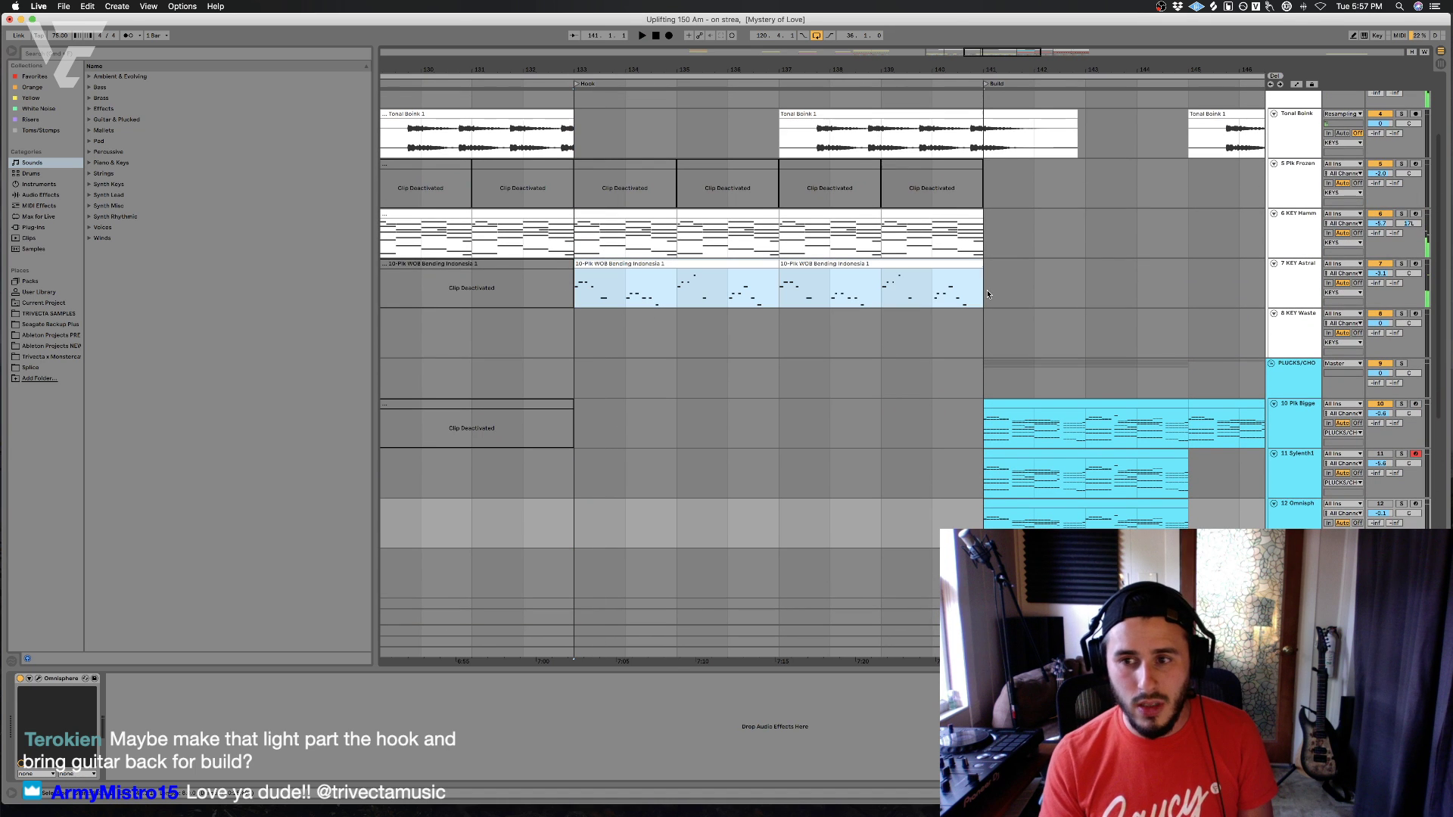
{"action": "scroll", "coordinate": [1175, 367], "scroll_direction": "down", "scroll_amount": 12}
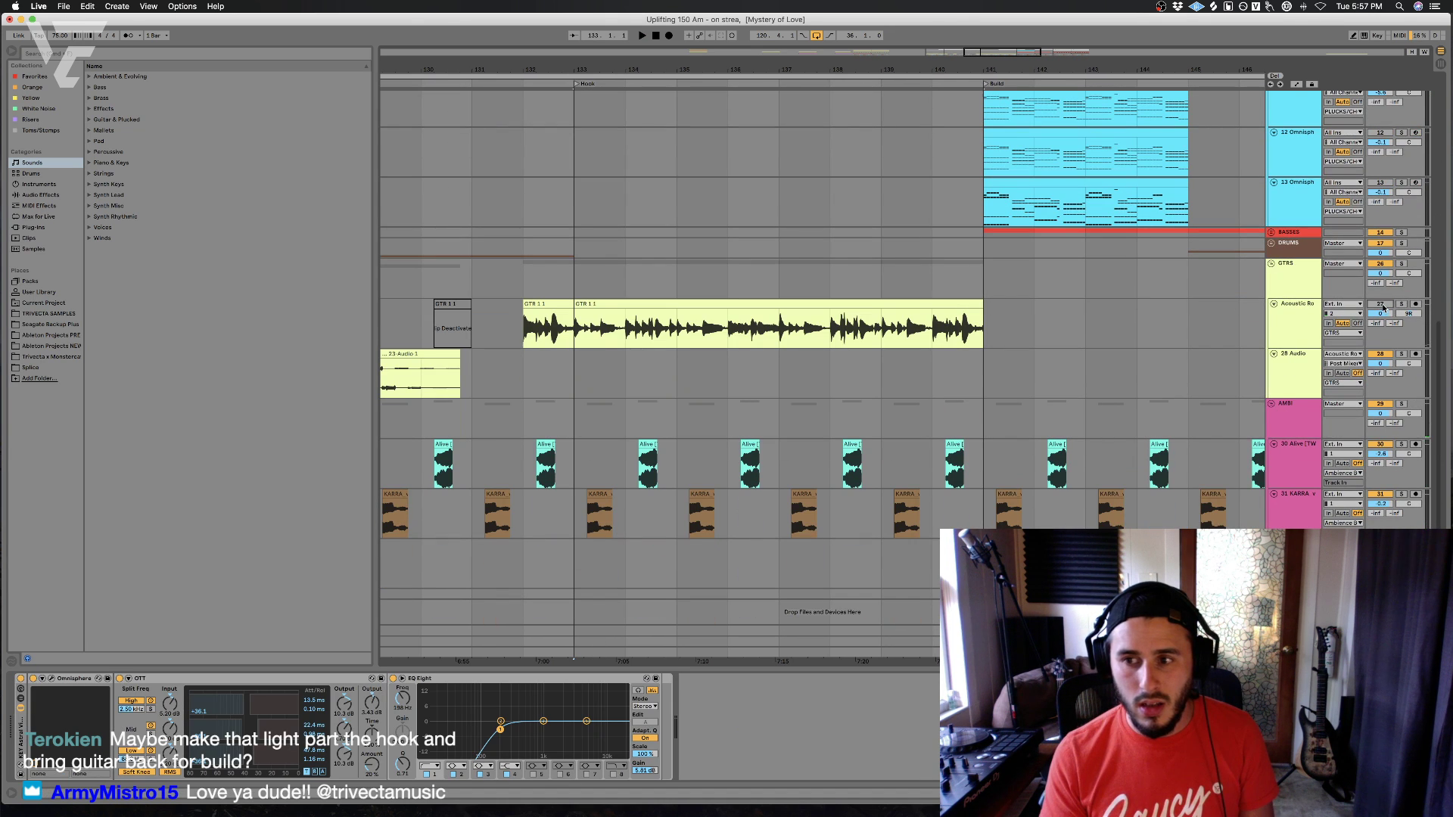
{"action": "left_click_drag", "start_coordinate": [955, 324], "coordinate": [478, 312]}
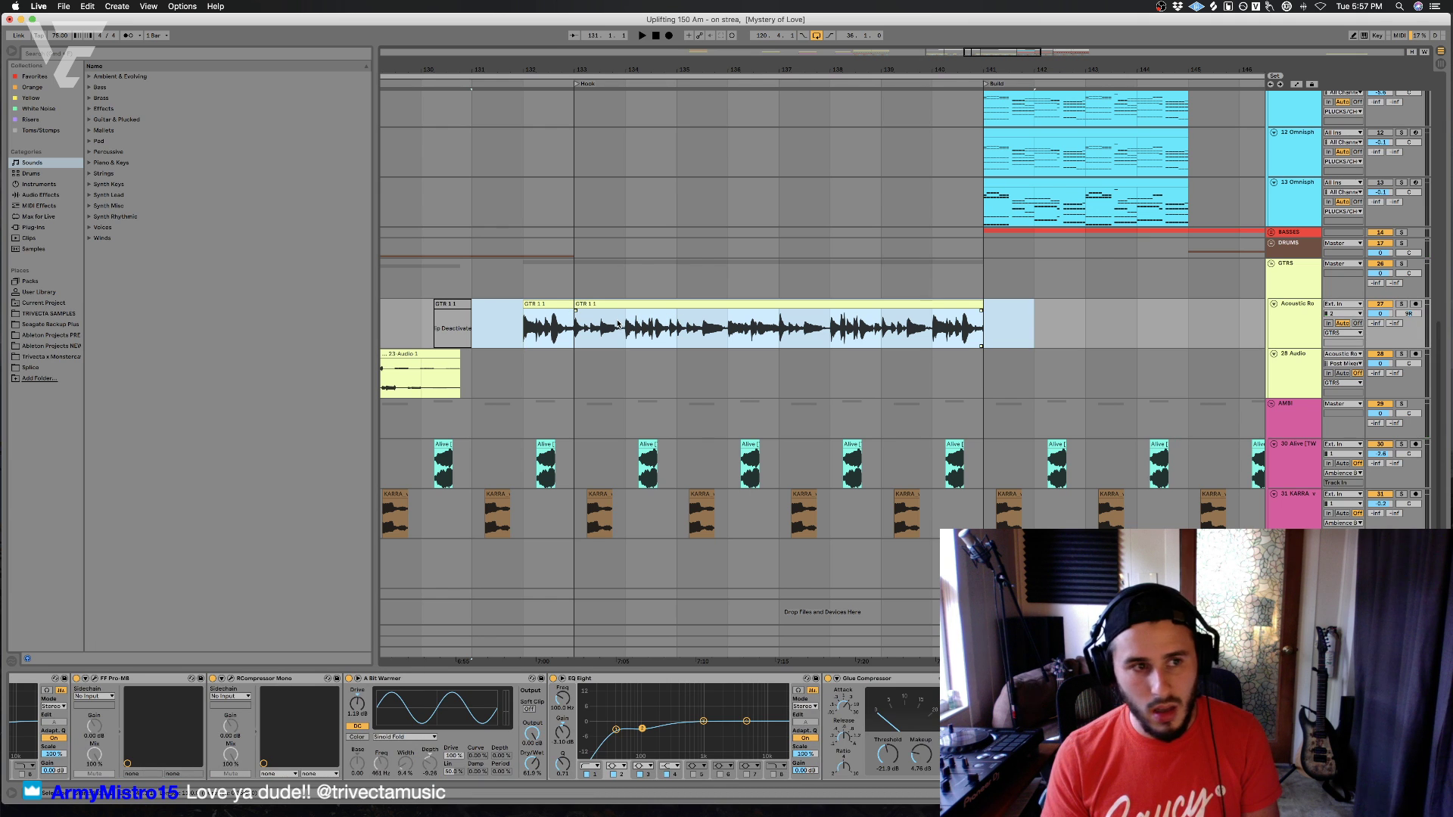
{"action": "key", "text": "0"}
{"action": "left_click", "coordinate": [581, 329]}
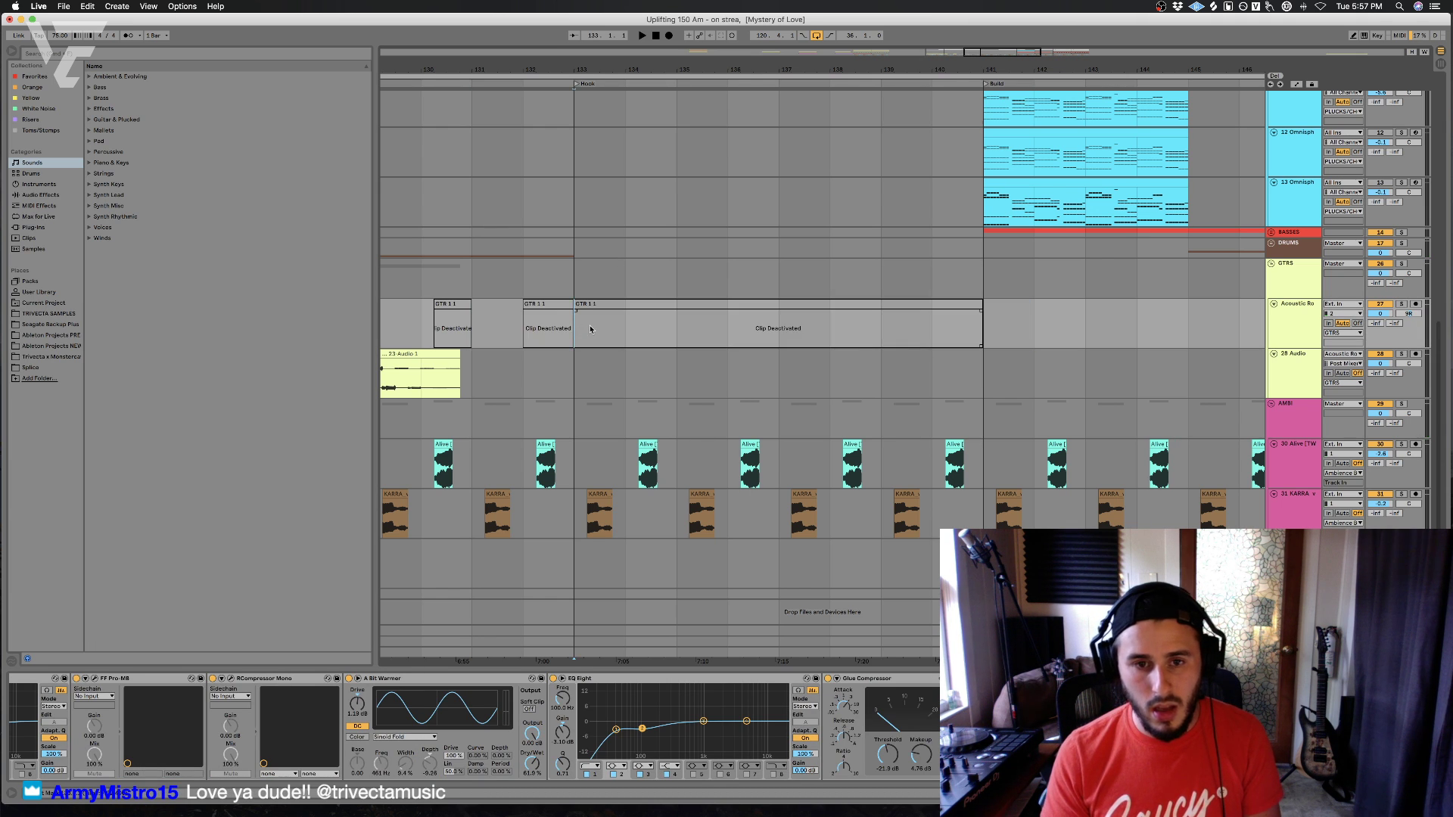
- Deactivate the Bending Indonesia clips and the KEY Hamm clips across the Hook, bars 133 to 141
{"action": "scroll", "coordinate": [597, 327], "scroll_direction": "up", "scroll_amount": 8}
{"action": "scroll", "coordinate": [602, 331], "scroll_direction": "up", "scroll_amount": 5}
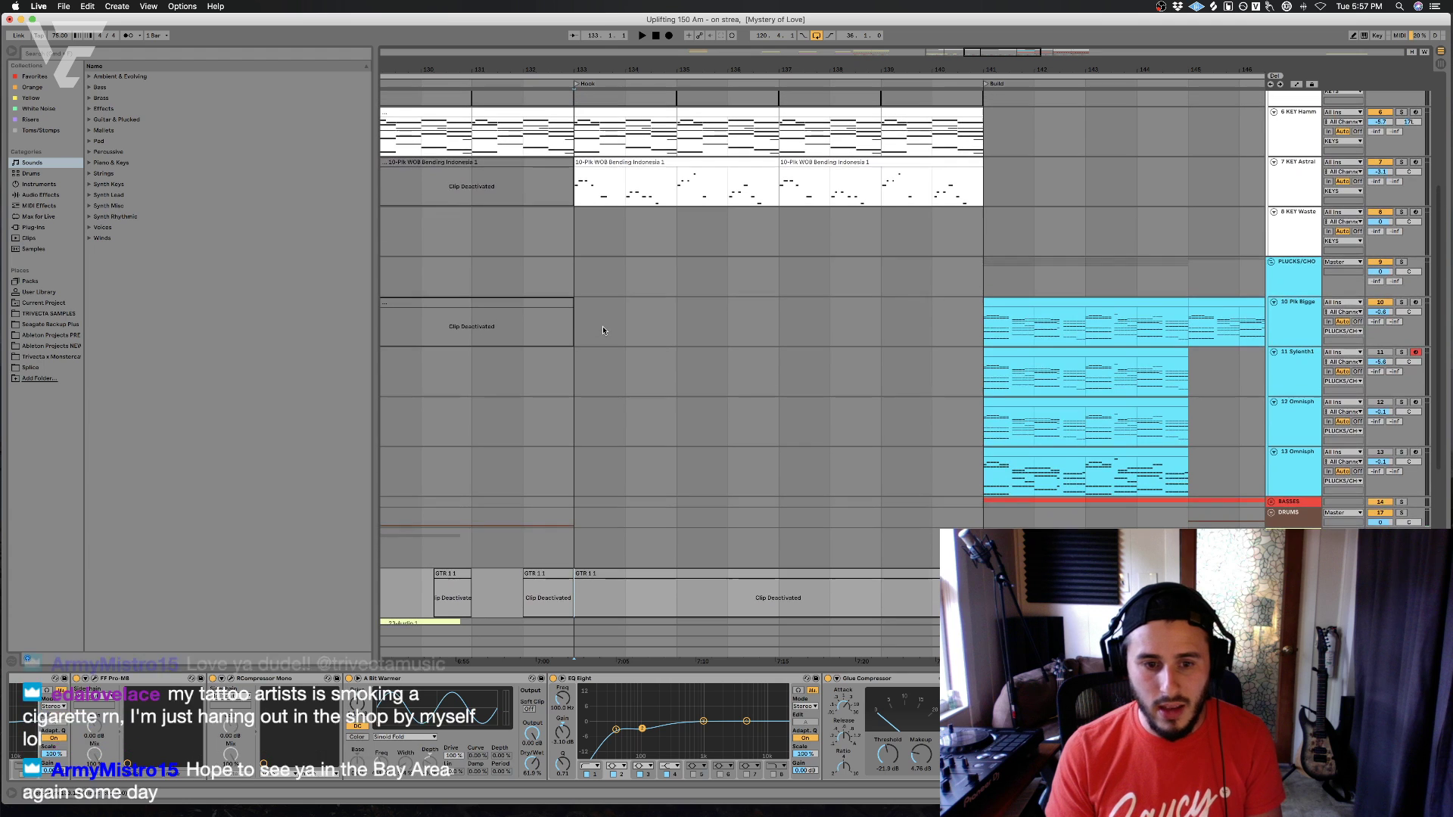
{"action": "left_click_drag", "start_coordinate": [577, 292], "coordinate": [984, 298]}
{"action": "key", "text": "0"}
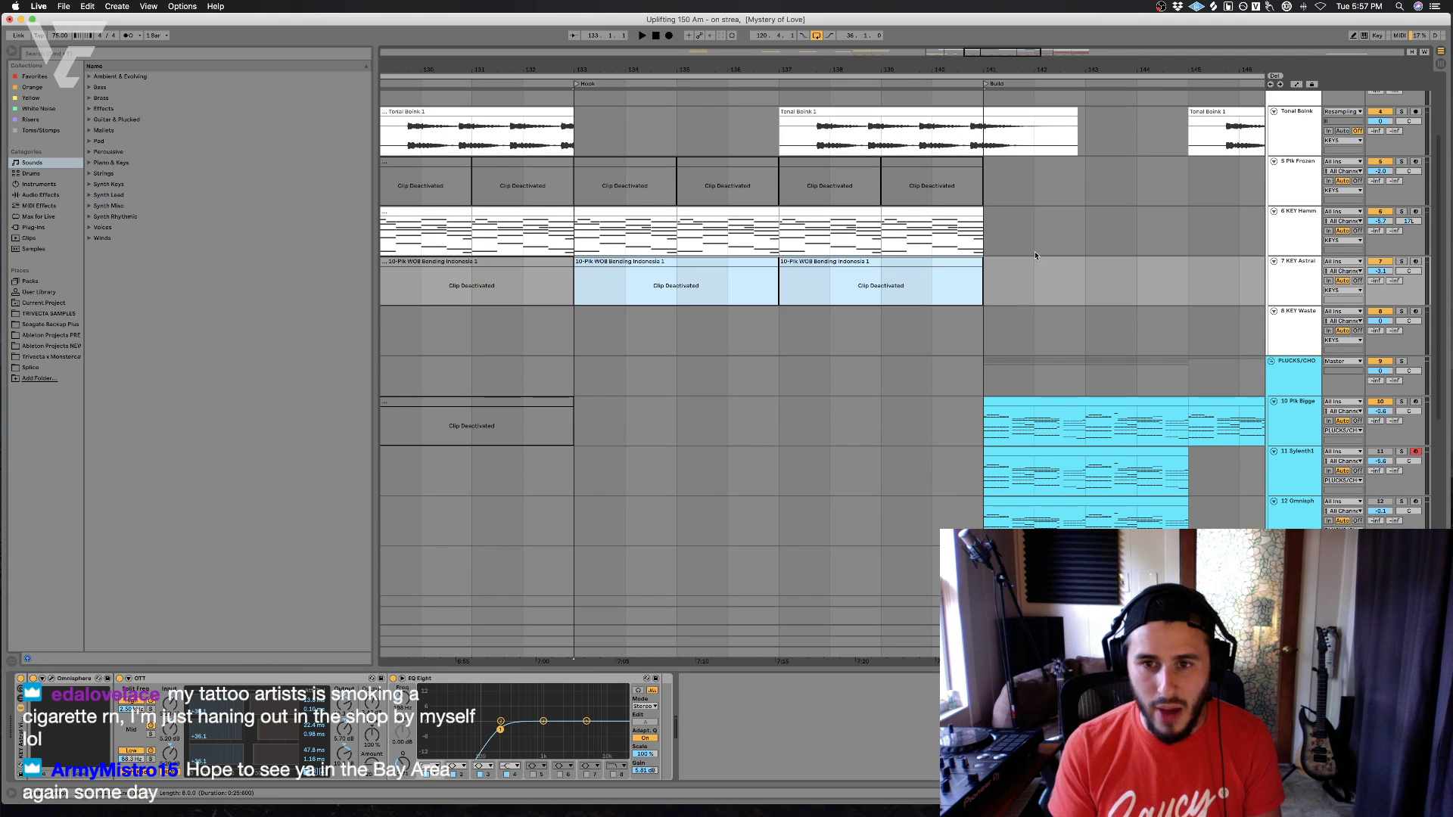
{"action": "left_click_drag", "start_coordinate": [1082, 236], "coordinate": [588, 234]}
{"action": "key", "text": "0"}
- Play the soloed Uplifting reference track from the start of the Build
{"action": "scroll", "coordinate": [896, 371], "scroll_direction": "down", "scroll_amount": 2}
{"action": "left_click", "coordinate": [1004, 375]}
{"action": "scroll", "coordinate": [999, 378], "scroll_direction": "up", "scroll_amount": 6}
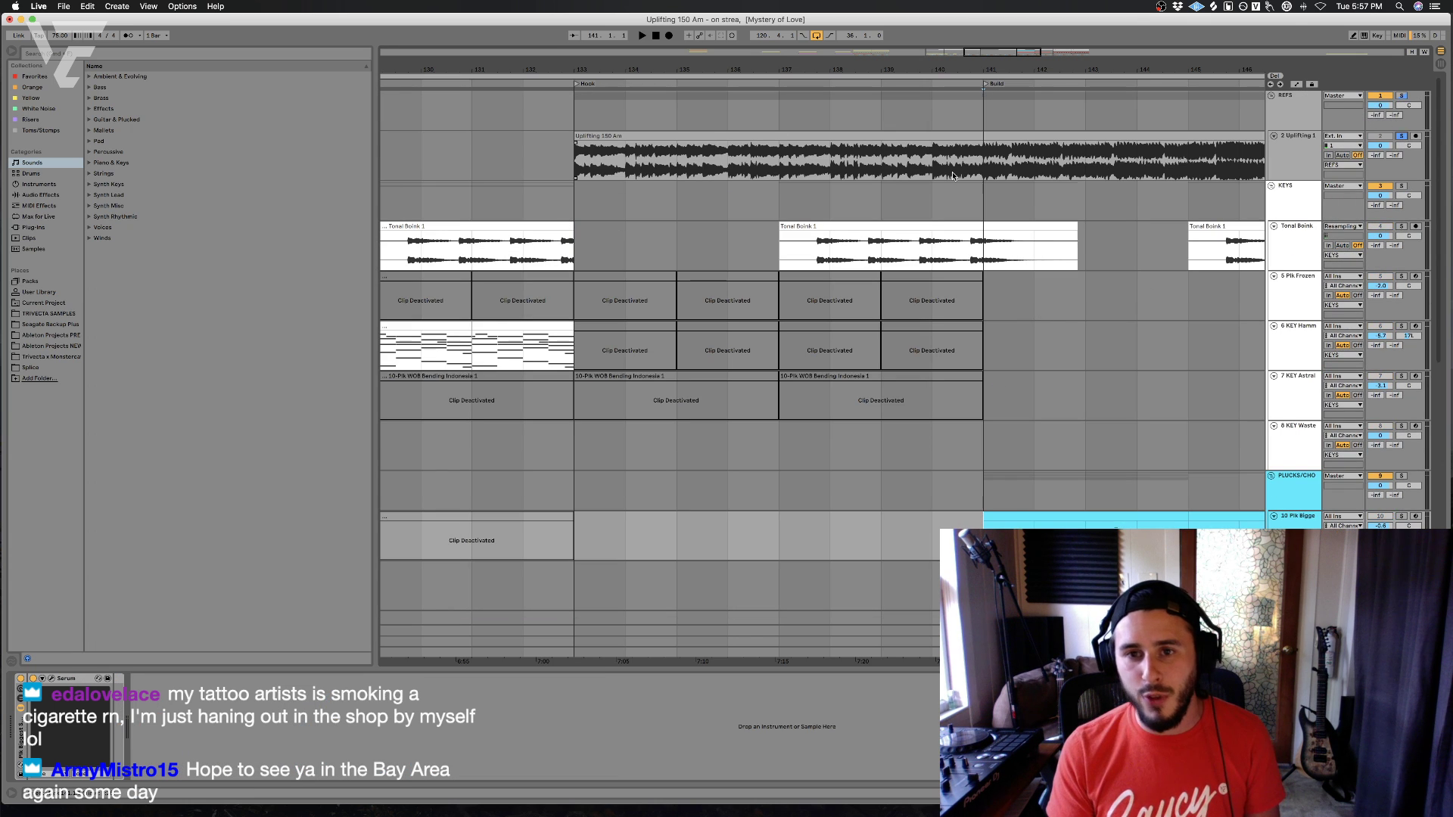
{"action": "left_click", "coordinate": [984, 167]}
{"action": "key", "text": "space"}
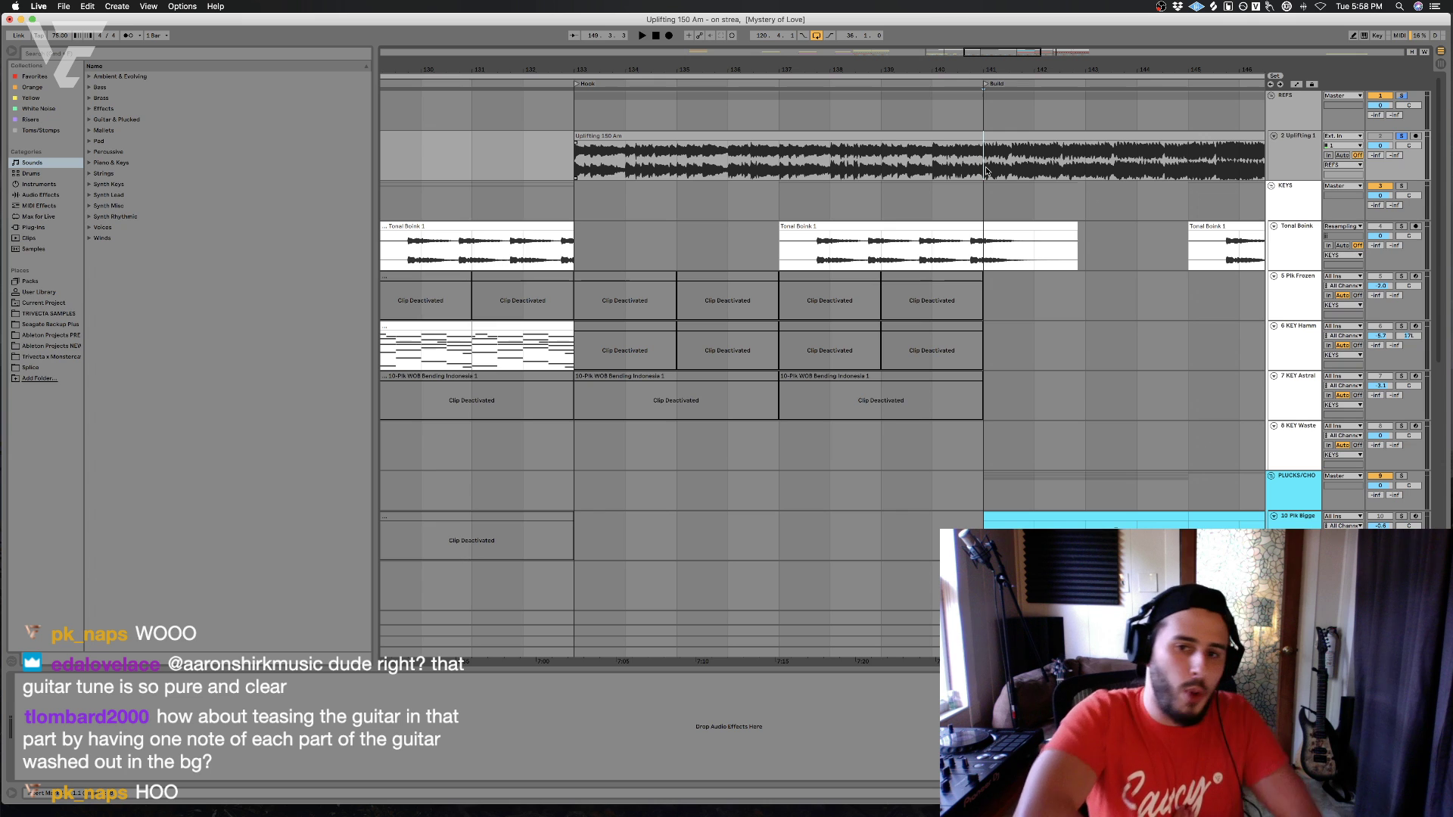
- Play the reference track briefly from the start of the Hook and take it off solo
{"action": "left_click_drag", "start_coordinate": [577, 454], "coordinate": [988, 199]}
{"action": "key", "text": "space"}
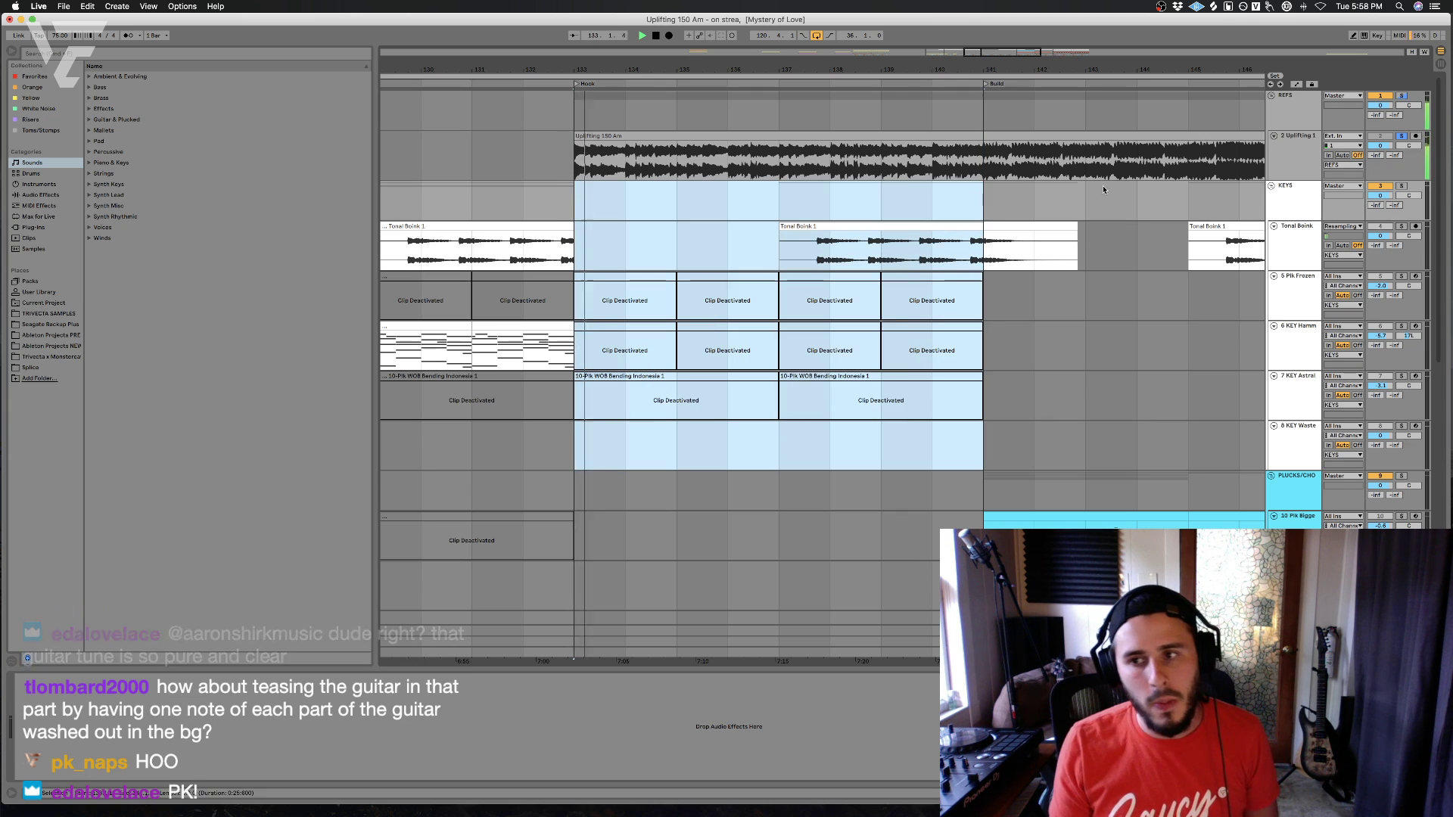
{"action": "key", "text": "space"}
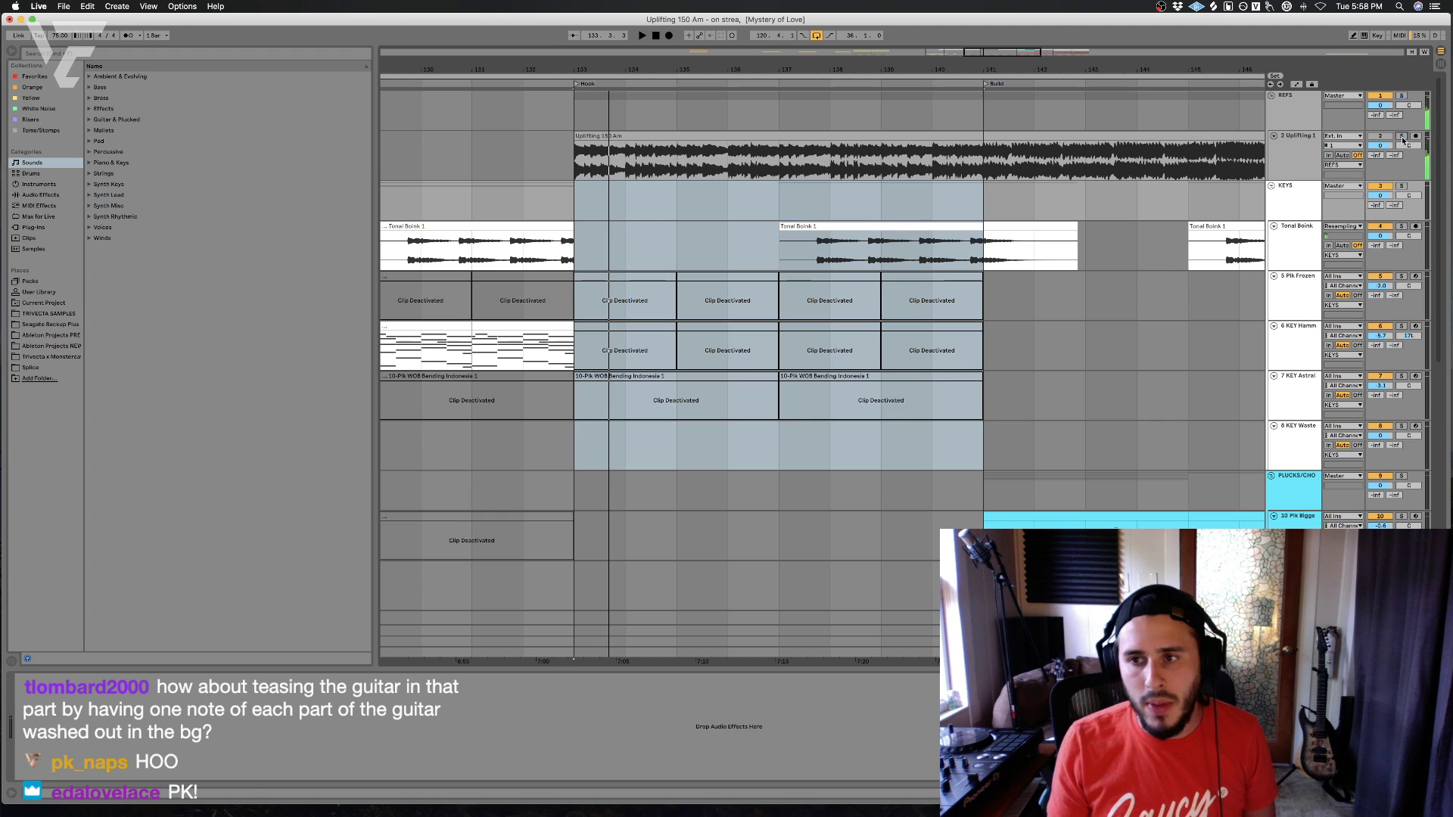
- Look over the pluck, guitar and ambience tracks around the Hook and the start of the Build
{"action": "left_click", "coordinate": [960, 326]}
{"action": "left_click", "coordinate": [1033, 303]}
{"action": "left_click", "coordinate": [982, 315]}
{"action": "scroll", "coordinate": [981, 327], "scroll_direction": "down", "scroll_amount": 5}
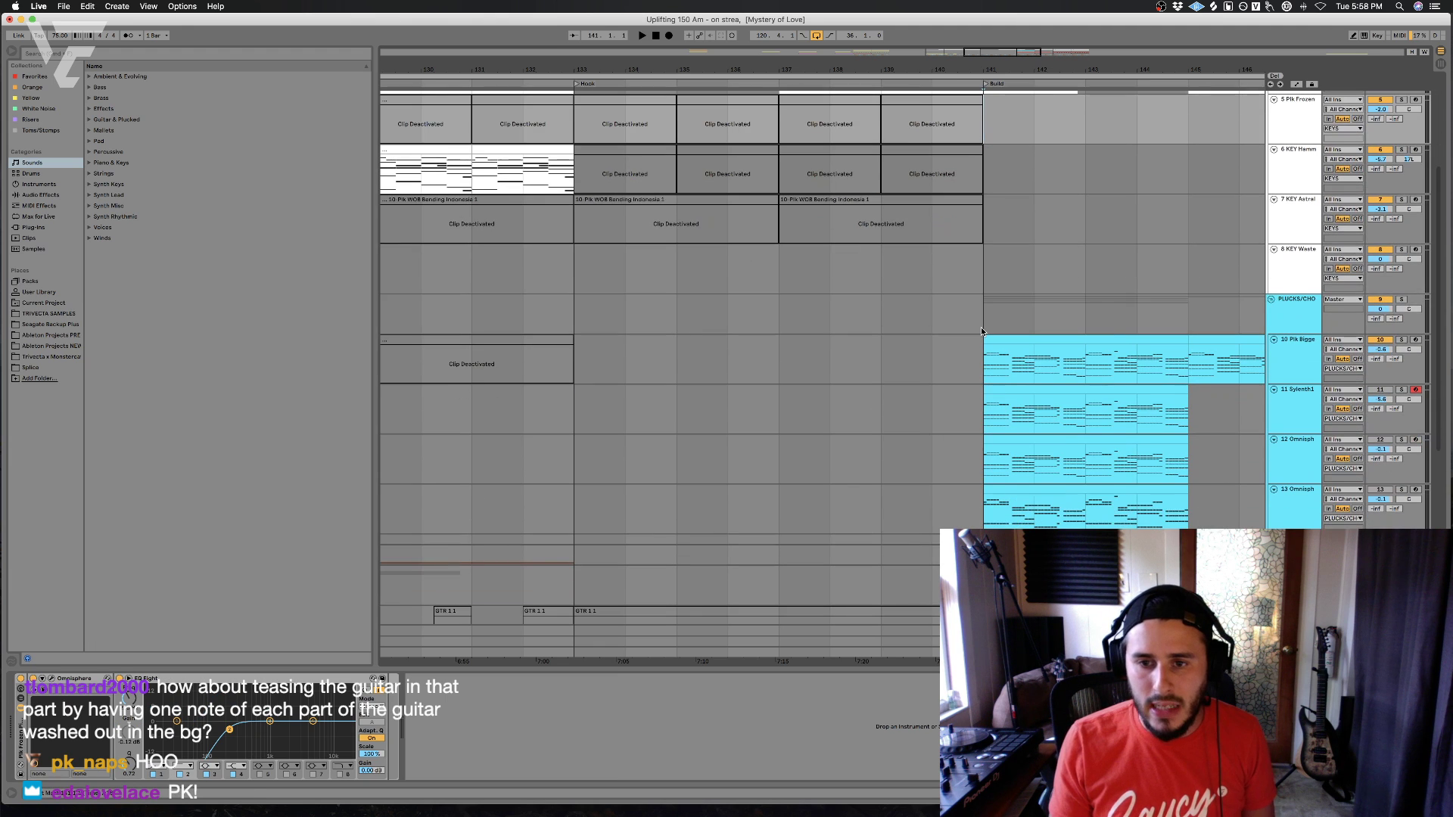
{"action": "left_click", "coordinate": [981, 331]}
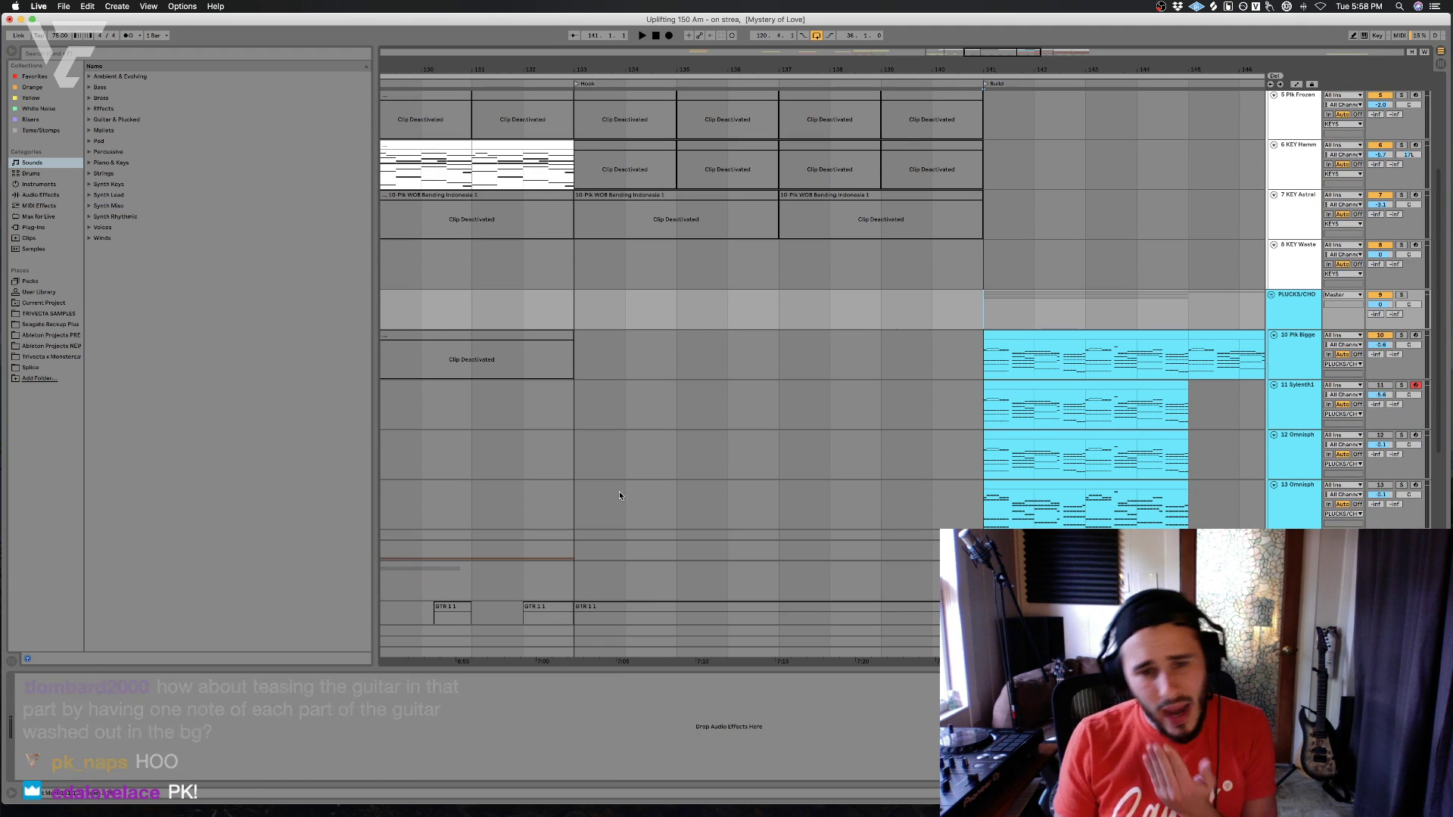
{"action": "left_click", "coordinate": [569, 503]}
{"action": "scroll", "coordinate": [669, 502], "scroll_direction": "down", "scroll_amount": 5}
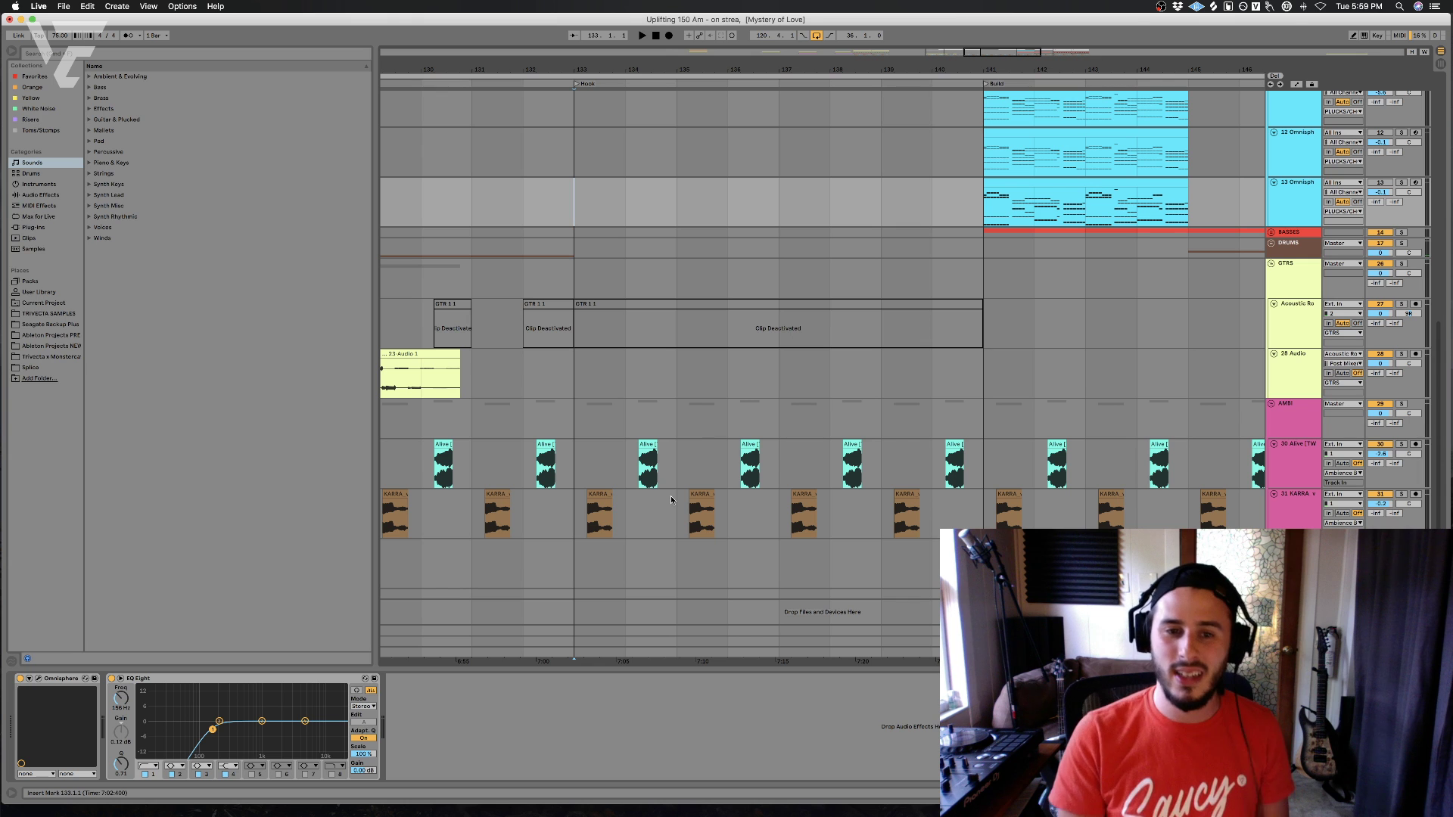
{"action": "left_click", "coordinate": [785, 249]}
{"action": "scroll", "coordinate": [787, 242], "scroll_direction": "up", "scroll_amount": 3}
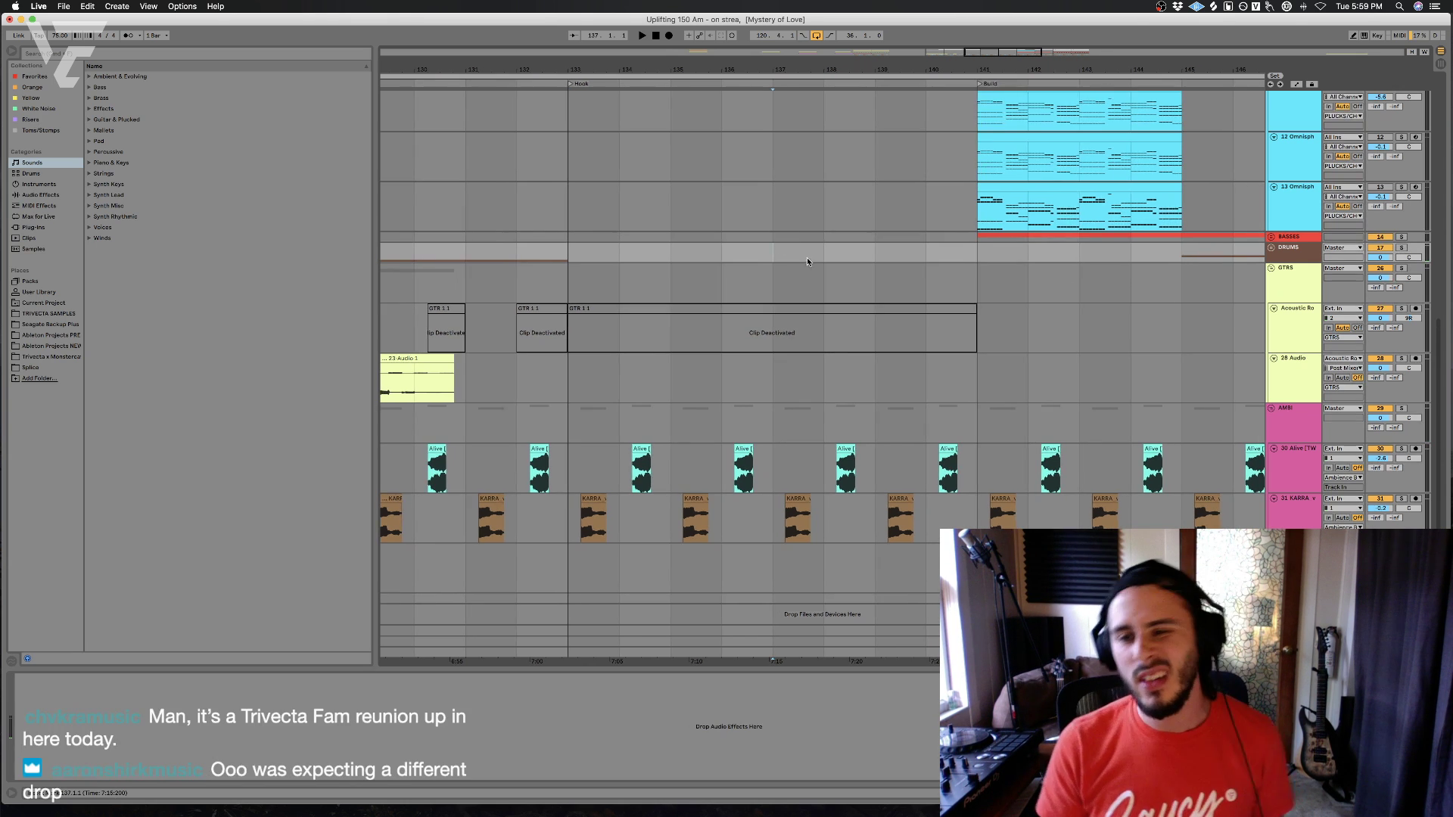
{"action": "scroll", "coordinate": [799, 259], "scroll_direction": "up", "scroll_amount": 2}
{"action": "left_click", "coordinate": [787, 271]}
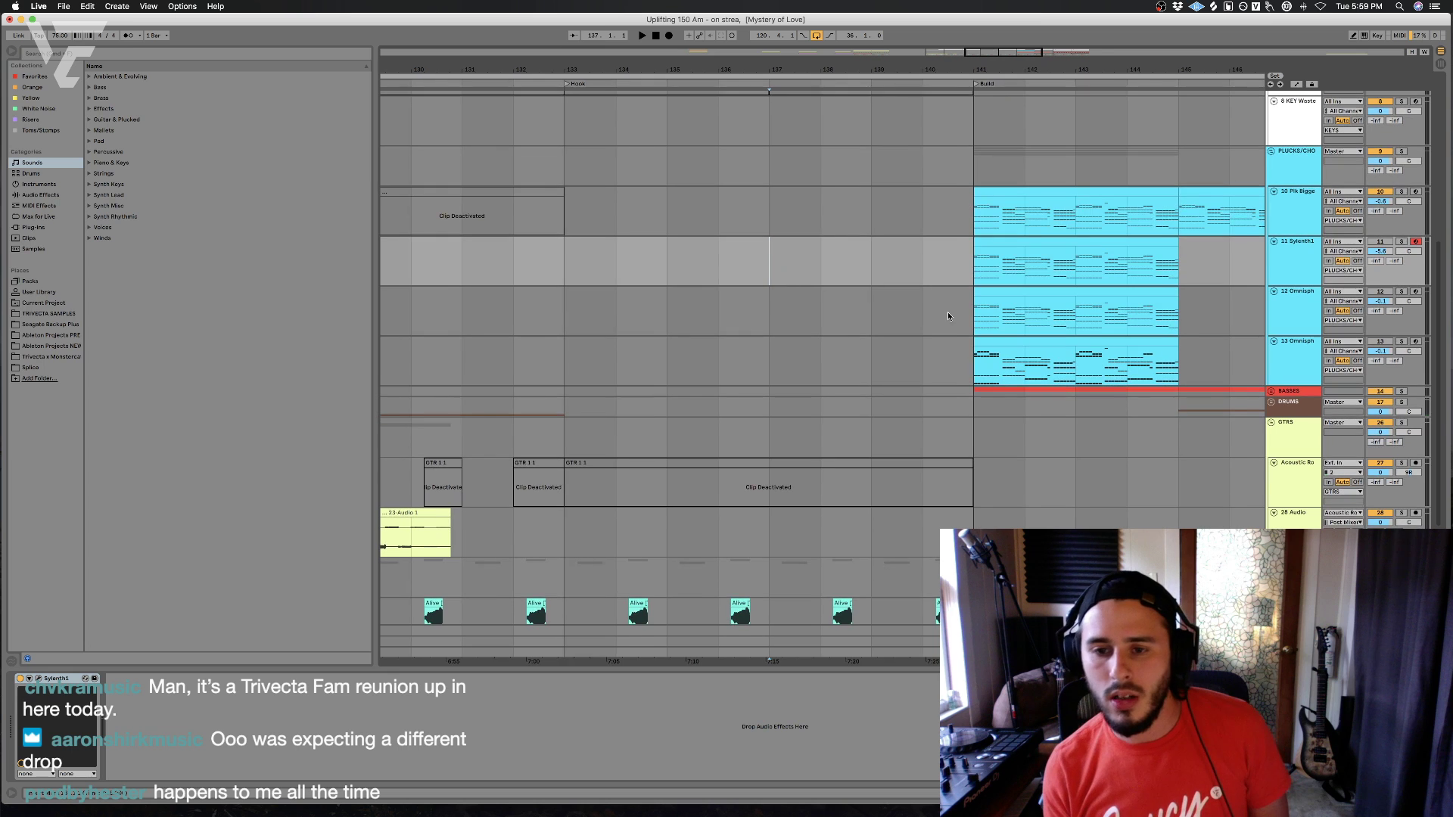
{"action": "left_click", "coordinate": [947, 317]}
{"action": "left_click", "coordinate": [581, 336]}
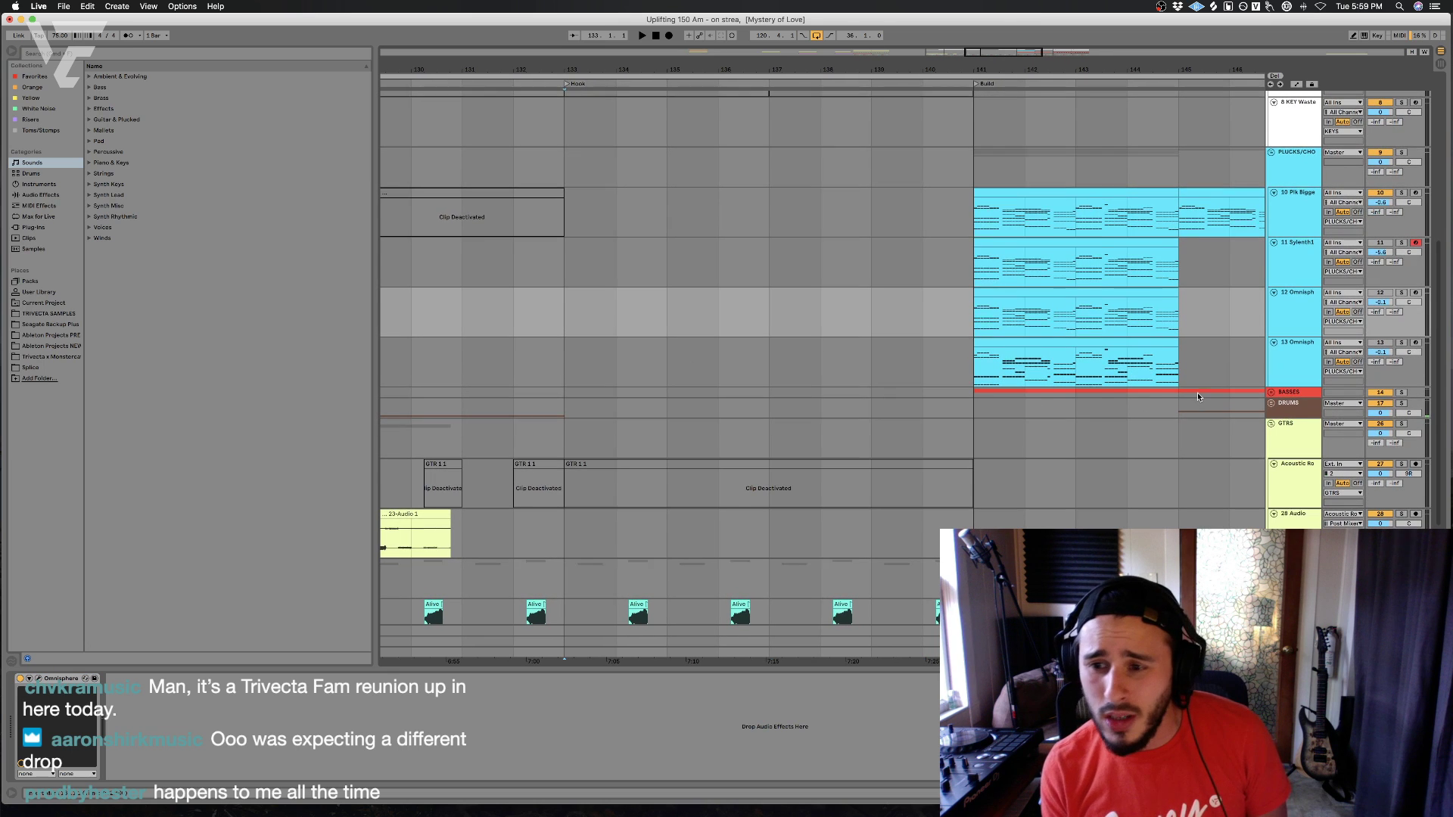
- Play the plucks briefly from the start of the Build and return the playback position to the start of the Hook
{"action": "left_click_drag", "start_coordinate": [976, 364], "coordinate": [1257, 368]}
{"action": "scroll", "coordinate": [1116, 363], "scroll_direction": "right", "scroll_amount": 3}
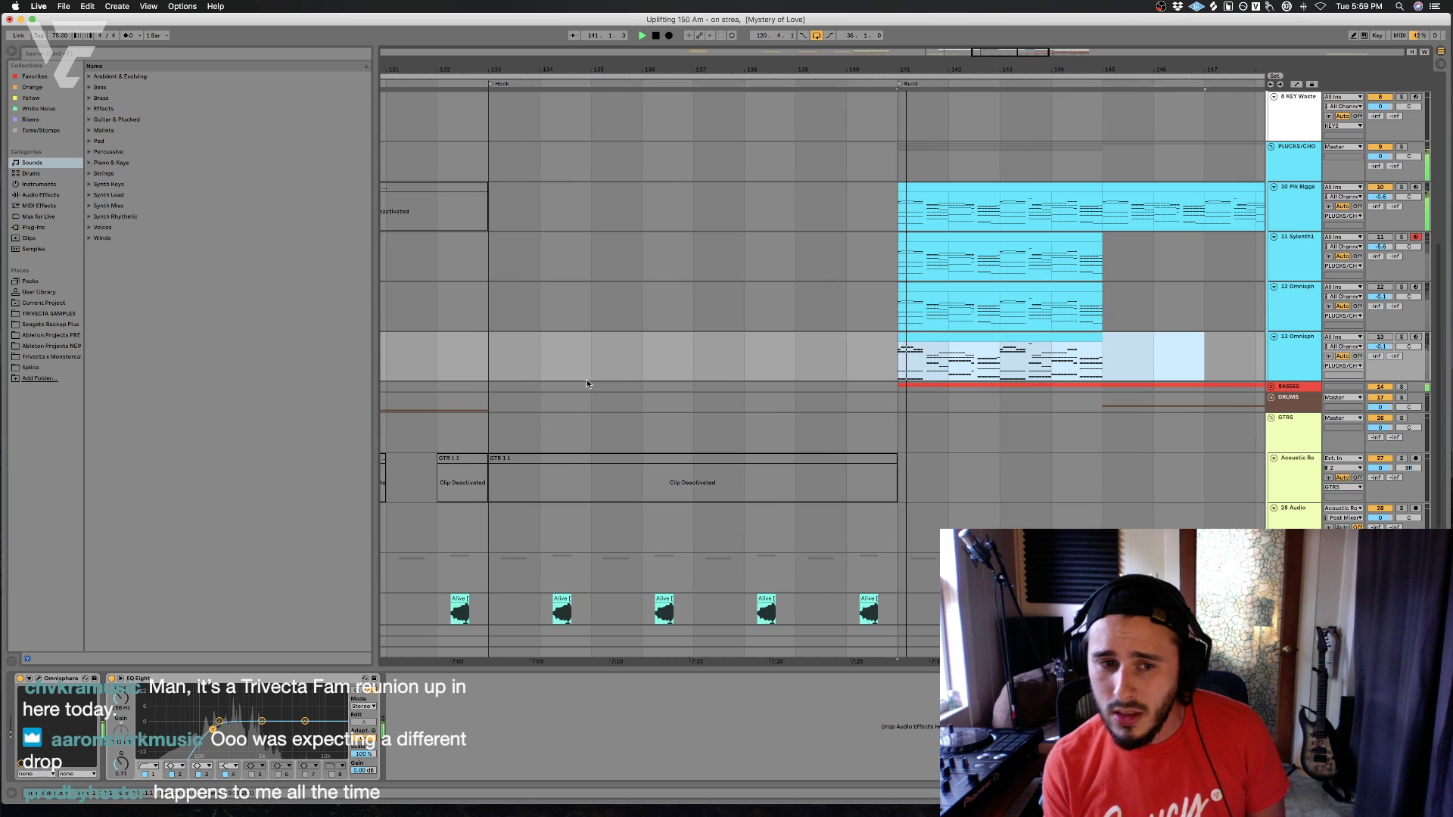
{"action": "left_click", "coordinate": [485, 370]}
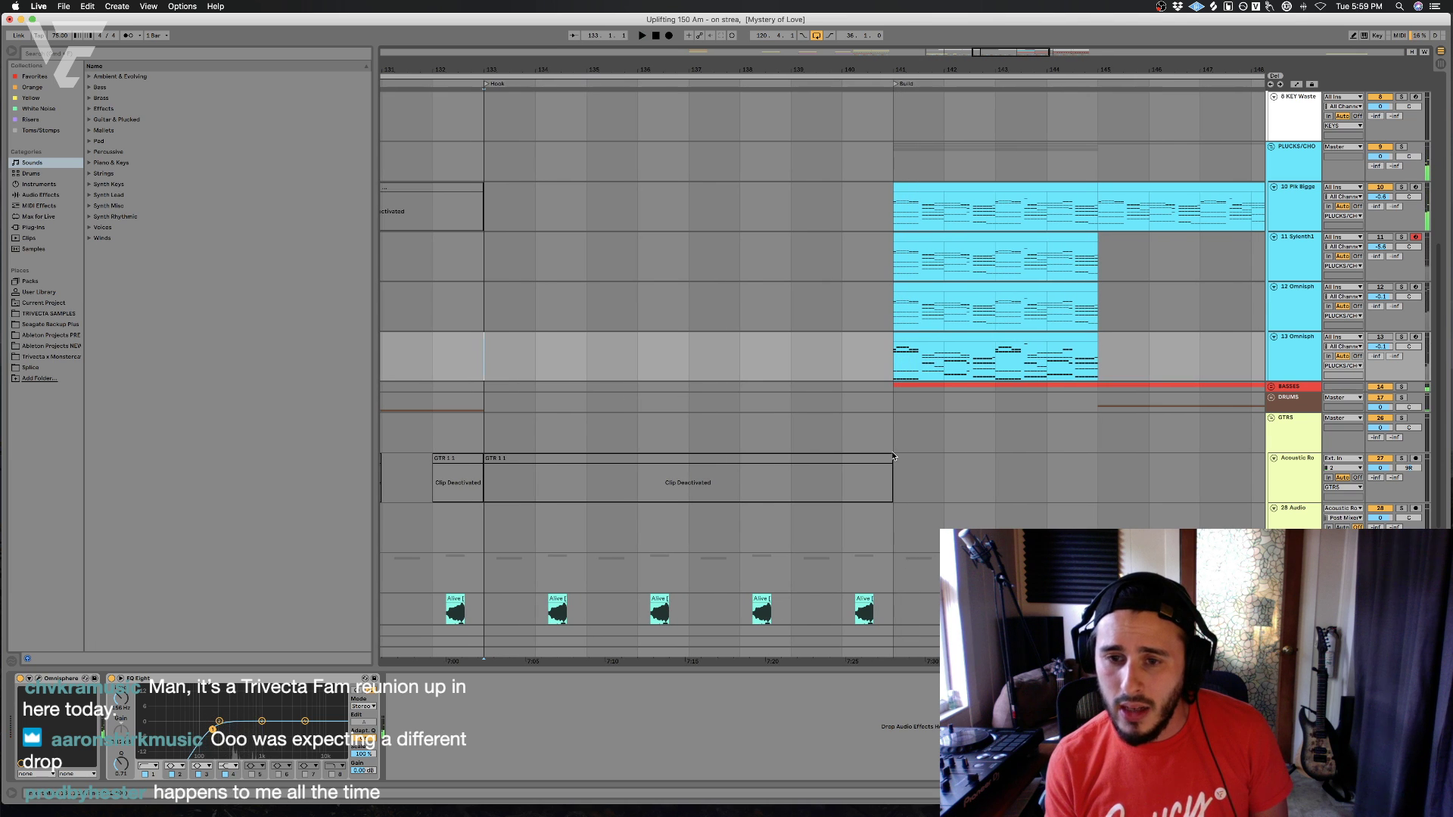
{"action": "left_click", "coordinate": [707, 452]}
{"action": "scroll", "coordinate": [707, 451], "scroll_direction": "left", "scroll_amount": 1}
{"action": "left_click", "coordinate": [529, 356]}
{"action": "scroll", "coordinate": [526, 348], "scroll_direction": "down", "scroll_amount": 1}
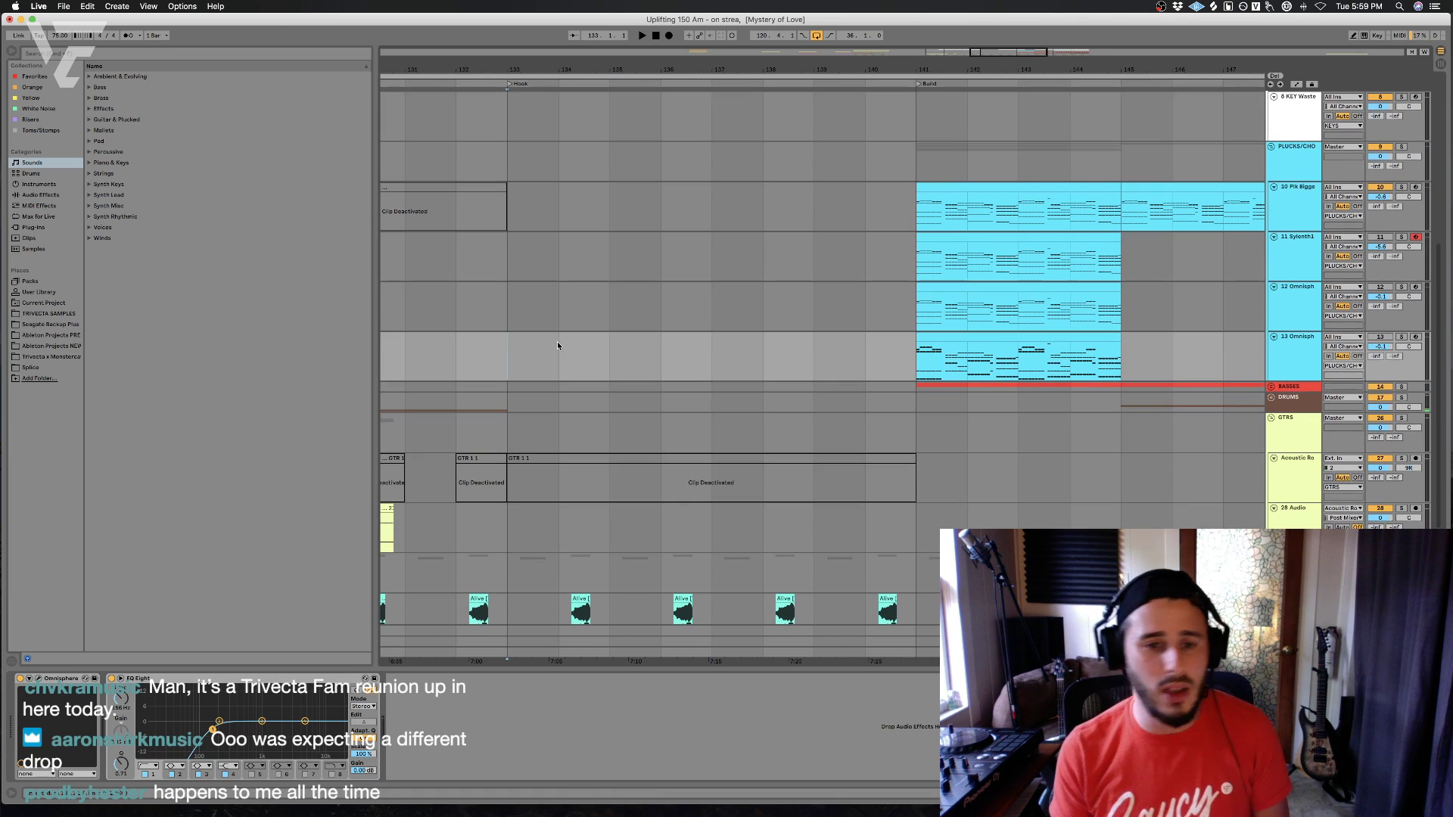
{"action": "scroll", "coordinate": [604, 372], "scroll_direction": "left", "scroll_amount": 2}
{"action": "scroll", "coordinate": [603, 372], "scroll_direction": "up", "scroll_amount": 1}
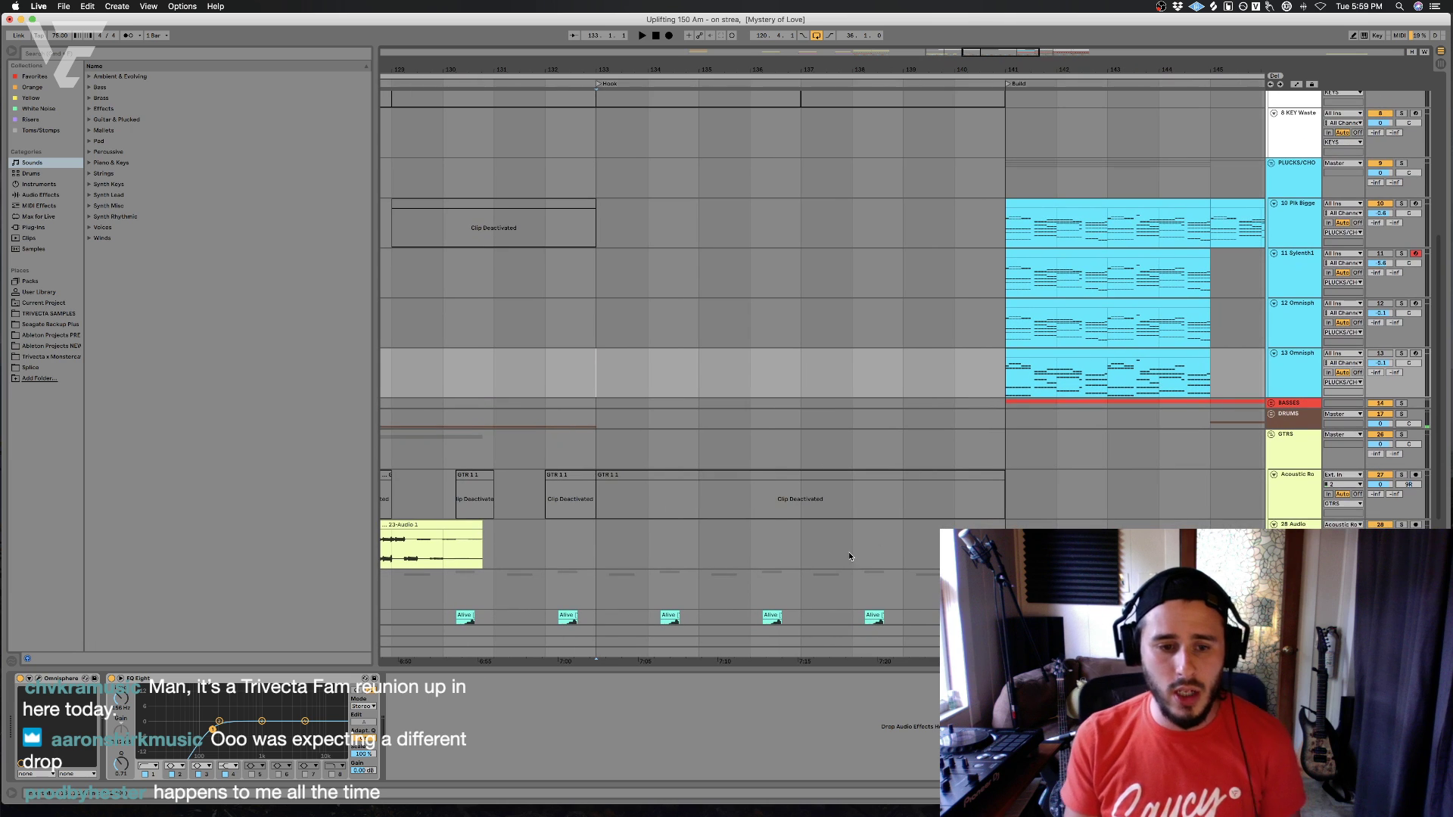
- Play from the start of the Hook and briefly solo the Uplifting reference track for comparison
{"action": "left_click", "coordinate": [627, 542]}
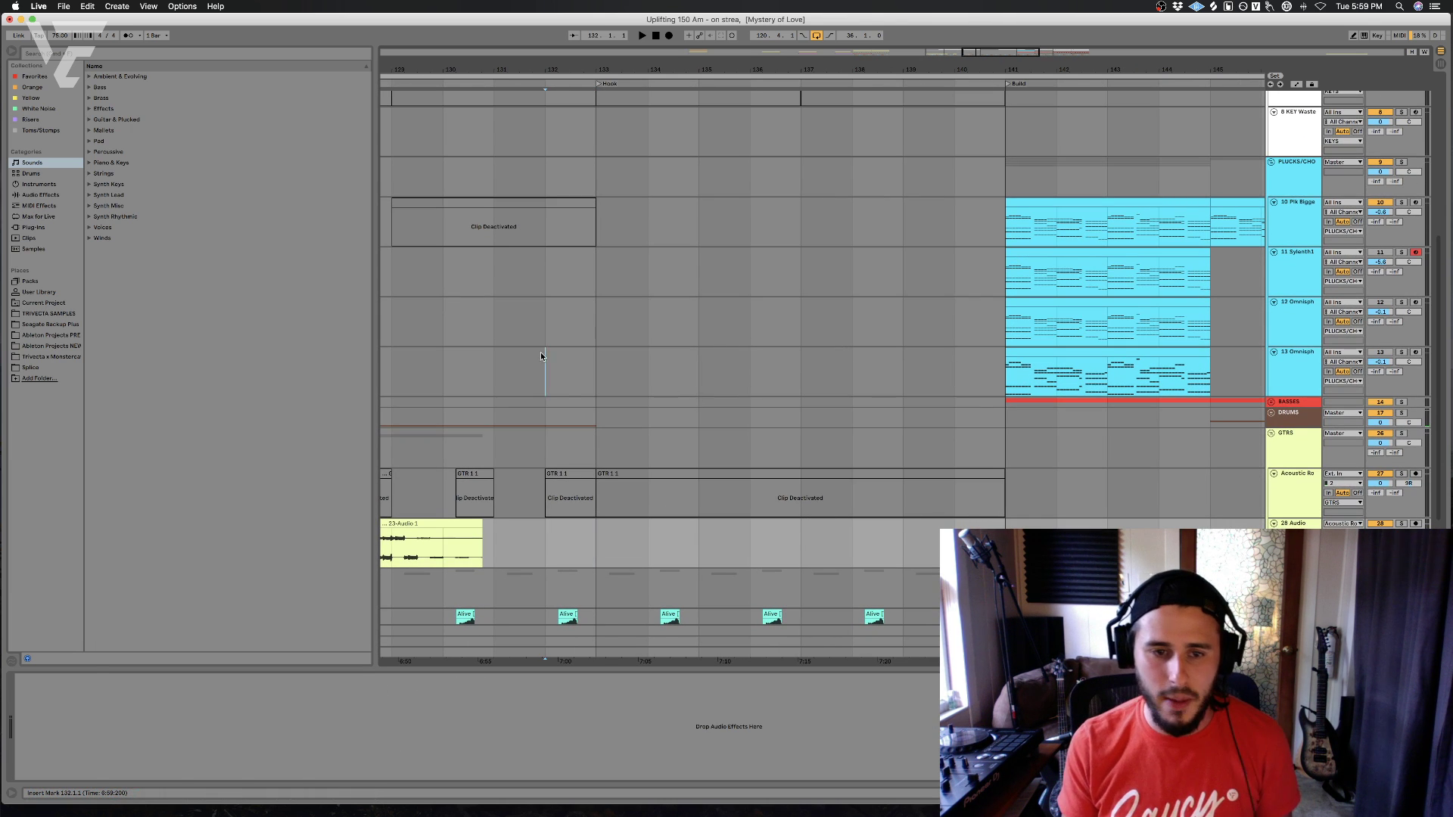
{"action": "left_click", "coordinate": [533, 350]}
{"action": "key", "text": "space"}
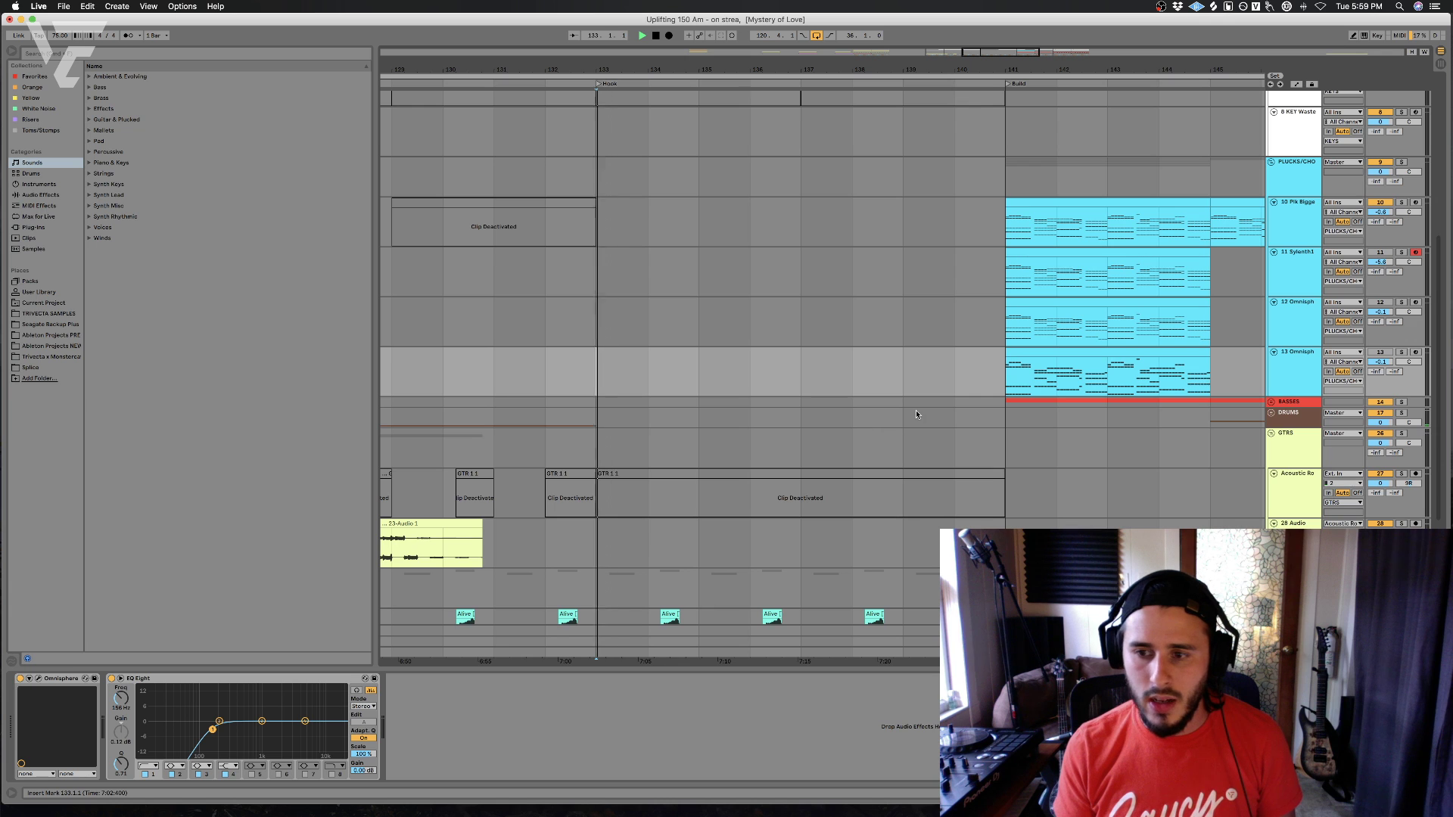
{"action": "scroll", "coordinate": [900, 421], "scroll_direction": "up", "scroll_amount": 5}
{"action": "scroll", "coordinate": [917, 414], "scroll_direction": "up", "scroll_amount": 3}
{"action": "left_click", "coordinate": [1401, 137]}
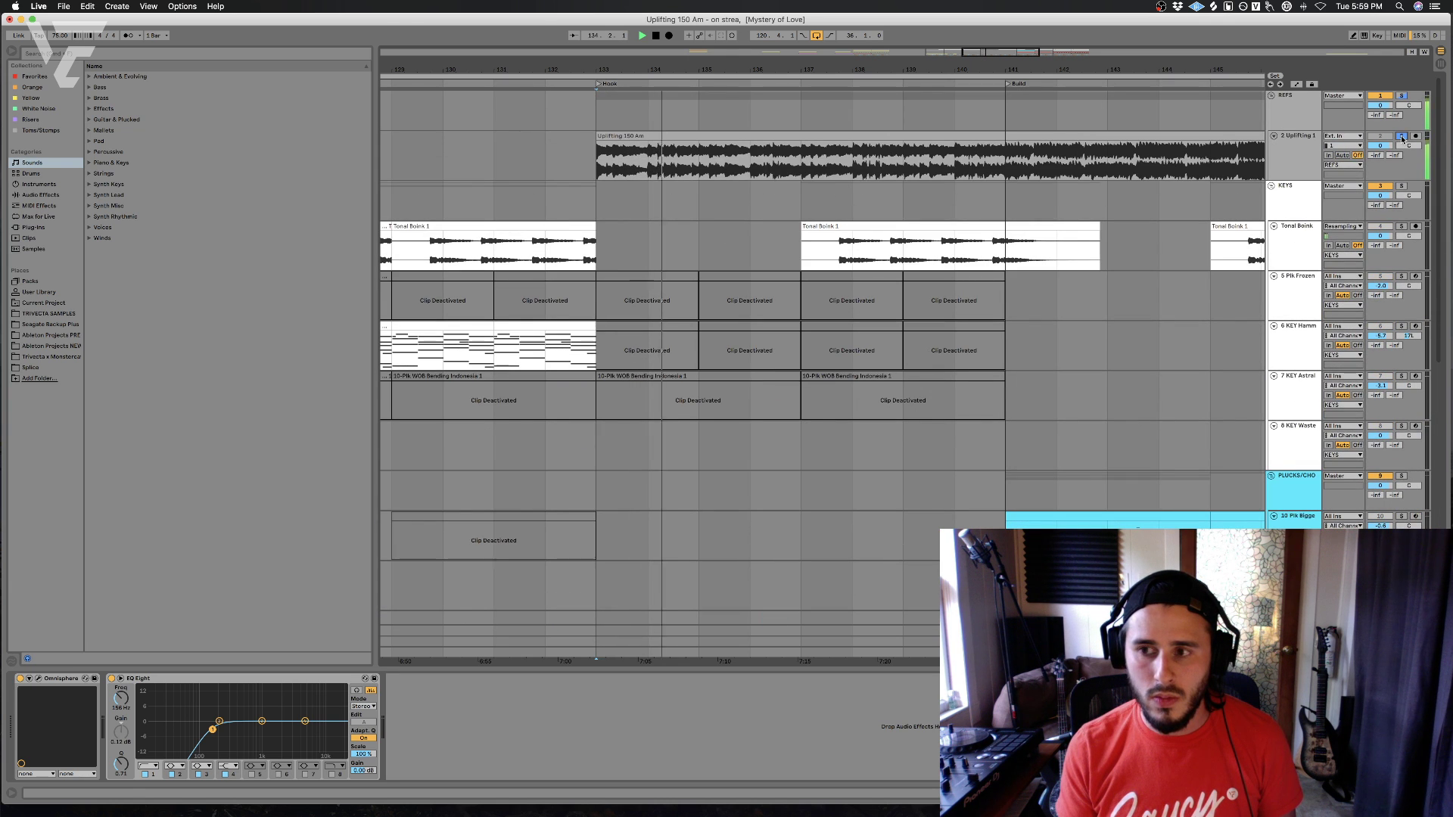
{"action": "left_click", "coordinate": [1402, 137]}
- Paste the Build's clip from the 13 Omnisphere track at the start of the Hook, bar 133, and play it with the track active
{"action": "scroll", "coordinate": [1092, 348], "scroll_direction": "down", "scroll_amount": 4}
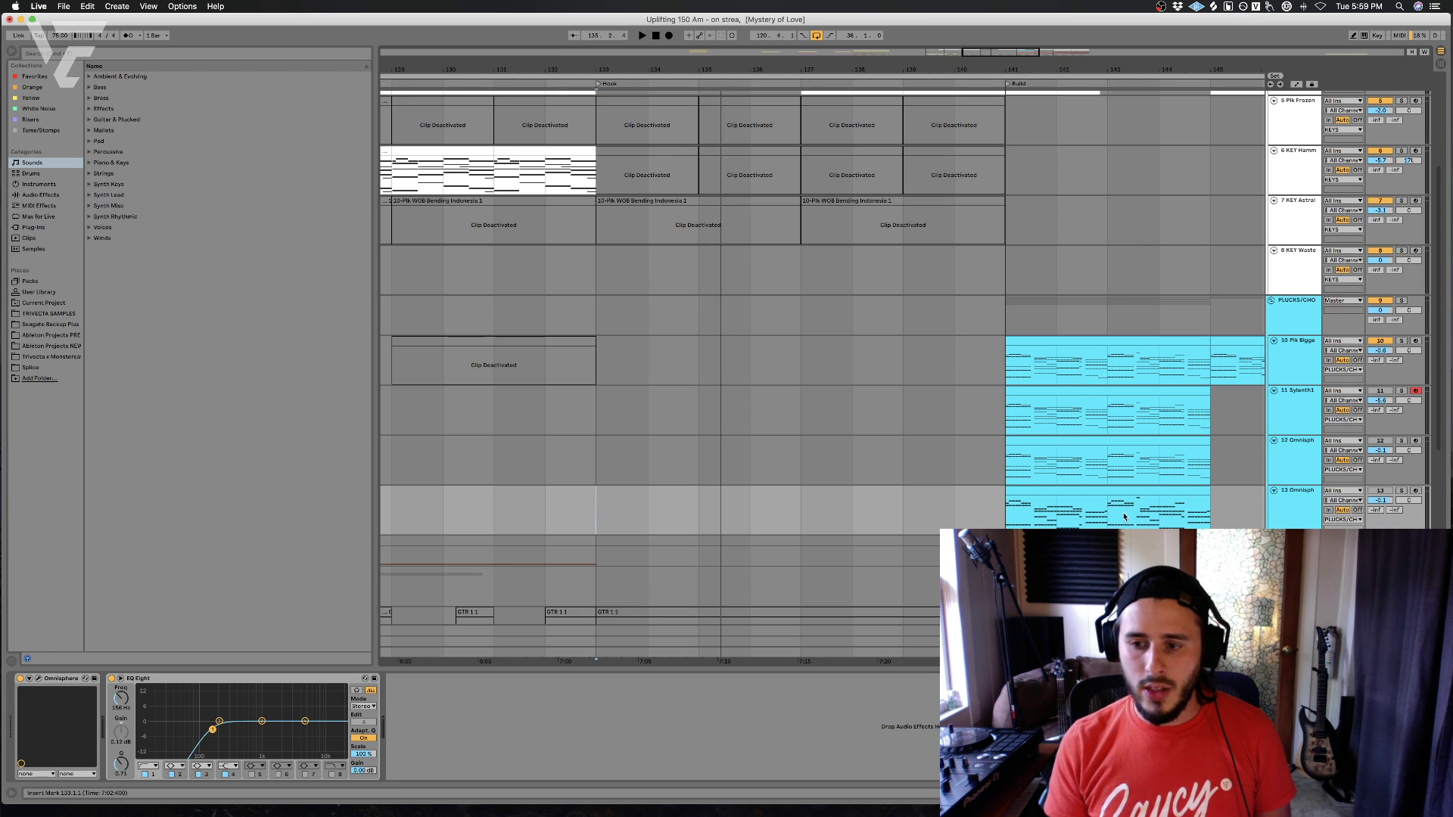
{"action": "key", "text": "space"}
{"action": "key", "text": "super+v"}
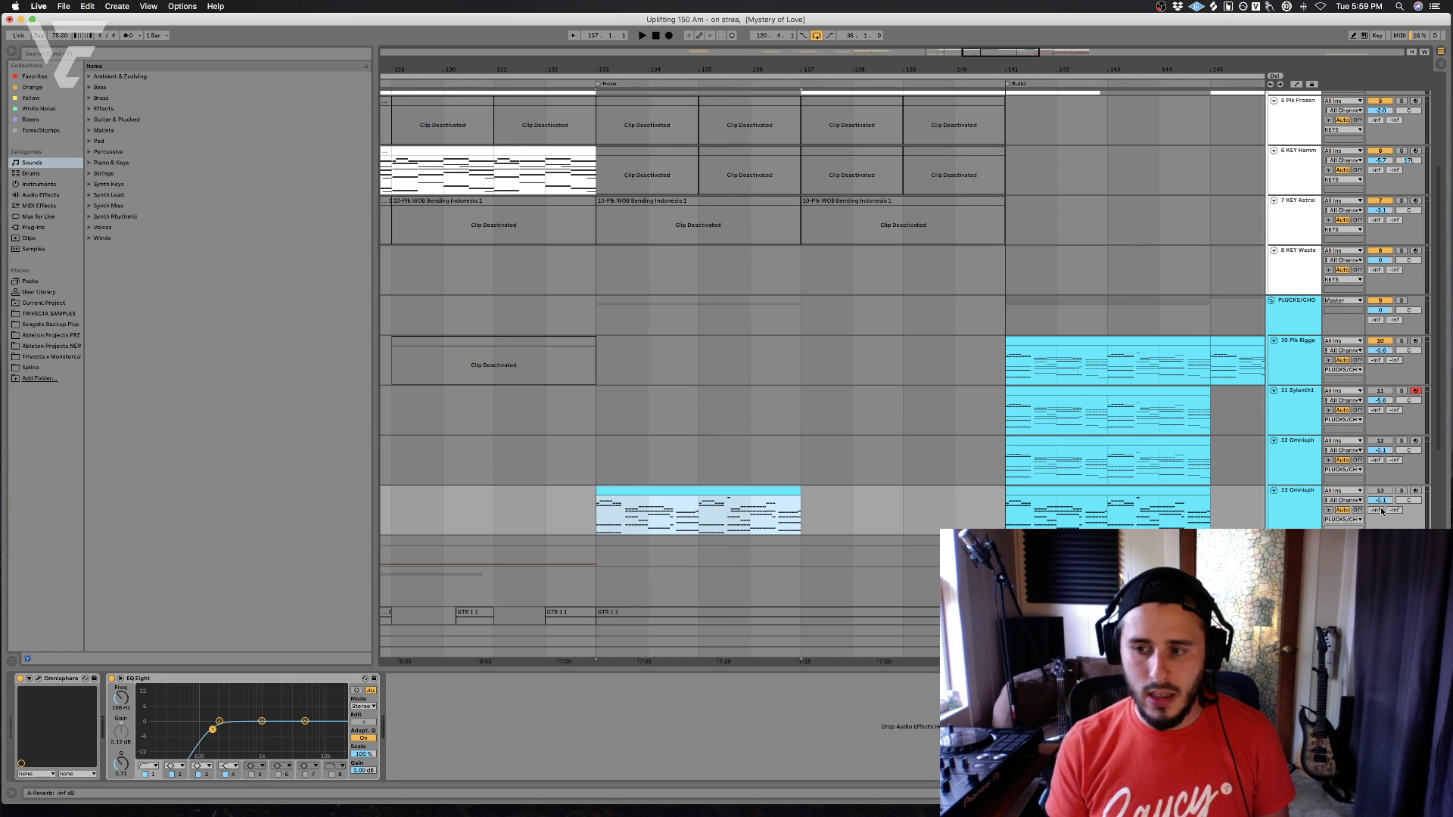
{"action": "key", "text": "space"}
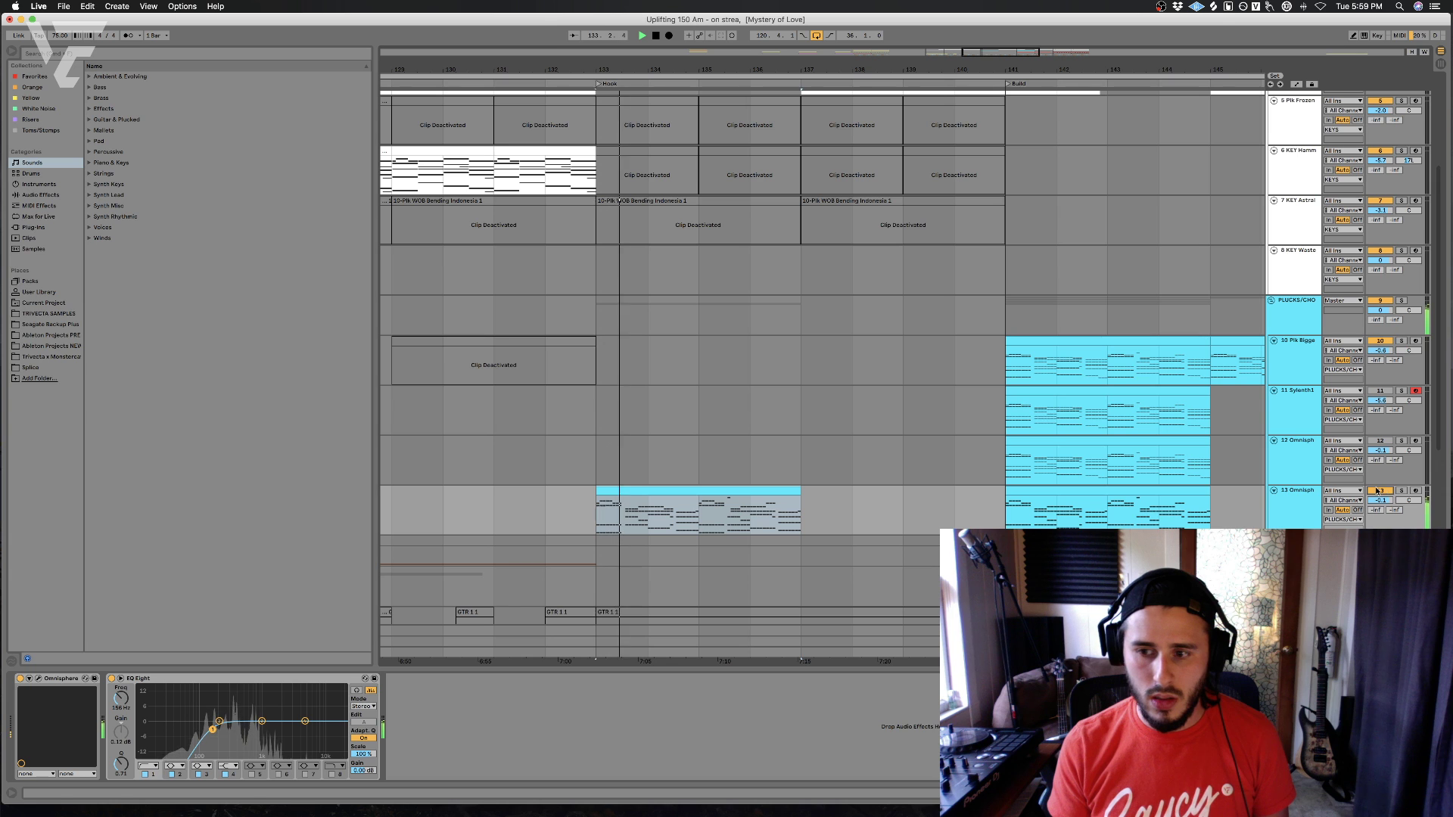
- Copy the ambience bus's EQ Eight filter automation from bars 141 to 149 and paste it over the Hook, bars 133 to 141
{"action": "scroll", "coordinate": [1036, 344], "scroll_direction": "down", "scroll_amount": 8}
{"action": "left_click_drag", "start_coordinate": [606, 469], "coordinate": [1010, 564]}
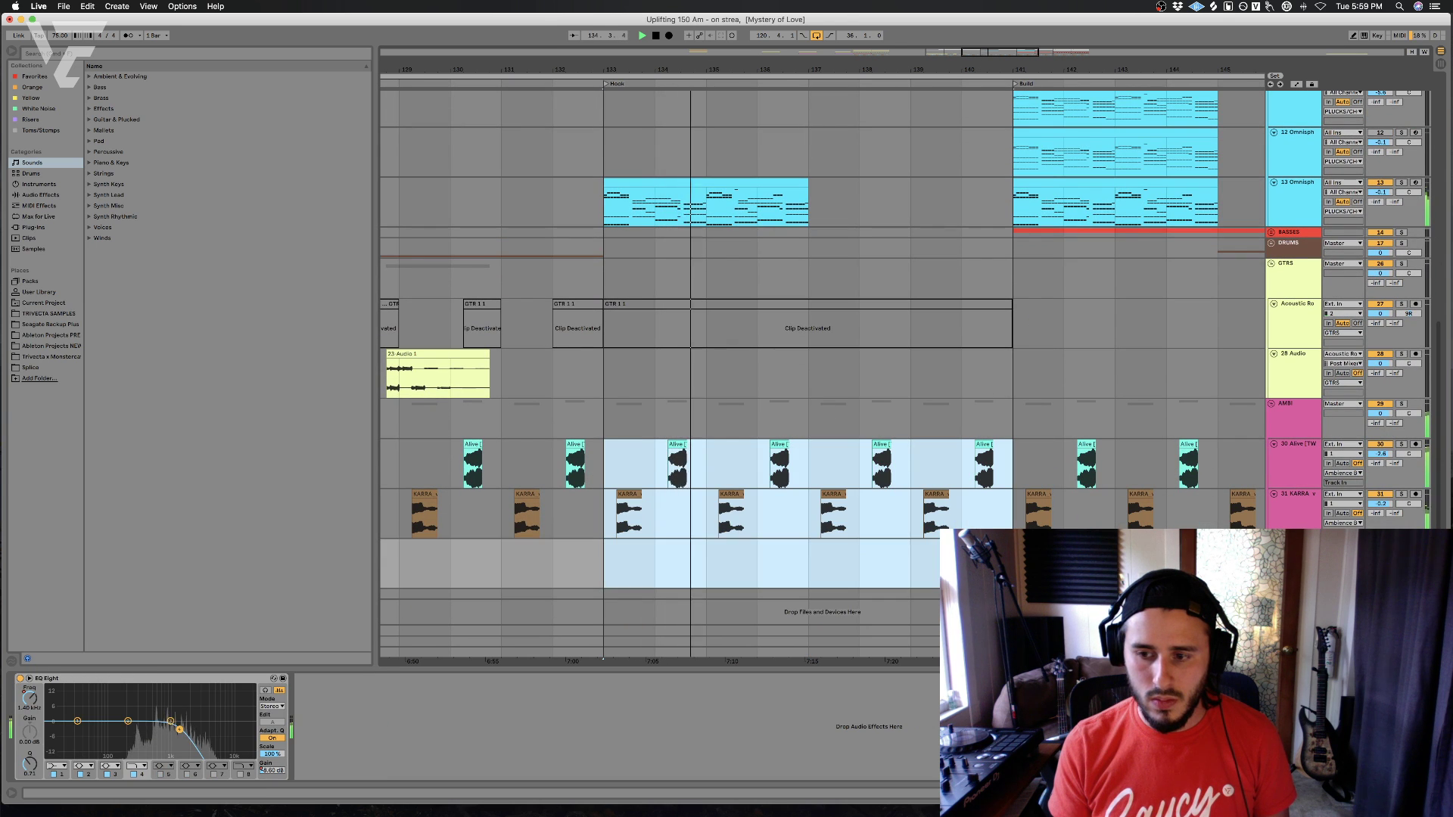
{"action": "key", "text": "a"}
{"action": "left_click", "coordinate": [1011, 563]}
{"action": "scroll", "coordinate": [1011, 564], "scroll_direction": "right", "scroll_amount": 3}
{"action": "scroll", "coordinate": [984, 575], "scroll_direction": "right", "scroll_amount": 3}
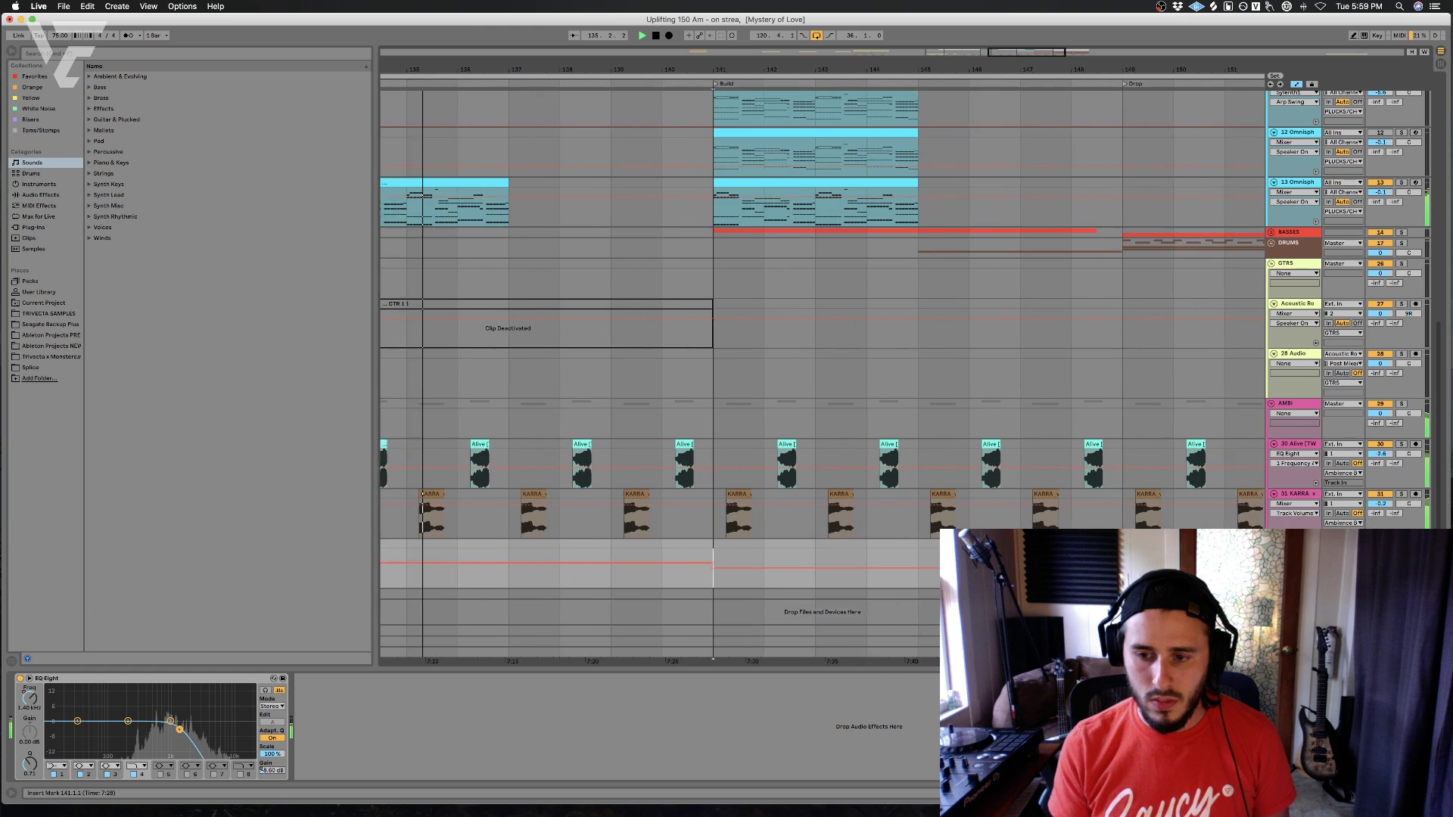
{"action": "key", "text": "super+v"}
{"action": "scroll", "coordinate": [825, 618], "scroll_direction": "left", "scroll_amount": 4}
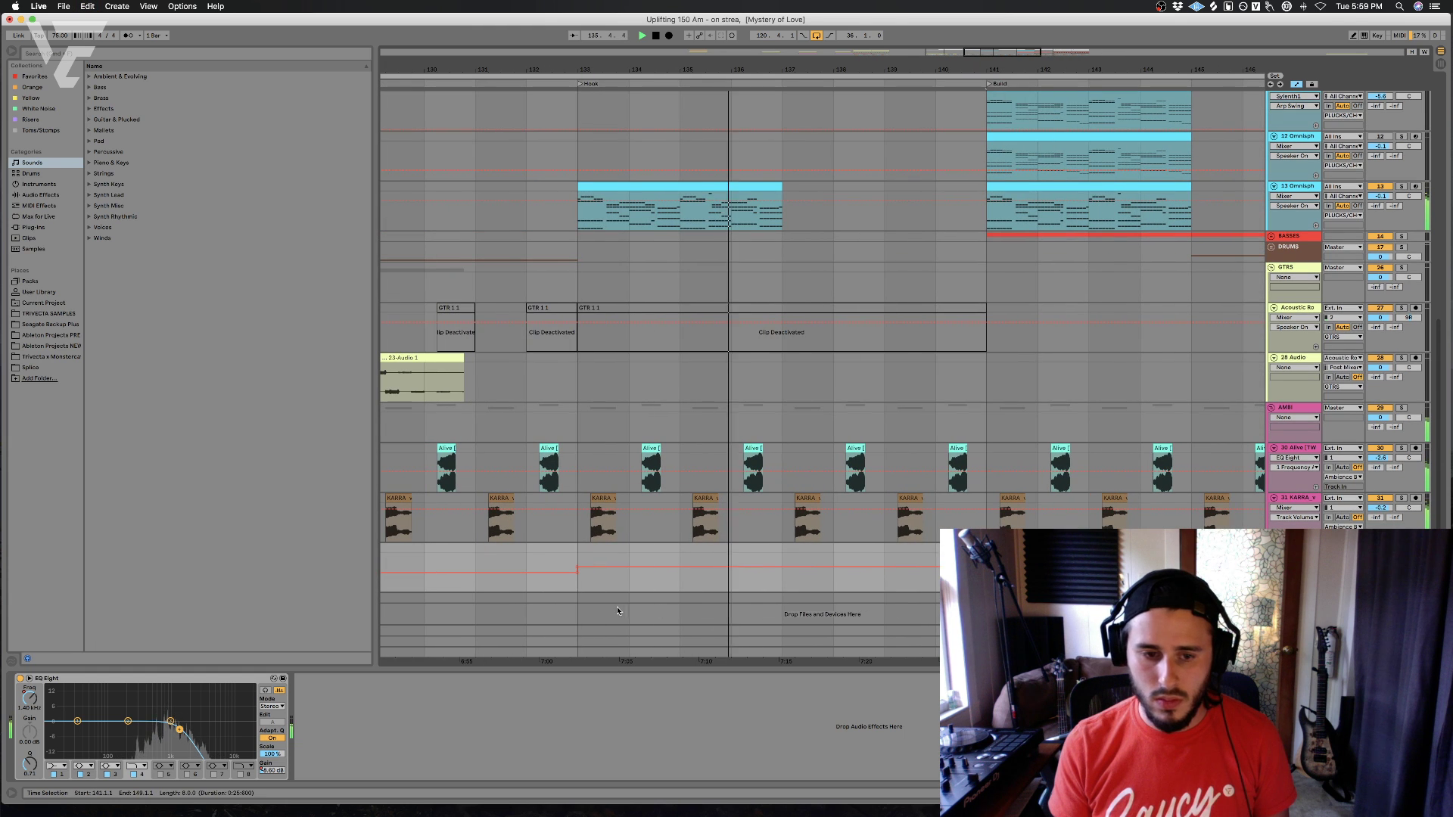
{"action": "left_click", "coordinate": [581, 583]}
{"action": "key", "text": "super+v"}
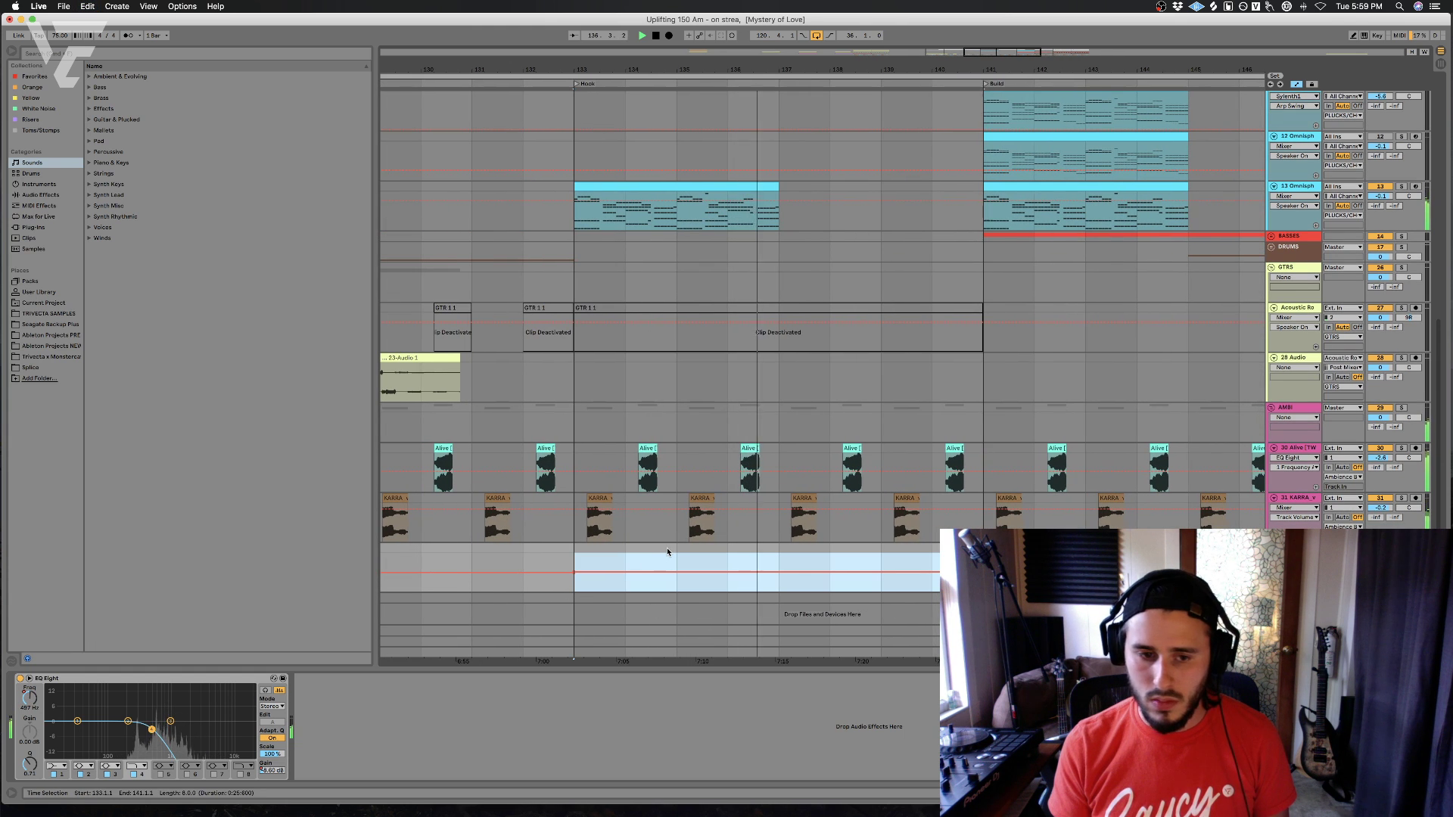
{"action": "key", "text": "a"}
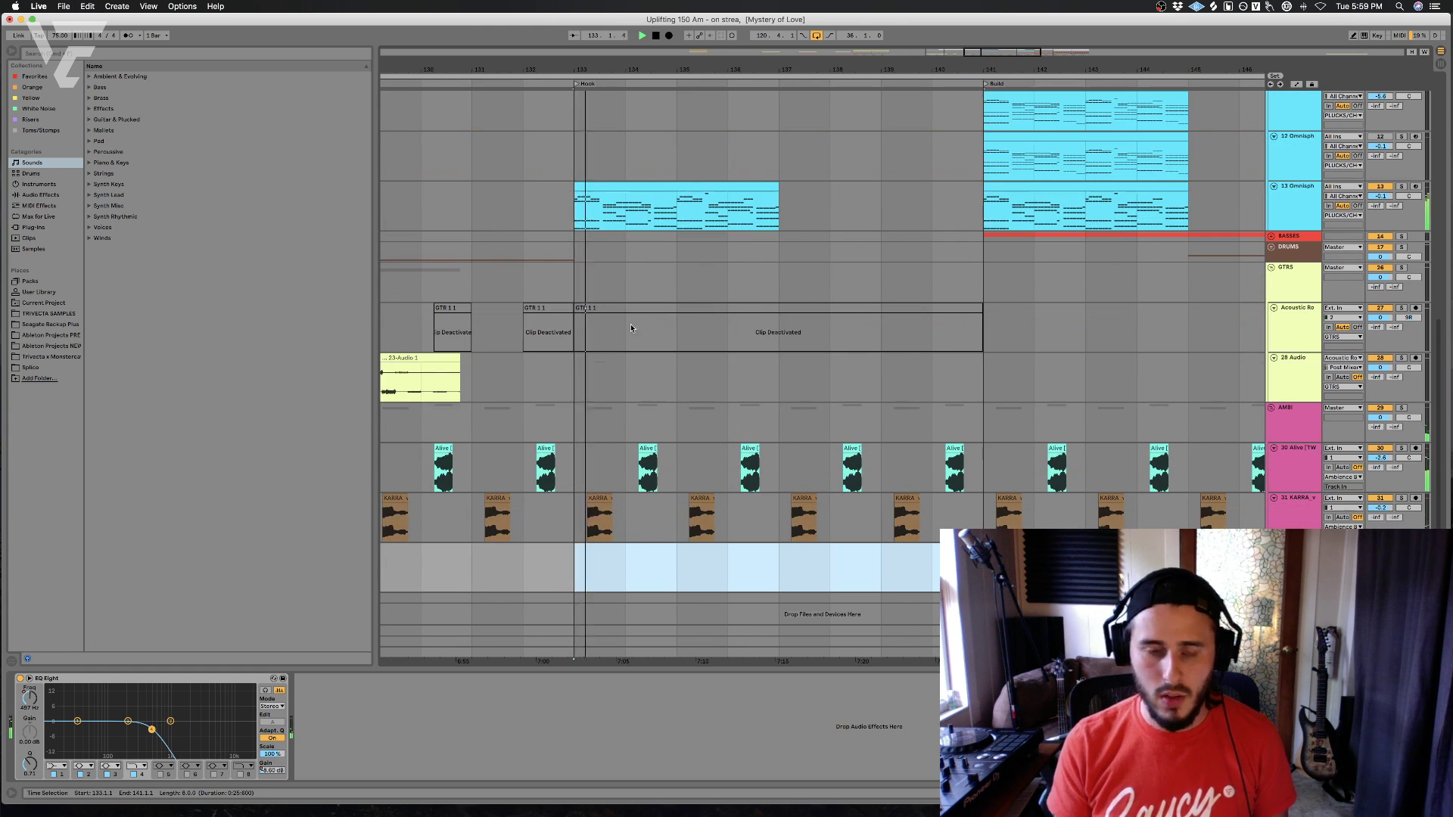
- Duplicate the Hook's 13 Omnisphere clip to fill bars 137 to 141
{"action": "left_click", "coordinate": [546, 293]}
{"action": "left_click", "coordinate": [562, 208]}
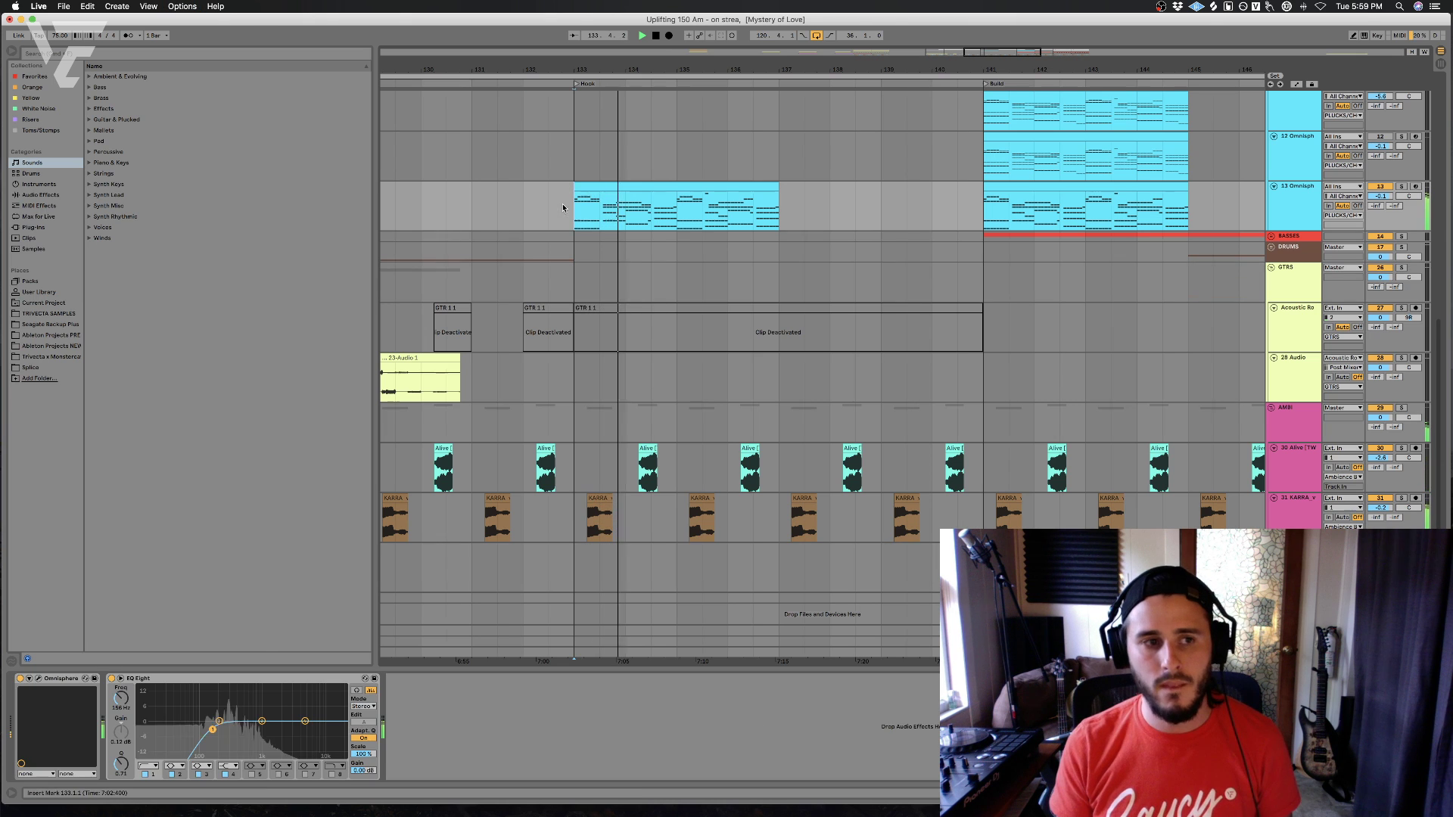
{"action": "left_click", "coordinate": [650, 186]}
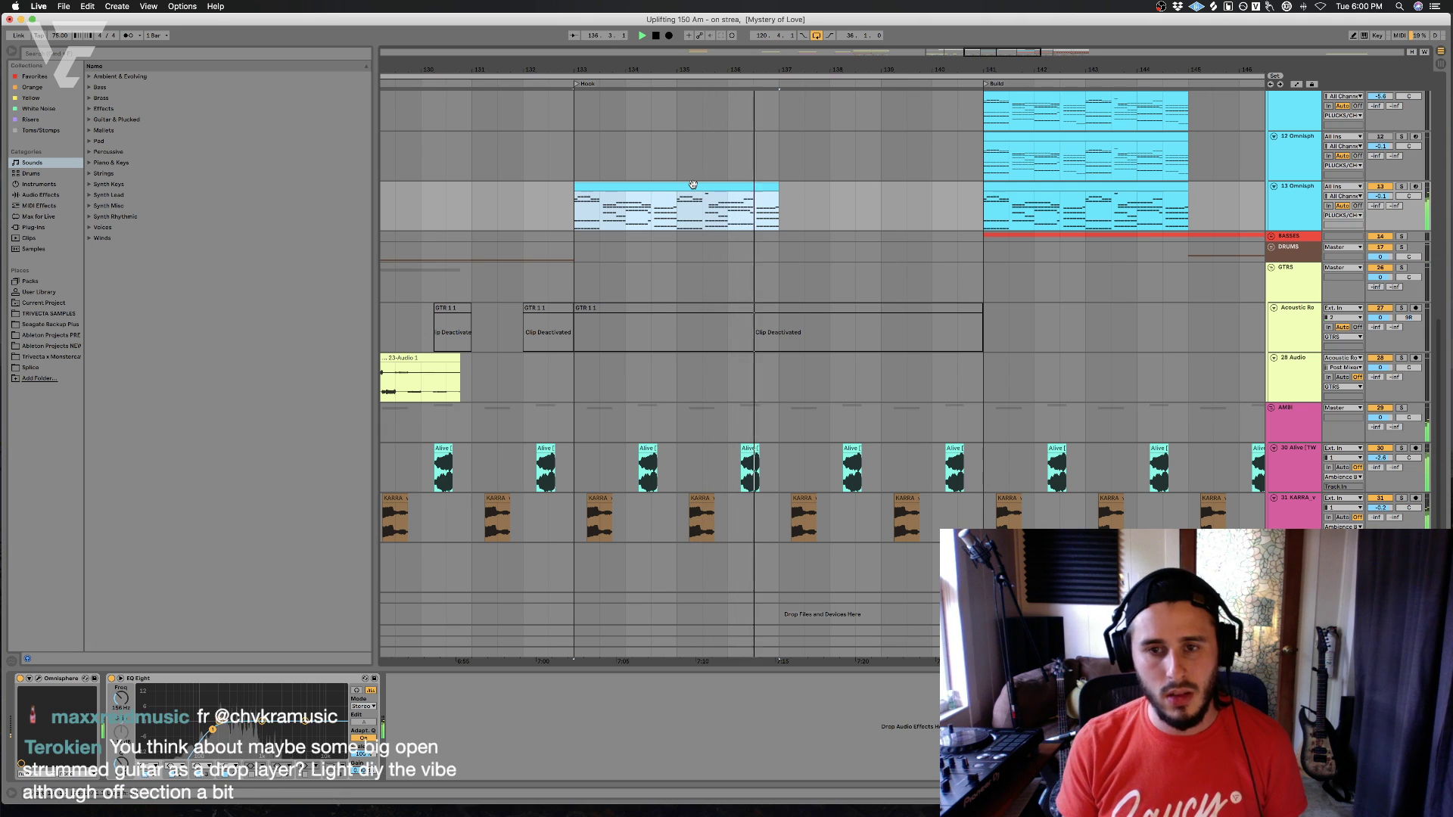
{"action": "key", "text": "super+d"}
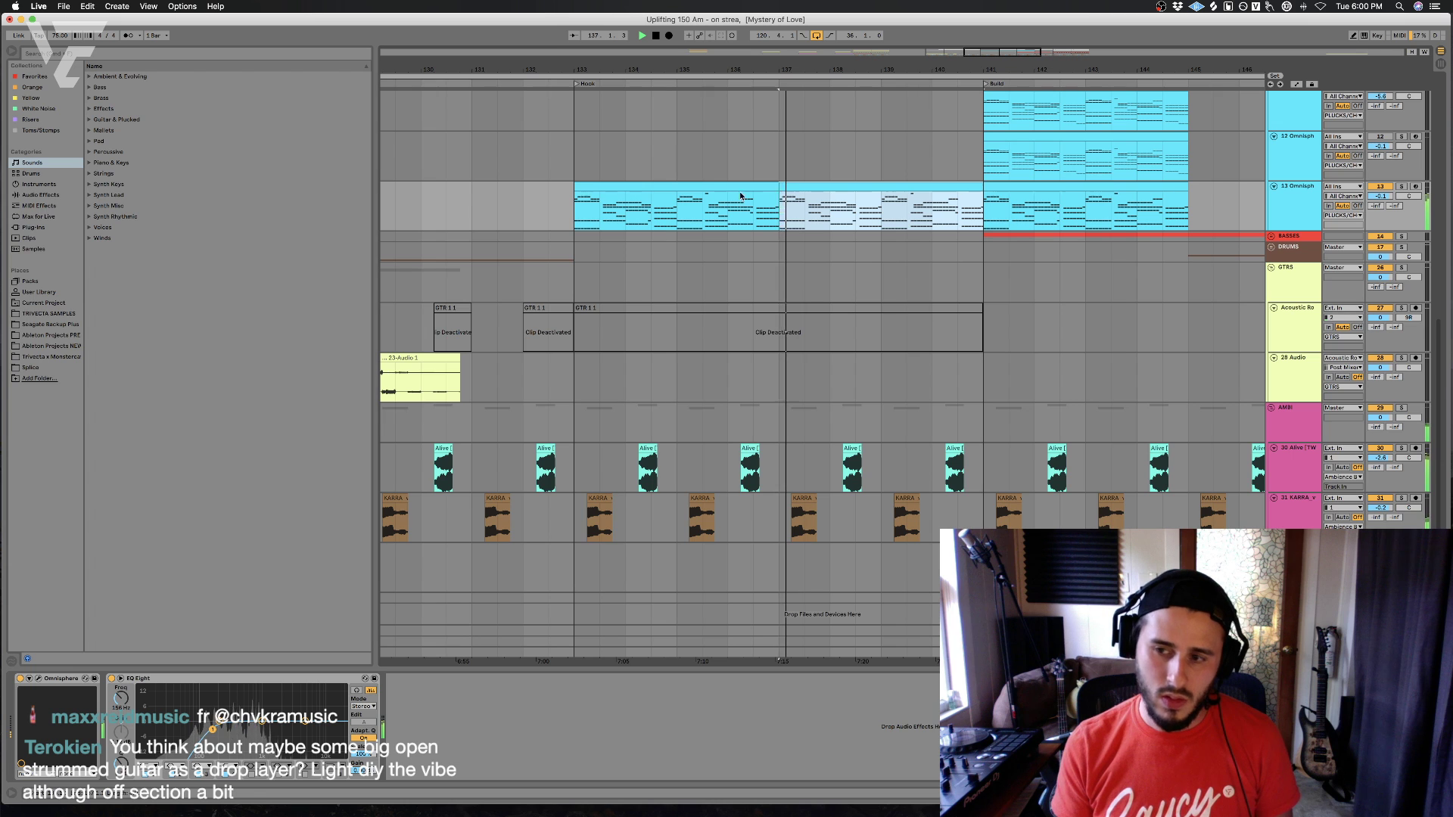
- Reactivate the two KEY Hamm clips in bars 137 to 141 and deactivate the Tonal Boink clip that starts at bar 137
{"action": "scroll", "coordinate": [786, 258], "scroll_direction": "up", "scroll_amount": 8}
{"action": "left_click", "coordinate": [878, 327]}
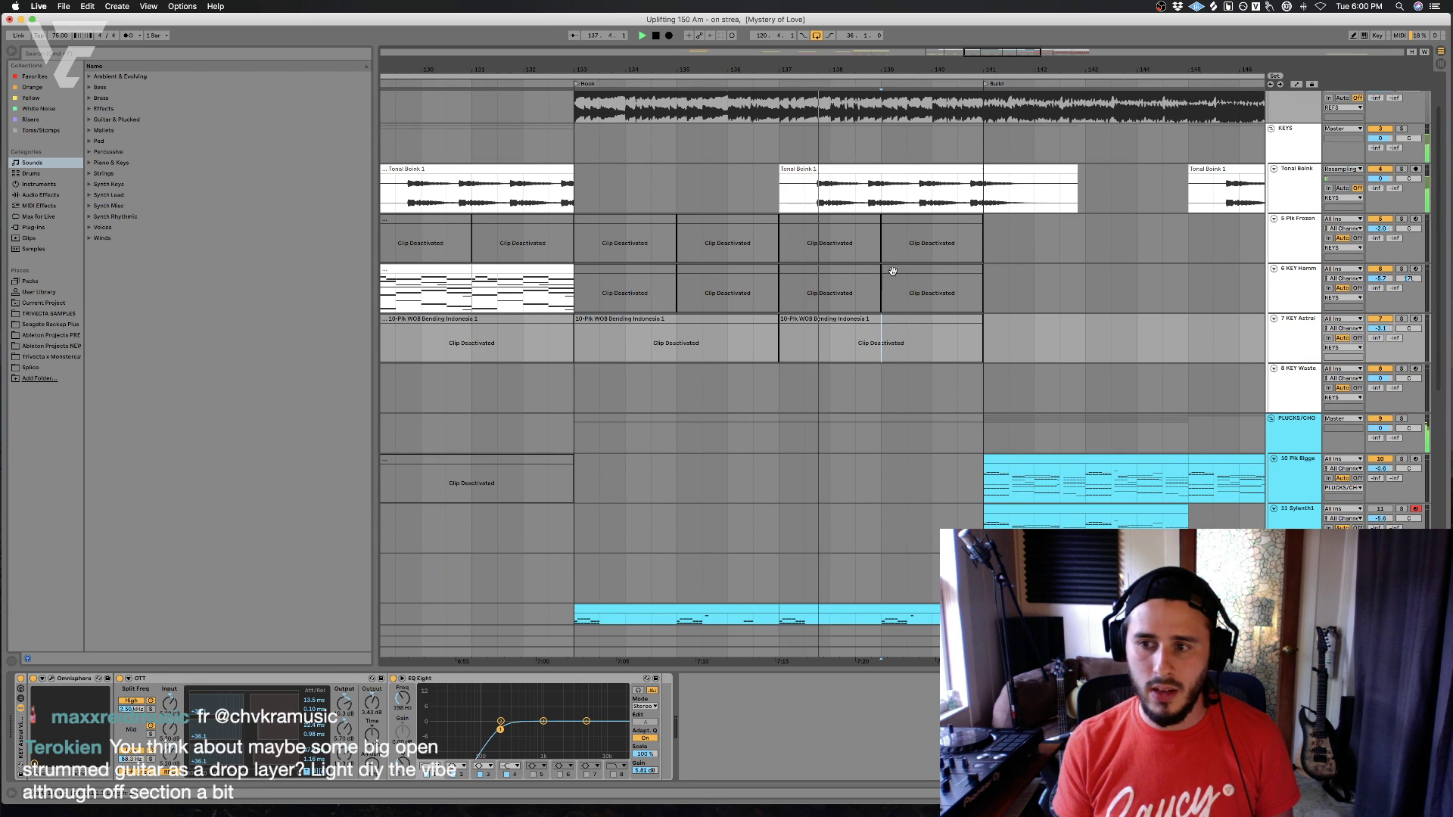
{"action": "left_click", "coordinate": [891, 271]}
{"action": "left_click", "coordinate": [867, 271], "text": "shift"}
{"action": "key", "text": "0"}
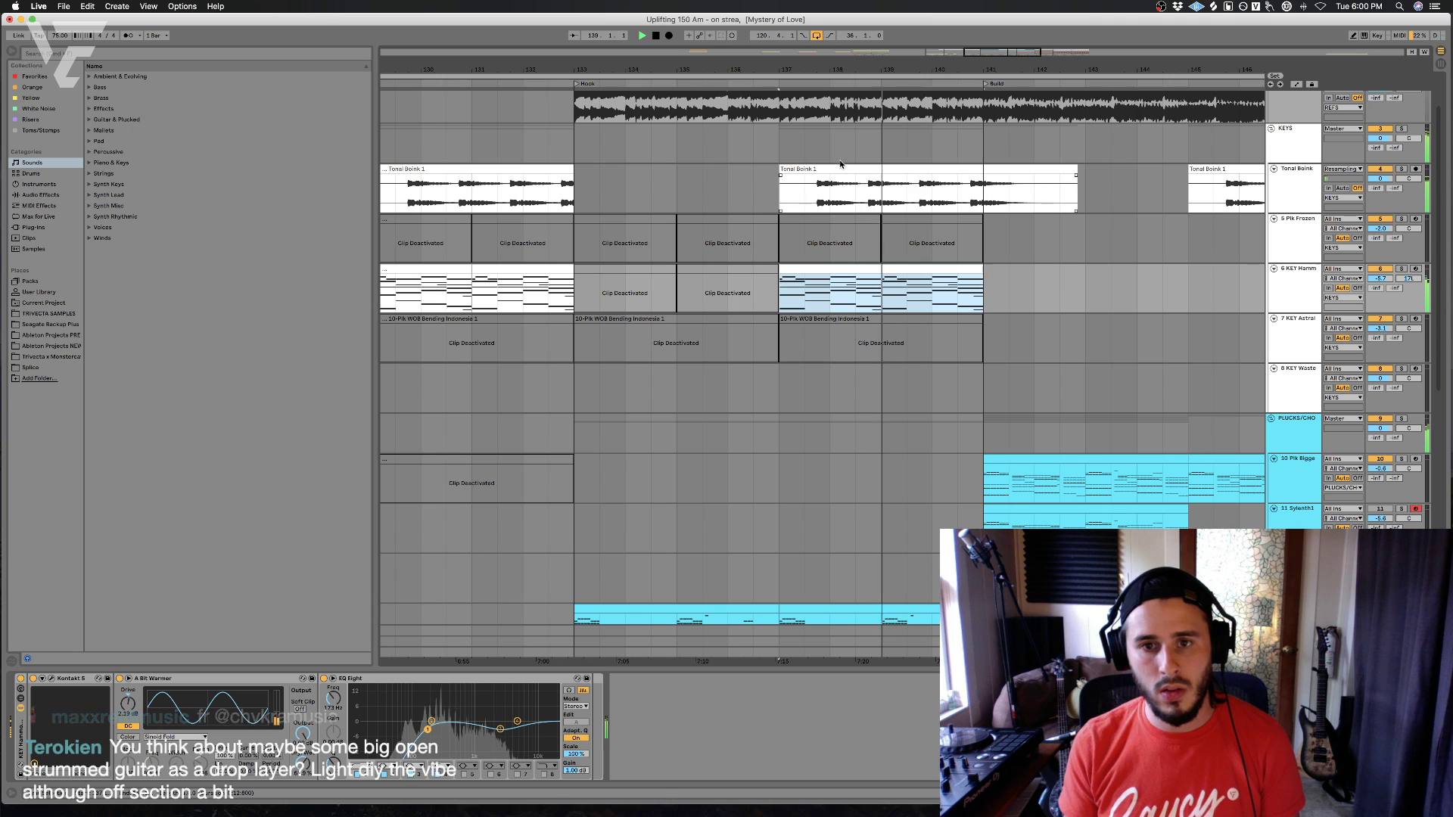
{"action": "left_click", "coordinate": [840, 175]}
{"action": "key", "text": "0"}
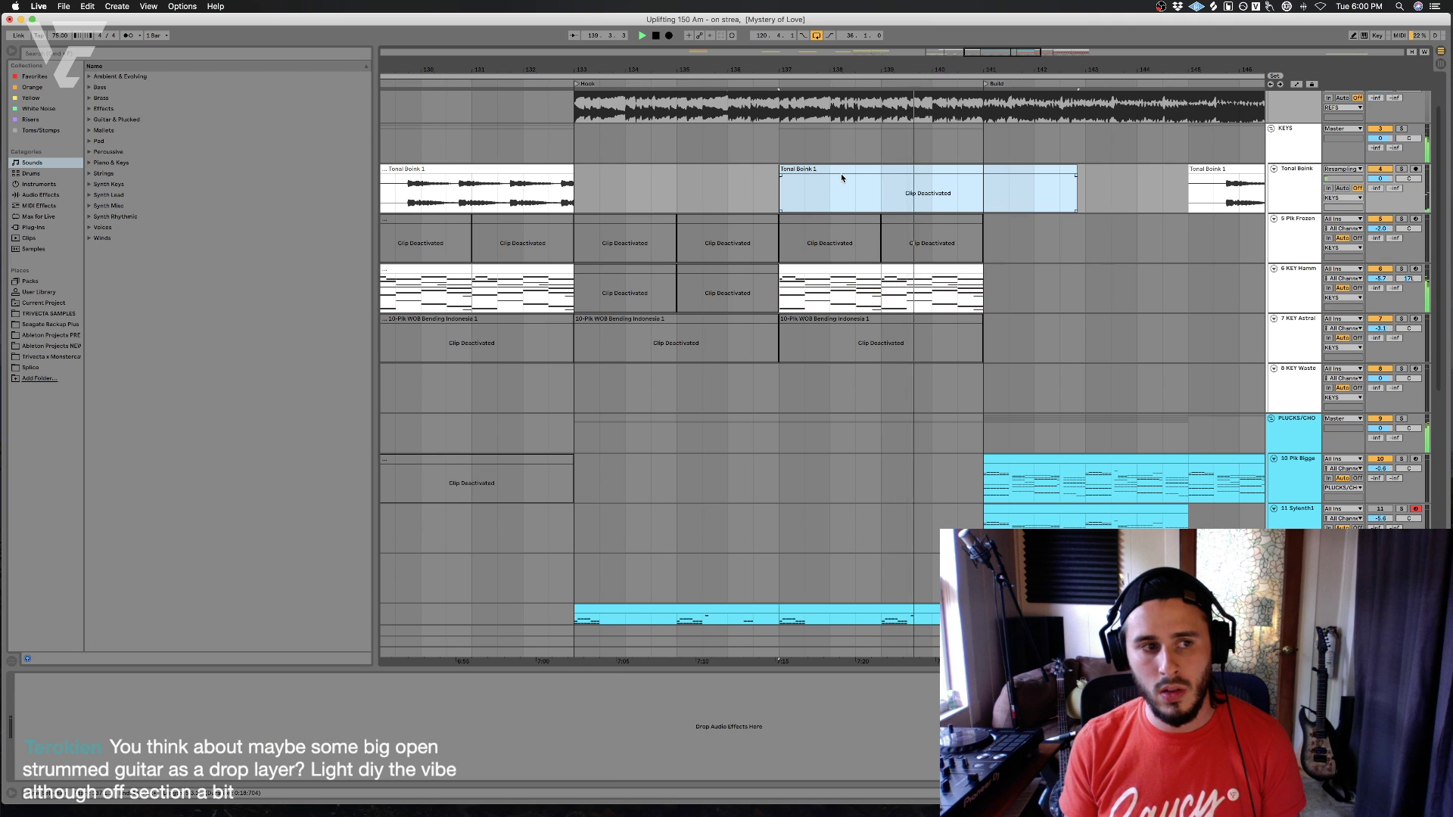
- Listen to the Hook's second half into the Build and reset the playback position to the start of the Hook
{"action": "left_click", "coordinate": [863, 284]}
{"action": "left_click", "coordinate": [958, 269]}
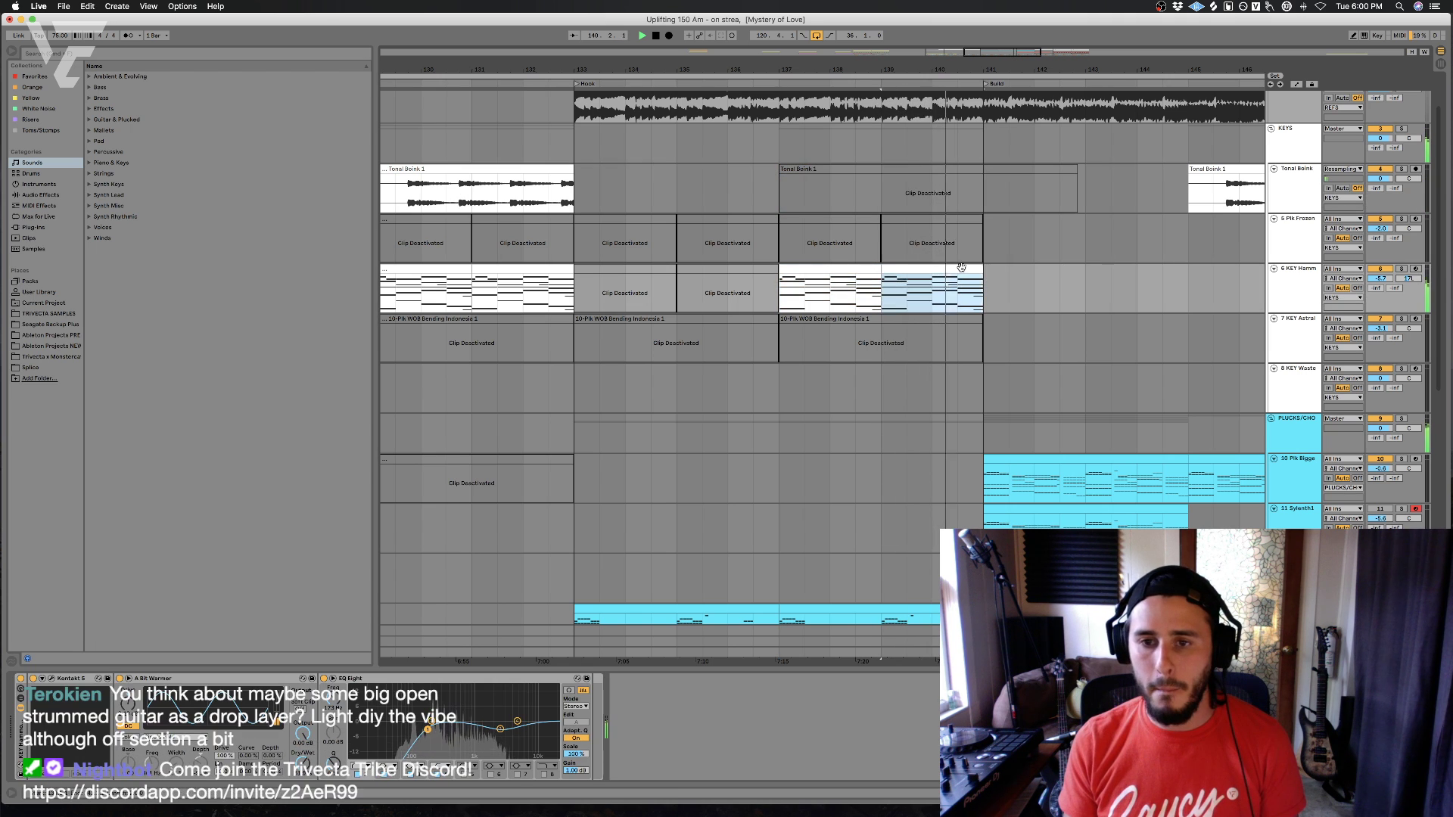
{"action": "left_click_drag", "start_coordinate": [1111, 289], "coordinate": [772, 285]}
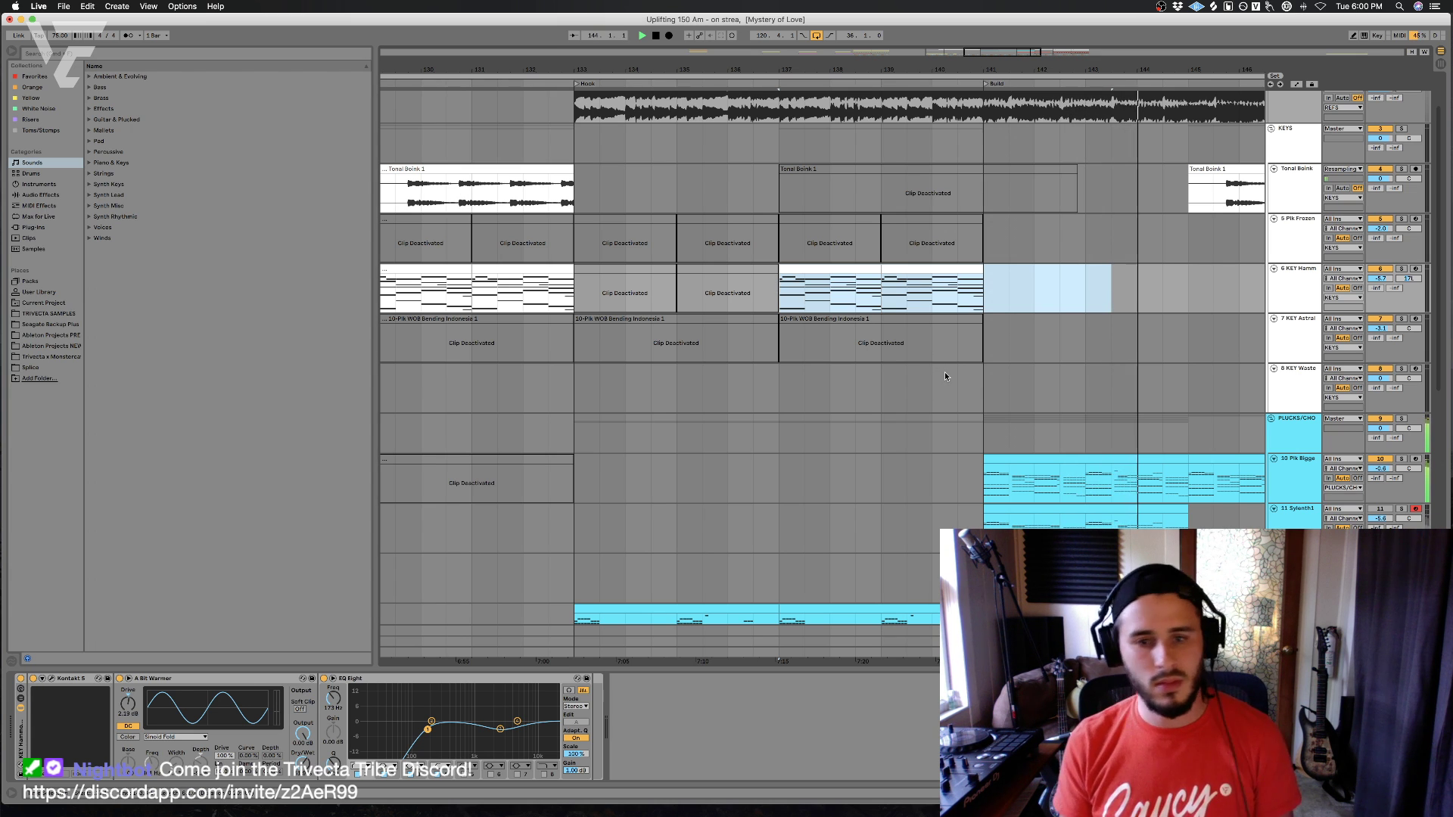
{"action": "left_click", "coordinate": [577, 388]}
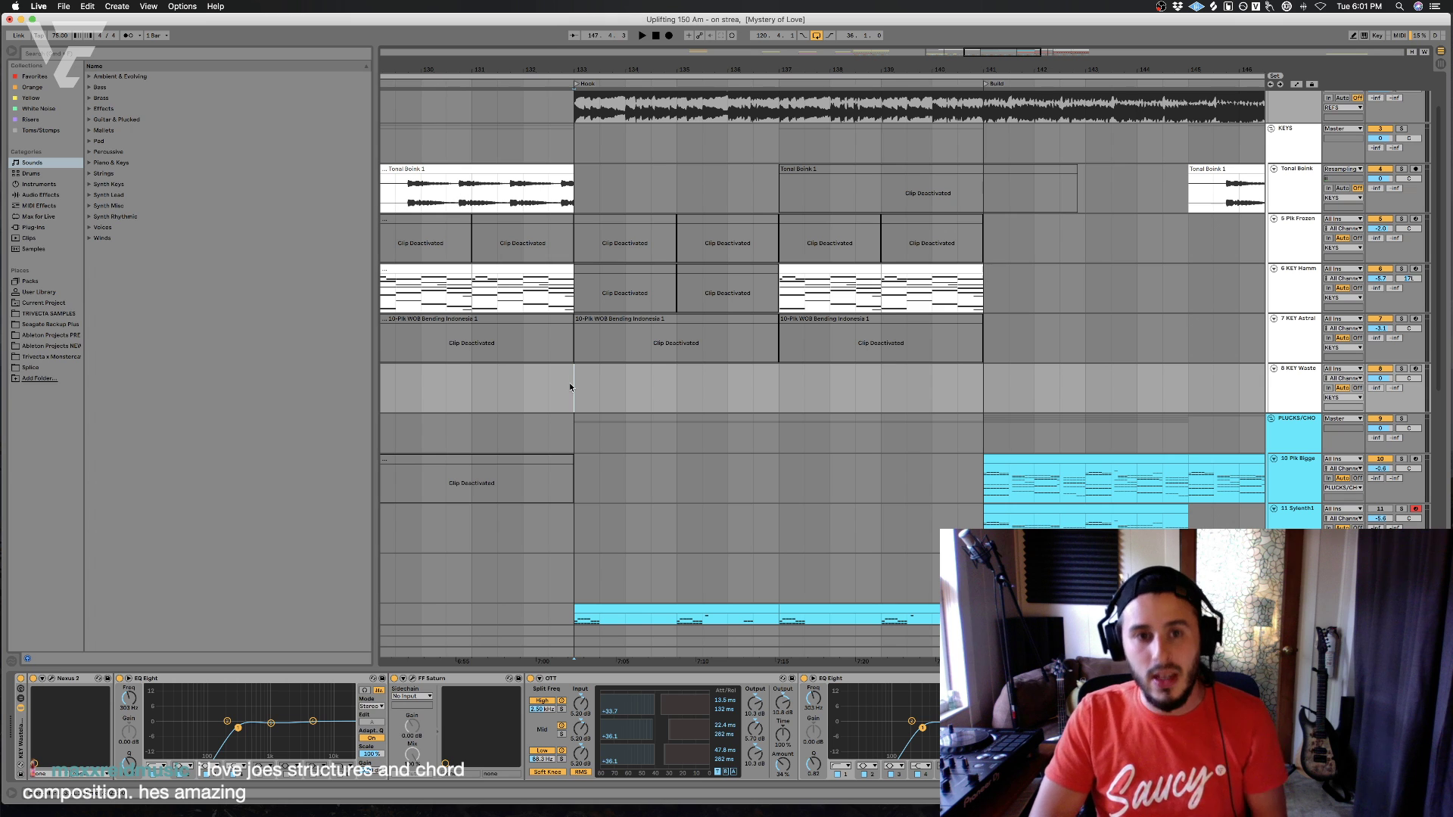
- Review the empty key lane and the pluck layers from the Hook through the Build
{"action": "scroll", "coordinate": [571, 393], "scroll_direction": "right", "scroll_amount": 3}
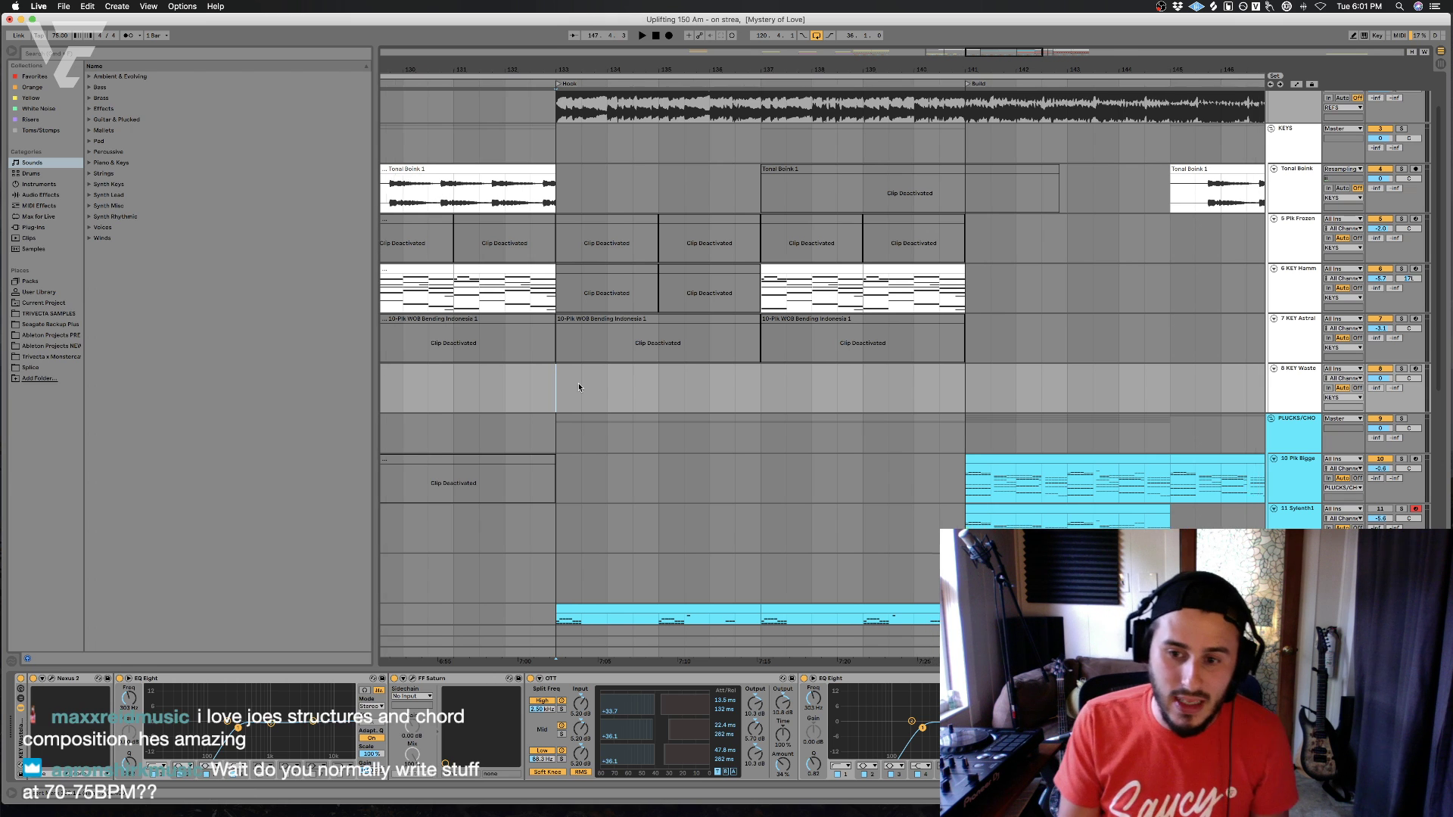
{"action": "left_click_drag", "start_coordinate": [530, 406], "coordinate": [966, 403]}
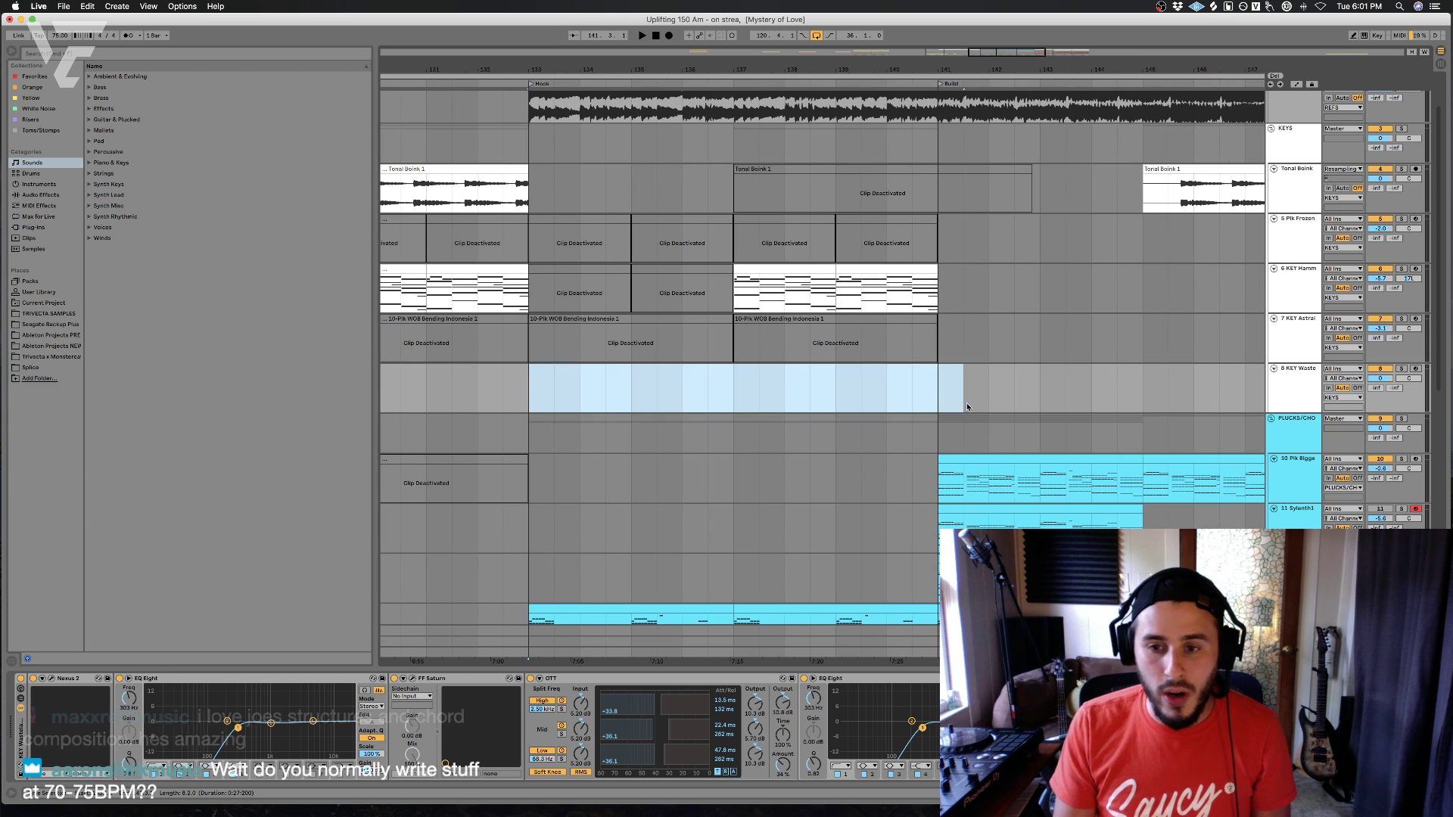
{"action": "scroll", "coordinate": [966, 402], "scroll_direction": "right", "scroll_amount": 10}
{"action": "left_click", "coordinate": [1058, 407]}
{"action": "scroll", "coordinate": [1057, 406], "scroll_direction": "left", "scroll_amount": 8}
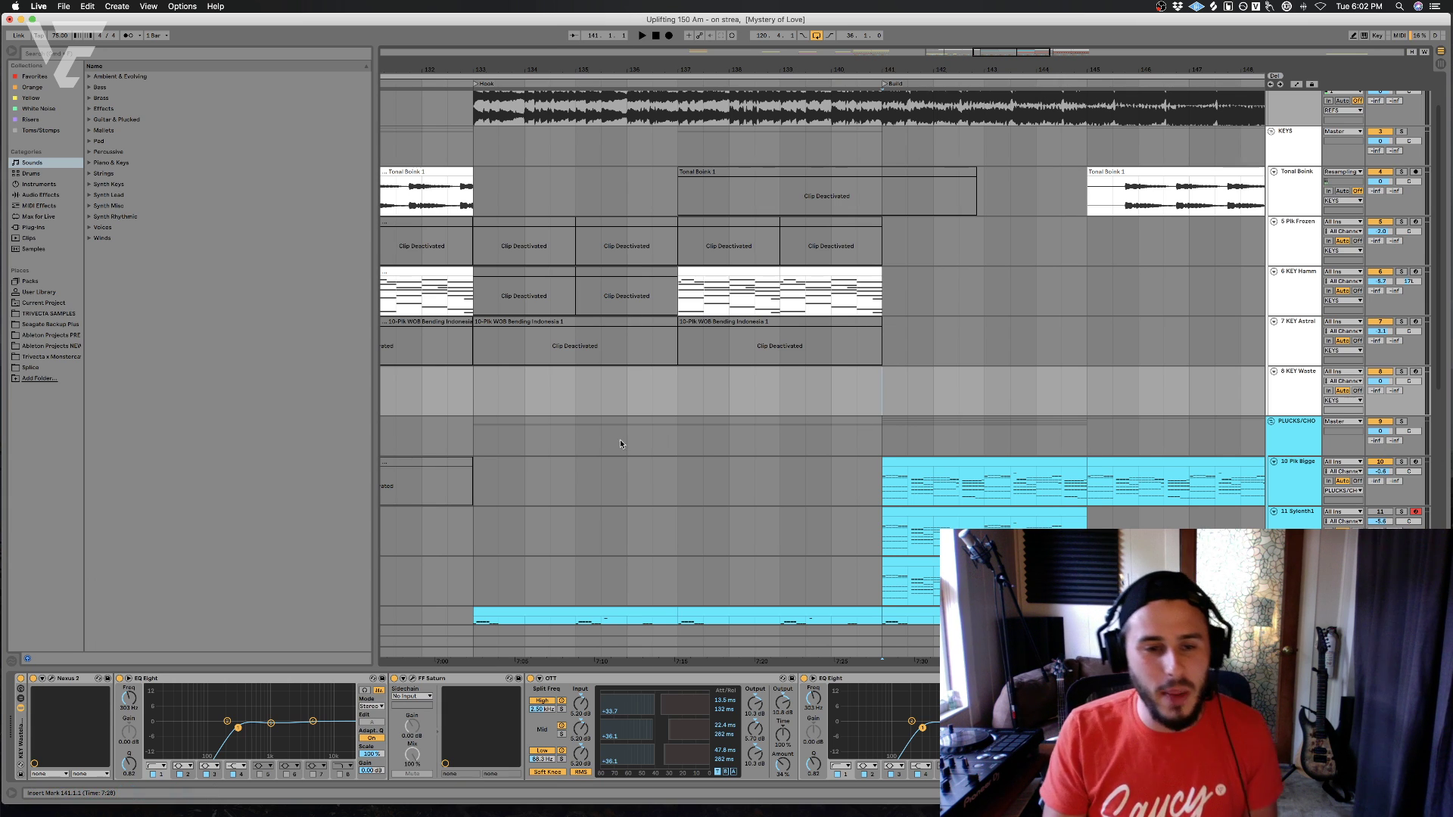
{"action": "left_click", "coordinate": [495, 423]}
{"action": "scroll", "coordinate": [496, 411], "scroll_direction": "down", "scroll_amount": 3}
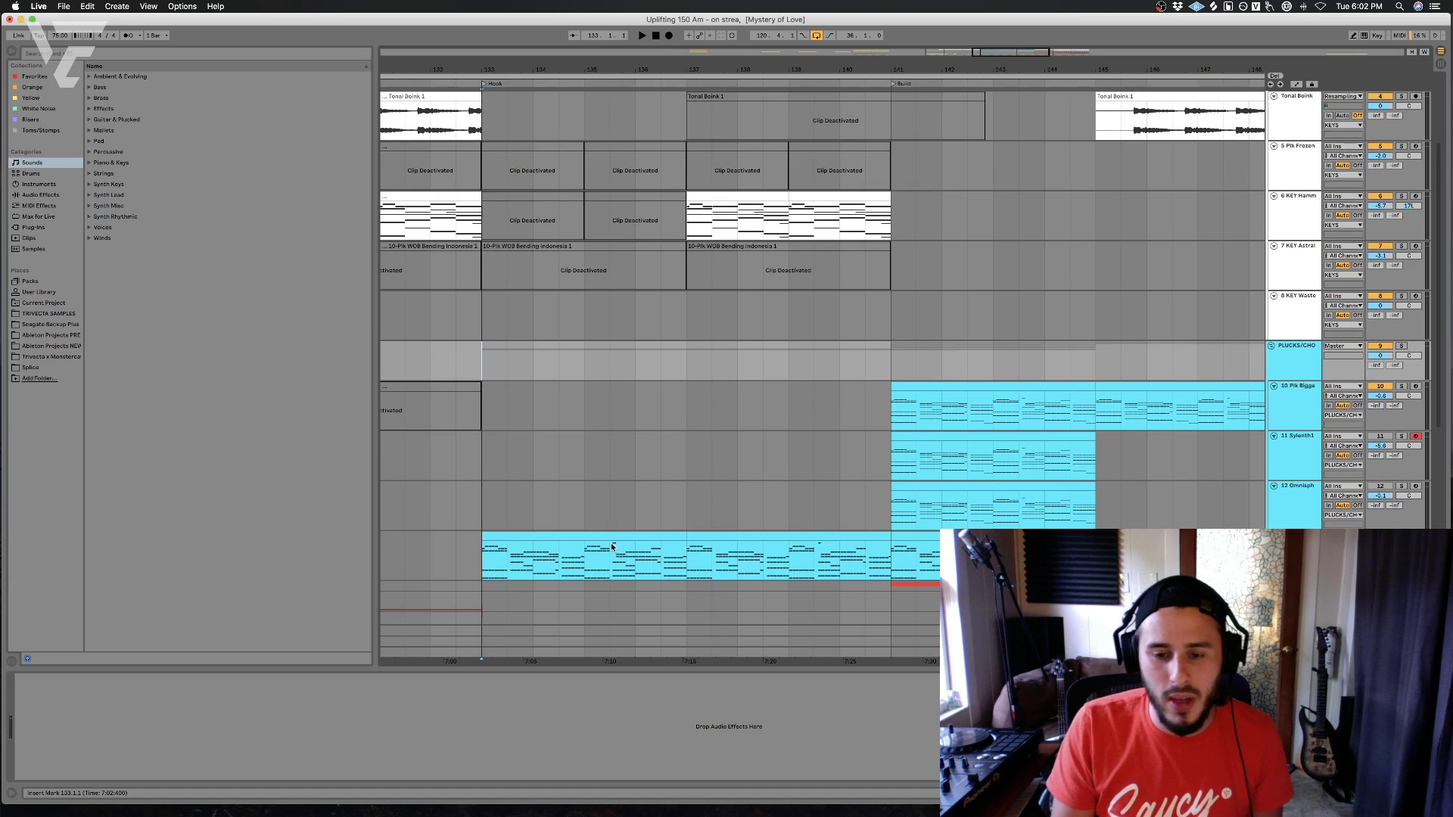
{"action": "left_click", "coordinate": [490, 576]}
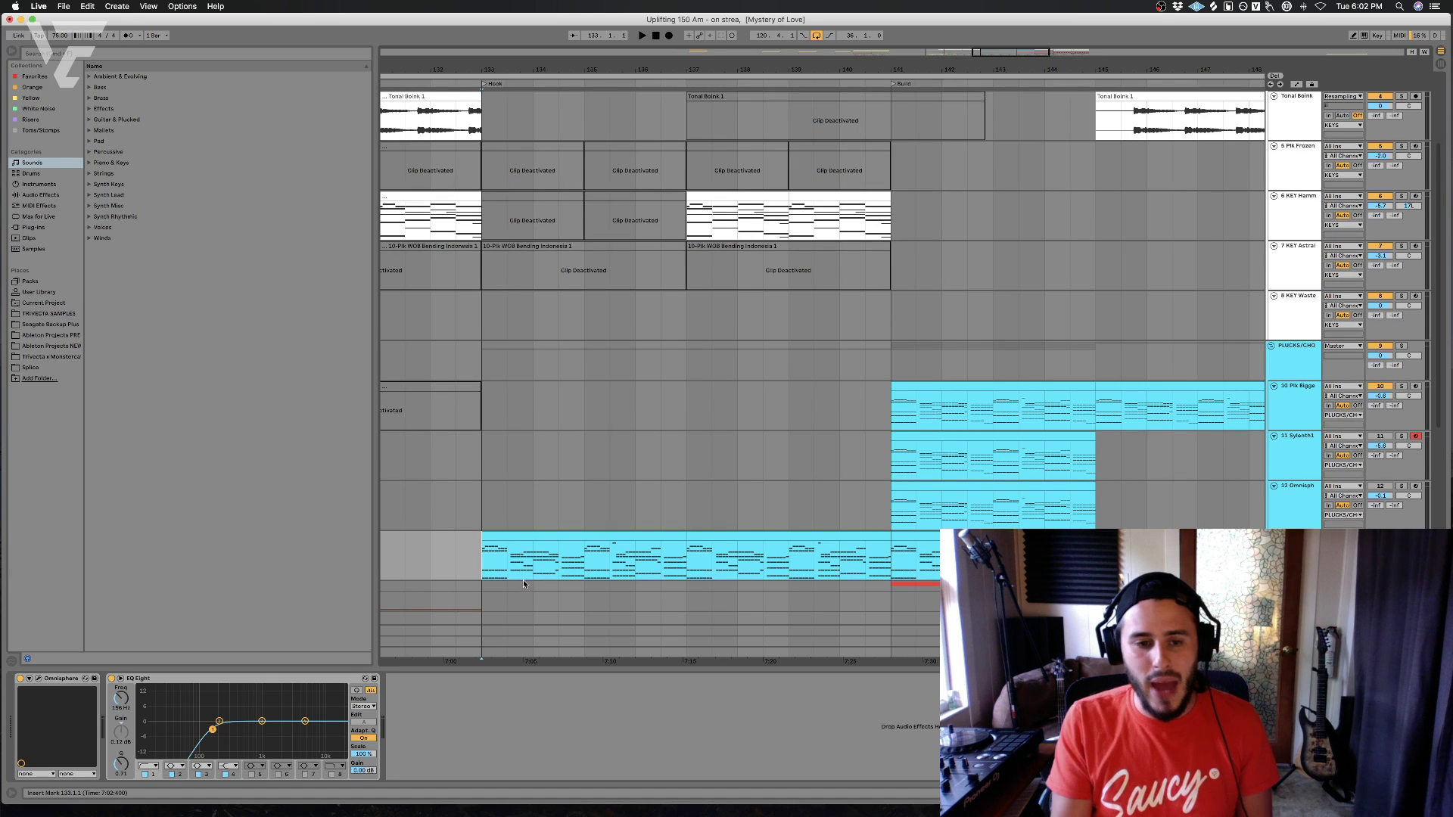
- Open the Hook's first 13 Omnisphere clip and merge the repeated chord notes from 1 to 1.3 into sustained notes
{"action": "key", "text": "space"}
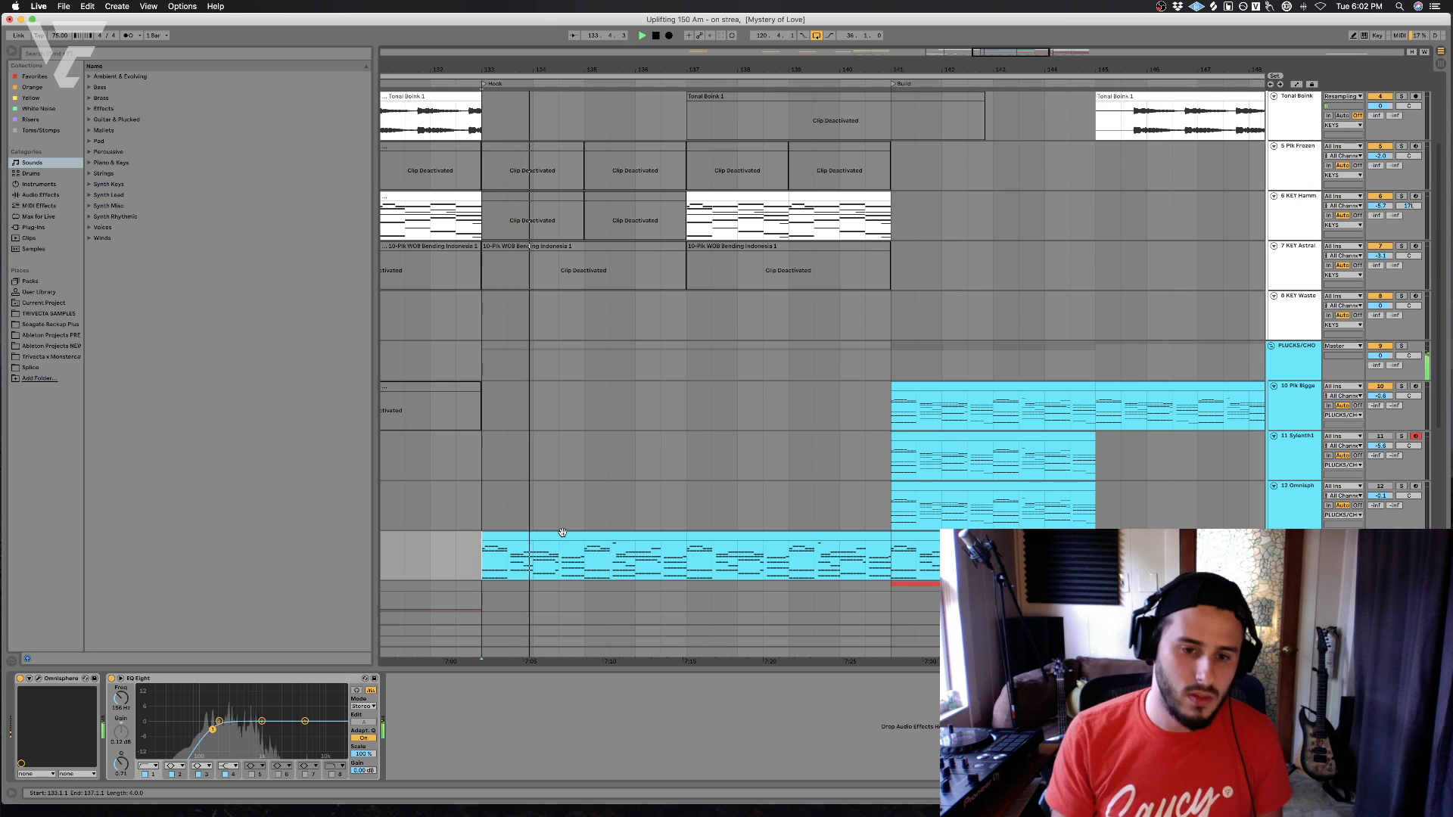
{"action": "double_click", "coordinate": [572, 531]}
{"action": "left_click_drag", "start_coordinate": [469, 636], "coordinate": [454, 320]}
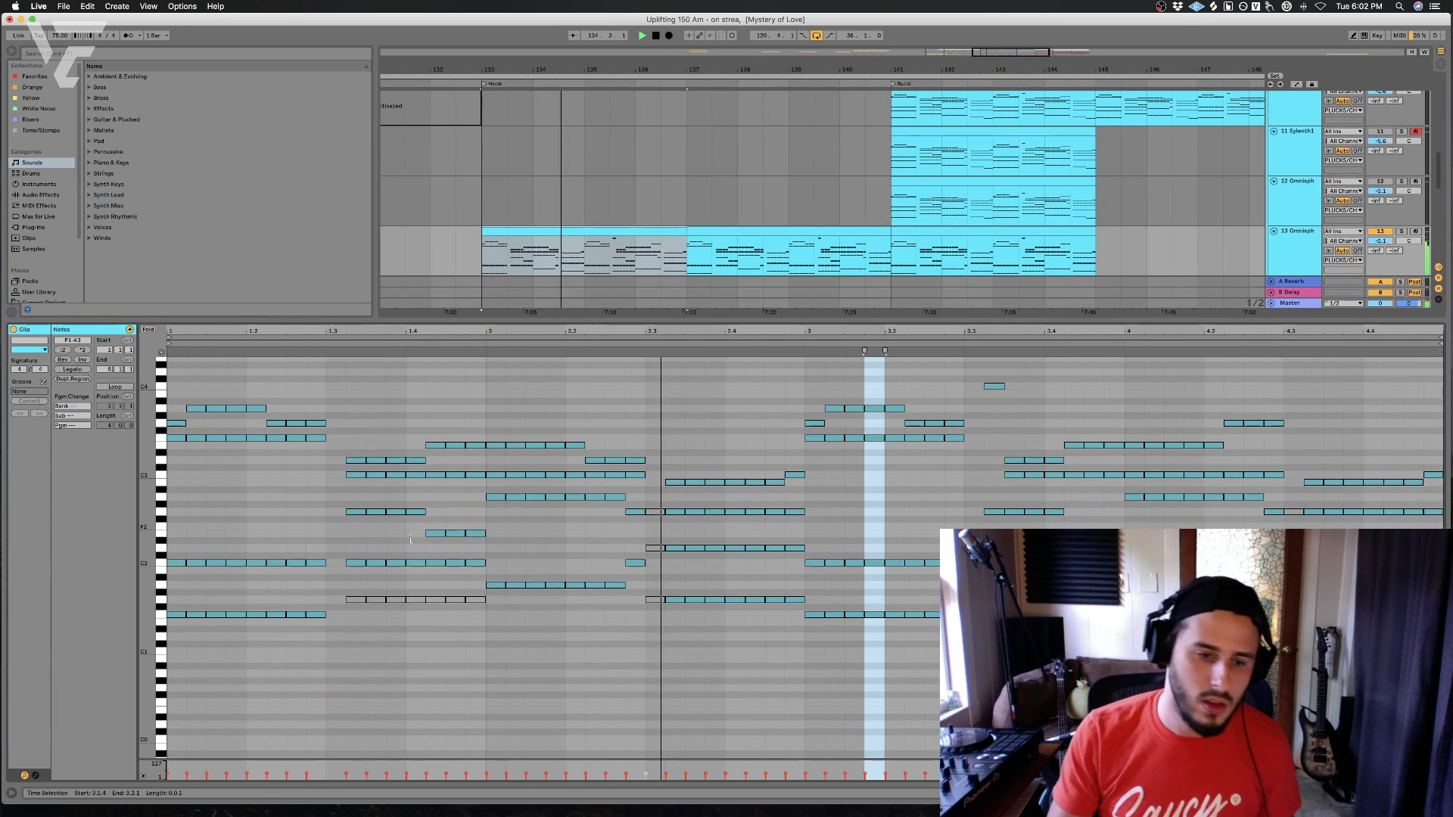
{"action": "left_click_drag", "start_coordinate": [177, 414], "coordinate": [186, 646]}
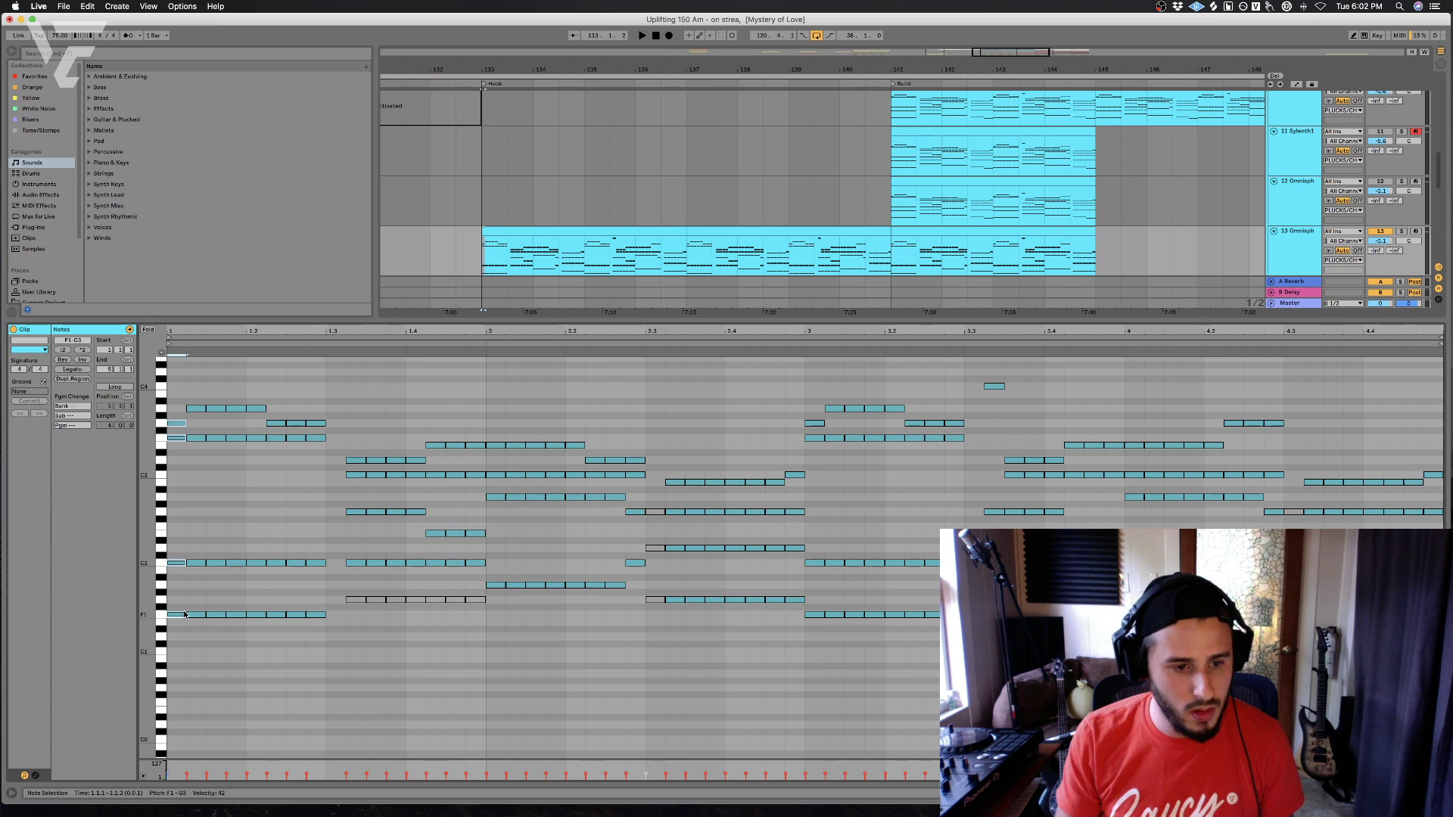
{"action": "left_click_drag", "start_coordinate": [196, 612], "coordinate": [261, 614]}
{"action": "key", "text": "space"}
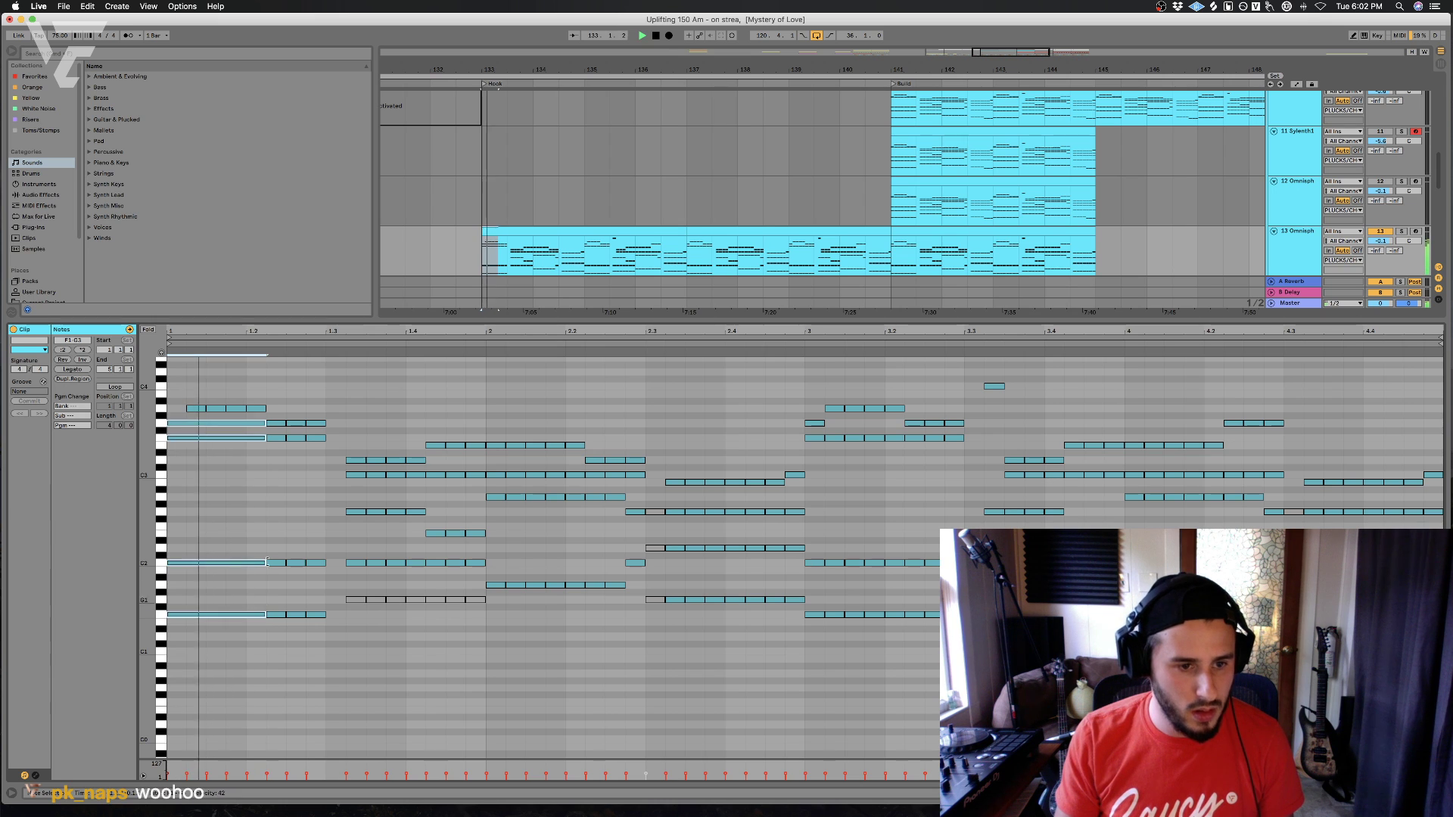
{"action": "left_click", "coordinate": [202, 407]}
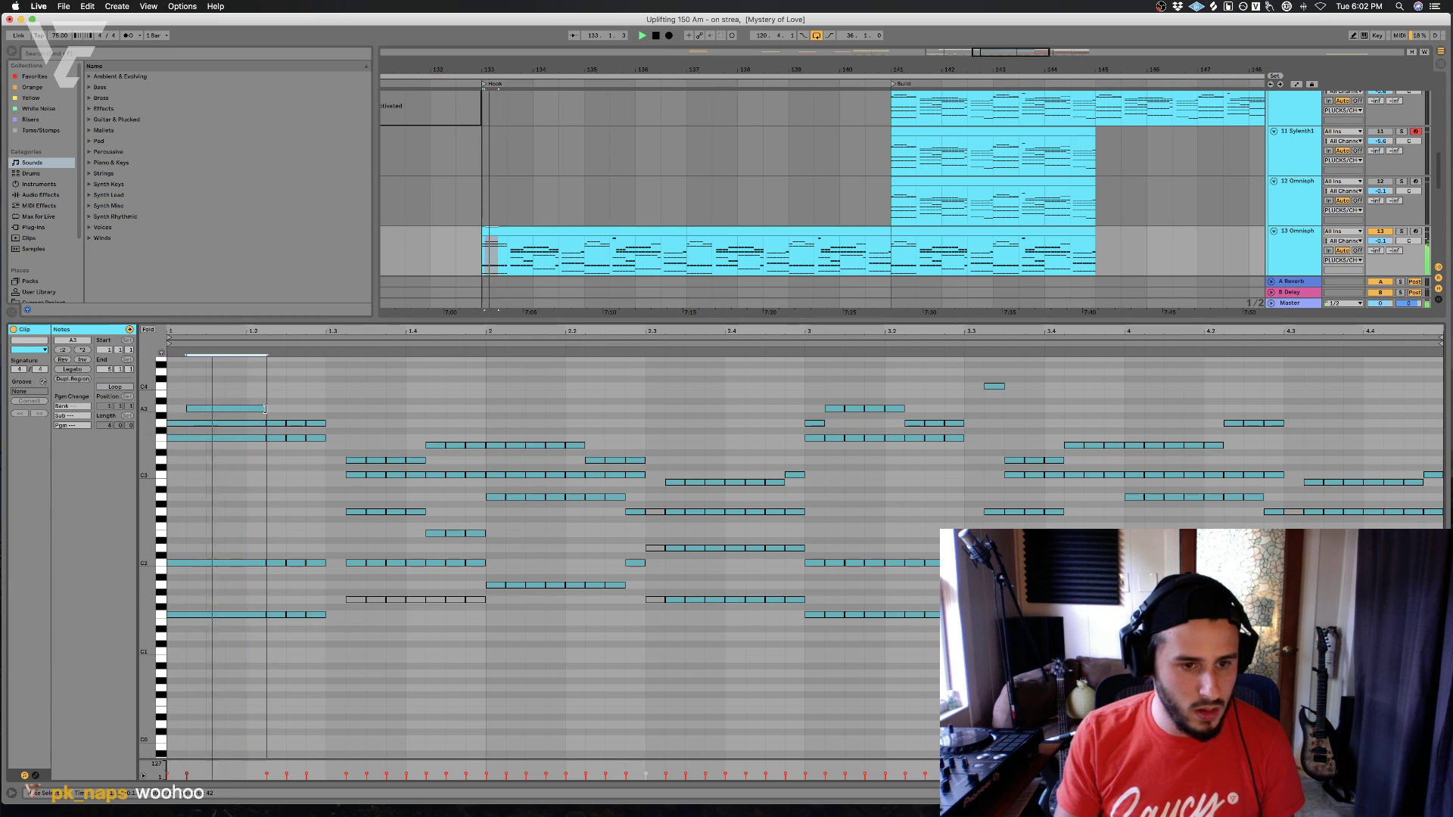
{"action": "left_click_drag", "start_coordinate": [274, 416], "coordinate": [322, 614]}
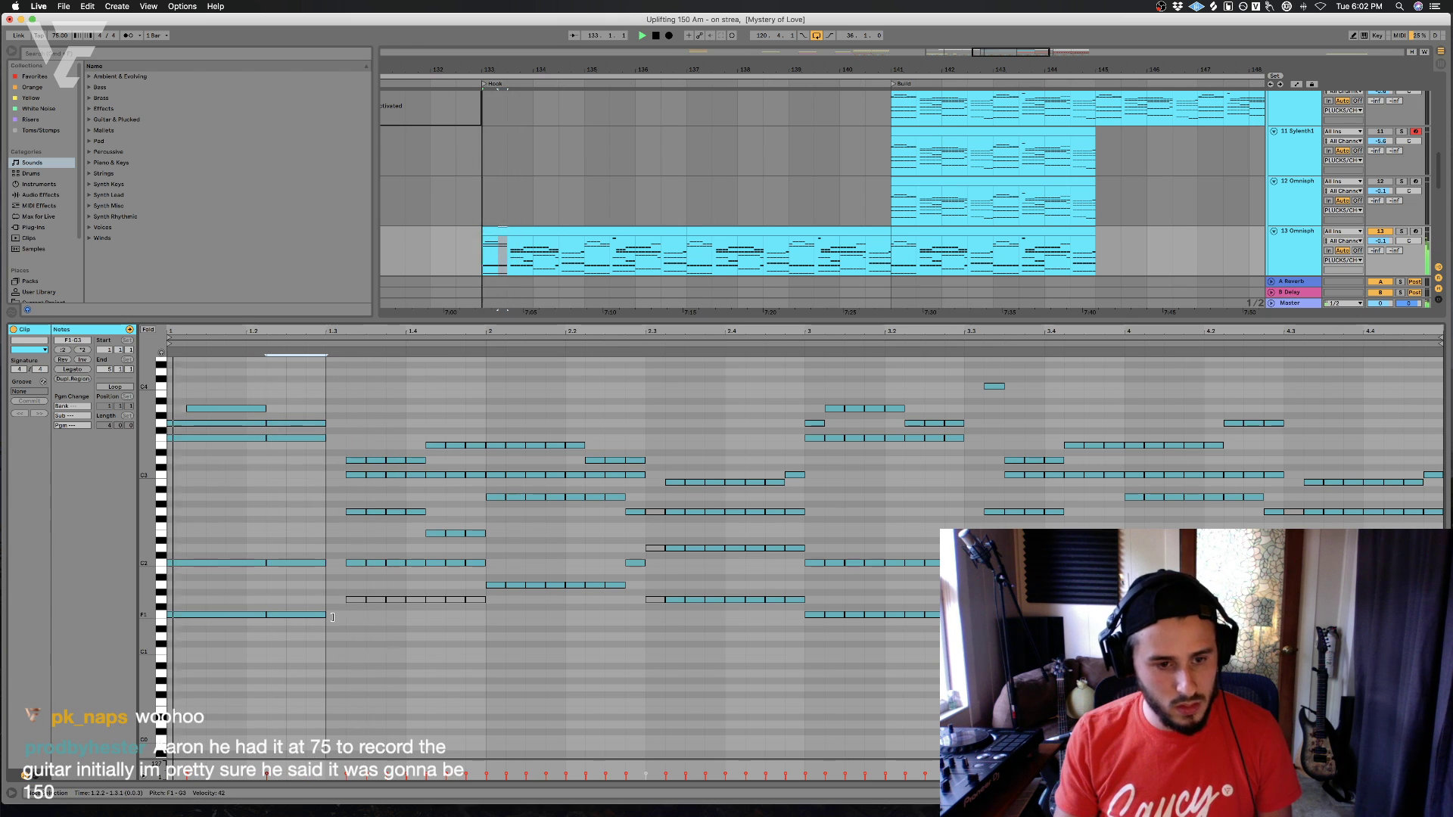
- Start the second chord on 1.3 and merge its repeats up to bar 2 into sustained notes split at 1.4.2
{"action": "left_click_drag", "start_coordinate": [350, 622], "coordinate": [371, 457]}
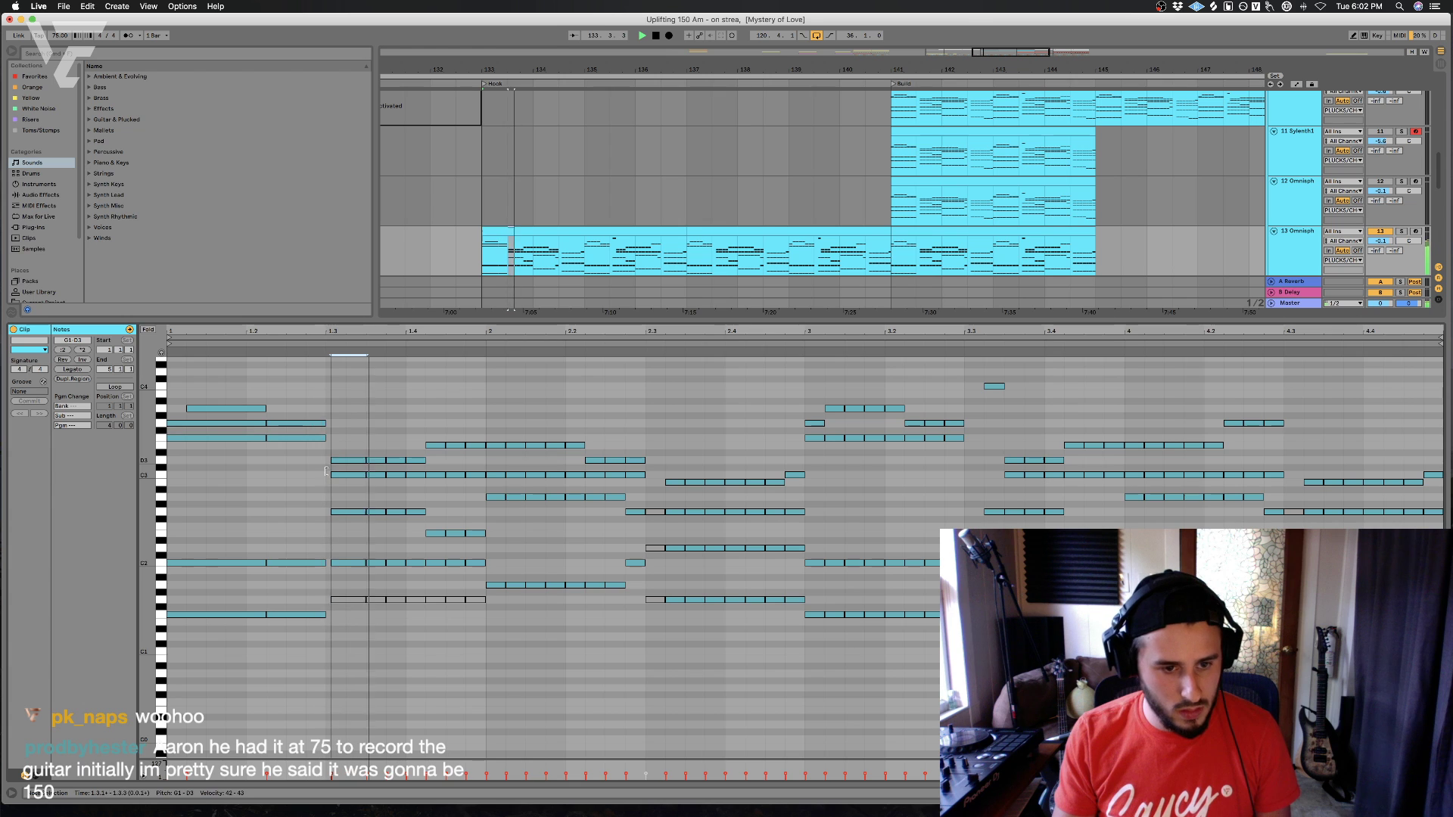
{"action": "left_click_drag", "start_coordinate": [365, 459], "coordinate": [433, 471]}
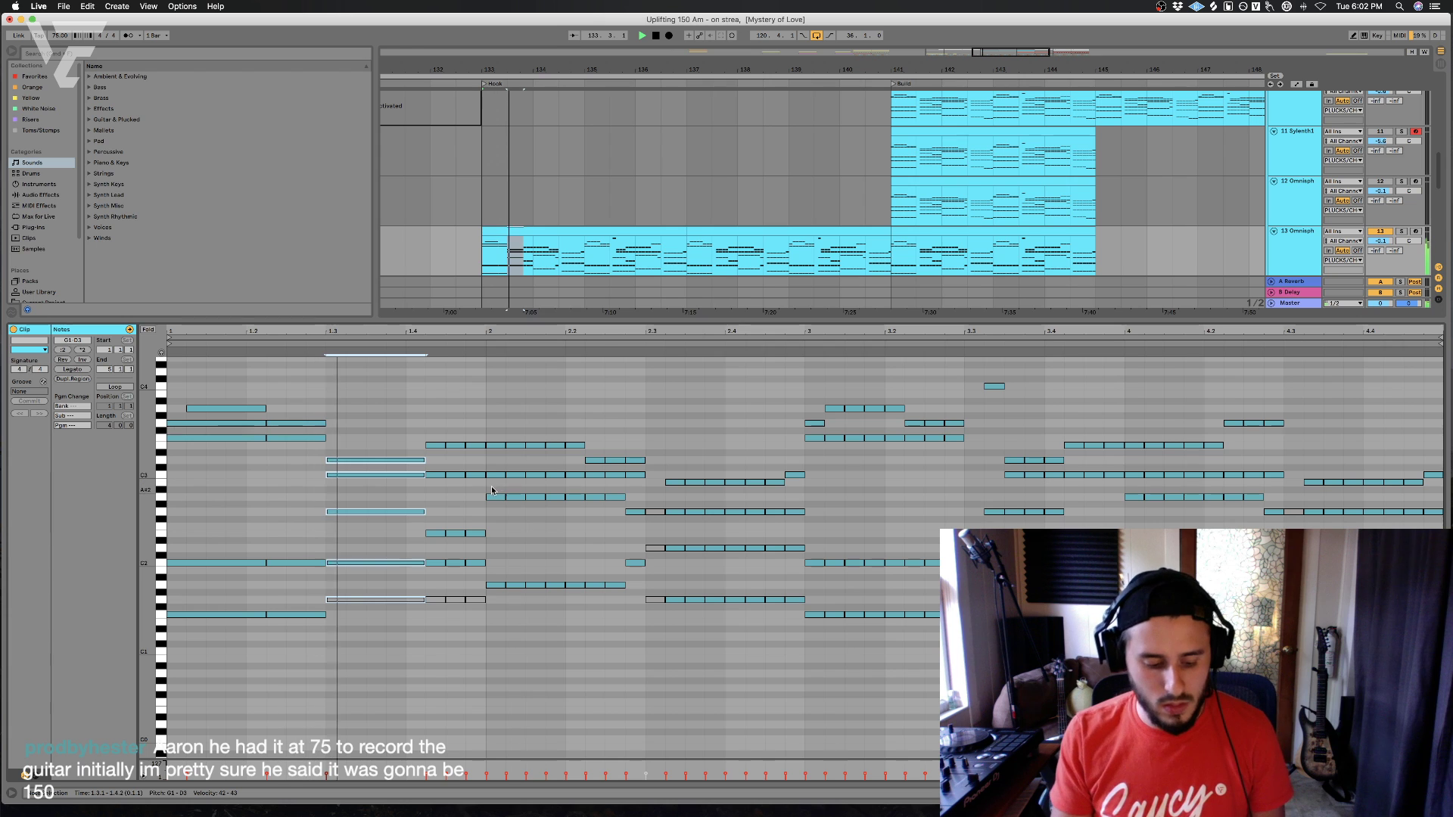
{"action": "double_click", "coordinate": [456, 423]}
{"action": "key", "text": "Delete"}
{"action": "left_click_drag", "start_coordinate": [450, 432], "coordinate": [481, 447]}
{"action": "key", "text": "Delete"}
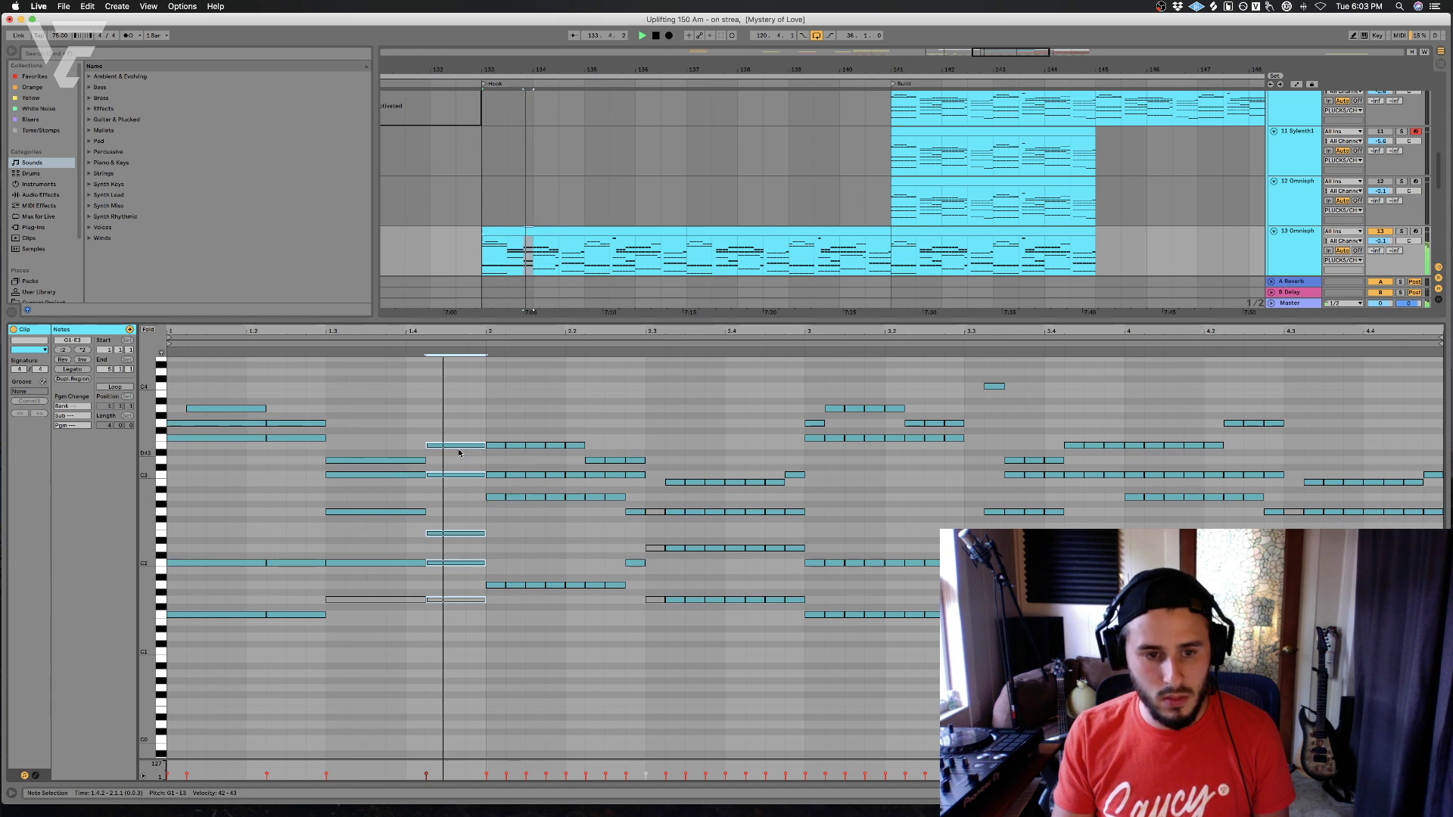
- Remove the chord split at 1.4.2 and stretch the chord starting on 1.3 to the beginning of bar 2
{"action": "scroll", "coordinate": [504, 419], "scroll_direction": "down", "scroll_amount": 1}
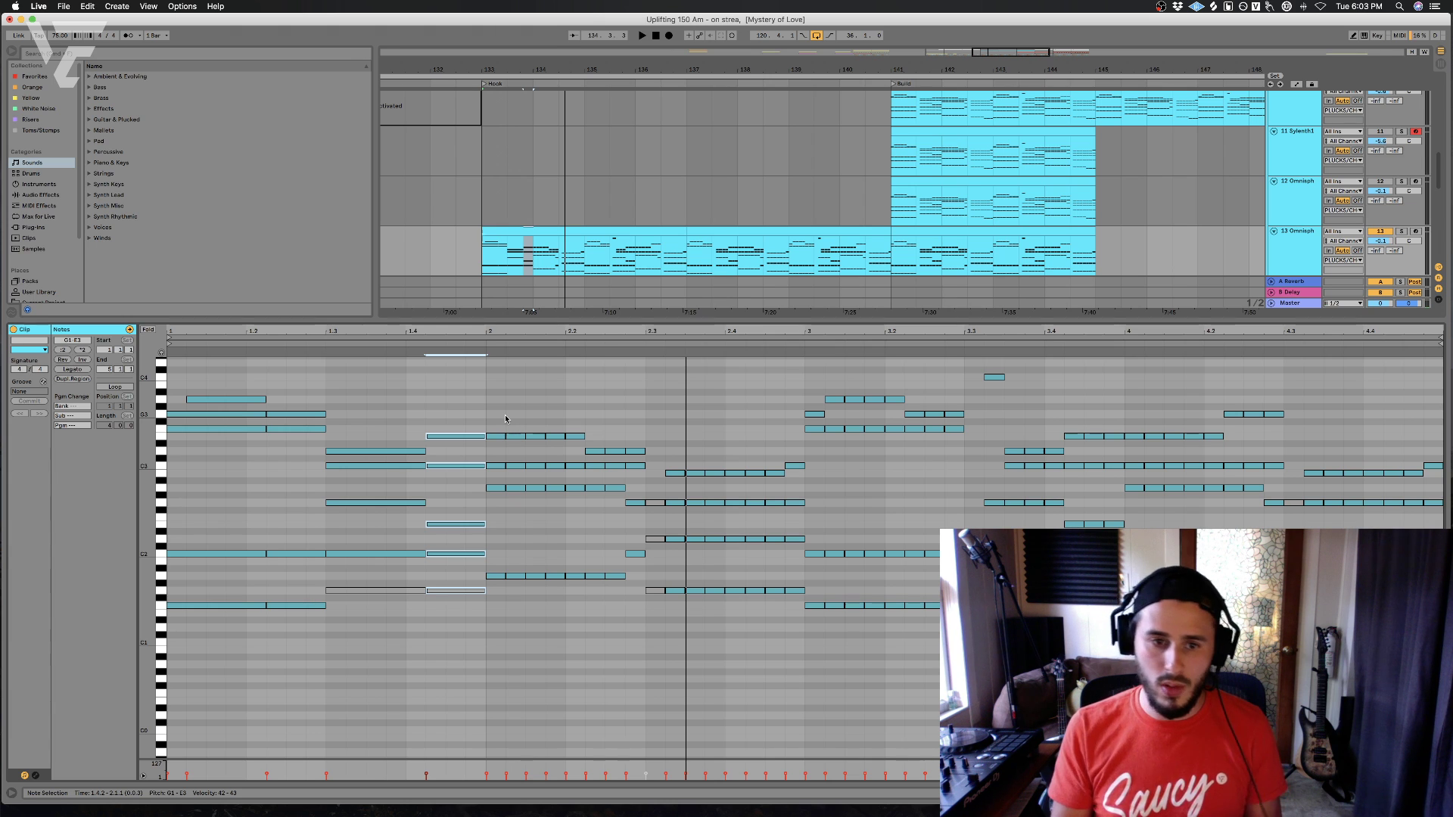
{"action": "key", "text": "space"}
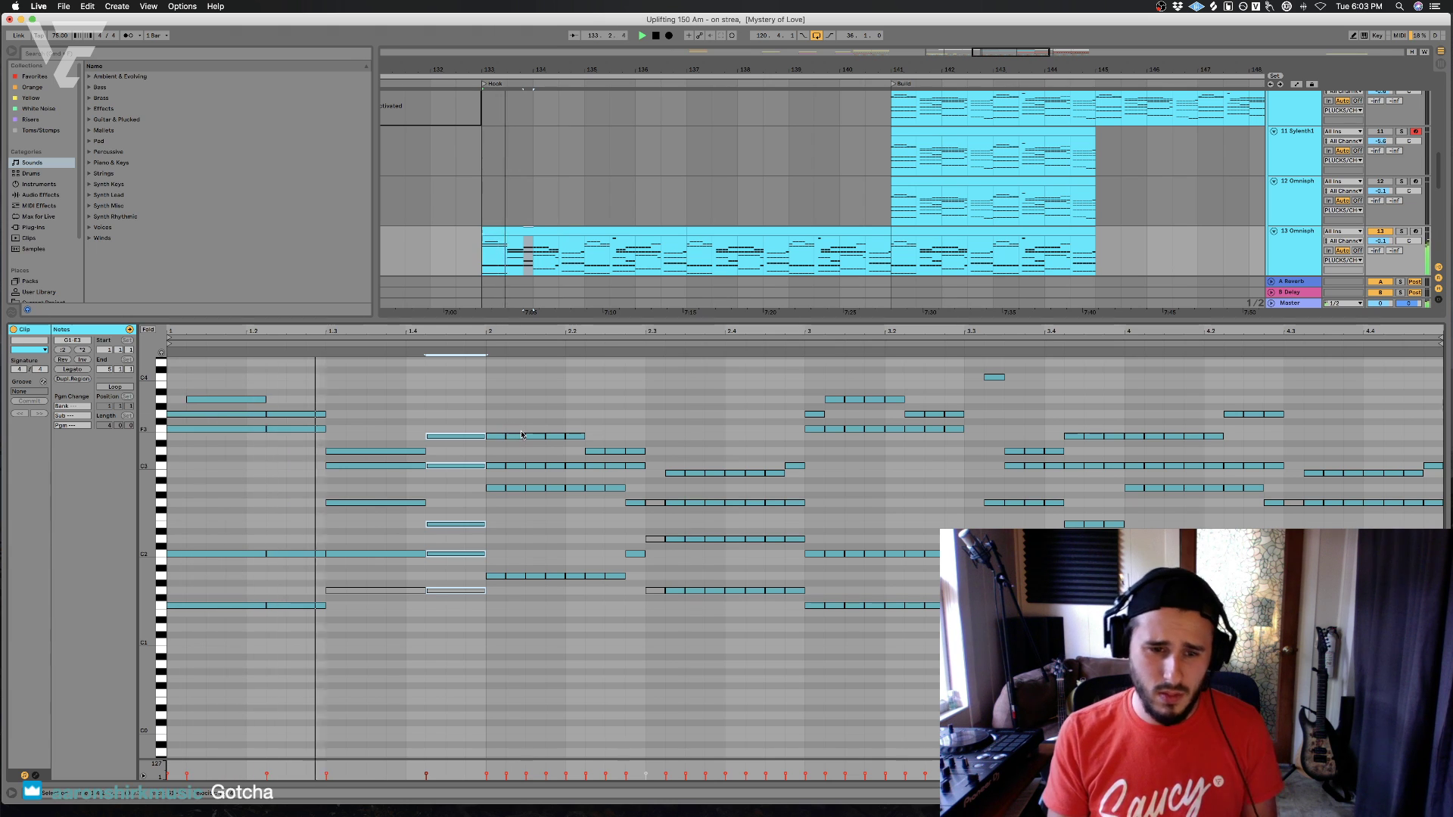
{"action": "key", "text": "space"}
{"action": "key", "text": "space"}
{"action": "left_click_drag", "start_coordinate": [458, 408], "coordinate": [445, 644]}
{"action": "key", "text": "0"}
{"action": "key", "text": "Delete"}
{"action": "left_click_drag", "start_coordinate": [424, 452], "coordinate": [486, 451]}
{"action": "key", "text": "super+z"}
{"action": "left_click_drag", "start_coordinate": [382, 421], "coordinate": [486, 606]}
- Merge the repeated chord notes in the clip's second bar into sustained notes starting at 2, 2.2.2 and 2.3
{"action": "key", "text": "space"}
{"action": "left_click", "coordinate": [541, 265]}
{"action": "key", "text": "space"}
{"action": "key", "text": "space"}
{"action": "key", "text": "space"}
{"action": "left_click_drag", "start_coordinate": [517, 424], "coordinate": [782, 473]}
{"action": "key", "text": "Delete"}
{"action": "key", "text": "space"}
{"action": "key", "text": "space"}
{"action": "key", "text": "Delete"}
{"action": "key", "text": "Delete"}
{"action": "key", "text": "space"}
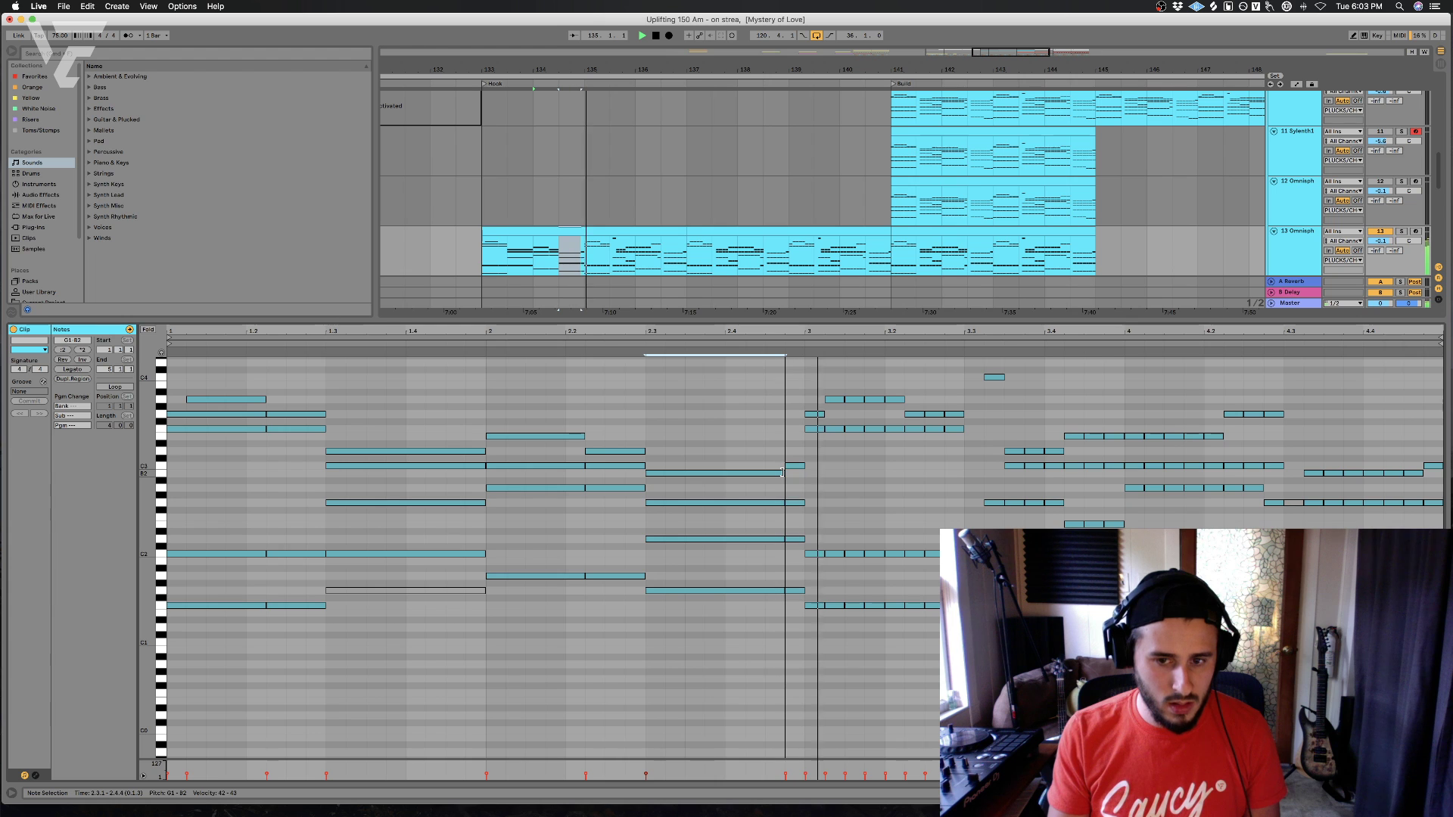
- Stretch the chord on 2.3 to the end of its bar and duplicate the two-bar phrase over bars 135 to 137
{"action": "key", "text": "space"}
{"action": "key", "text": "space"}
{"action": "mouse_move", "coordinate": [497, 258]}
{"action": "left_mouse_down"}
{"action": "mouse_move", "coordinate": [578, 248]}
{"action": "mouse_move", "coordinate": [490, 274]}
{"action": "left_mouse_up"}
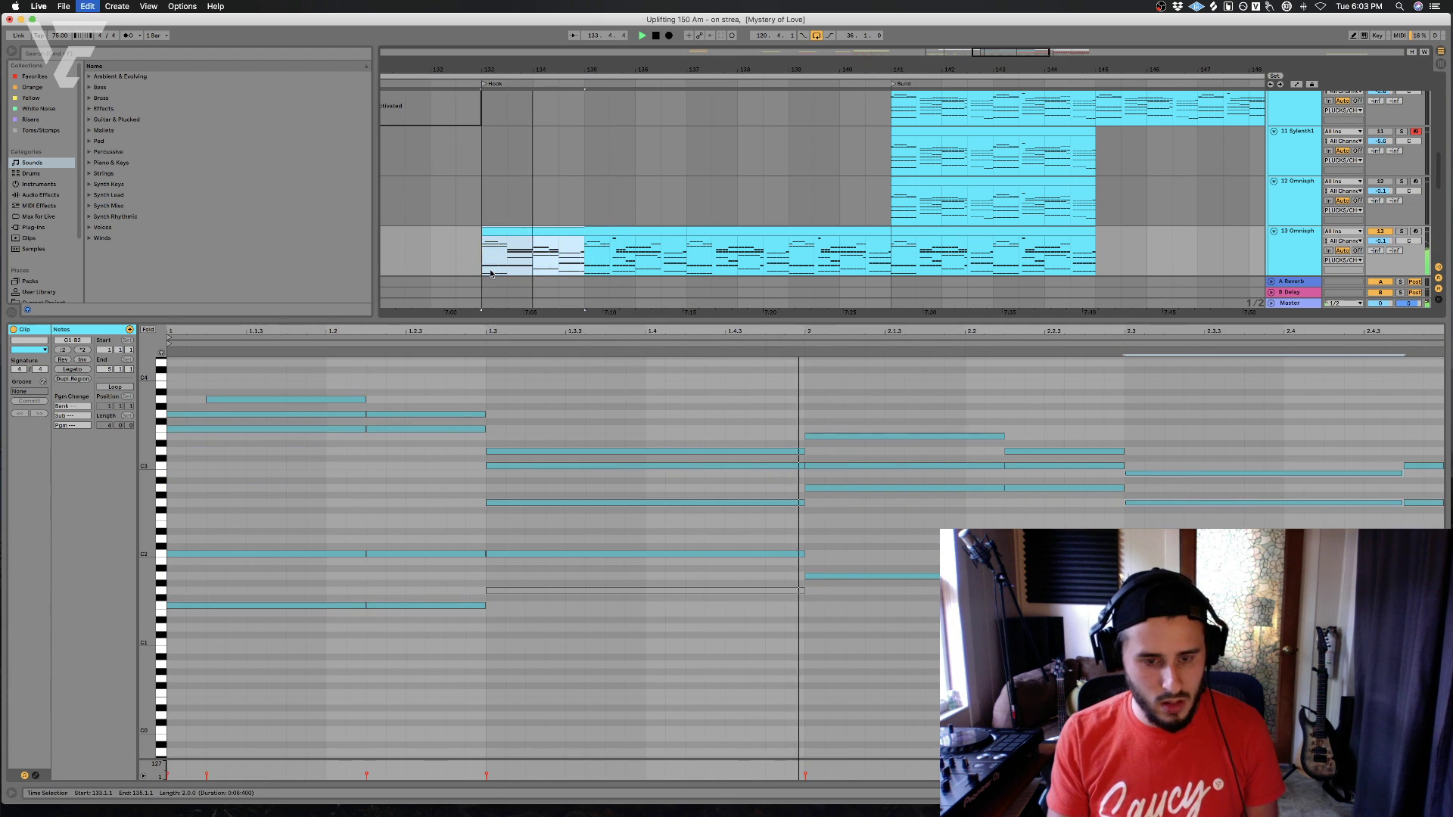
{"action": "key", "text": "super+d"}
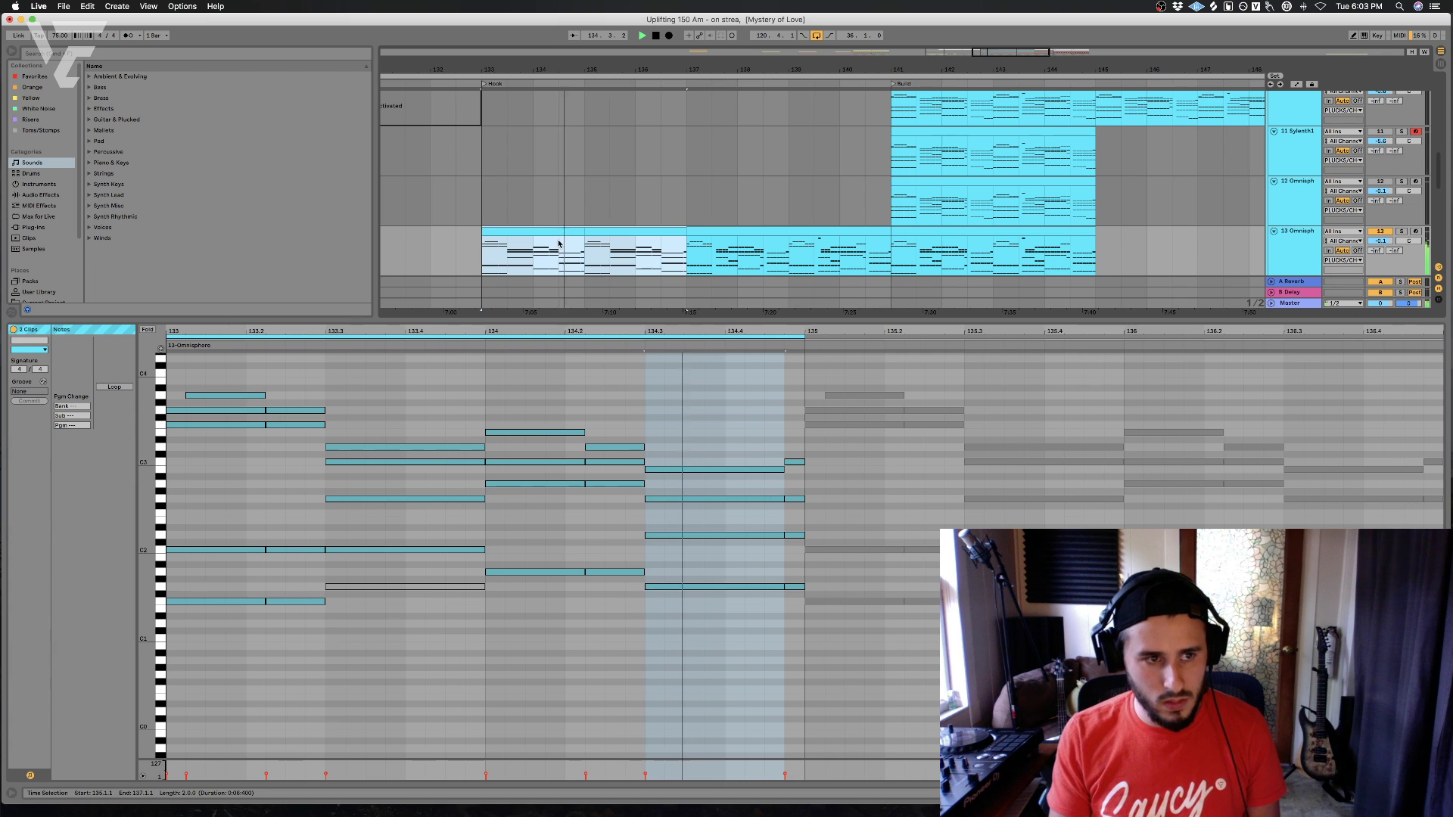
{"action": "mouse_move", "coordinate": [779, 446]}
{"action": "left_mouse_down"}
{"action": "mouse_move", "coordinate": [795, 608]}
{"action": "mouse_move", "coordinate": [783, 469]}
{"action": "left_mouse_up"}
{"action": "key", "text": "Delete"}
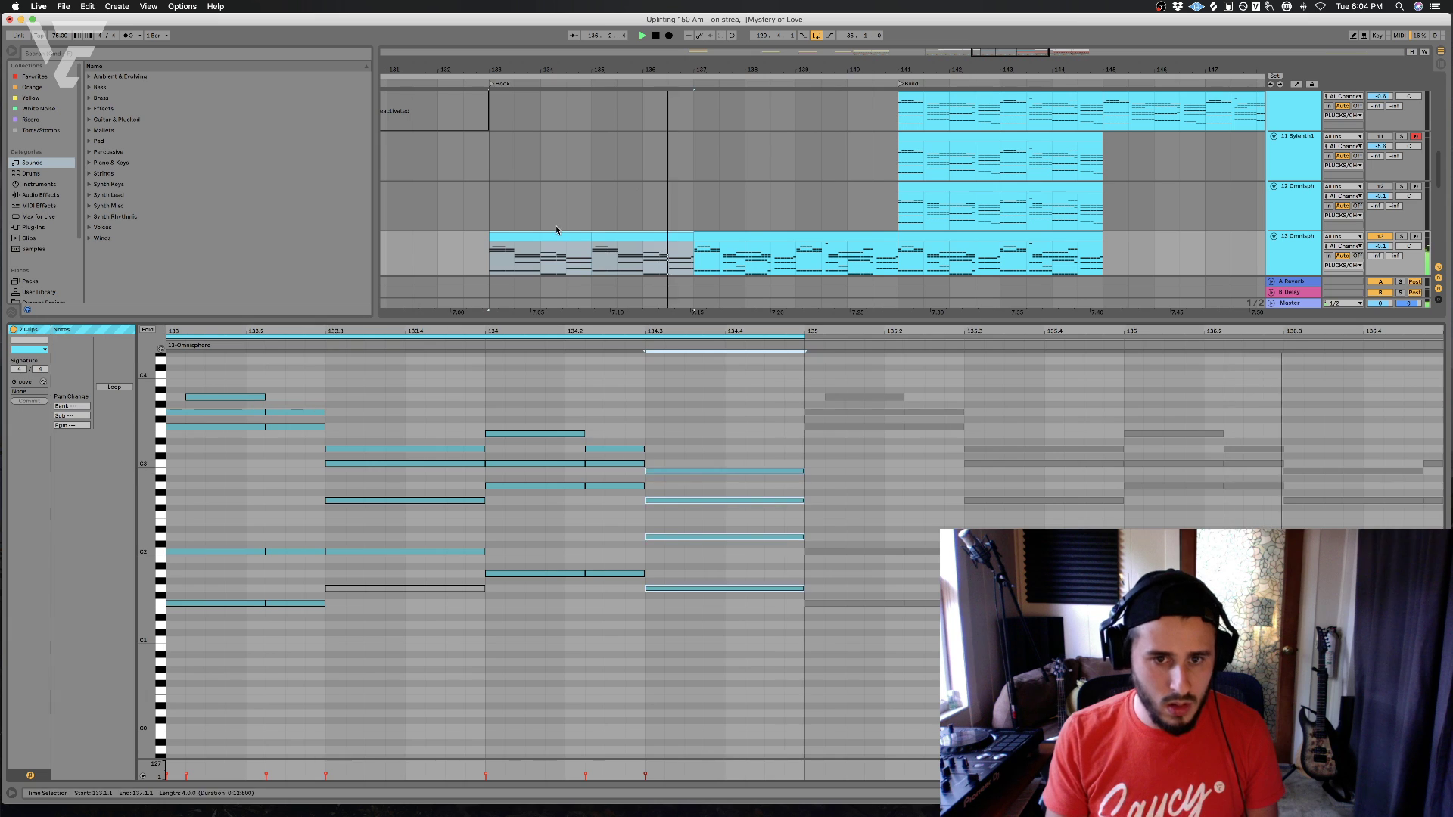
{"action": "left_click", "coordinate": [555, 237]}
{"action": "key", "text": "super+d"}
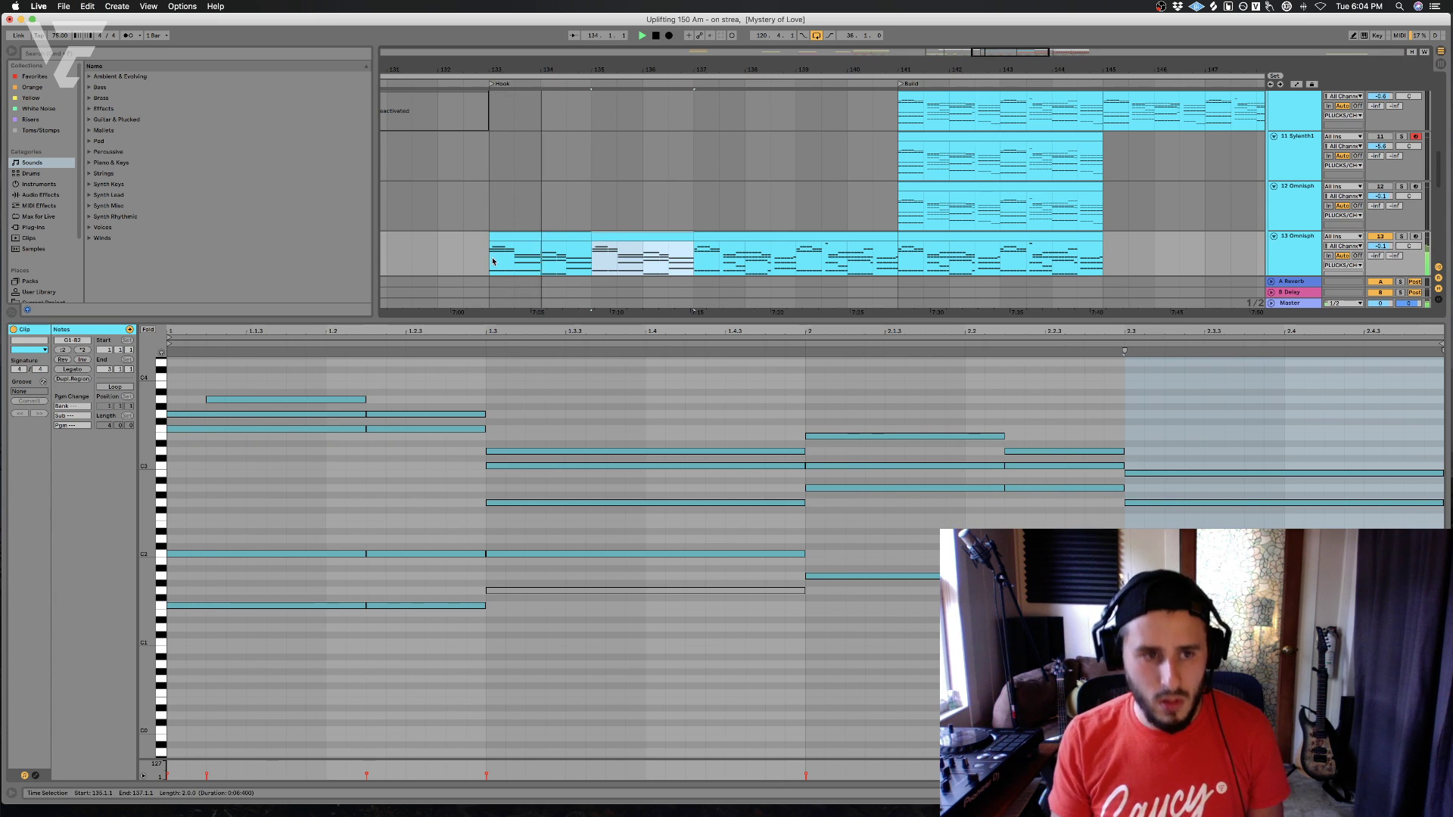
- In the bar 133 clip, delay bar 2's E3 note by one sixteenth and fill the gap with a short D3 note
{"action": "left_click", "coordinate": [543, 262]}
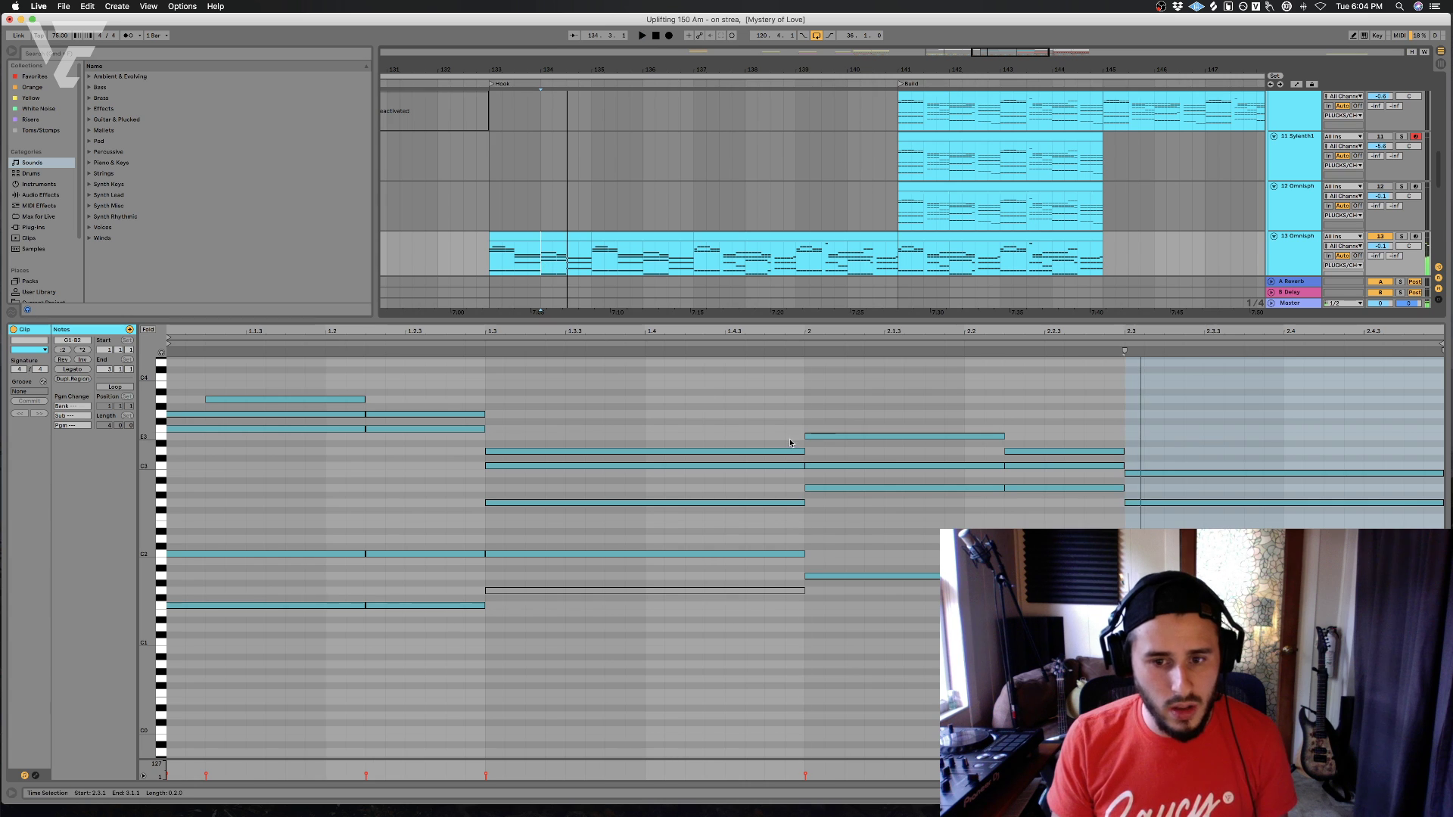
{"action": "key", "text": "space"}
{"action": "mouse_move", "coordinate": [807, 436]}
{"action": "left_mouse_down"}
{"action": "mouse_move", "coordinate": [866, 437]}
{"action": "mouse_move", "coordinate": [836, 451]}
{"action": "mouse_move", "coordinate": [867, 371]}
{"action": "left_mouse_up"}
{"action": "key", "text": "space"}
{"action": "key", "text": "space"}
{"action": "double_click", "coordinate": [822, 452]}
{"action": "key", "text": "space"}
{"action": "key", "text": "space"}
{"action": "key", "text": "space"}
{"action": "key", "text": "space"}
- Set the velocity of all notes in the bar 133 clip to 52
{"action": "key", "text": "super+a"}
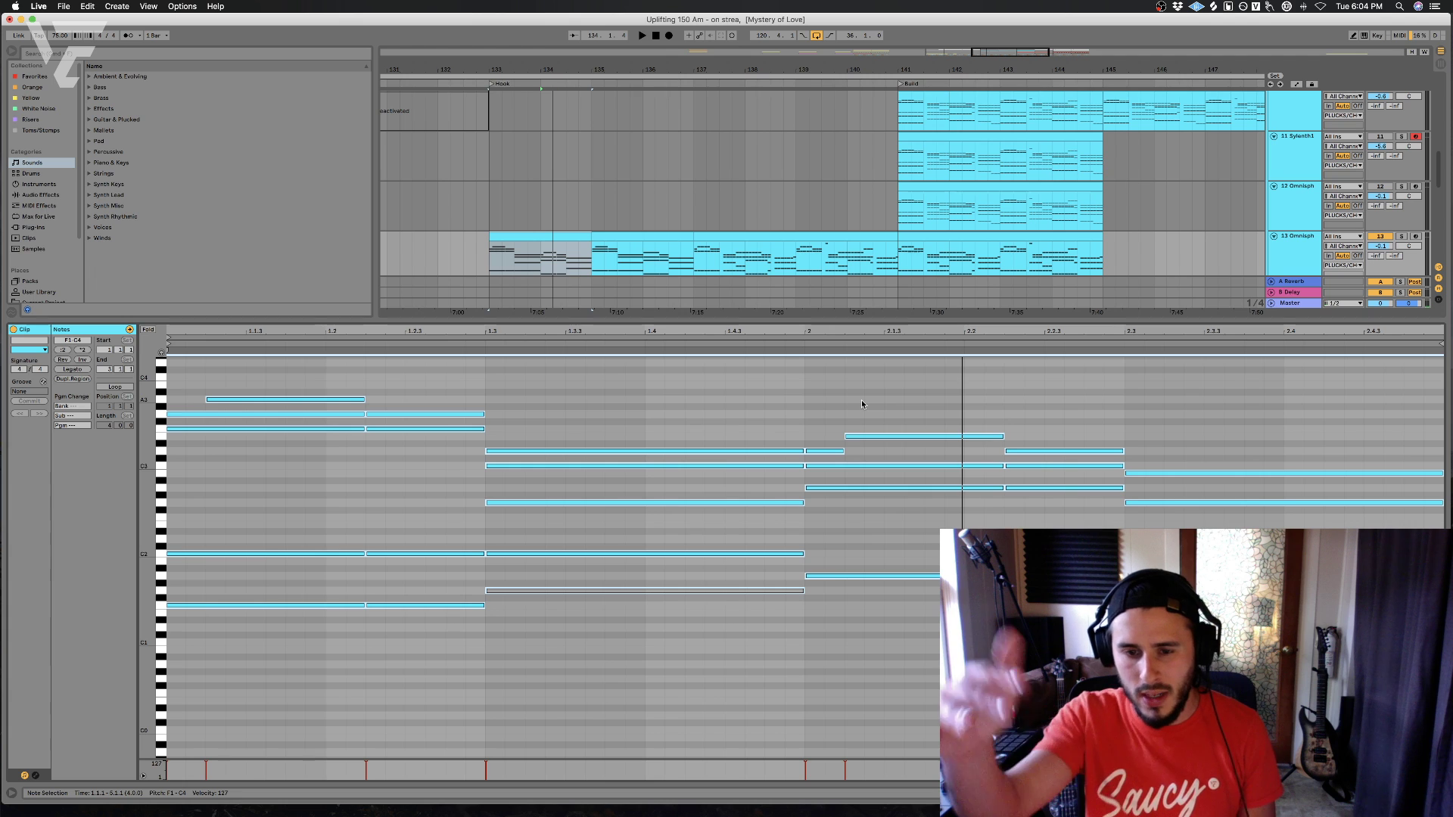
{"action": "key", "text": "space"}
{"action": "left_click_drag", "start_coordinate": [868, 437], "coordinate": [868, 486]}
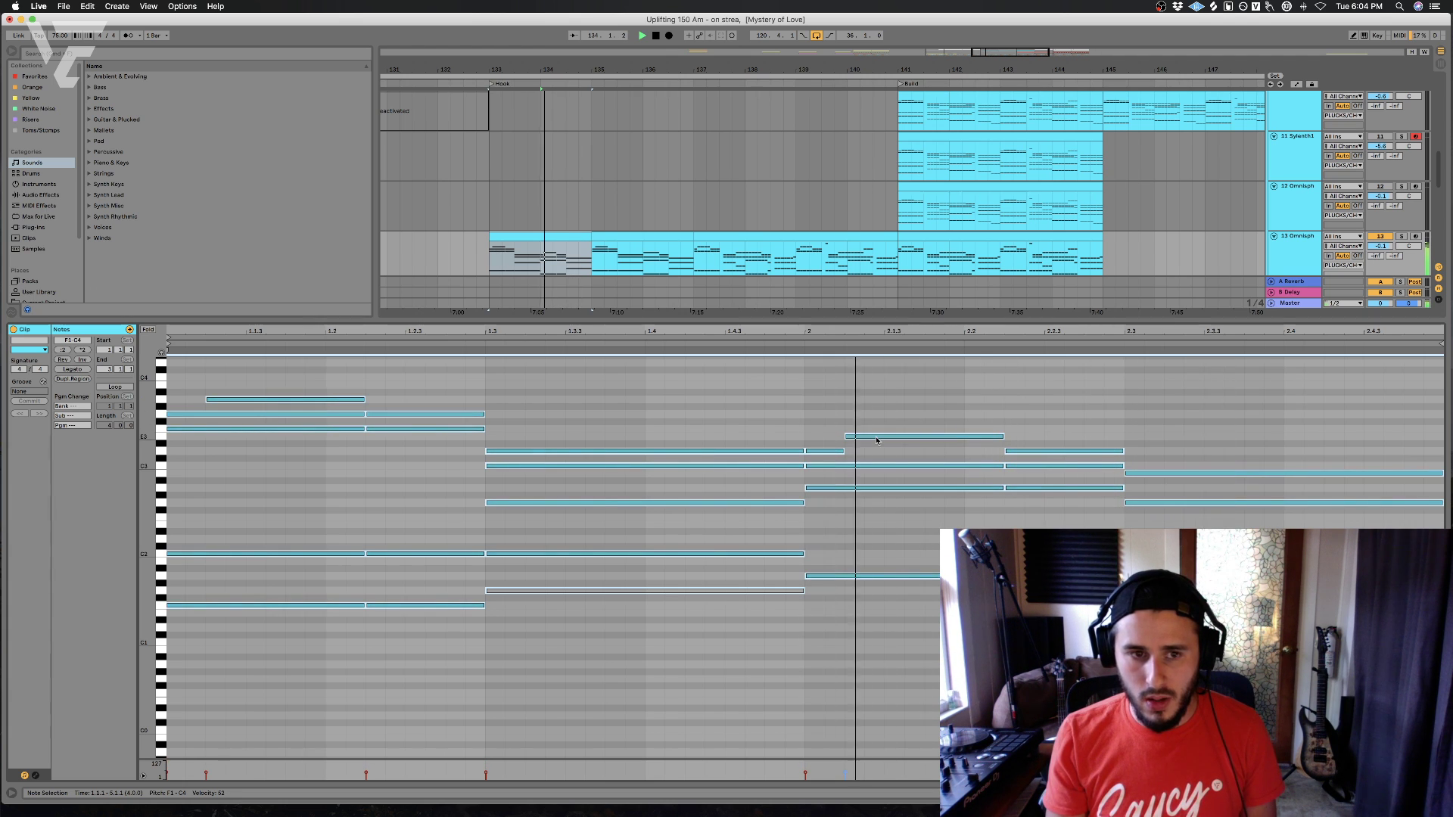
- Duplicate the revised bar 133 Omnisphere clip over bars 135 to 137 and open the copy
{"action": "left_click", "coordinate": [413, 205]}
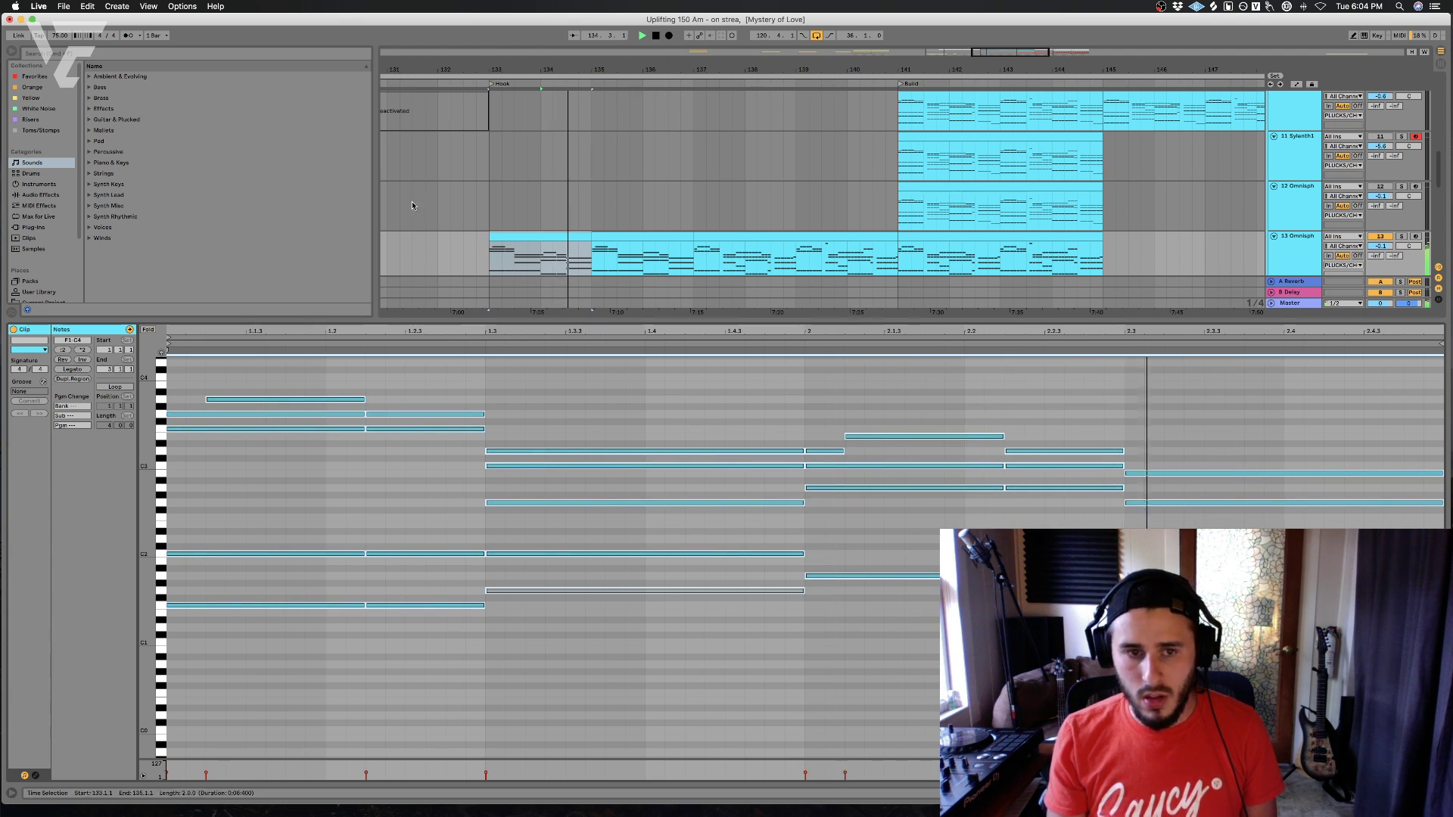
{"action": "left_click", "coordinate": [496, 252]}
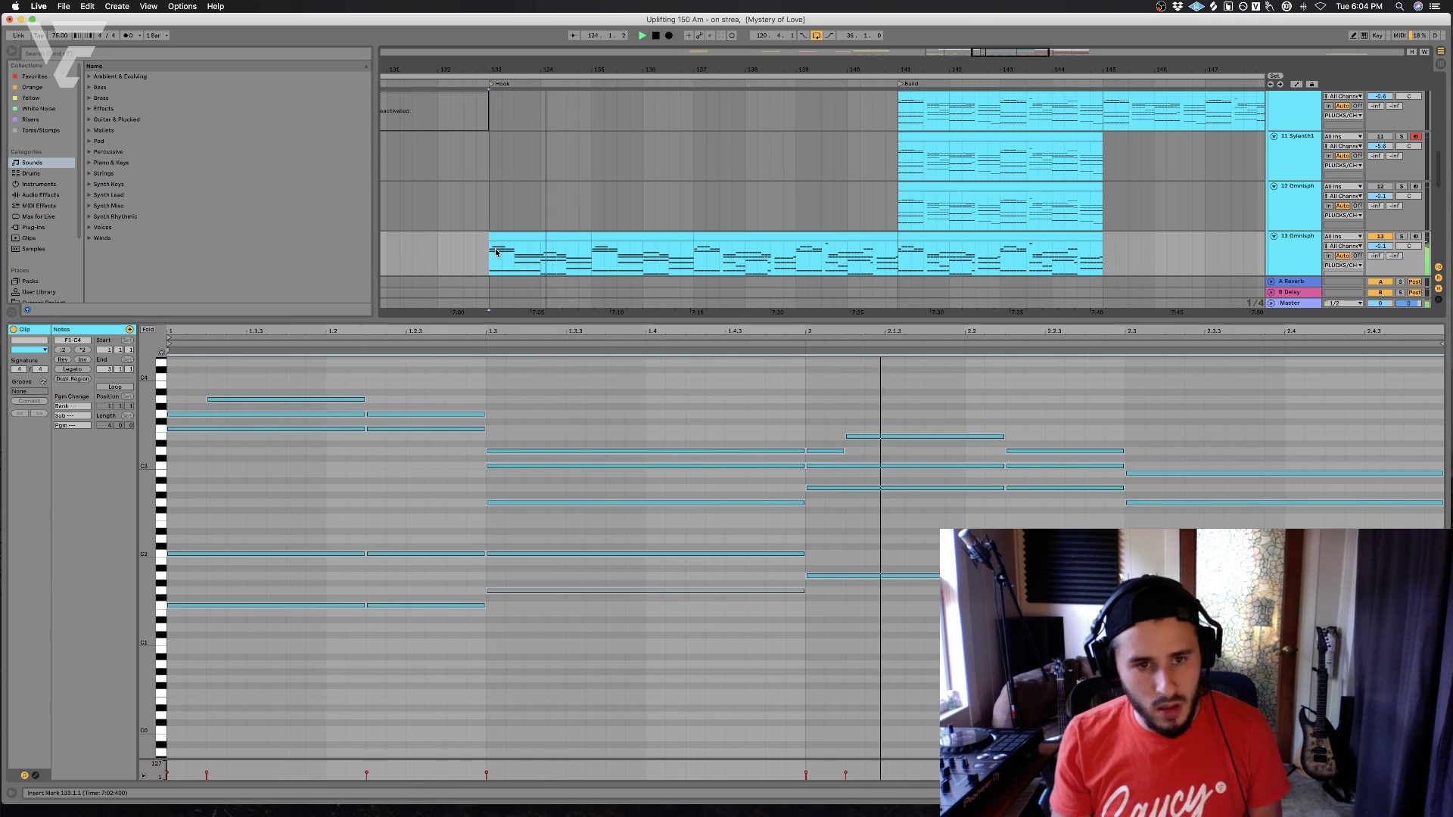
{"action": "left_click", "coordinate": [534, 238]}
{"action": "key", "text": "space"}
{"action": "key", "text": "space"}
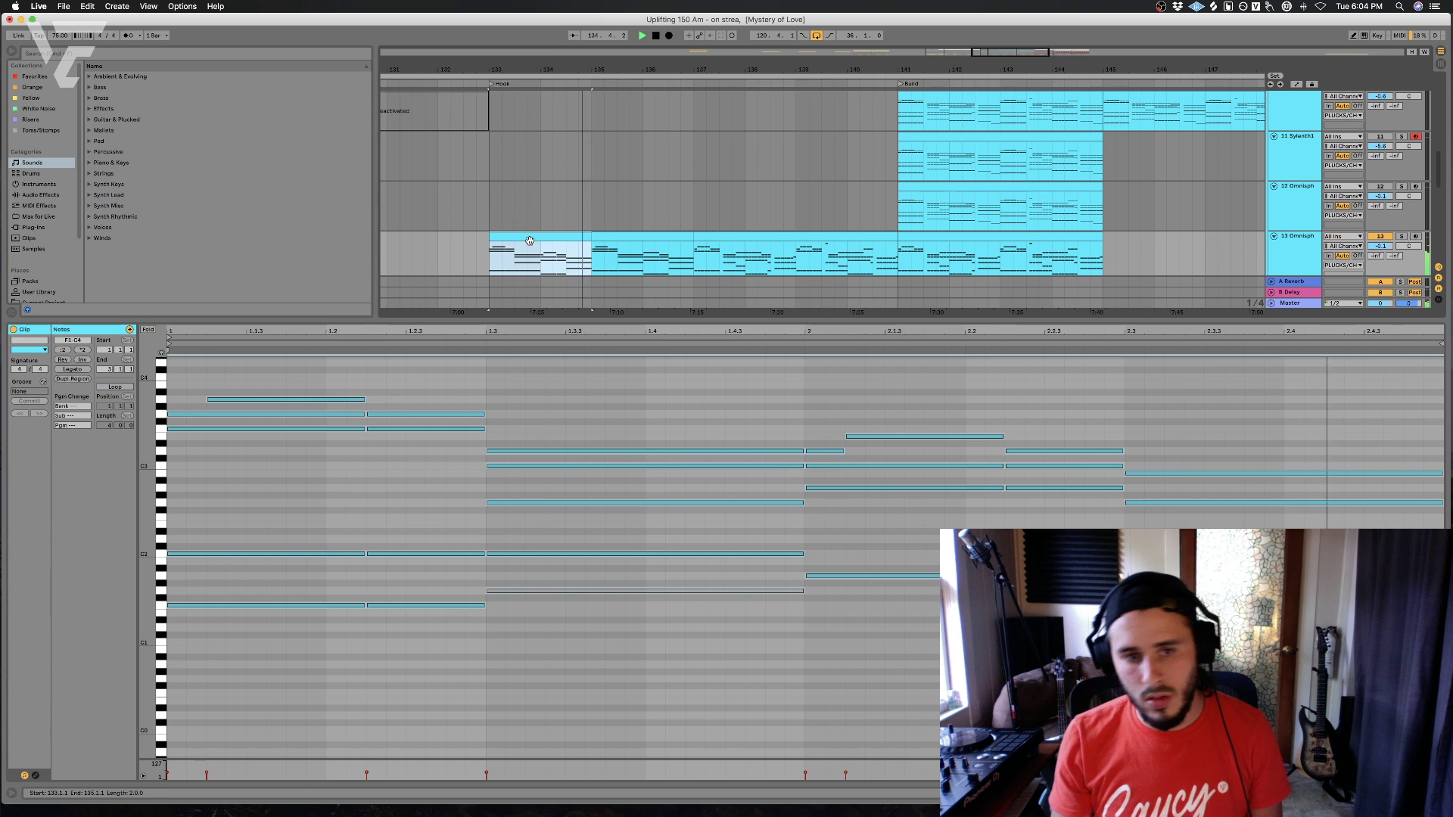
{"action": "left_click", "coordinate": [601, 239]}
{"action": "left_click", "coordinate": [594, 254]}
{"action": "key", "text": "space"}
{"action": "key", "text": "space"}
- Add a C4 note from 1.2.2 to 1.3 in the bar 135 clip by copying the G3 note upward
{"action": "left_click", "coordinate": [383, 523]}
{"action": "left_click_drag", "start_coordinate": [397, 414], "coordinate": [406, 382]}
{"action": "scroll", "coordinate": [408, 401], "scroll_direction": "up", "scroll_amount": 3}
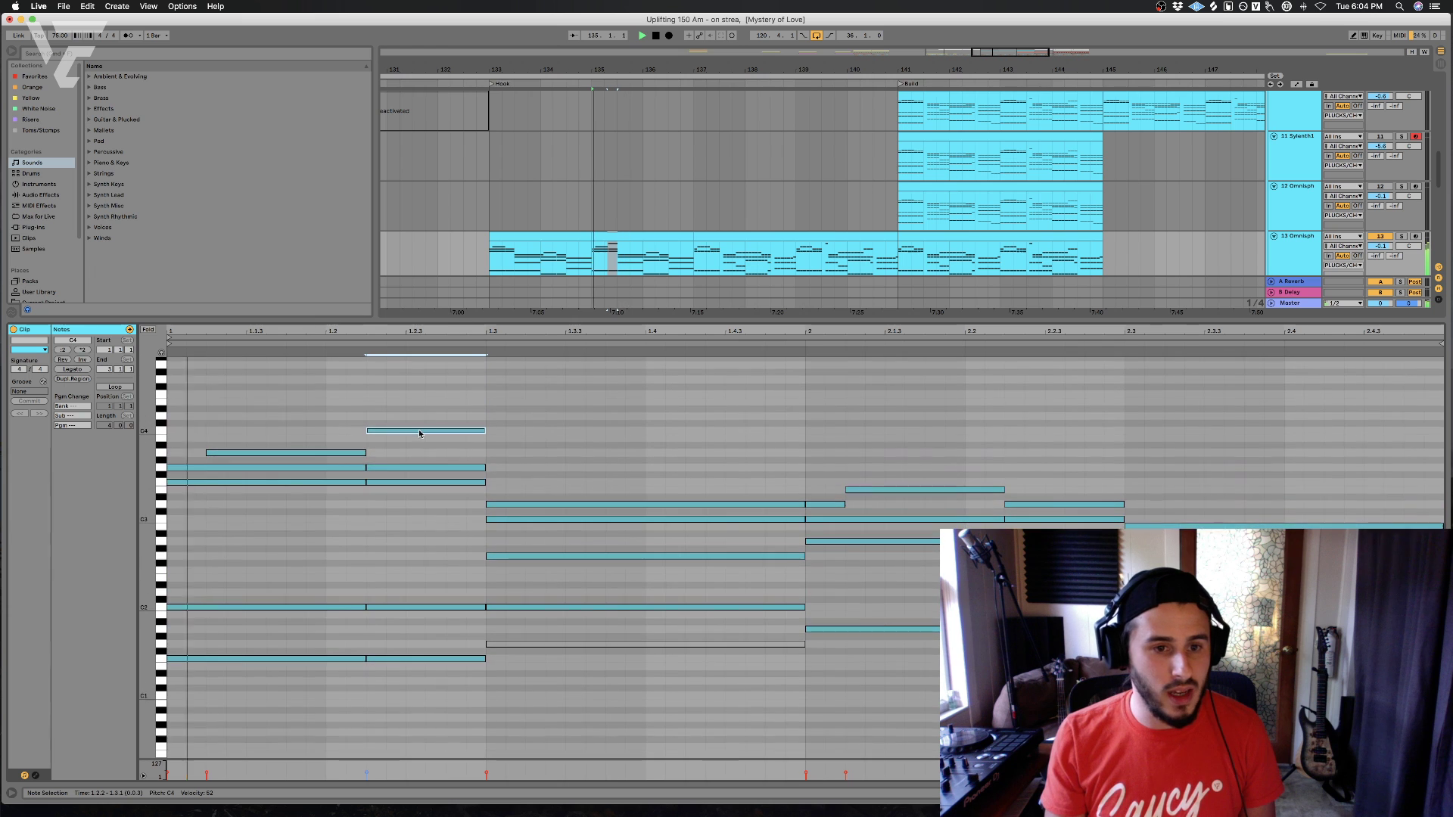
{"action": "scroll", "coordinate": [416, 434], "scroll_direction": "down", "scroll_amount": 1}
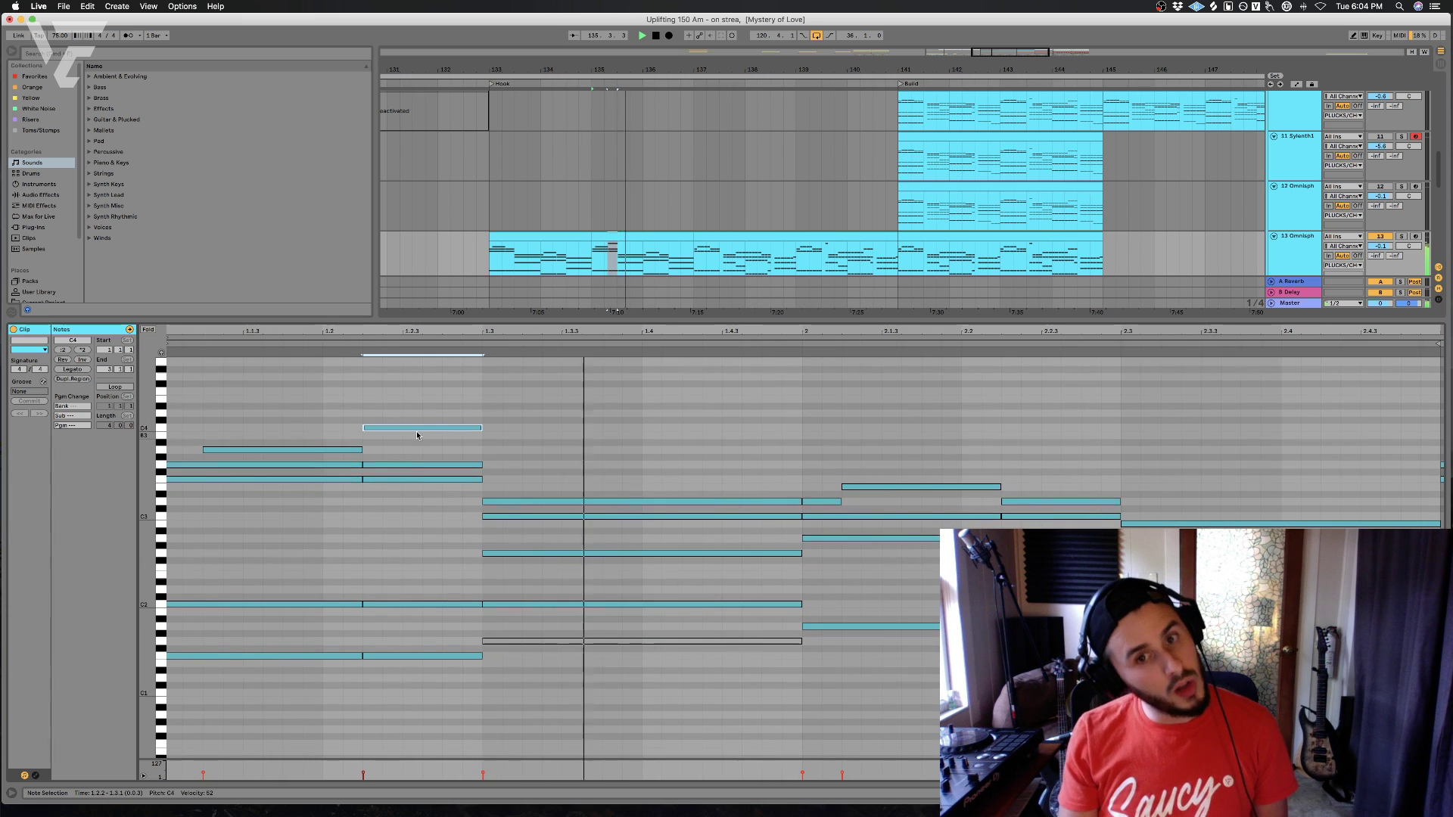
{"action": "key", "text": "space"}
- Add an E3 note from 1.4.2 to bar 2 and a G3 note from 2.2.2 to 2.3 in the bar 135 clip
{"action": "left_click", "coordinate": [613, 253]}
{"action": "key", "text": "space"}
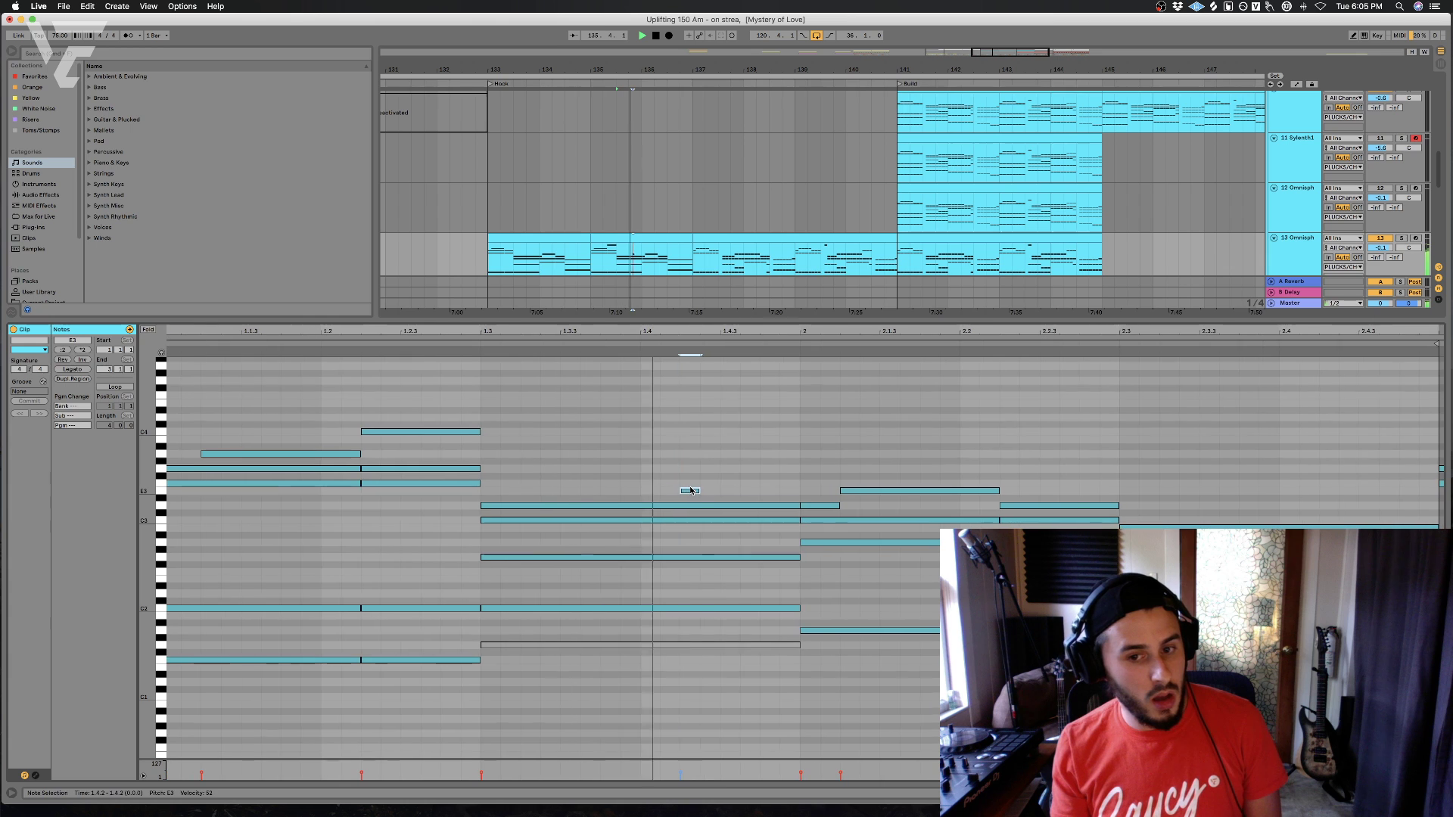
{"action": "double_click", "coordinate": [687, 490]}
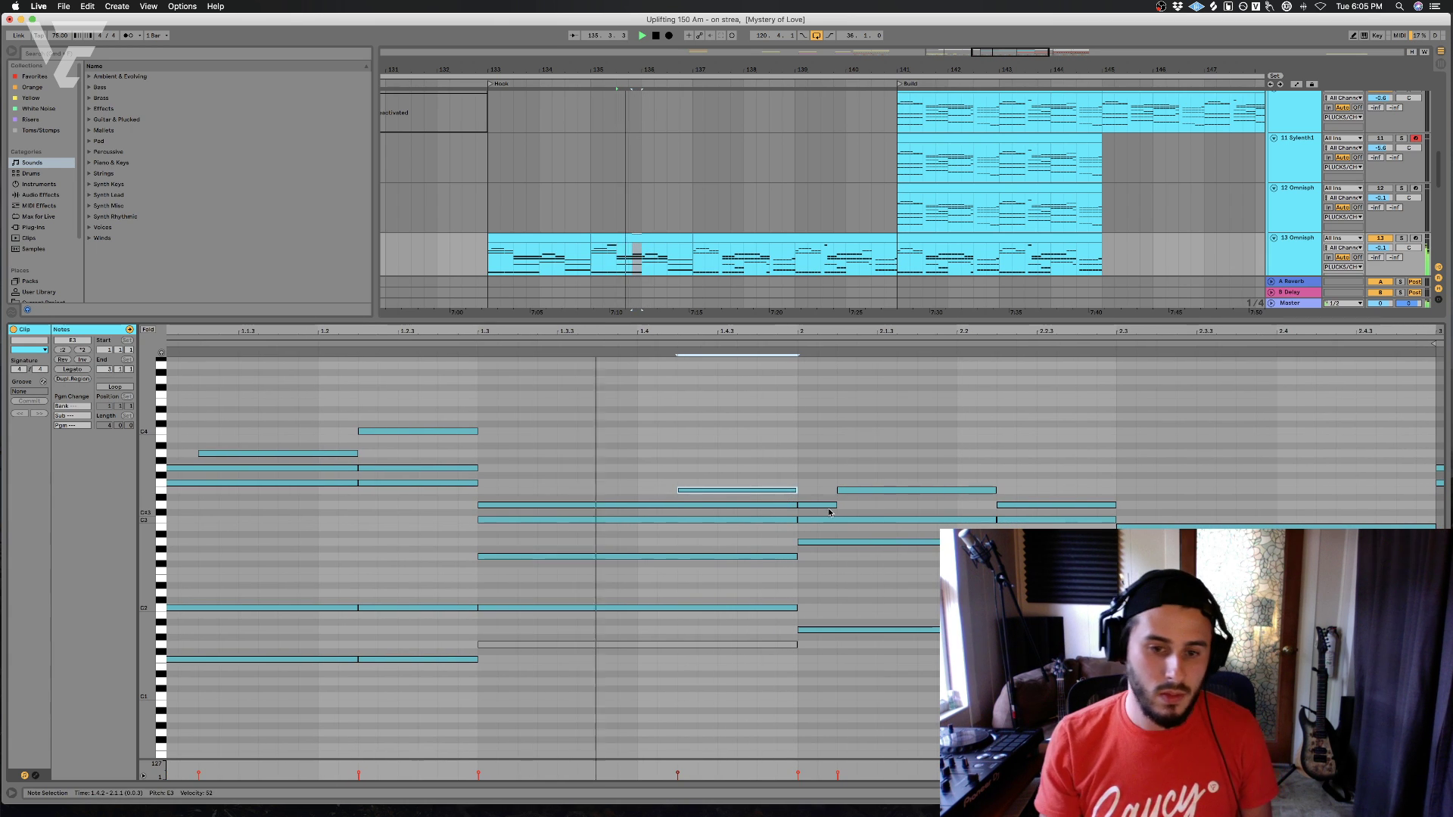
{"action": "key", "text": "space"}
{"action": "key", "text": "space"}
{"action": "left_click_drag", "start_coordinate": [1030, 507], "coordinate": [1033, 469]}
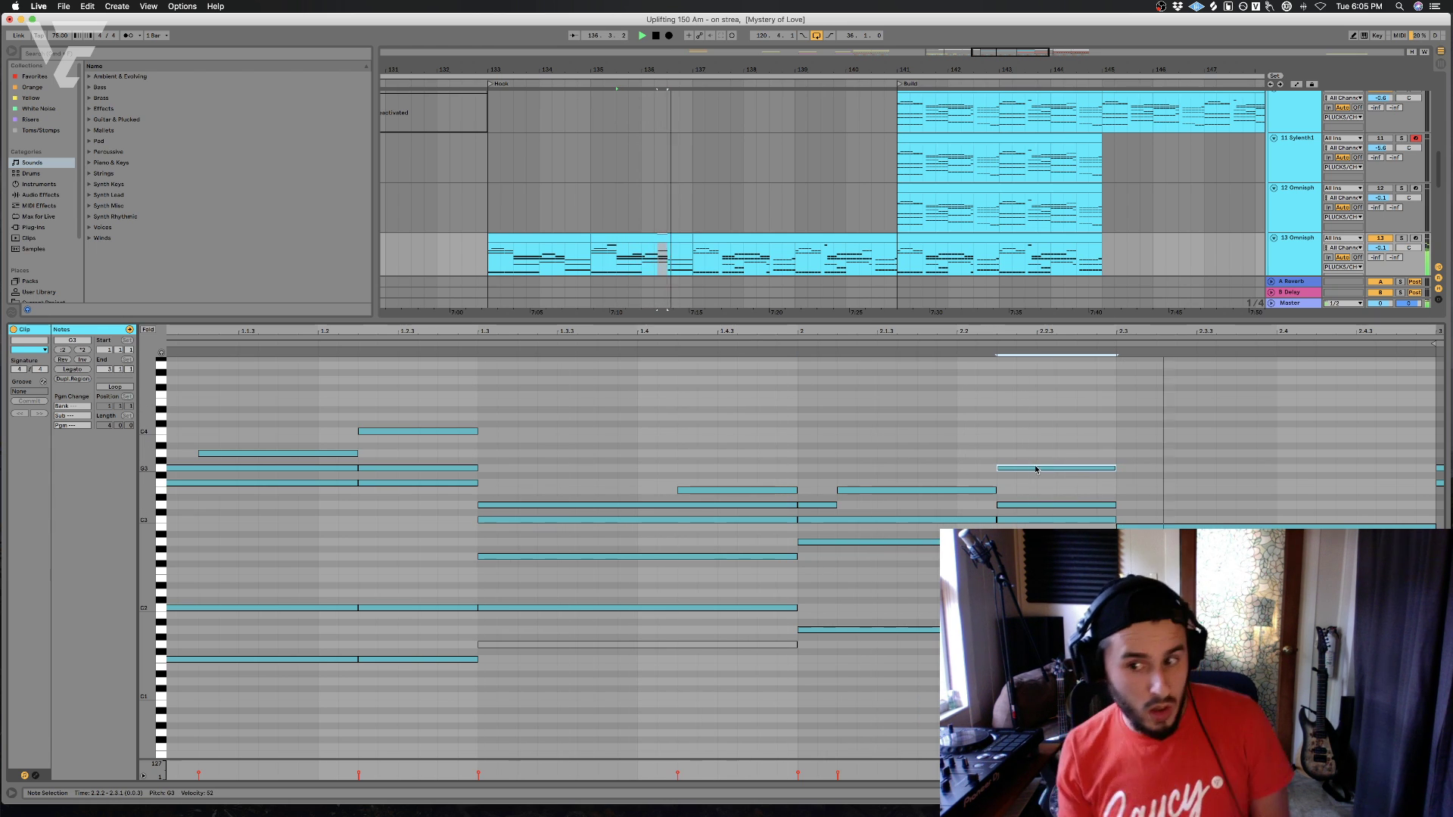
{"action": "key", "text": "space"}
- Copy the Omnisphere slice just before the Build onto the end of the bar 135 clip and consolidate bars 135 to 137
{"action": "left_click", "coordinate": [558, 241]}
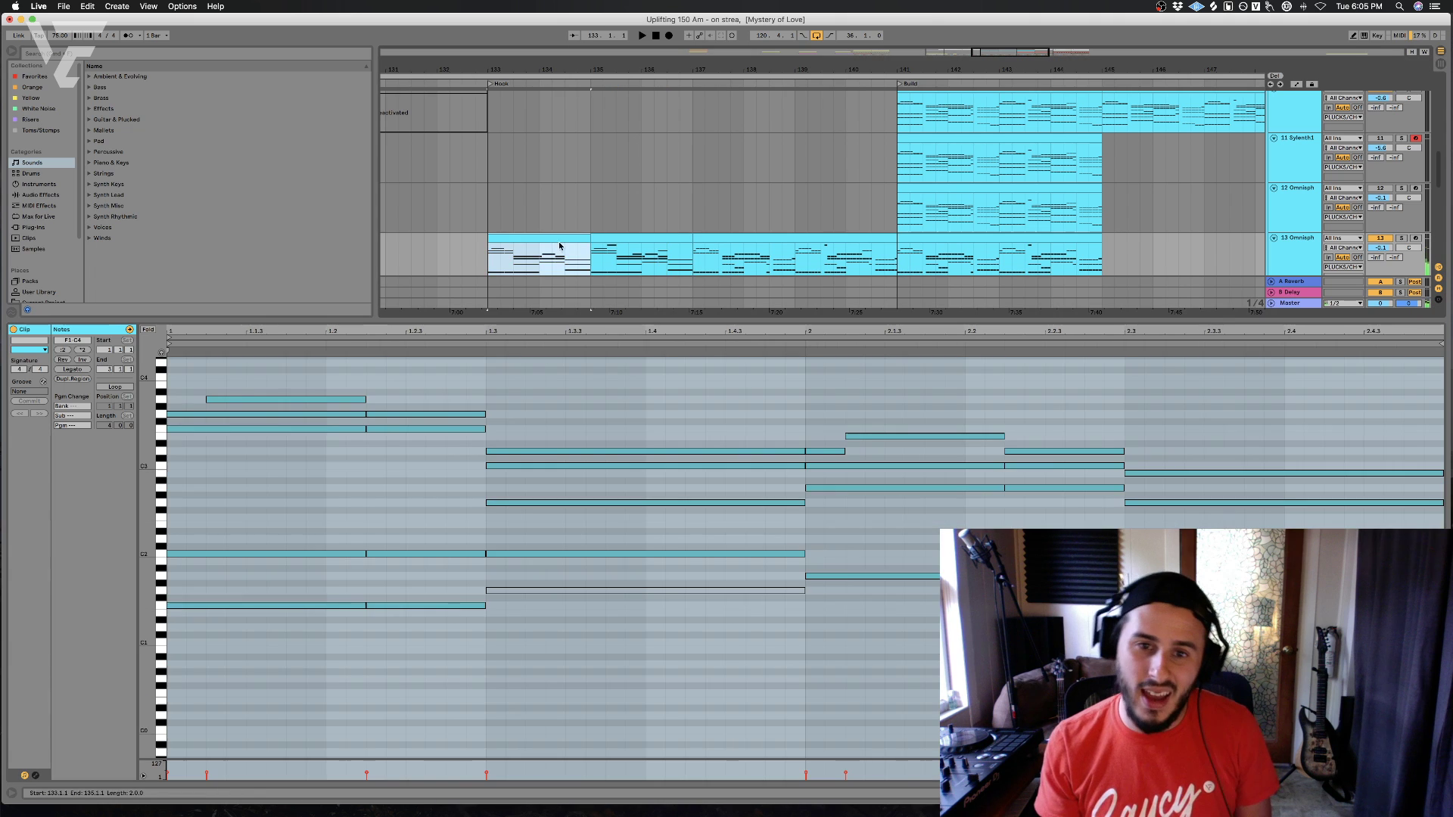
{"action": "left_click", "coordinate": [886, 270]}
{"action": "key", "text": "space"}
{"action": "key", "text": "super+1"}
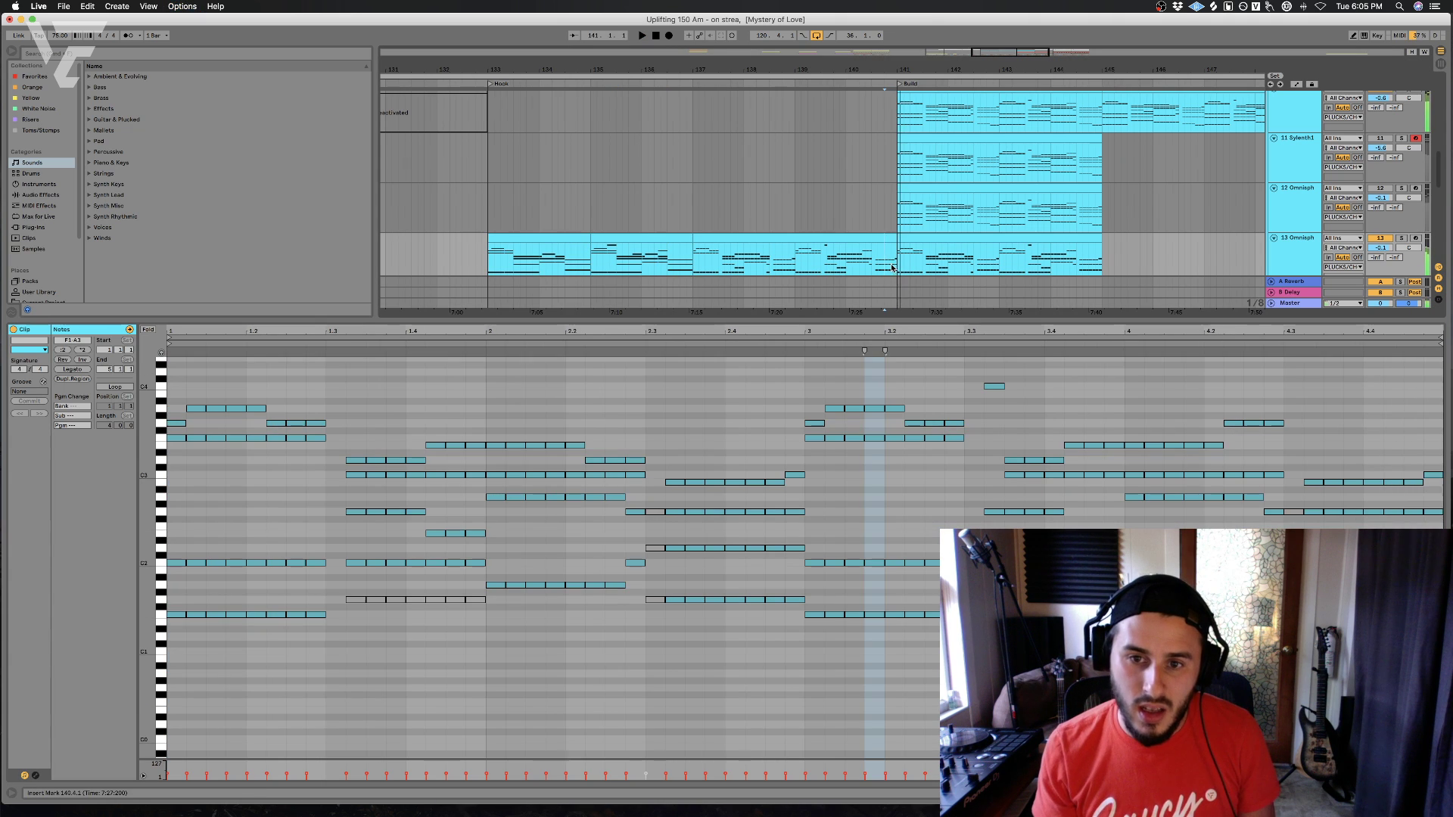
{"action": "key", "text": "space"}
{"action": "left_click_drag", "start_coordinate": [891, 266], "coordinate": [897, 266]}
{"action": "left_click_drag", "start_coordinate": [692, 259], "coordinate": [687, 259]}
{"action": "key", "text": "super+v"}
{"action": "key", "text": "space"}
{"action": "left_click", "coordinate": [679, 240], "text": "shift"}
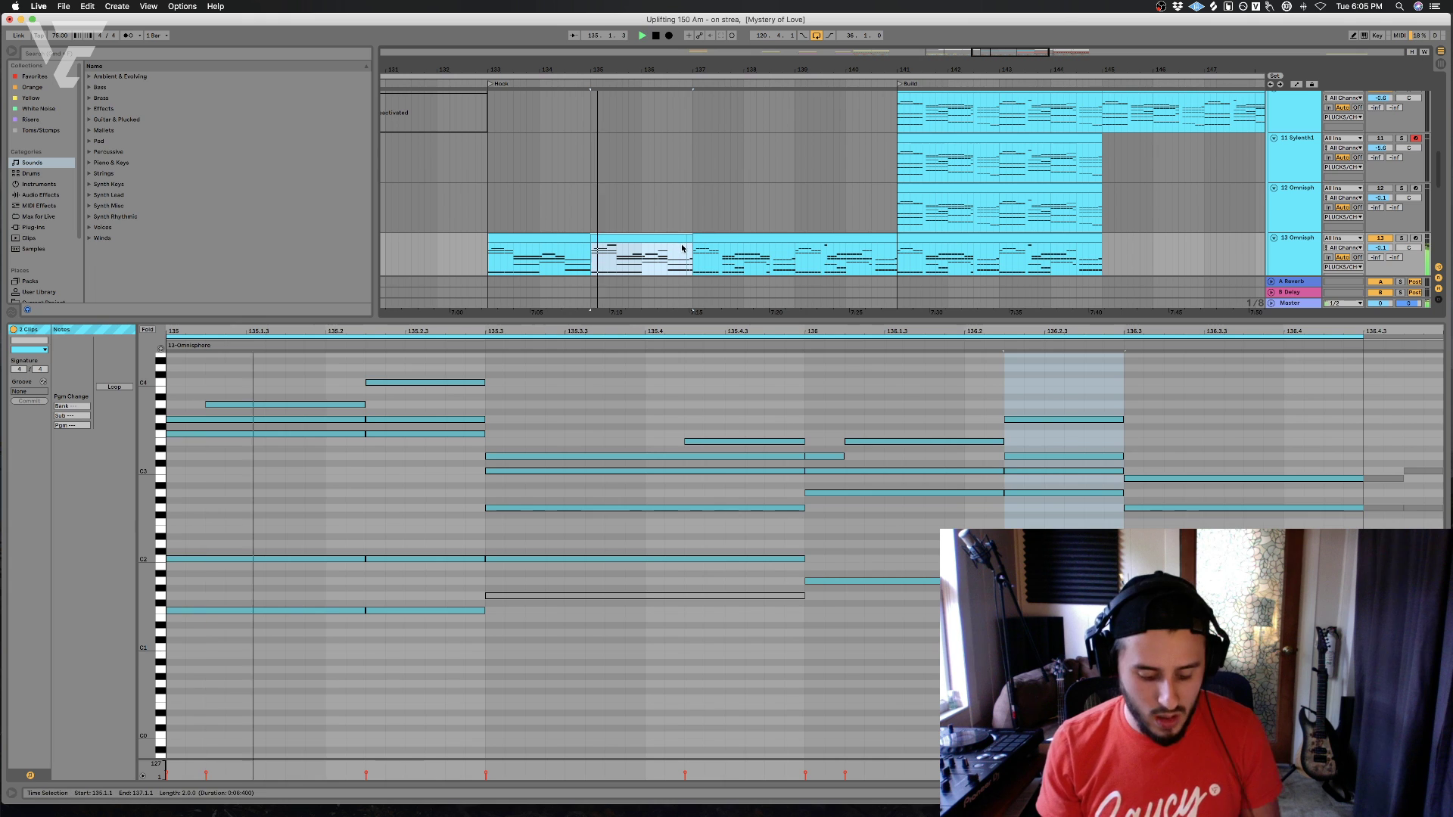
{"action": "key", "text": "super+j"}
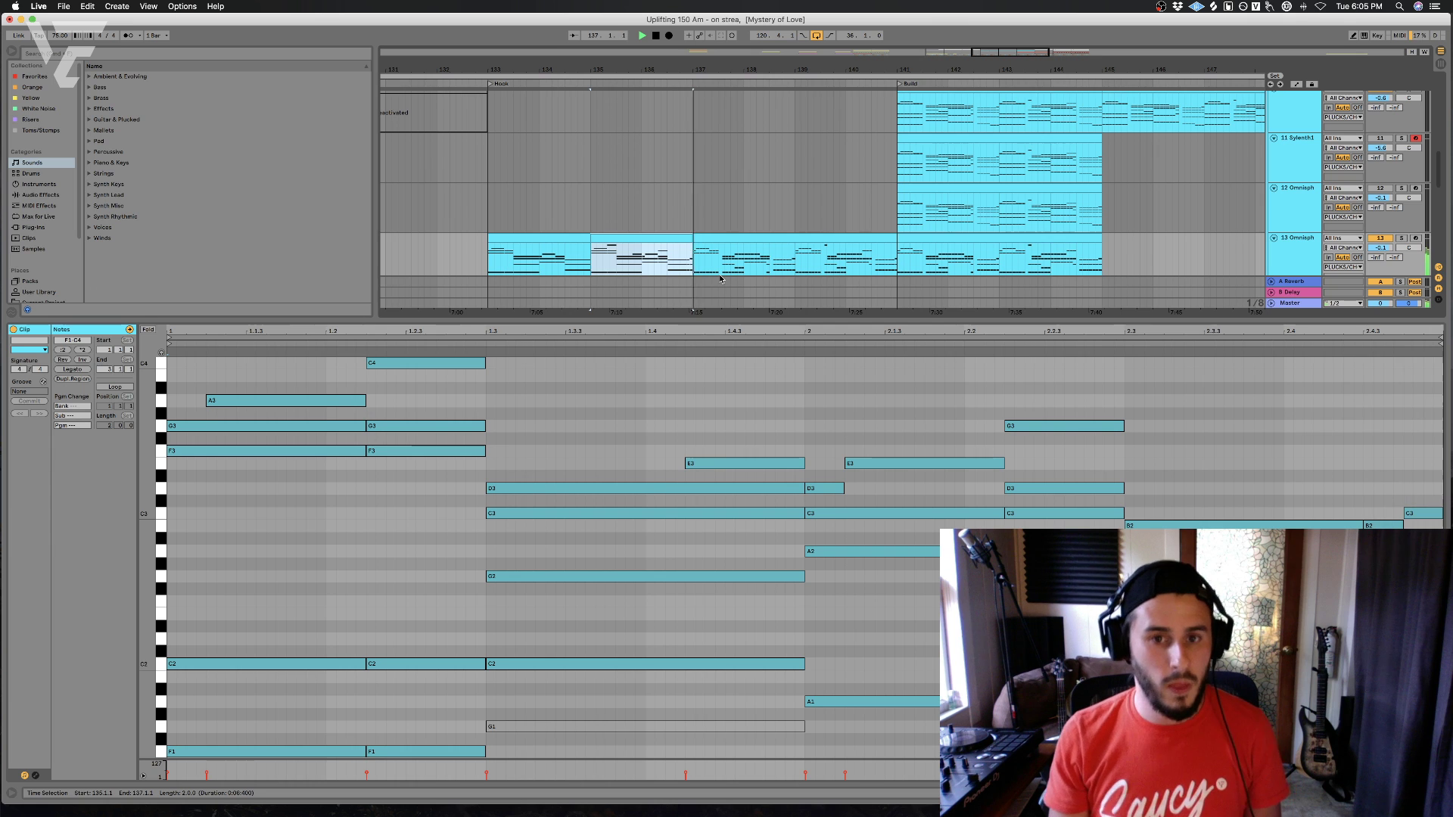
- Close the note editor and listen to the Omnisphere part from bar 137 and from the start of the Hook
{"action": "left_click", "coordinate": [572, 238], "text": "shift"}
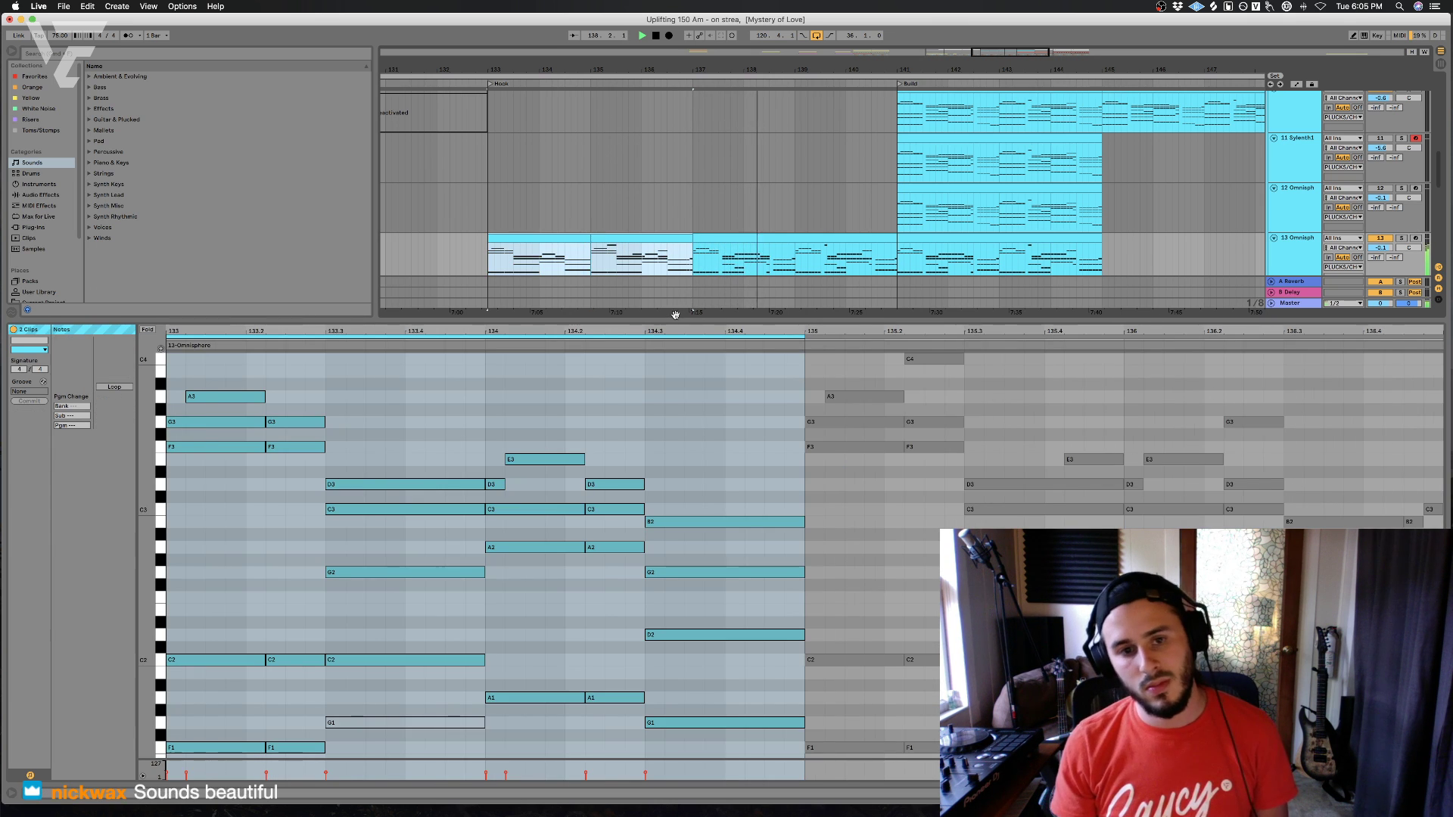
{"action": "key", "text": "alt+super+l"}
{"action": "left_click", "coordinate": [695, 338]}
{"action": "key", "text": "space"}
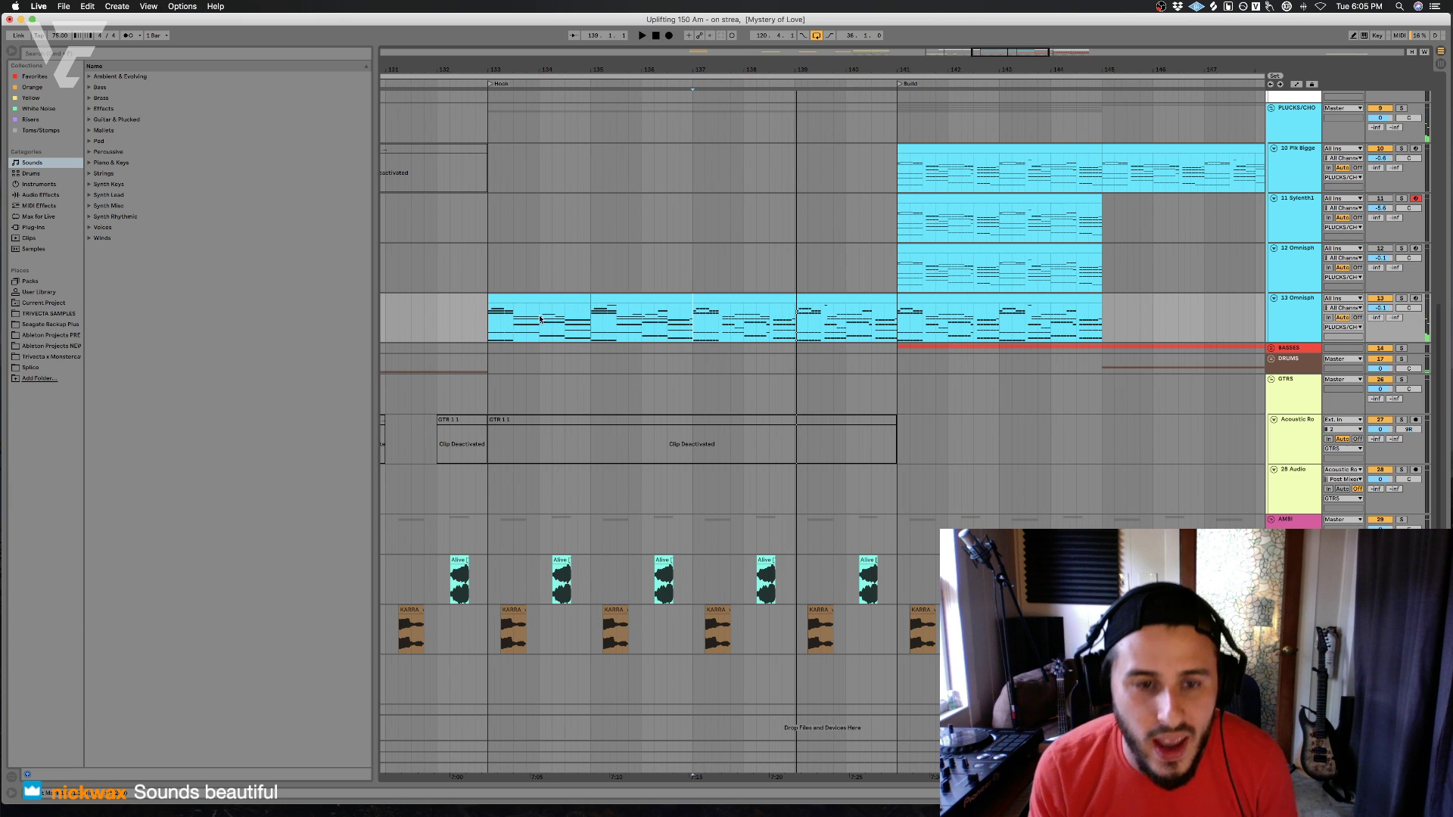
{"action": "left_click", "coordinate": [464, 314]}
{"action": "key", "text": "space"}
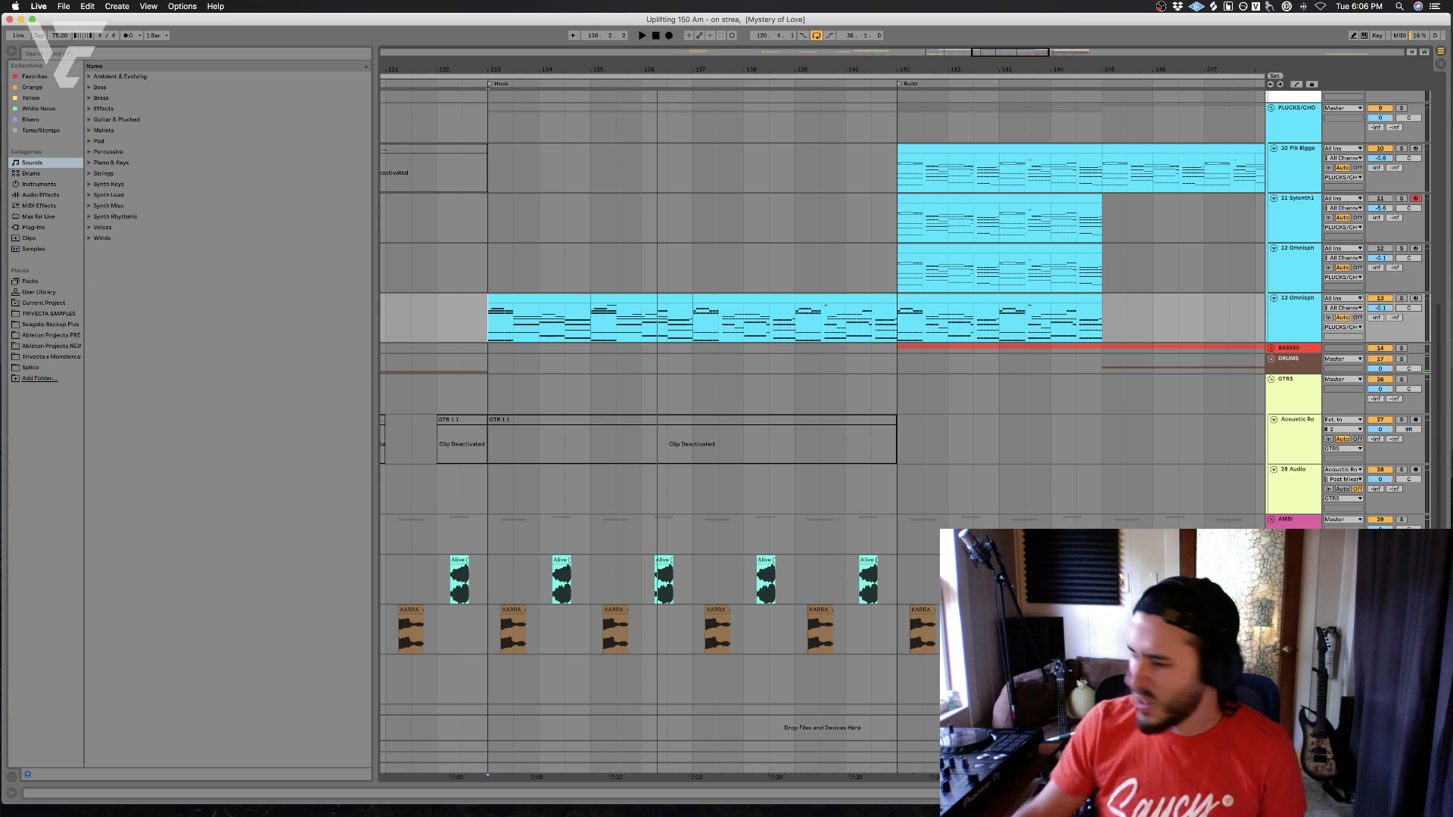
{"action": "key", "text": "space"}
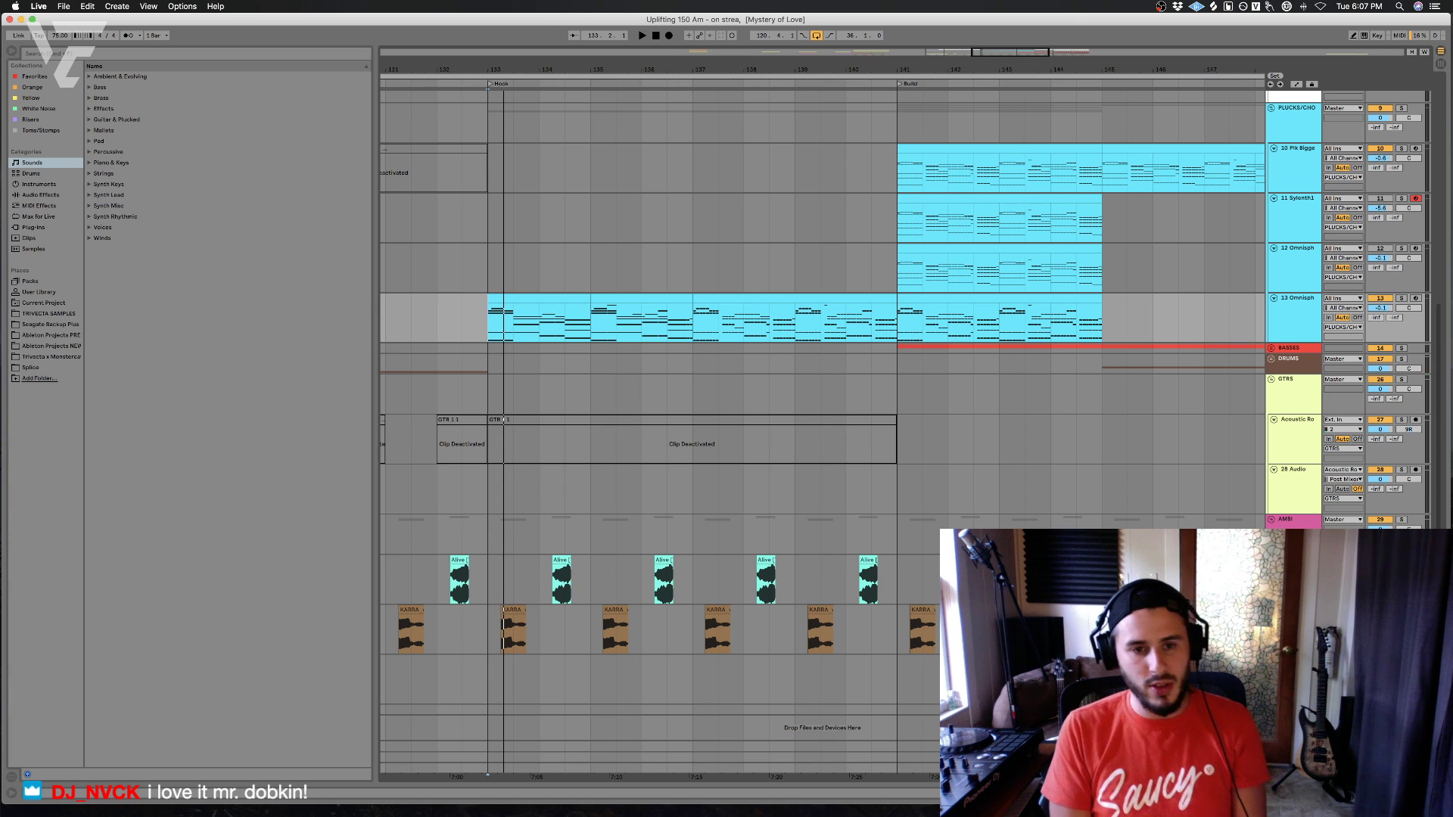
- Duplicate the Tonal Boink clip ending at the Hook into bars 133 to 137 and listen to it with the Omnisphere part
{"action": "key", "text": "space"}
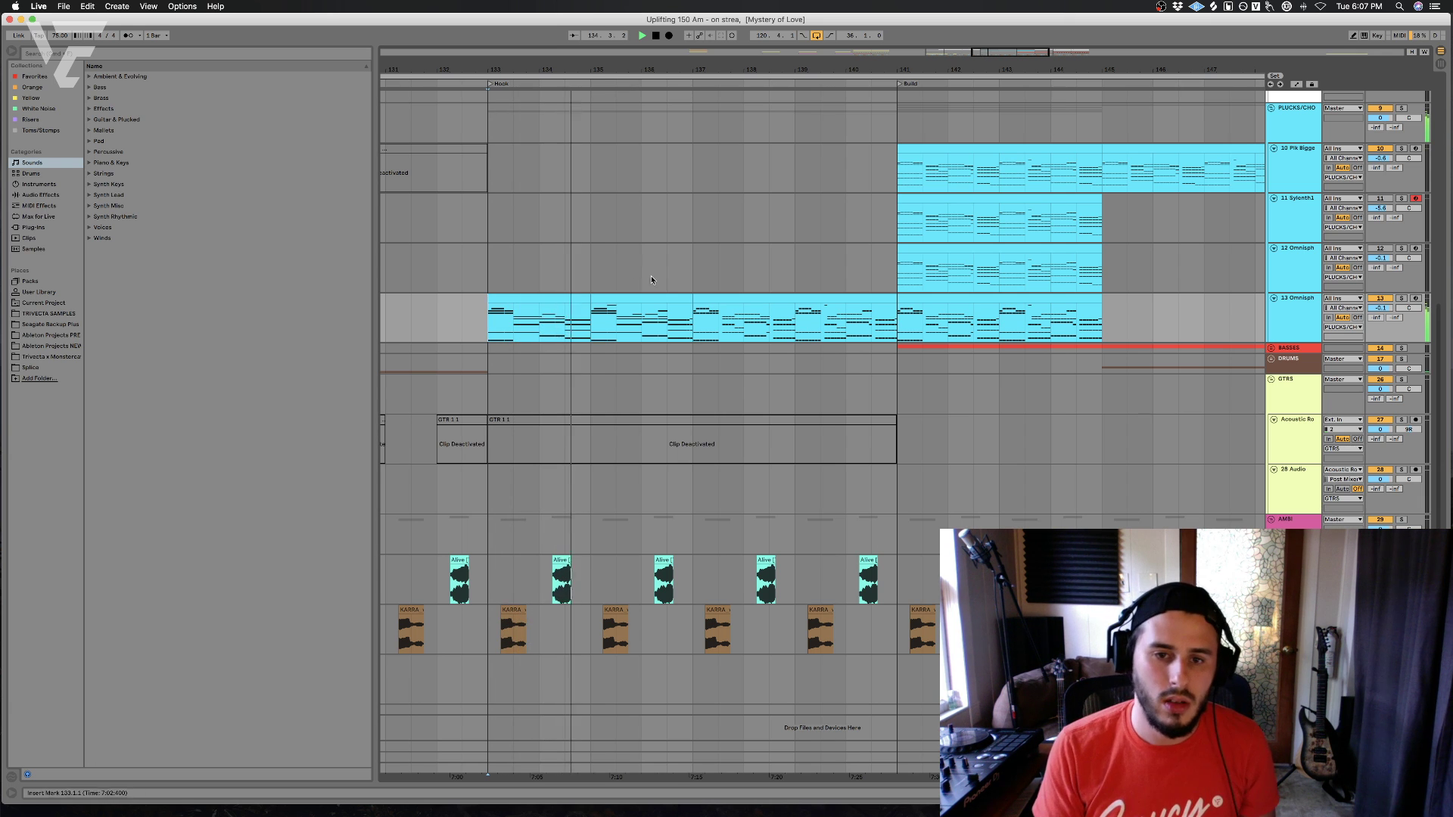
{"action": "scroll", "coordinate": [636, 270], "scroll_direction": "up", "scroll_amount": 10}
{"action": "key", "text": "space"}
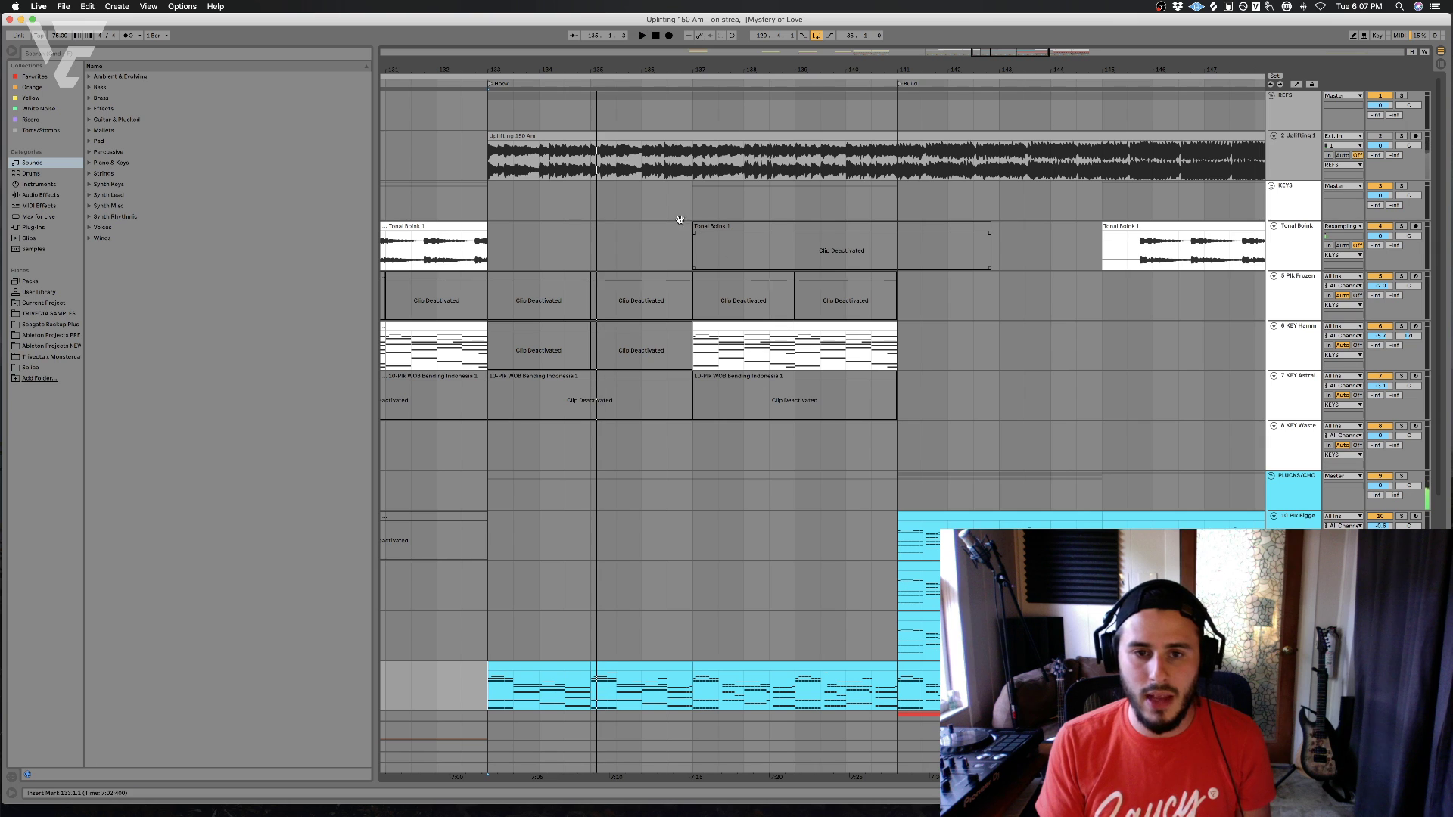
{"action": "left_click", "coordinate": [423, 224]}
{"action": "key", "text": "super+d"}
{"action": "key", "text": "space"}
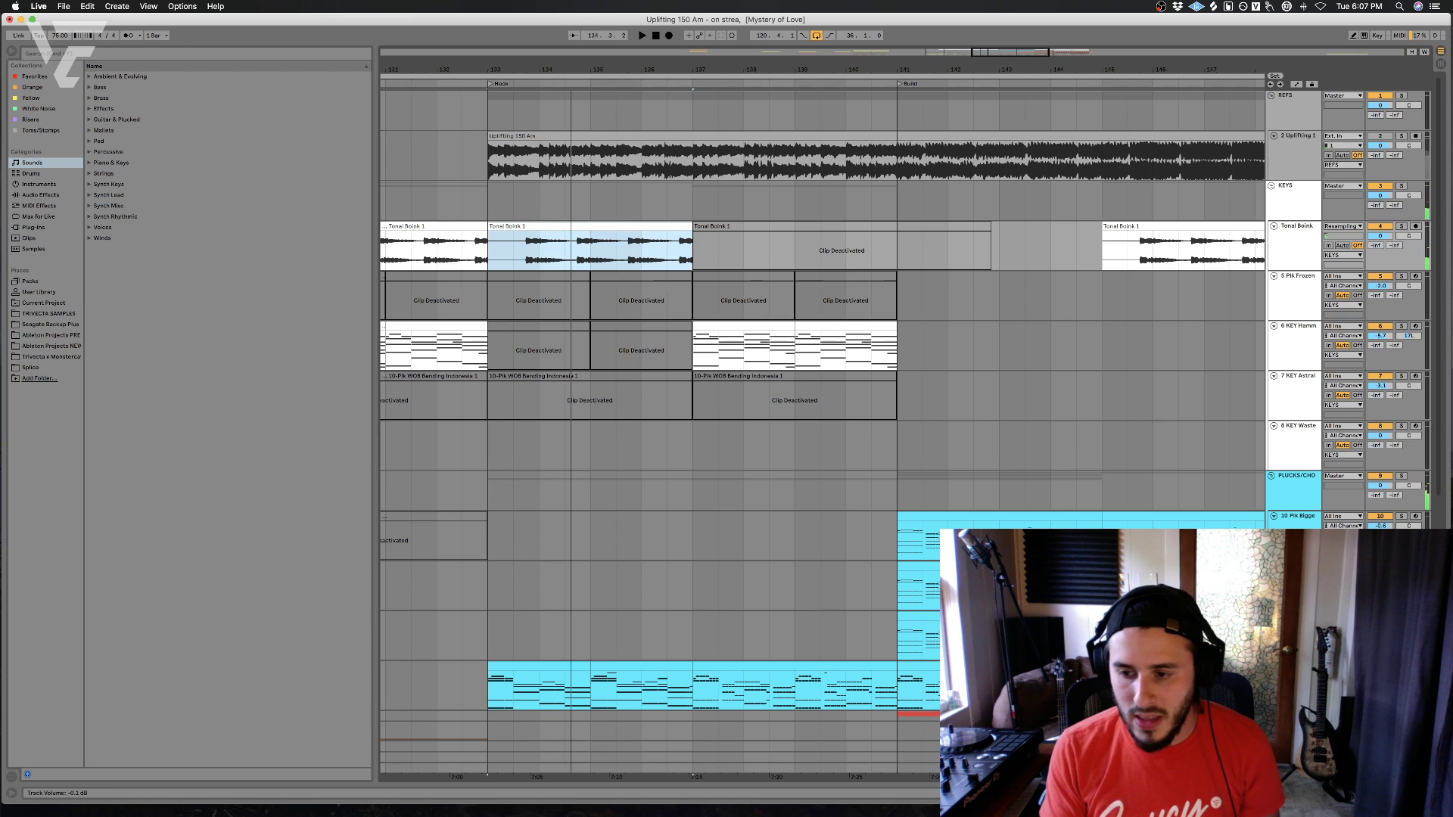
{"action": "key", "text": "space"}
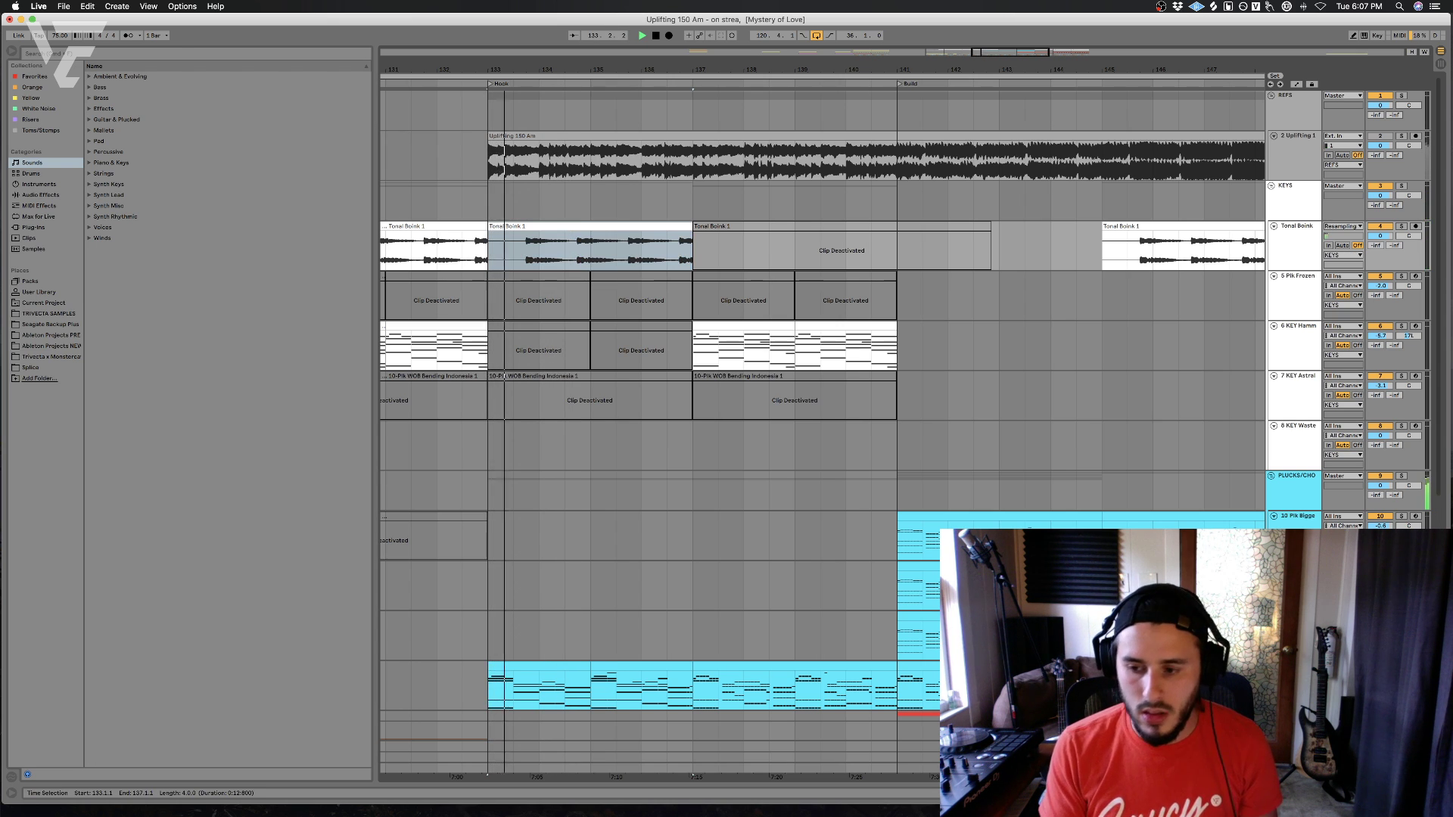
{"action": "key", "text": "Tab"}
{"action": "key", "text": "Tab"}
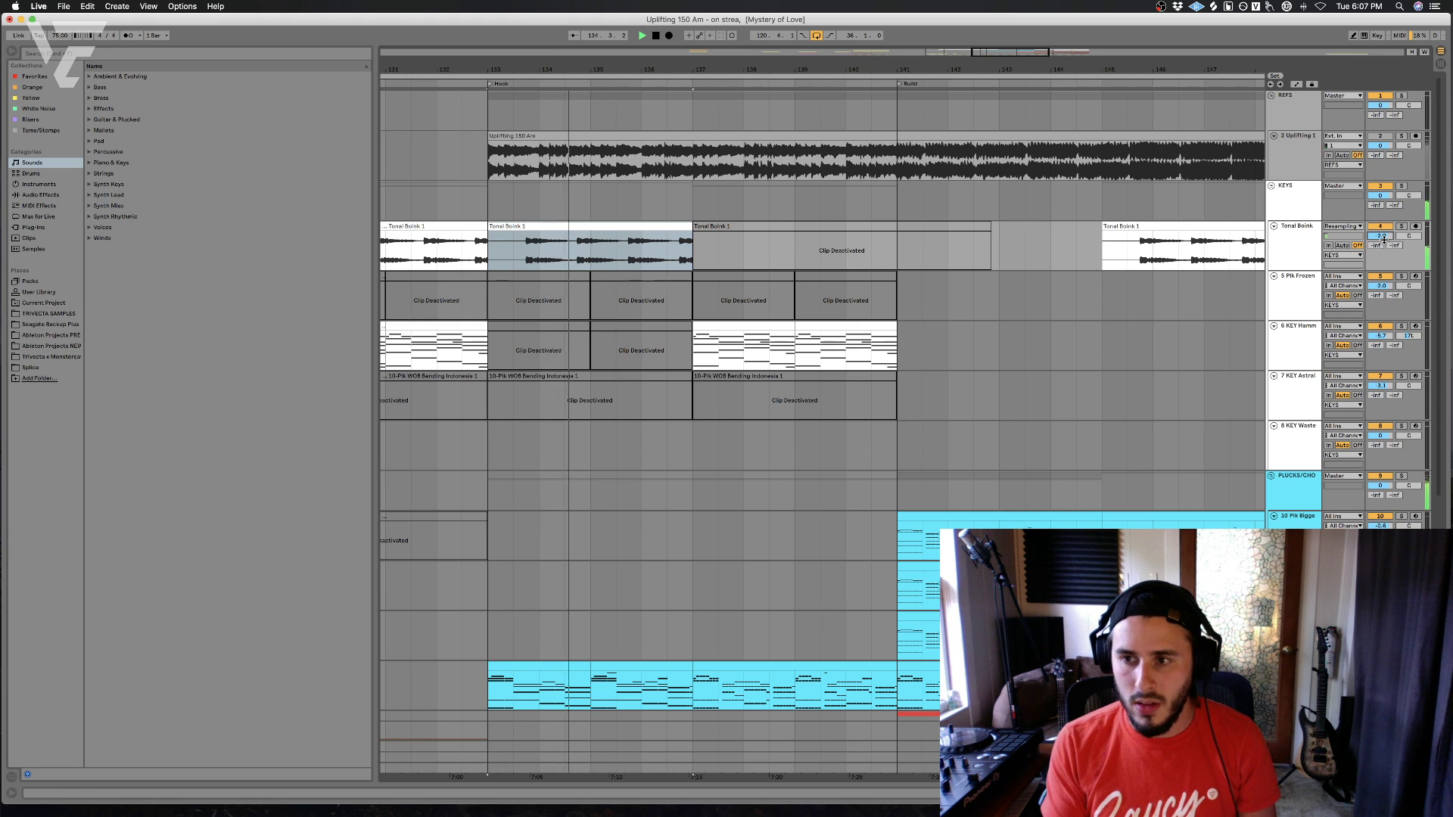
- Duplicate the Tonal Boink clip into bars 137 to 141 and extend the first hook copy to 137.3
{"action": "left_click_drag", "start_coordinate": [486, 255], "coordinate": [697, 252]}
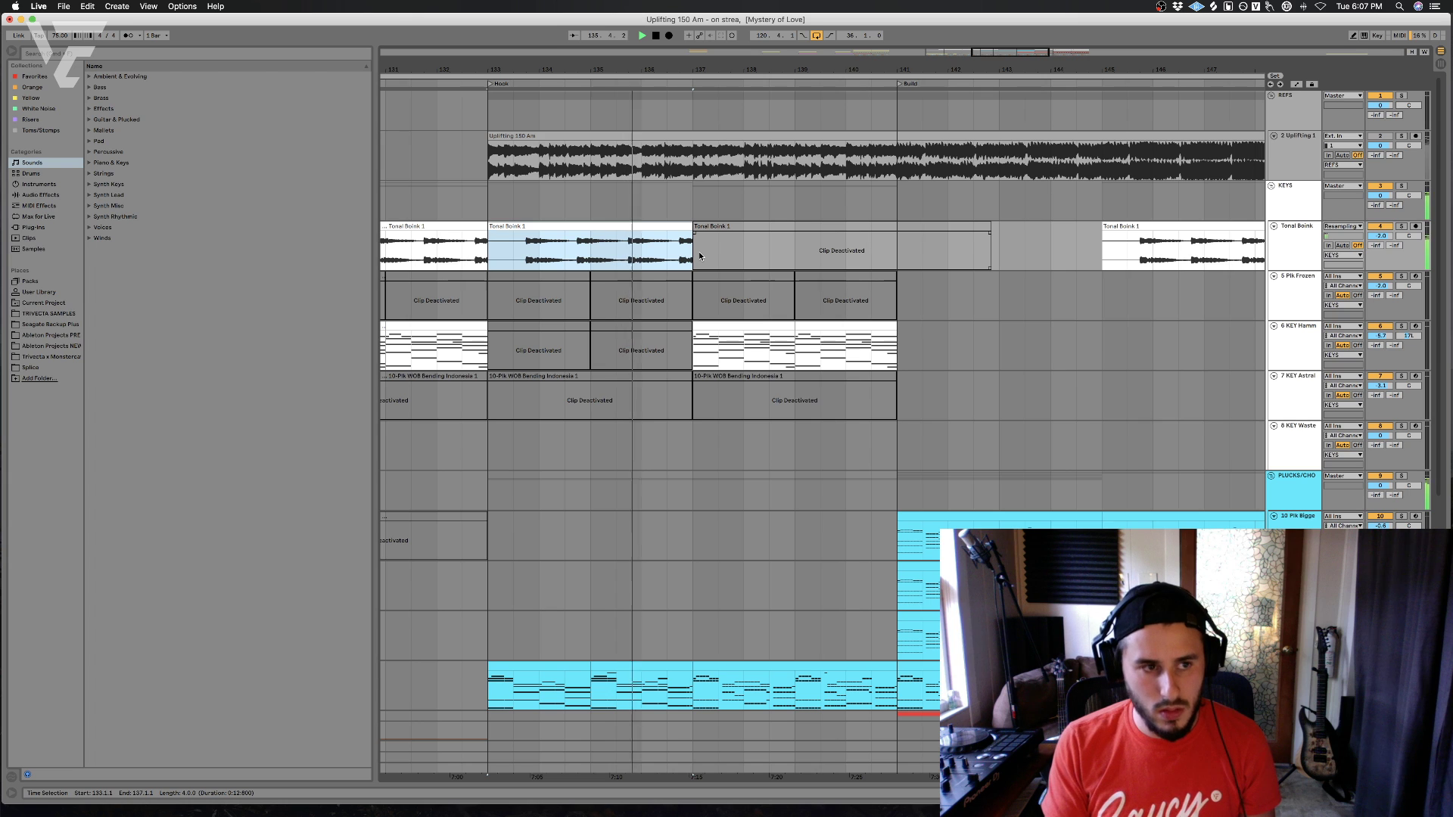
{"action": "key", "text": "super+d"}
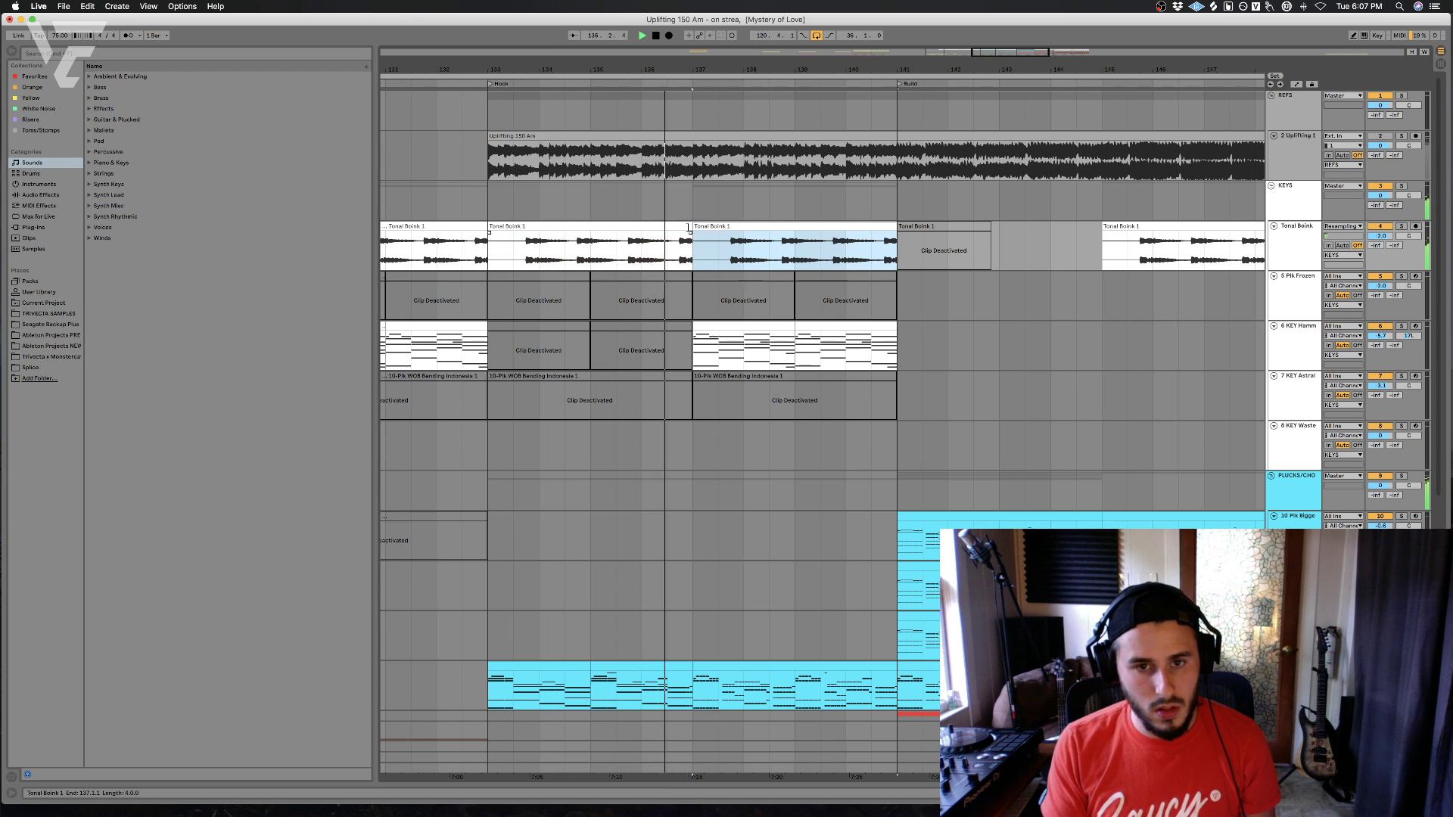
{"action": "key", "text": "super+z"}
{"action": "left_click", "coordinate": [656, 258]}
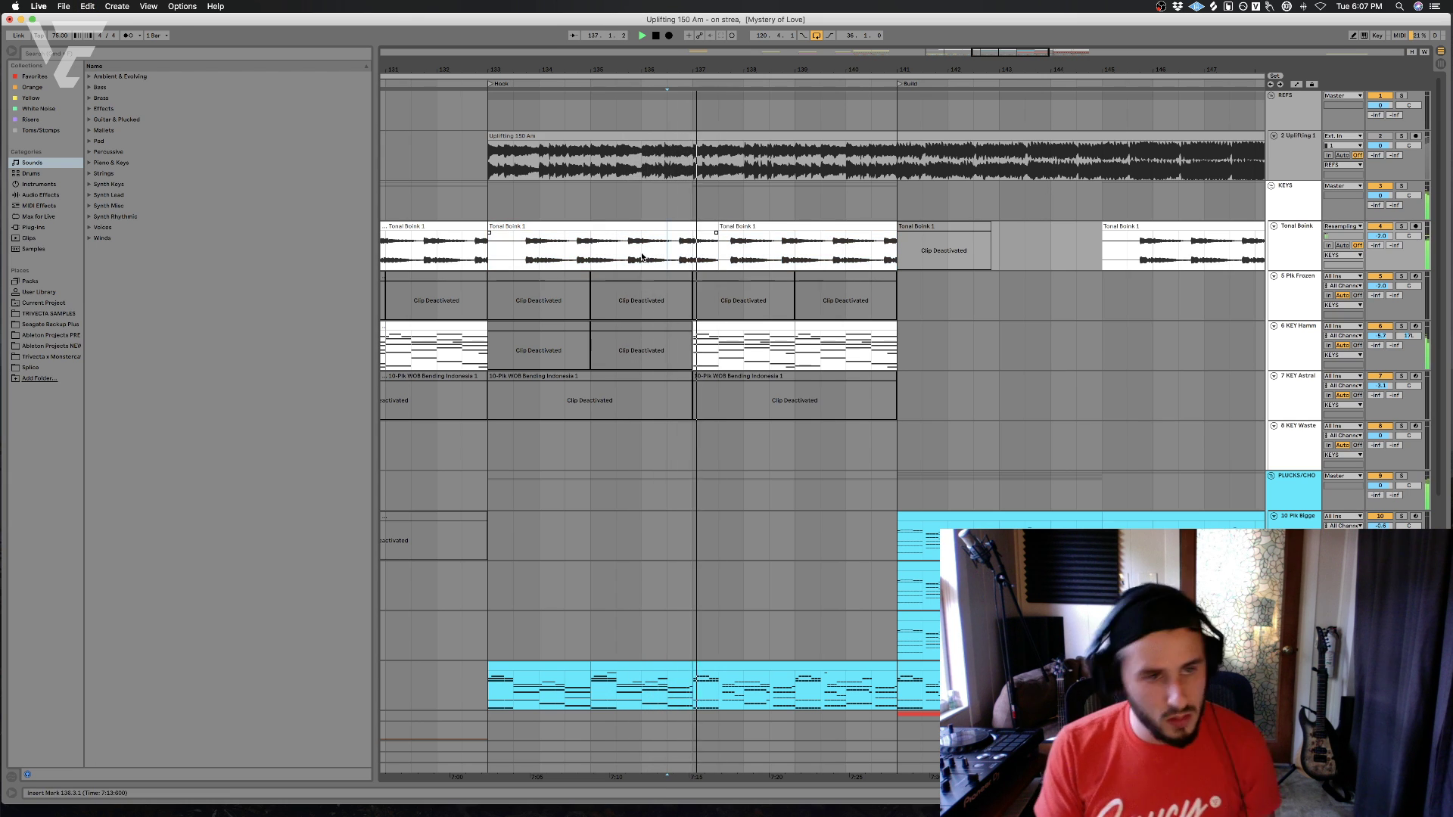
{"action": "scroll", "coordinate": [760, 348], "scroll_direction": "down", "scroll_amount": 5}
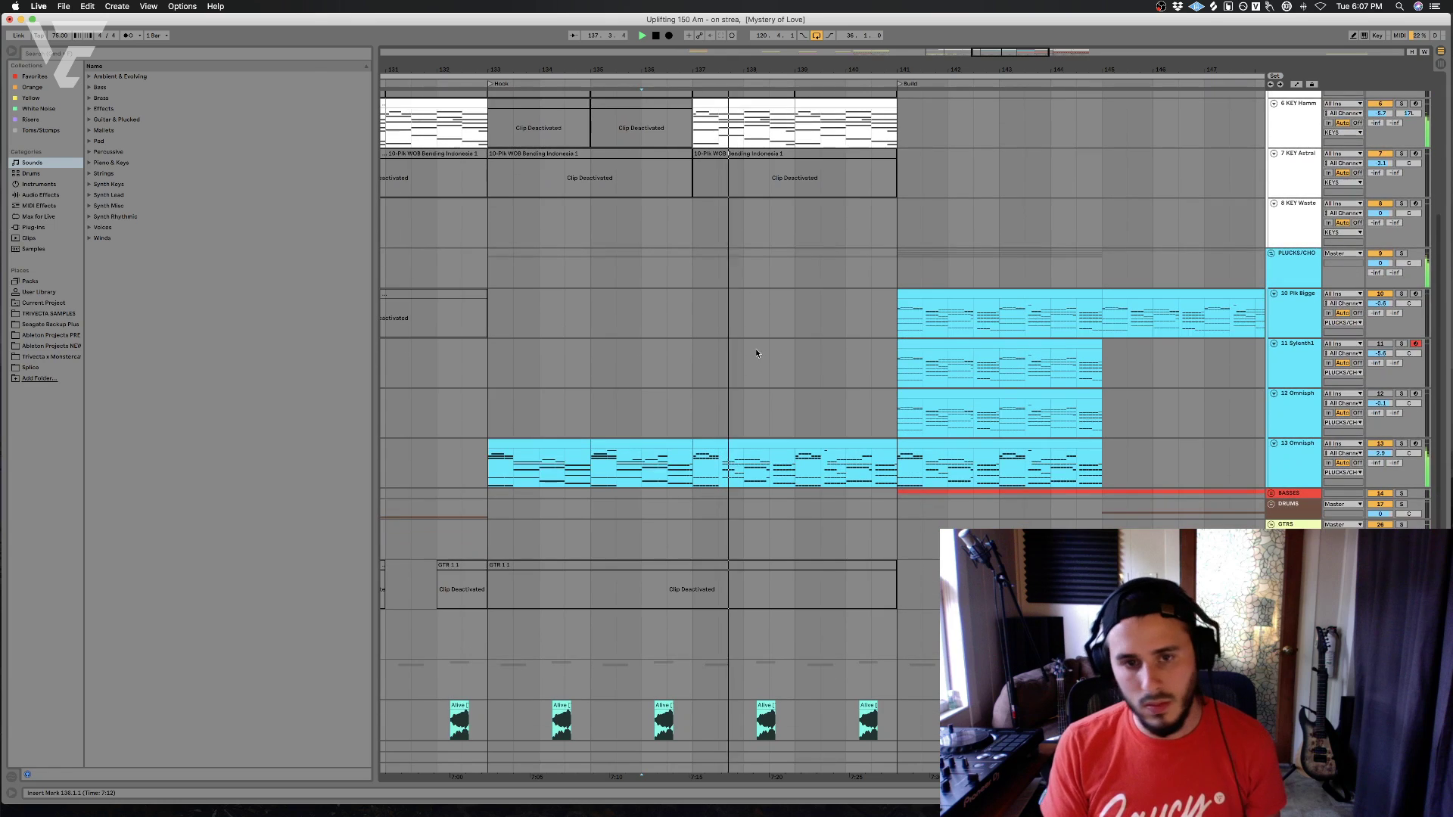
{"action": "scroll", "coordinate": [668, 319], "scroll_direction": "up", "scroll_amount": 5}
- Deactivate both Tonal Boink clips in the hook and listen from the start of the Build
{"action": "left_click", "coordinate": [681, 226]}
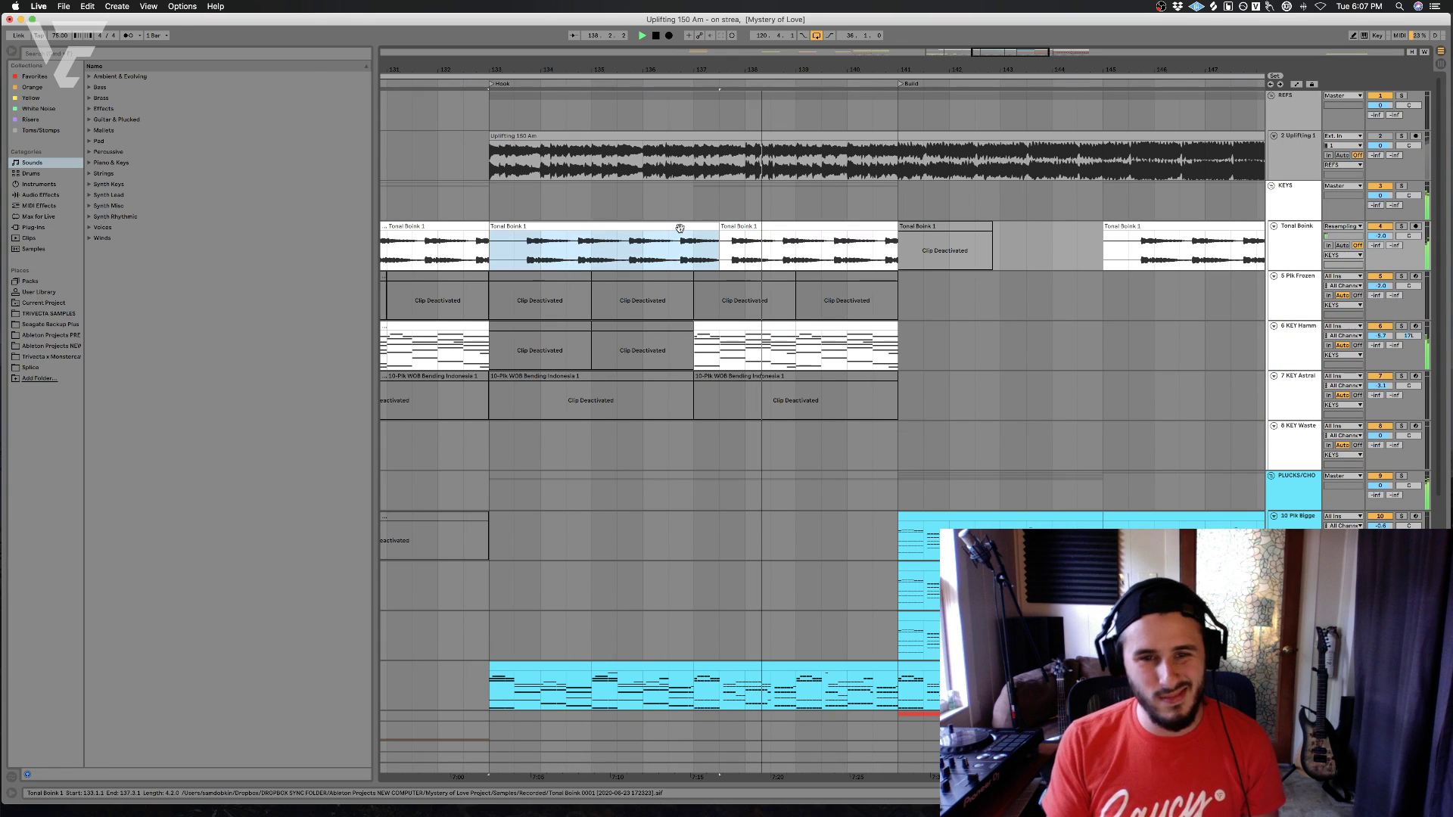
{"action": "key", "text": "0"}
{"action": "left_click", "coordinate": [751, 228]}
{"action": "key", "text": "0"}
{"action": "key", "text": "space"}
{"action": "left_click", "coordinate": [566, 378]}
{"action": "scroll", "coordinate": [681, 469], "scroll_direction": "down", "scroll_amount": 3}
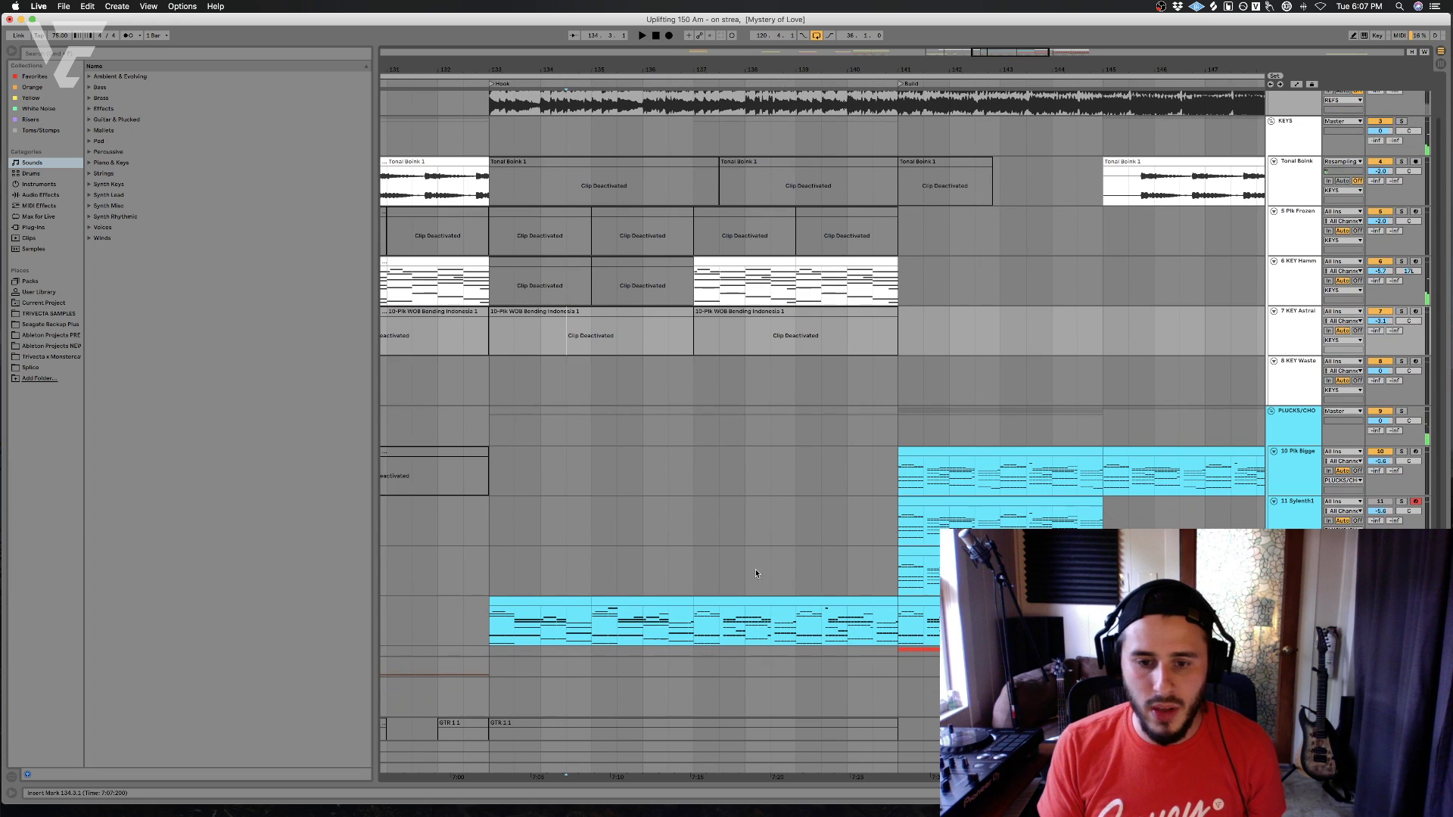
{"action": "left_click", "coordinate": [906, 533]}
{"action": "key", "text": "space"}
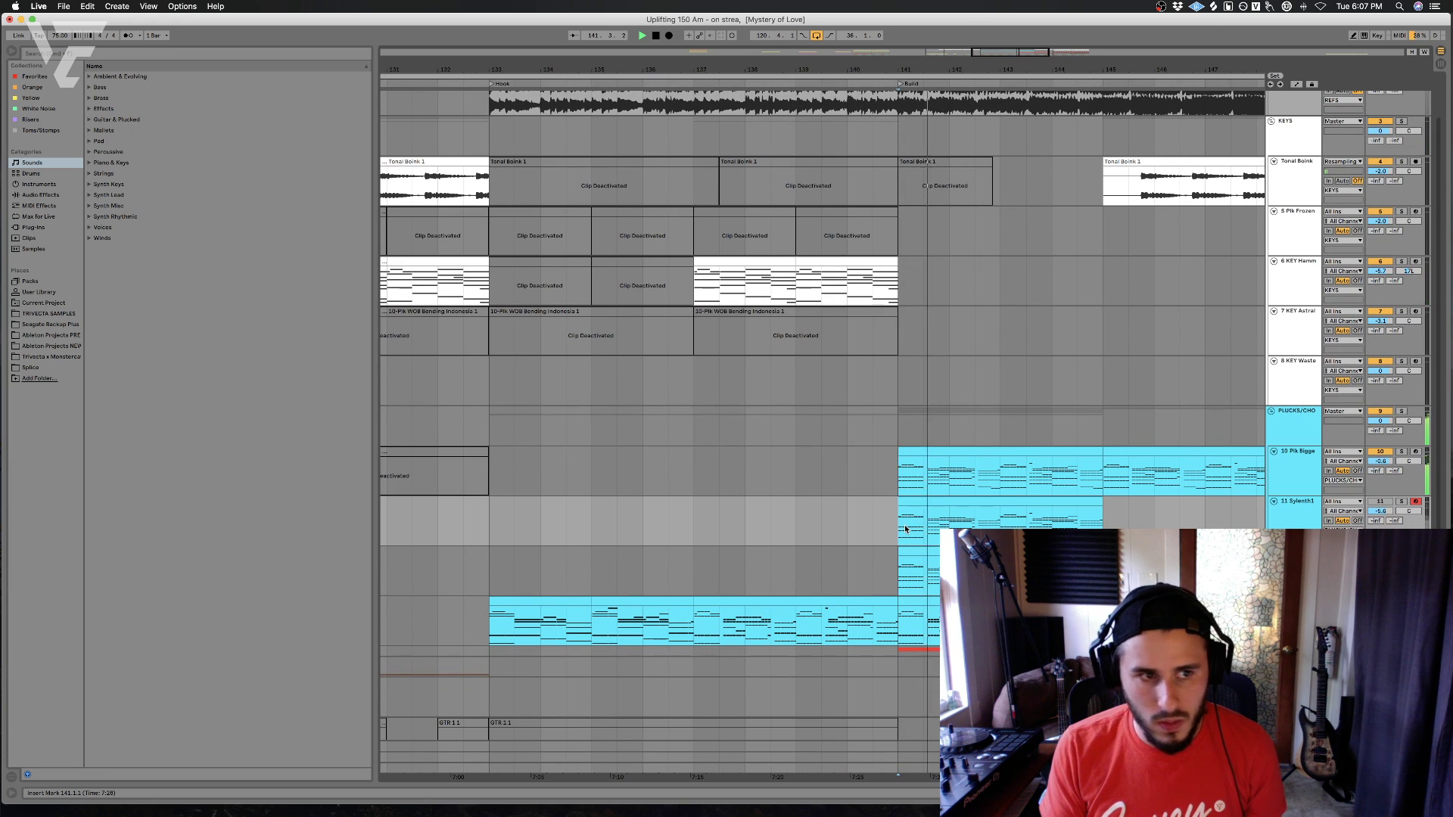
- Replace the Omnisphere clips in bars 137 to 141 with a duplicate of bars 133 to 137 and play from the Hook
{"action": "left_click", "coordinate": [641, 601], "text": "shift"}
{"action": "left_click", "coordinate": [578, 603]}
{"action": "left_click", "coordinate": [701, 603]}
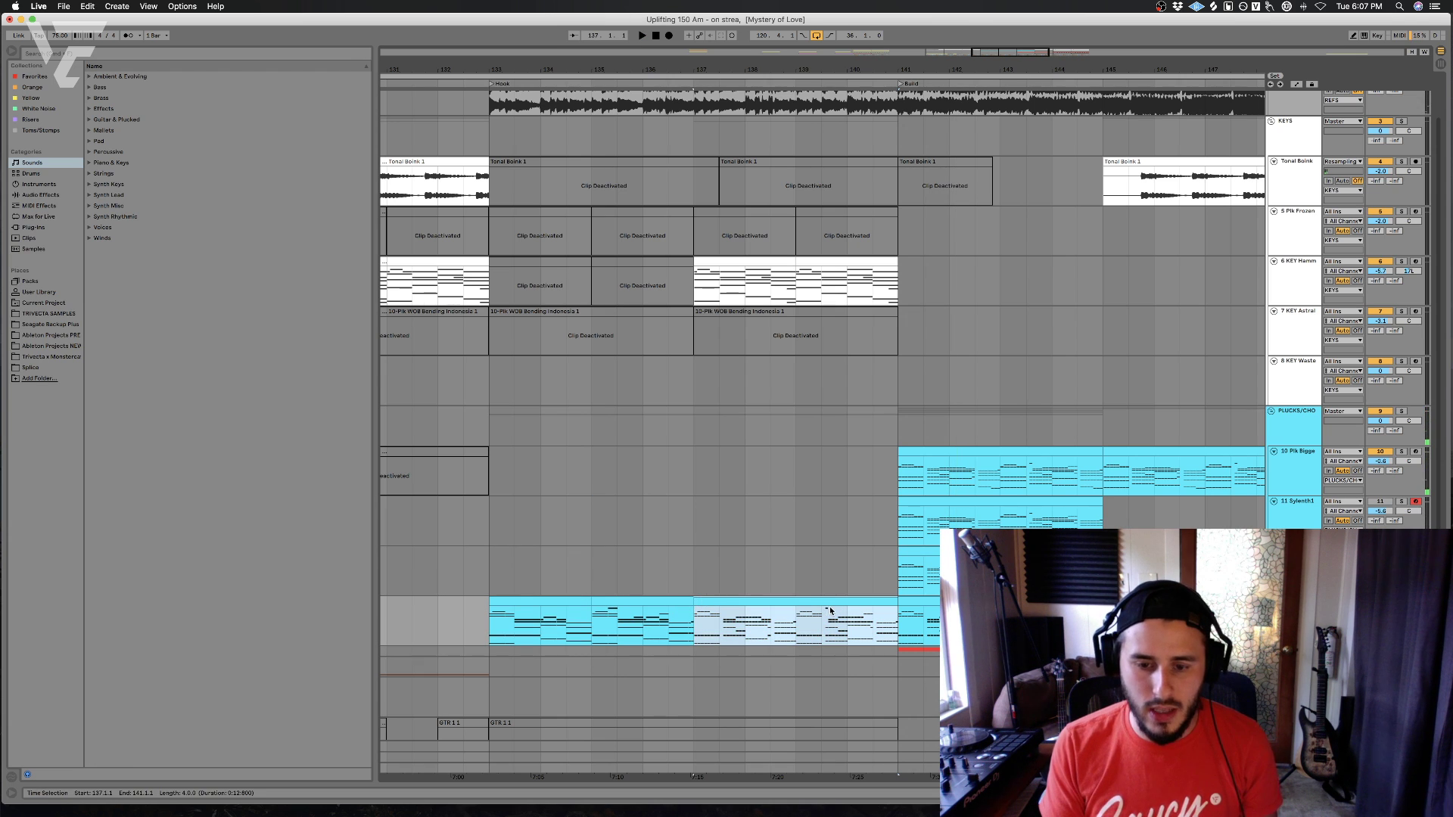
{"action": "key", "text": "Delete"}
{"action": "left_click", "coordinate": [633, 600]}
{"action": "left_click", "coordinate": [573, 601], "text": "shift"}
{"action": "key", "text": "super+d"}
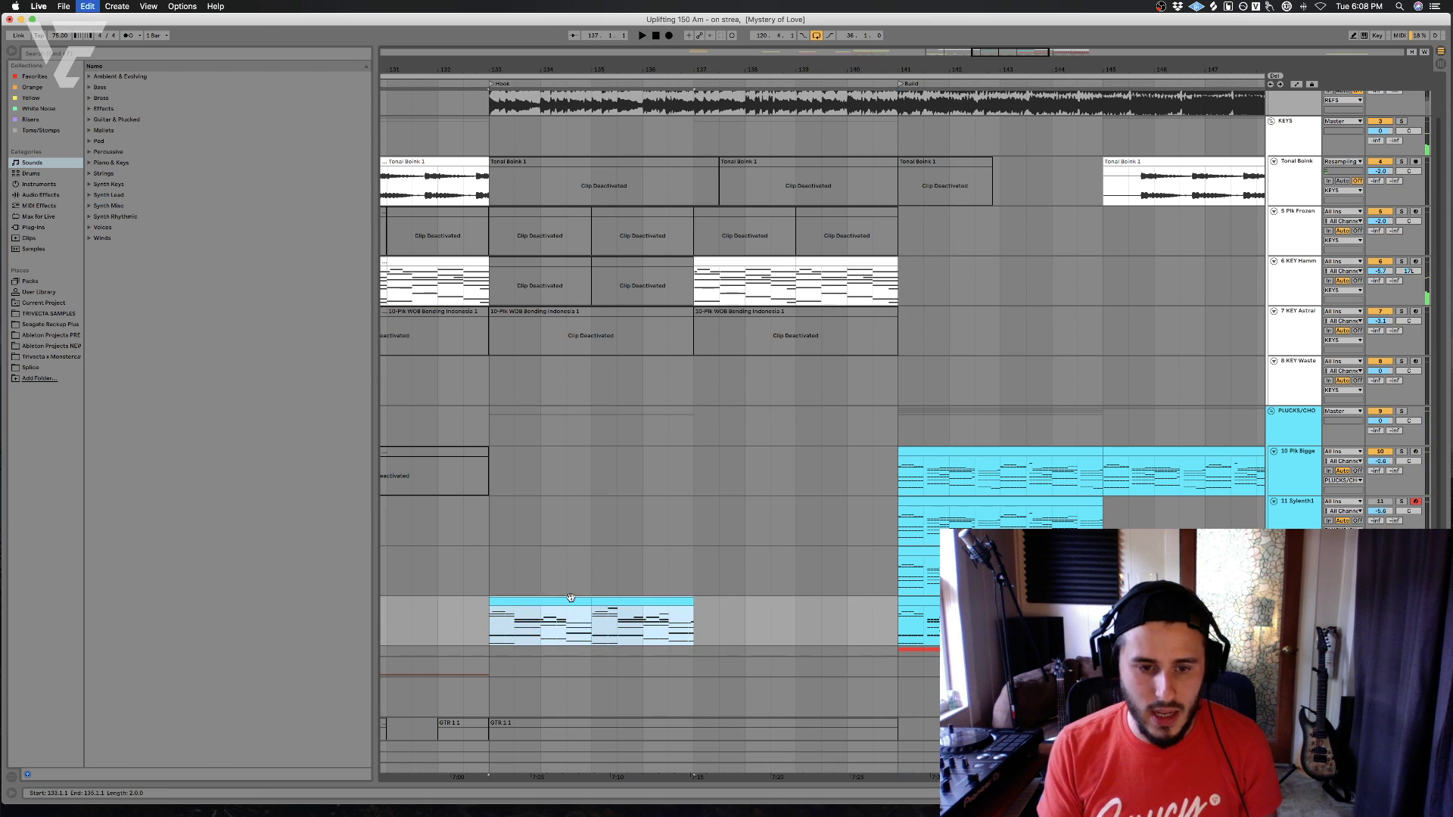
{"action": "left_click", "coordinate": [490, 586]}
{"action": "key", "text": "space"}
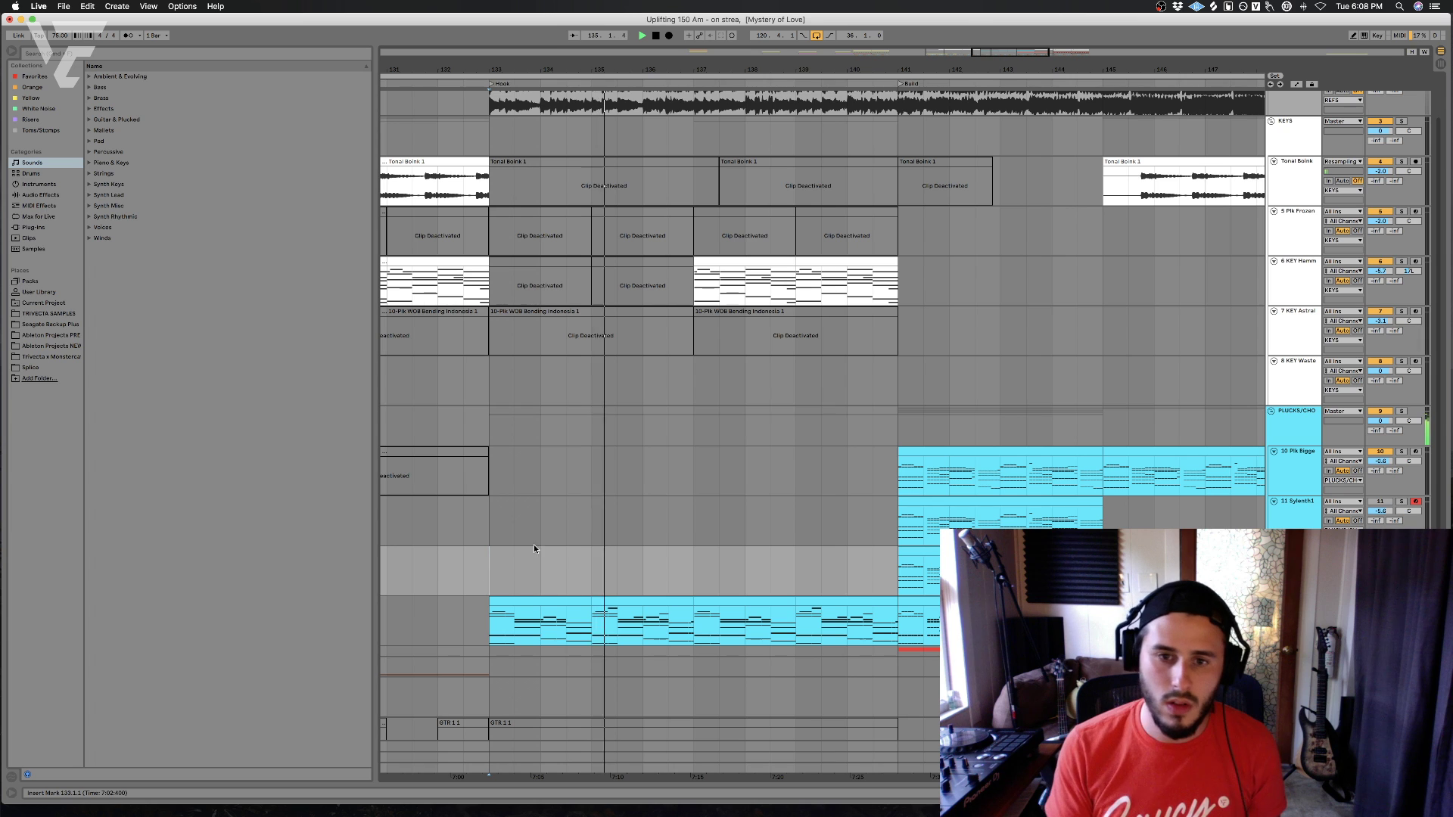
- Insert a new MIDI track below the hook's Omnisphere track and play the arrangement from bar 137
{"action": "left_click", "coordinate": [1295, 378]}
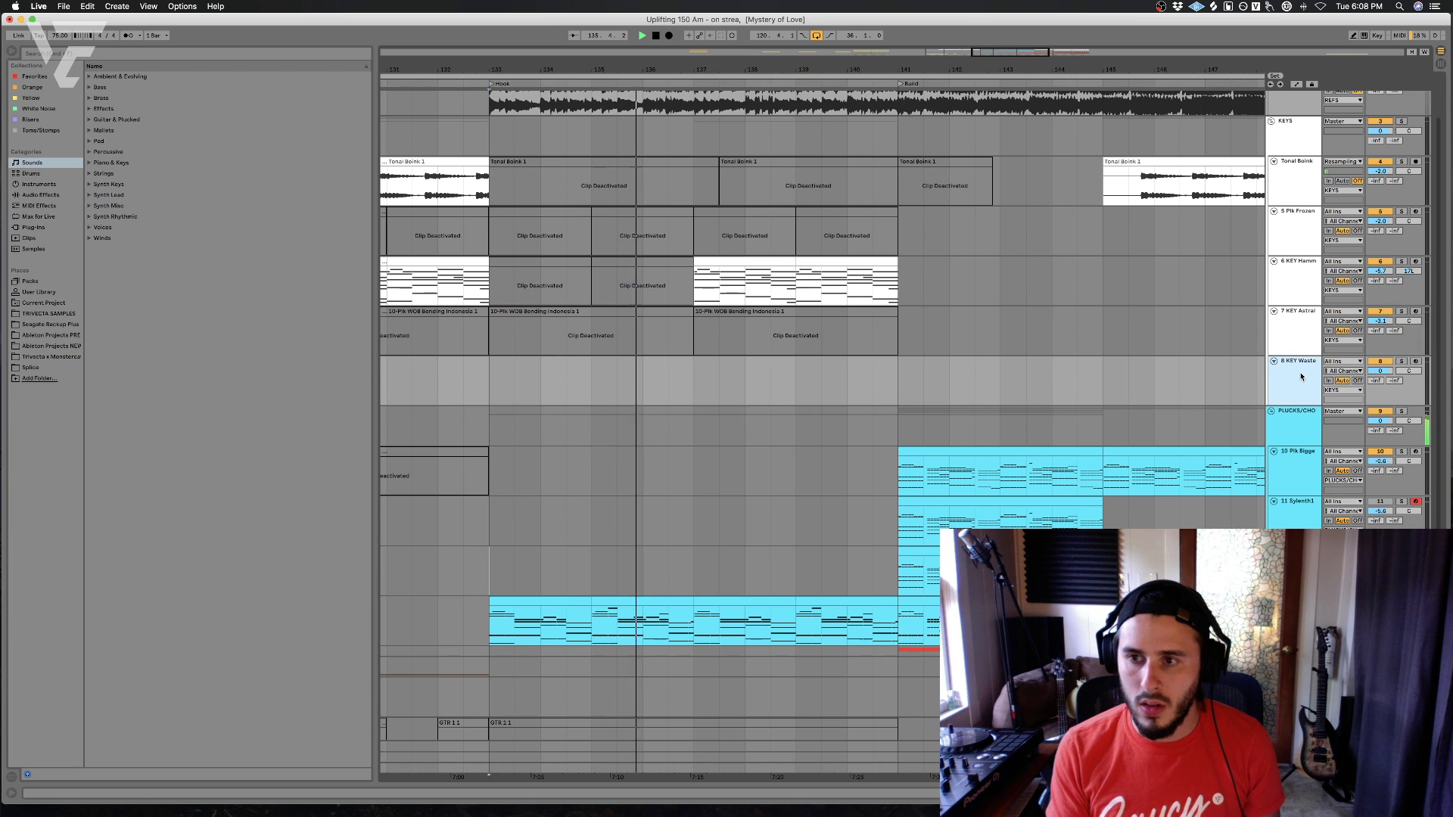
{"action": "scroll", "coordinate": [1302, 367], "scroll_direction": "up", "scroll_amount": 1}
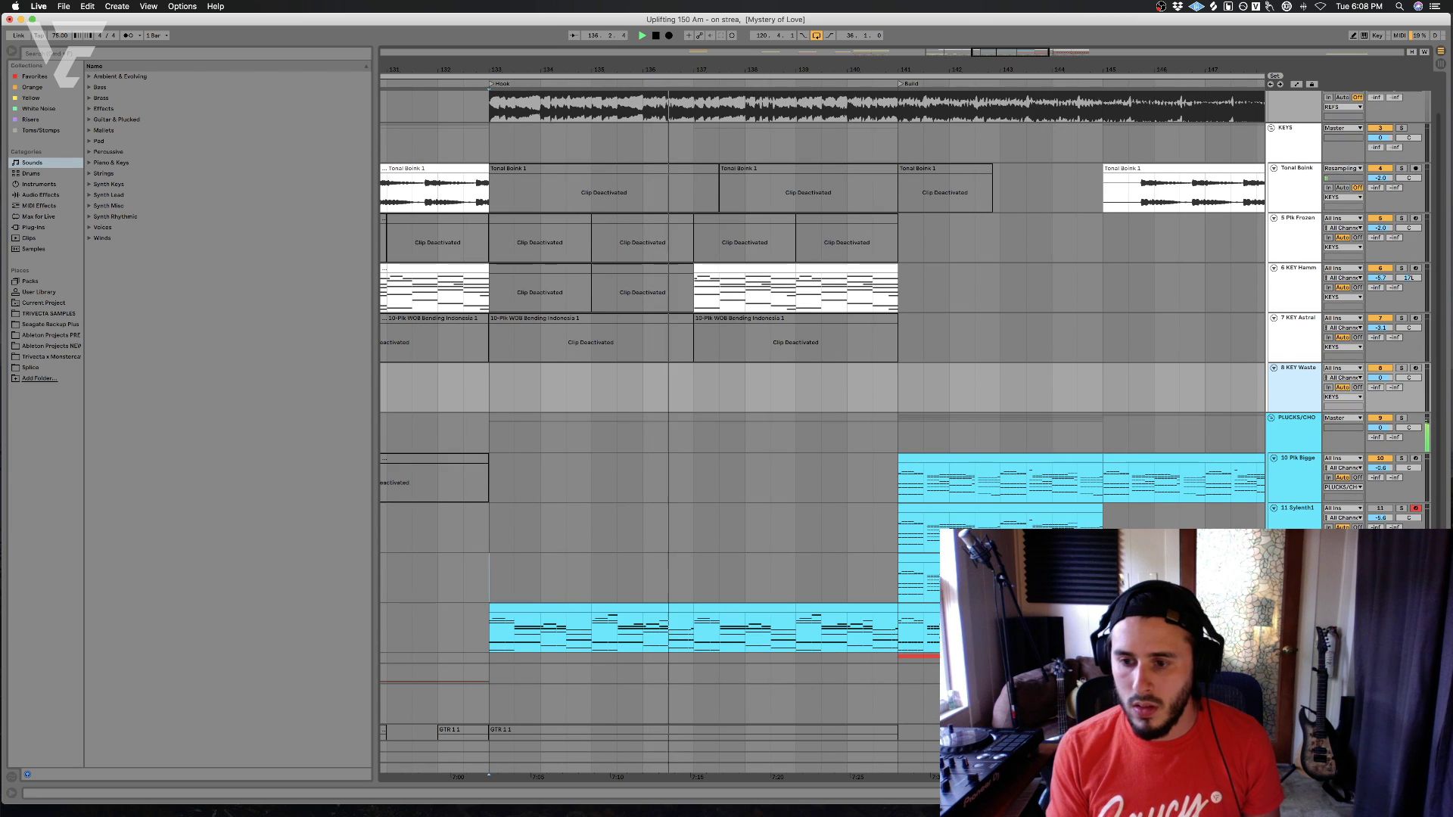
{"action": "left_click", "coordinate": [1295, 628]}
{"action": "key", "text": "super+shift+t"}
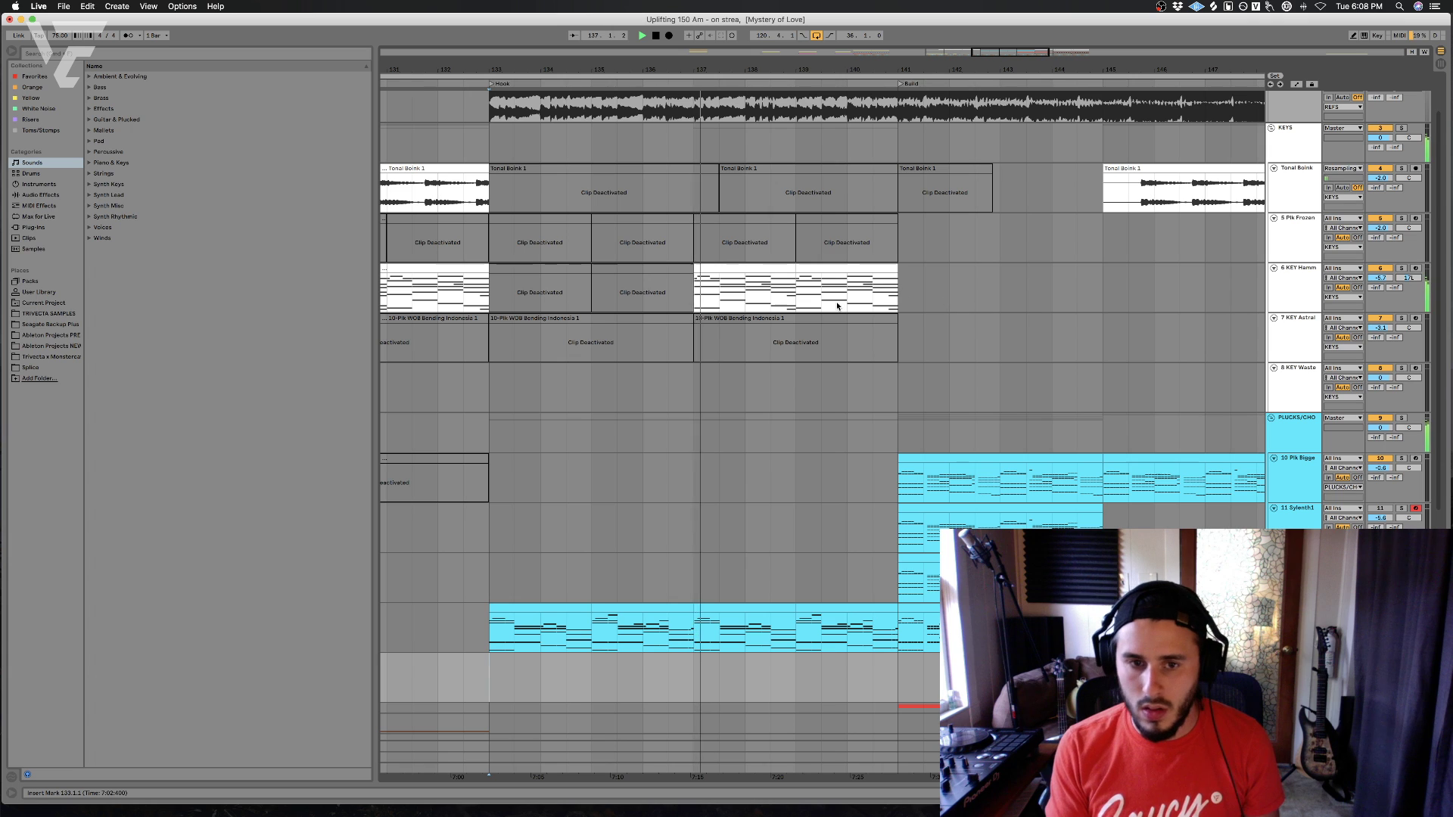
{"action": "left_click", "coordinate": [782, 269]}
{"action": "left_click", "coordinate": [805, 269], "text": "shift"}
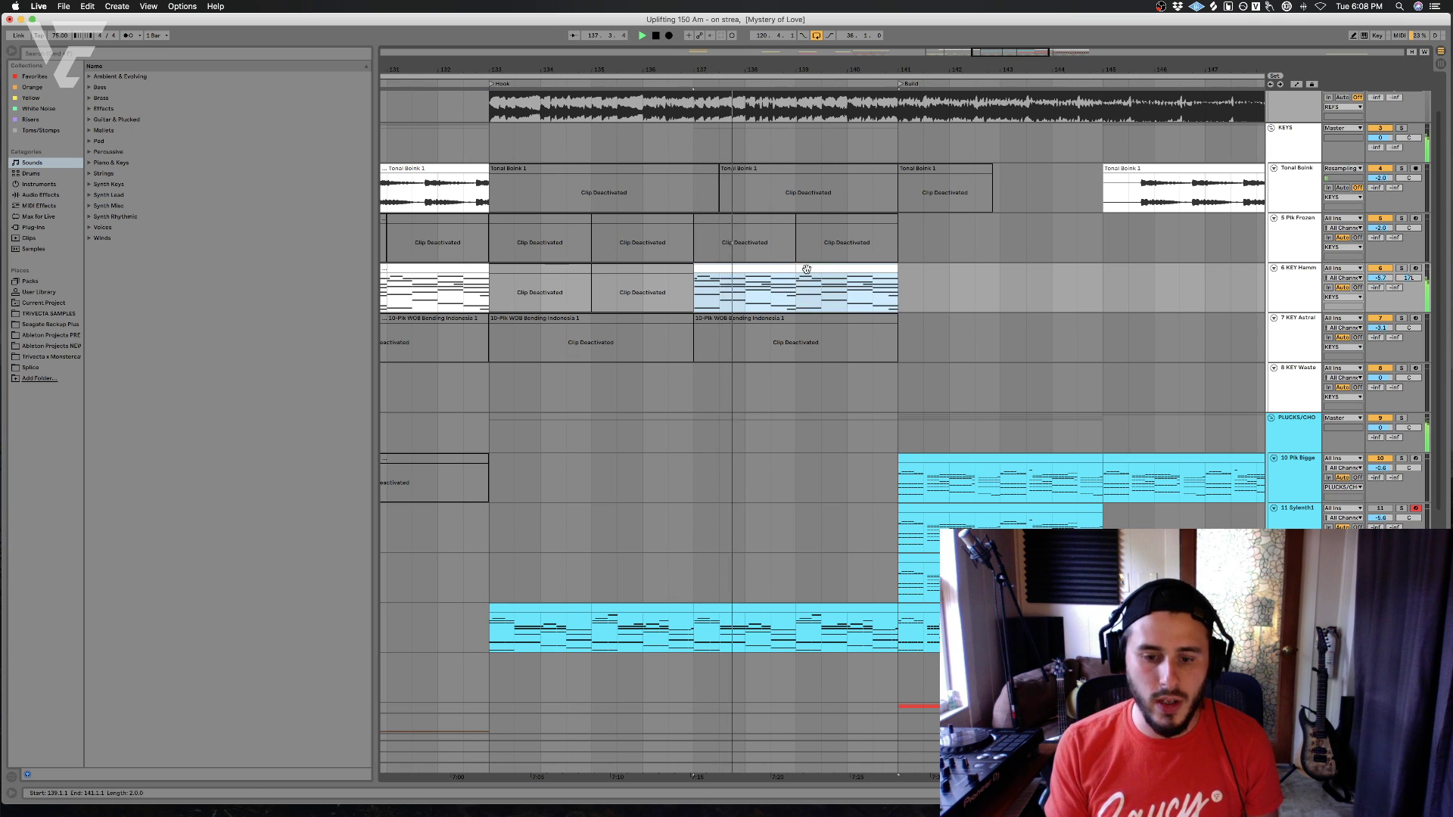
{"action": "left_click", "coordinate": [700, 679]}
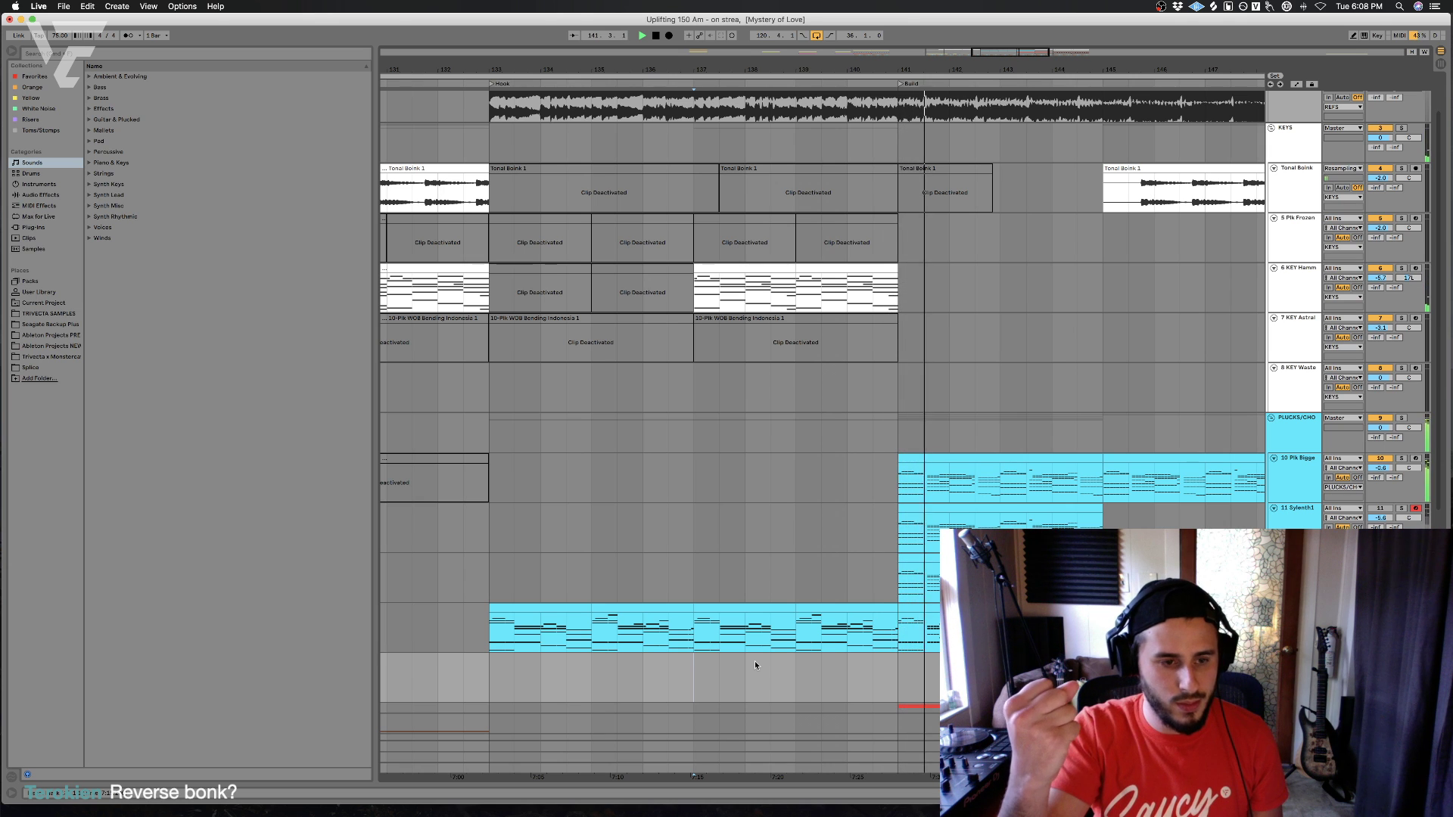
{"action": "key", "text": "space"}
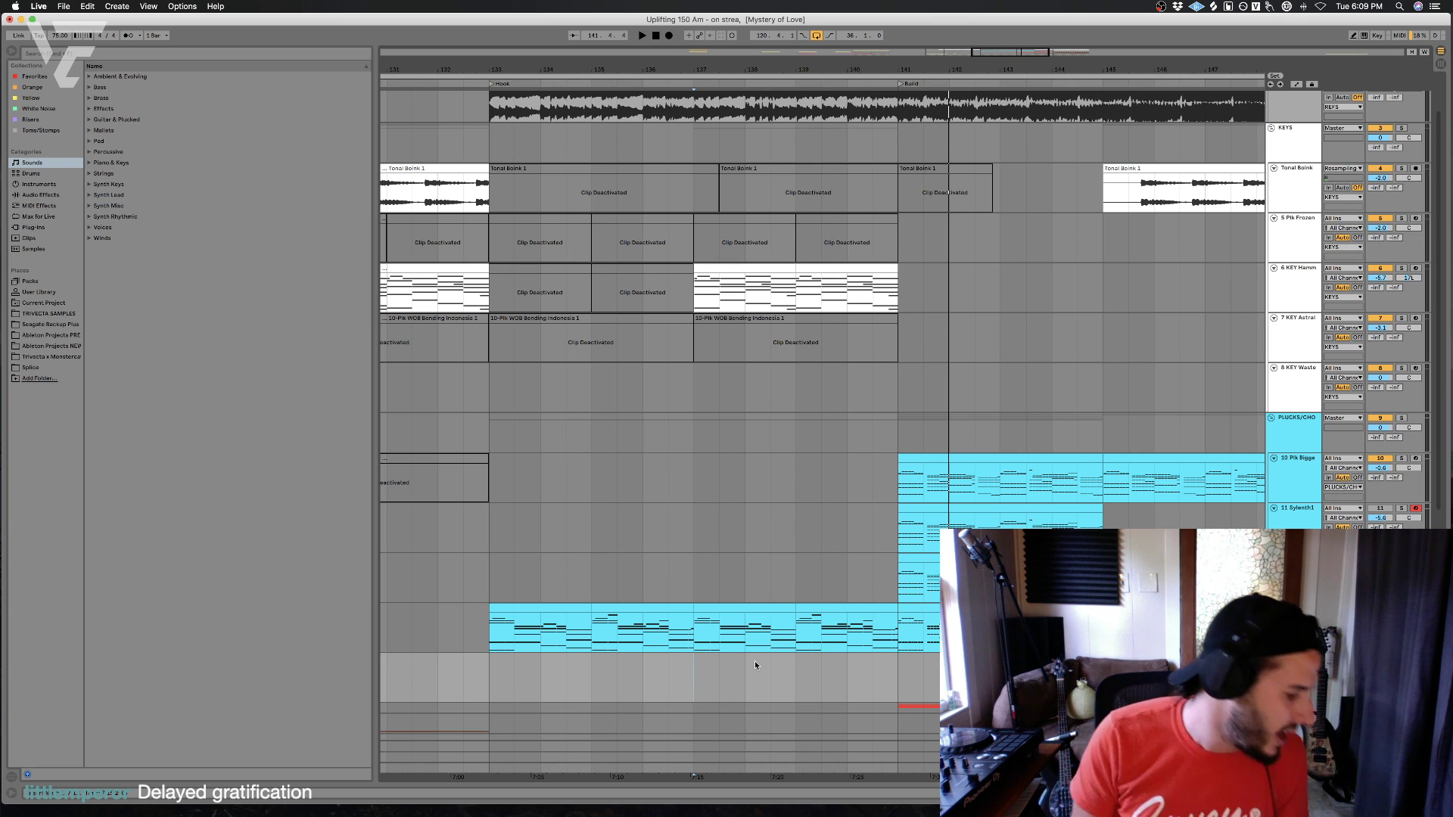
{"action": "key", "text": "space"}
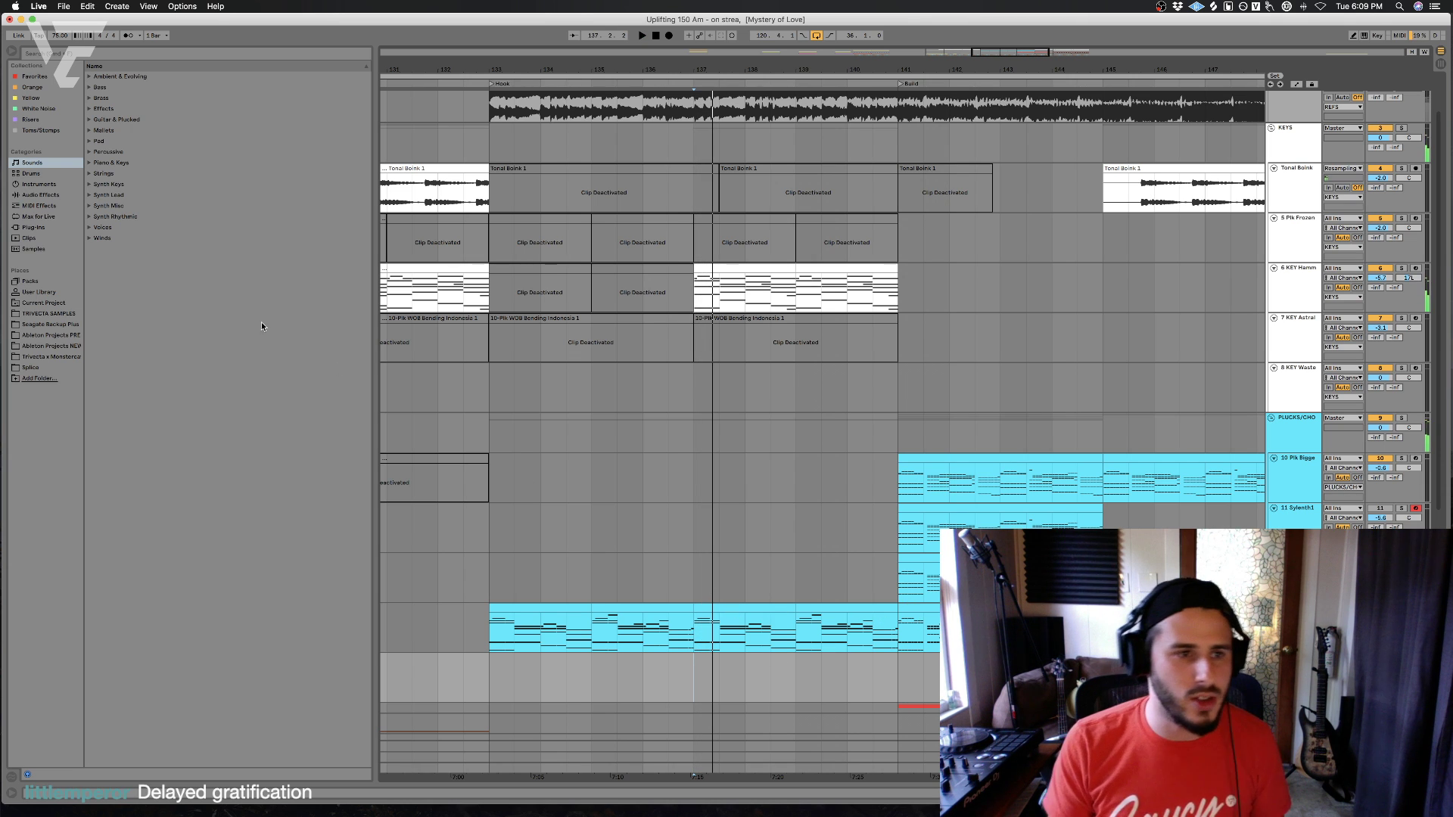
- Load the PAD Anjuna Pad preset from the Favorites collection onto the new MIDI track
{"action": "left_click", "coordinate": [32, 77]}
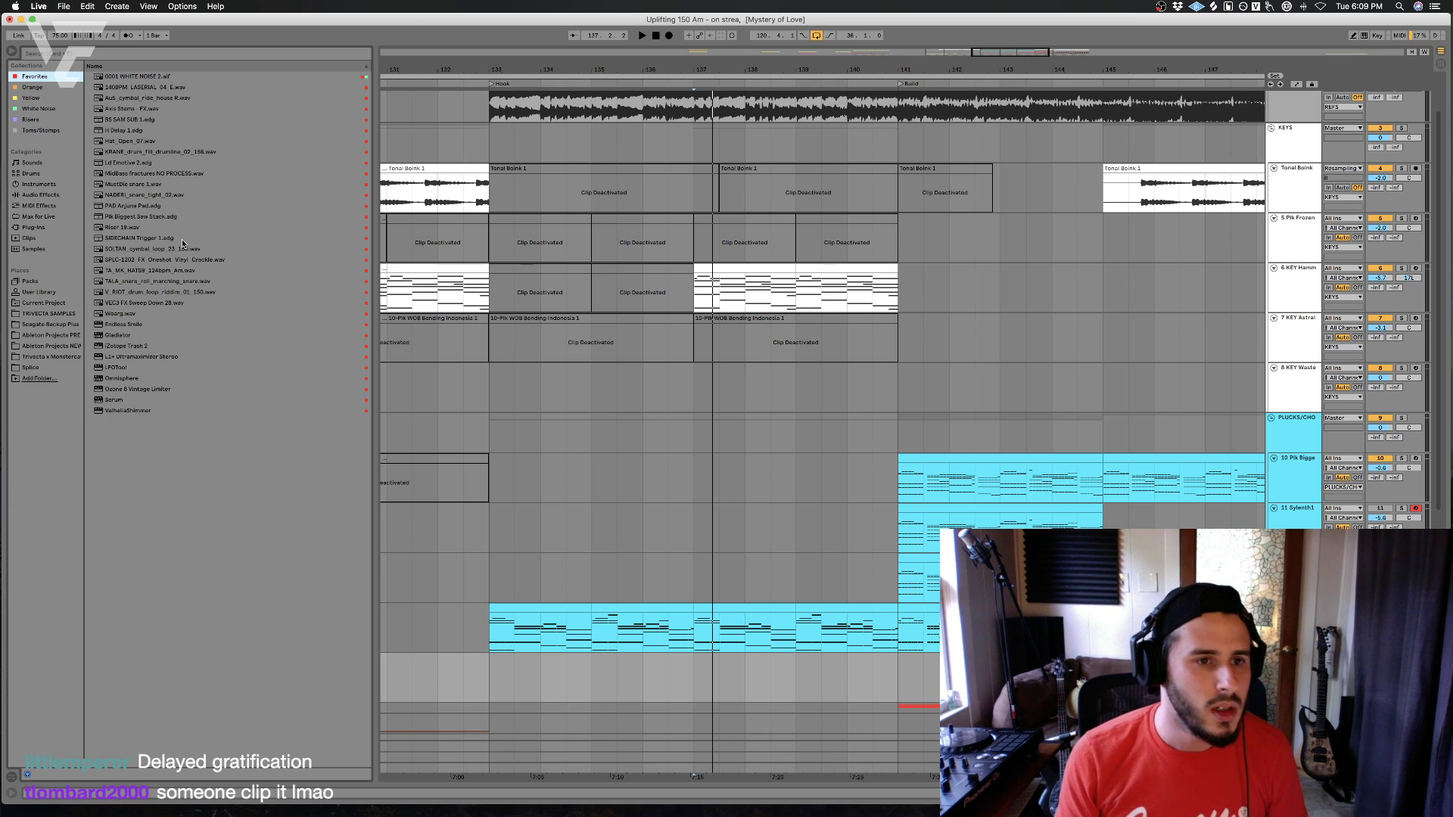
{"action": "left_click", "coordinate": [134, 206]}
{"action": "left_click_drag", "start_coordinate": [682, 658], "coordinate": [683, 659]}
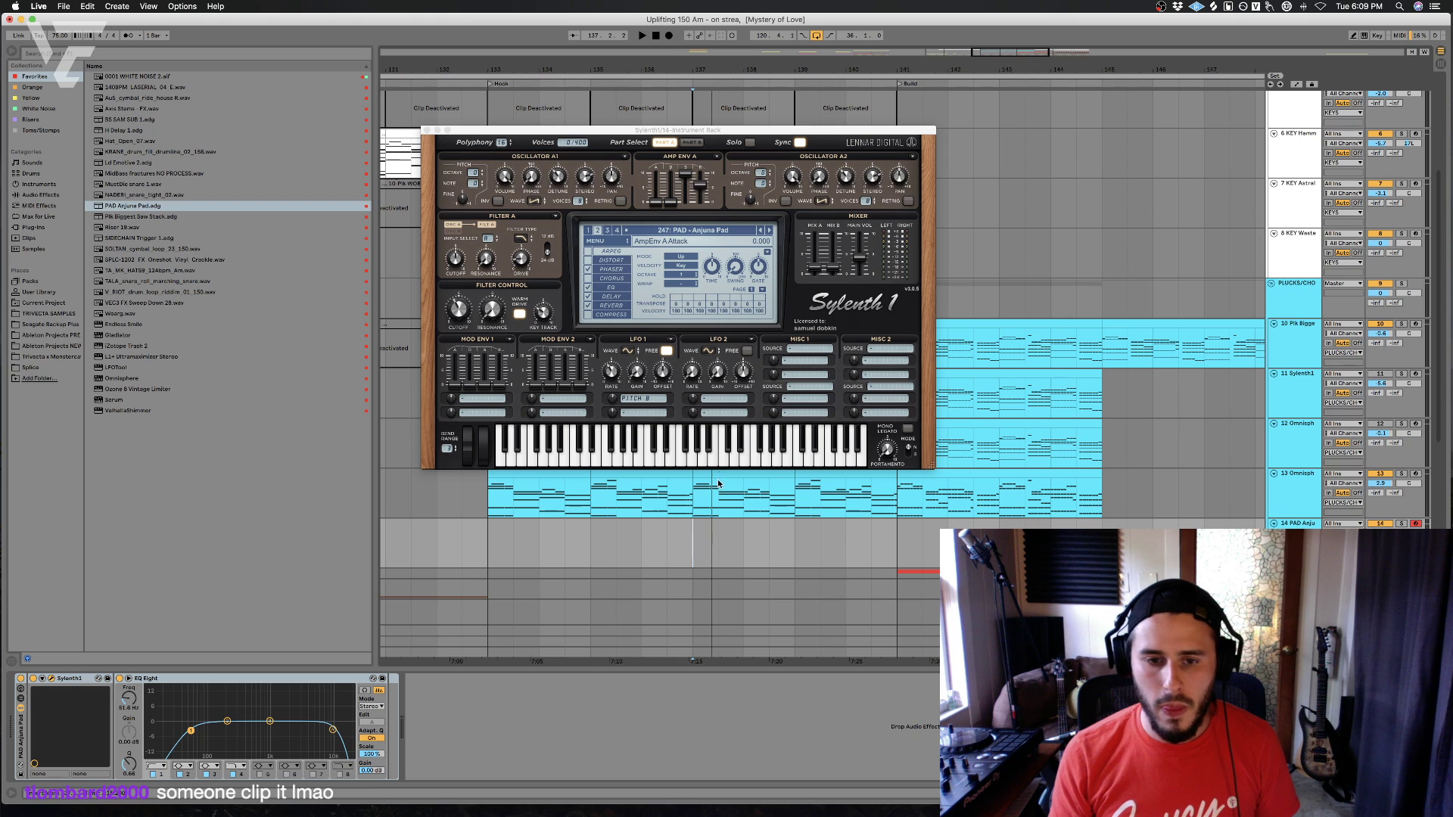
- Copy the Omnisphere clips from bars 137 to 141 onto the pad track at bar 137
{"action": "left_click", "coordinate": [717, 486]}
{"action": "left_click", "coordinate": [841, 474], "text": "shift"}
{"action": "key", "text": "super+c"}
{"action": "left_click", "coordinate": [701, 541]}
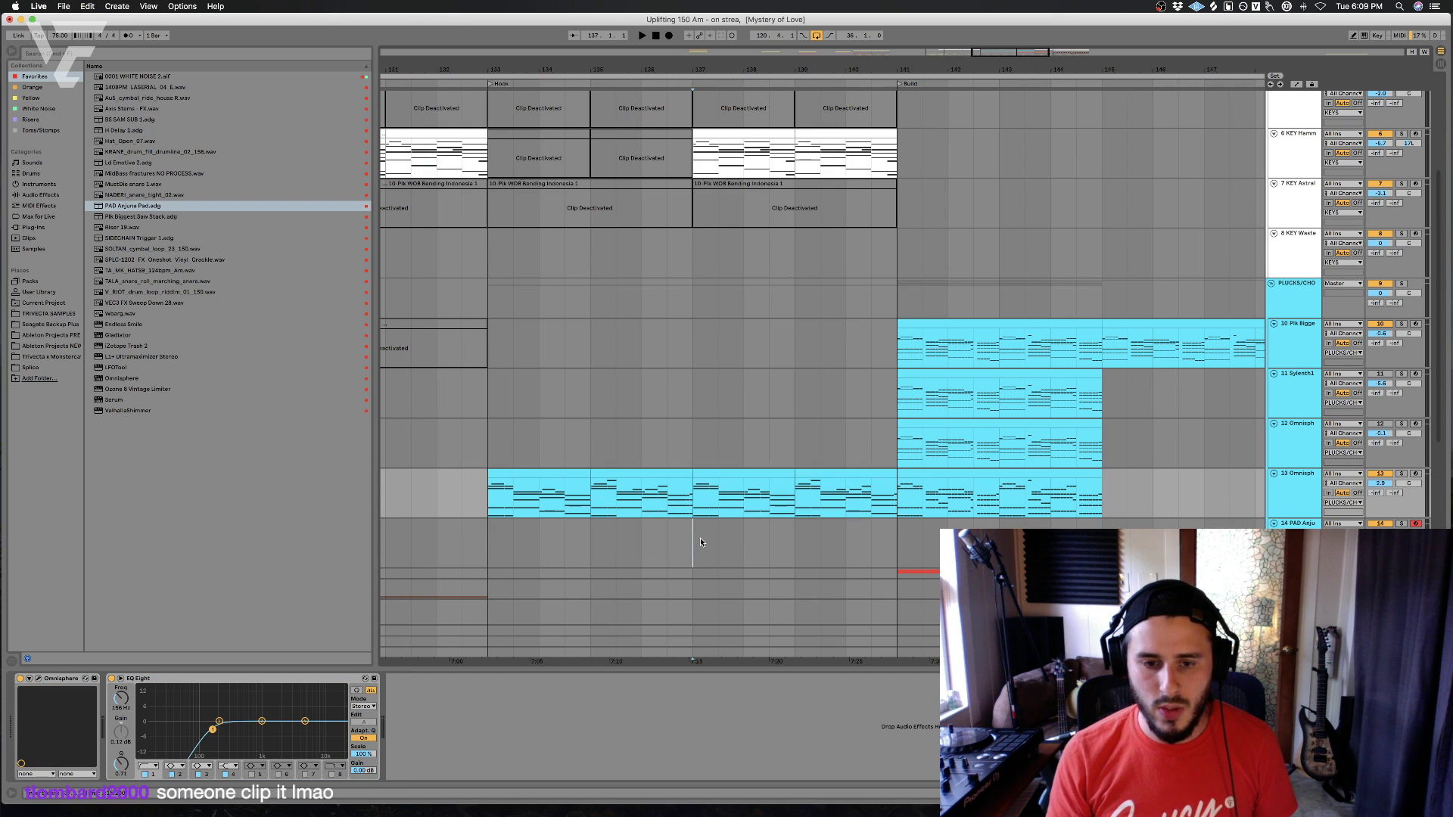
{"action": "key", "text": "super+v"}
- Solo the pad track, listen to it from bar 137 and close the Sylenth1 window
{"action": "left_click", "coordinate": [1401, 524]}
{"action": "left_click", "coordinate": [1402, 525]}
{"action": "key", "text": "space"}
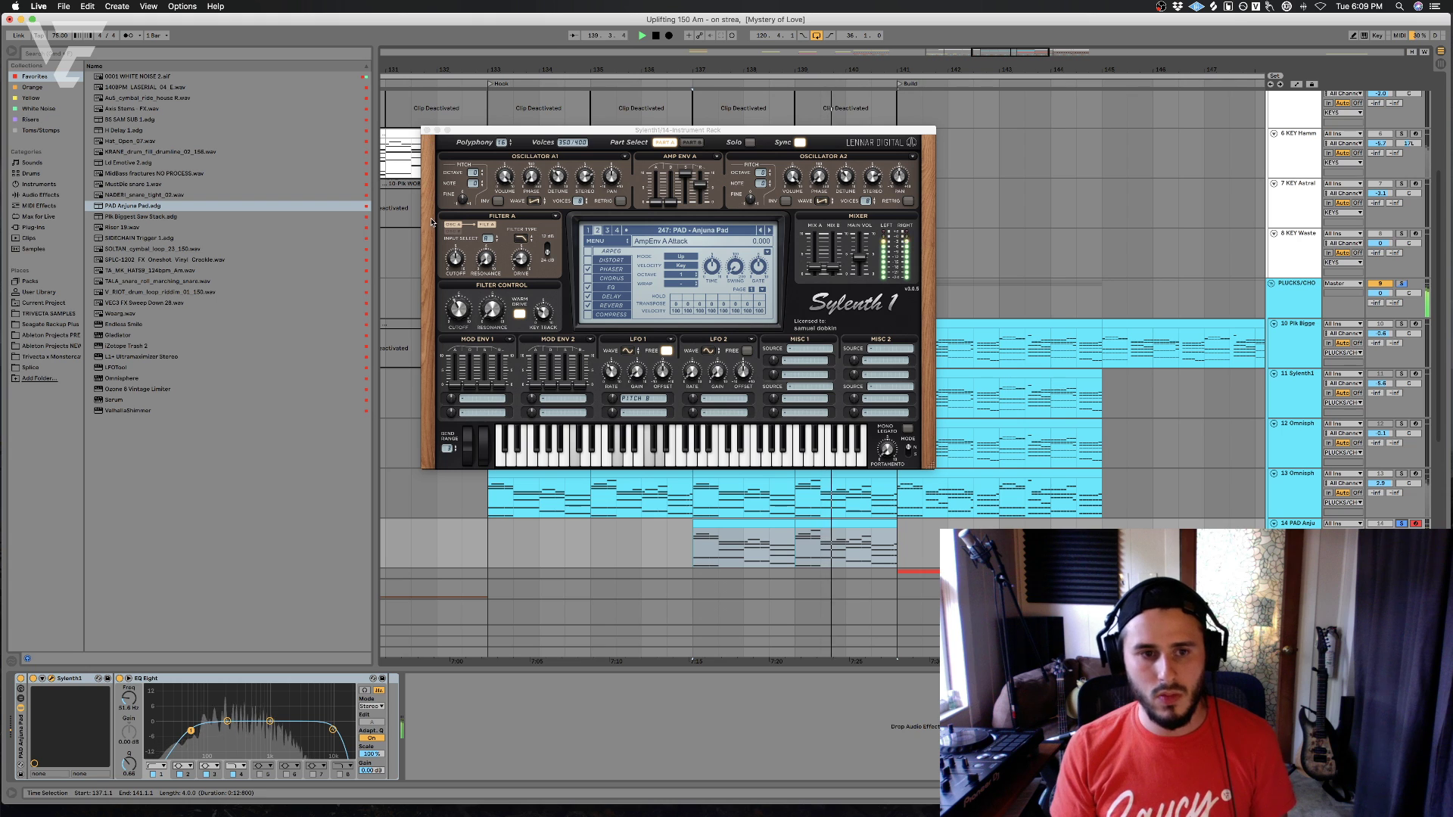
{"action": "left_click", "coordinate": [427, 130]}
{"action": "key", "text": "space"}
- Open the bar 137 pad clip in the note editor and enlarge the editor's height
{"action": "double_click", "coordinate": [777, 544]}
{"action": "key", "text": "space"}
{"action": "key", "text": "space"}
{"action": "left_click_drag", "start_coordinate": [806, 669], "coordinate": [794, 375]}
{"action": "scroll", "coordinate": [572, 472], "scroll_direction": "up", "scroll_amount": 1}
- Try all notes of the bar 137 pad clip one octave higher and return them to their original octave
{"action": "left_click", "coordinate": [566, 486]}
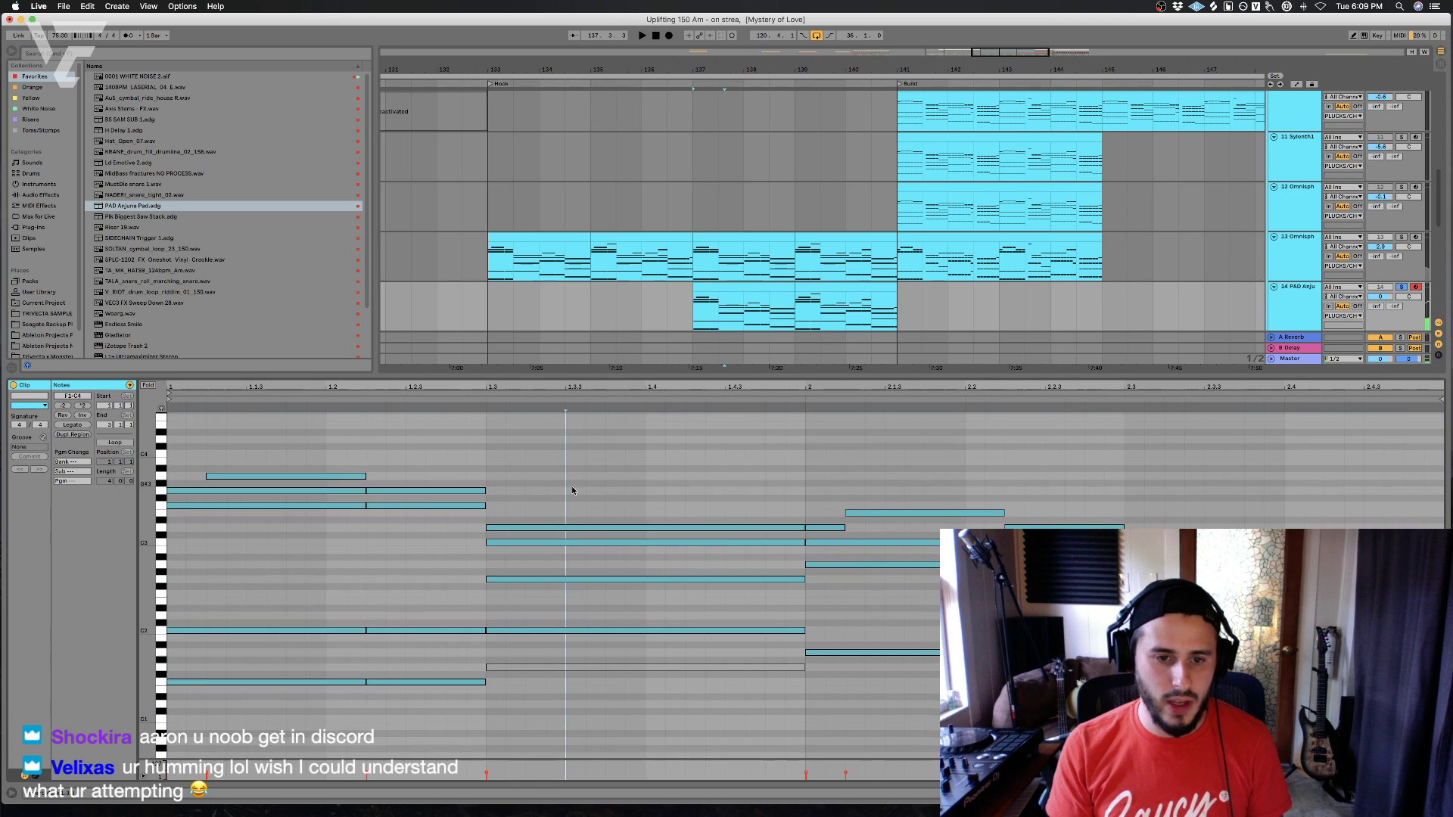
{"action": "key", "text": "ctrl+a"}
{"action": "key", "text": "space"}
{"action": "key", "text": "shift+Up"}
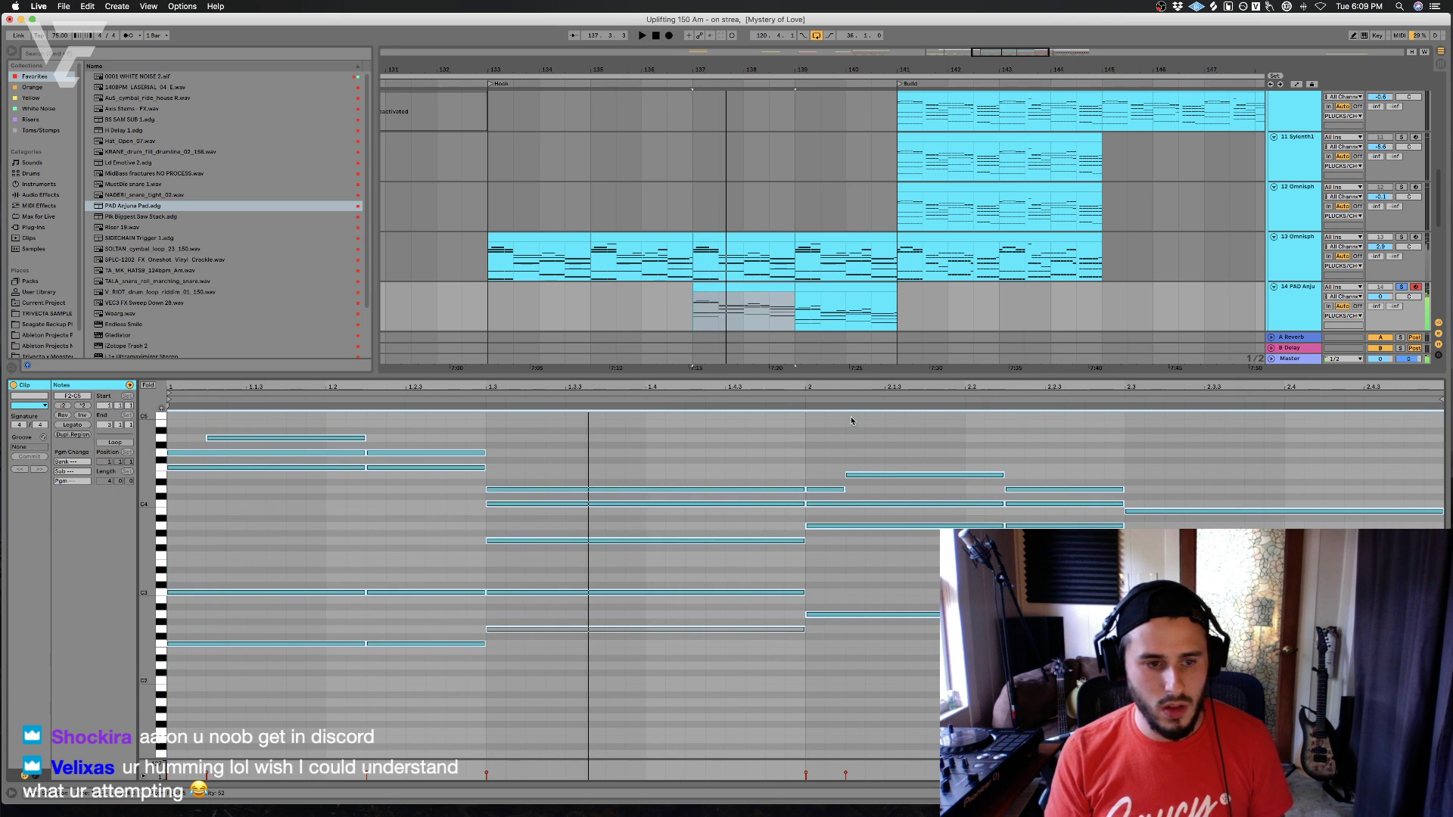
{"action": "key", "text": "shift+Down"}
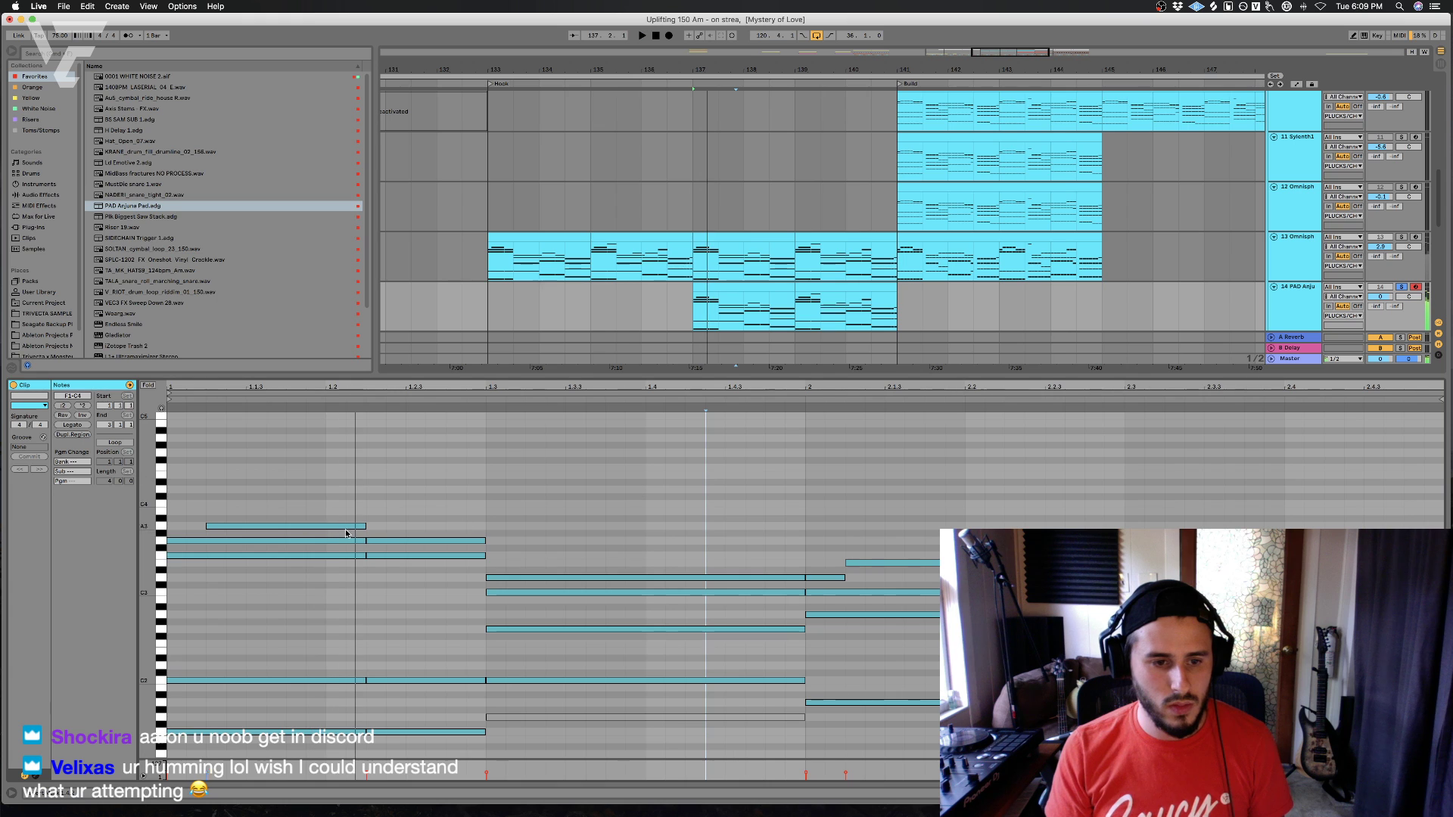
- Delete the pad clip's repeated chord notes from 1.2.2 to 1.3 and lengthen the first chord's notes to 1.3
{"action": "left_click_drag", "start_coordinate": [441, 524], "coordinate": [422, 795]}
{"action": "key", "text": "Delete"}
{"action": "left_click_drag", "start_coordinate": [345, 534], "coordinate": [365, 750]}
{"action": "key", "text": "shift+Right"}
{"action": "key", "text": "shift+Right"}
{"action": "key", "text": "shift+Right"}
- Make the A3 note of the pad clip's first chord span from the clip start to 1.3
{"action": "left_click", "coordinate": [215, 526]}
{"action": "double_click", "coordinate": [180, 527]}
{"action": "key", "text": "space"}
{"action": "left_click_drag", "start_coordinate": [184, 526], "coordinate": [487, 525]}
{"action": "left_click", "coordinate": [536, 544]}
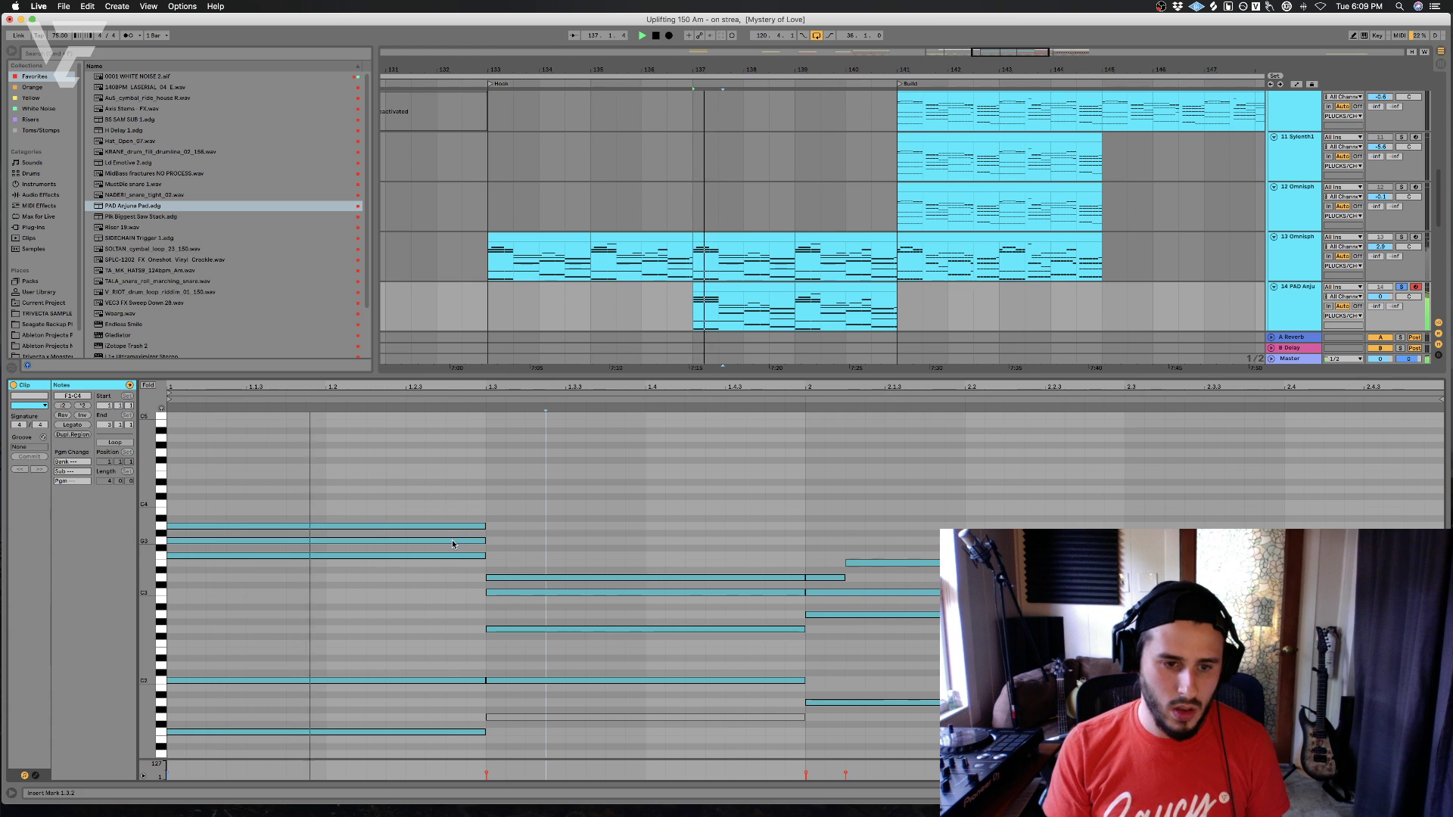
- Lower the G1 bass note of the pad chord between 1.3 and bar 2 to C1
{"action": "scroll", "coordinate": [452, 549], "scroll_direction": "down", "scroll_amount": 2}
{"action": "left_click", "coordinate": [551, 687]}
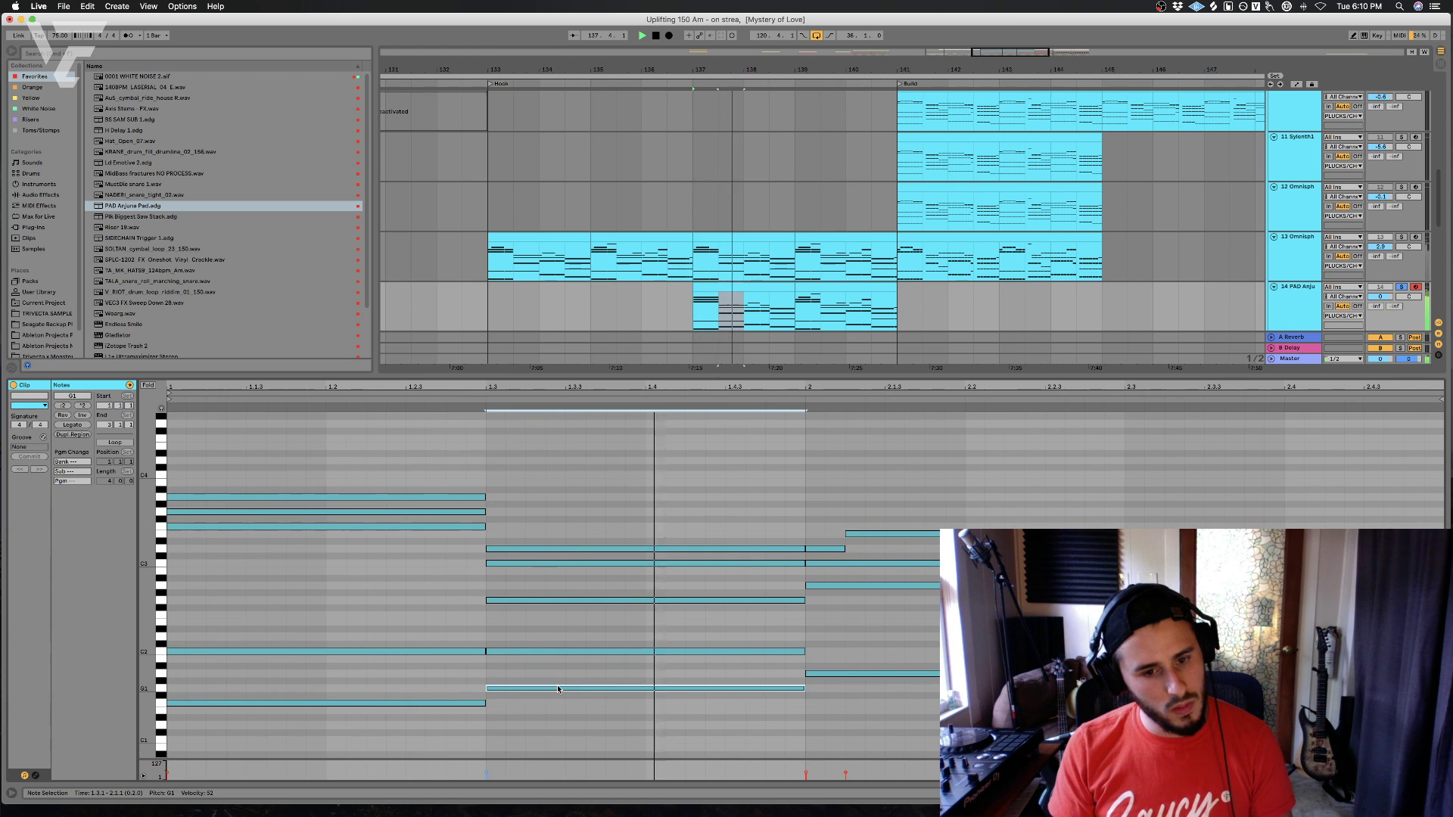
{"action": "key", "text": "space"}
{"action": "key", "text": "space"}
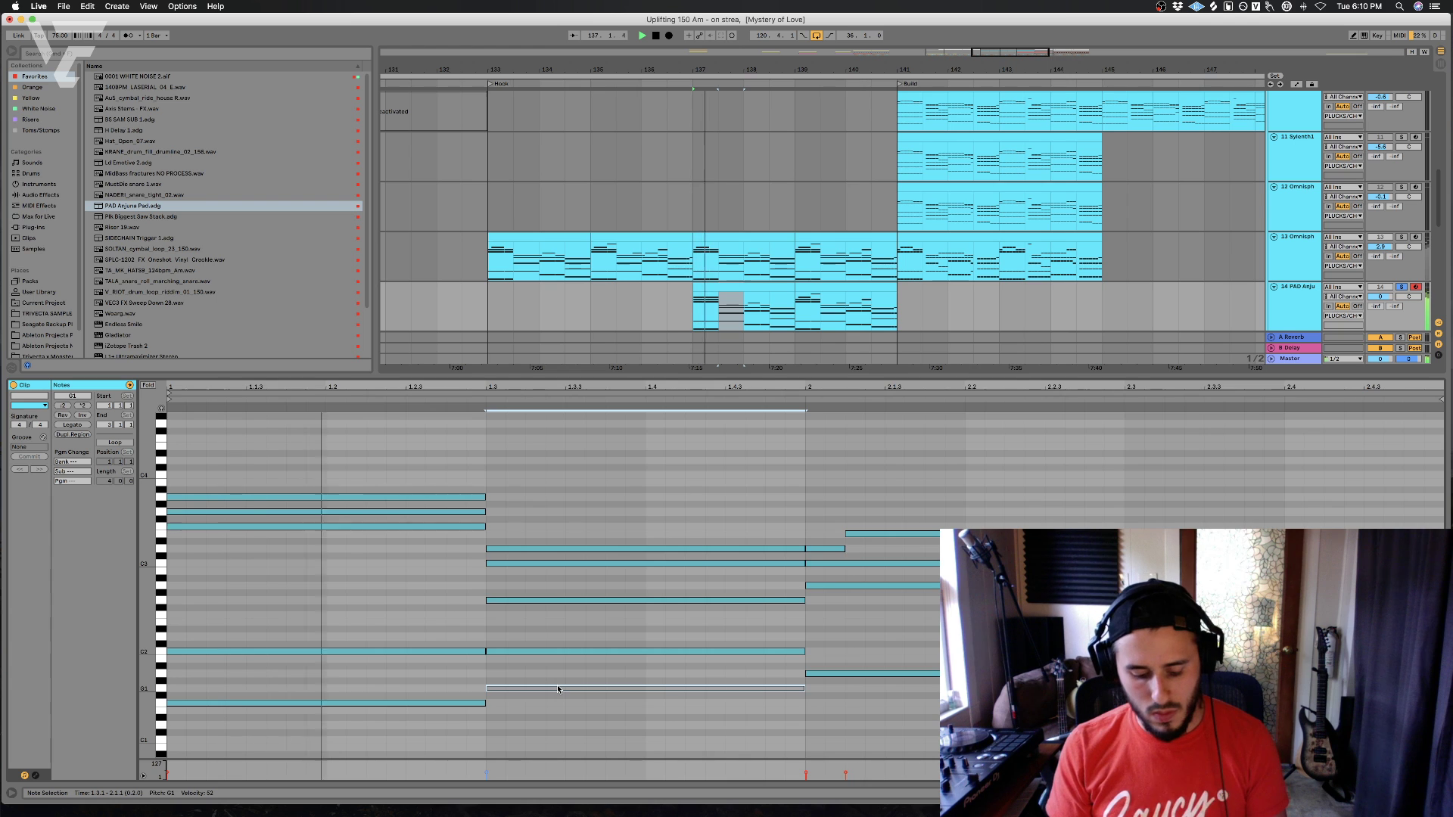
{"action": "key", "text": "minus"}
{"action": "left_click", "coordinate": [523, 652], "text": "shift"}
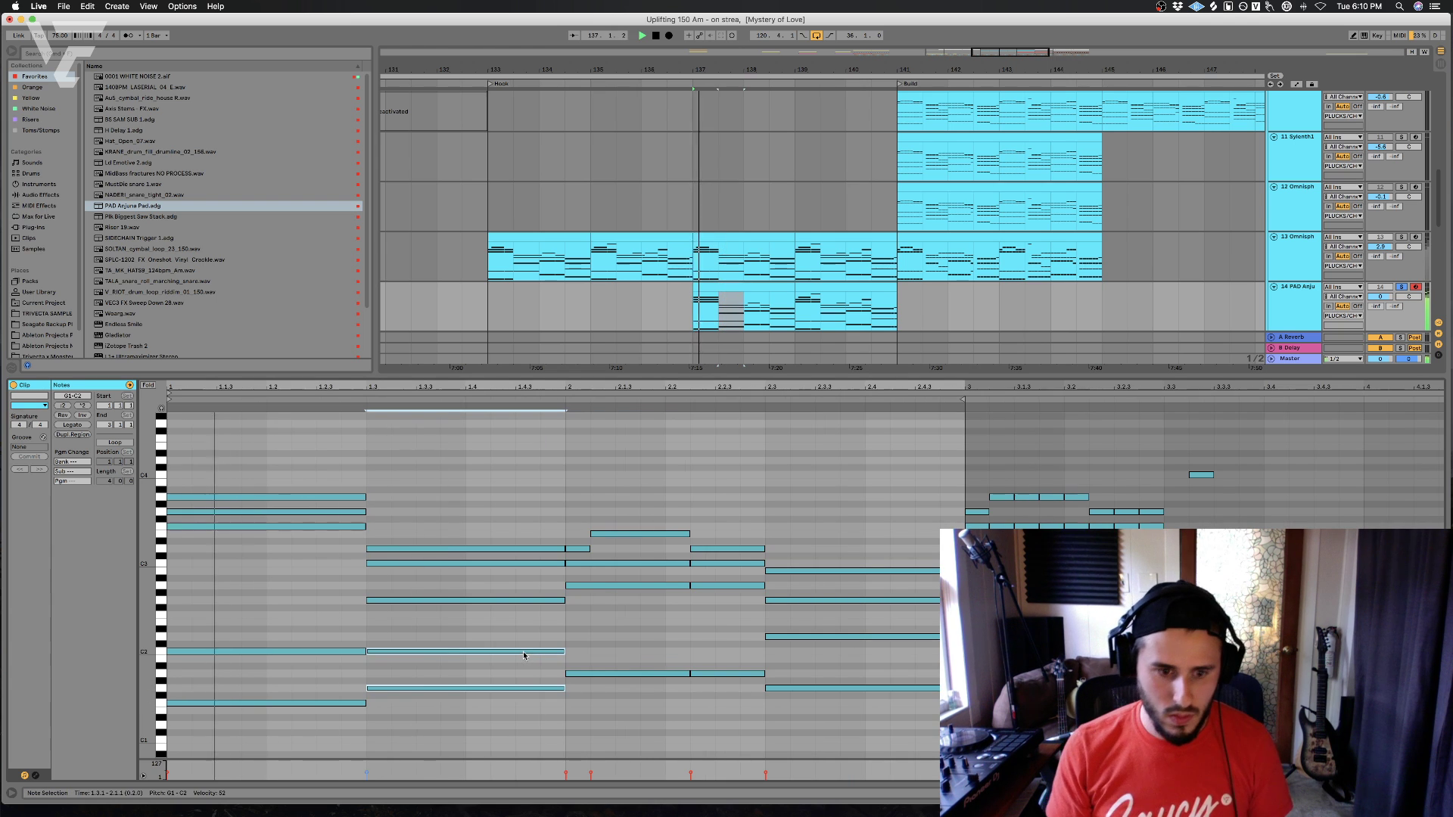
{"action": "left_click", "coordinate": [522, 688]}
{"action": "left_click_drag", "start_coordinate": [522, 688], "coordinate": [527, 730]}
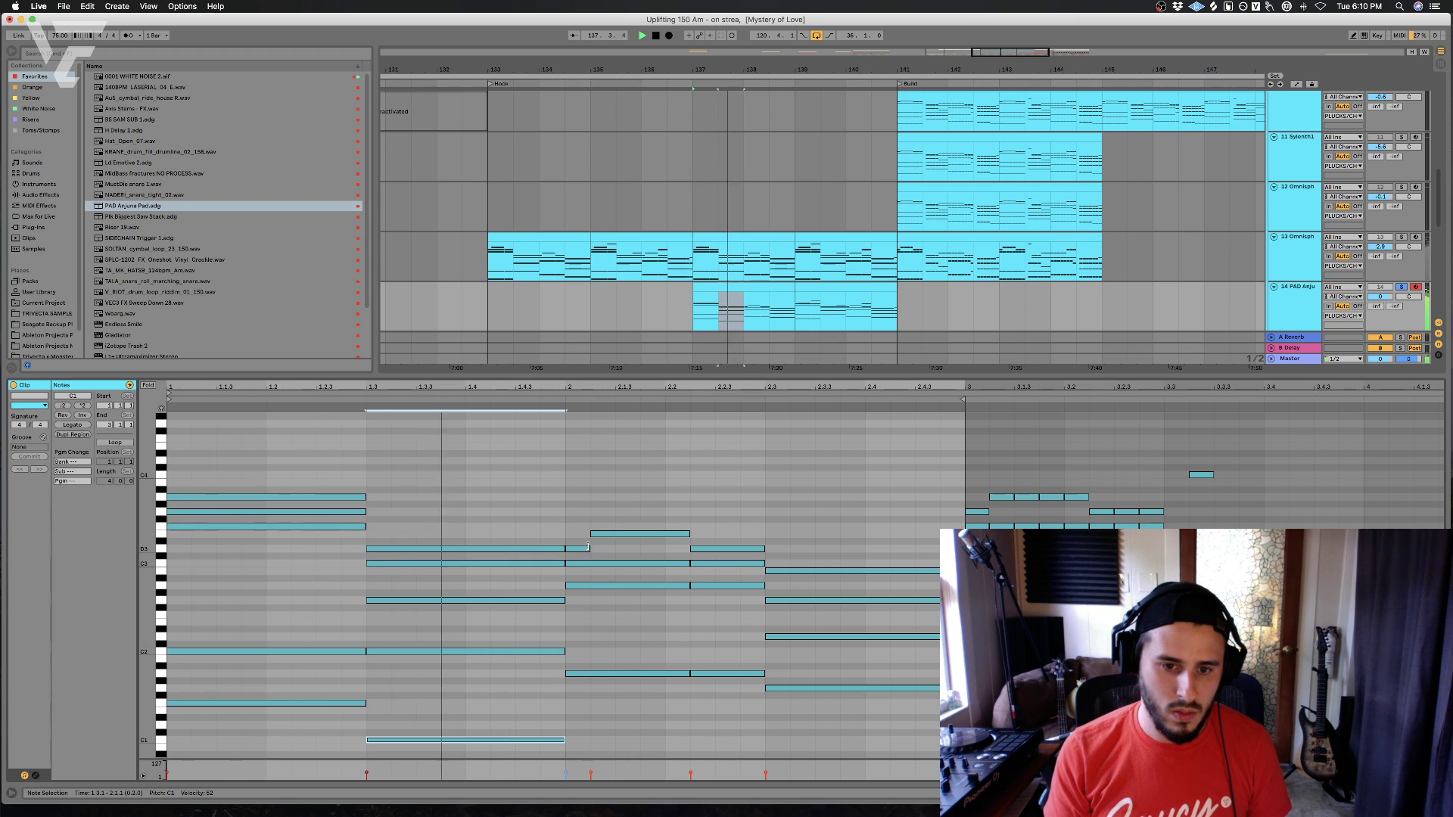
- Extend the notes of the pad chord starting at bar 2, including E3, so they all span from bar 2 to 2.3
{"action": "left_click_drag", "start_coordinate": [589, 546], "coordinate": [764, 548]}
{"action": "left_click_drag", "start_coordinate": [620, 709], "coordinate": [764, 563]}
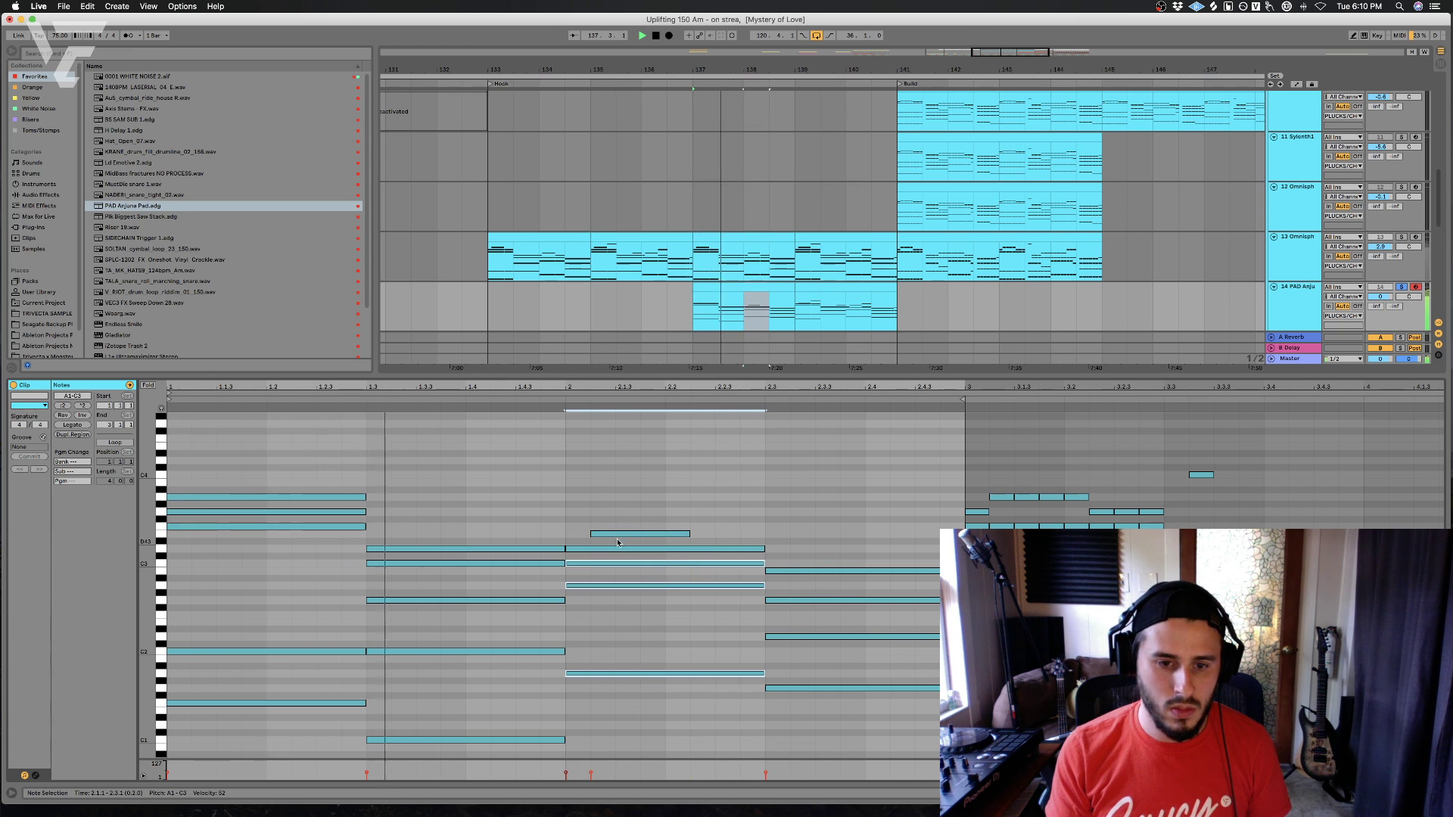
{"action": "double_click", "coordinate": [583, 534]}
{"action": "left_click_drag", "start_coordinate": [587, 533], "coordinate": [791, 712]}
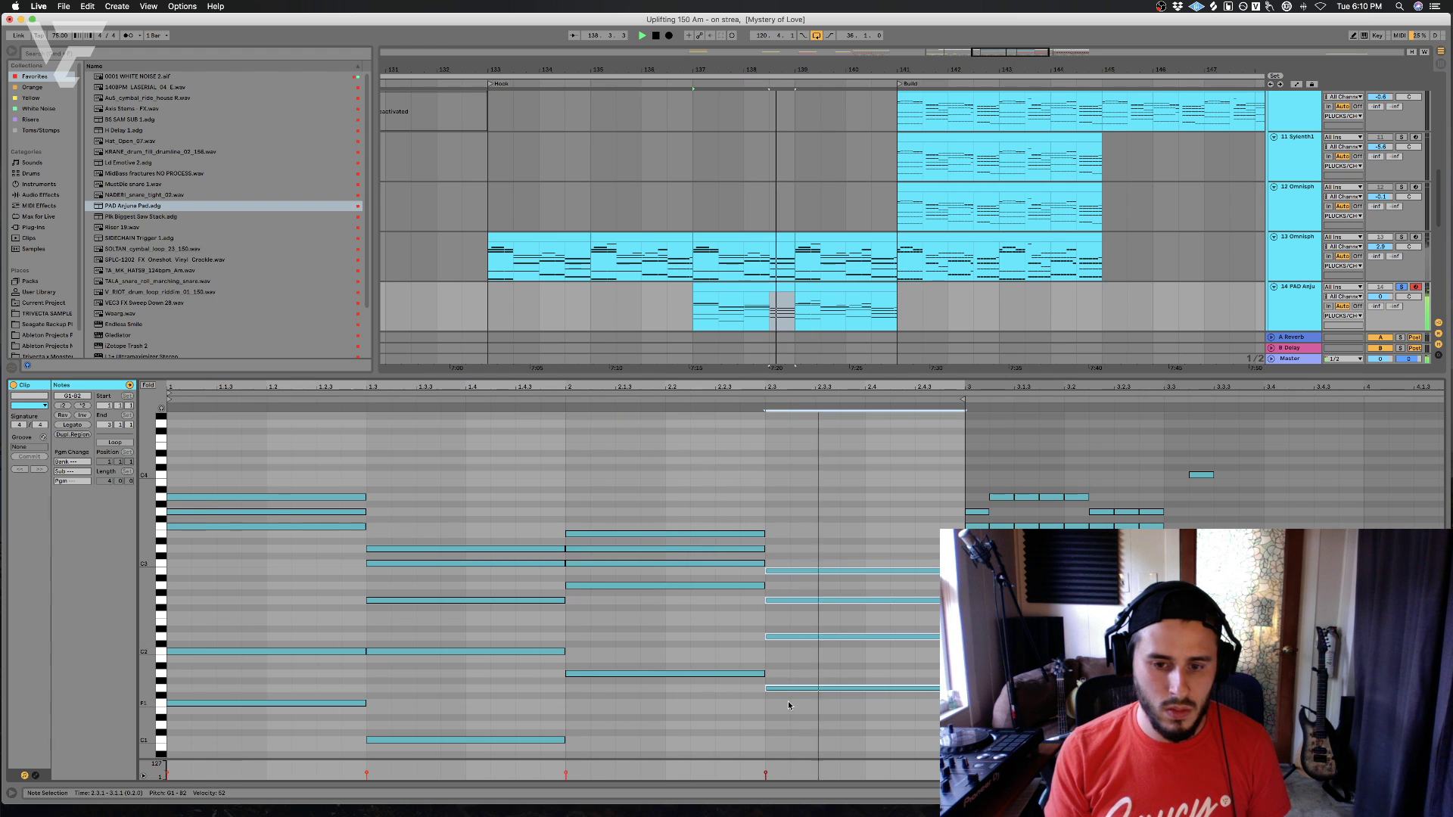
- Play the edited pad clip from bar 137 to hear the sustained chords
{"action": "left_click", "coordinate": [704, 287]}
{"action": "key", "text": "space"}
{"action": "key", "text": "space"}
{"action": "key", "text": "space"}
{"action": "key", "text": "space"}
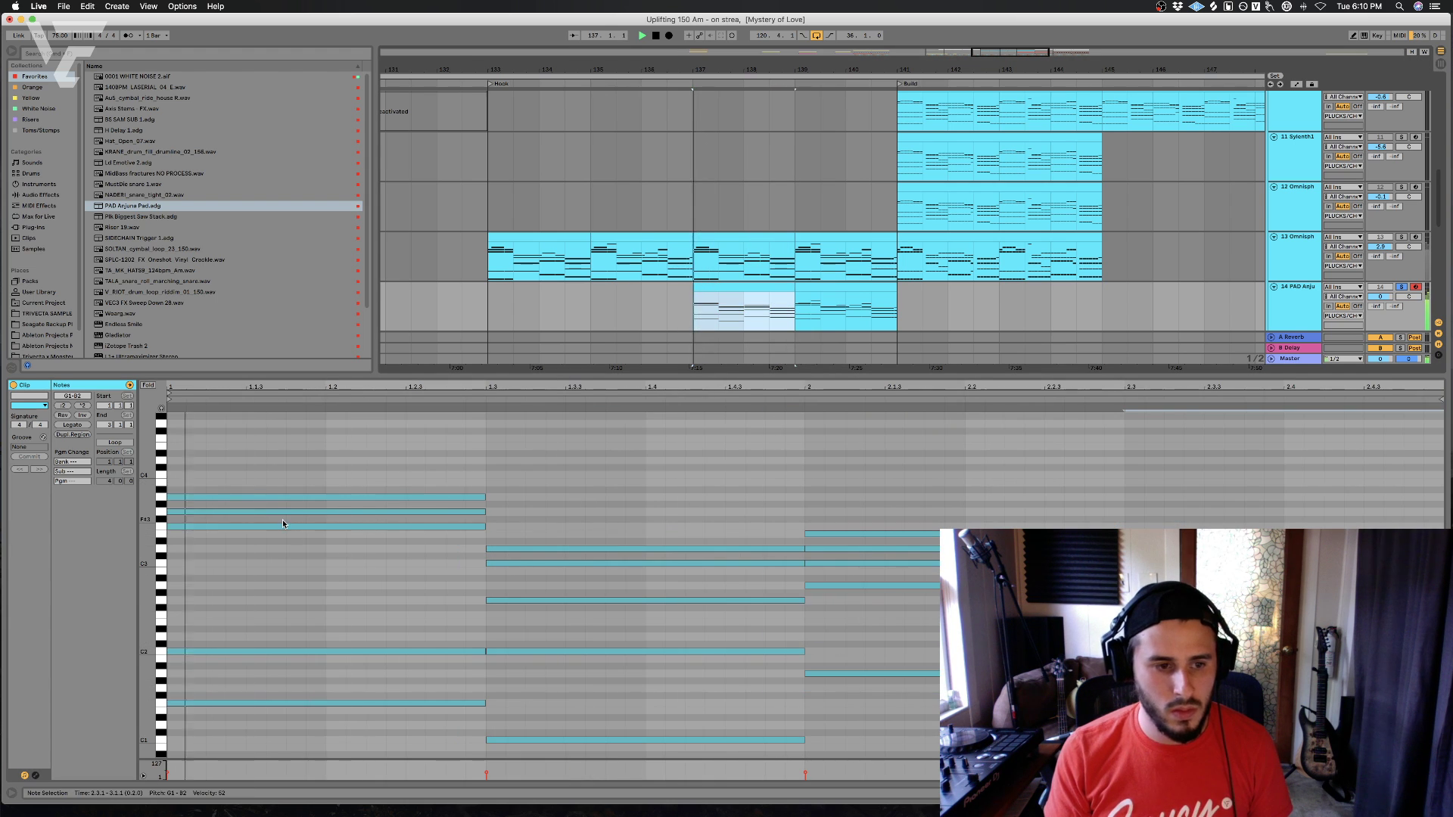
{"action": "key", "text": "space"}
{"action": "key", "text": "space"}
- Try the pad clip's first chord without its G3 note and restore the note
{"action": "double_click", "coordinate": [286, 512]}
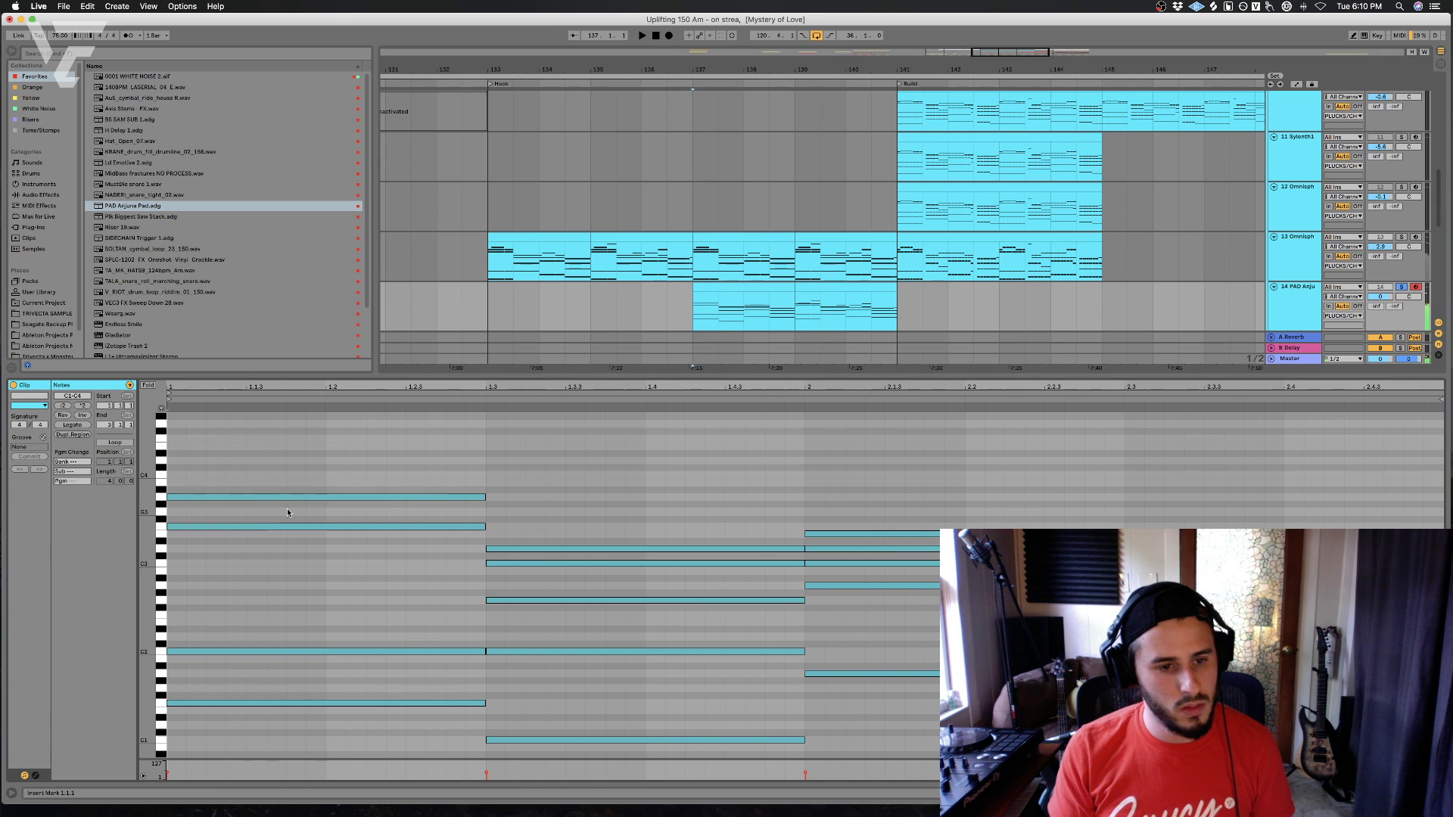
{"action": "key", "text": "space"}
{"action": "key", "text": "space"}
{"action": "double_click", "coordinate": [288, 511]}
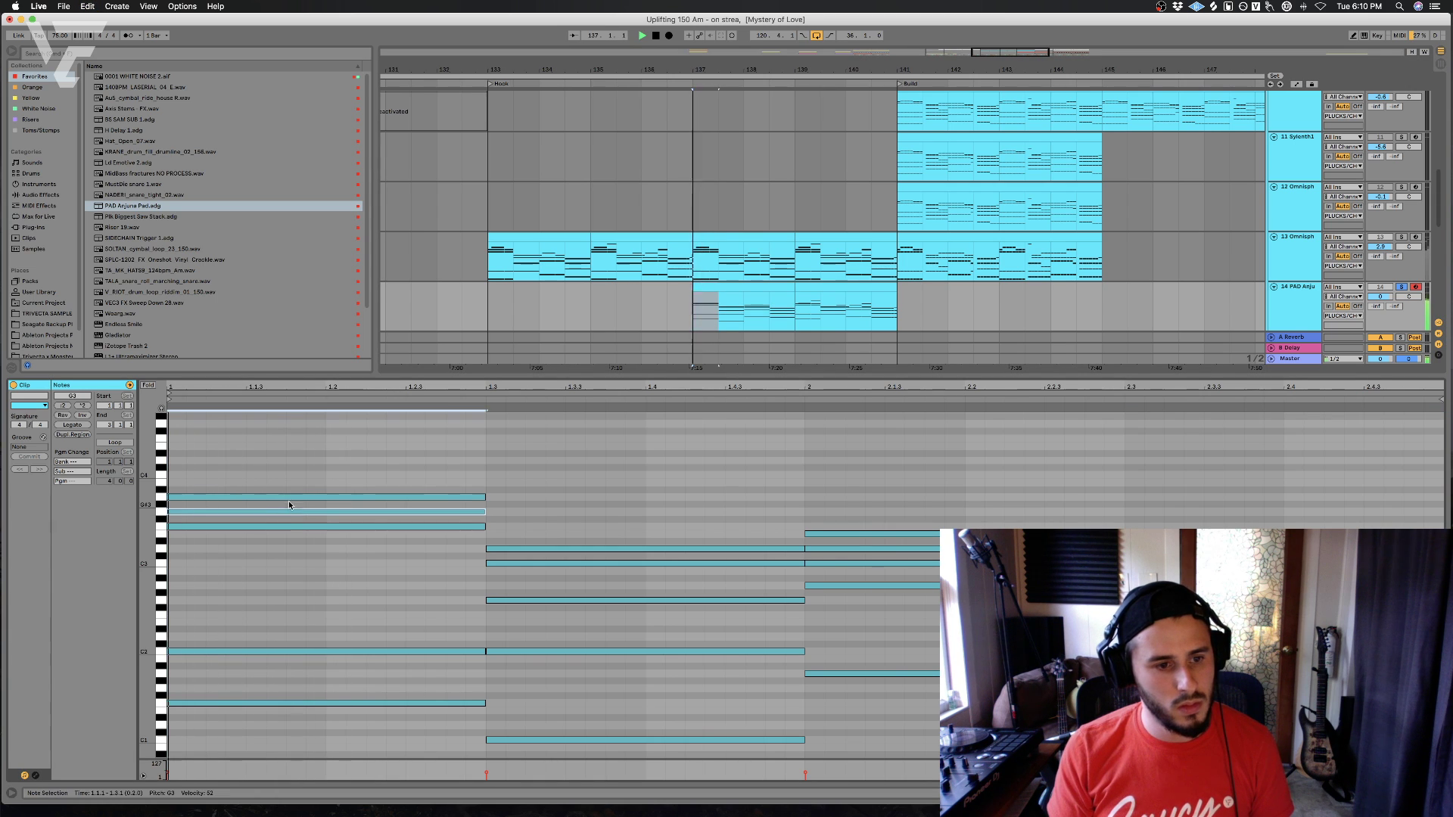
- Try the pad clip's first chord without A3, restore it, and audition the chord with F3 muted
{"action": "double_click", "coordinate": [290, 499]}
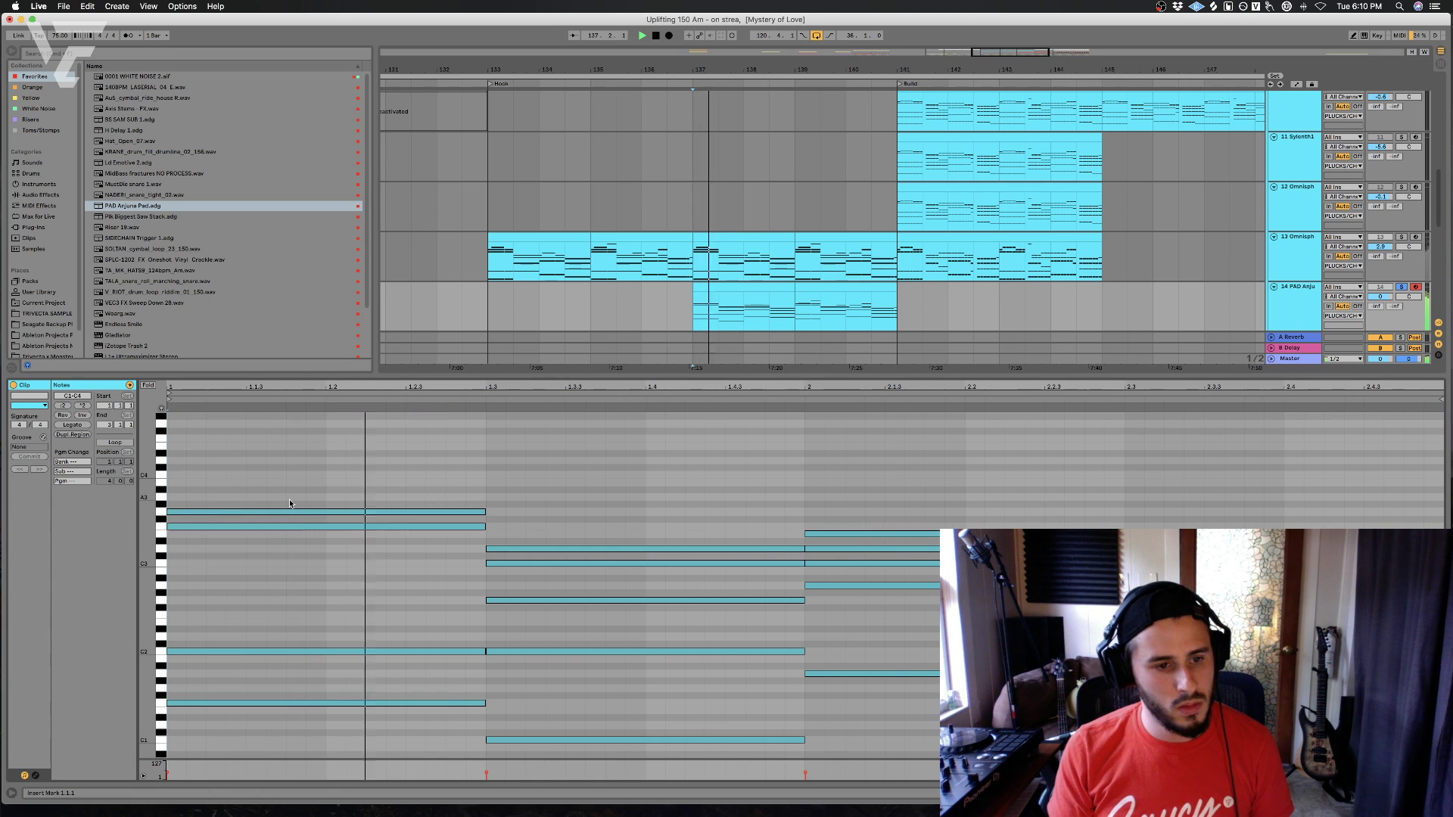
{"action": "key", "text": "space"}
{"action": "key", "text": "space"}
{"action": "key", "text": "space"}
{"action": "key", "text": "super+z"}
{"action": "key", "text": "super+z"}
{"action": "key", "text": "space"}
{"action": "key", "text": "space"}
{"action": "left_click", "coordinate": [274, 529]}
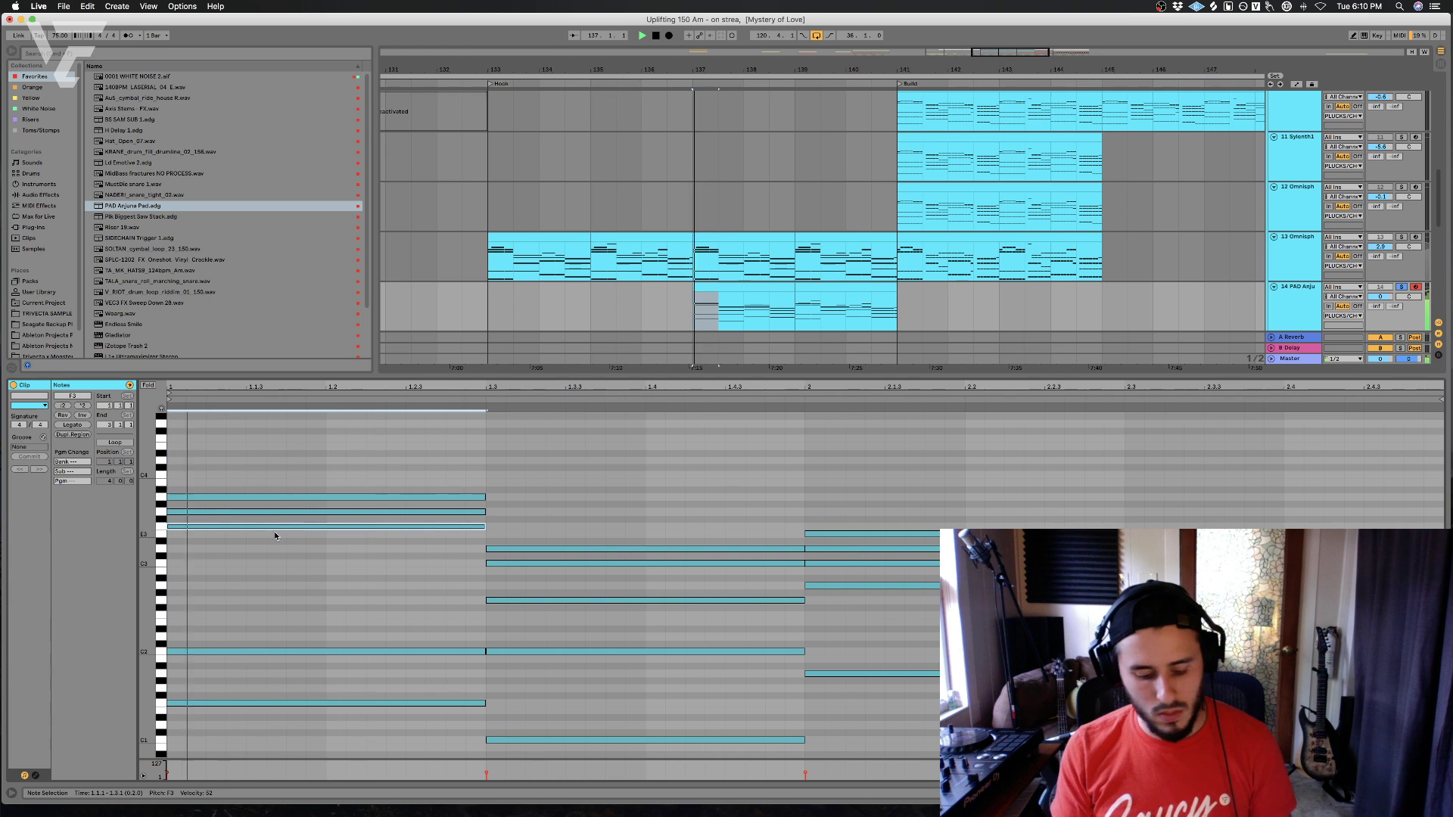
{"action": "left_click", "coordinate": [274, 522]}
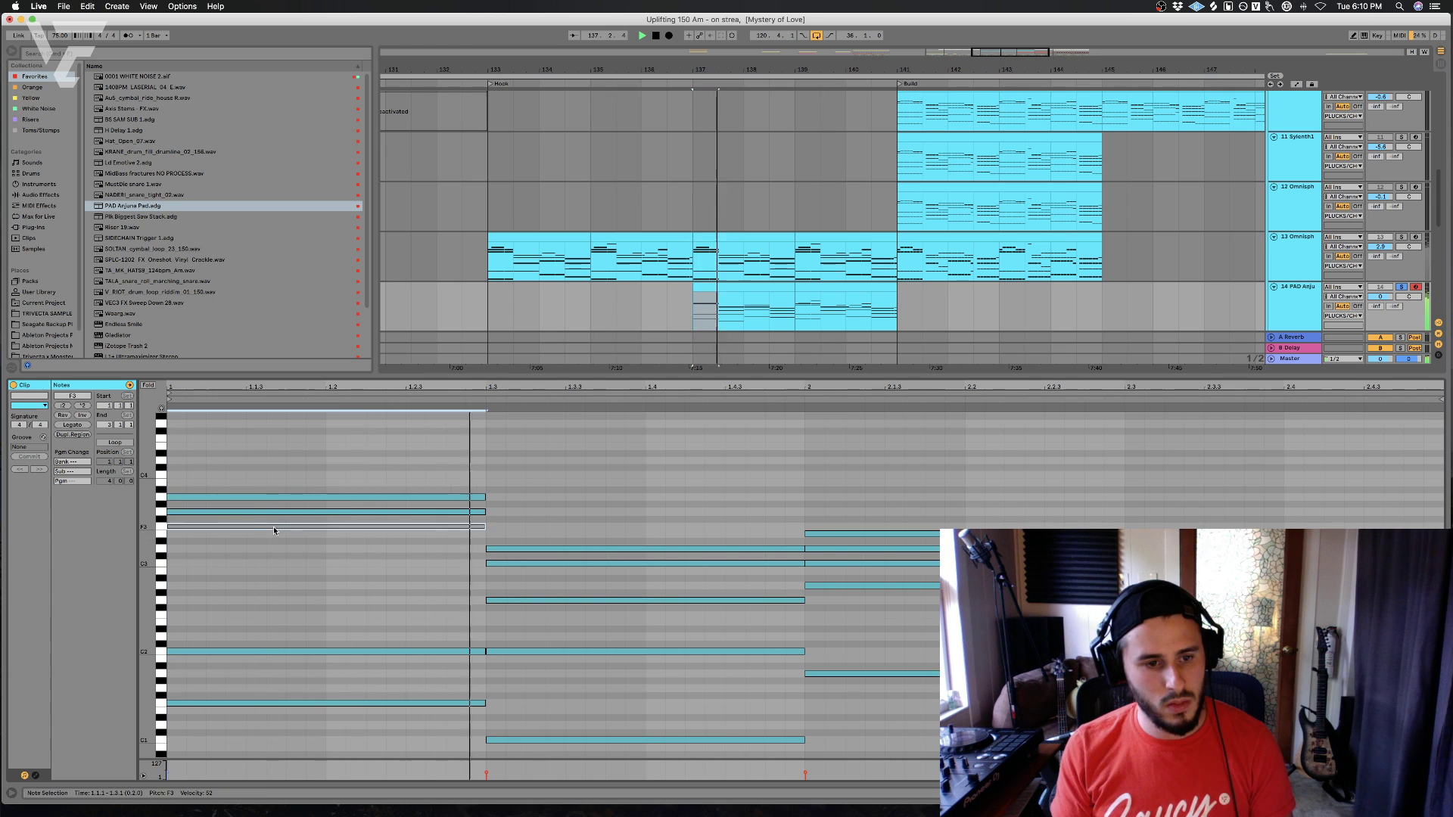
- Try the first pad chord's F1 and C2 notes one octave higher and return both to their original pitches
{"action": "left_click", "coordinate": [295, 702]}
{"action": "key", "text": "shift+Up"}
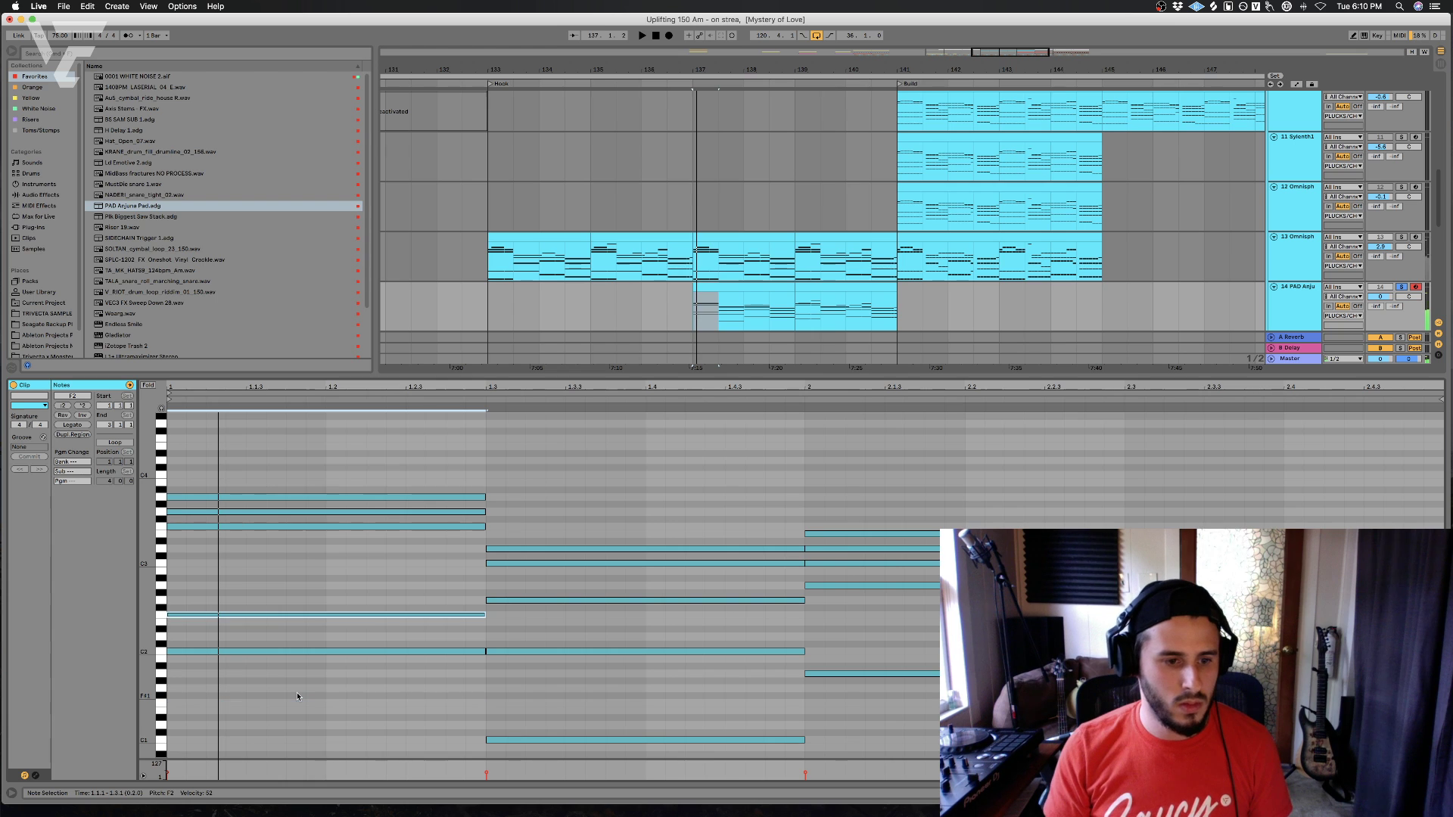
{"action": "key", "text": "Up"}
{"action": "key", "text": "Up"}
{"action": "key", "text": "Up"}
{"action": "key", "text": "Up"}
{"action": "key", "text": "Up"}
{"action": "key", "text": "Up"}
{"action": "key", "text": "Up"}
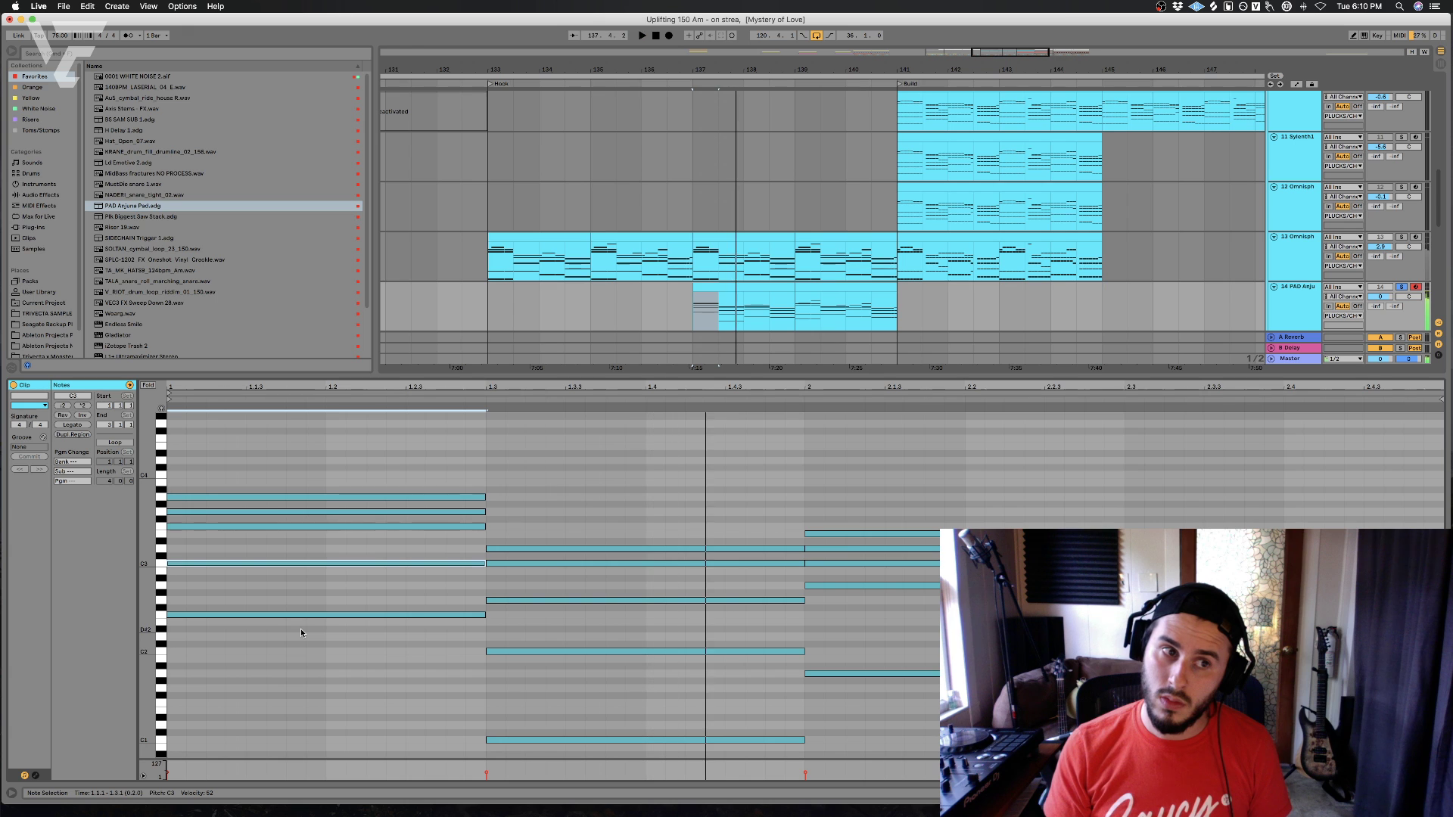
{"action": "key", "text": "shift+Down"}
{"action": "key", "text": "Down"}
{"action": "key", "text": "Down"}
{"action": "key", "text": "Down"}
{"action": "key", "text": "Down"}
{"action": "key", "text": "Down"}
{"action": "key", "text": "Down"}
{"action": "key", "text": "Down"}
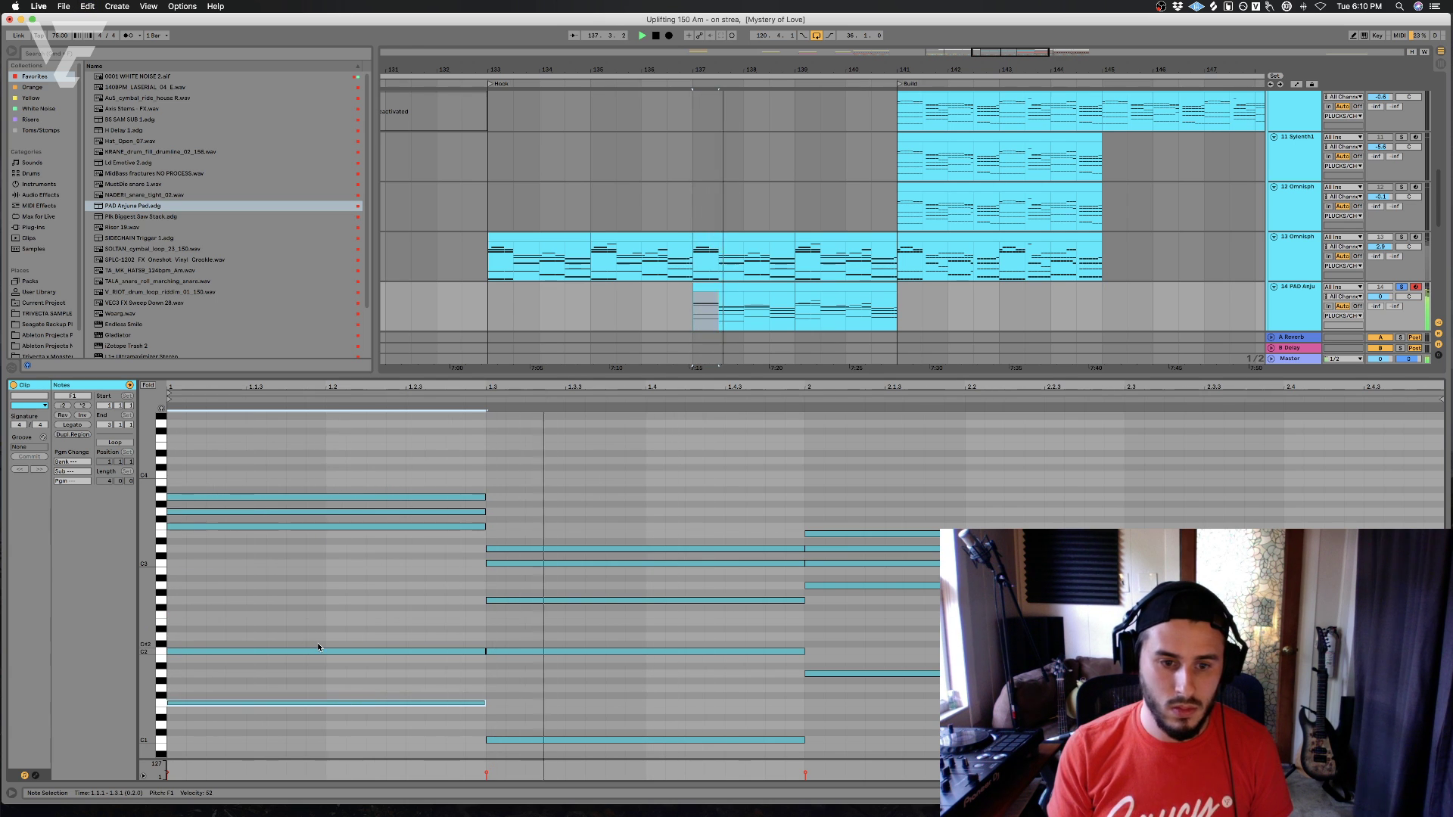
- Copy the edited bar 137 pad clip over the following pad clip at bar 139
{"action": "left_click", "coordinate": [609, 529]}
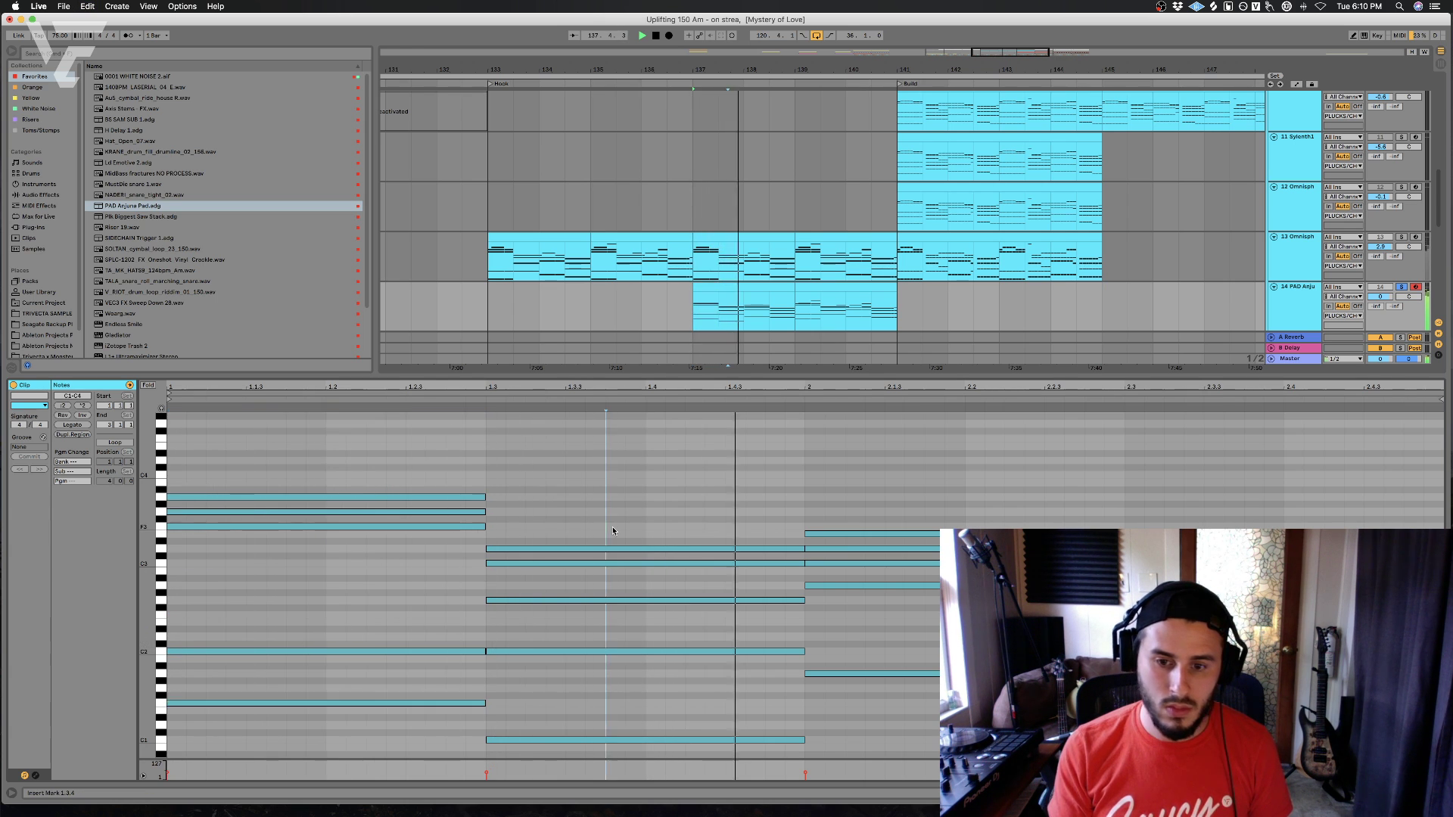
{"action": "double_click", "coordinate": [763, 312]}
{"action": "key", "text": "super+c"}
{"action": "key", "text": "super+v"}
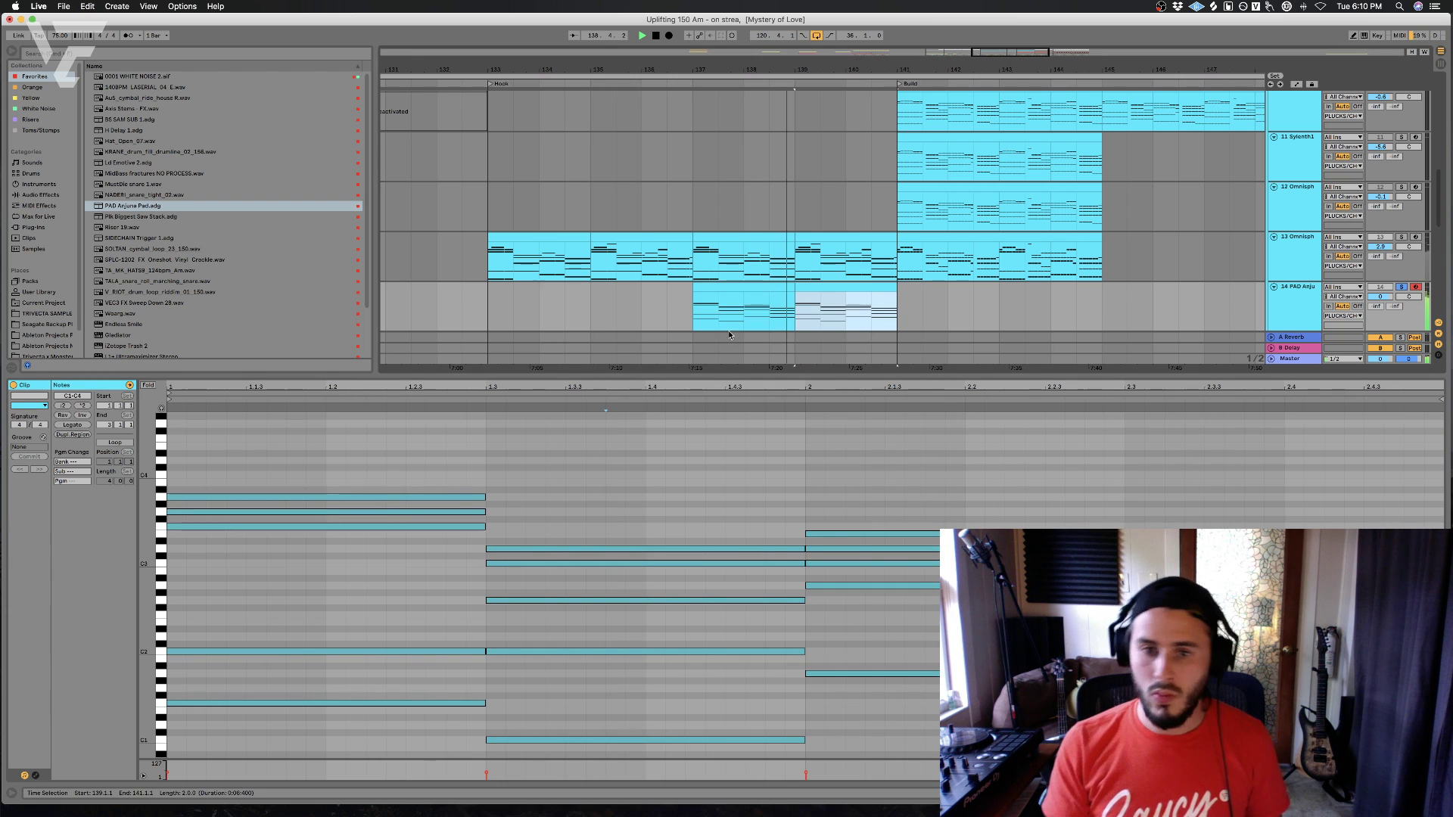
{"action": "scroll", "coordinate": [651, 585], "scroll_direction": "down", "scroll_amount": 4}
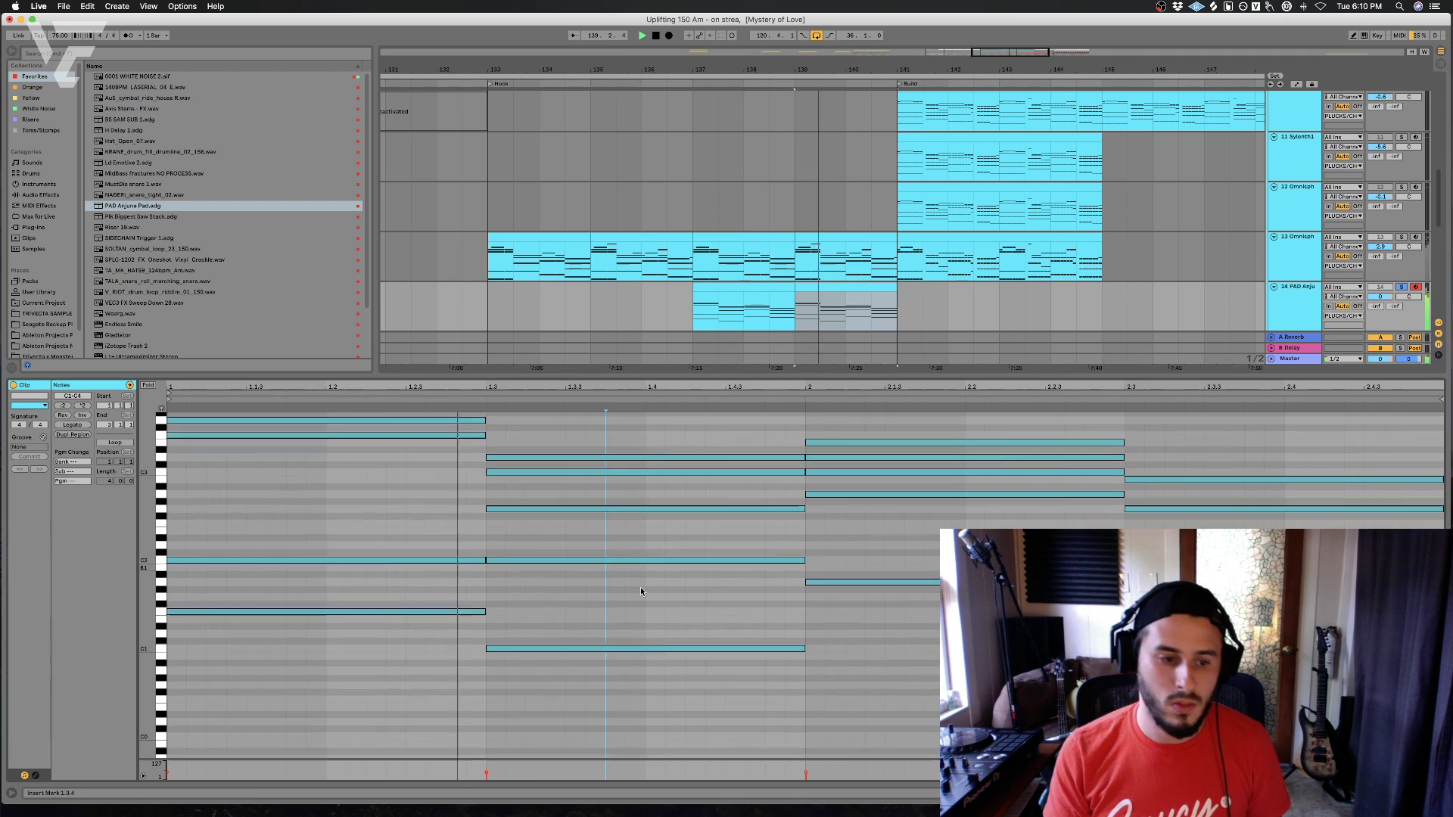
- Audition the pad from bar 137 unsoloed in the full mix, check its filter cutoff automation, and solo it again
{"action": "left_click", "coordinate": [725, 290]}
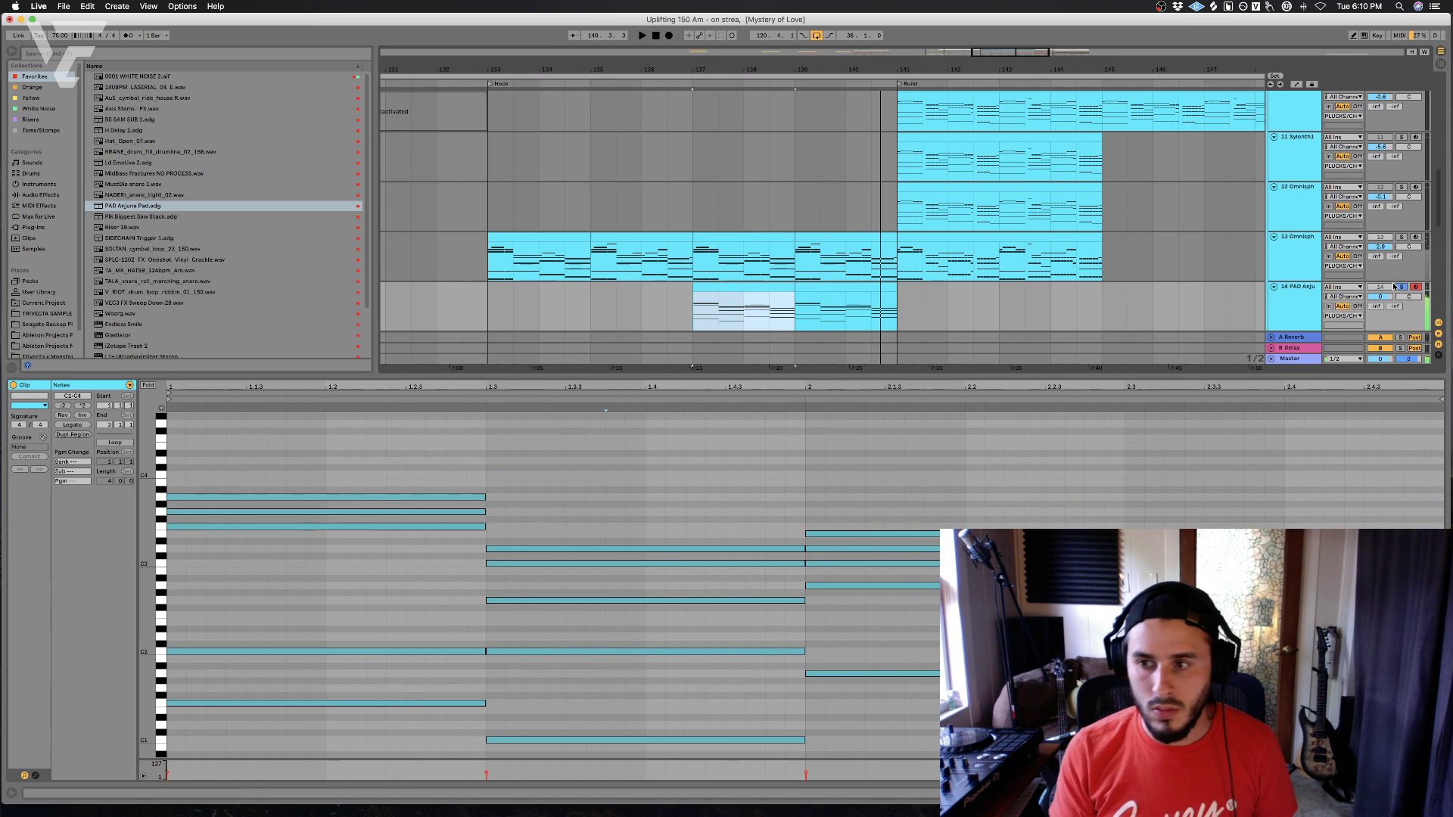
{"action": "key", "text": "space"}
{"action": "key", "text": "space"}
{"action": "left_click", "coordinate": [1401, 287]}
{"action": "key", "text": "shift+Tab"}
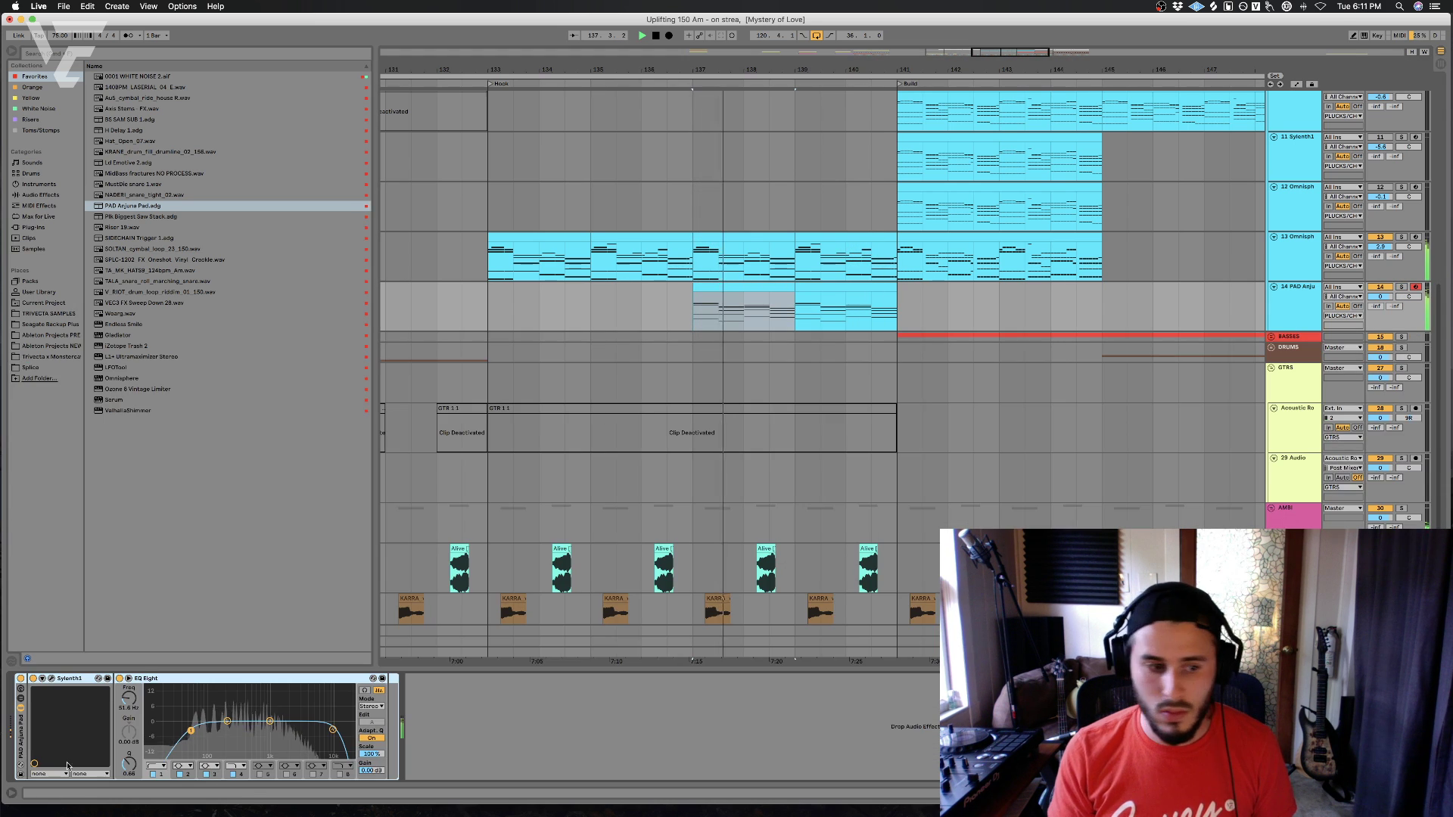
{"action": "key", "text": "a"}
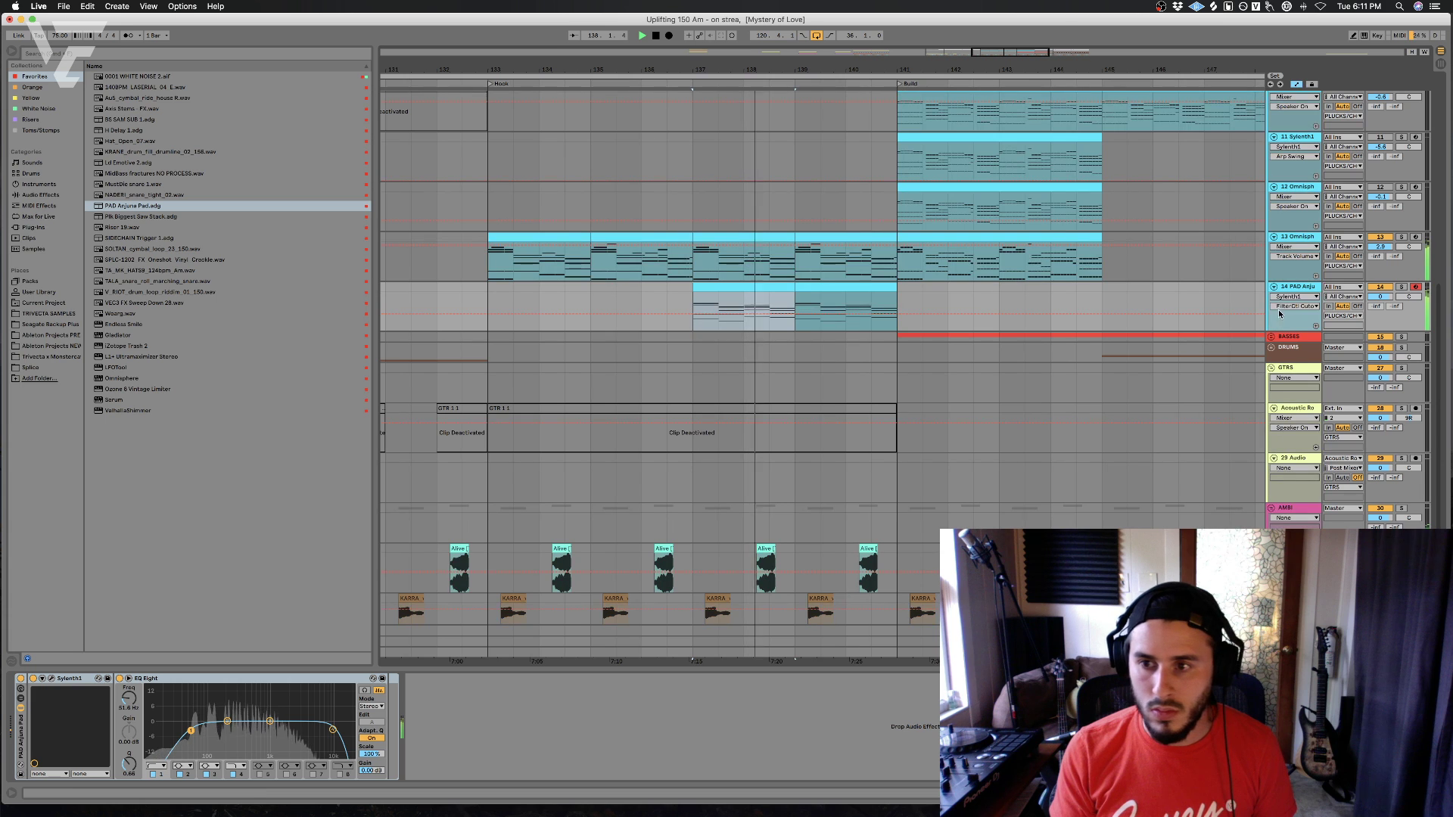
{"action": "left_click", "coordinate": [766, 286]}
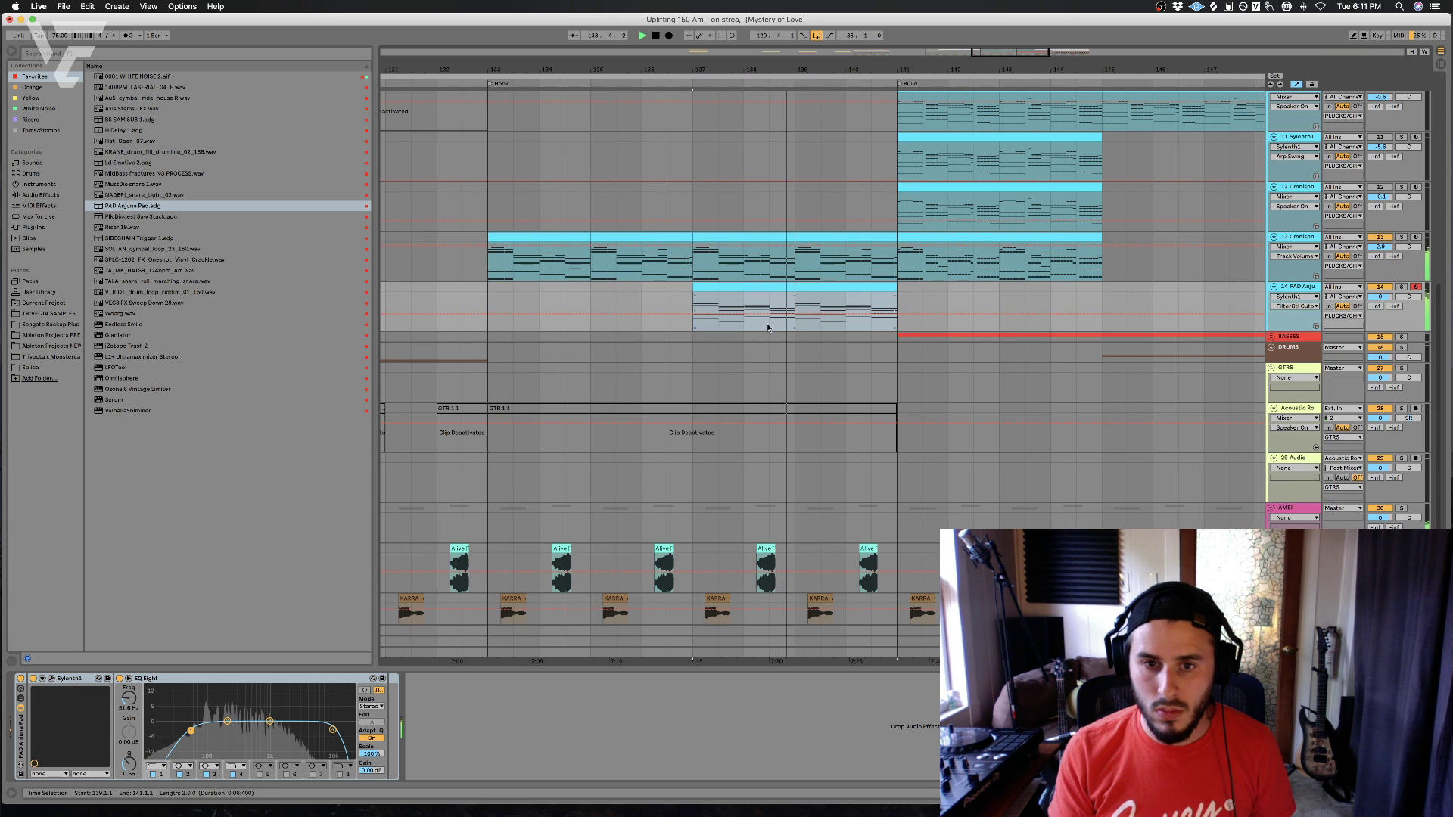
{"action": "key", "text": "a"}
{"action": "left_click", "coordinate": [1400, 288]}
{"action": "key", "text": "space"}
- Reopen the bar 137 pad clip, play it, and mute the A3 note of its first chord
{"action": "double_click", "coordinate": [763, 287]}
{"action": "left_click", "coordinate": [608, 494]}
{"action": "key", "text": "space"}
{"action": "key", "text": "space"}
{"action": "key", "text": "space"}
{"action": "key", "text": "space"}
{"action": "key", "text": "space"}
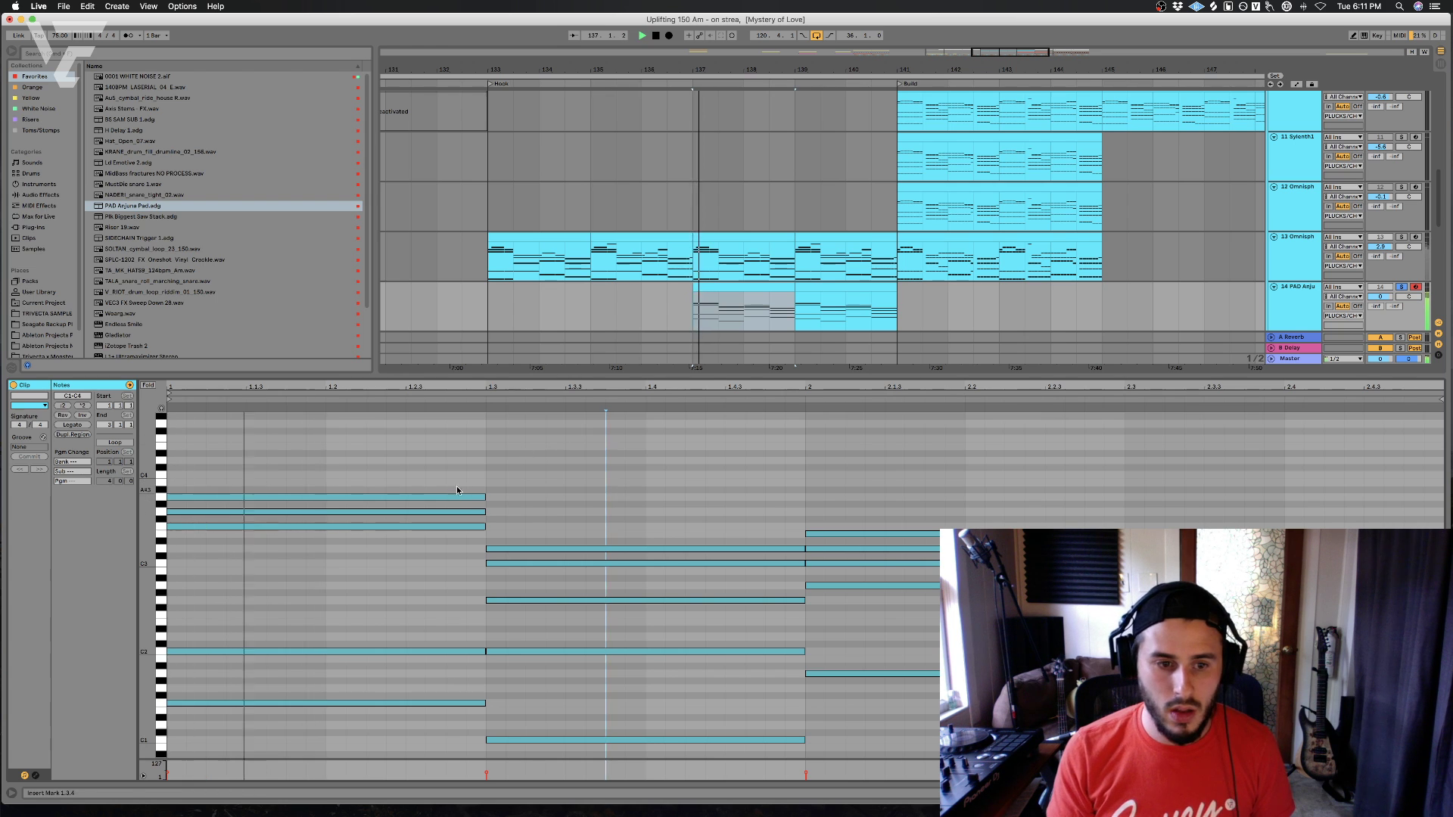
{"action": "left_click", "coordinate": [453, 496]}
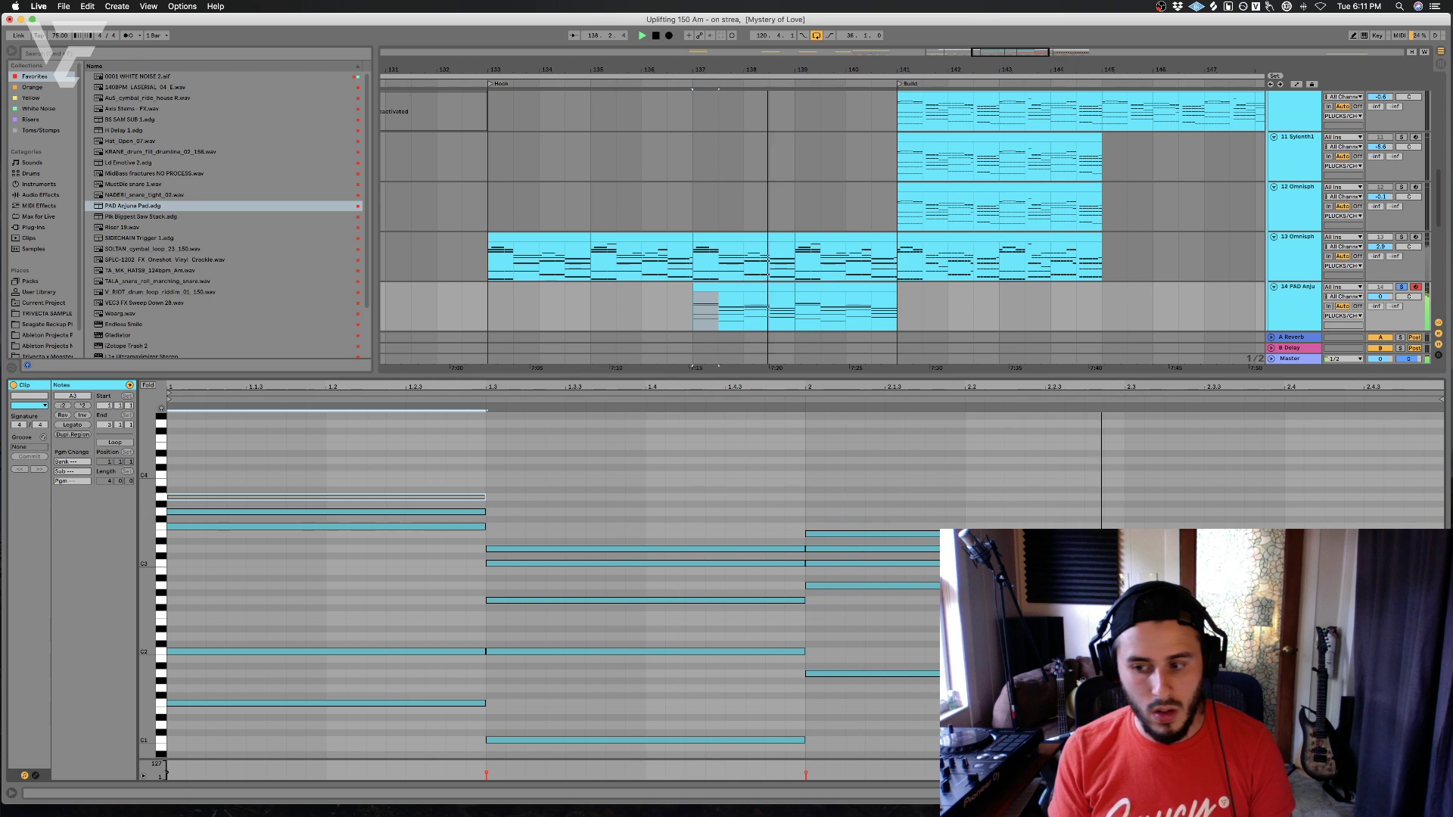
- Raise the low-cut frequency of the pad track's EQ Eight and play the pad from bar 137
{"action": "key", "text": "shift+Tab"}
{"action": "left_click_drag", "start_coordinate": [191, 731], "coordinate": [209, 730]}
{"action": "key", "text": "space"}
{"action": "key", "text": "space"}
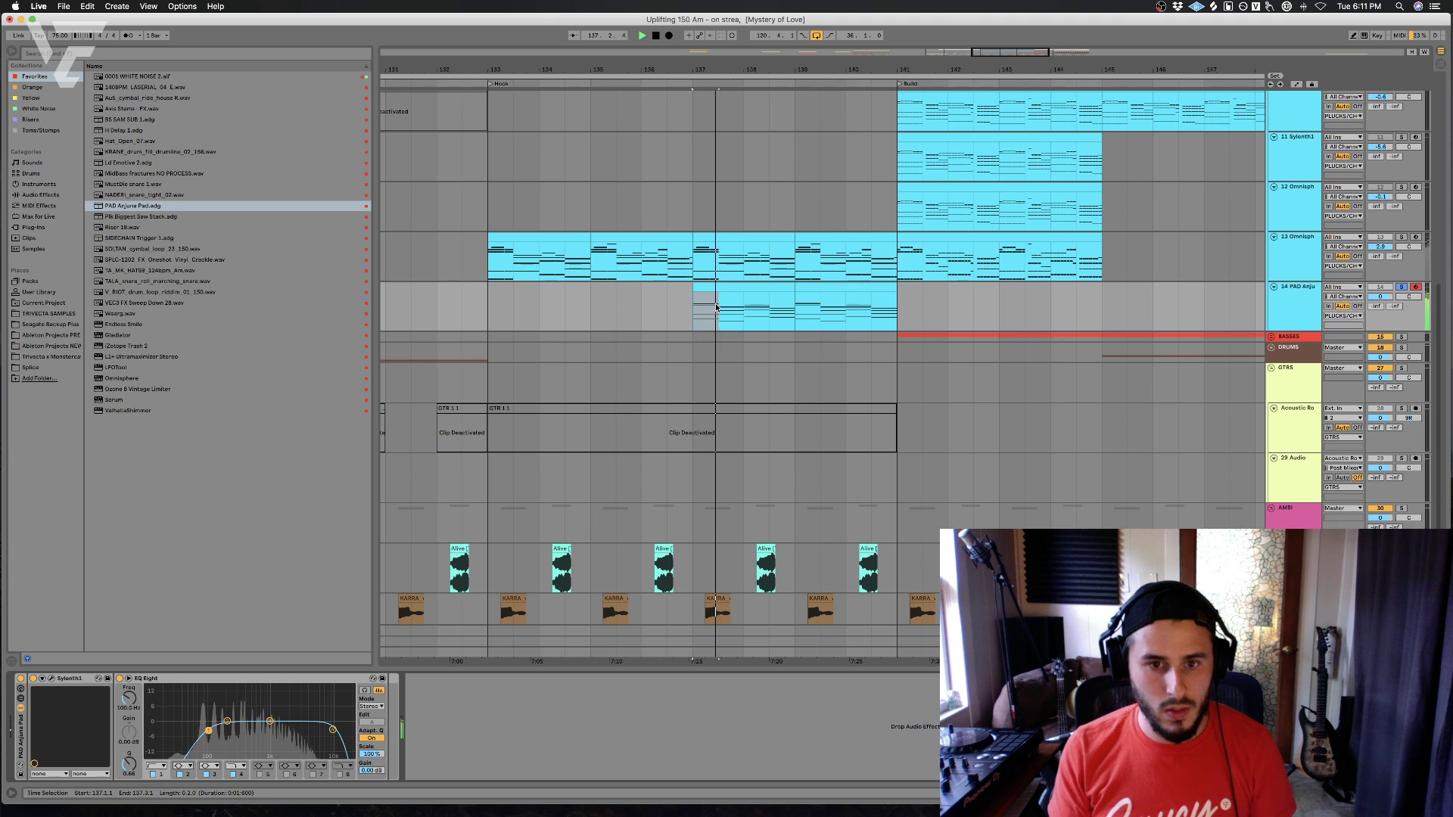
{"action": "left_click", "coordinate": [711, 288]}
{"action": "key", "text": "space"}
{"action": "key", "text": "space"}
{"action": "key", "text": "space"}
- Lower the F3 and G3 notes of the bar 137 pad clip's first chord one octave to F2 and G2
{"action": "double_click", "coordinate": [711, 289]}
{"action": "key", "text": "space"}
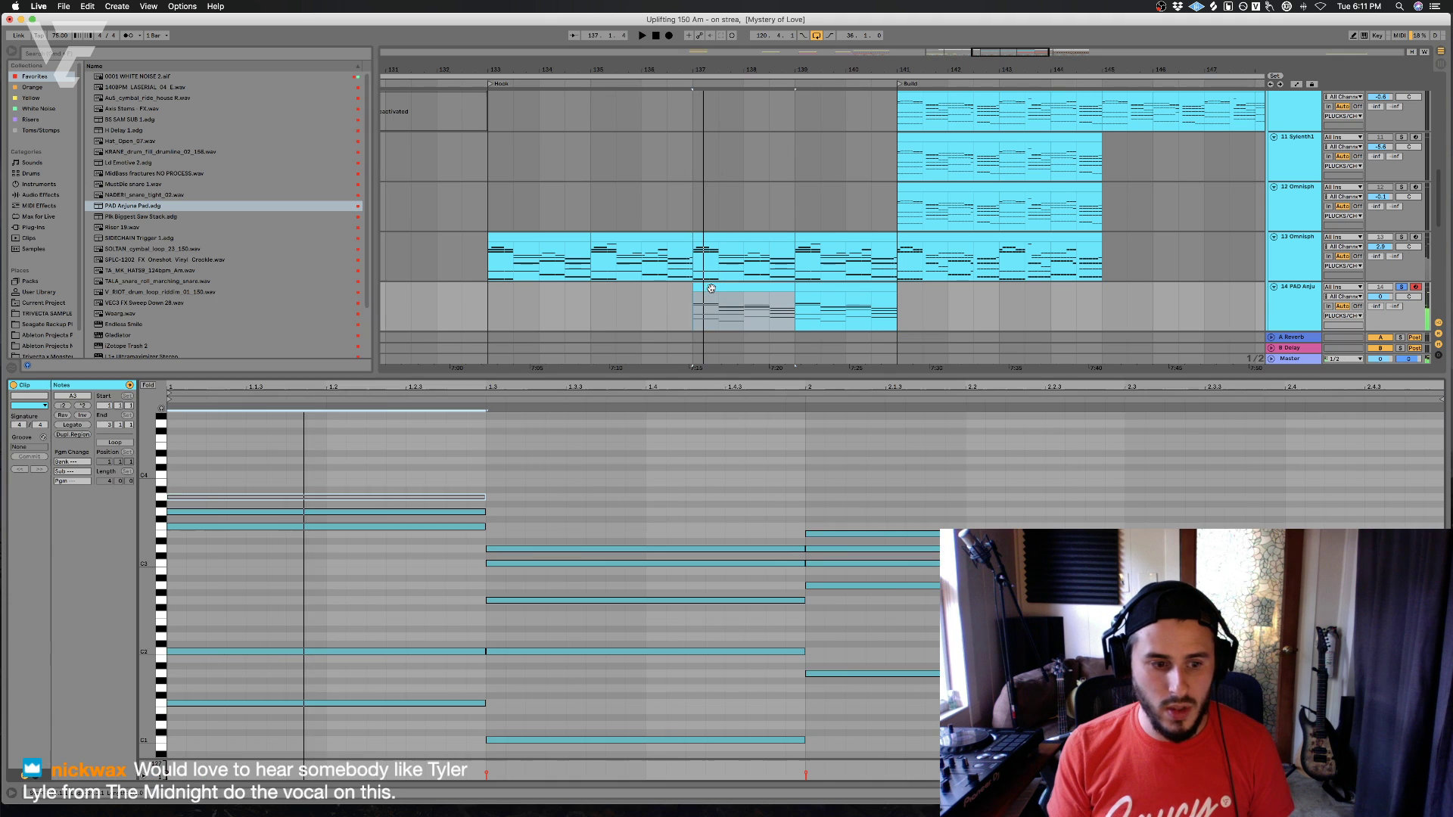
{"action": "key", "text": "space"}
{"action": "left_click", "coordinate": [433, 528]}
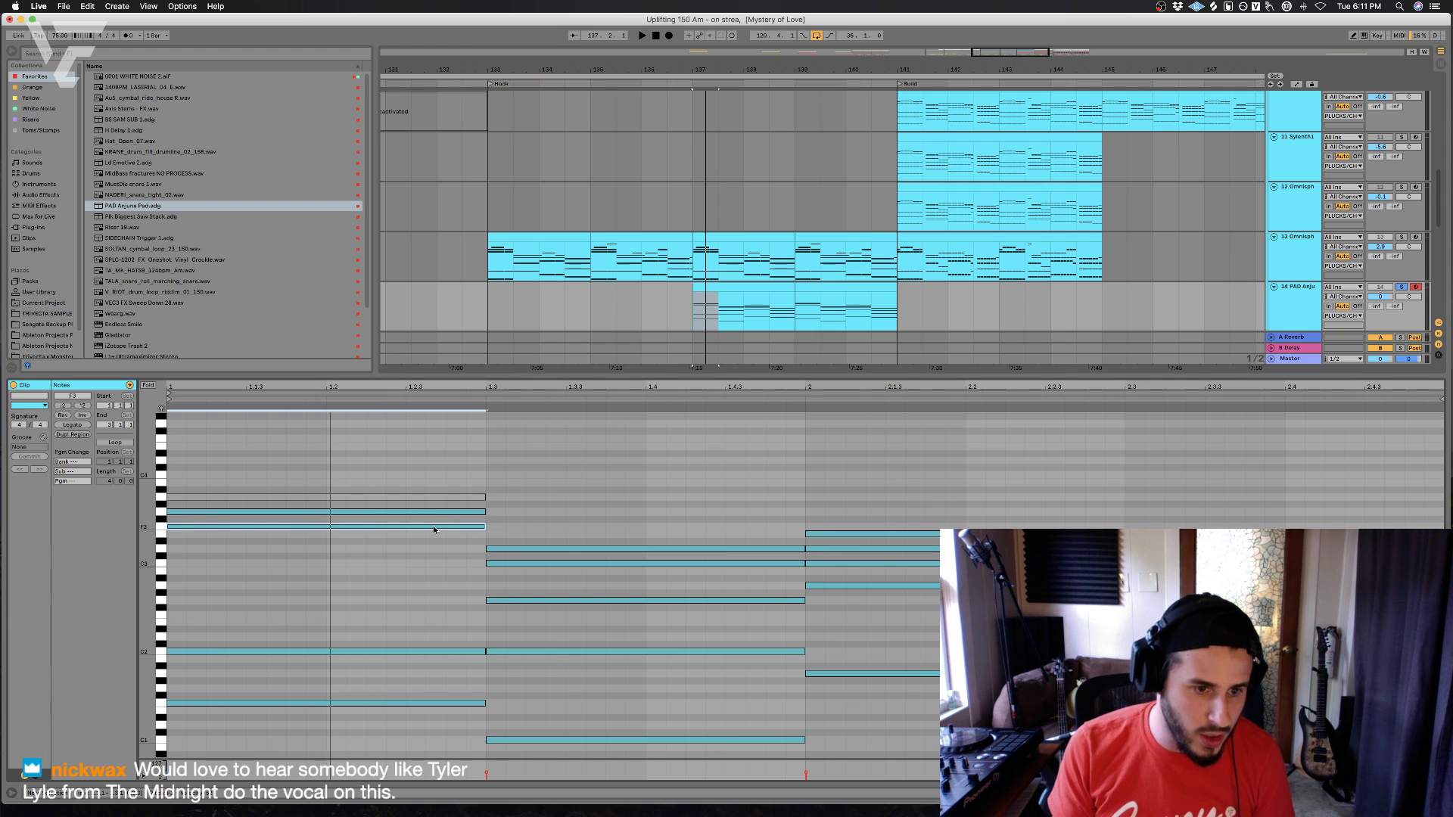
{"action": "key", "text": "space"}
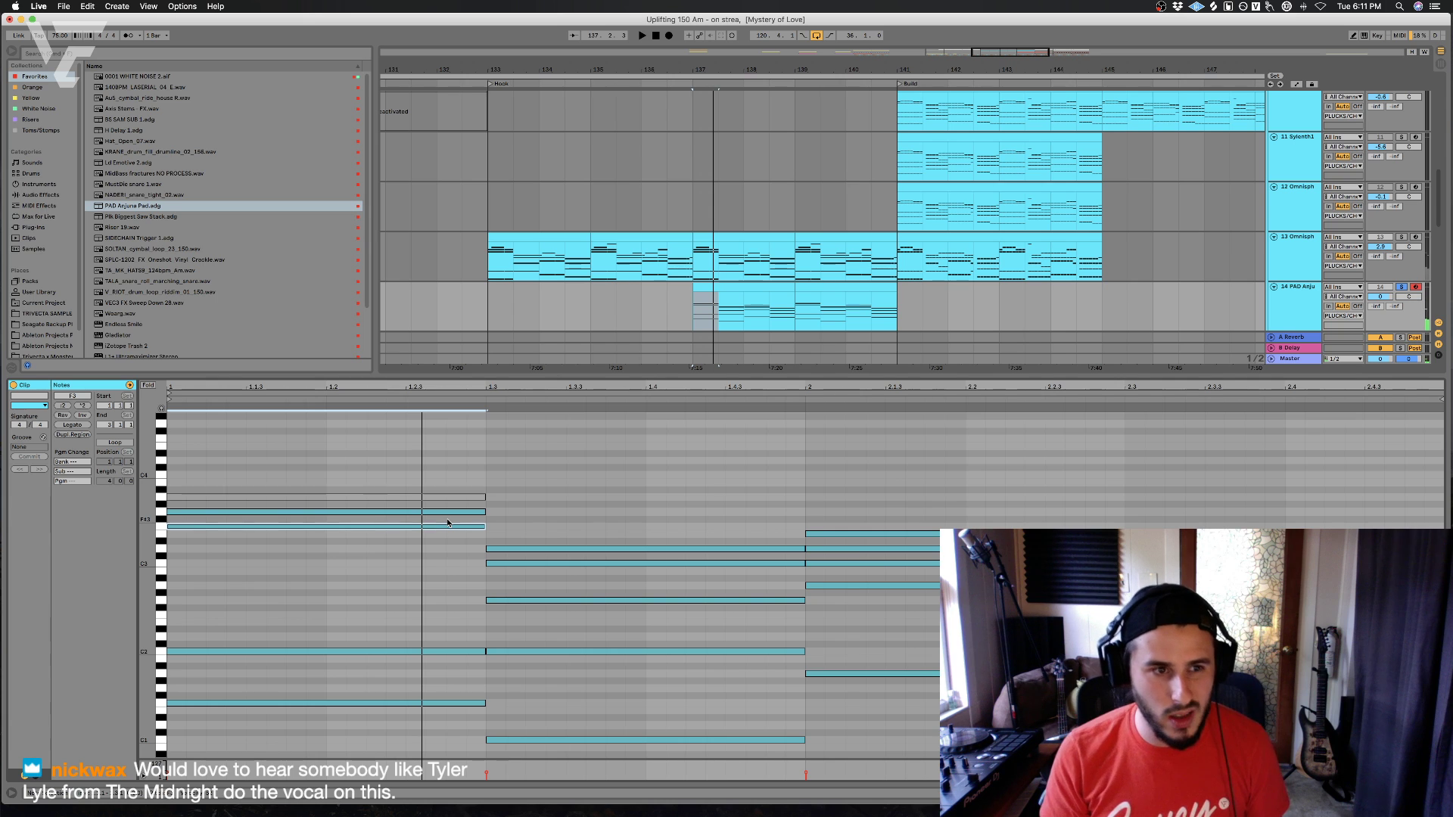
{"action": "key", "text": "shift+Down"}
{"action": "left_click", "coordinate": [452, 512]}
{"action": "key", "text": "shift+Down"}
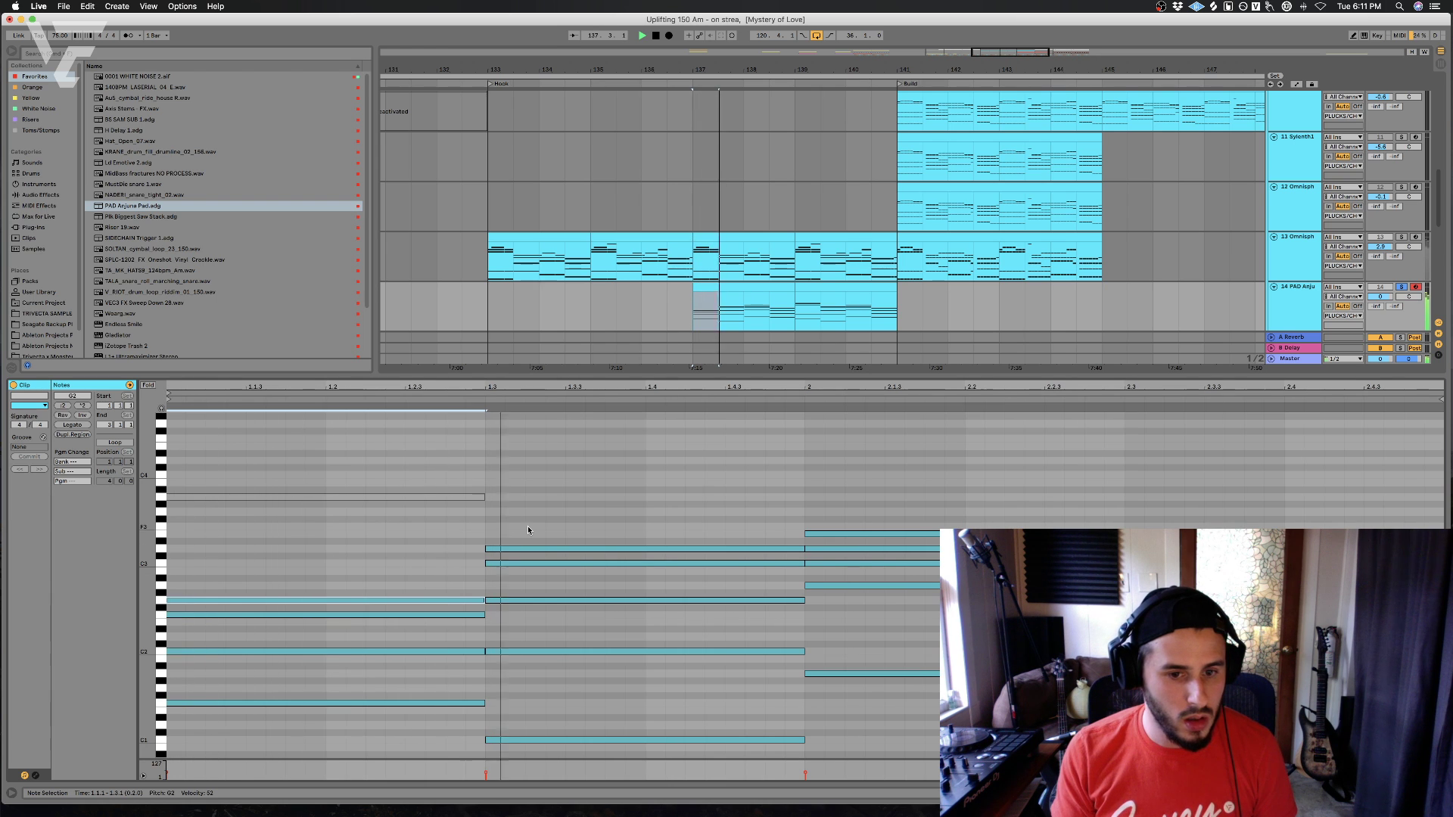
- Try muting the D3 and C3 notes of the pad chord between 1.3 and bar 2
{"action": "left_click", "coordinate": [511, 549]}
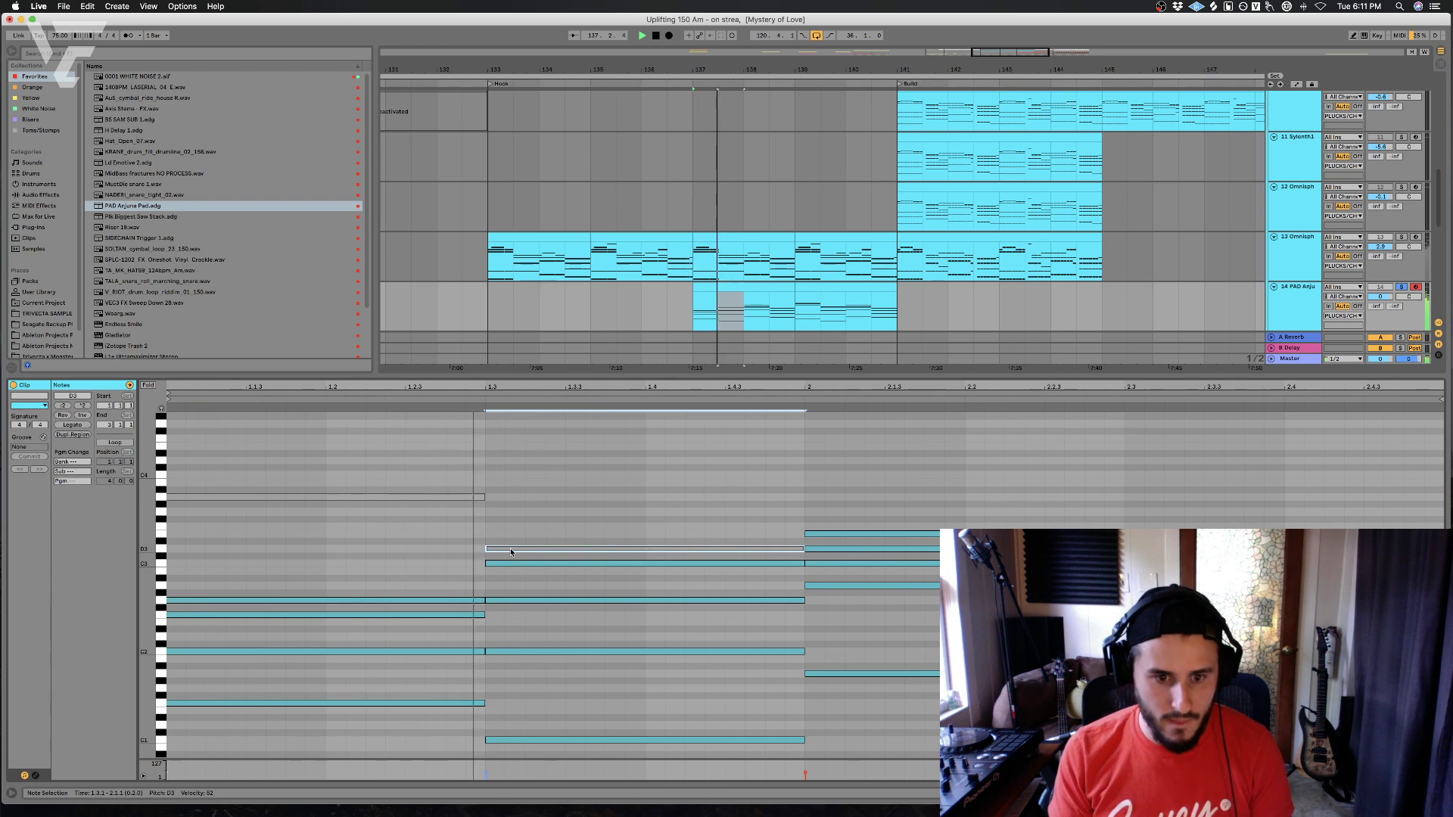
{"action": "left_click", "coordinate": [500, 565]}
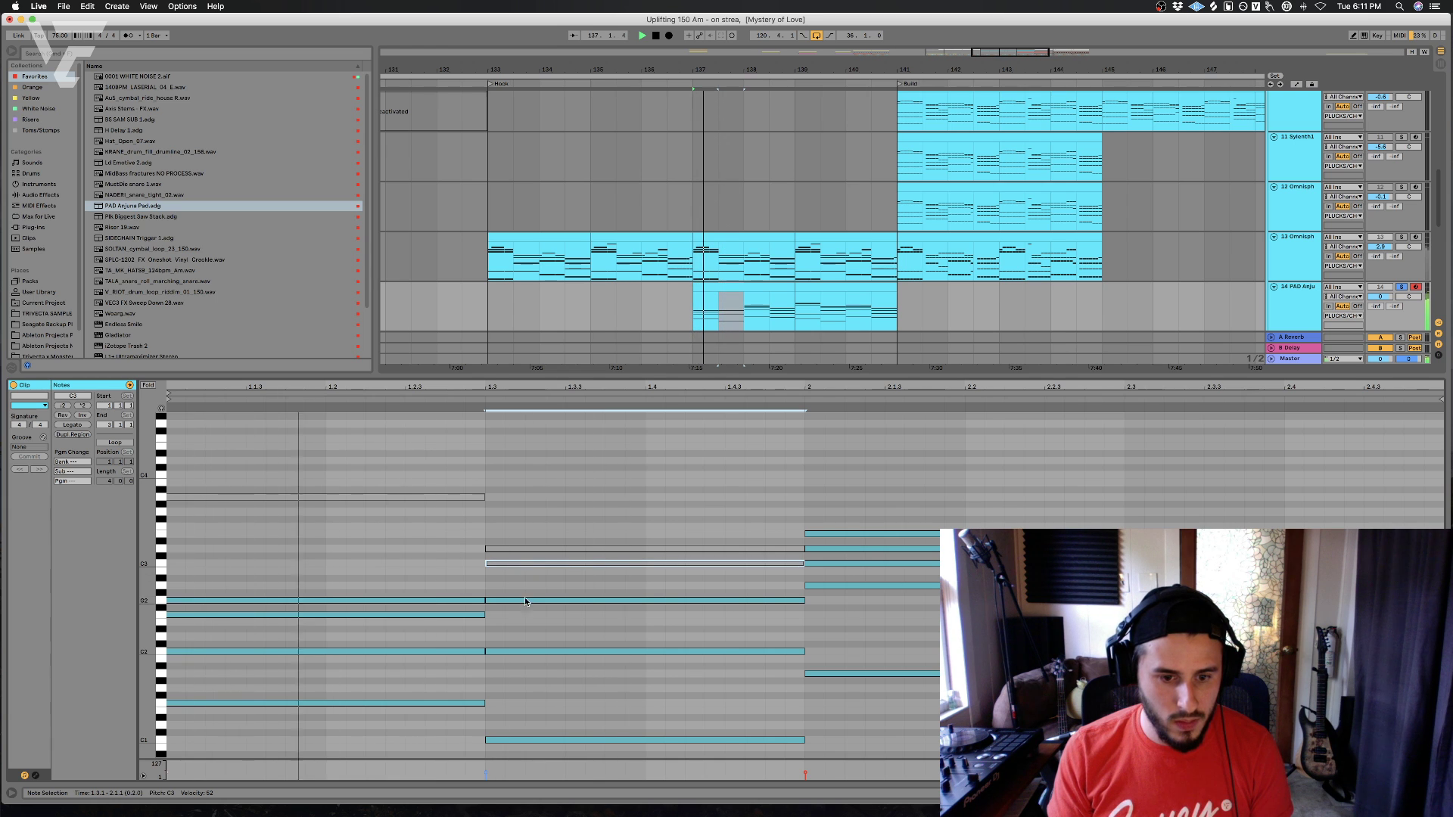
{"action": "scroll", "coordinate": [544, 681], "scroll_direction": "down", "scroll_amount": 3}
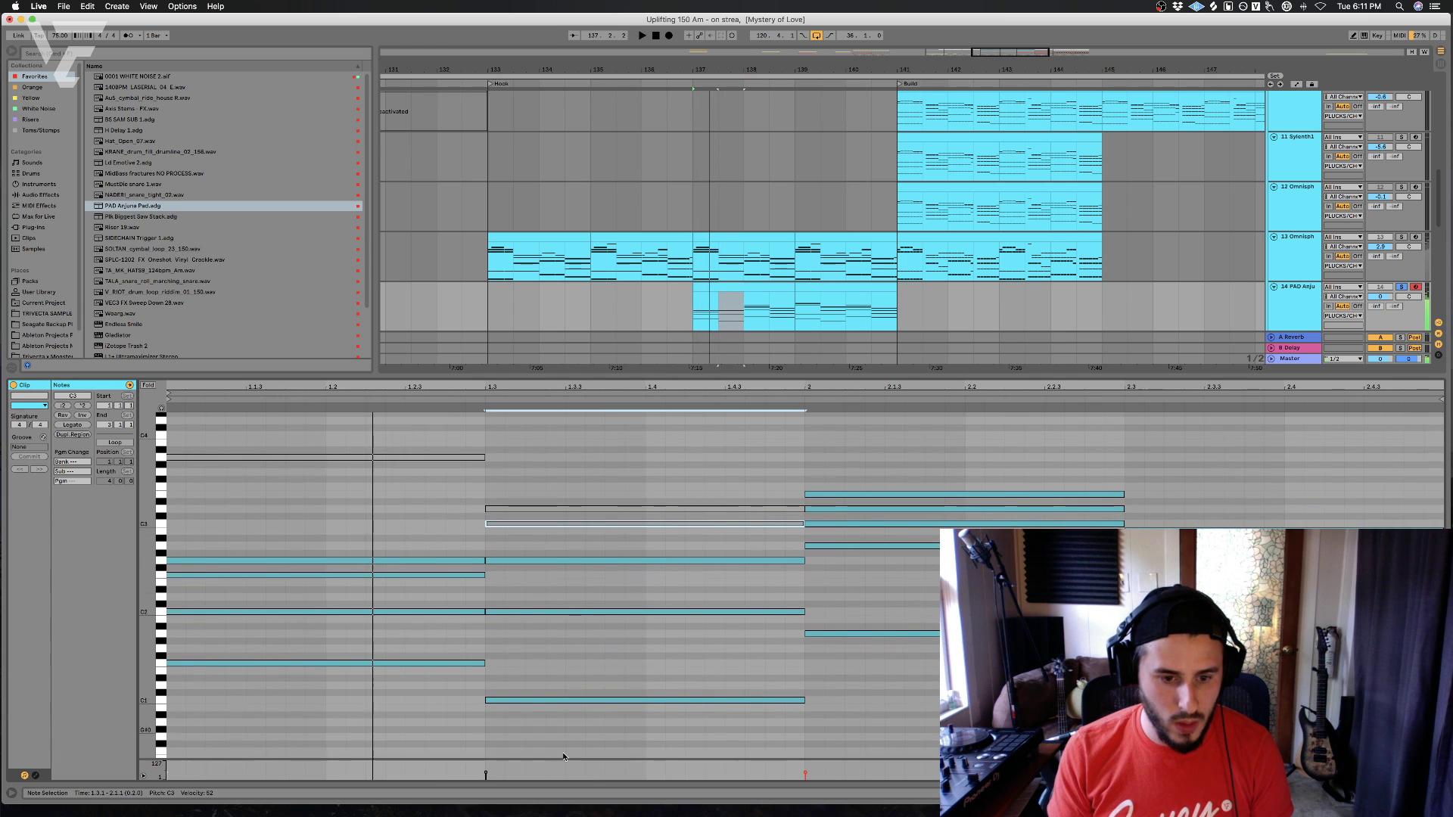
{"action": "left_click", "coordinate": [528, 533]}
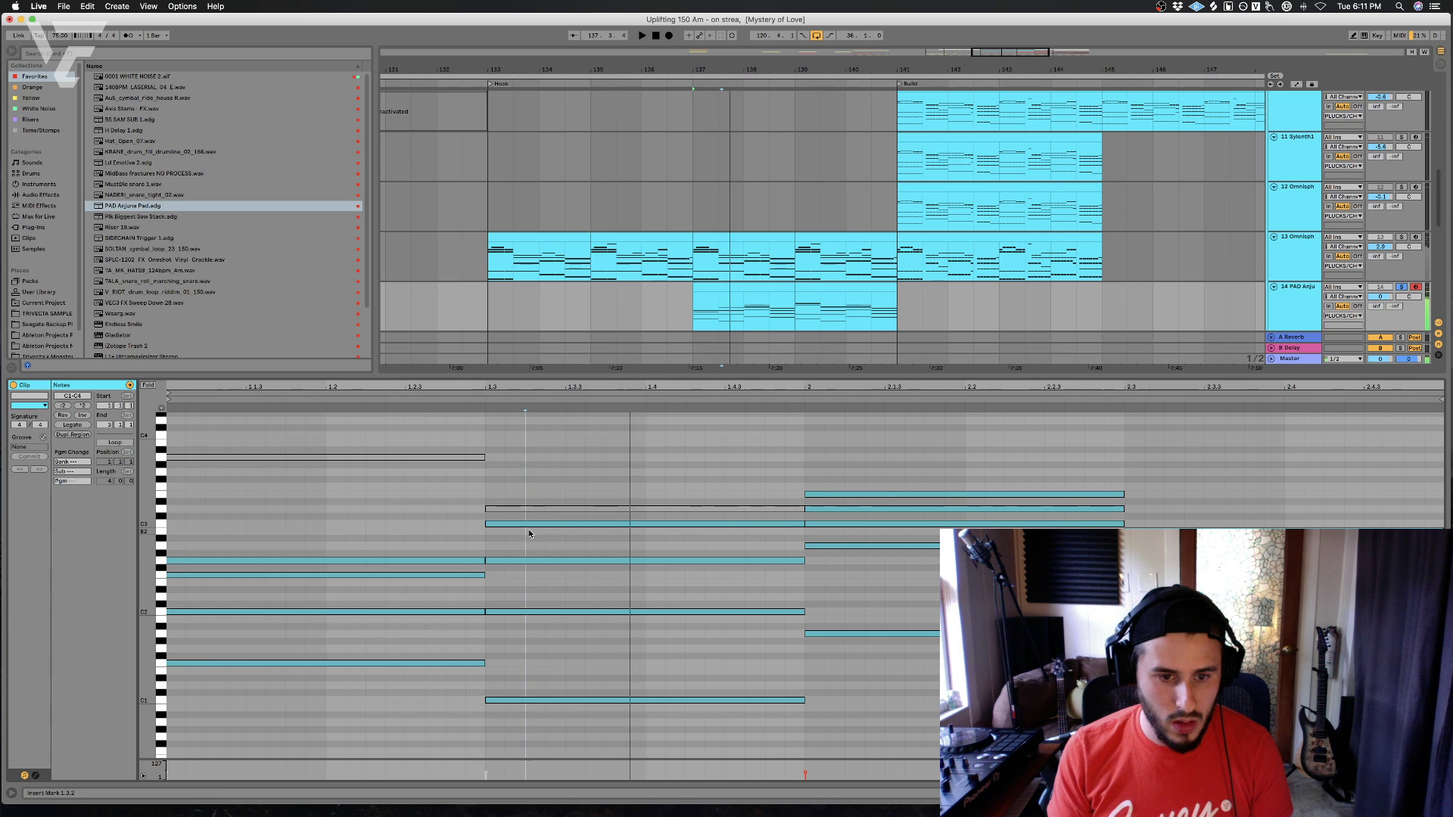
{"action": "left_click", "coordinate": [530, 525]}
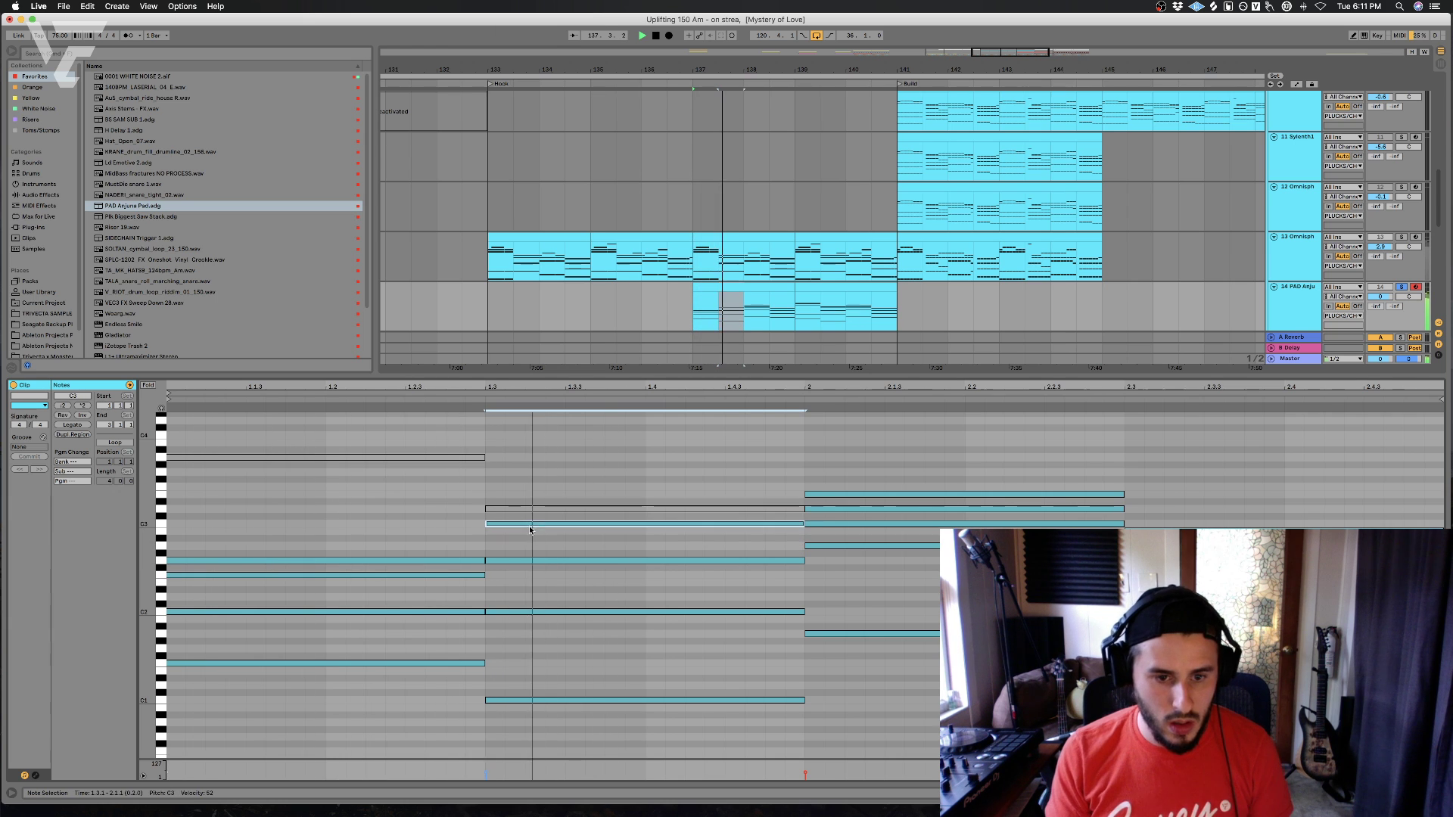
- Change the G2 note of the pad chord between 1.3 and bar 2 to E2 and delete its muted D3 note
{"action": "key", "text": "Down"}
{"action": "key", "text": "Down"}
{"action": "key", "text": "Down"}
{"action": "key", "text": "Down"}
{"action": "key", "text": "Down"}
{"action": "key", "text": "Down"}
{"action": "key", "text": "Down"}
{"action": "key", "text": "Down"}
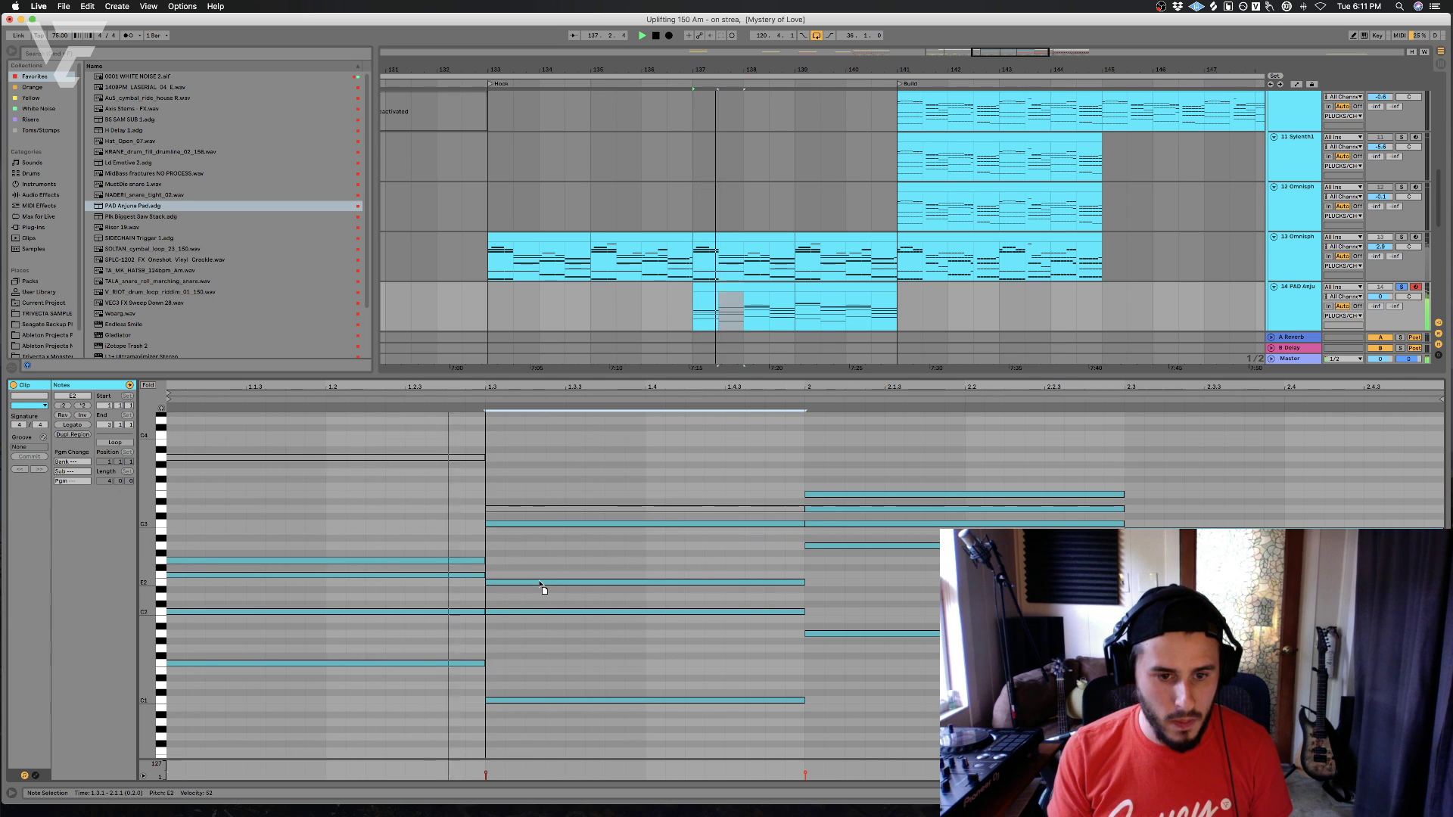
{"action": "left_click", "coordinate": [540, 584]}
{"action": "left_click", "coordinate": [541, 526]}
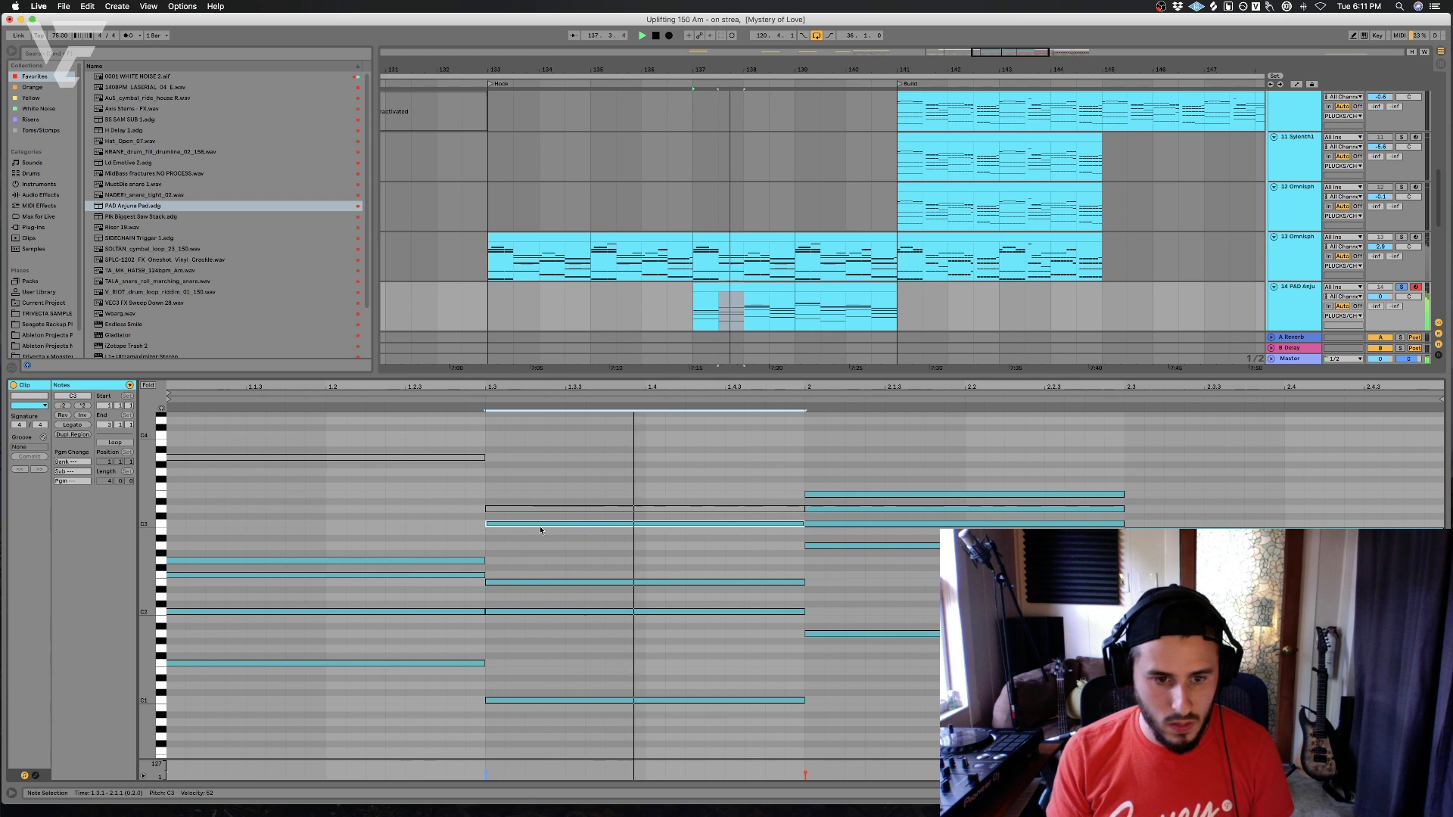
{"action": "left_click", "coordinate": [569, 532]}
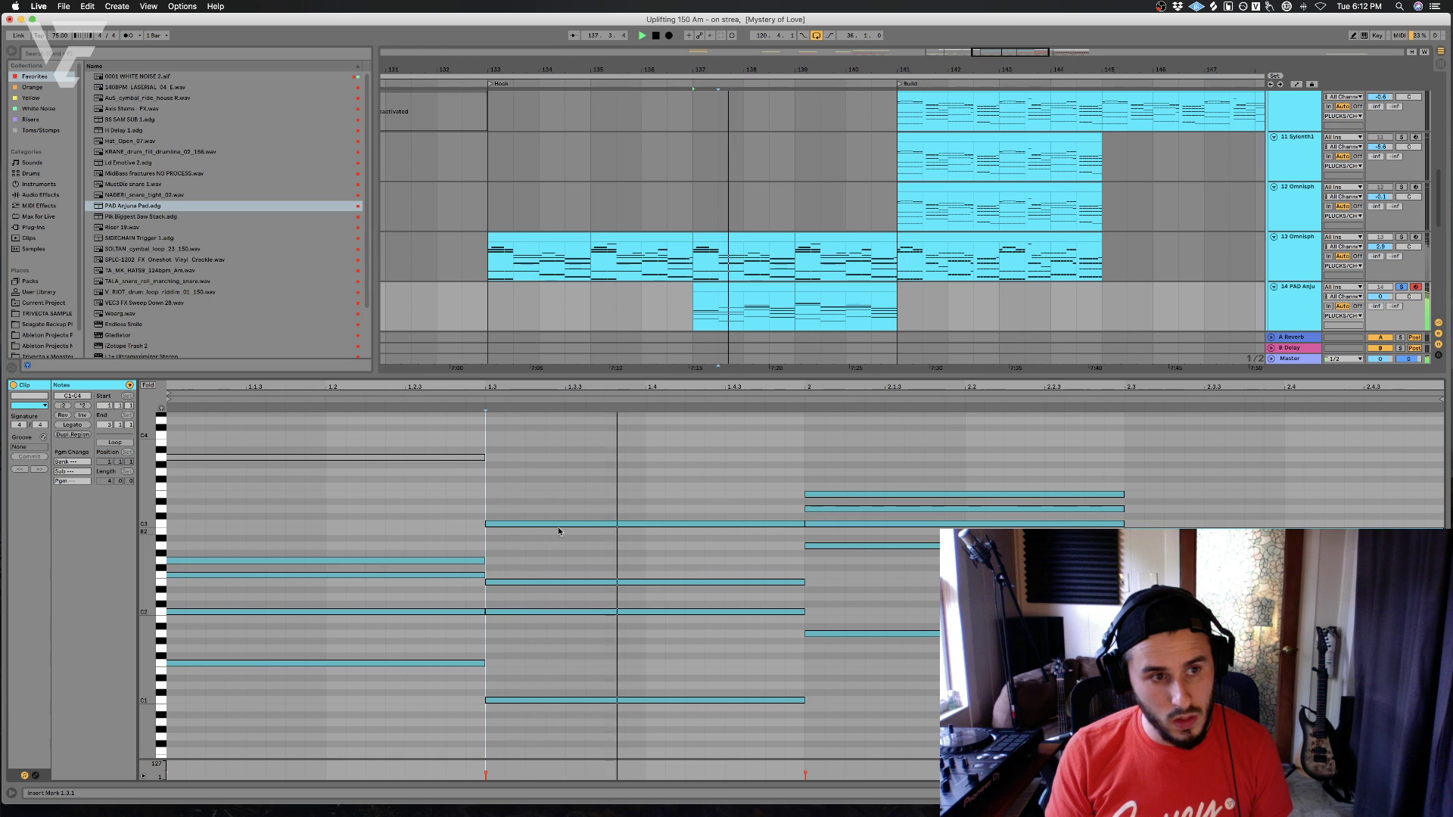
- Lower the E3 and D3 notes of the pad chord from bar 2 to 2.3 one octave, mute them, and play the clip
{"action": "left_click", "coordinate": [855, 494]}
{"action": "left_click", "coordinate": [853, 508], "text": "shift"}
{"action": "key", "text": "shift+Down"}
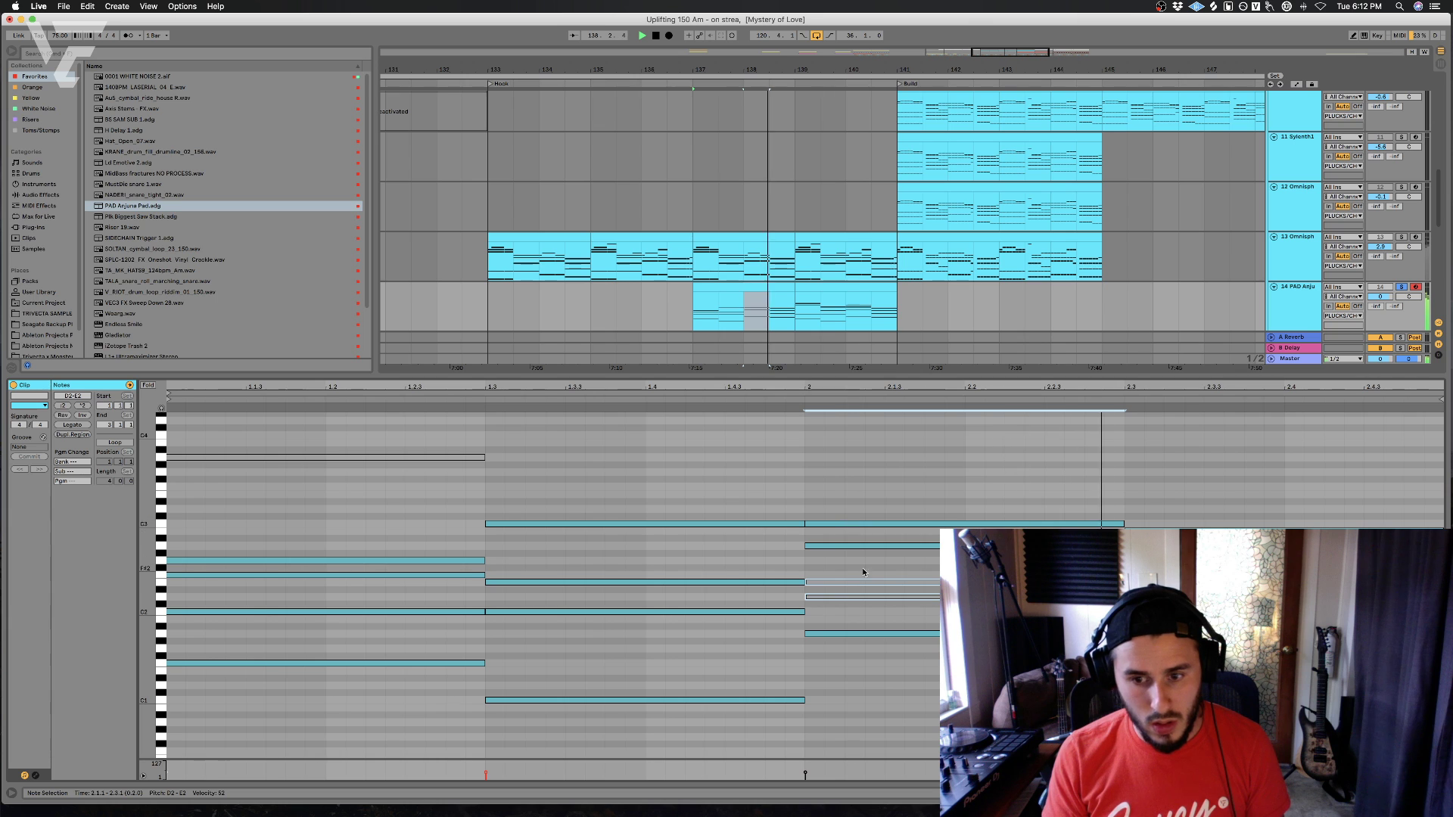
{"action": "left_click", "coordinate": [756, 291]}
{"action": "key", "text": "space"}
{"action": "key", "text": "space"}
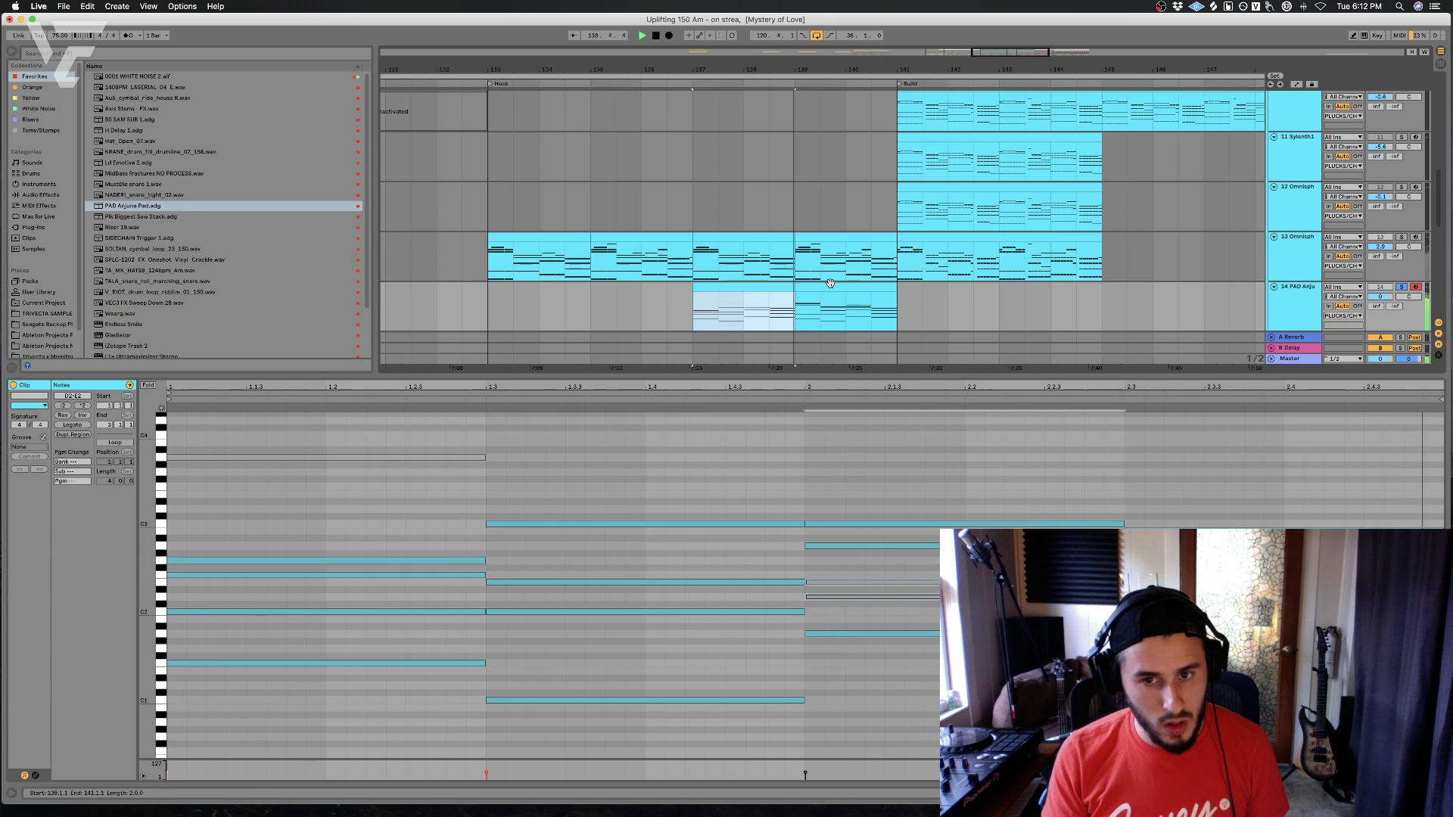
- Duplicate the bar 139 pad clip to bar 141 and deactivate the copy
{"action": "left_click", "coordinate": [872, 300]}
{"action": "key", "text": "space"}
{"action": "key", "text": "super+d"}
{"action": "key", "text": "0"}
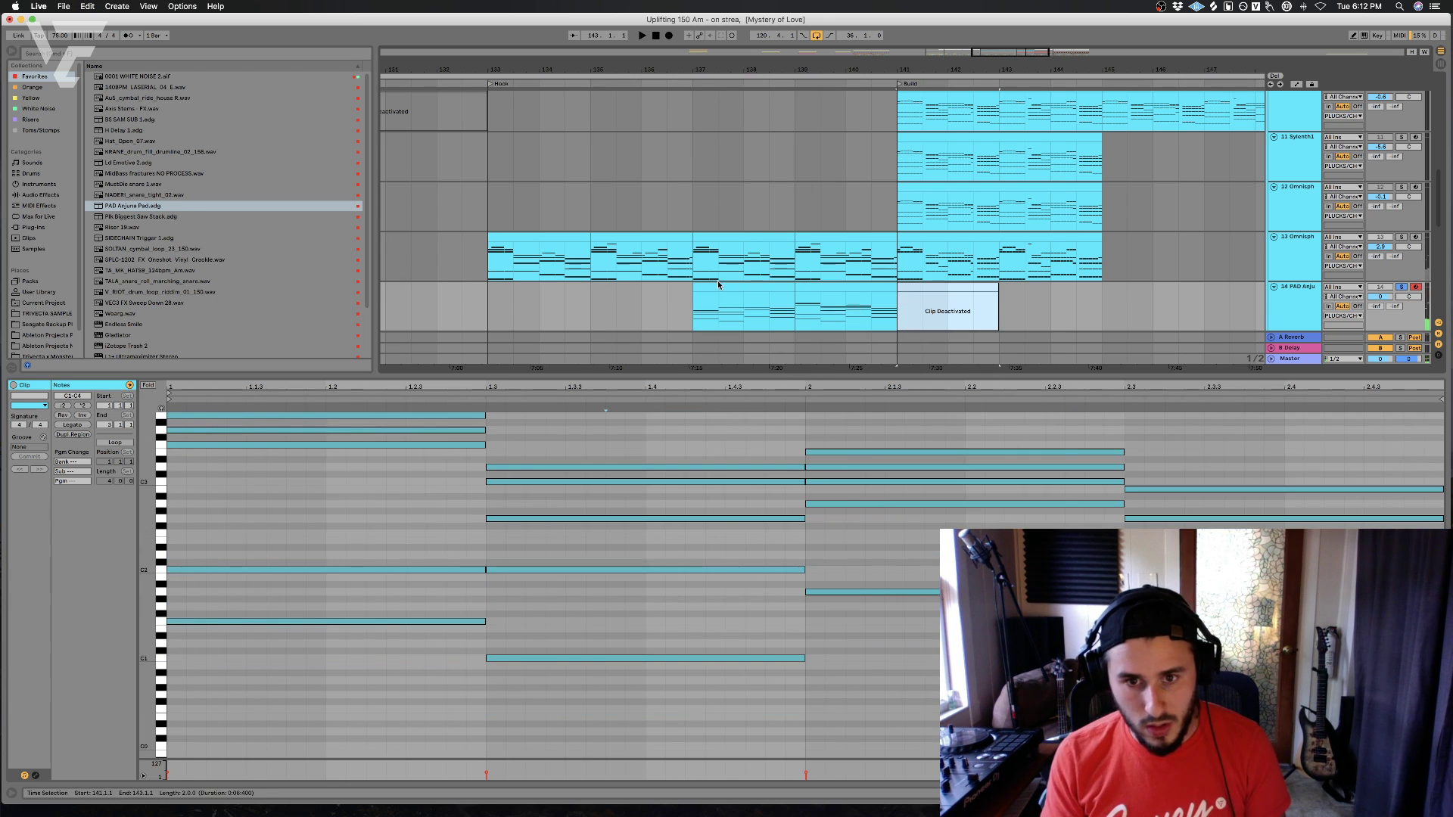
- Replace the bar 139 pad clip with a copy of the bar 137 clip and consolidate the two into one clip
{"action": "left_click", "coordinate": [728, 313]}
{"action": "key", "text": "space"}
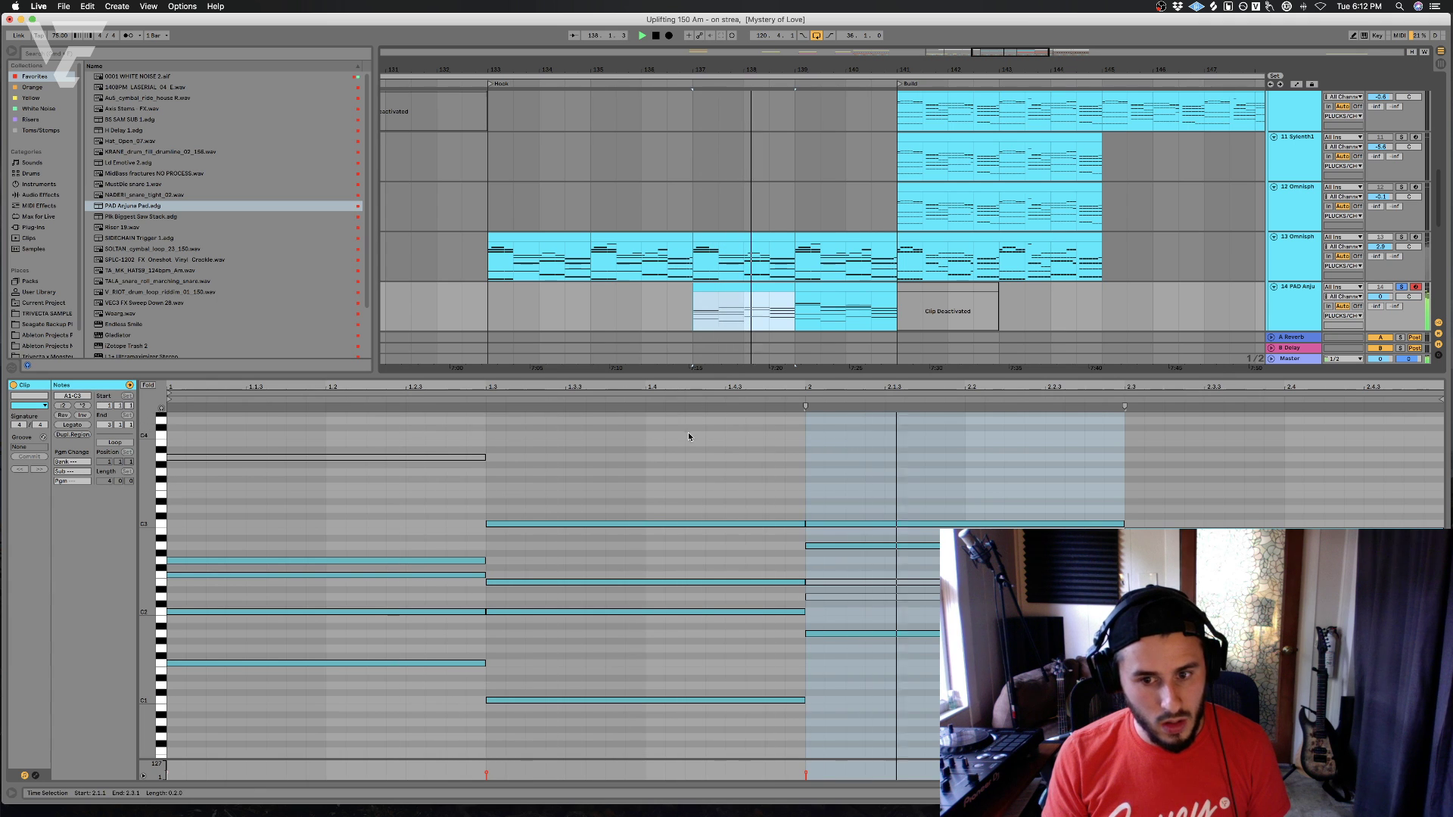
{"action": "left_click", "coordinate": [866, 290]}
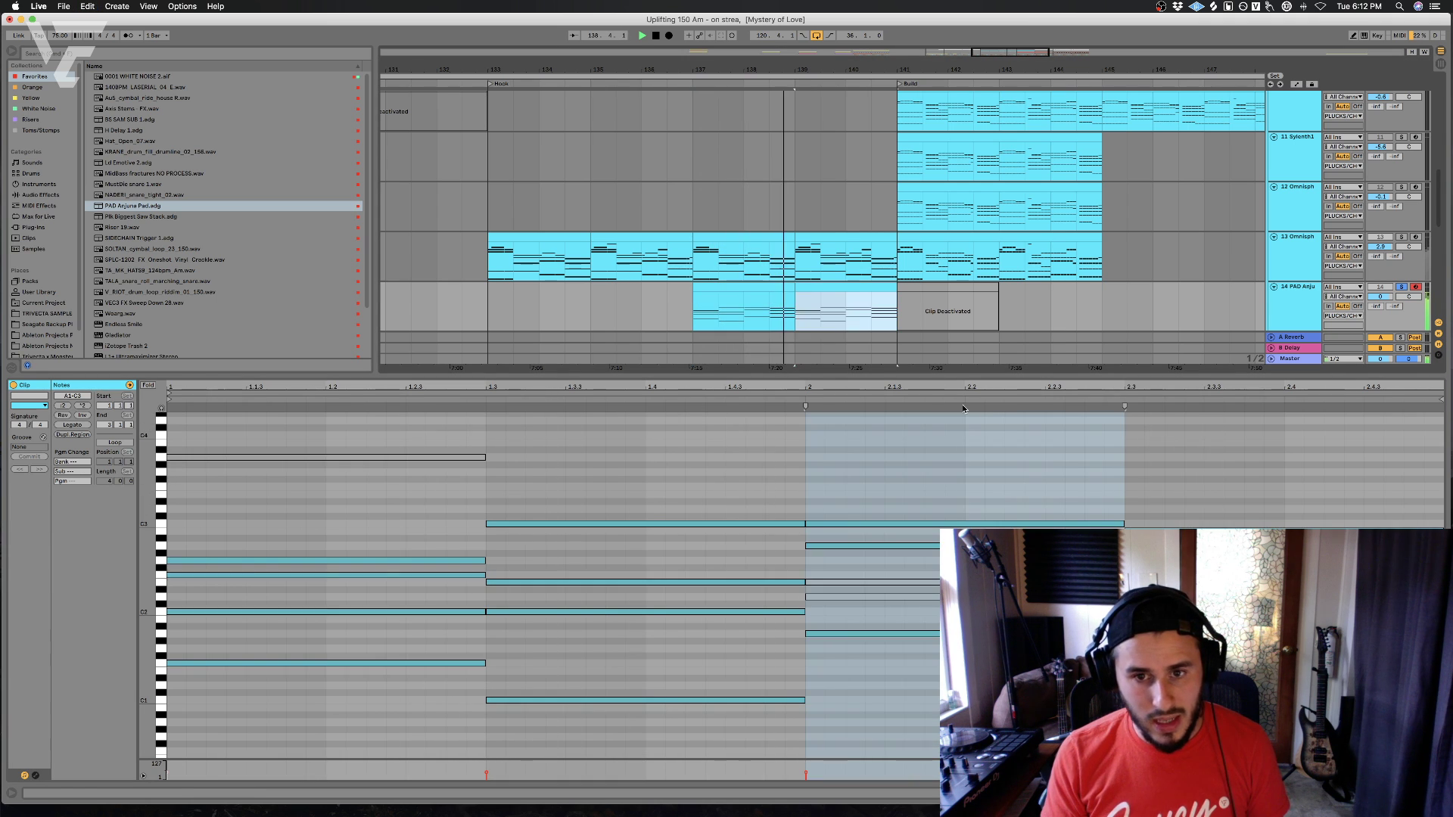
{"action": "left_click", "coordinate": [737, 291]}
{"action": "key", "text": "space"}
{"action": "left_click", "coordinate": [766, 322]}
{"action": "left_click", "coordinate": [800, 503]}
{"action": "left_click", "coordinate": [803, 289]}
{"action": "left_click", "coordinate": [785, 289], "text": "shift"}
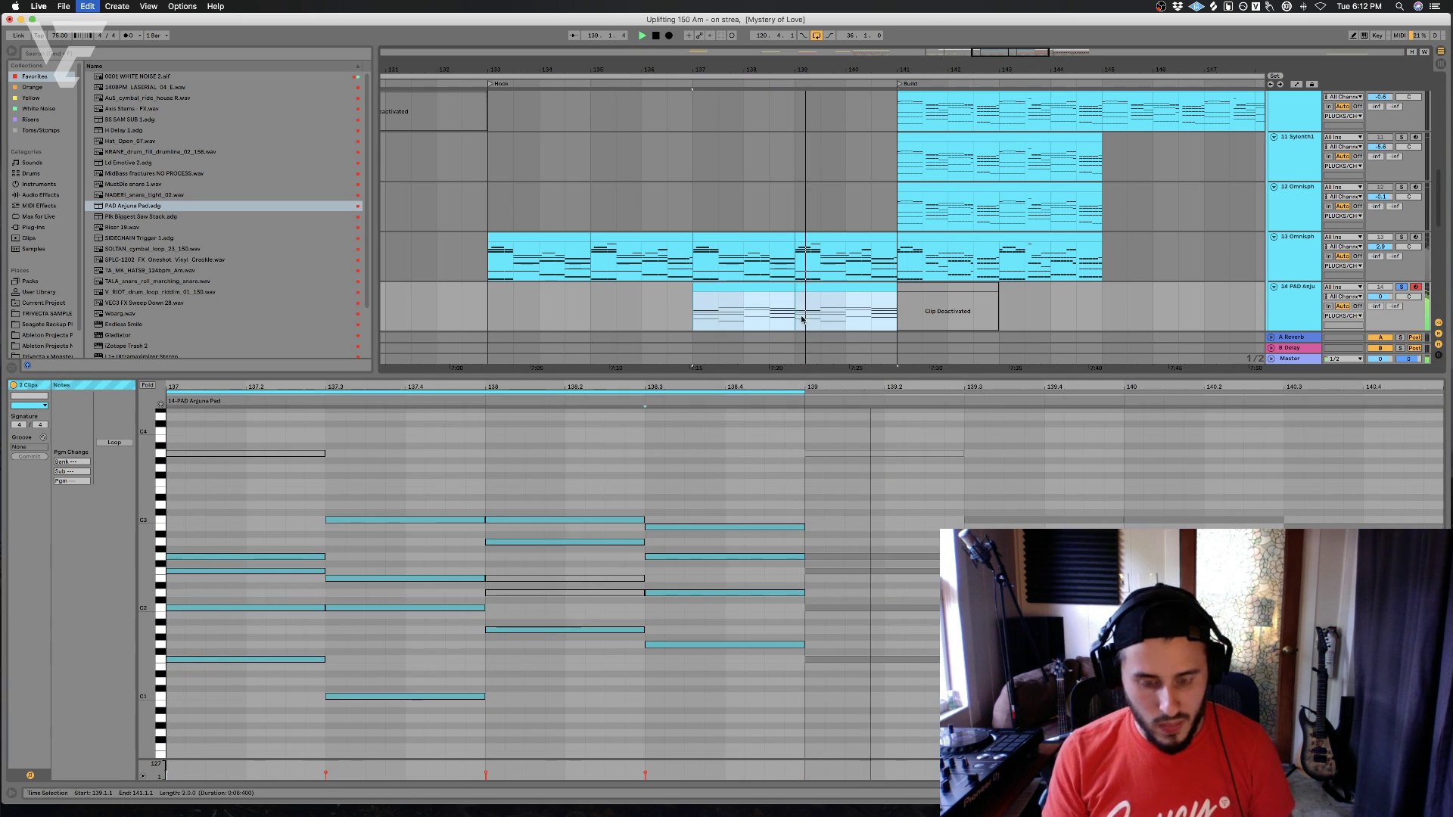
{"action": "key", "text": "super+j"}
- Play the consolidated pad clip and add a C3 note from bar 3 to 3.3 and a G2 note from 3.3 to bar 4
{"action": "left_click", "coordinate": [798, 480]}
{"action": "key", "text": "space"}
{"action": "key", "text": "space"}
{"action": "left_click", "coordinate": [767, 317]}
{"action": "key", "text": "space"}
{"action": "key", "text": "space"}
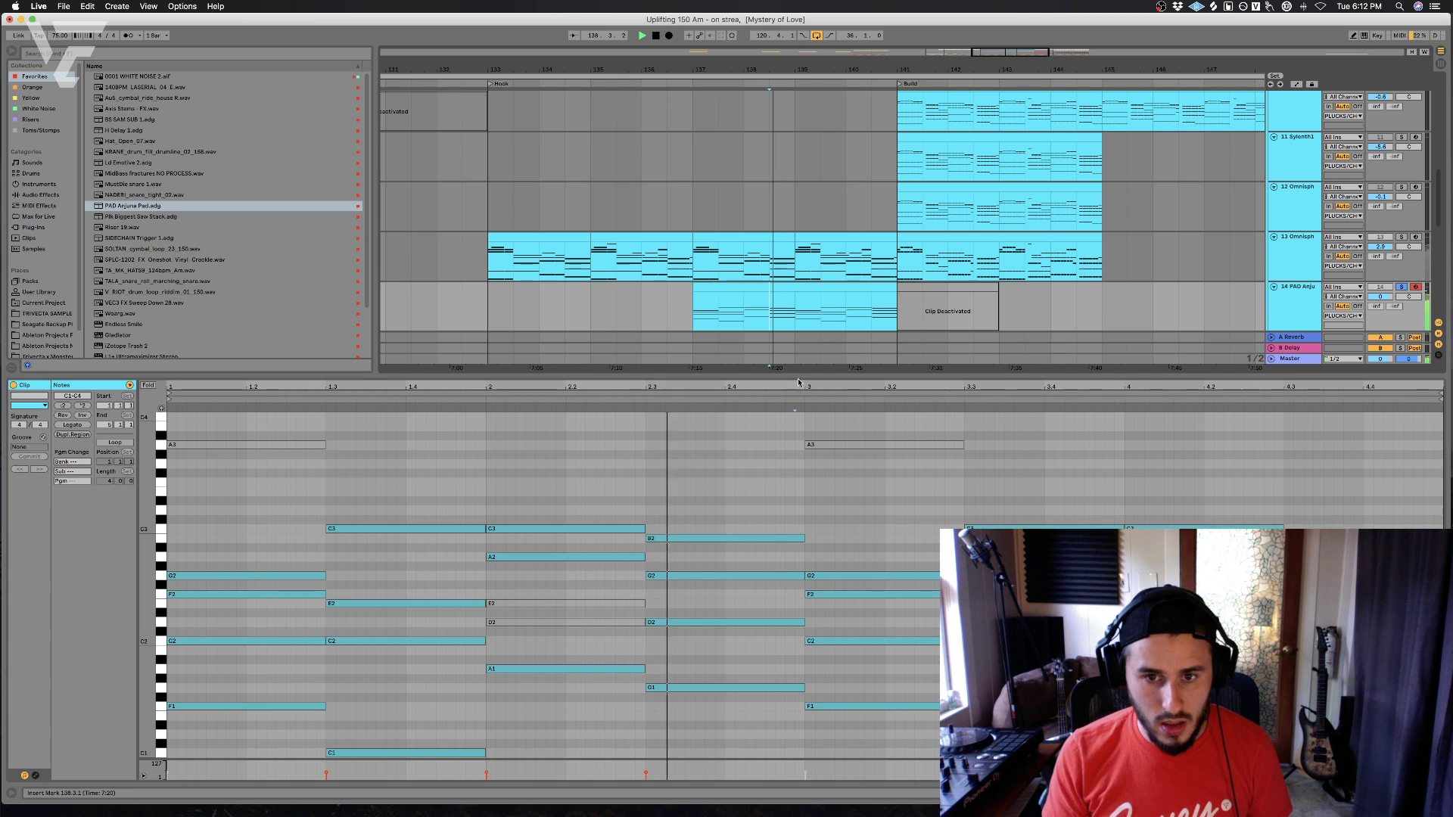
{"action": "double_click", "coordinate": [824, 528]}
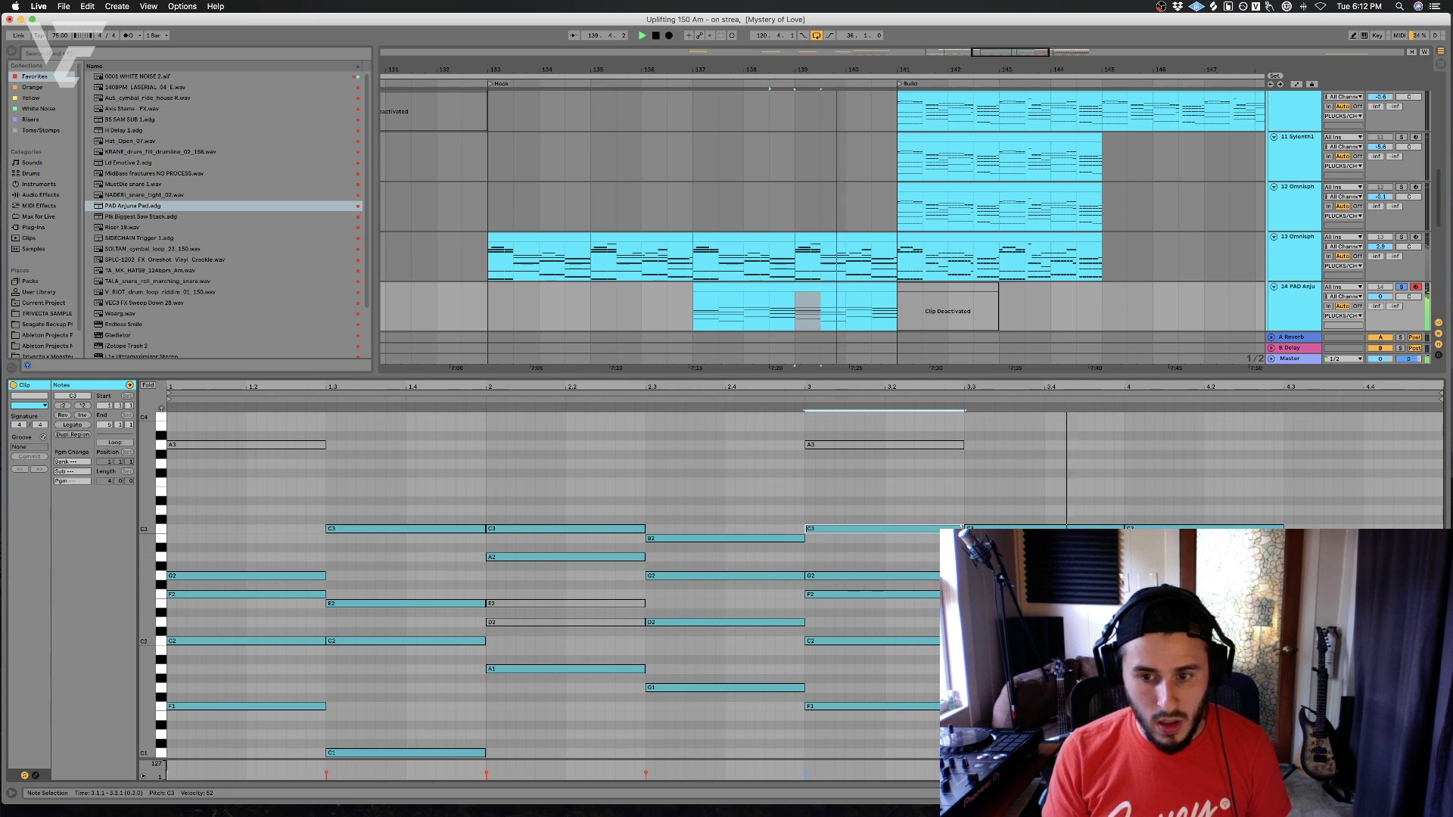
{"action": "scroll", "coordinate": [529, 590], "scroll_direction": "down", "scroll_amount": 1}
{"action": "scroll", "coordinate": [1036, 585], "scroll_direction": "down", "scroll_amount": 1}
{"action": "double_click", "coordinate": [1037, 553]}
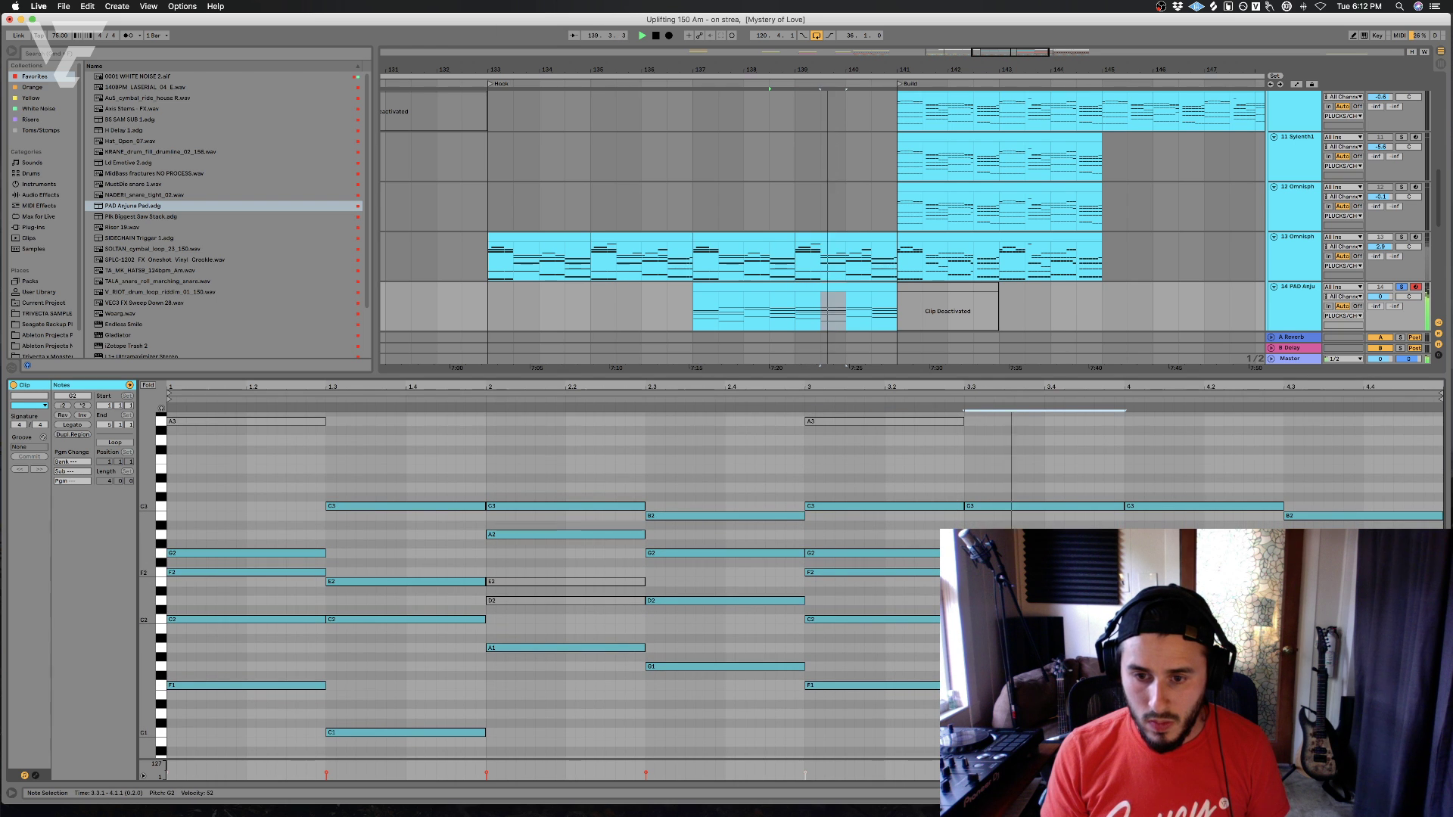
- Play the pad clip around its C1 note at 1.3 and check the low end in the track's EQ Eight
{"action": "key", "text": "space"}
{"action": "scroll", "coordinate": [530, 590], "scroll_direction": "down", "scroll_amount": 2}
{"action": "left_click_drag", "start_coordinate": [500, 706], "coordinate": [385, 671]}
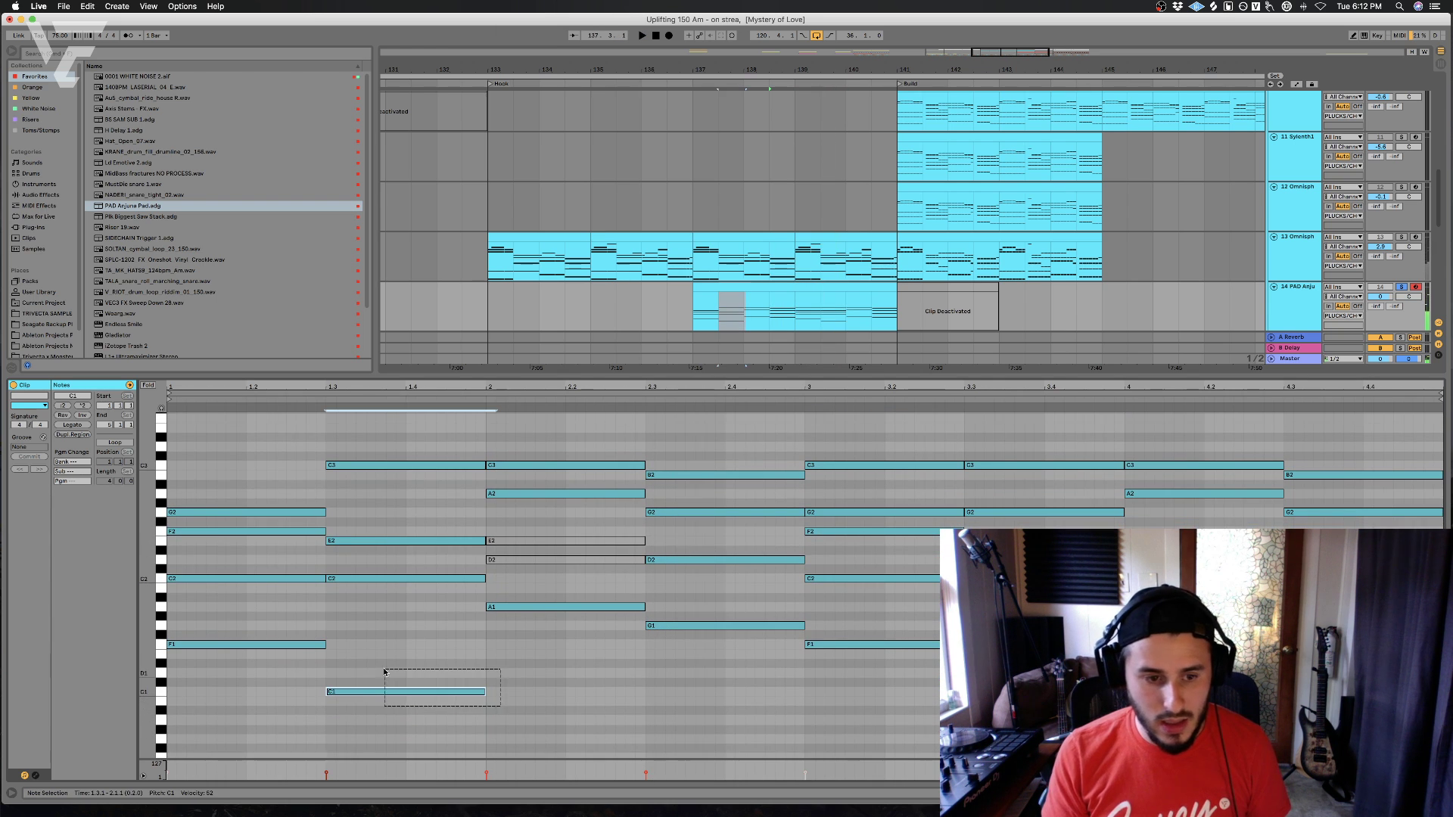
{"action": "key", "text": "space"}
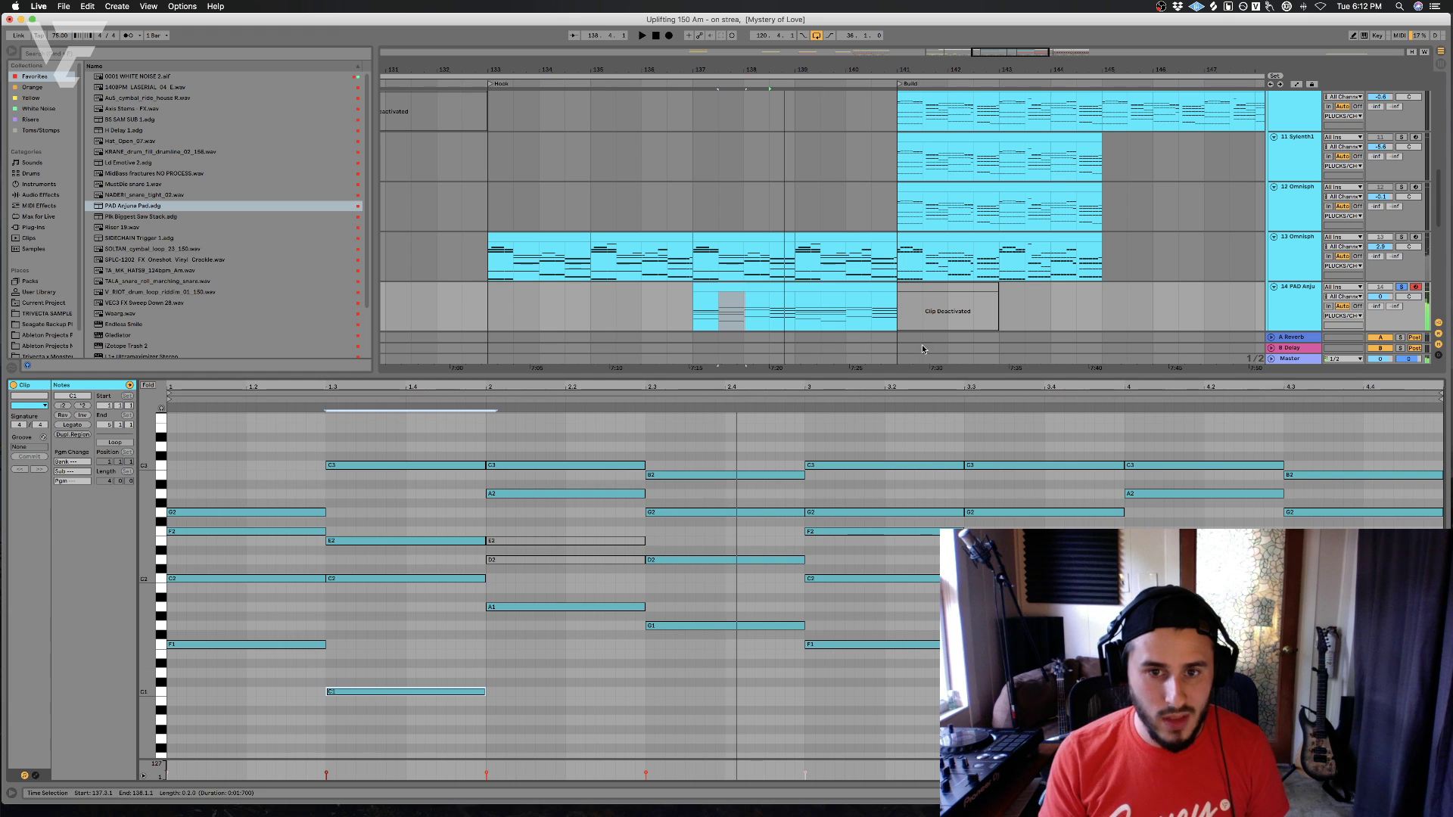
{"action": "left_click", "coordinate": [731, 289]}
{"action": "key", "text": "space"}
{"action": "key", "text": "space"}
{"action": "left_click_drag", "start_coordinate": [507, 673], "coordinate": [437, 708]}
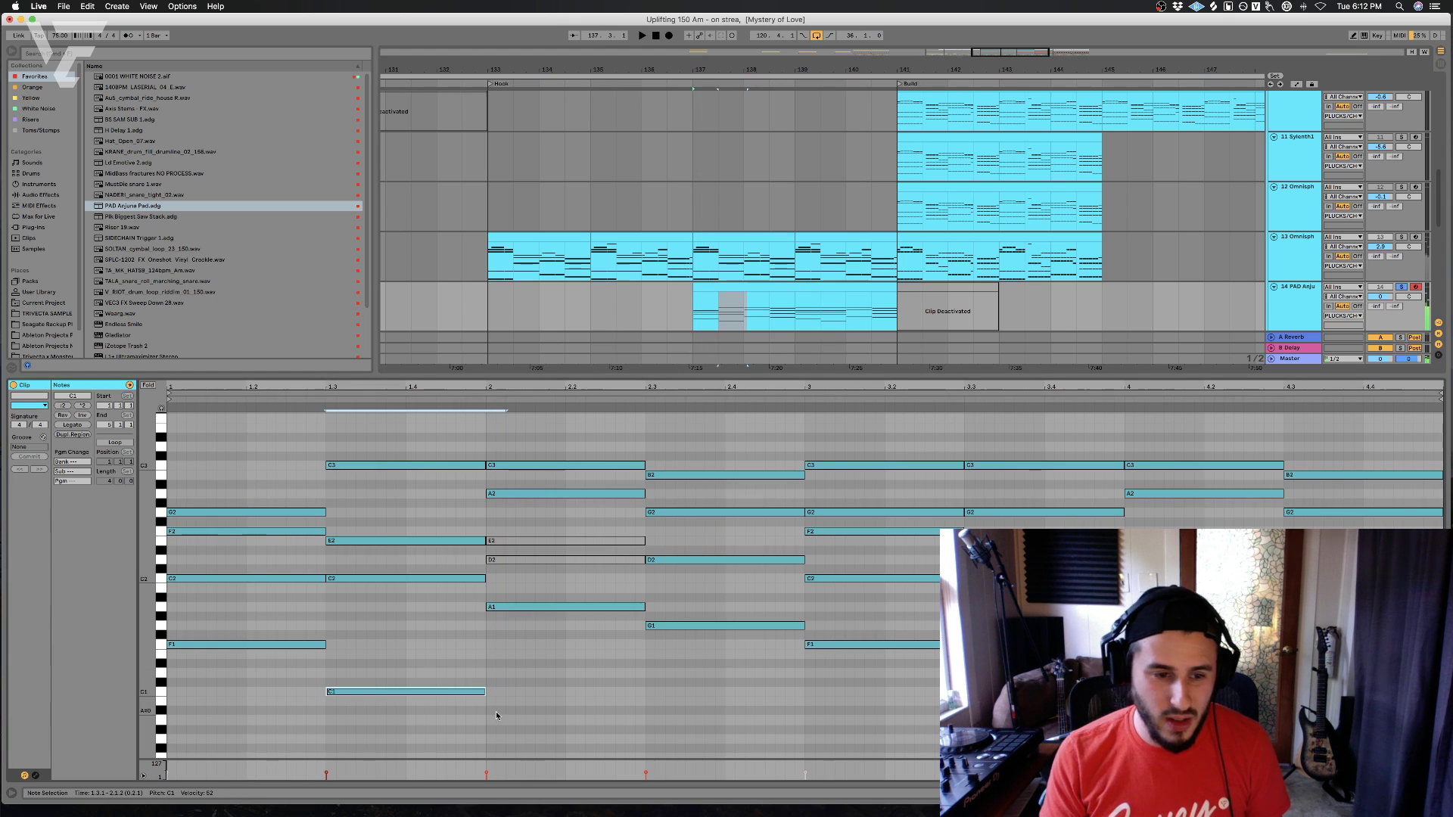
{"action": "key", "text": "shift+Tab"}
{"action": "key", "text": "space"}
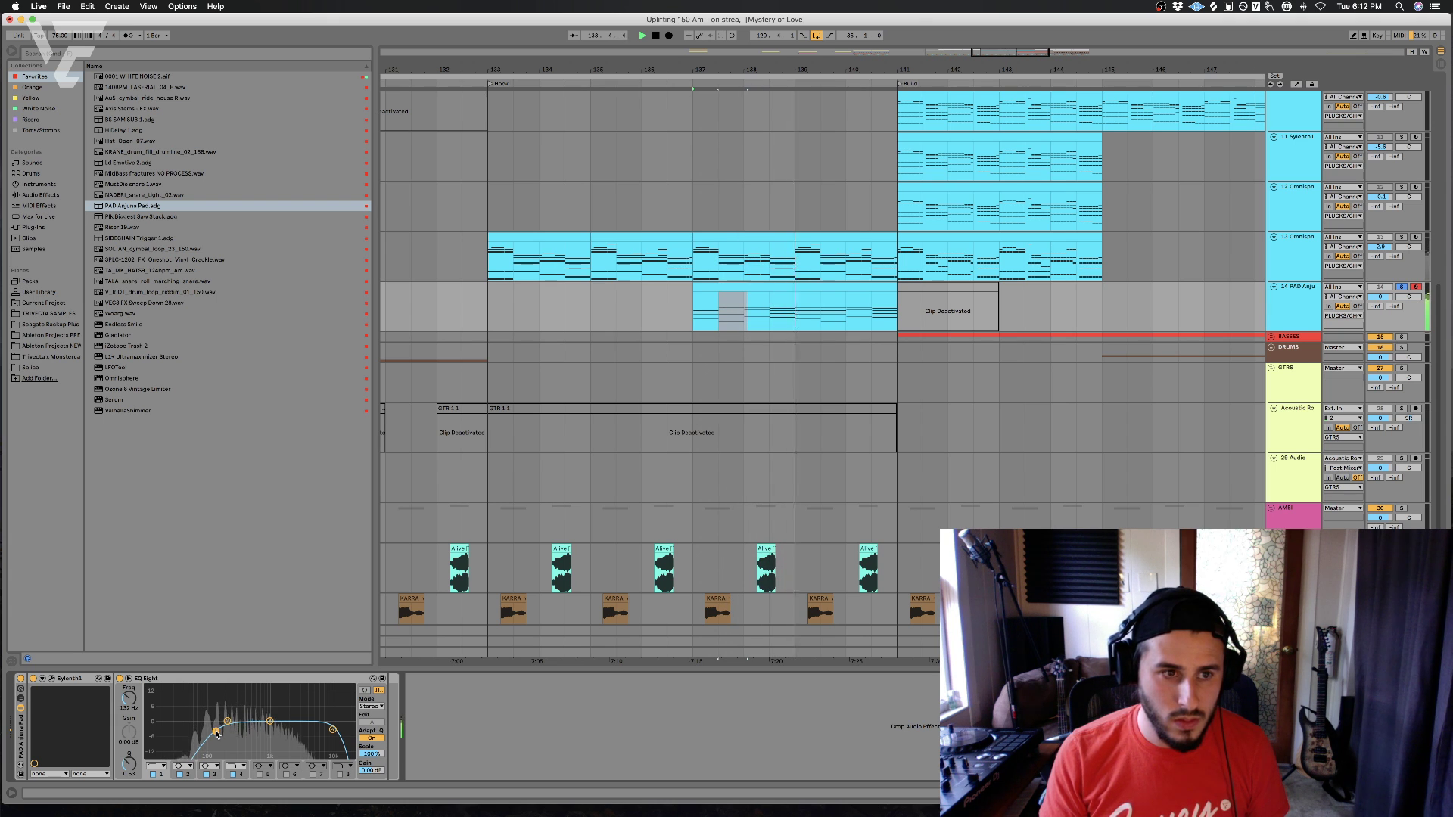
- Add a D3 note to the pad chord from bar 4 to 4.3 and duplicate it to the following chord at 4.3
{"action": "double_click", "coordinate": [842, 284]}
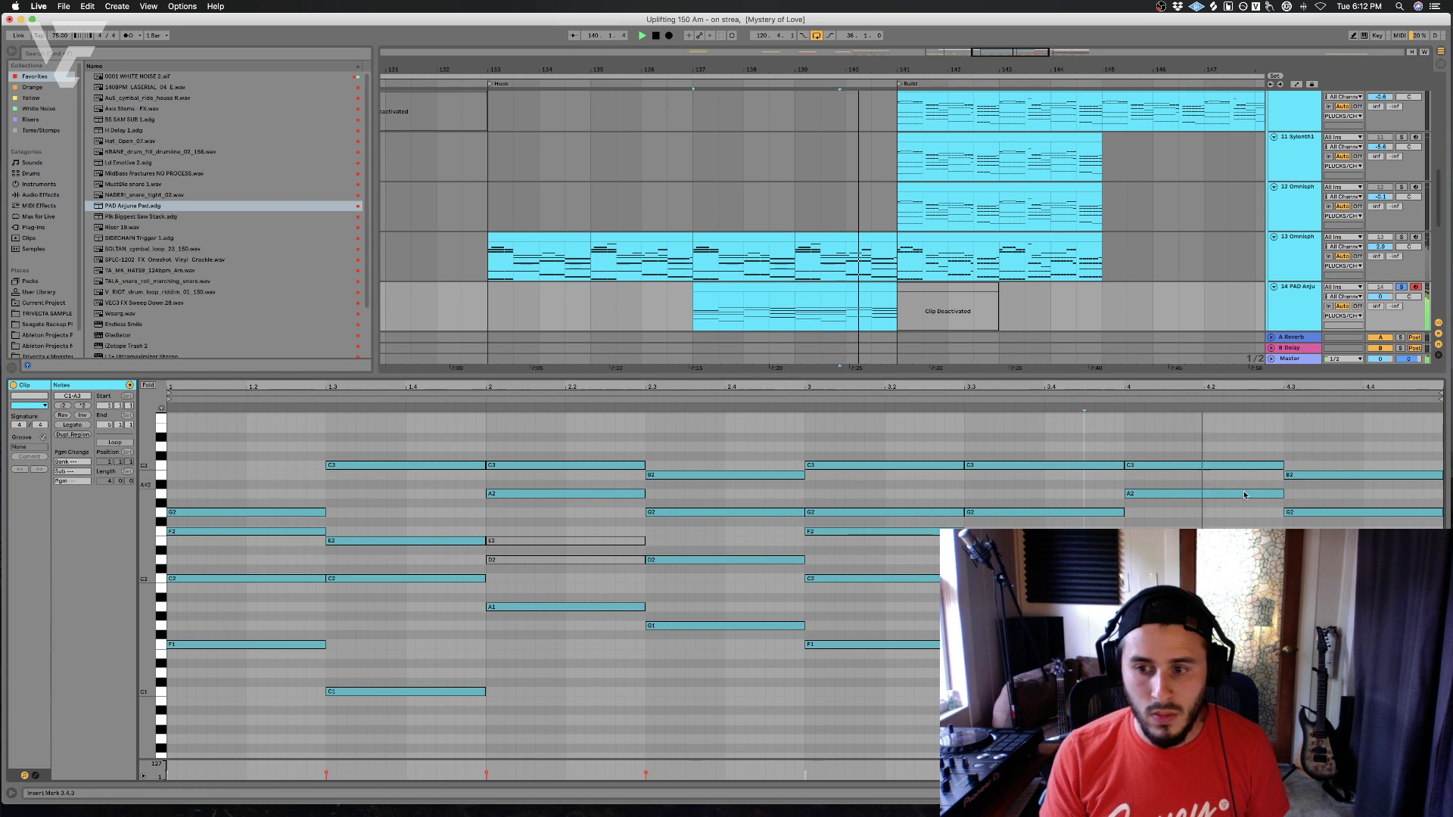
{"action": "key", "text": "space"}
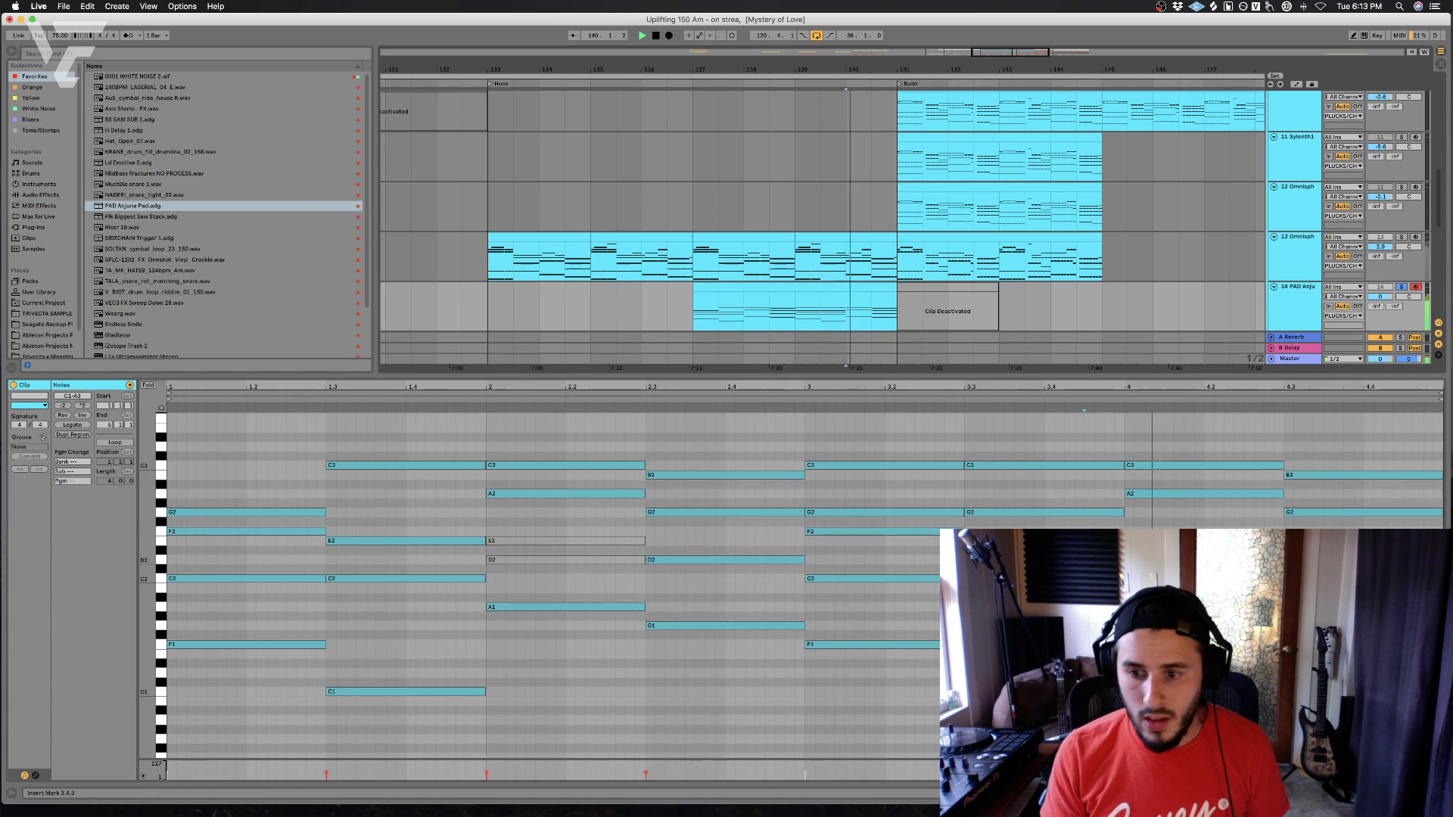
{"action": "key", "text": "space"}
{"action": "left_click", "coordinate": [1157, 531]}
{"action": "key", "text": "space"}
{"action": "key", "text": "Down"}
{"action": "key", "text": "Down"}
{"action": "key", "text": "Down"}
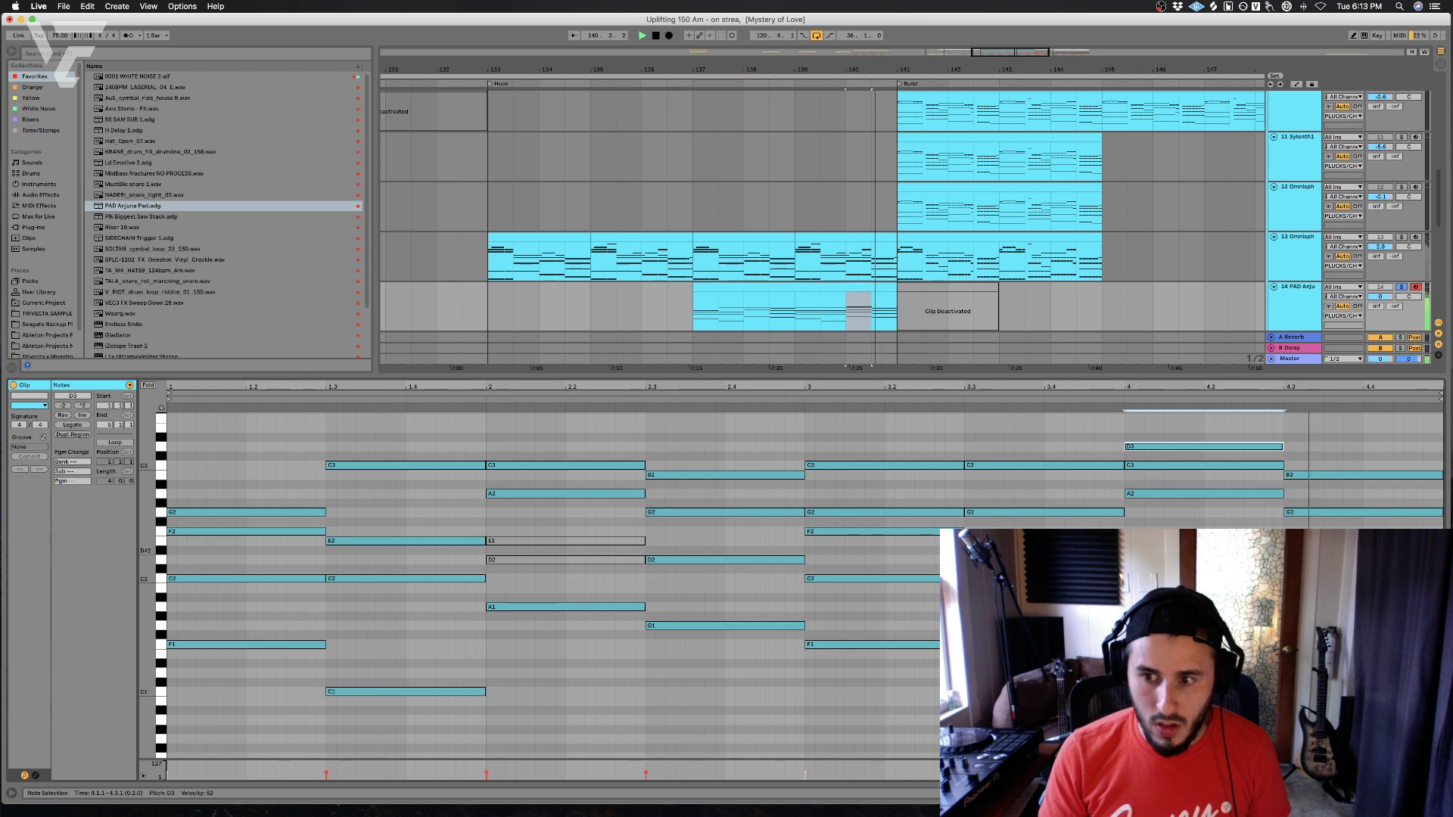
{"action": "key", "text": "super+d"}
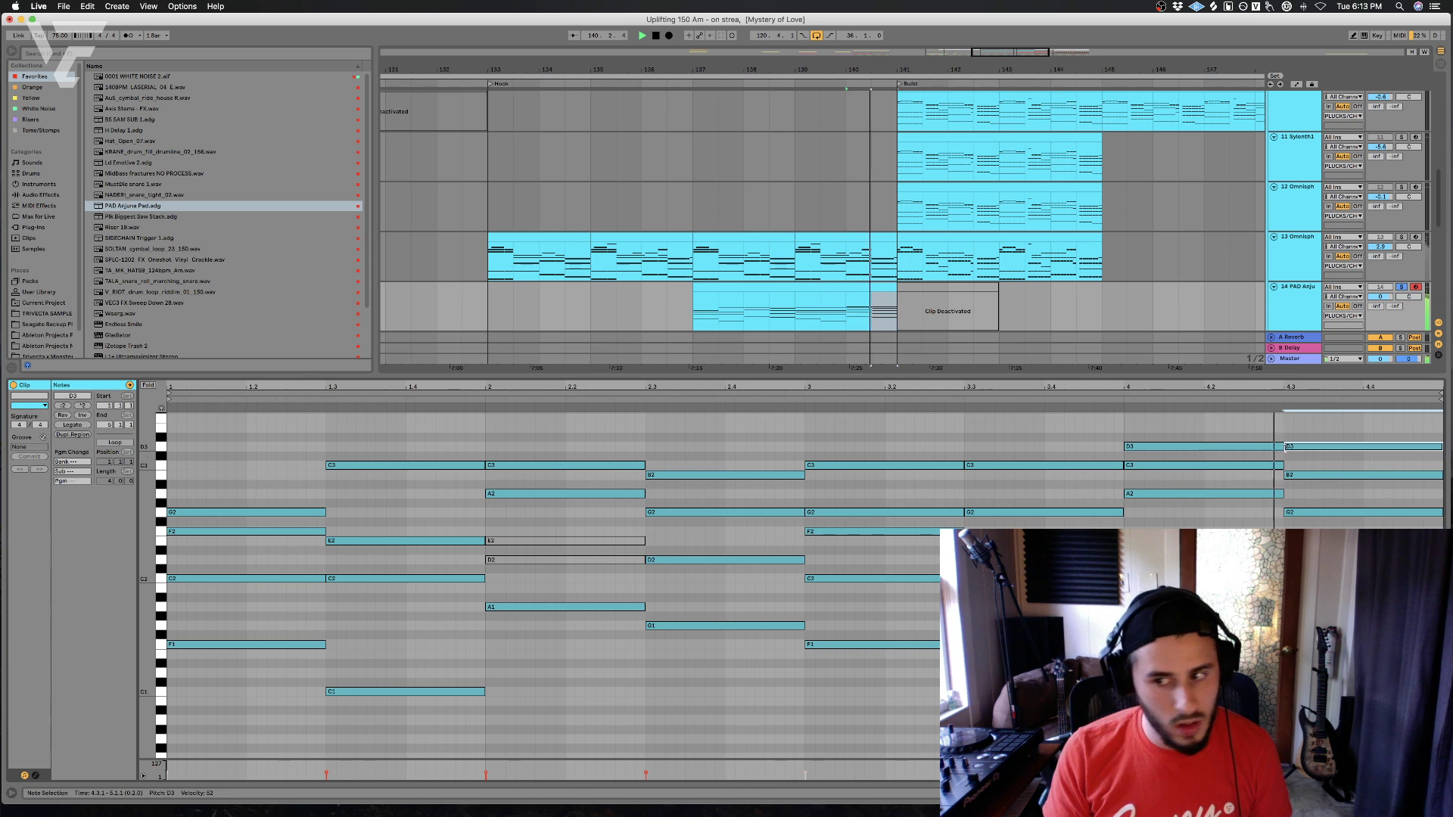
- Try muting the D3 note at bar 4 and shifting it by an octave while the pad clip plays
{"action": "left_click", "coordinate": [1280, 447]}
{"action": "left_click", "coordinate": [787, 318]}
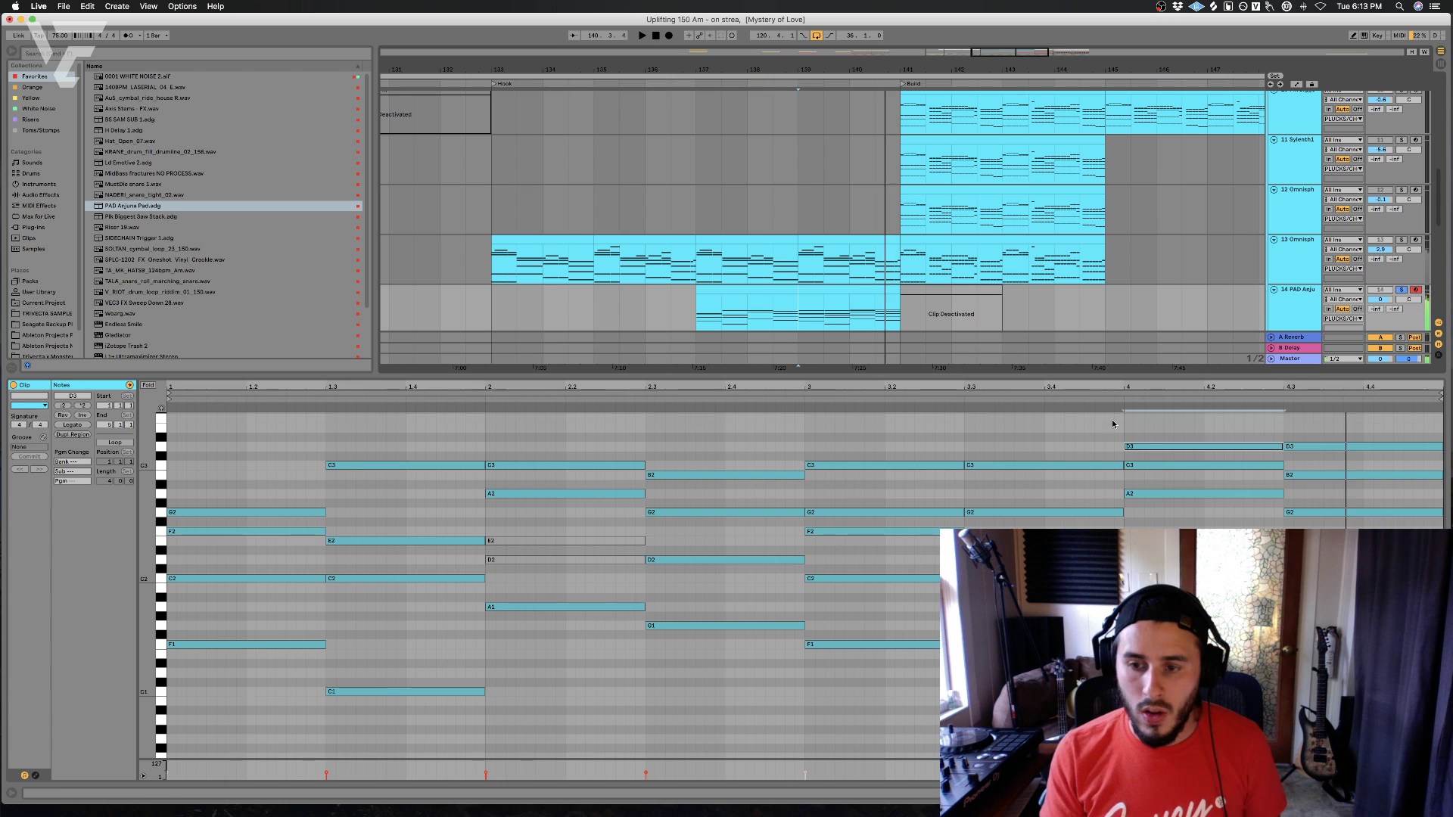
{"action": "left_click", "coordinate": [1145, 448]}
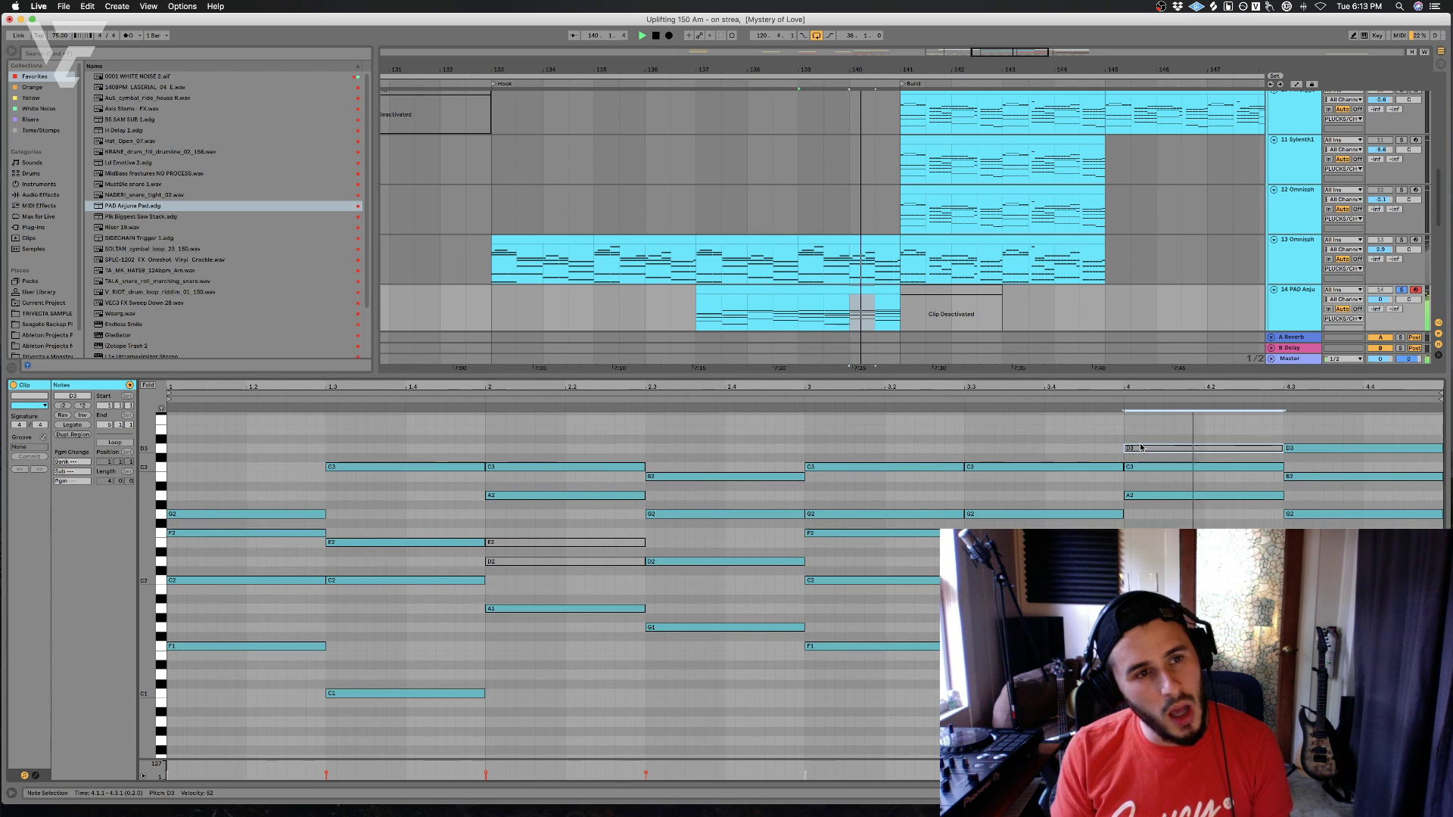
{"action": "scroll", "coordinate": [1141, 447], "scroll_direction": "up", "scroll_amount": 1}
{"action": "left_click_drag", "start_coordinate": [1155, 422], "coordinate": [1155, 454]}
{"action": "key", "text": "shift+Down"}
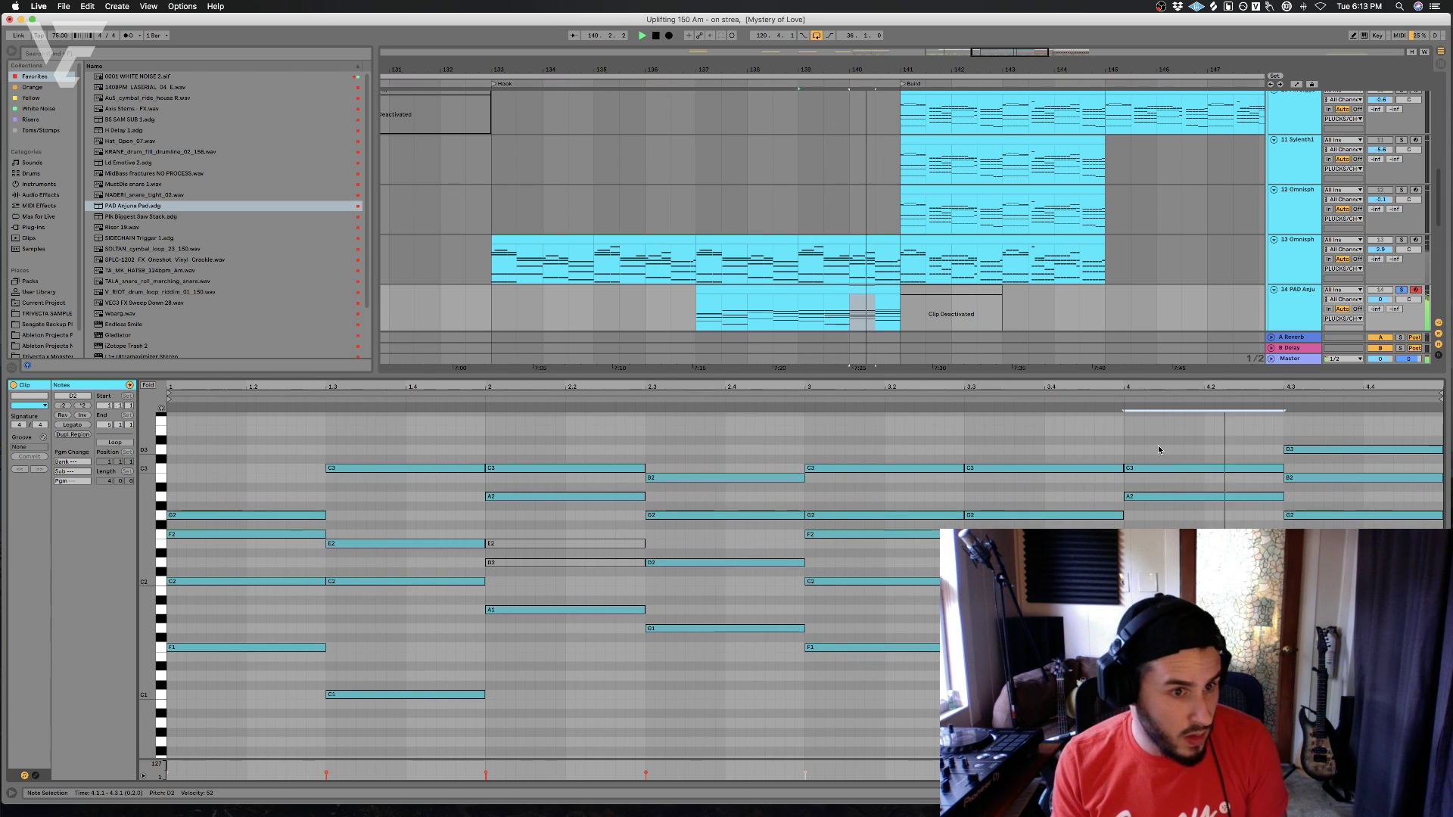
{"action": "key", "text": "shift+Up"}
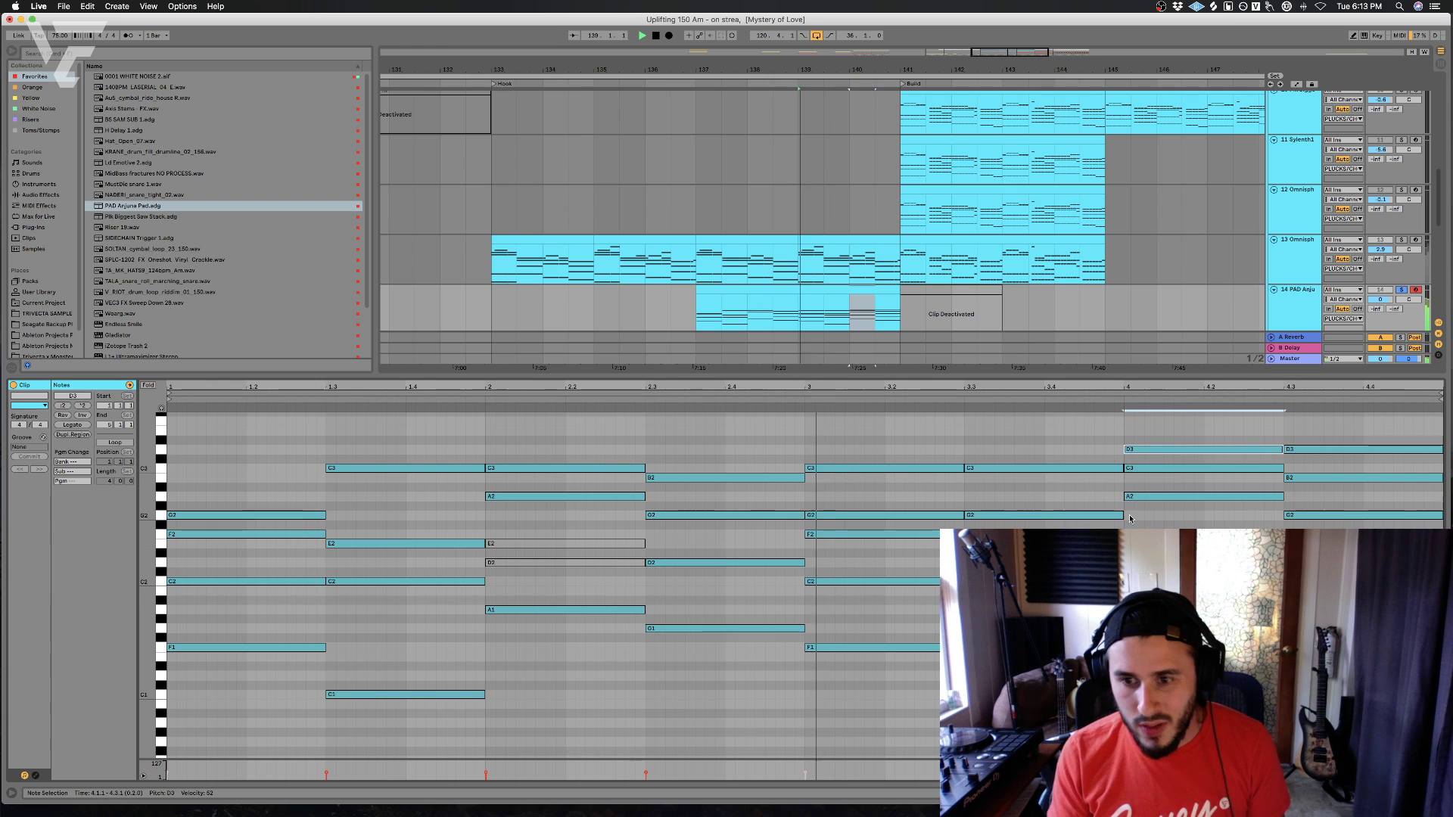
{"action": "scroll", "coordinate": [1147, 479], "scroll_direction": "up", "scroll_amount": 2}
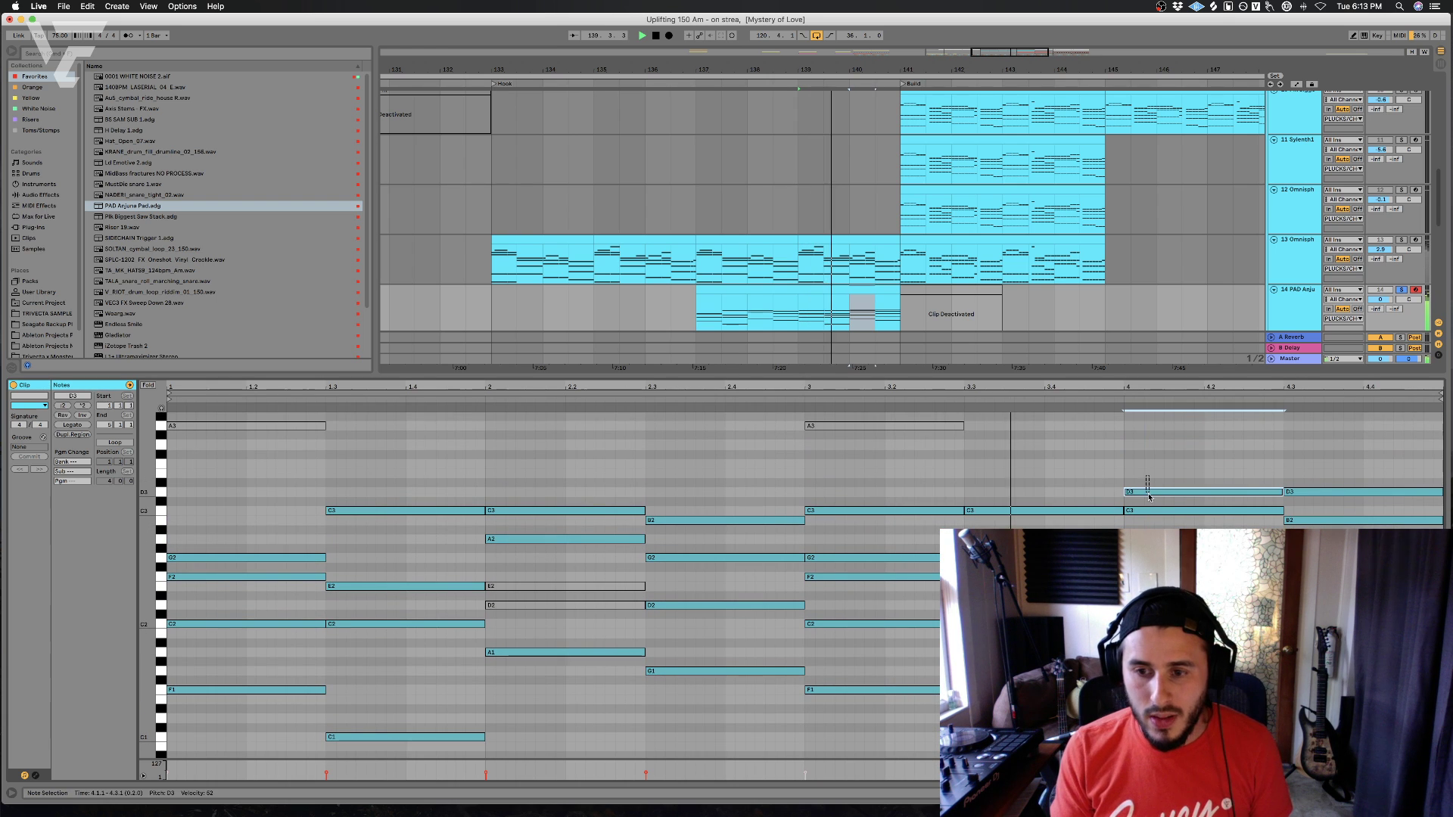
{"action": "key", "text": "shift+Up"}
{"action": "key", "text": "shift+Down"}
{"action": "scroll", "coordinate": [1148, 496], "scroll_direction": "up", "scroll_amount": 1}
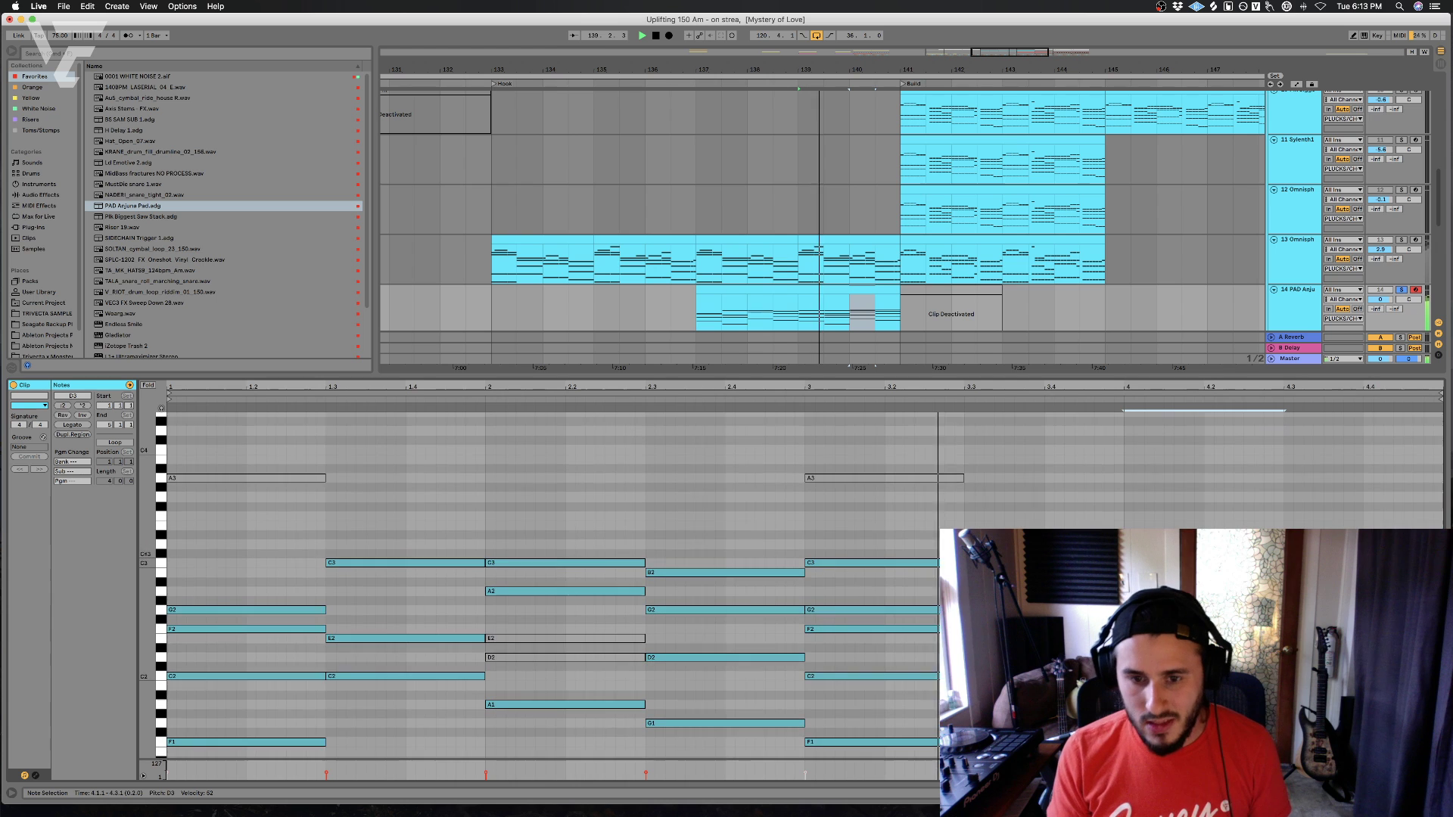
- Unsolo the PAD Anjuna Pad track and play it together with the Omnisphere chords
{"action": "key", "text": "space"}
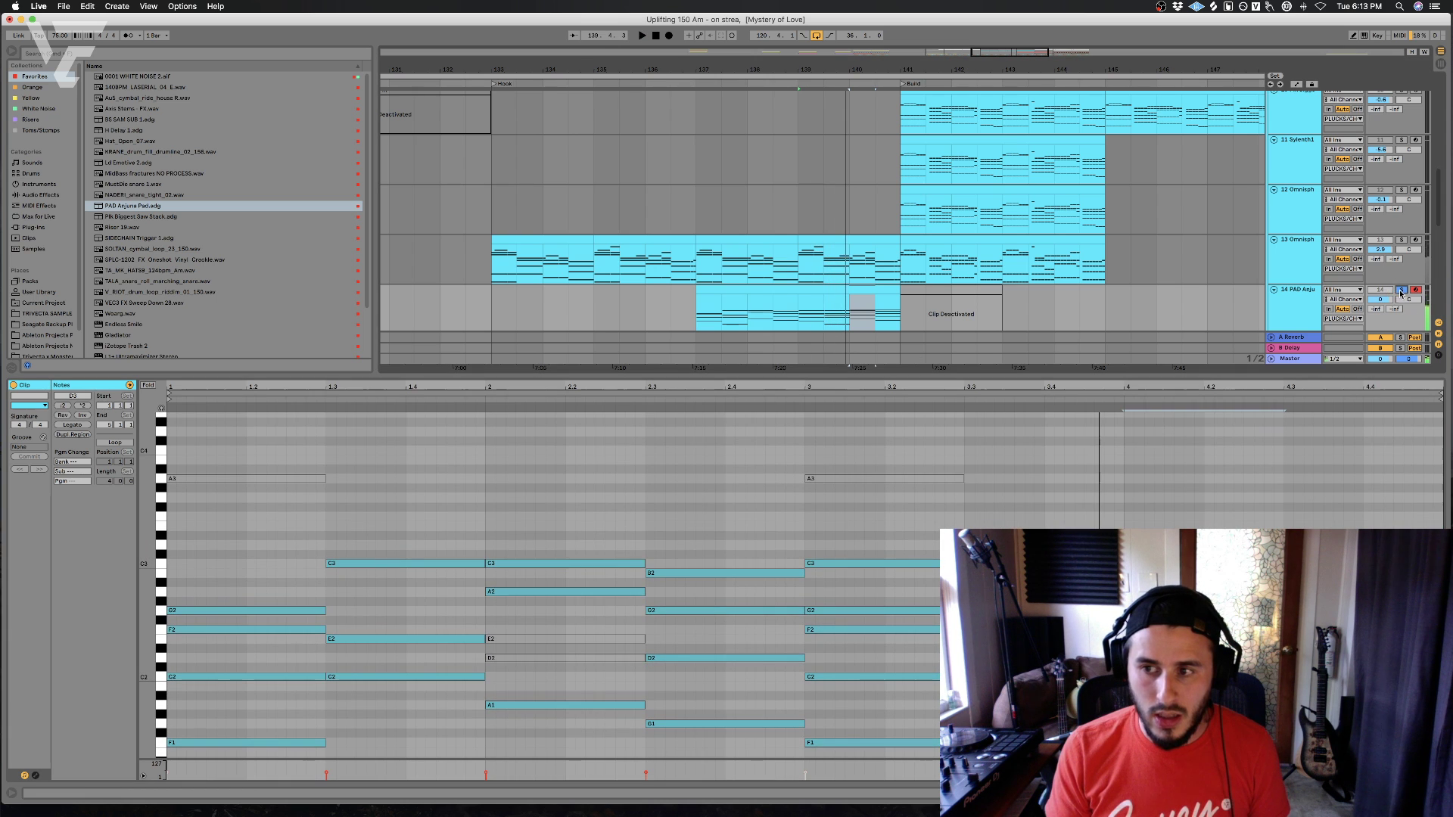
{"action": "left_click_drag", "start_coordinate": [1239, 496], "coordinate": [1240, 546]}
{"action": "key", "text": "space"}
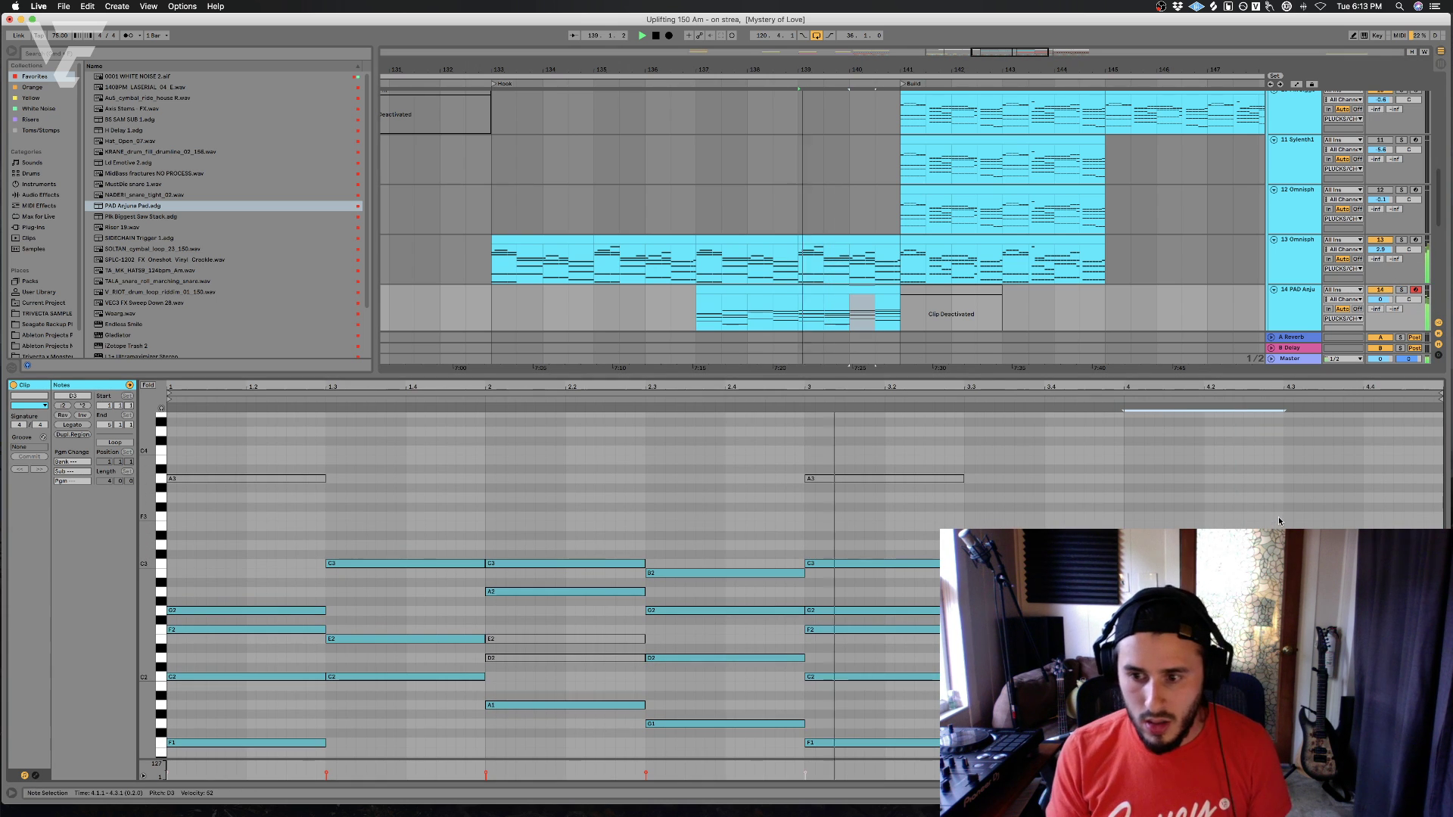
- Open the pad track's Sylenth1, select its Filter Control cutoff as the automation parameter, and close the plugin window
{"action": "left_click", "coordinate": [716, 323]}
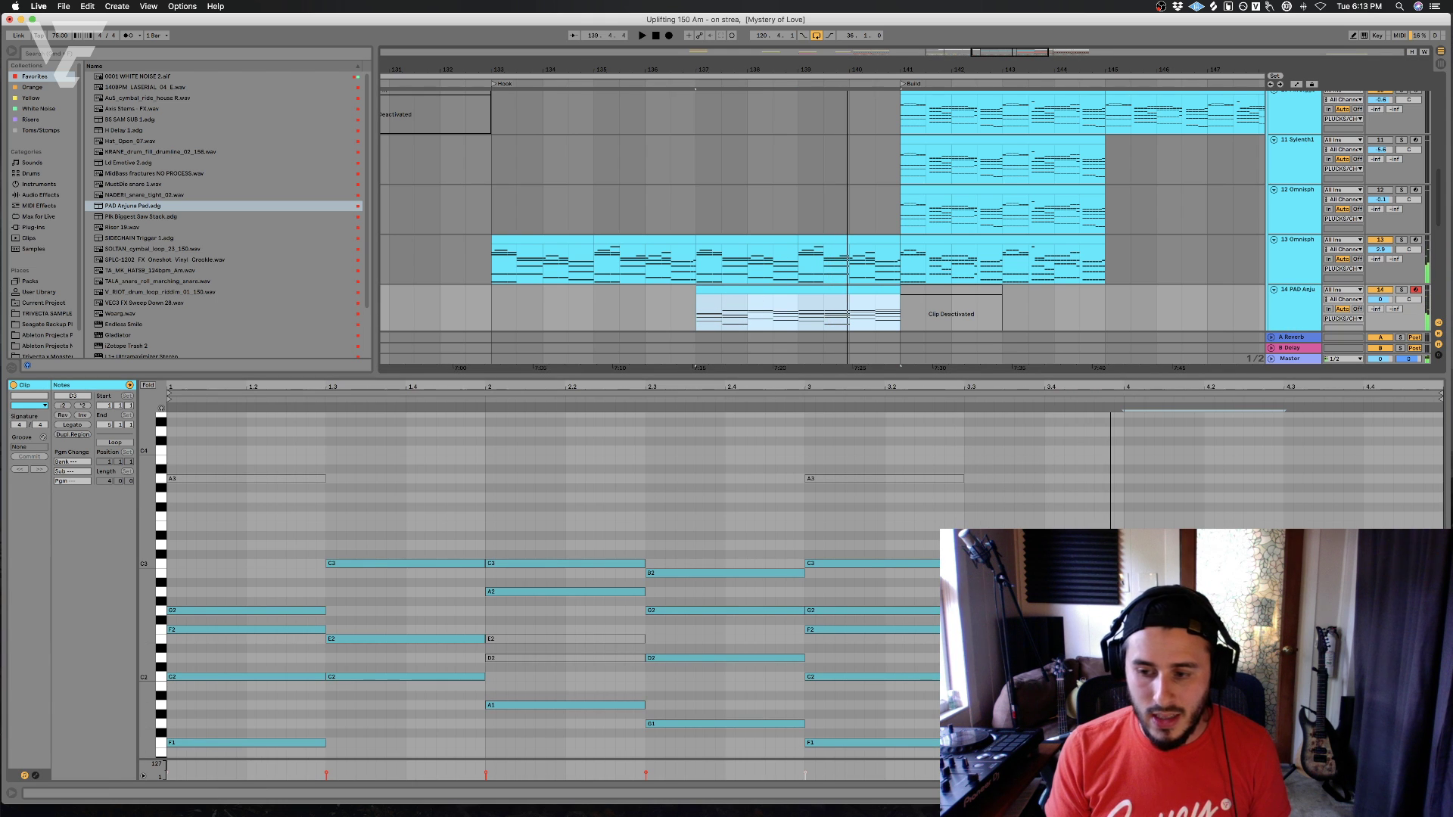
{"action": "key", "text": "shift+Tab"}
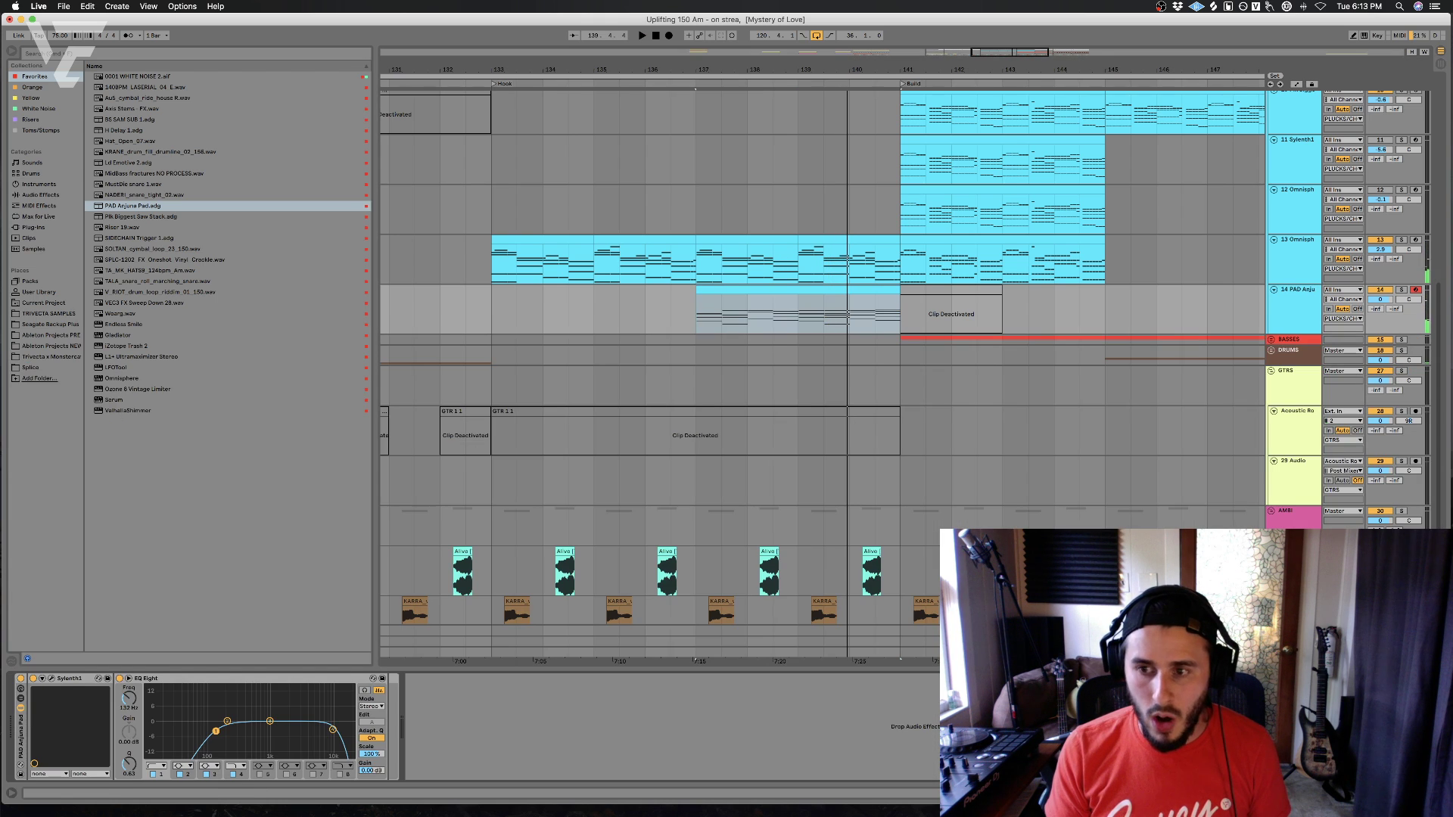
{"action": "left_click", "coordinate": [55, 679]}
{"action": "left_click", "coordinate": [464, 312]}
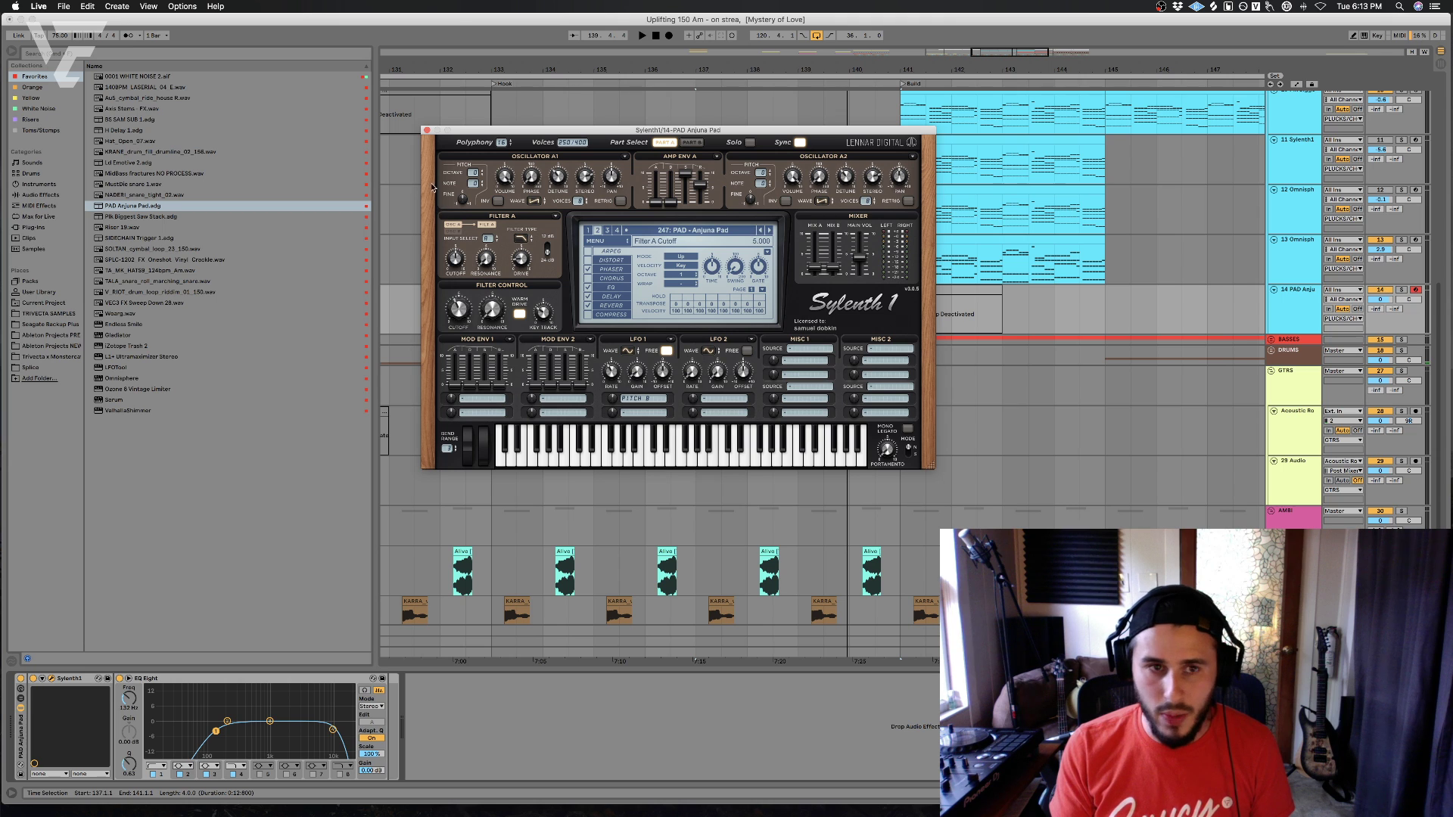
{"action": "left_click", "coordinate": [427, 130]}
- Automate the Sylenth1 filter cutoff to rise across the pad clip from bar 137 to 141 and play the hook
{"action": "key", "text": "a"}
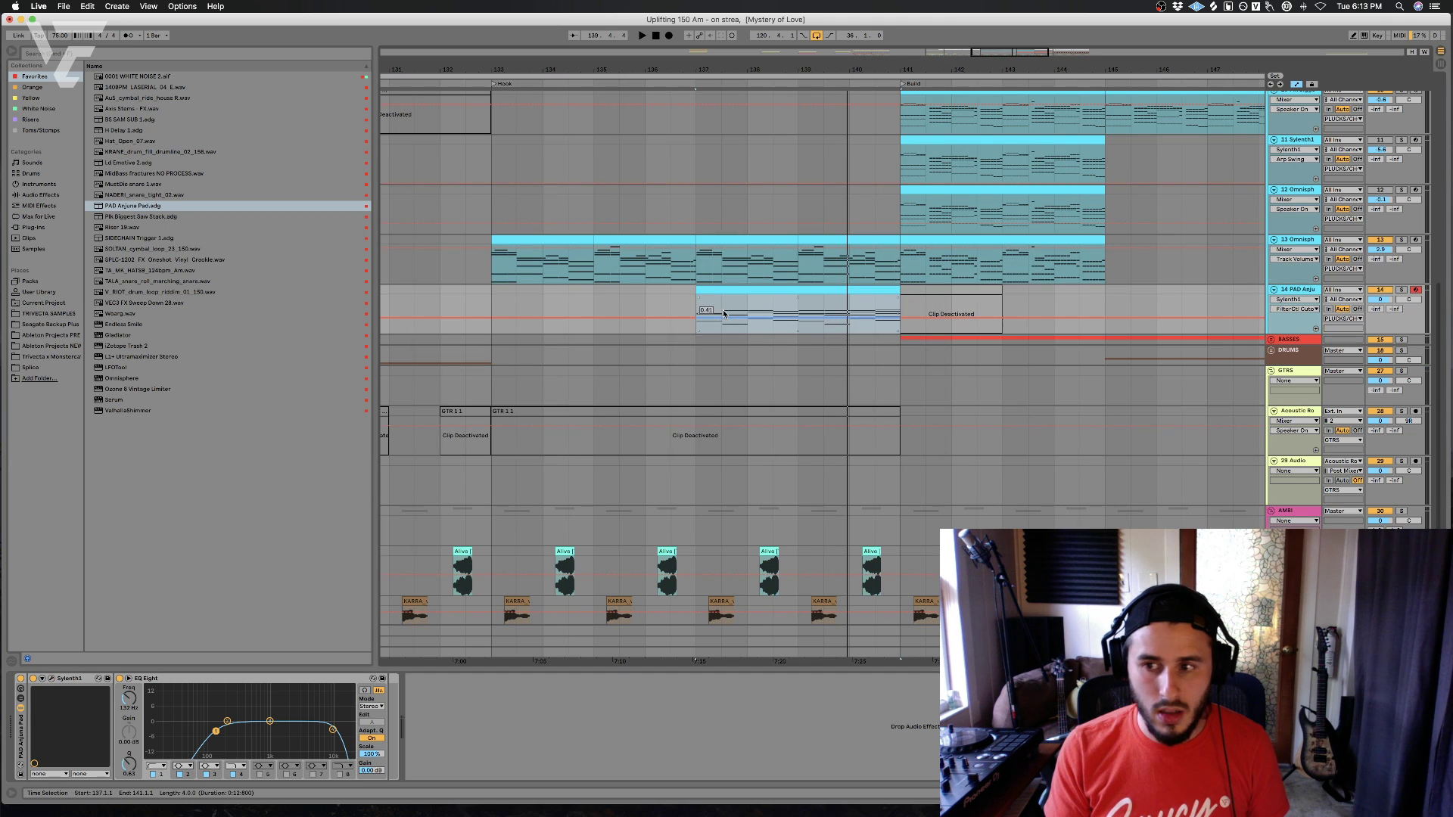
{"action": "key", "text": "space"}
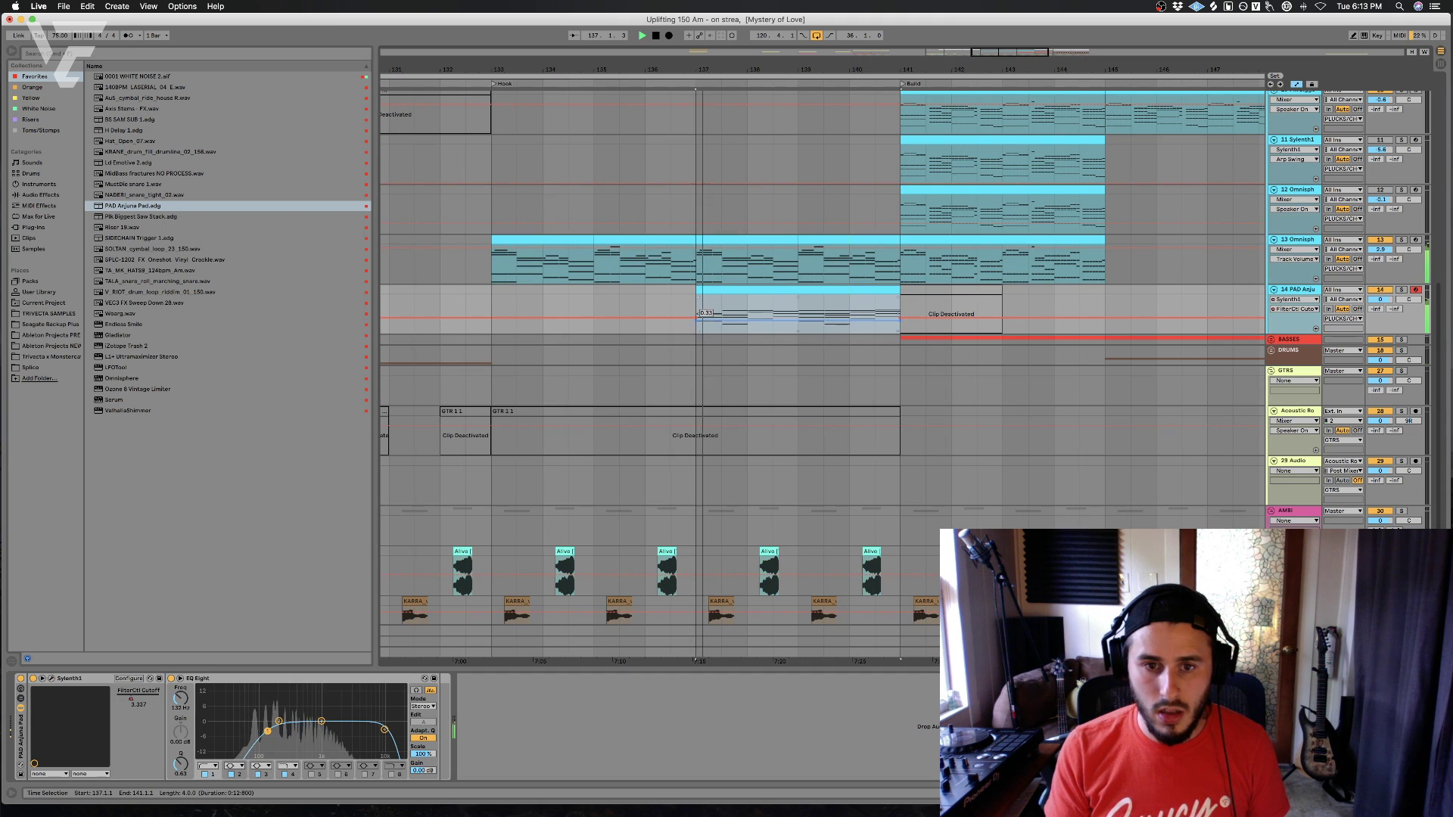
{"action": "left_click", "coordinate": [704, 304]}
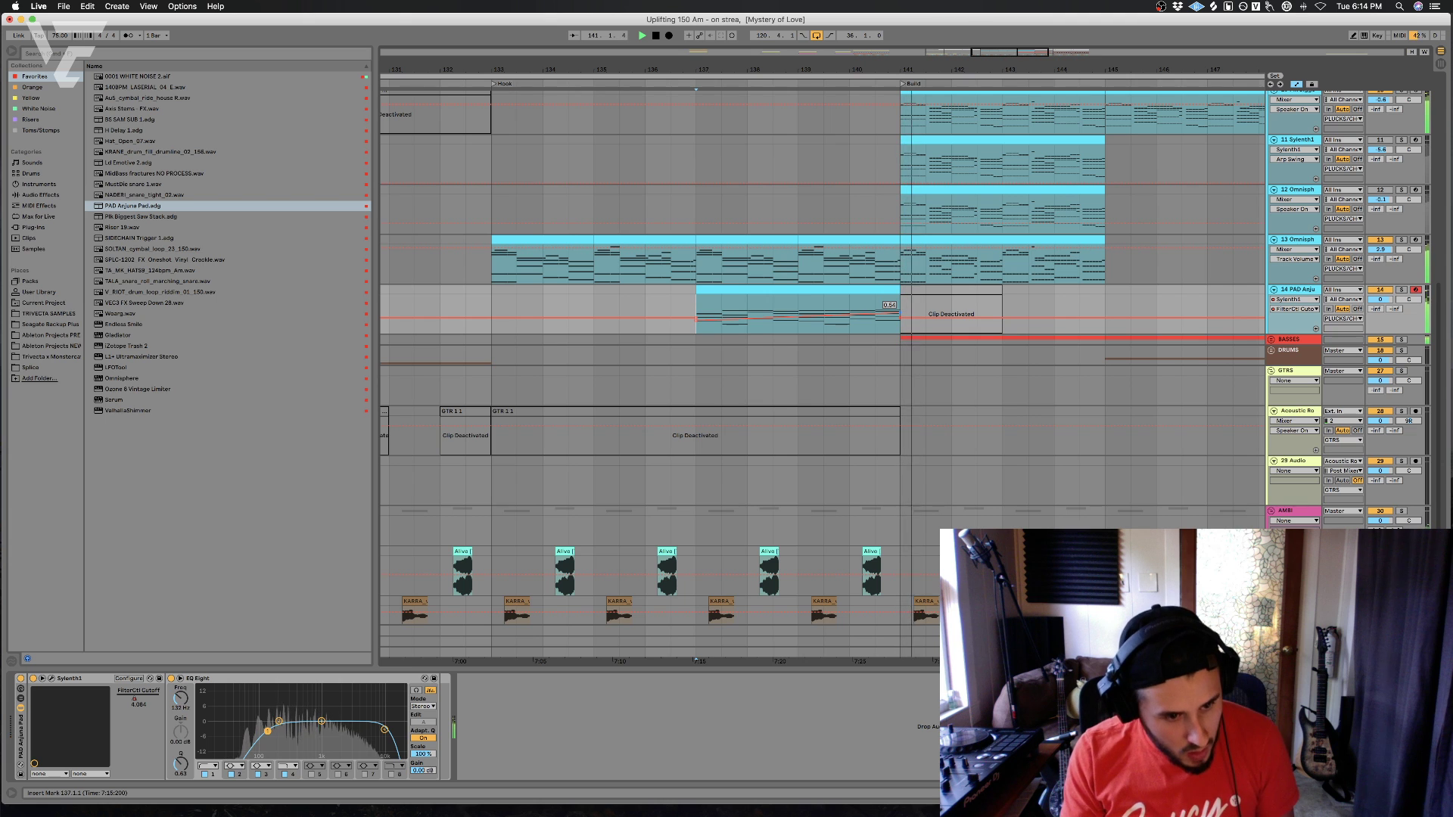
{"action": "key", "text": "a"}
{"action": "left_click", "coordinate": [503, 310]}
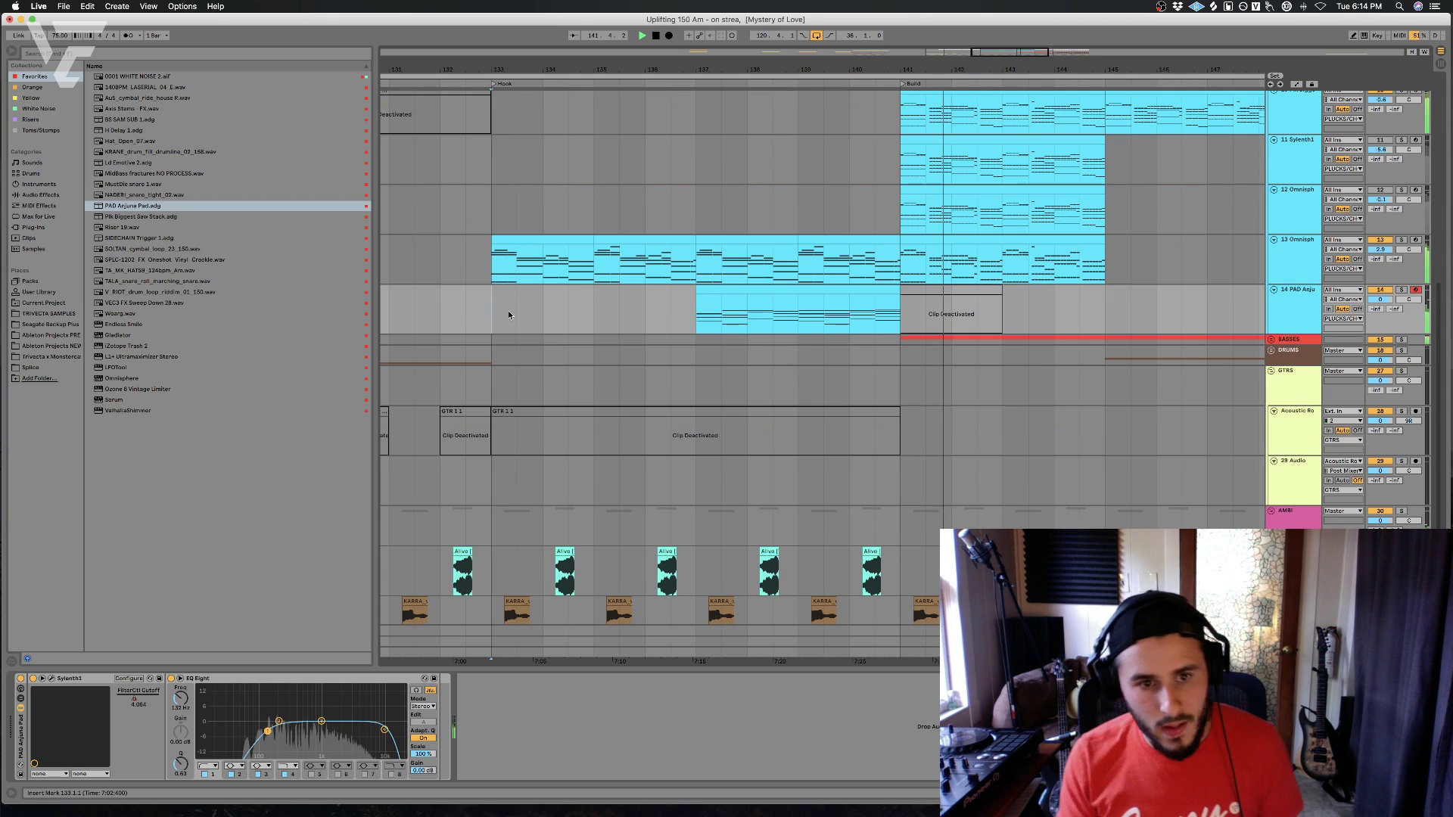
{"action": "key", "text": "space"}
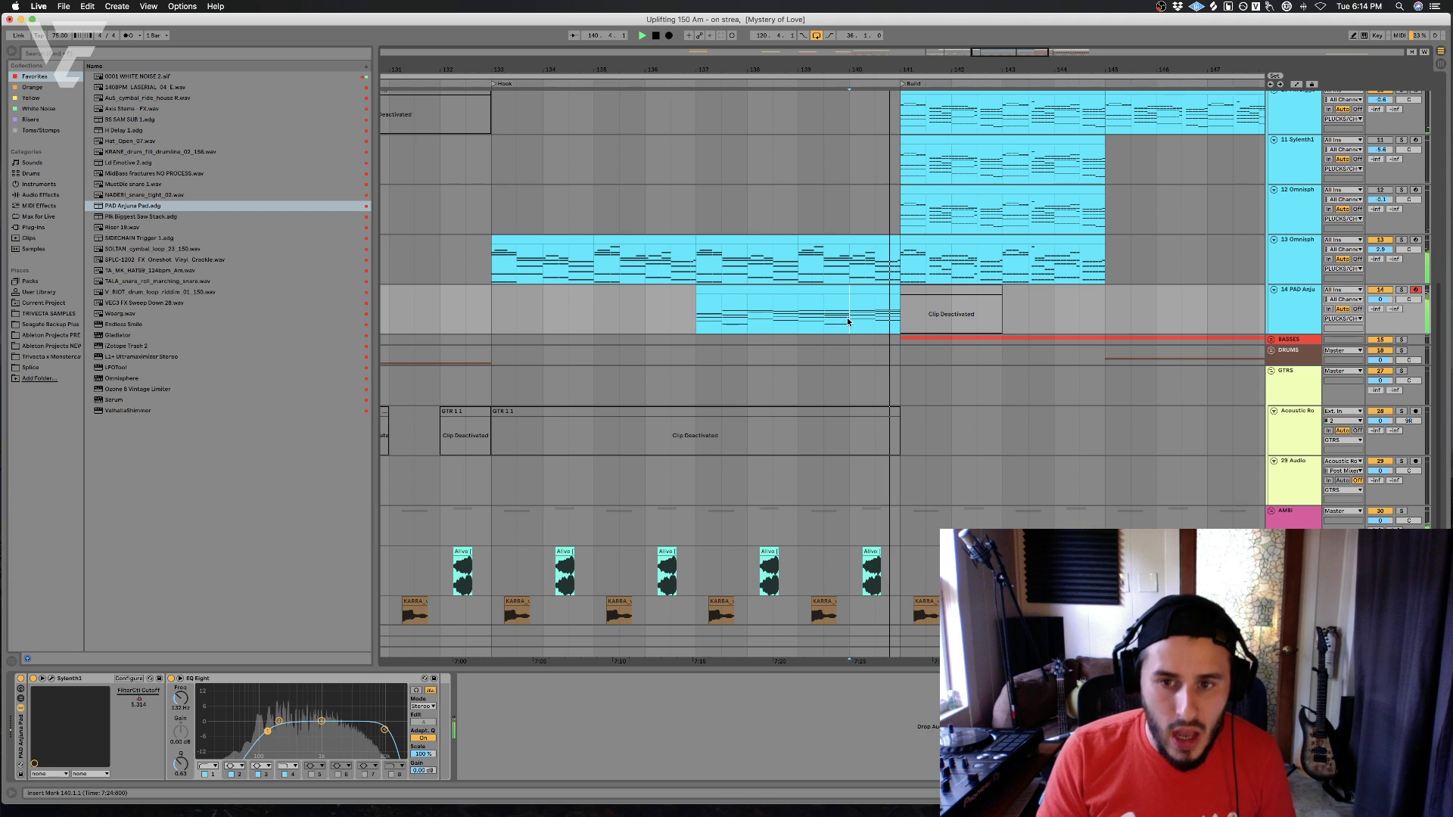
- Play the pad layer from bar 140 to the build and return the insert marker to bar 137
{"action": "left_click", "coordinate": [1304, 307]}
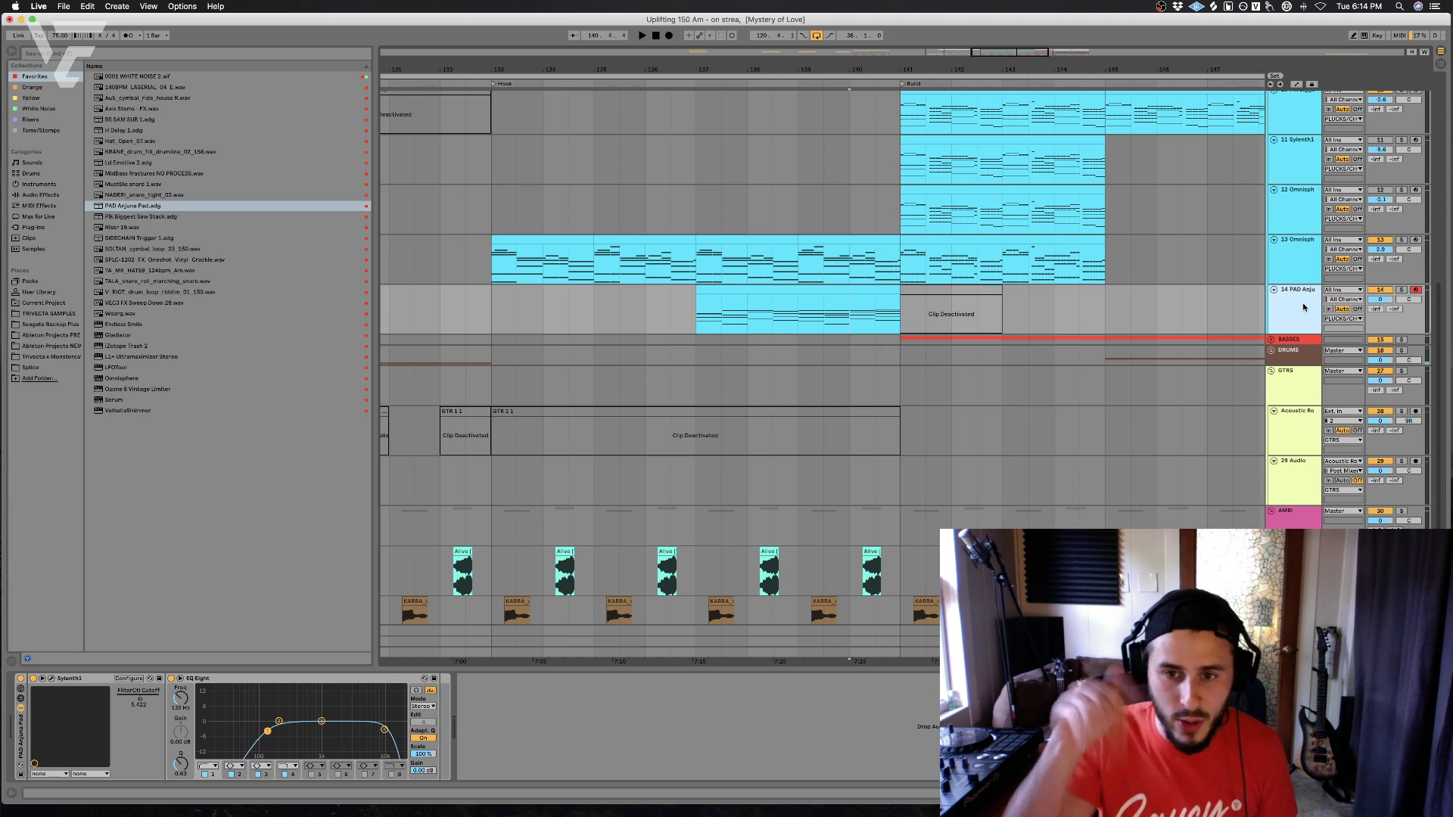
{"action": "key", "text": "space"}
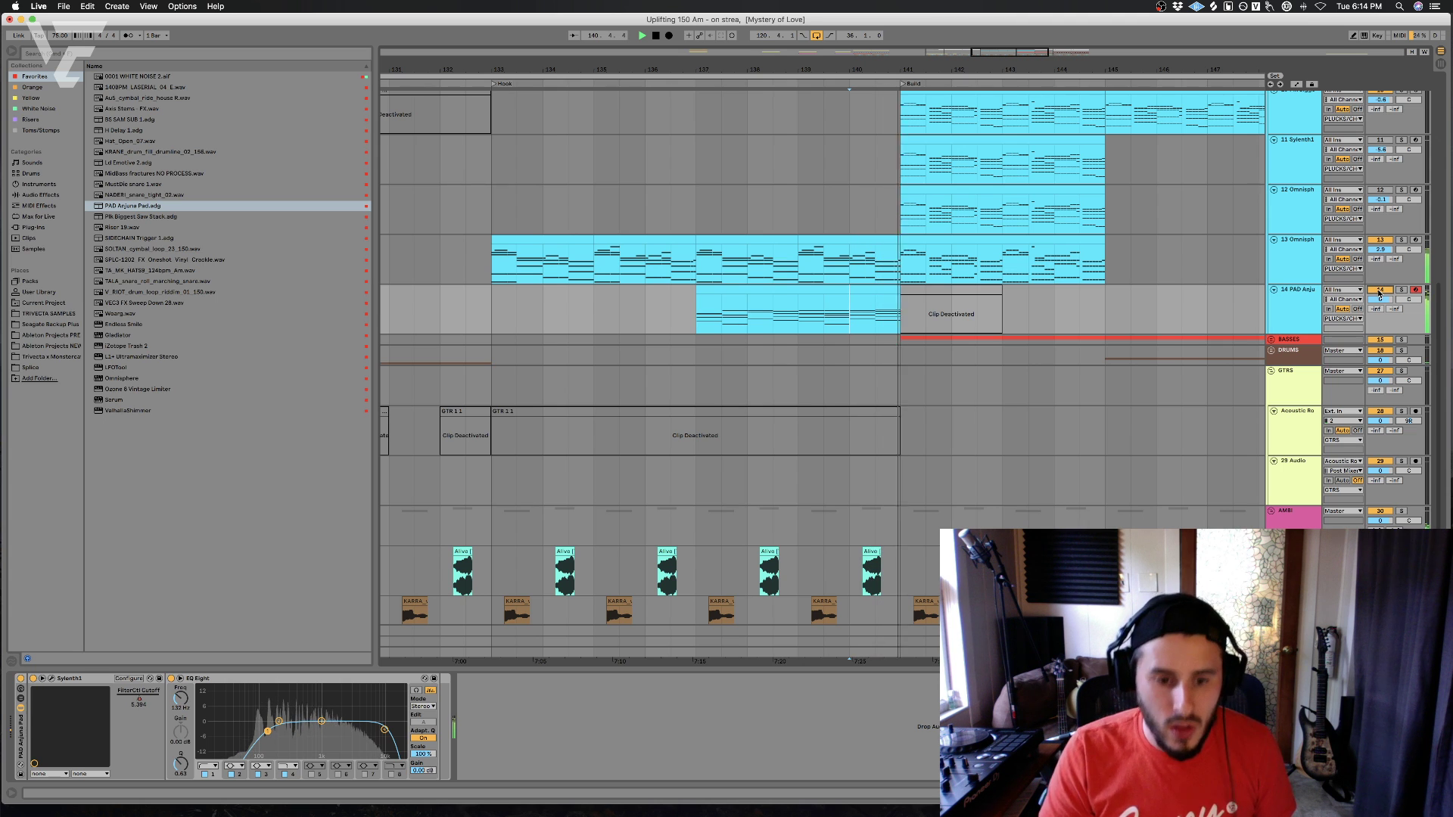
{"action": "key", "text": "a"}
{"action": "key", "text": "a"}
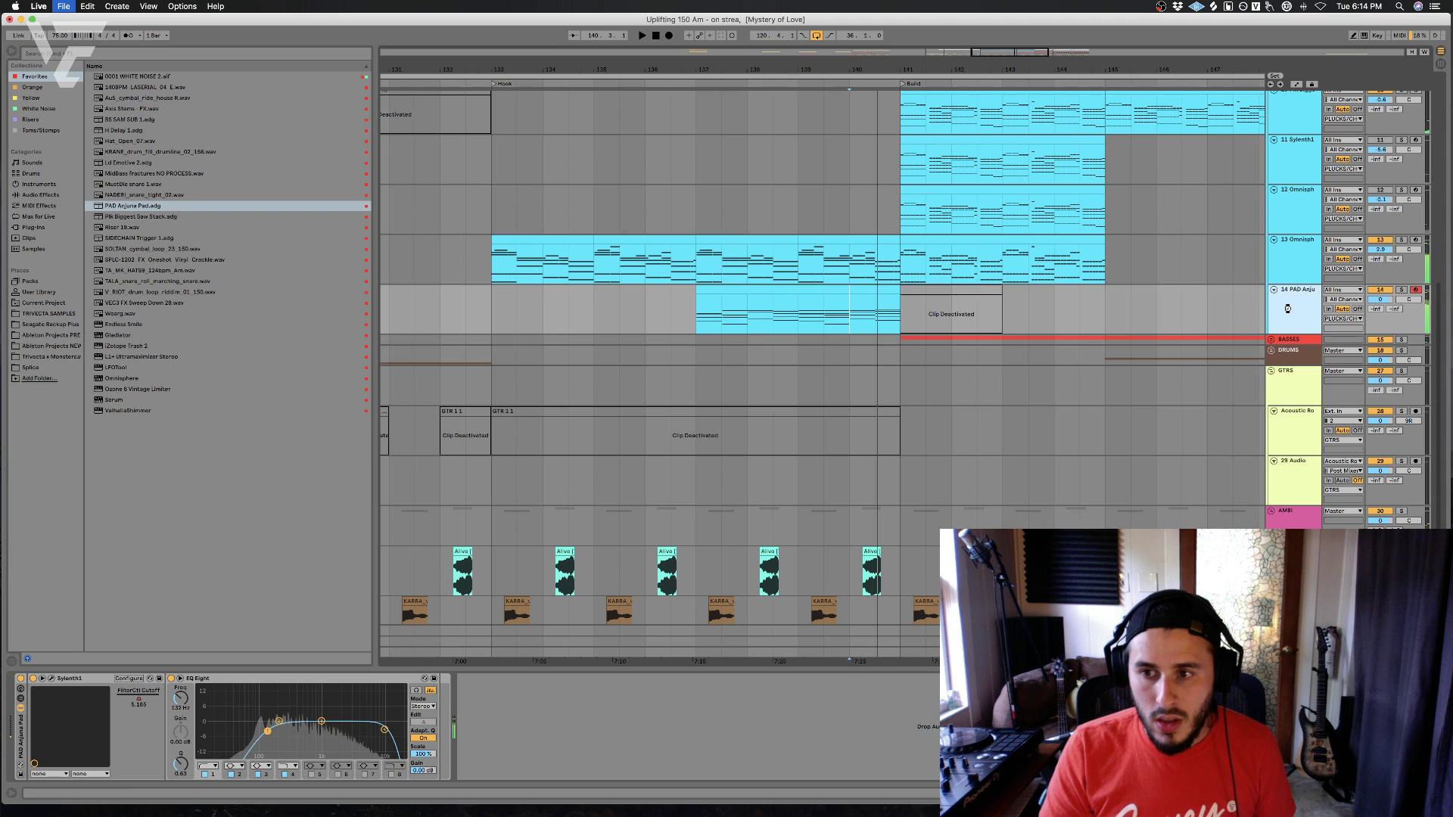
{"action": "left_click", "coordinate": [695, 308]}
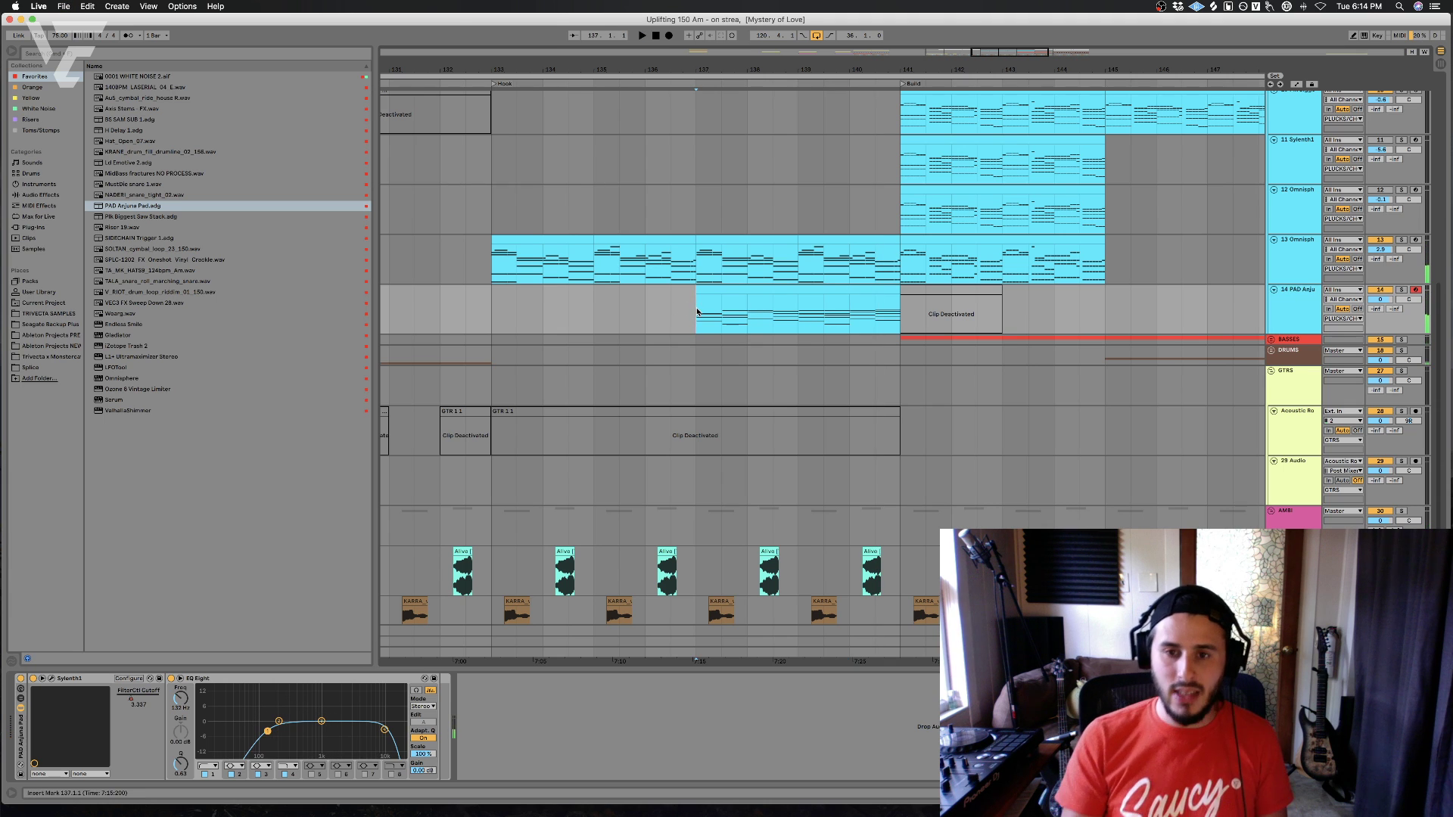
- Adjust the end of the pad track's Sylenth1 filter cutoff automation near bar 141 and play the transition into the build
{"action": "left_click", "coordinate": [1275, 317]}
{"action": "key", "text": "a"}
{"action": "left_click", "coordinate": [1295, 300]}
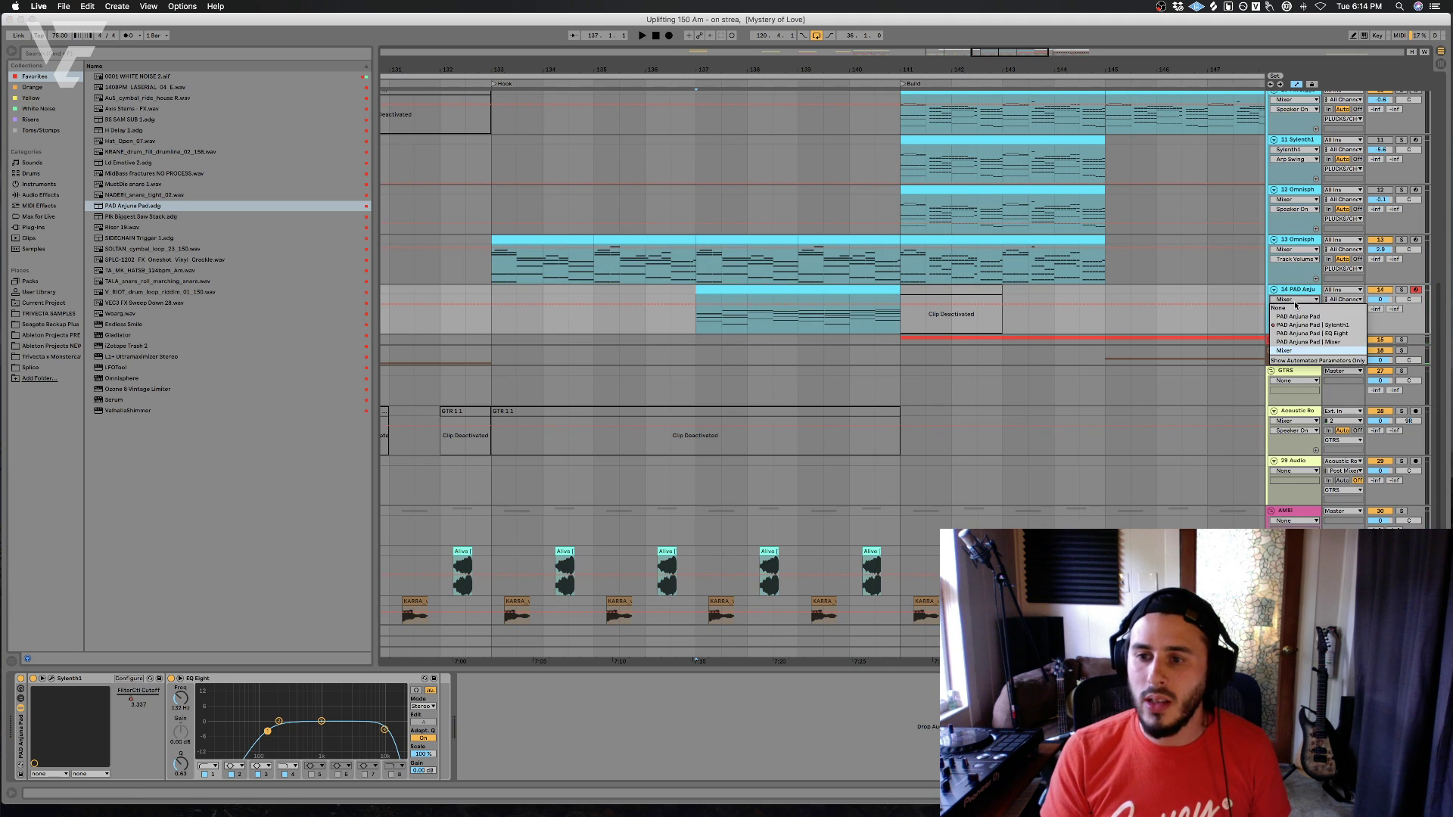
{"action": "left_click", "coordinate": [1297, 326]}
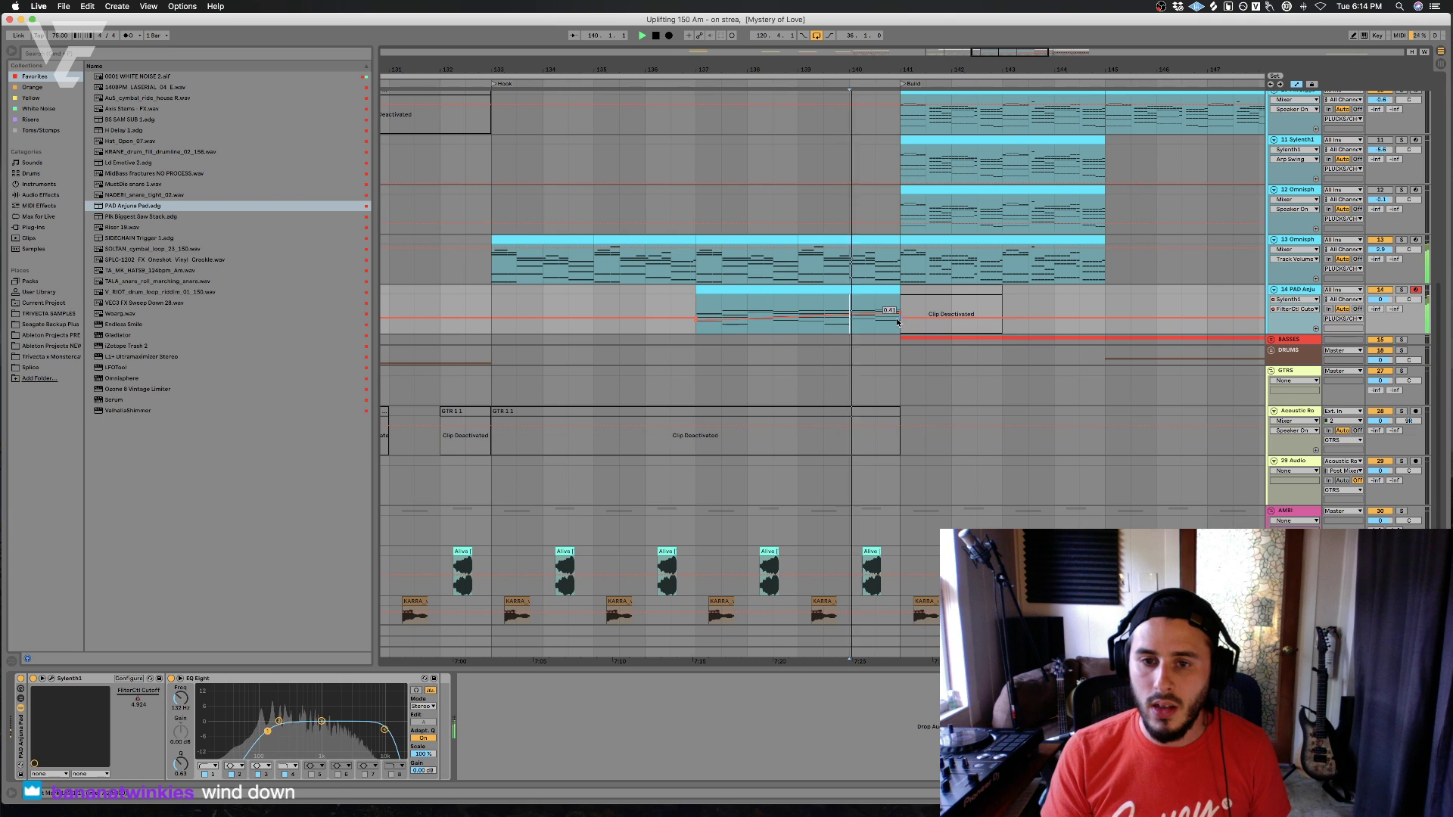
{"action": "left_click_drag", "start_coordinate": [899, 314], "coordinate": [875, 312]}
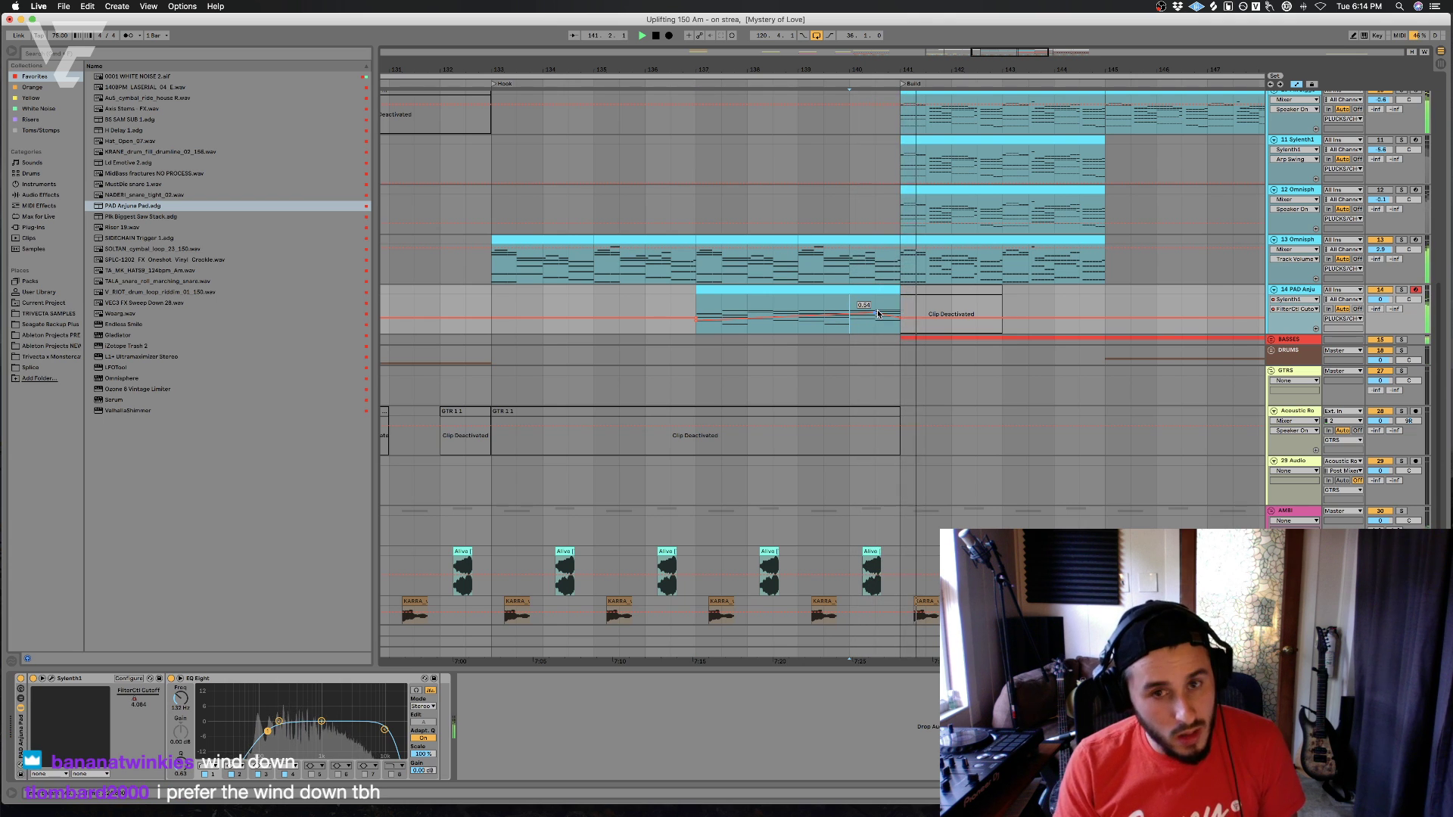
{"action": "key", "text": "space"}
{"action": "key", "text": "space"}
{"action": "left_click_drag", "start_coordinate": [899, 317], "coordinate": [898, 322]}
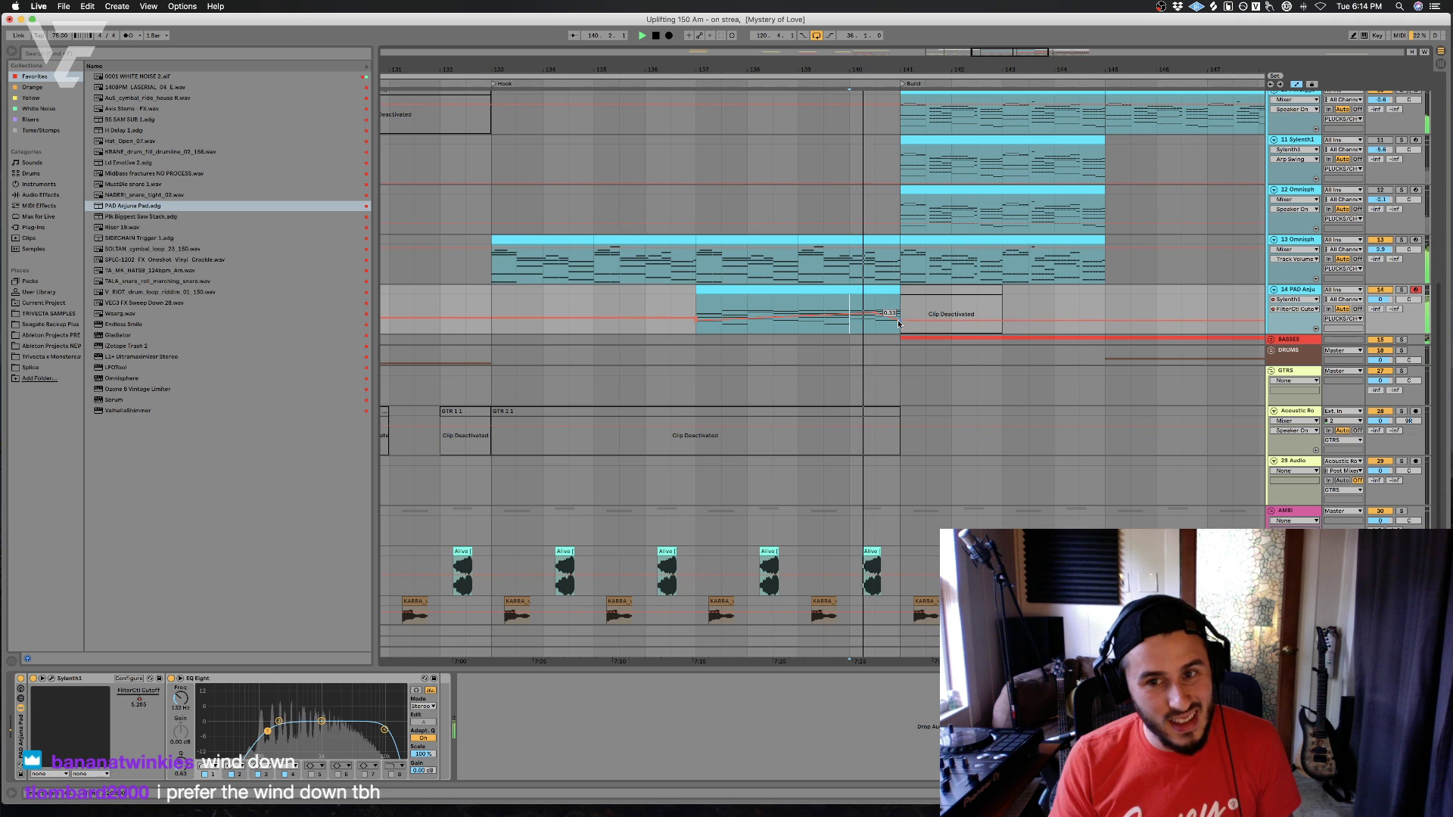
{"action": "key", "text": "space"}
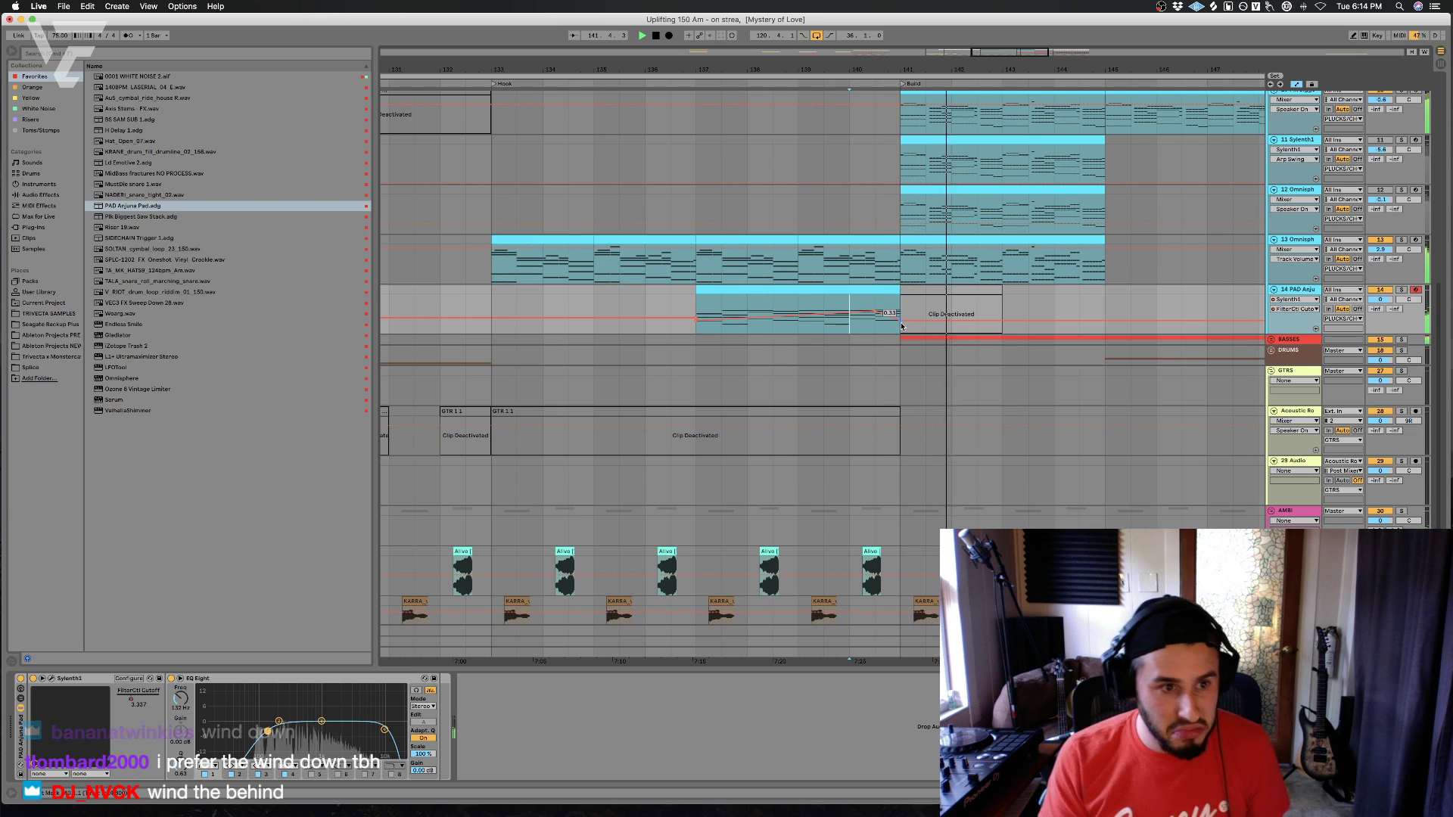
- Play the pad and chords from bar 139 into the build to judge the filter movement
{"action": "left_click", "coordinate": [806, 309]}
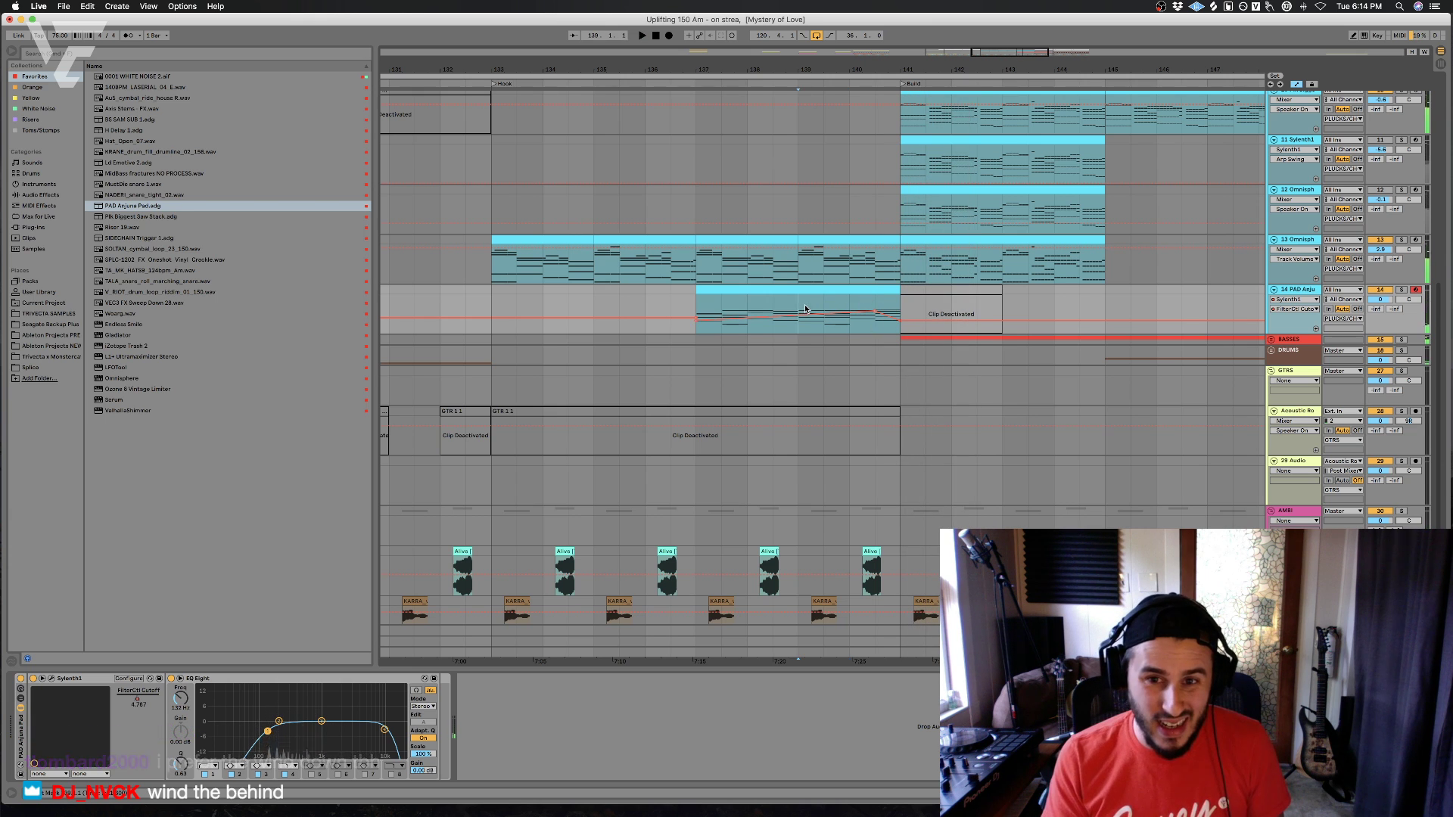
{"action": "key", "text": "space"}
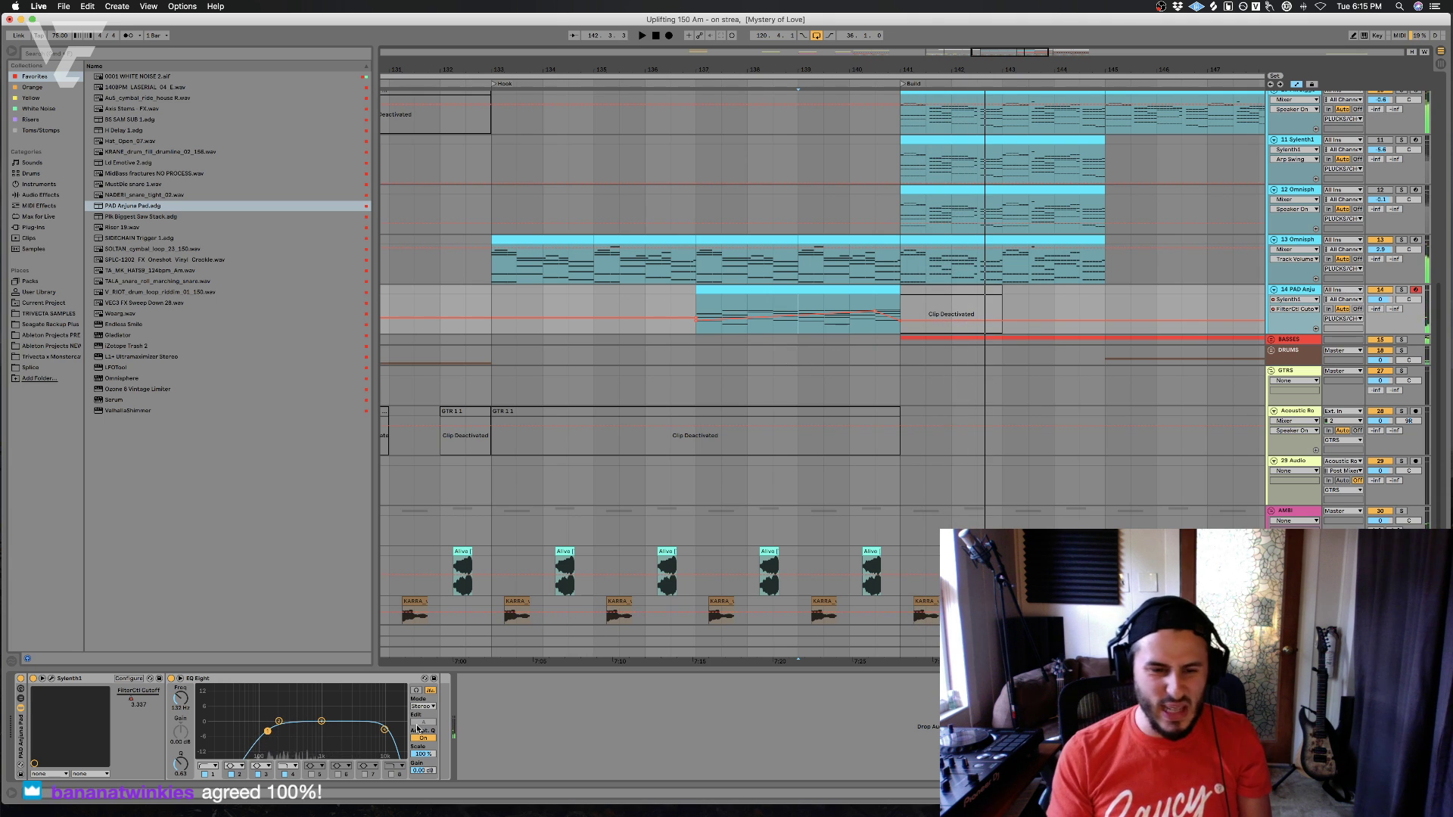
{"action": "key", "text": "space"}
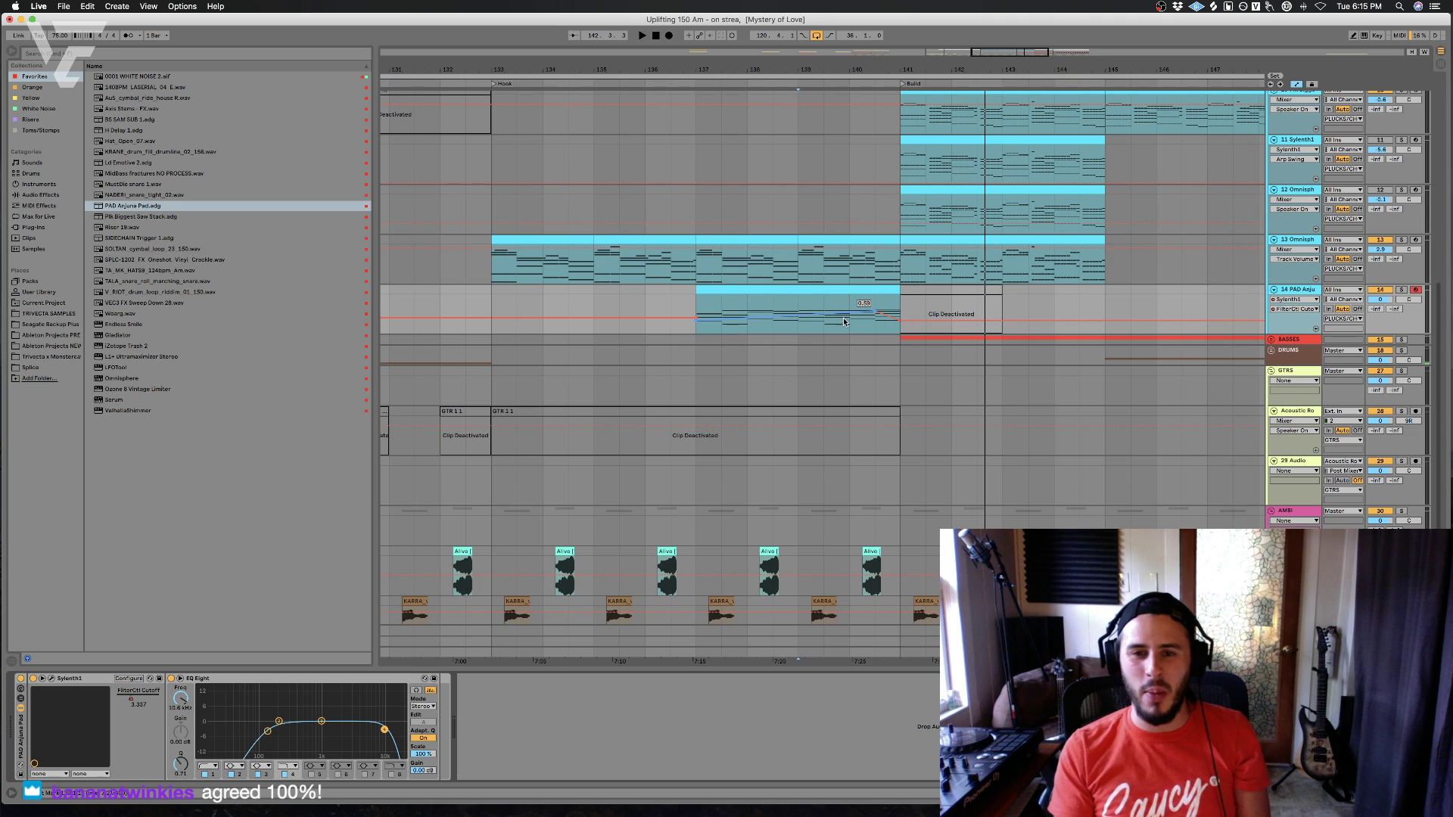
- Hide the automation lanes and add an Auto Filter after the EQ Eight on the pad track
{"action": "left_click", "coordinate": [779, 301]}
{"action": "key", "text": "a"}
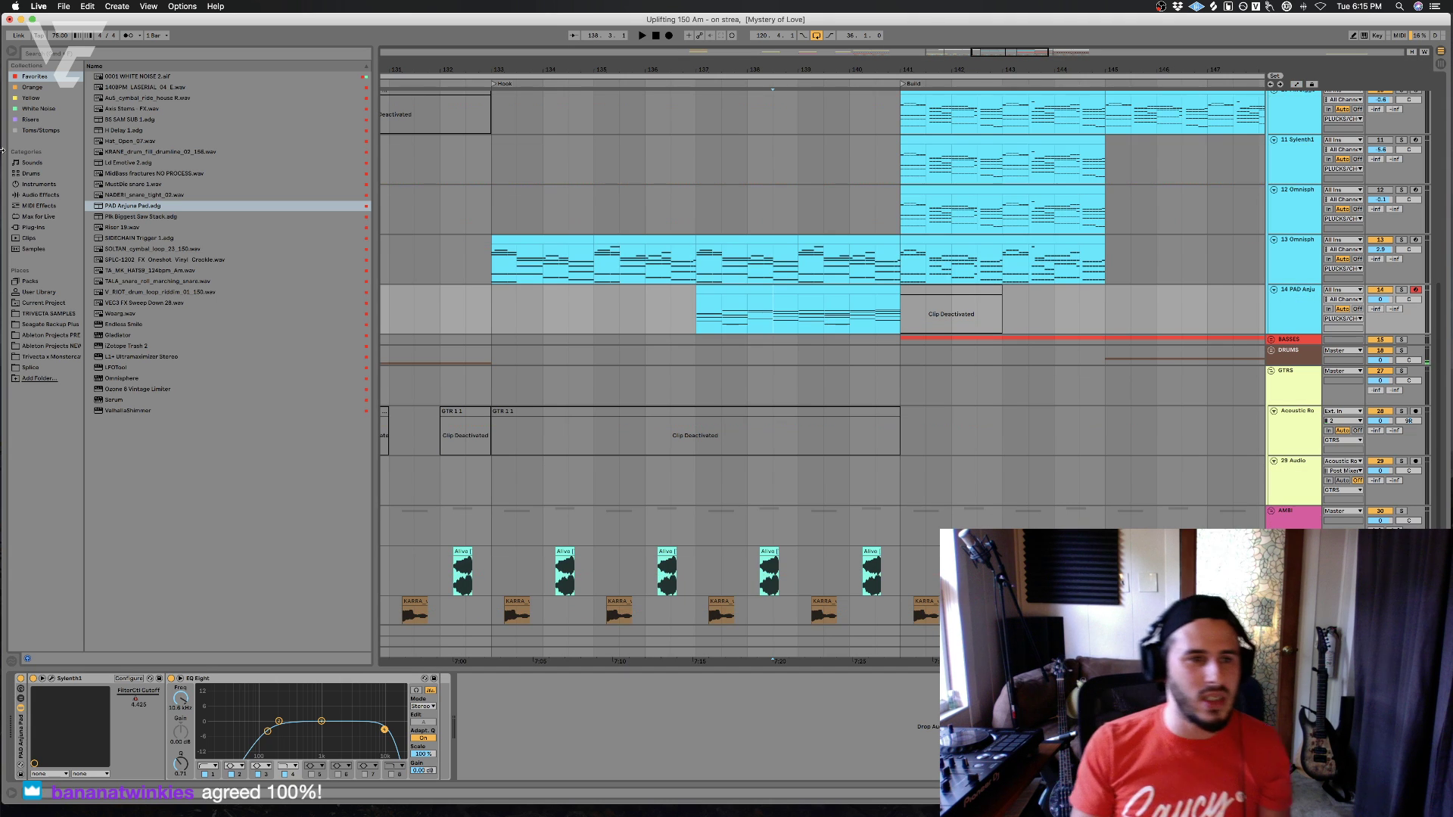
{"action": "left_click", "coordinate": [40, 195]}
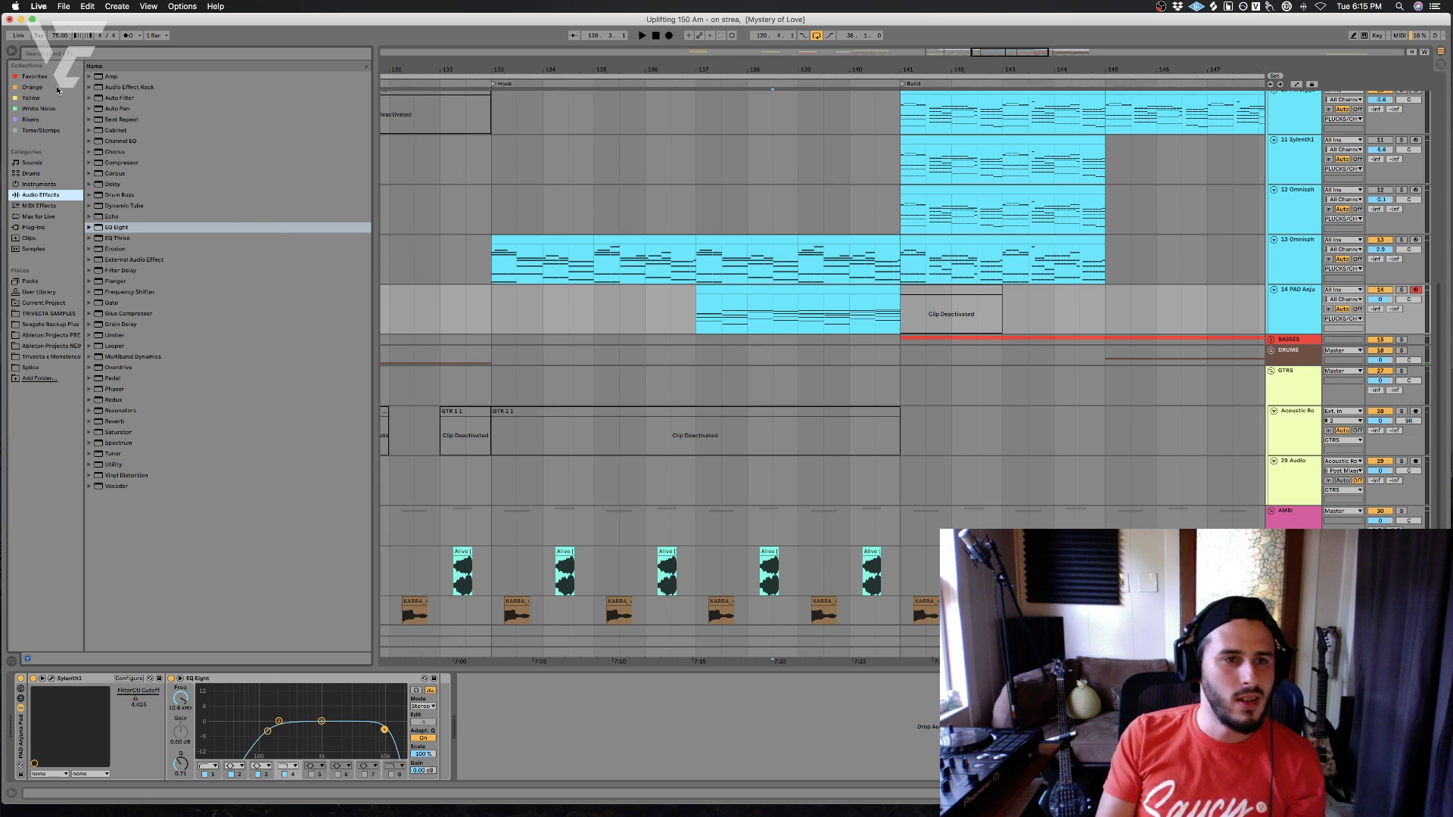
{"action": "left_click_drag", "start_coordinate": [135, 97], "coordinate": [626, 700]}
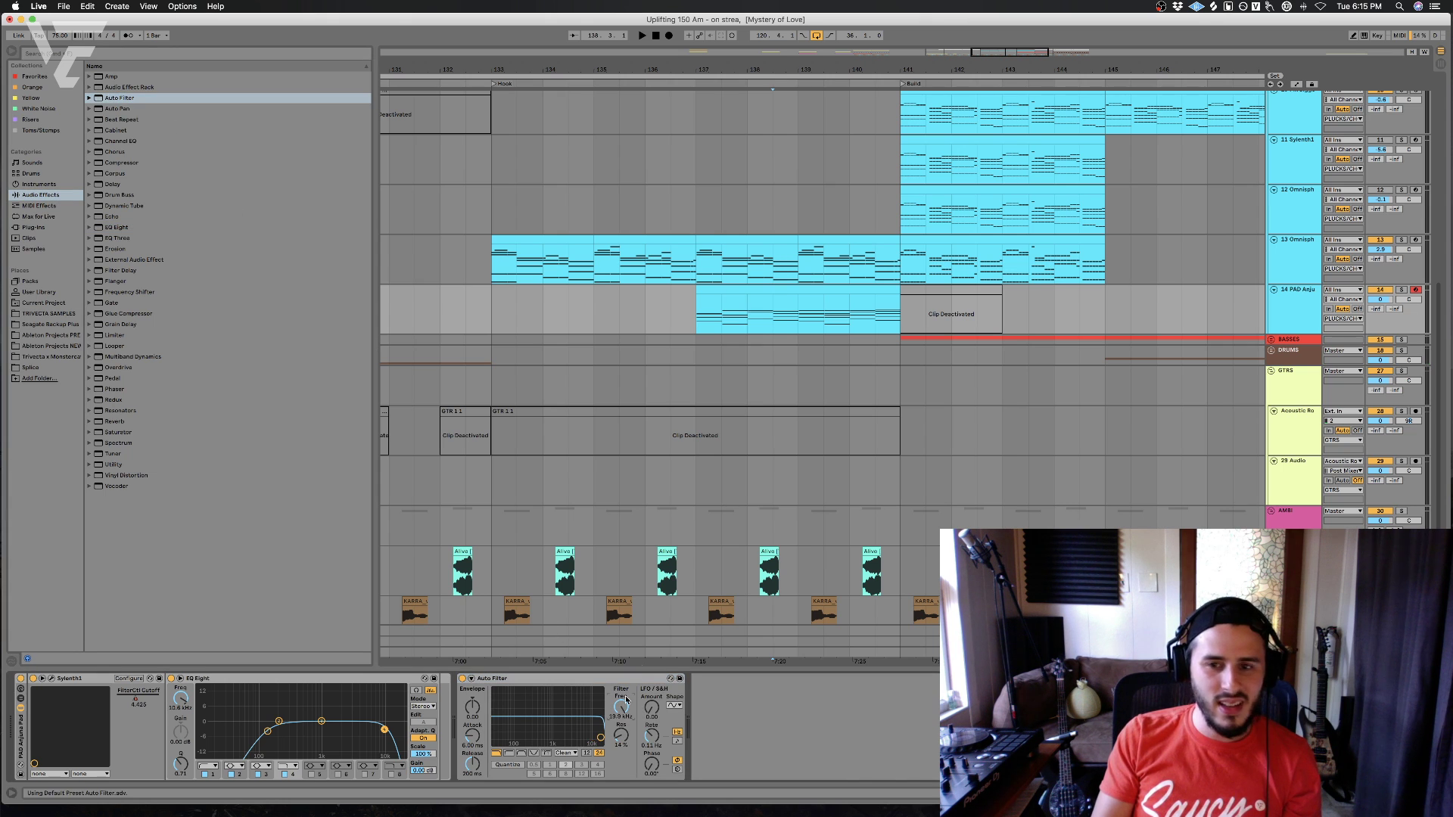
- Automate the pad track's Auto Filter frequency to fall from bar 140 to bar 141, then play the transition
{"action": "left_click", "coordinate": [855, 319]}
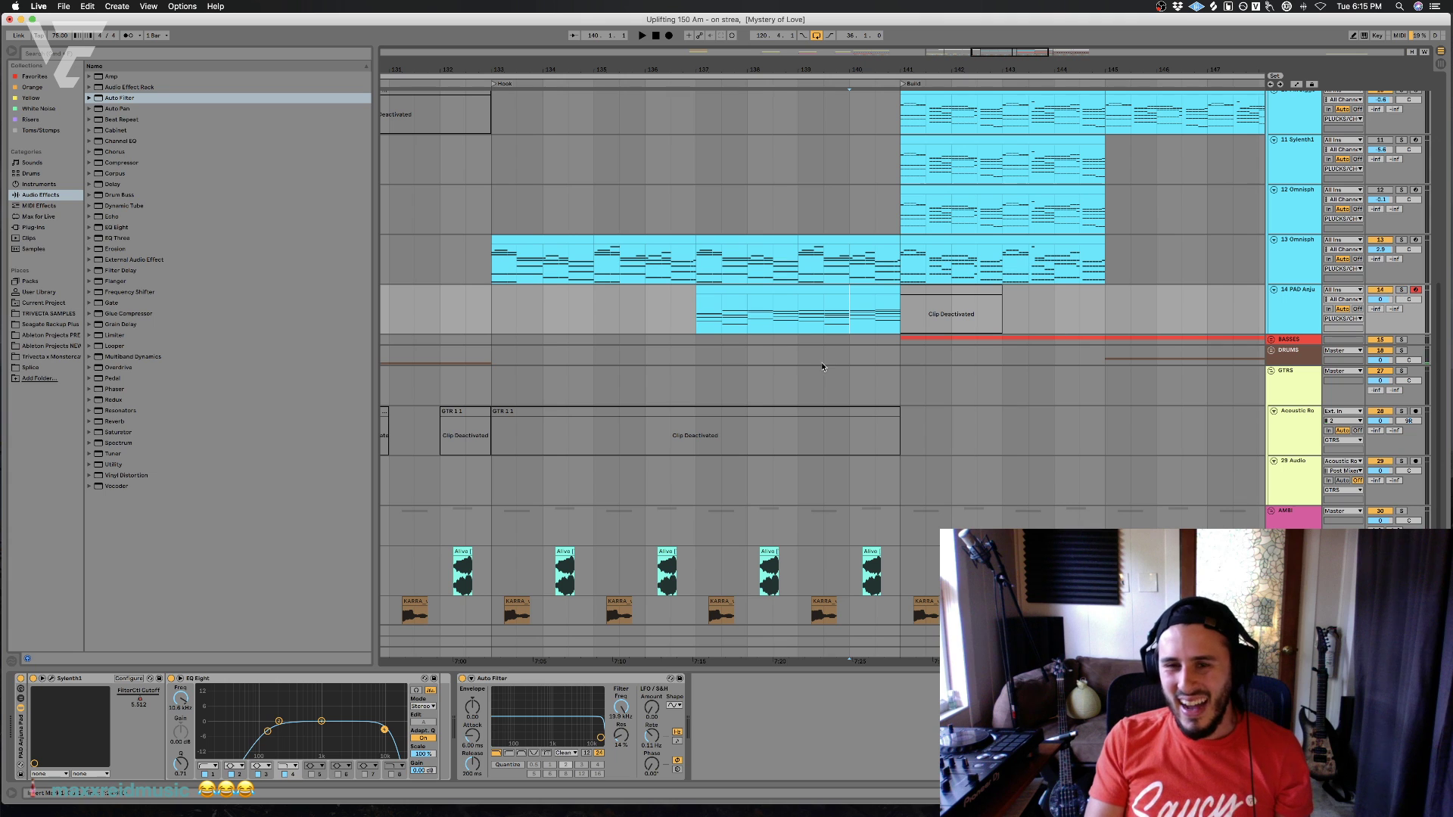
{"action": "key", "text": "a"}
{"action": "mouse_move", "coordinate": [854, 322]}
{"action": "left_mouse_down"}
{"action": "mouse_move", "coordinate": [1078, 318]}
{"action": "mouse_move", "coordinate": [1065, 302]}
{"action": "left_mouse_up"}
{"action": "key", "text": "space"}
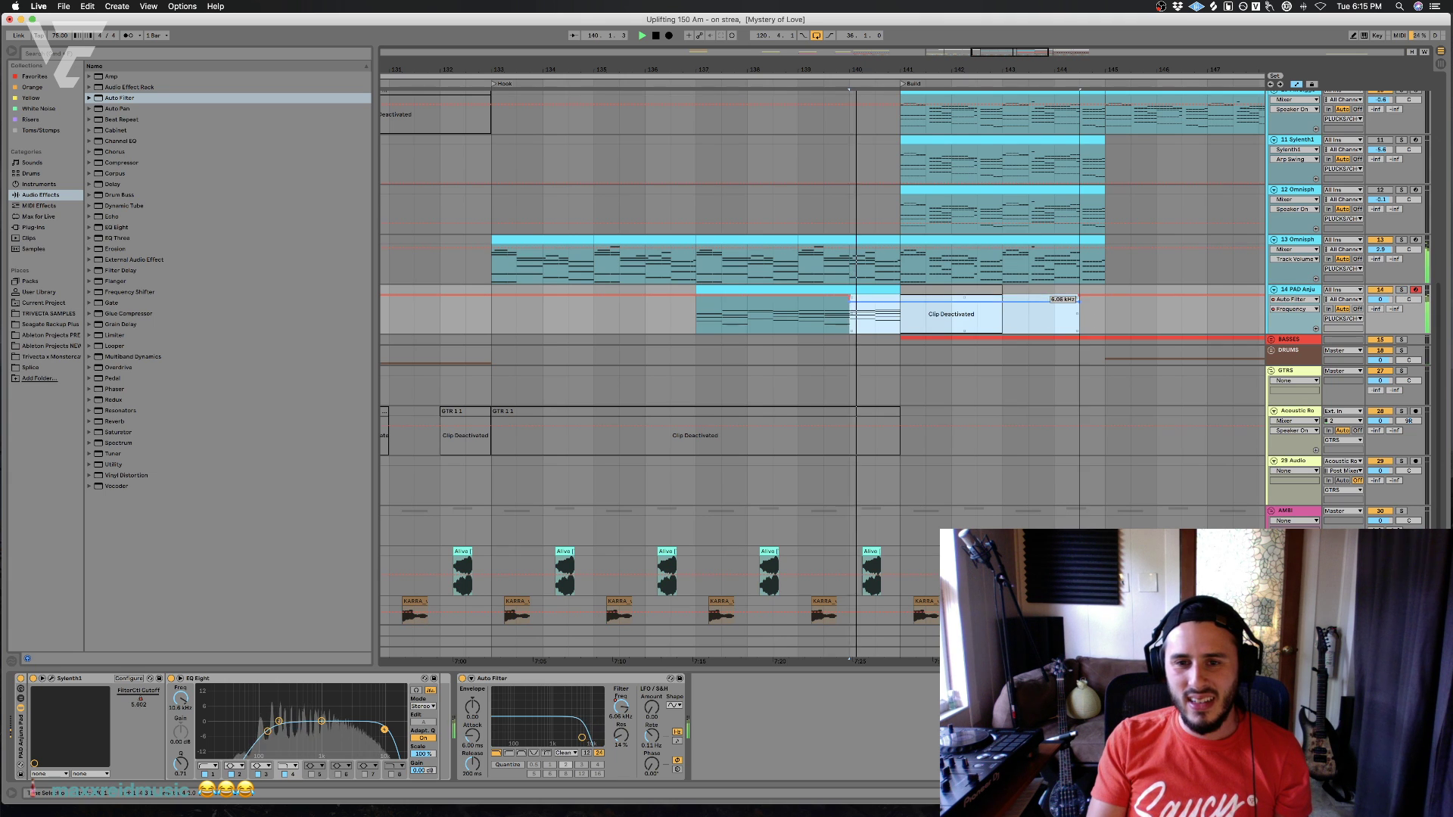
{"action": "left_click", "coordinate": [856, 324]}
{"action": "left_click_drag", "start_coordinate": [849, 301], "coordinate": [900, 312]}
{"action": "key", "text": "space"}
{"action": "key", "text": "space"}
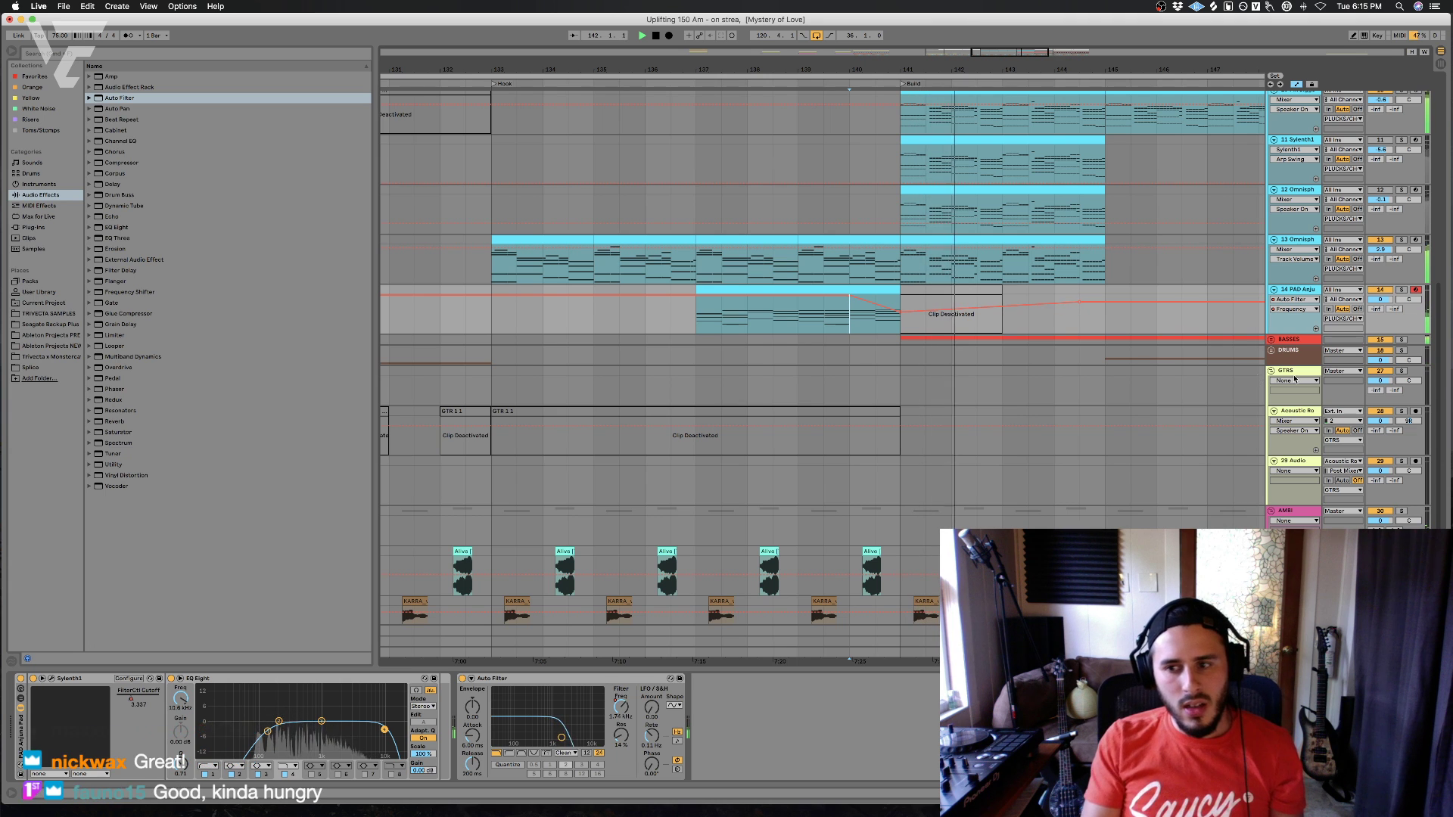
- Collapse the GTRS group, expand the BASSES group, and place the insert marker at bar 141 on the first bass track
{"action": "left_click", "coordinate": [1271, 370]}
{"action": "key", "text": "space"}
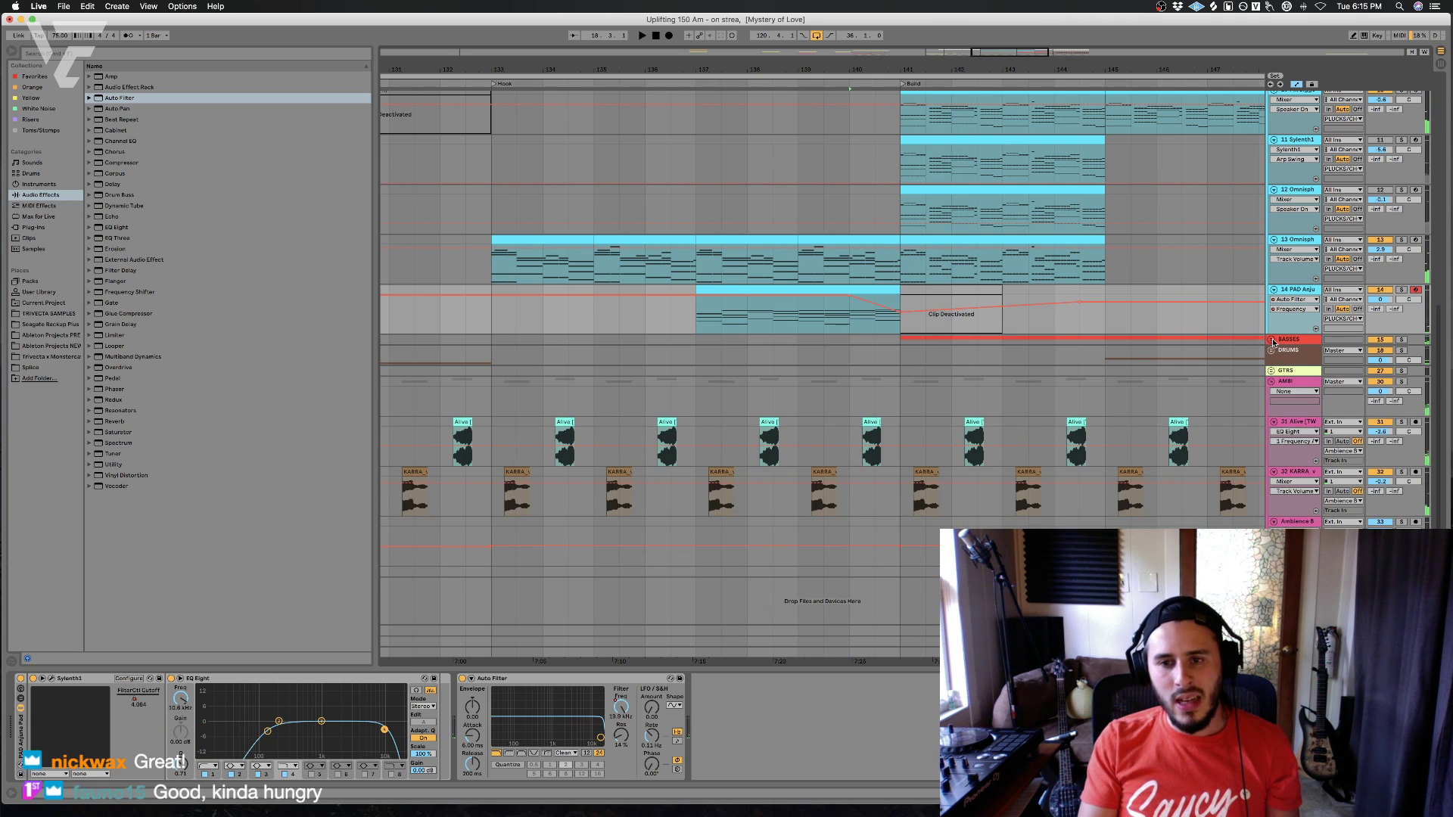
{"action": "left_click", "coordinate": [1271, 340]}
{"action": "left_click", "coordinate": [895, 410]}
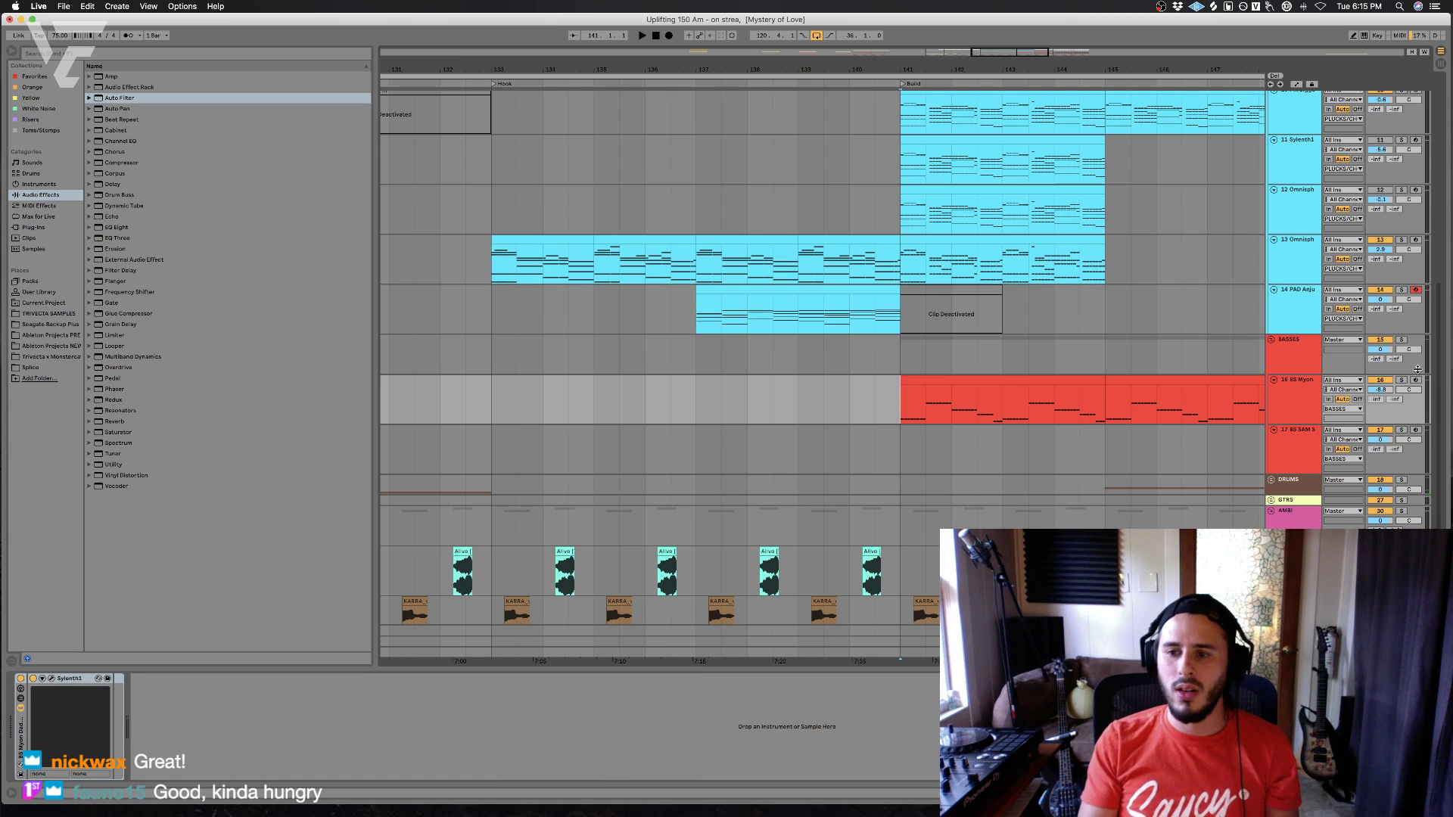
- Audition the first bass track in solo from bar 141, lower its volume slightly, and unsolo it
{"action": "left_click", "coordinate": [1401, 380]}
{"action": "key", "text": "space"}
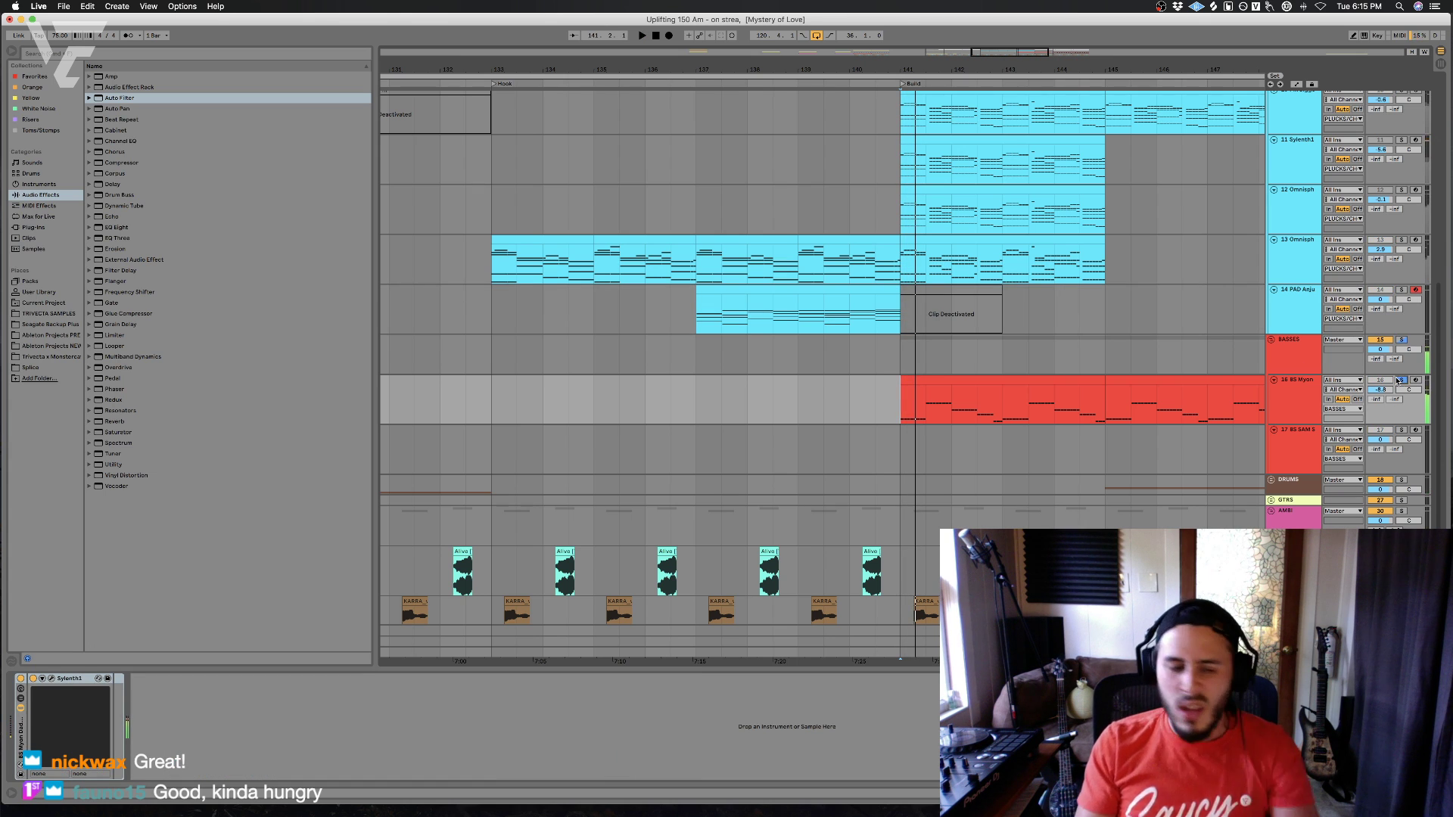
{"action": "key", "text": "space"}
{"action": "left_click_drag", "start_coordinate": [1380, 390], "coordinate": [1380, 396]}
{"action": "key", "text": "Down"}
{"action": "left_click", "coordinate": [1401, 380]}
- Play the build with all tracks, place the insert marker just before bar 141, and save the set
{"action": "key", "text": "space"}
{"action": "left_click", "coordinate": [868, 402]}
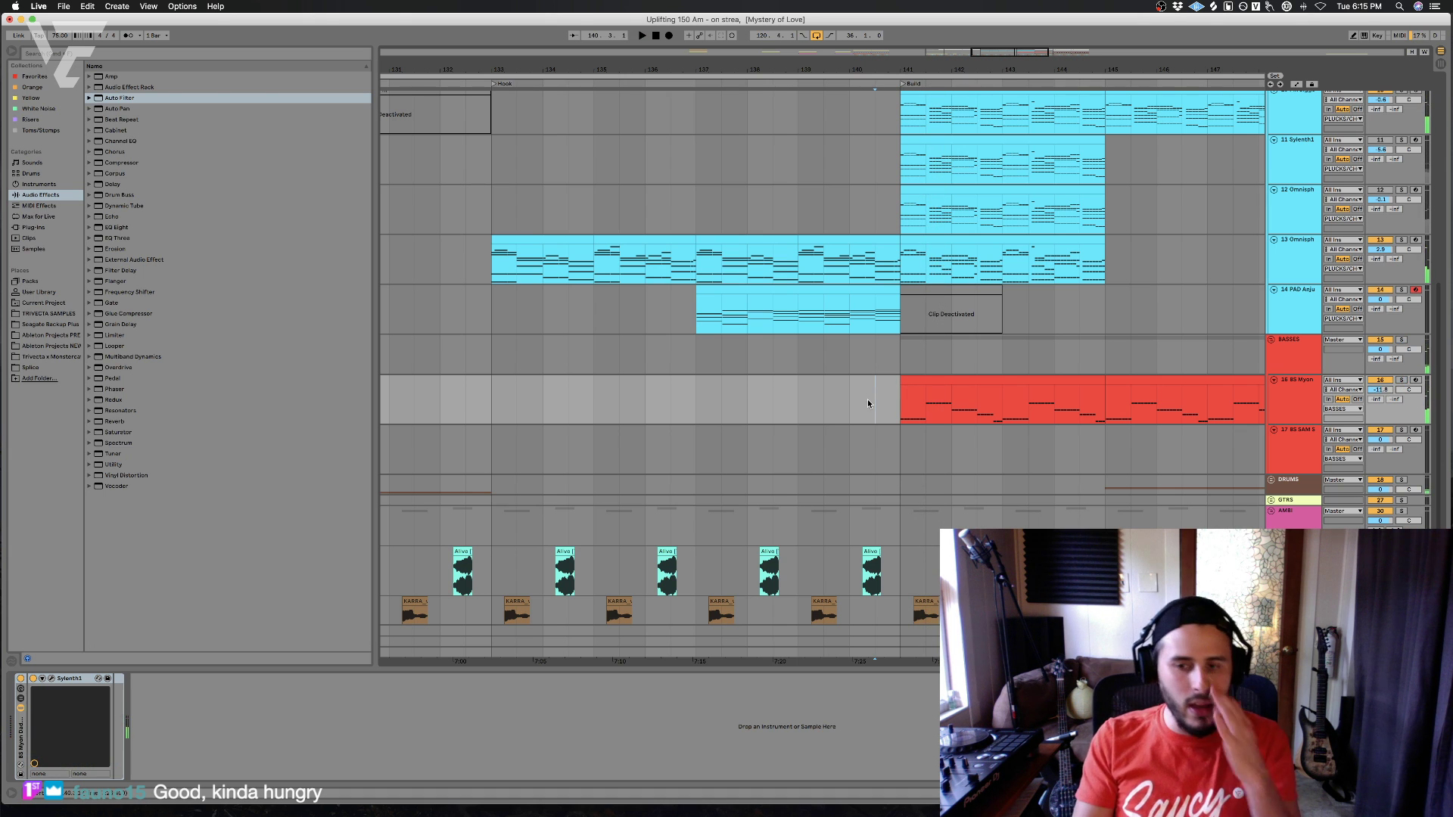
{"action": "key", "text": "super+s"}
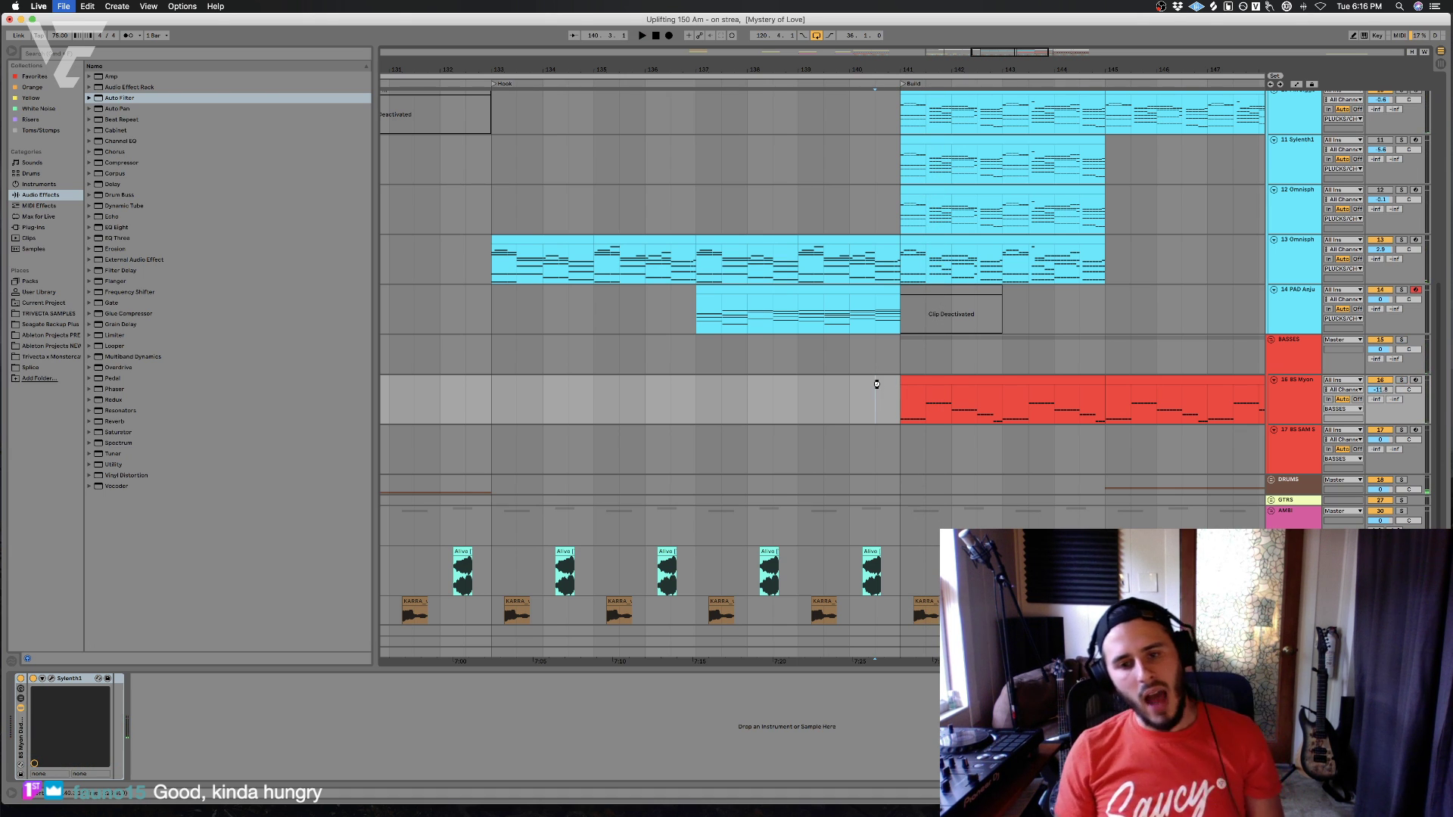